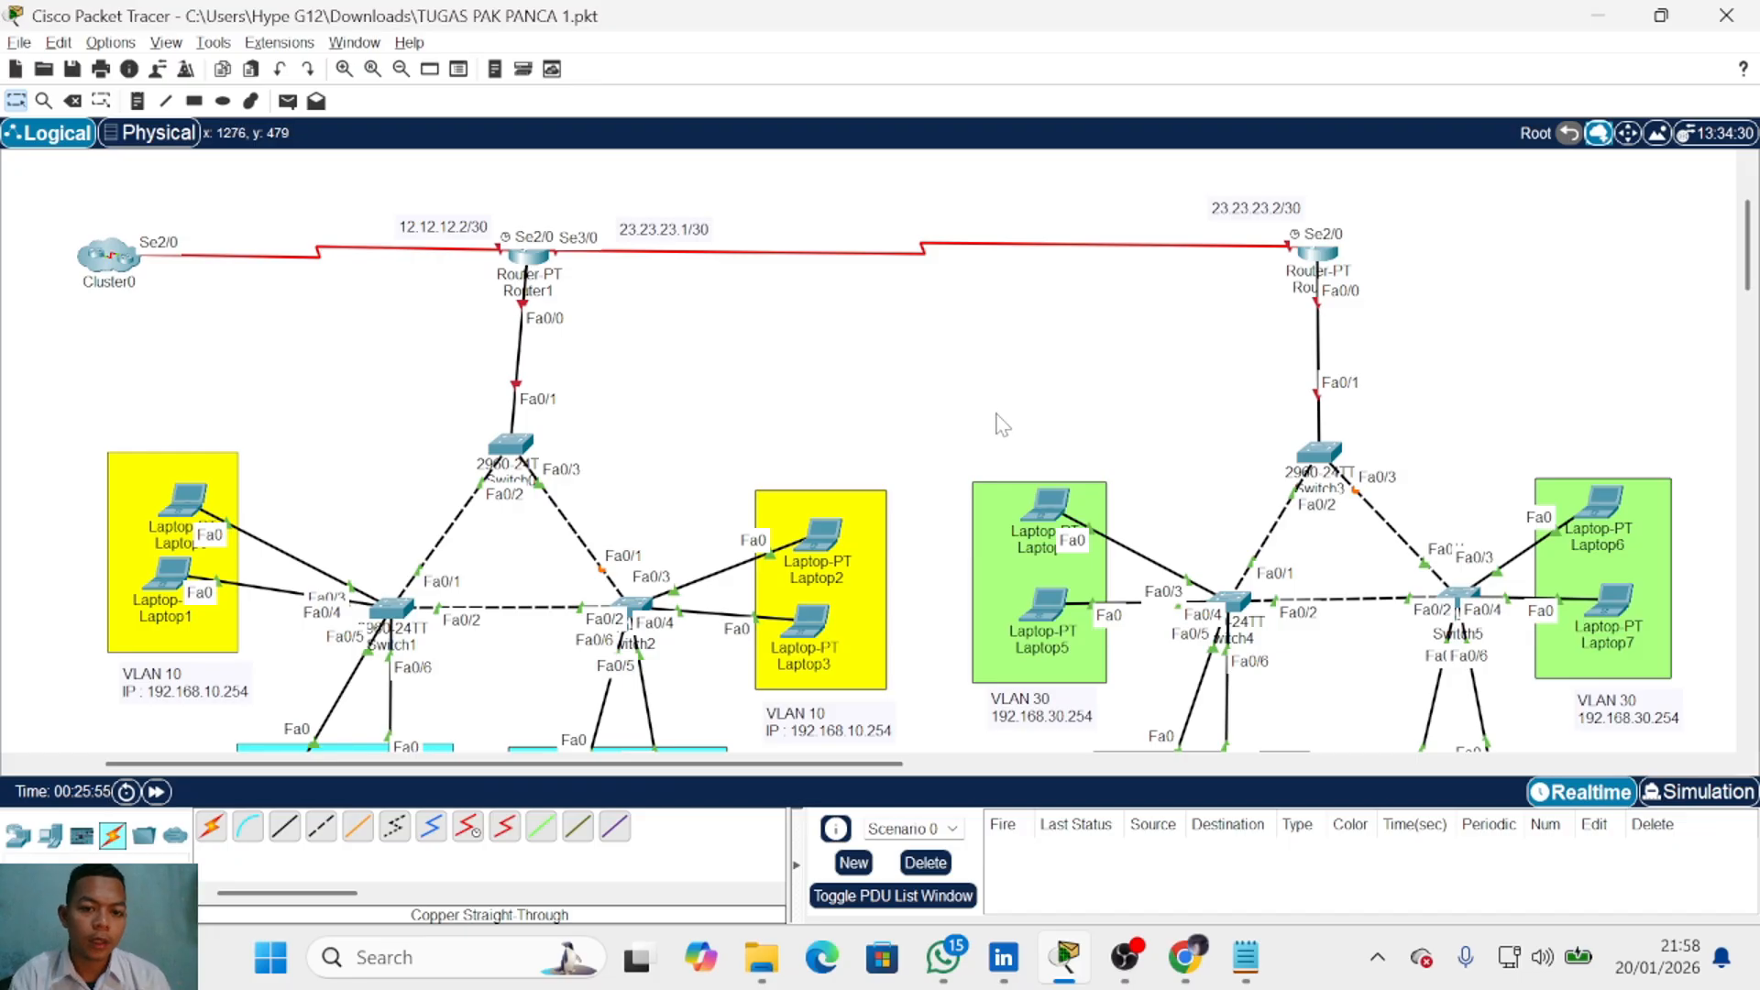
Step: Enter Cluster0 to show Router0 and Server0 (8.8.8.8/28), then focus the empty Notepad note
scroll(1003, 422, "down", 2)
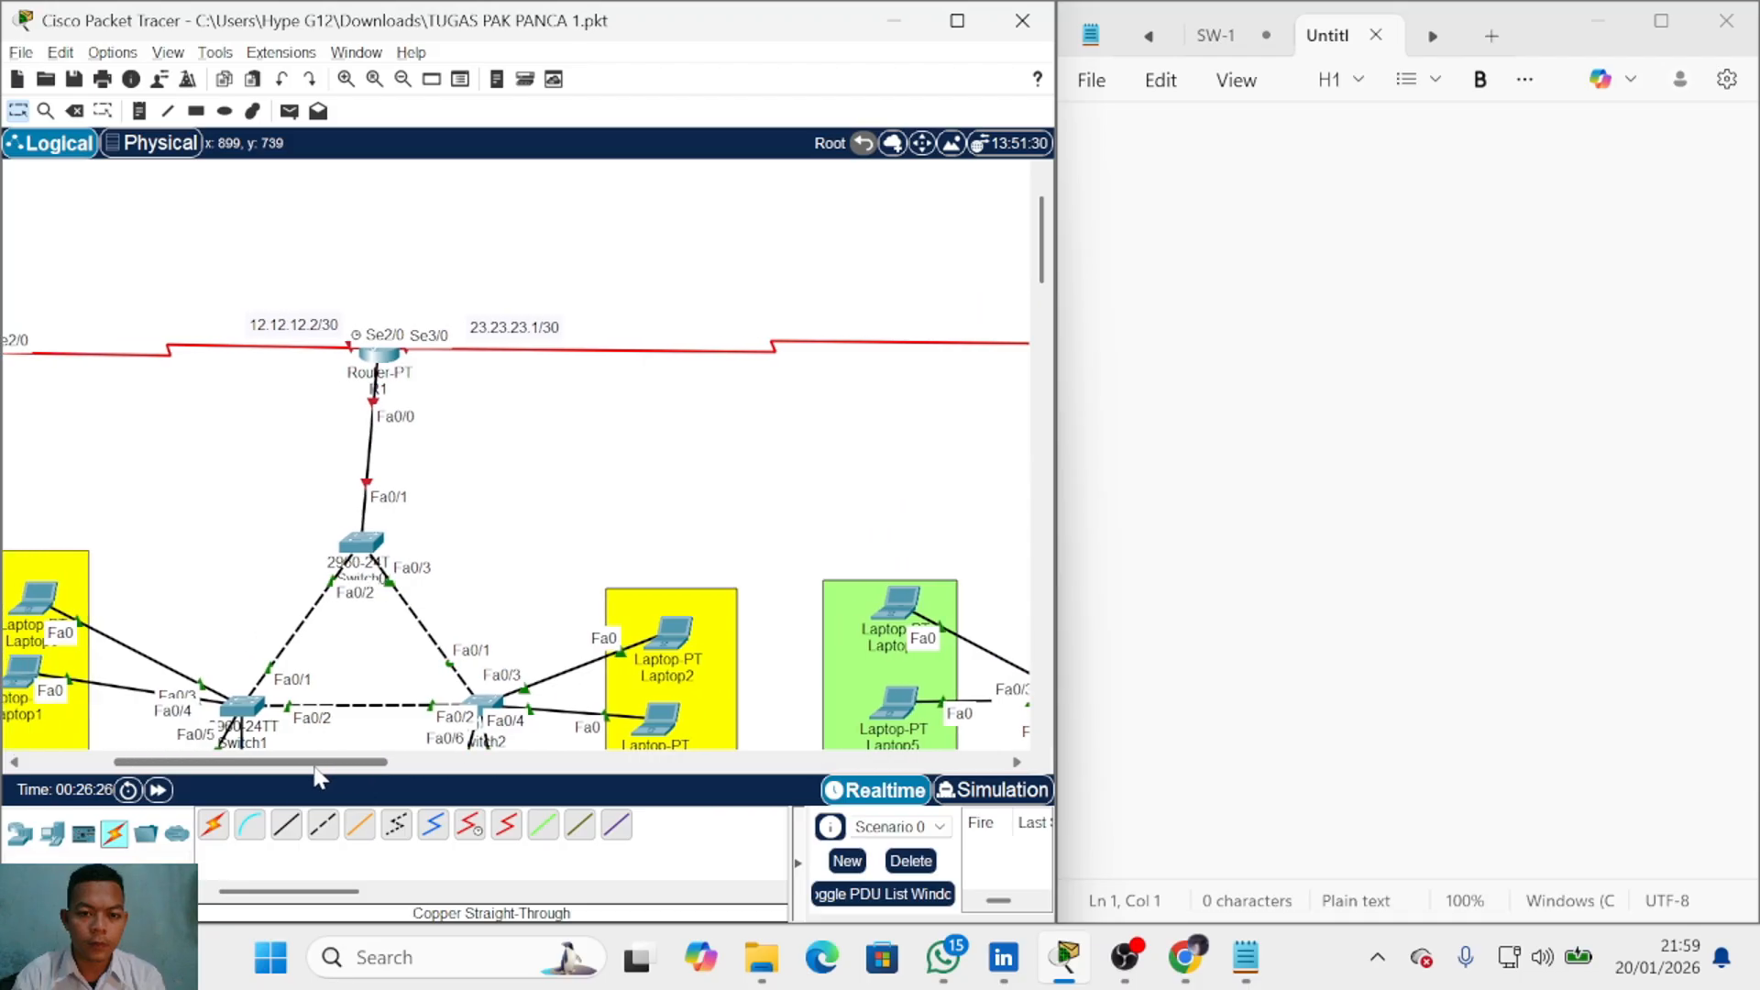
scroll(621, 373, "left", 2)
scroll(358, 390, "down", 1)
scroll(358, 389, "up", 1)
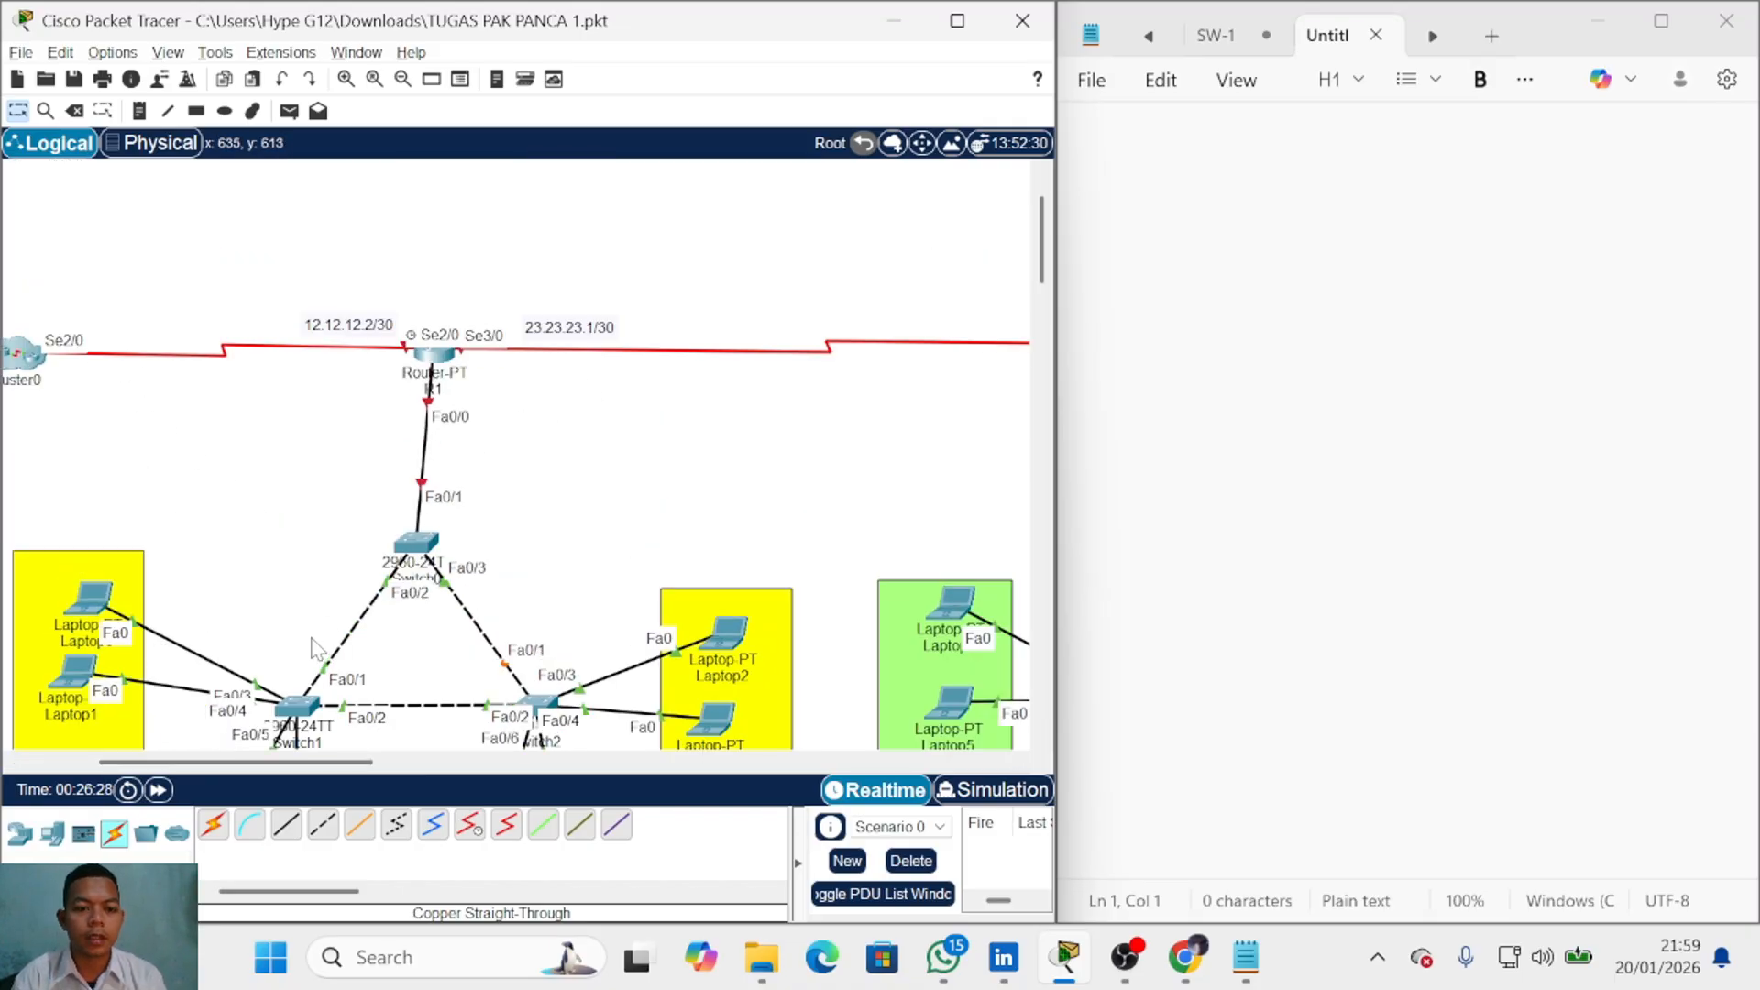
left_click_drag(236, 762, 164, 762)
double_click(287, 358)
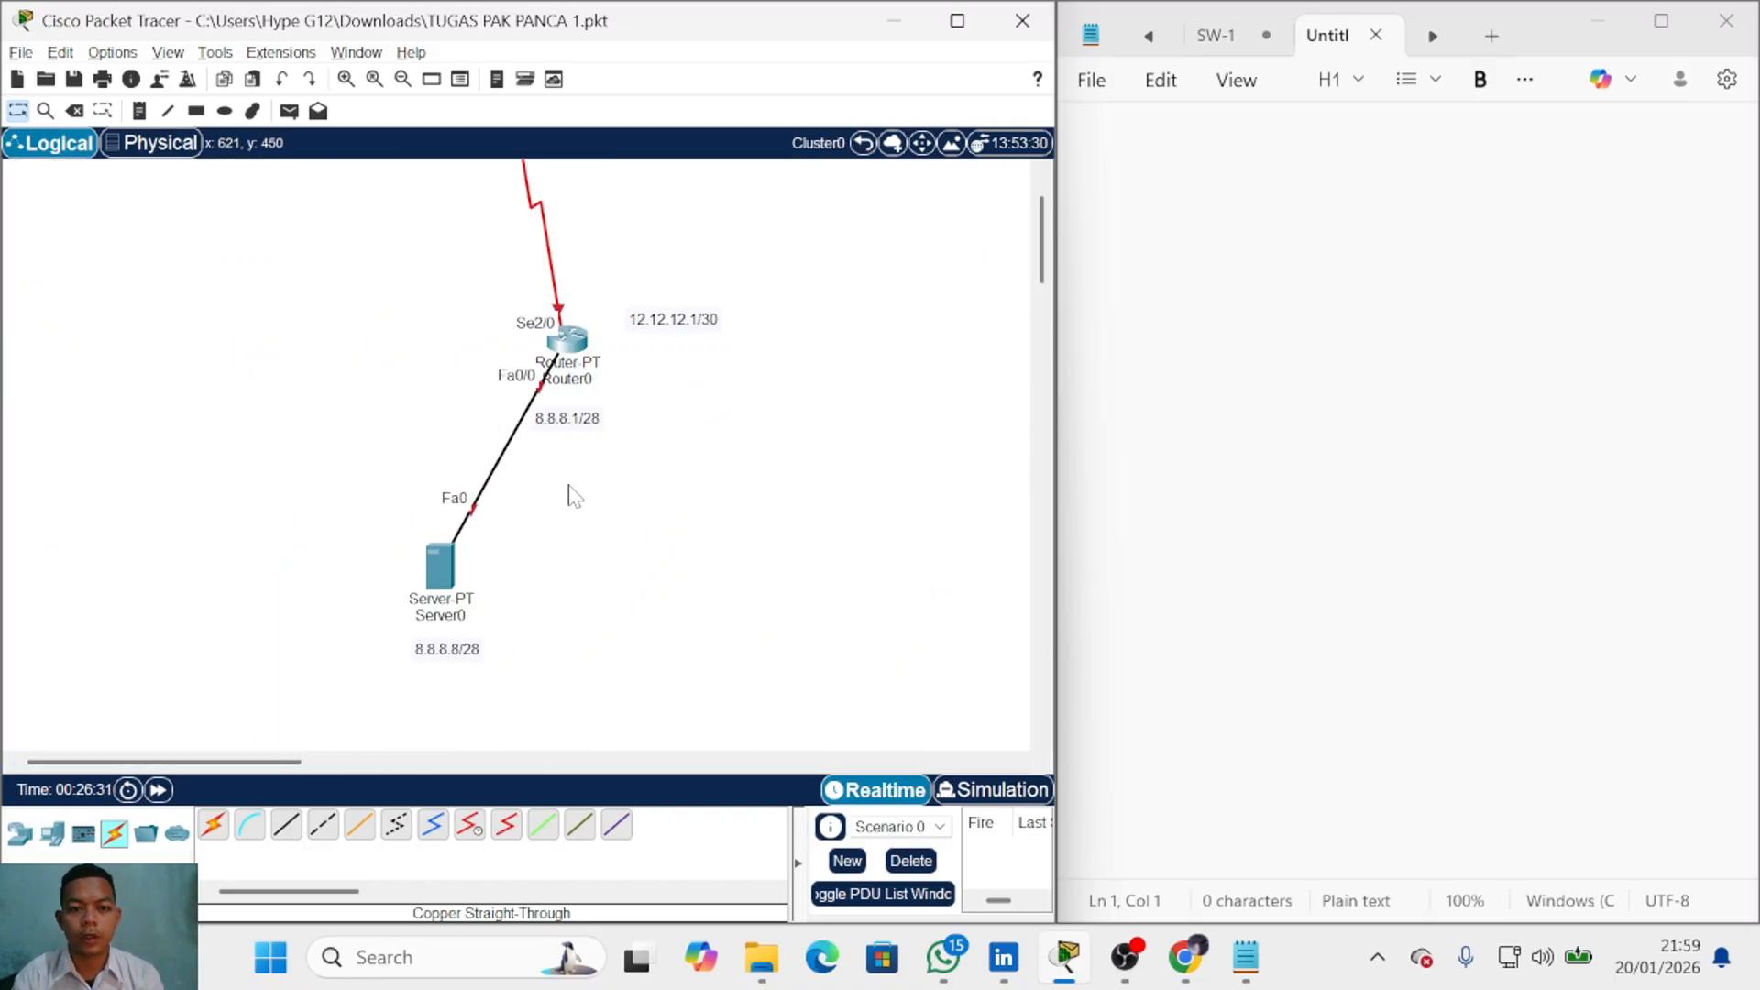
scroll(572, 488, "down", 2)
left_click(1220, 339)
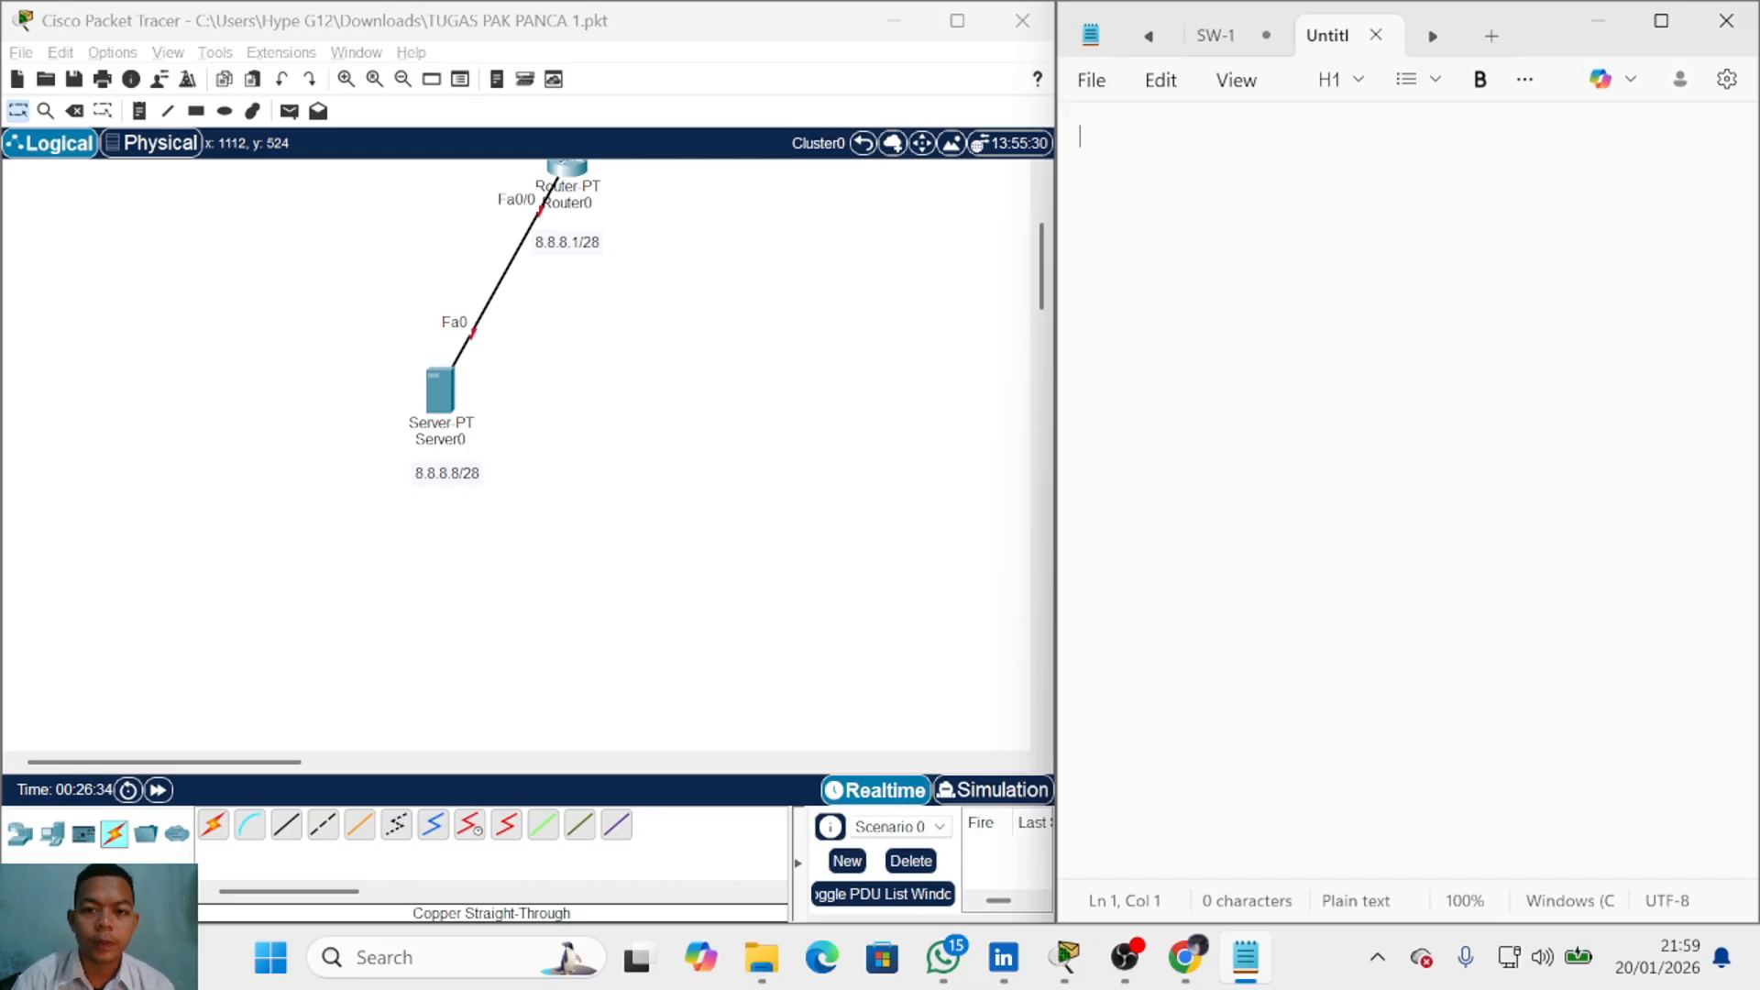
Step: Widen the network window beside the note and write the SERVER heading
left_click_drag(1055, 283, 1275, 280)
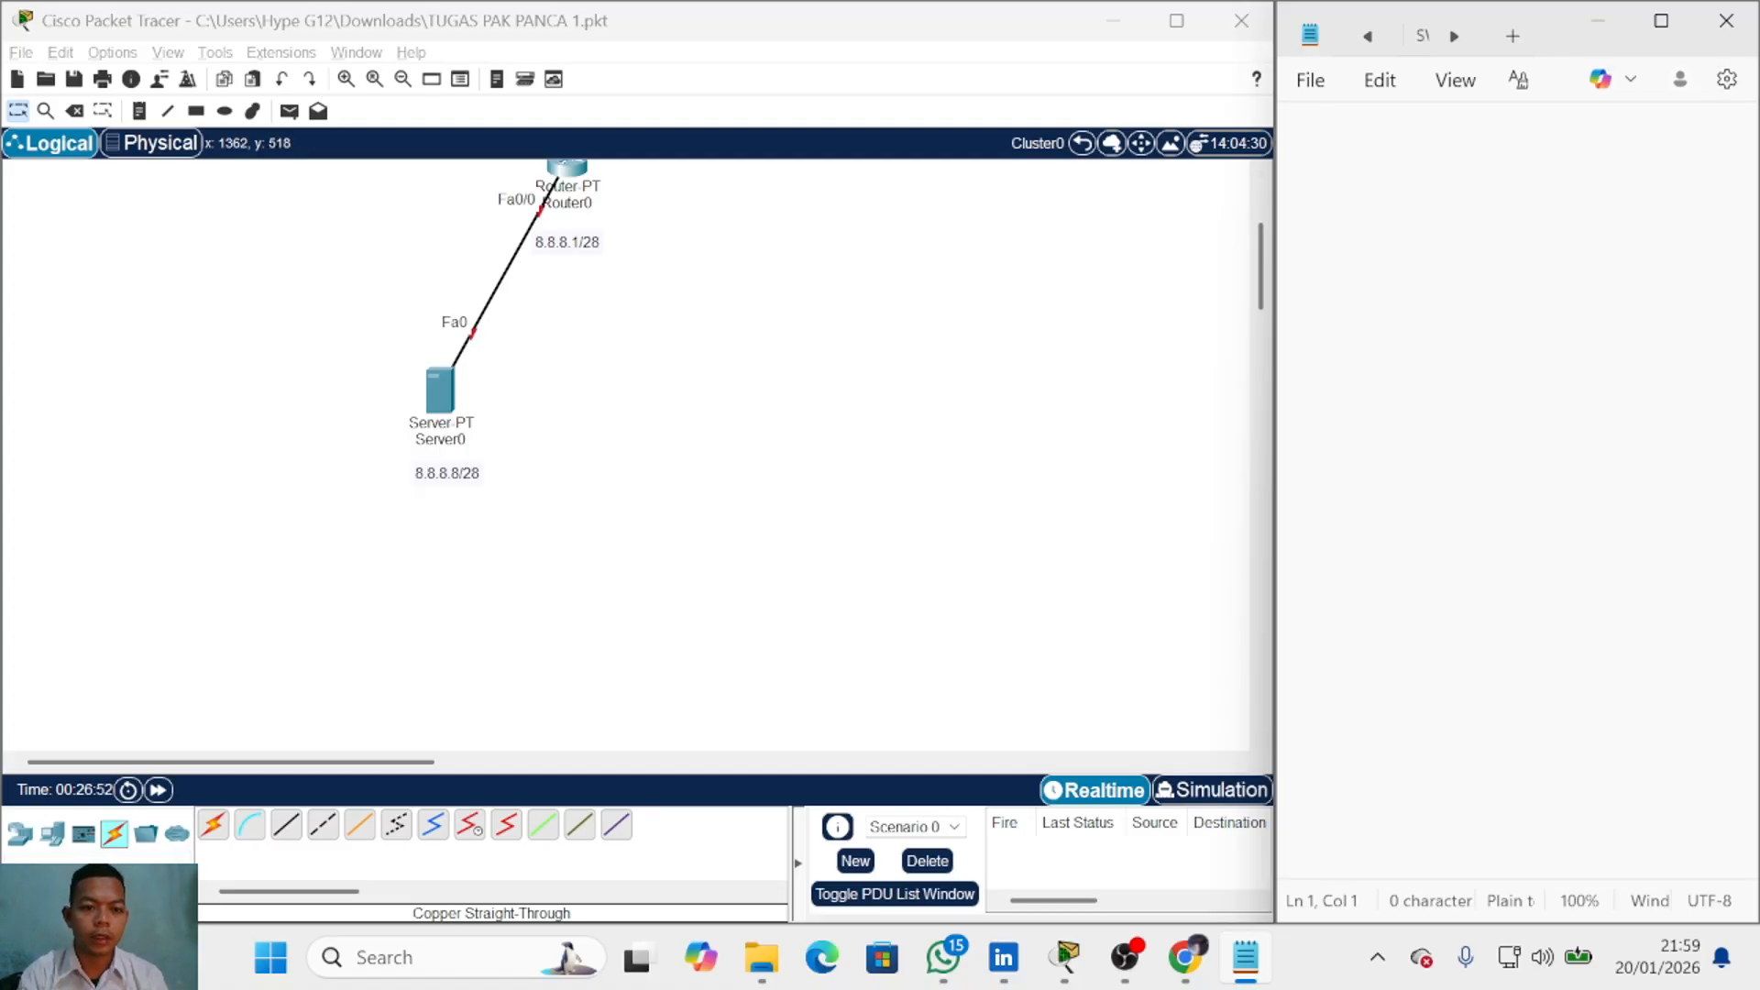
type("SER")
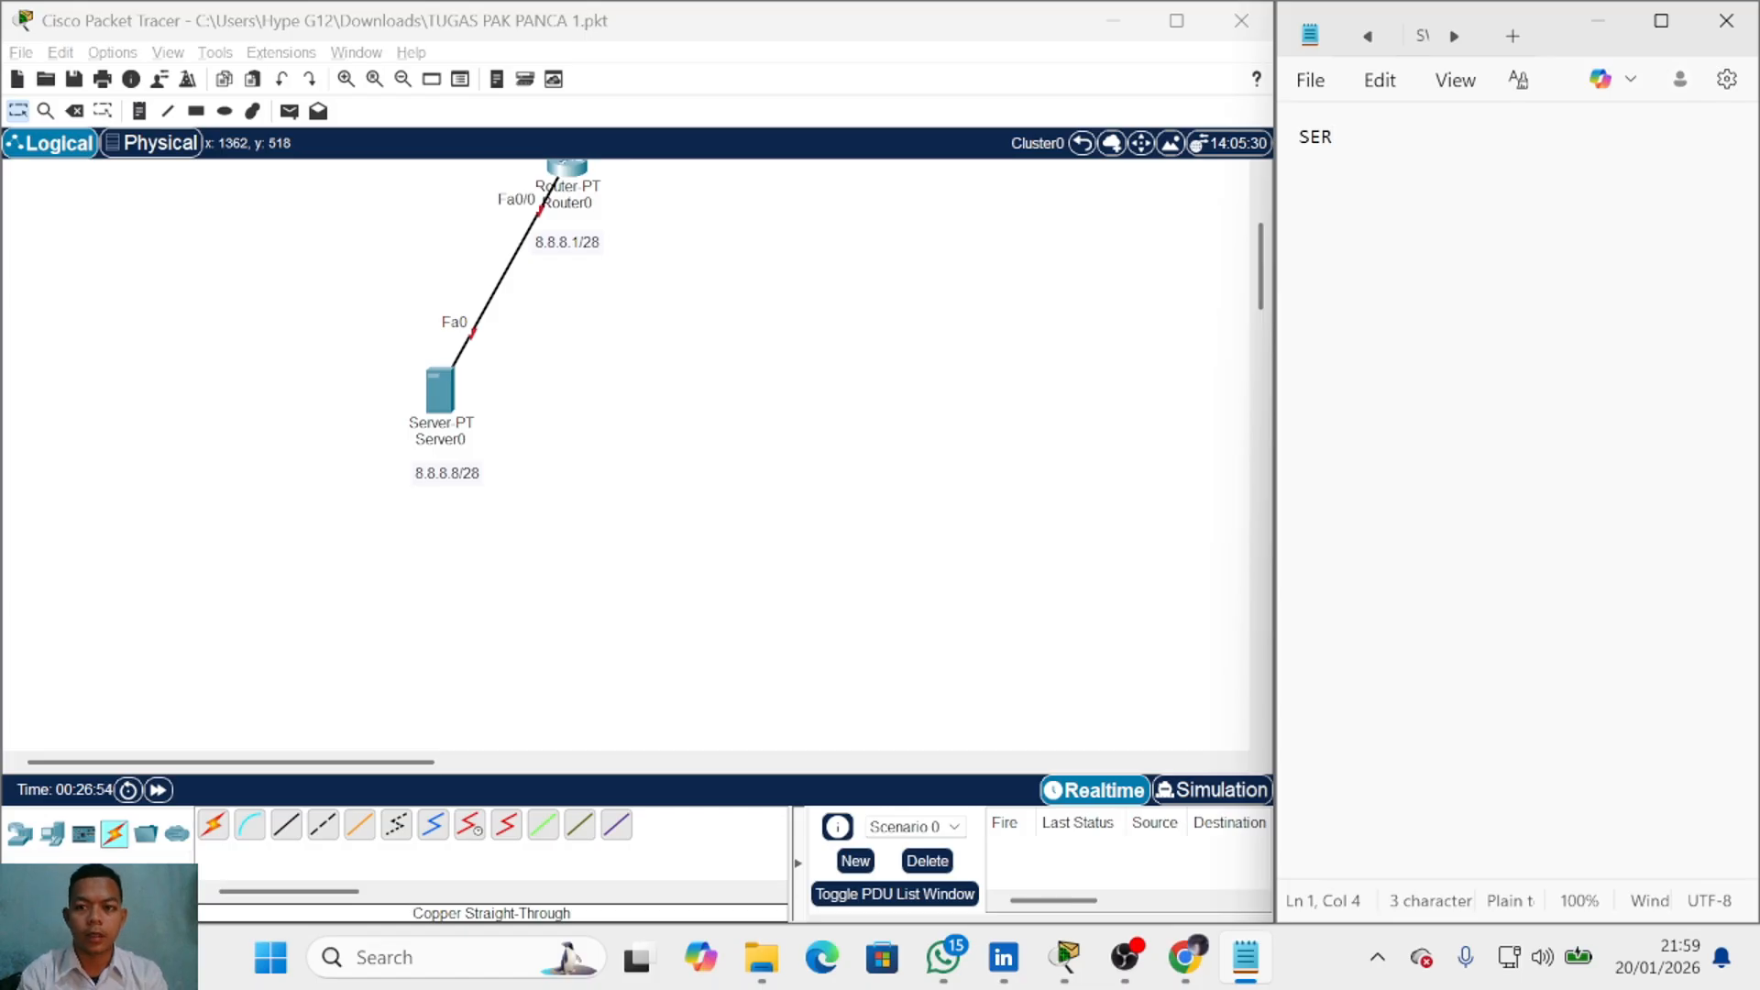
type("VER")
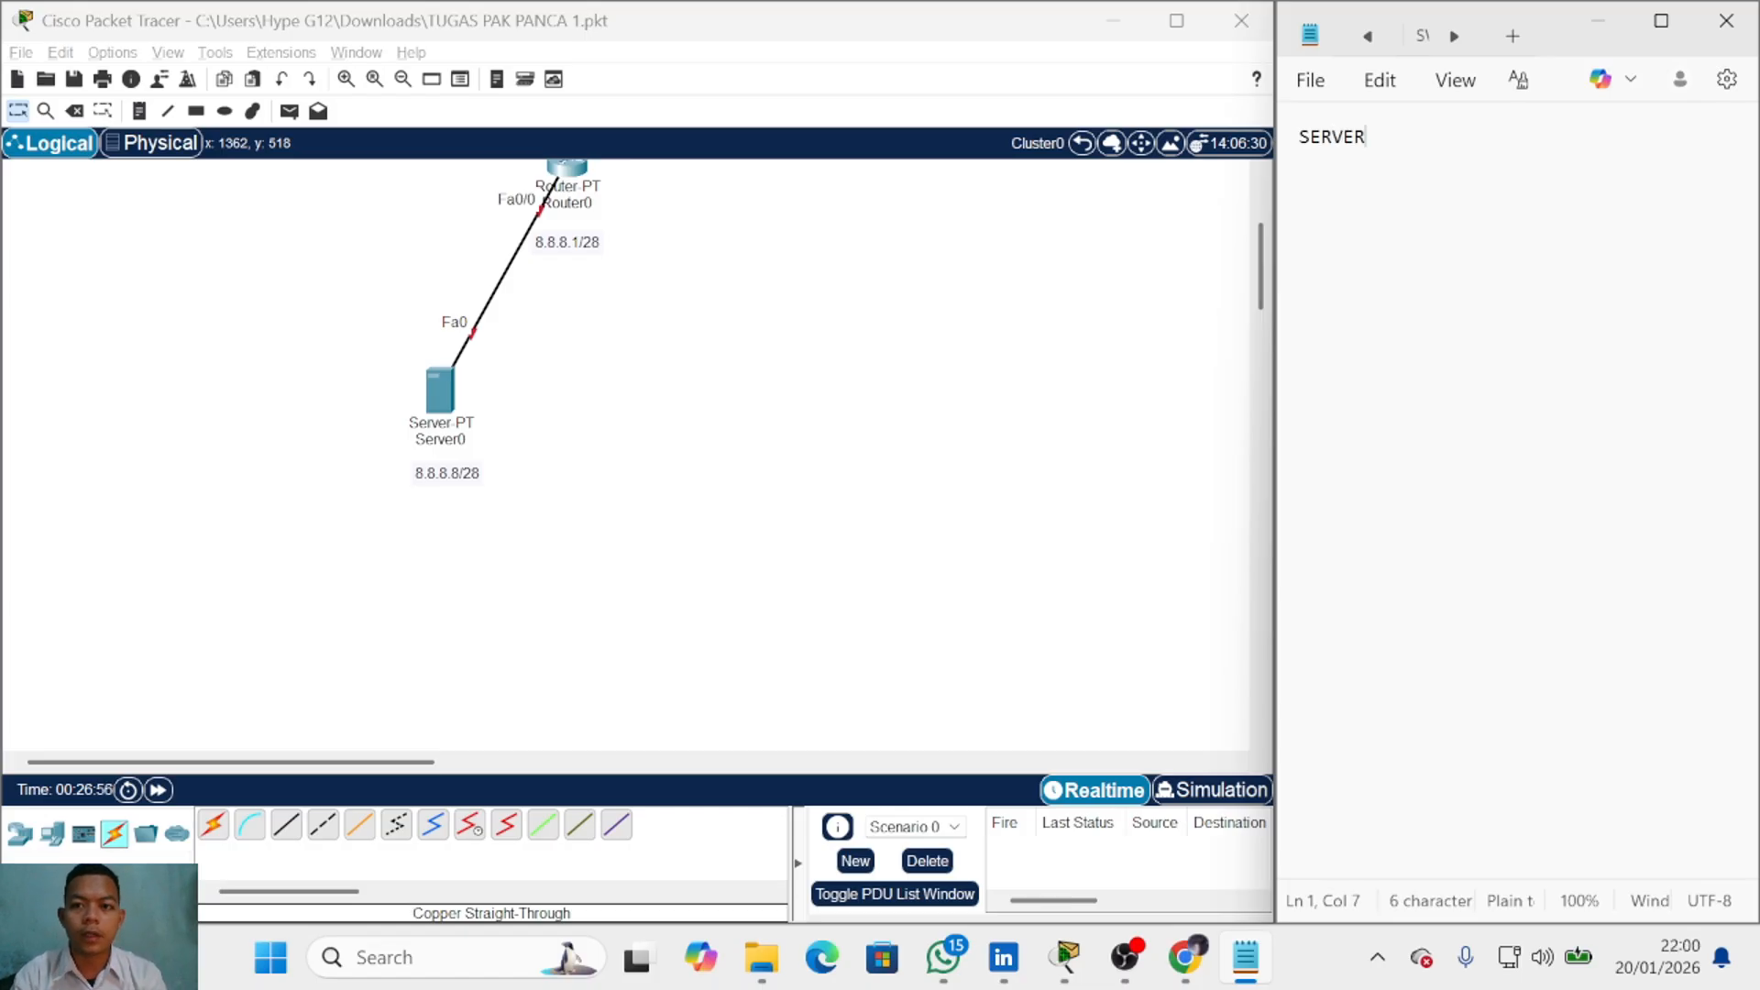
key("Return")
key("BackSpace")
key("BackSpace")
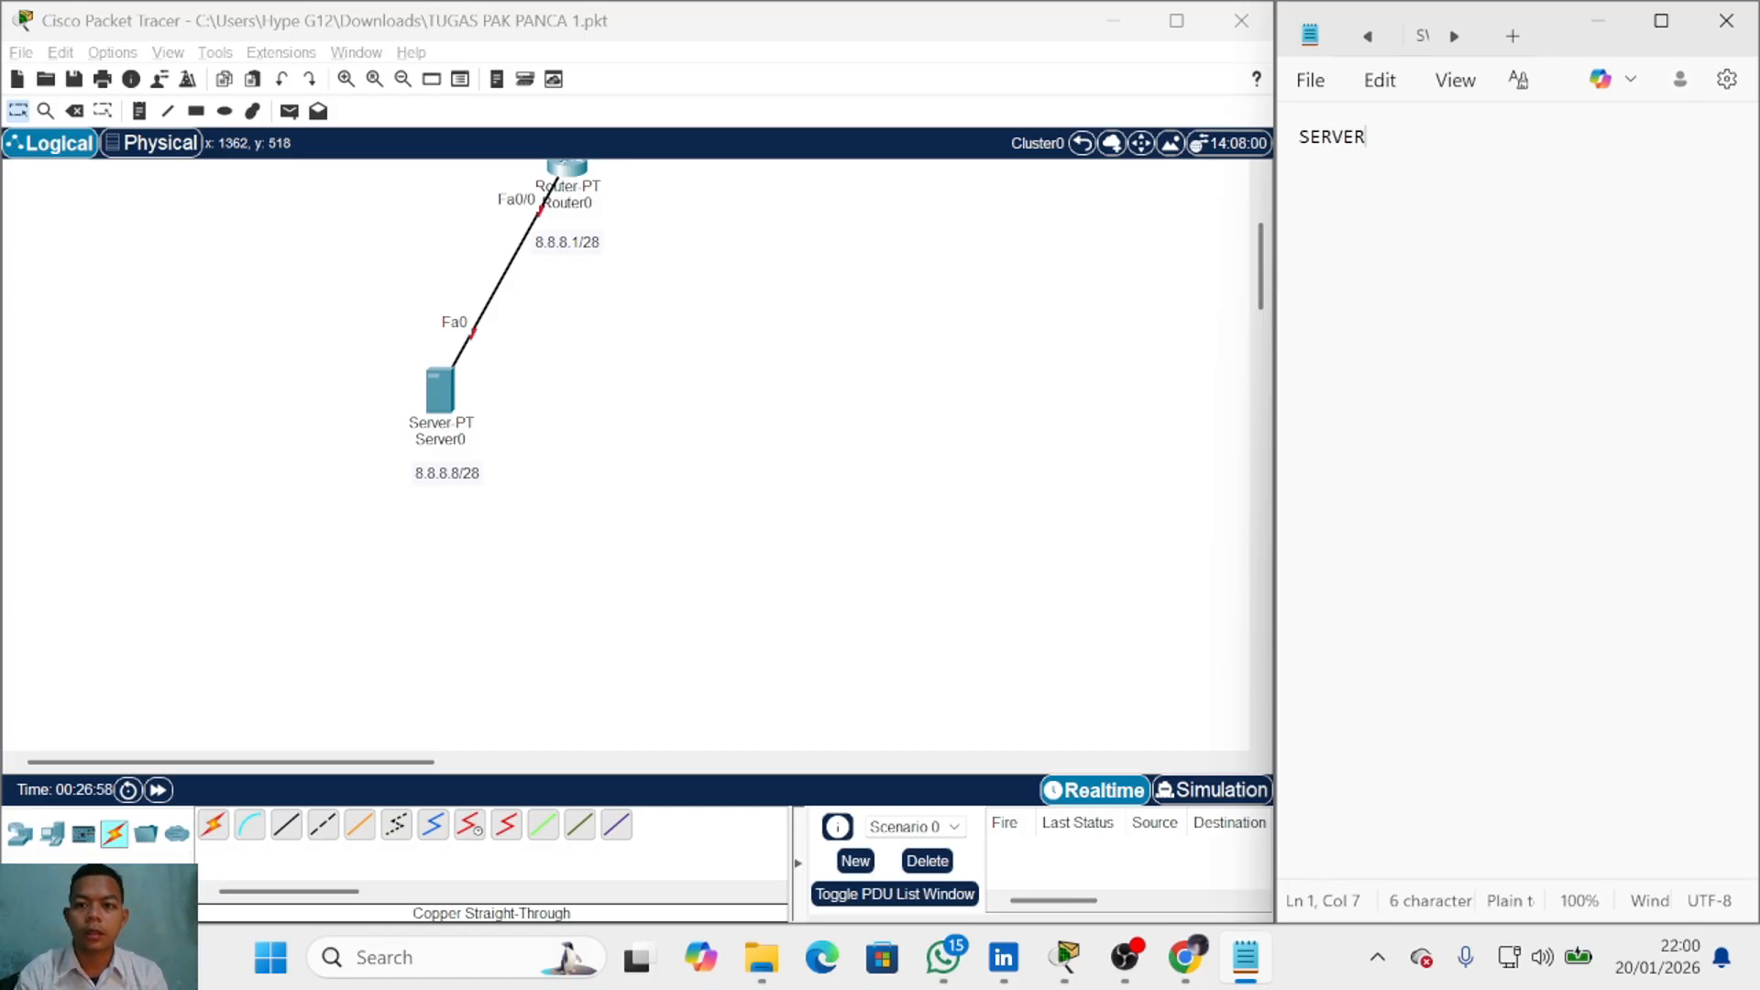
type("R")
key("Return")
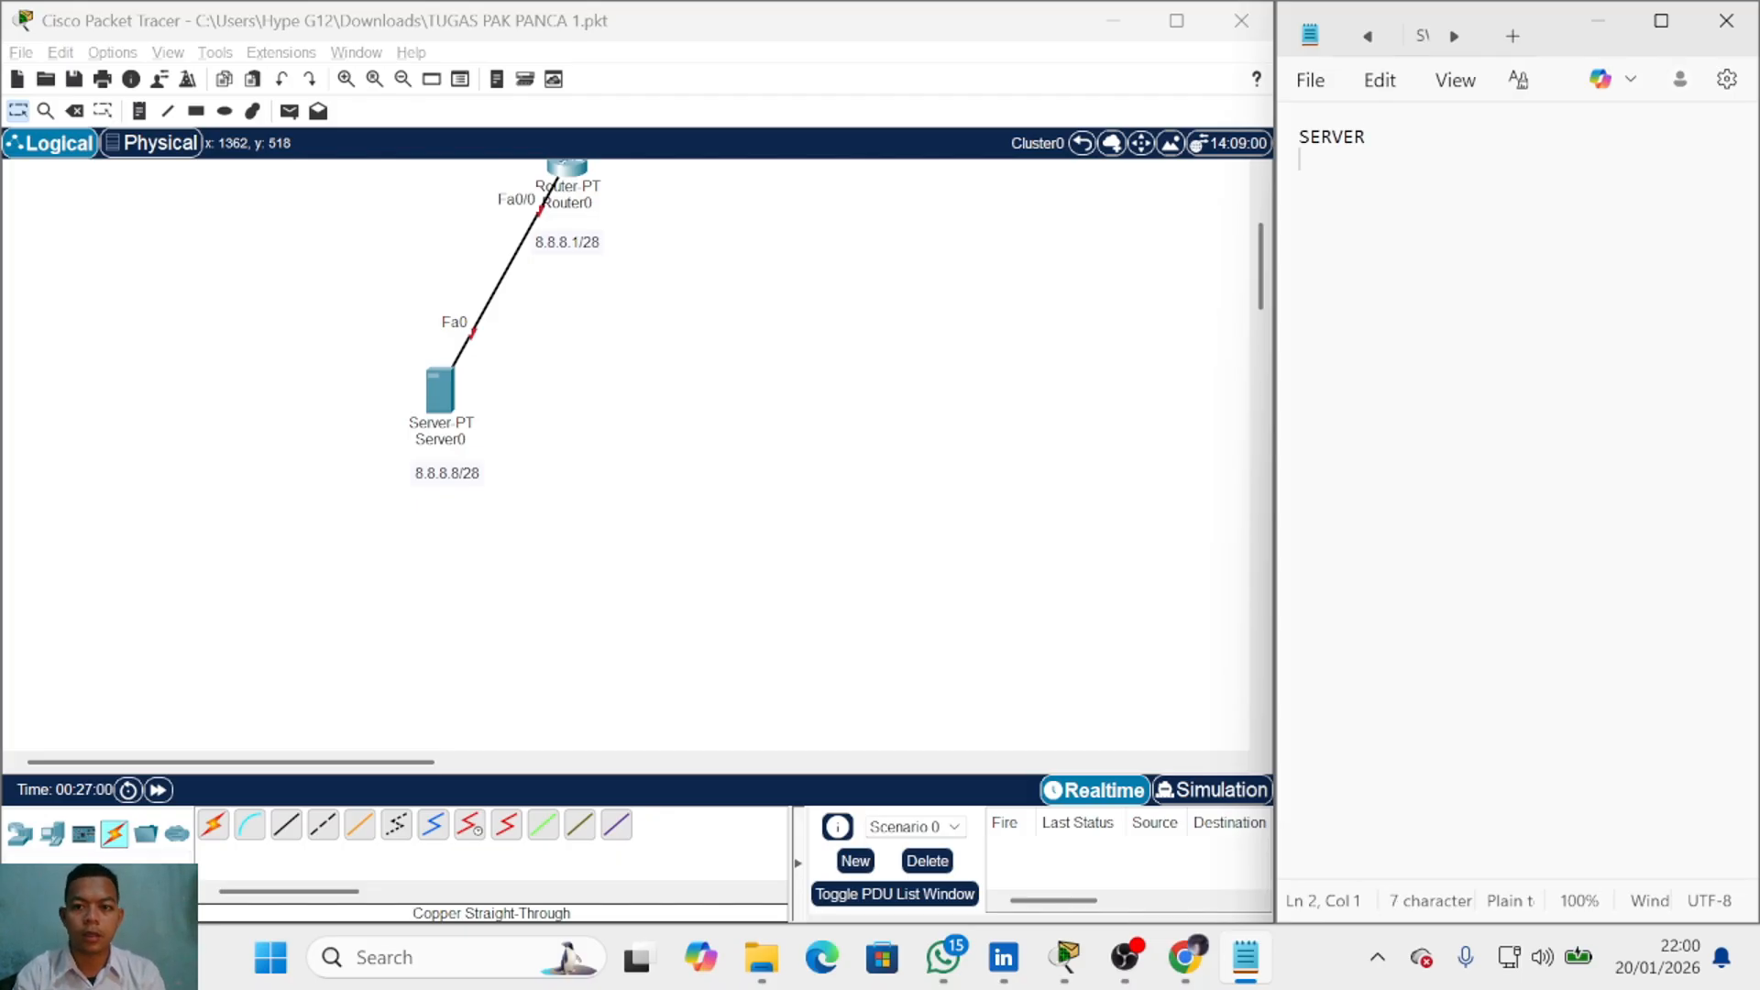
Step: Record IP : 8.8.8.8, SM : 255.255.255.240 and DNS : 8.8.8.8 under SERVER
type("IP ")
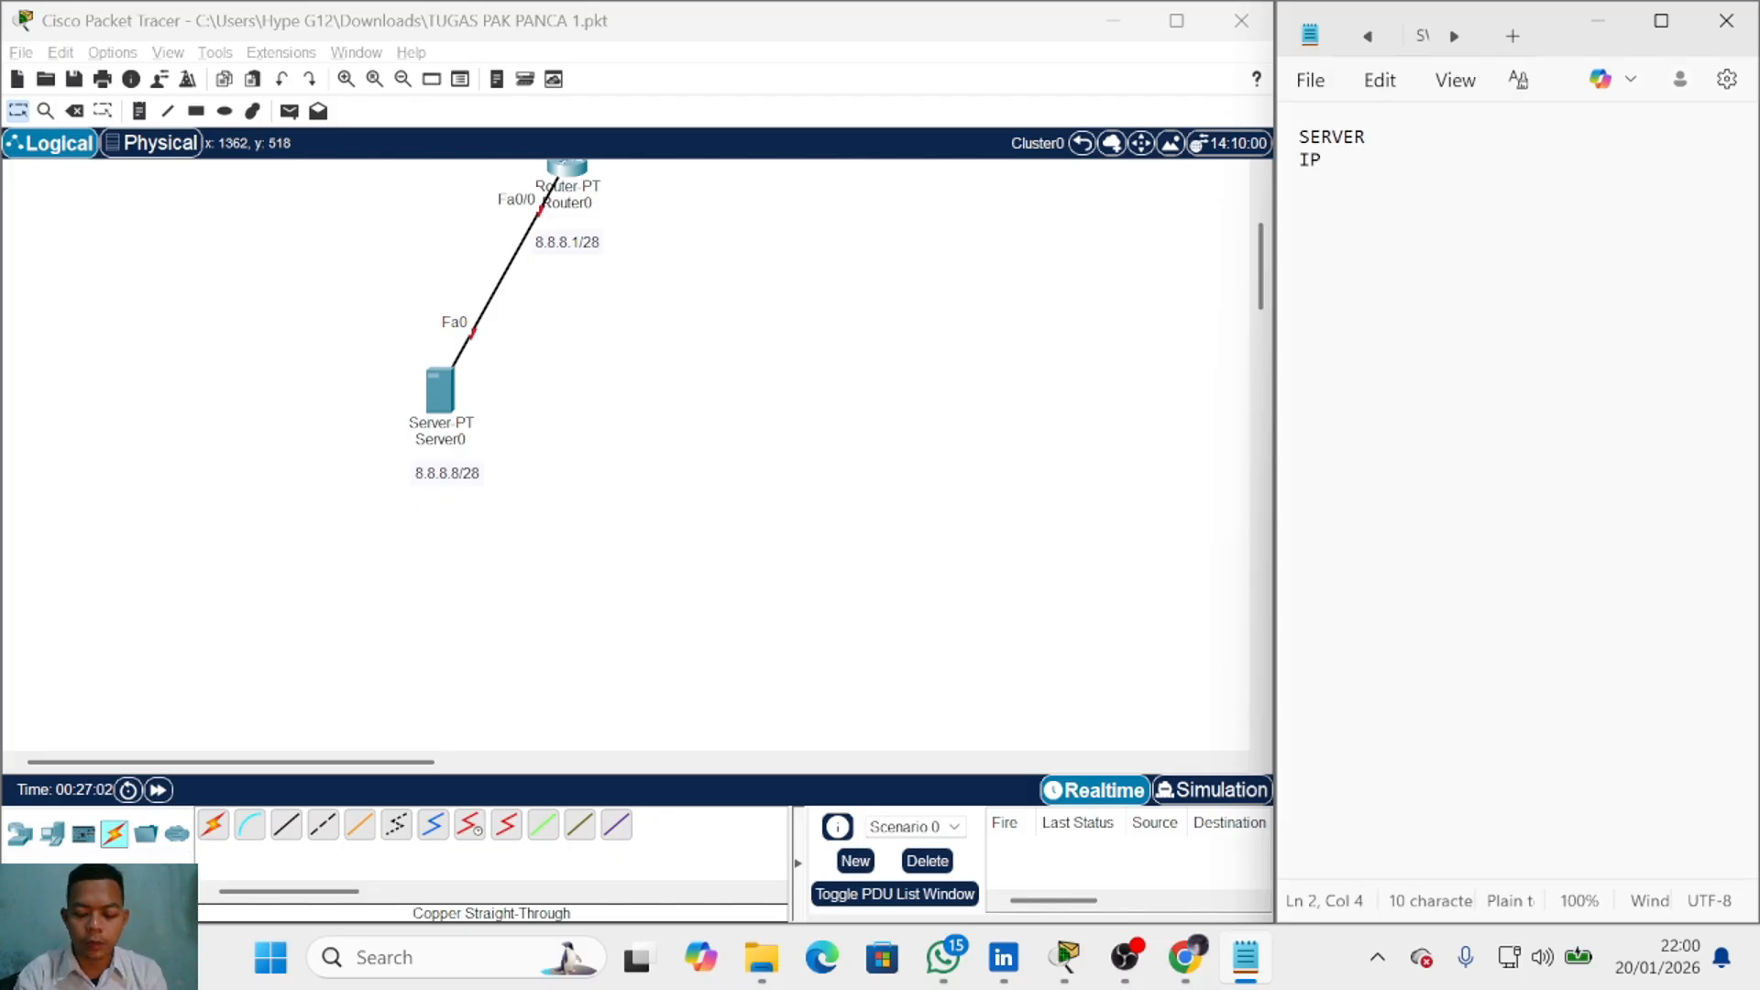
type(": 8.8.8.8")
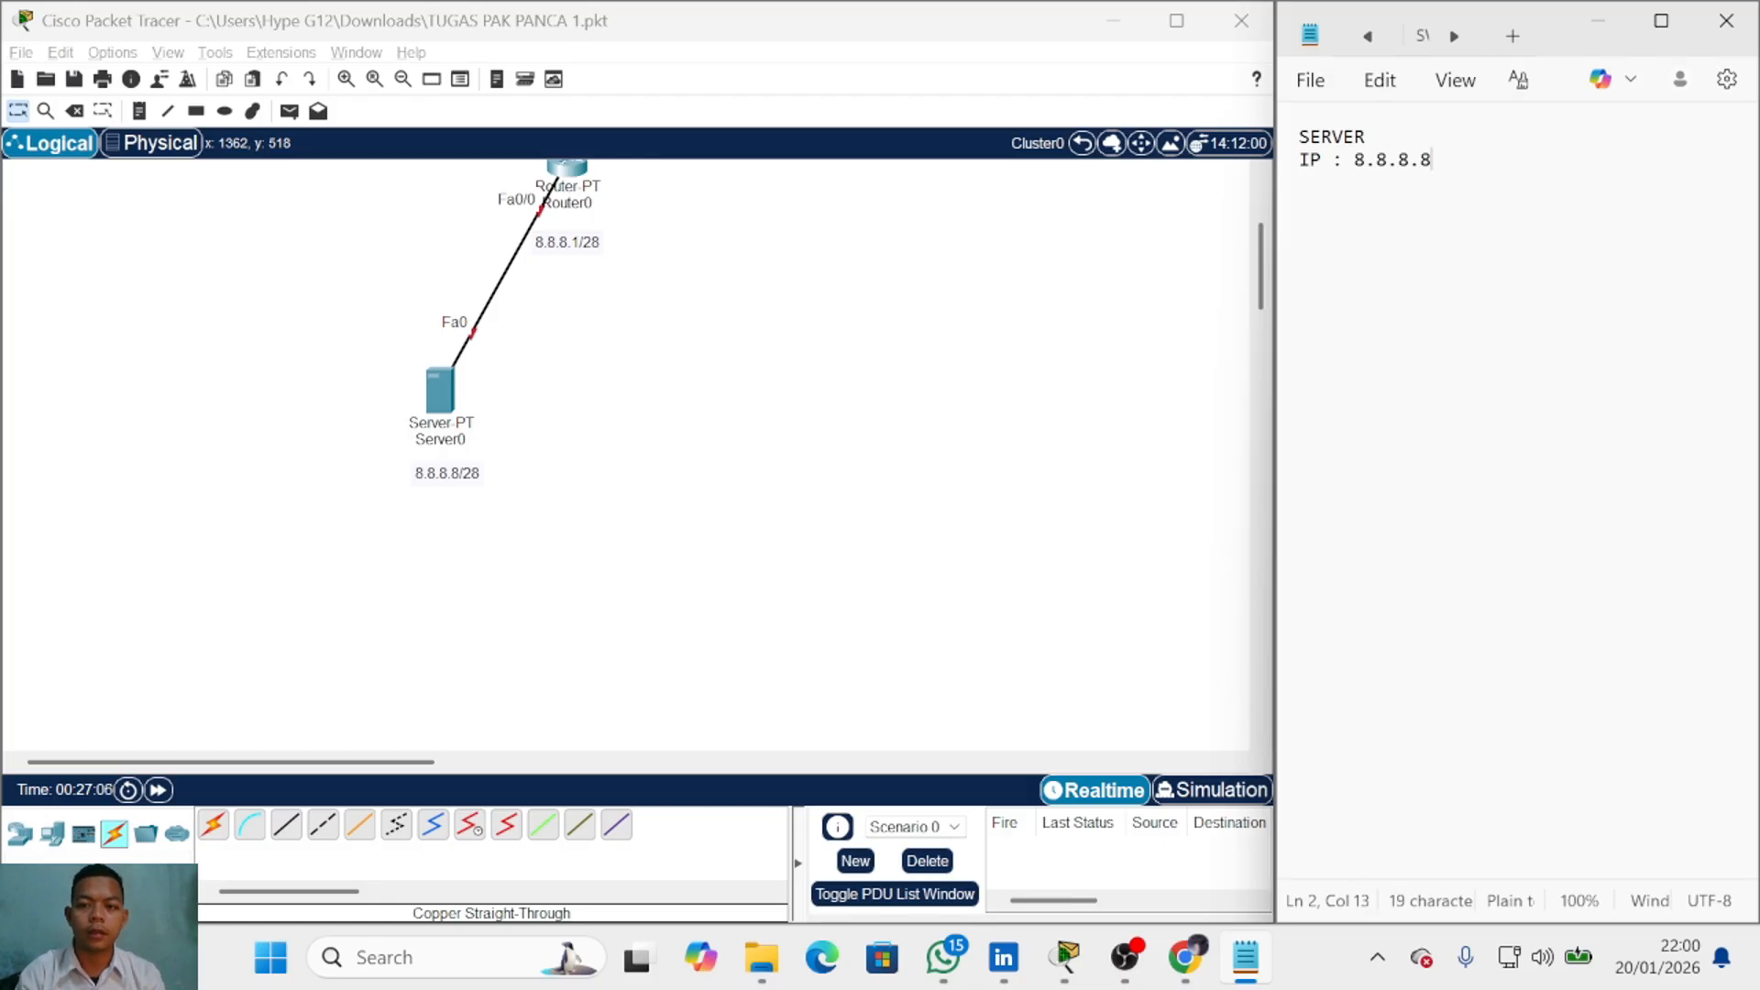
key("Return")
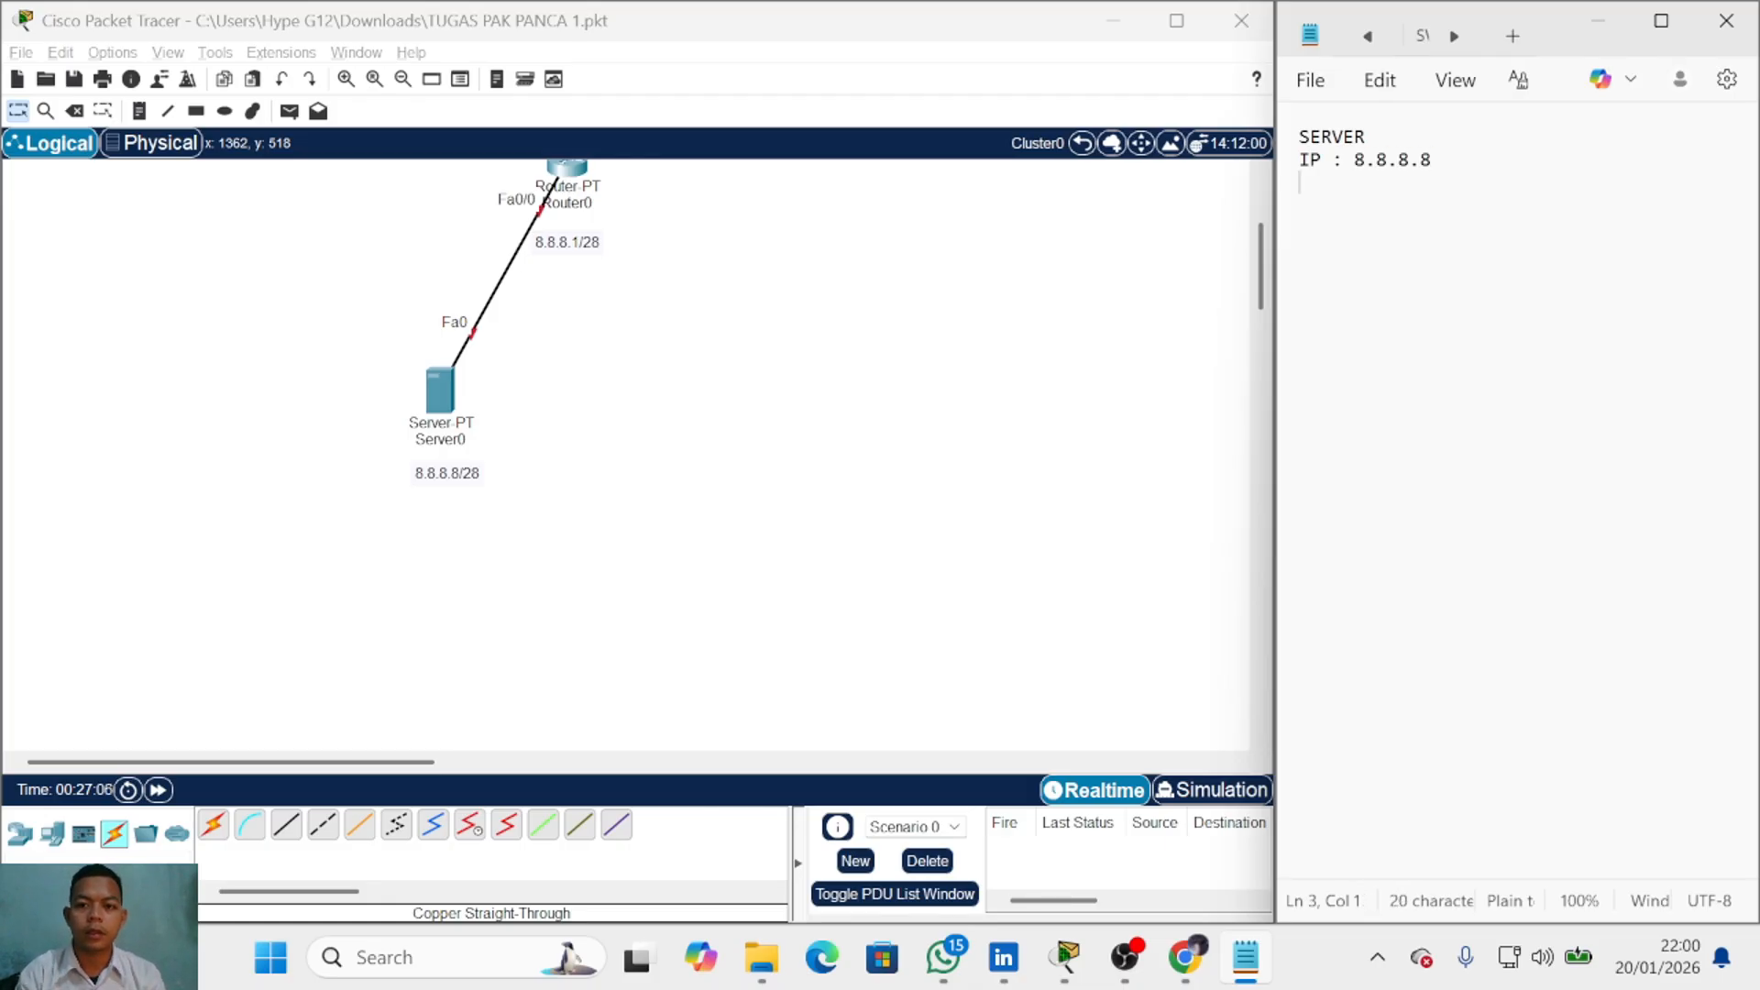
type("SM : ")
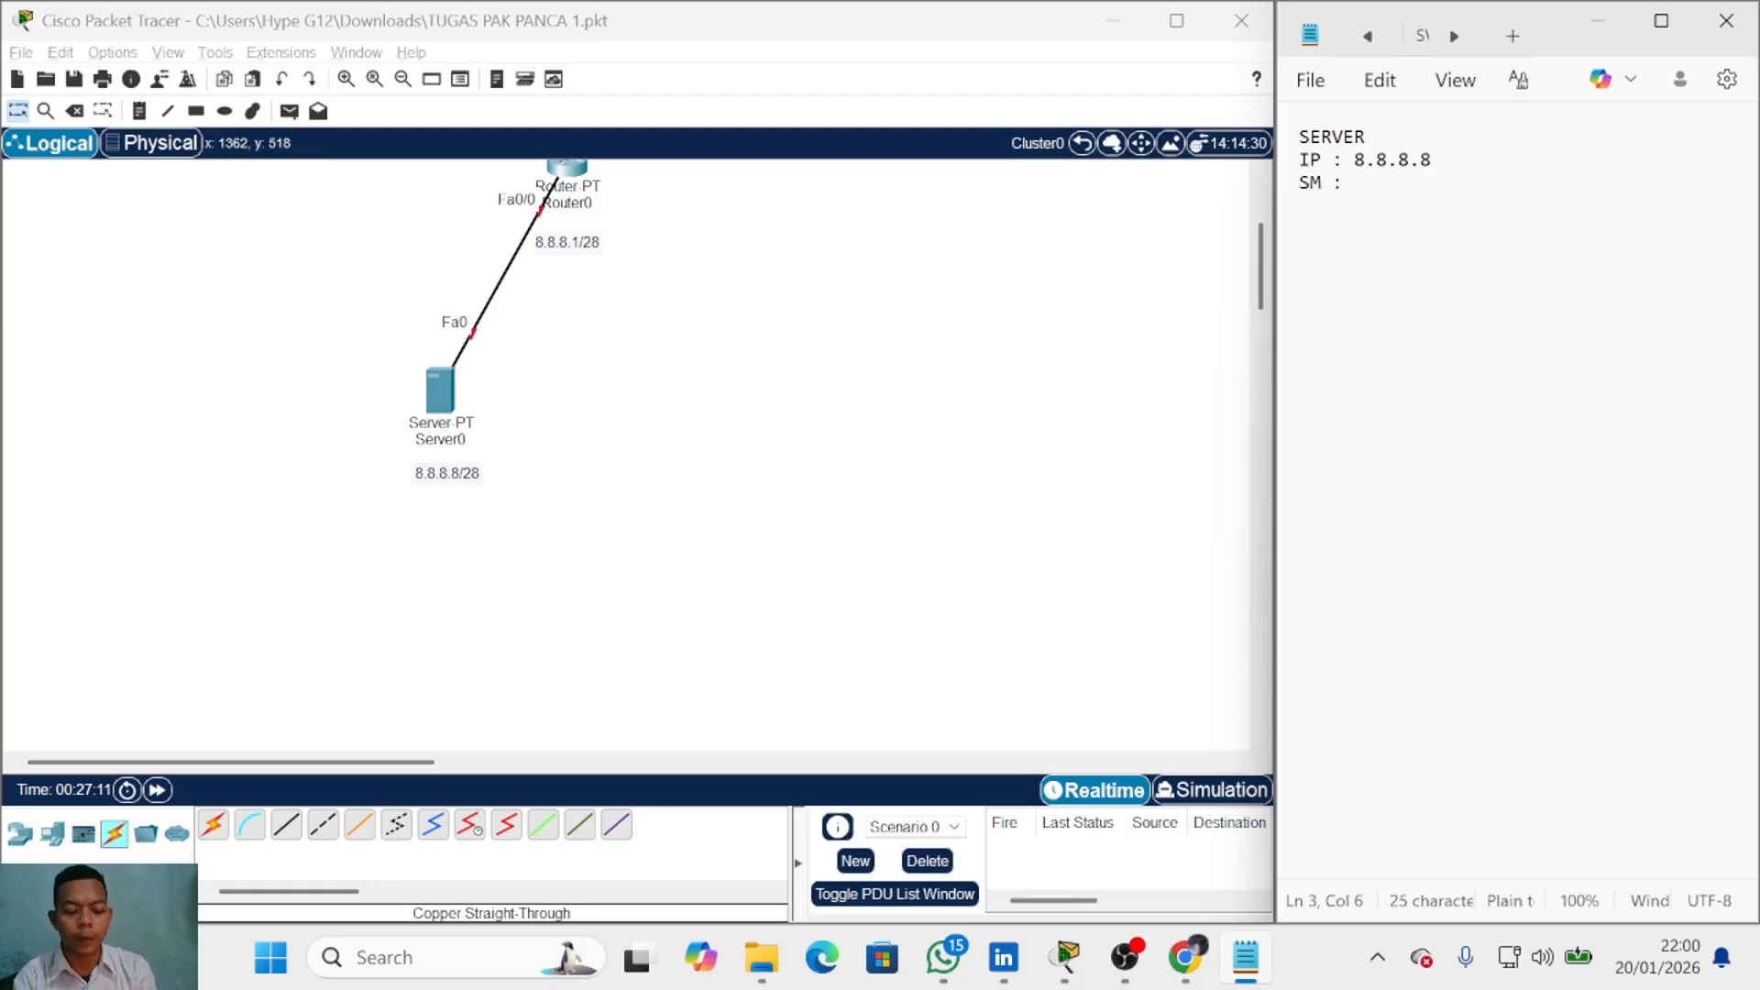
type("255.255.255.")
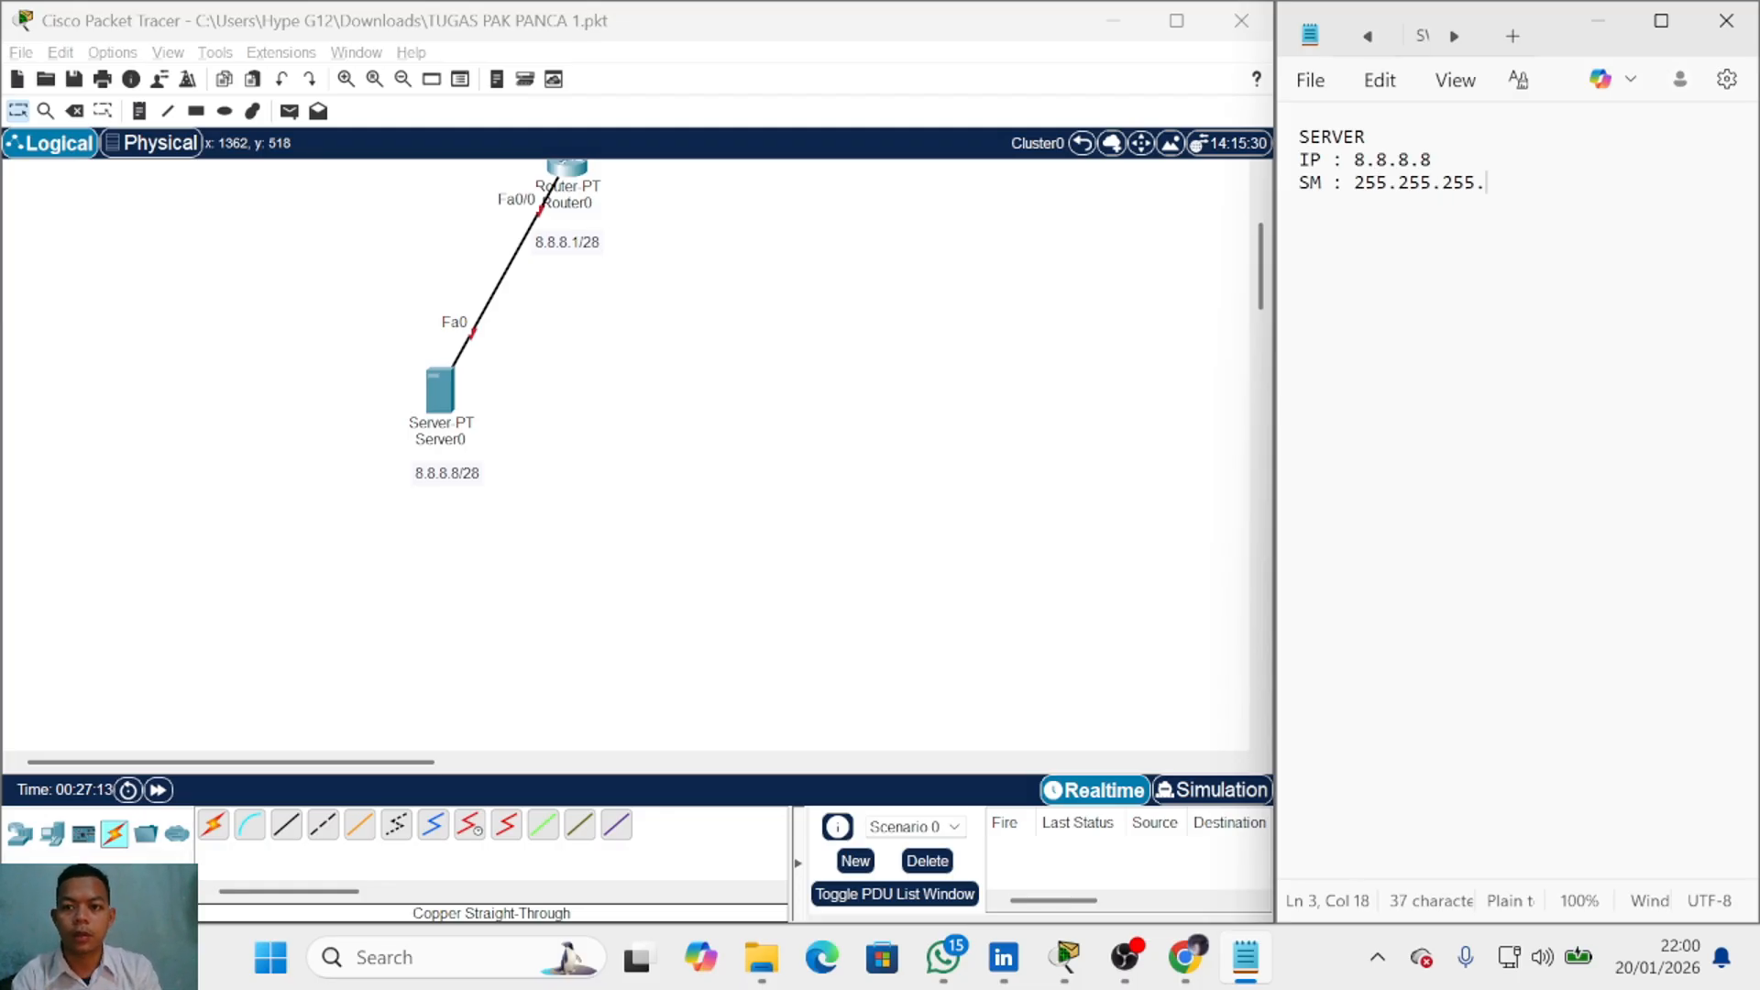
type("240")
key("Return")
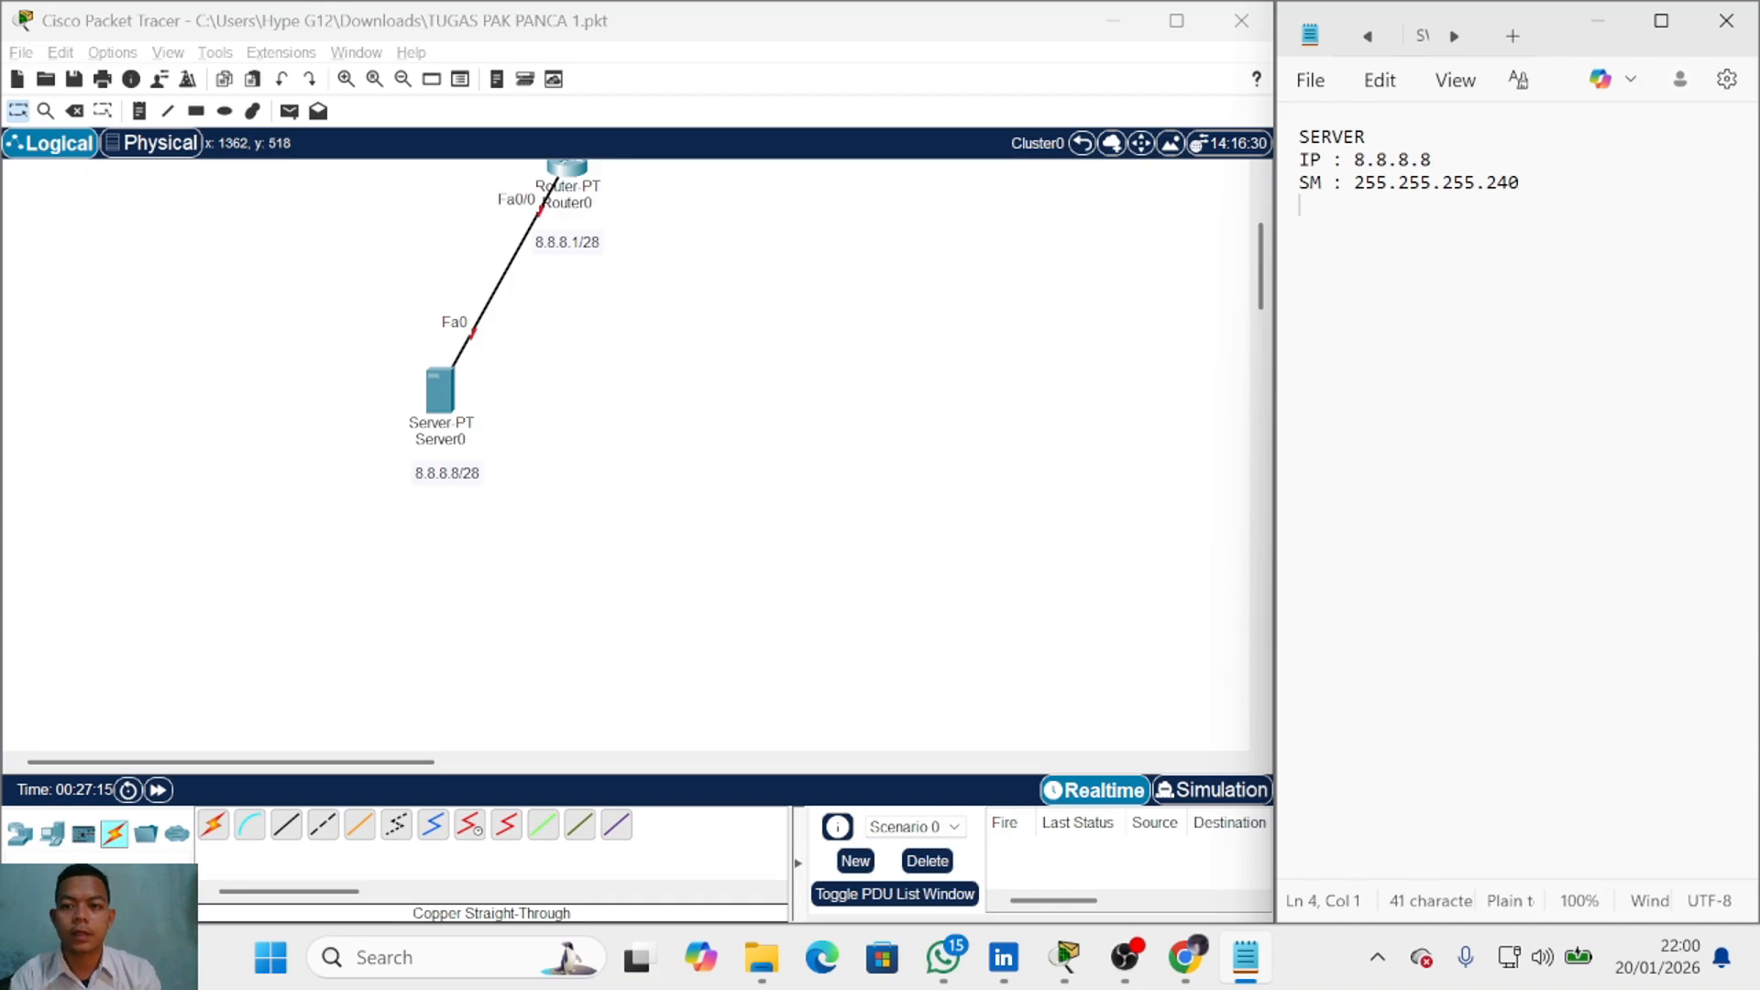
type("DNS ")
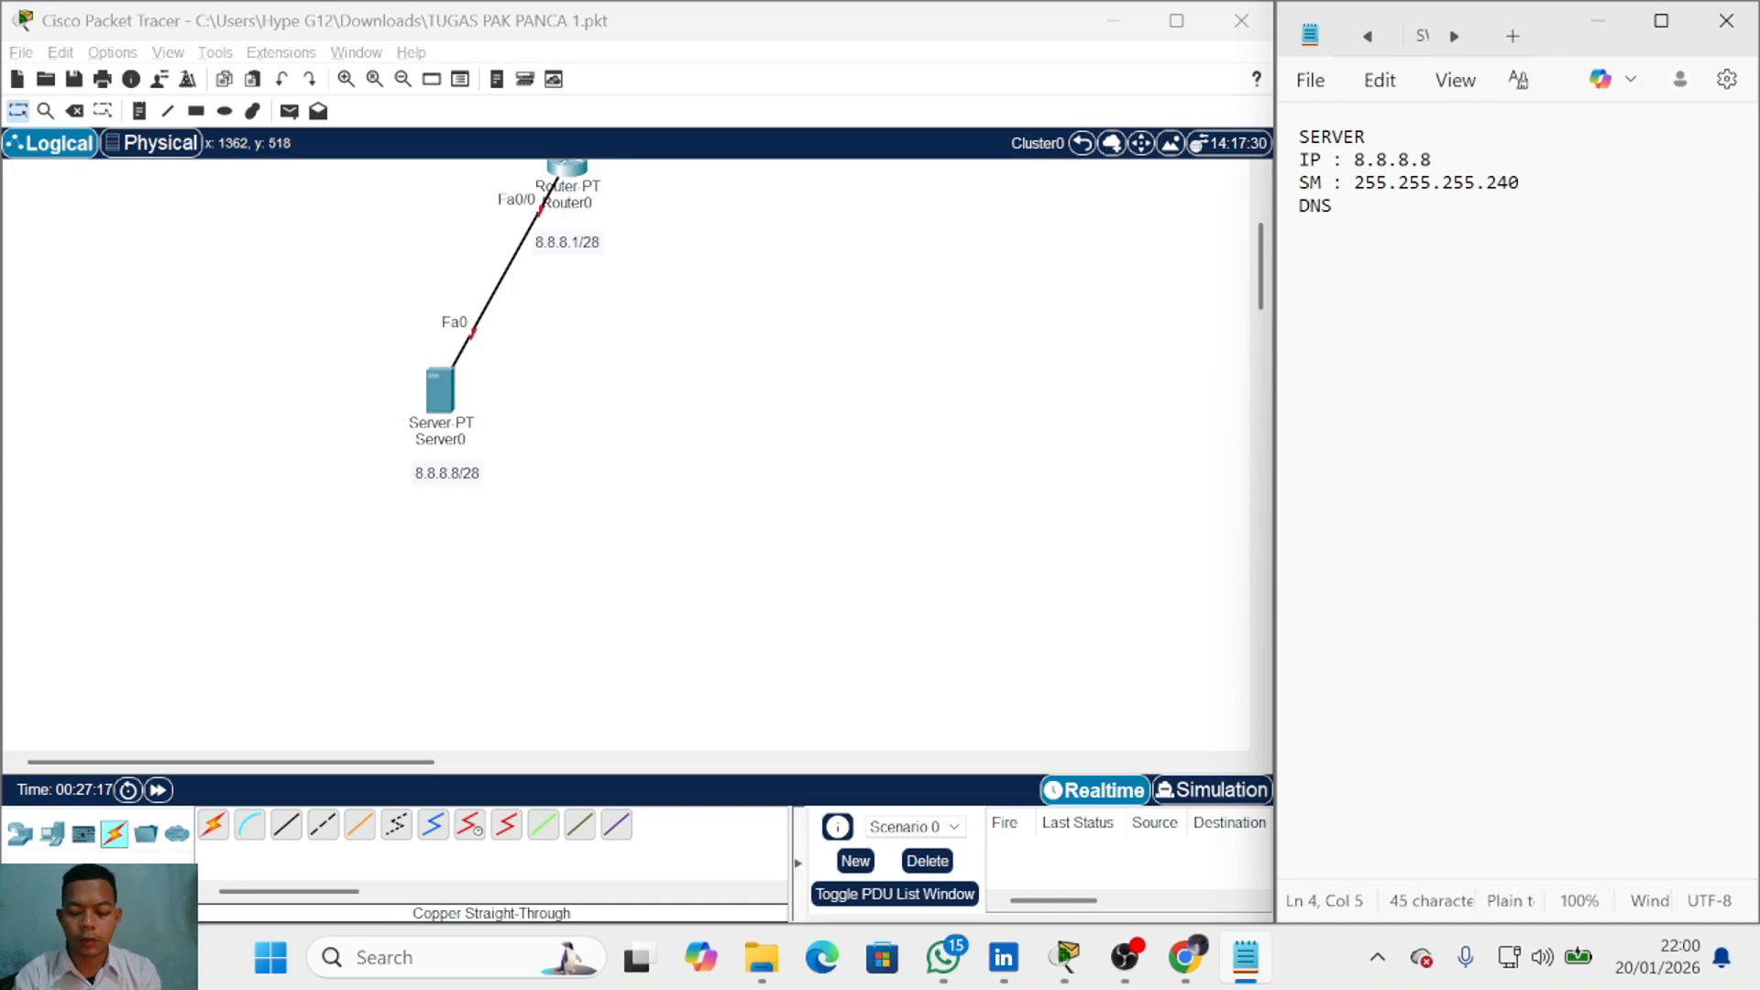
type(": ")
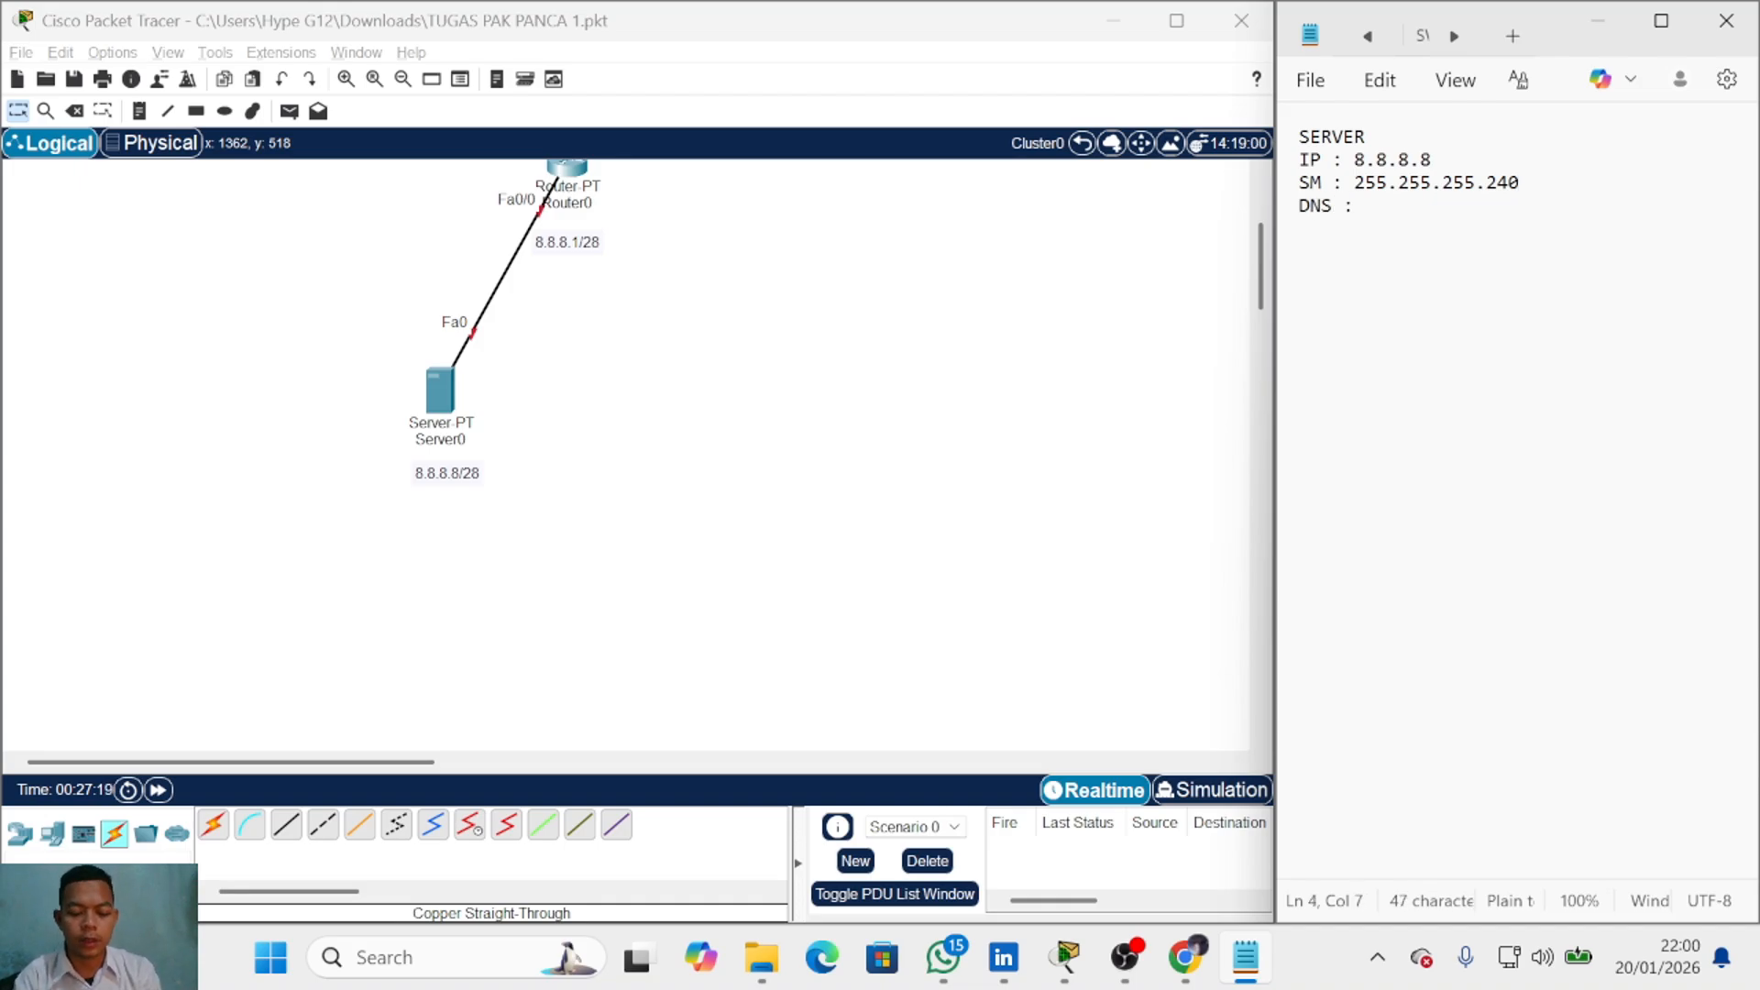
type("8.8.8.8")
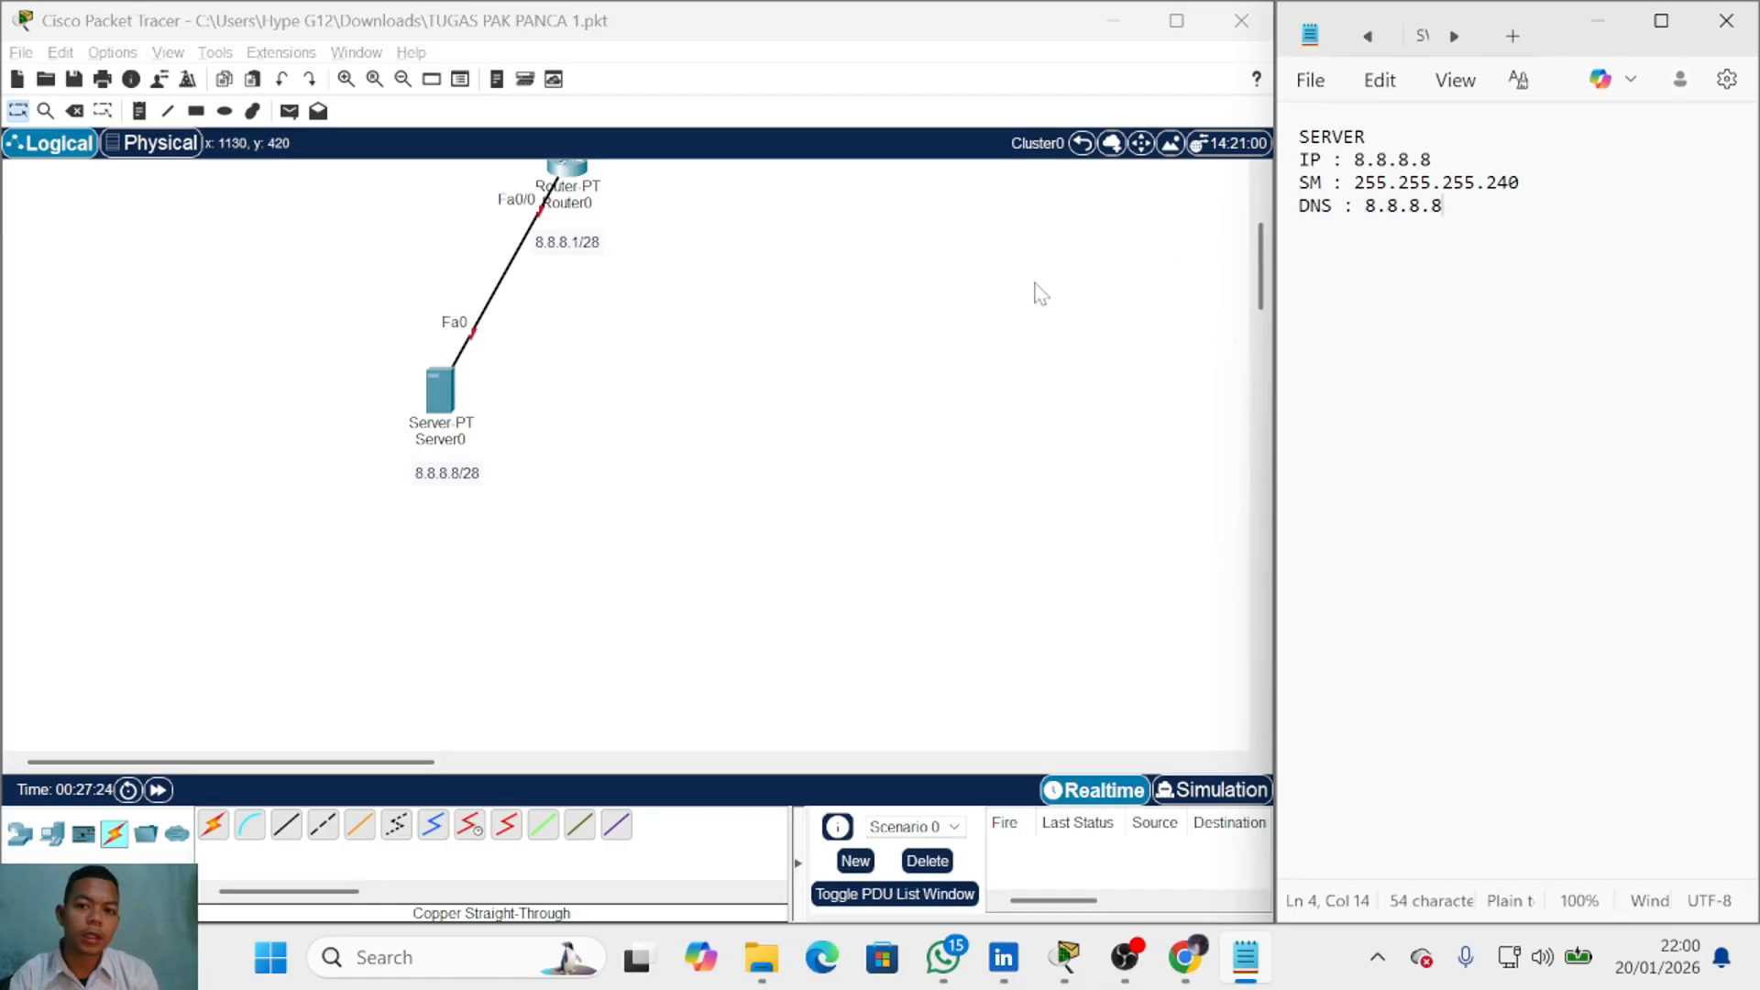
Step: Return to the Root topology and re-enter Cluster0
left_click(1081, 144)
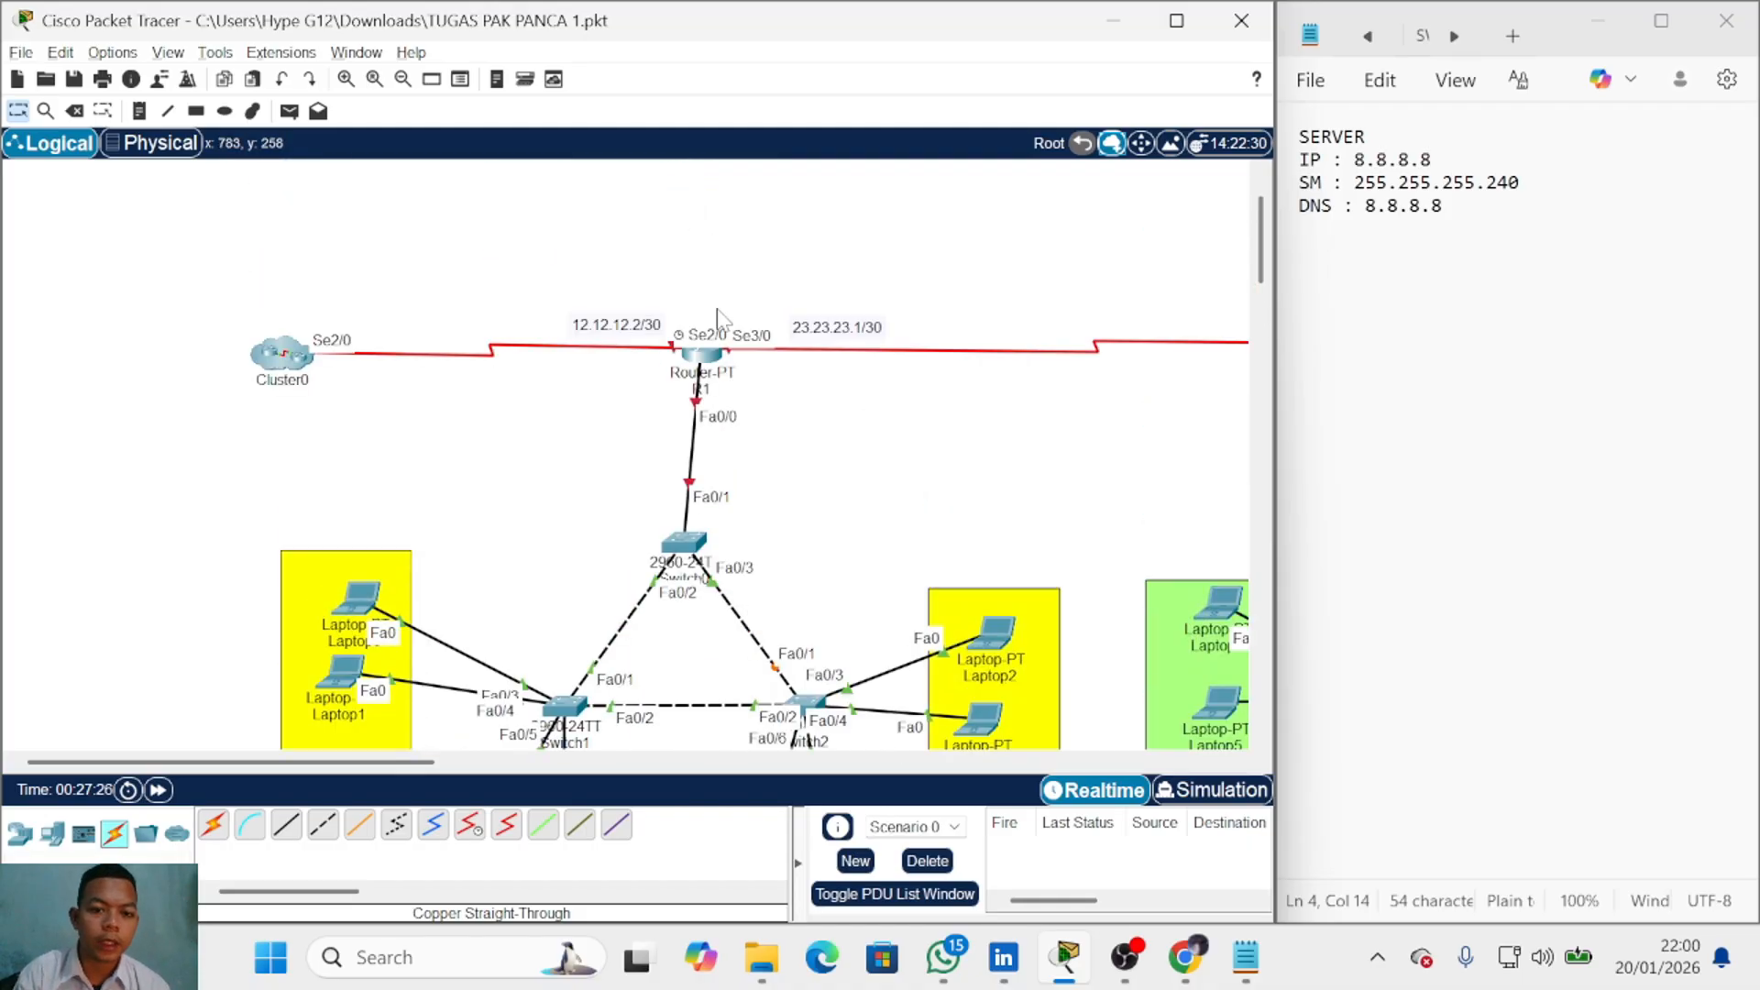
left_click_drag(376, 761, 400, 779)
scroll(229, 367, "up", 2)
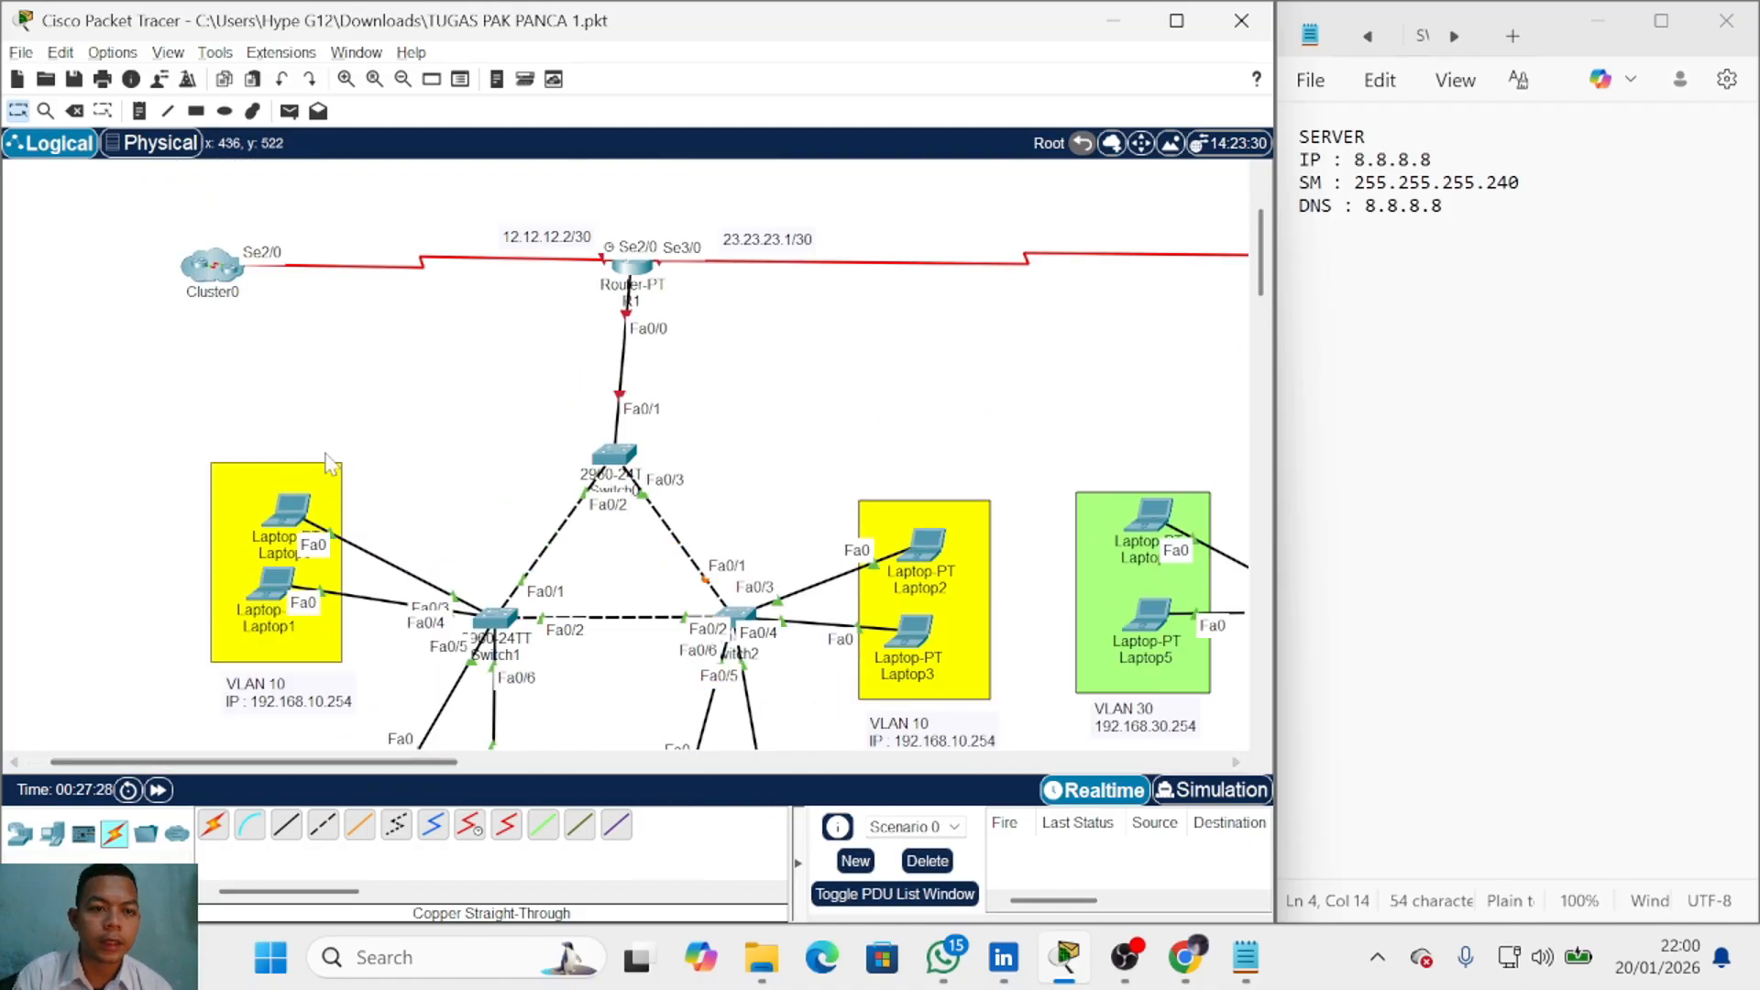
double_click(222, 273)
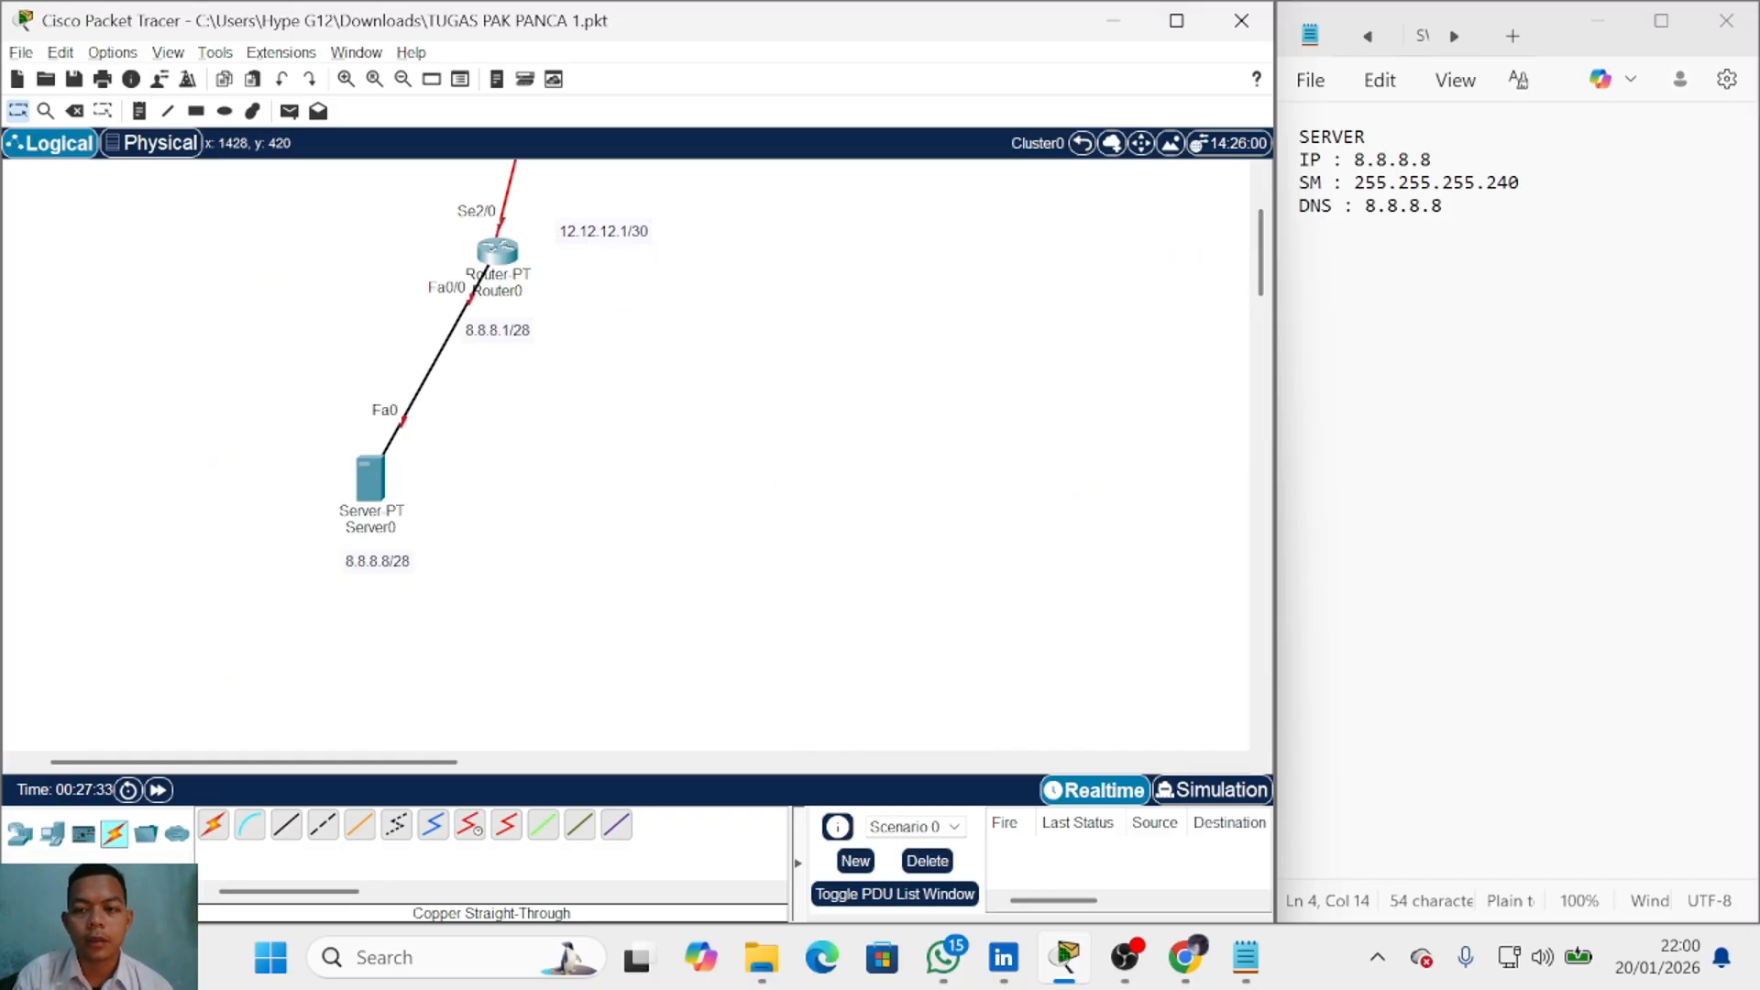
Step: Add a 'DNS : ON' line to the server notes and open Server0's configuration window
left_click(1419, 205)
key("Return")
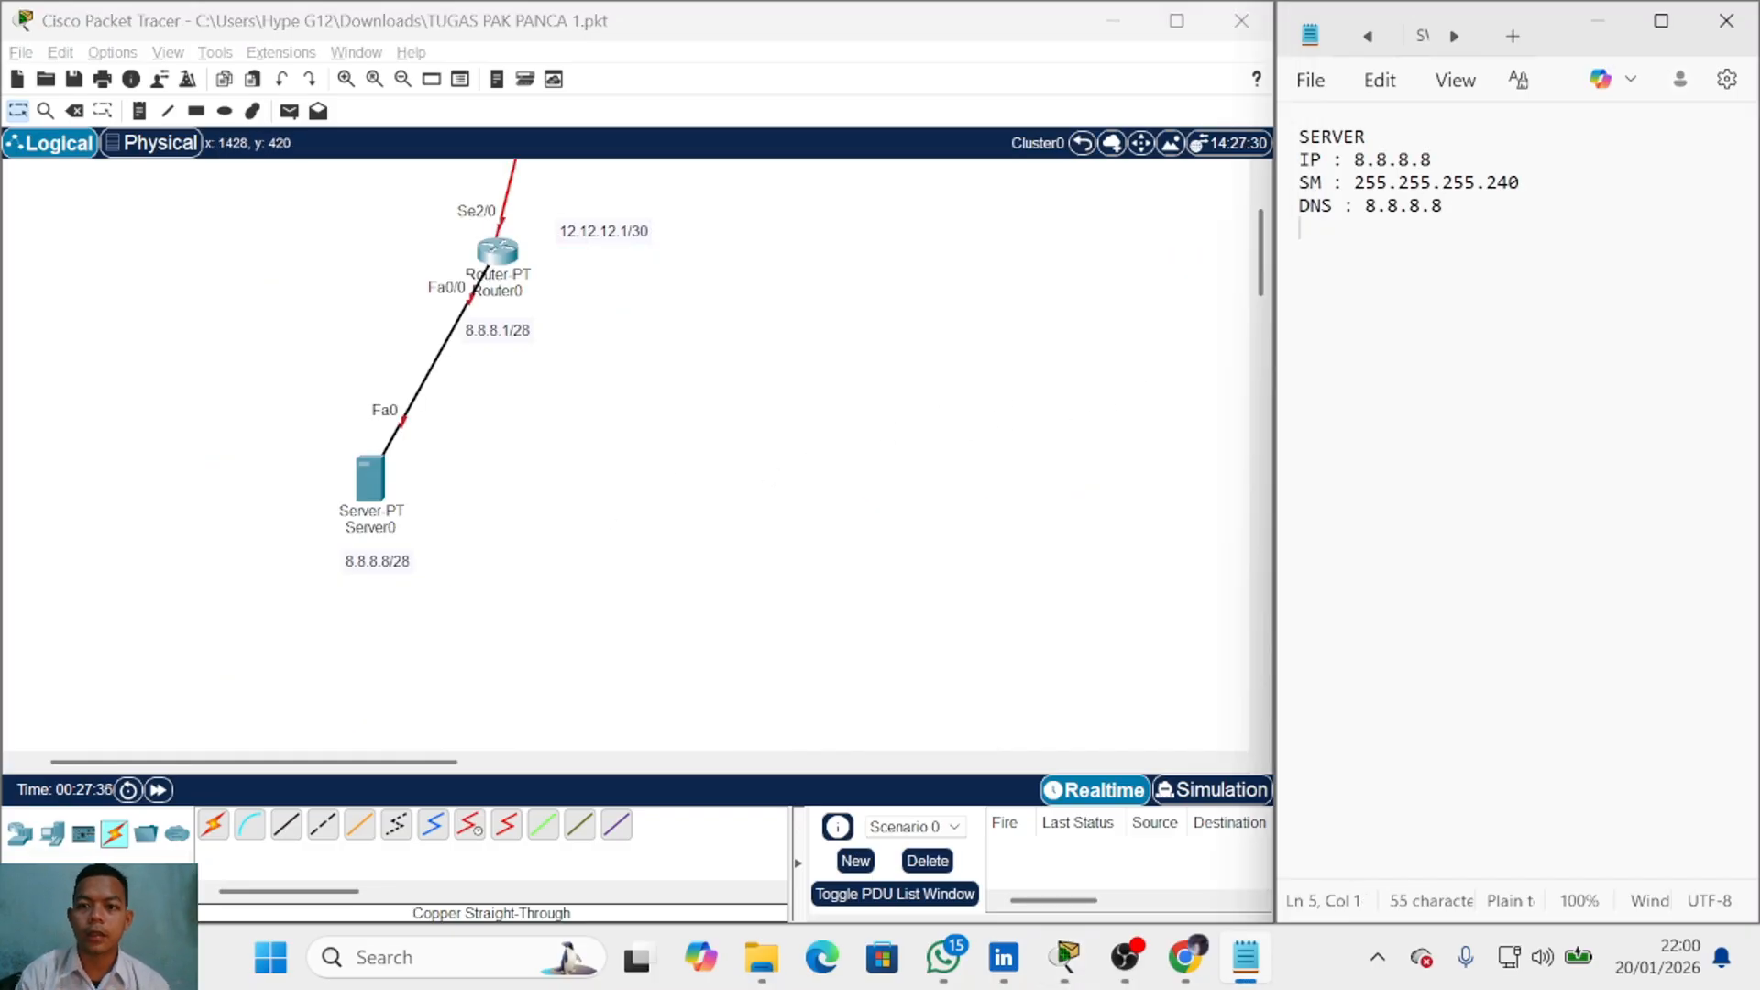
type("DNS ")
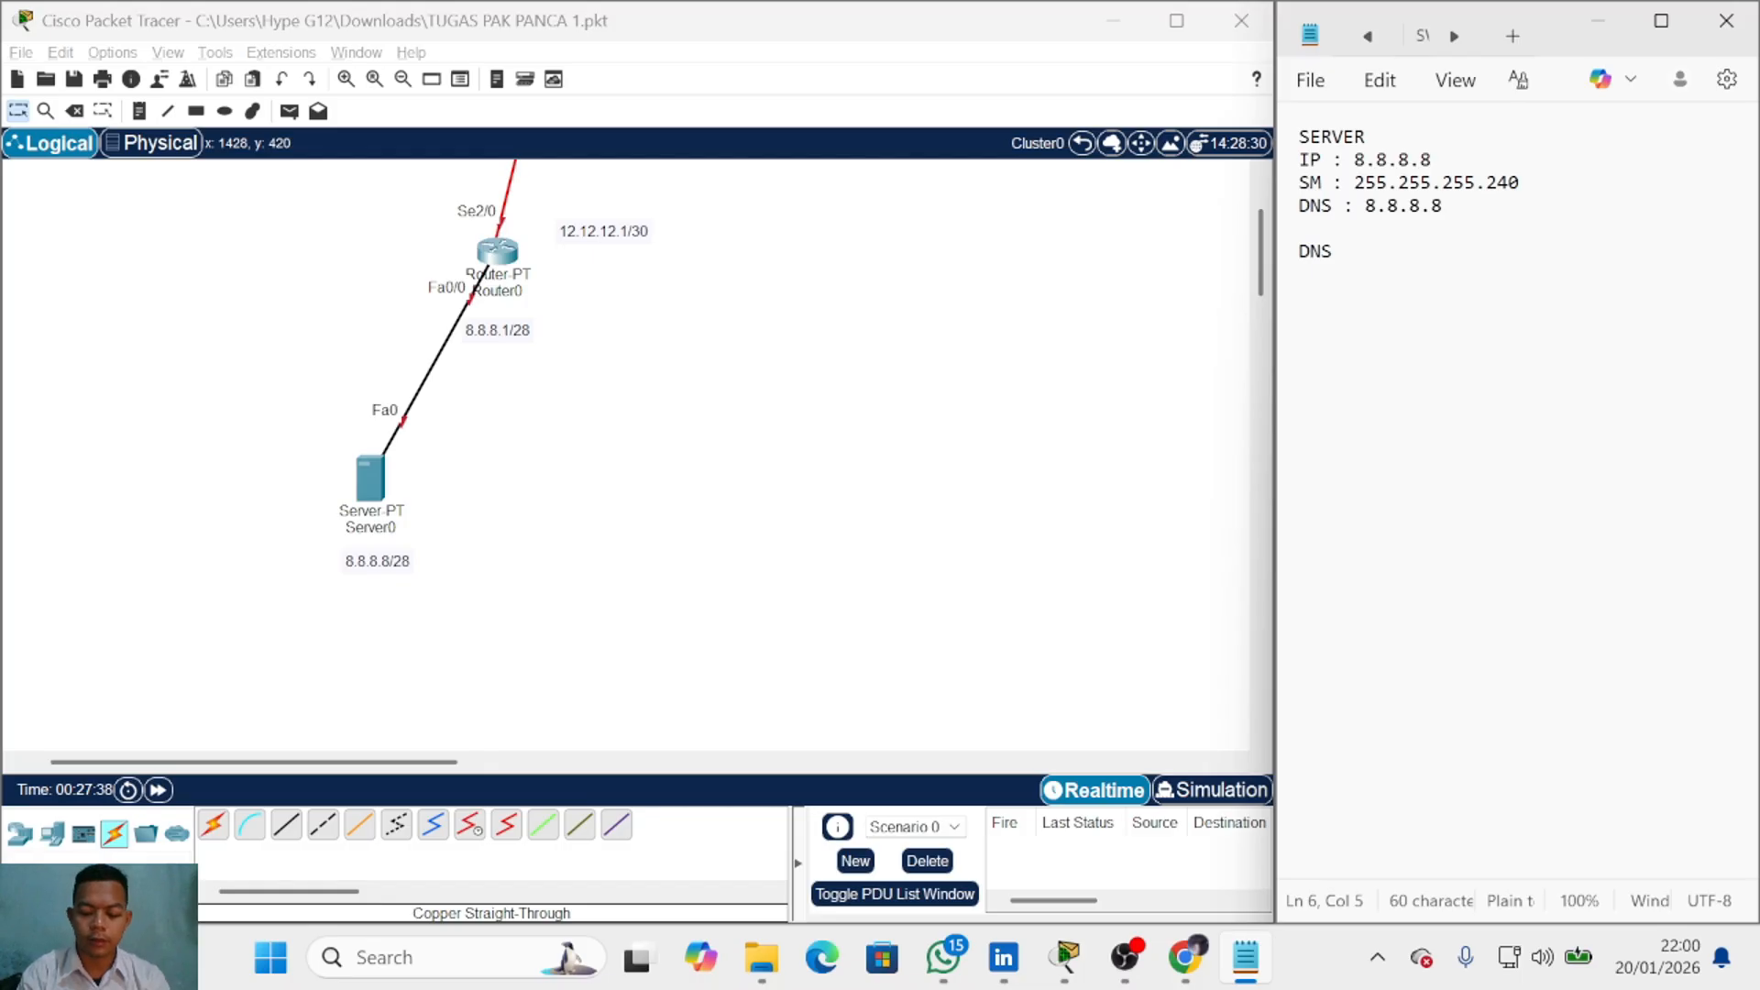
type(": ON")
key("Return")
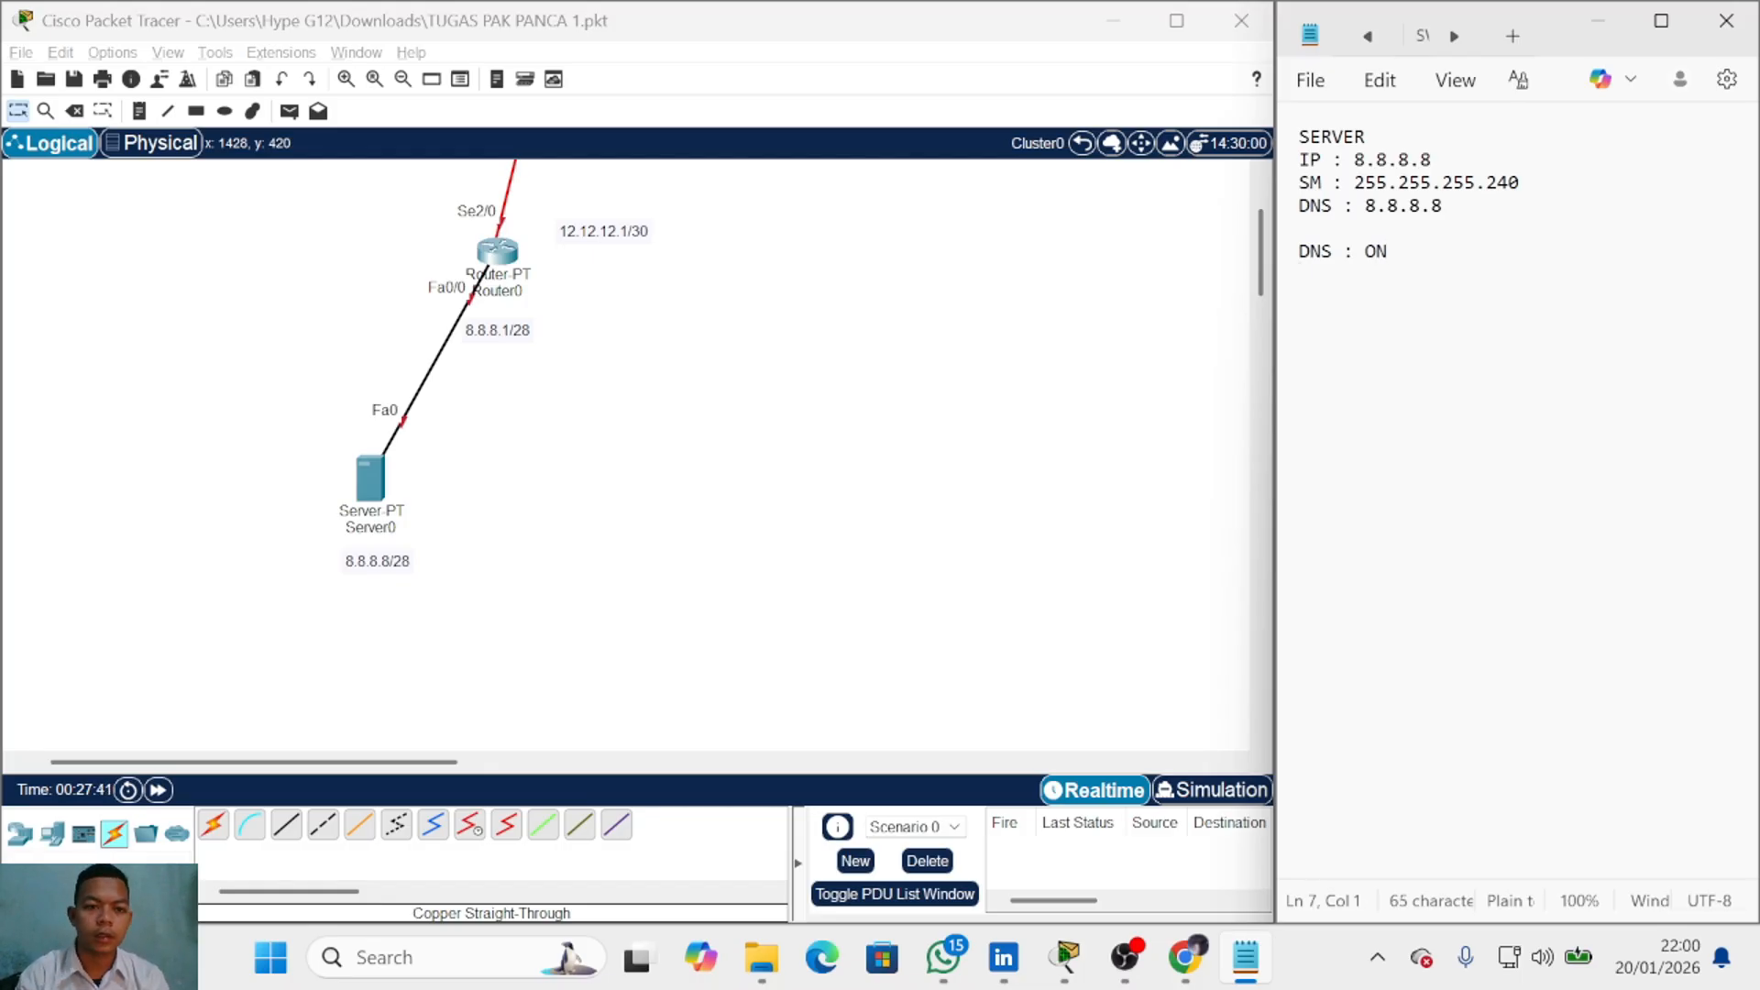
left_click(371, 476)
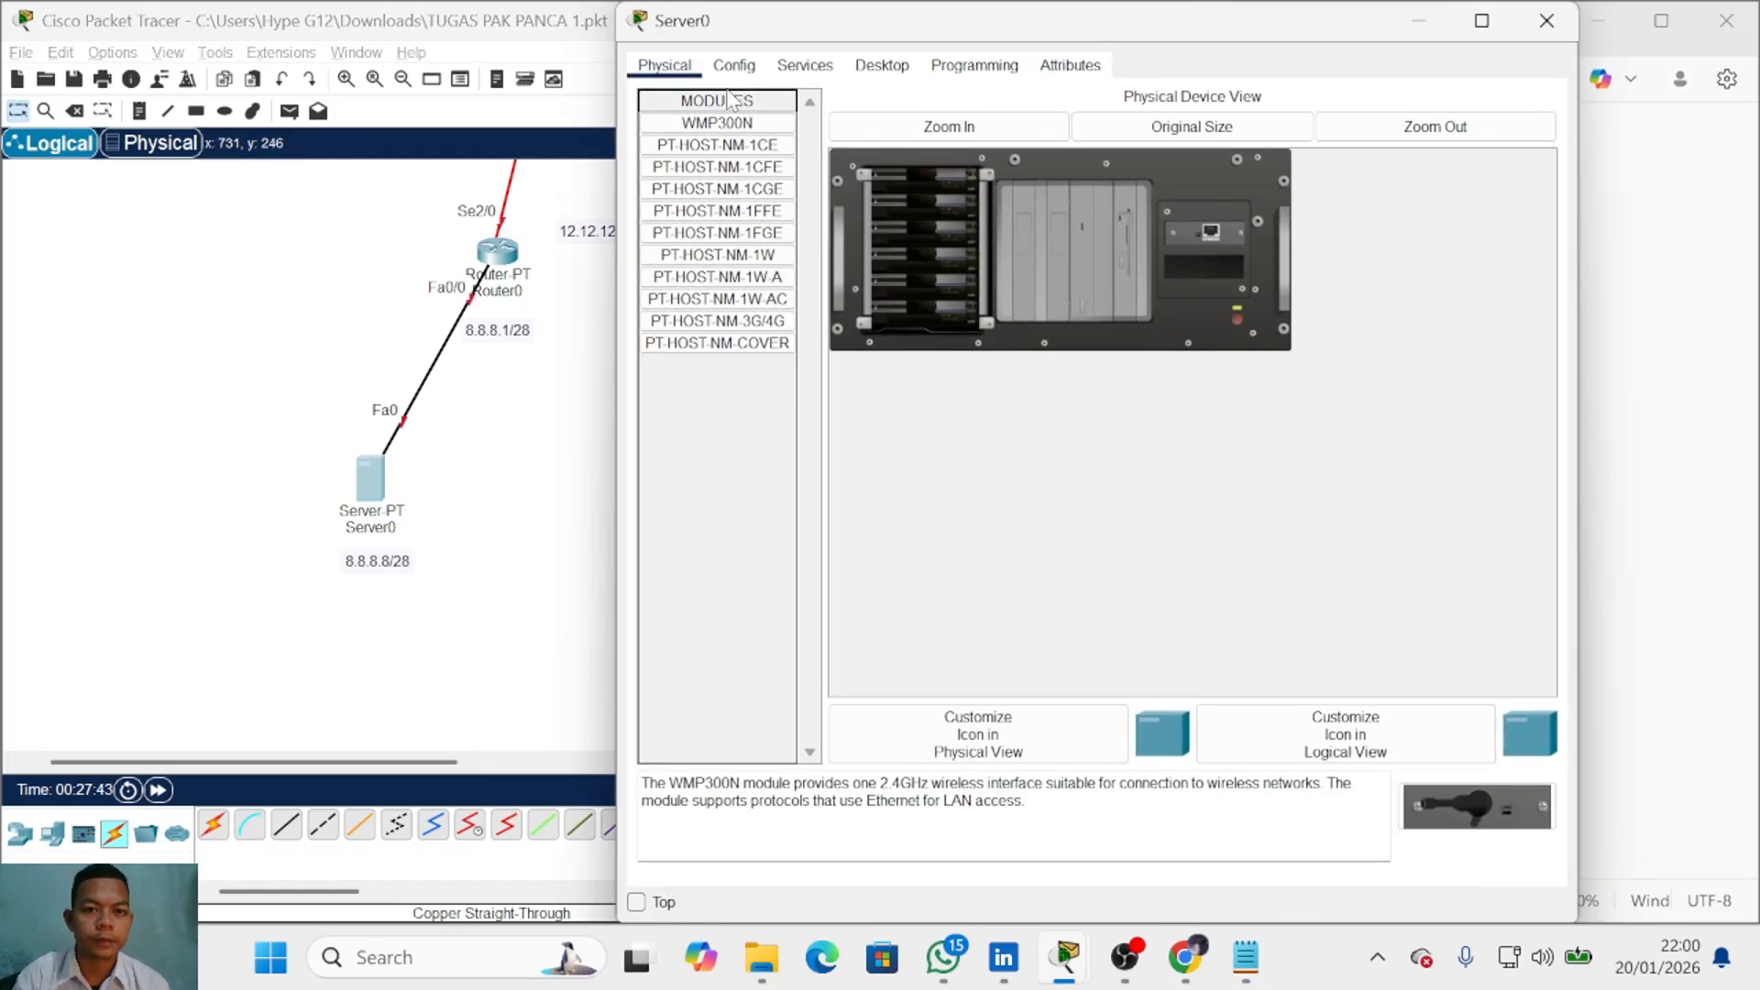
Step: Show Server0's Config > Services > DNS page and move the window aside to reveal the notes
left_click(734, 65)
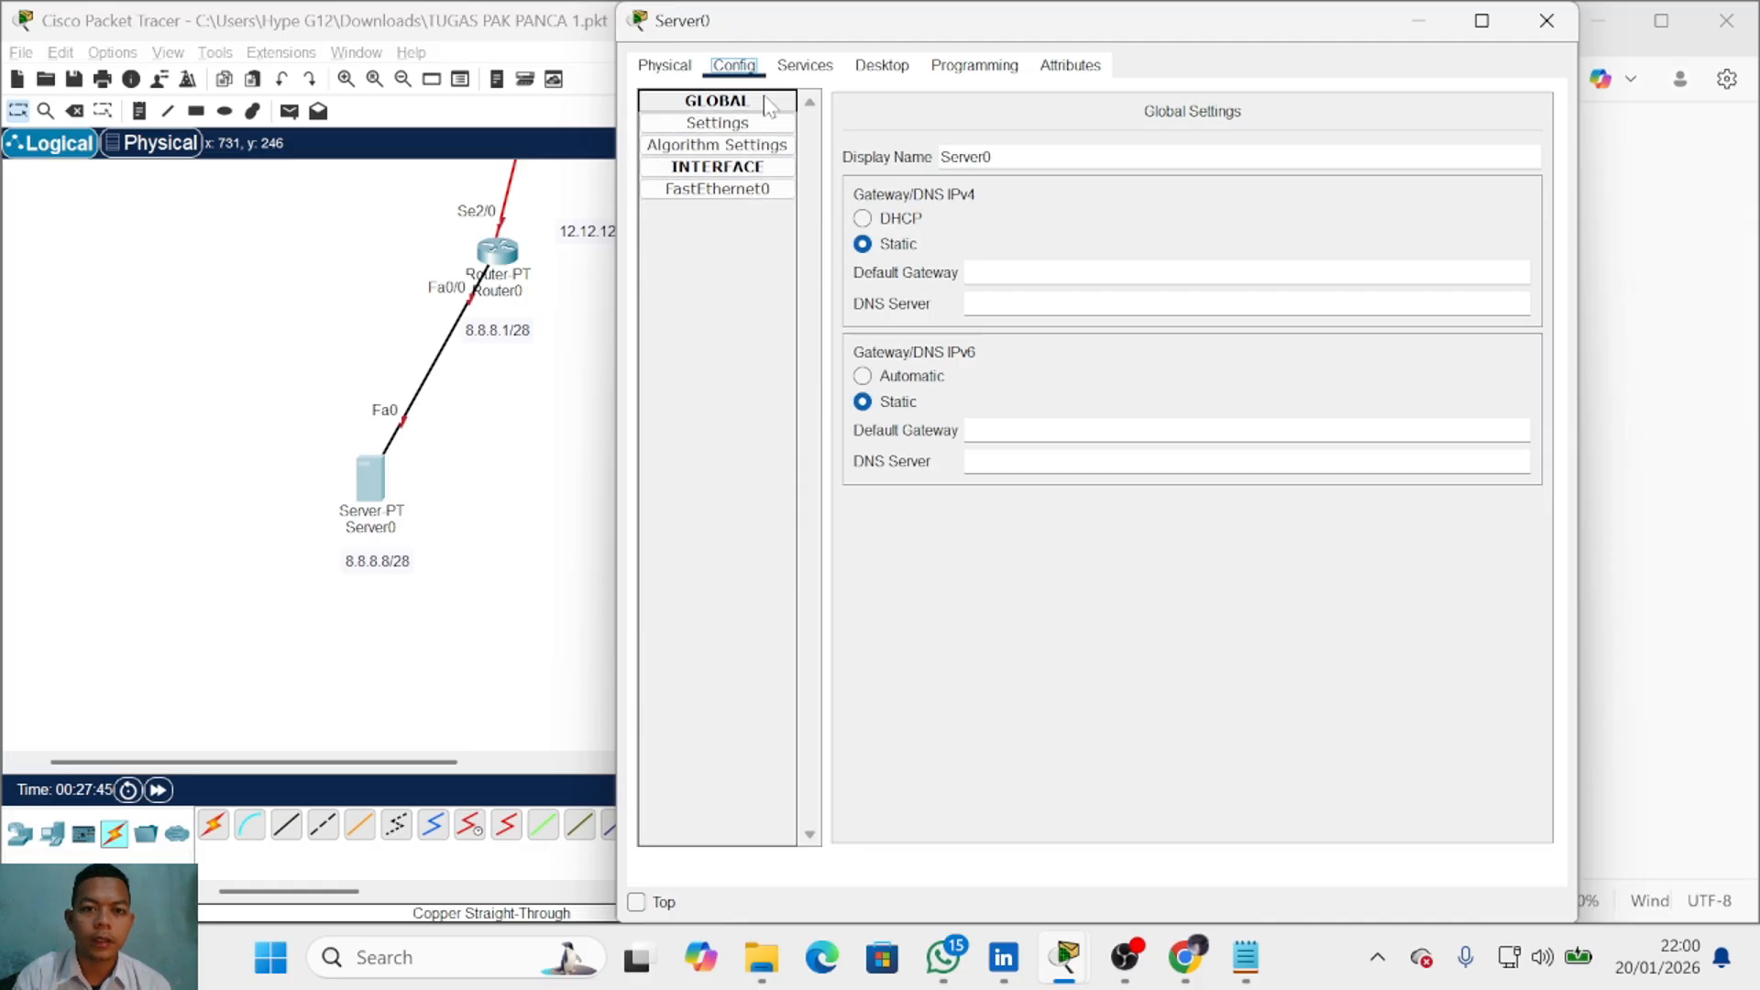
left_click(805, 65)
left_click(750, 213)
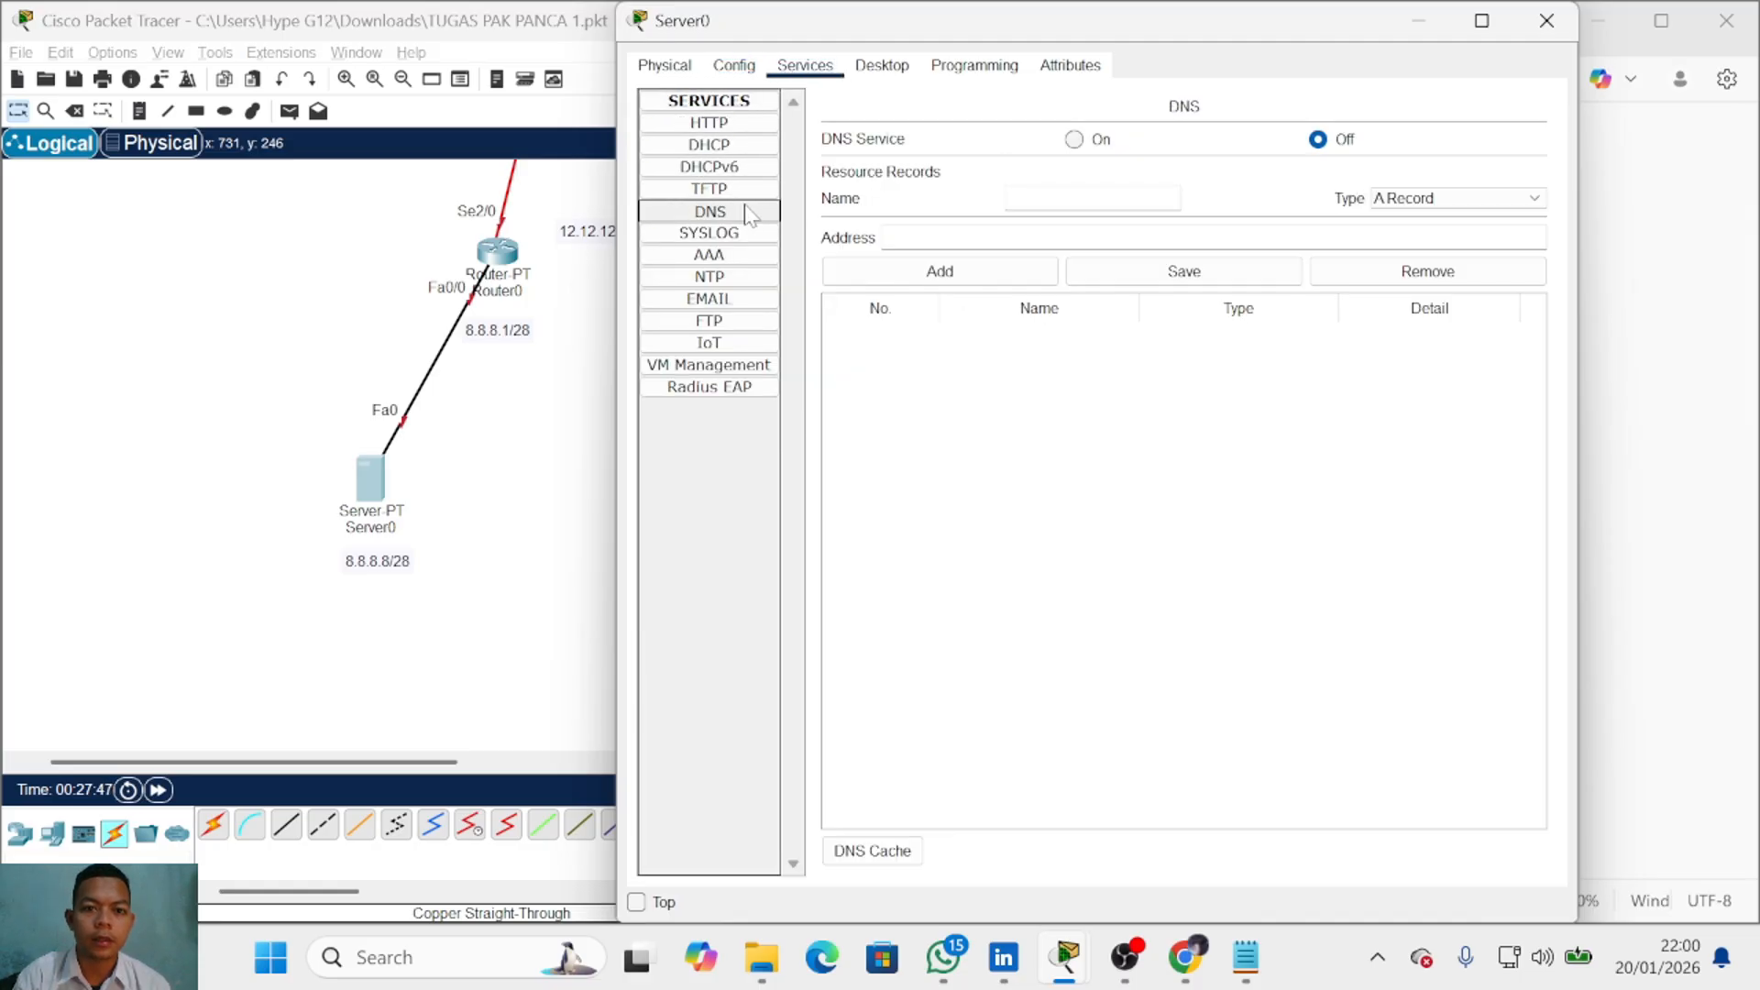
left_click_drag(931, 35, 593, 45)
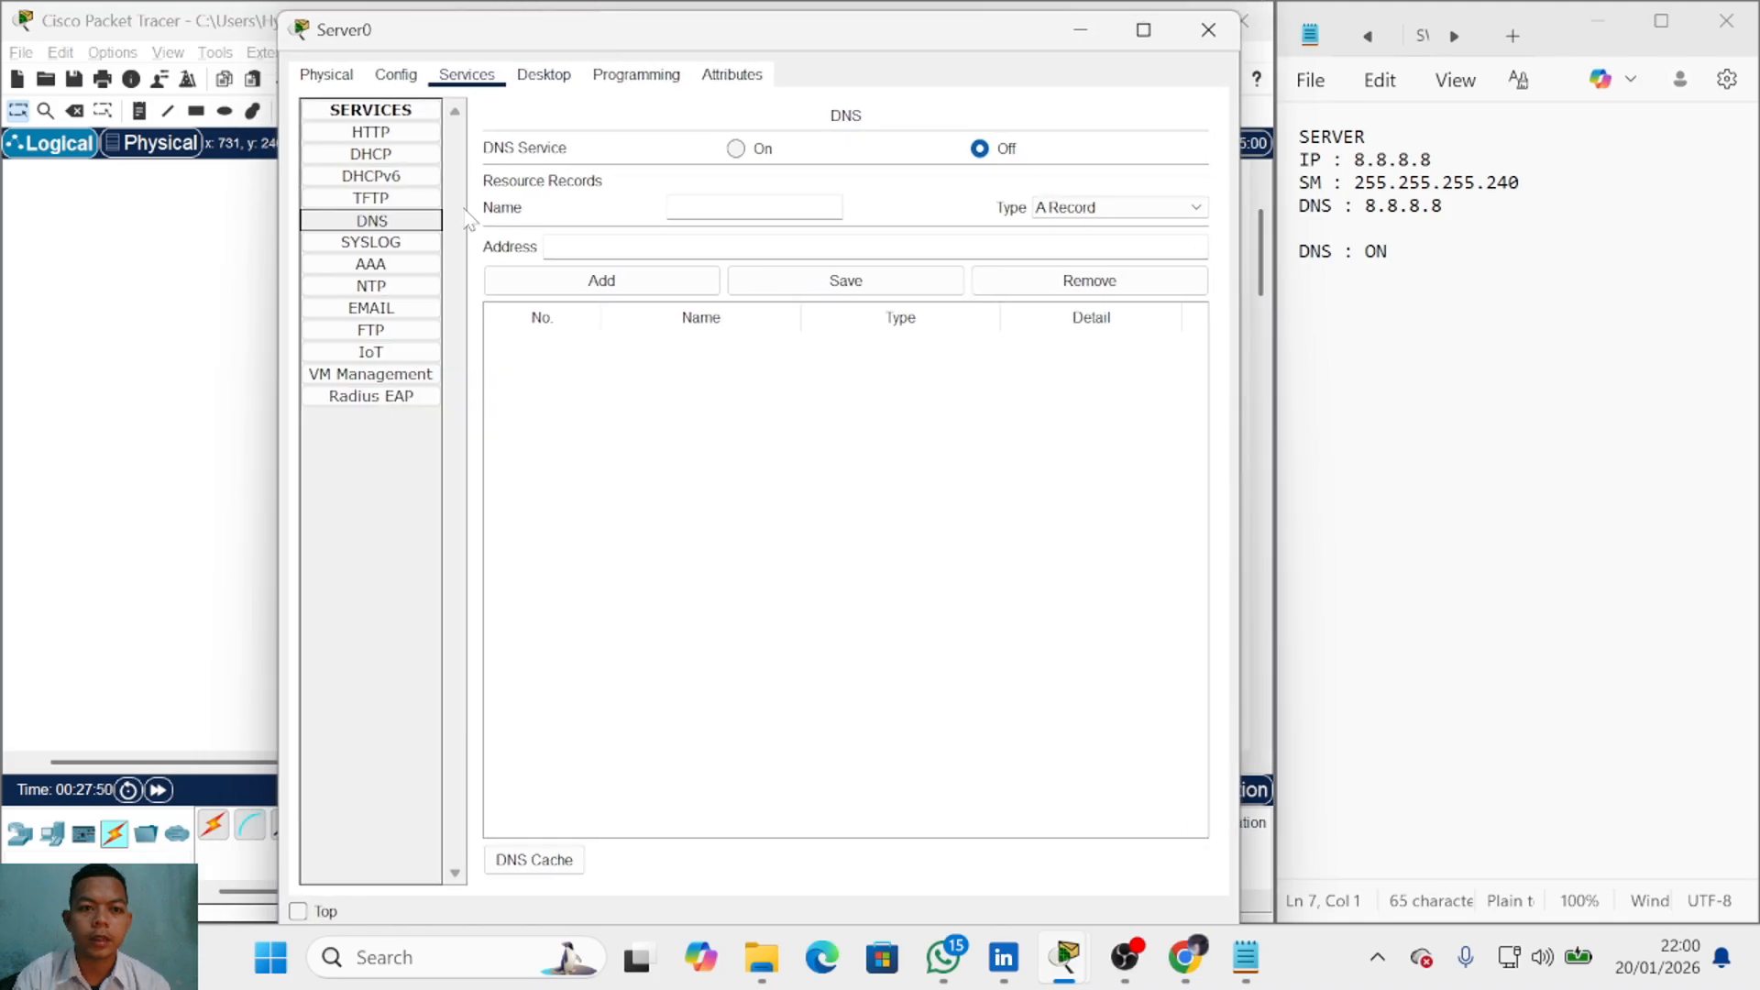
left_click(1313, 275)
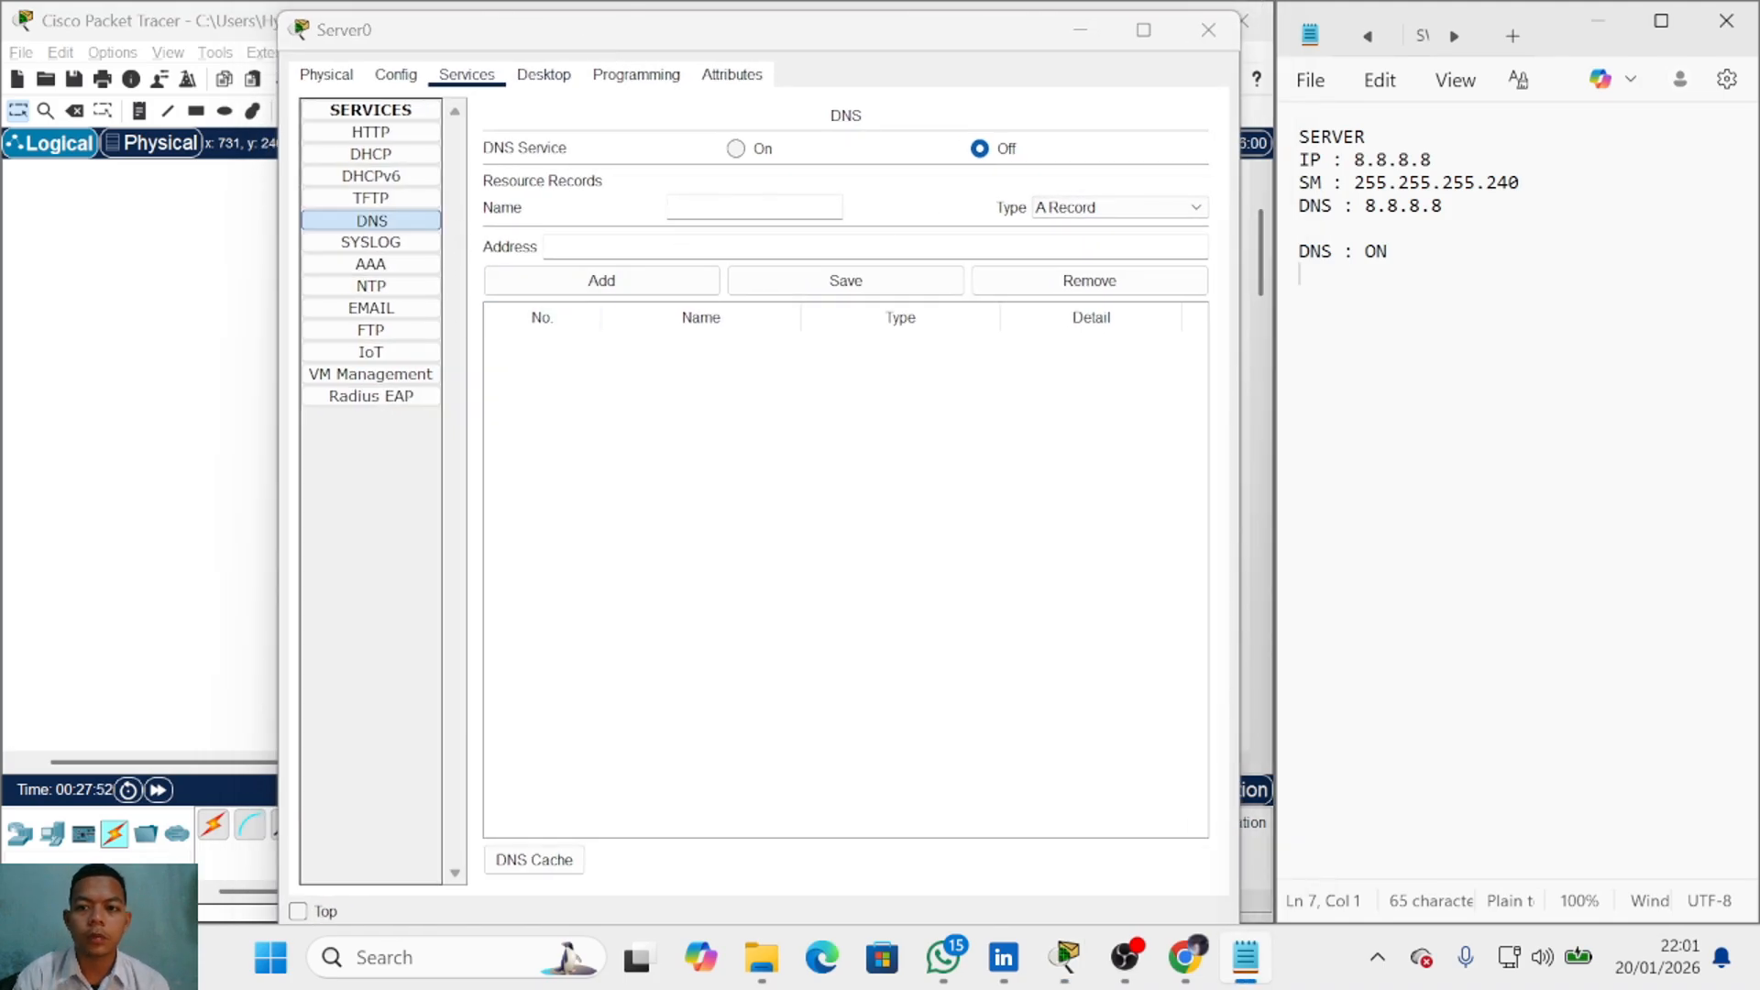
Step: Write a 'name : lsp2024.com' line beneath DNS : ON in the notes
type("name")
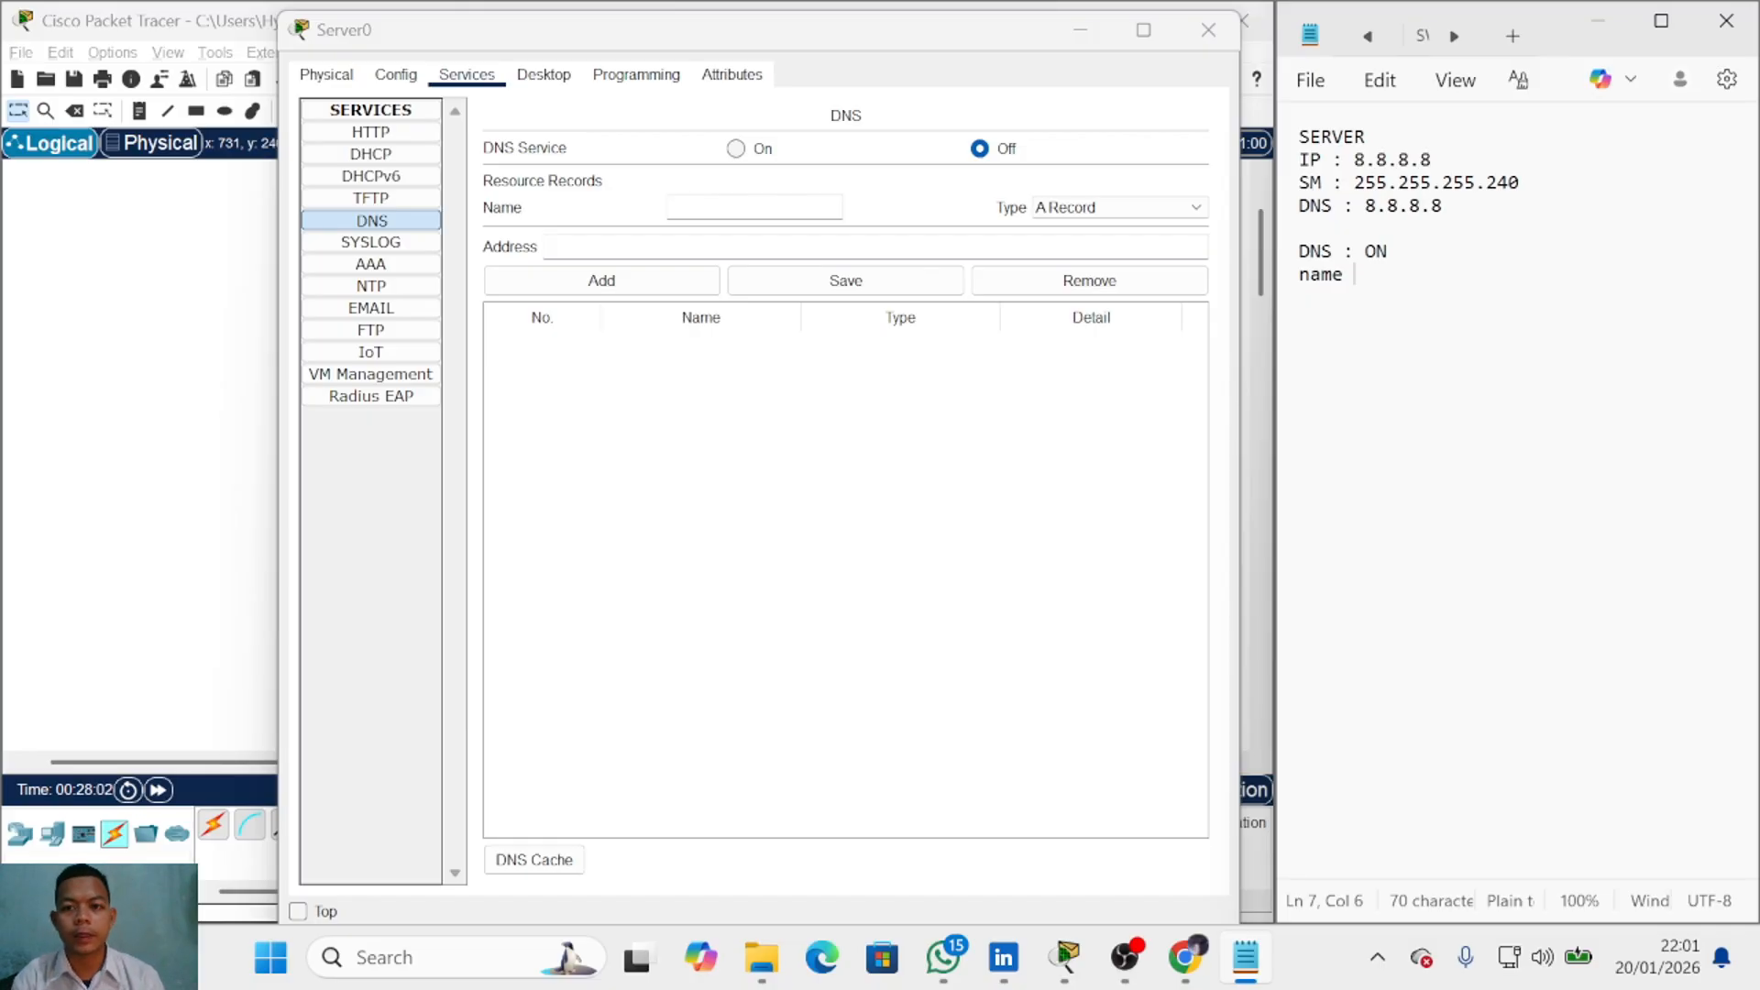
double_click(1328, 278)
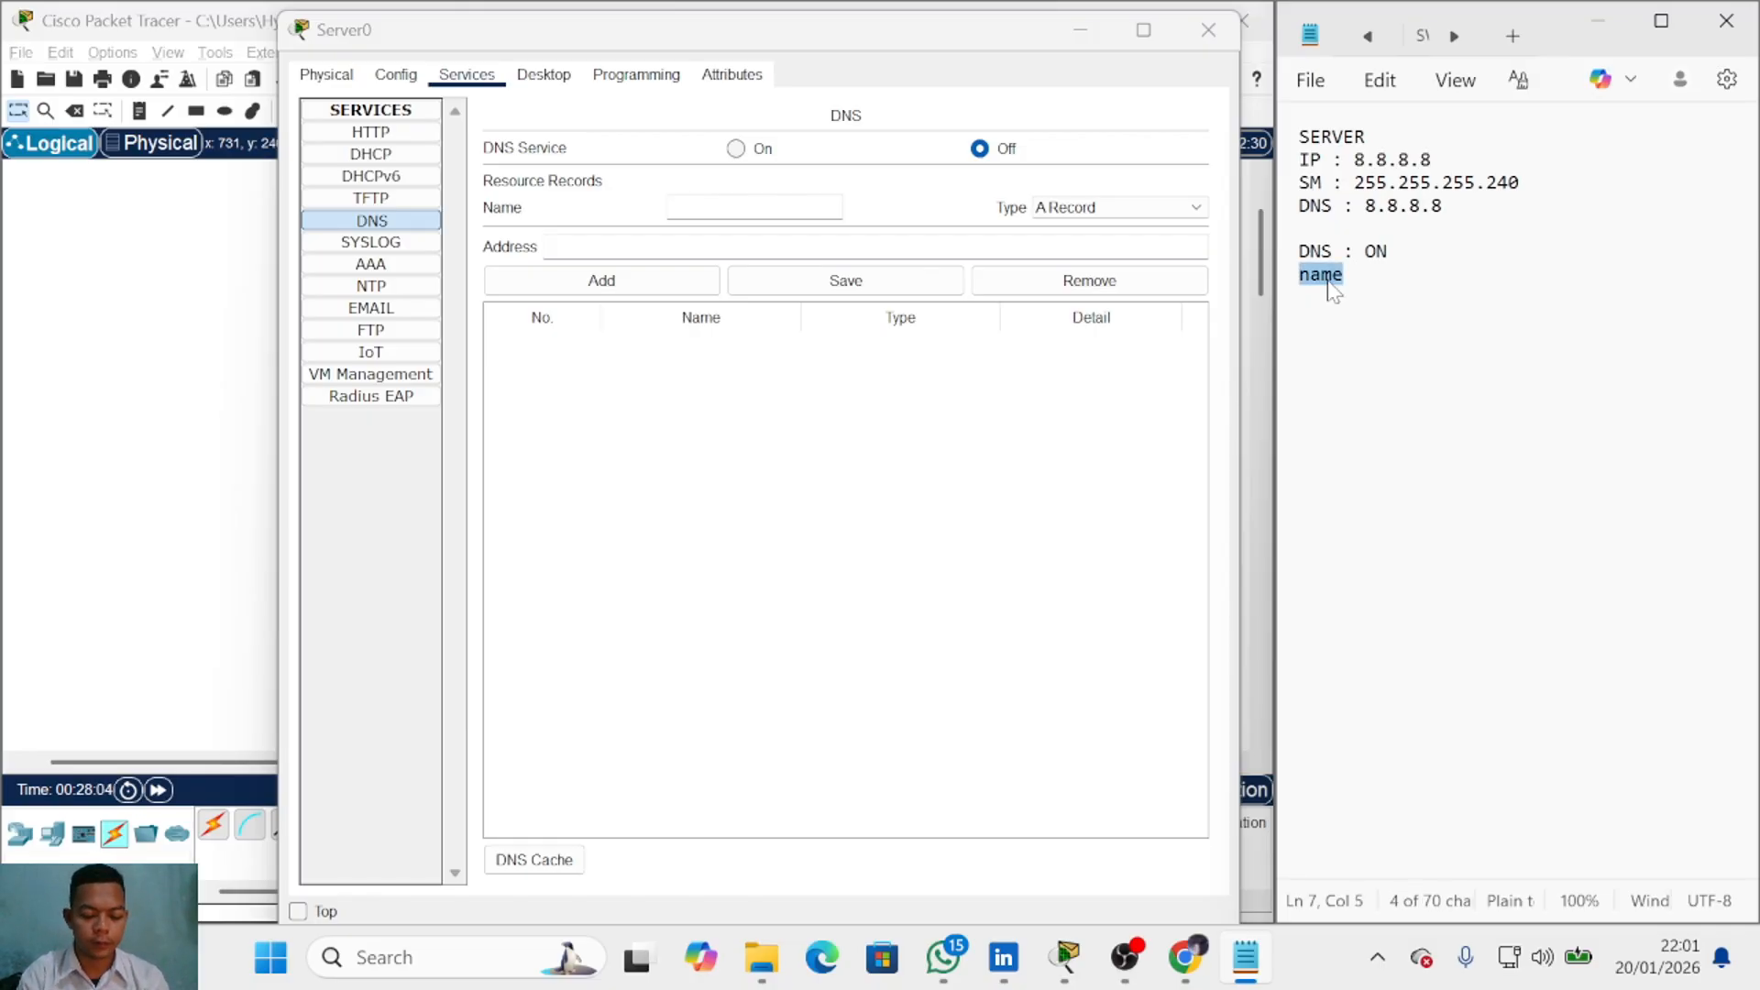
left_click(1354, 276)
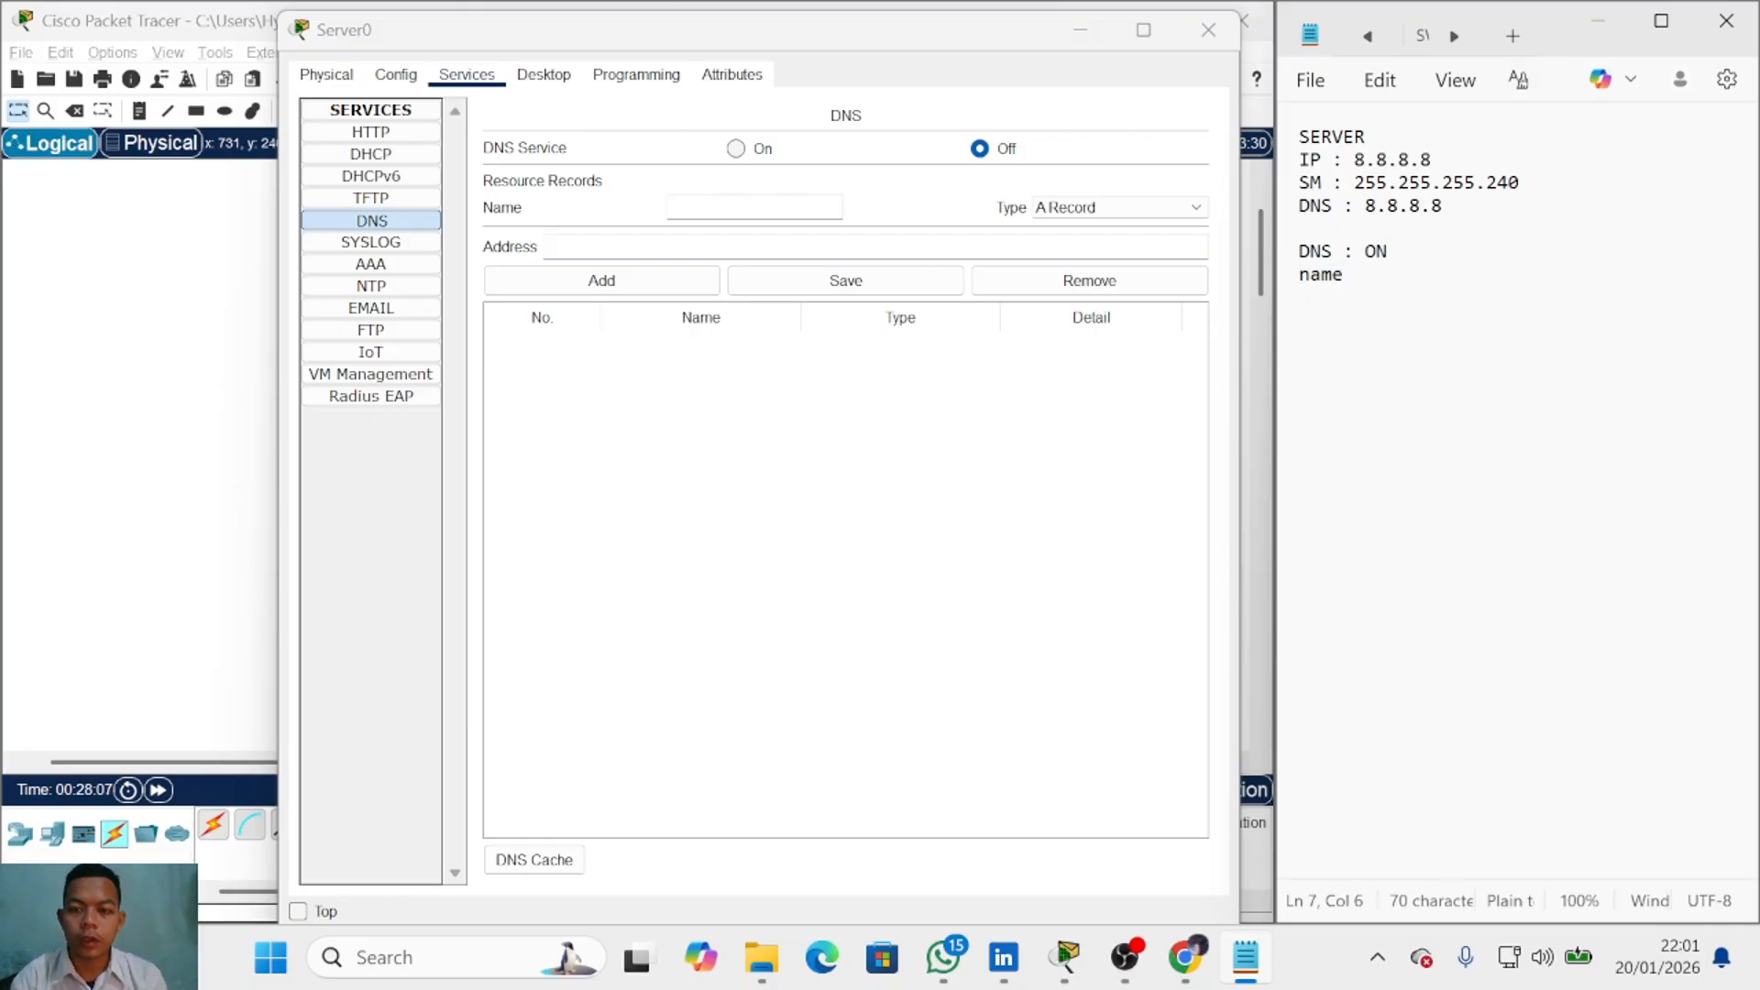
type(": ")
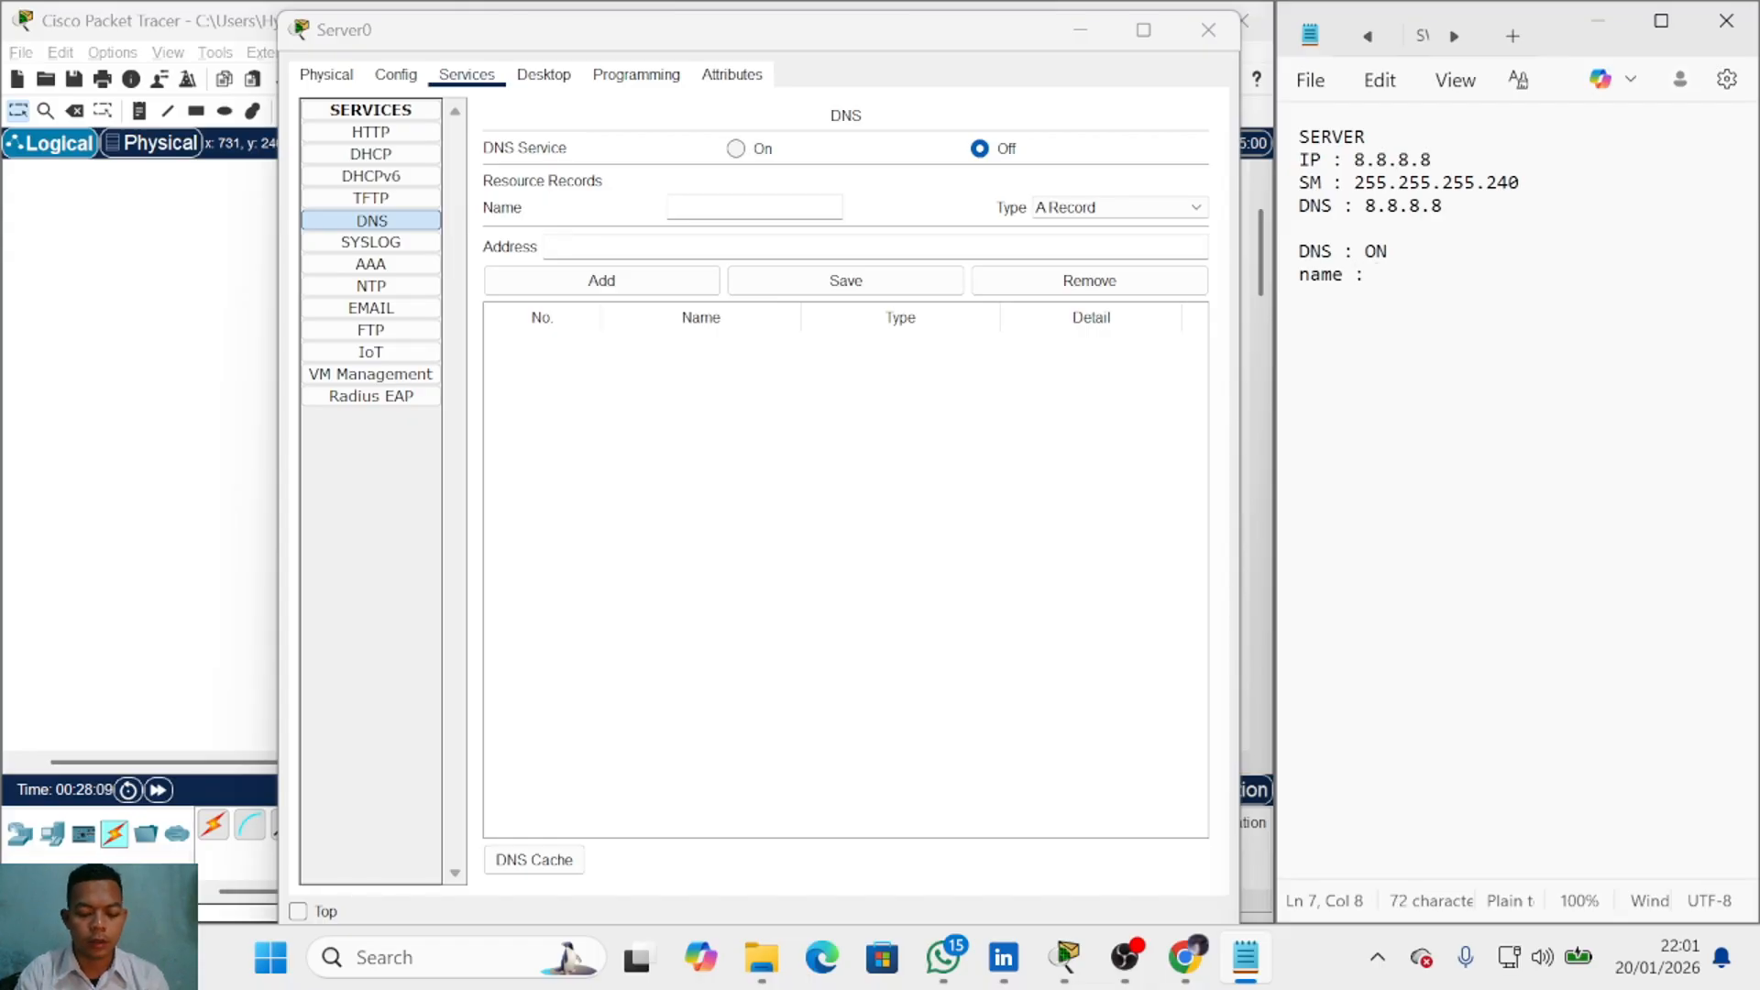
type("L")
type("lsp")
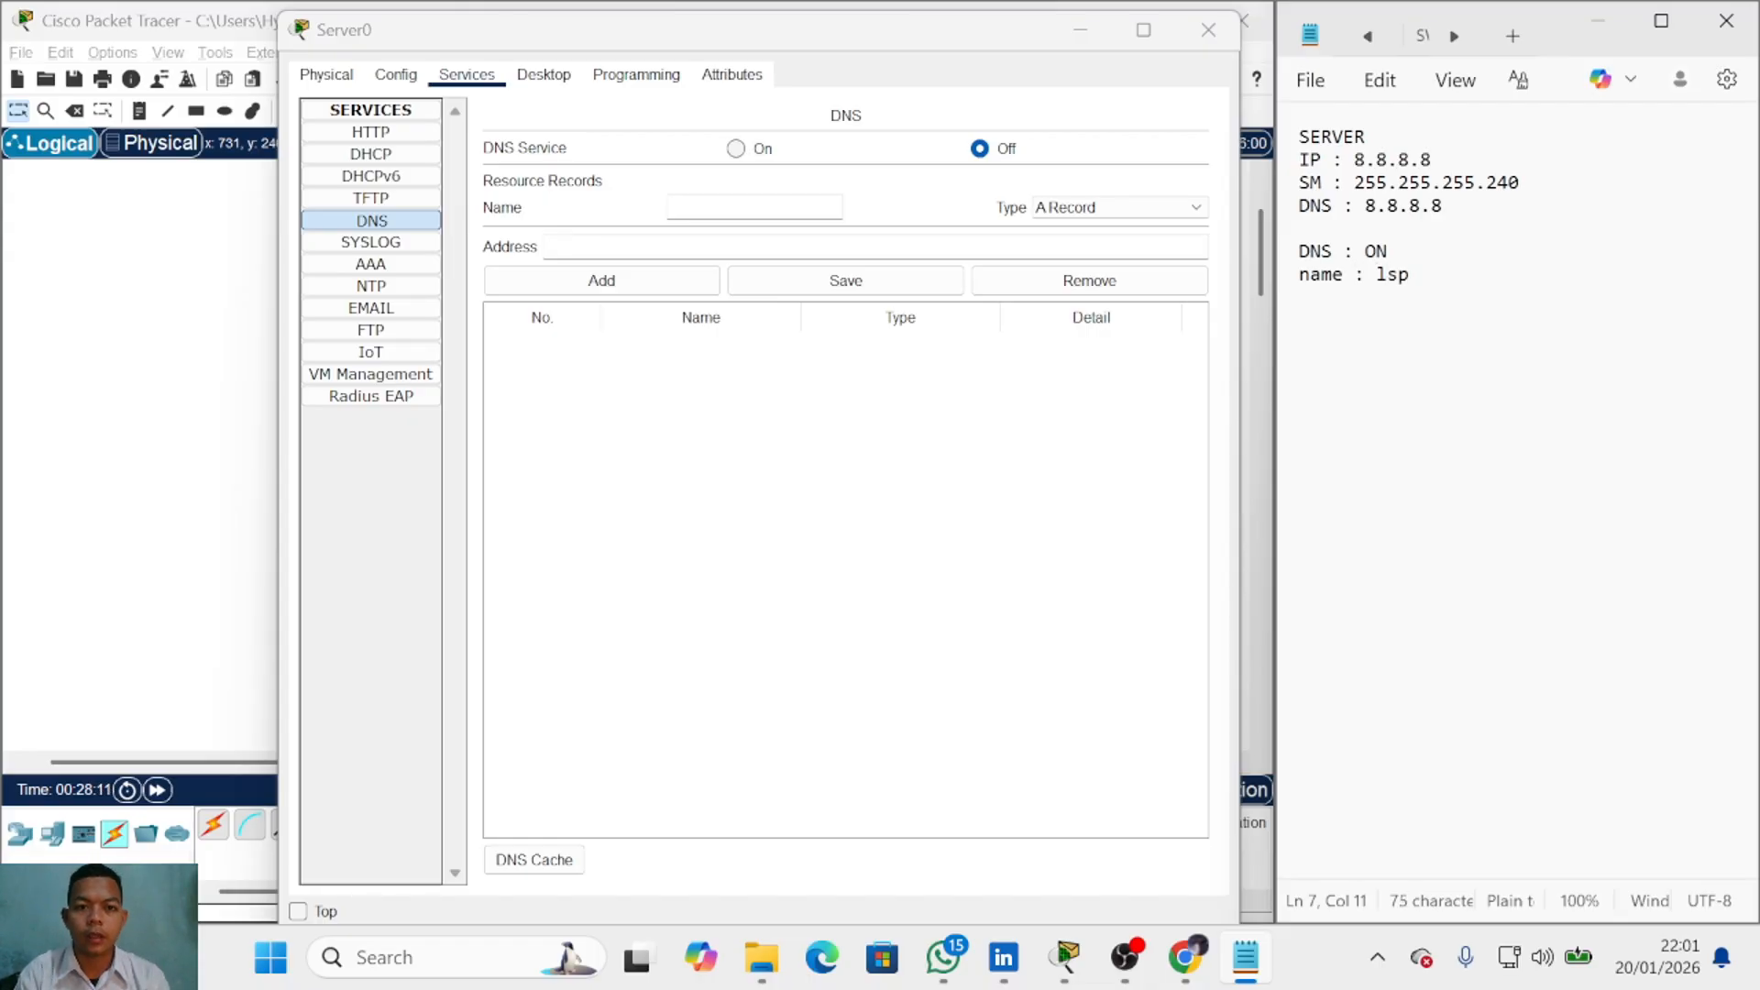
type("2024")
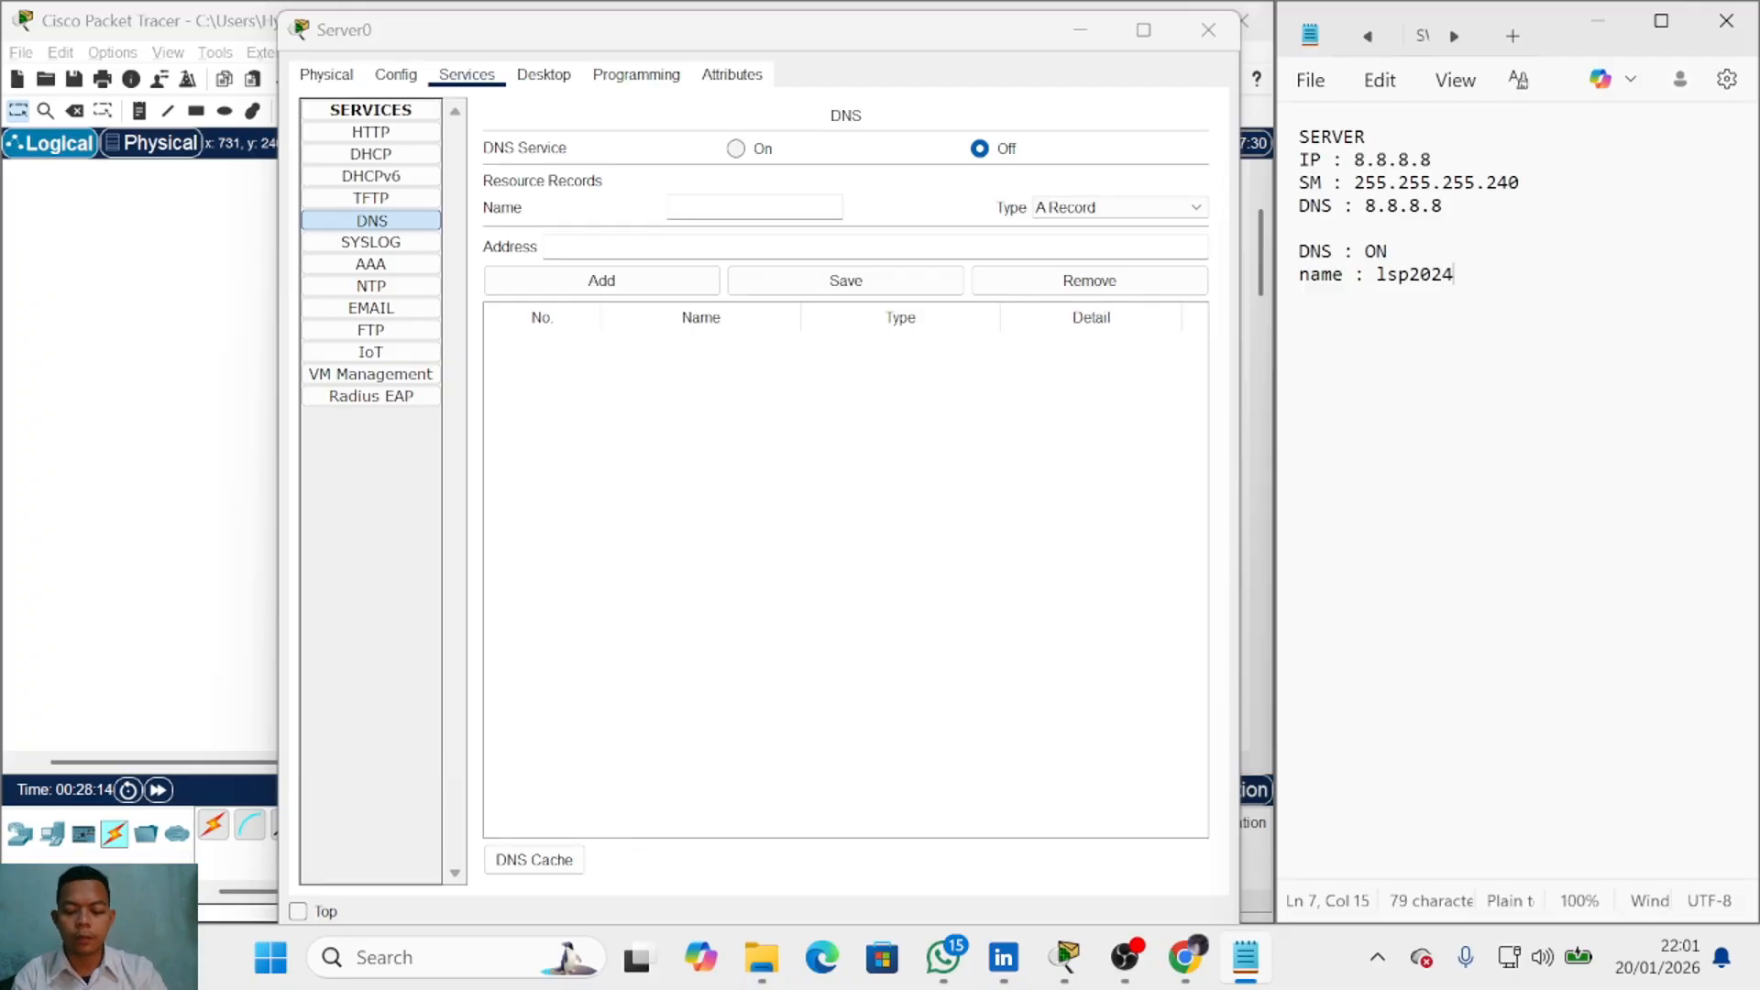
type(".com")
Step: Add a DNS A record lsp2024.com → 8.8.8.8 on Server0 and switch the DNS service on
left_click(788, 207)
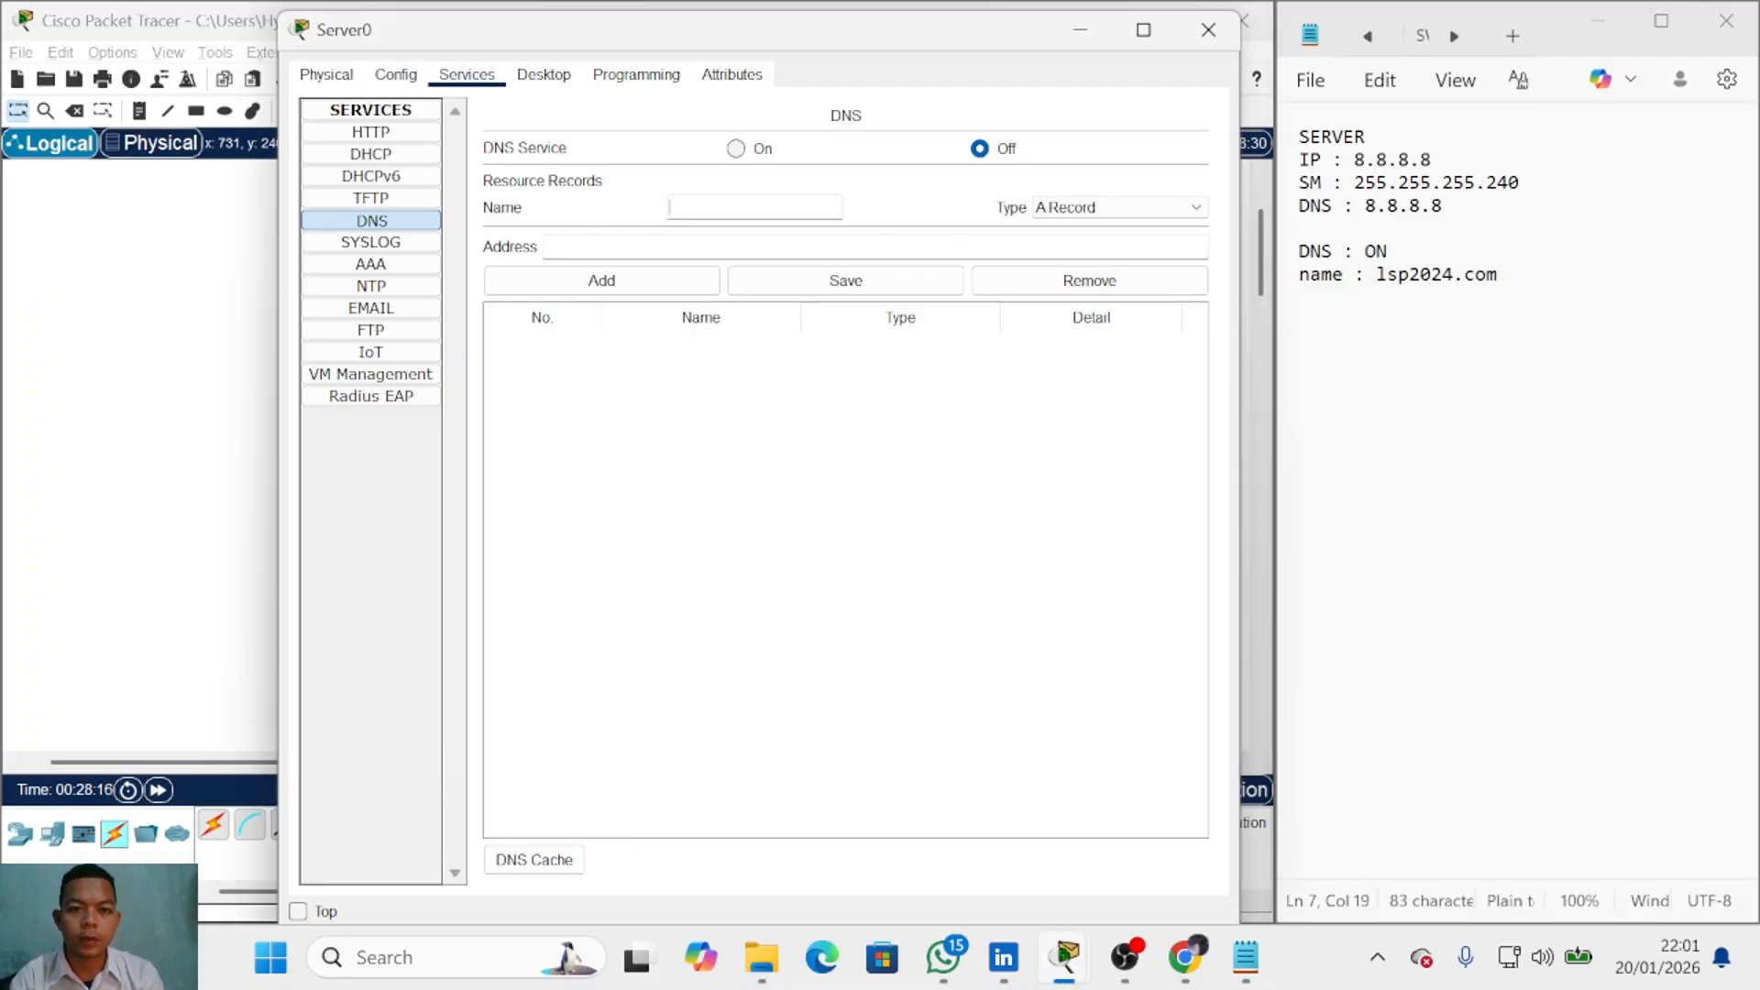
type("lsp2024")
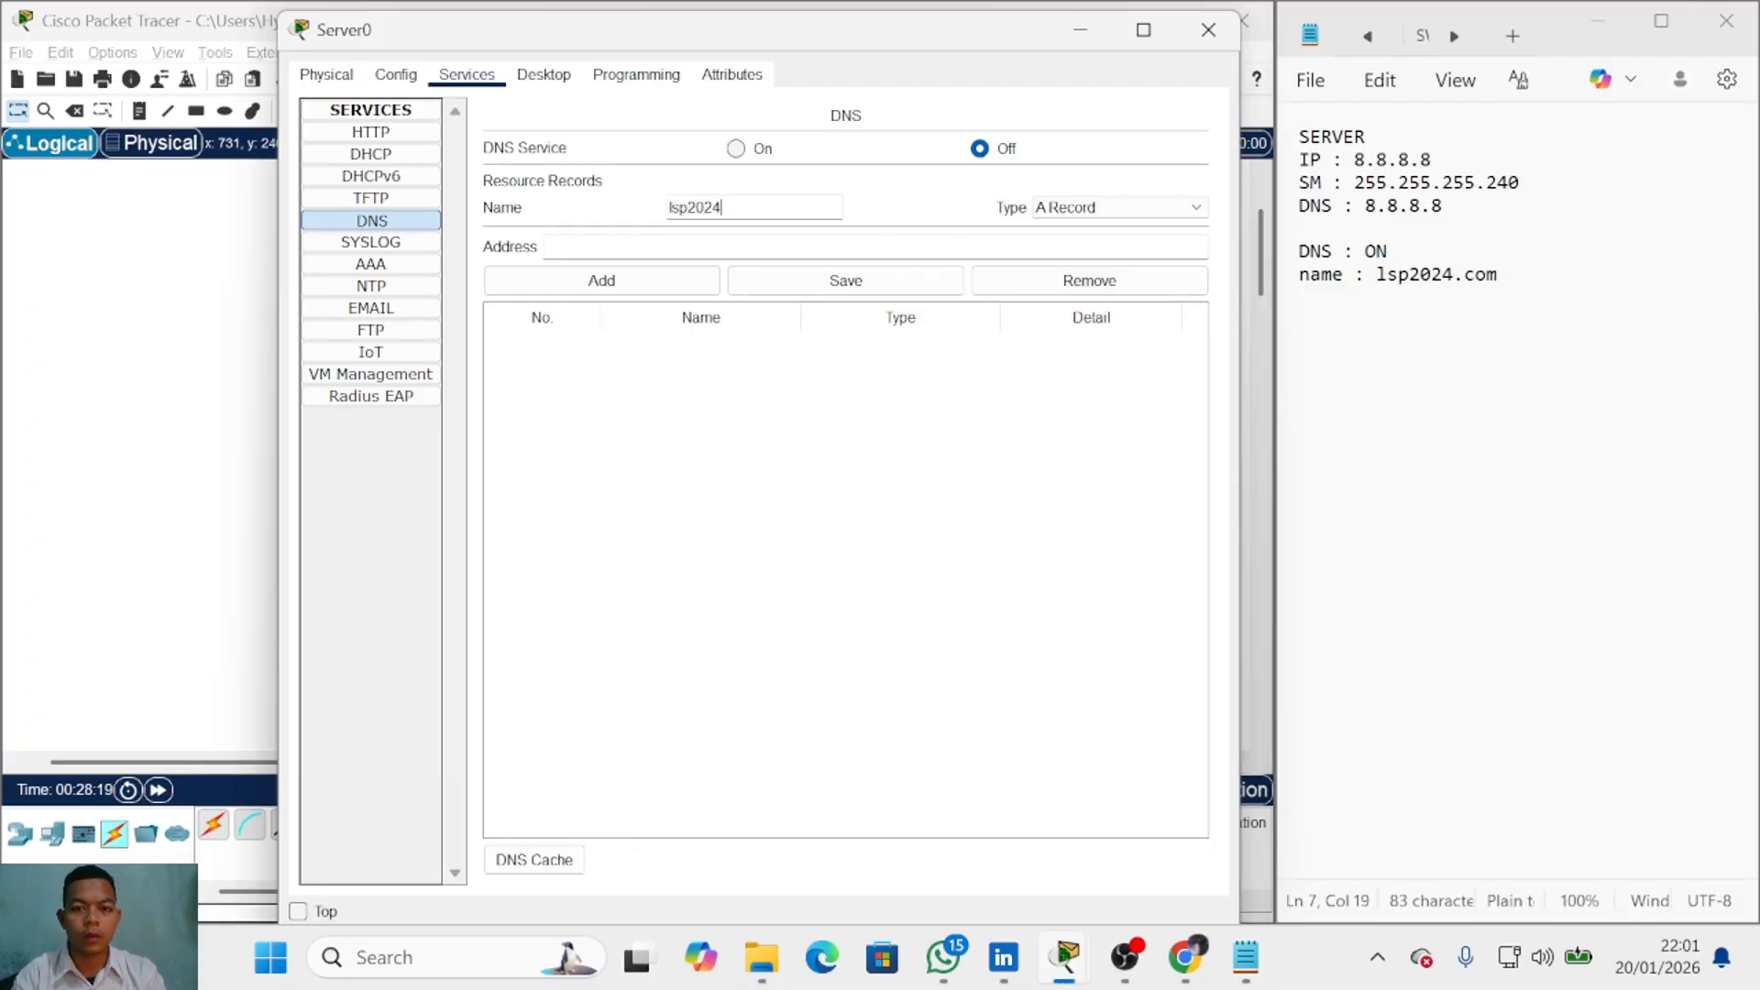
type(".com")
left_click(759, 246)
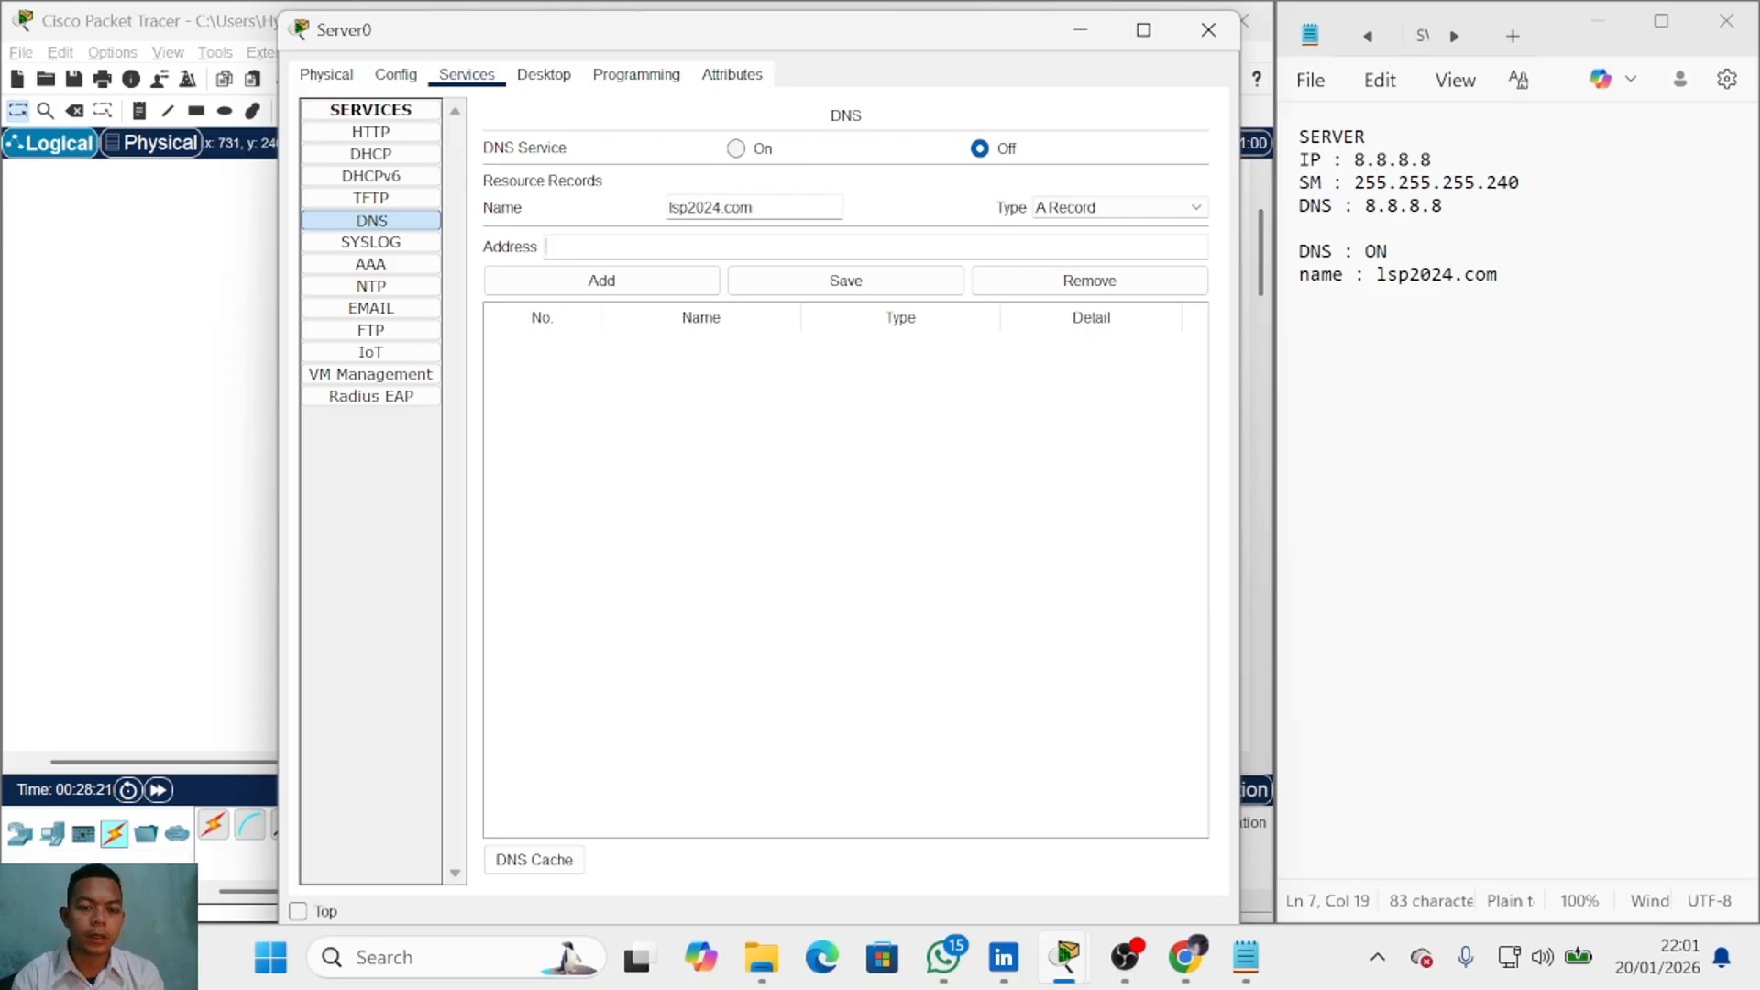
type("8.8.8.8")
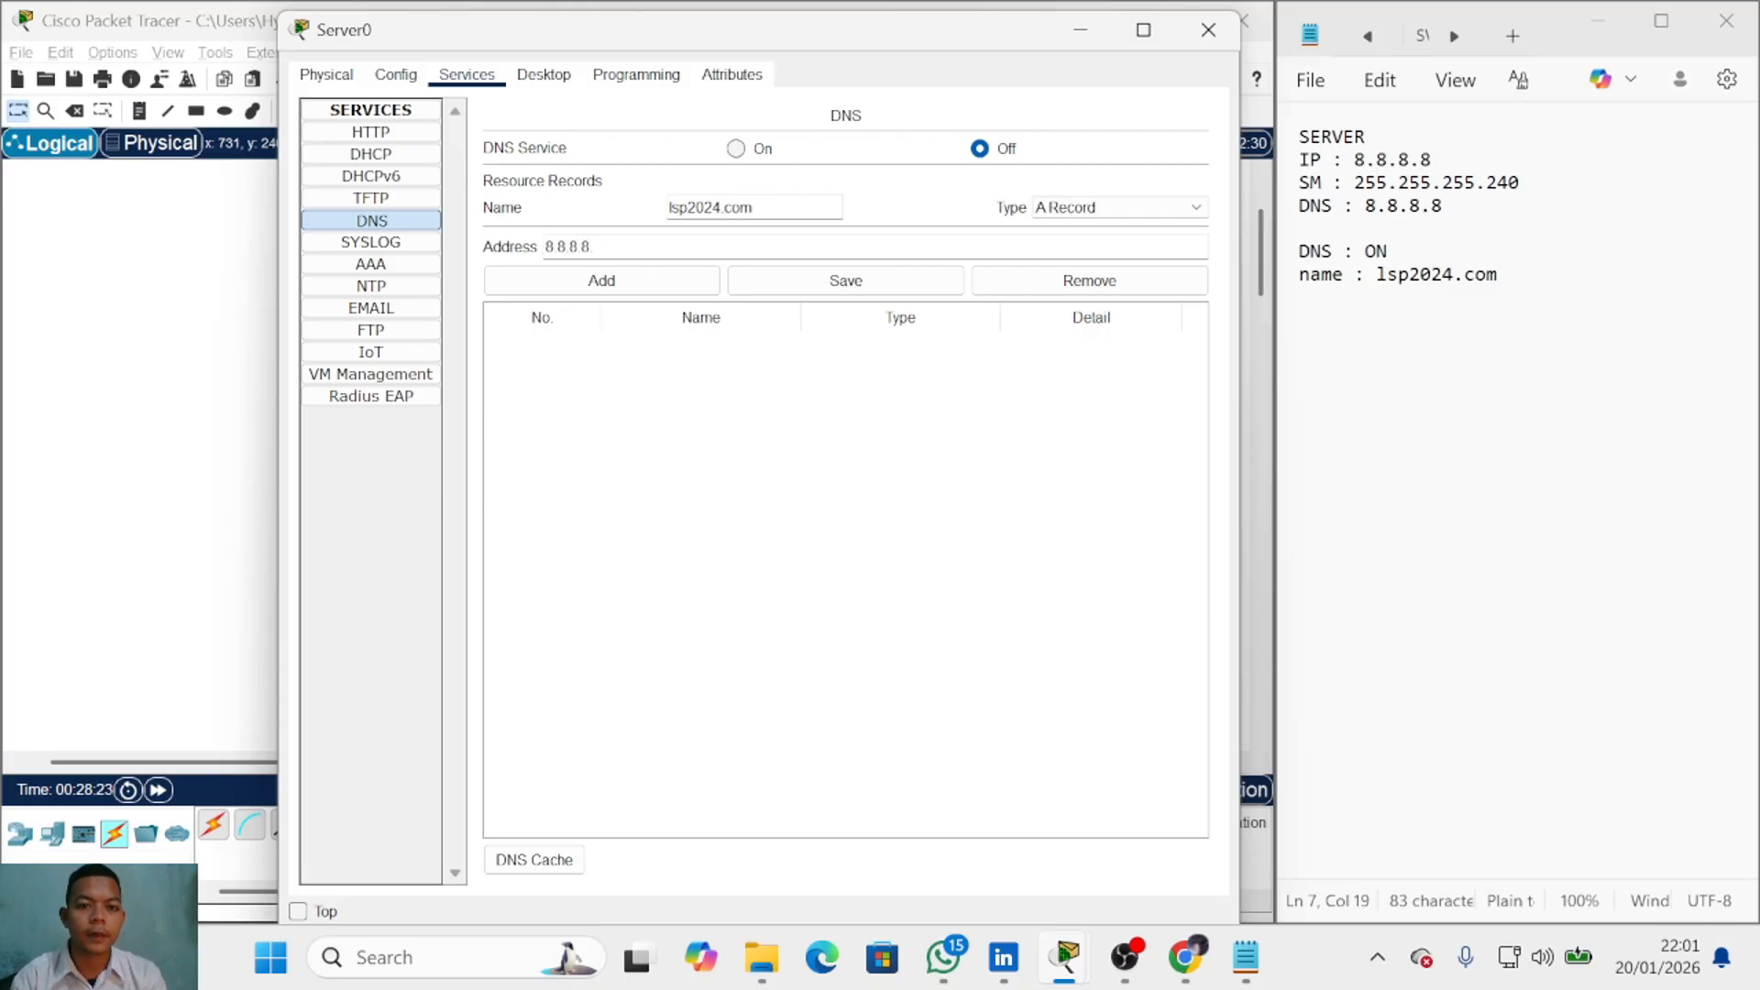
left_click(736, 149)
left_click(682, 280)
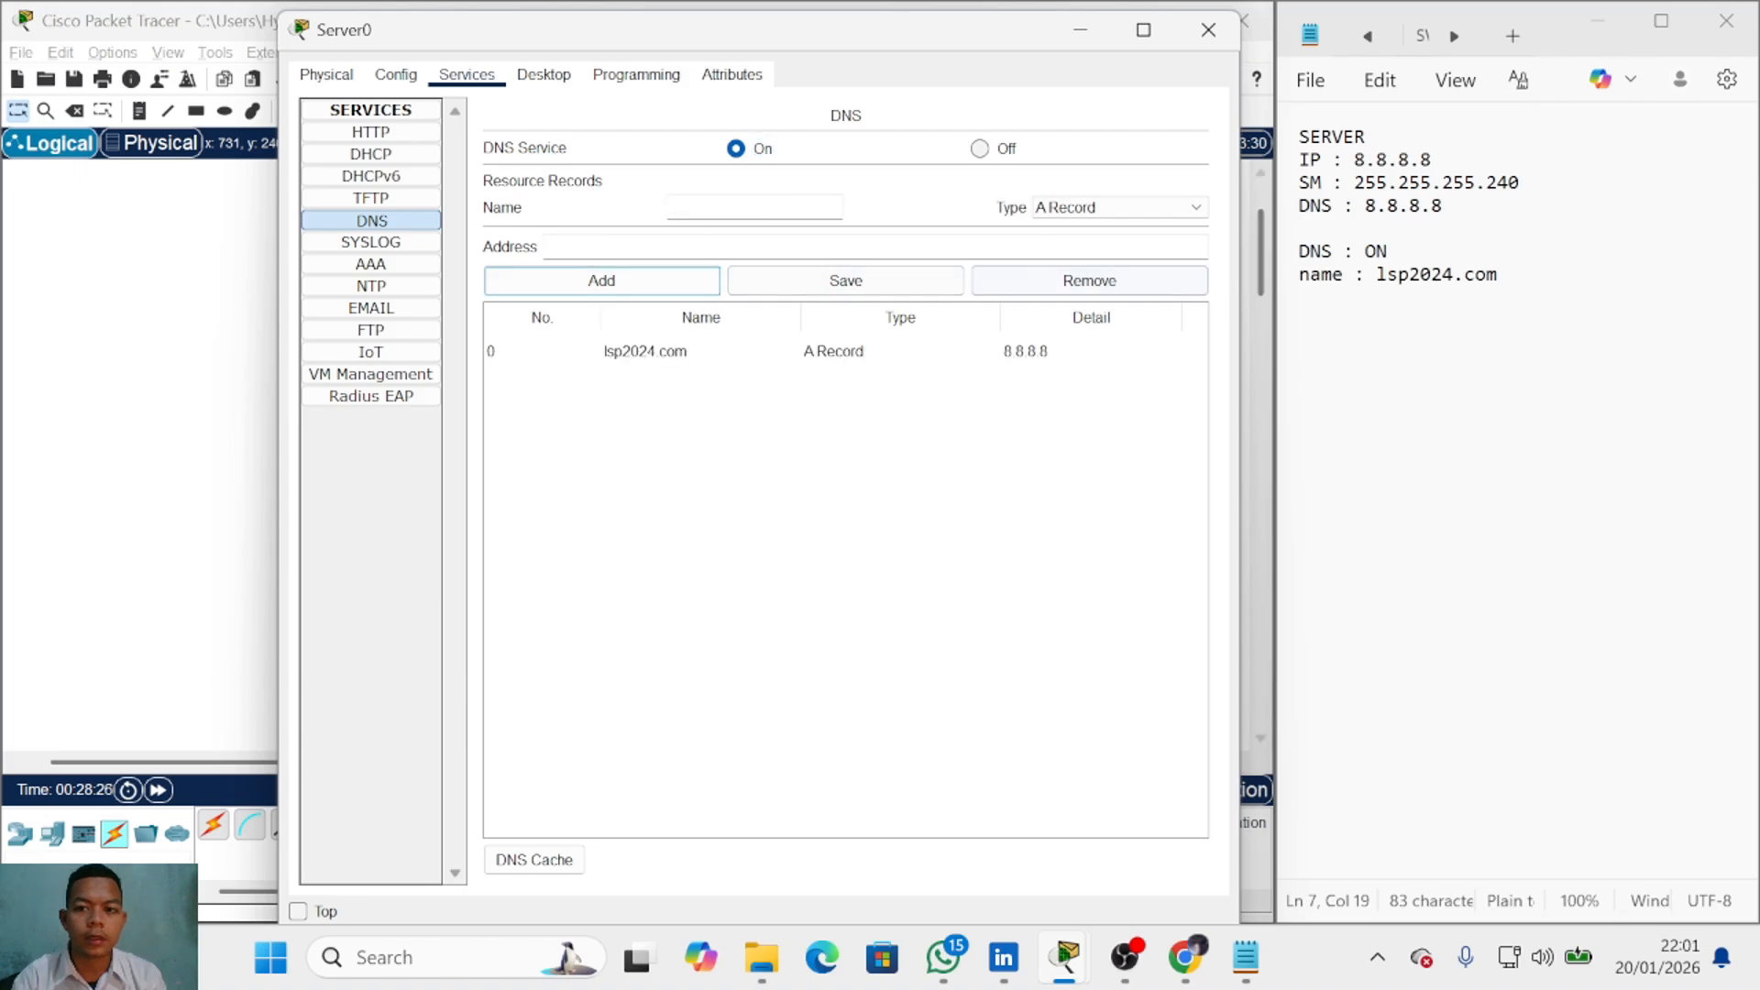
Step: Note 'address : 8.8.8.8' below the name entry in Notepad
key("alt+Tab")
key("Return")
type("add")
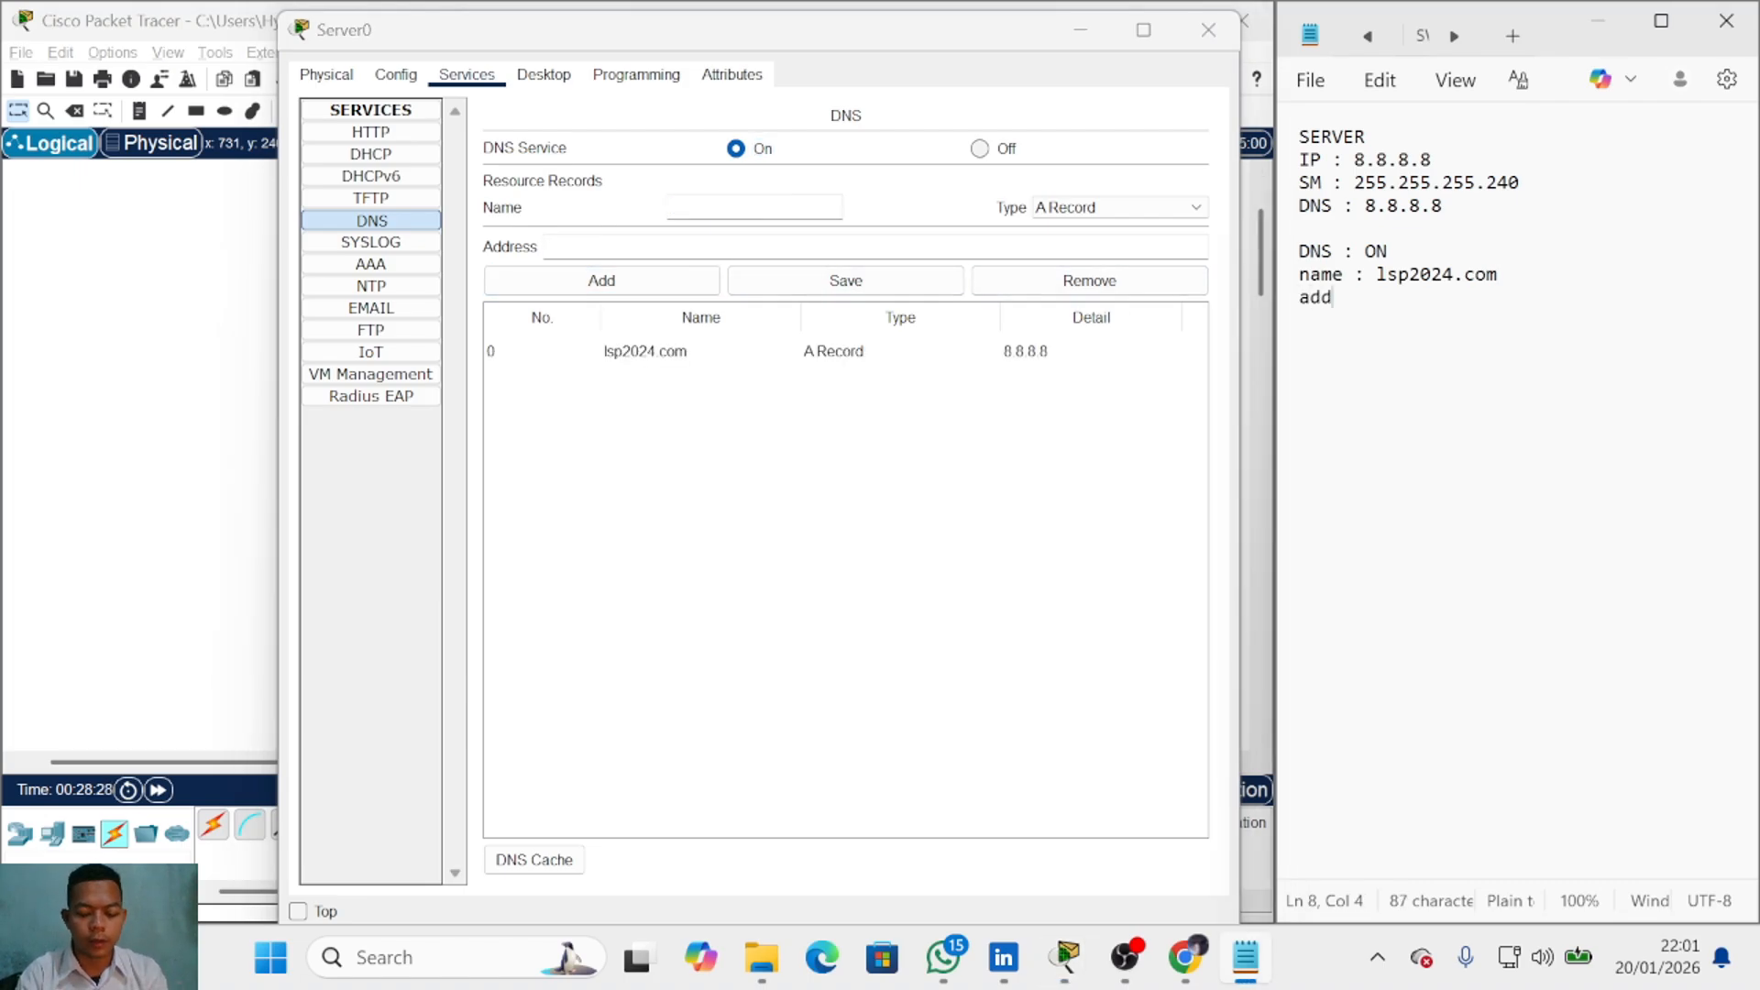
type("ress : ")
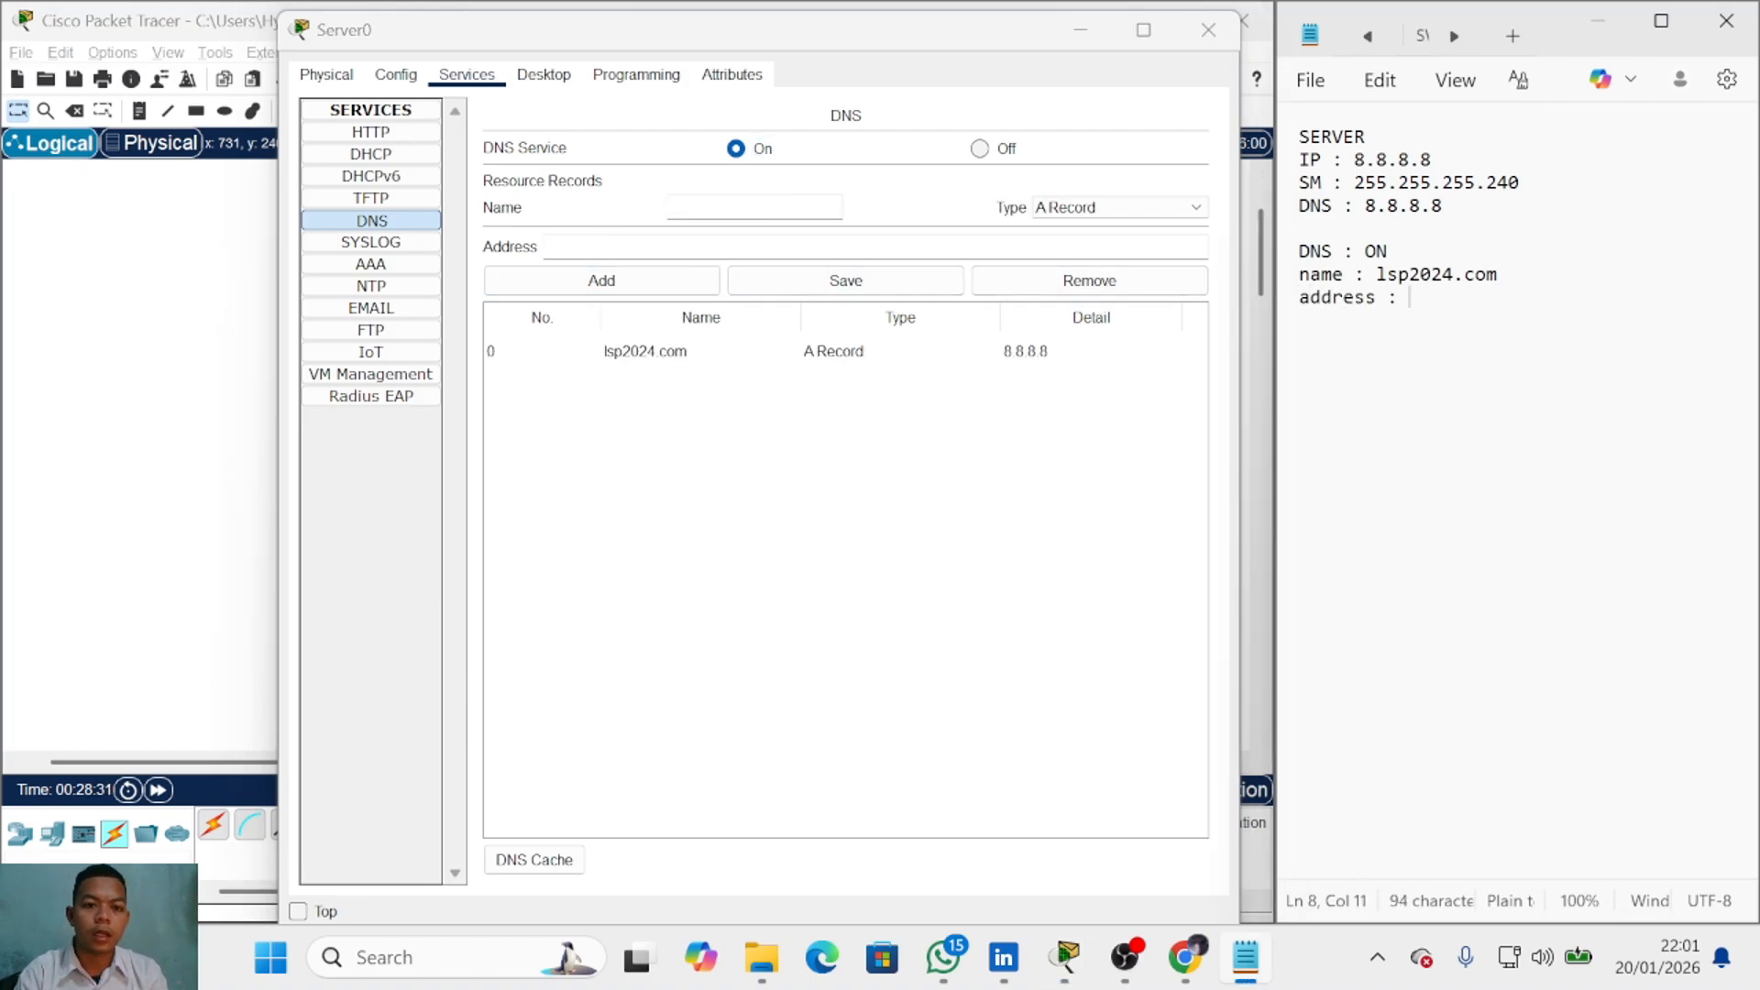
type("8.8.8.8")
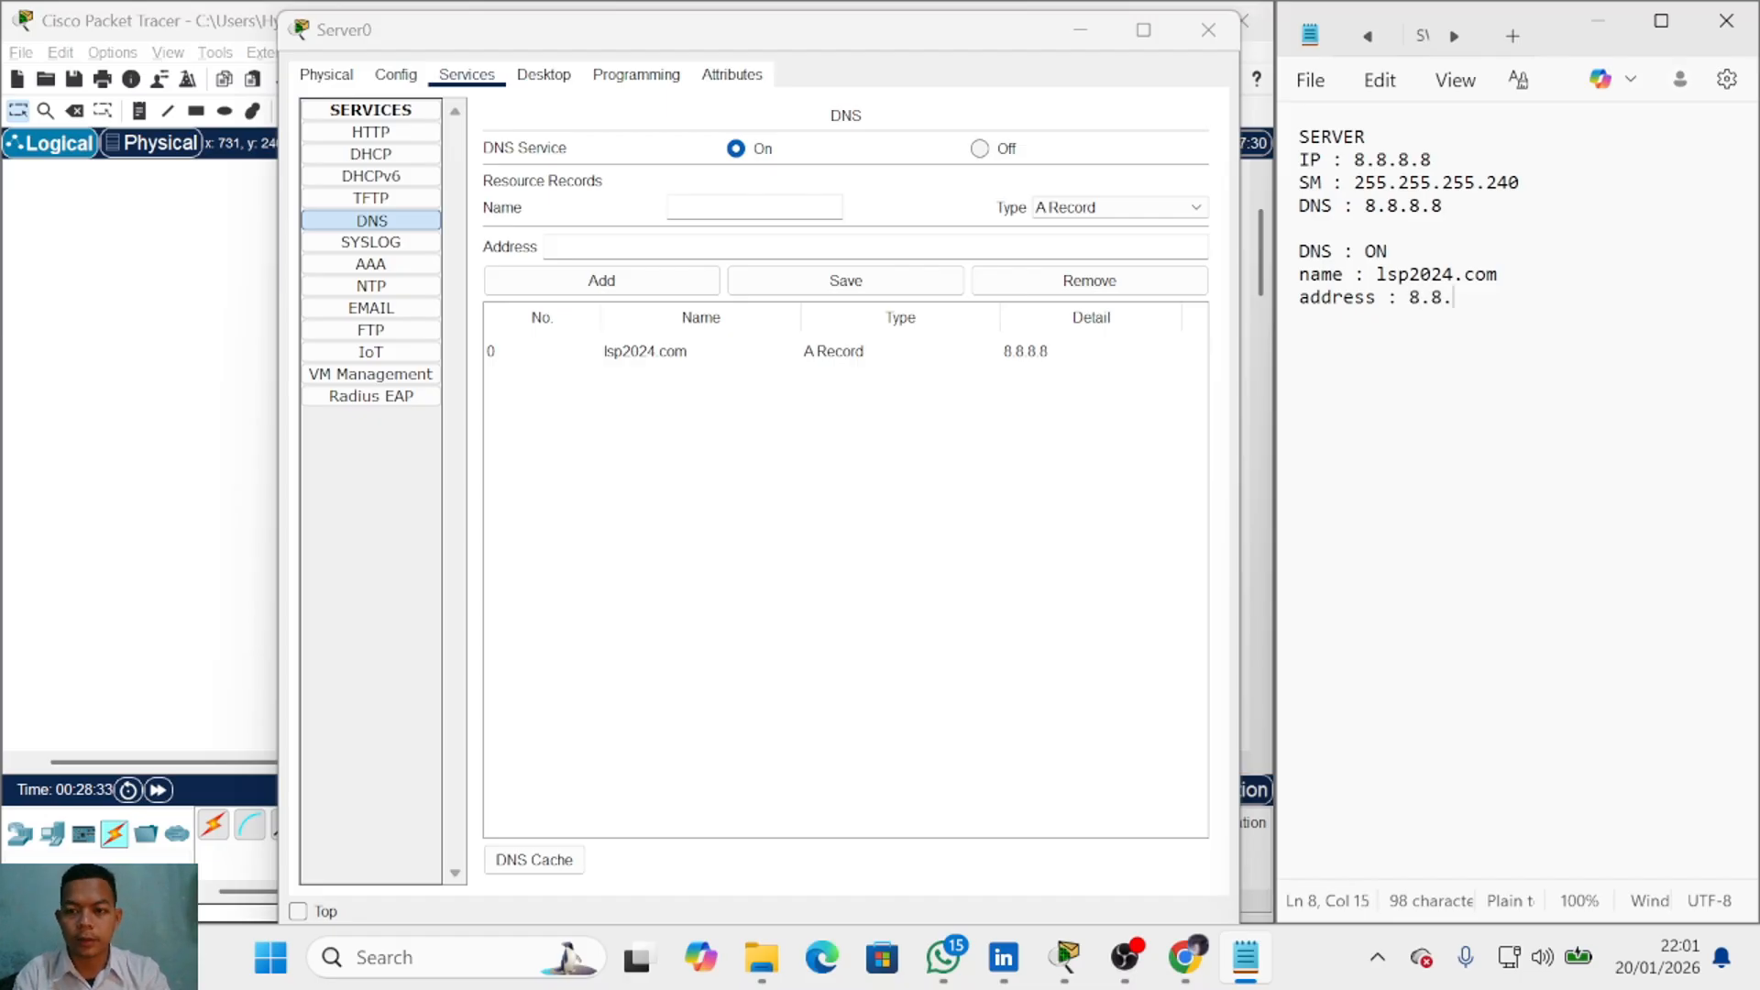
key("Return")
key("Return")
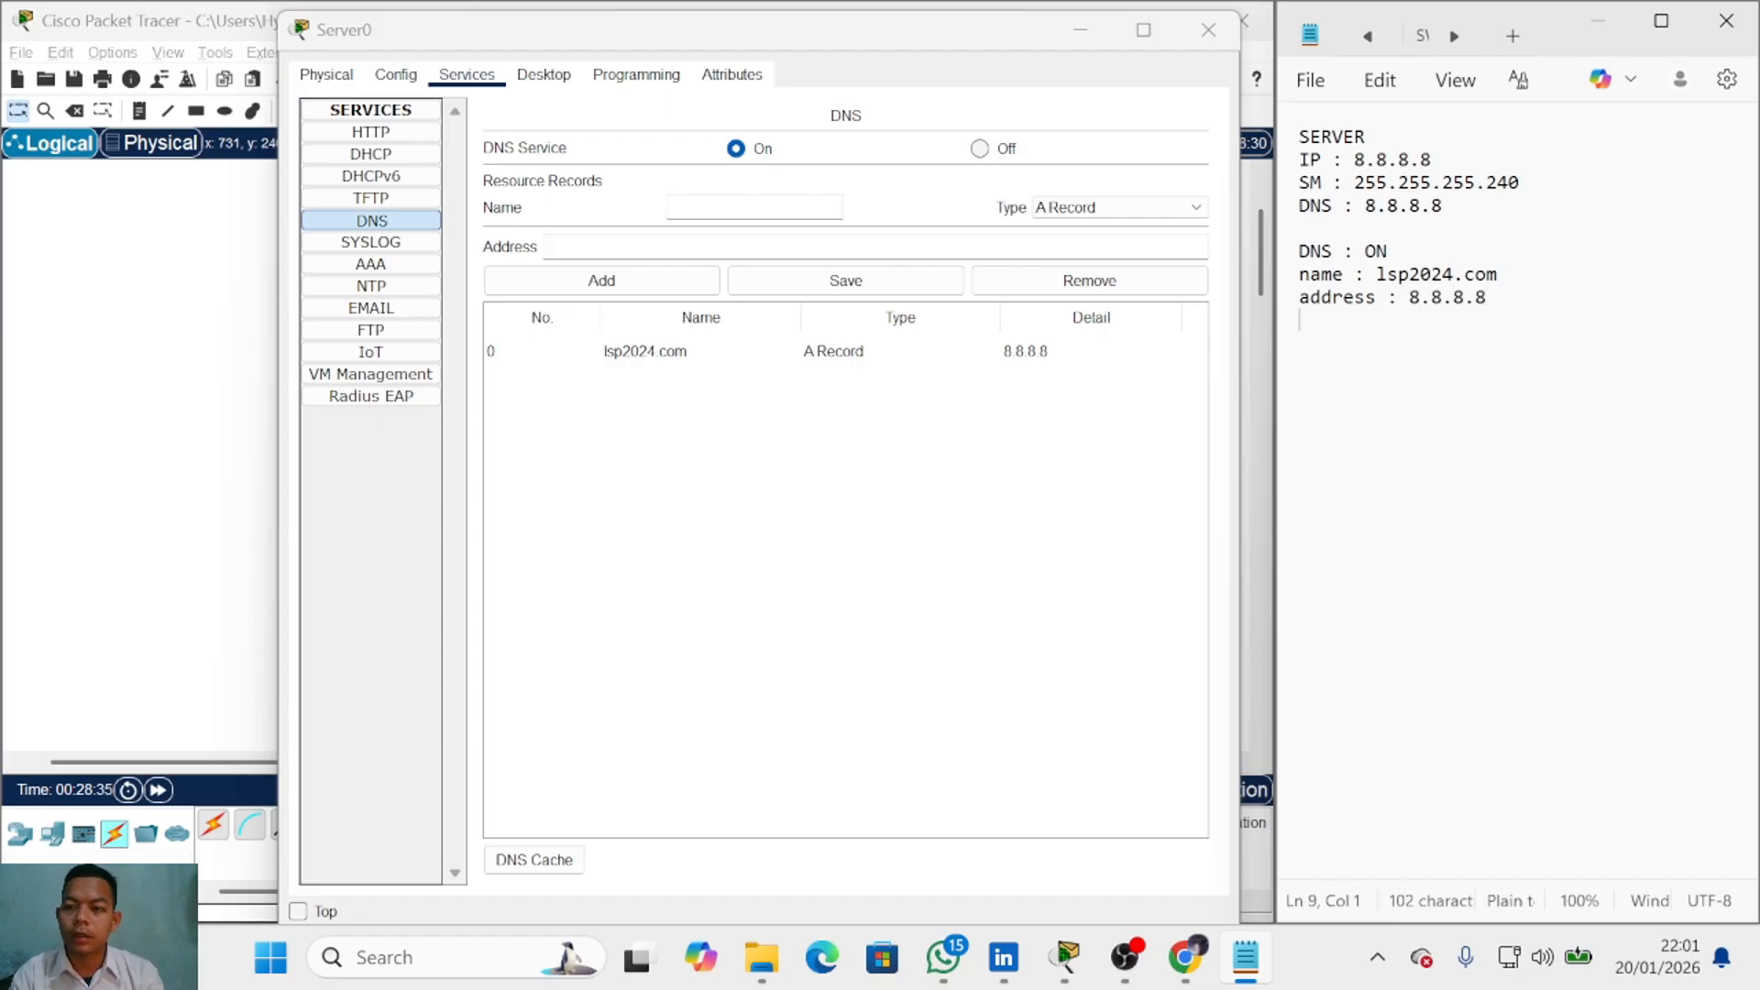
Step: Give Server0 static IPv4 address 8.8.8.8 with subnet mask 255.255.255.240
left_click(544, 74)
left_click(424, 159)
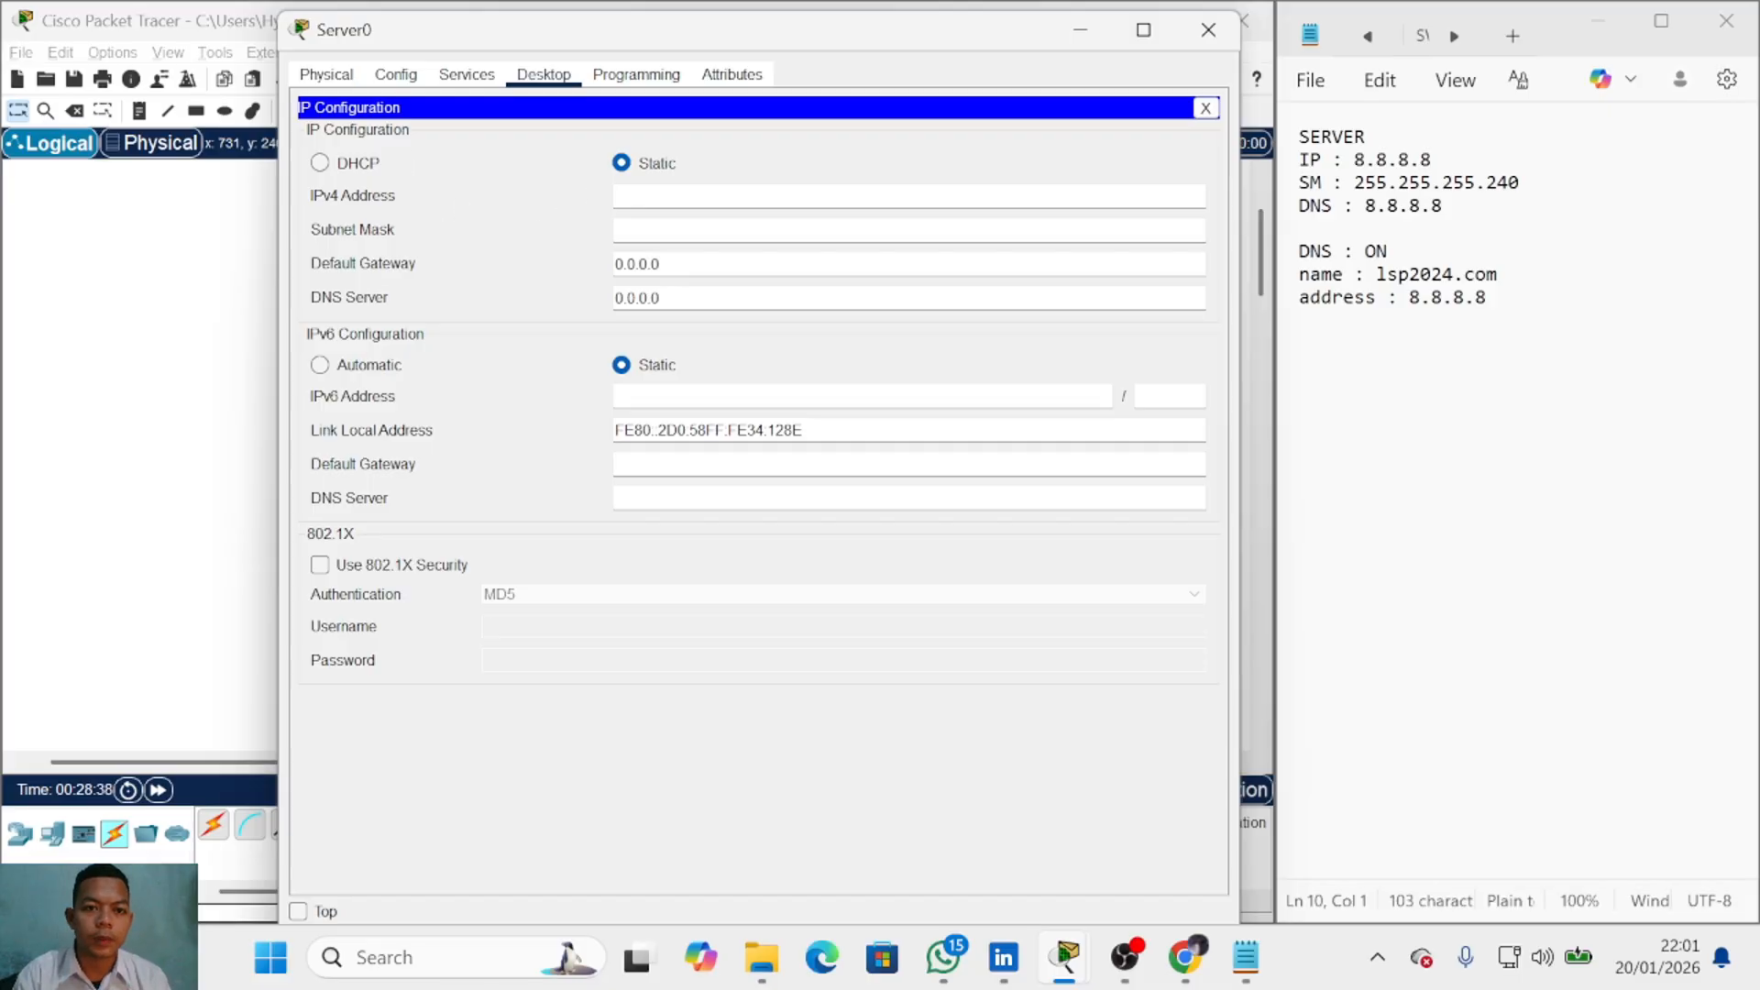
type("8.8.8")
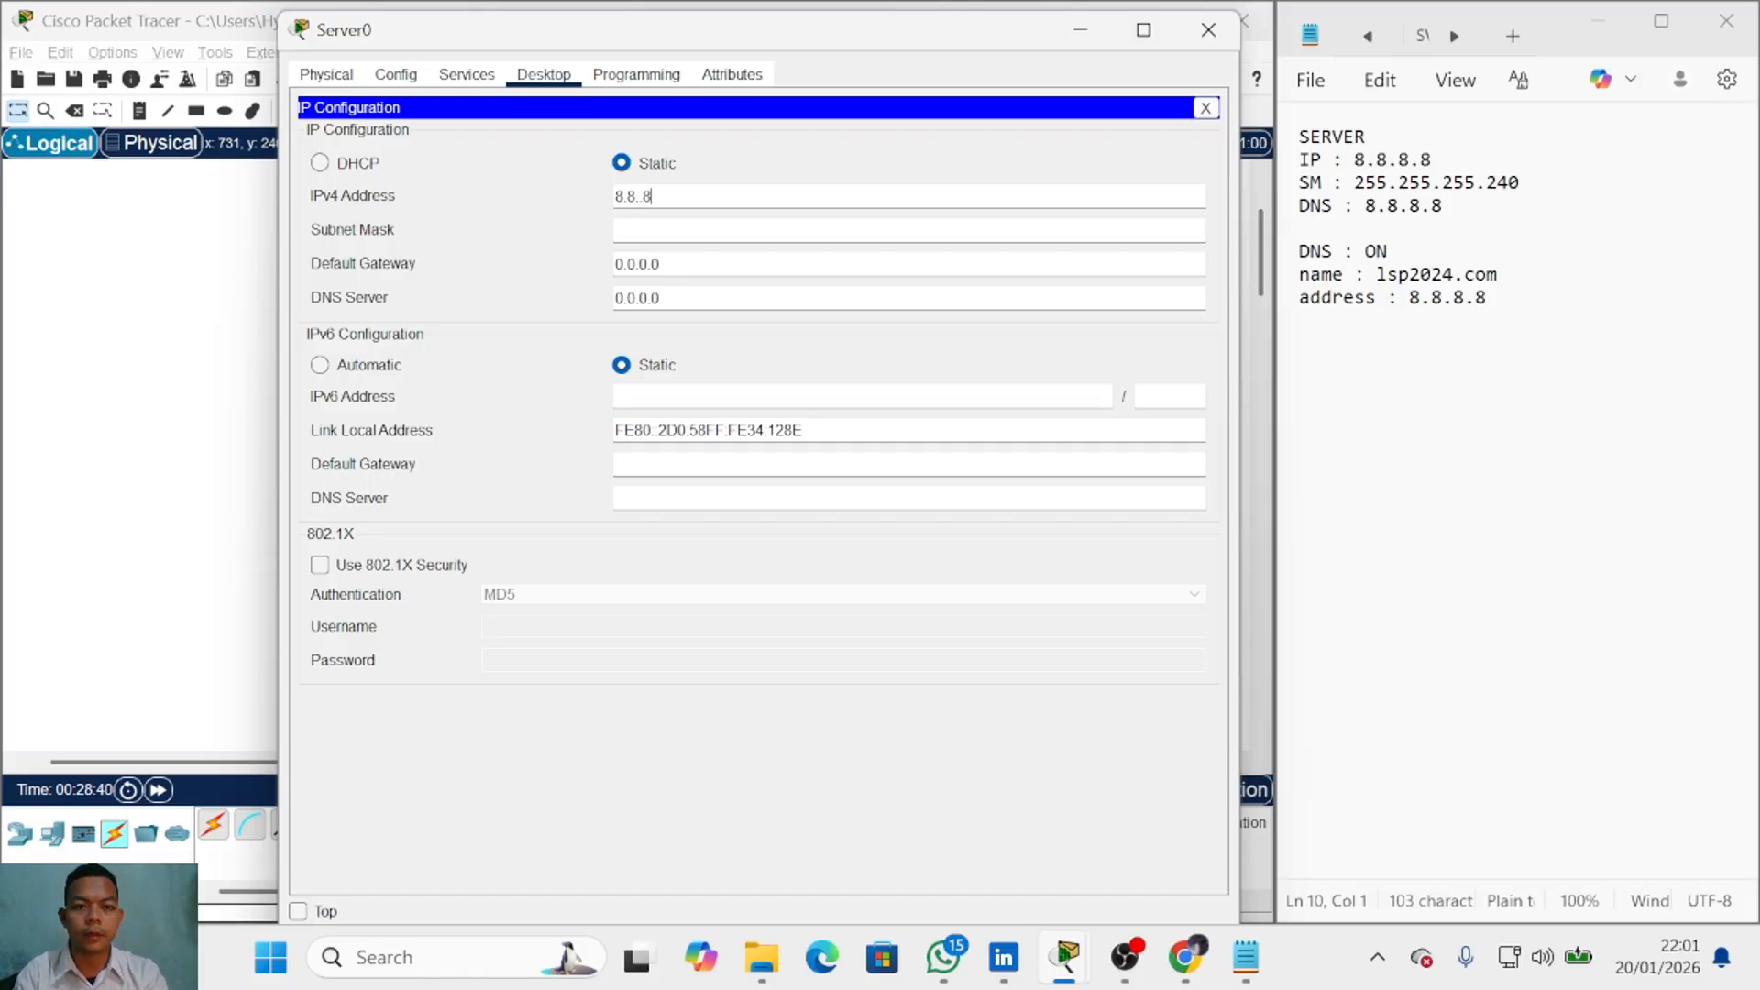
key("BackSpace")
key("BackSpace")
key("BackSpace")
type(".8.8")
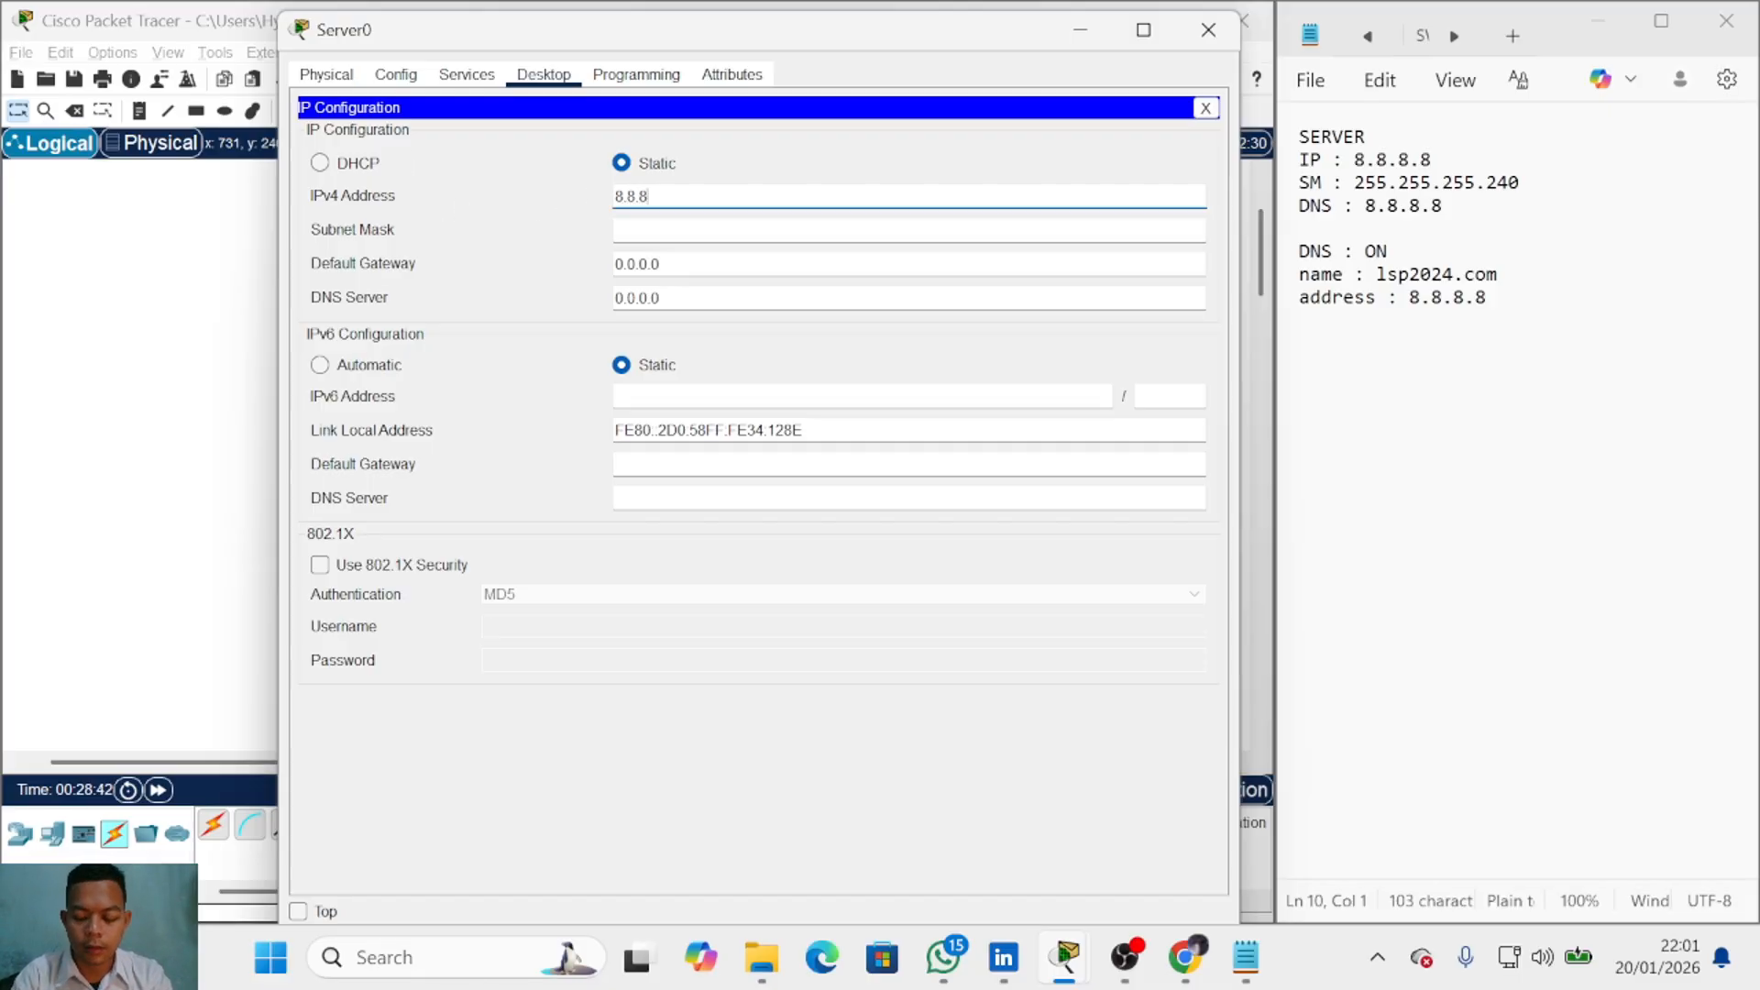
left_click(726, 233)
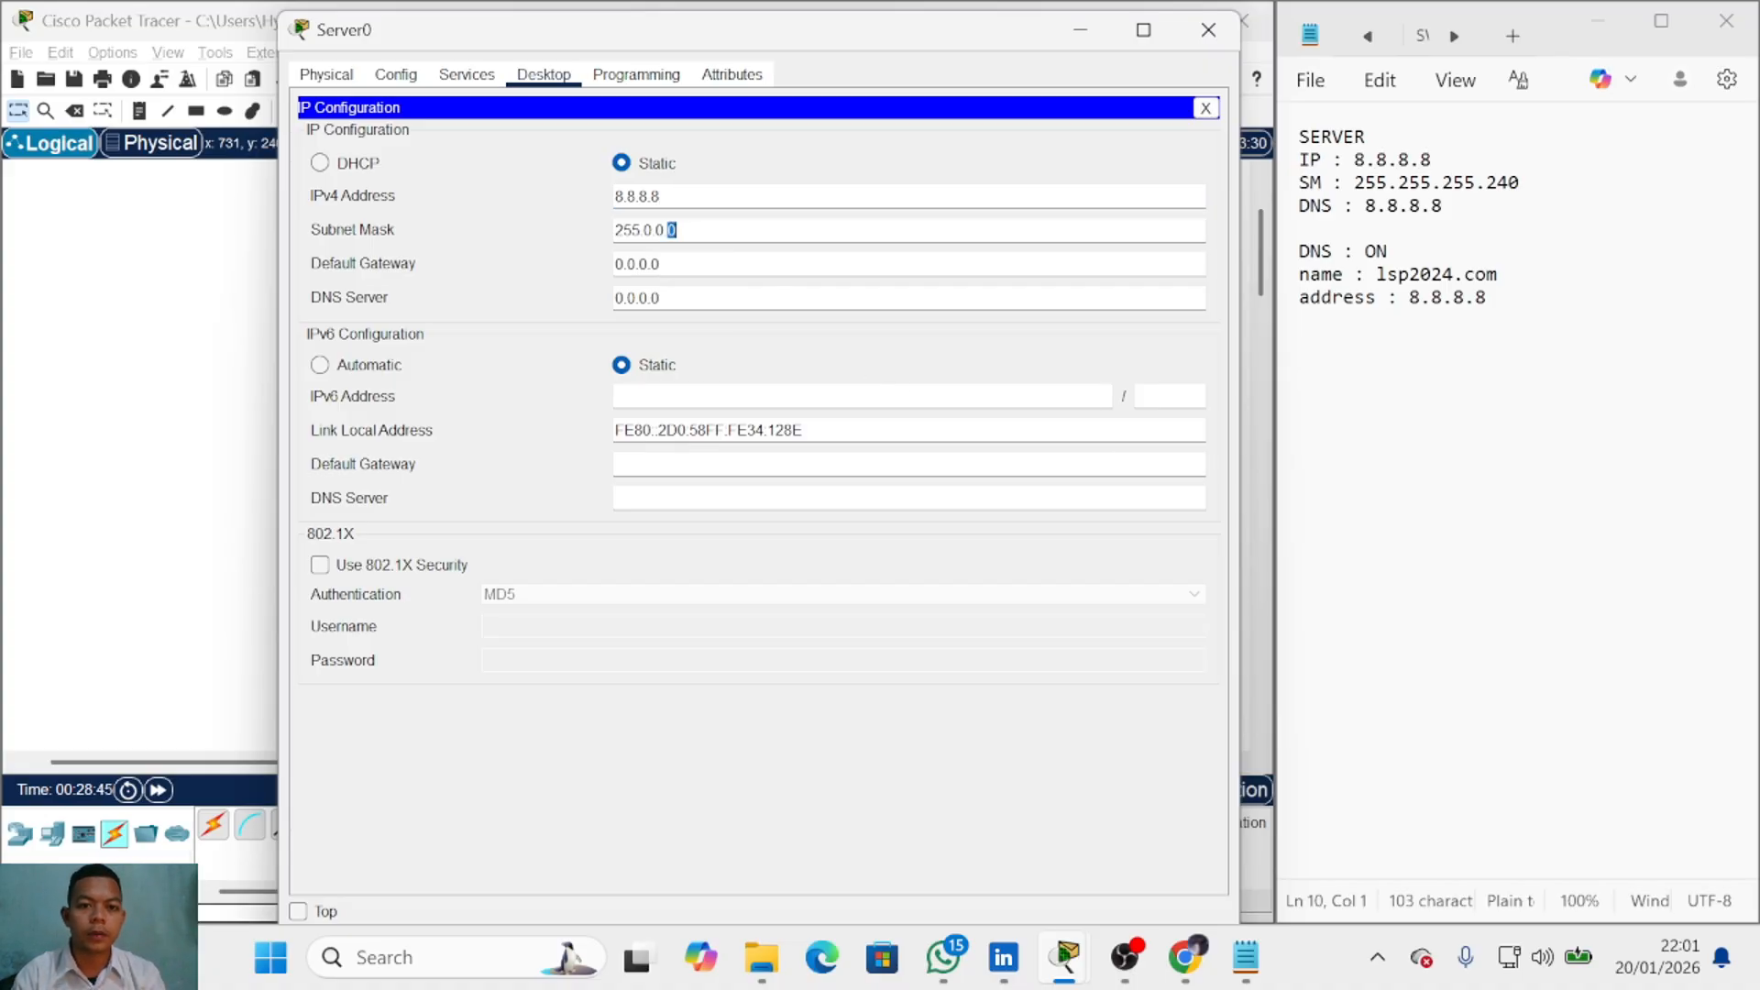
left_click_drag(697, 231, 640, 231)
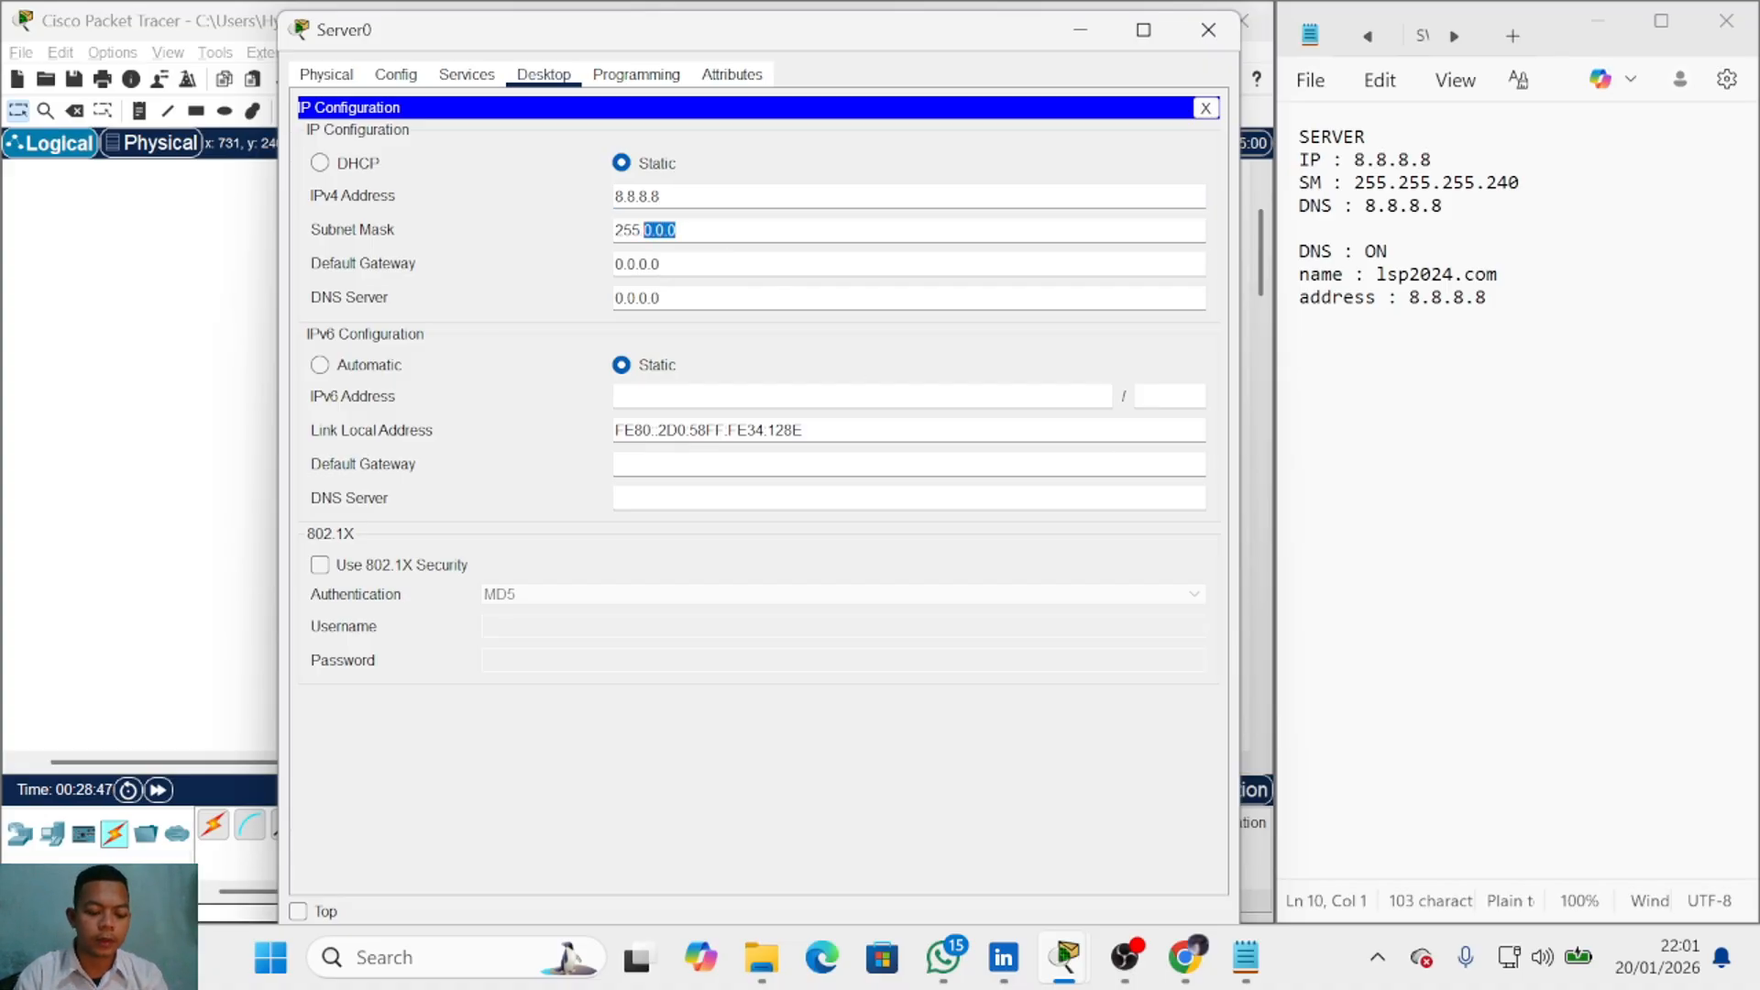
type(".255.255.")
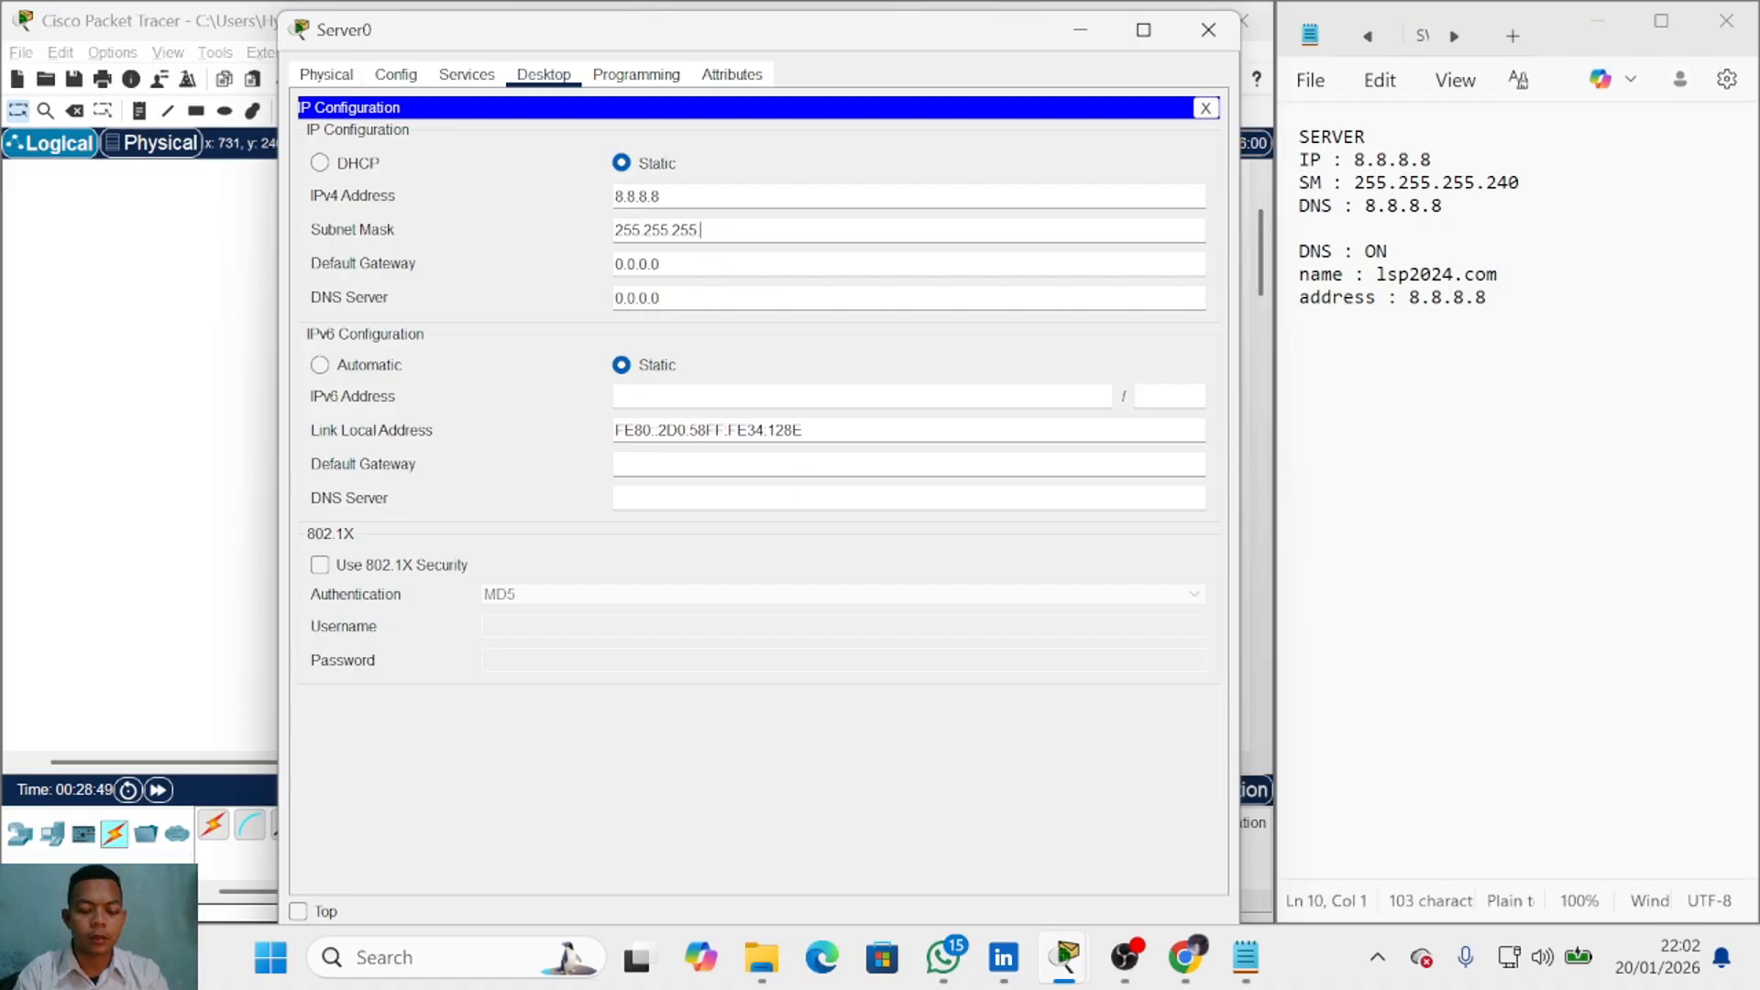
type("240")
key("Tab")
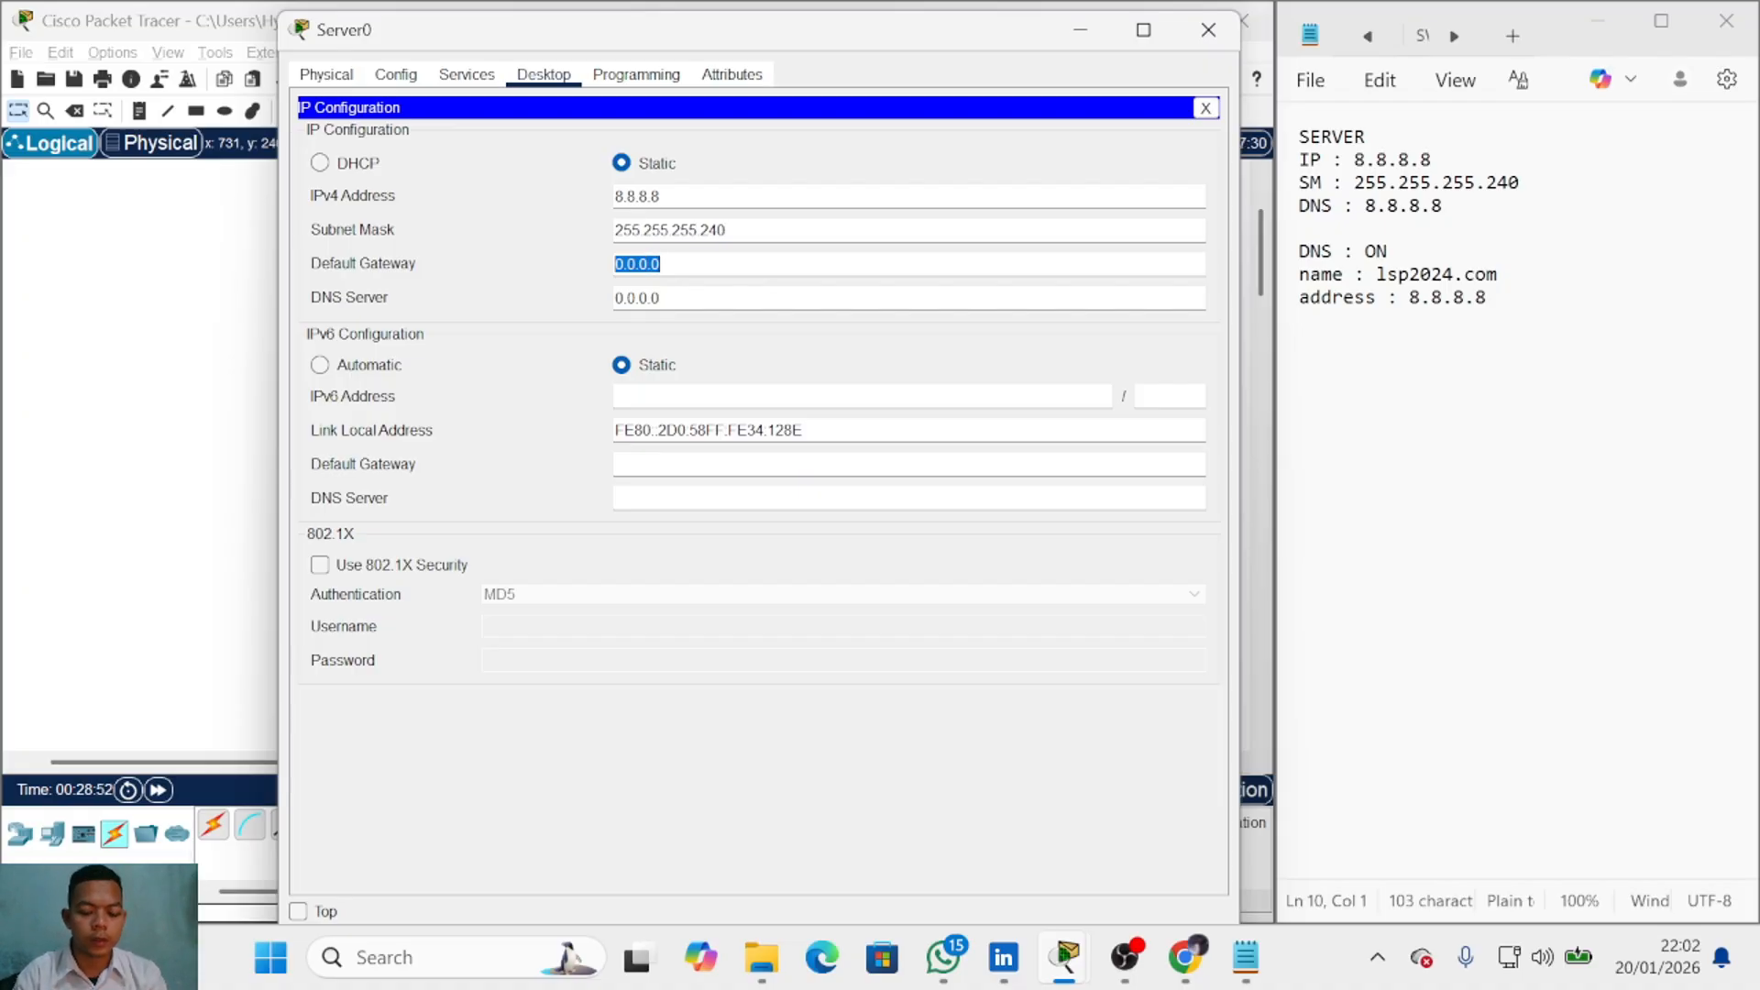
Step: Set Server0's default gateway to 8.8.8.1 and DNS server to 8.8.8.8, confirmed from the router's address
left_click(218, 313)
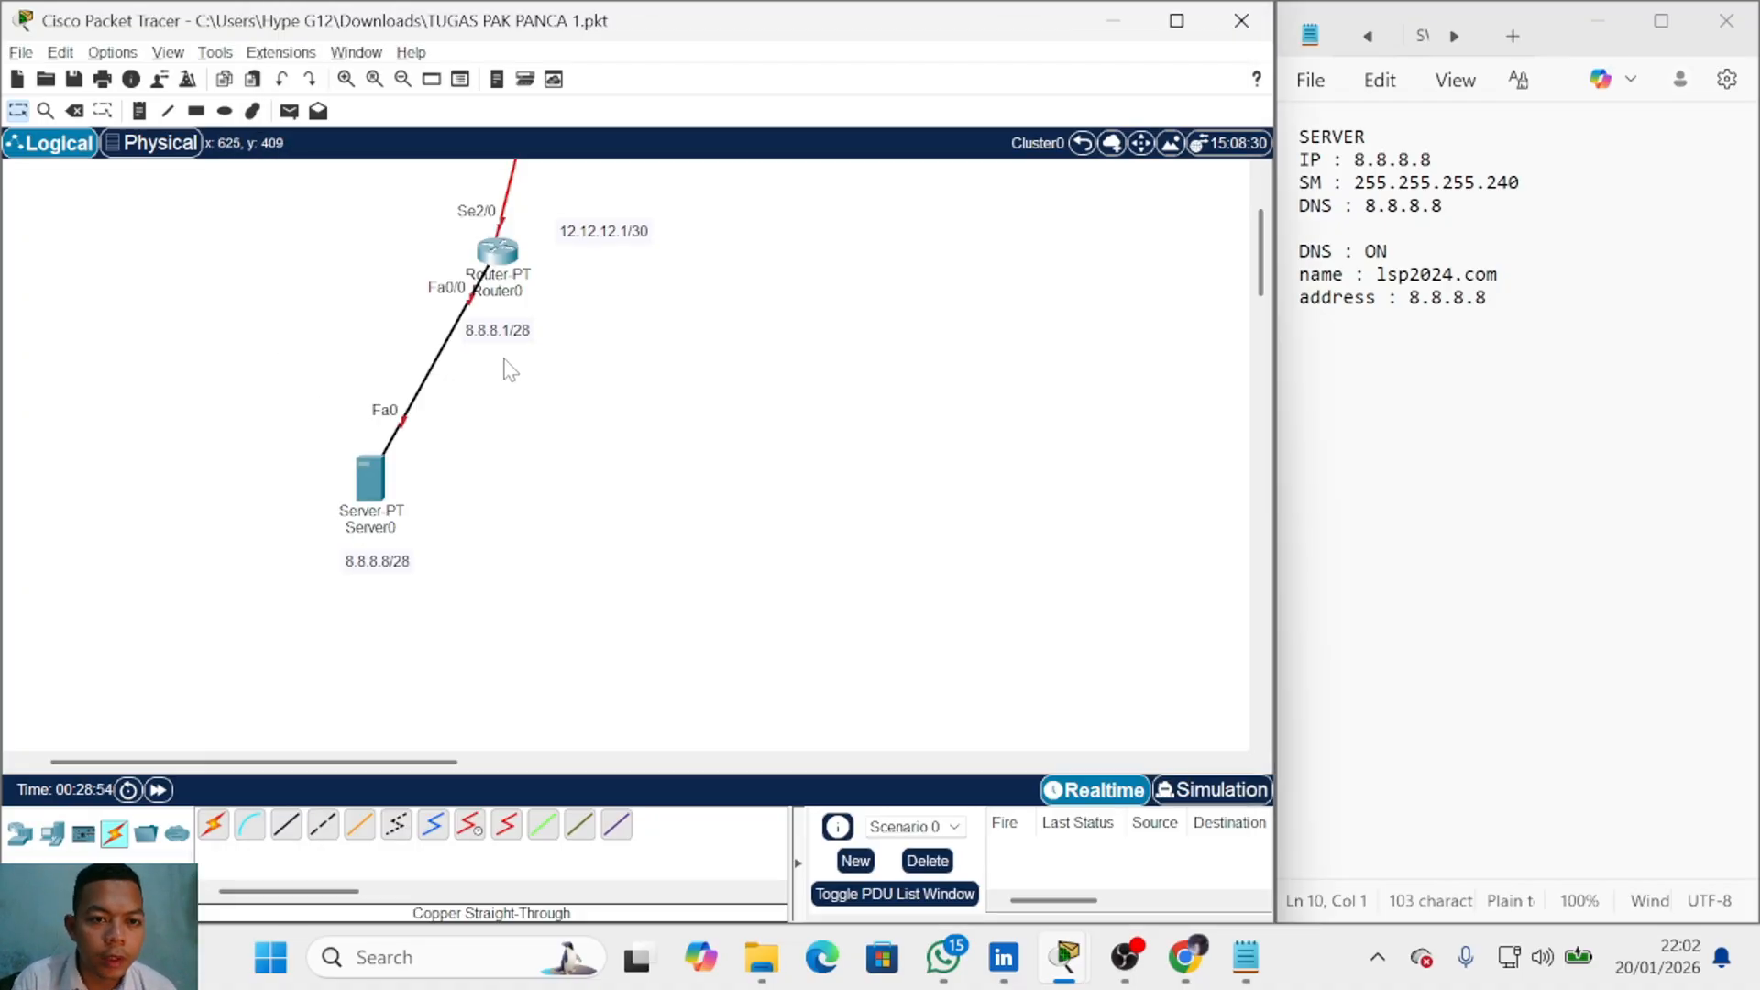
left_click_drag(598, 319, 509, 375)
left_click_drag(654, 299, 444, 354)
left_click(546, 394)
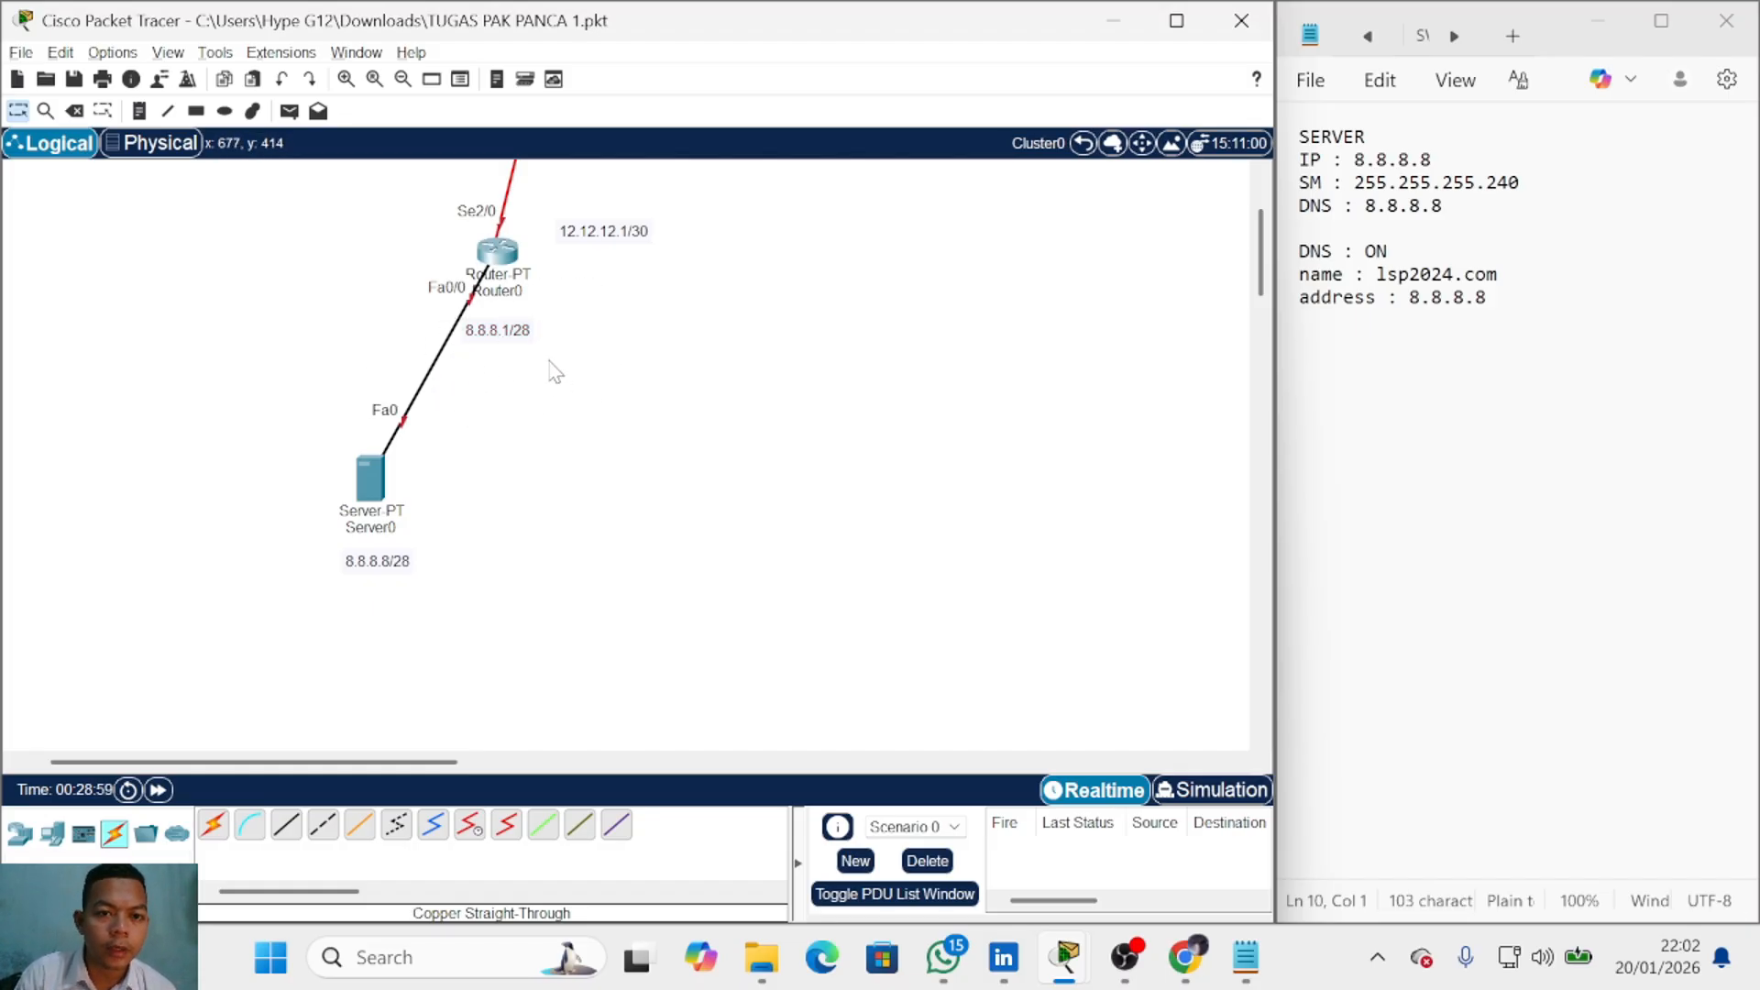
left_click(370, 479)
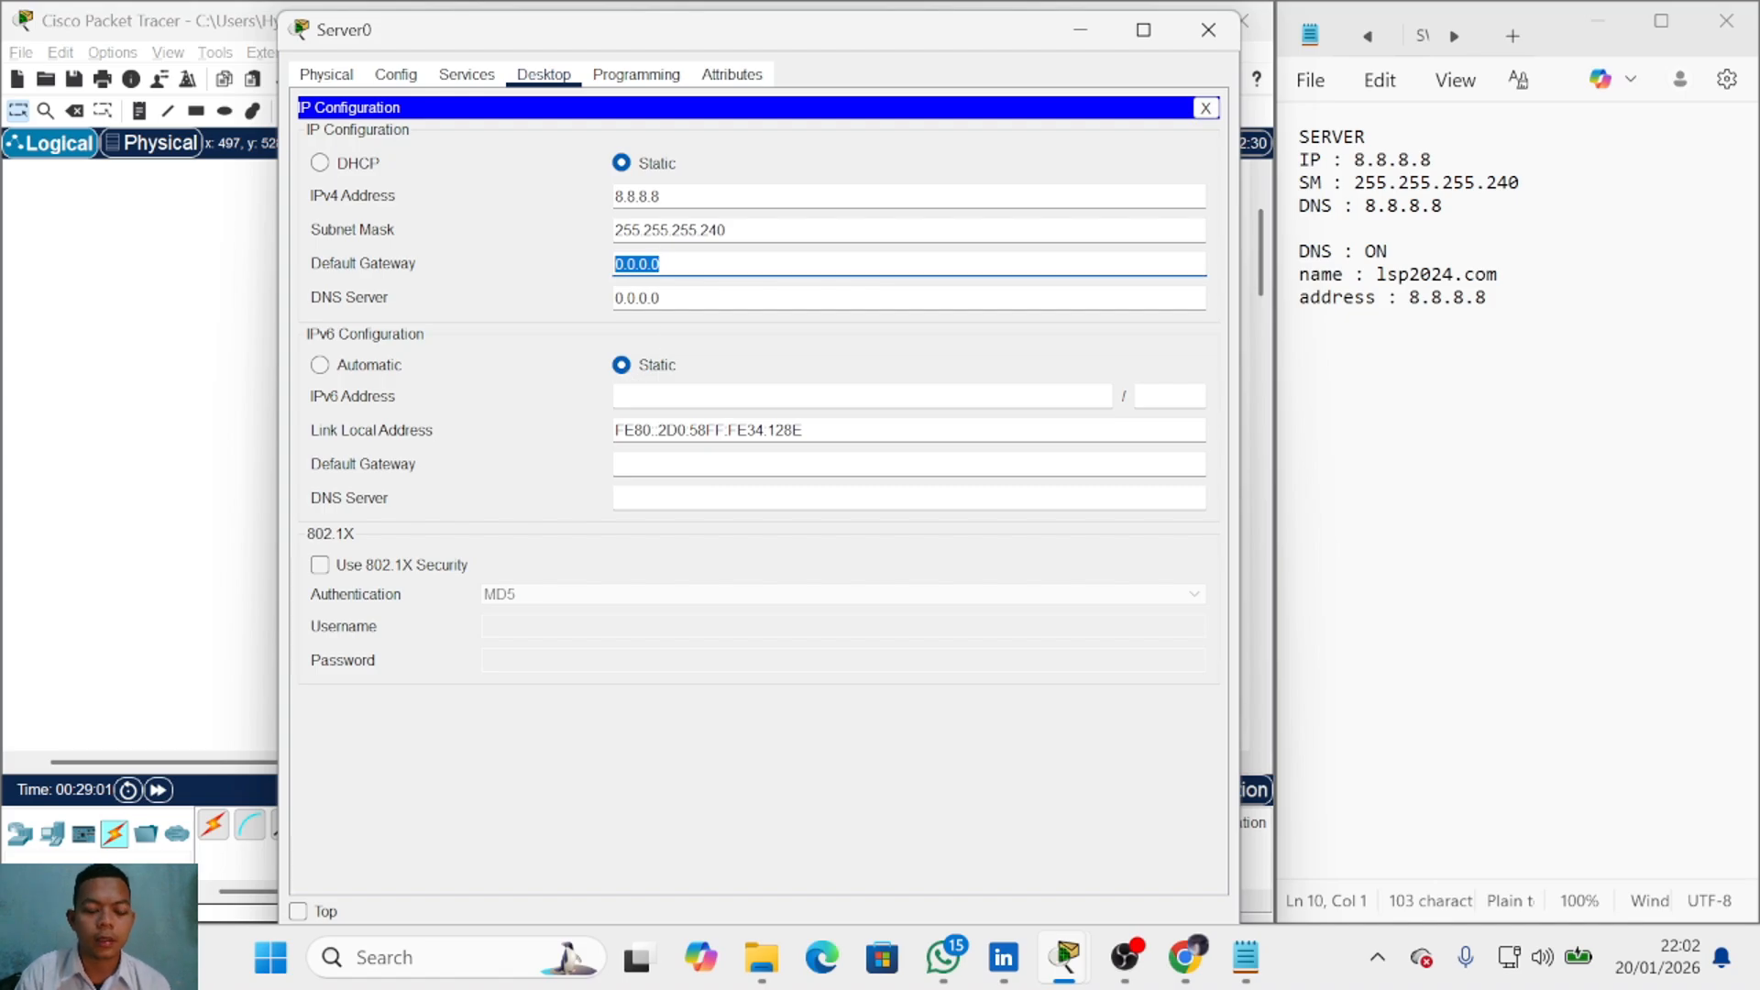
type("8.8.8.1")
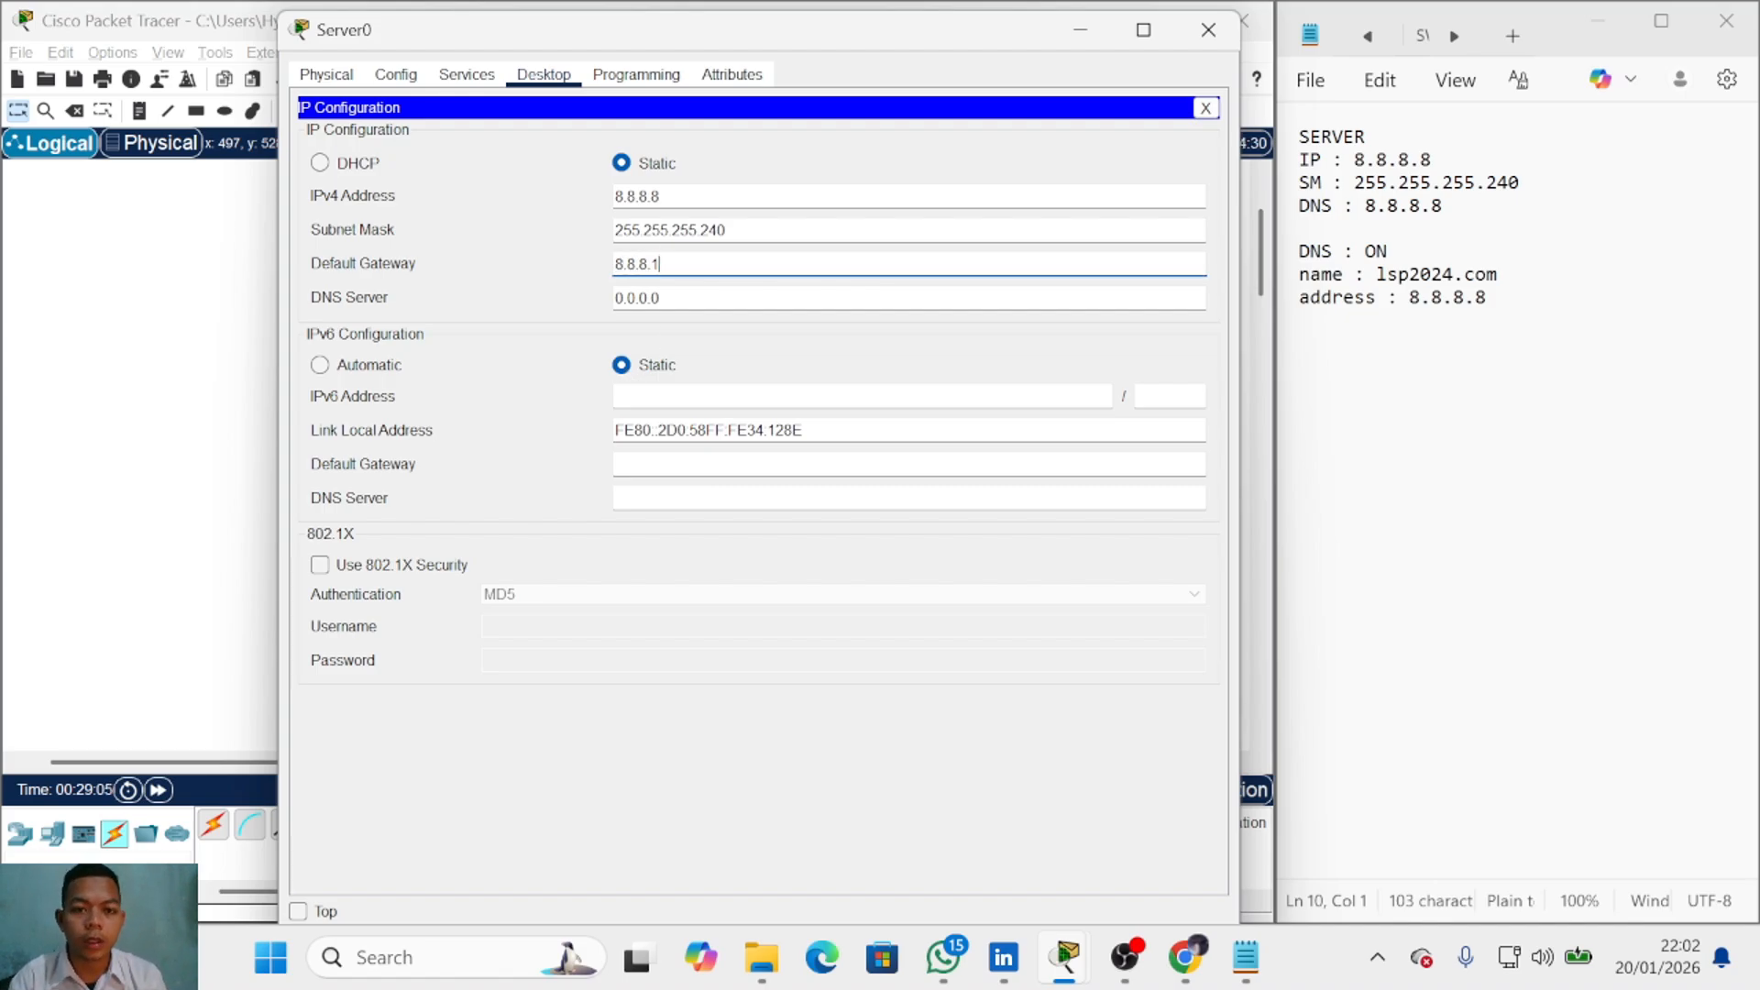
key("Tab")
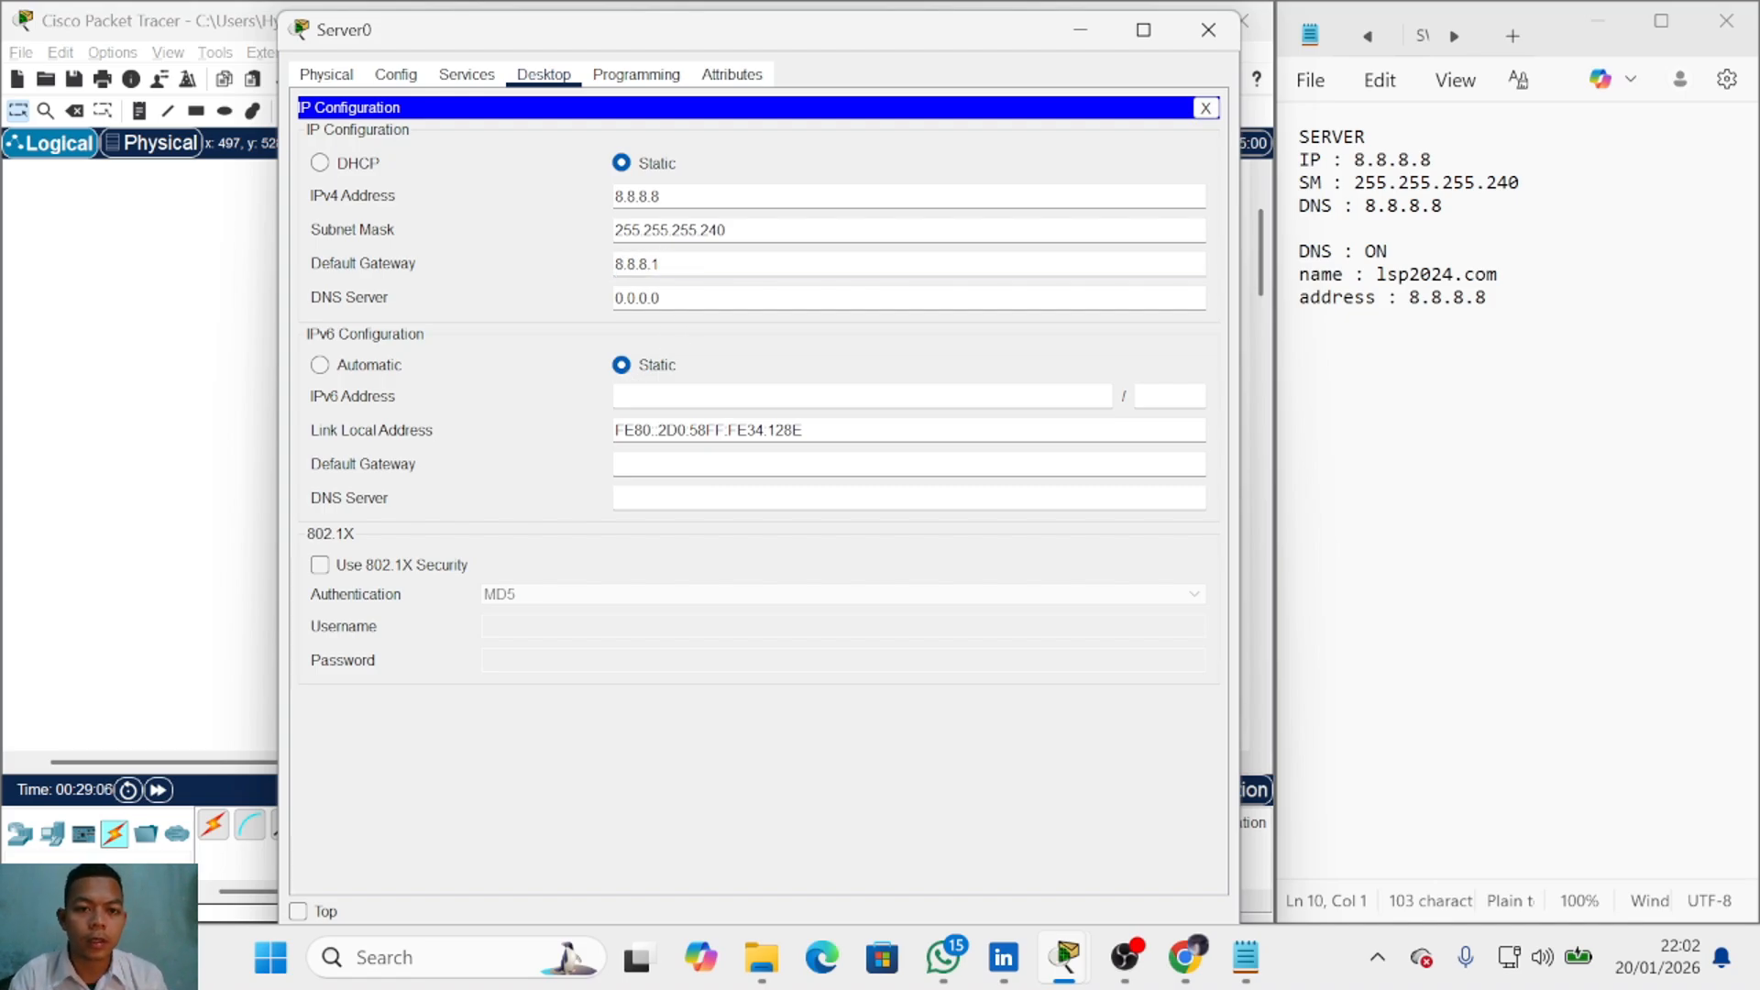
type("8.8.8.8")
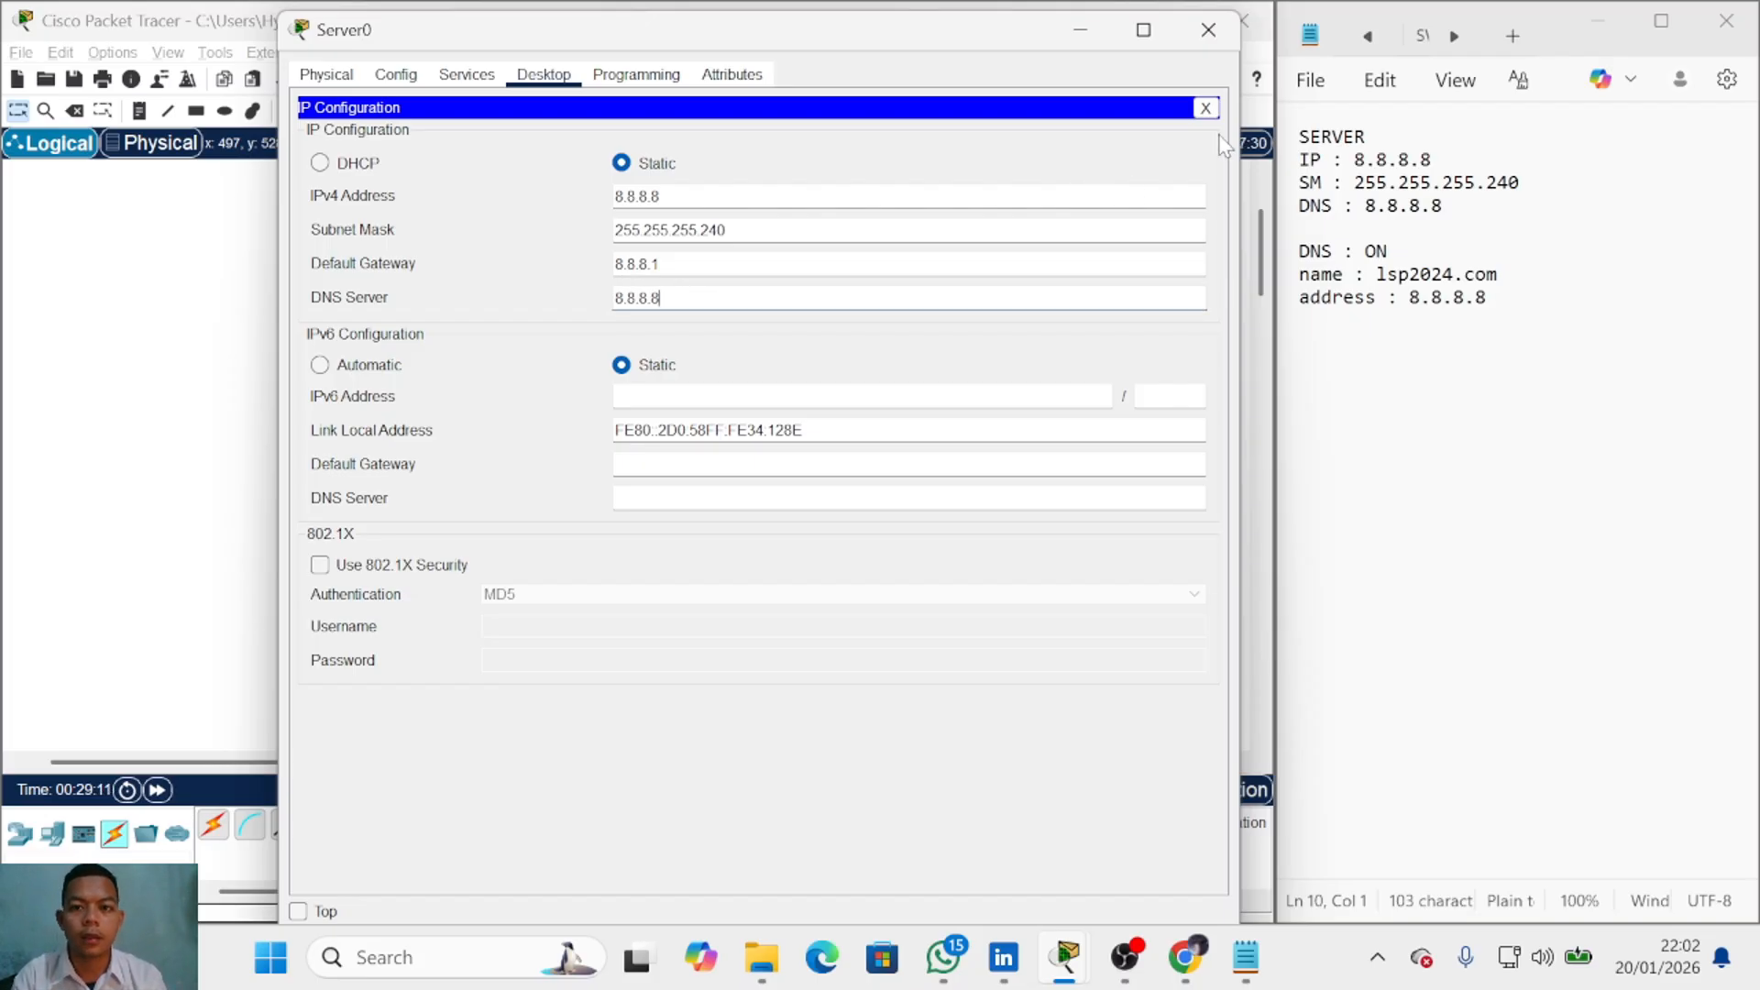
left_click(1205, 107)
left_click(467, 74)
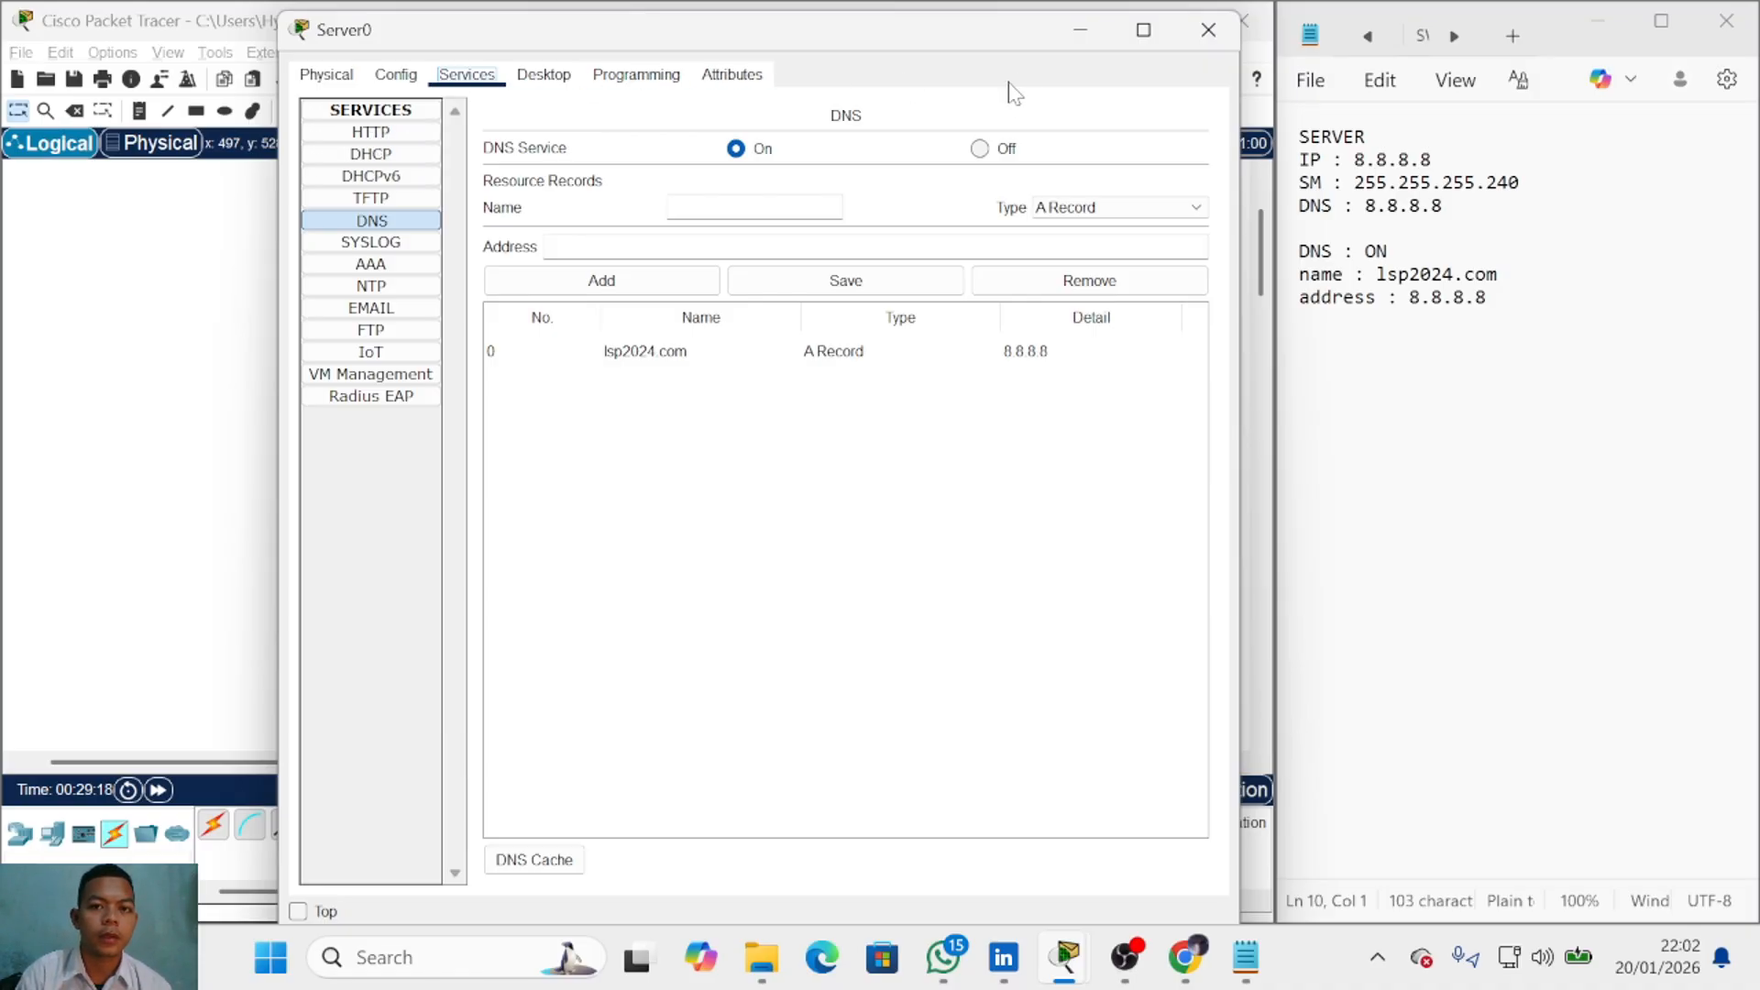
Step: Open Router0's configuration window and move it to the left side
left_click(1080, 29)
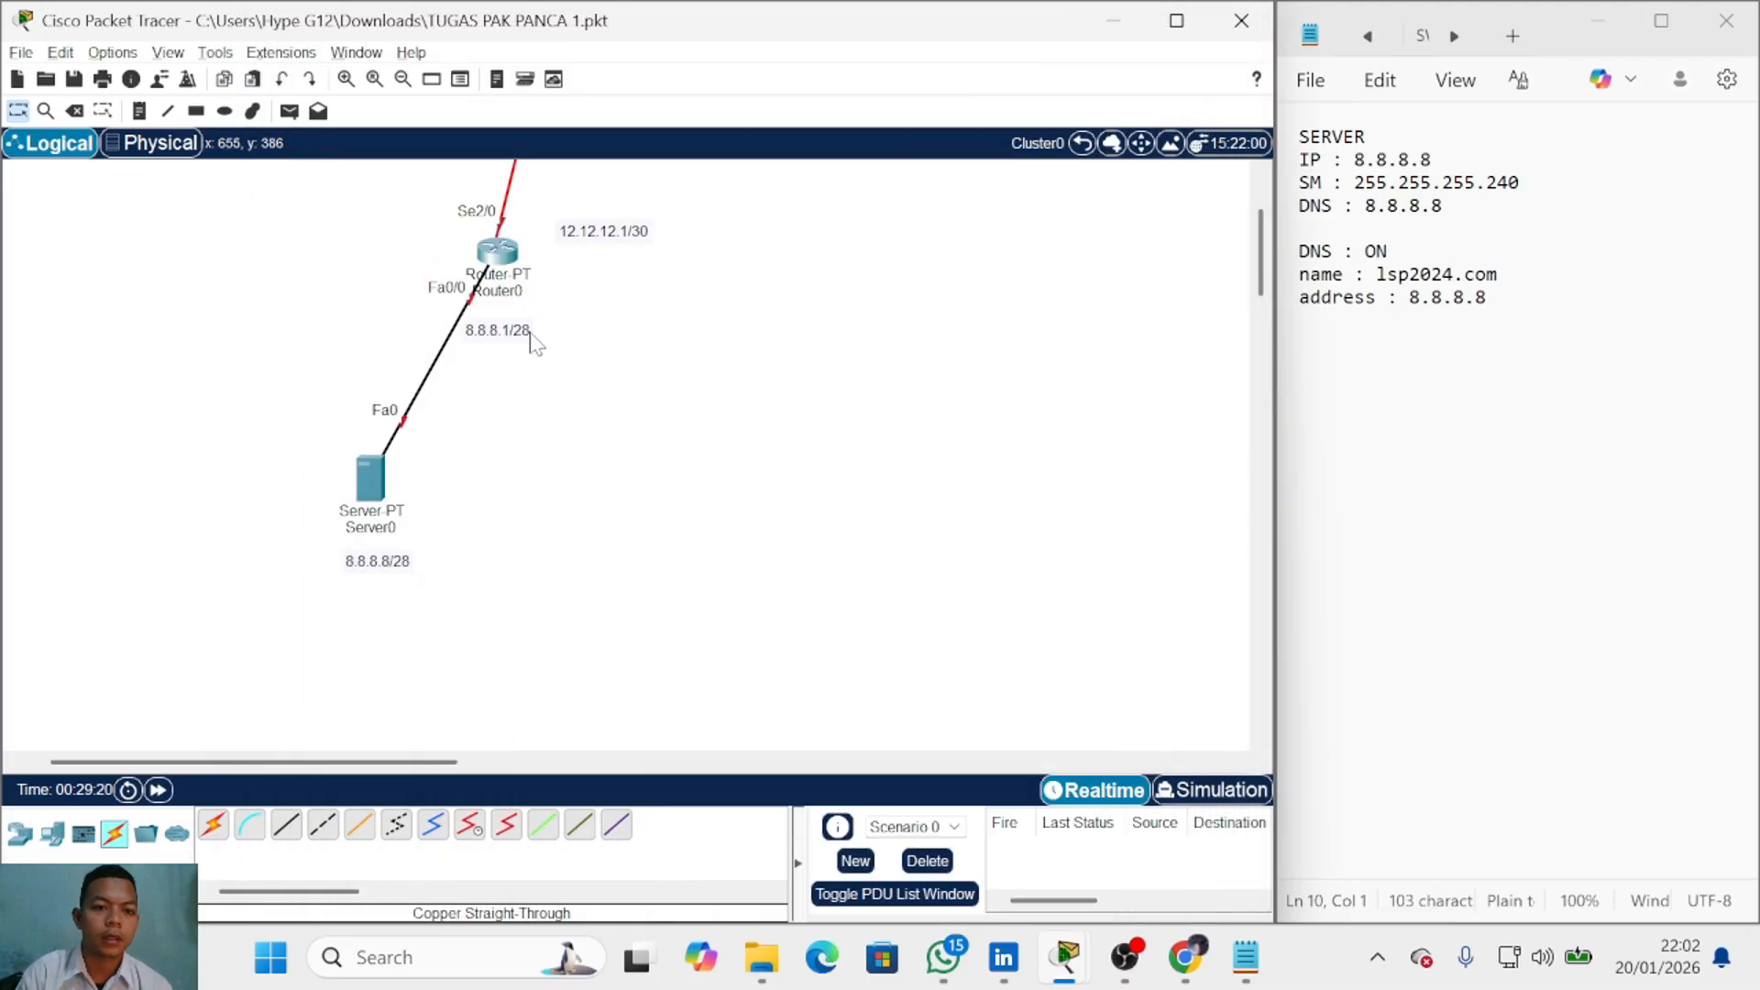
left_click(498, 251)
left_click_drag(1341, 29, 730, 43)
Step: Format SERVER in the notes as a Subsection heading
double_click(1331, 136)
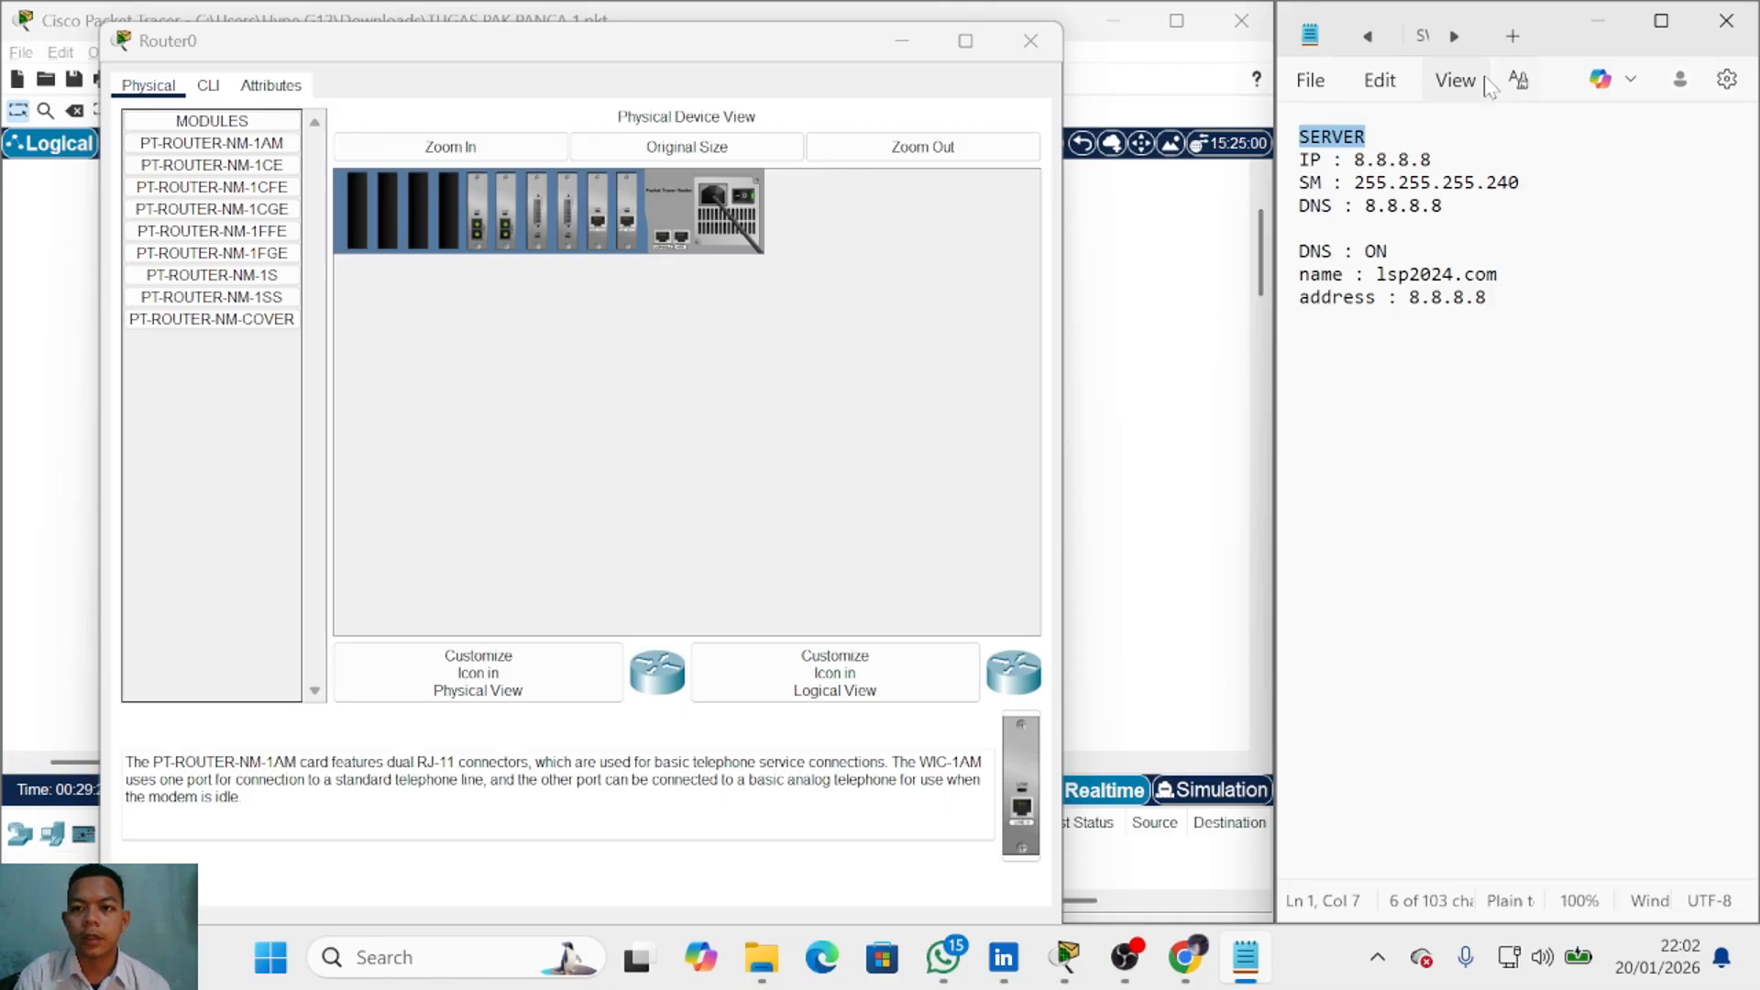
left_click(1454, 80)
left_click(1454, 80)
left_click(1518, 80)
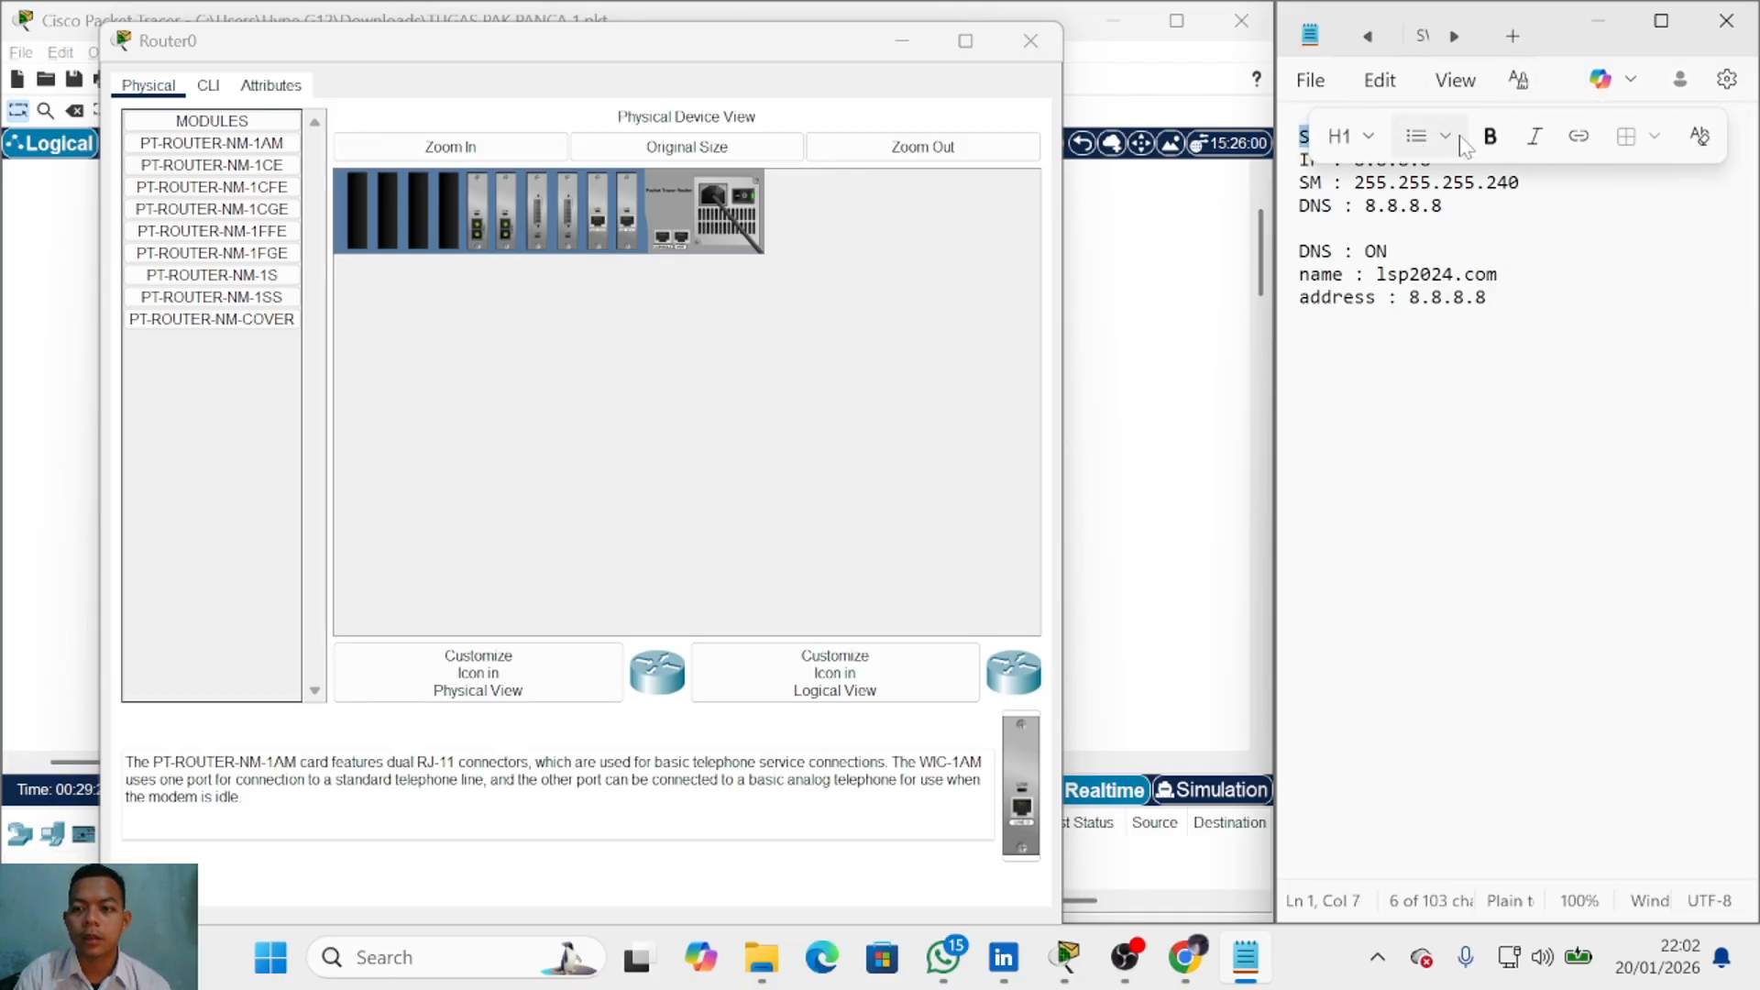
left_click(1347, 136)
left_click(1363, 589)
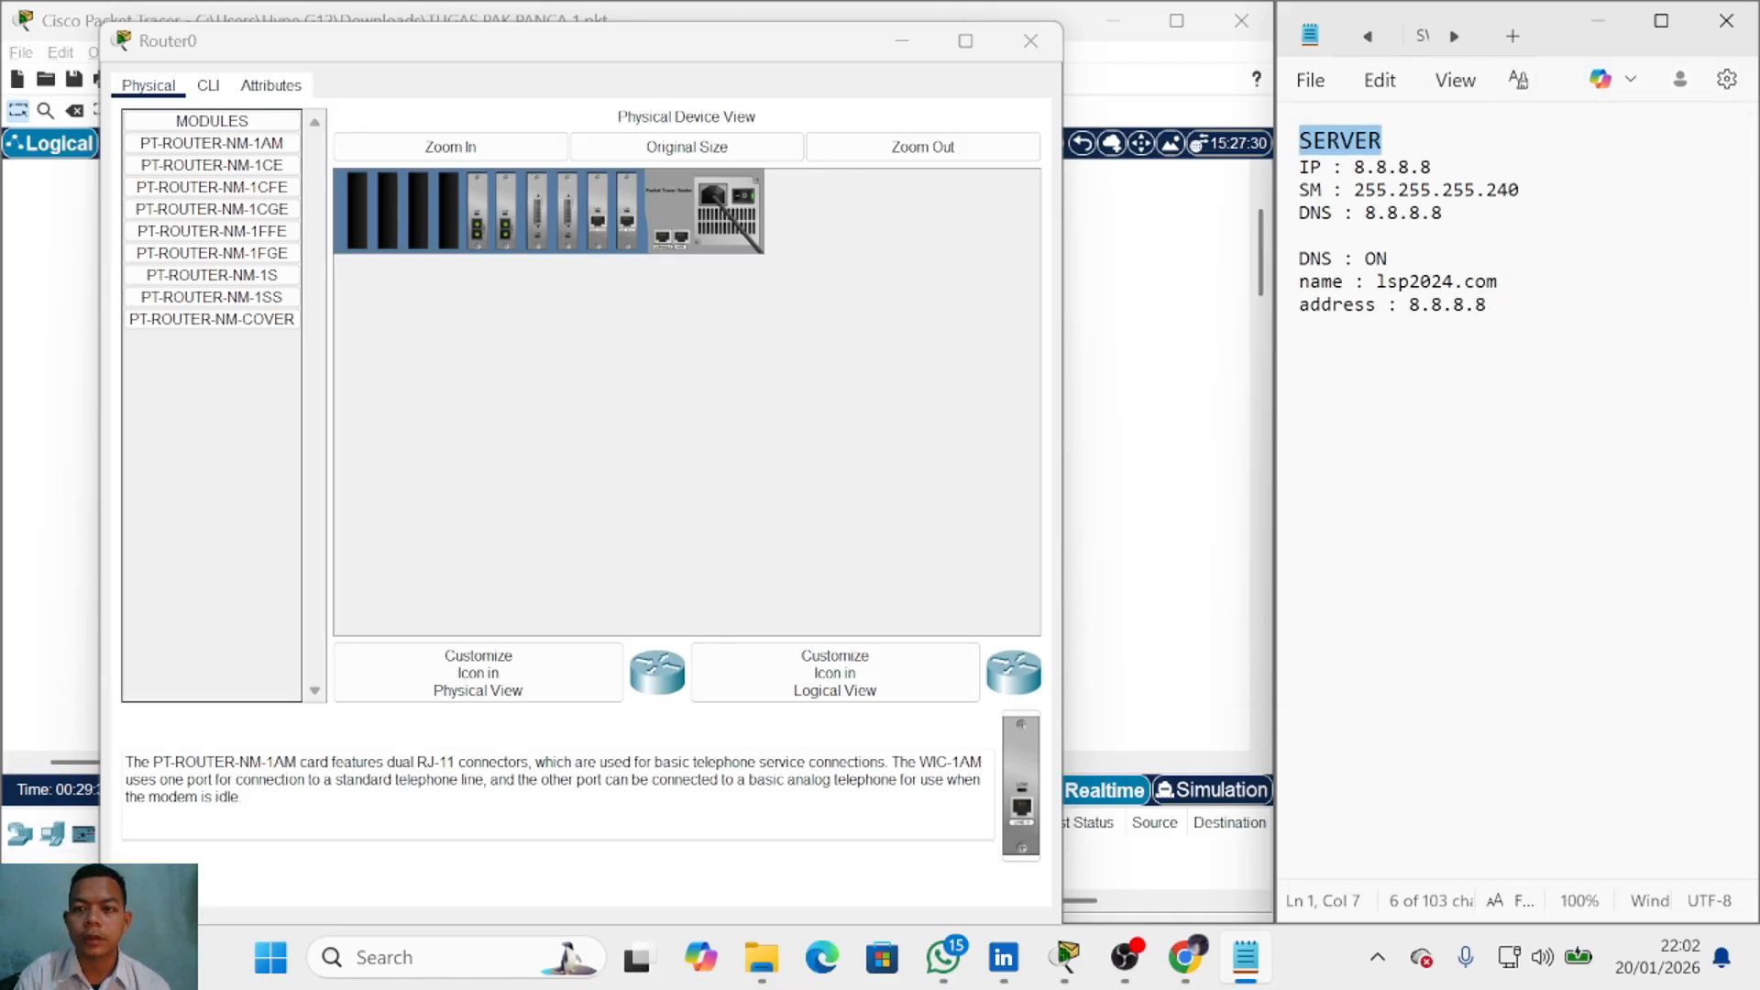
Step: Copy the heading to line 10 and rename it ROUTER-ISP
key("ctrl+End")
double_click(1348, 147)
key("ctrl+c")
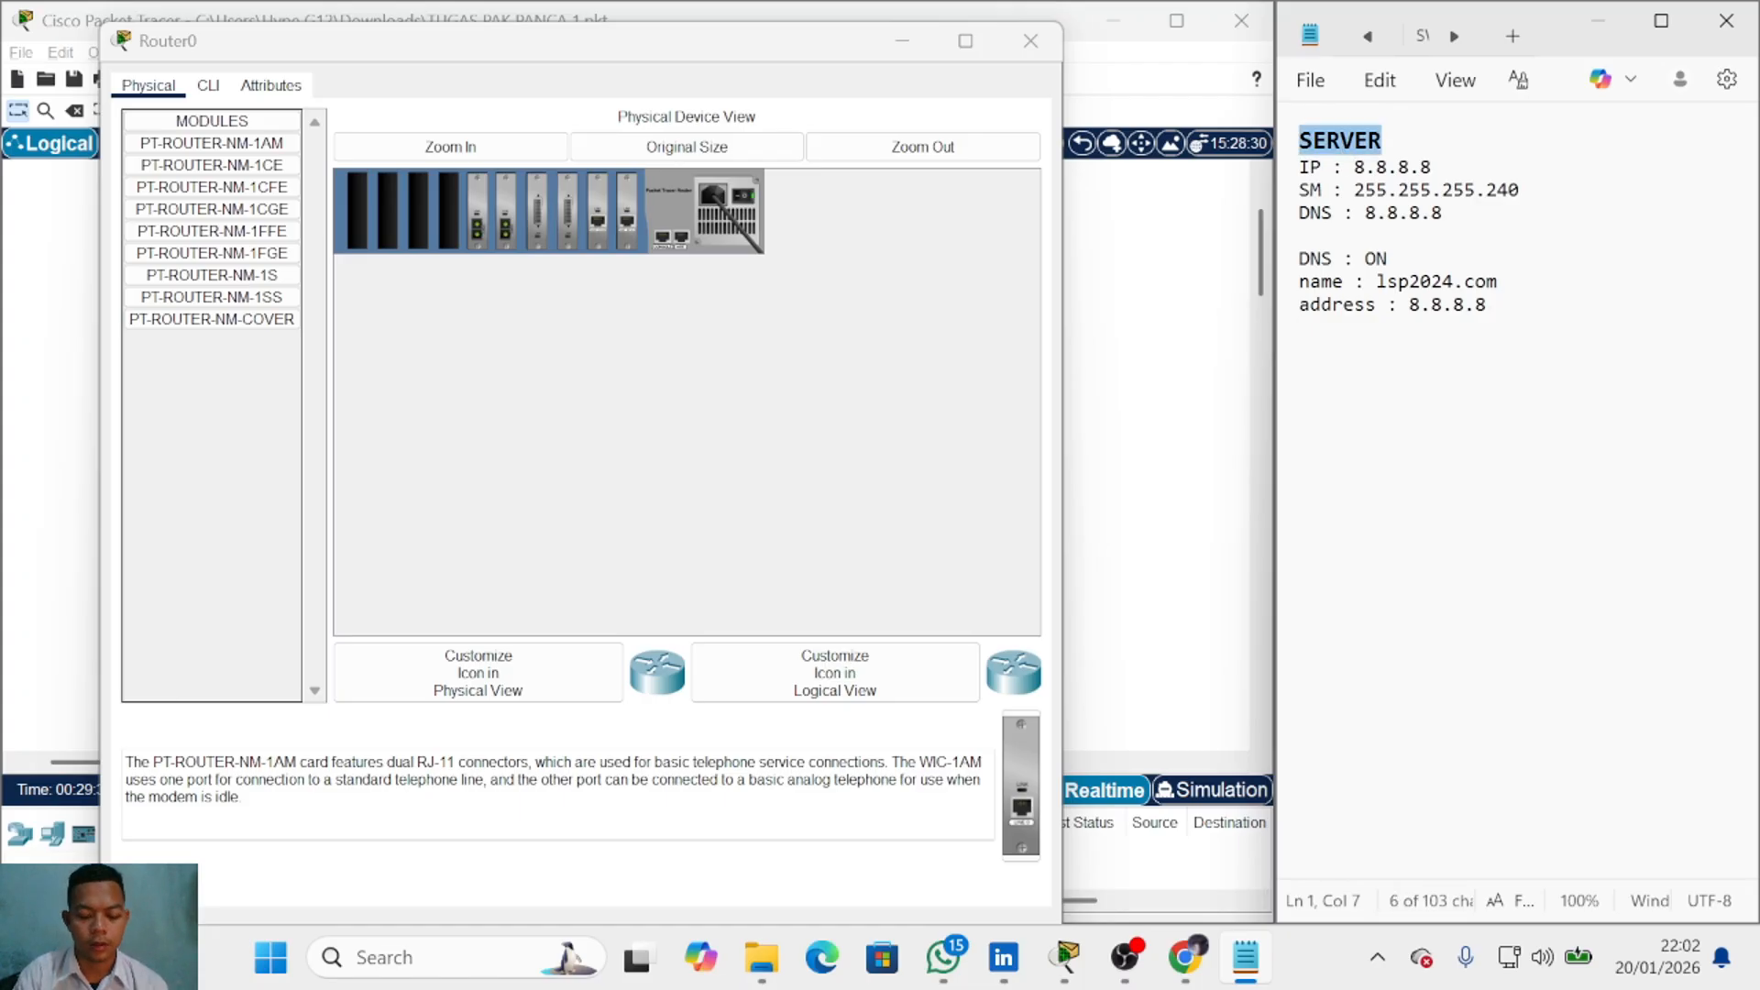
left_click(1302, 350)
key("ctrl+v")
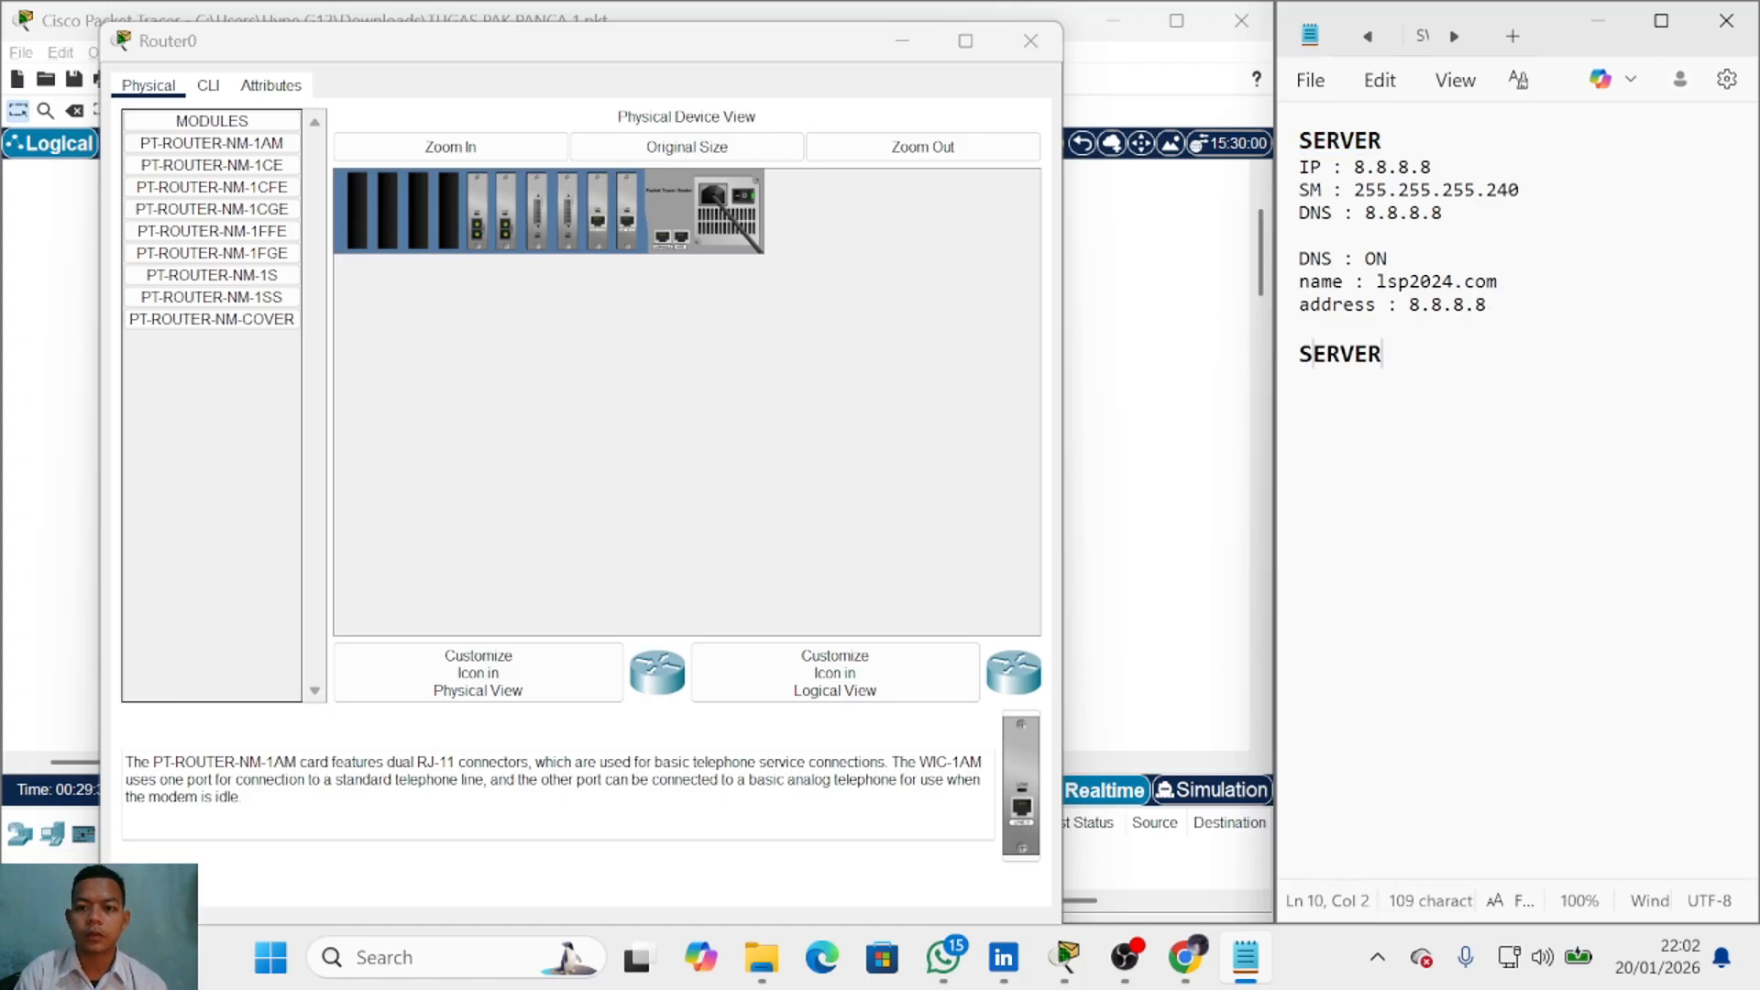
double_click(1318, 358)
type("ROUTER ")
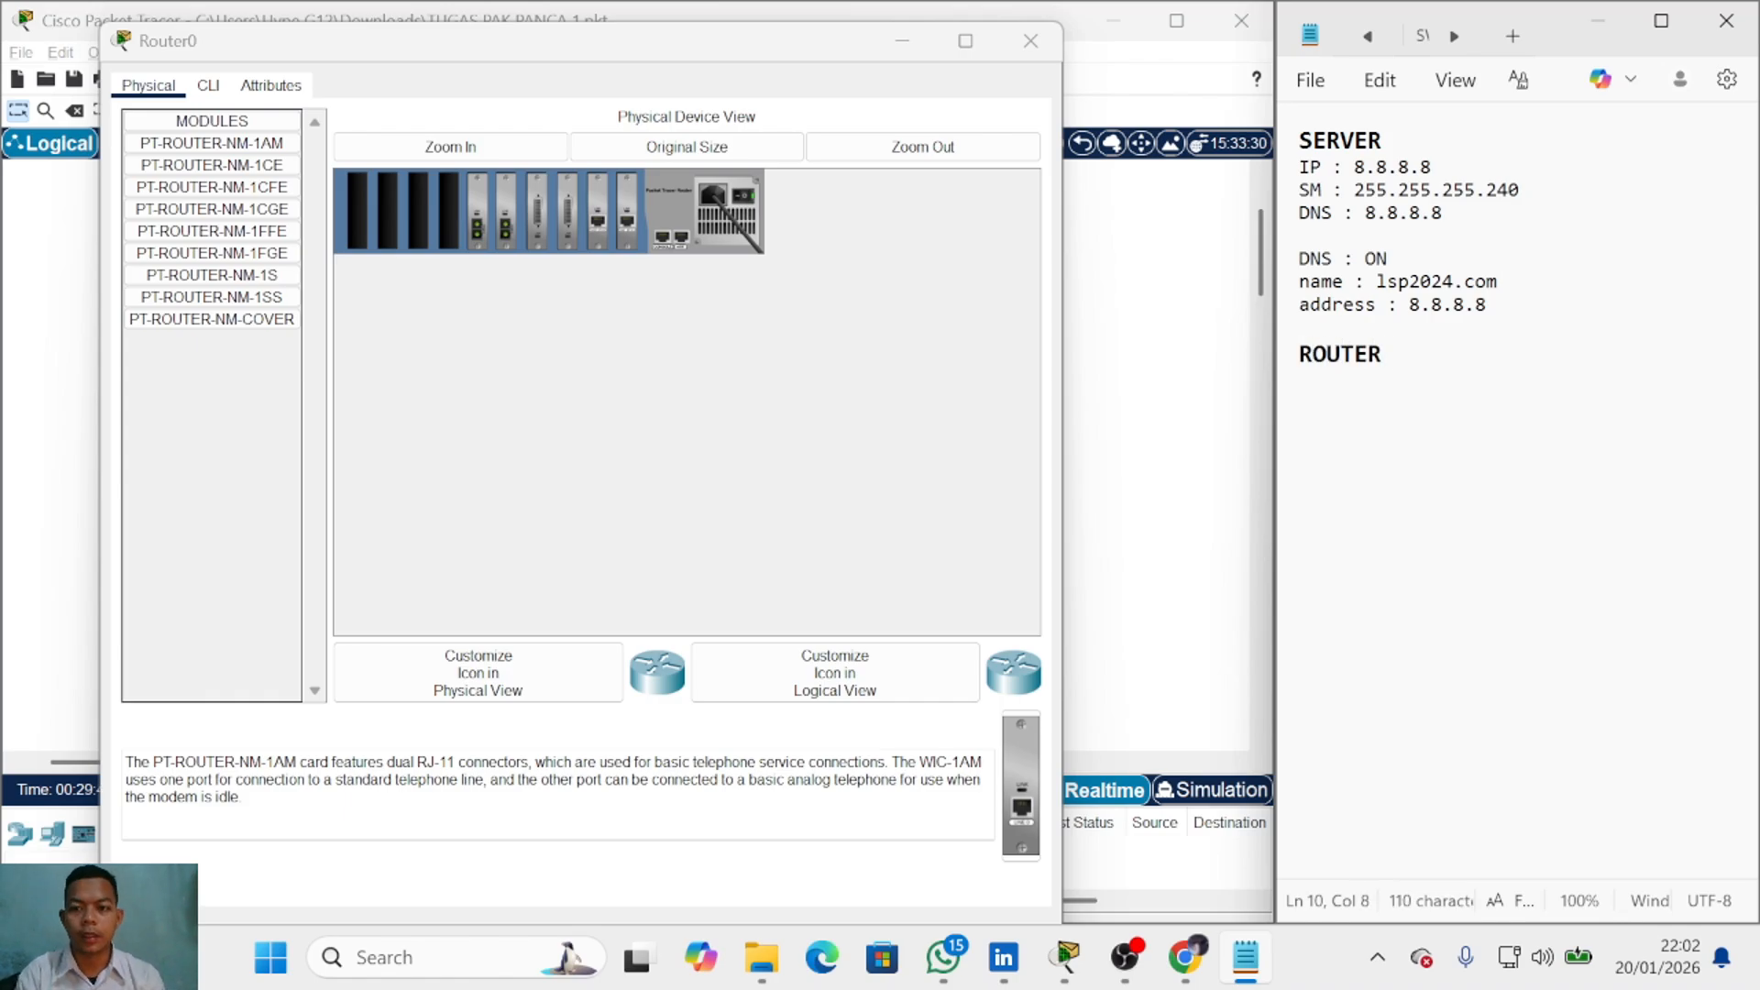
type("-")
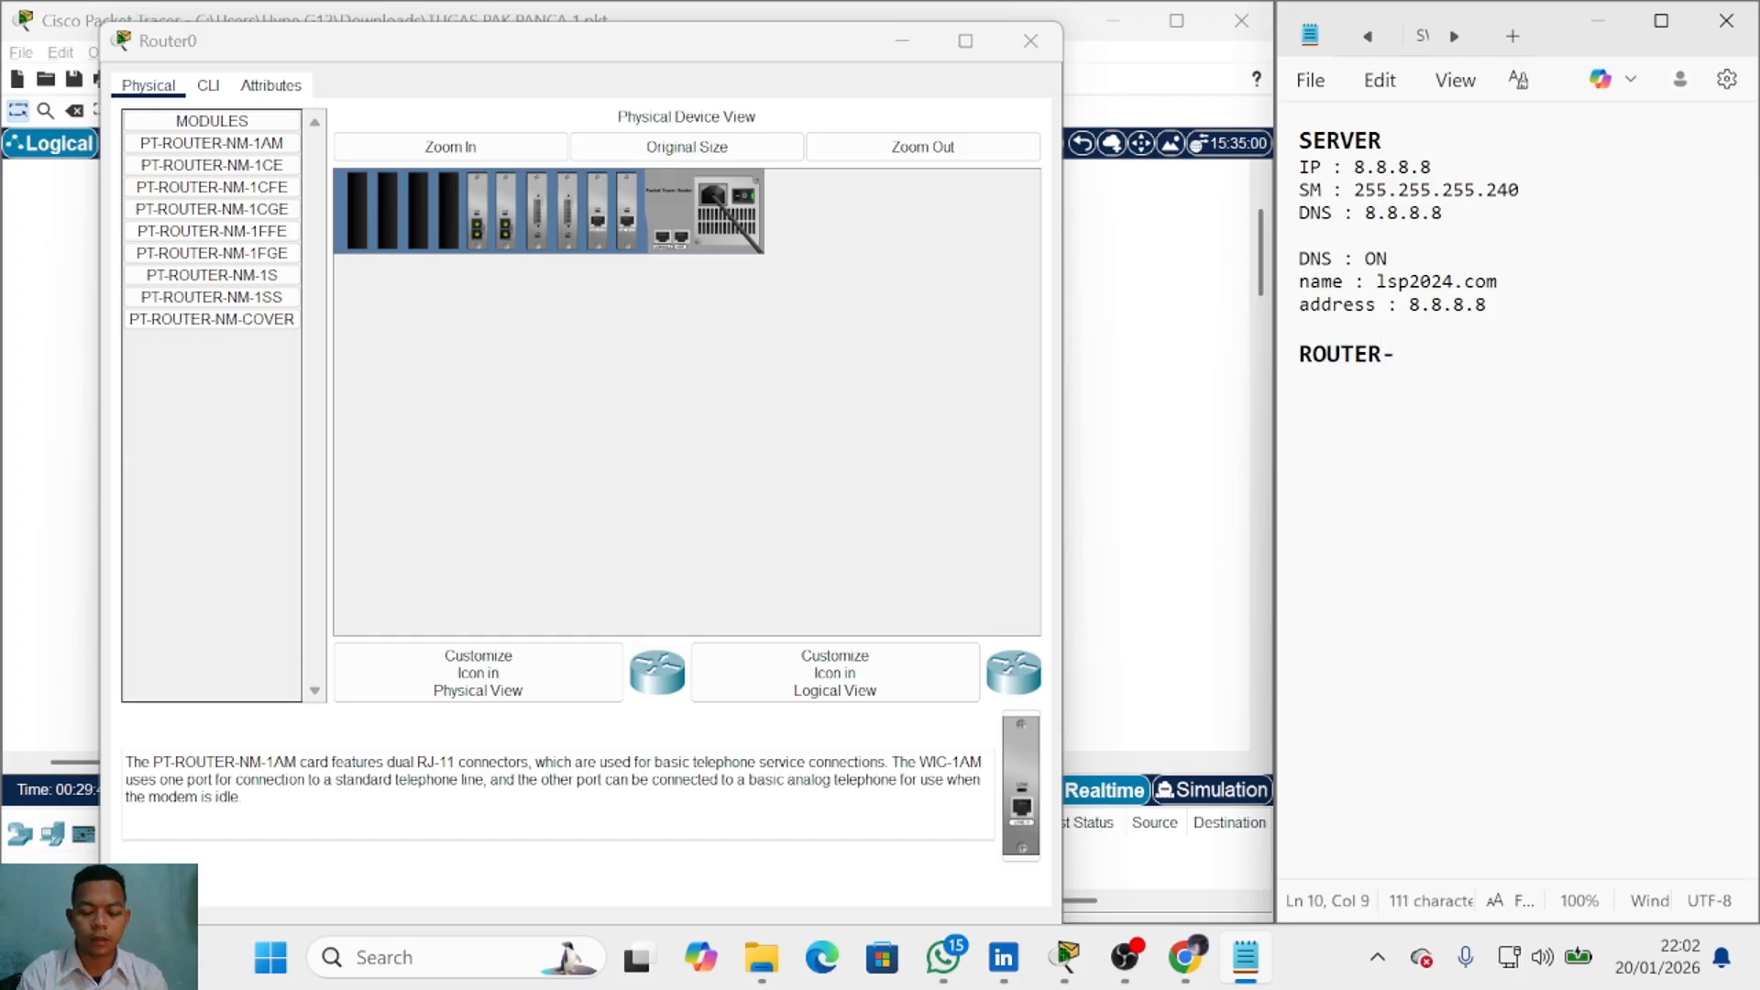
type("SIP")
key("BackSpace")
key("BackSpace")
key("BackSpace")
key("BackSpace")
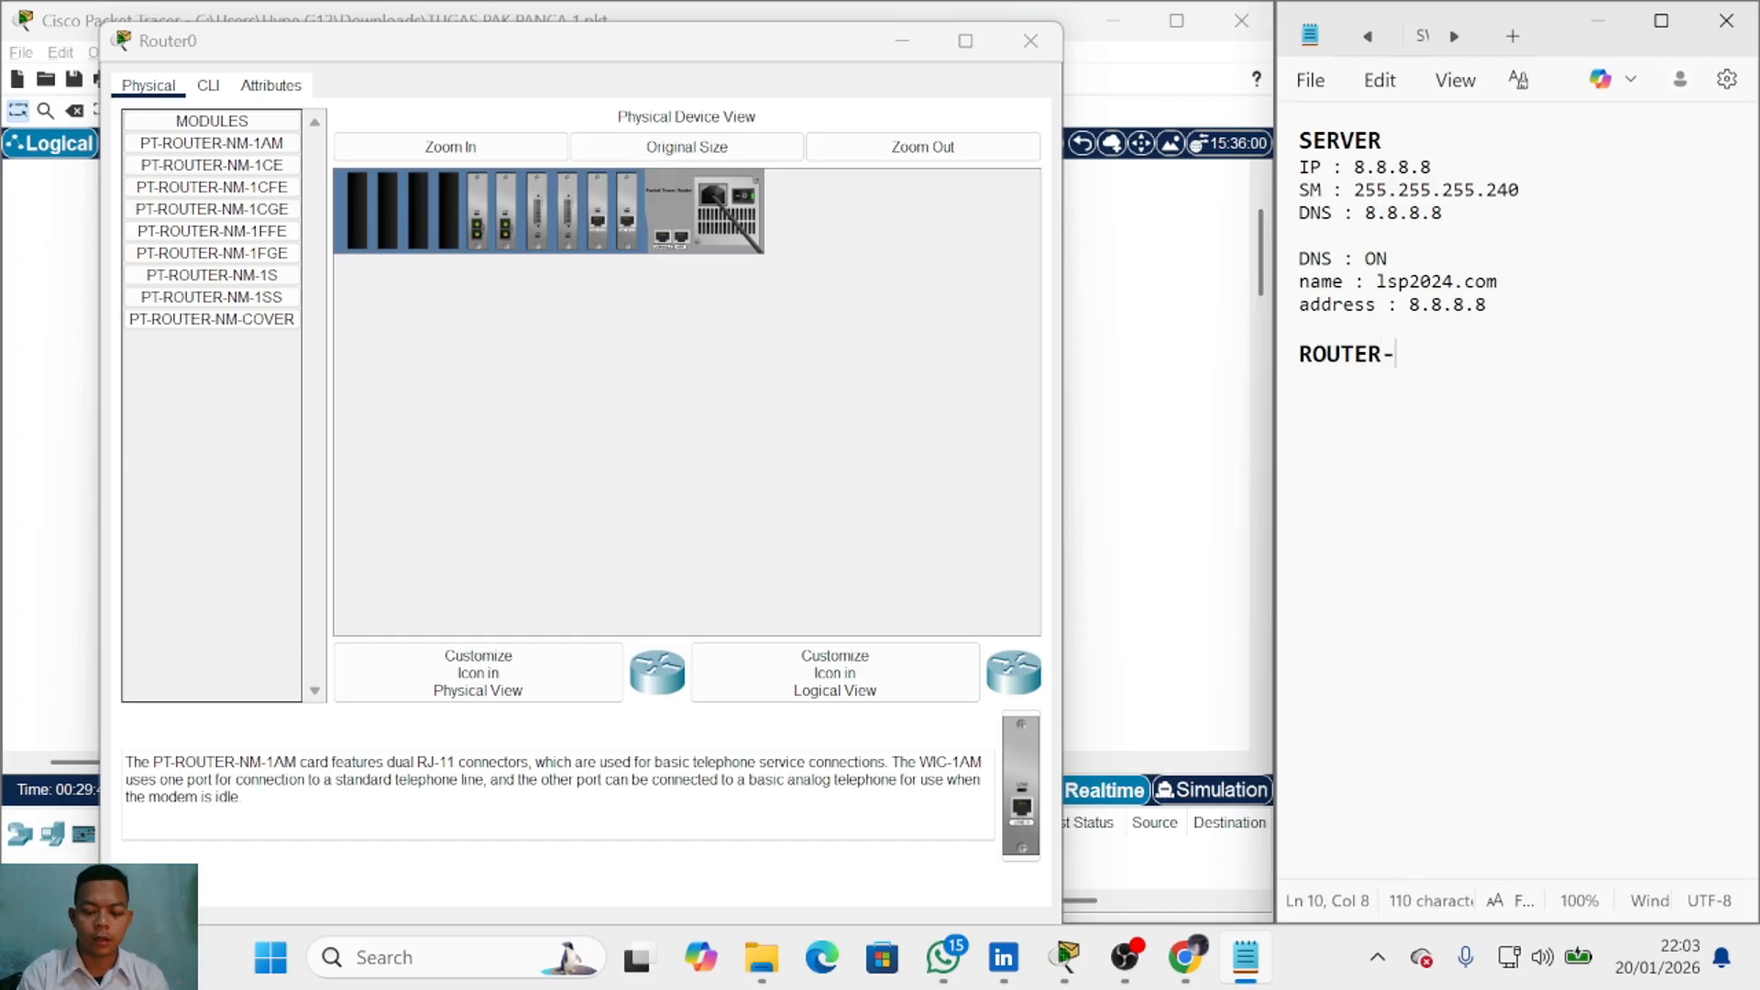
type("ISP")
key("Return")
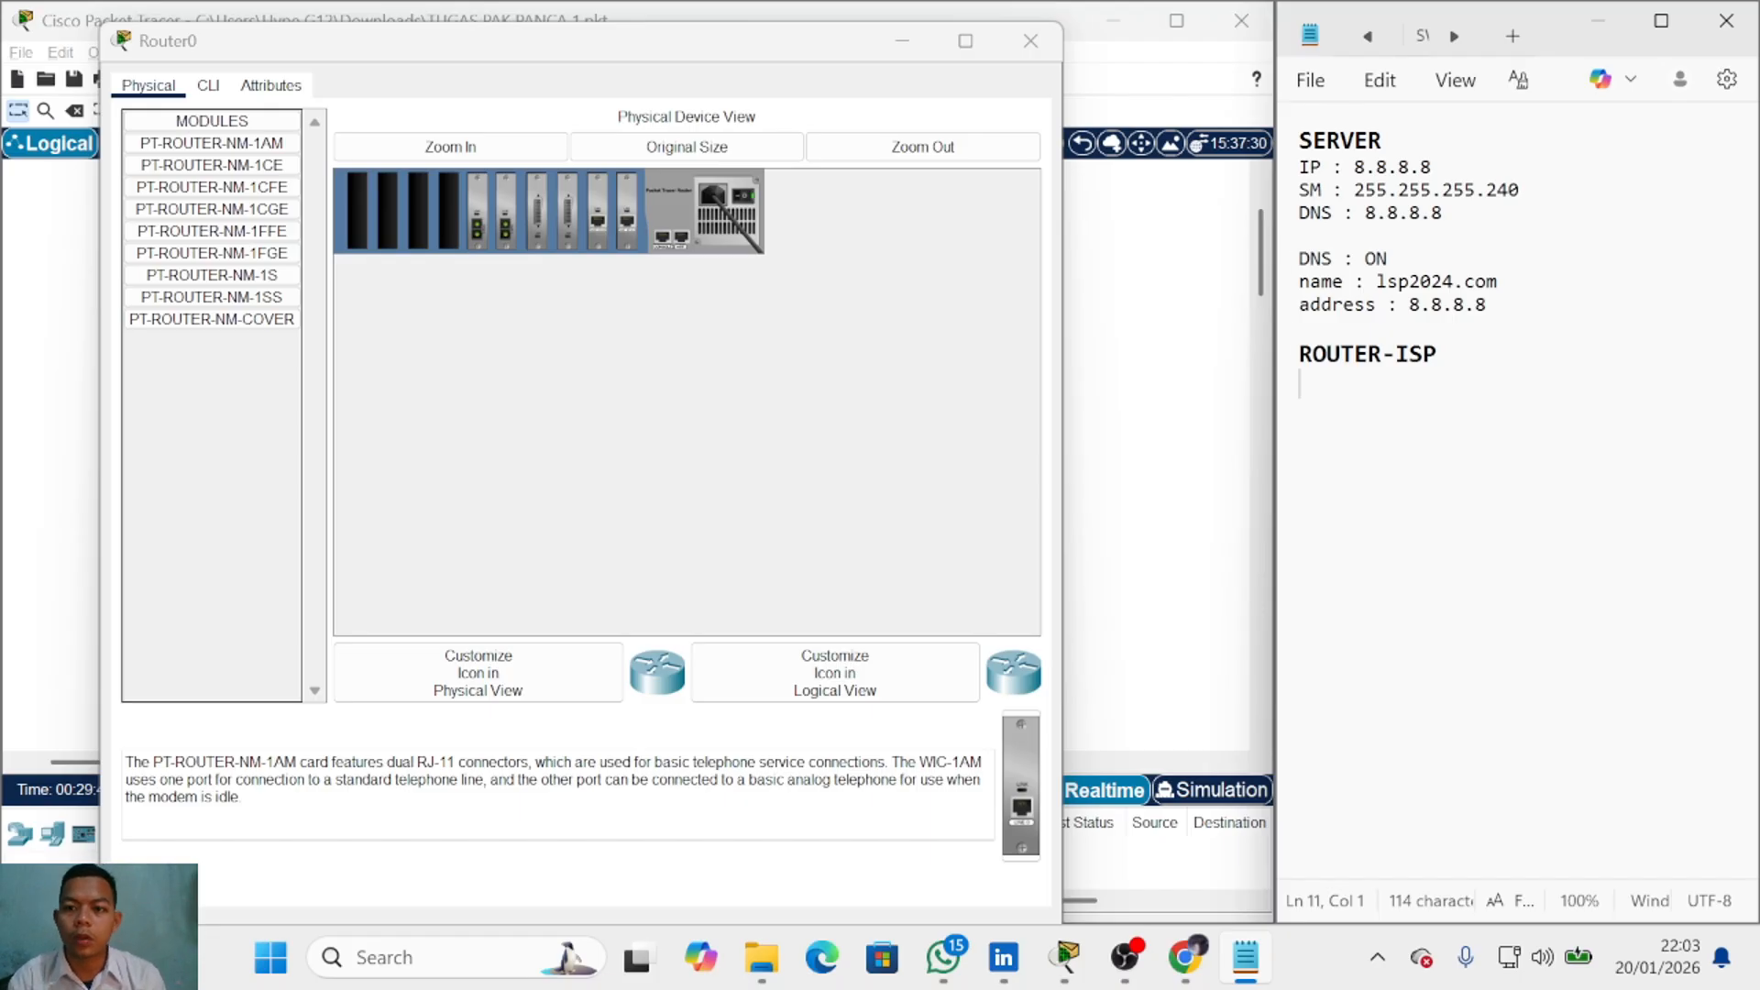
Step: Note 'int fa2/0', 'ip add 12.12.12.1 255.255.255.252' and 'no sh' under ROUTER-ISP
type("IN")
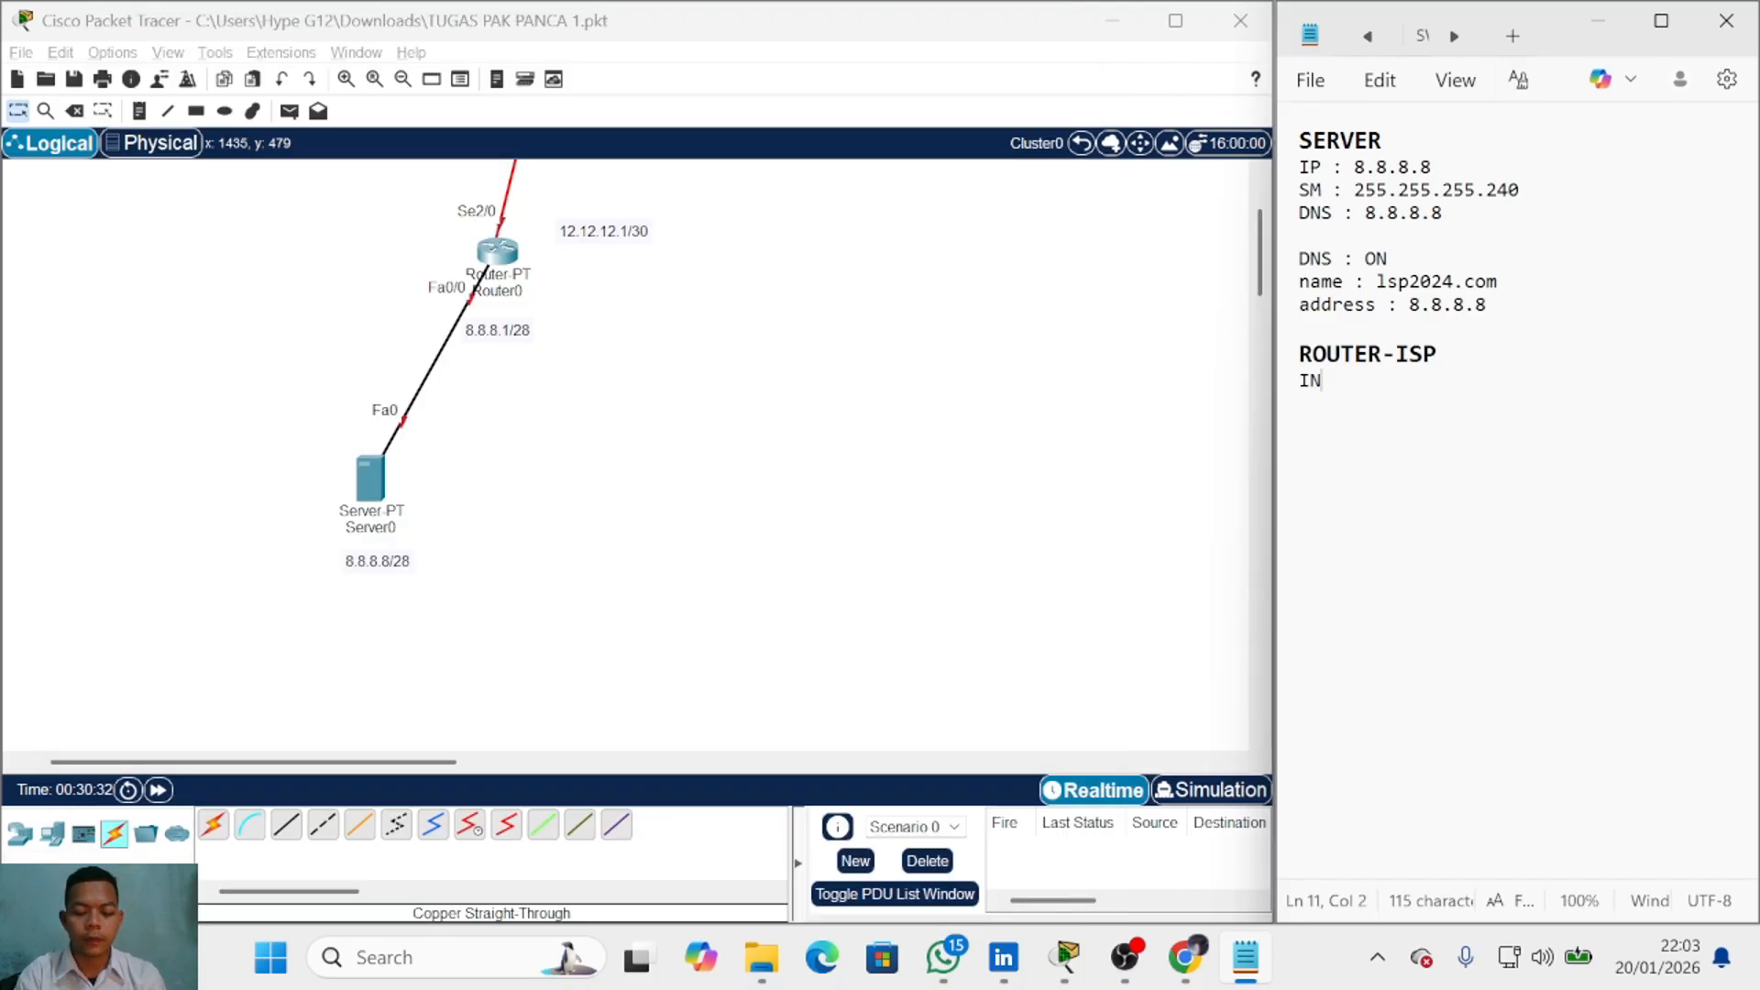
key("BackSpace")
key("BackSpace")
type("int ")
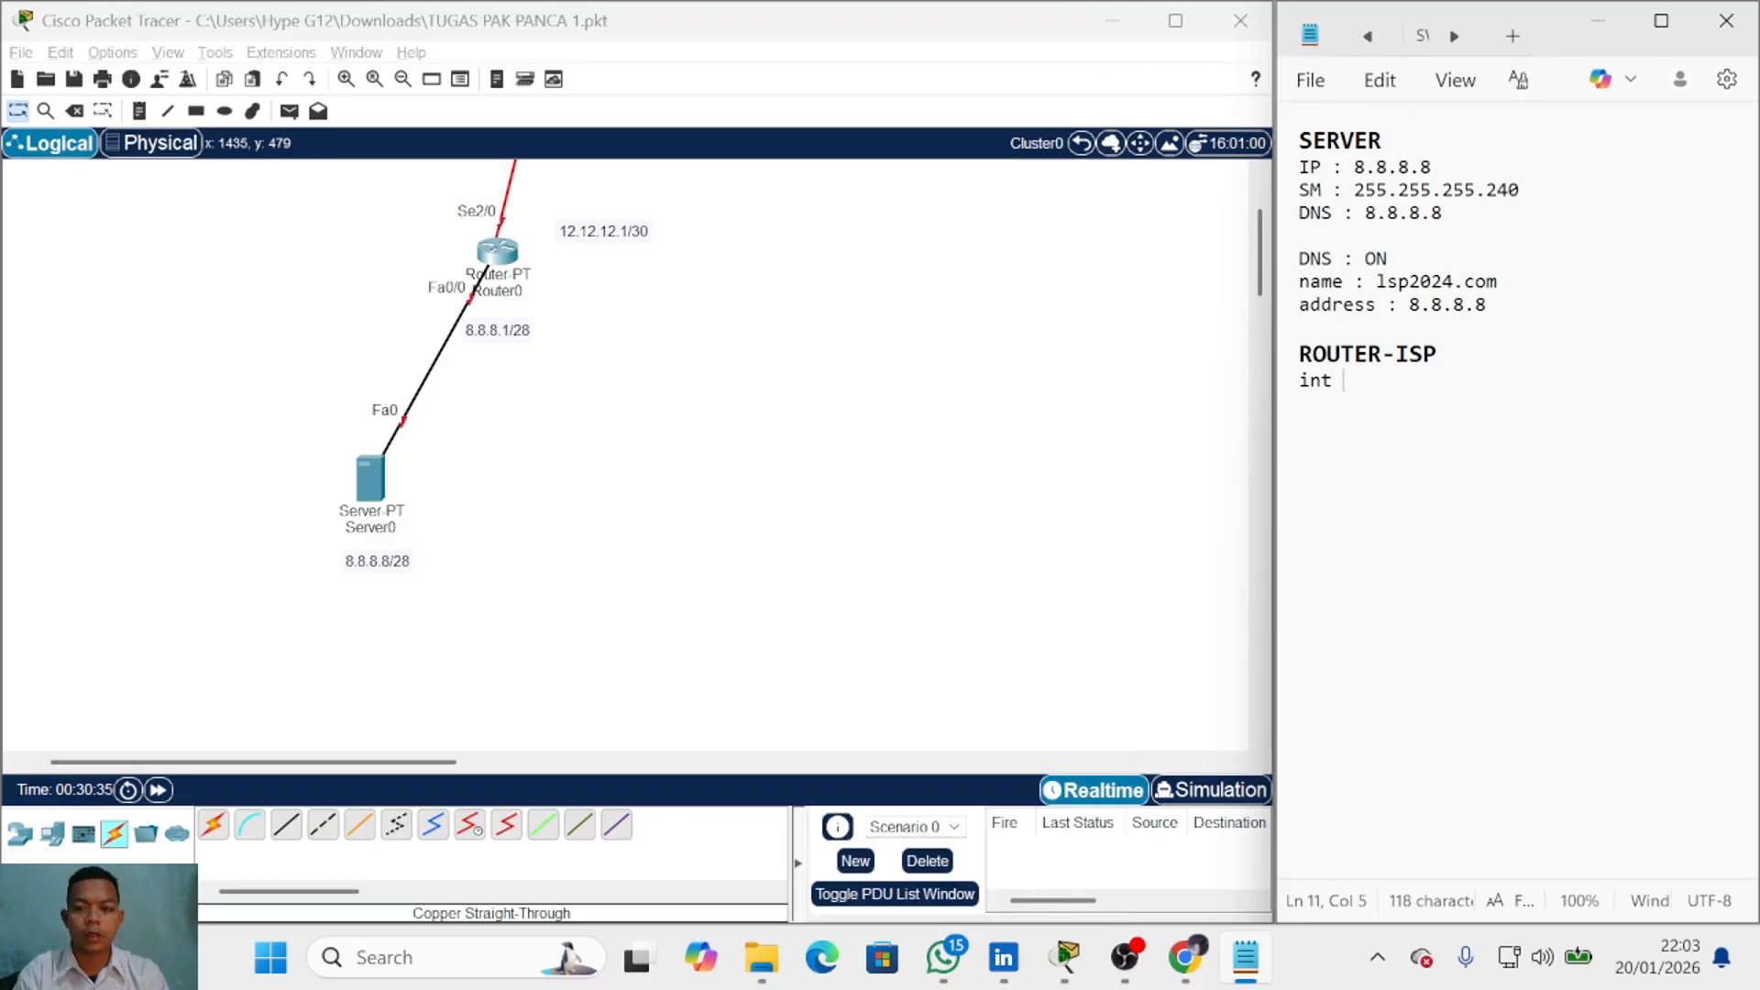
type("fa2/0")
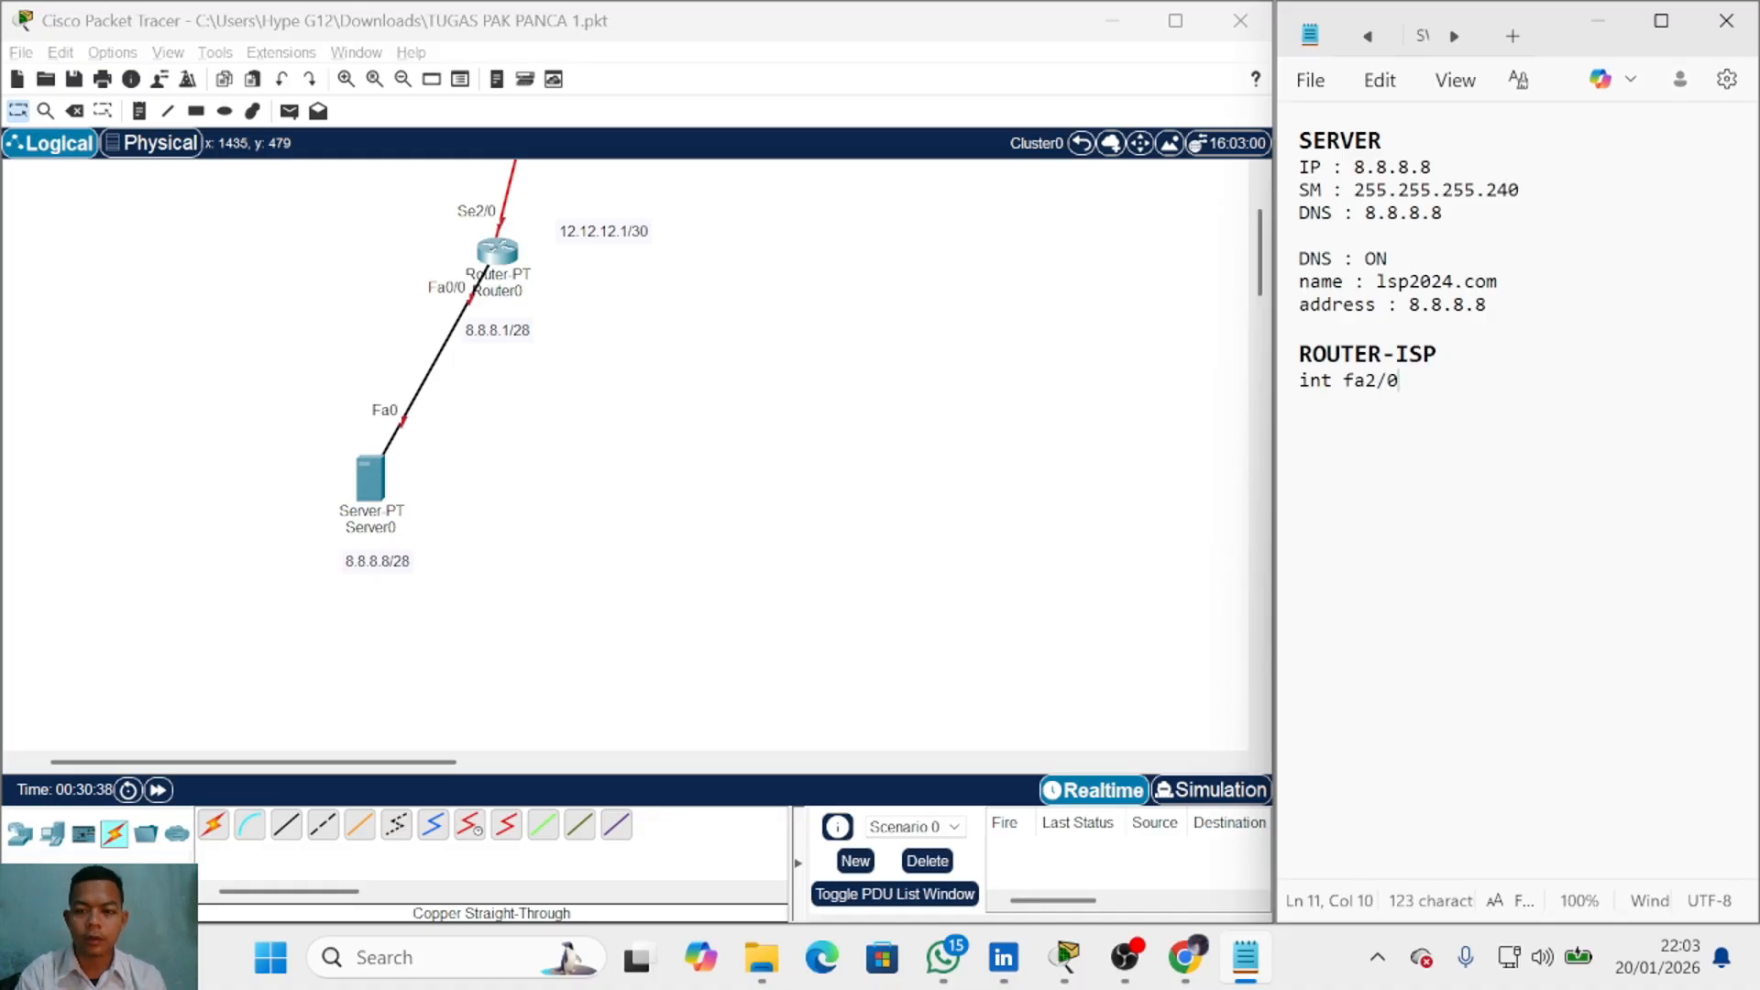
key("Return")
type("ip add")
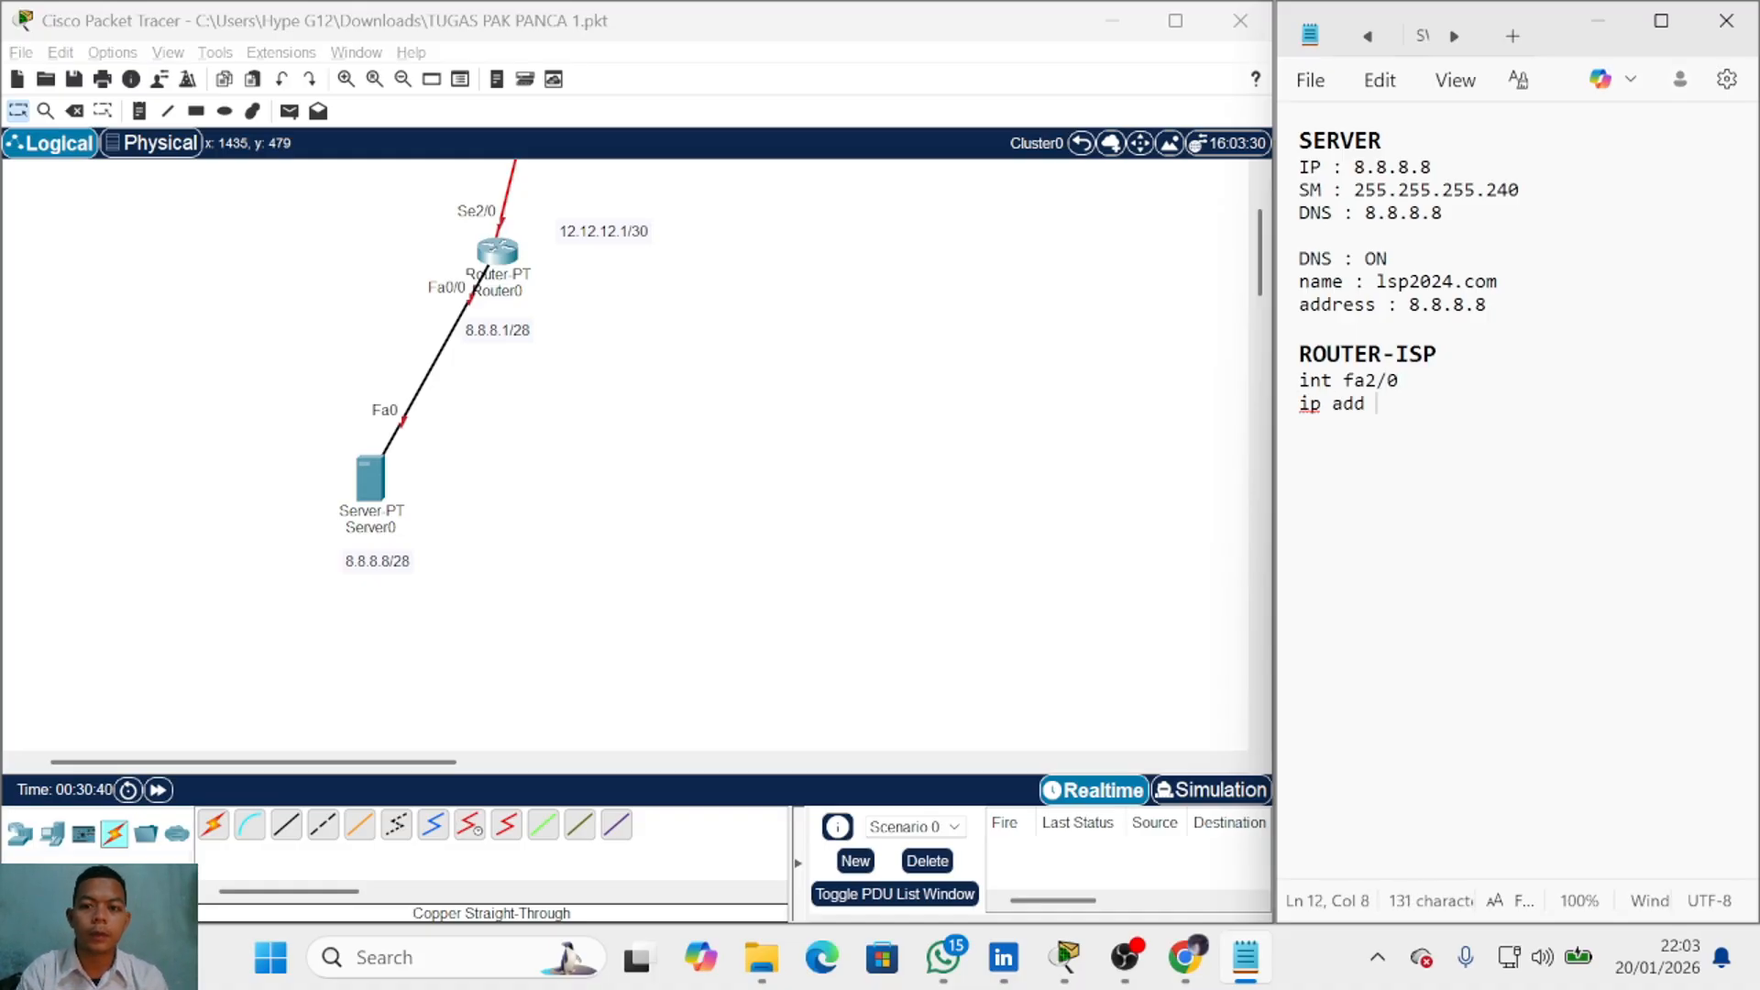
type(" 12")
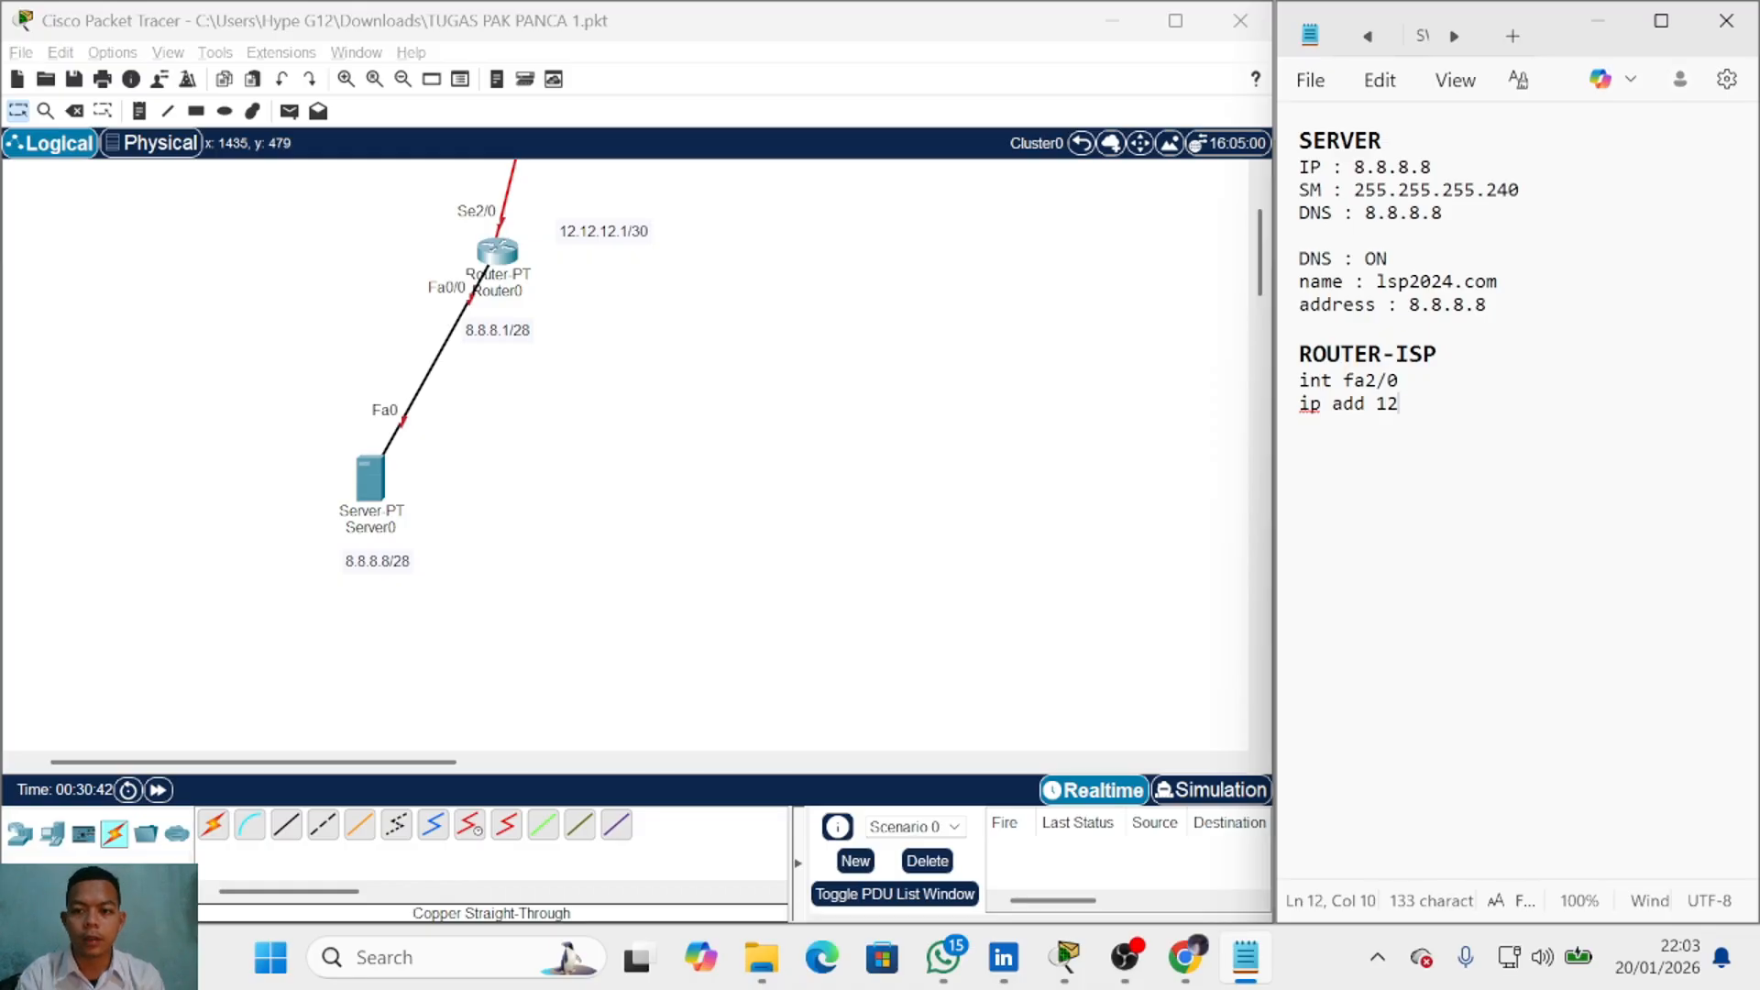
type(".12.12.1 ")
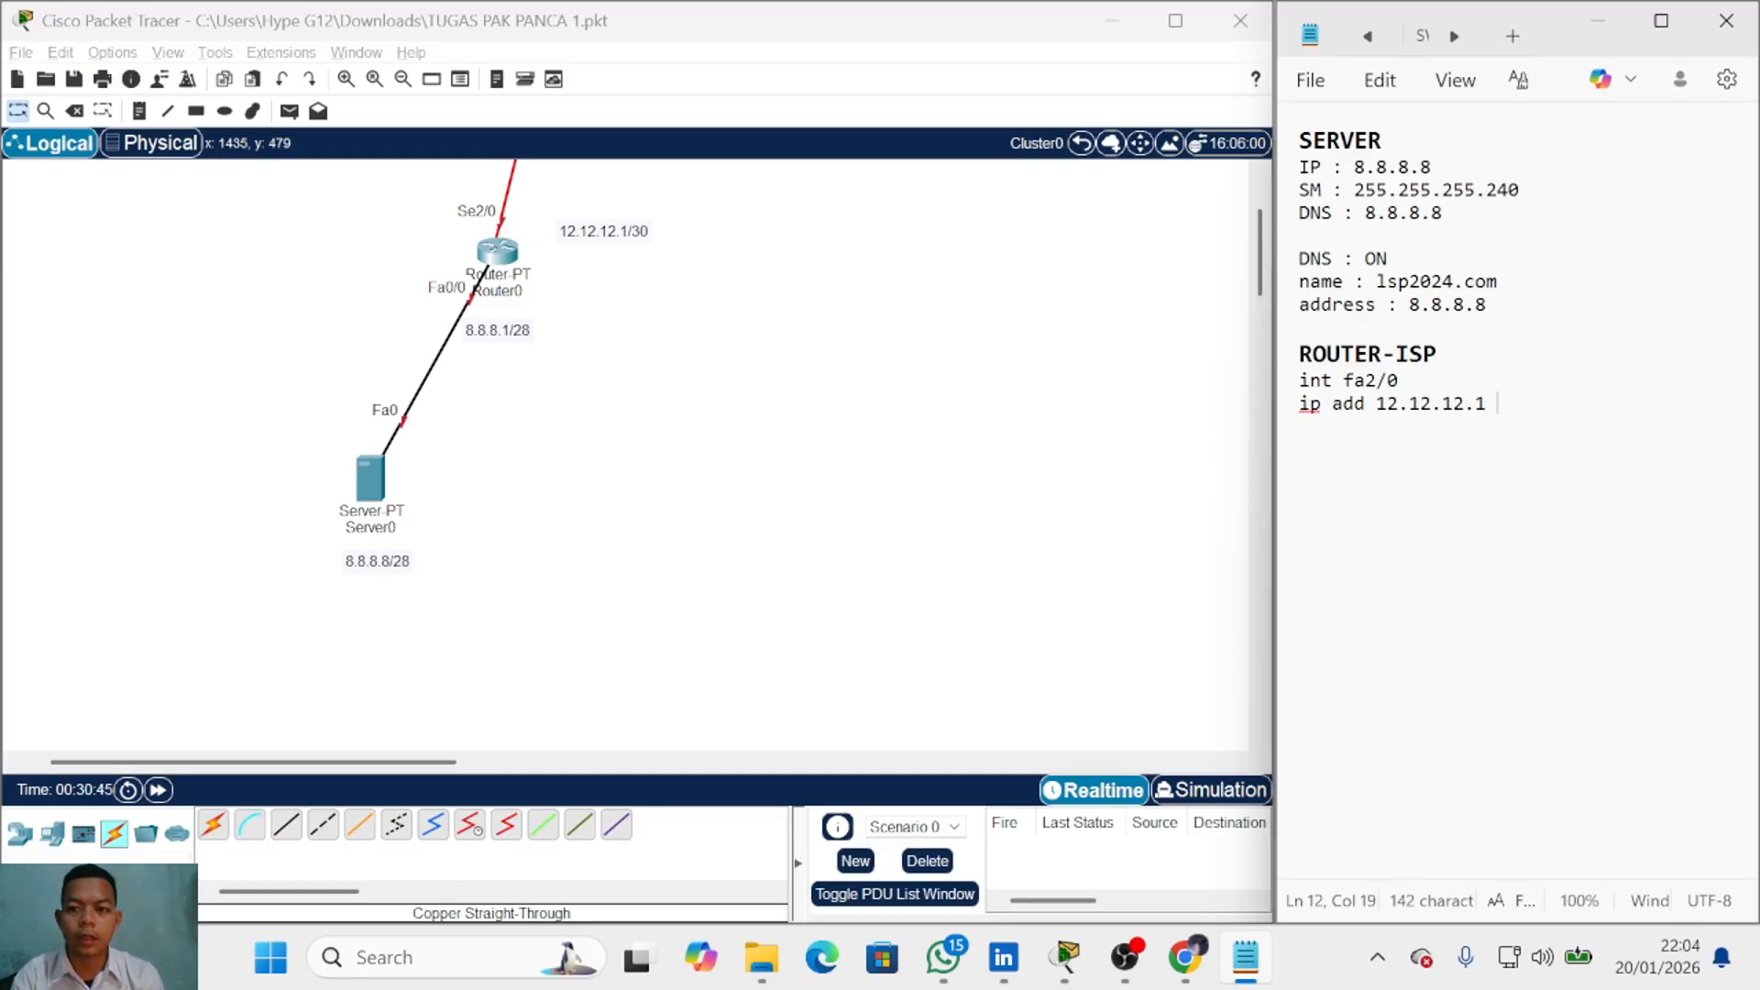
type("2")
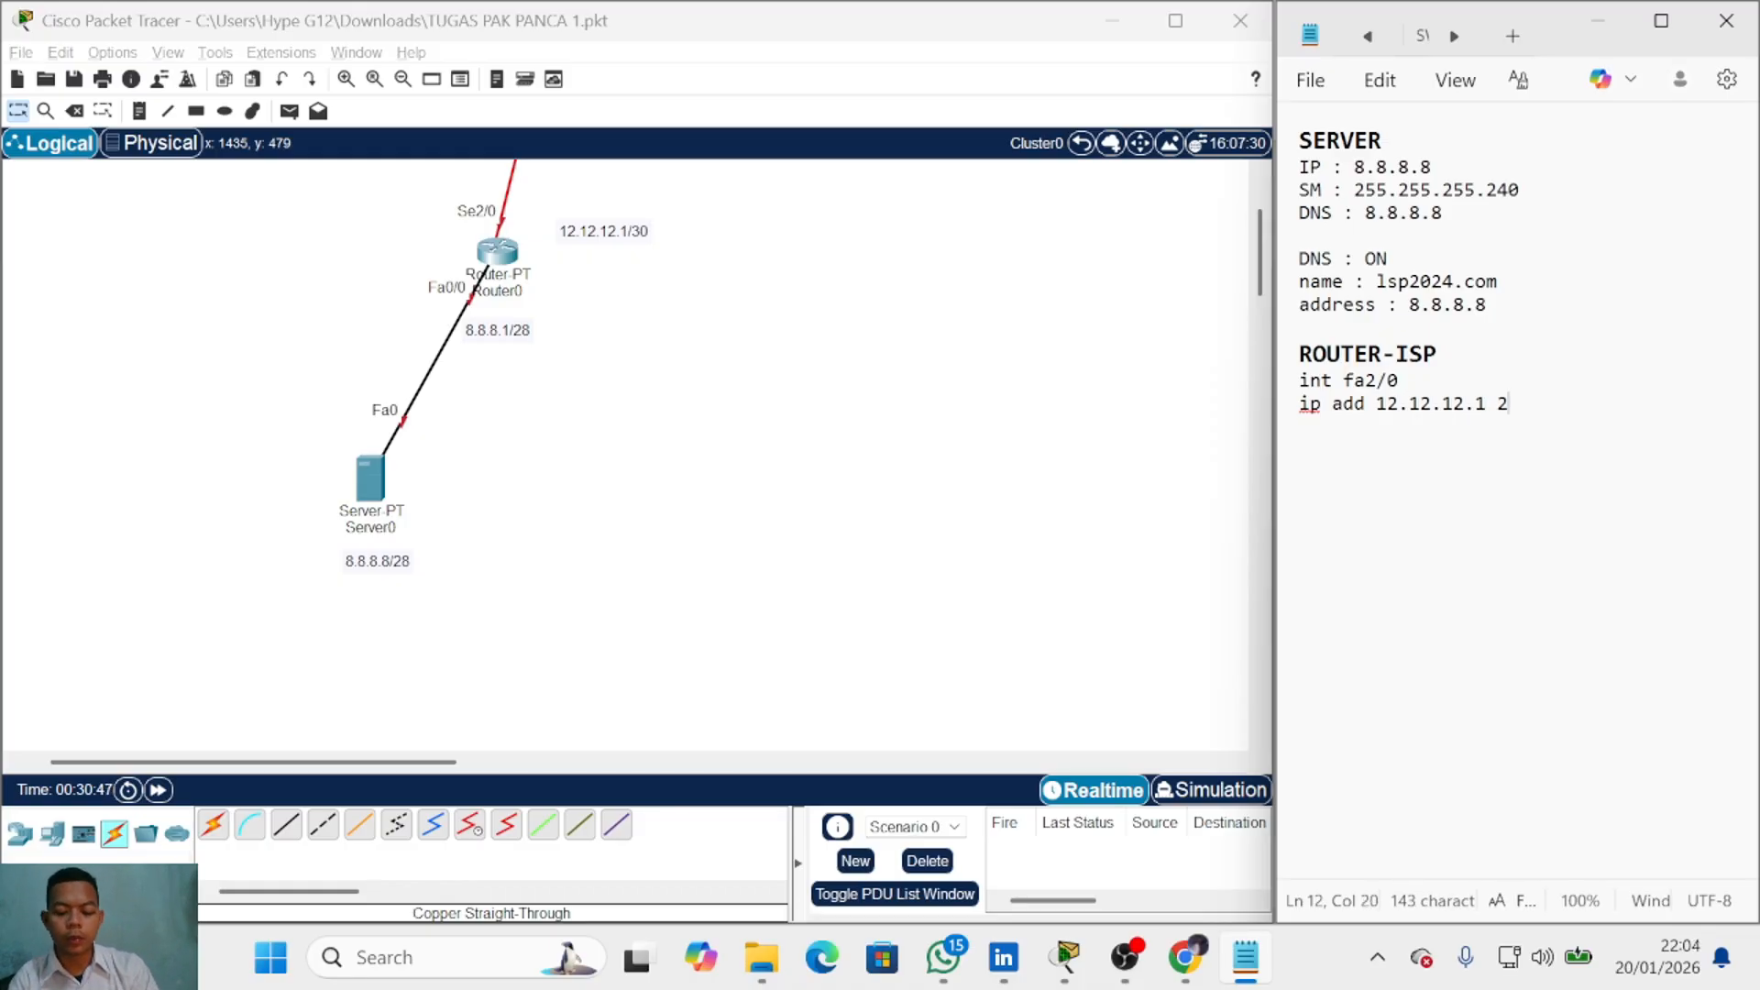
type("55.255.255.252")
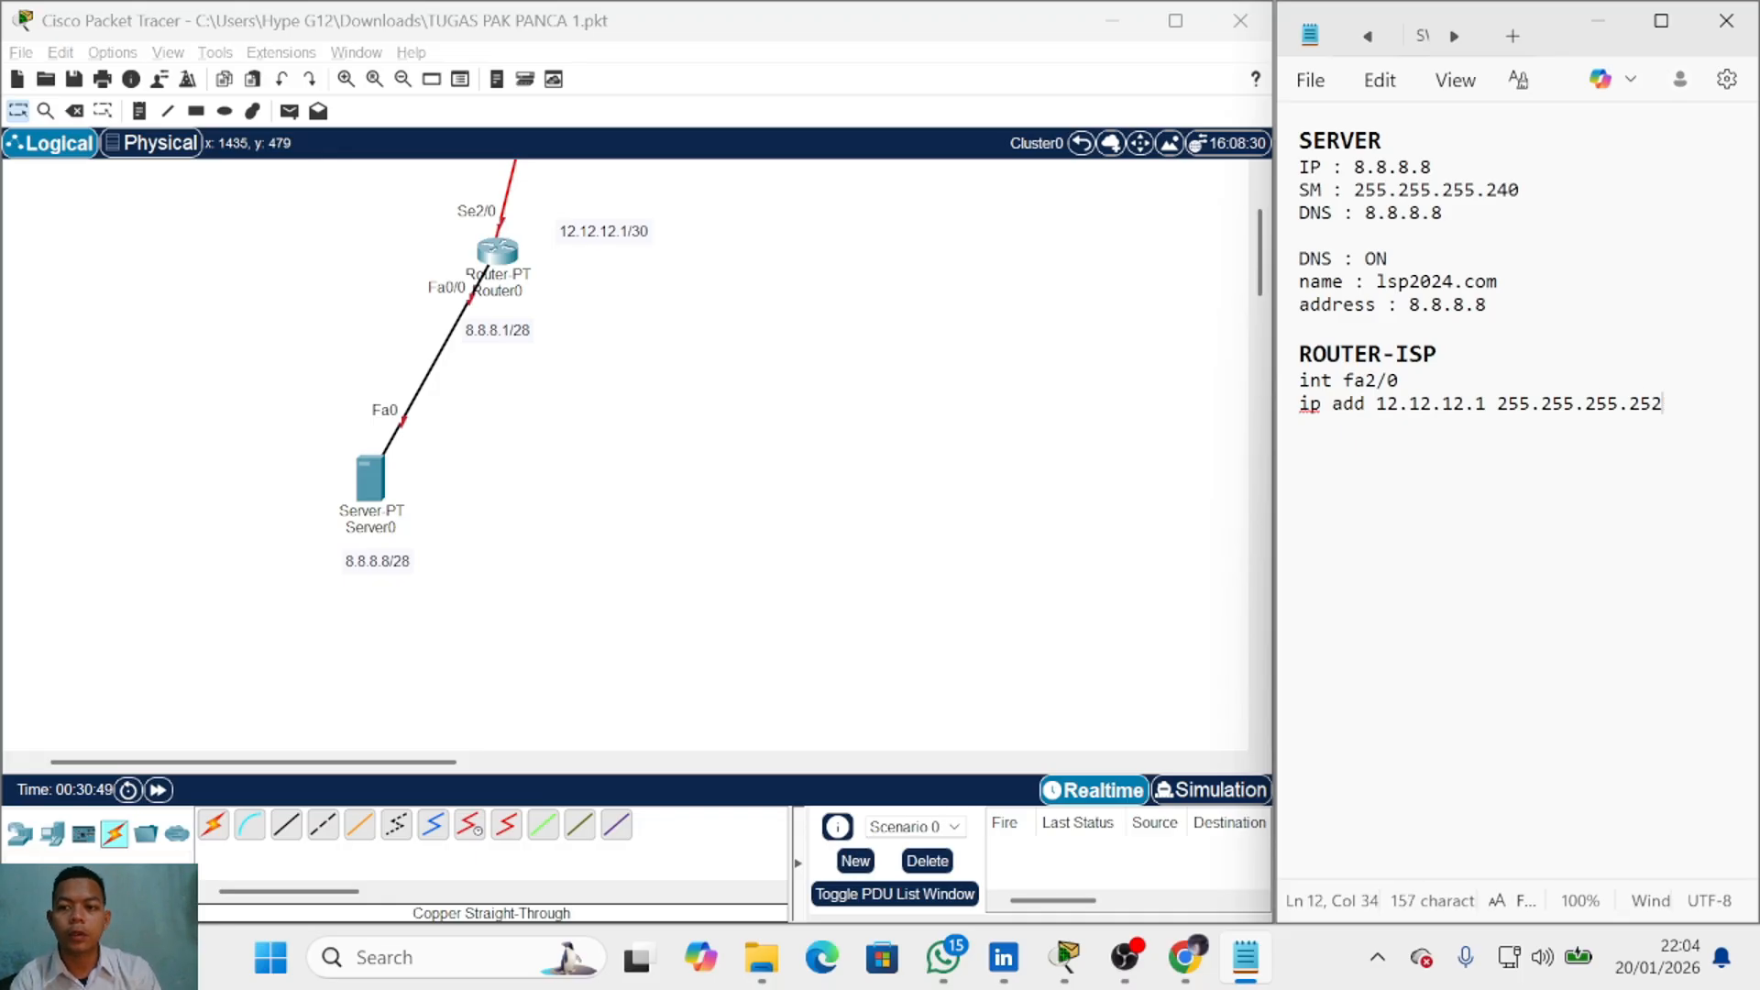
key("Return")
type("no sh")
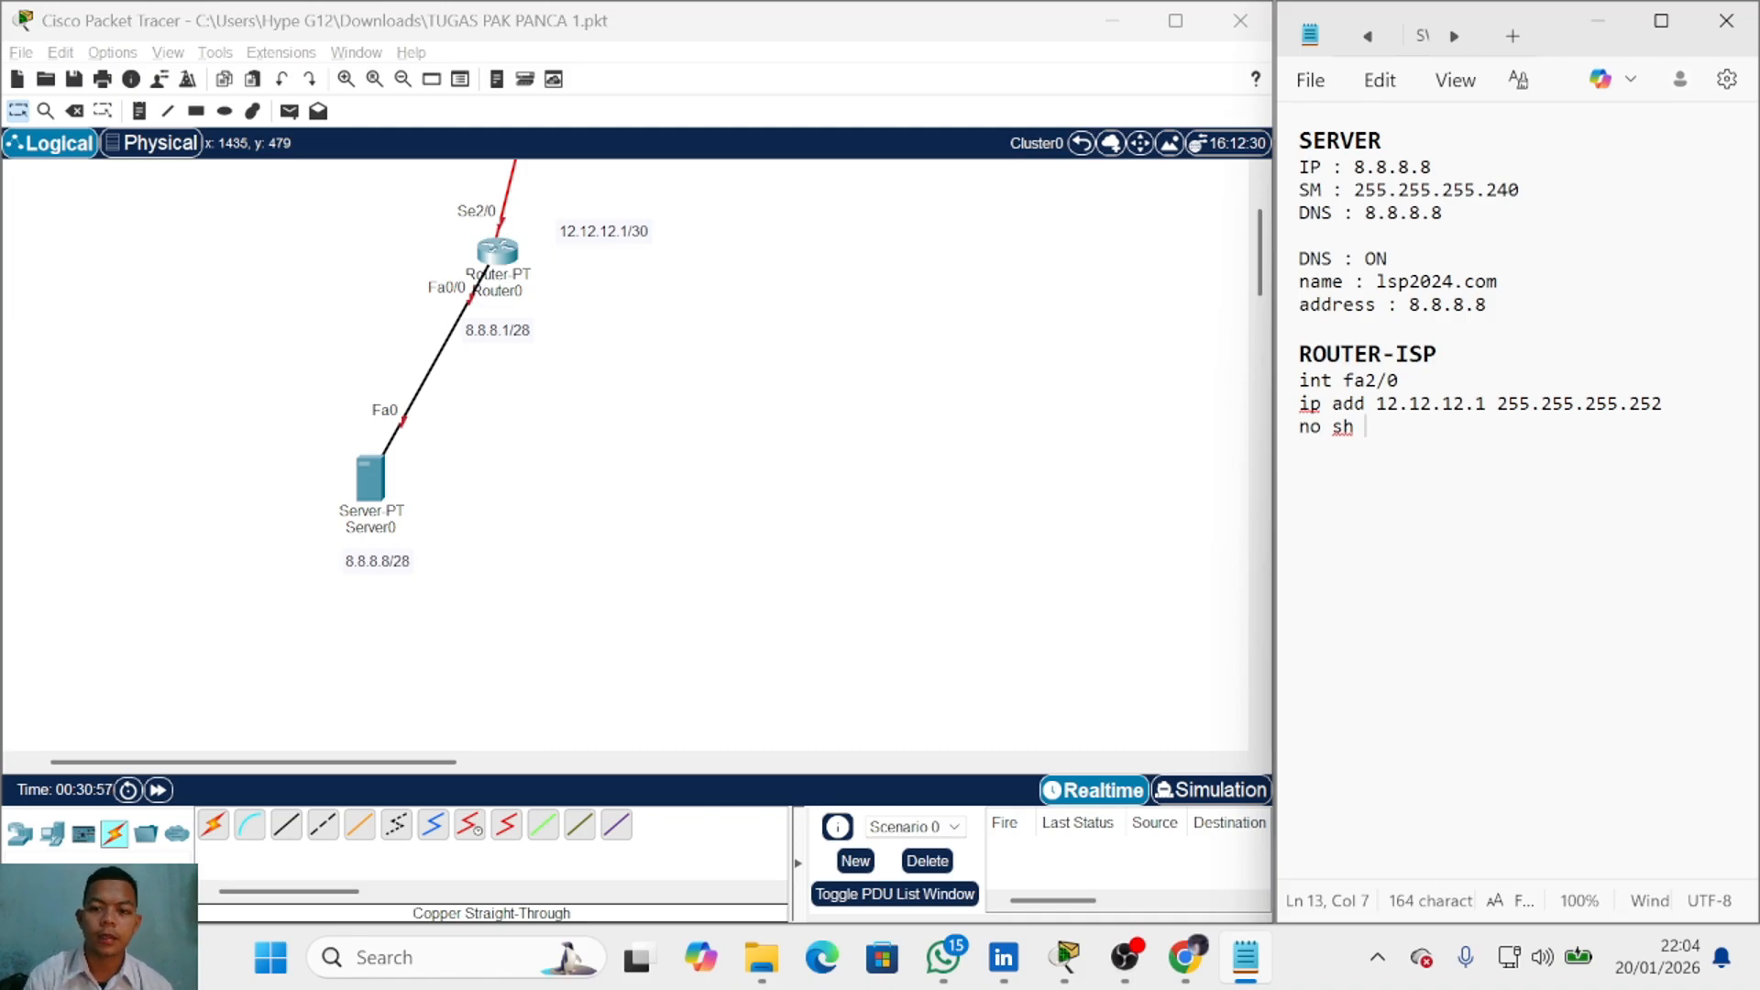
Step: Add 'ex', 'int fa0/0', 'ip add 8.8.8.1 255.255.255.240' and 'no sh' lines
type("ex")
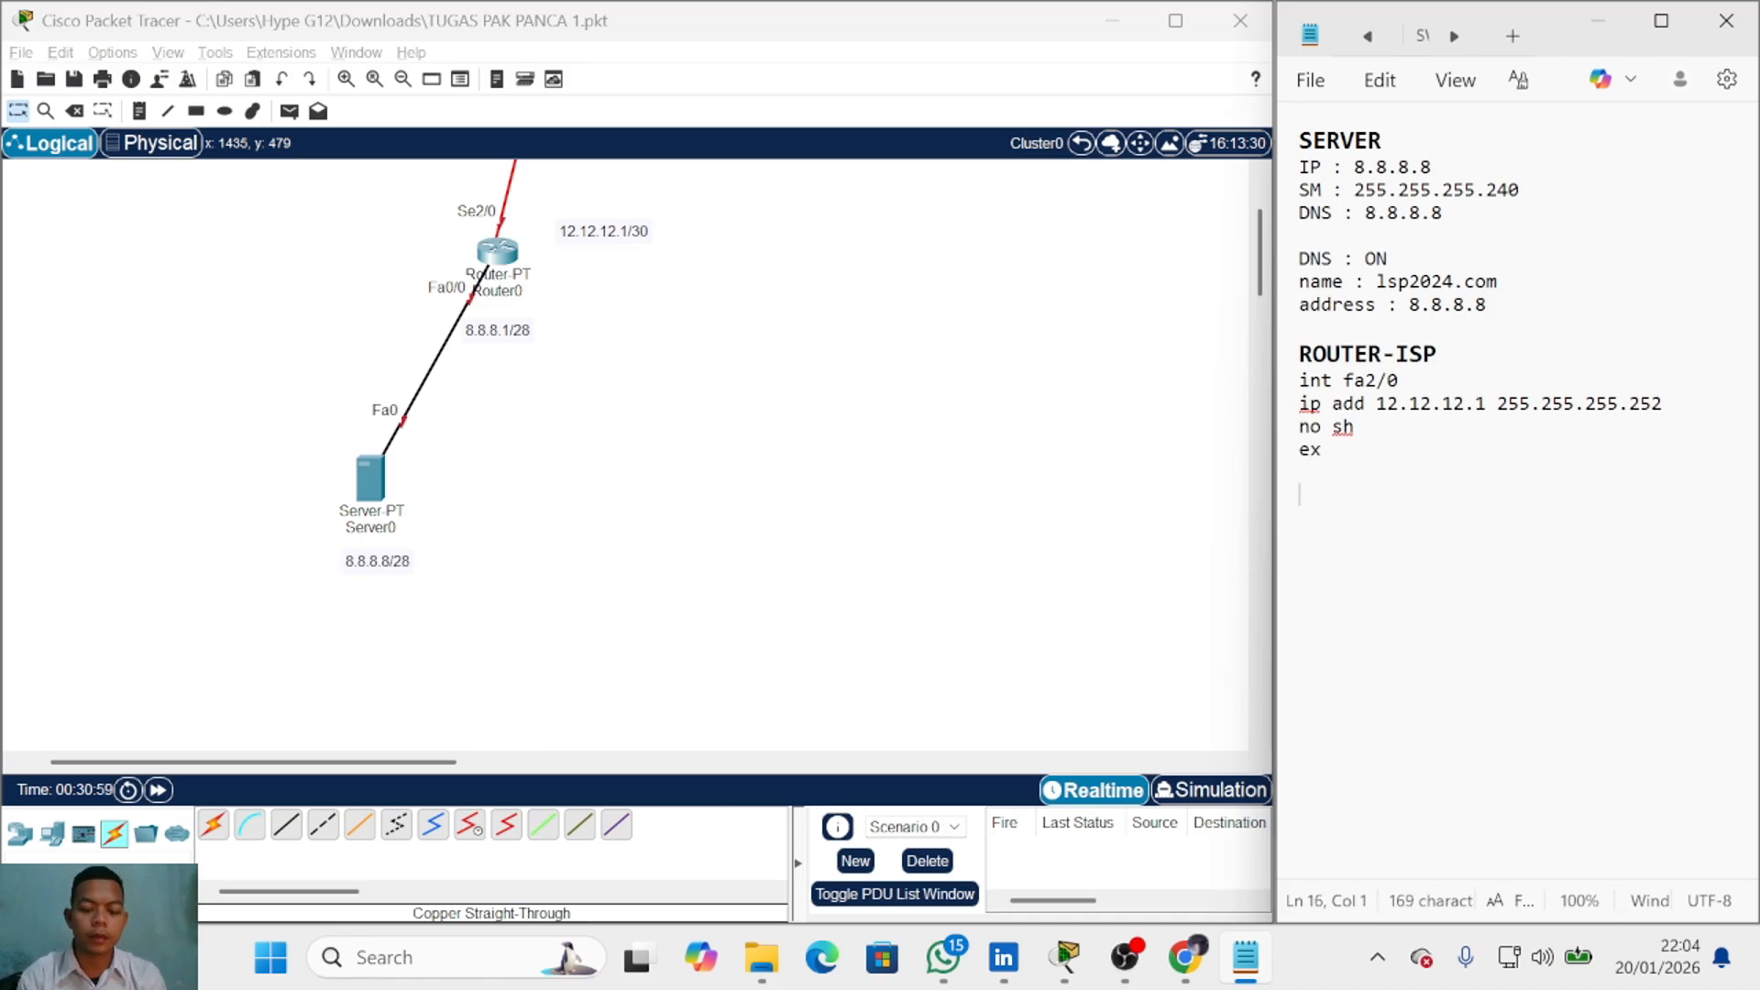
type("int fa00")
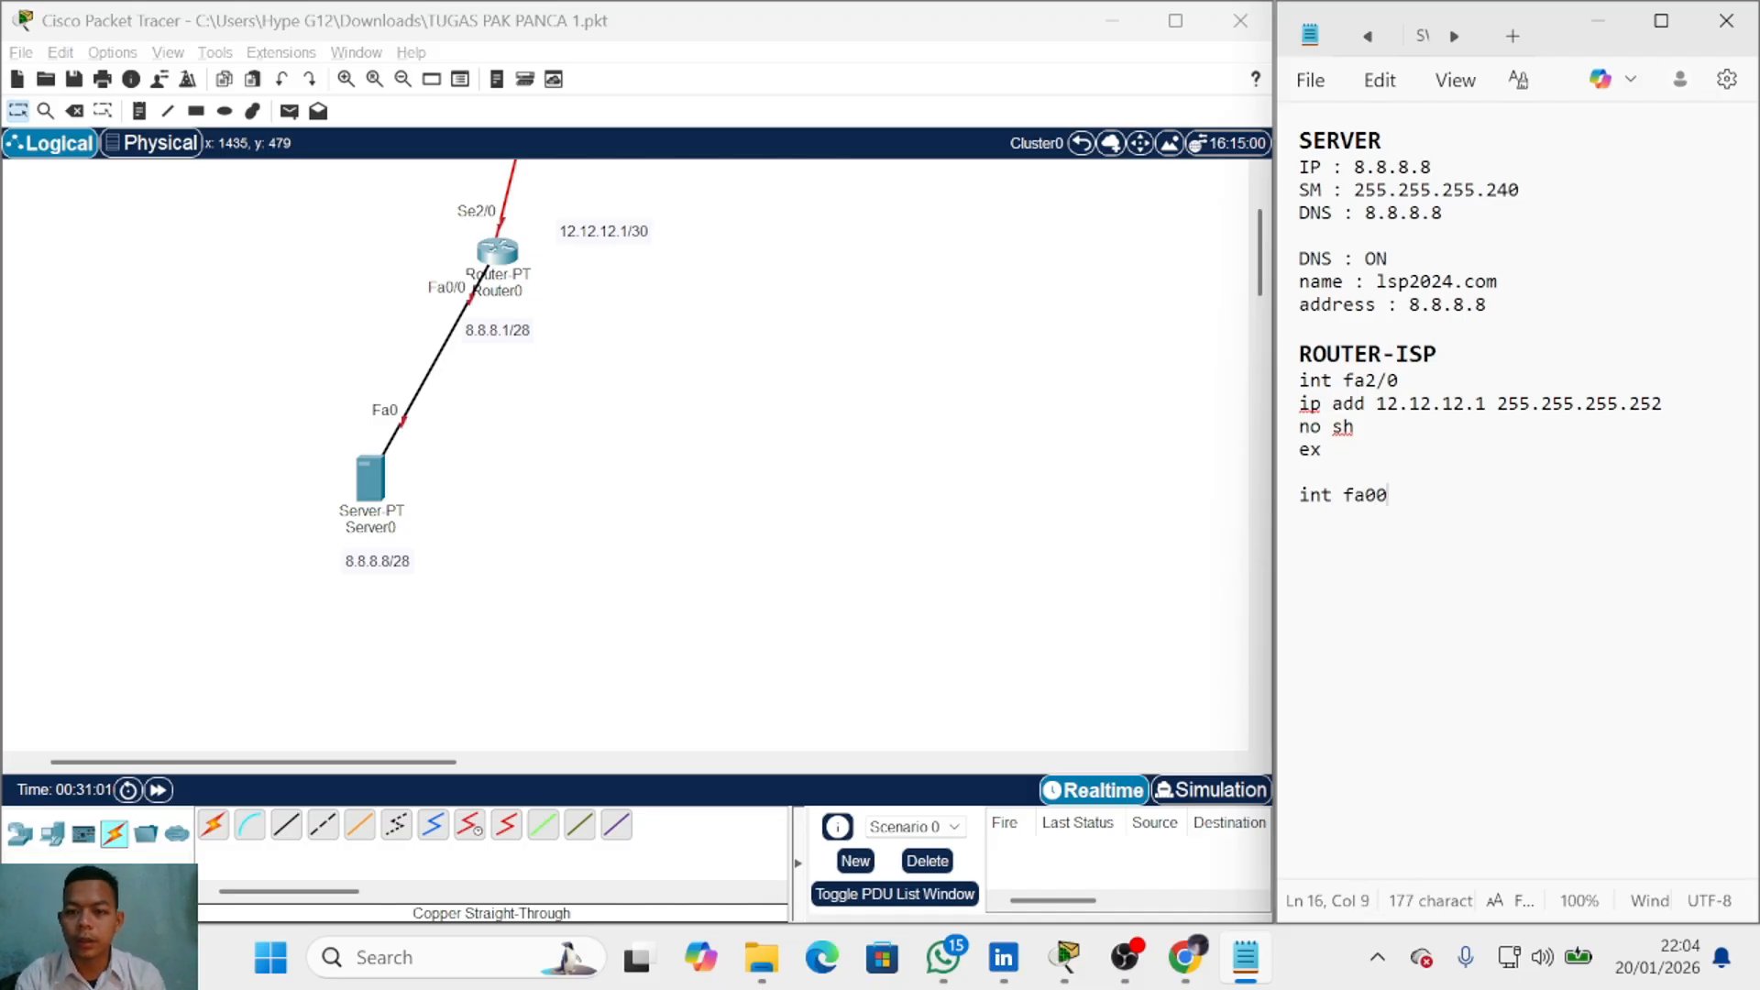
key("BackSpace")
type("/0")
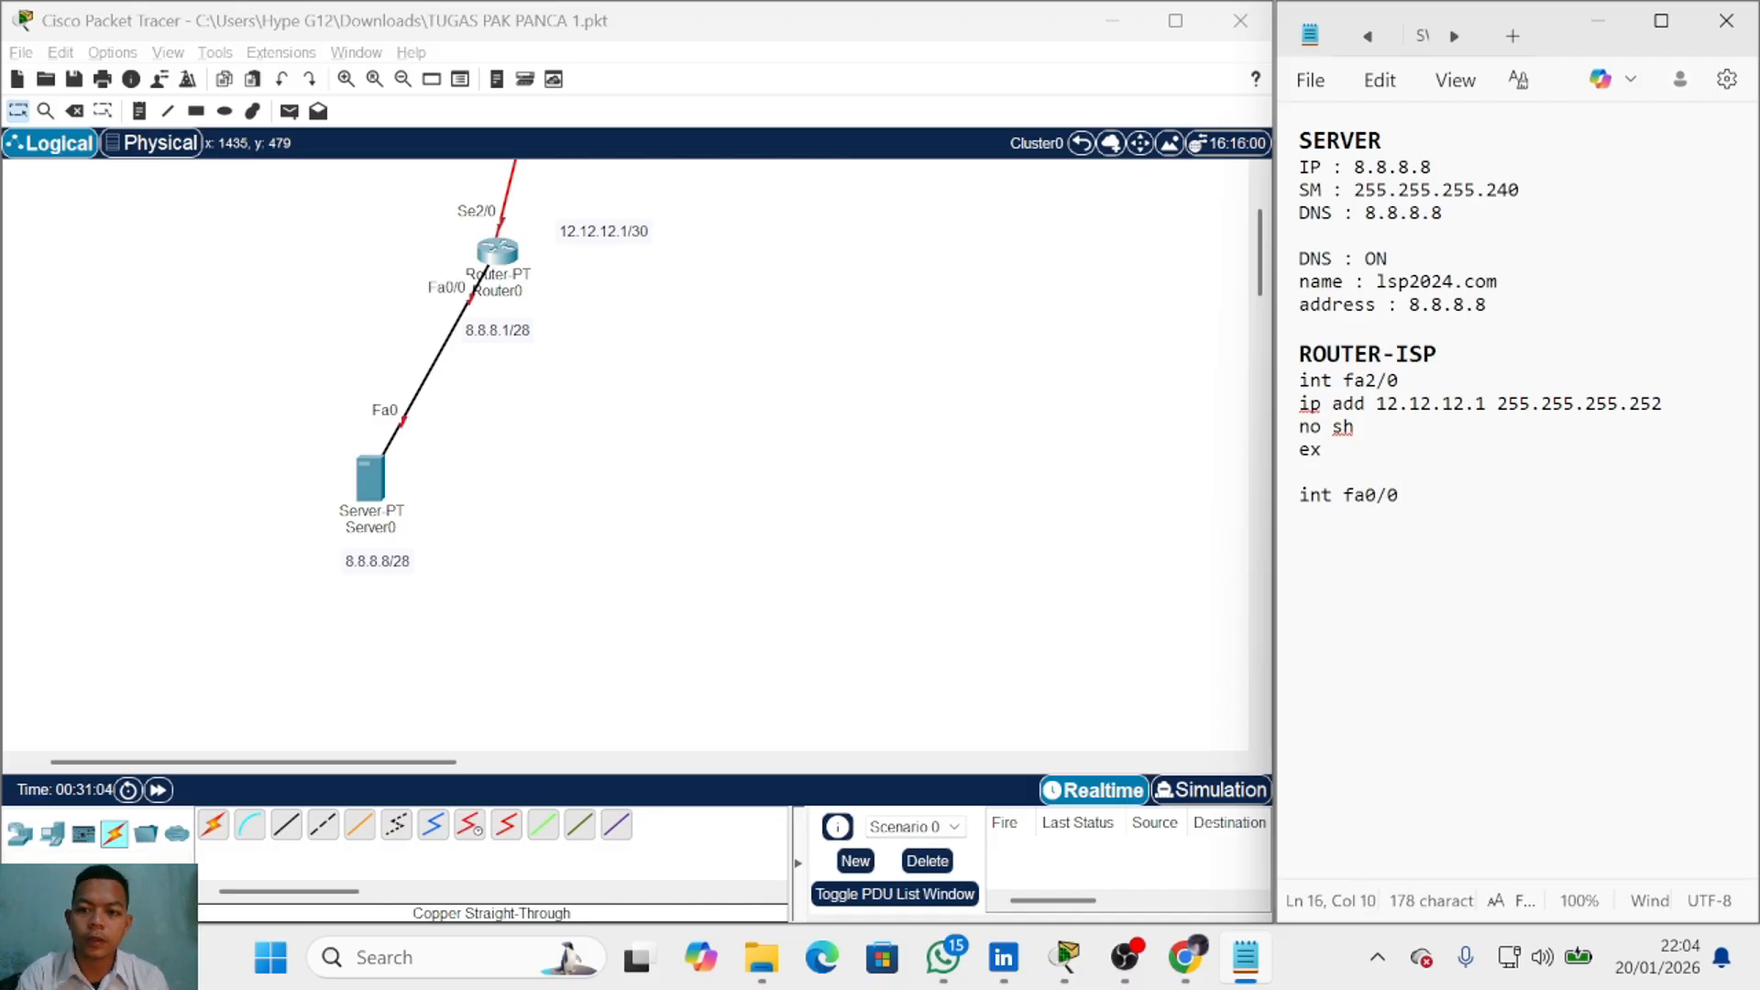
key("Return")
type("ip add ")
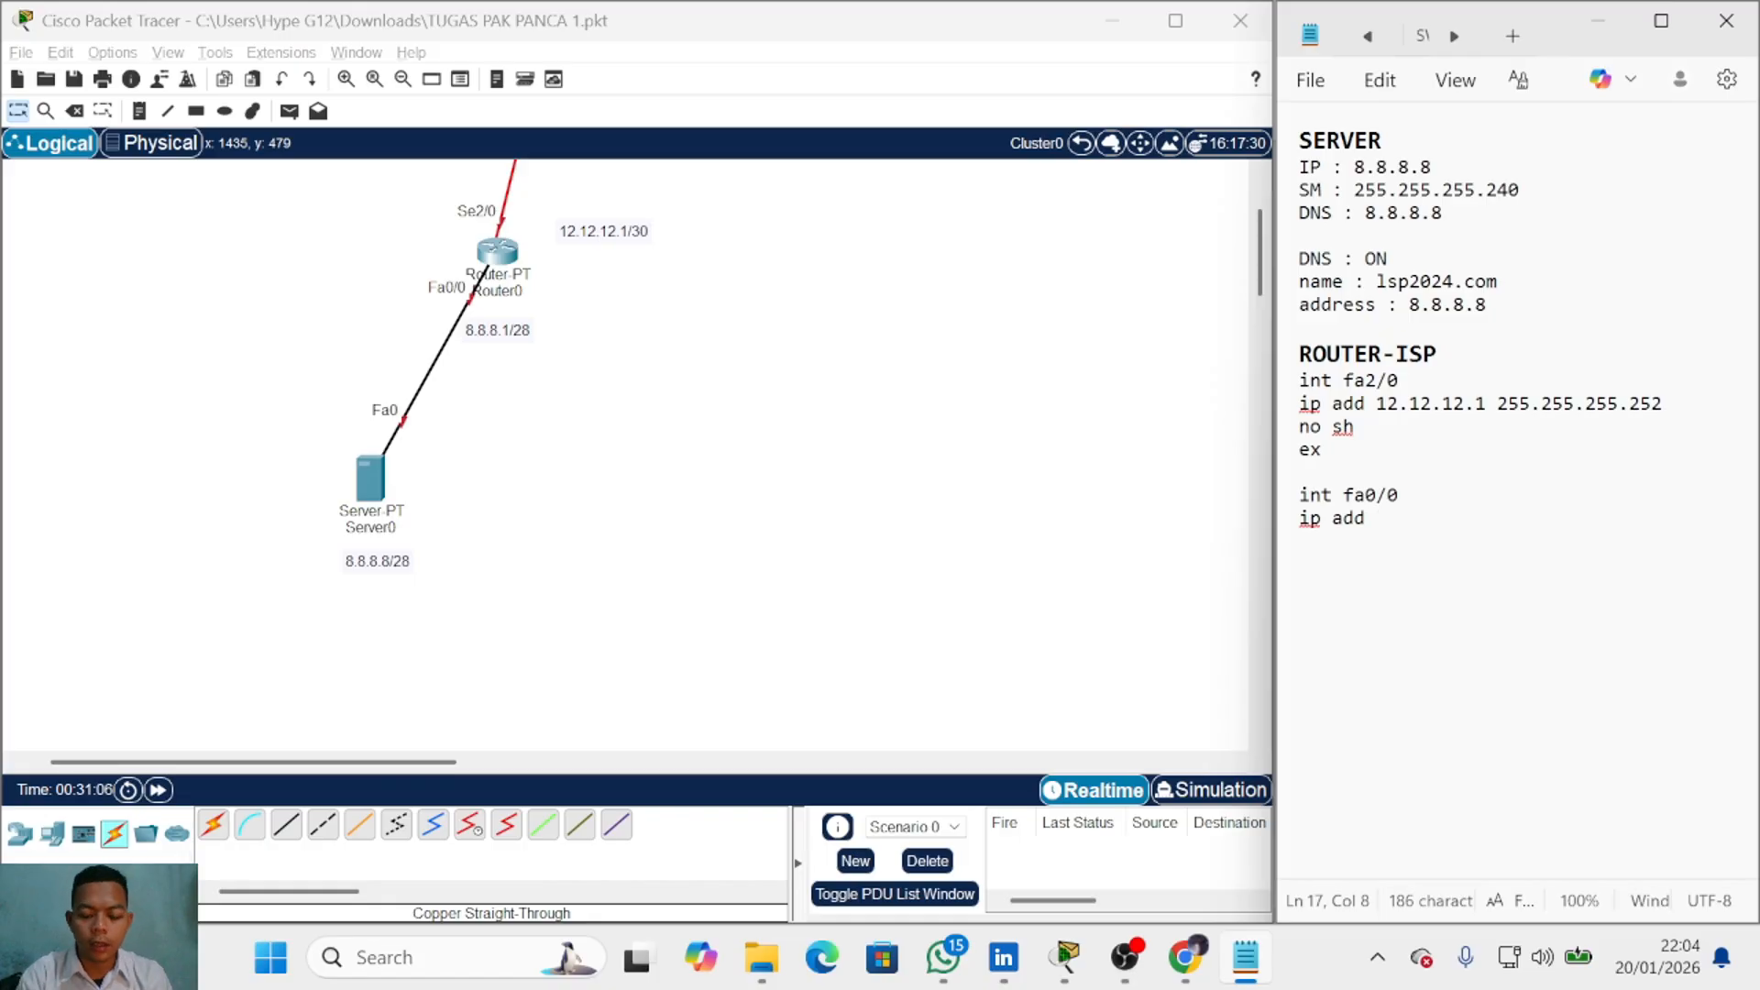
type("8.8.8.8")
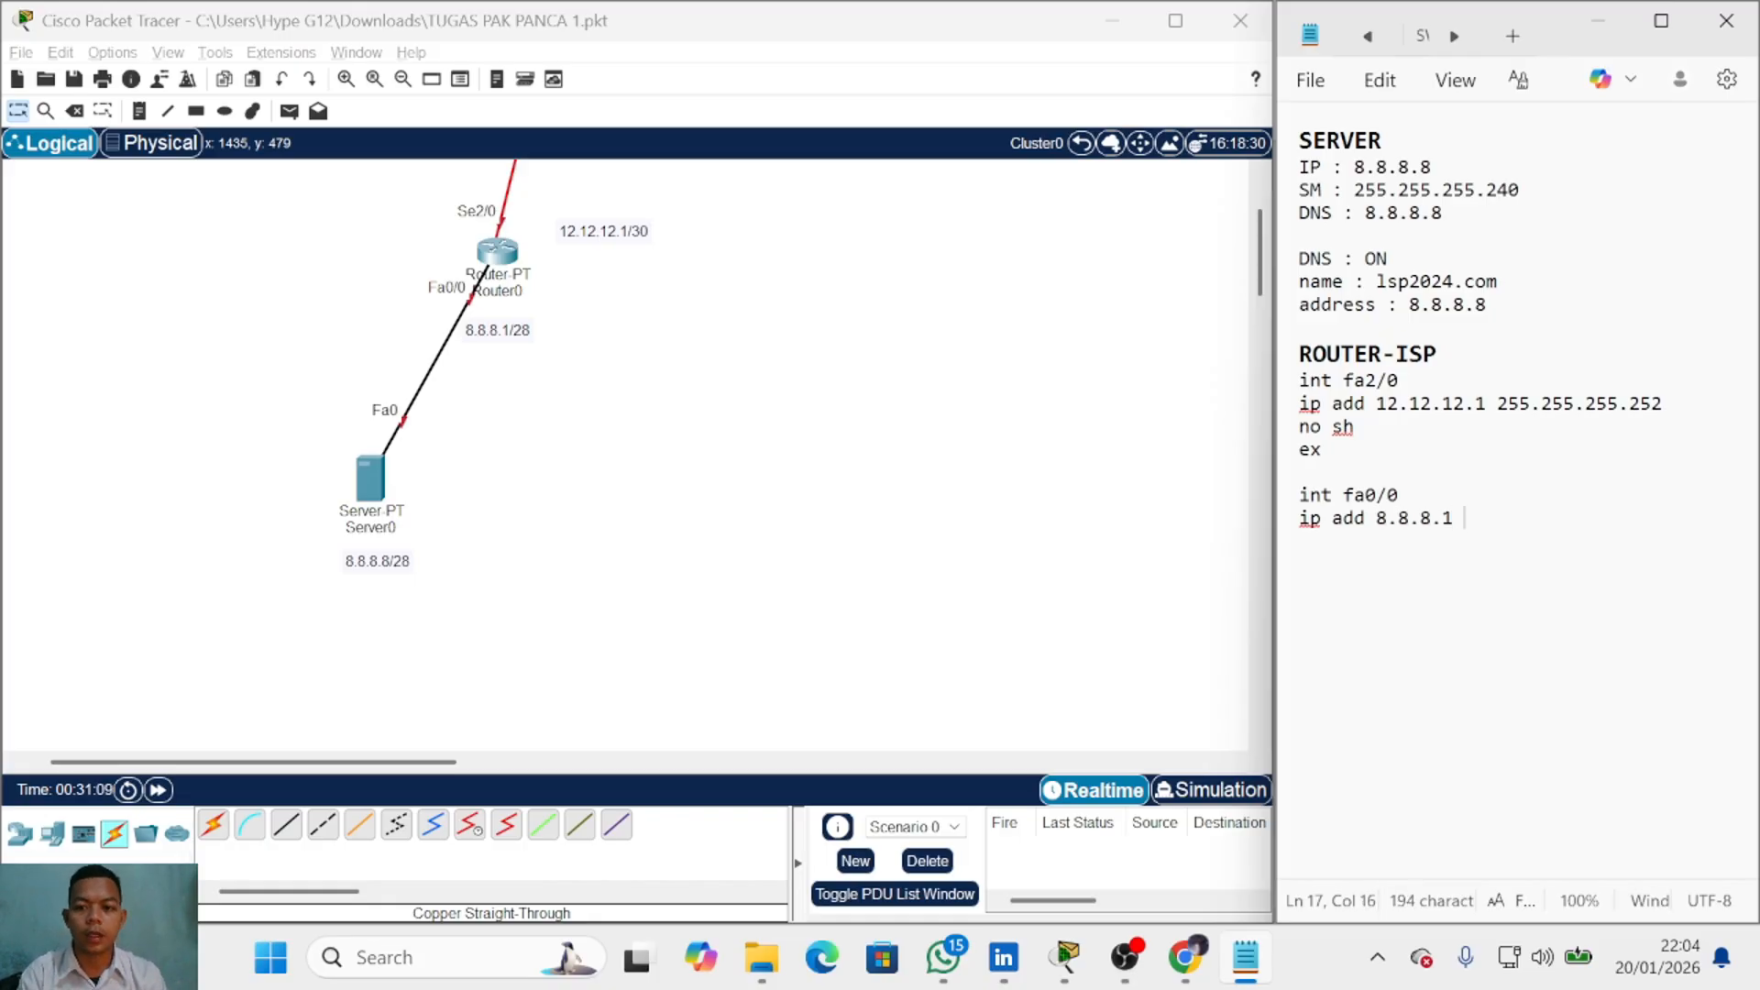
type(" 255.255")
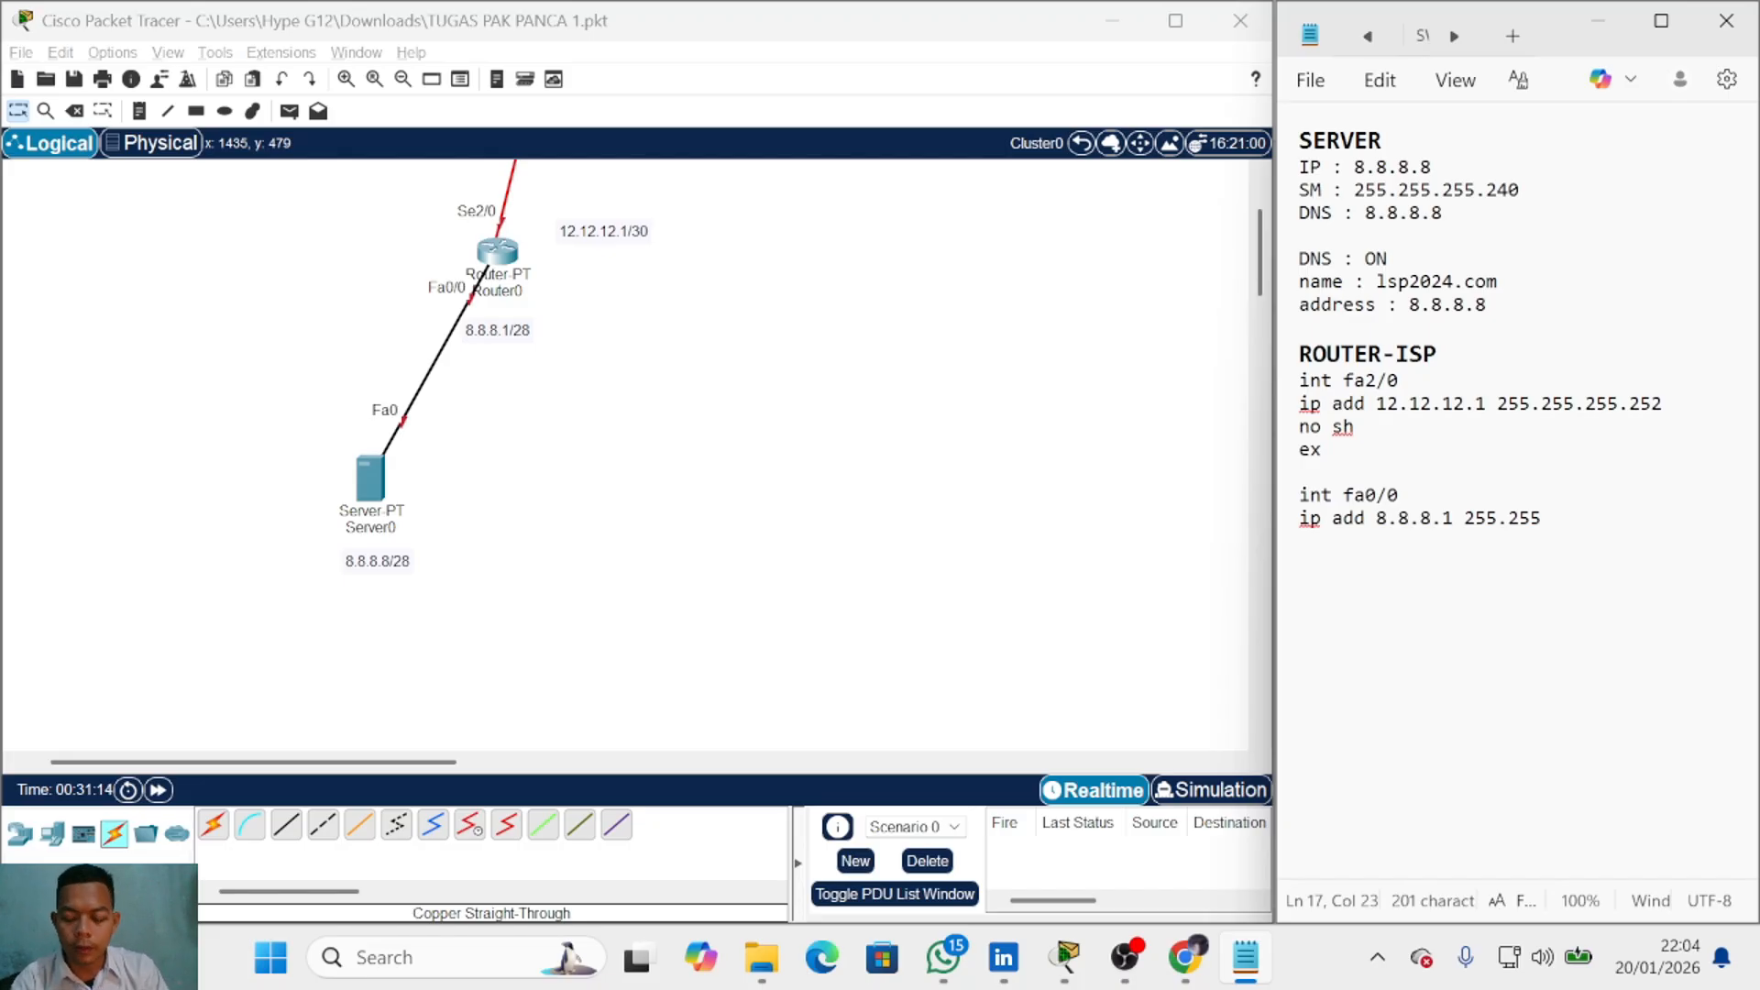
type(".255.240")
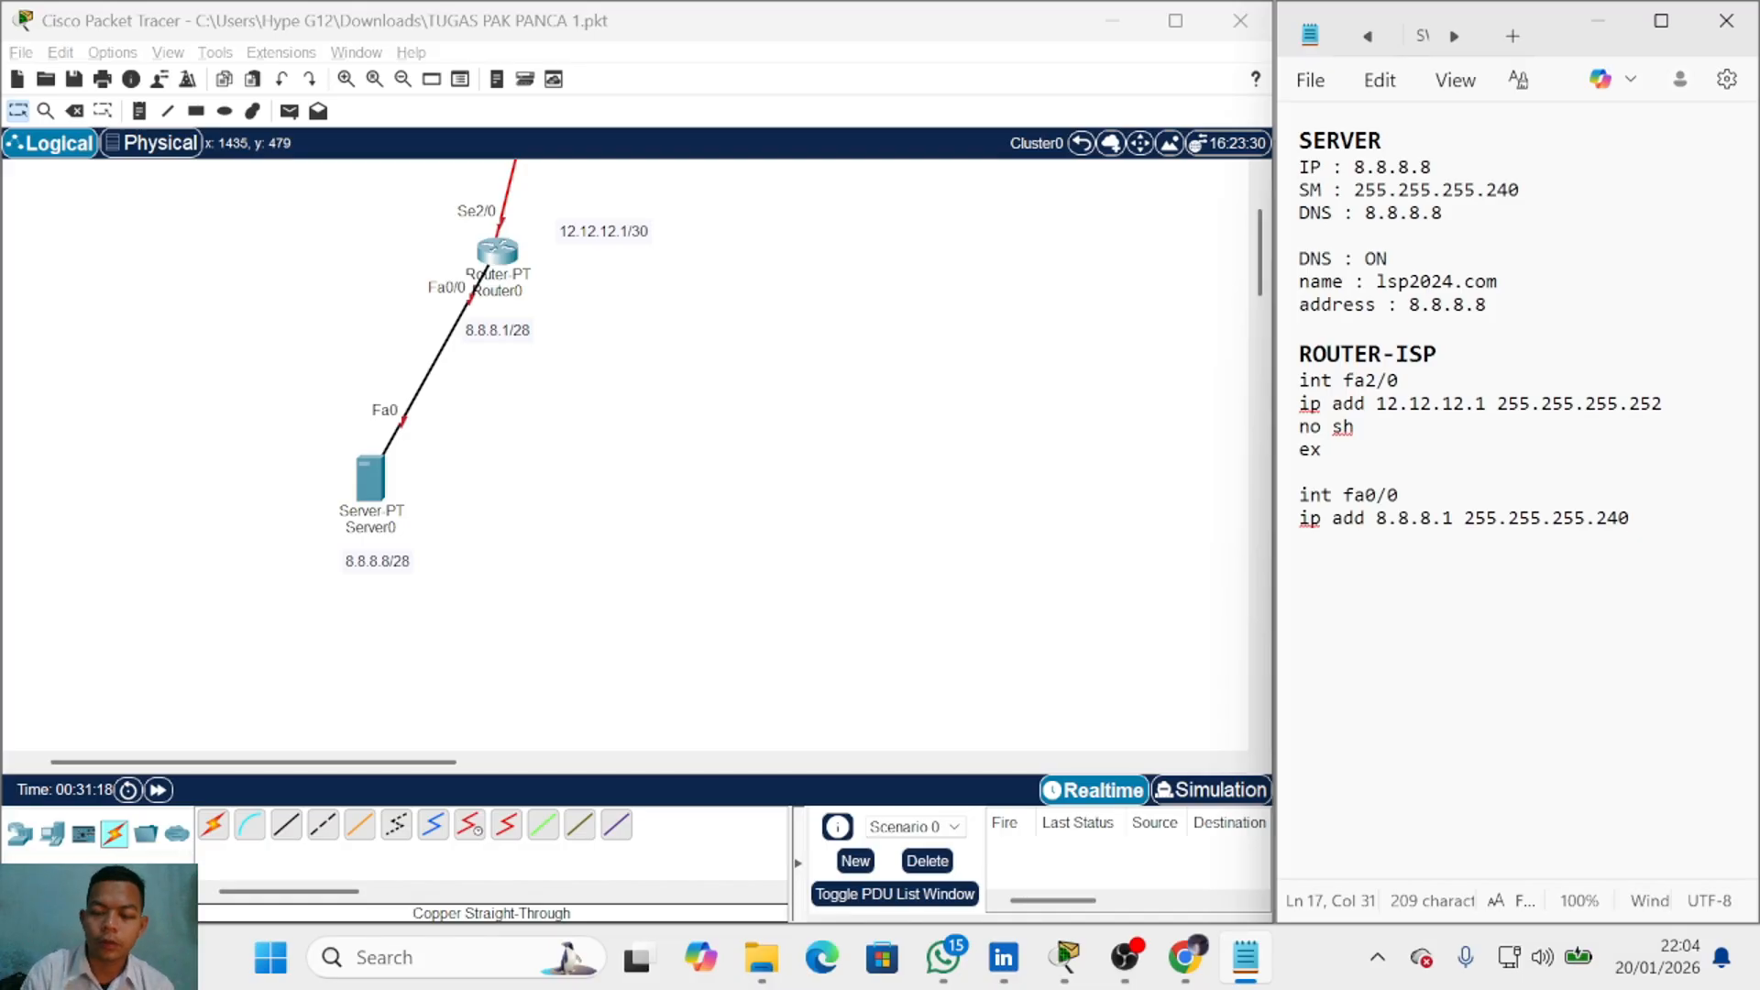
key("Return")
type("no sh")
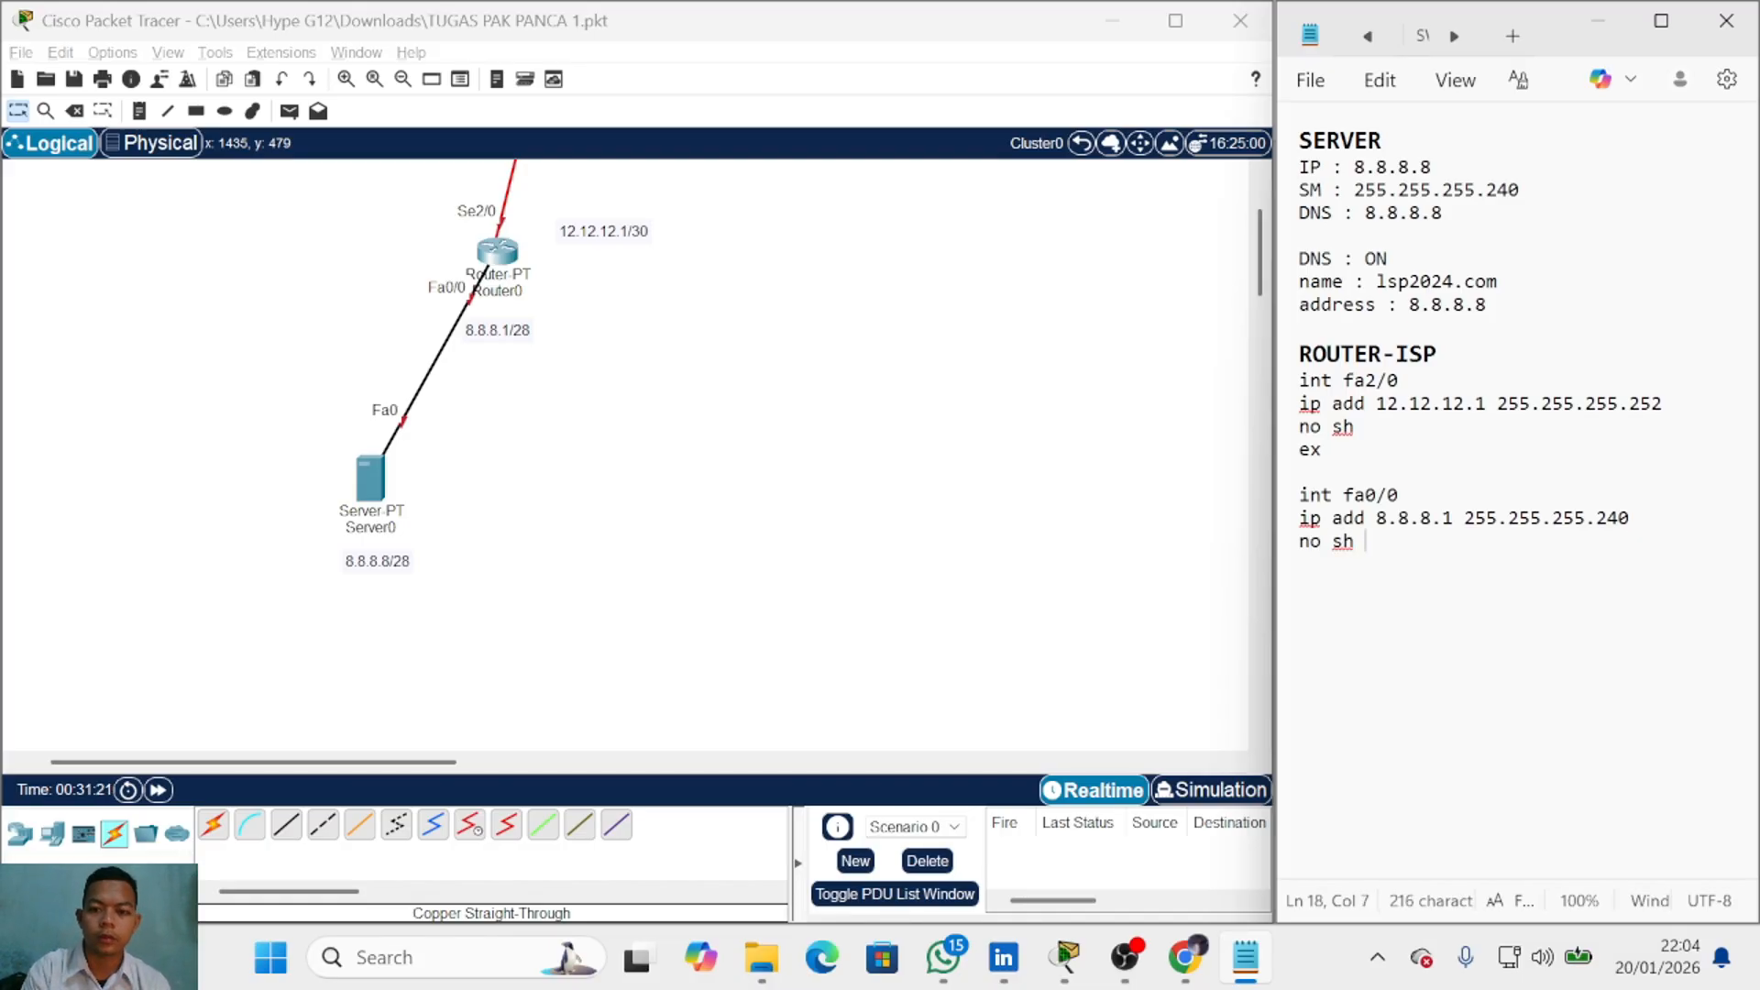
key("Return")
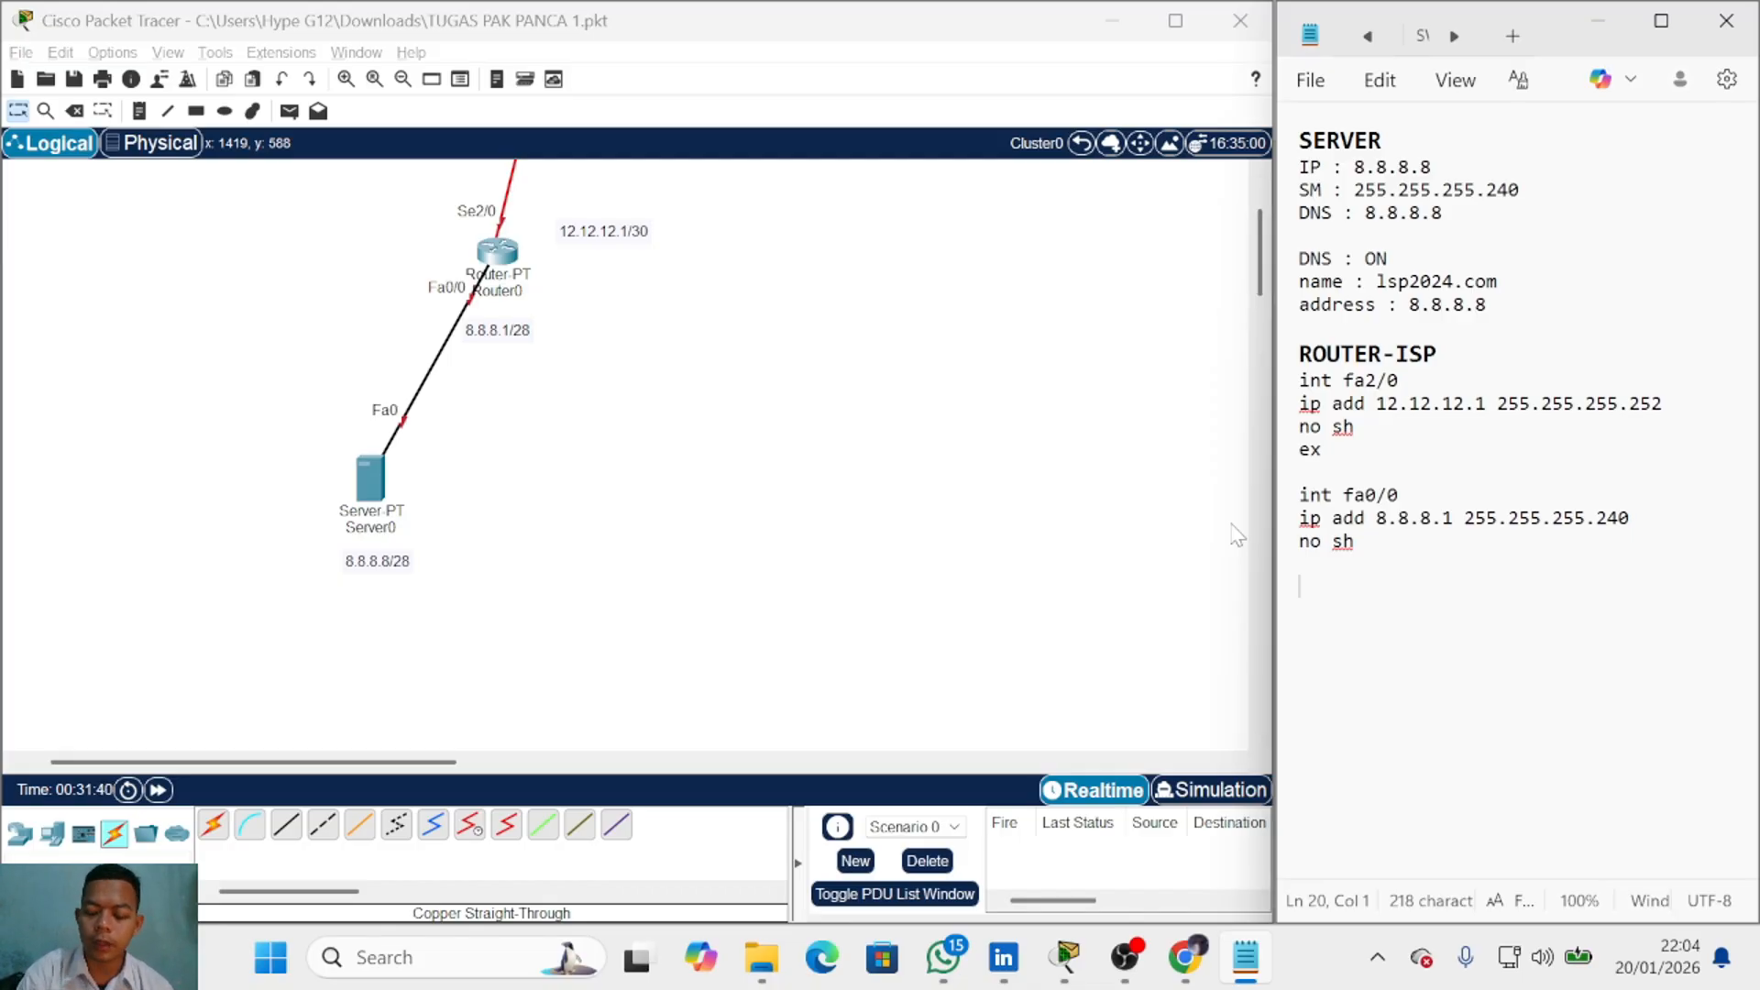
Step: Start the default route with 0.0.0.0 0.0.0.0 and check R1's serial address 12.12.12.2 in the topology
type(".0.0")
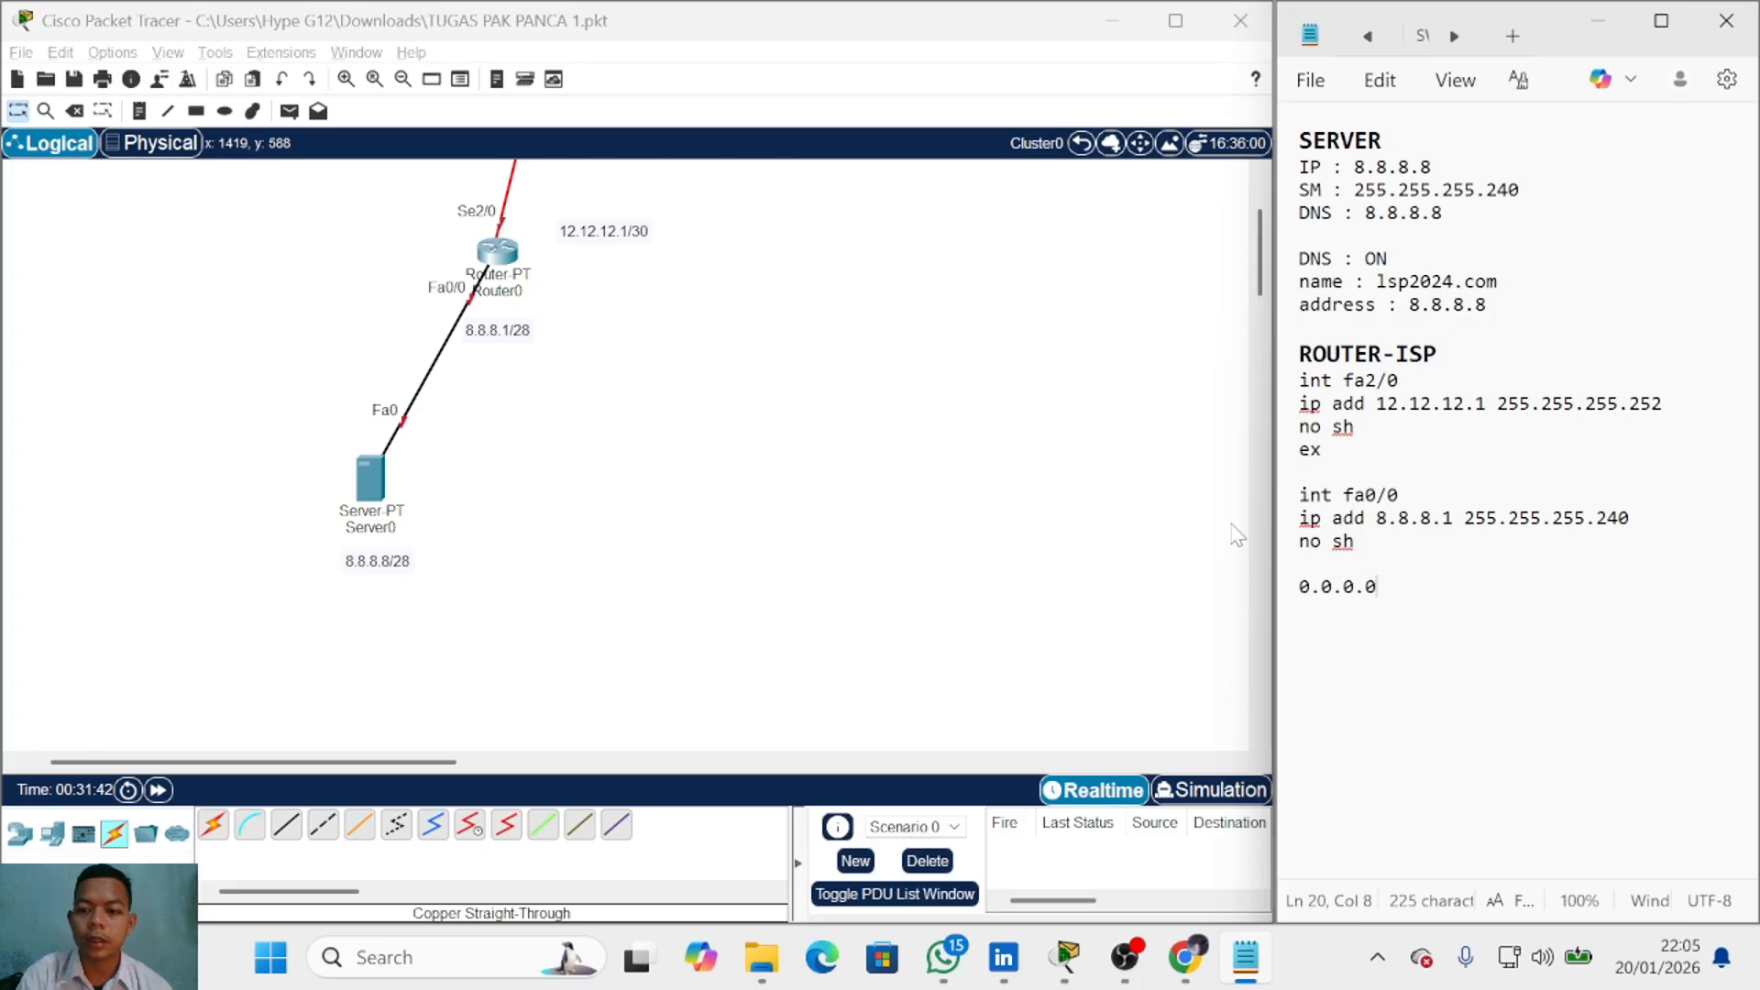
type(".0 ")
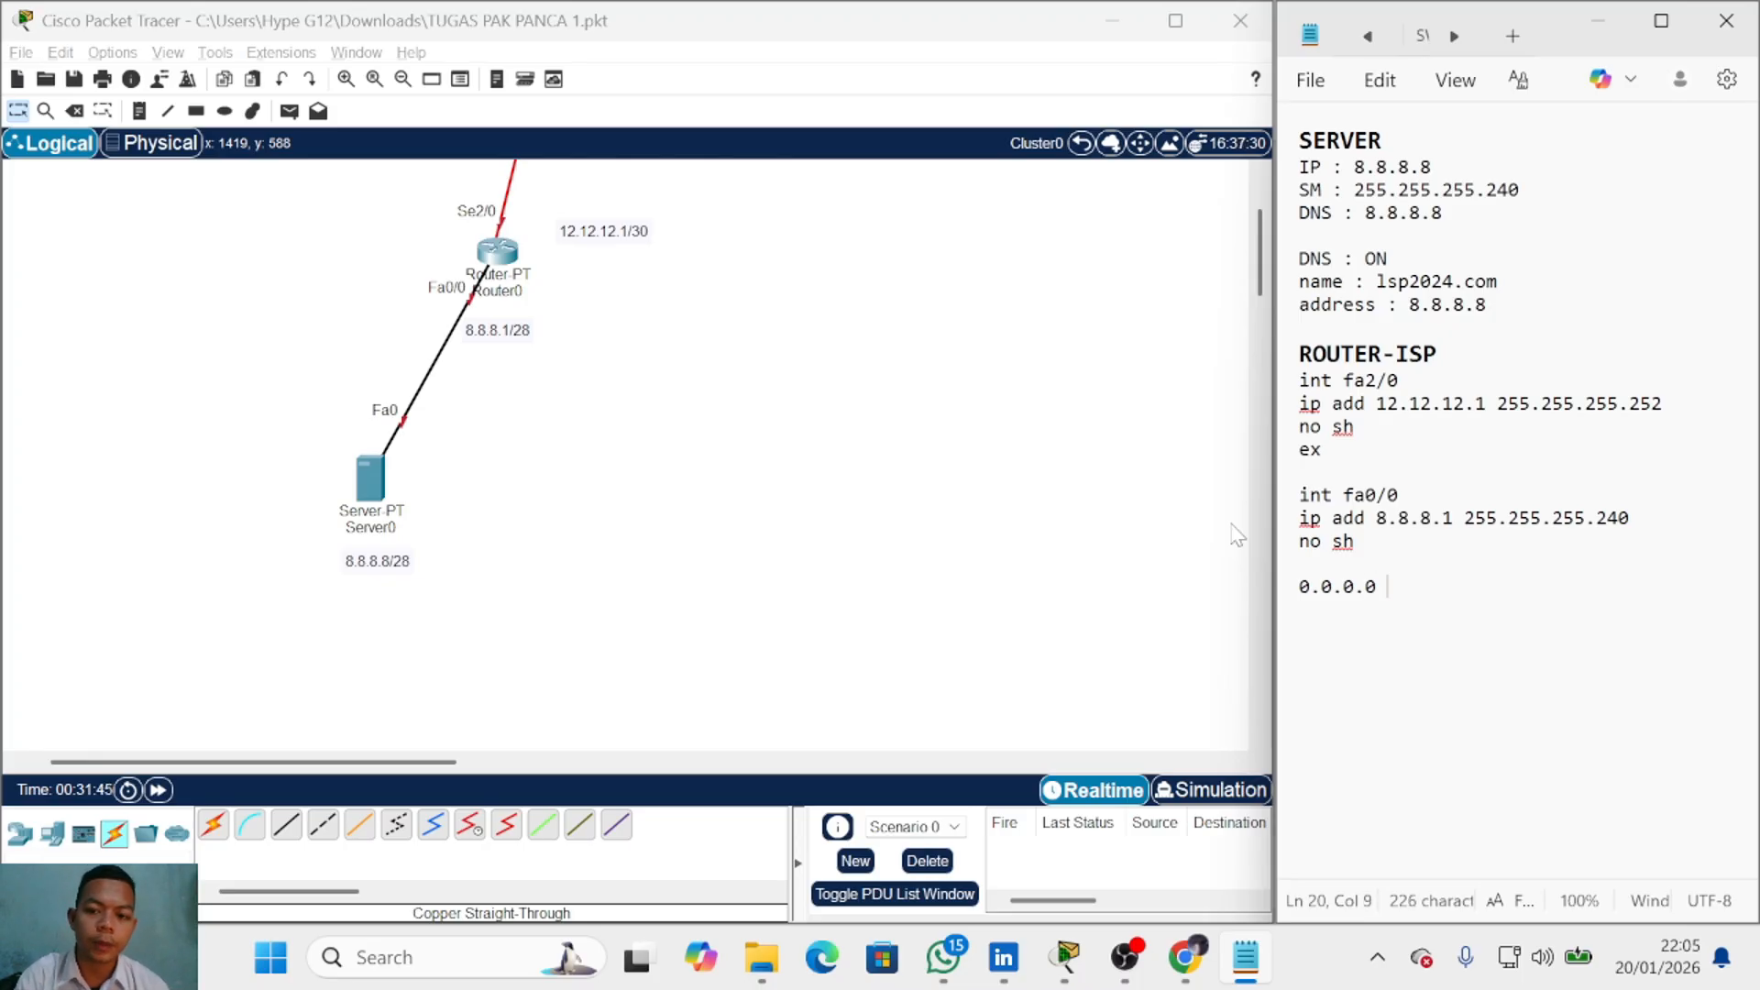
type("0.0.0.0")
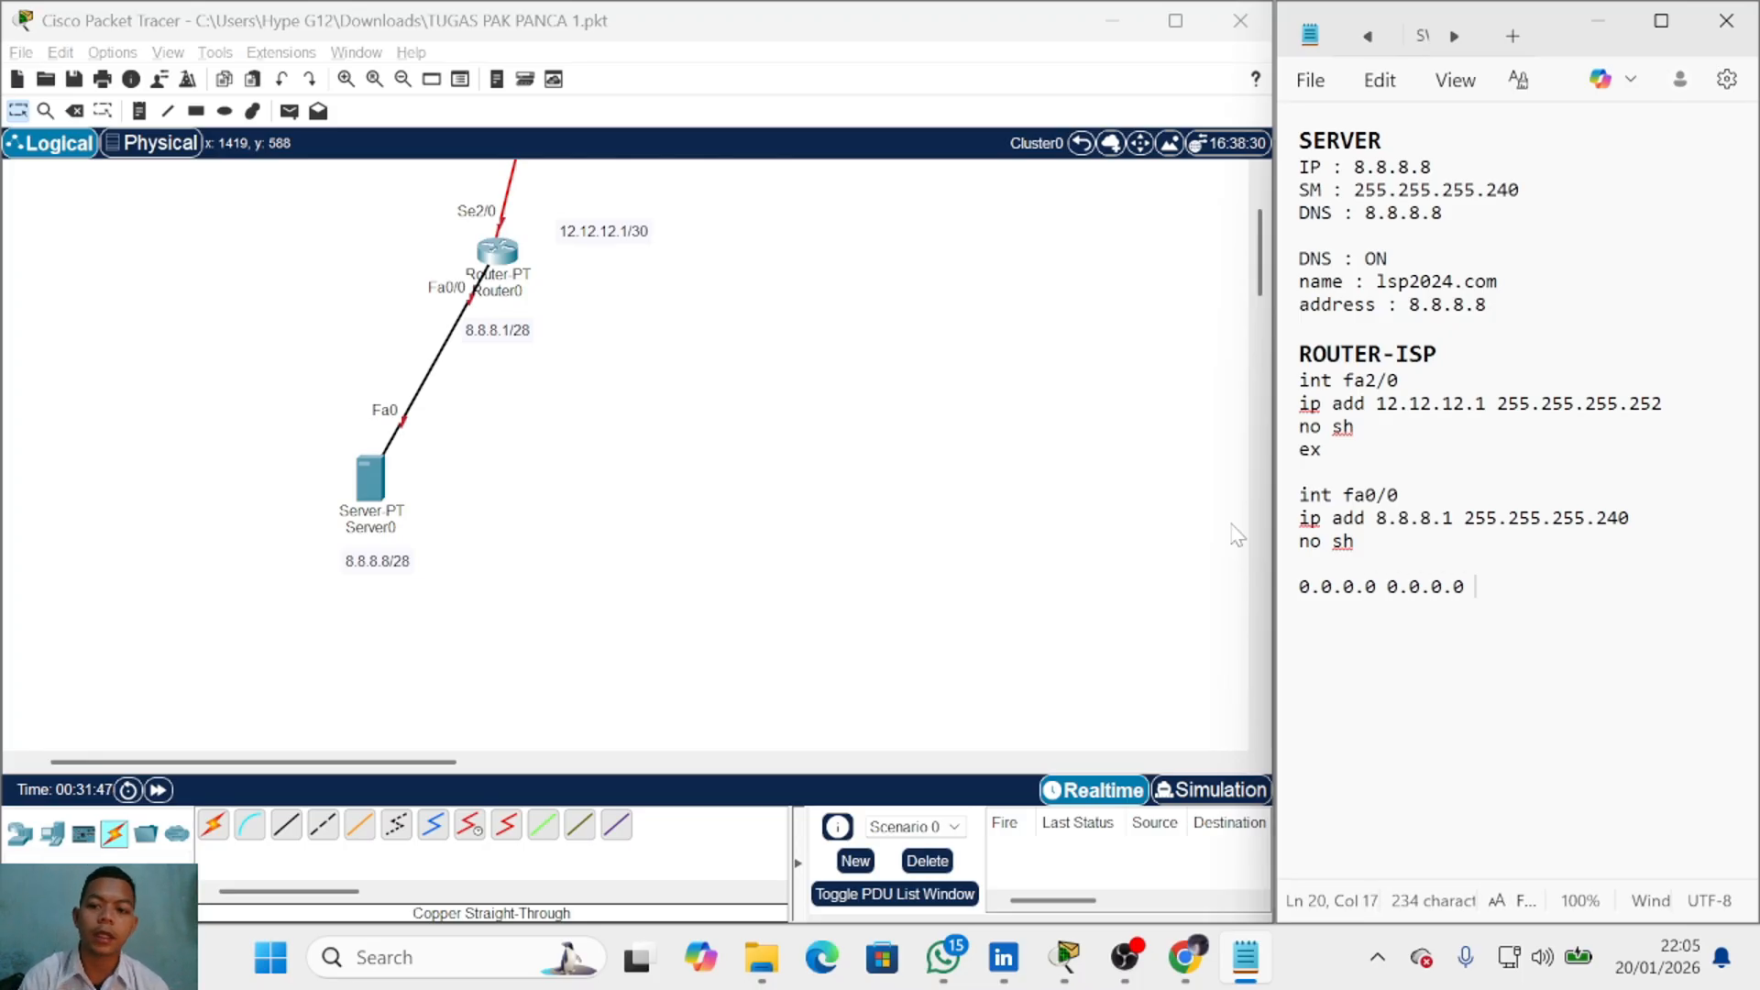
left_click(1082, 144)
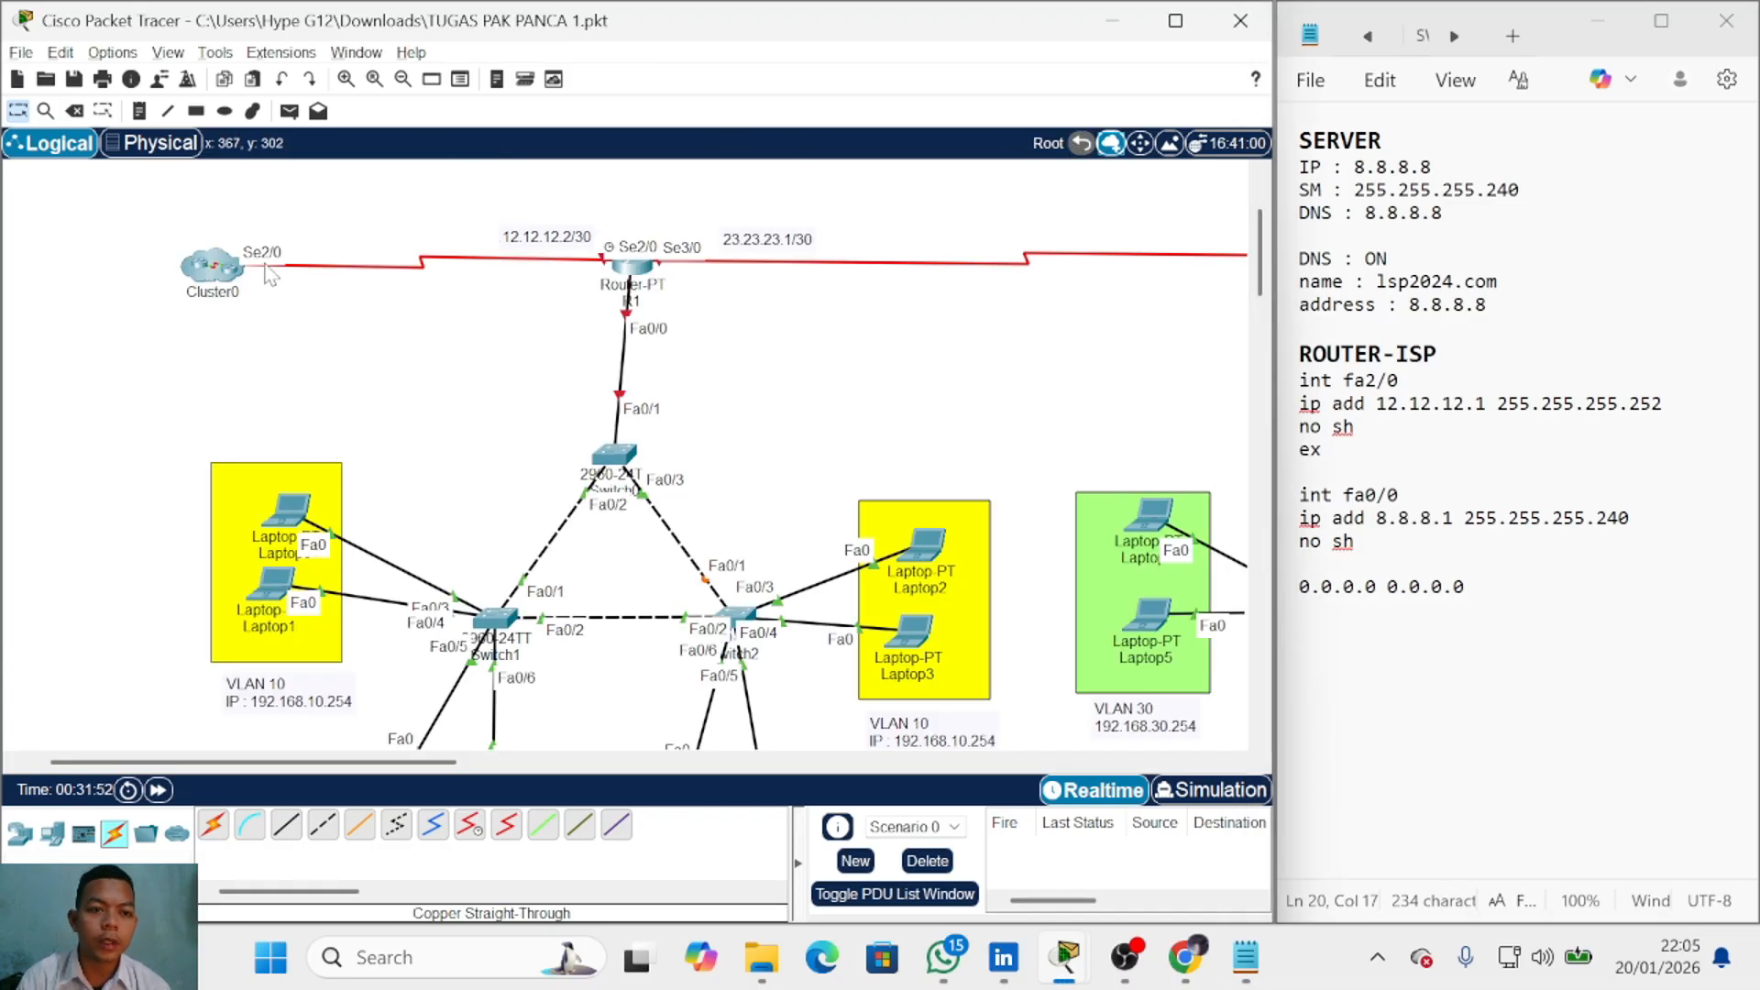
left_click(213, 267)
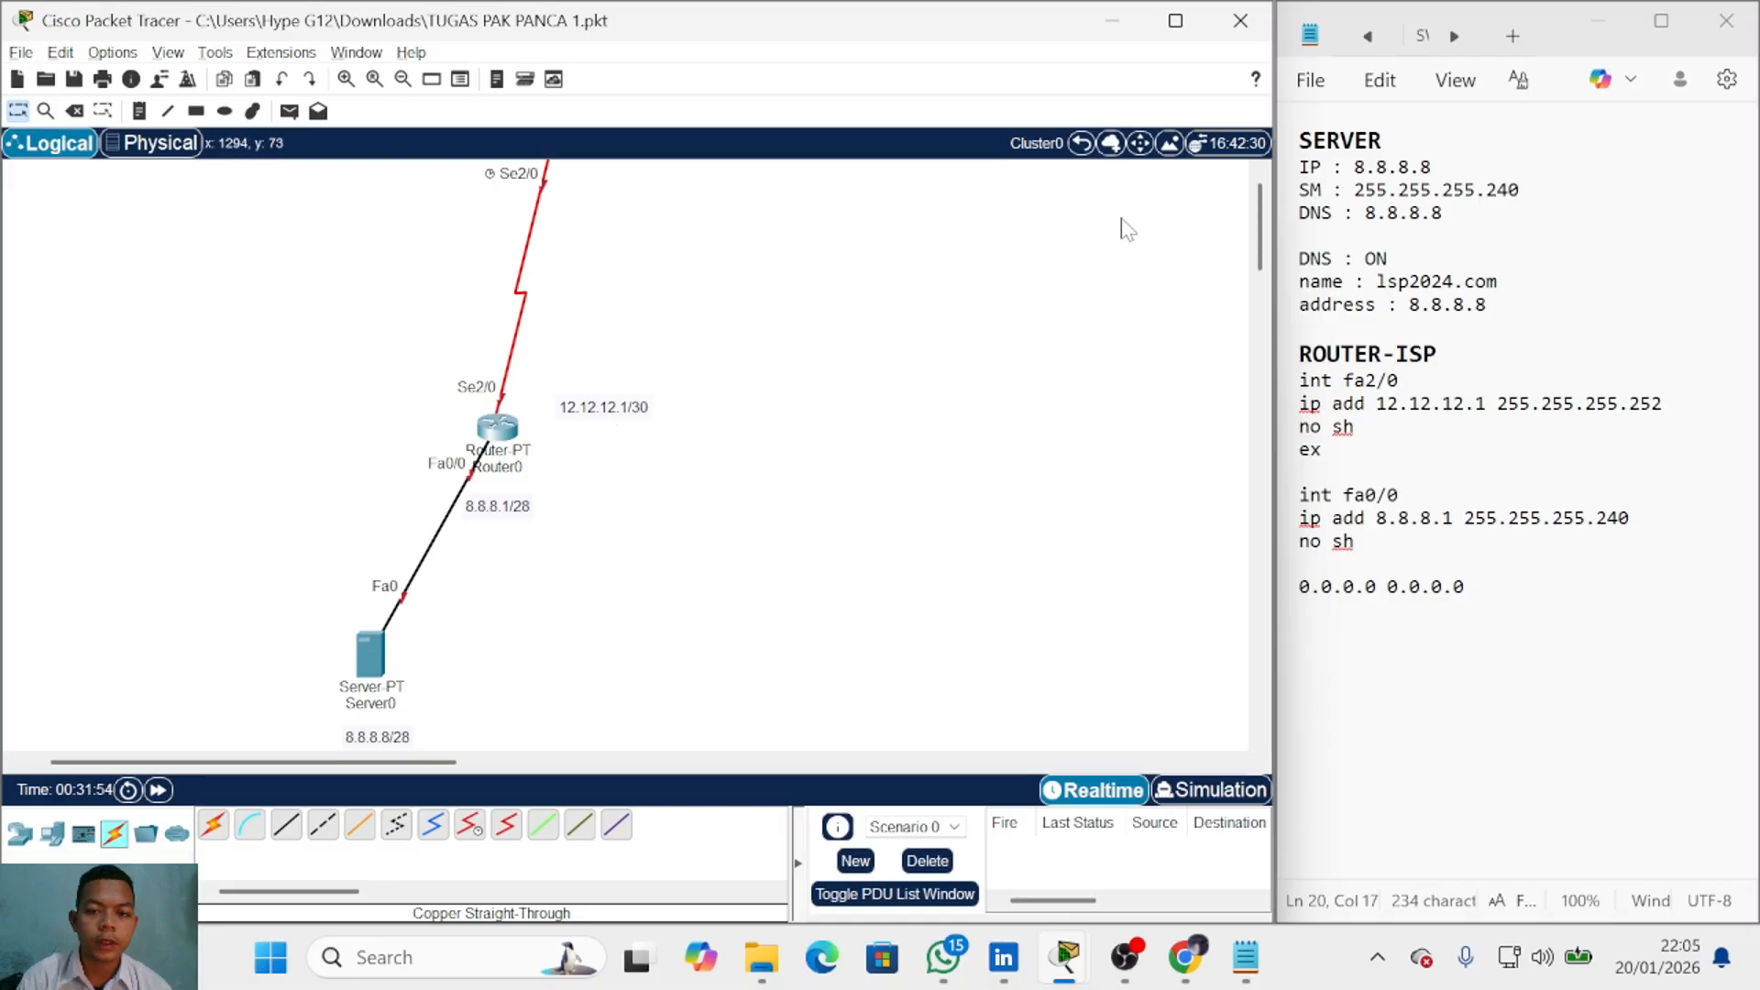
left_click(1082, 145)
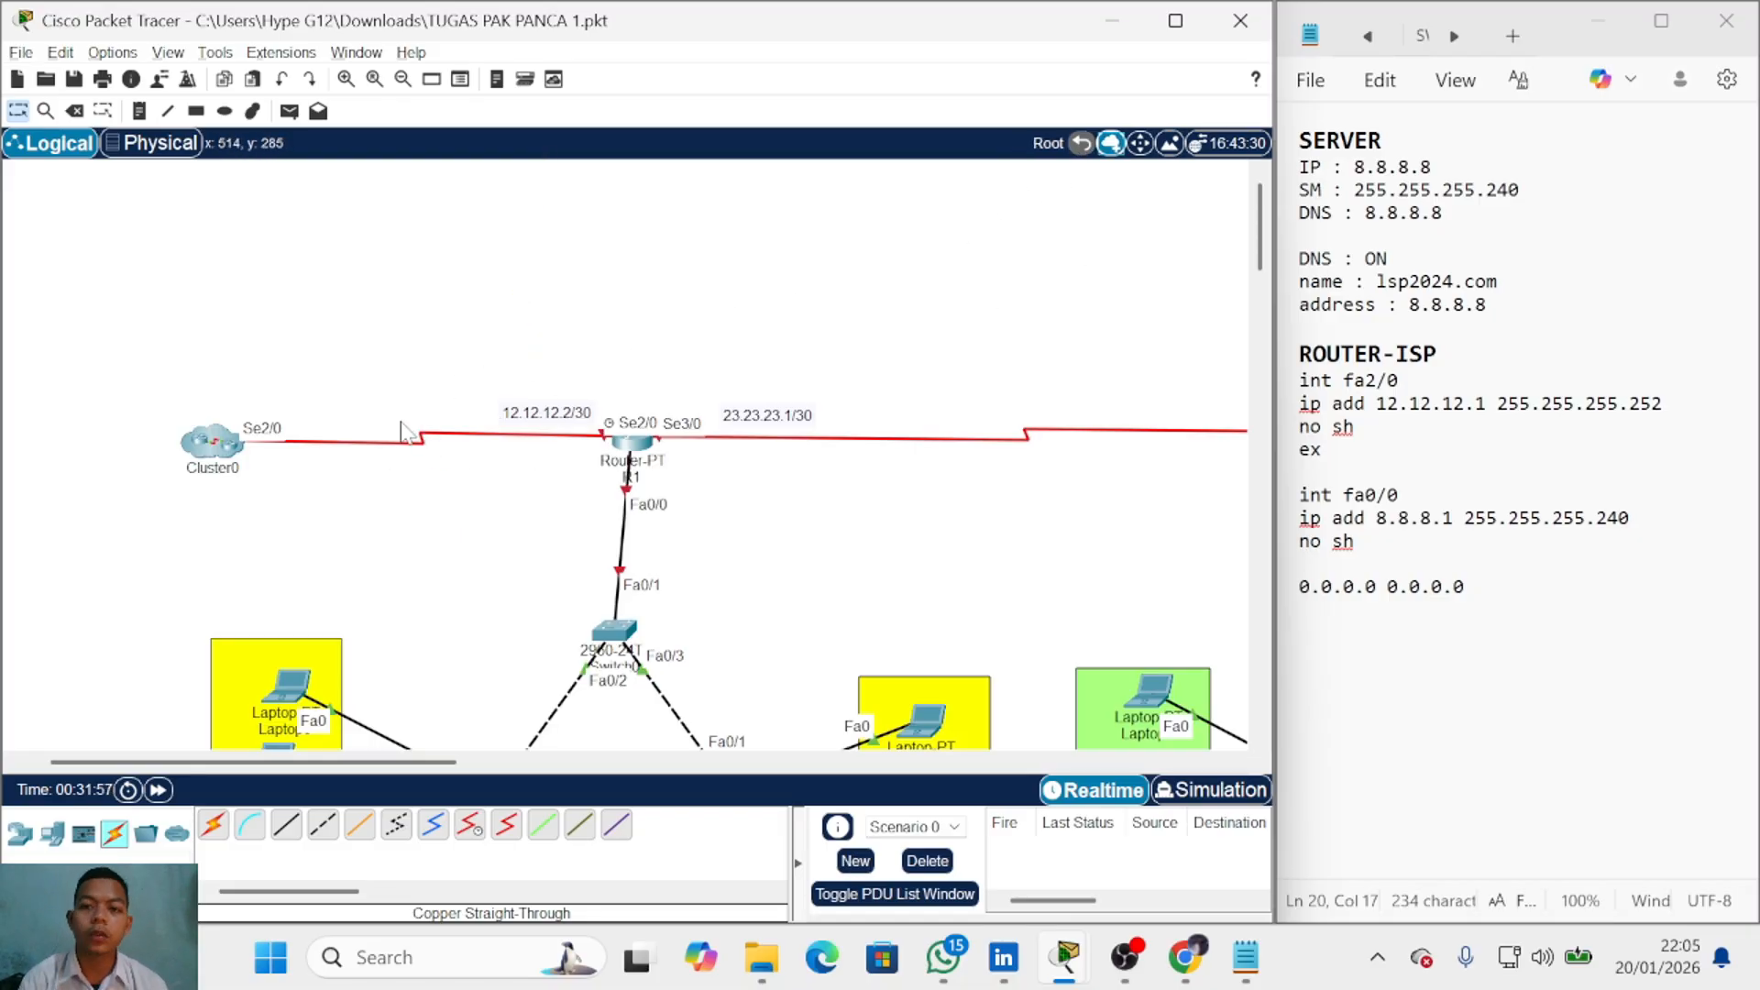
left_click(214, 448)
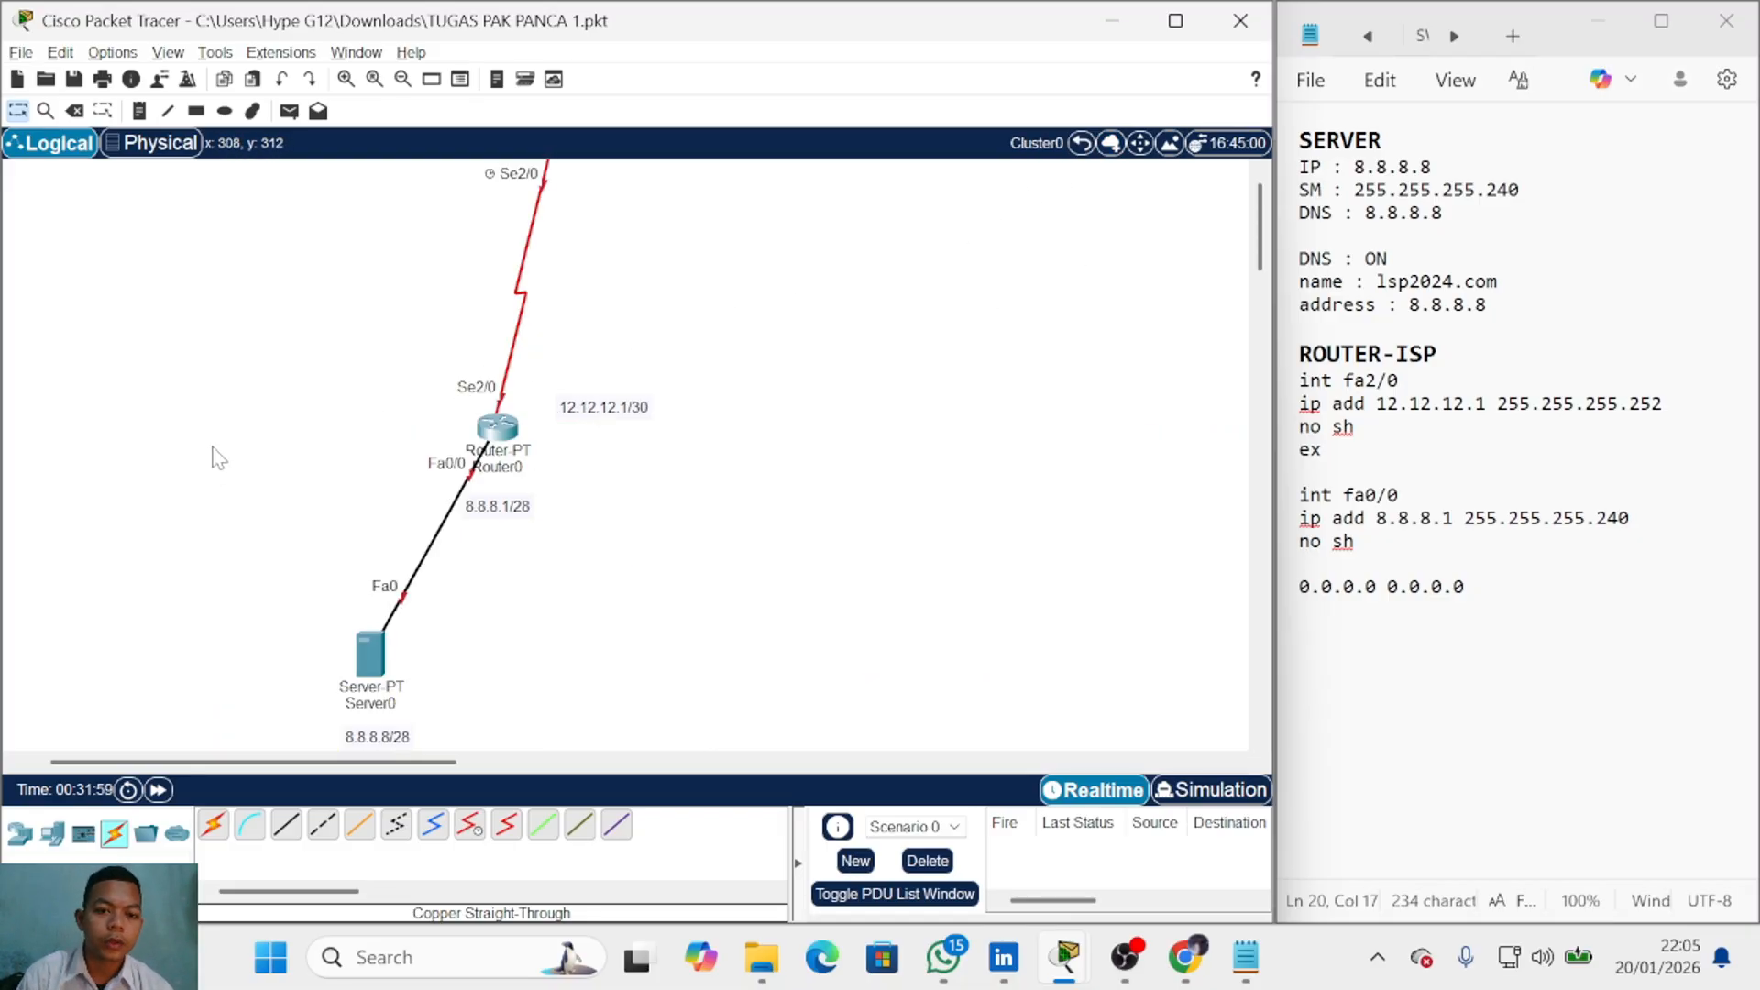
left_click(1476, 586)
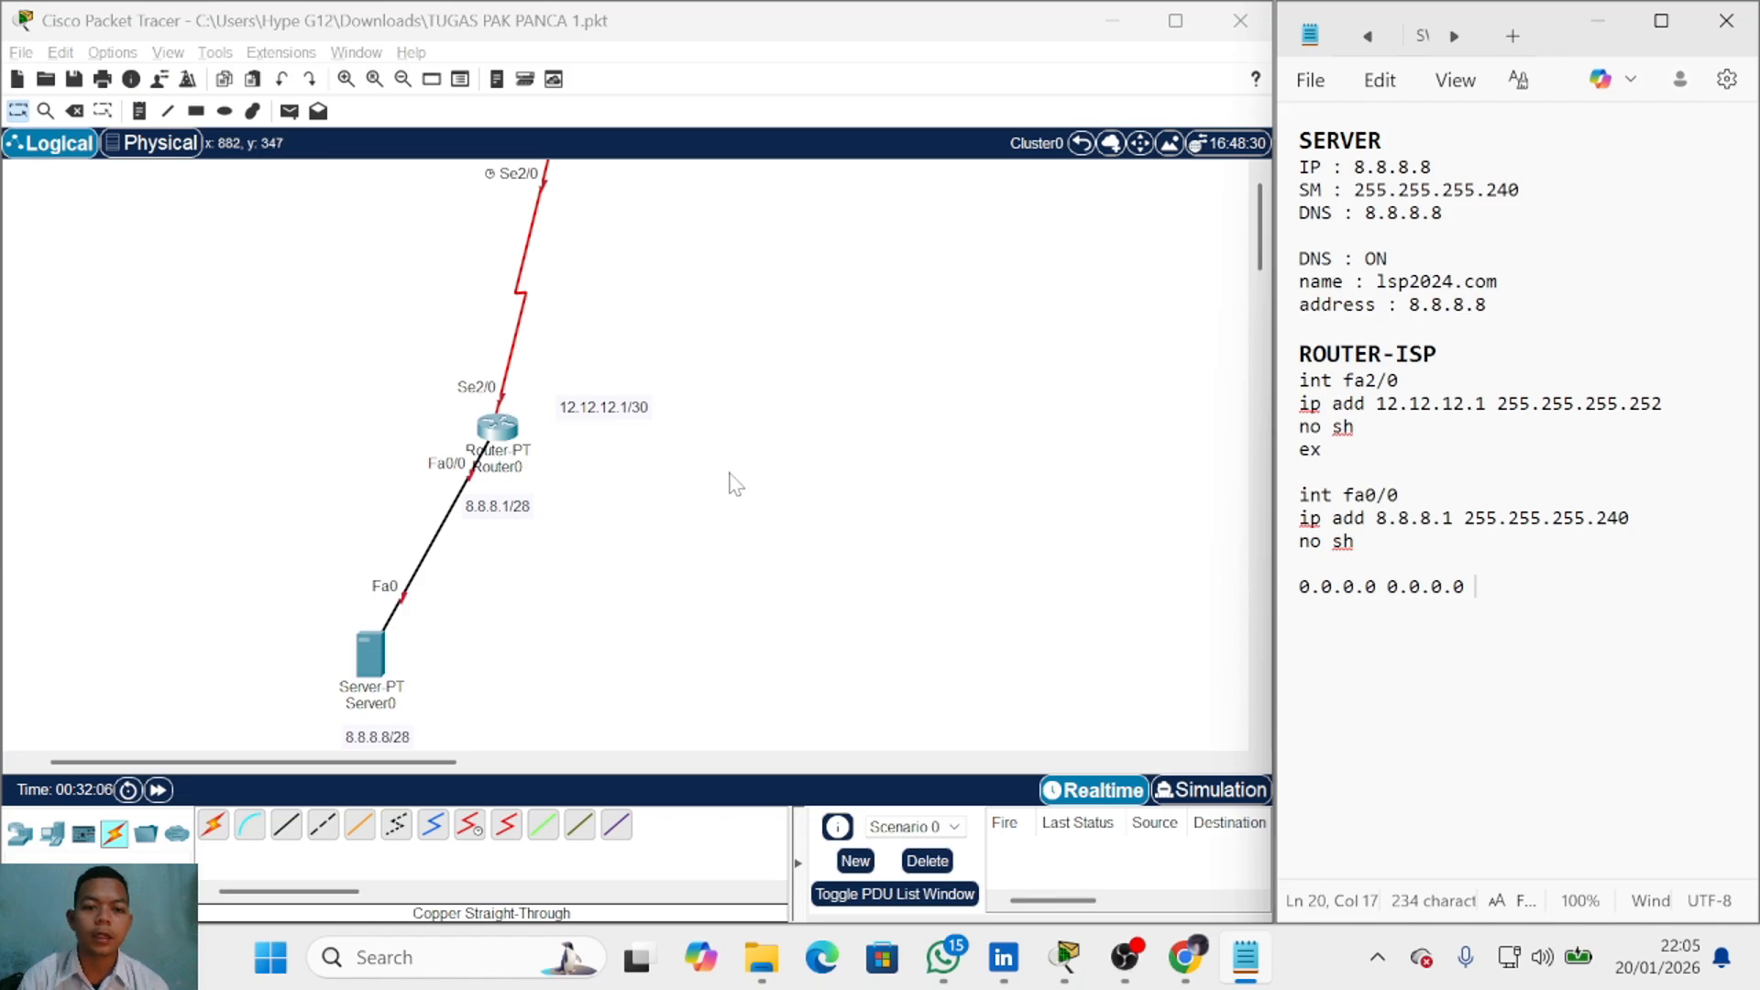
left_click(1082, 143)
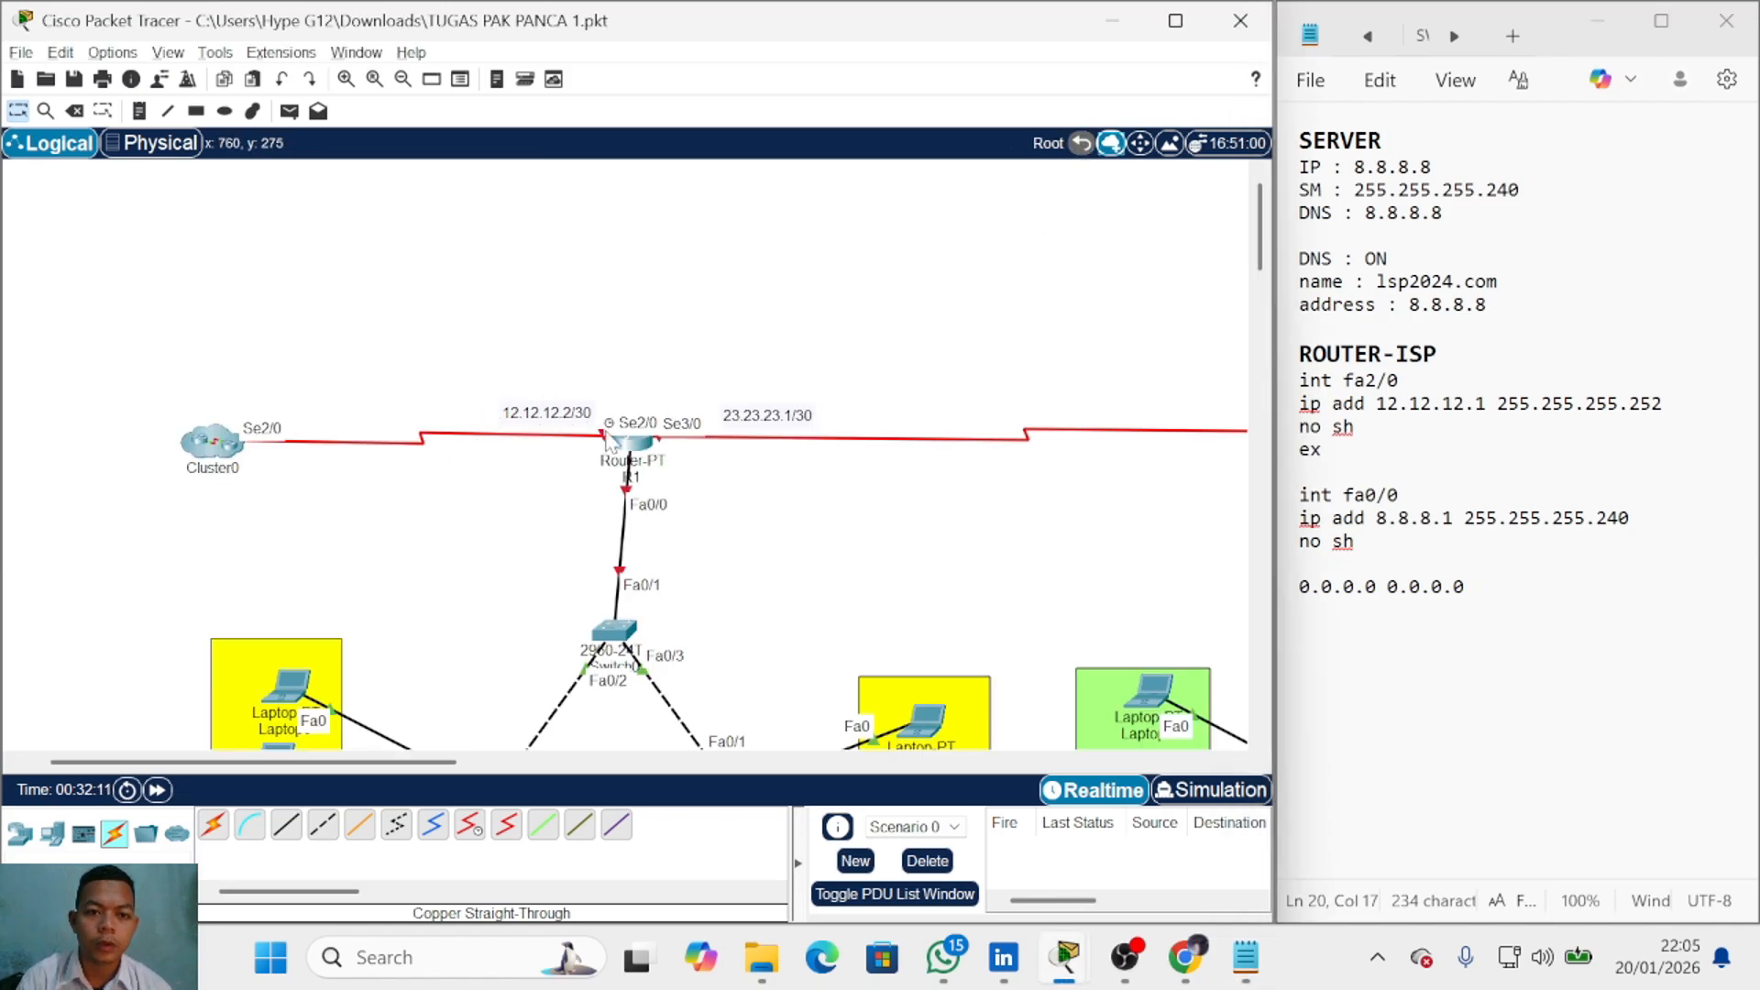
left_click(211, 441)
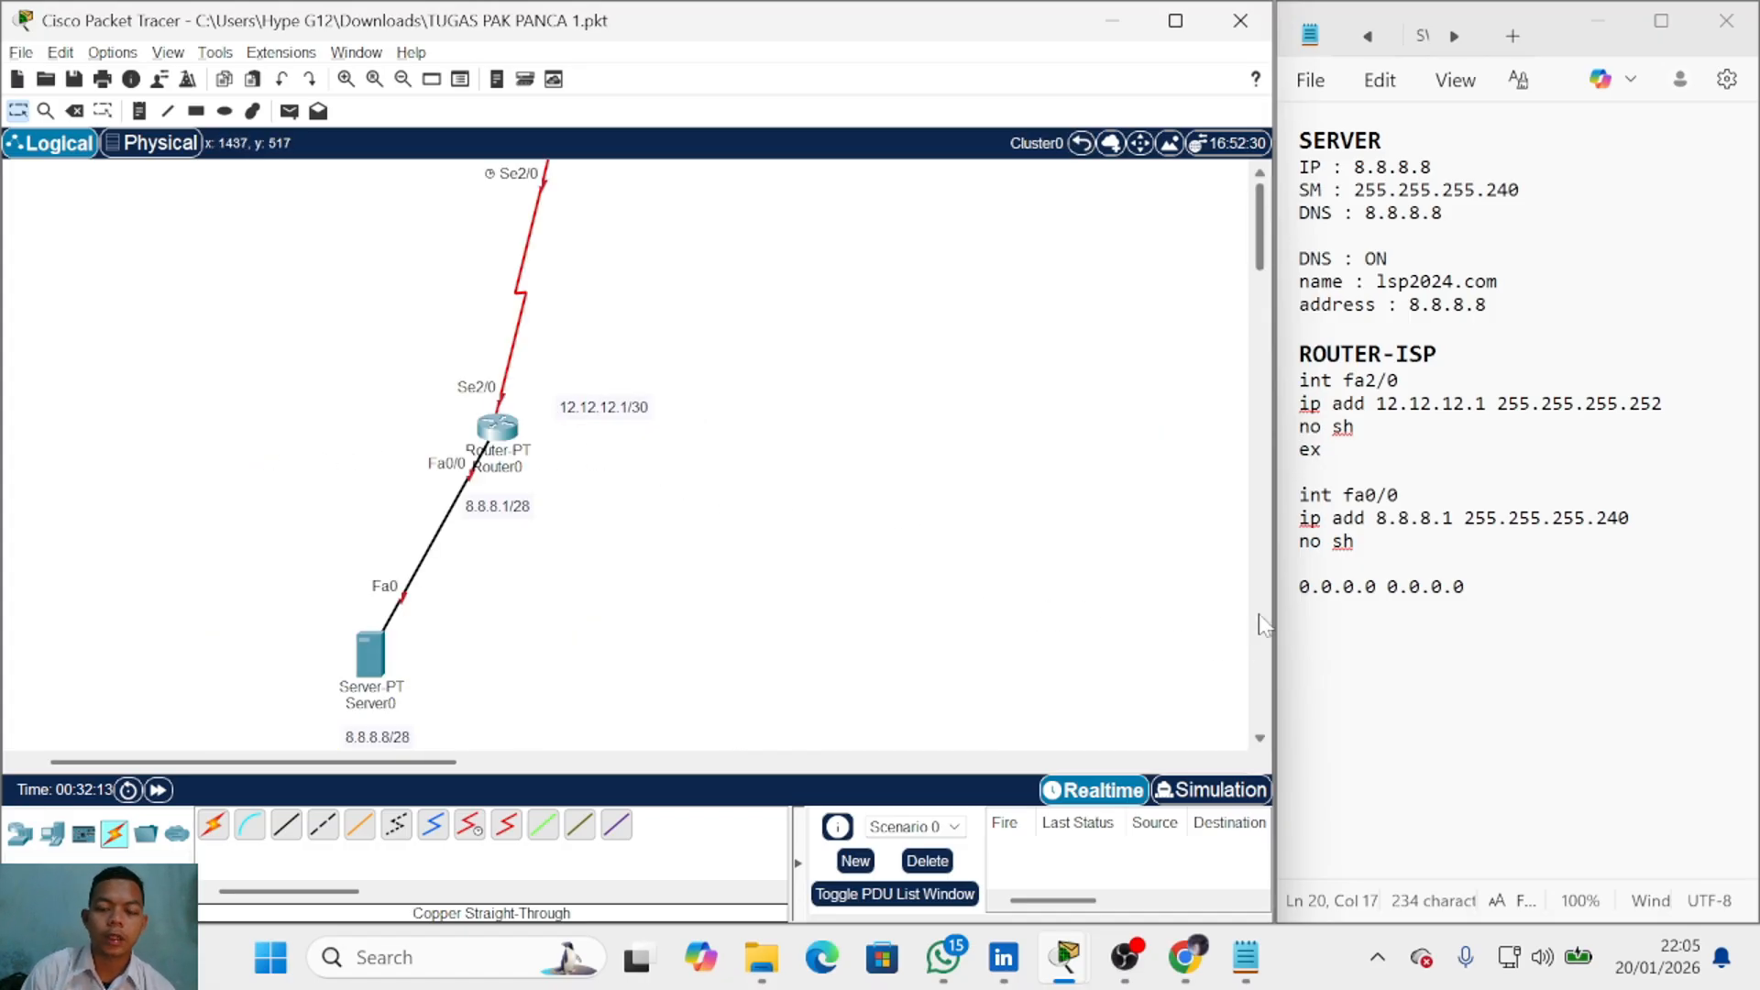
left_click(1082, 143)
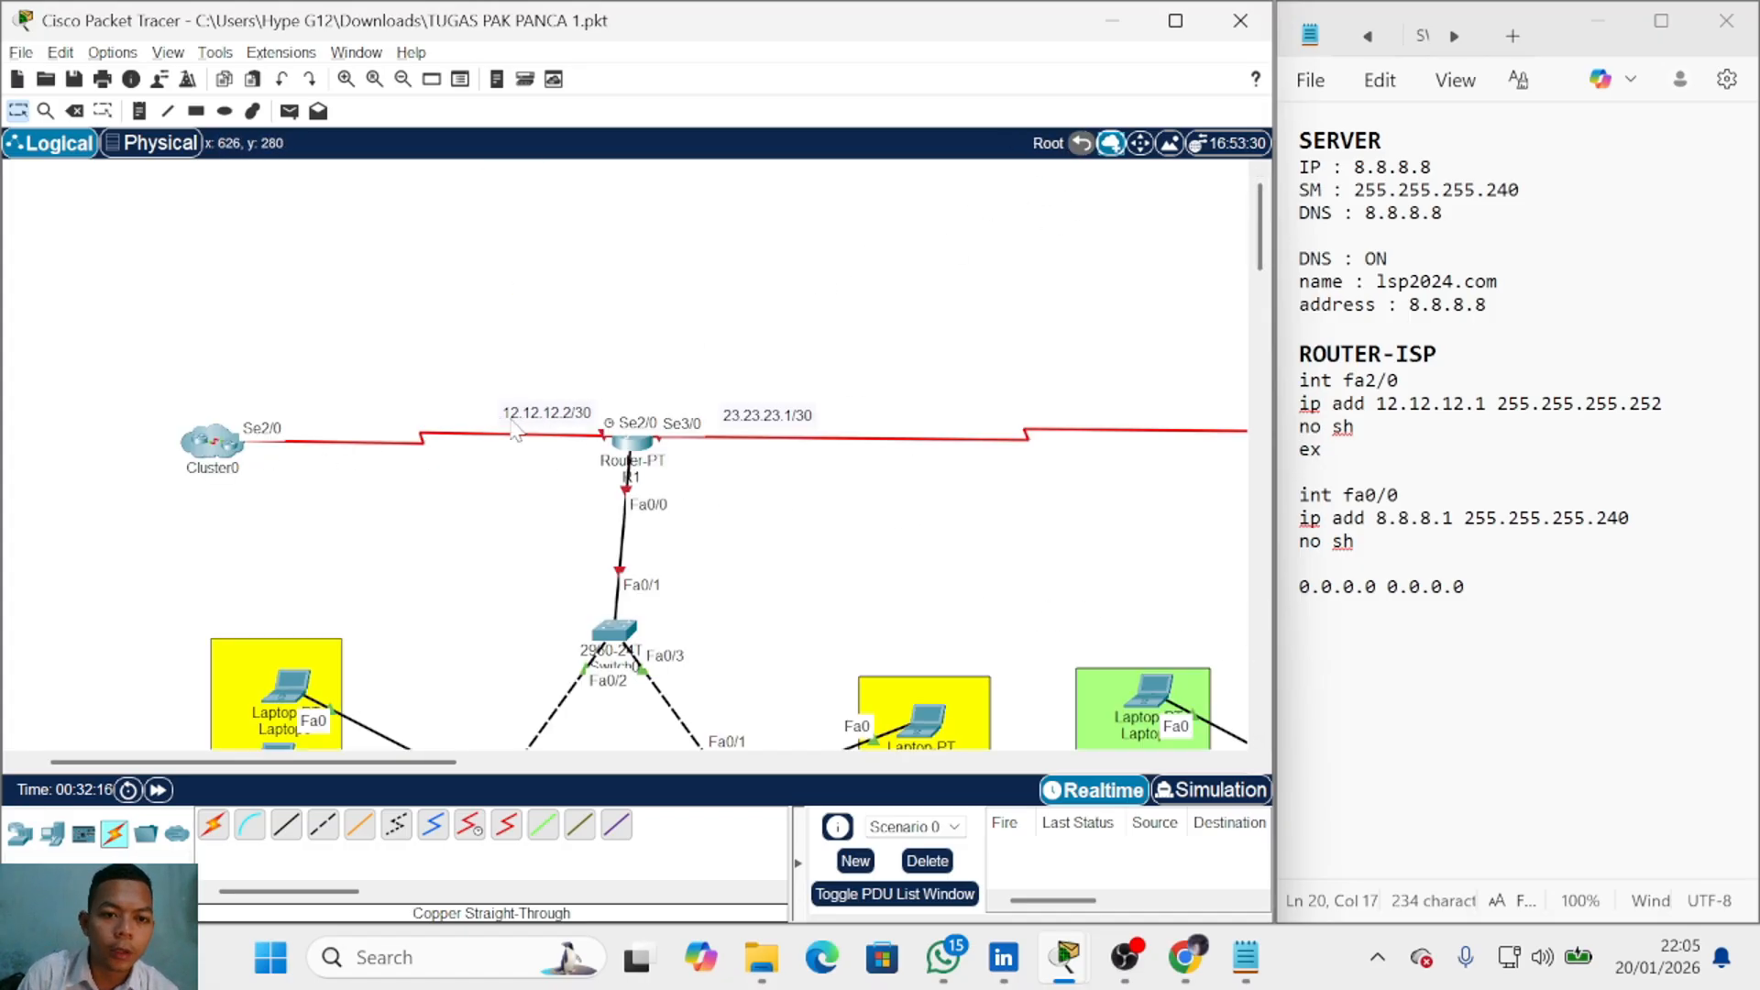
left_click(219, 453)
Step: Complete the note line as 'ip route 0.0.0.0 0.0.0.0 12.12.12.2'
left_click(1522, 586)
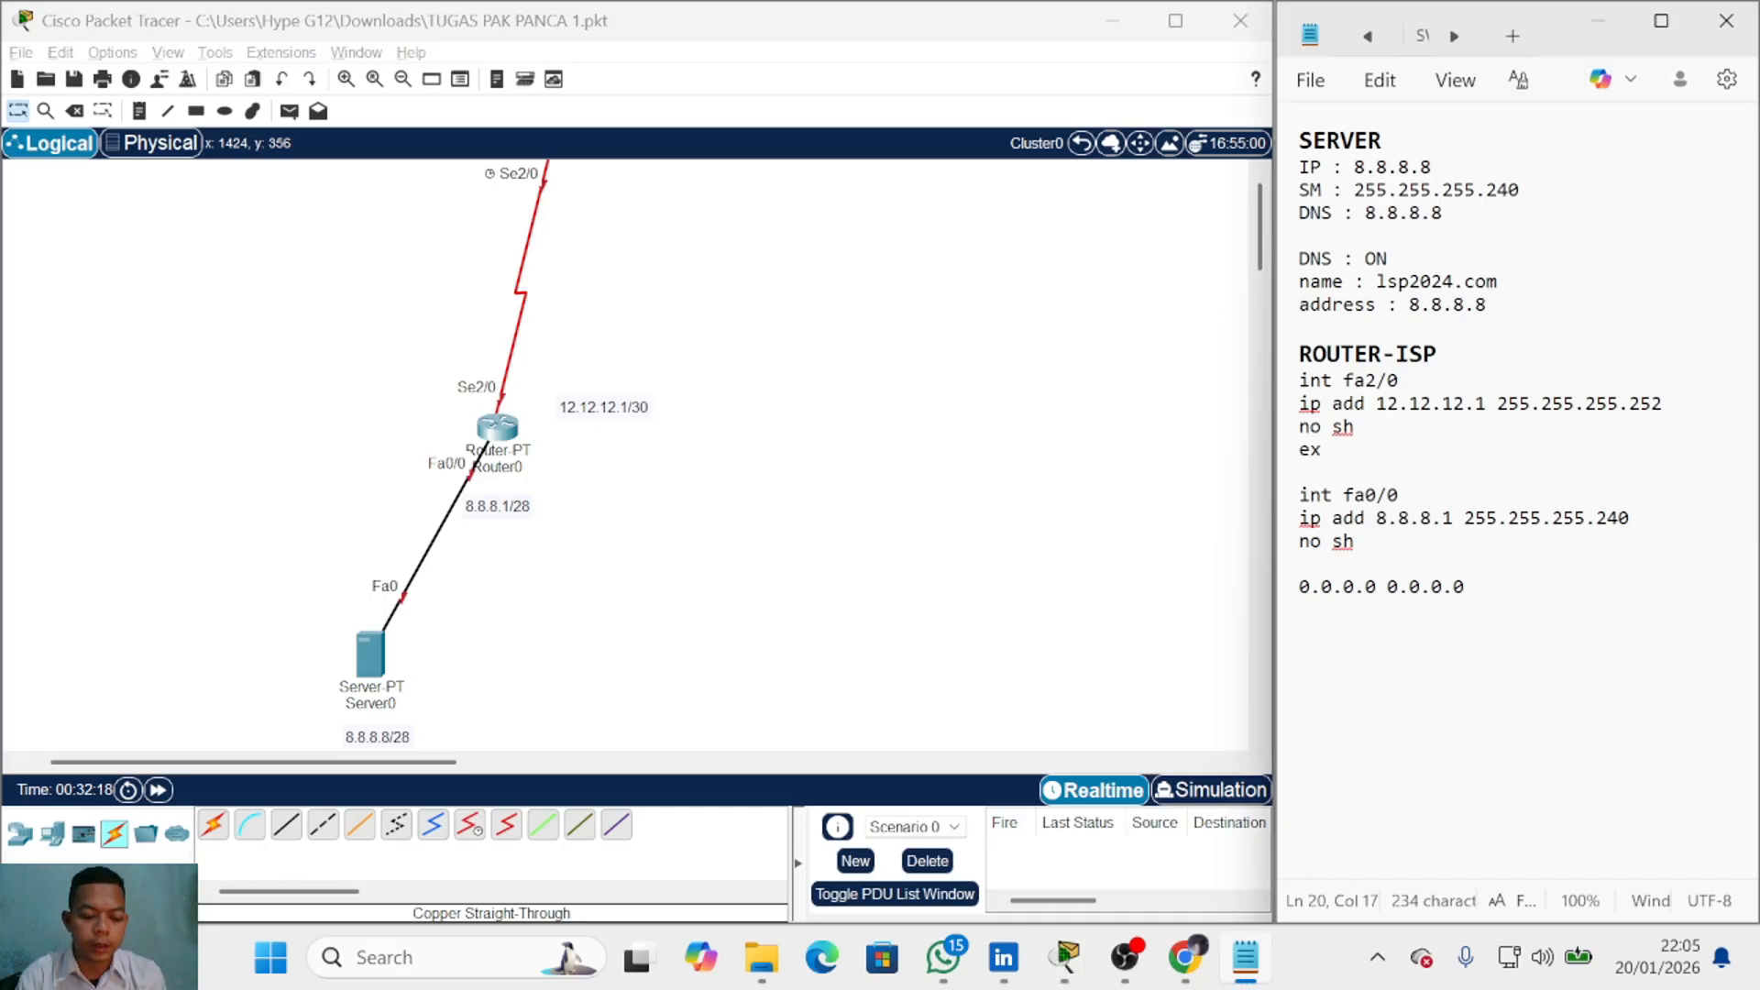
type("12.12.12.2")
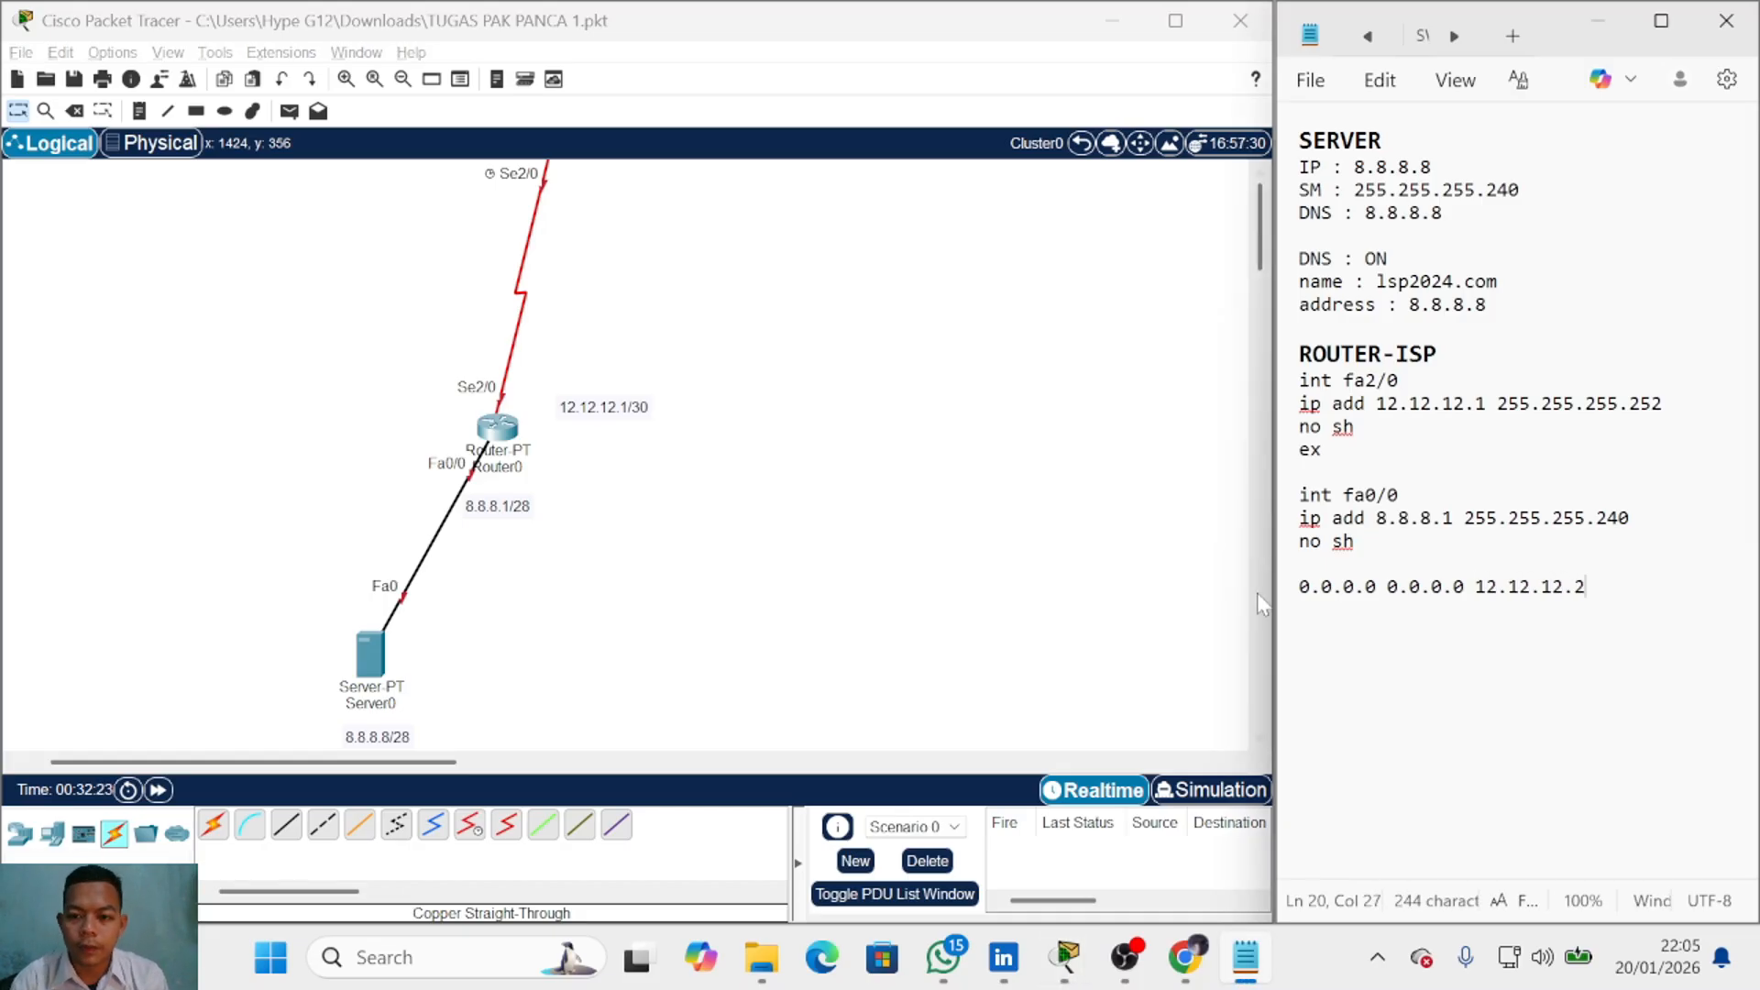
left_click(1287, 587)
type("ip ro")
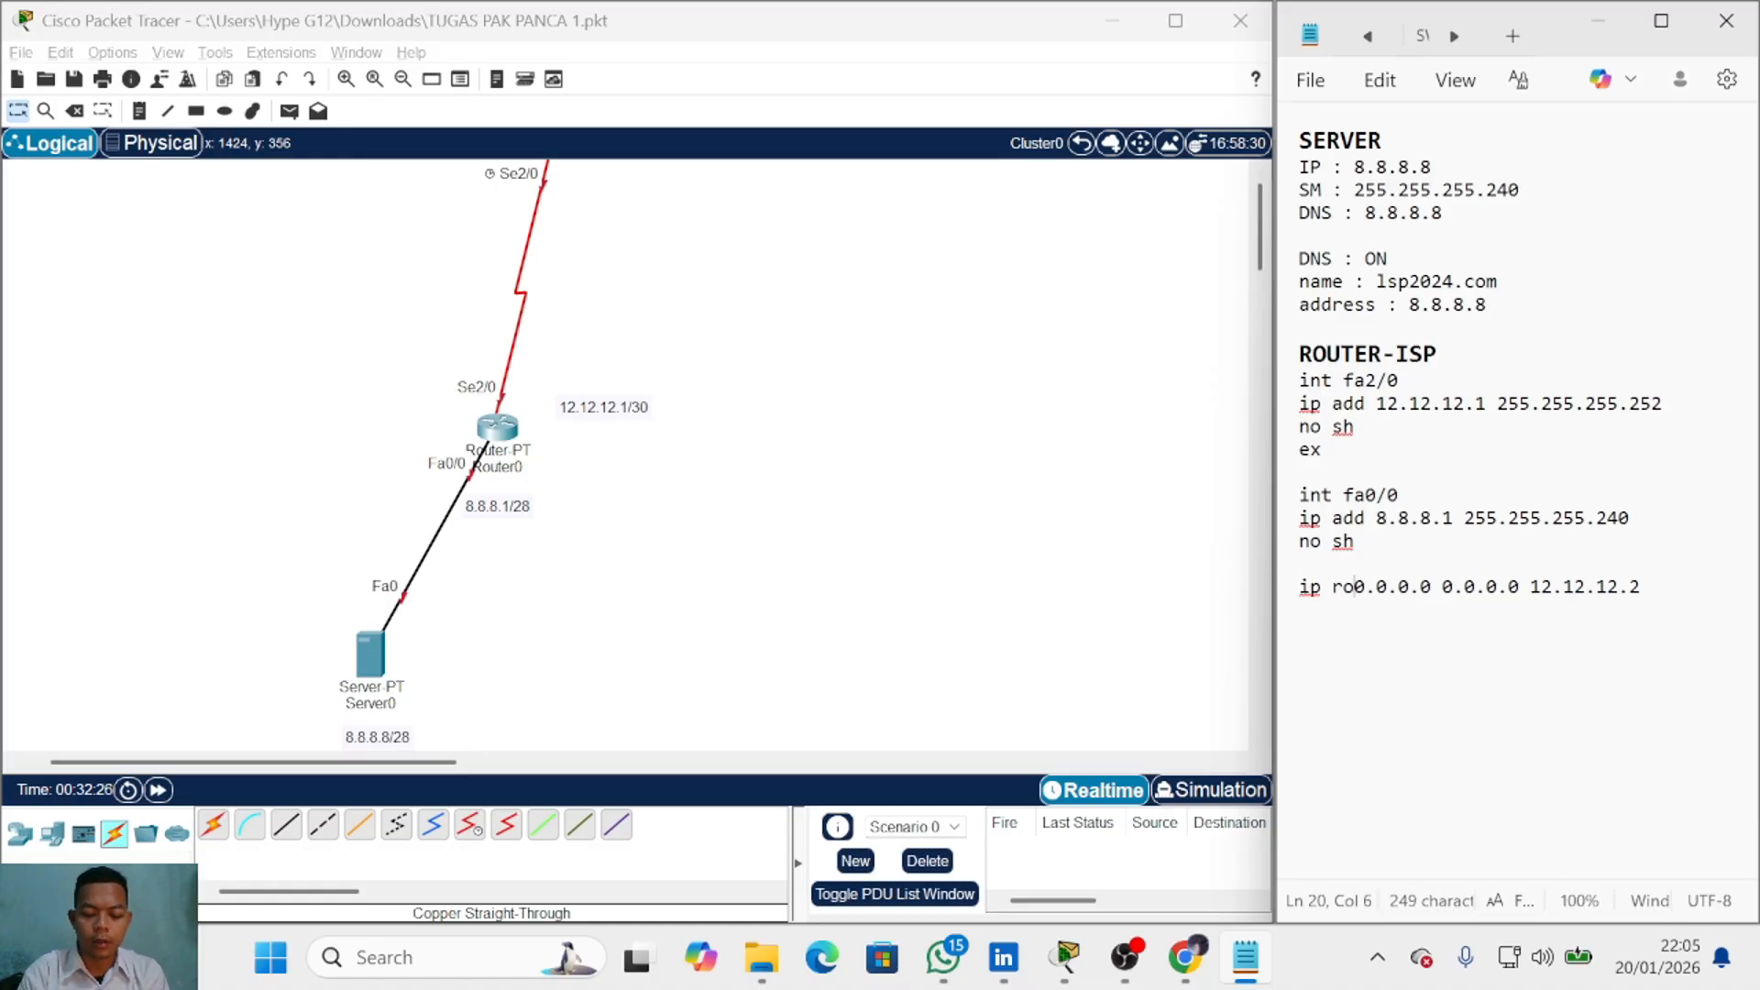
type("ute")
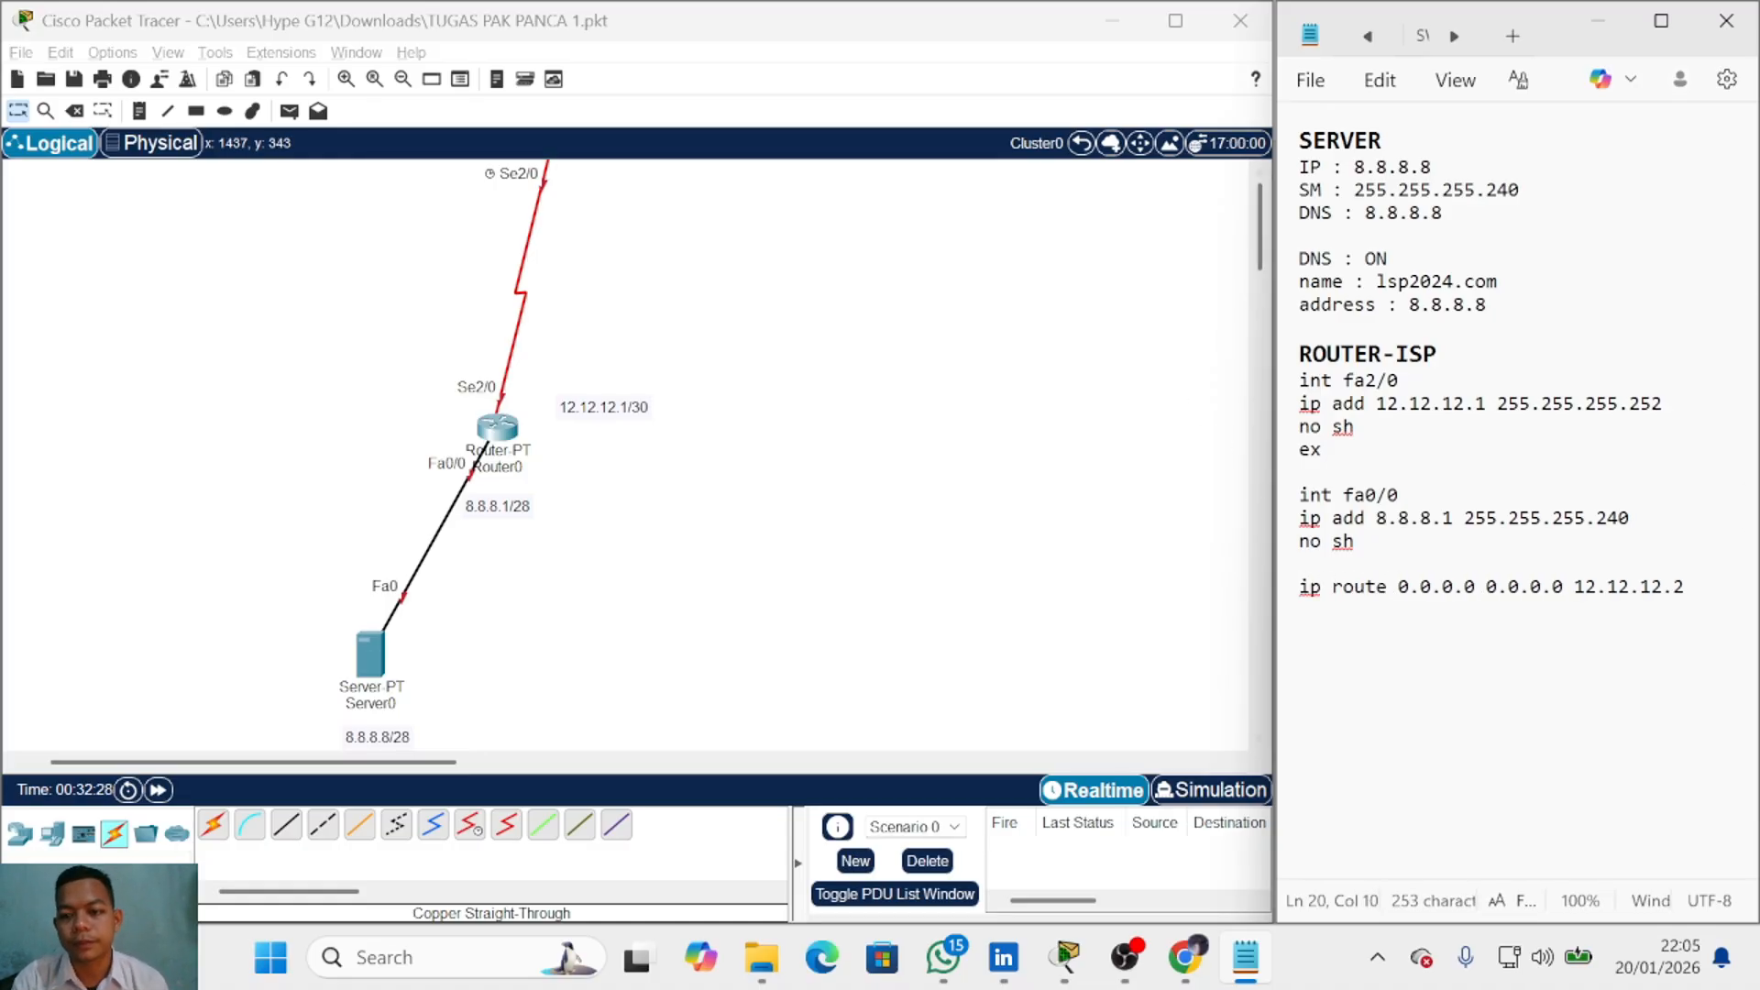
left_click(1288, 587)
Step: Copy the ROUTER-ISP commands, from int fa2/0 through ip route, out of Notepad
left_click_drag(1288, 587, 1288, 381)
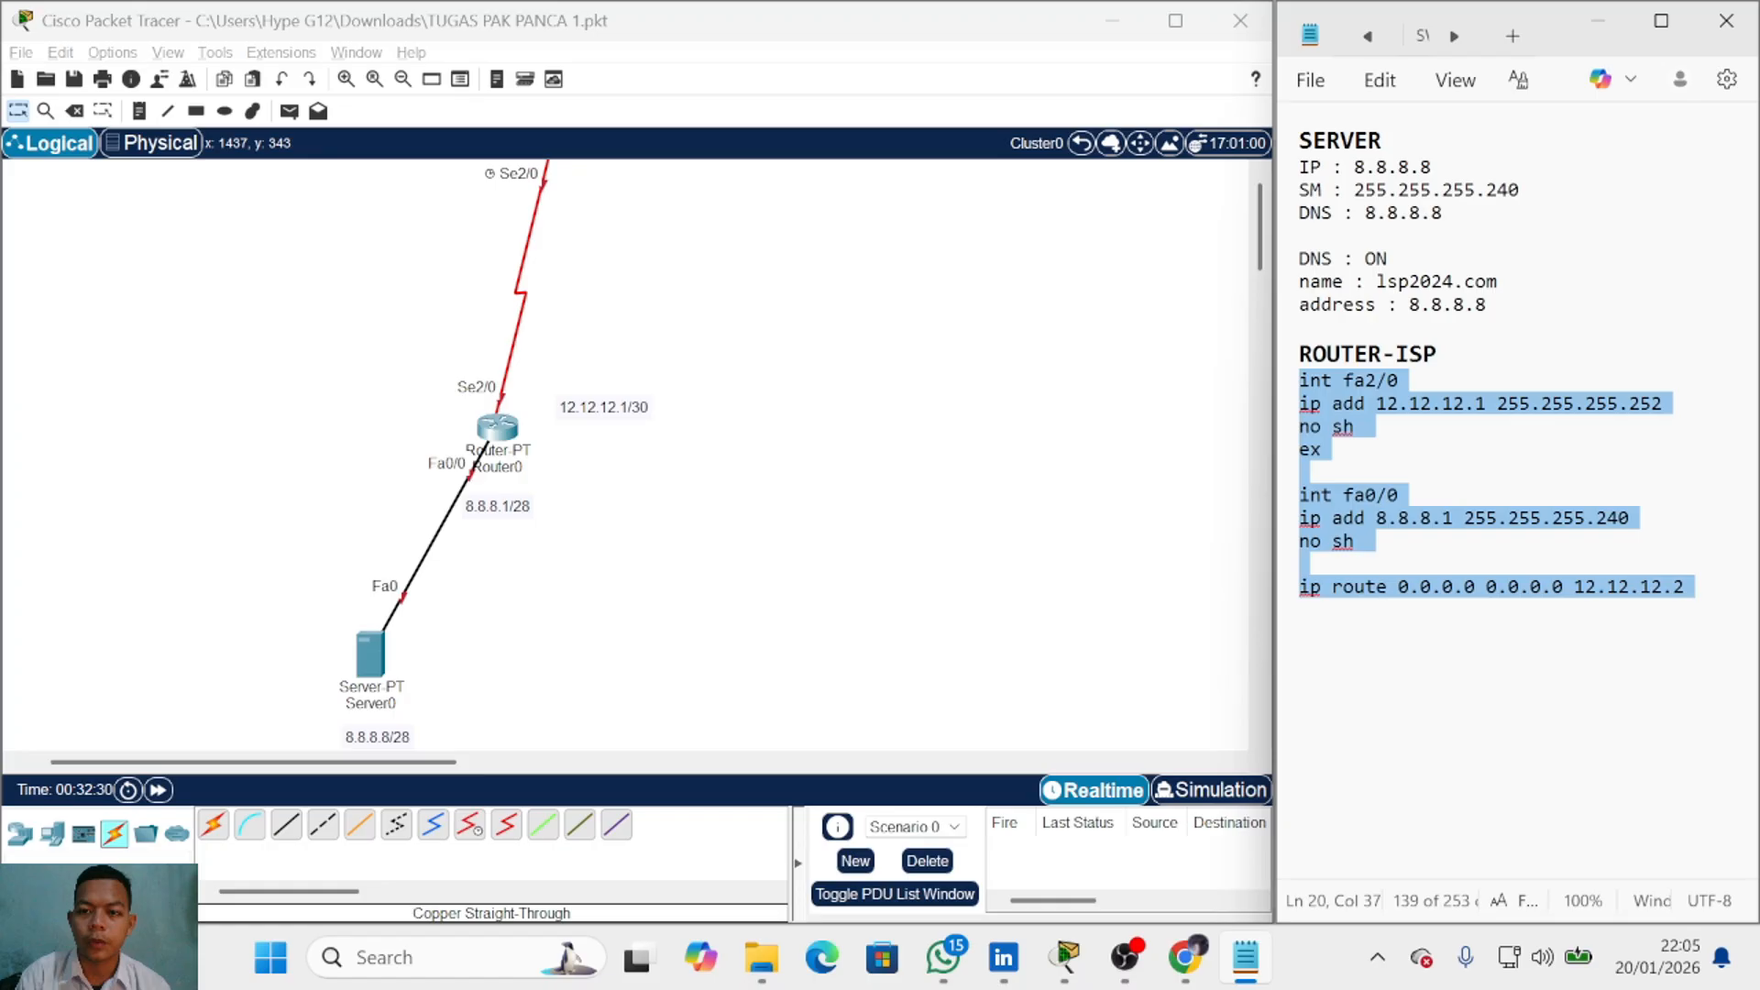
right_click(1334, 416)
left_click(978, 70)
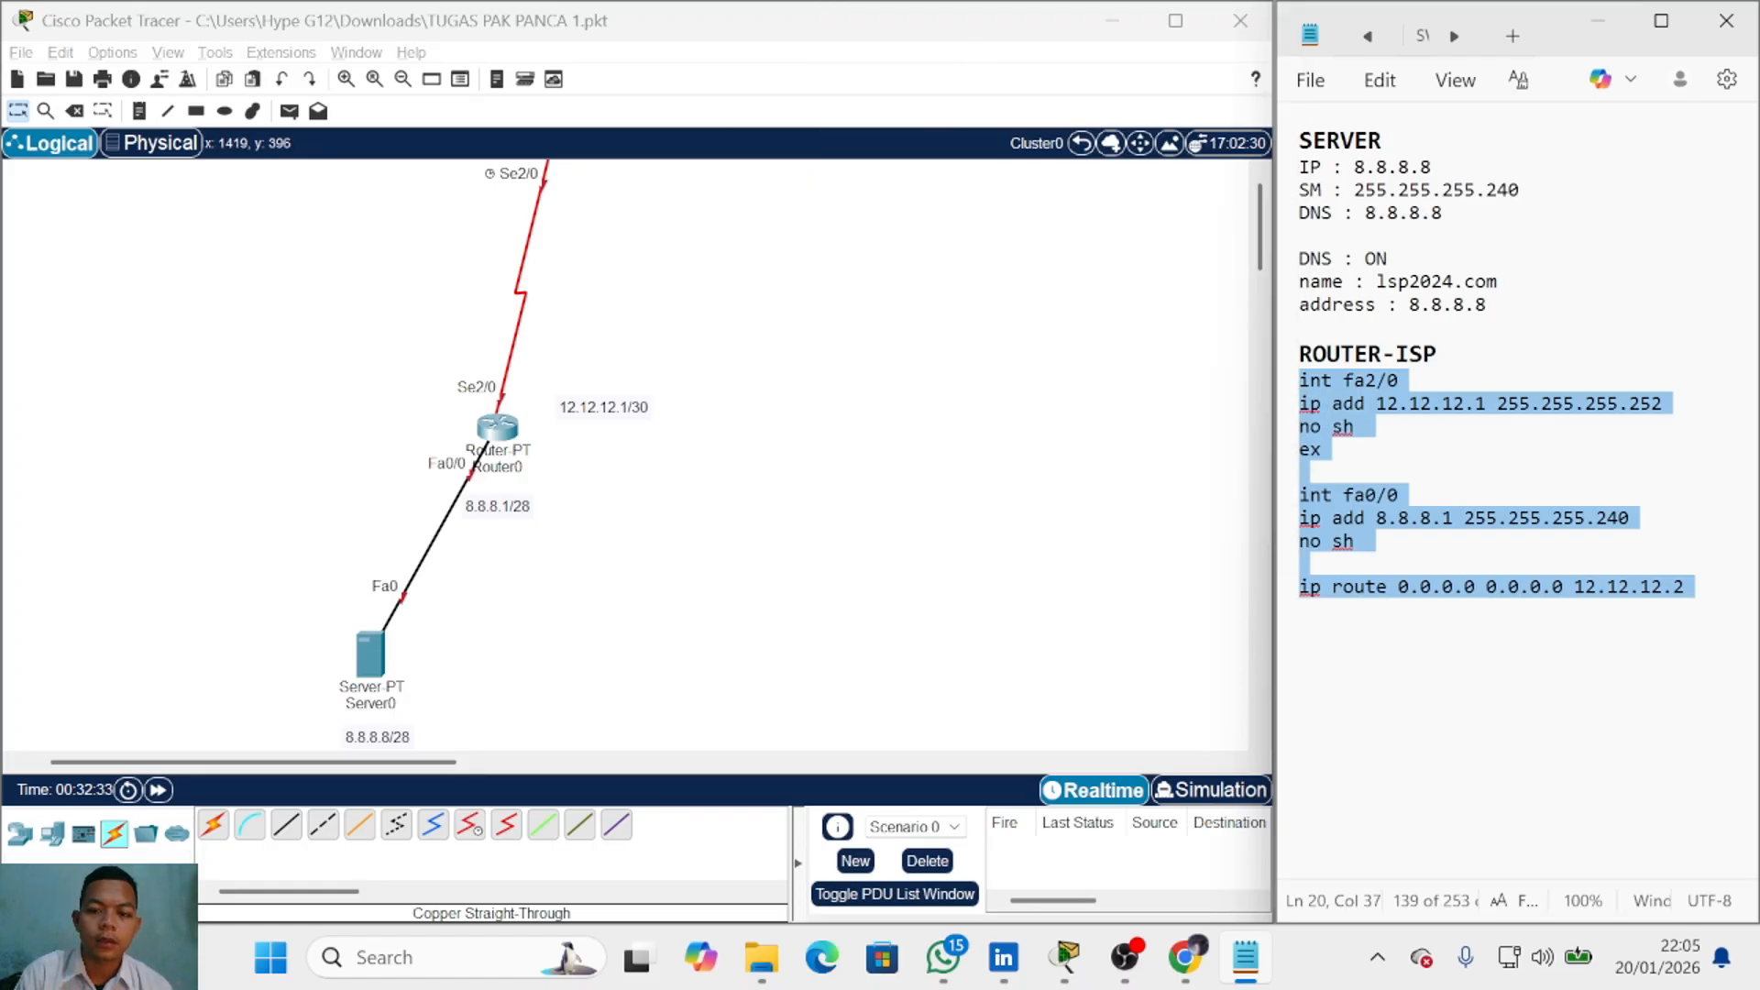
Step: Put Router0's CLI into global configuration mode with en and conf t, then try int fa2/0
left_click(500, 431)
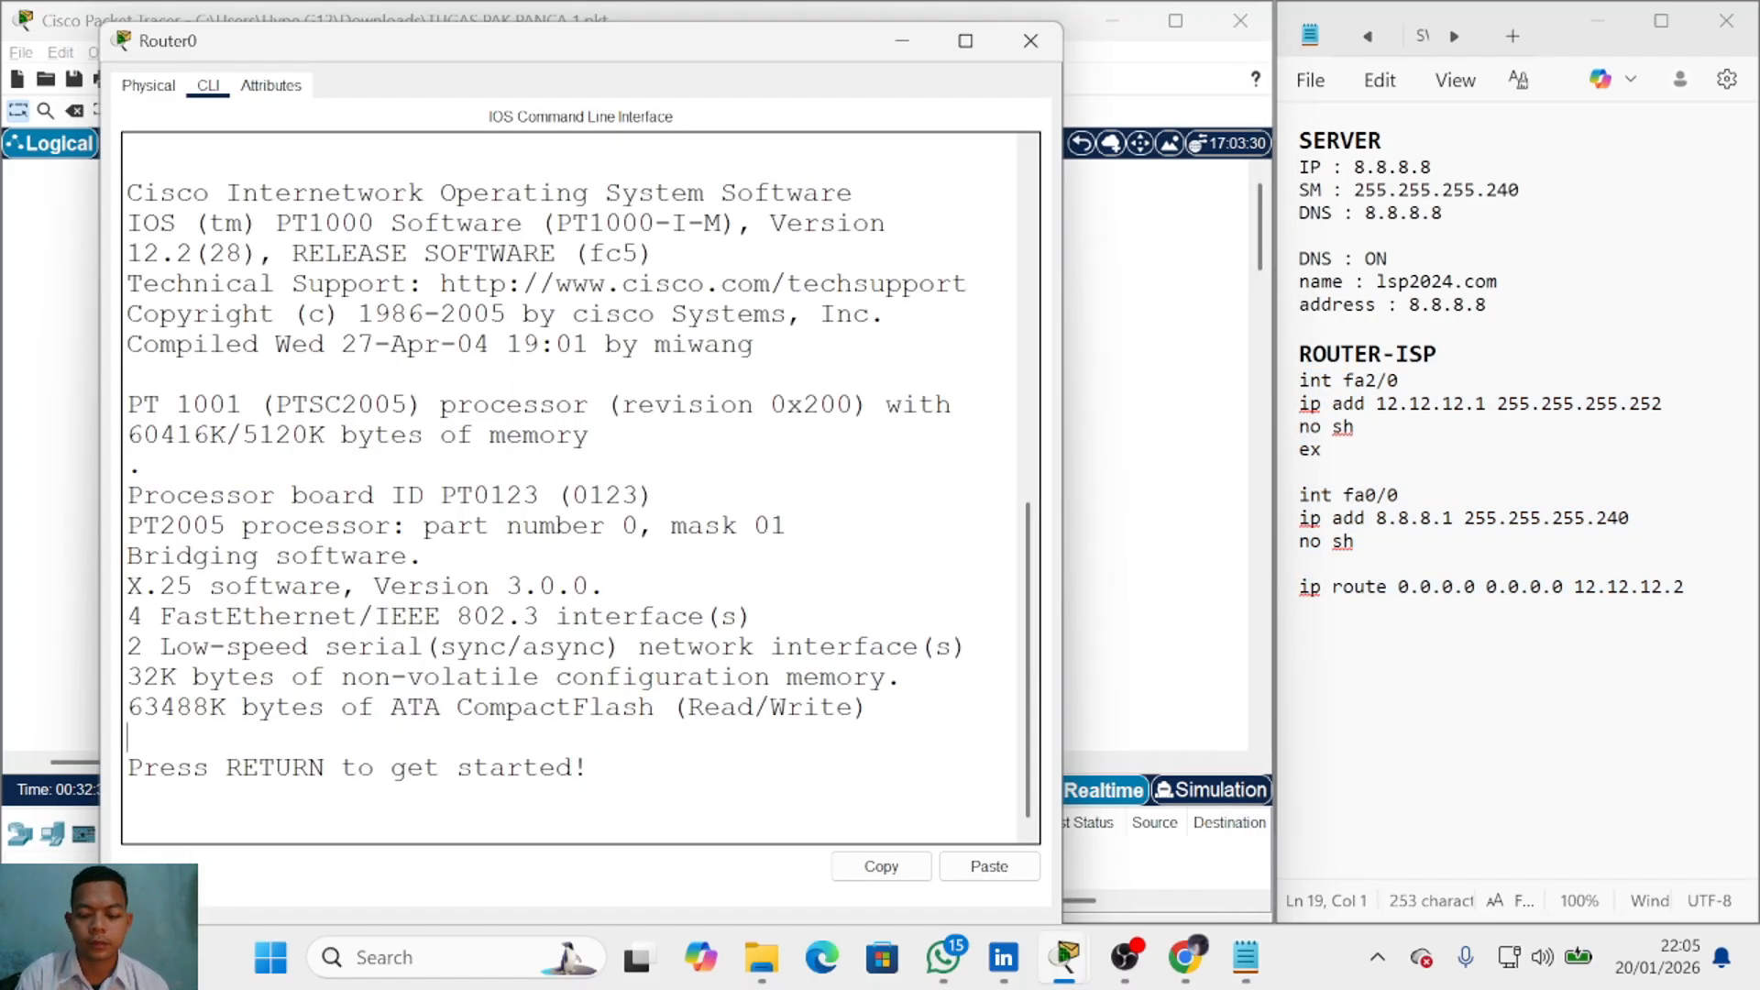
key("Return")
type("en")
key("Return")
type("copnf t")
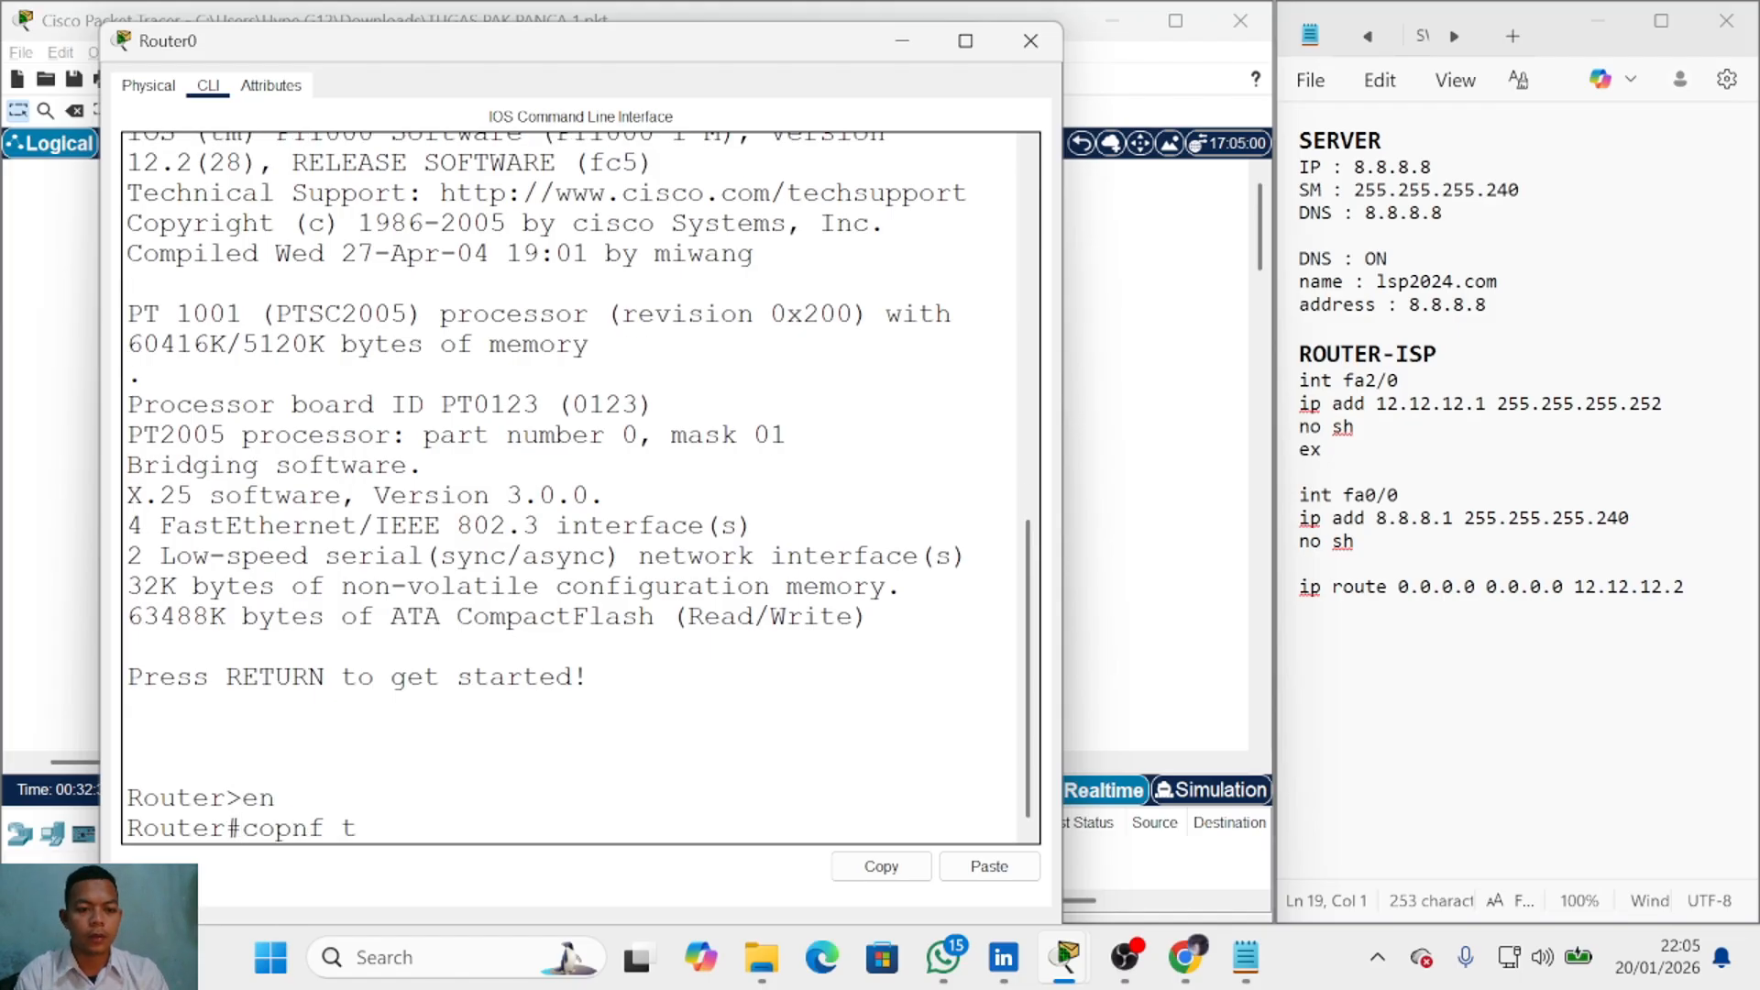
key("BackSpace")
key("BackSpace")
key("BackSpace")
key("BackSpace")
key("BackSpace")
type("nf t")
key("Return")
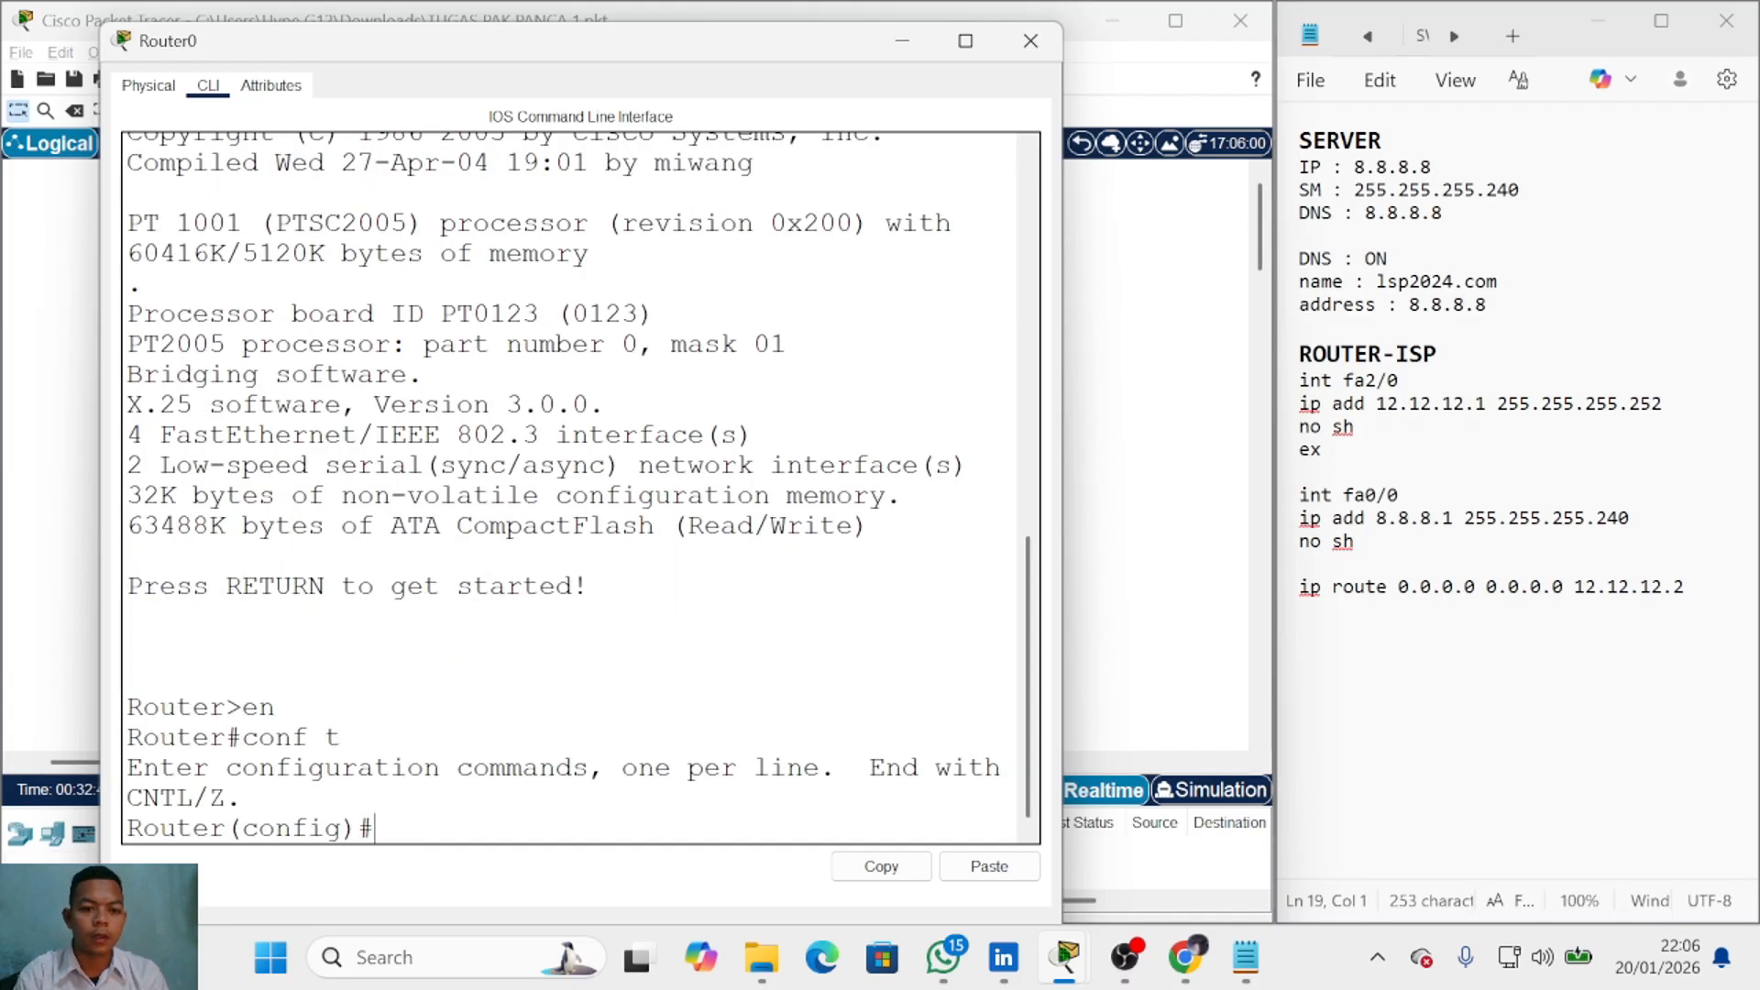
type("int fa")
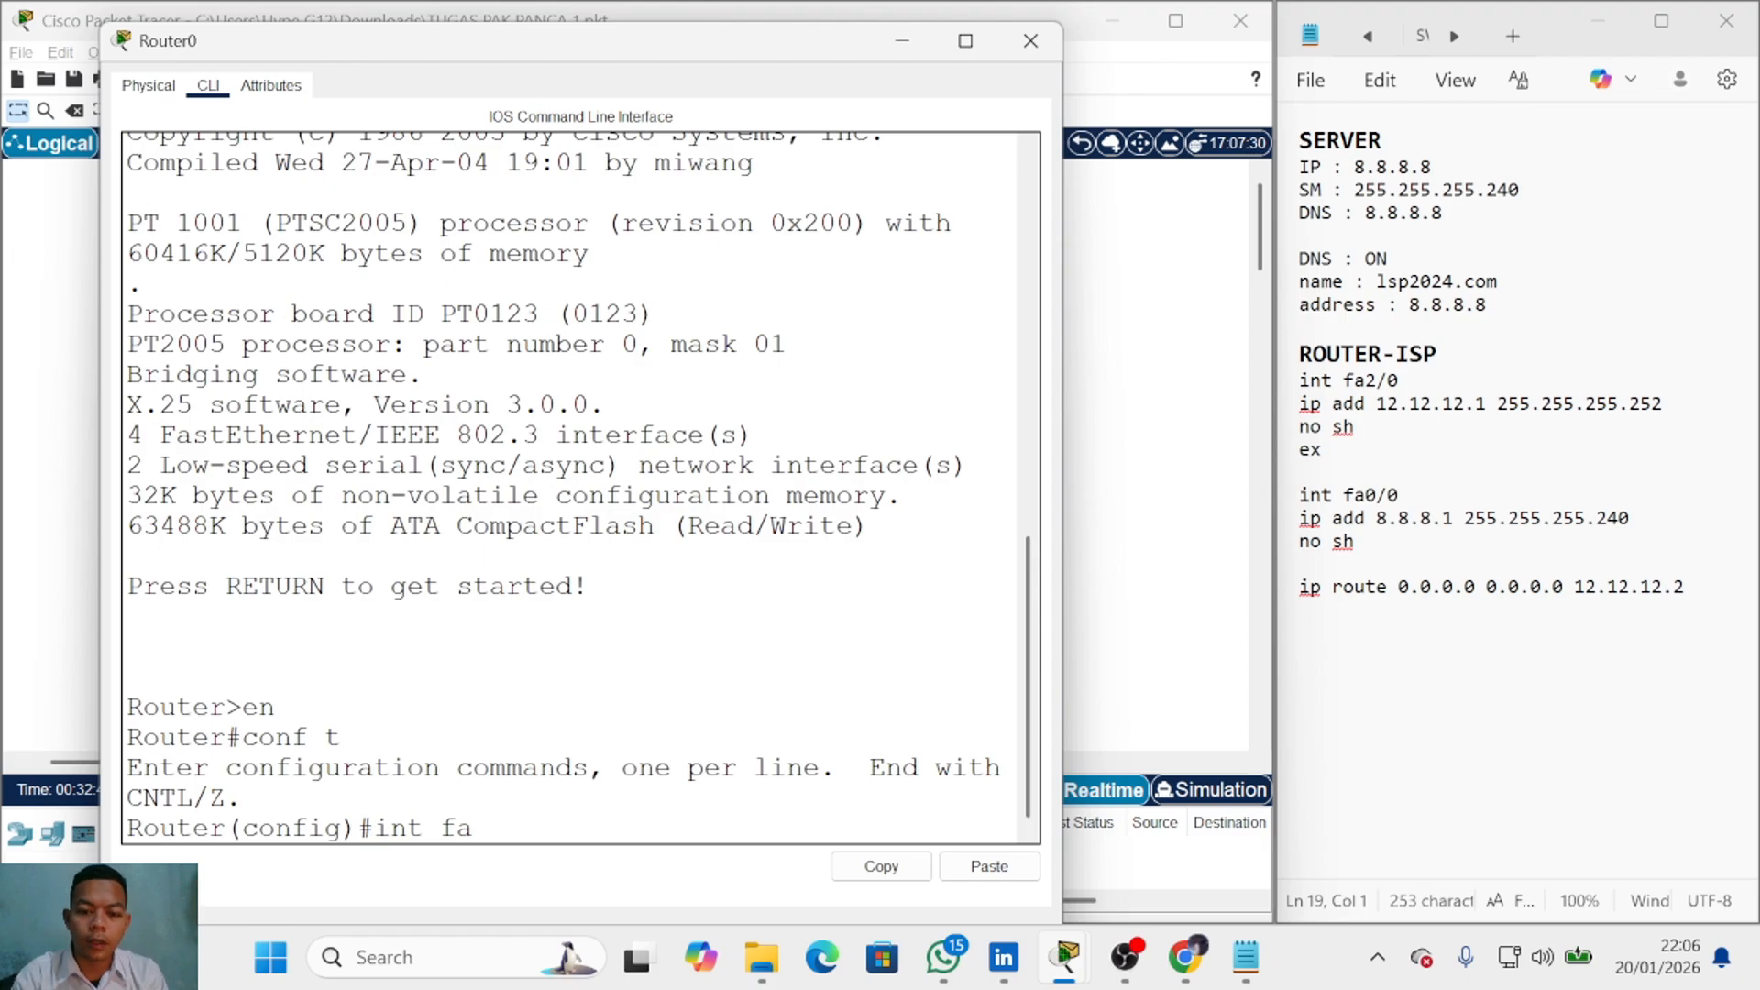
type("2/0")
key("Return")
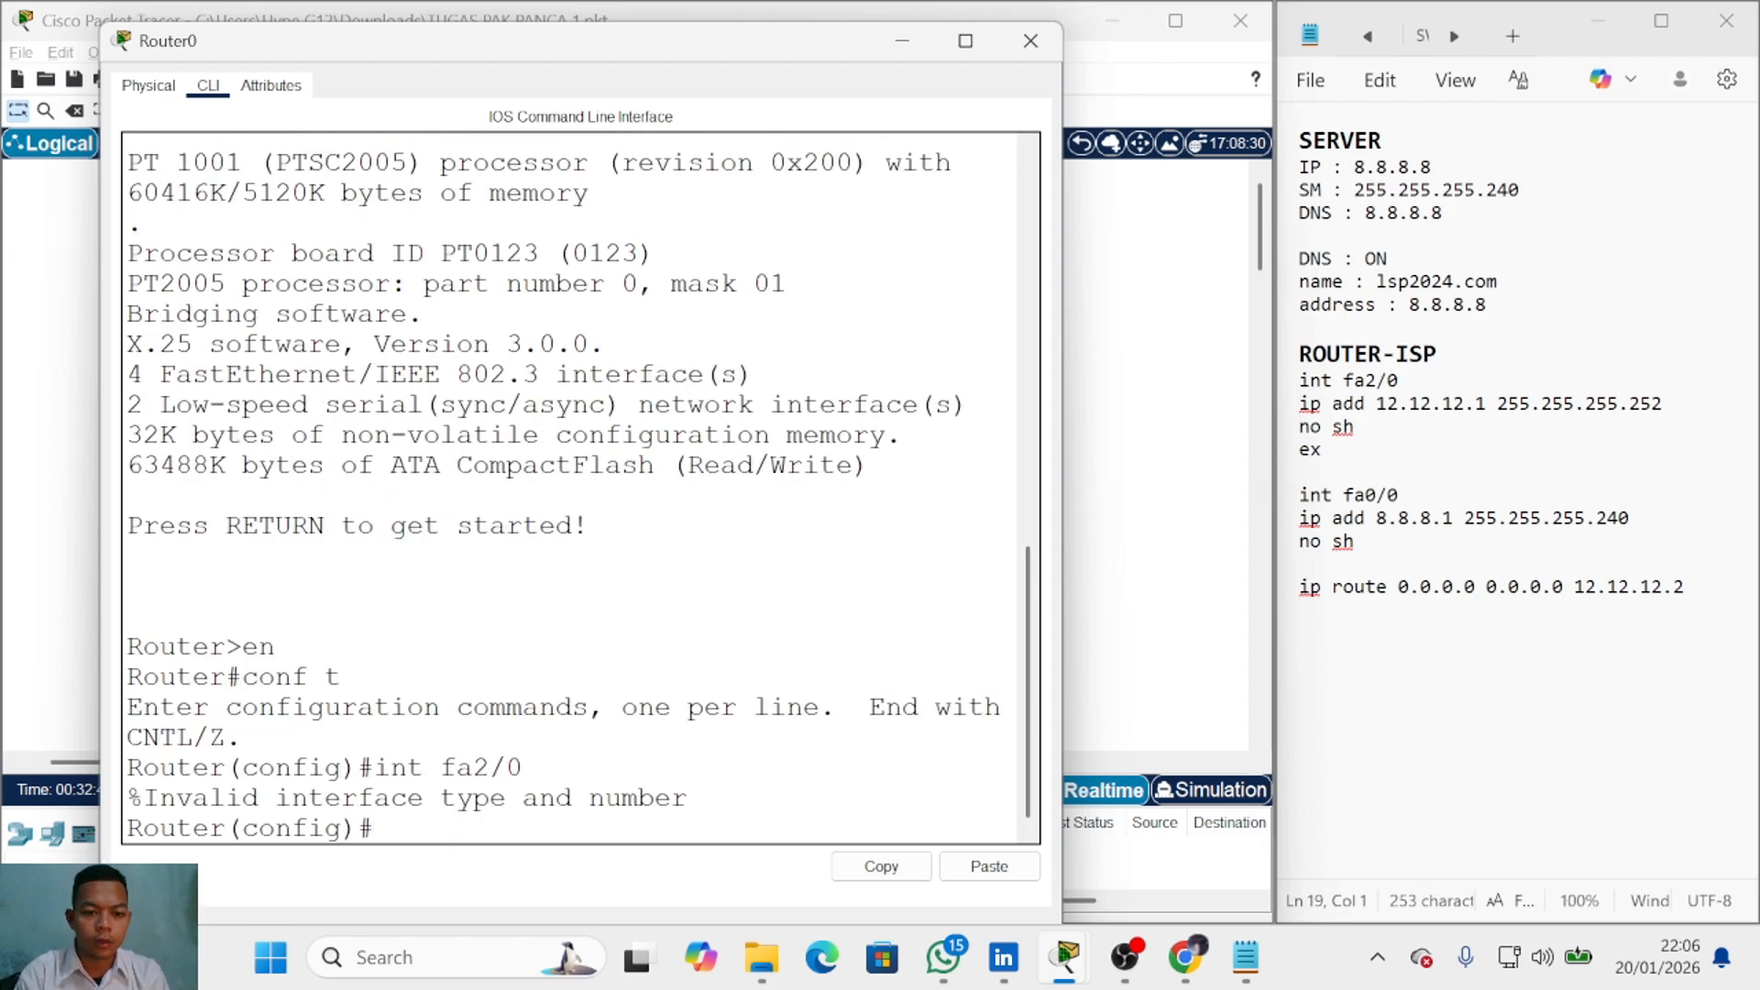
key("Return")
key("alt+Tab")
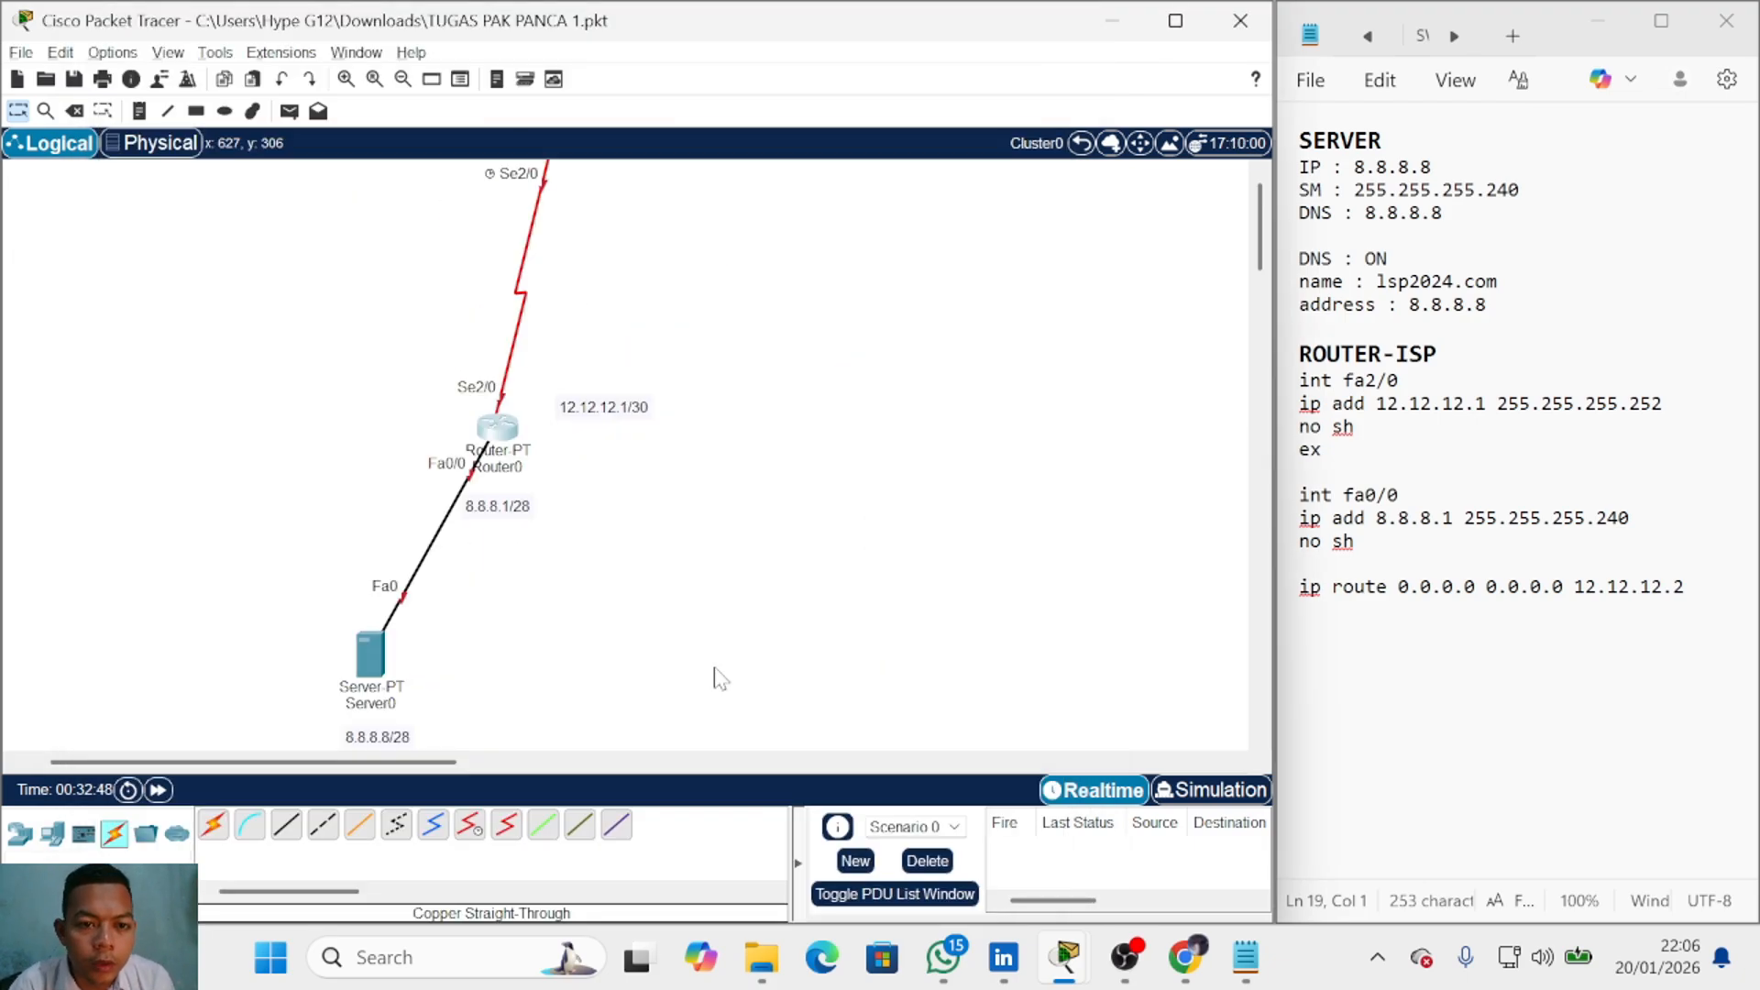
key("alt+Tab")
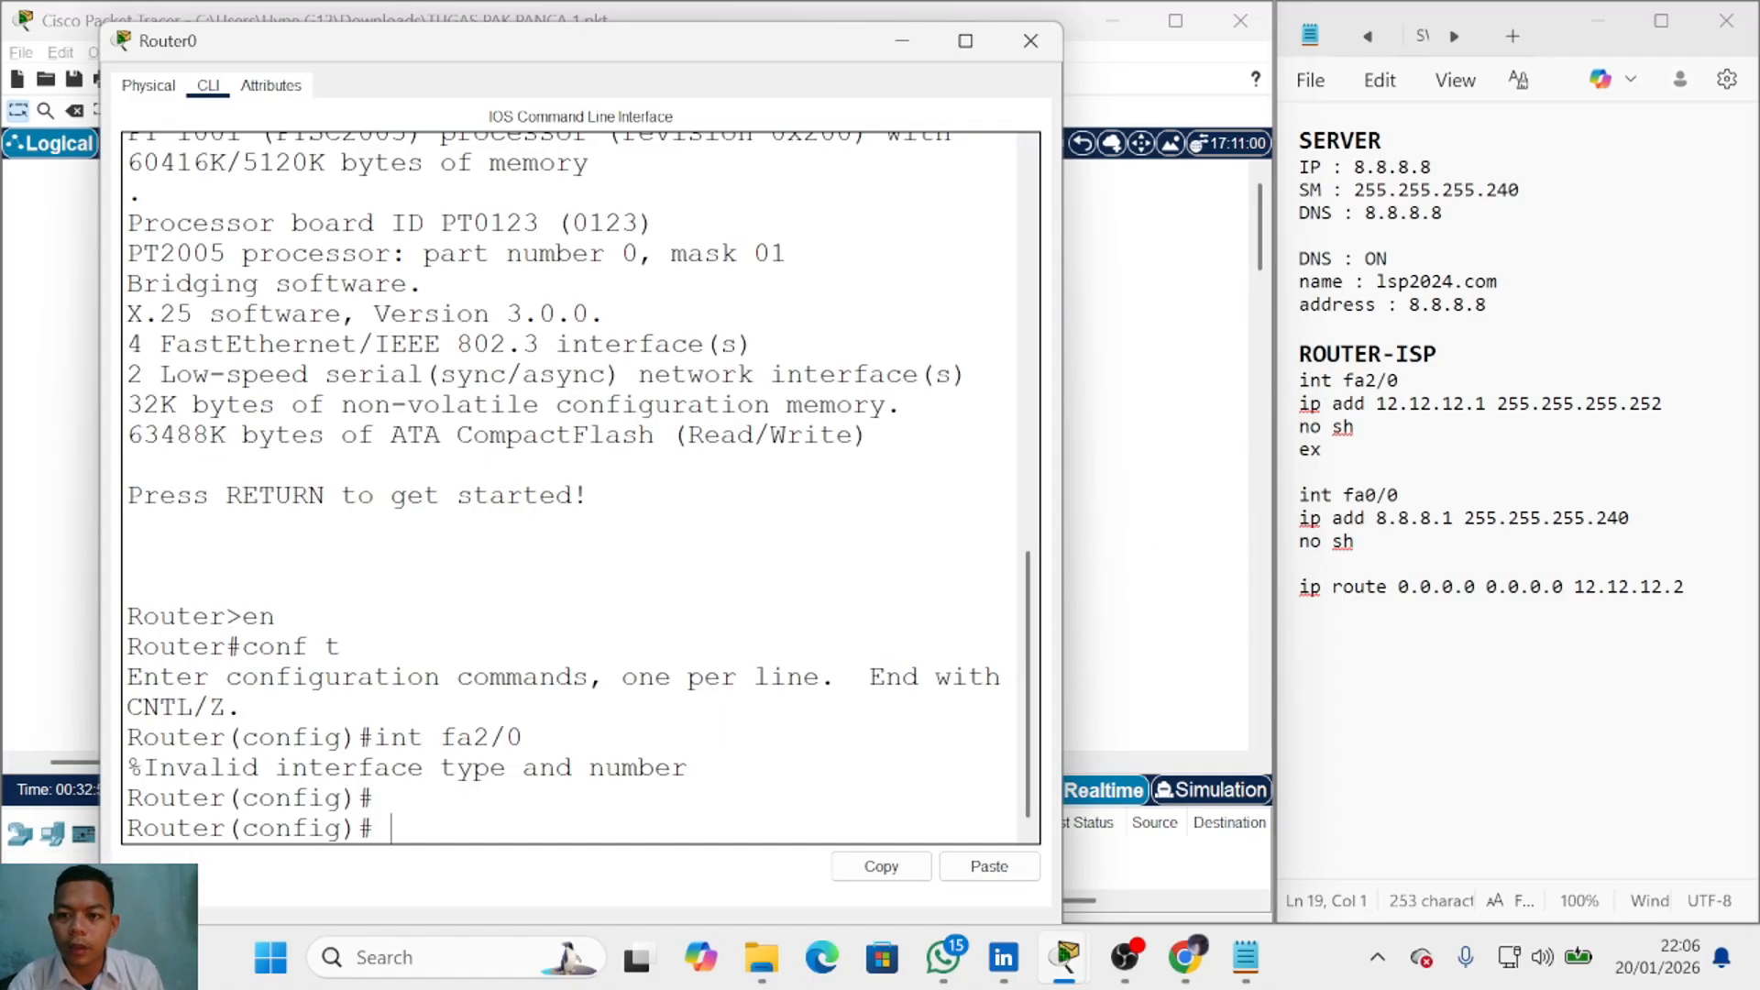
Step: Change the fa2/0 interface name in the notes to se2/0
left_click(1366, 380)
key("BackSpace")
key("BackSpace")
type("se")
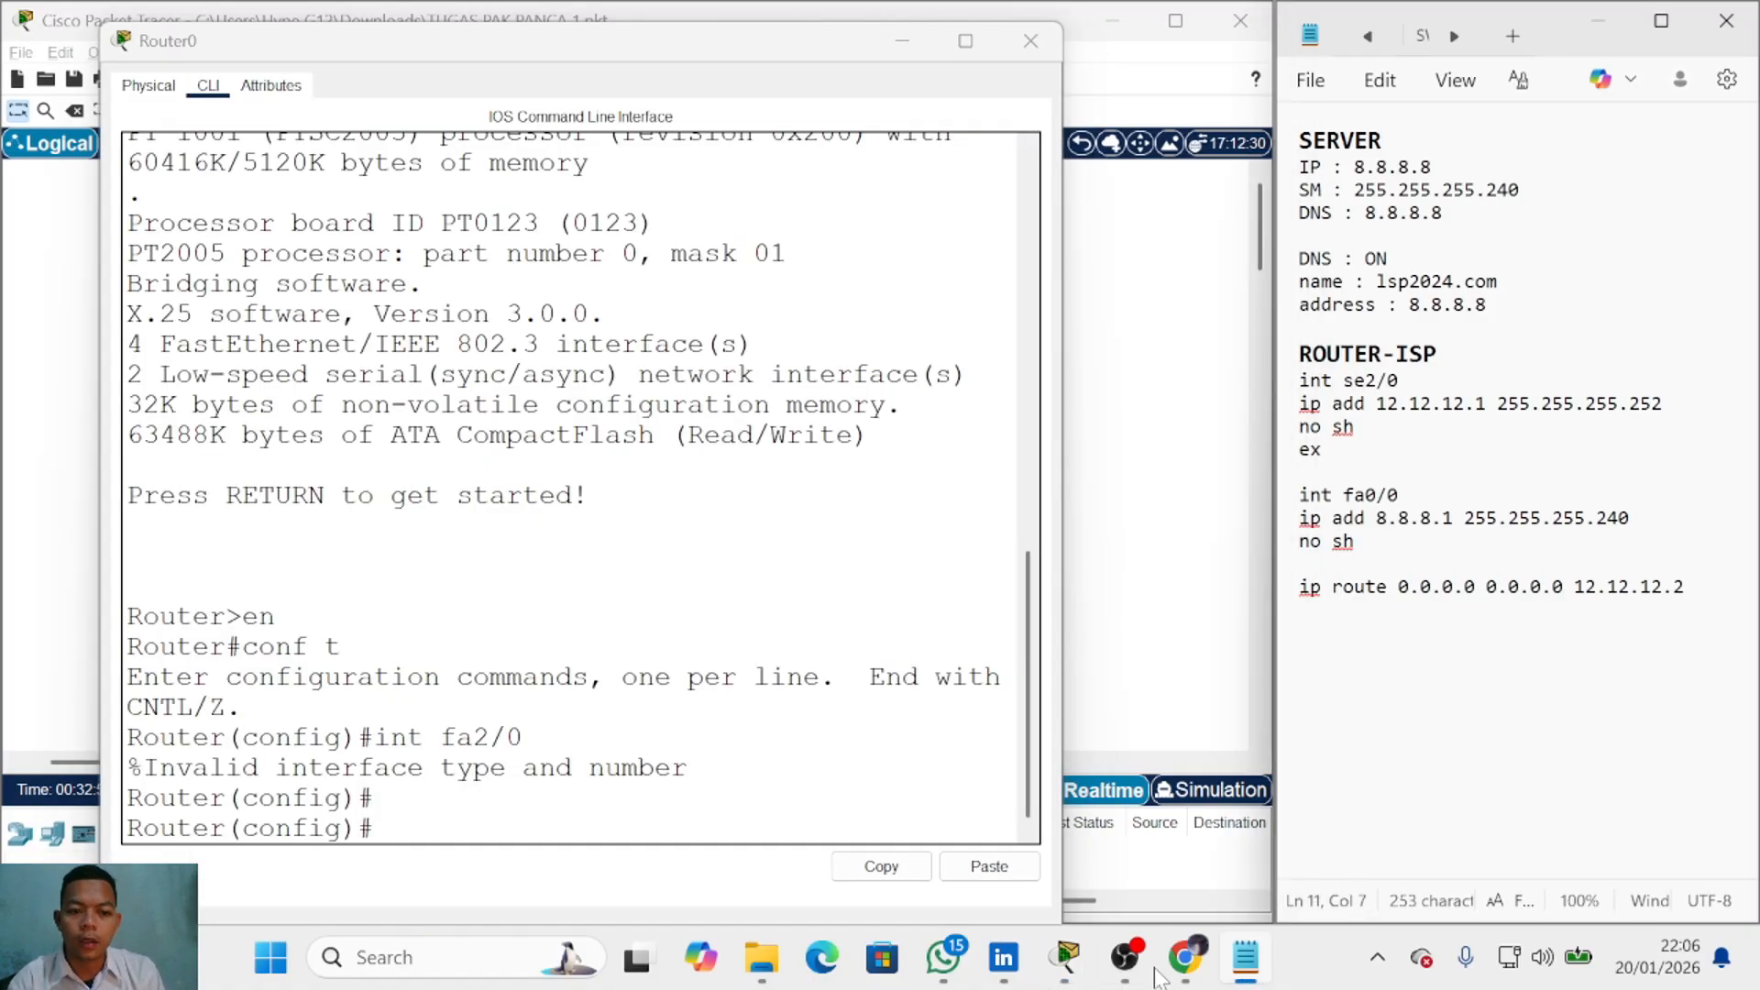
Step: Give Router0's se2/0 address 12.12.12.1 255.255.255.252, bring it up, and exit
key("alt+Tab")
type("int")
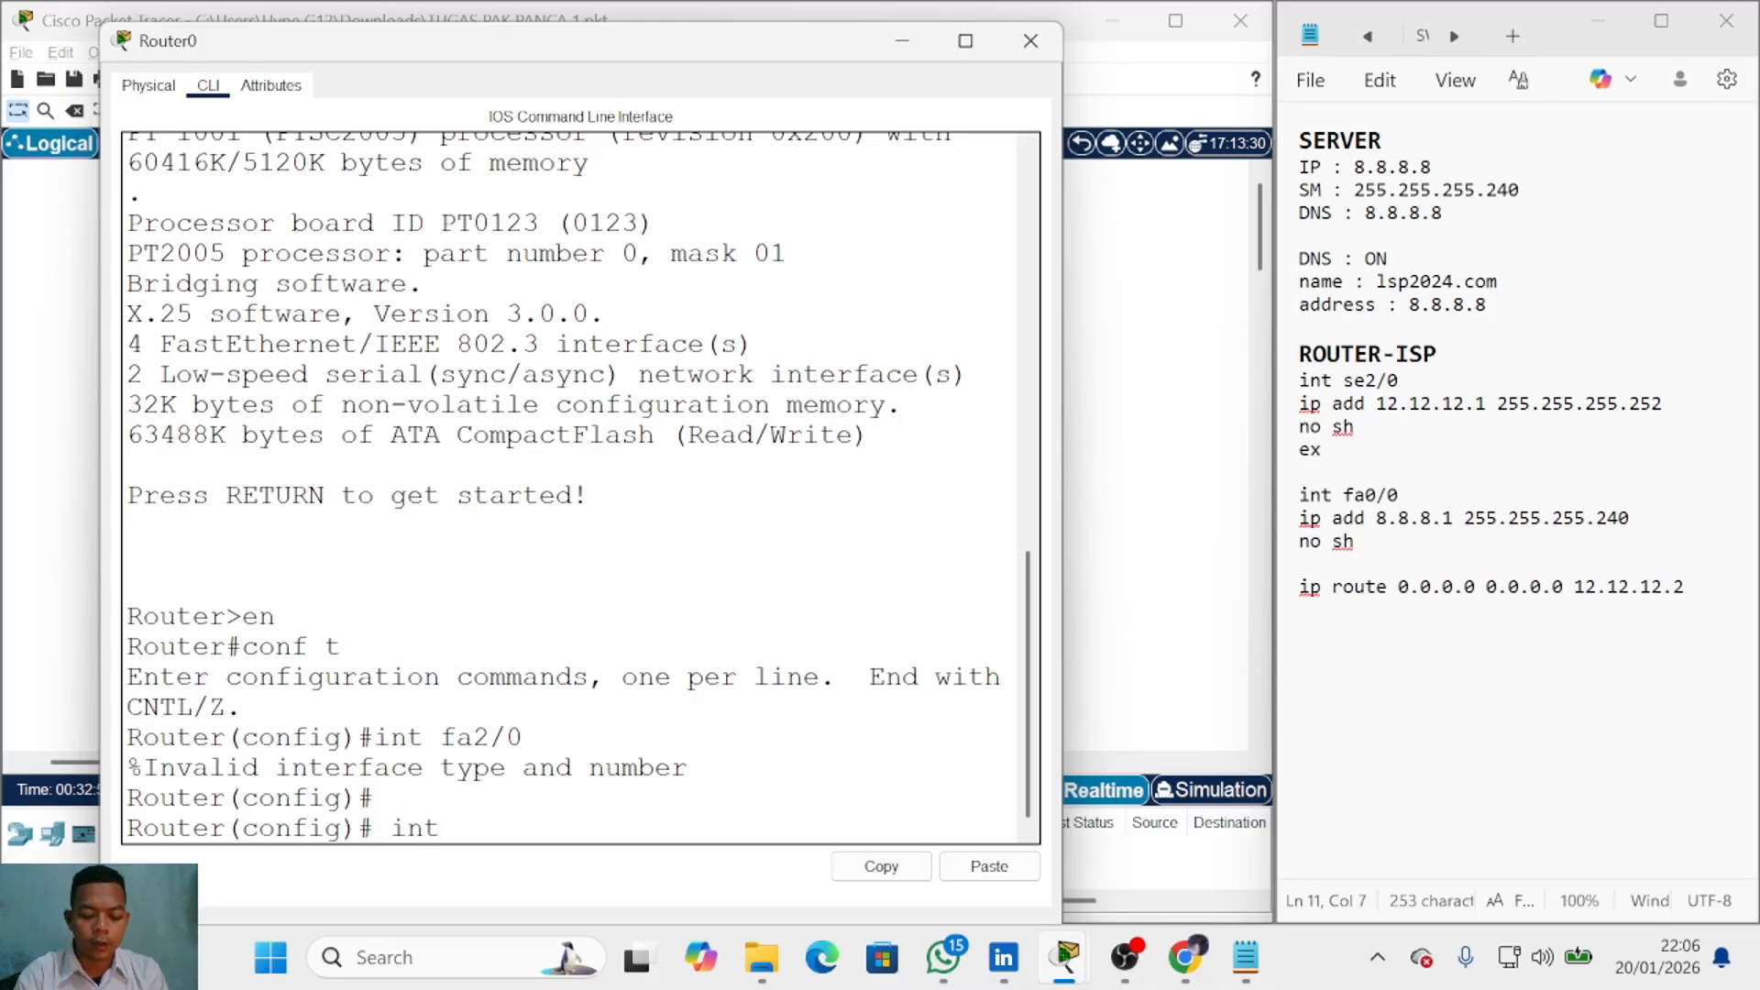
type(" se2/0")
key("BackSpace")
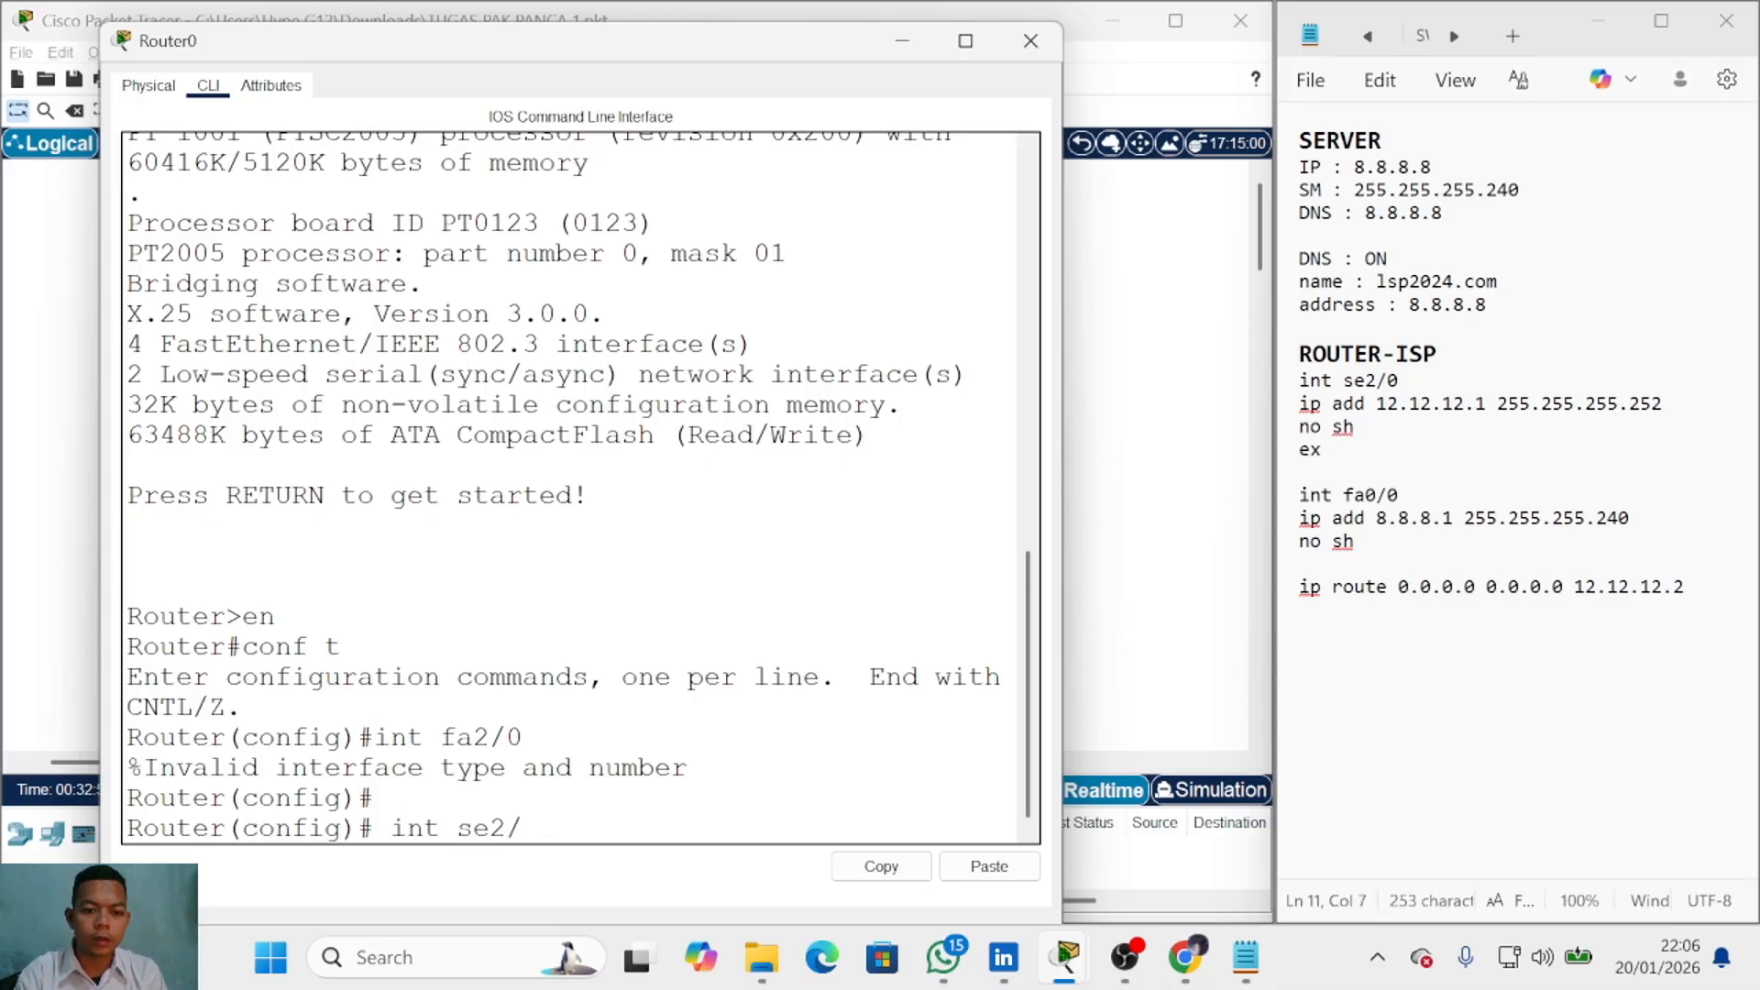
type("0")
key("Return")
type("ip add ")
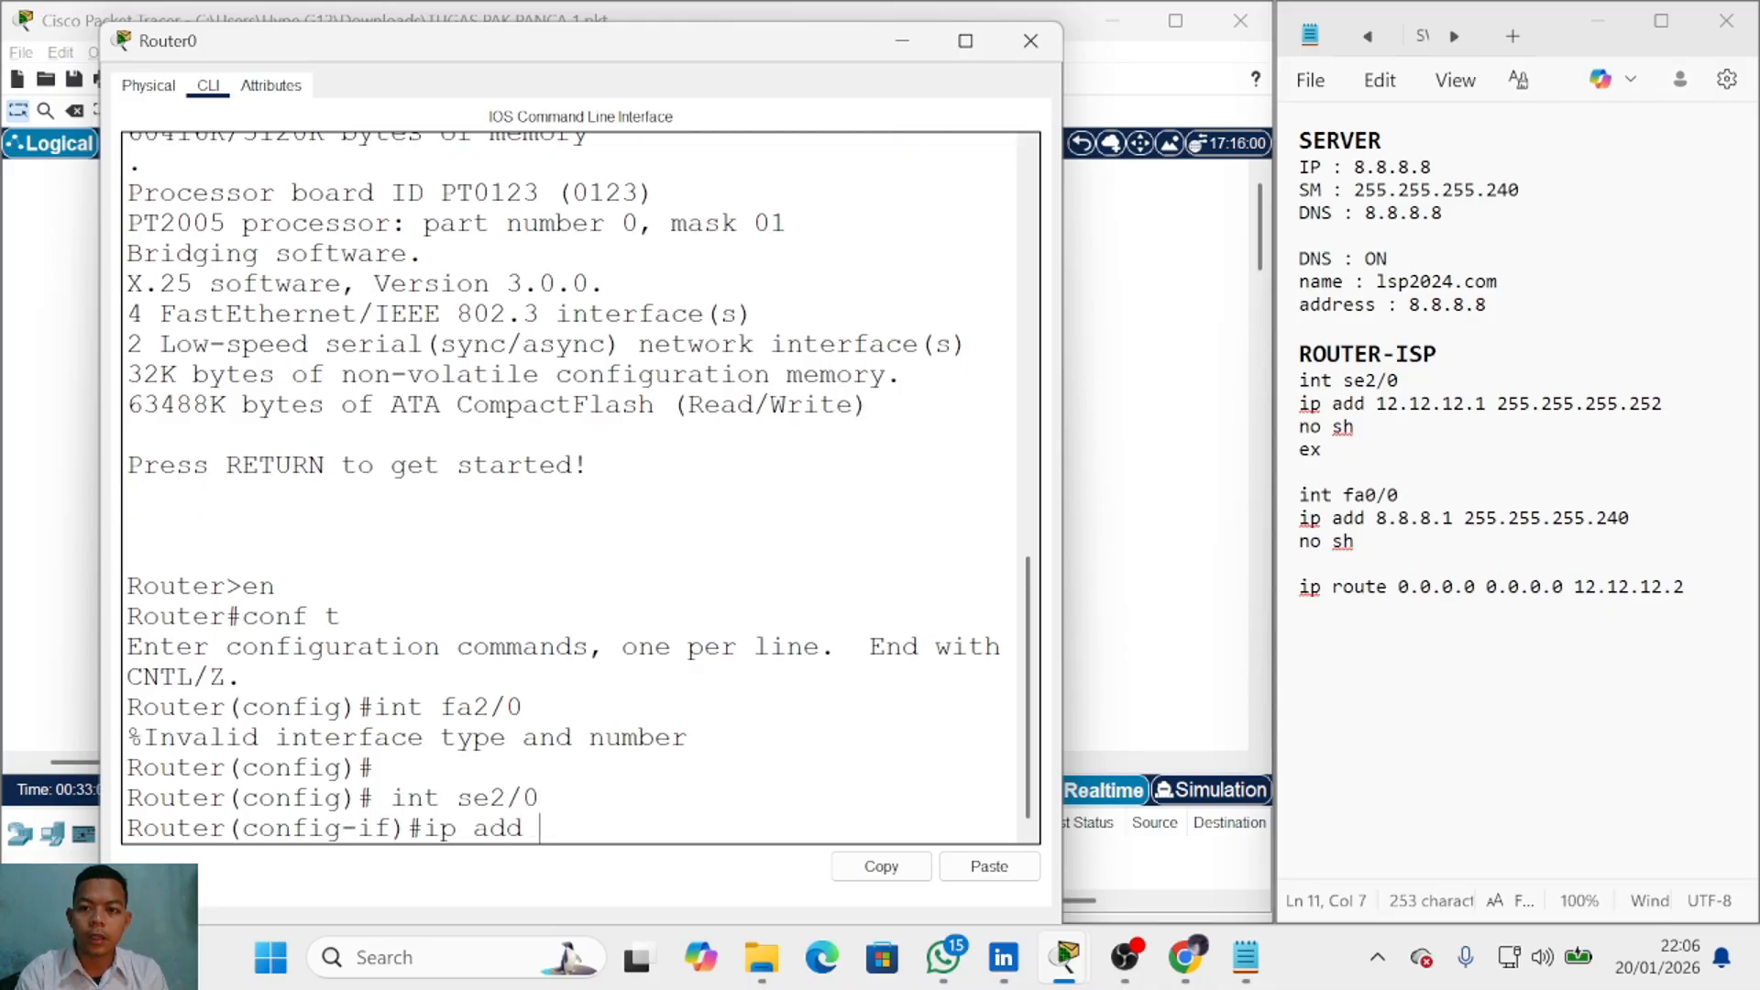
type("12.12.12.")
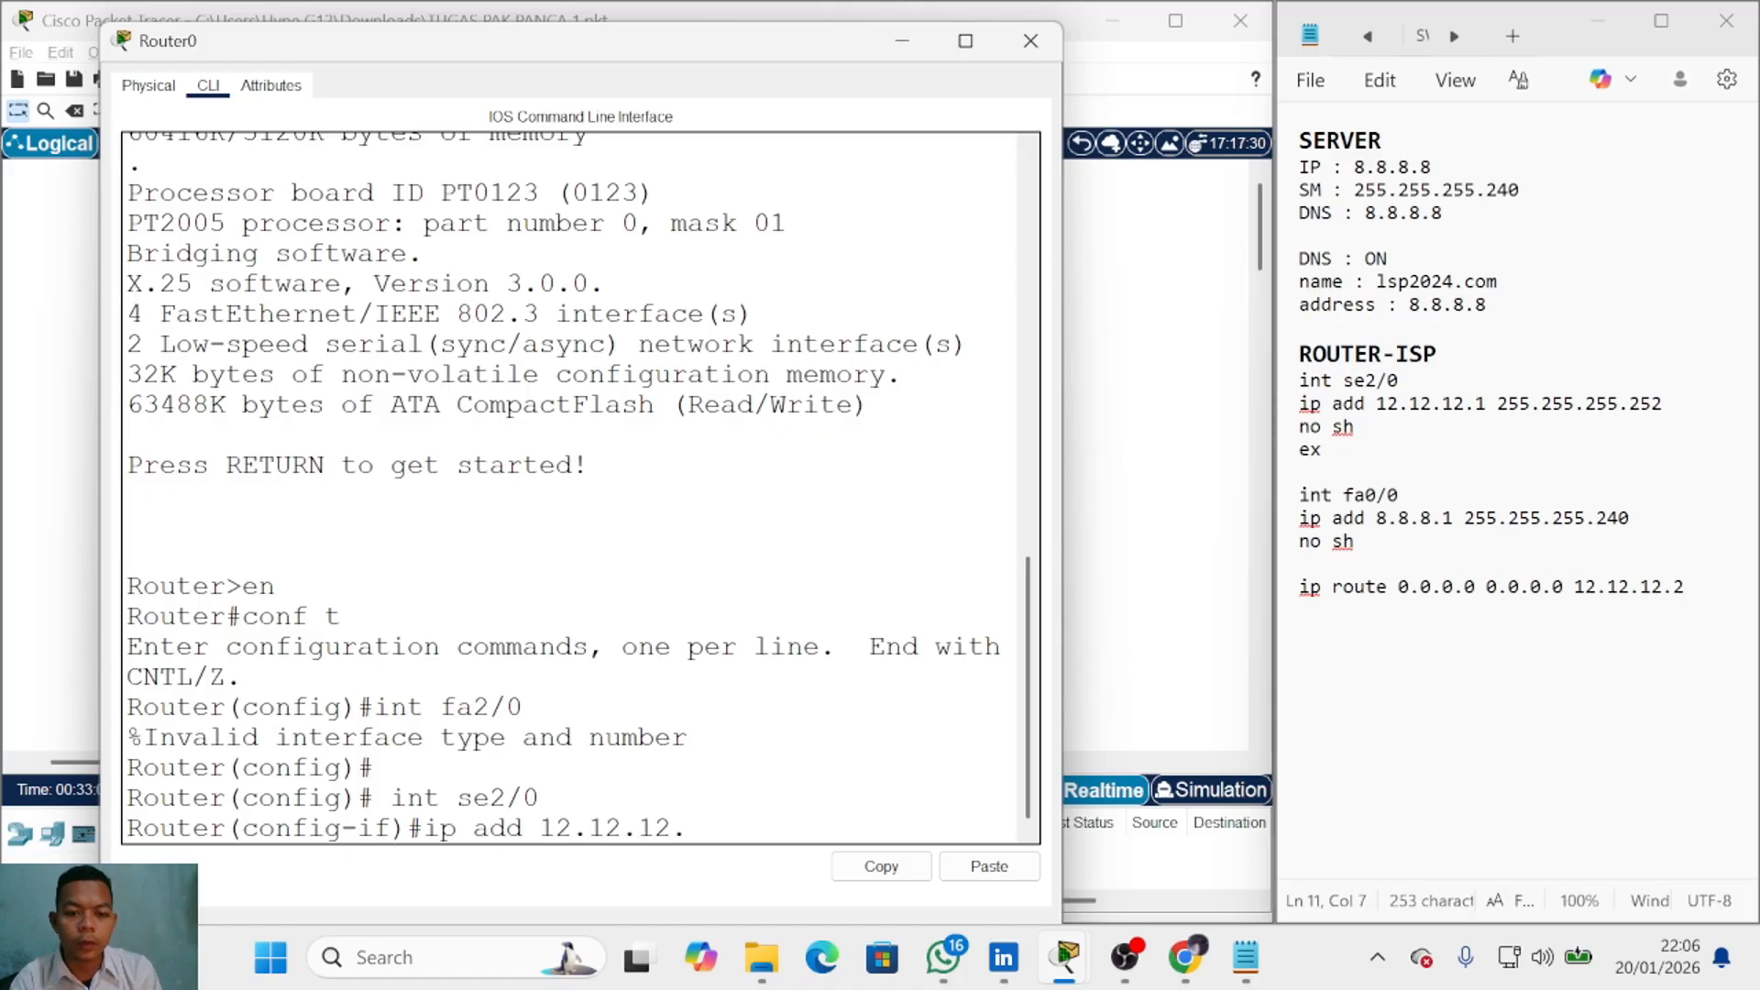
type("1 255.255.25")
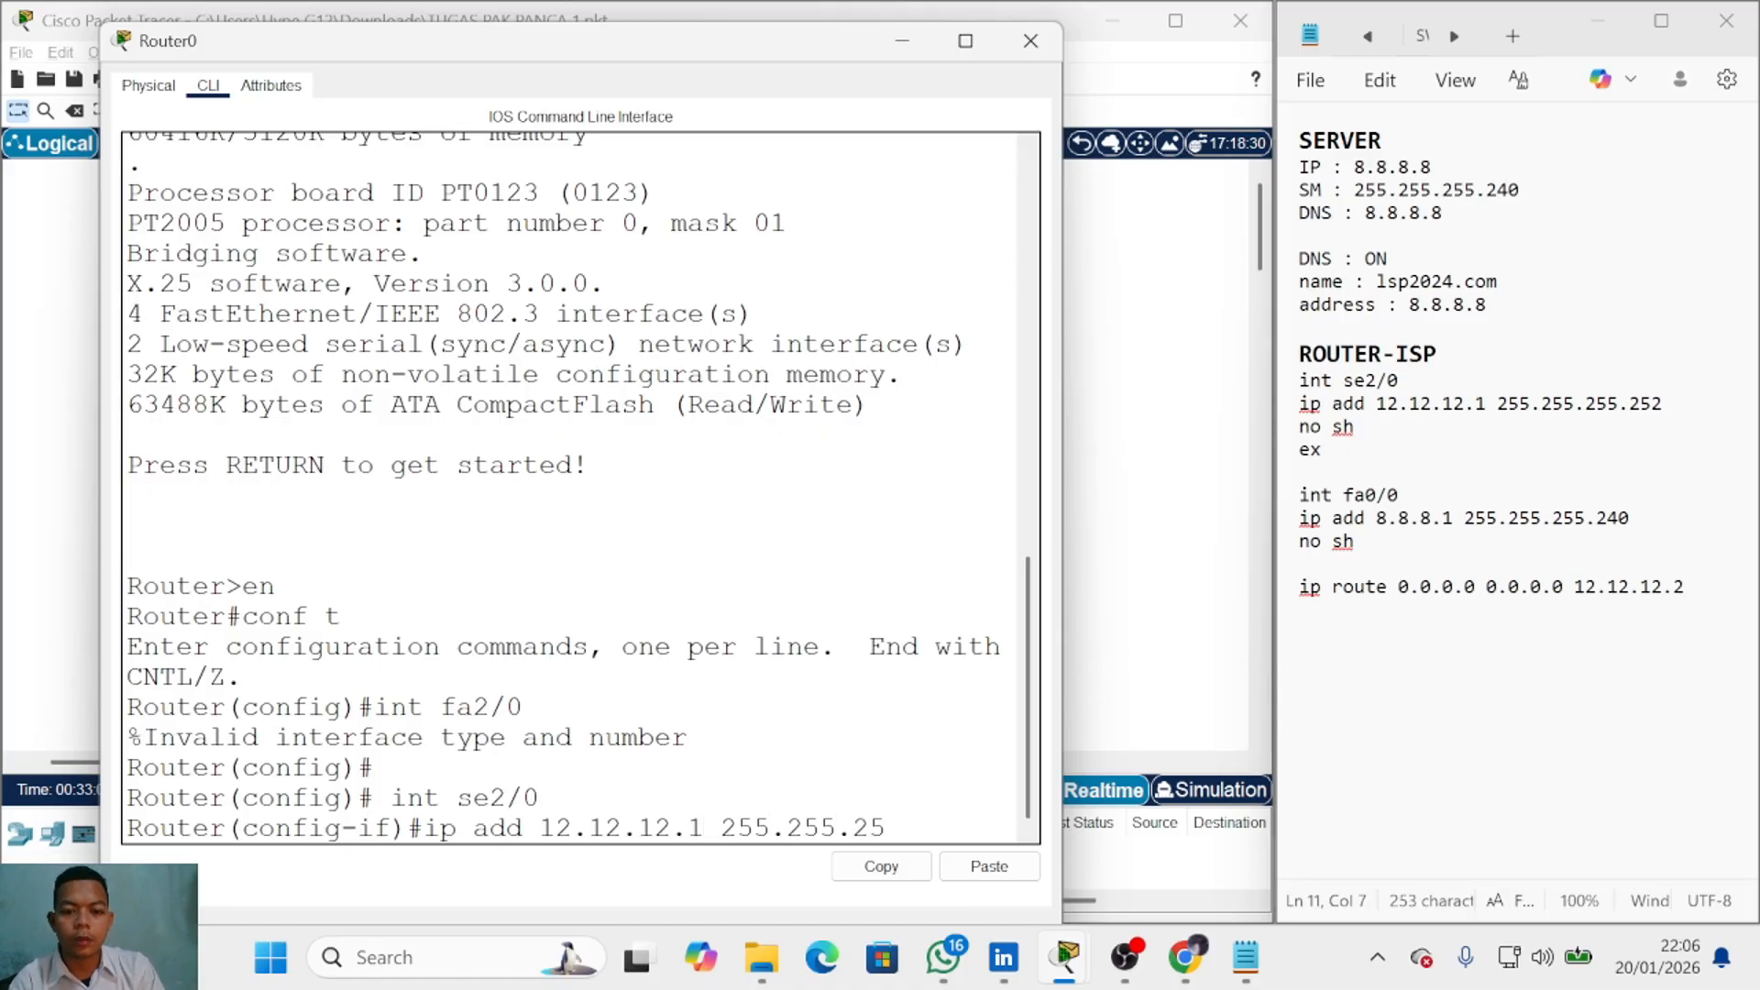
type("5.252")
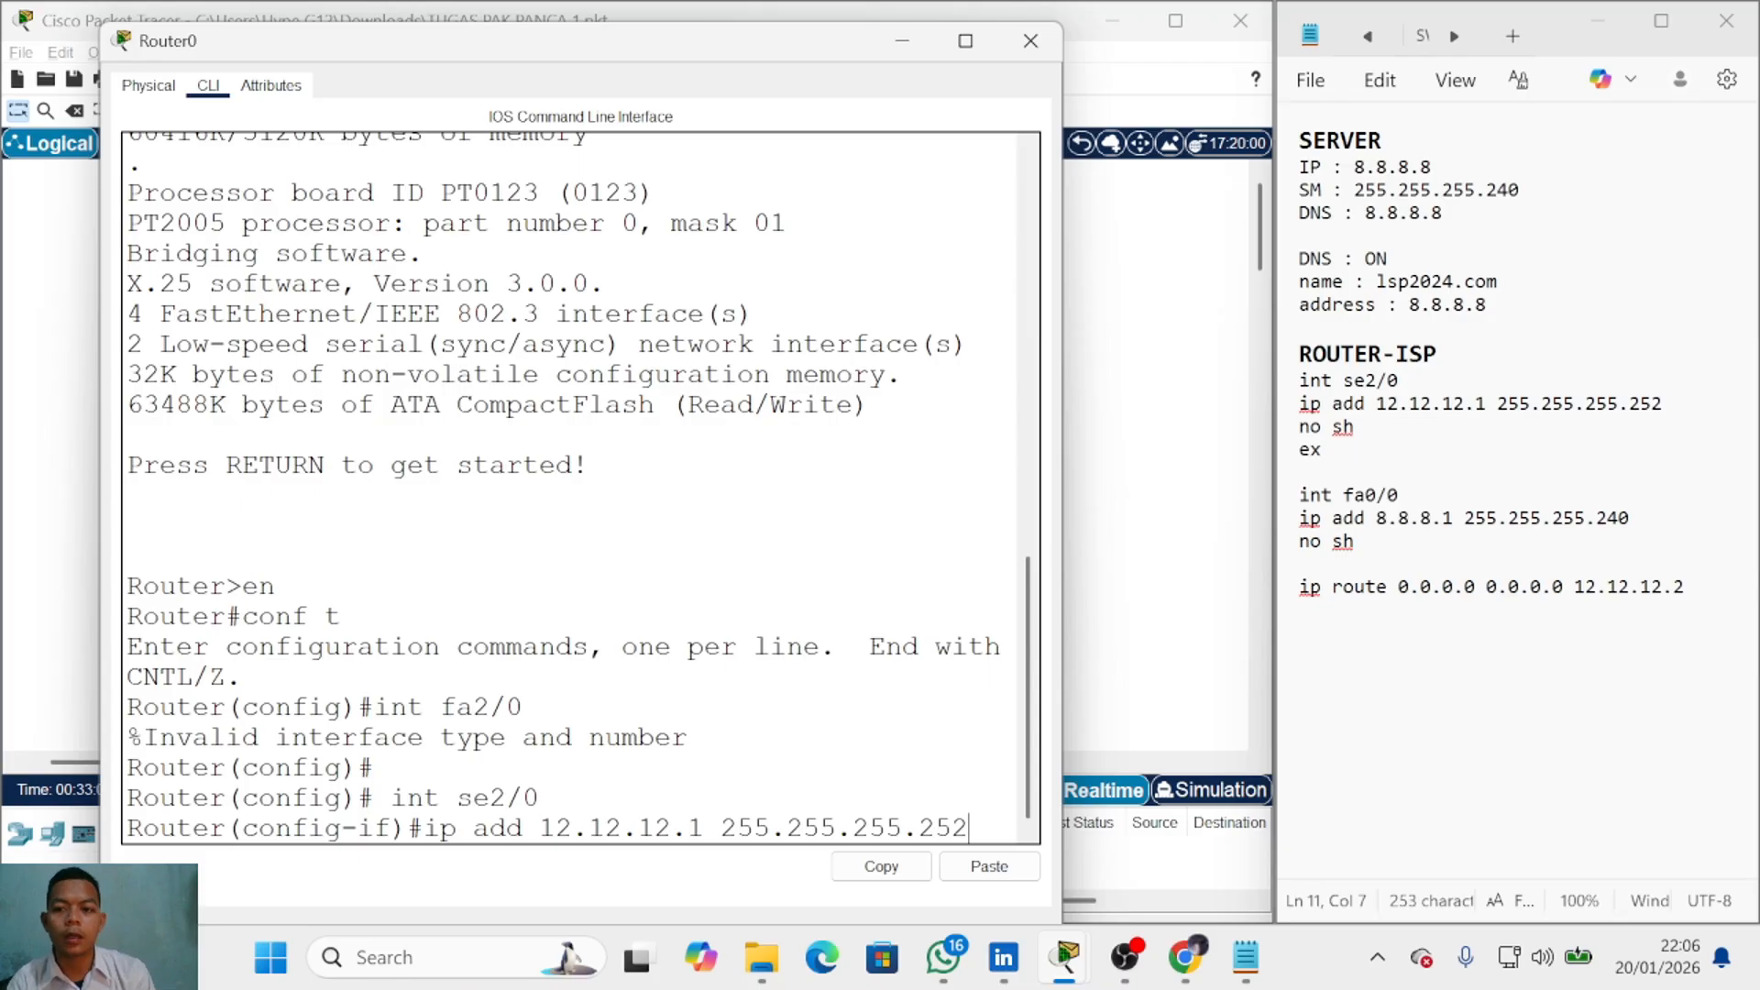
key("Return")
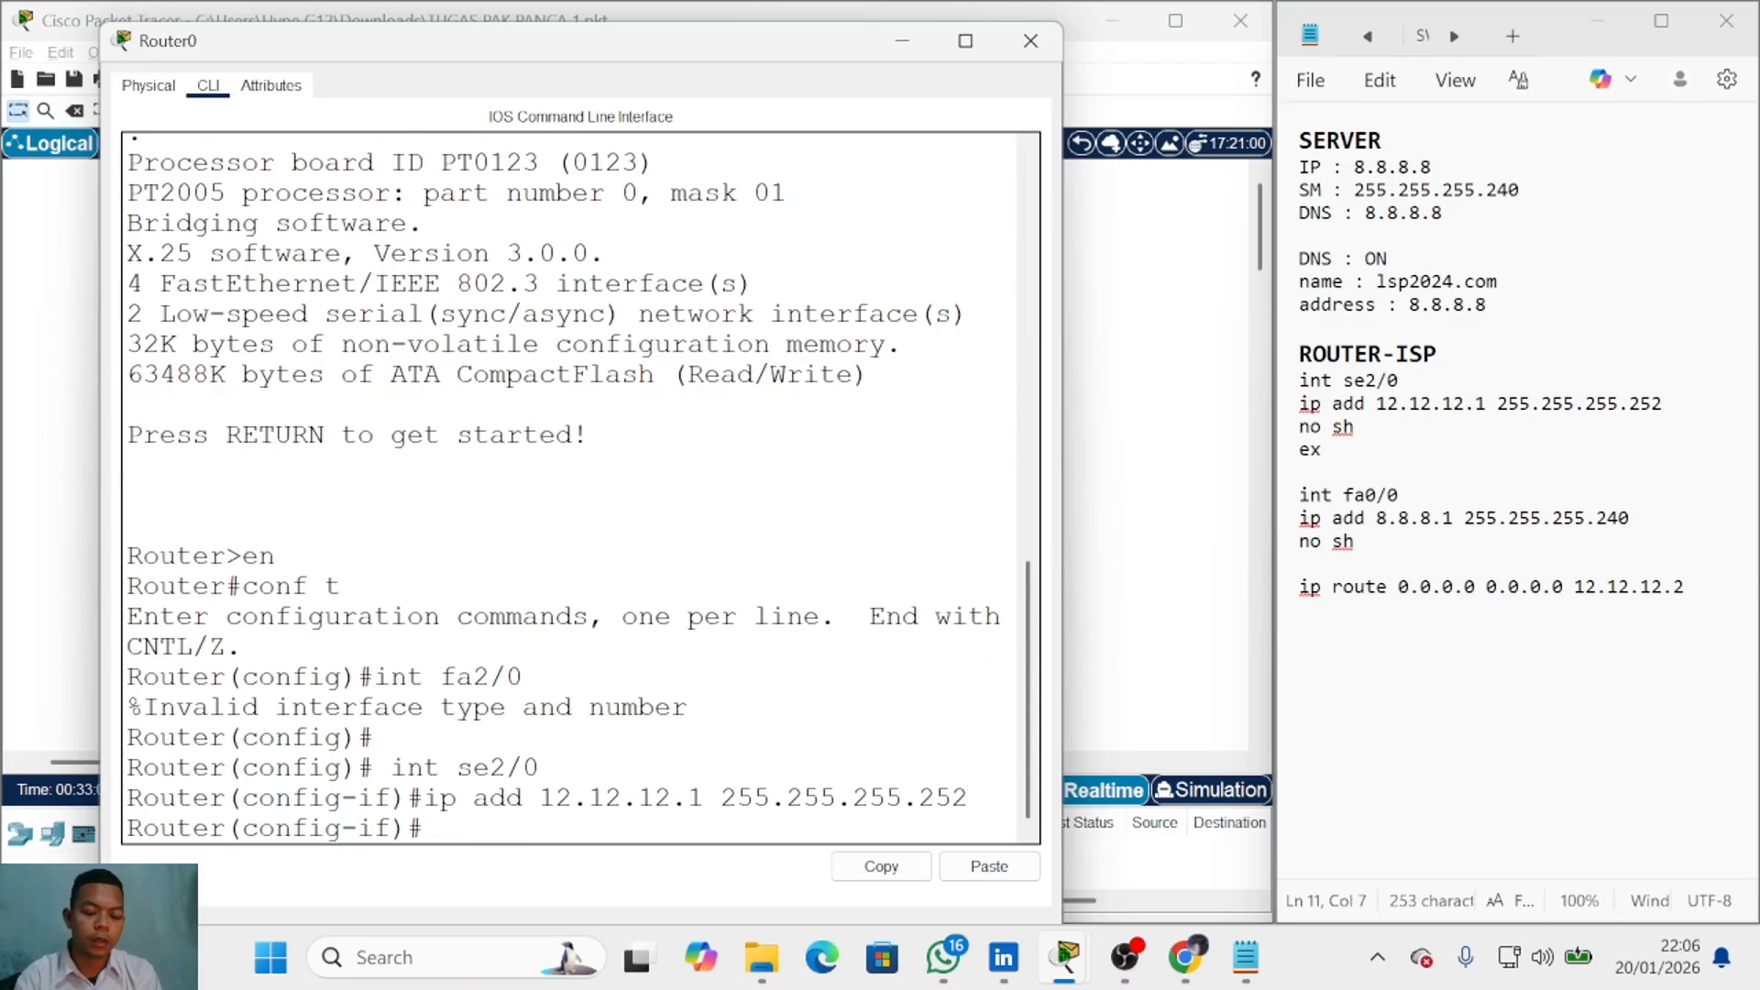
type("no sh")
key("Return")
type("ex")
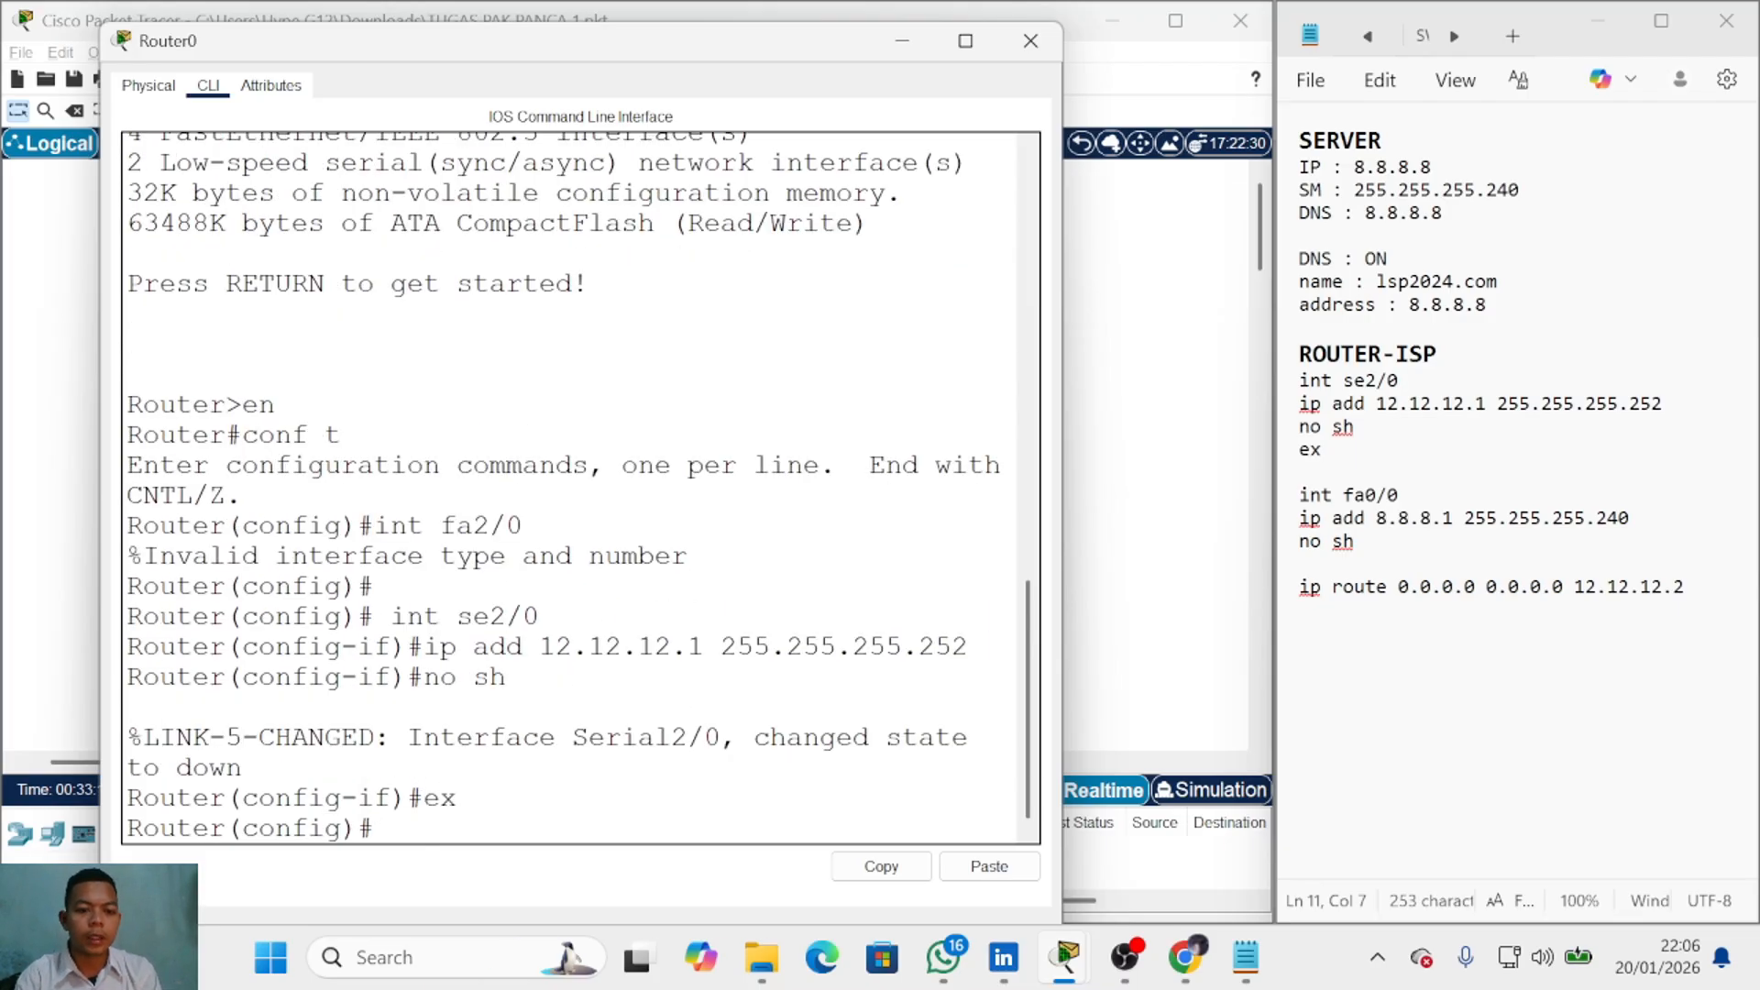
key("Return")
key("Return")
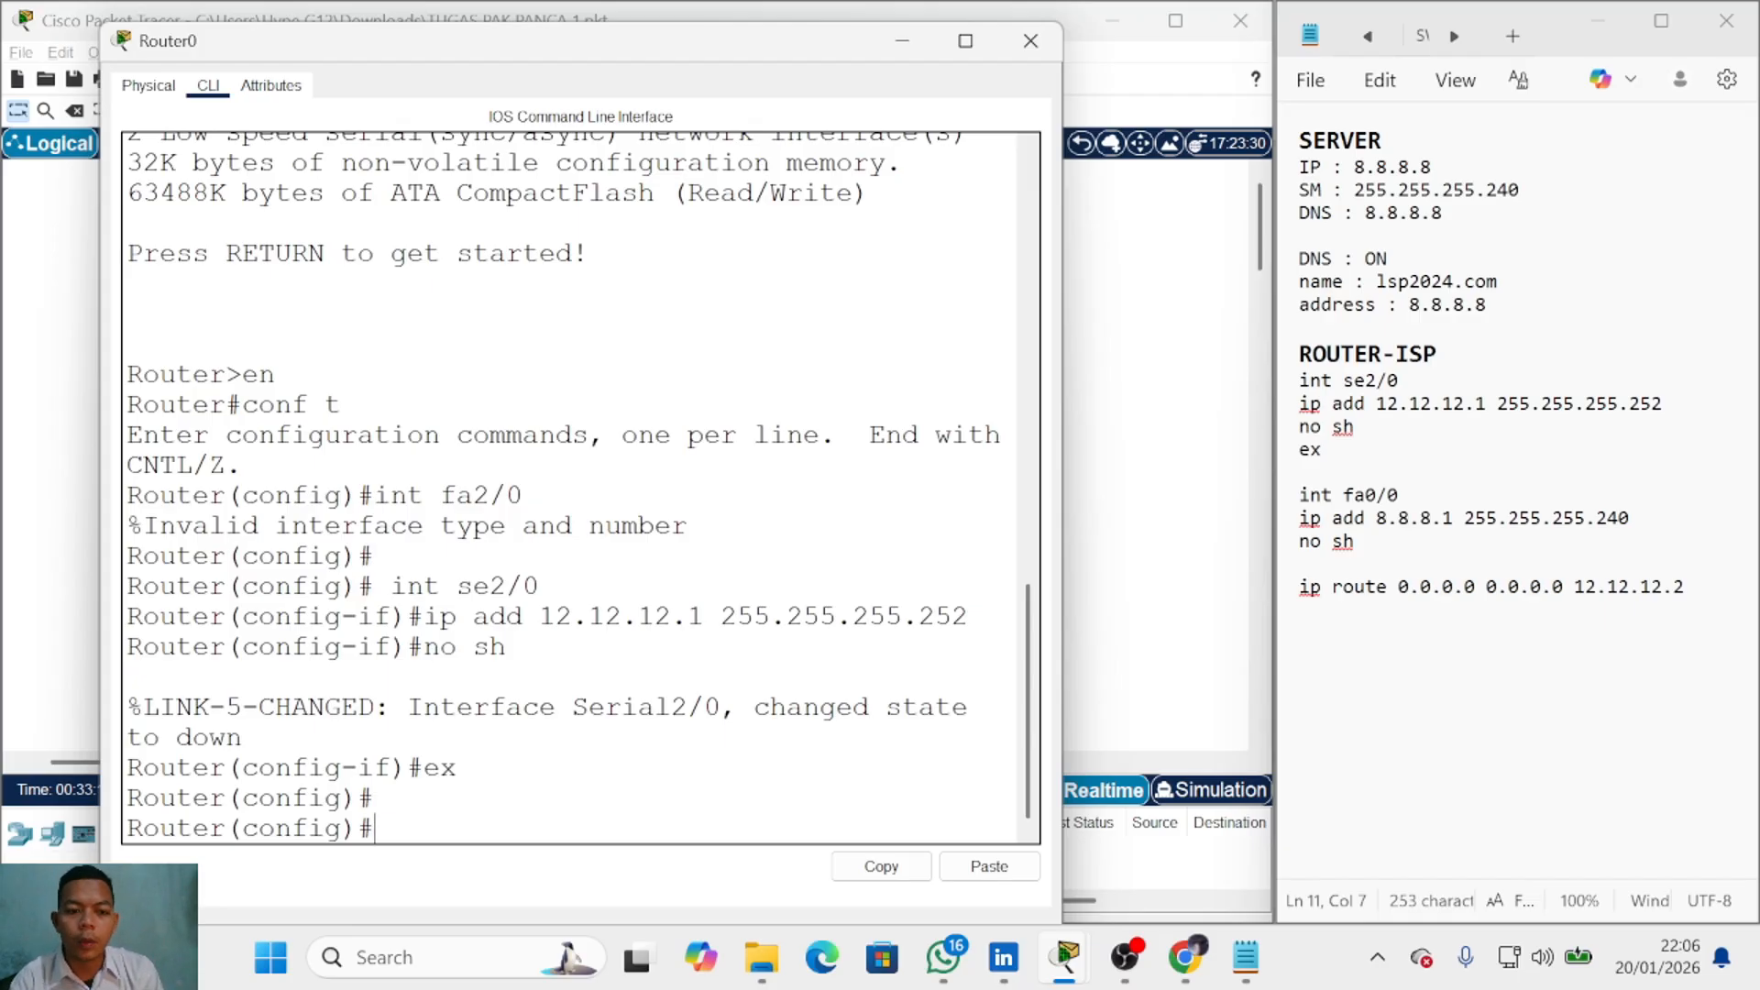
Step: Give fa0/0 address 8.8.8.1 255.255.255.240, enable it, and exit
type("int fa")
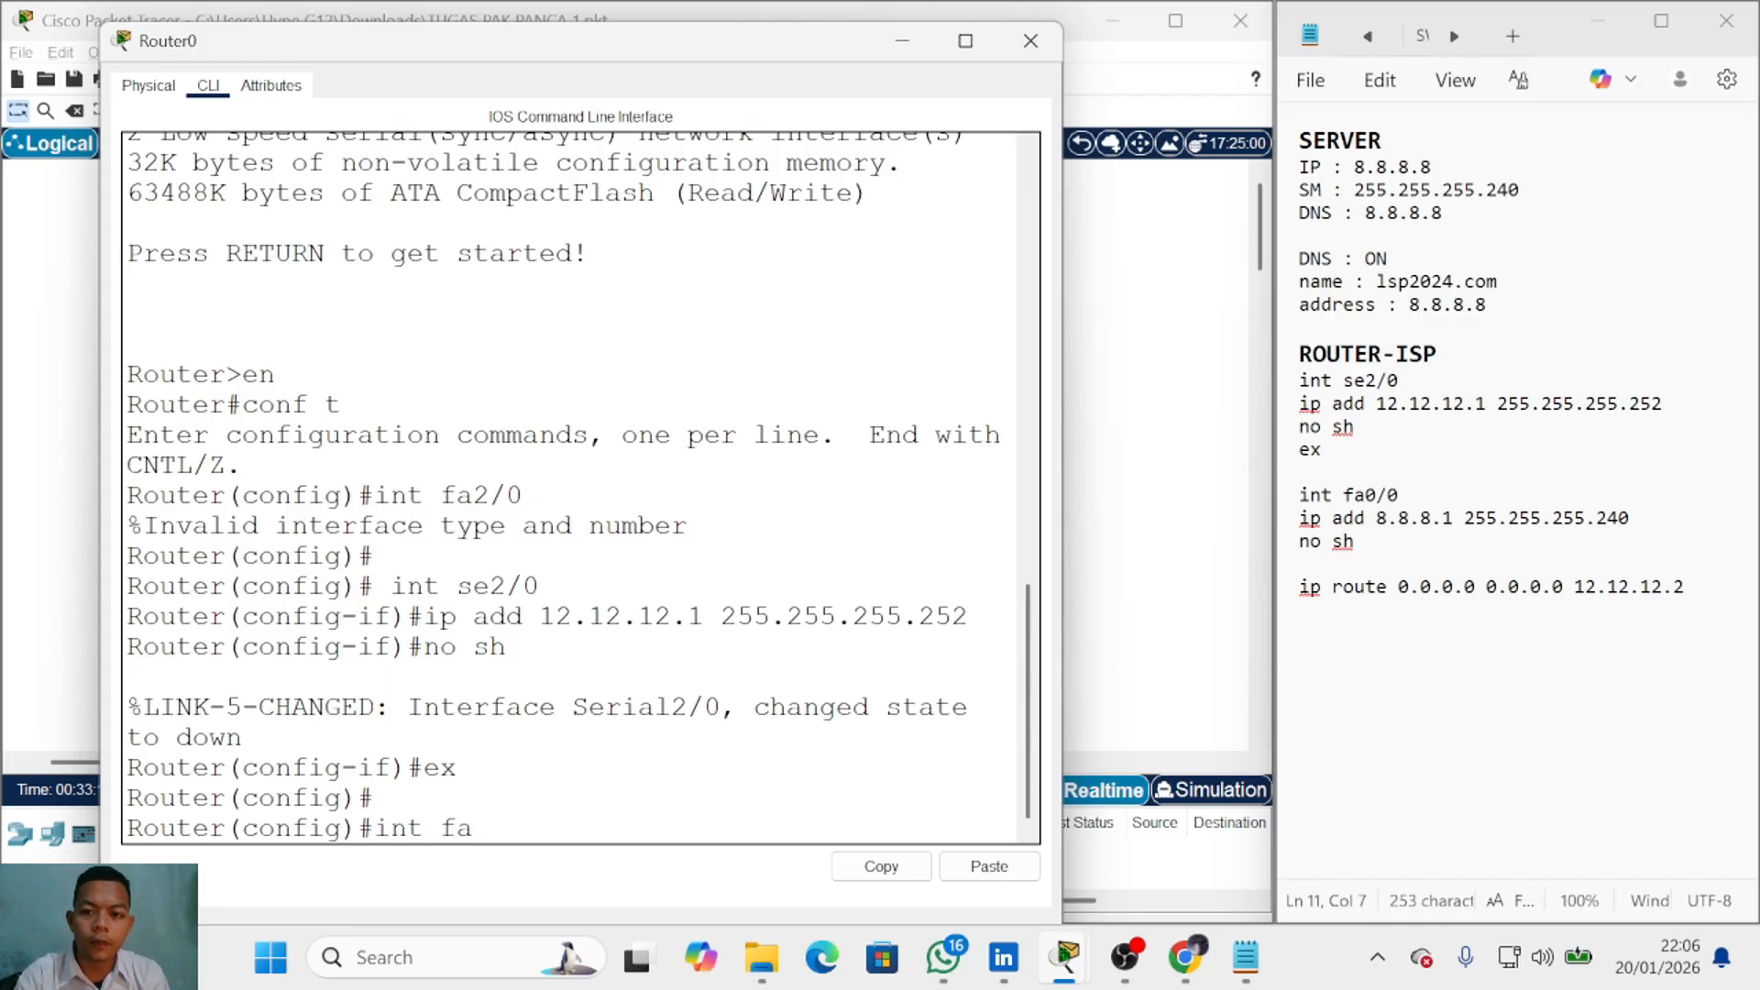
type("0/0")
key("Return")
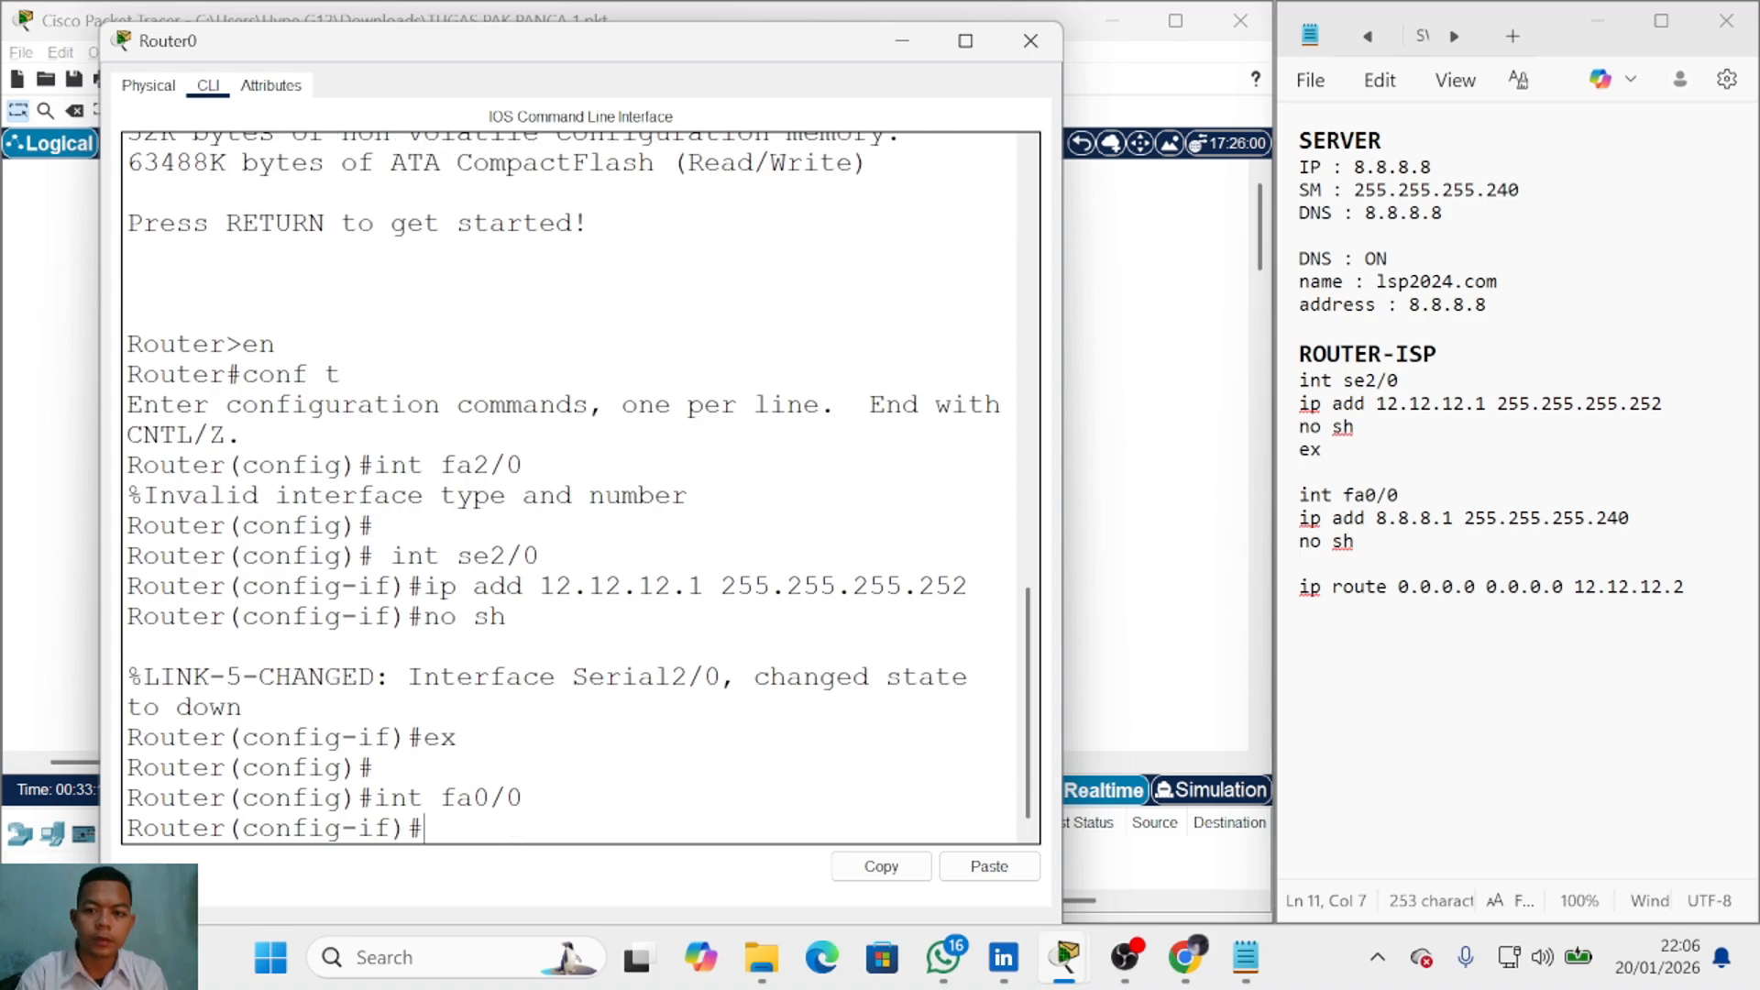
type("ip a")
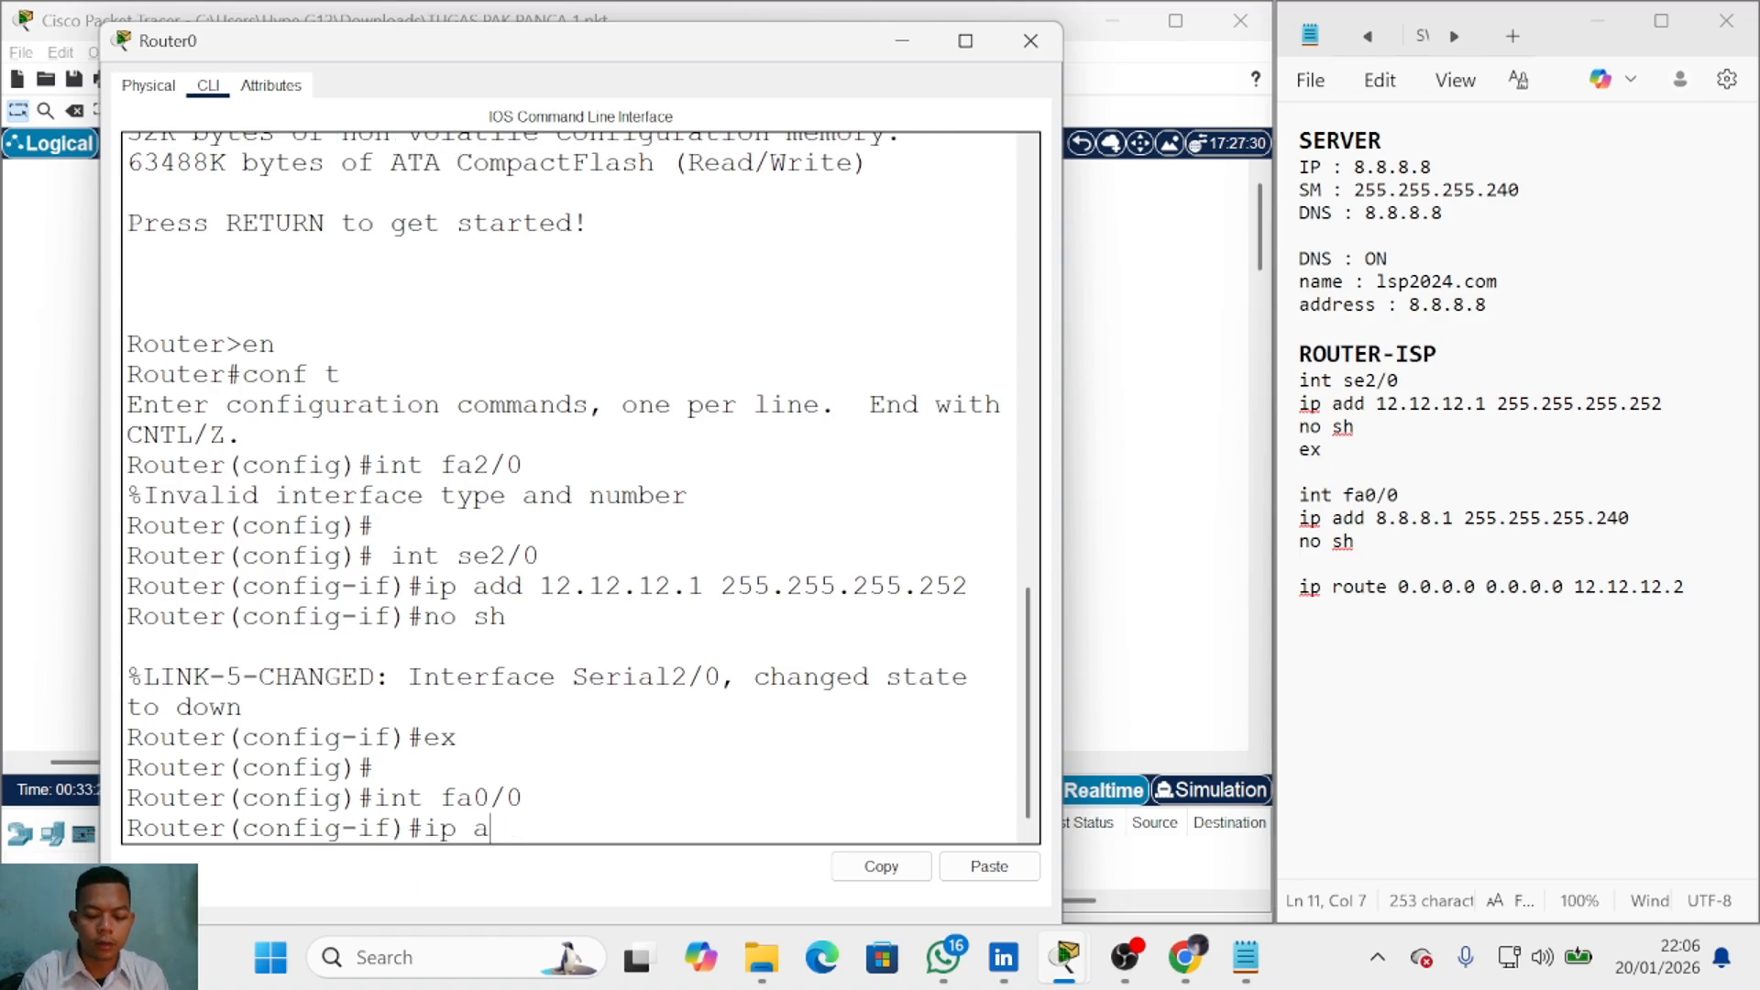
type("dd 8.8.8.")
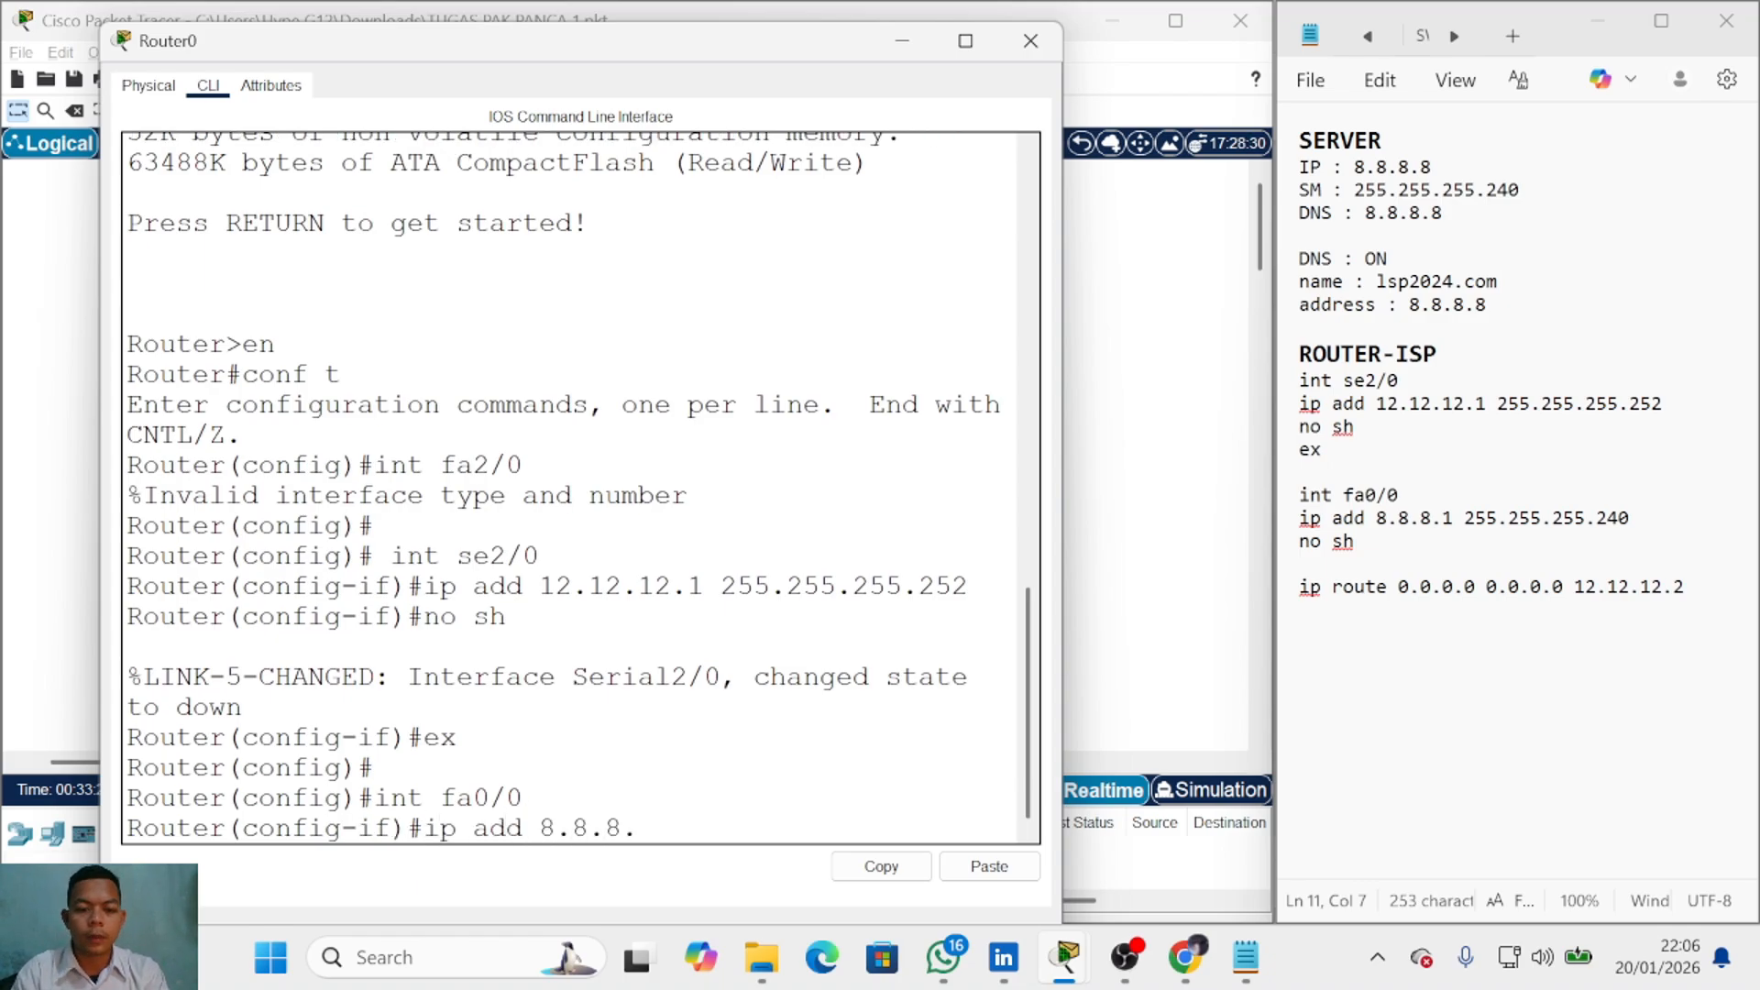
type("1 2")
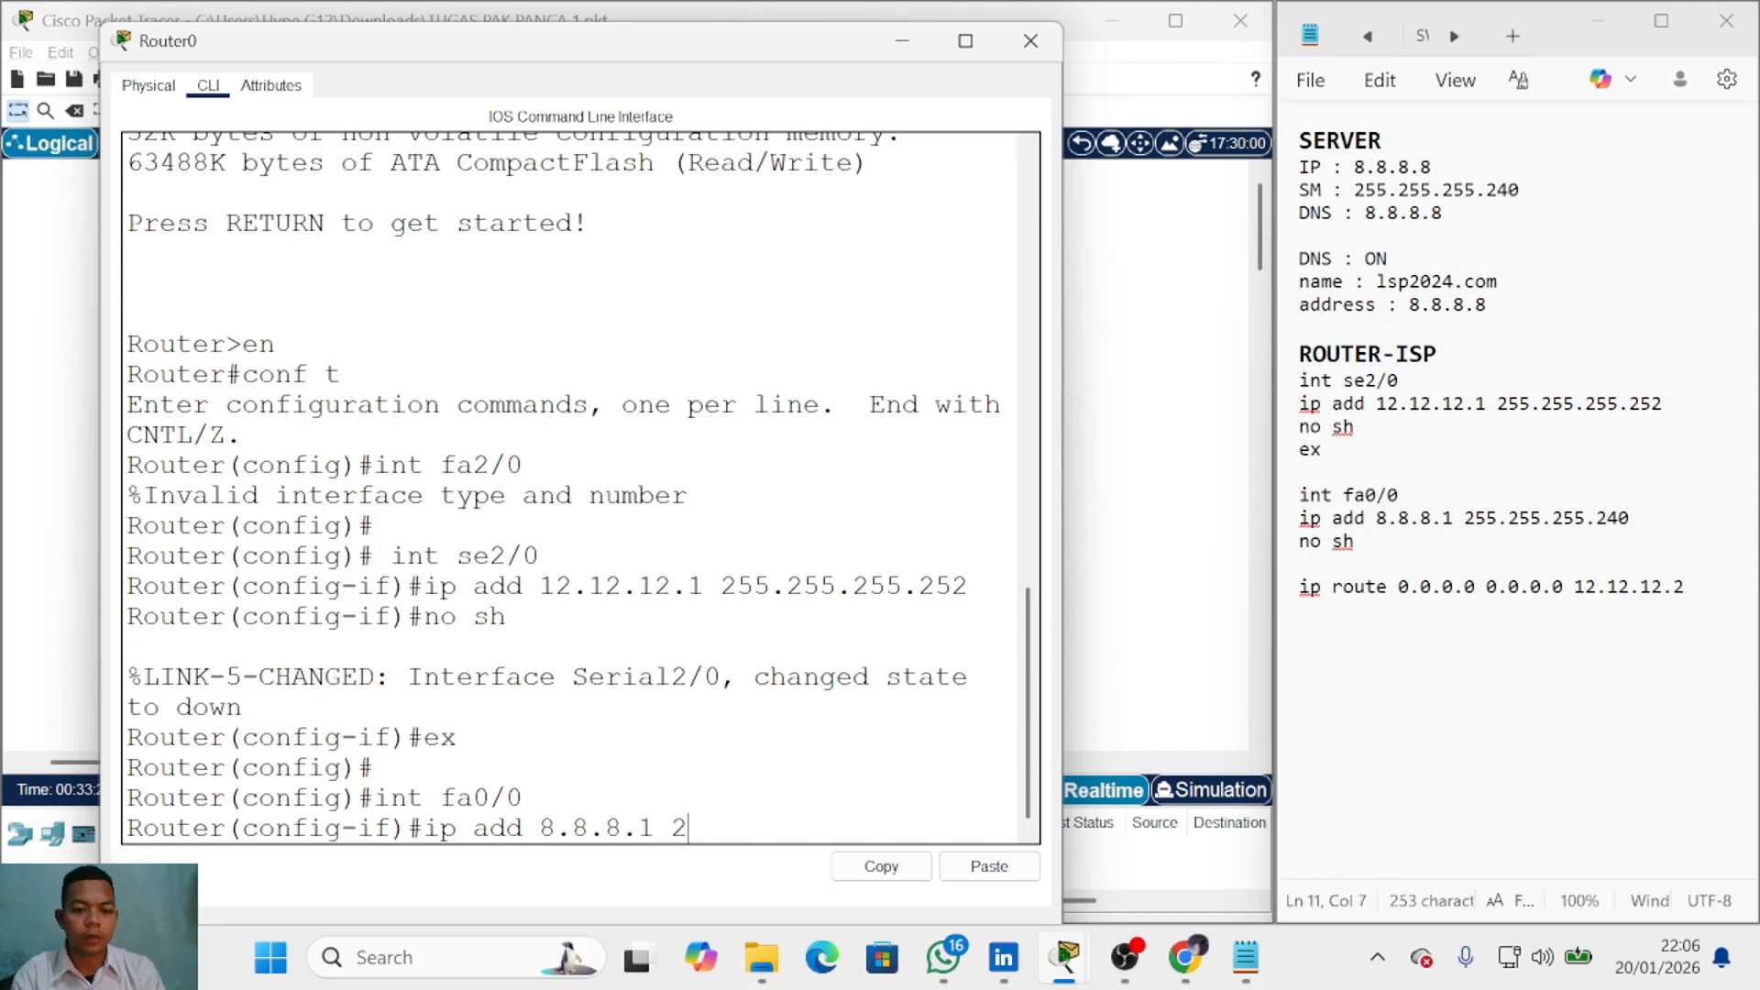
type("55.255.255")
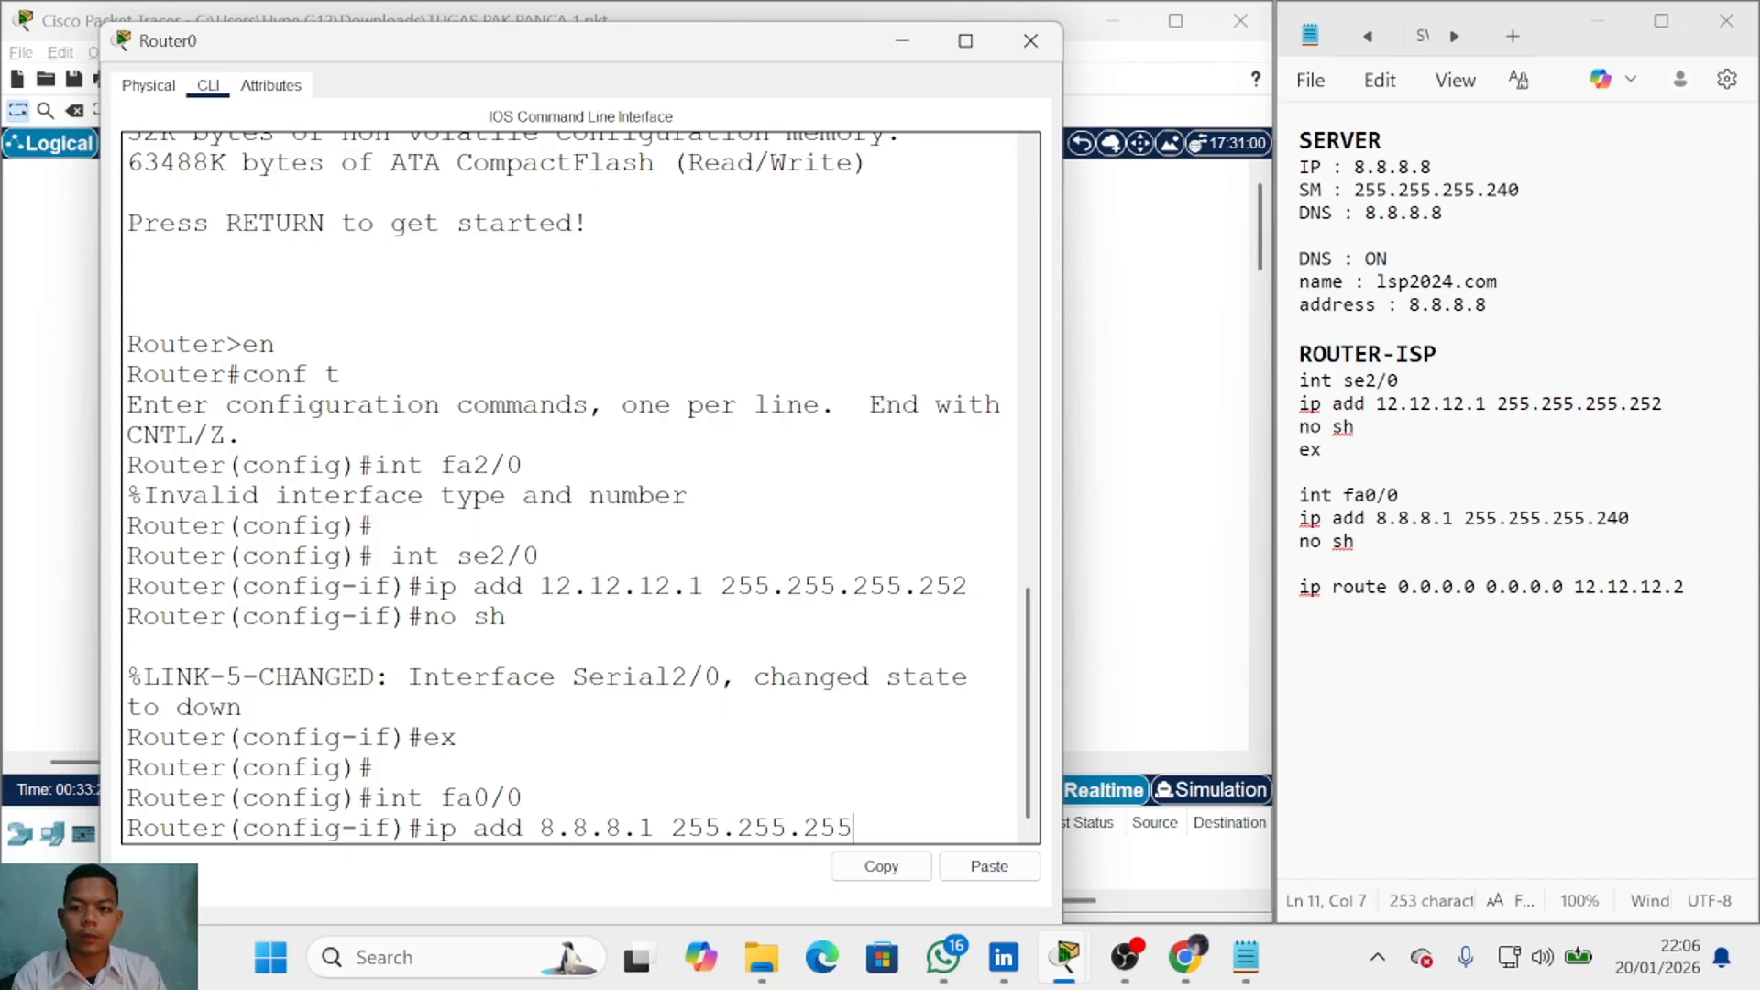
type(".240")
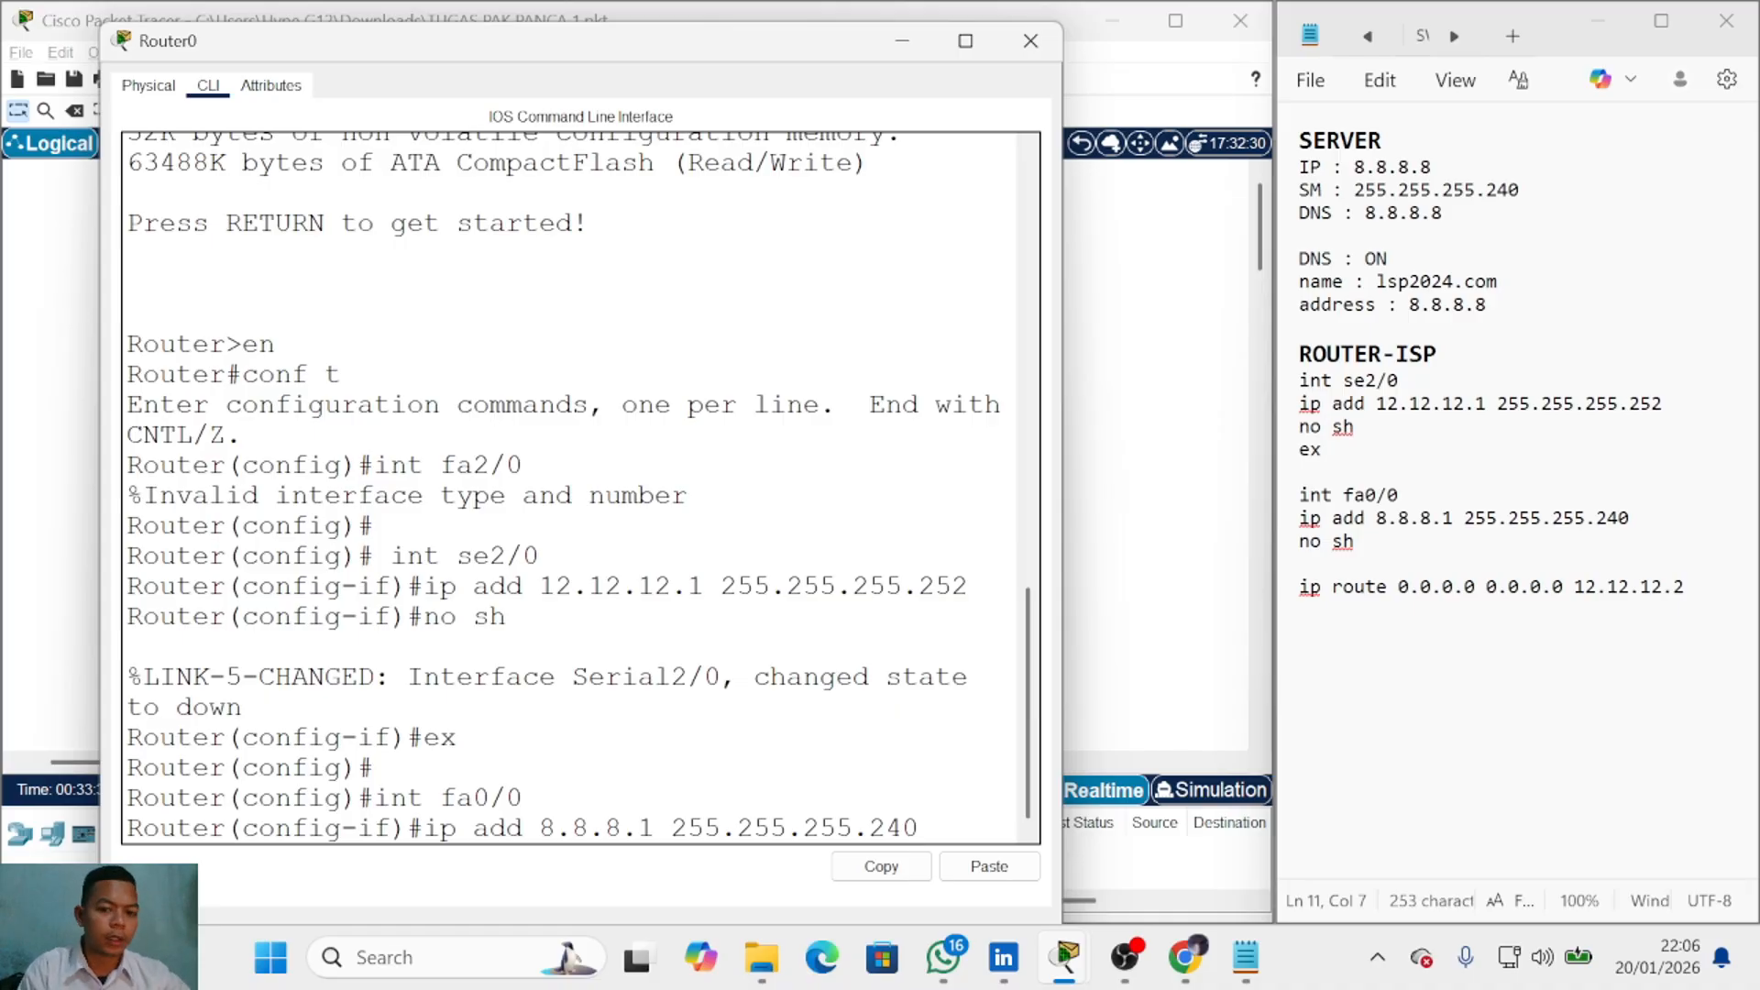
key("Return")
type("no sh")
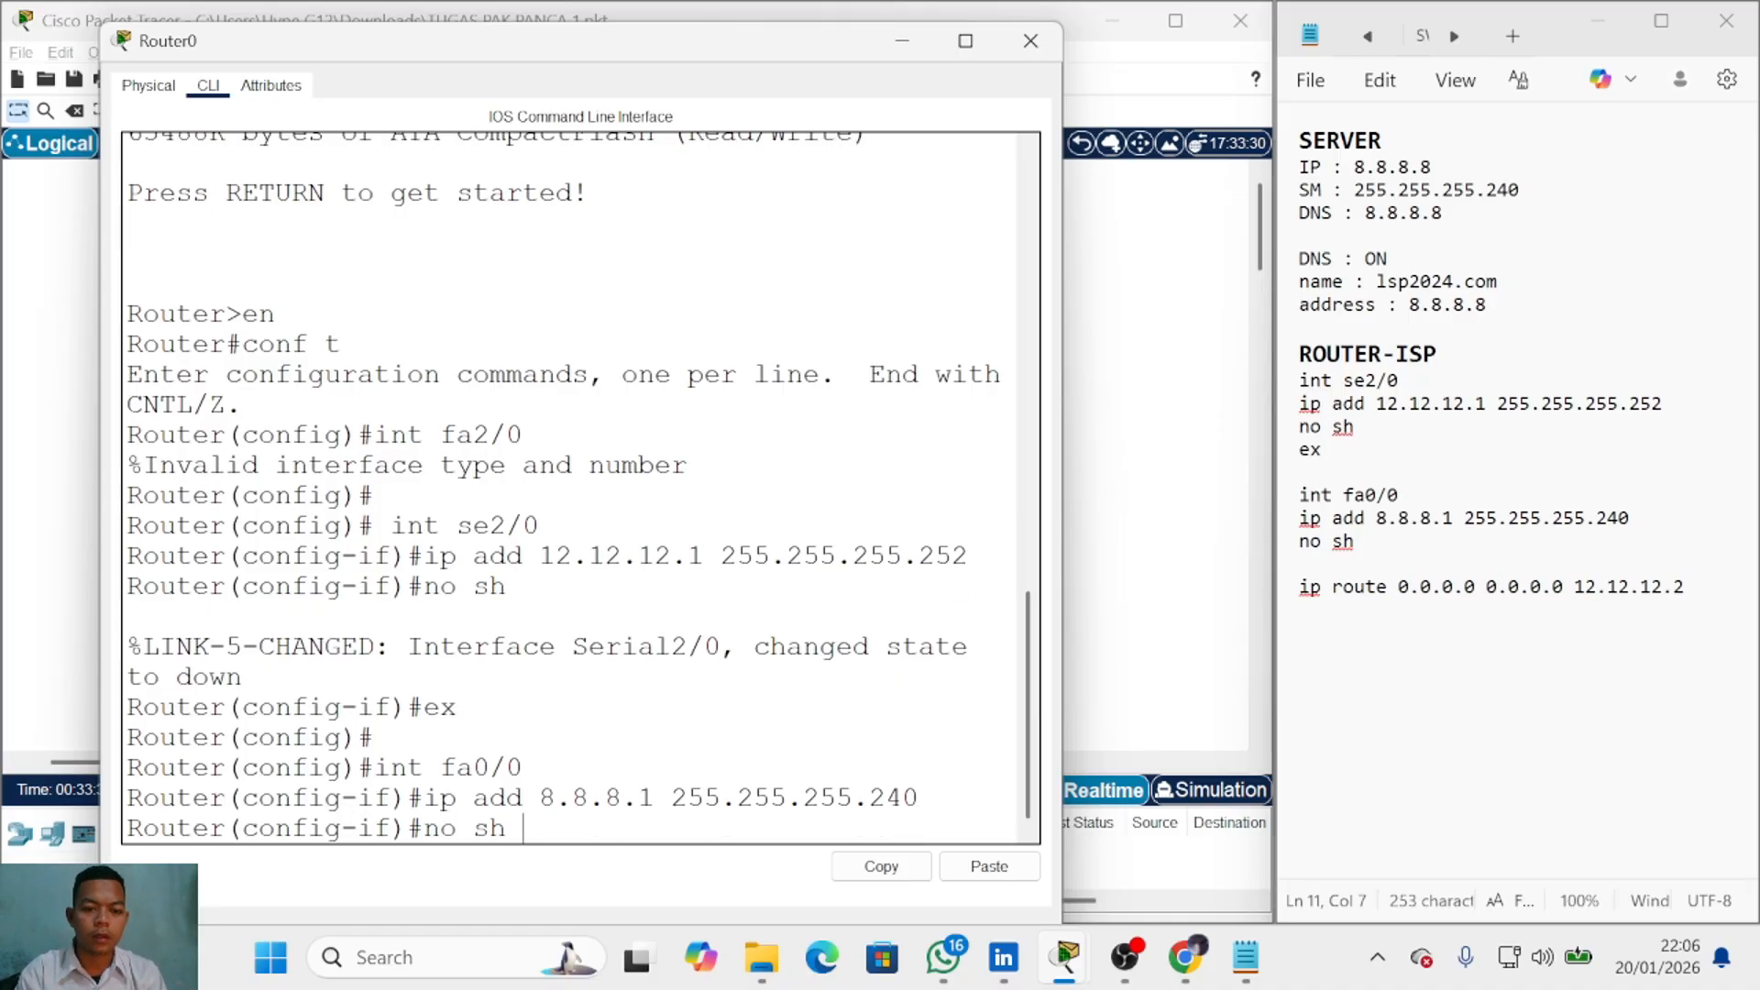
key("Return")
type("ex")
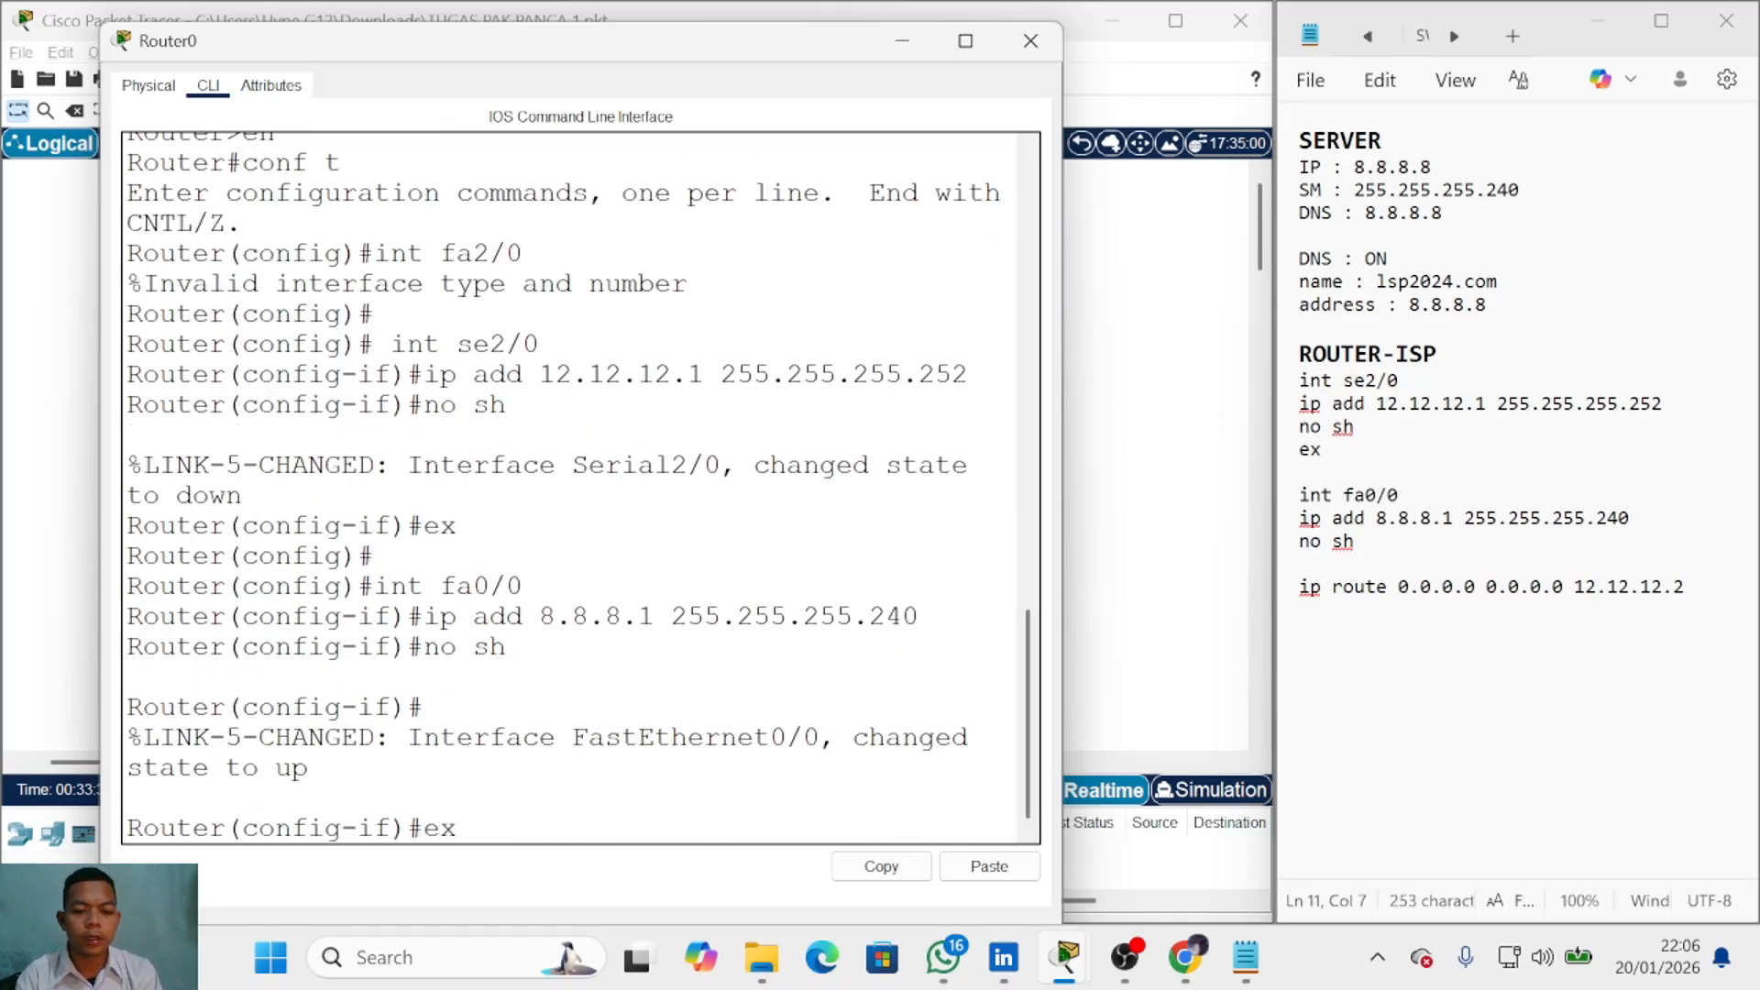
key("Return")
Step: Add an ex line after no sh in the Notepad notes
left_click(1356, 542)
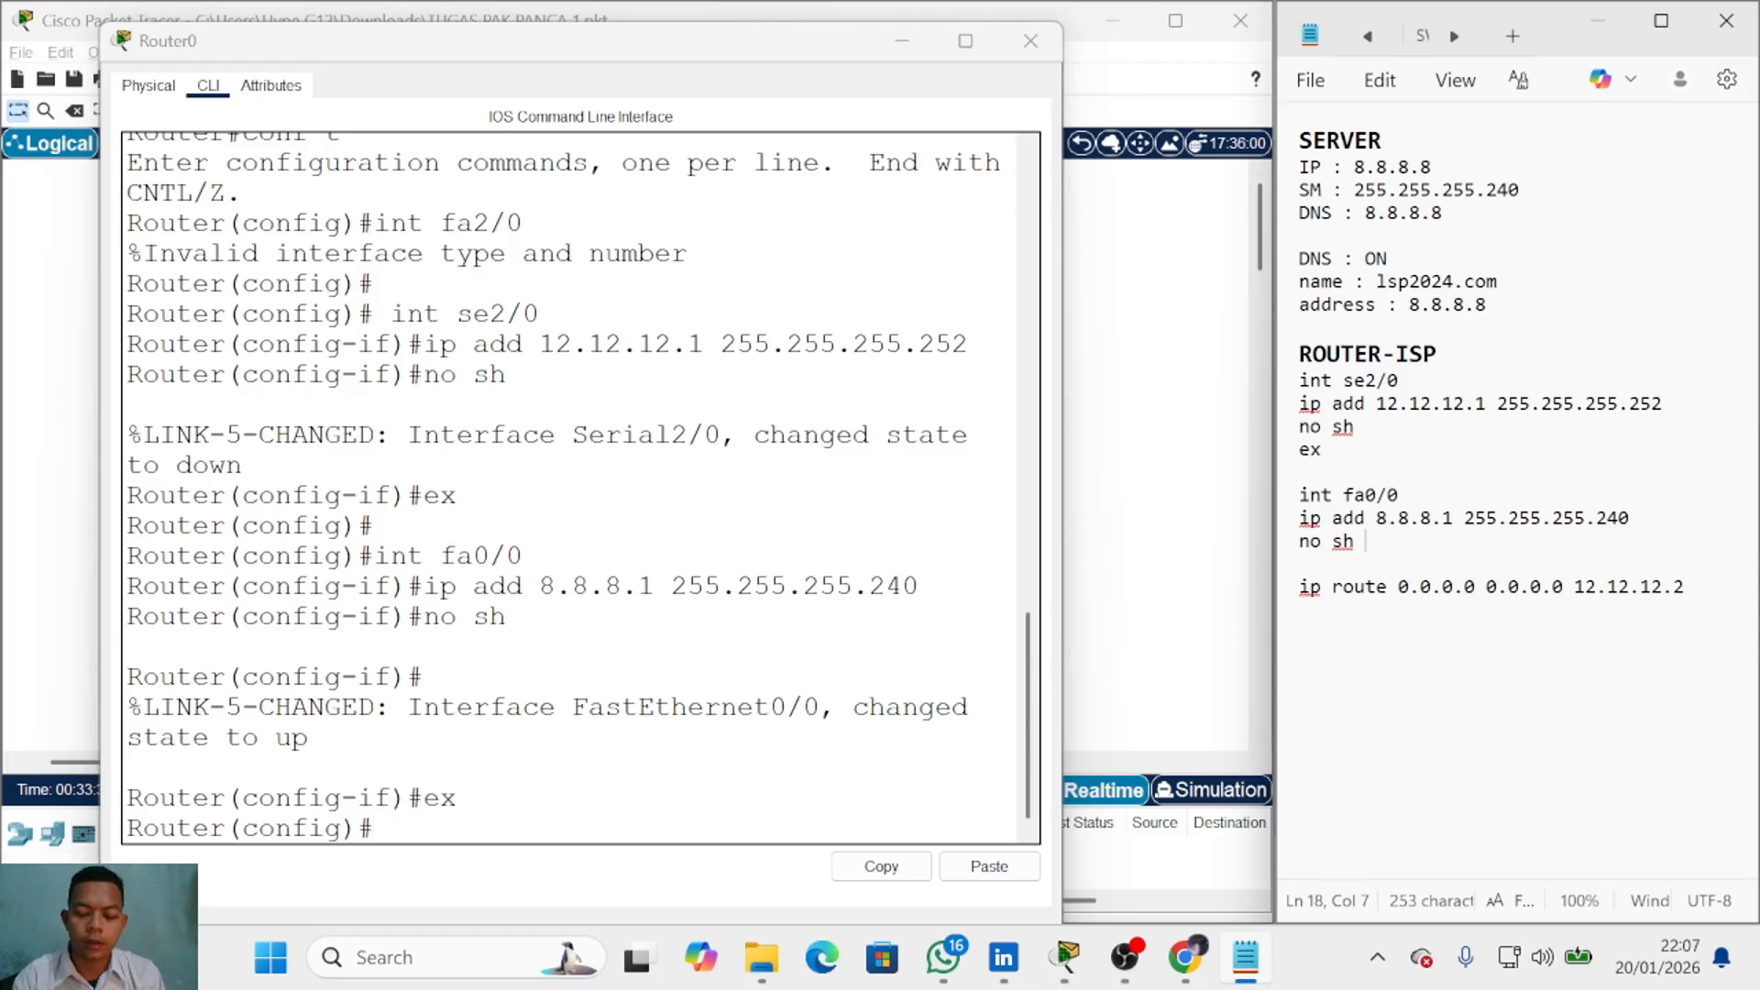
key("Return")
type("ex")
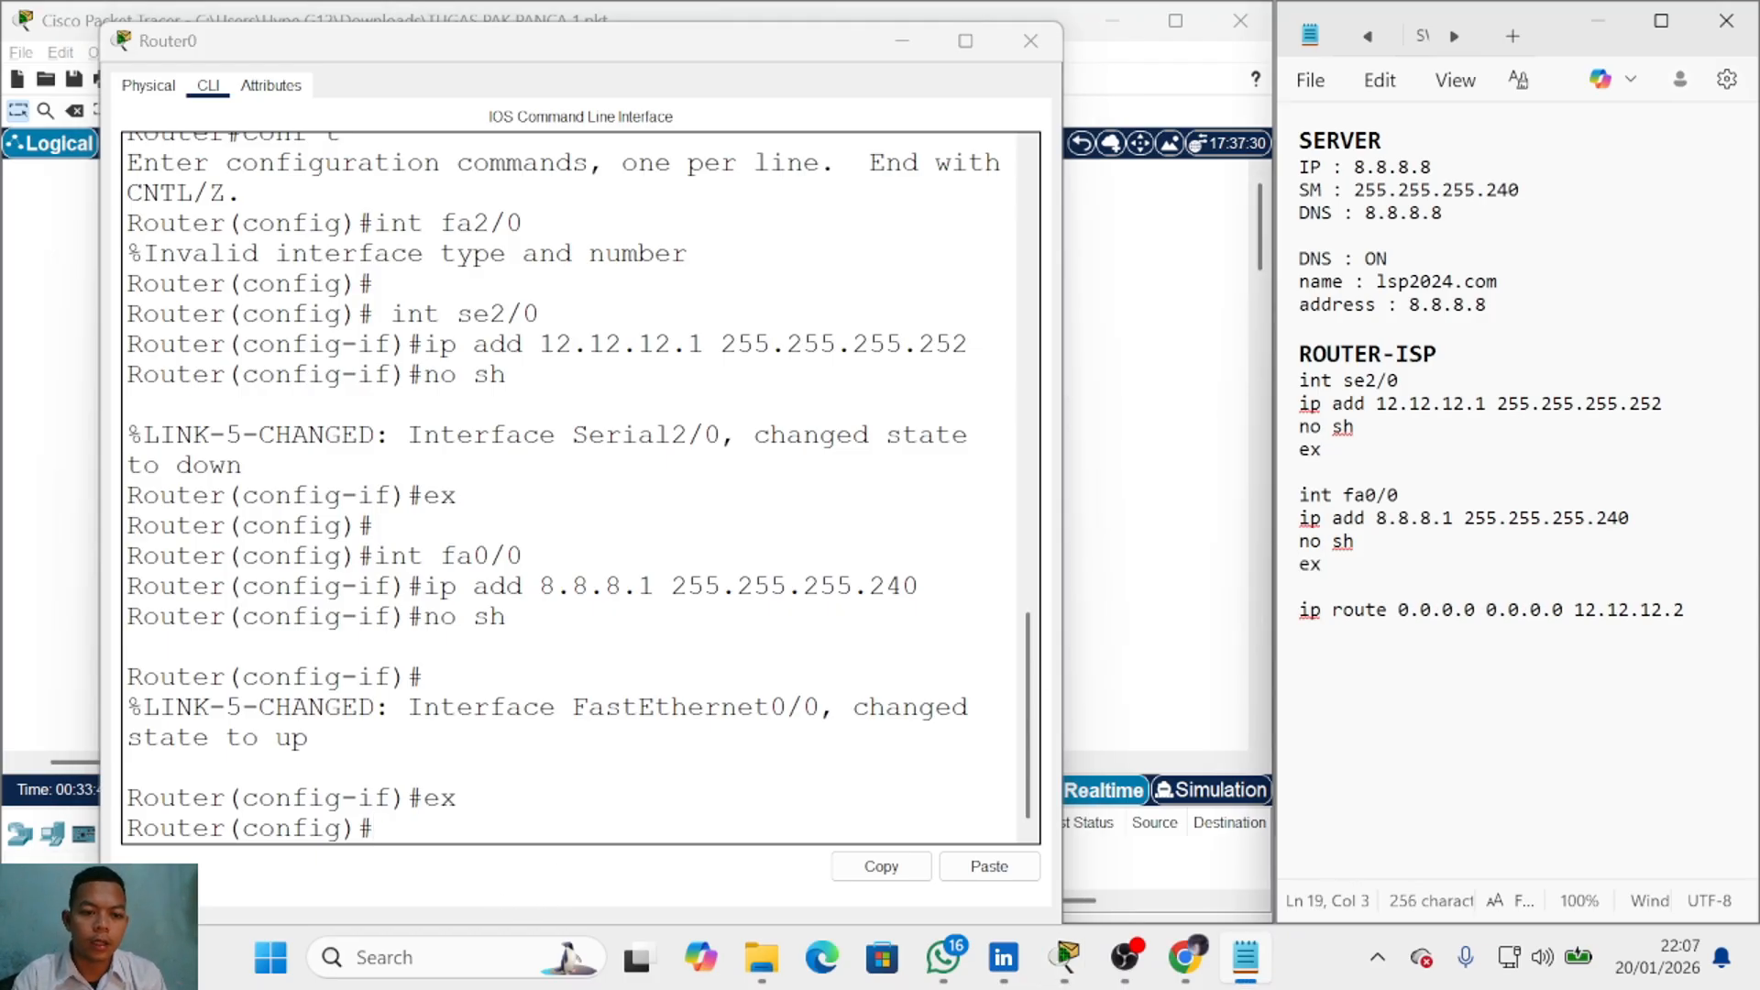
Step: Add the default route ip route 0.0.0.0 0.0.0.0 via 12.12.12.2 on Router0
left_click(375, 829)
type("i")
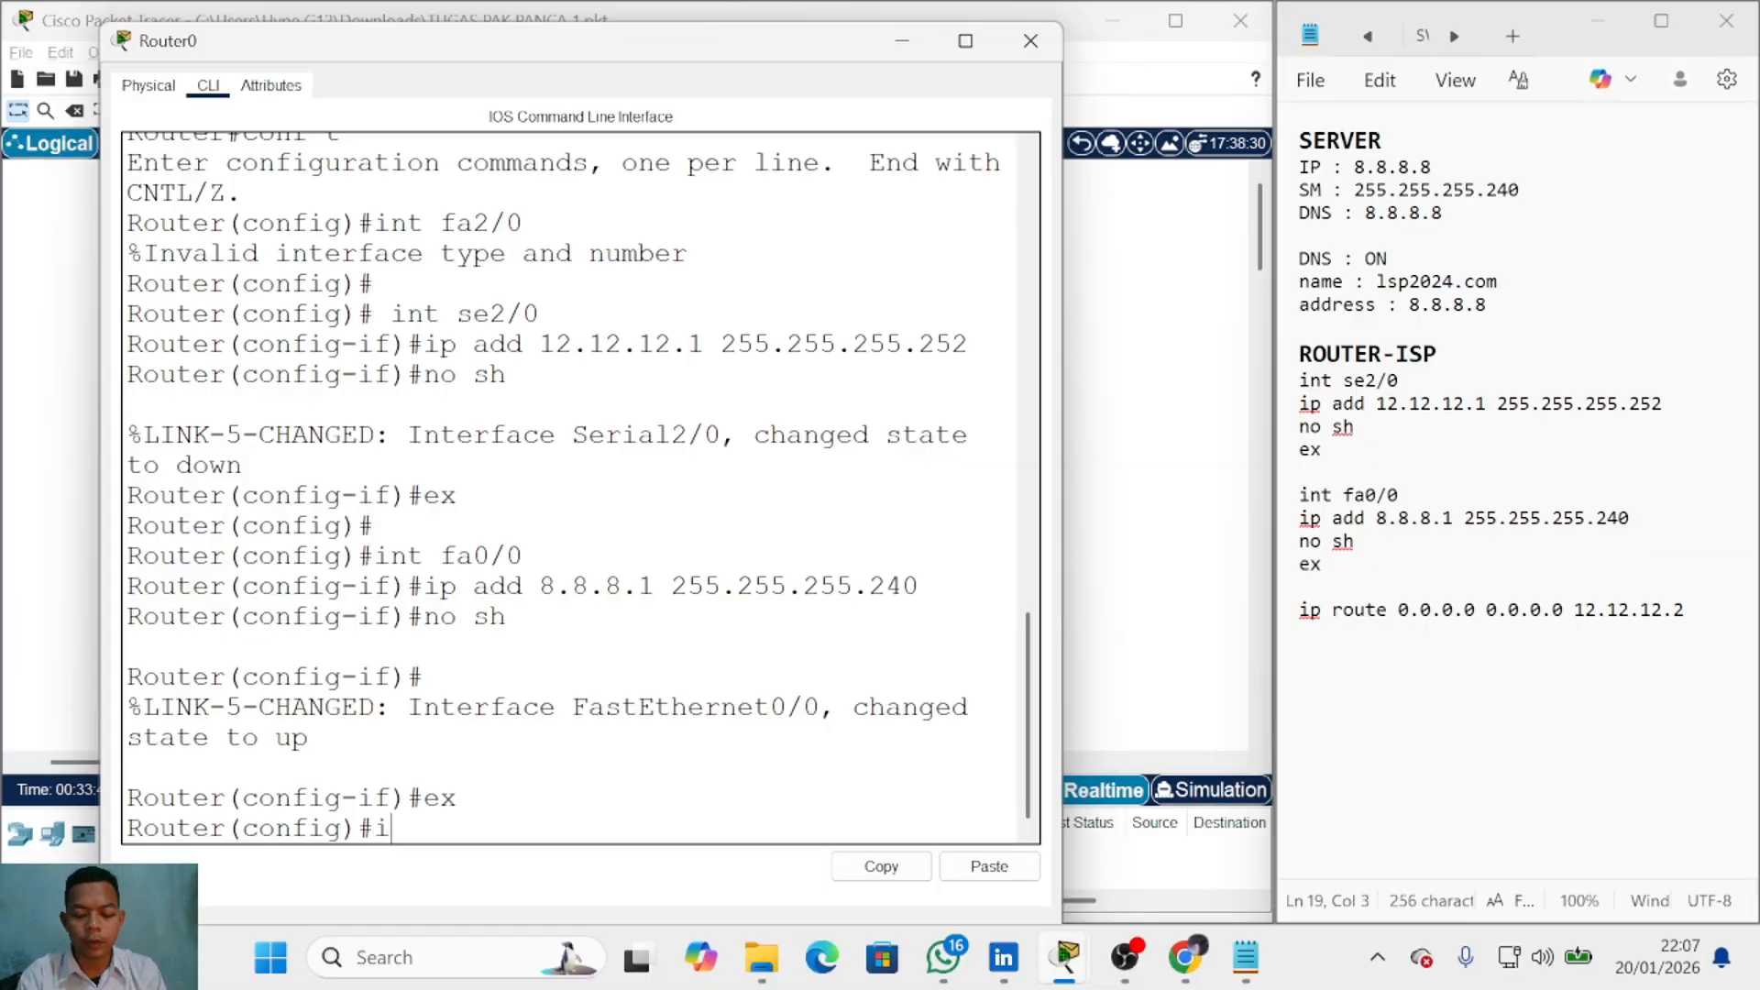
type("p route")
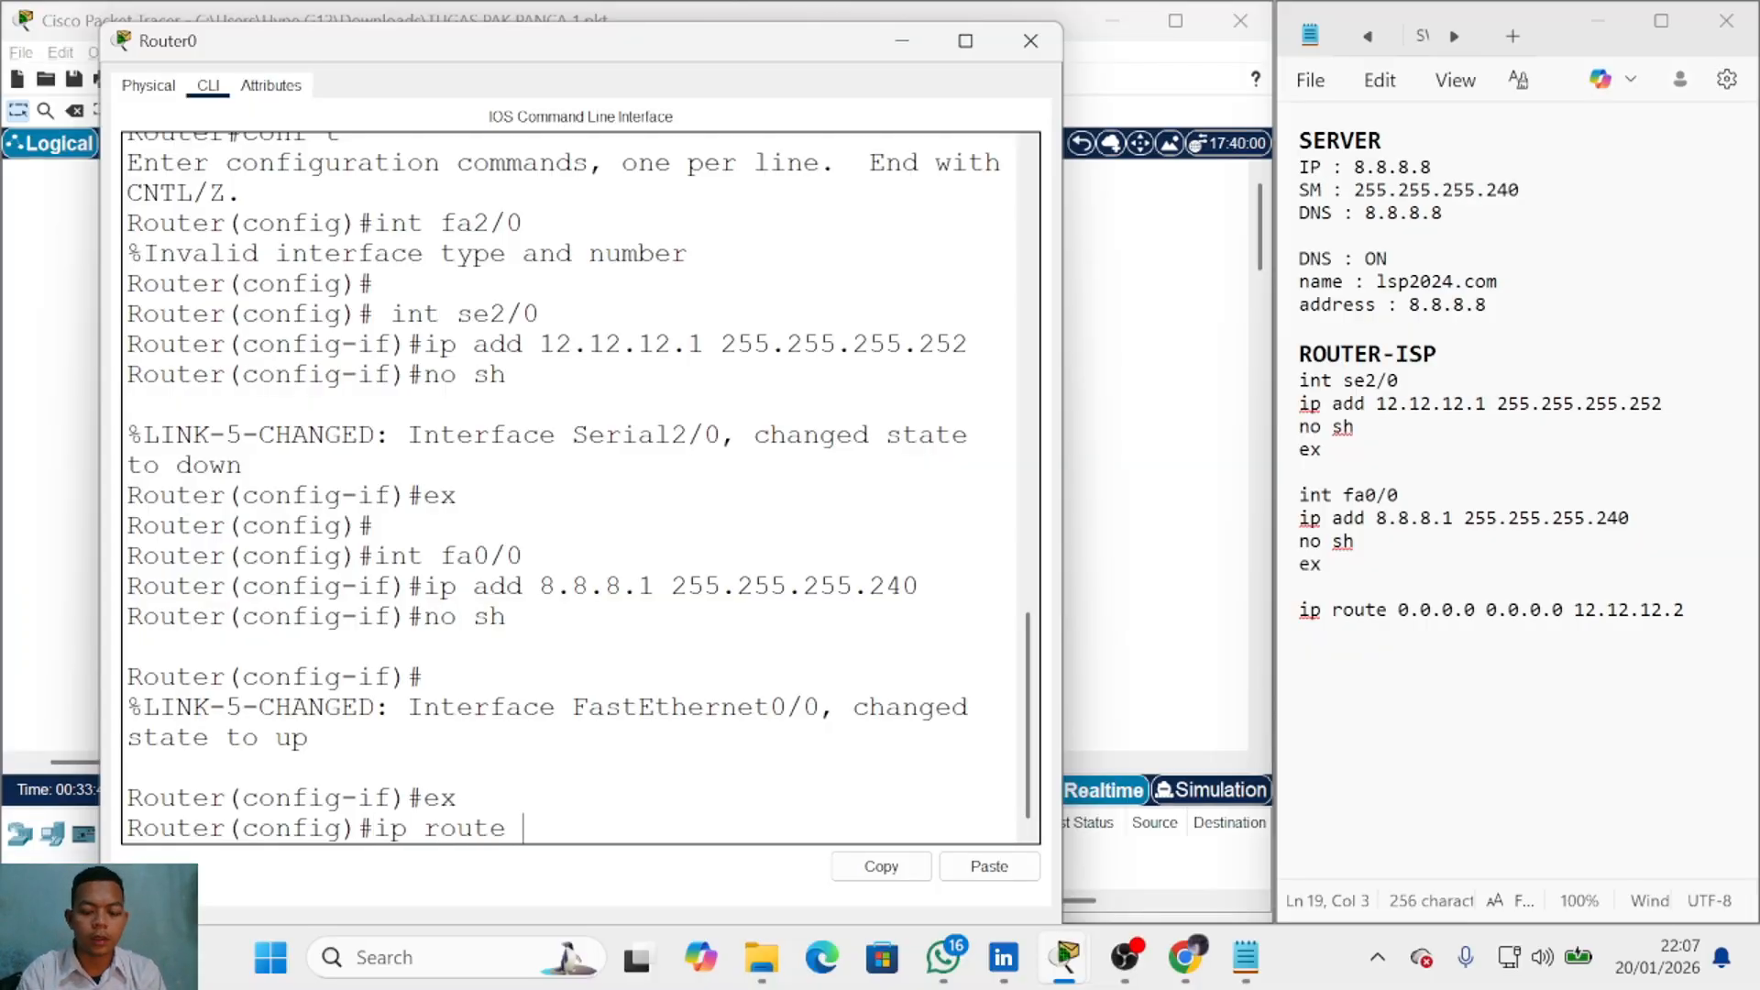
type(" 0.0.0.0")
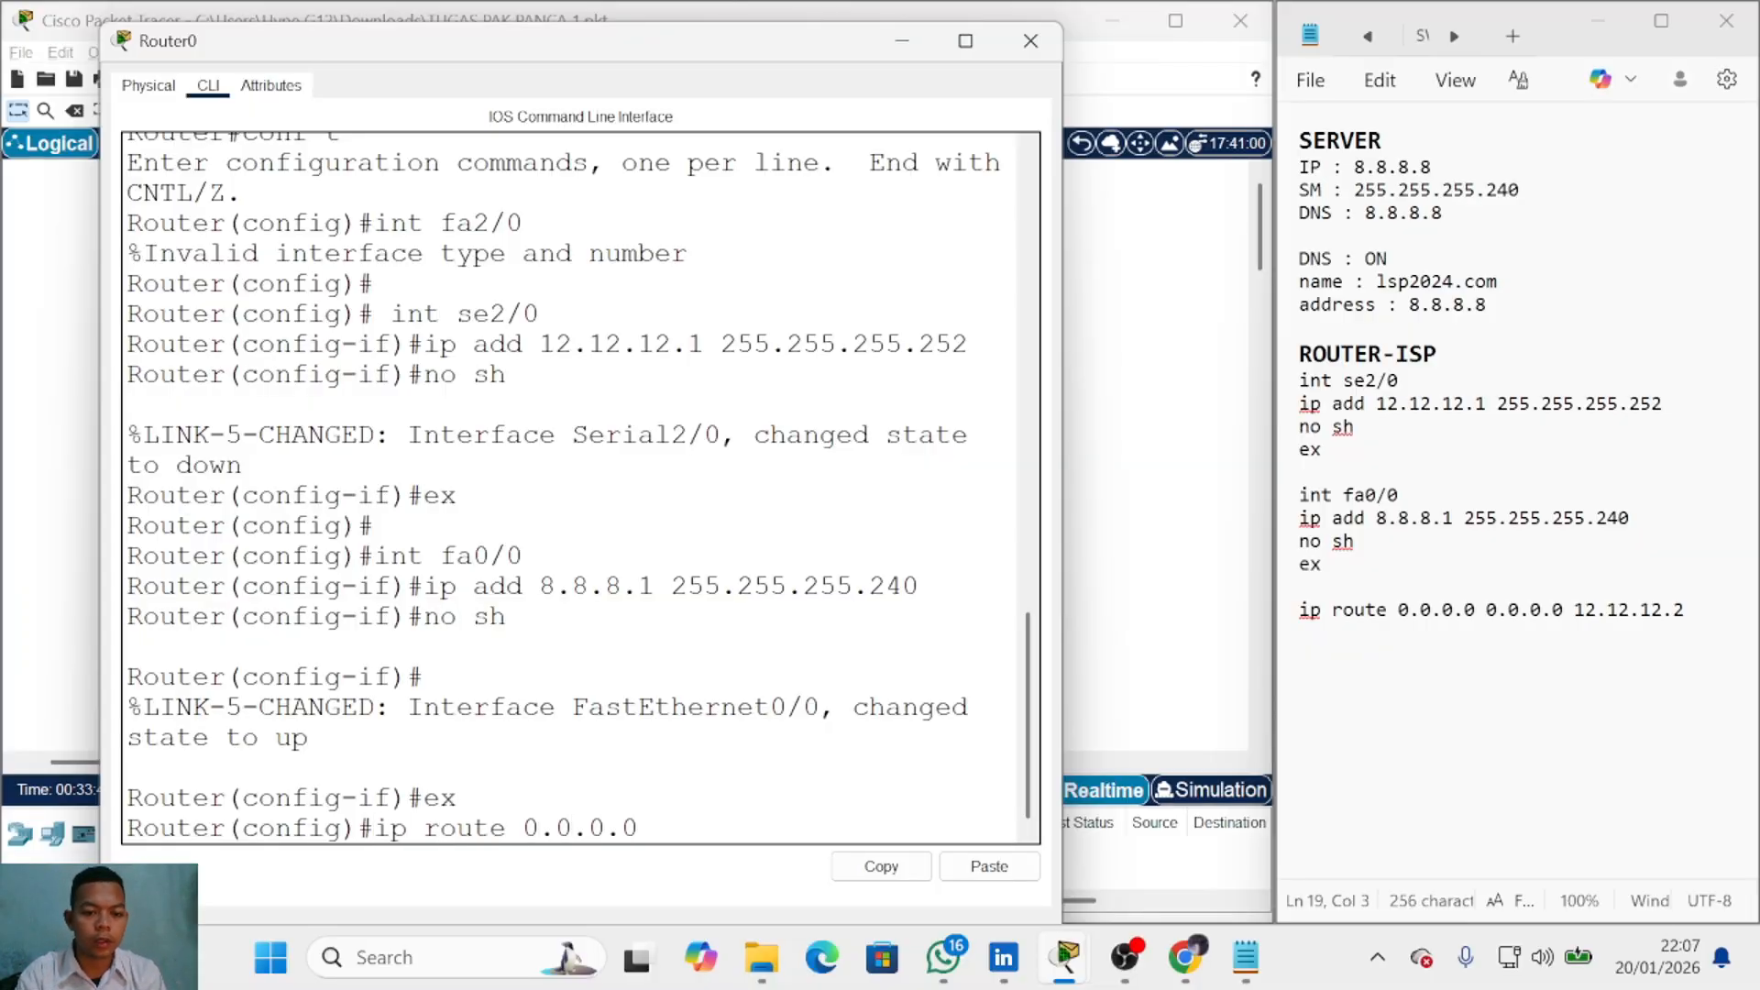
type(" 0.0.0.0 12")
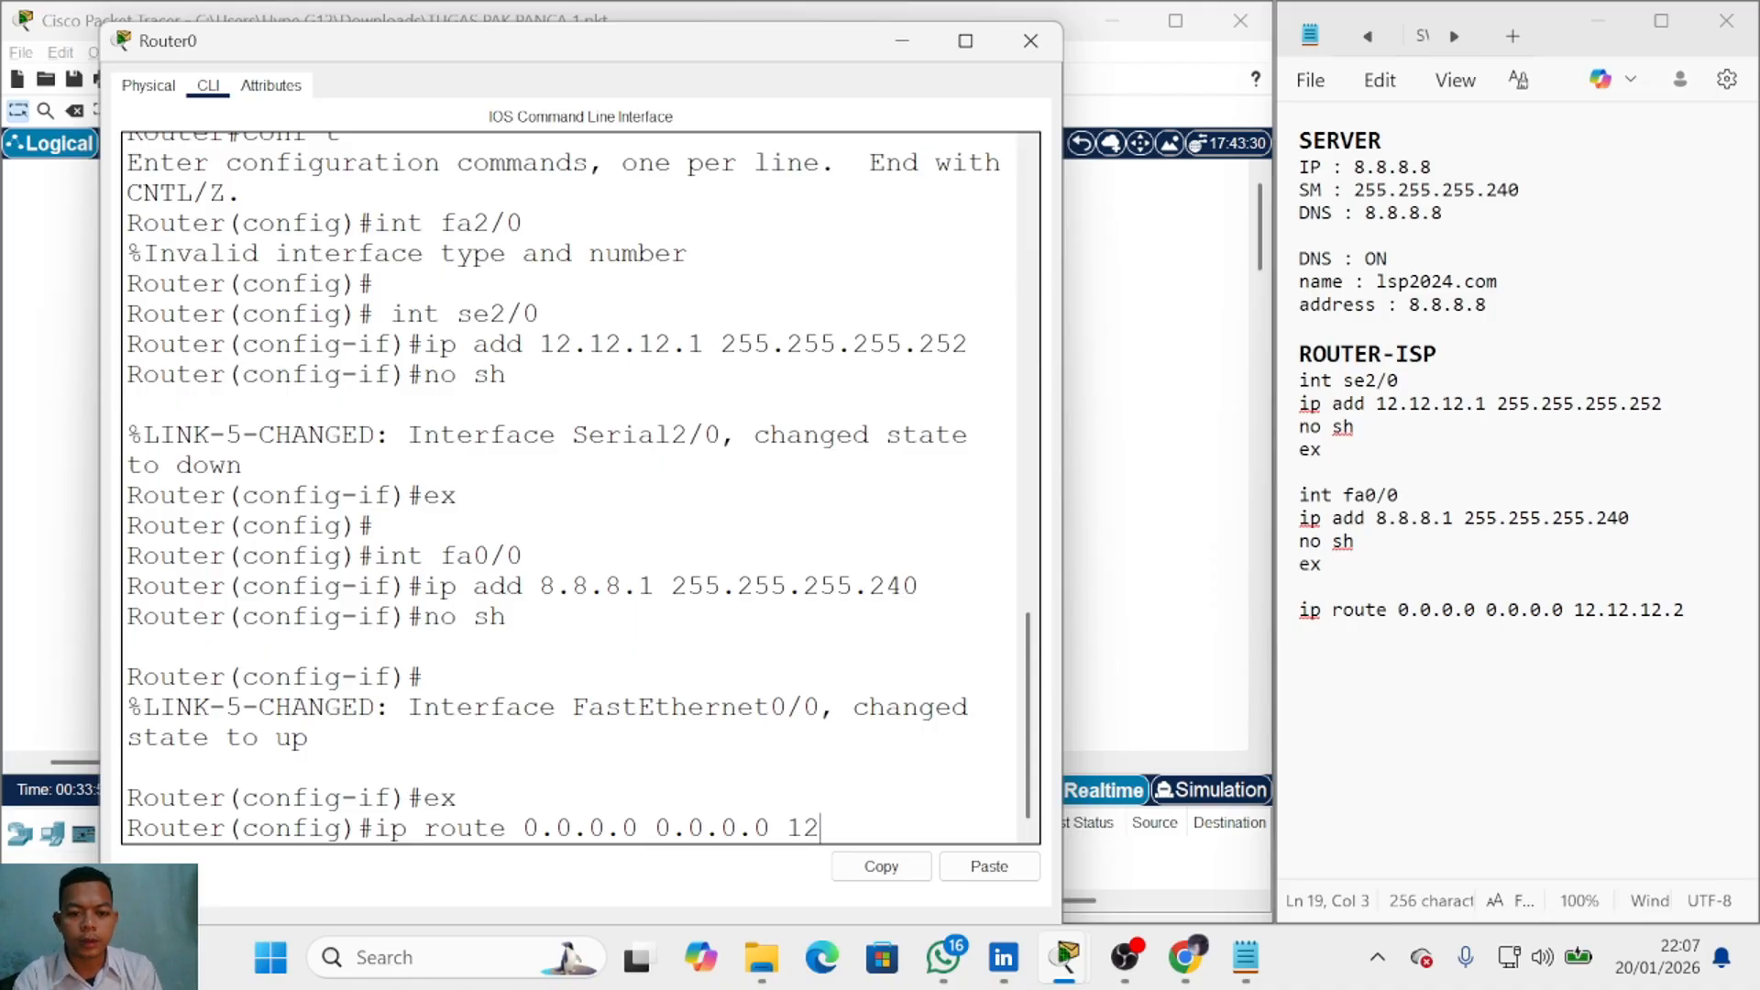
type(".12.12.2")
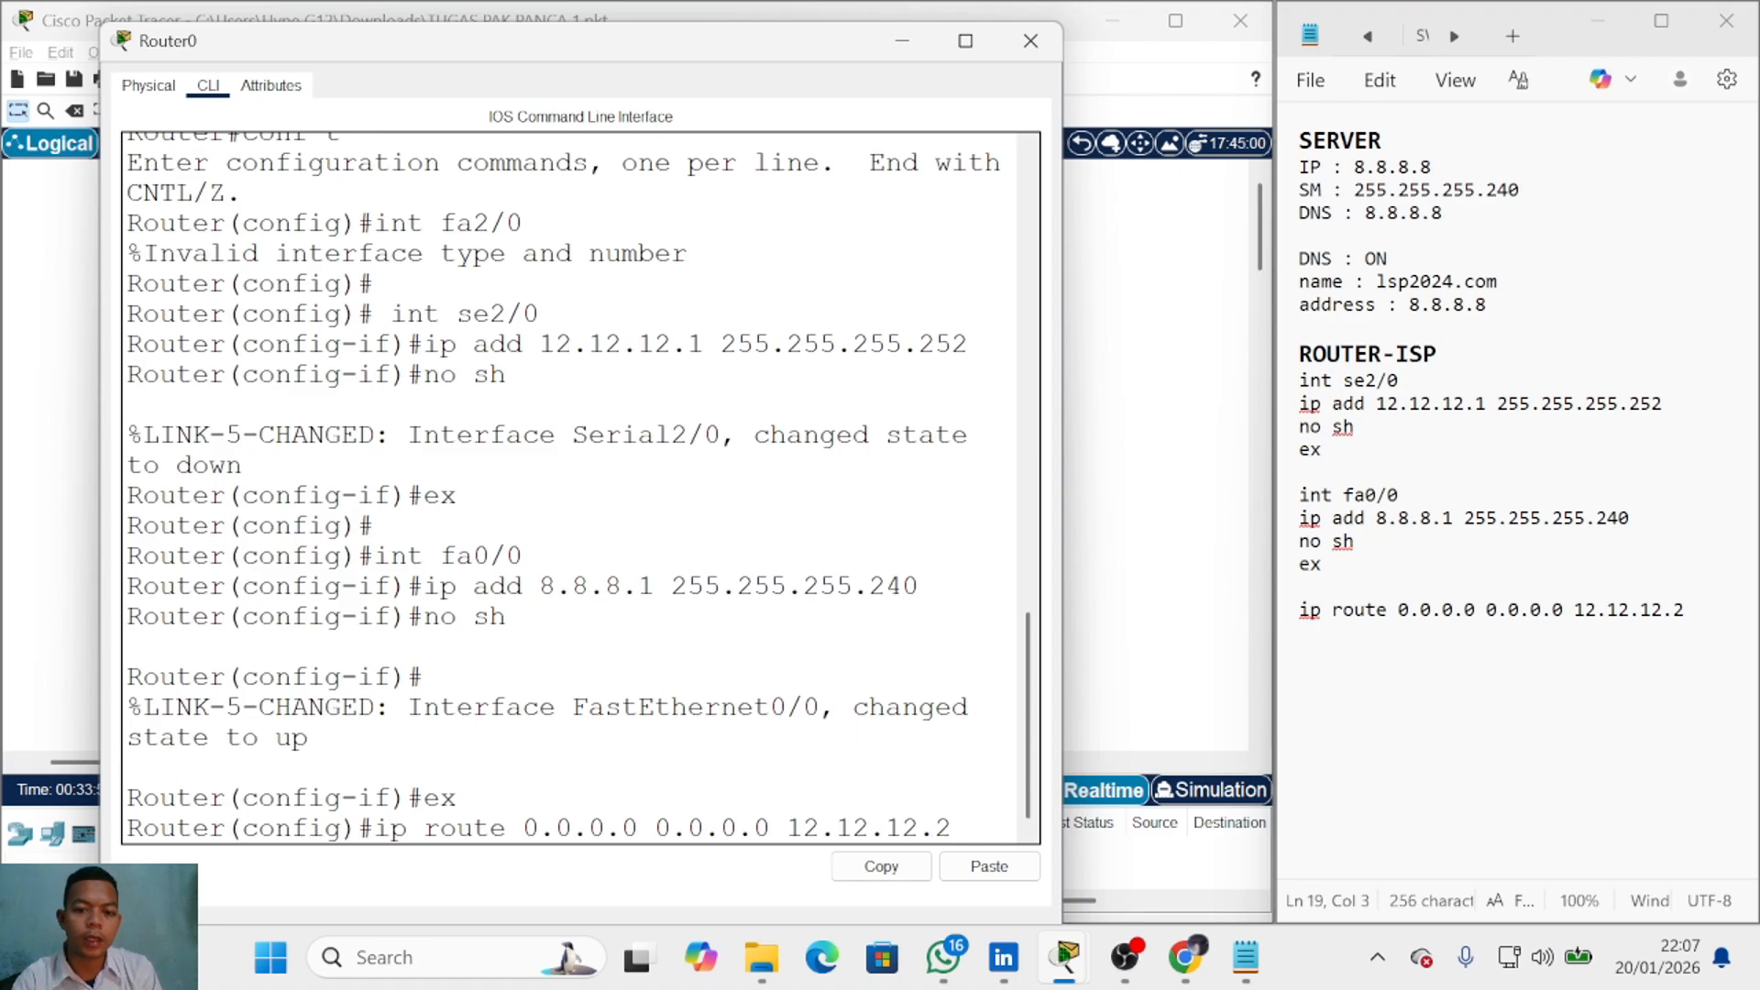
key("Return")
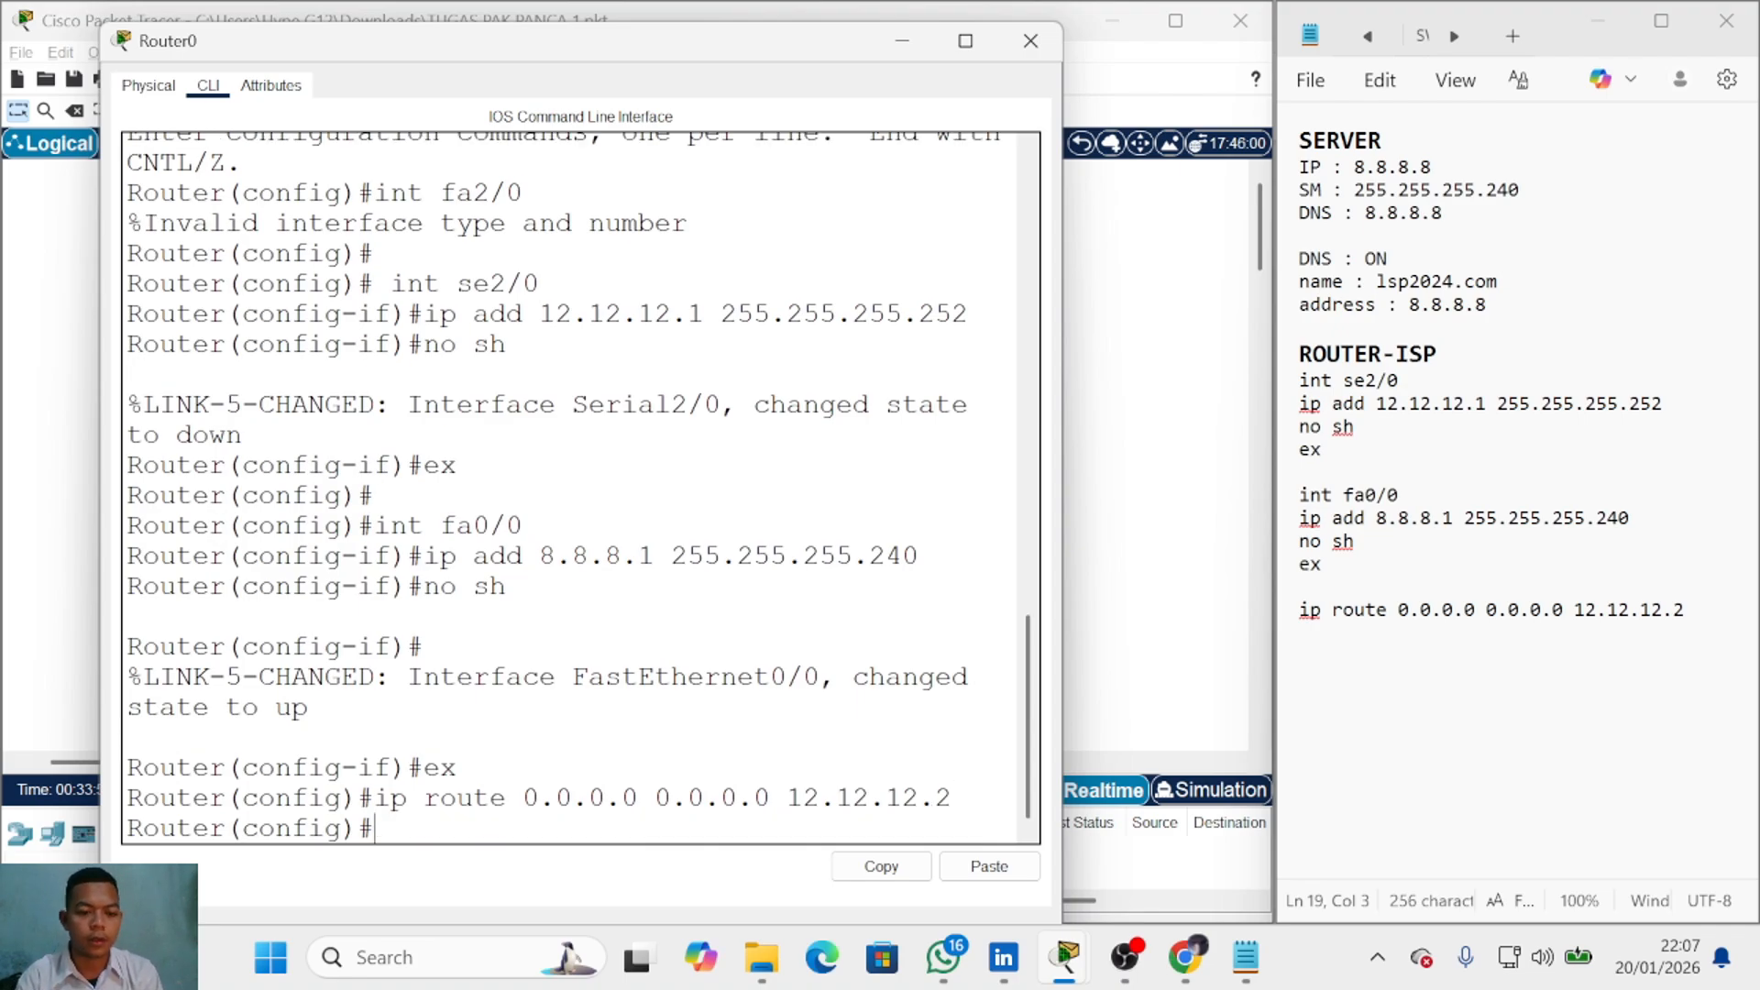
Step: Delete the existing Router0–Server0 cable from the topology
left_click(902, 40)
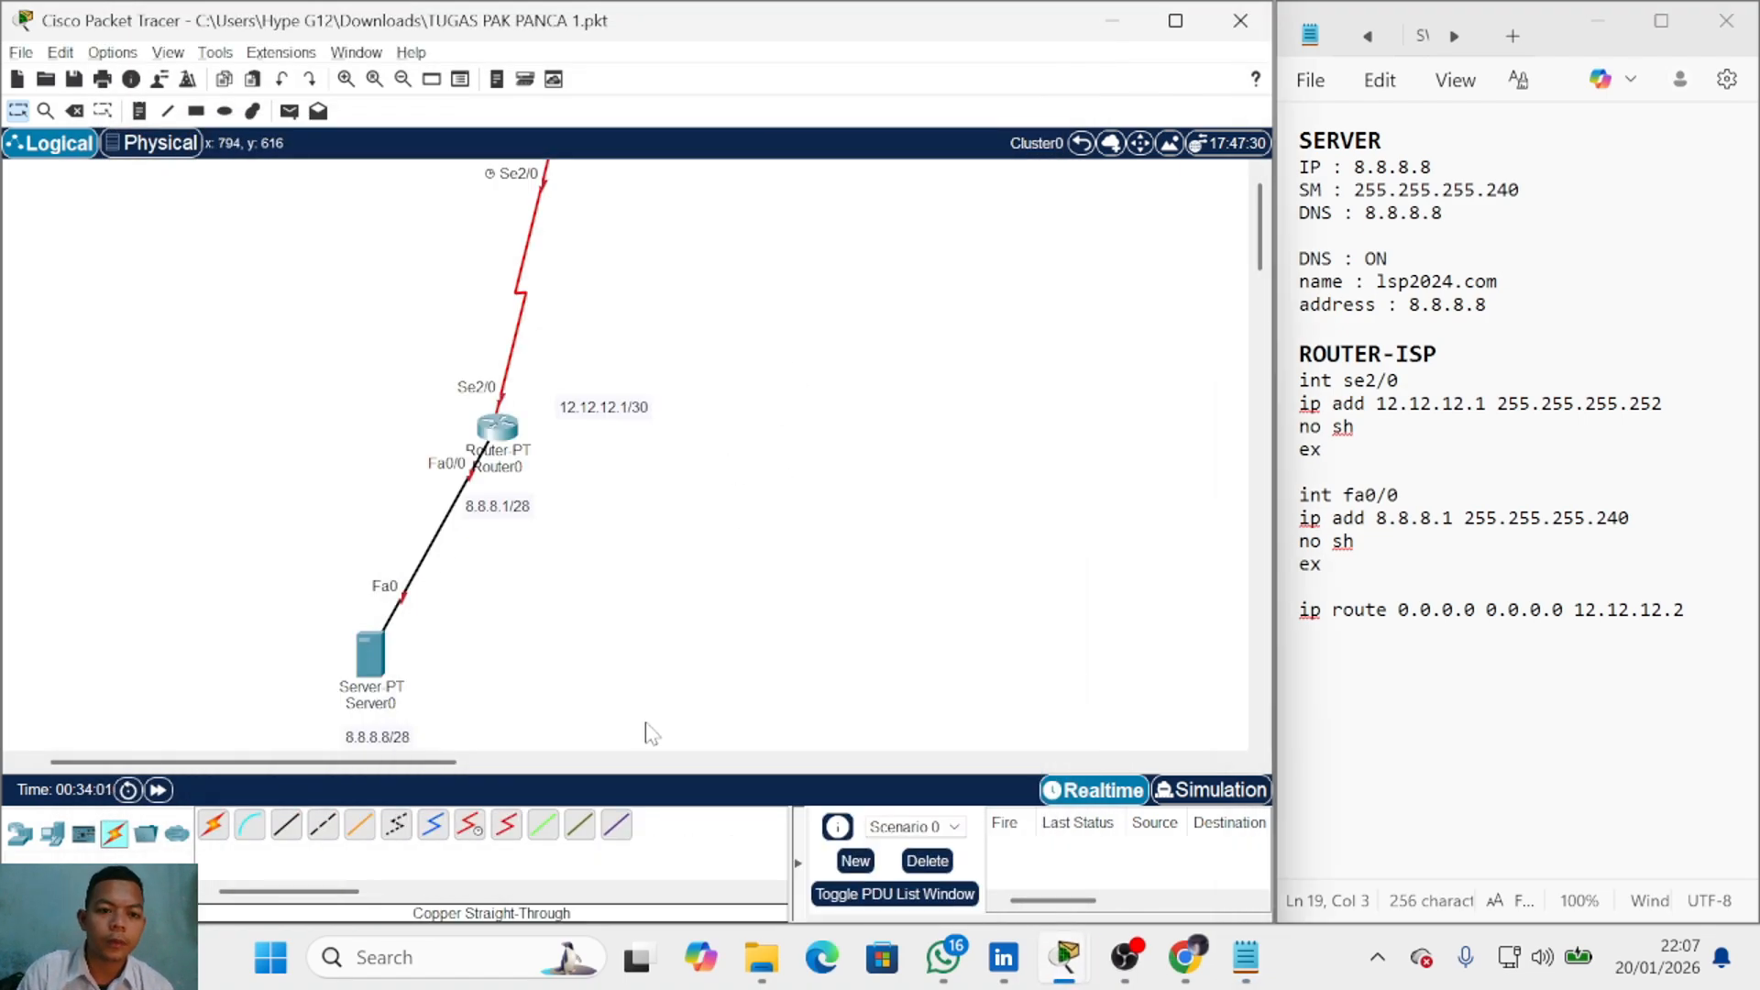
mouse_move(500, 446)
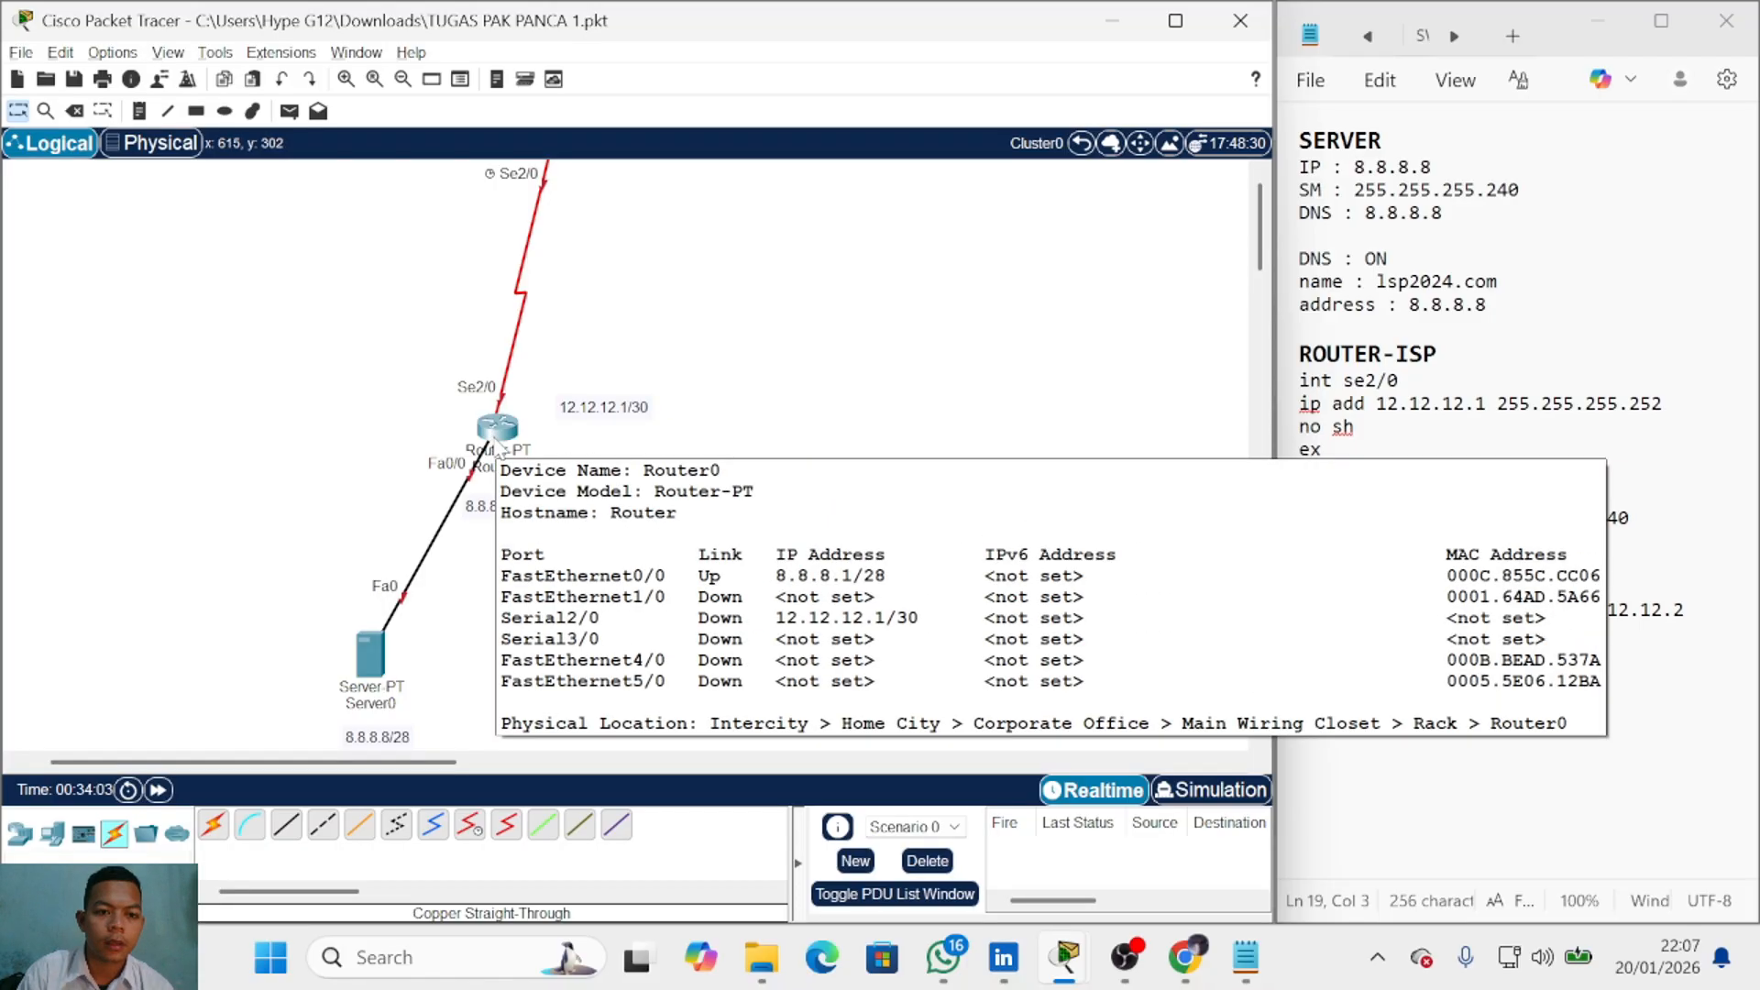
left_click(77, 116)
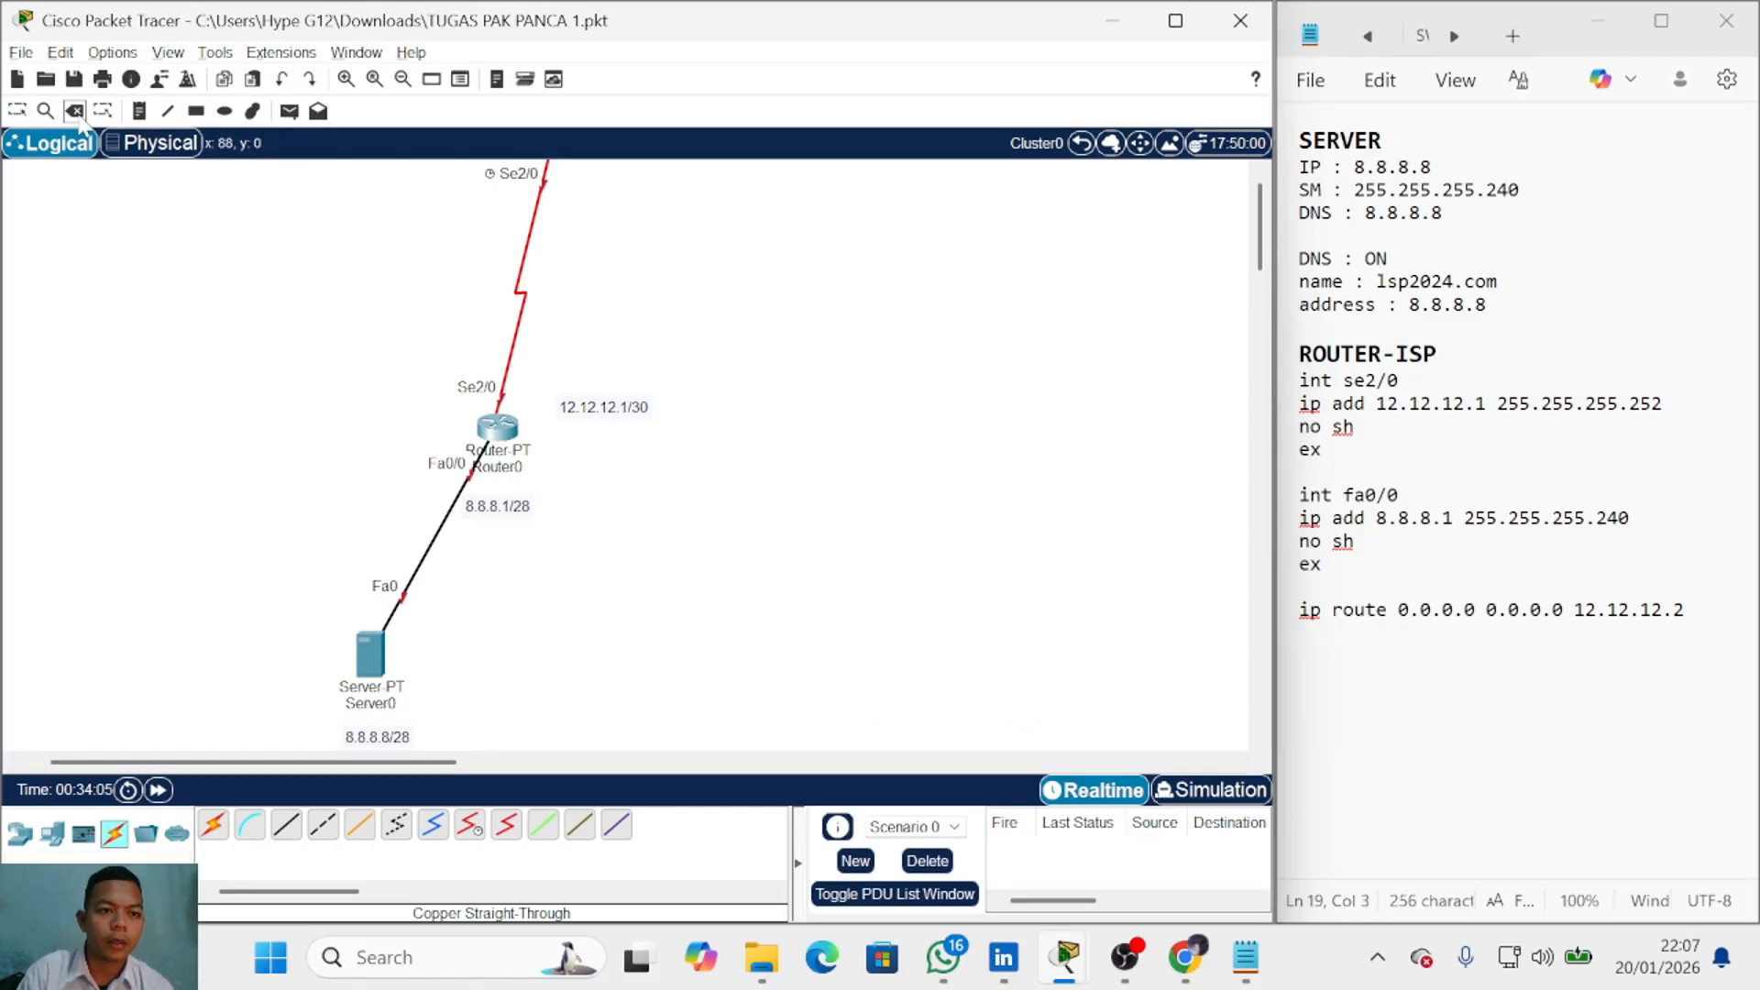
left_click(434, 538)
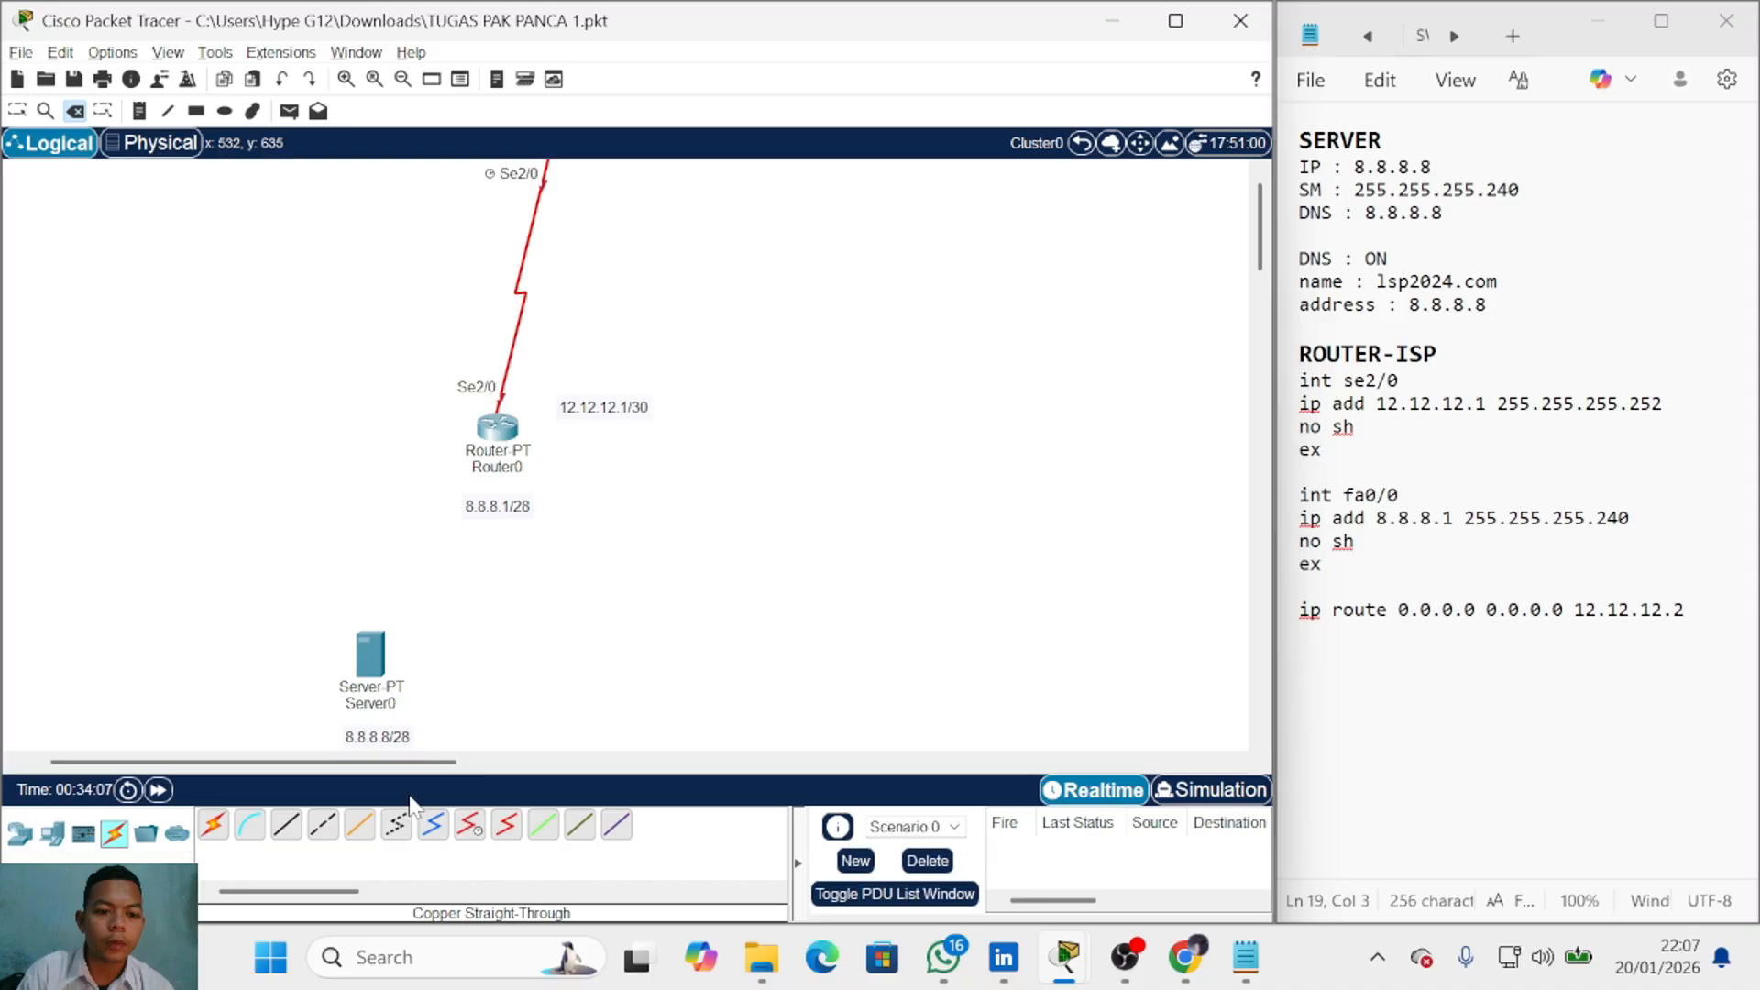
Step: Connect Server0 Fa0 to Router0 FastEthernet0/0 with a copper cross-over cable
left_click(322, 828)
left_click(370, 646)
left_click(413, 658)
left_click(493, 438)
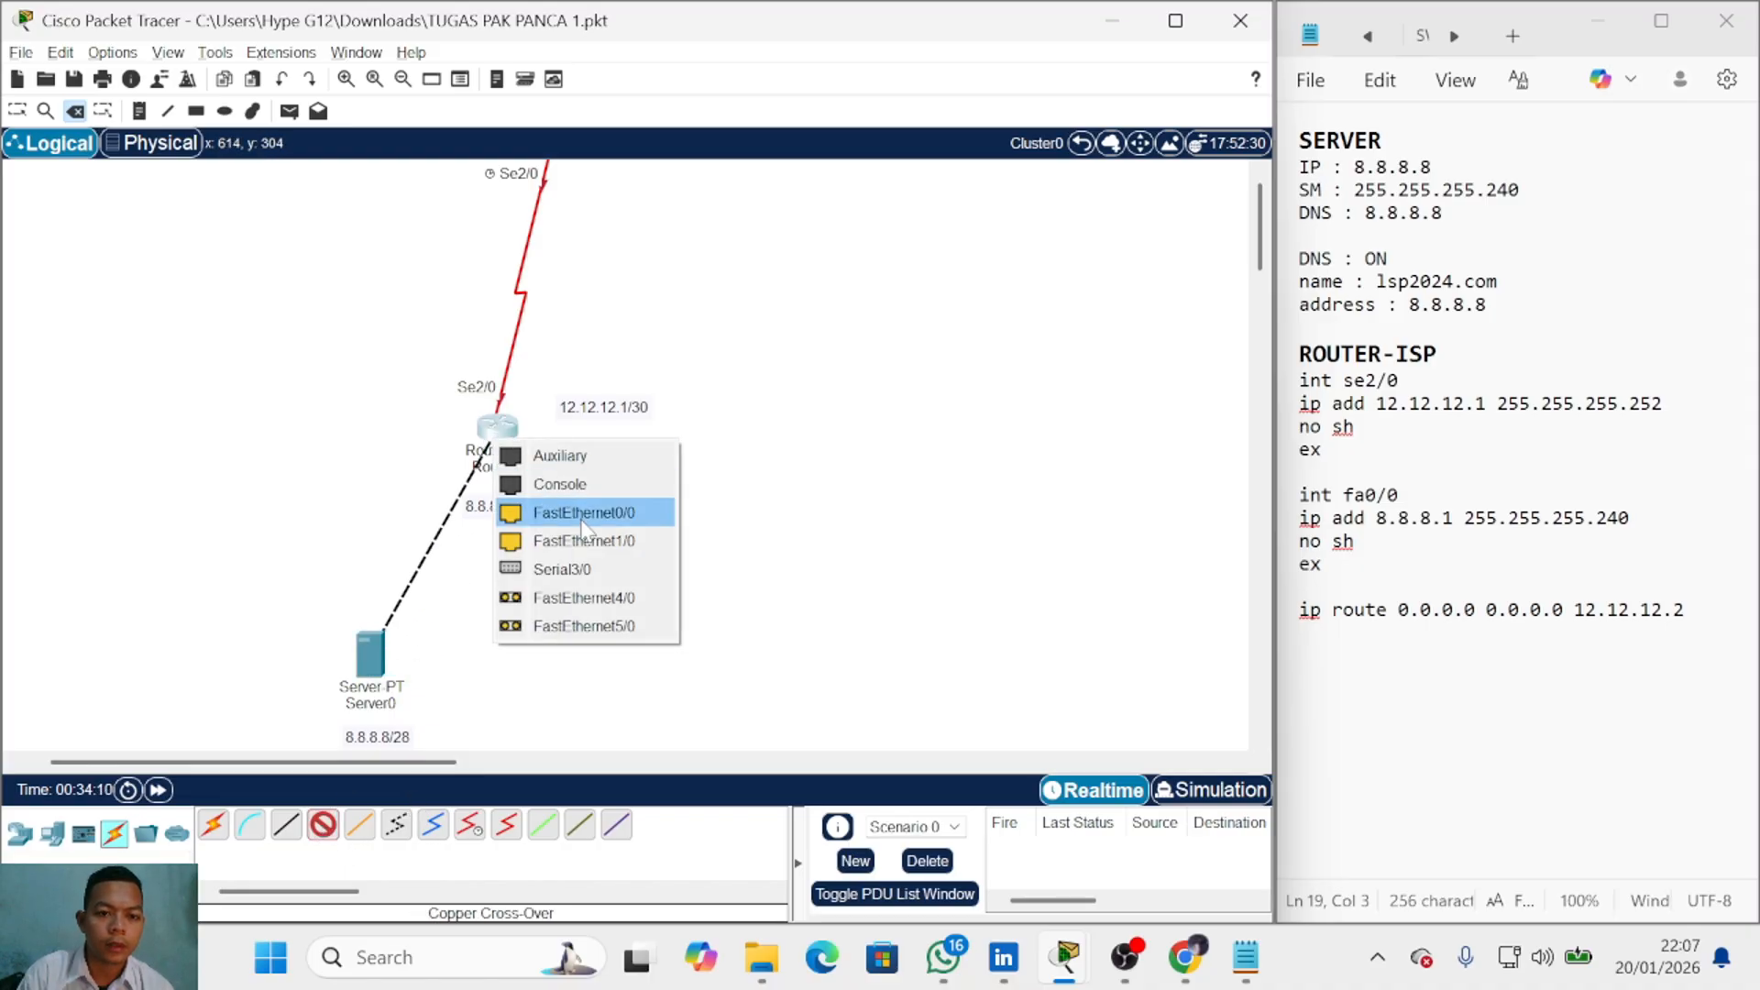
left_click(579, 513)
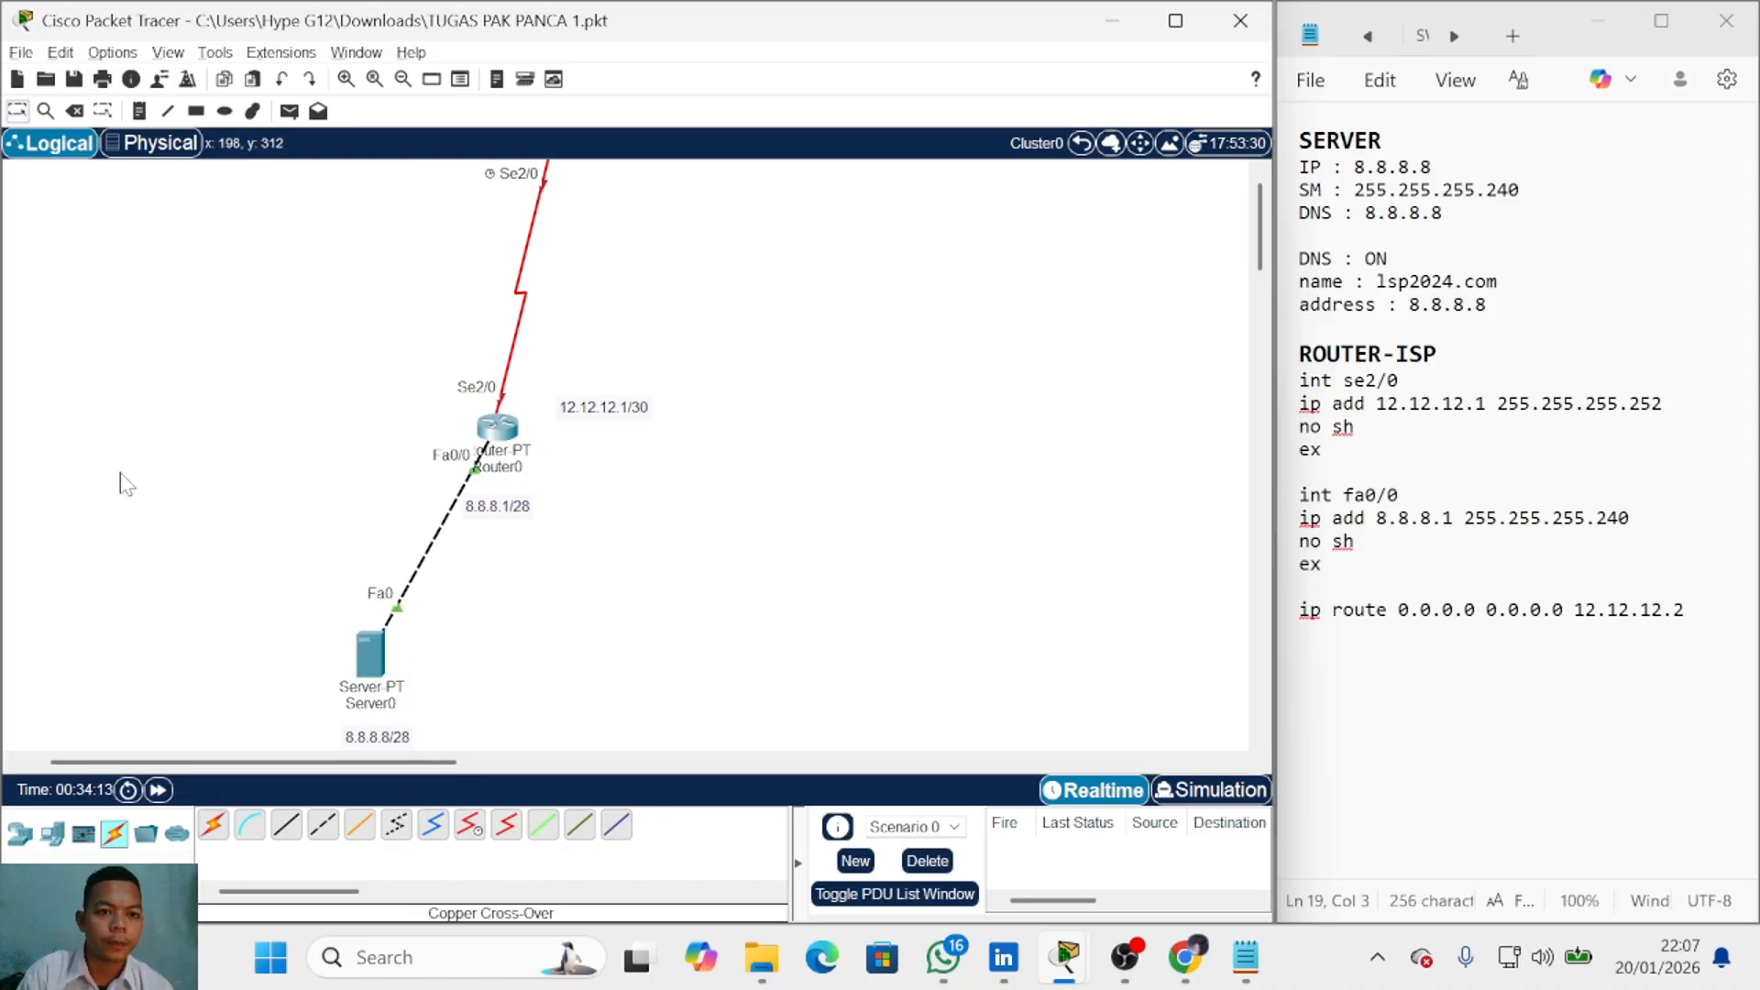
Step: Fast-forward the clock and send a simple test PDU from Server0 to Router0
left_click(158, 789)
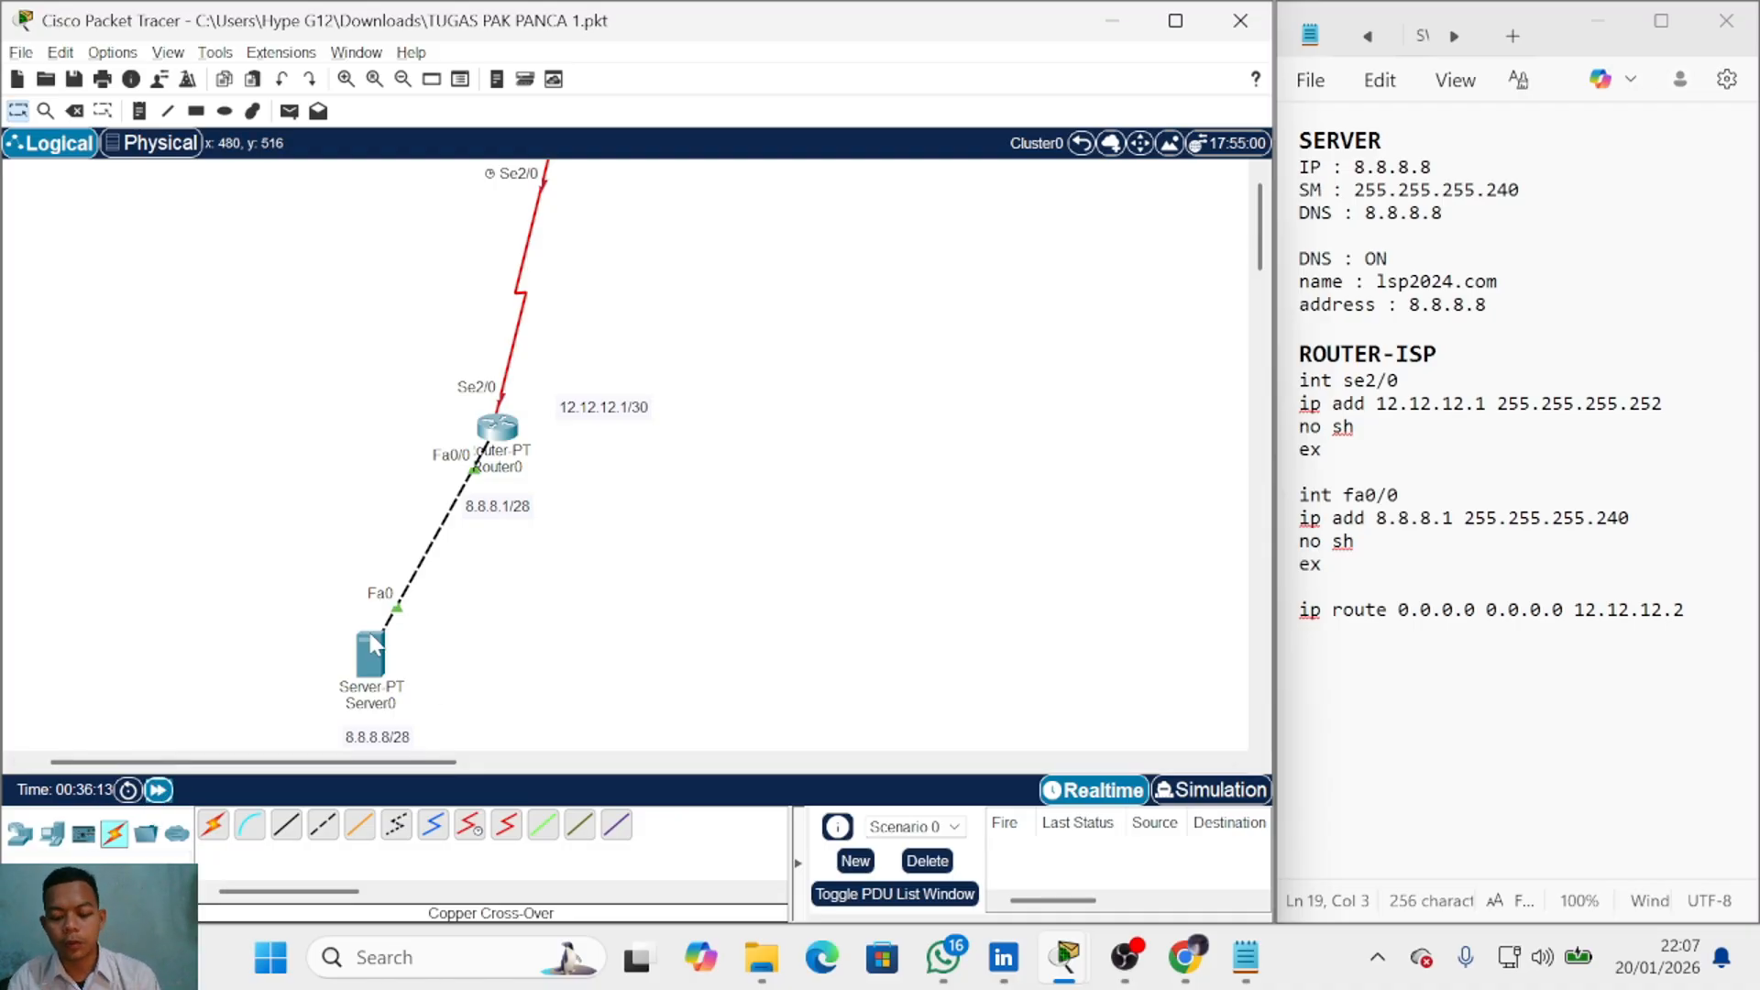
key("p")
left_click(372, 653)
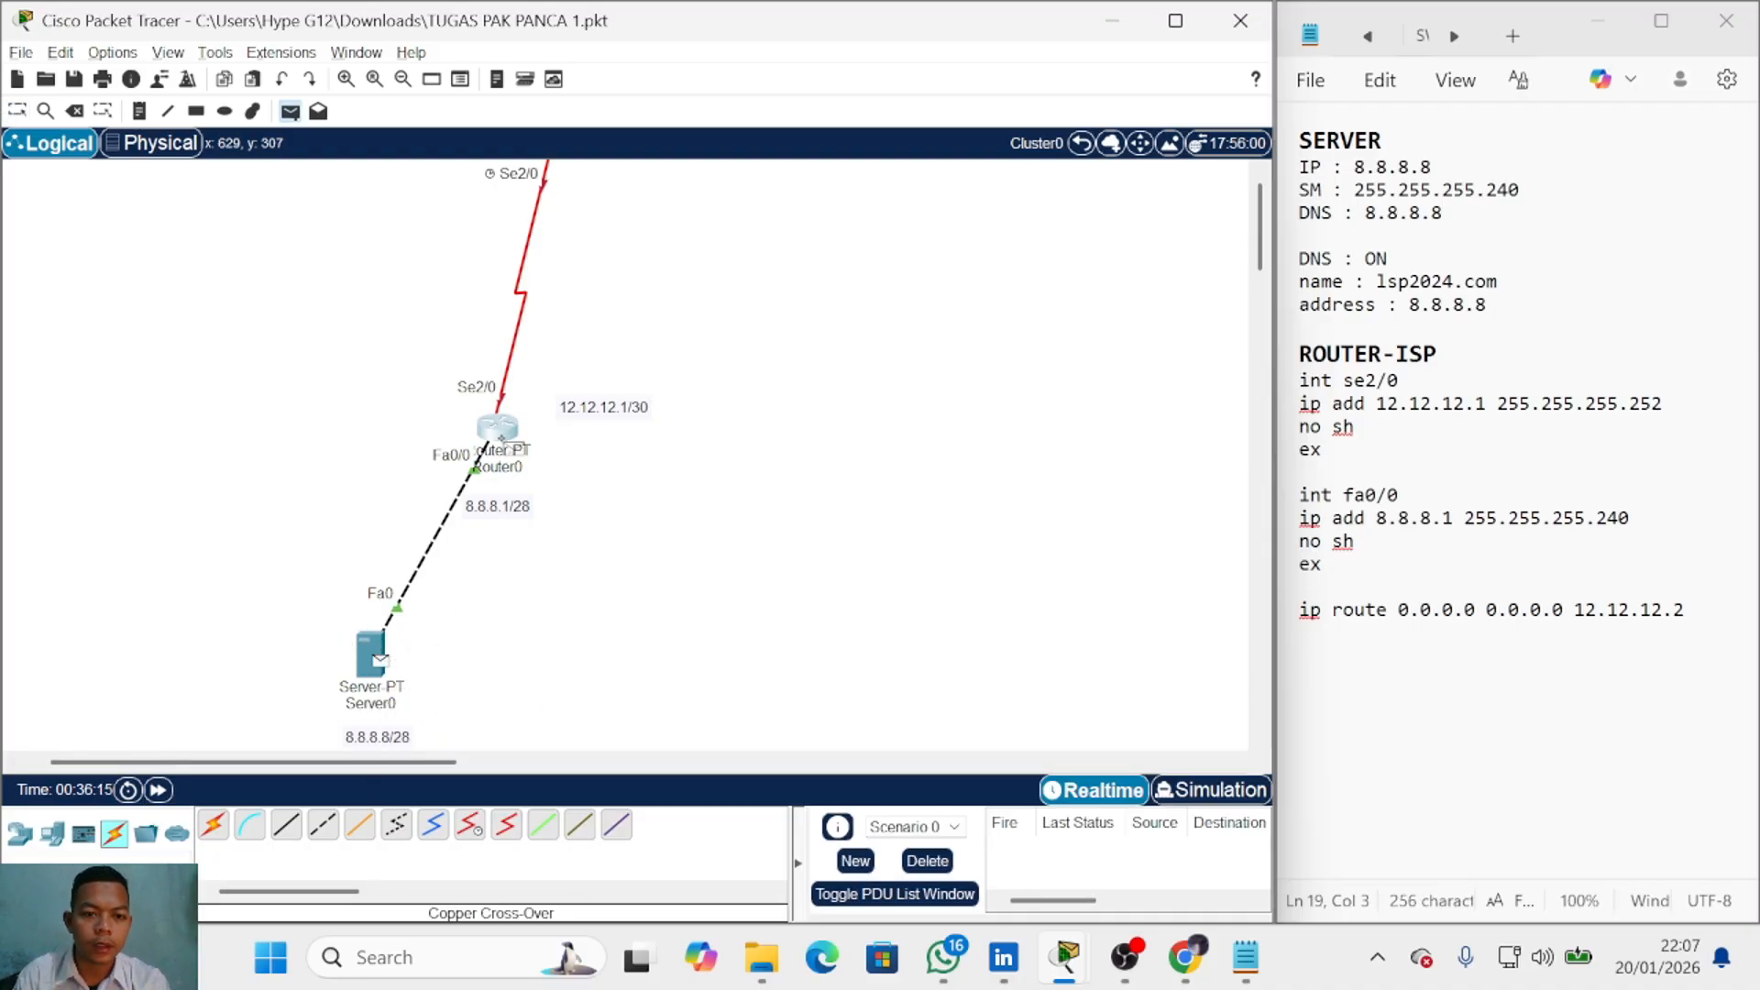
left_click(500, 431)
left_click(928, 861)
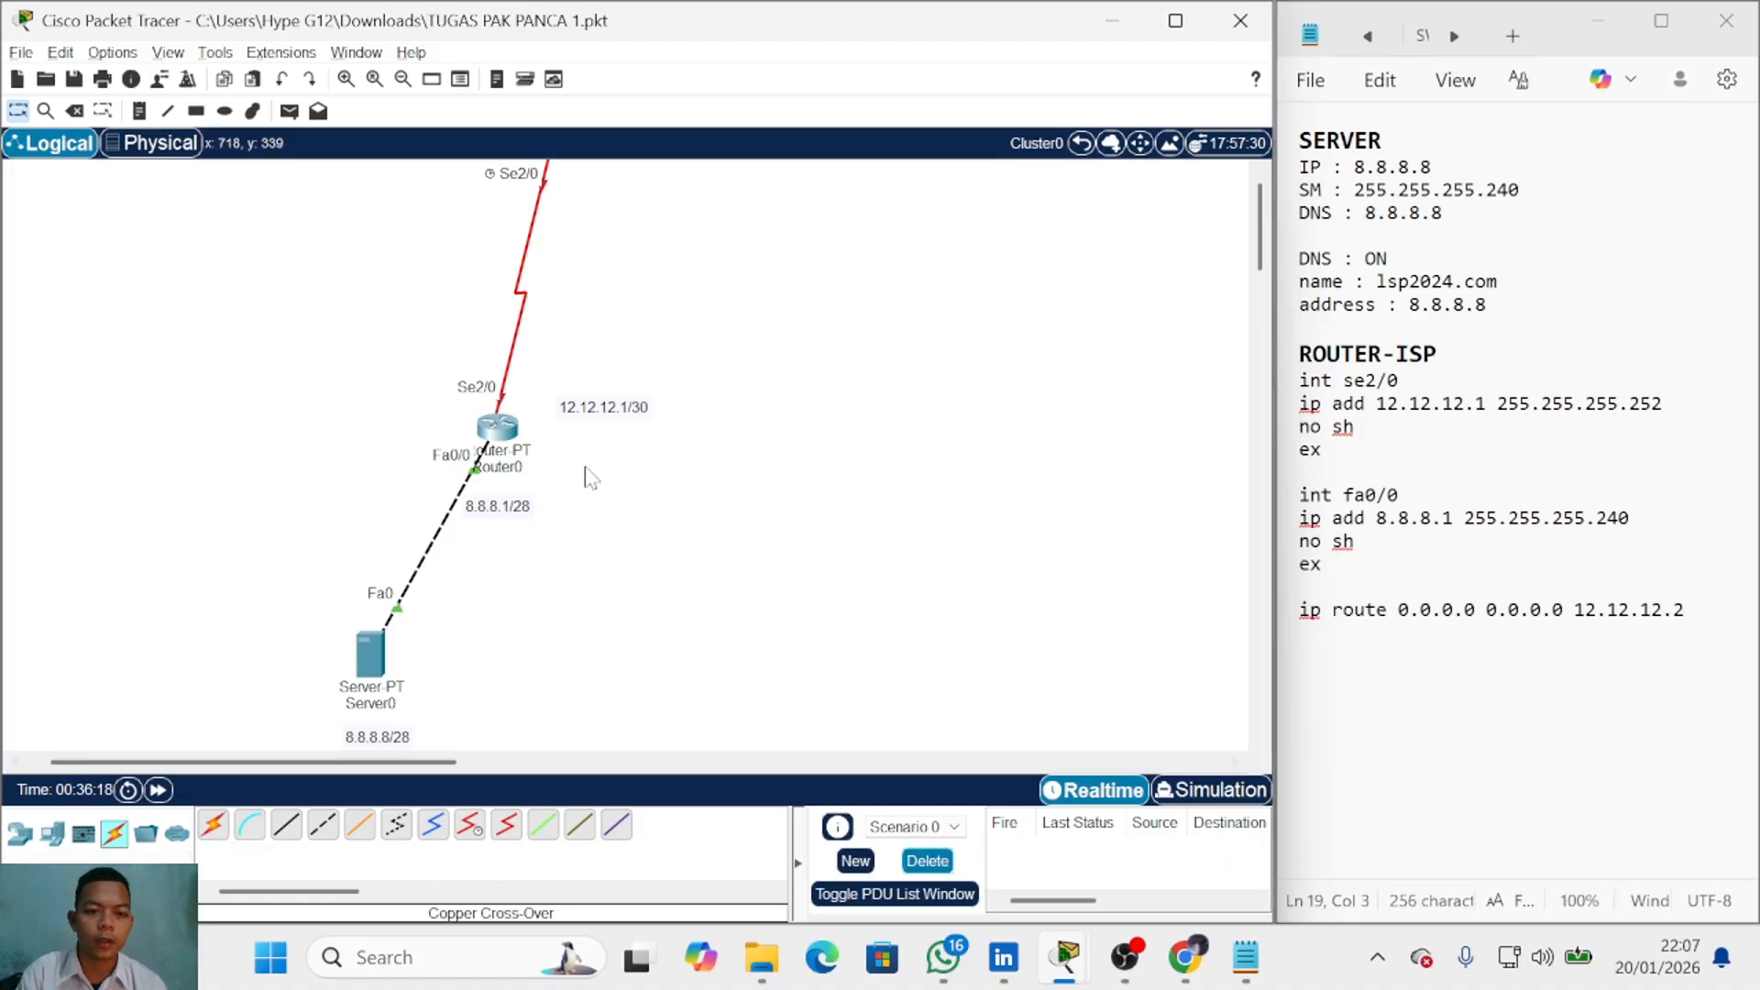
Step: Run do ping 8.8.8.8 on Router0 and confirm 100 percent (5/5) success
left_click(514, 440)
key("Return")
key("Return")
key("Return")
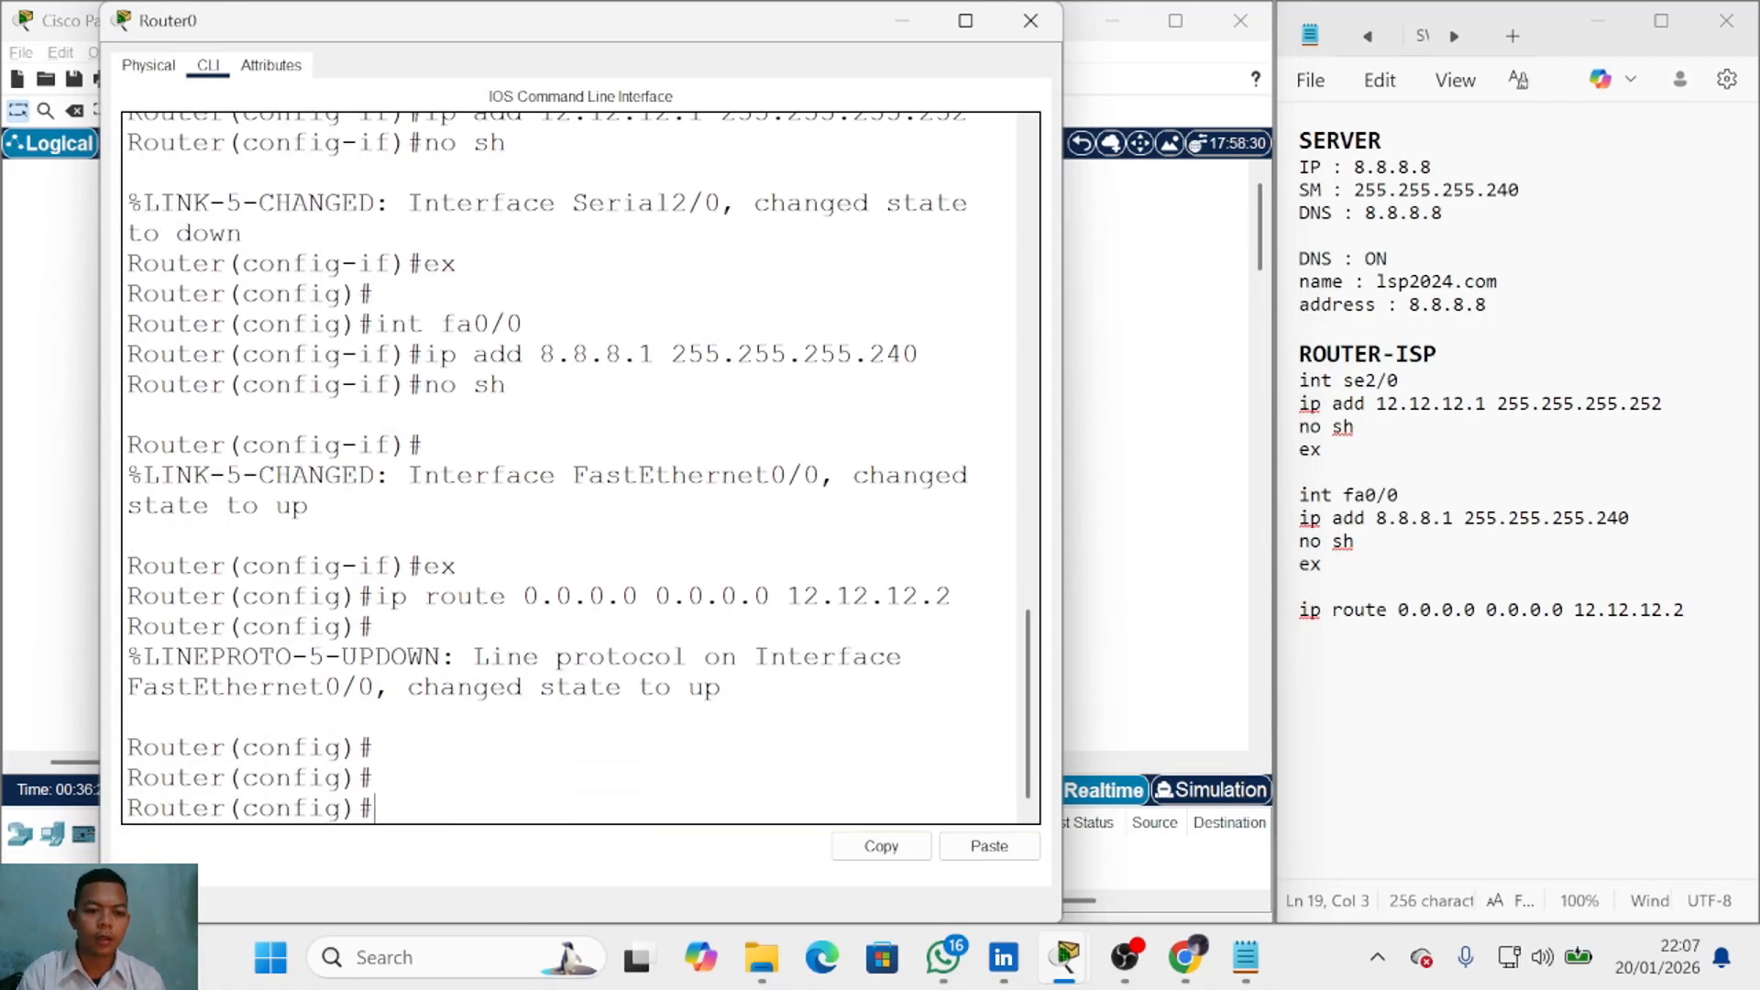
type("do ping ")
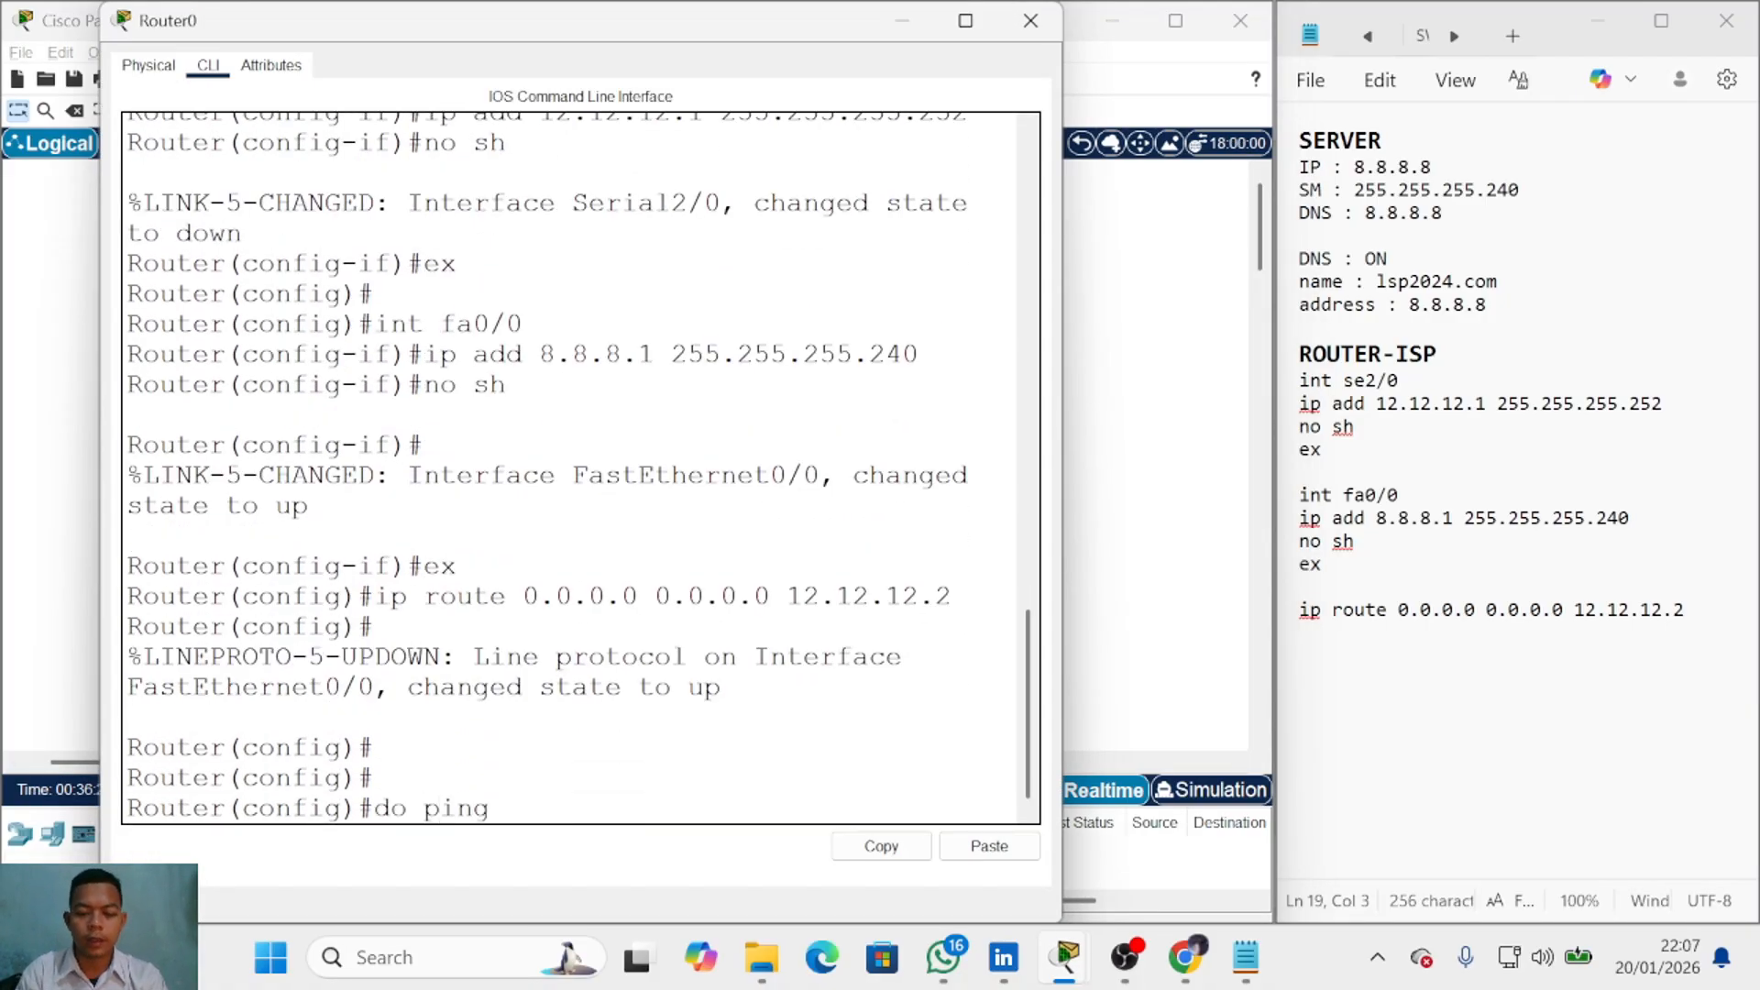
type("8.8.8.8.")
key("Return")
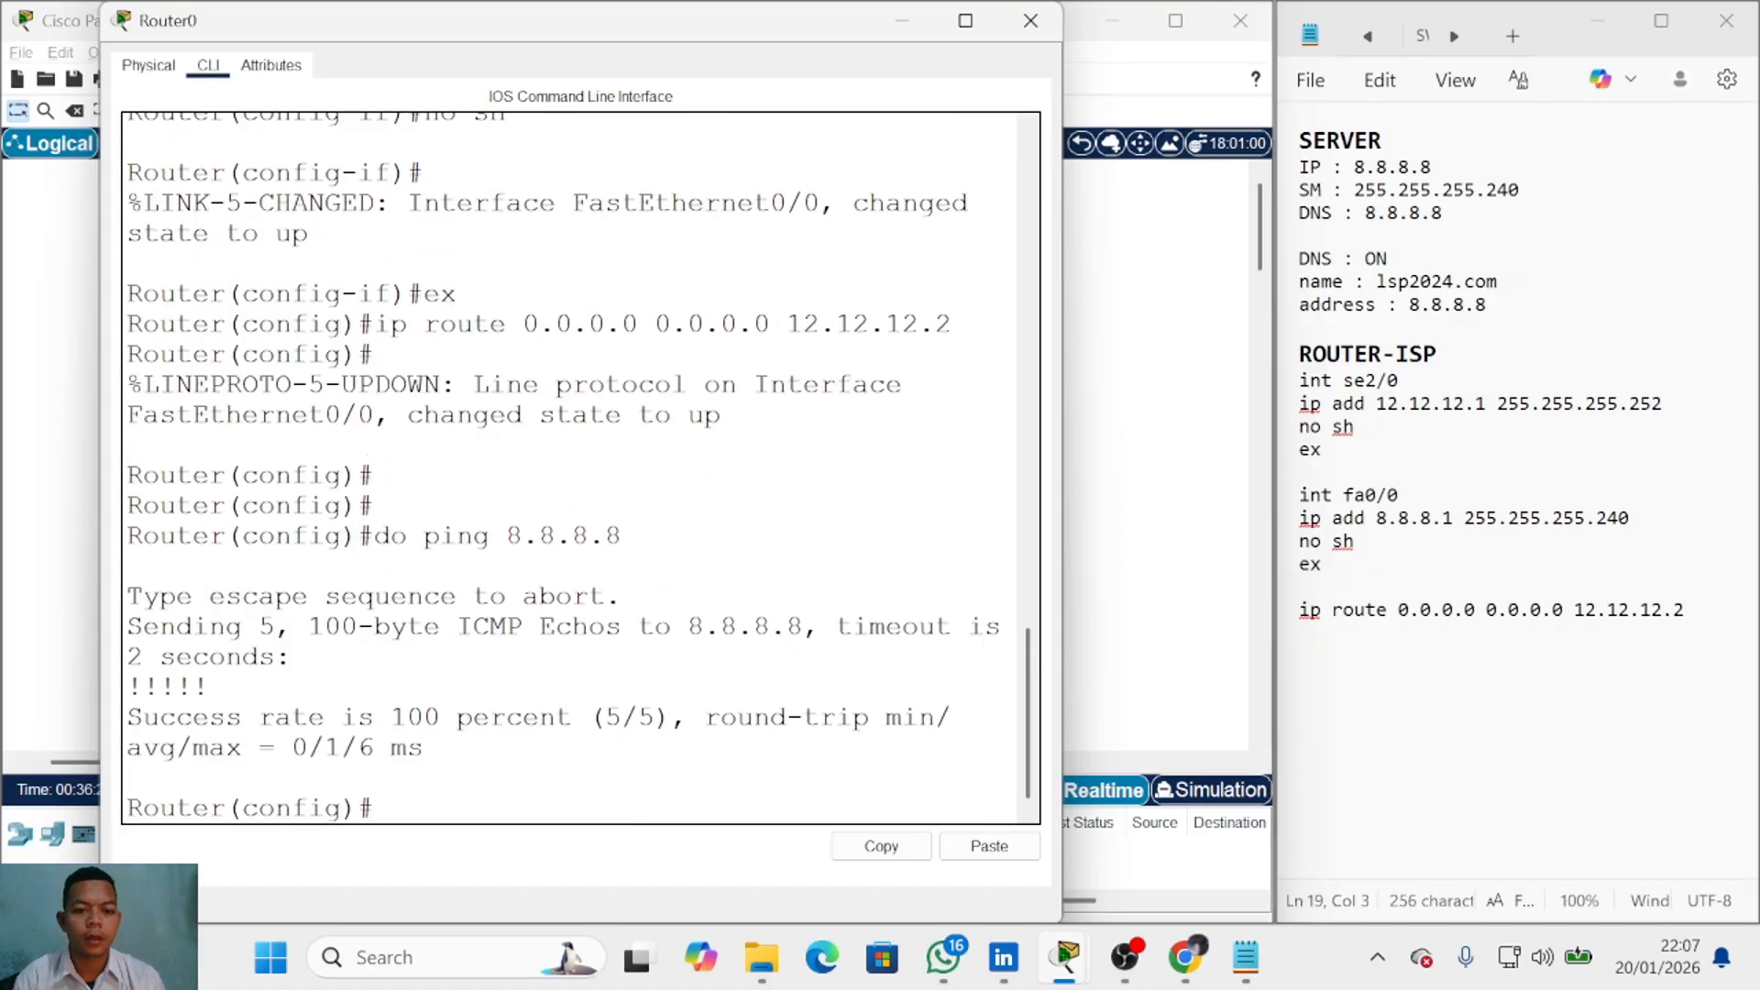
left_click_drag(391, 716, 671, 716)
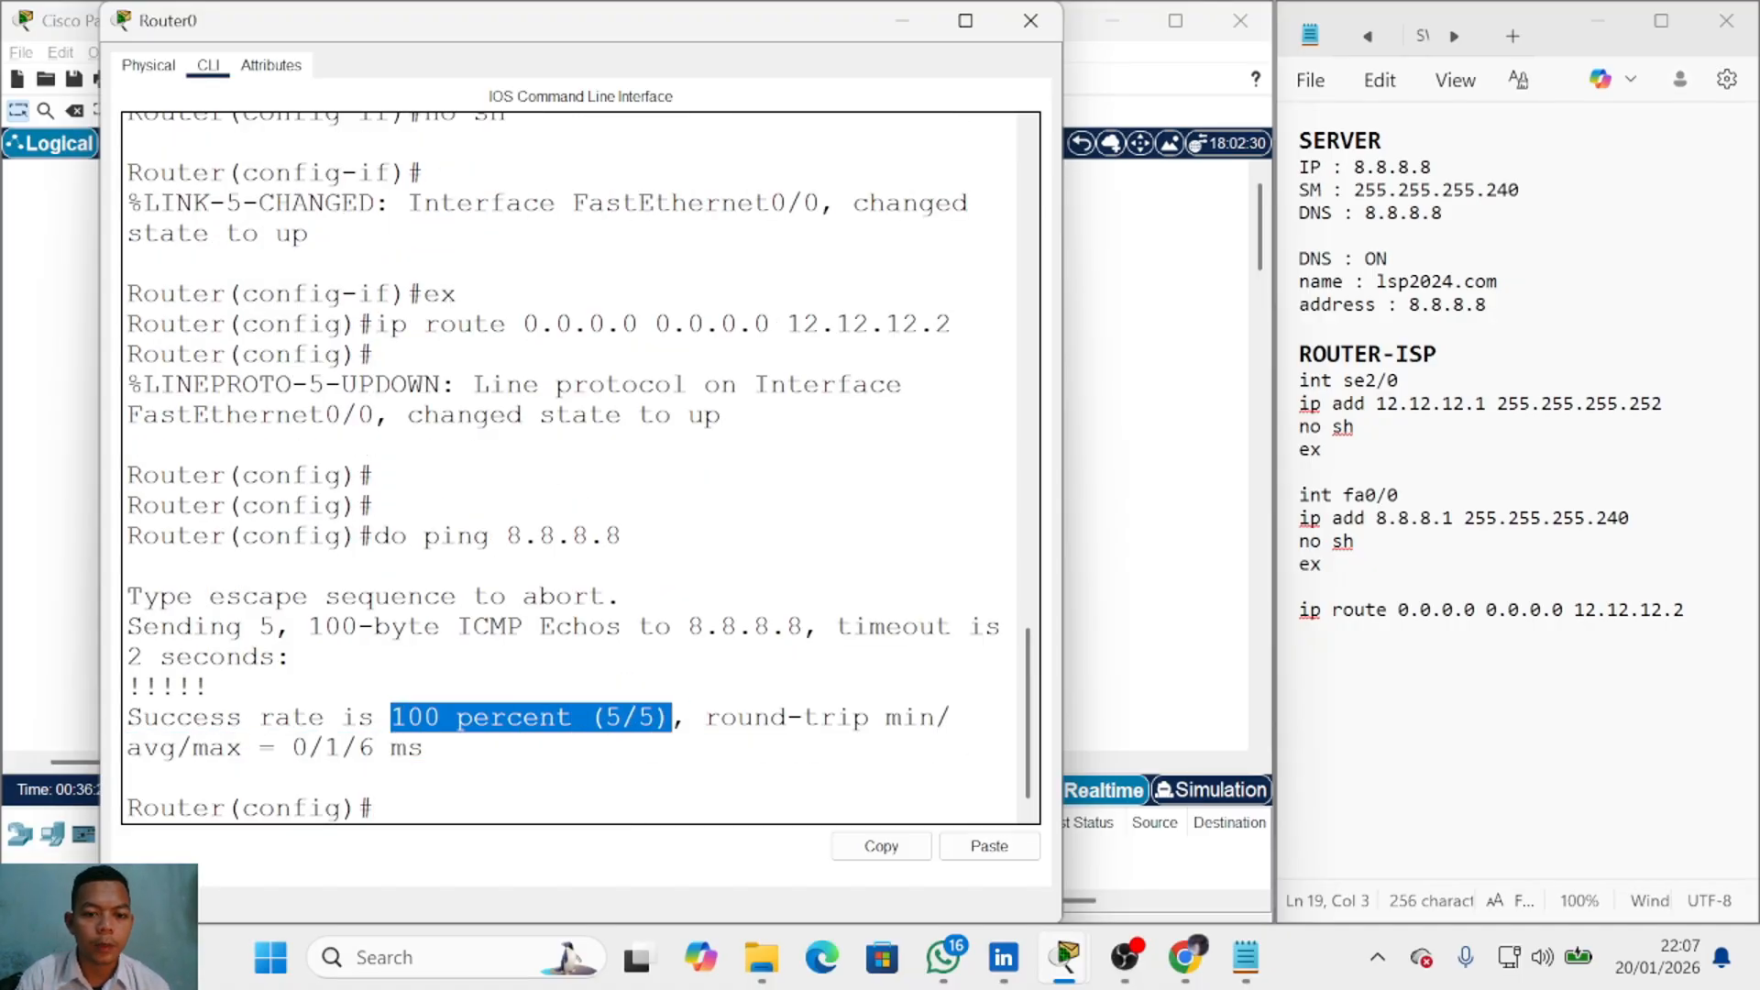
left_click(806, 67)
left_click(902, 20)
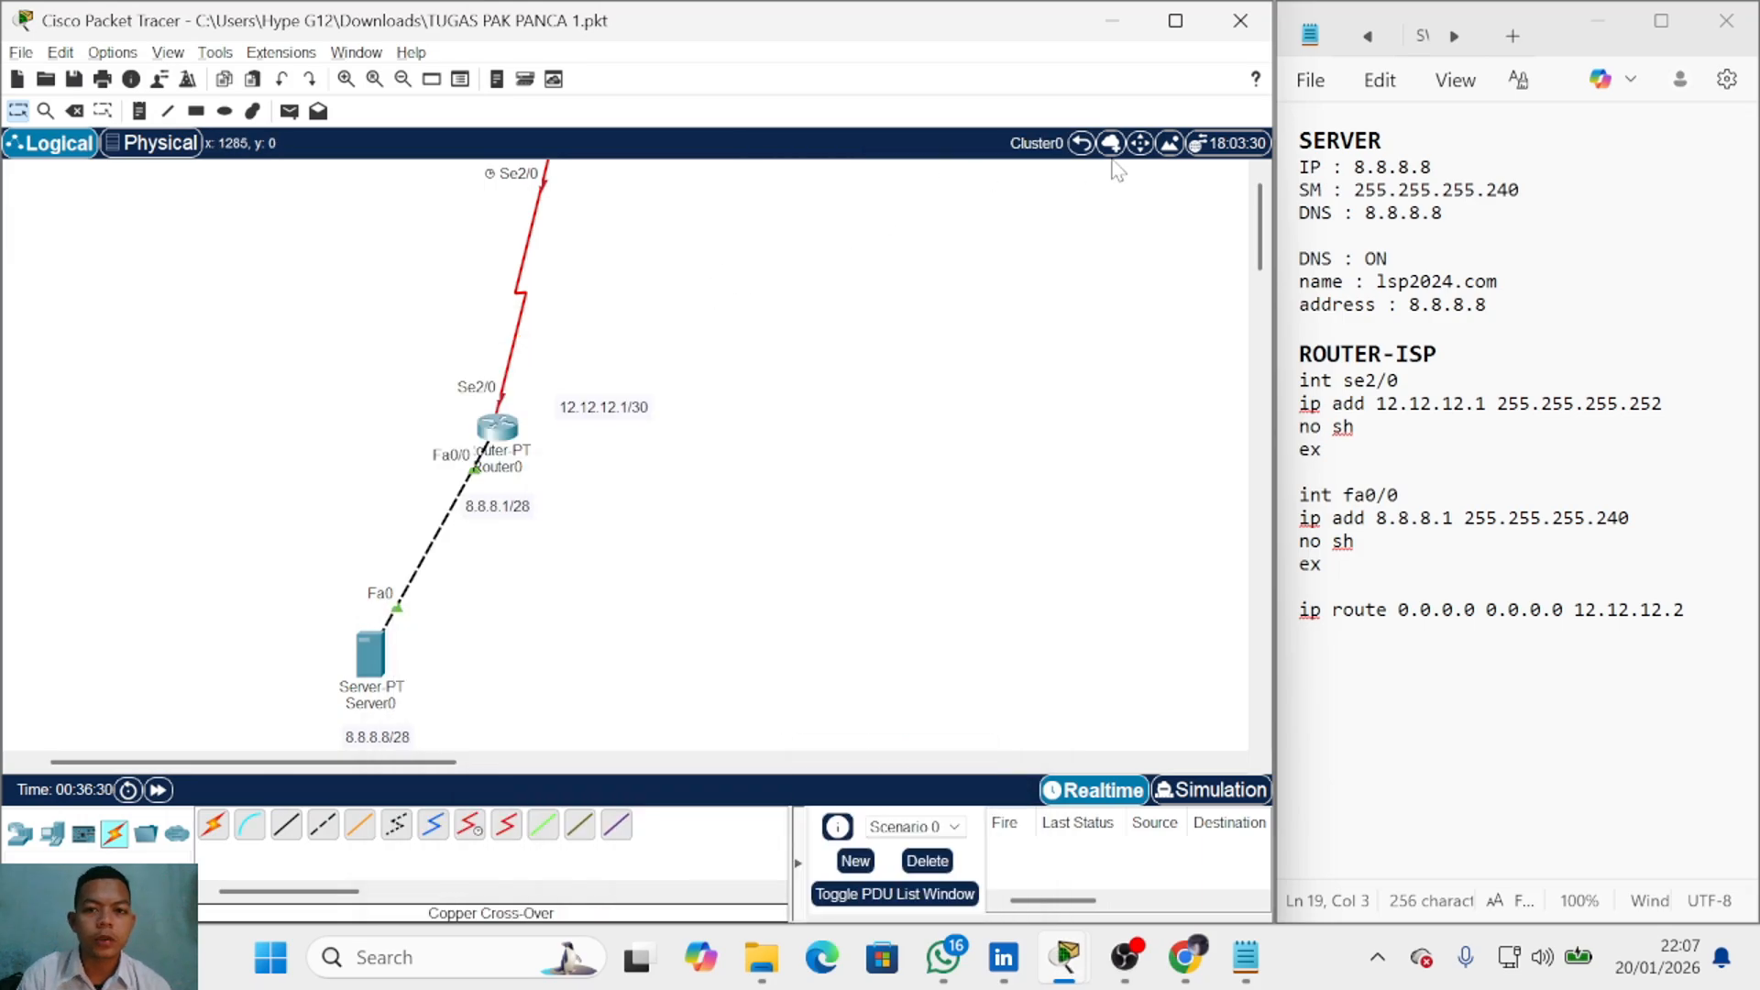
Step: Add a bold R1 heading below the route command in the notes
left_click(1081, 144)
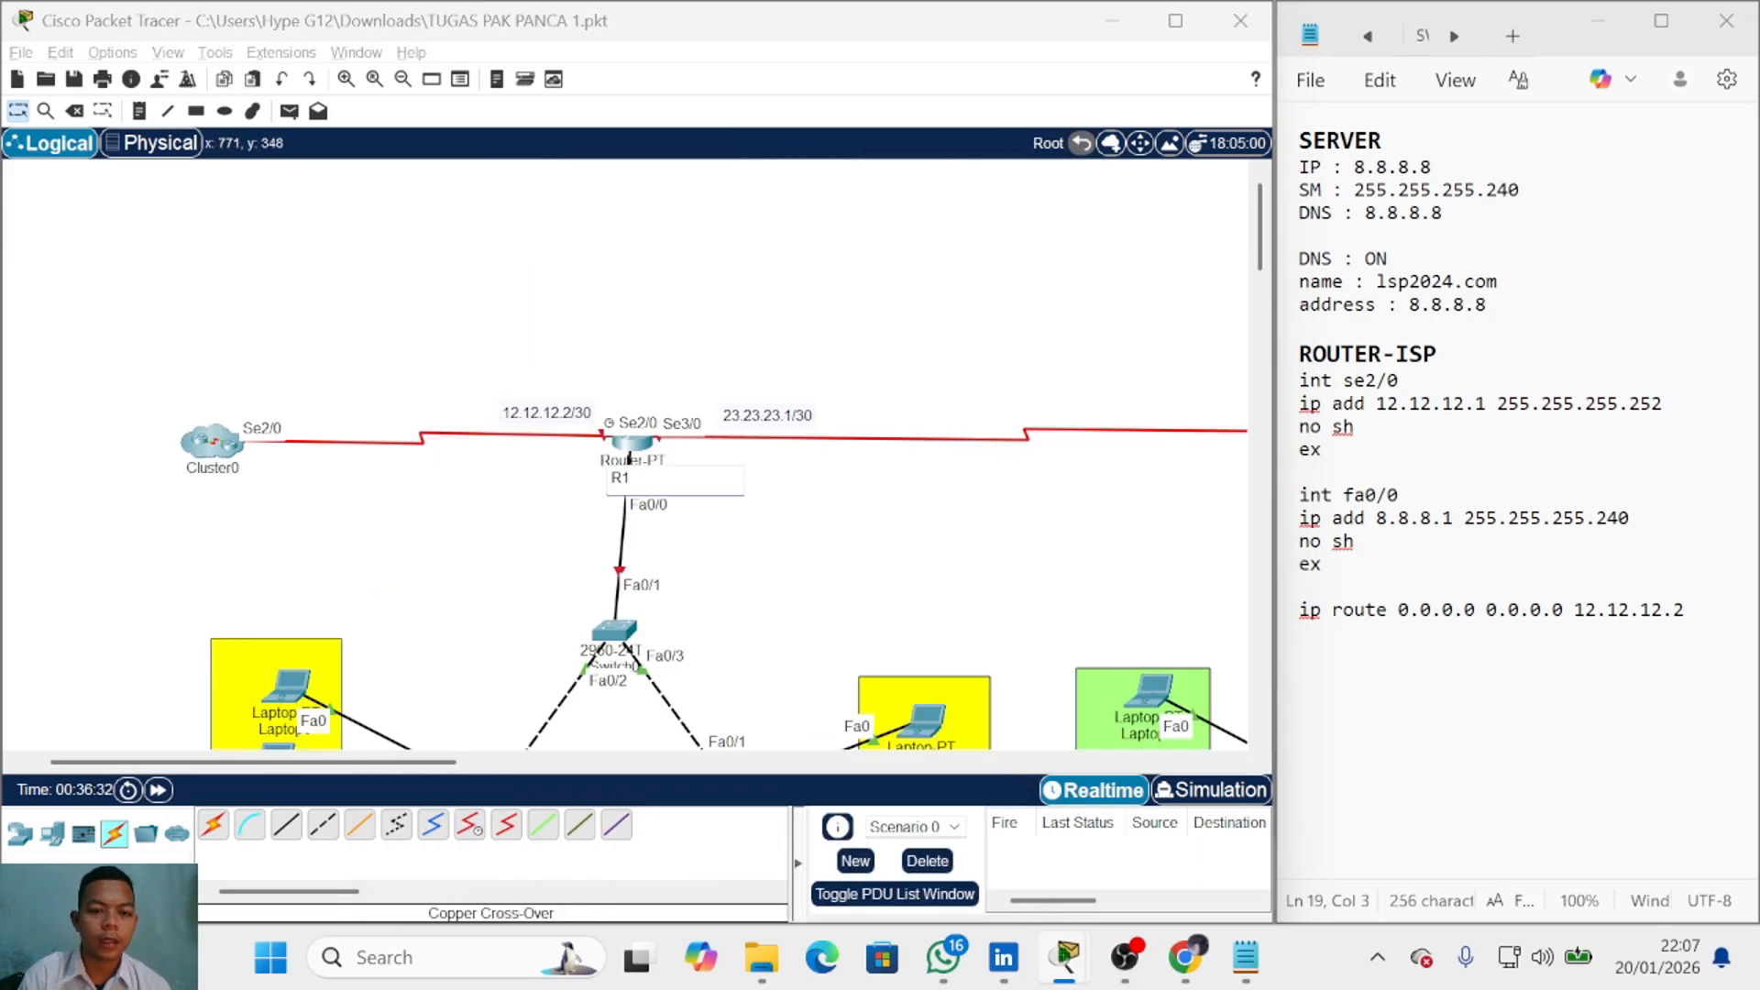
scroll(753, 509, "down", 3)
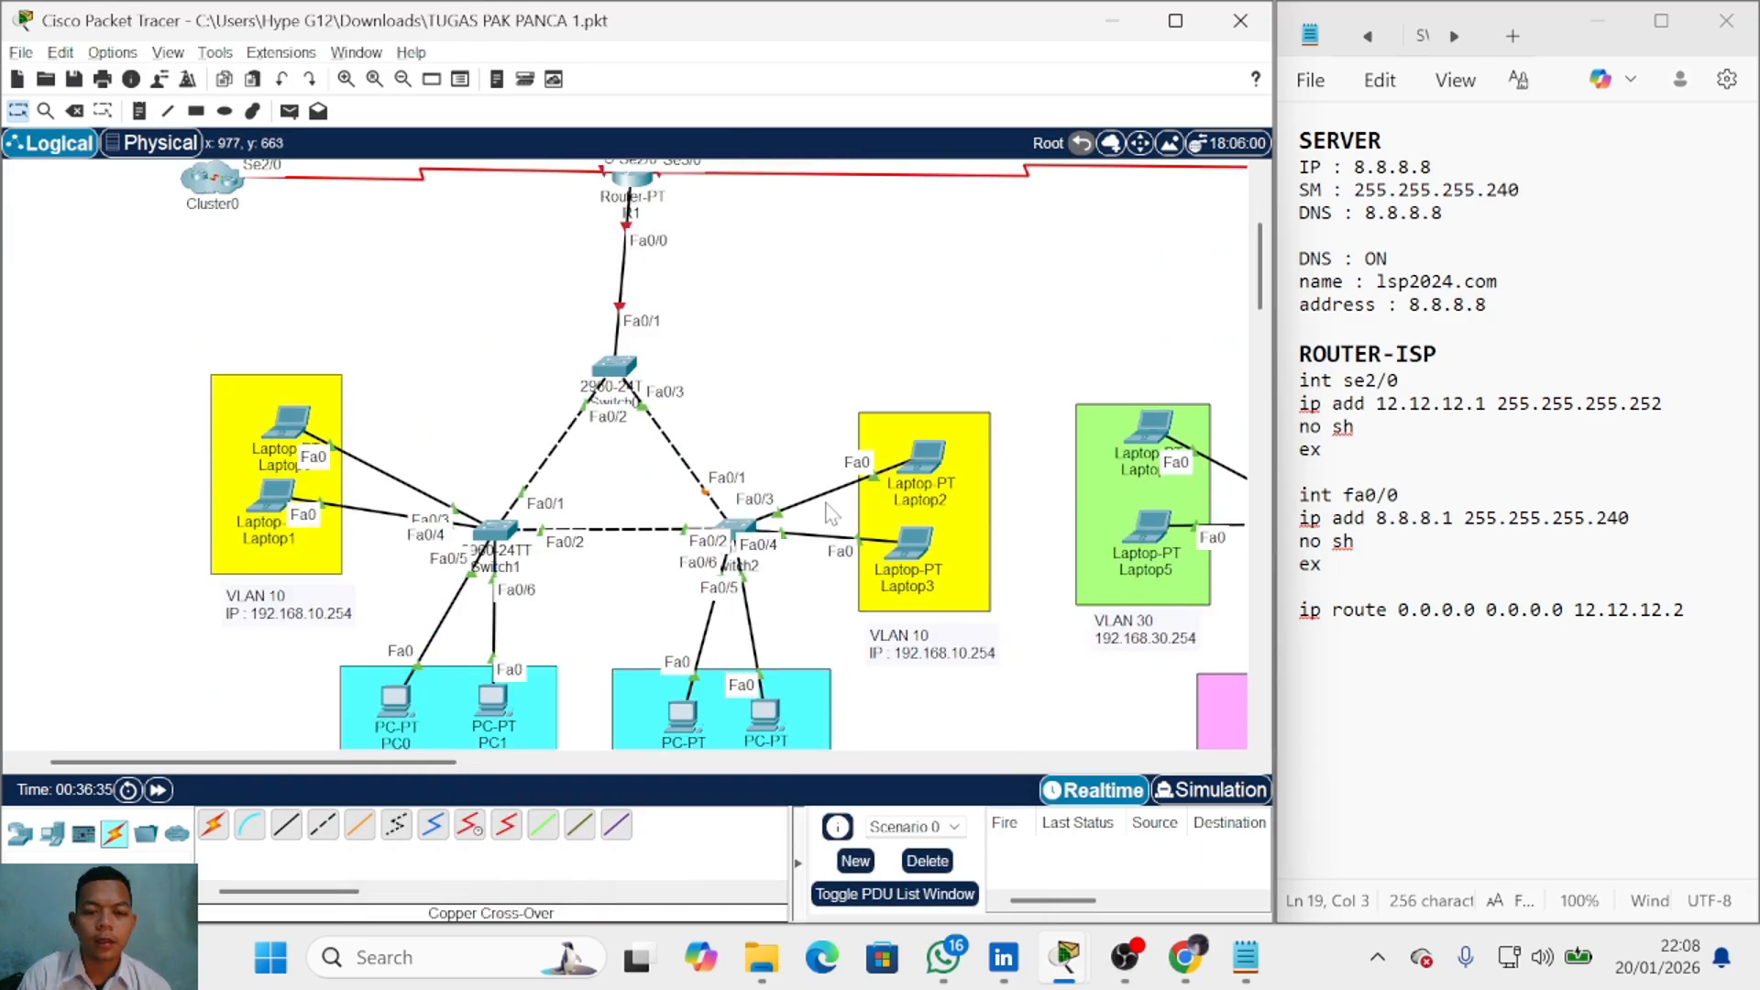
scroll(834, 504, "up", 1)
scroll(838, 503, "down", 1)
left_click(1692, 611)
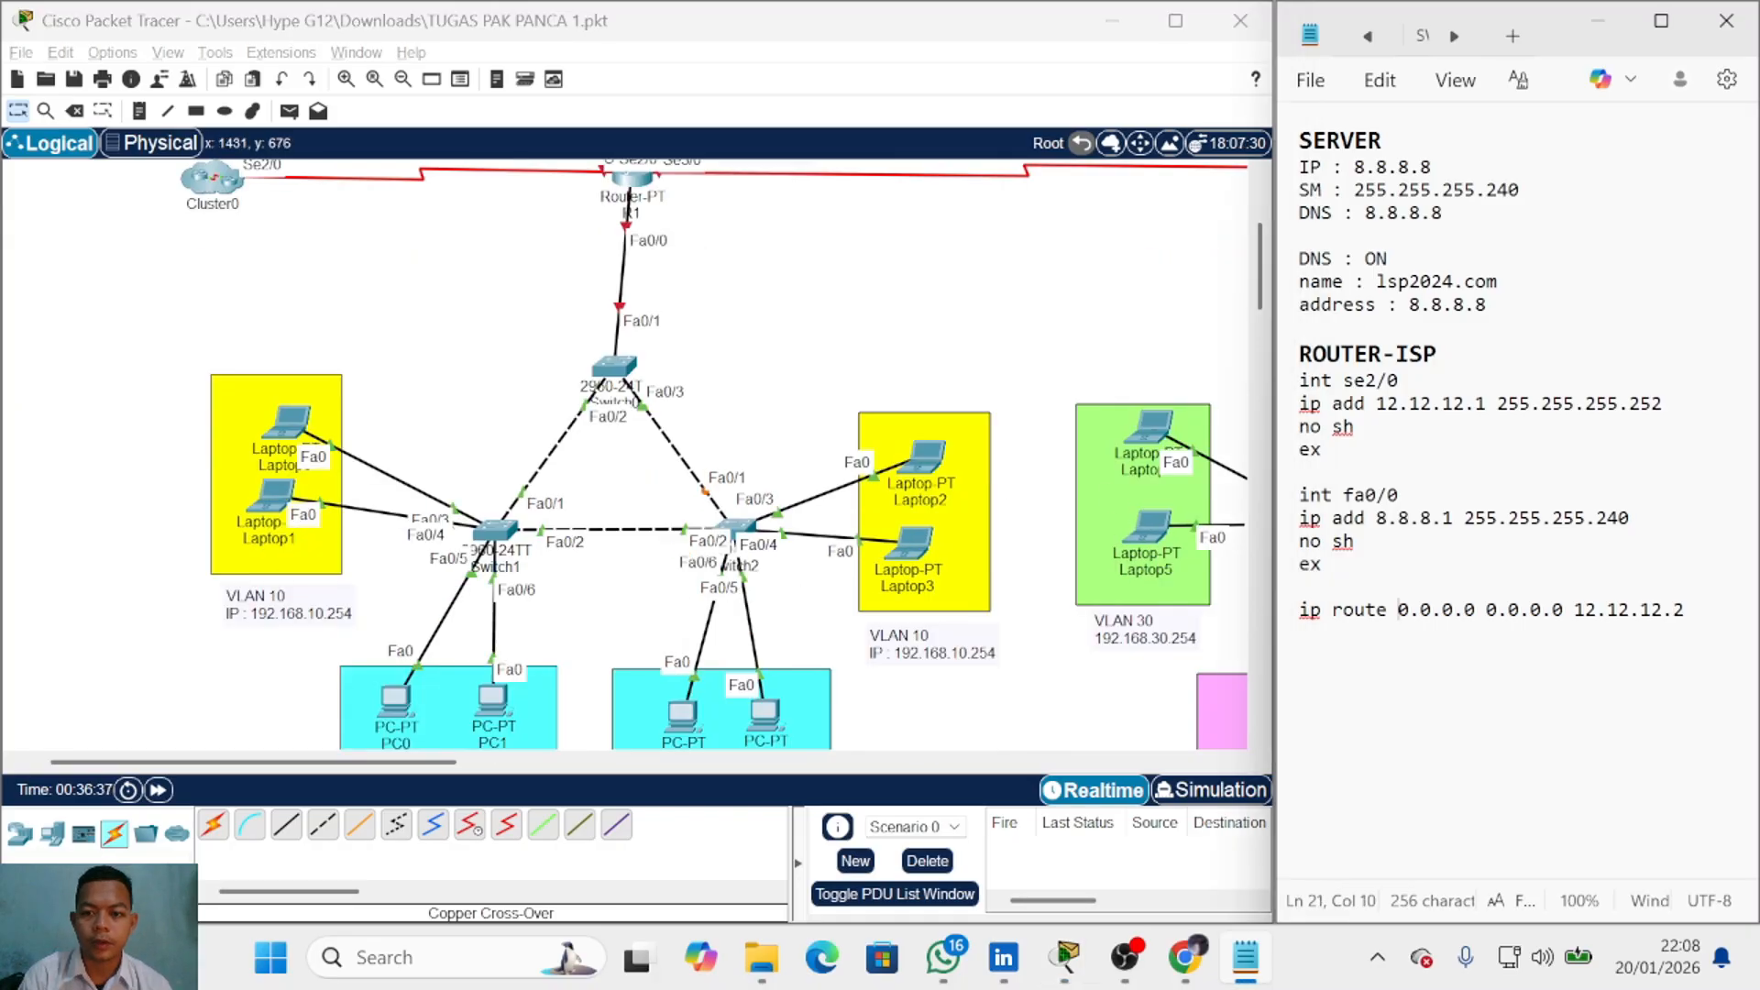
key("Return")
key("Return")
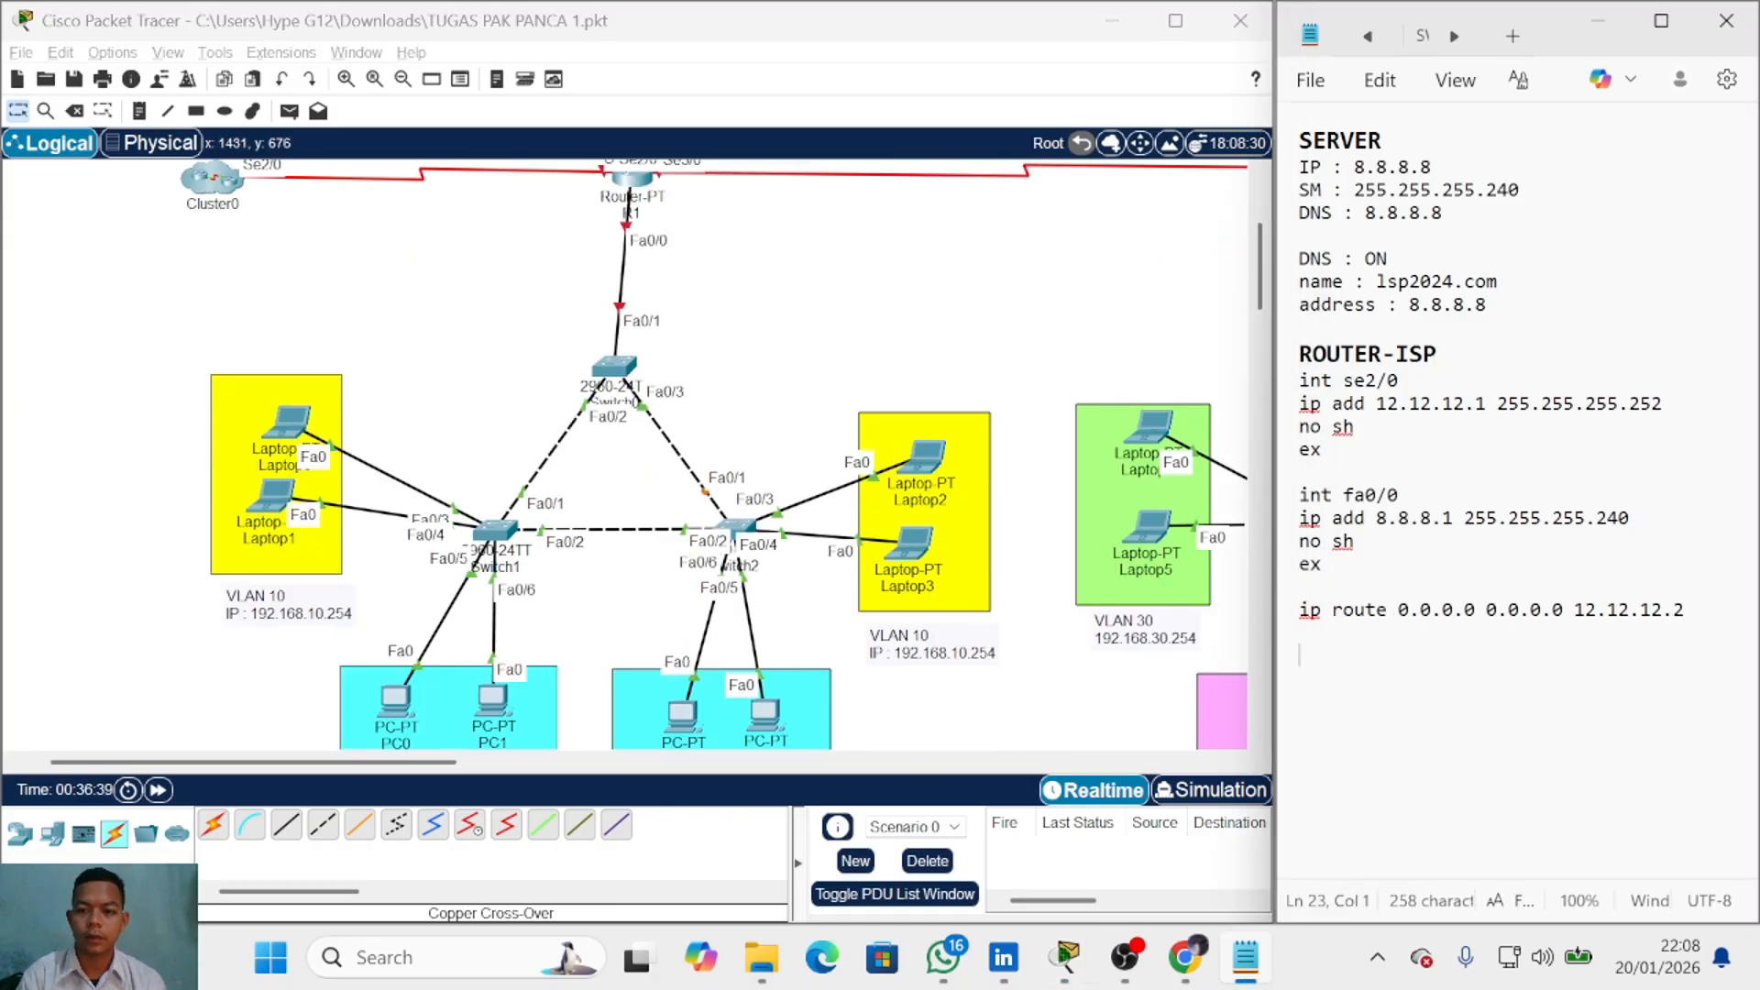
type("ROUTER")
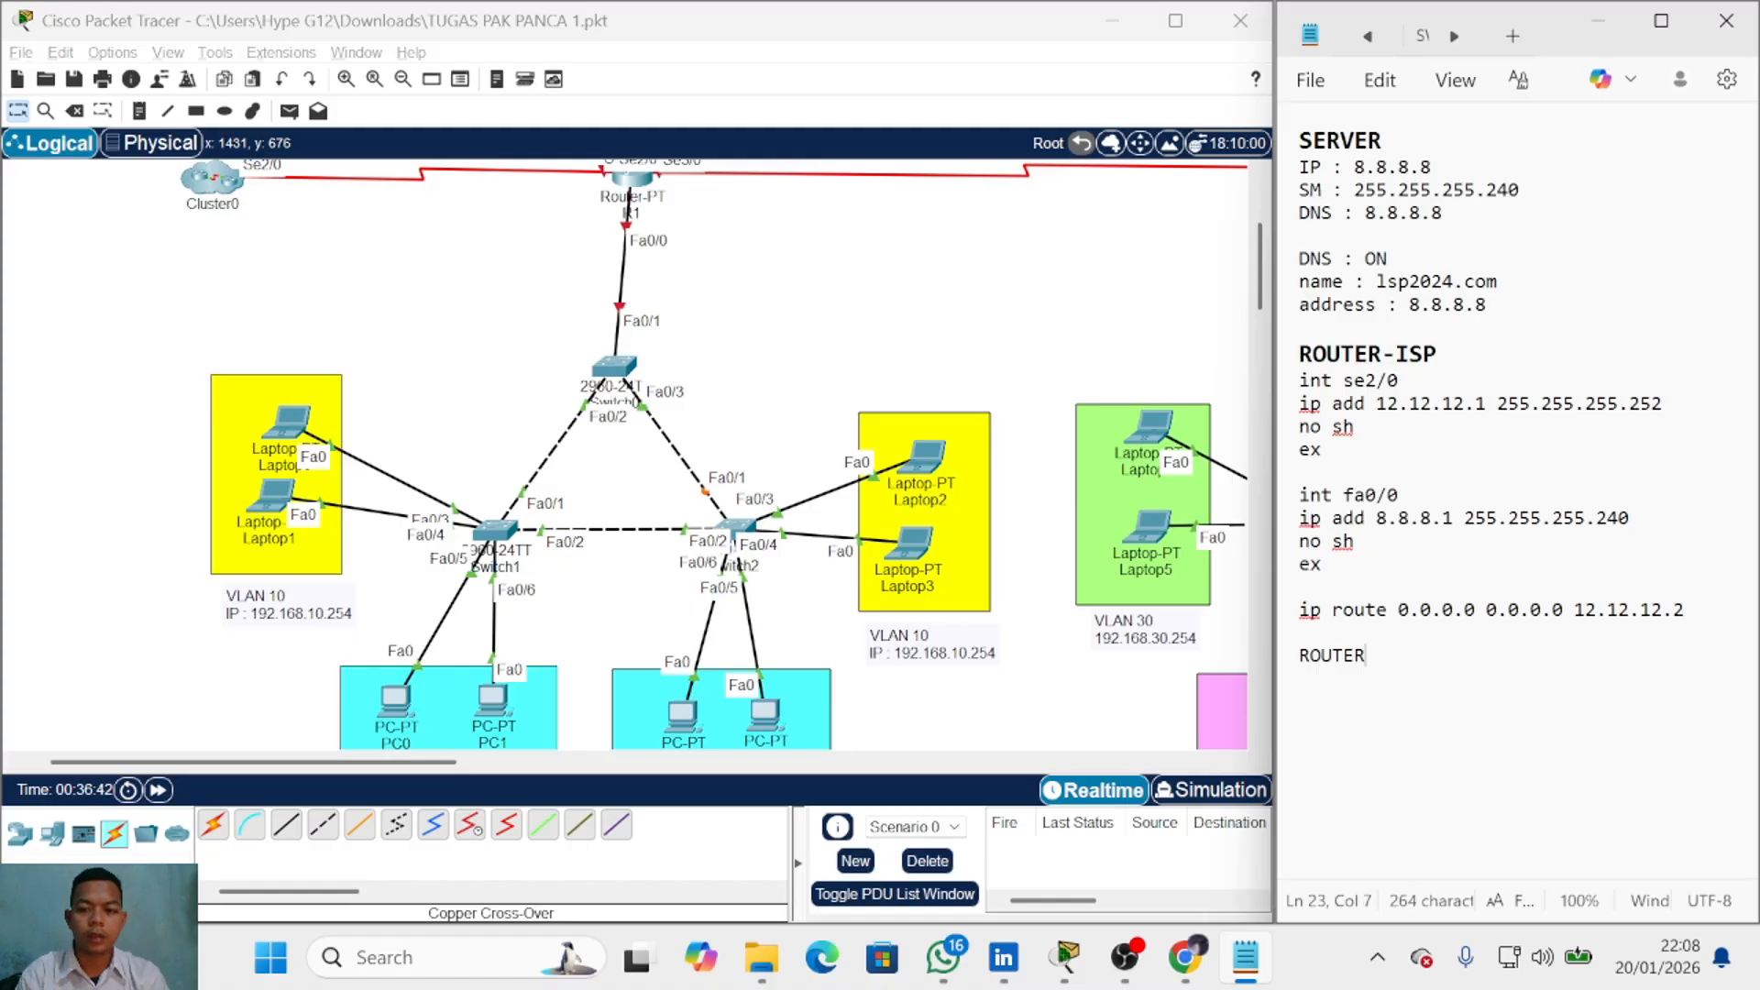
key("BackSpace")
key("BackSpace")
key("BackSpace")
key("BackSpace")
key("BackSpace")
type("1")
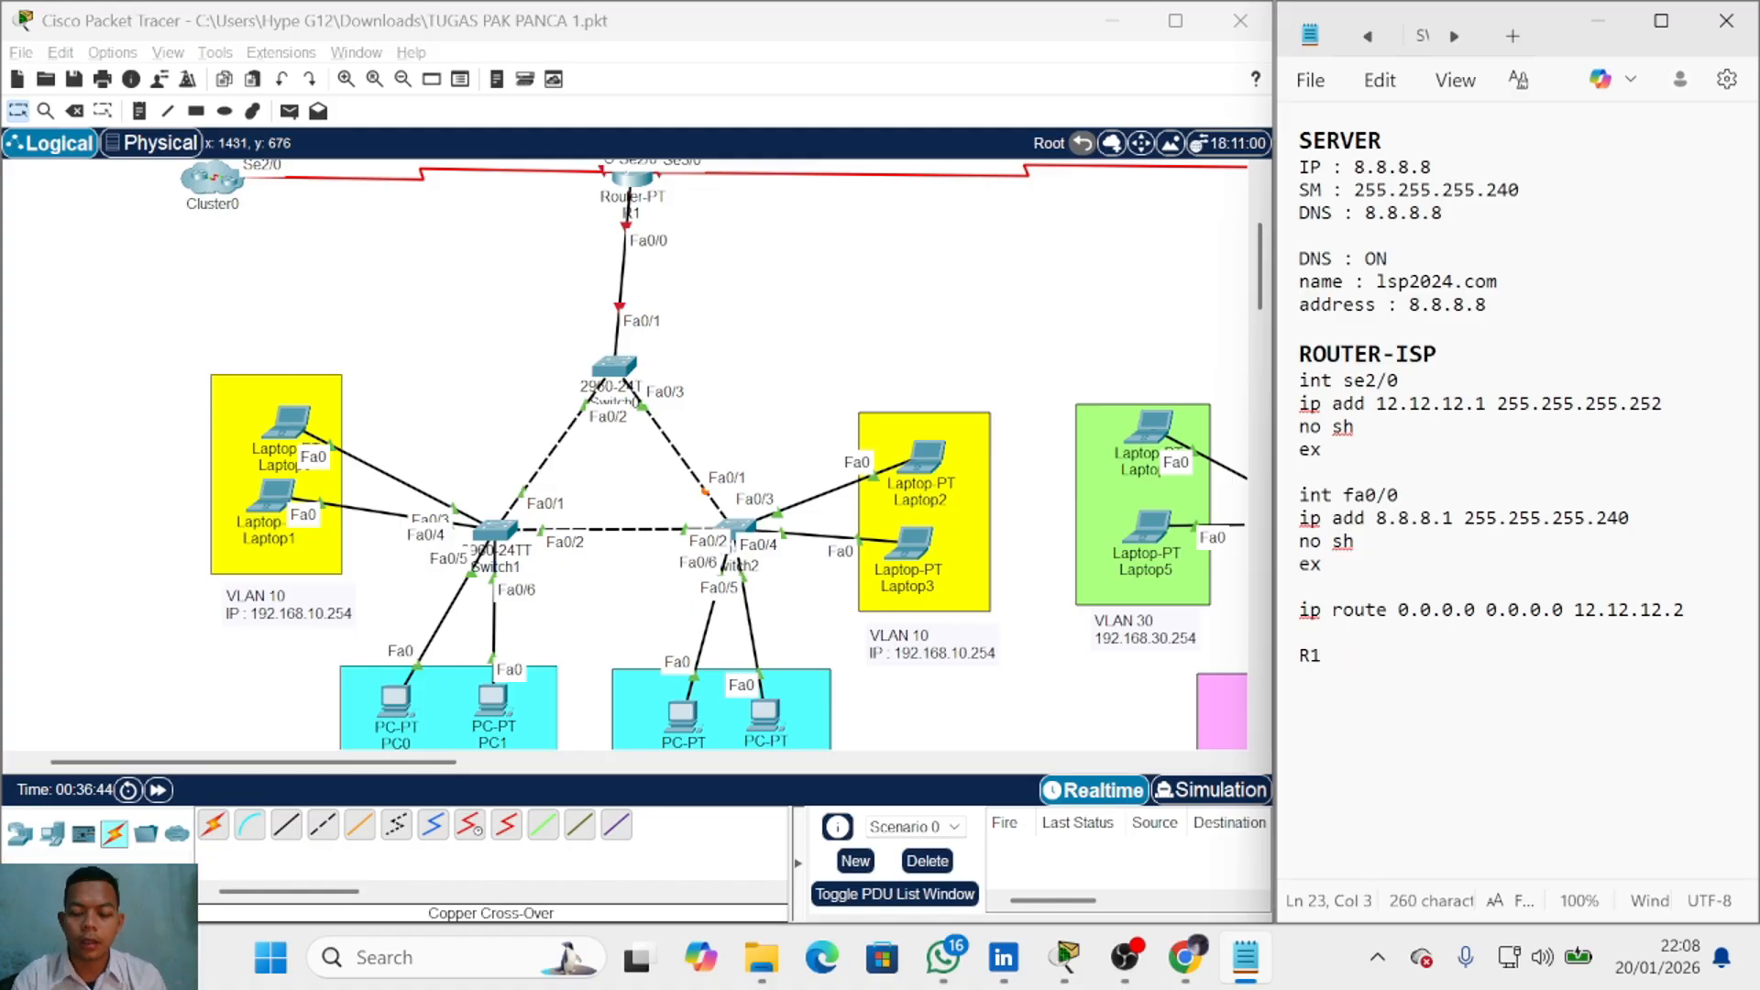
double_click(1313, 660)
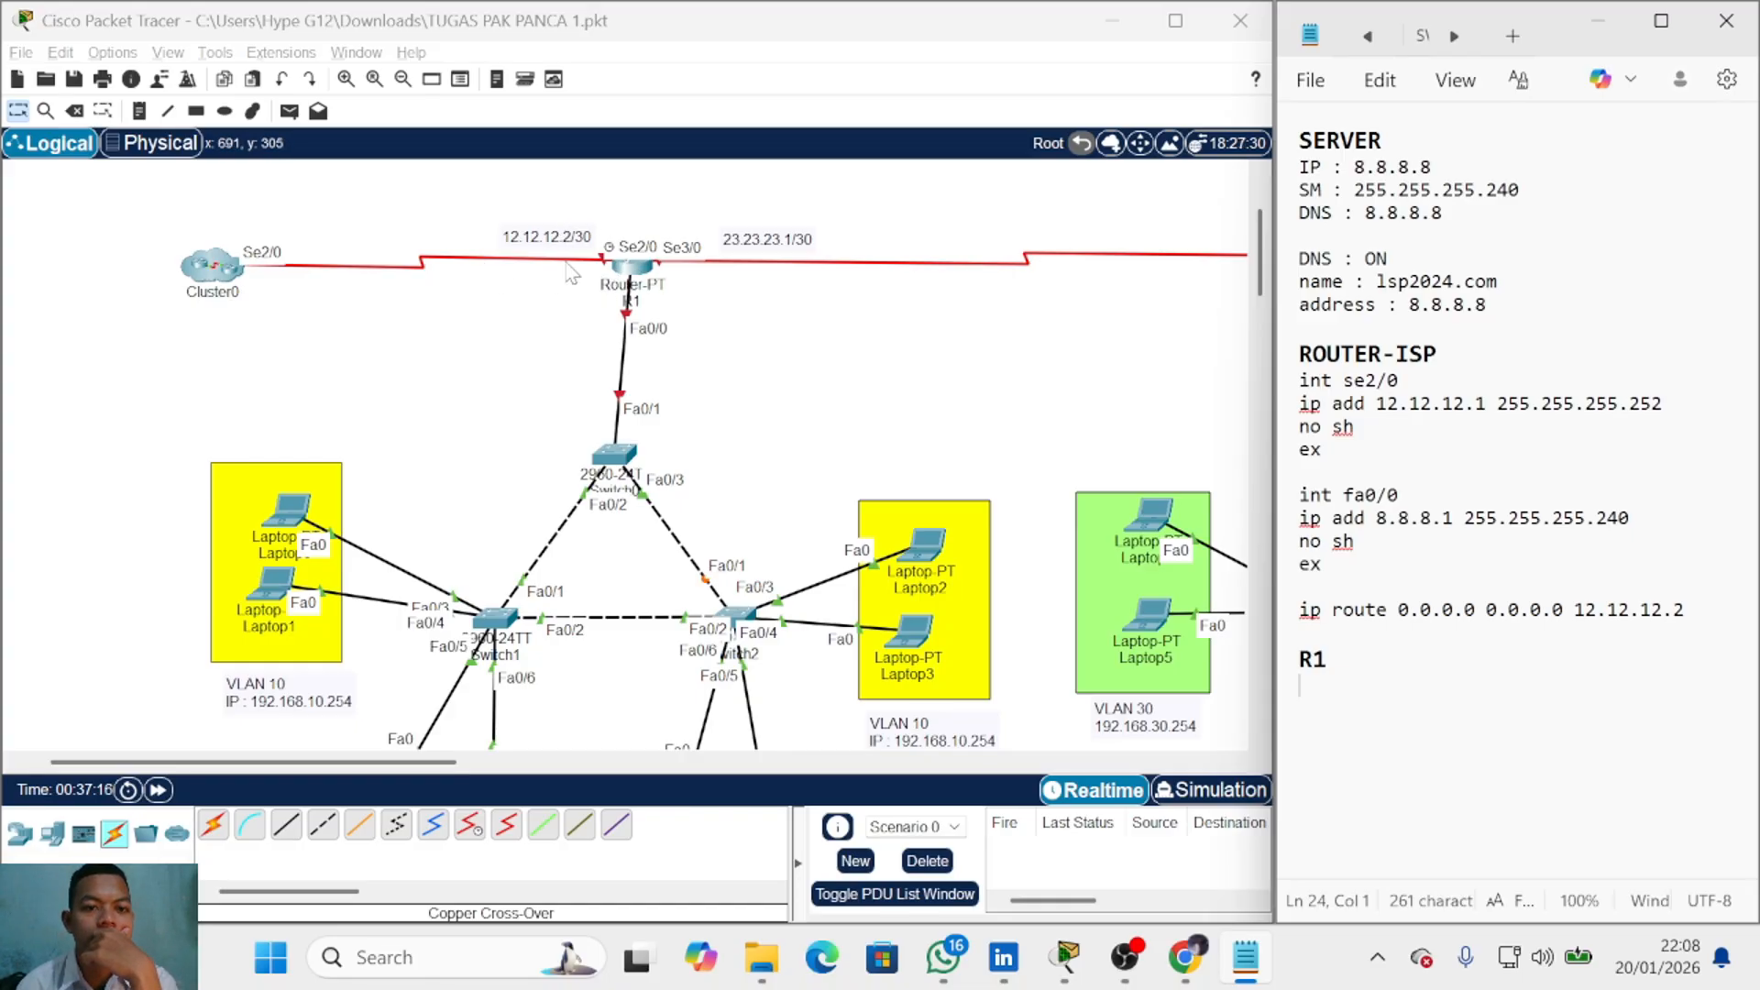
Step: Write int se2/0 with ip add 12.12.12.2 255.255.255.252 and no sh under R1
left_click(537, 237)
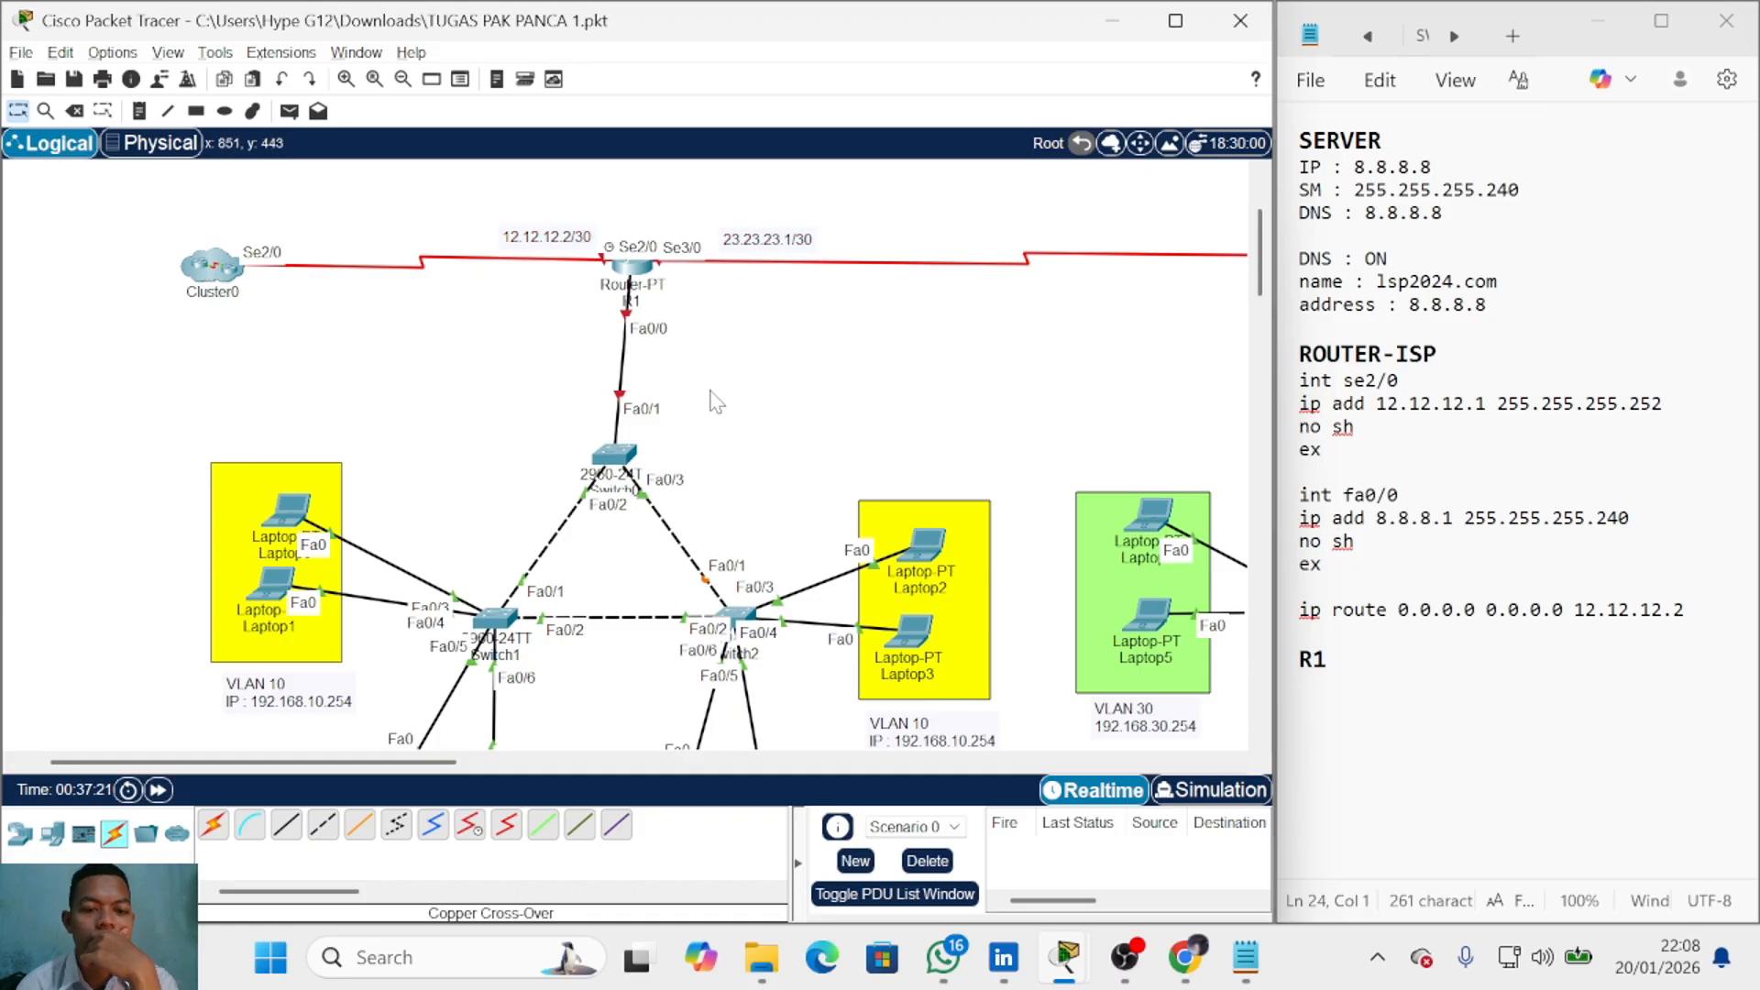
scroll(704, 399, "down", 2)
scroll(695, 399, "up", 1)
scroll(435, 489, "up", 2)
scroll(433, 489, "down", 1)
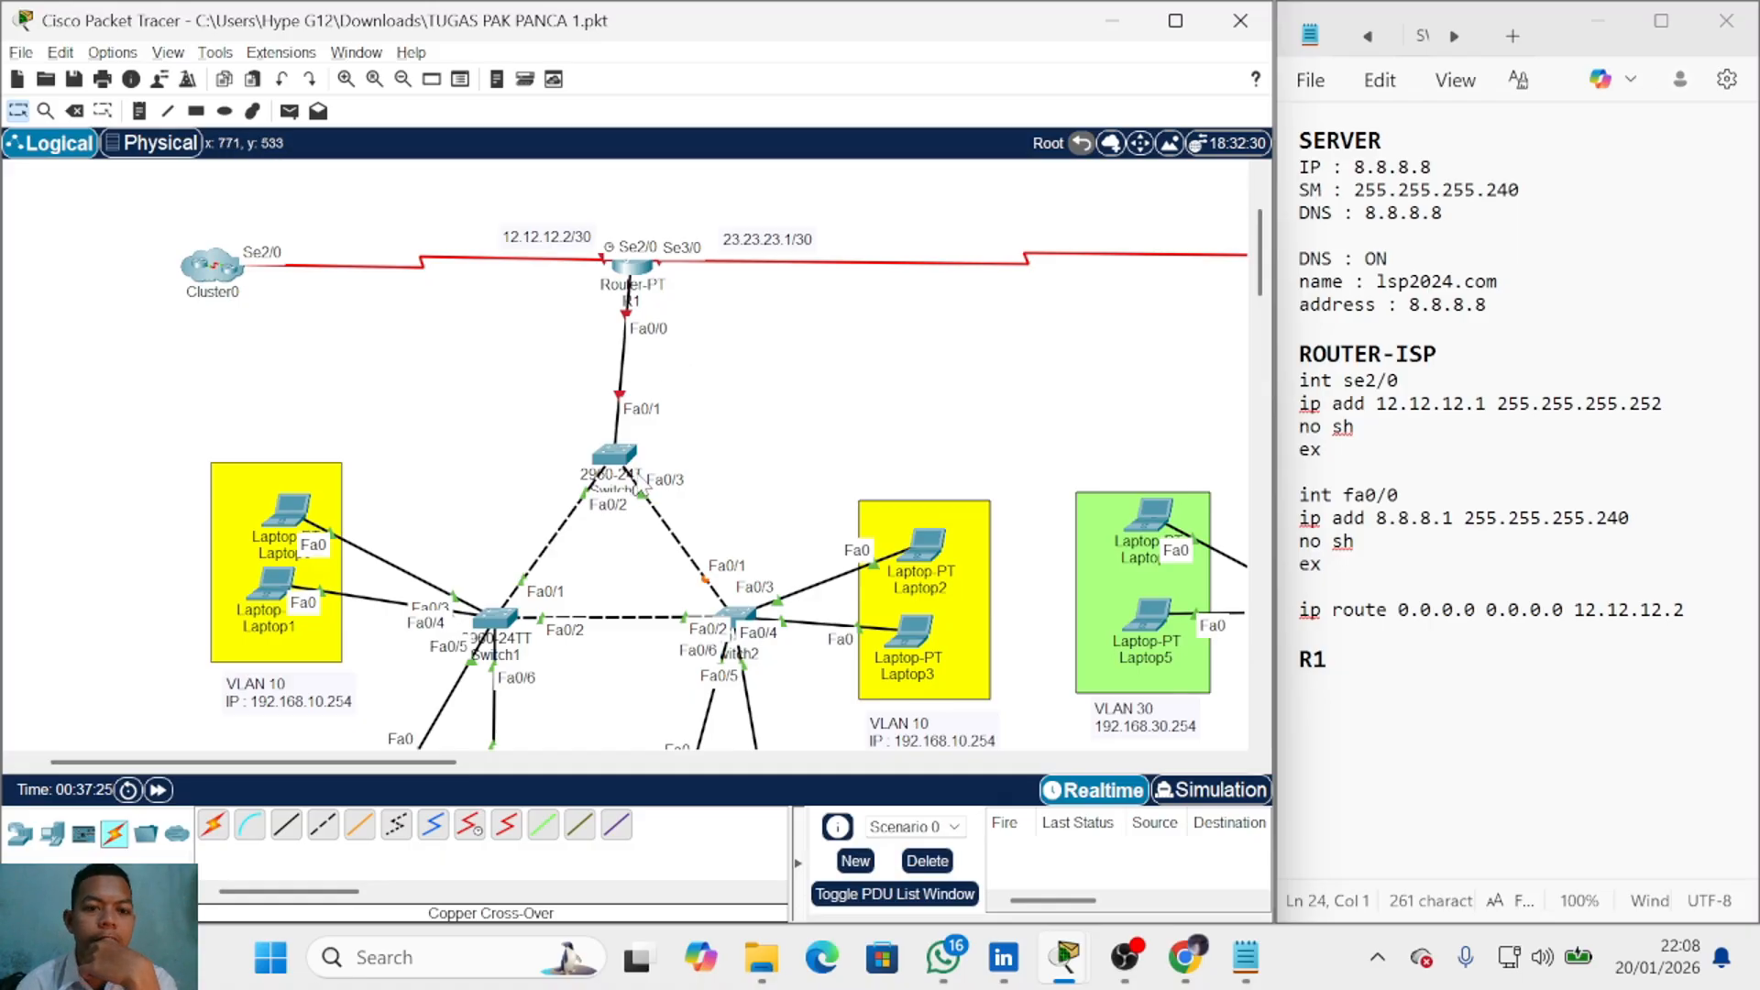
scroll(647, 477, "down", 2)
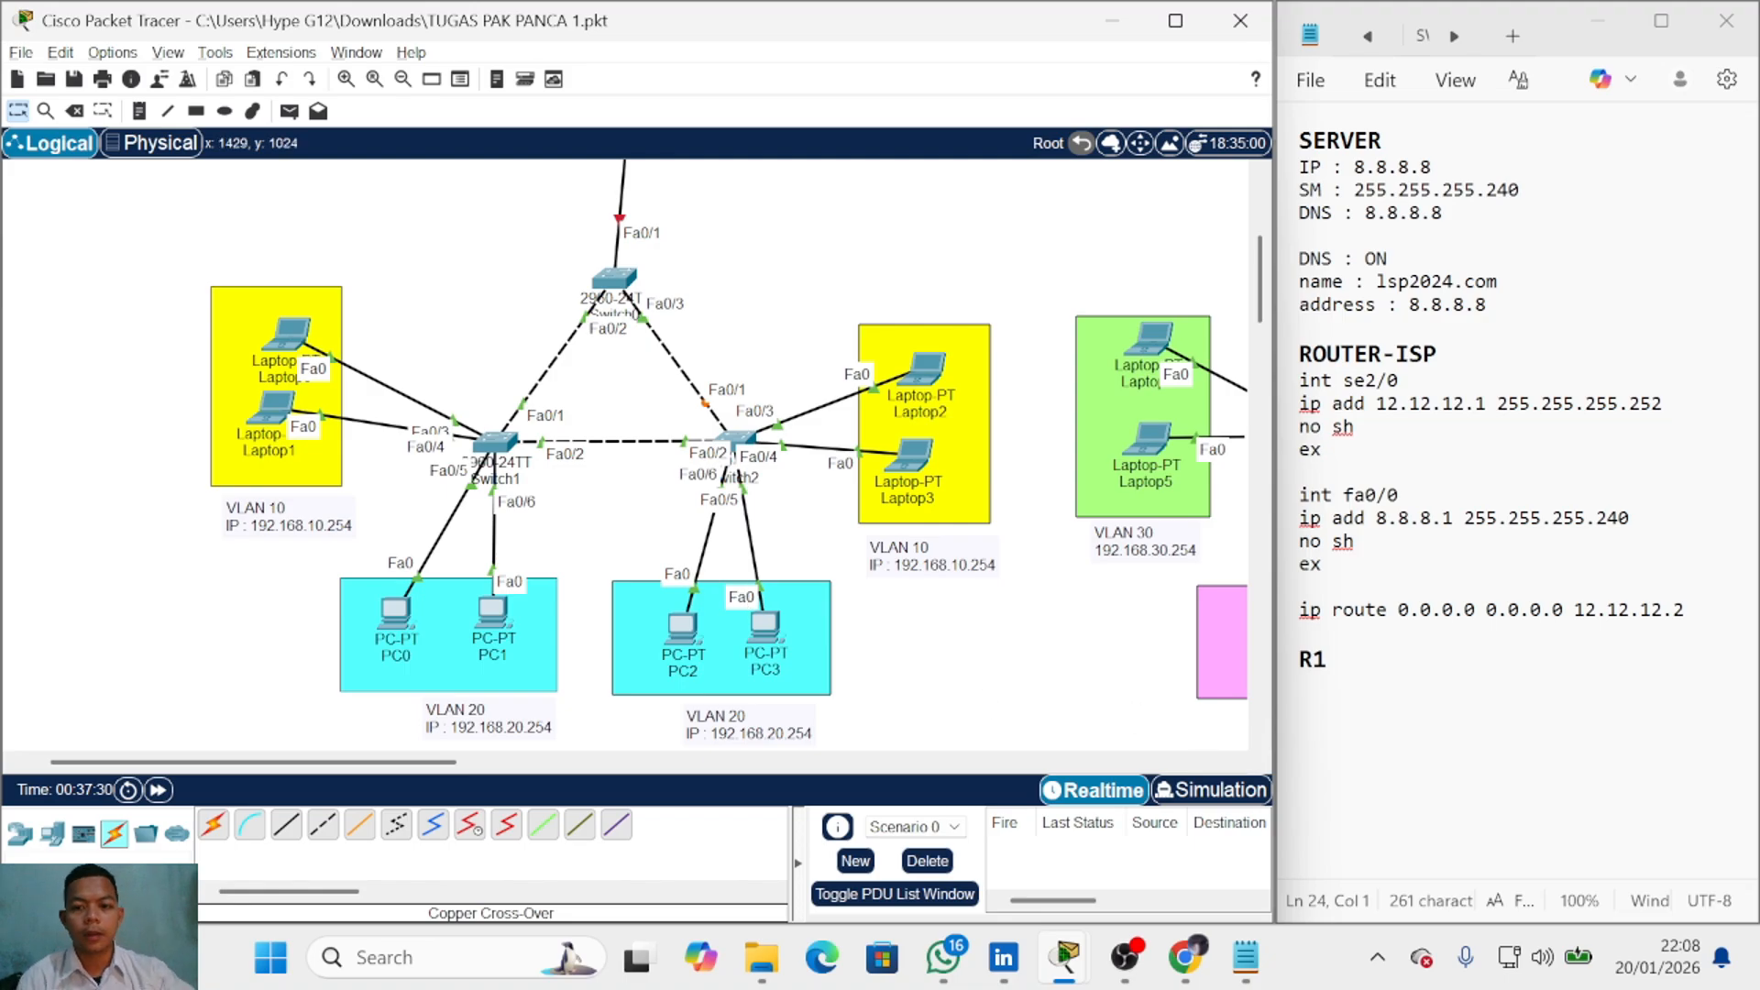
left_click(1375, 752)
scroll(876, 472, "up", 4)
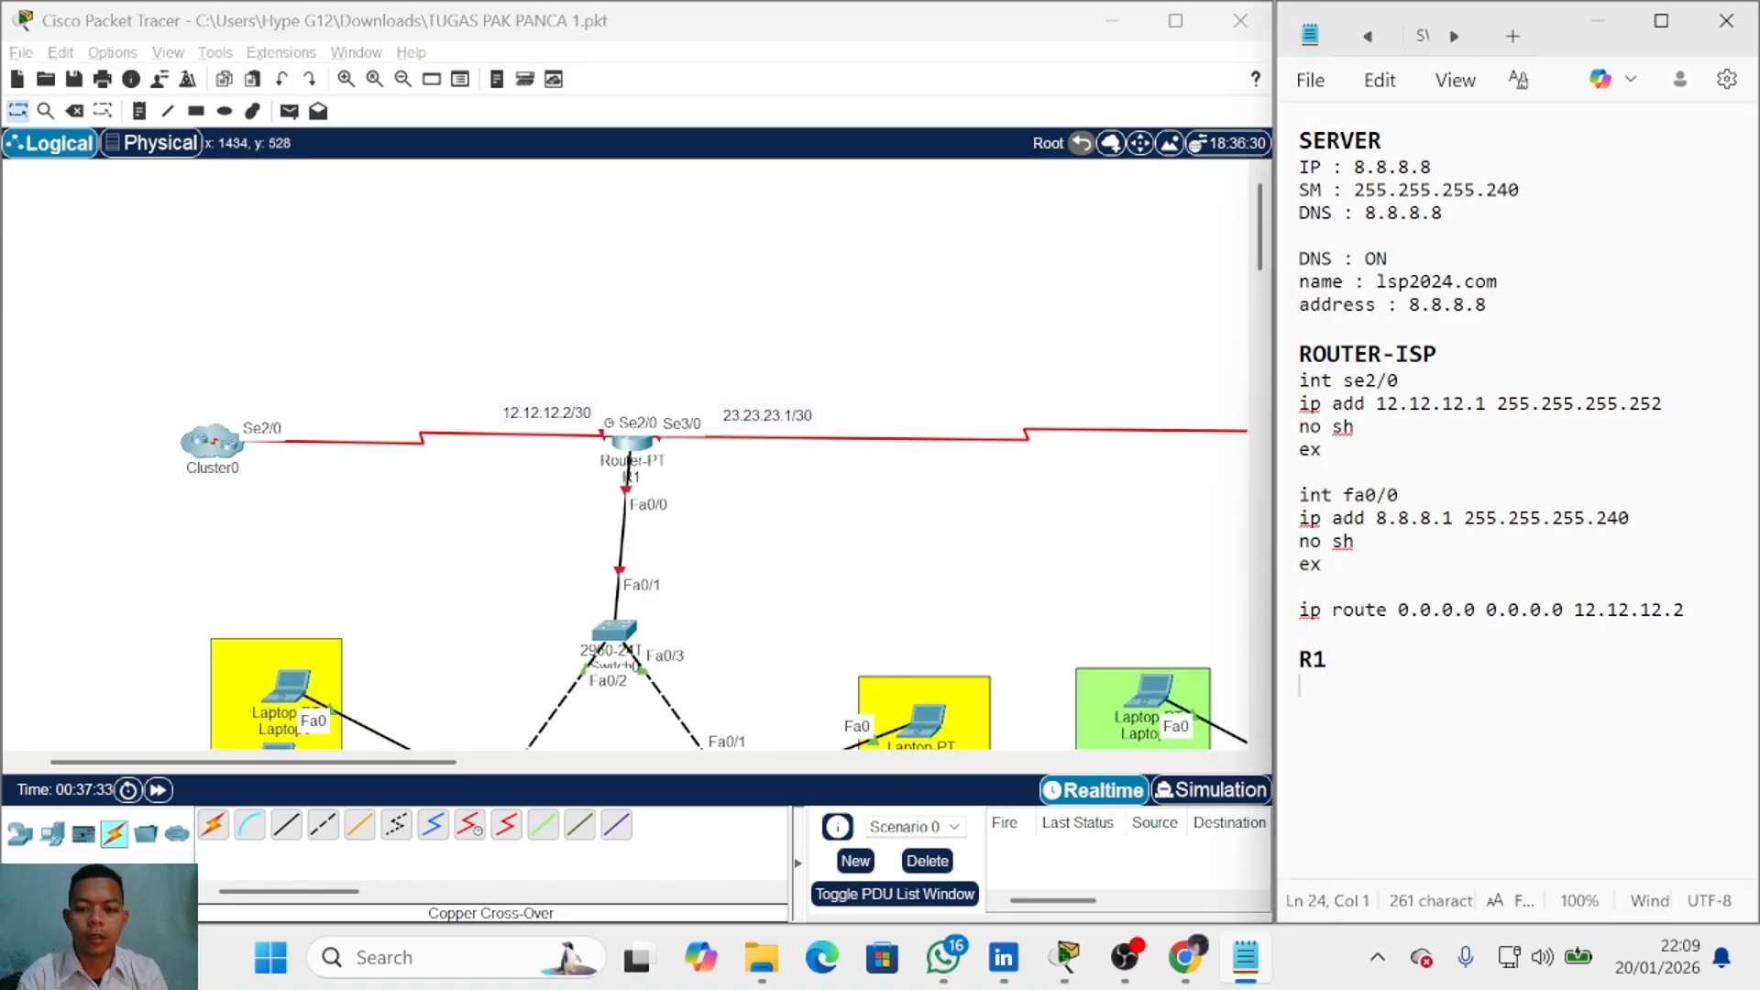
type("int fa")
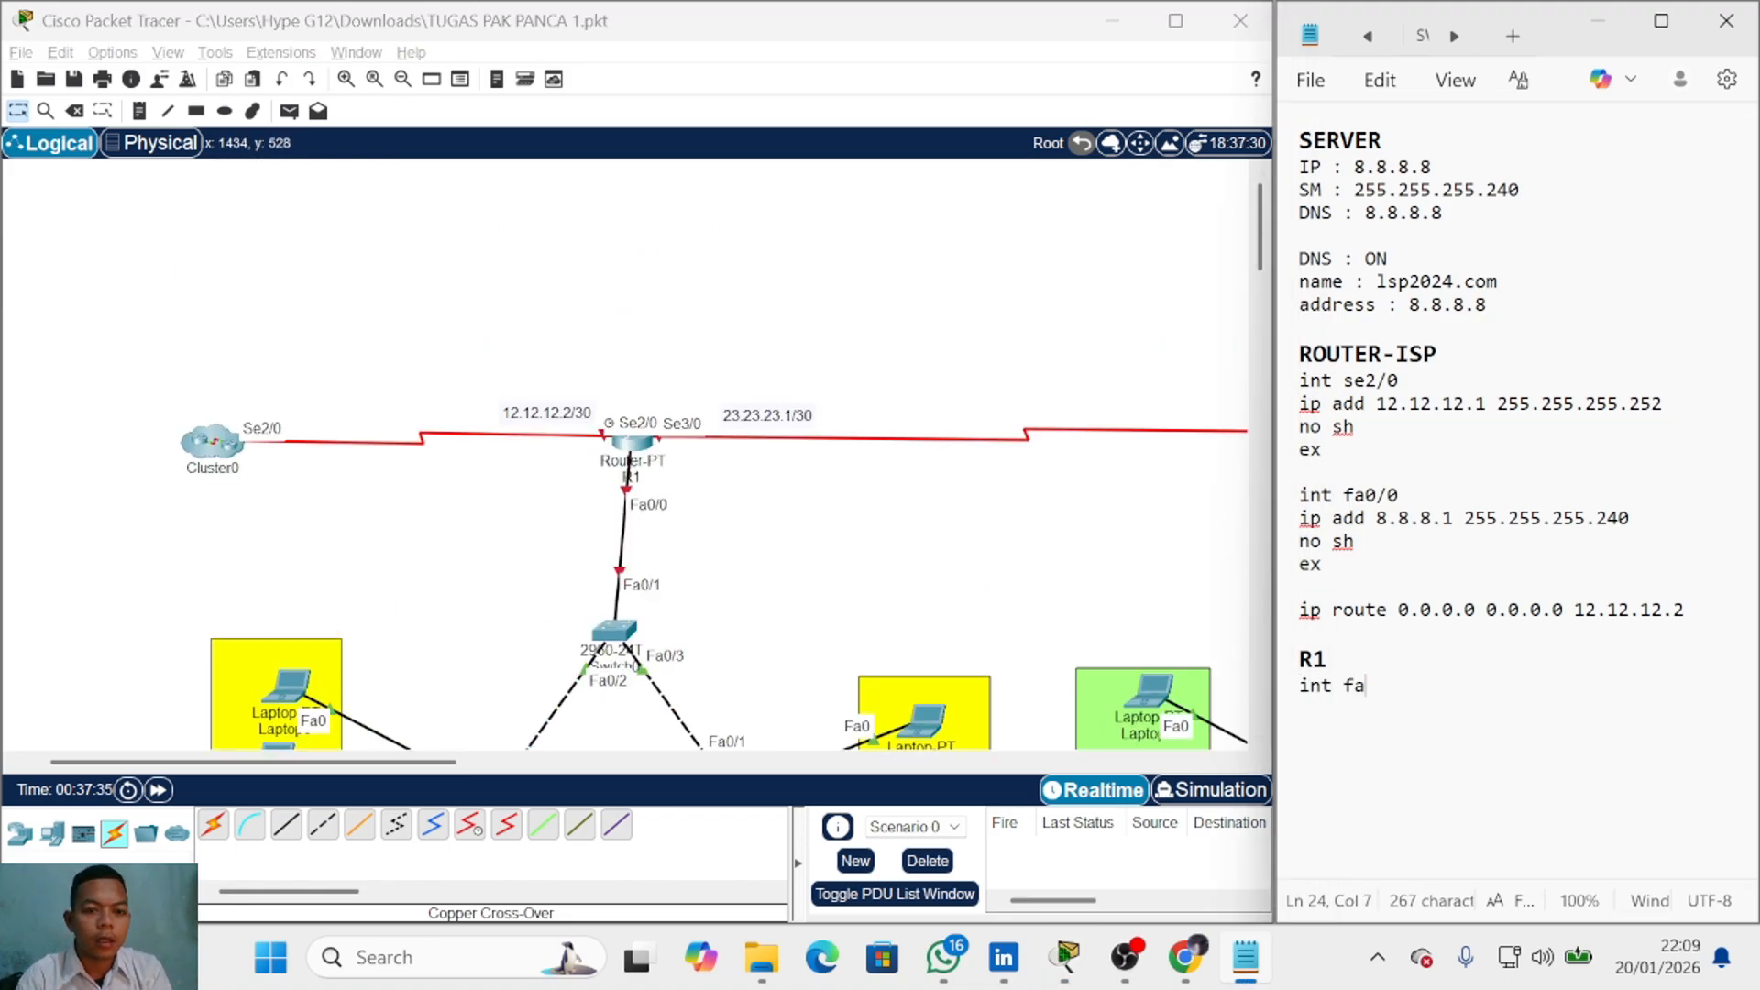
key("BackSpace")
key("BackSpace")
key("BackSpace")
type("se2/0")
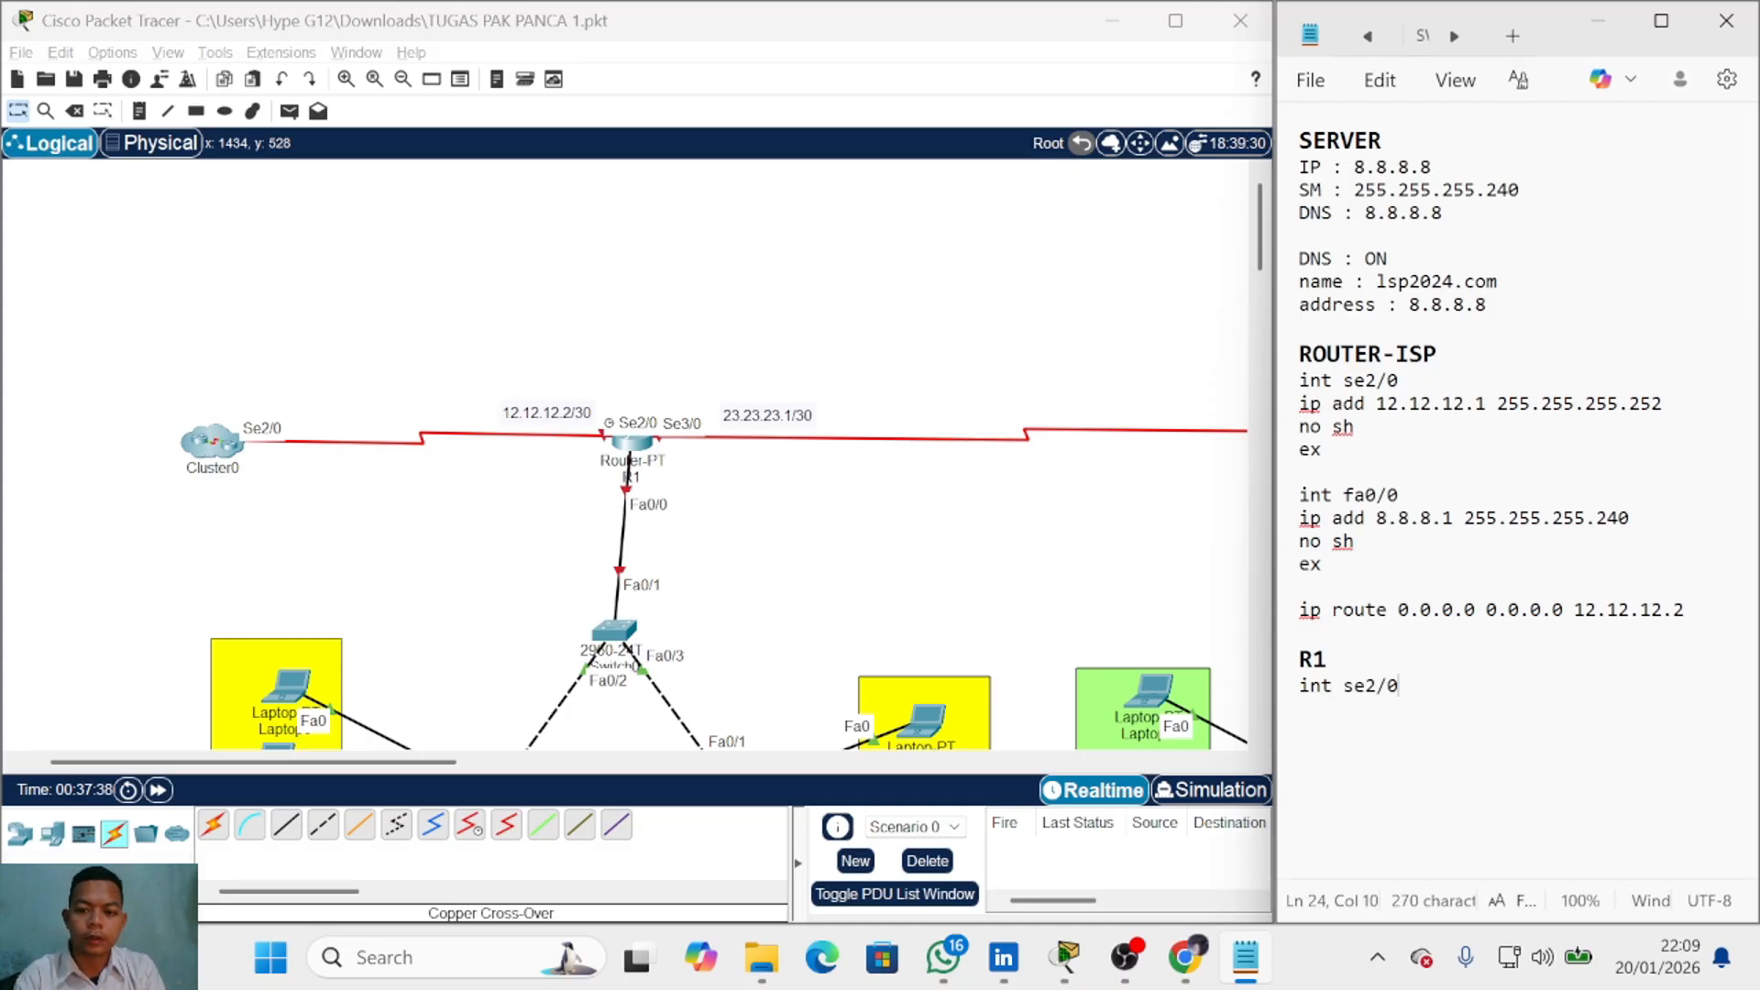
key("Return")
type("ip add ")
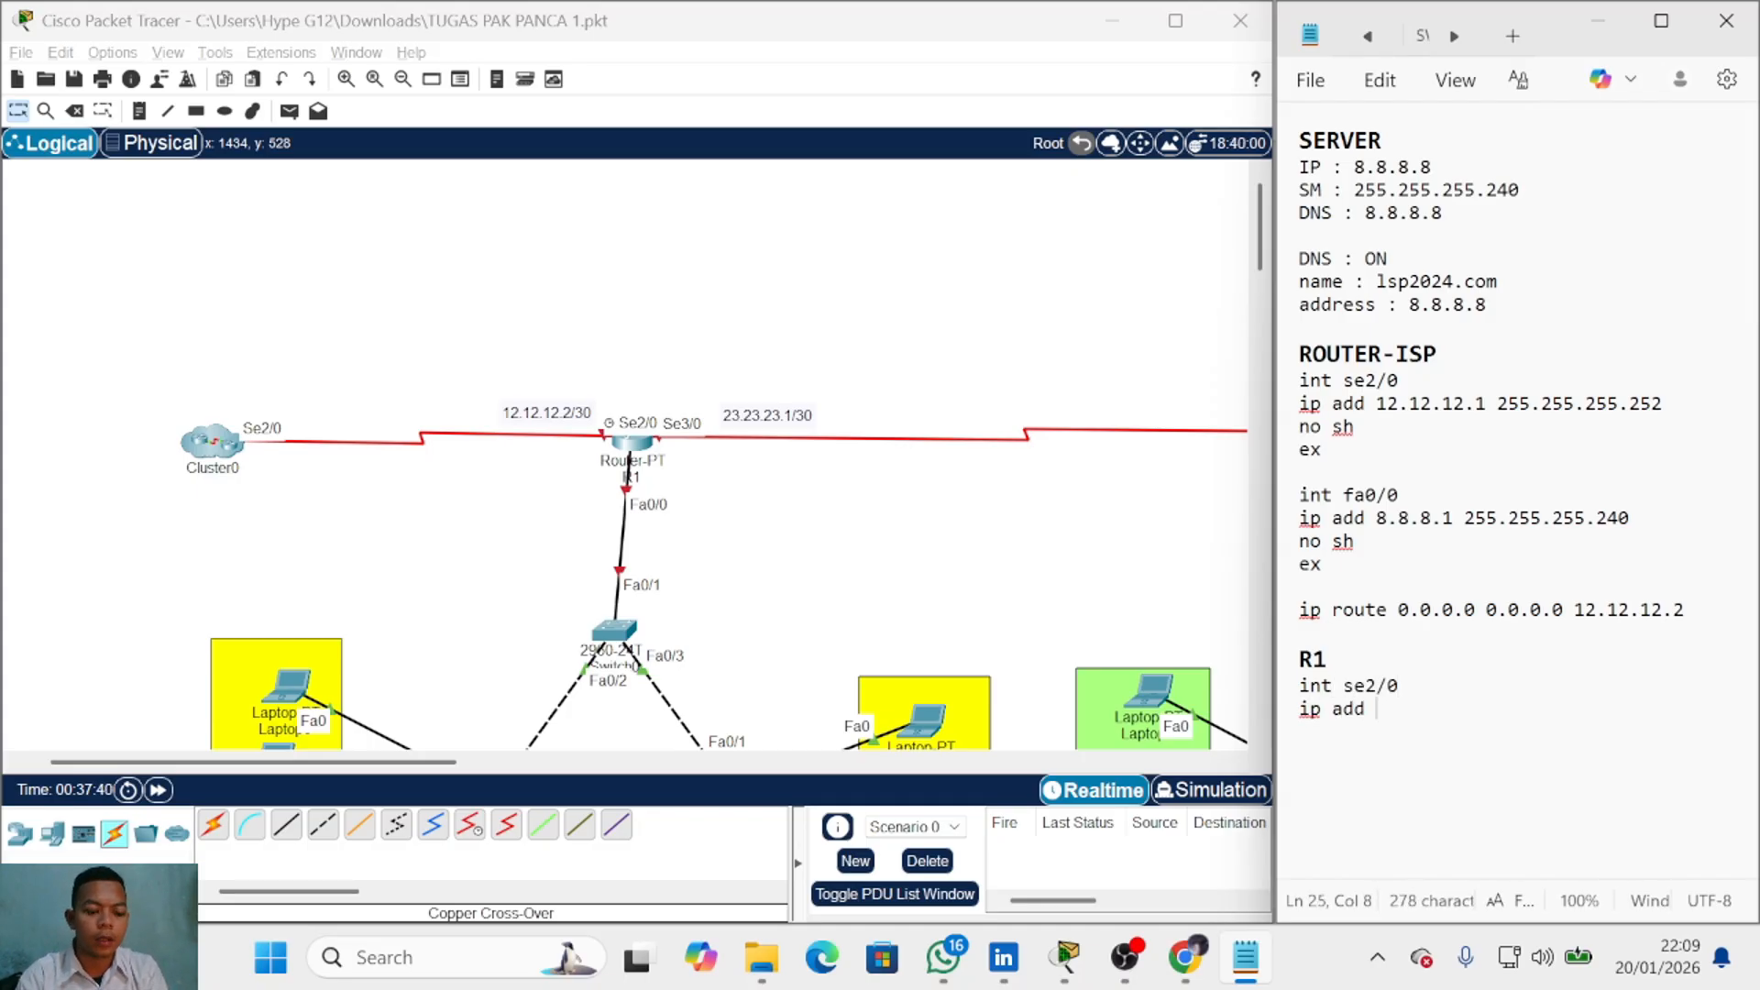
type("12.12.12.2 25")
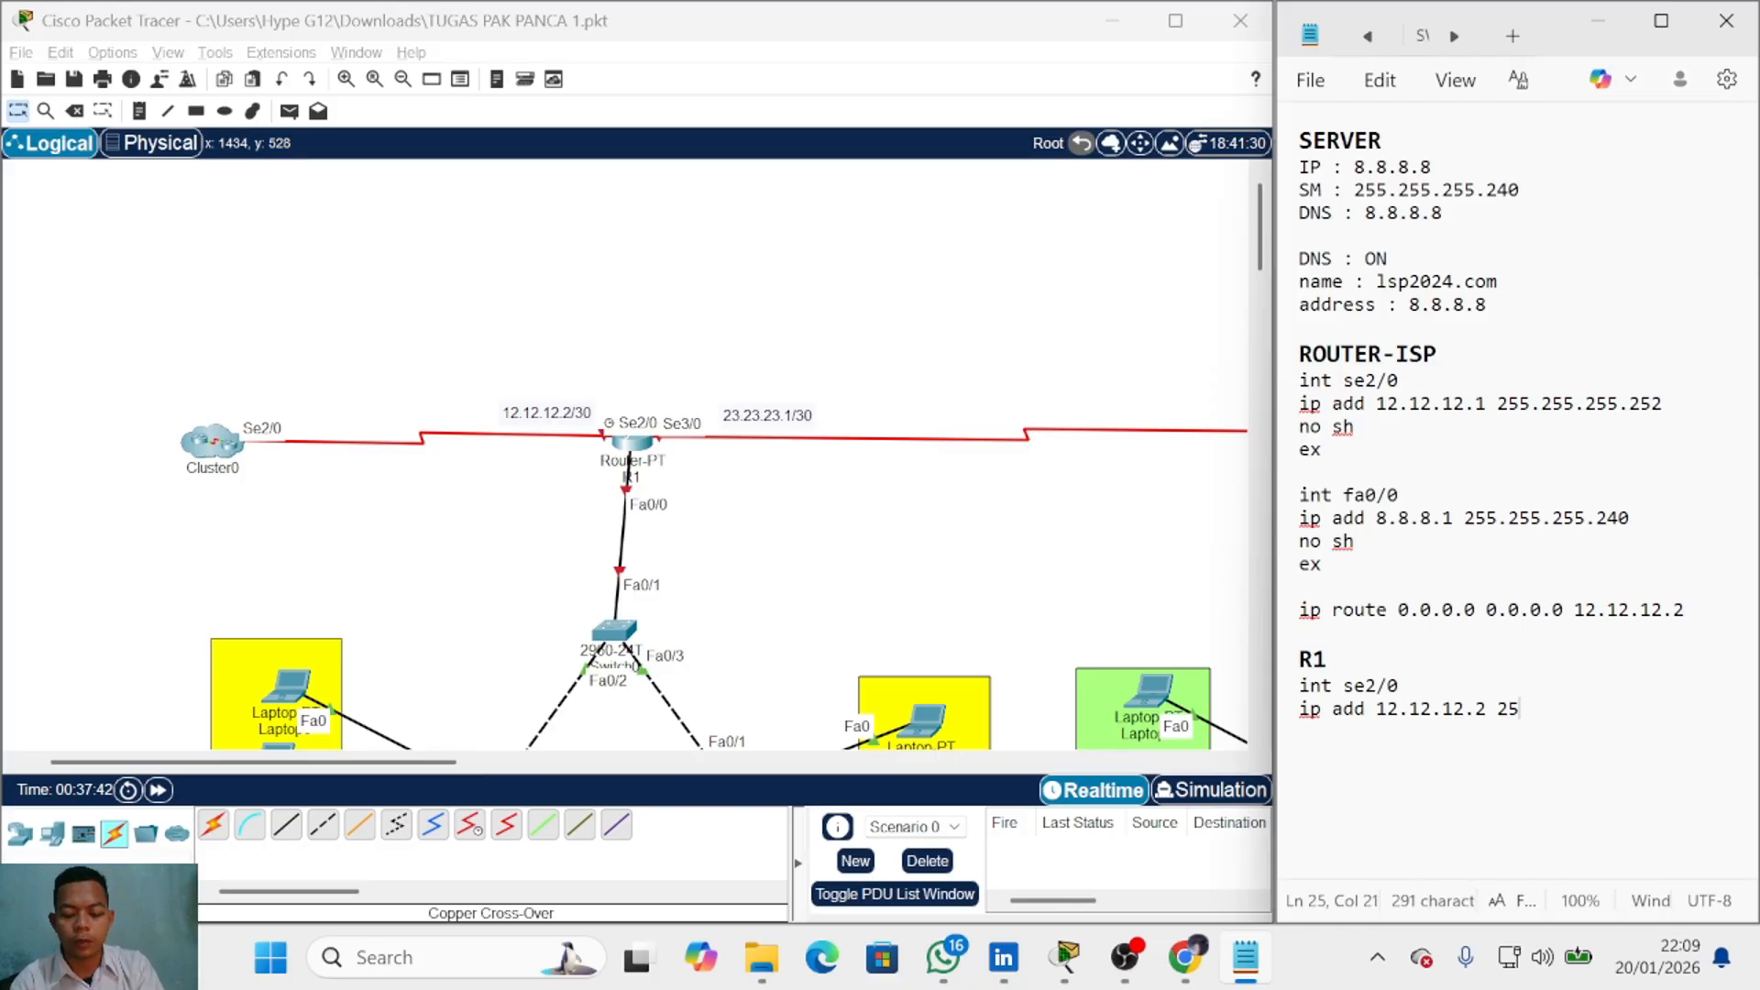
type("5.255.255.252")
key("Return")
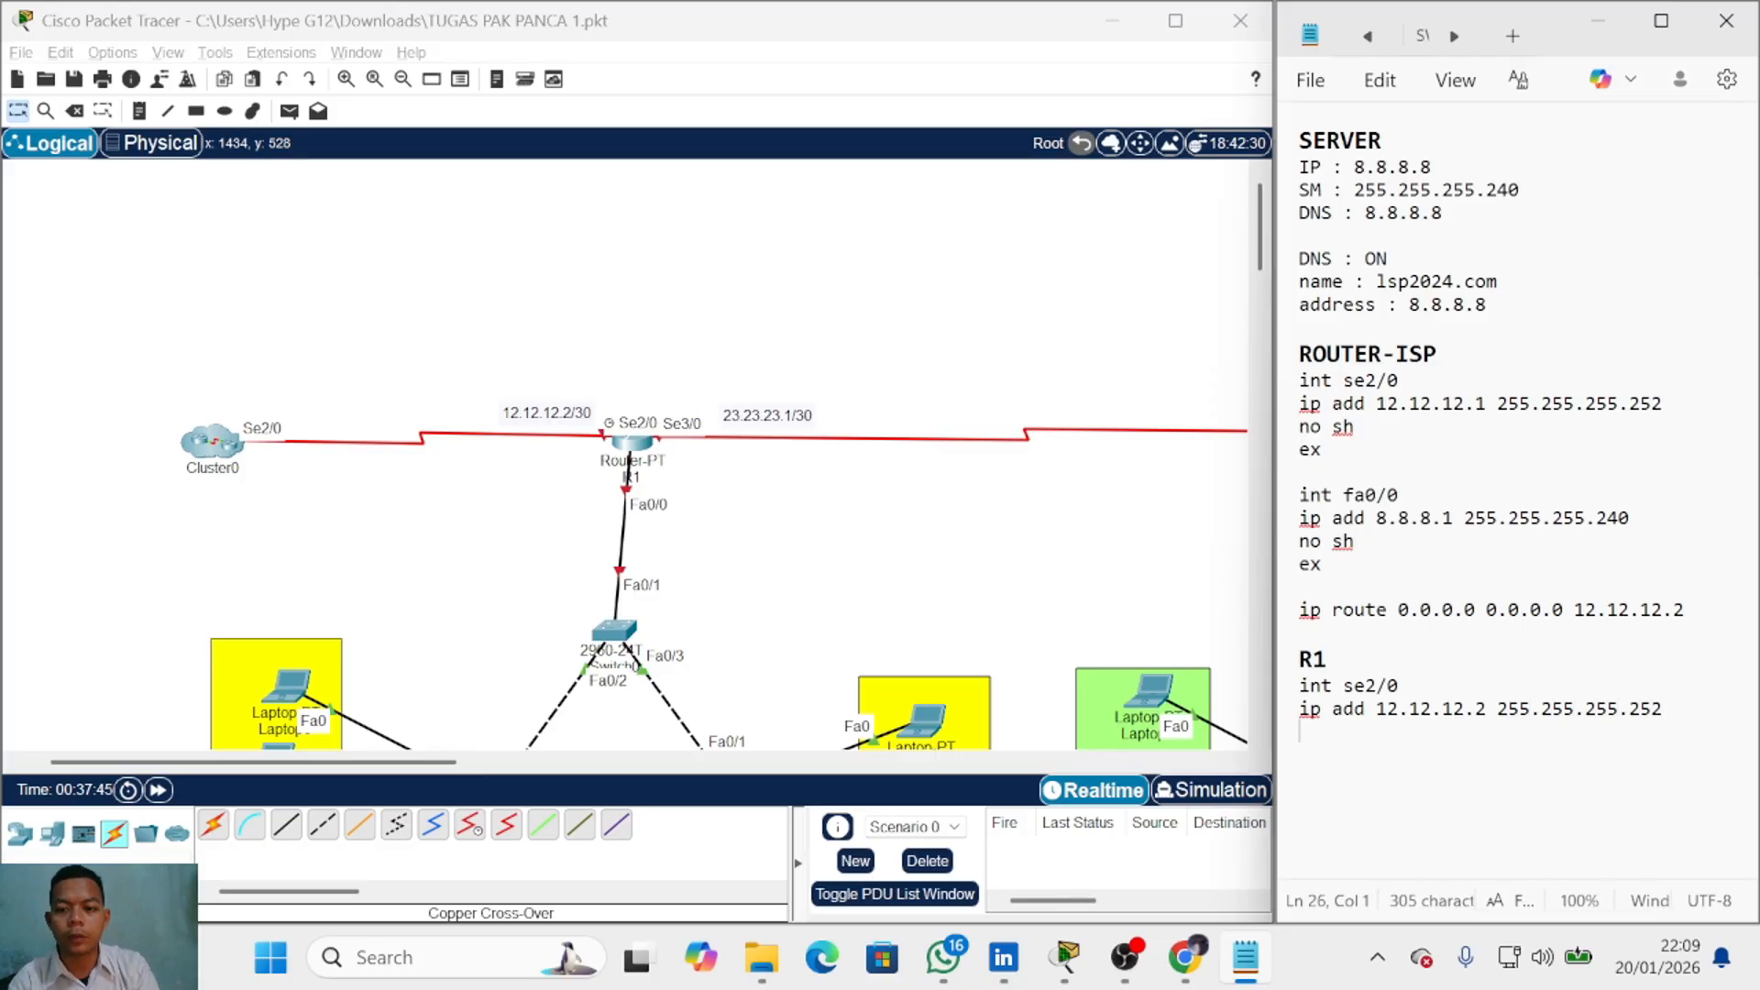
type("no sh")
key("Return")
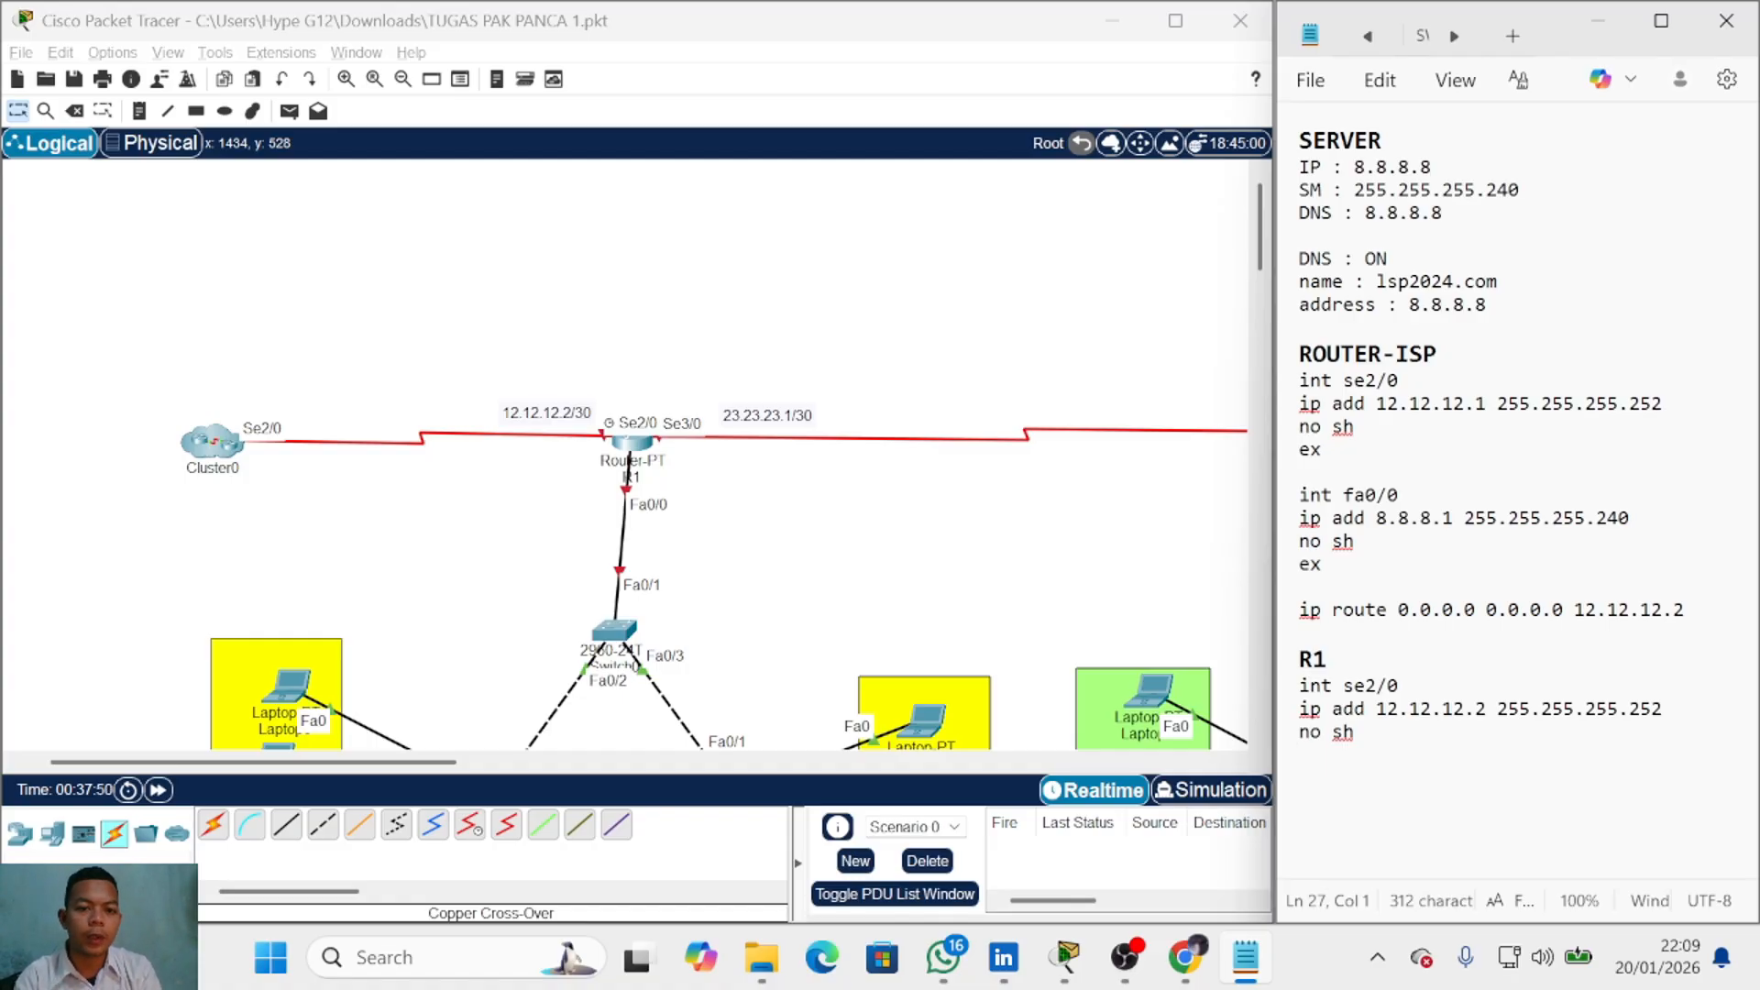
Step: Add int se3/0 with ip add 23.23.23.1 255.255.255.252 and no sh, separating the blocks
type("int")
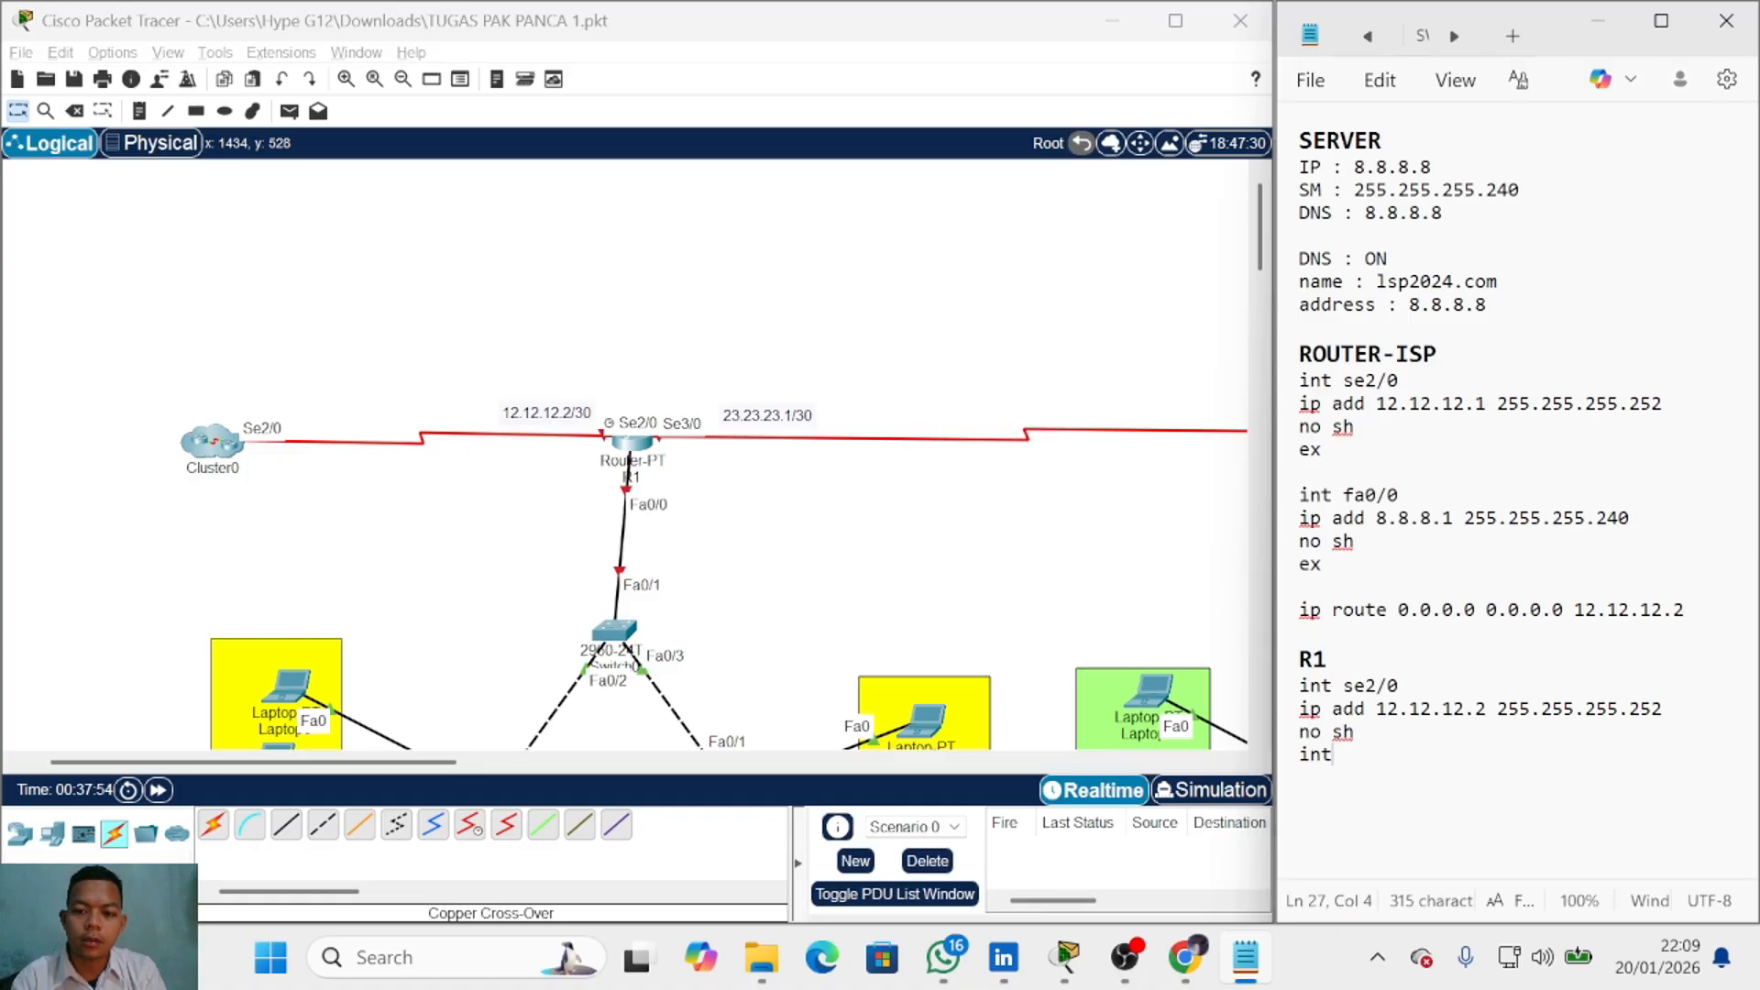
type(" se3/0")
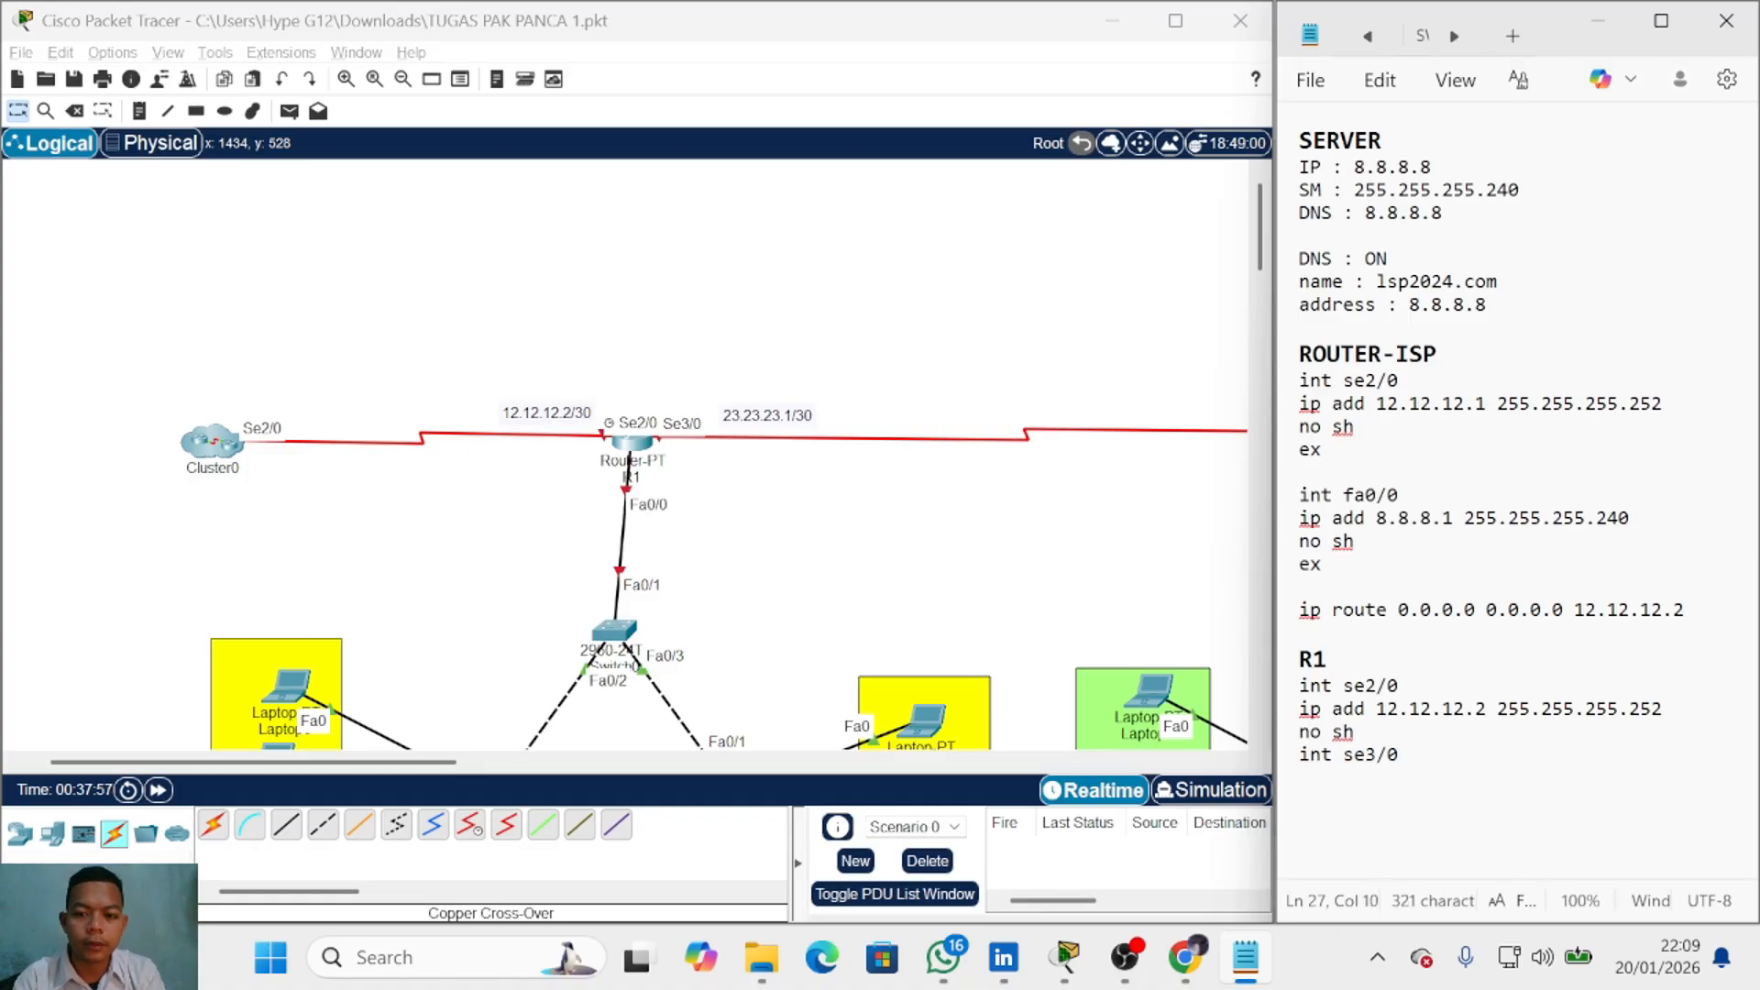
key("Return")
type("ip")
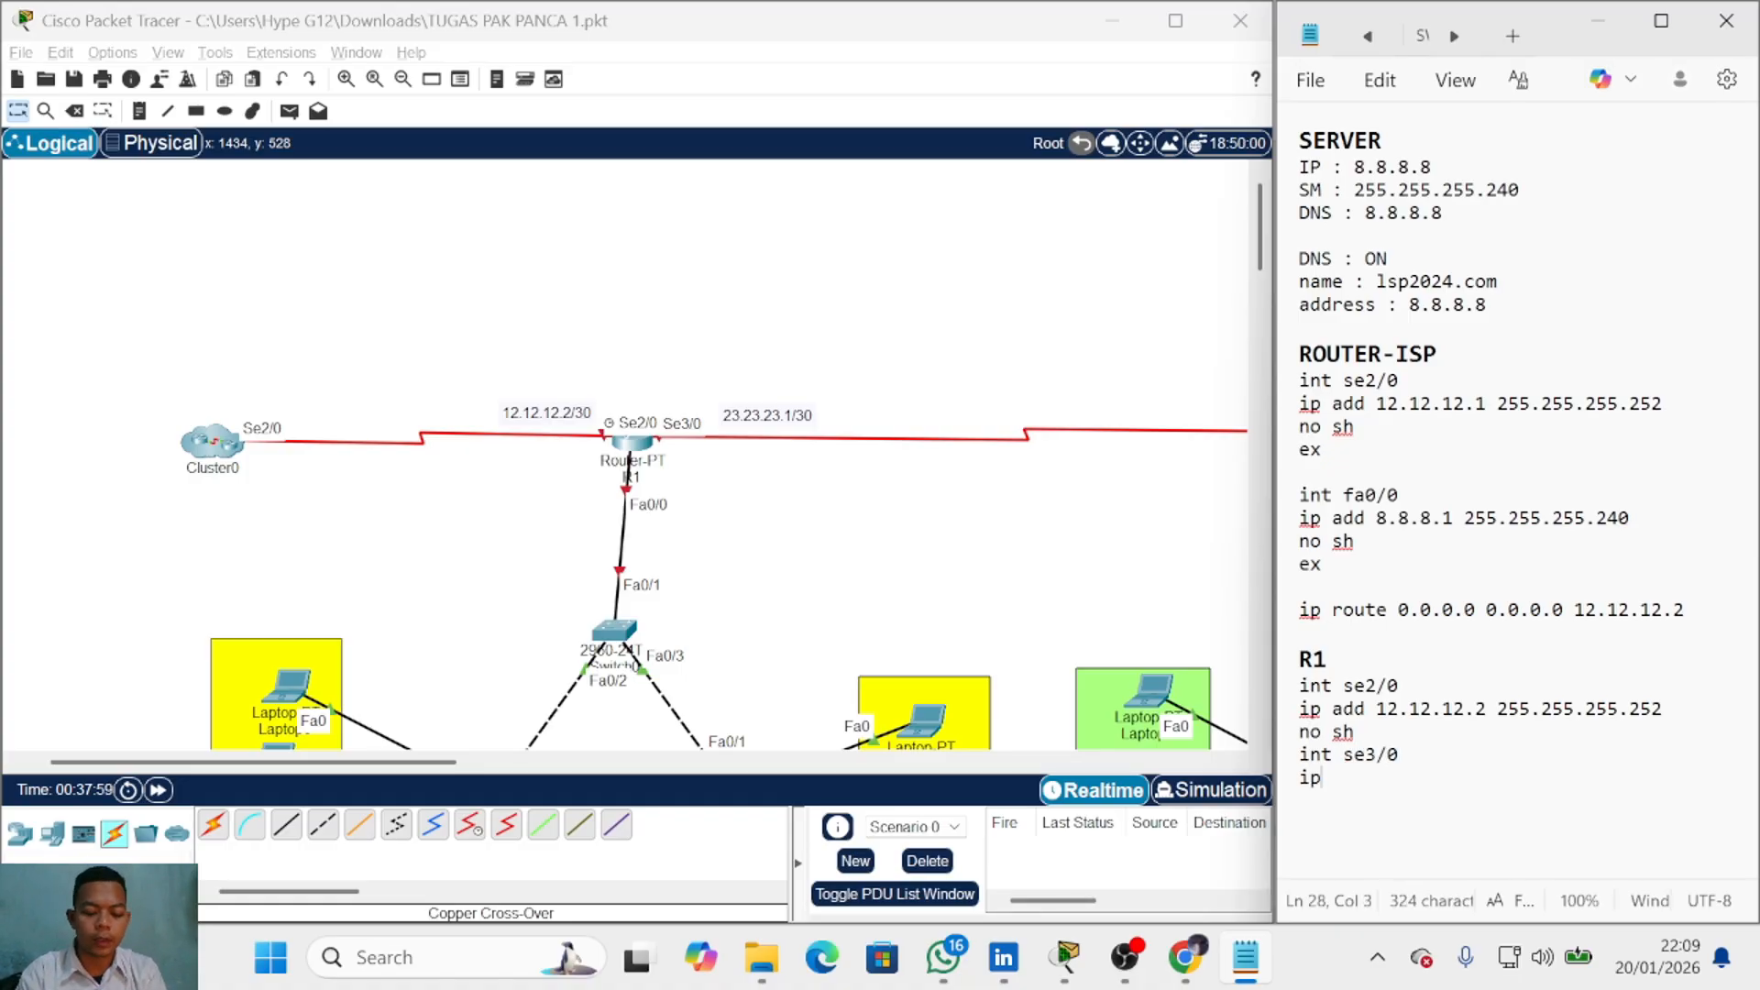
type(" add 23.23.23.")
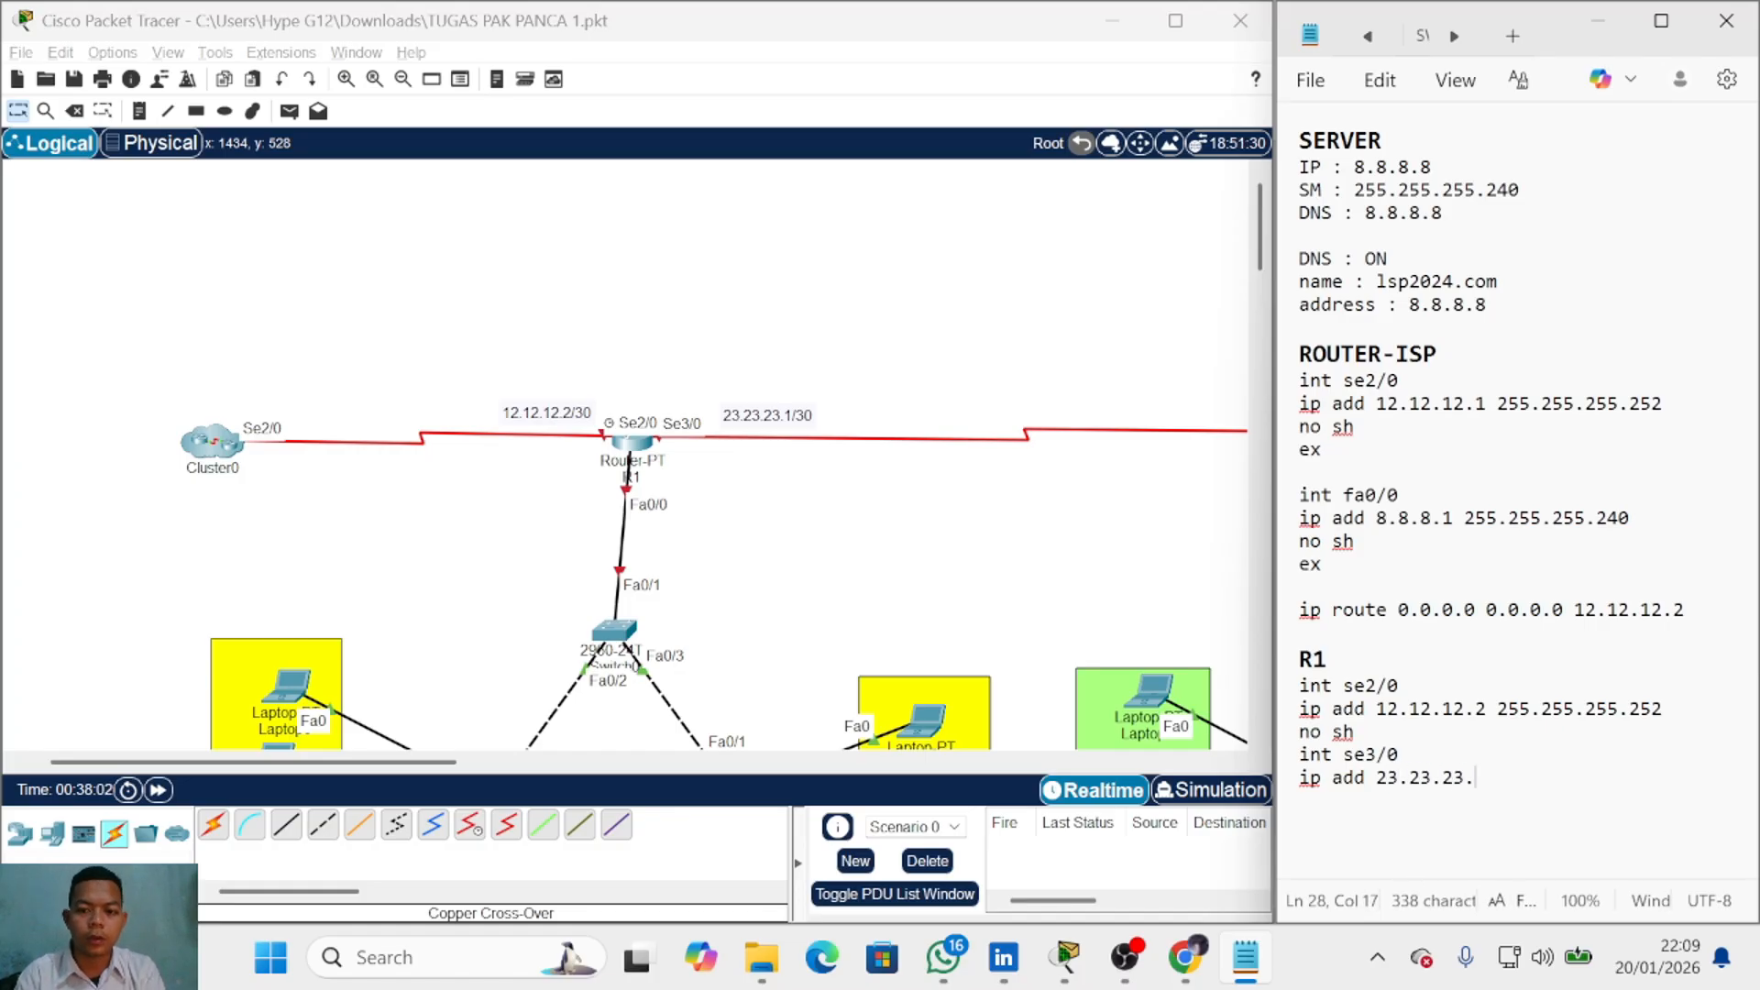
type("1 255.2")
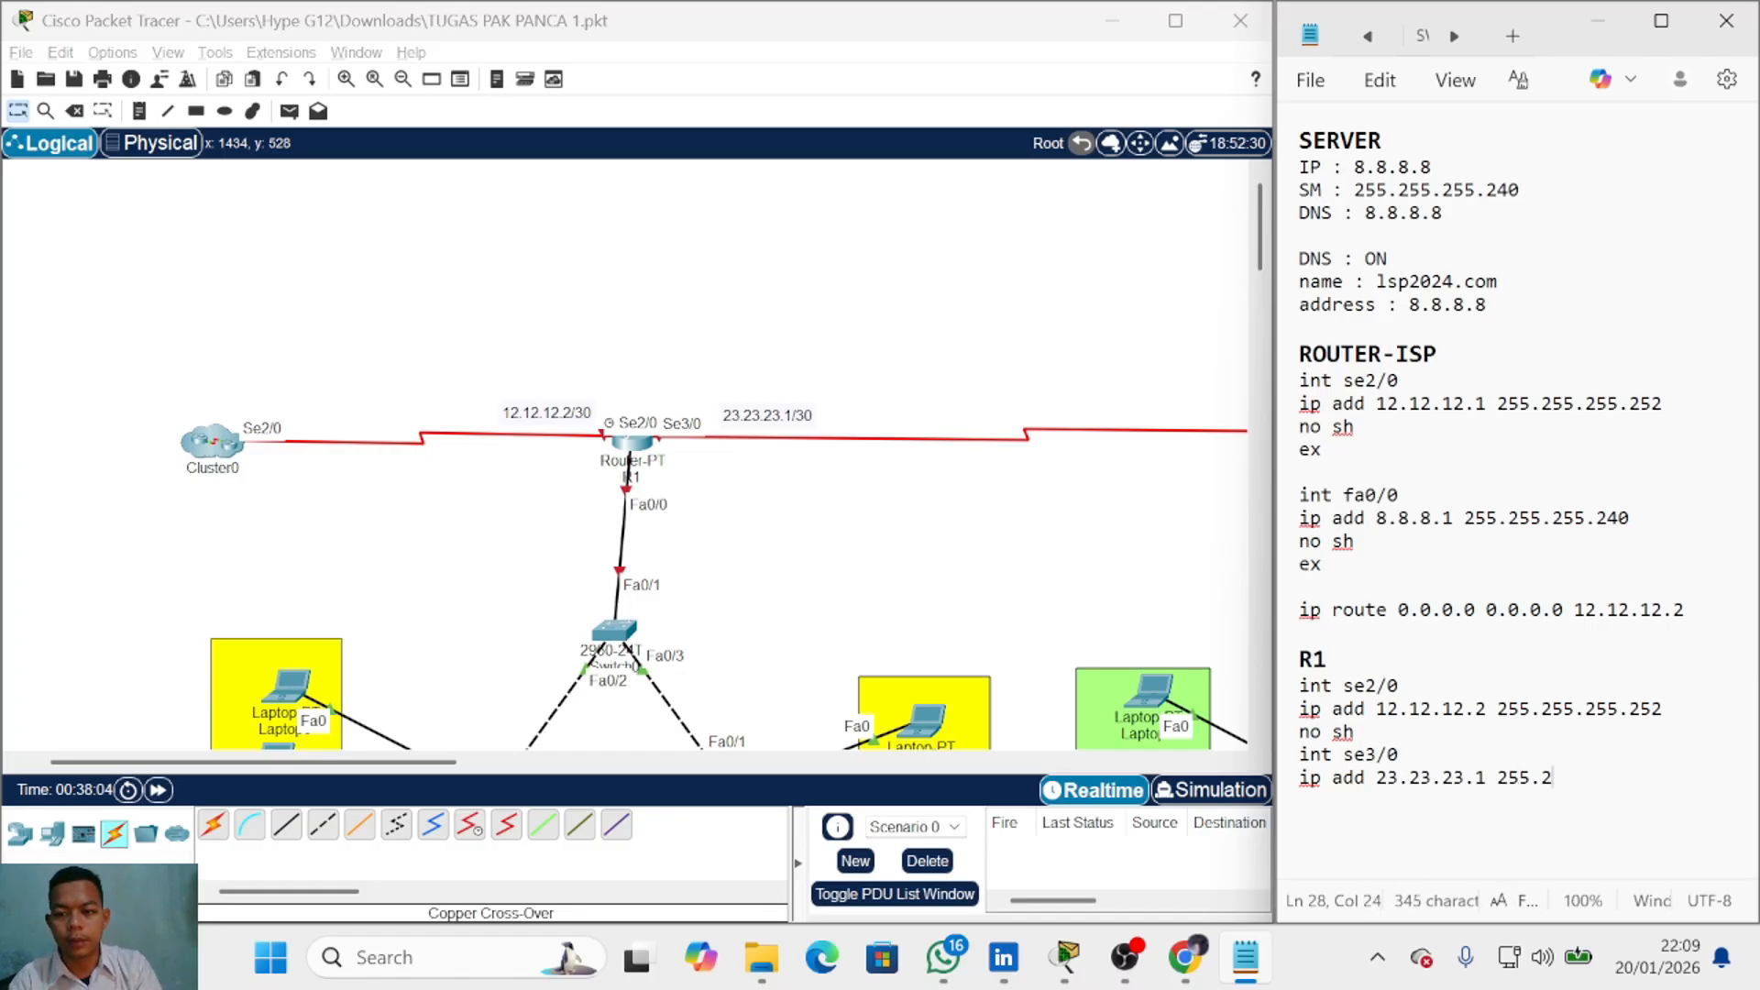
type("55.255.252")
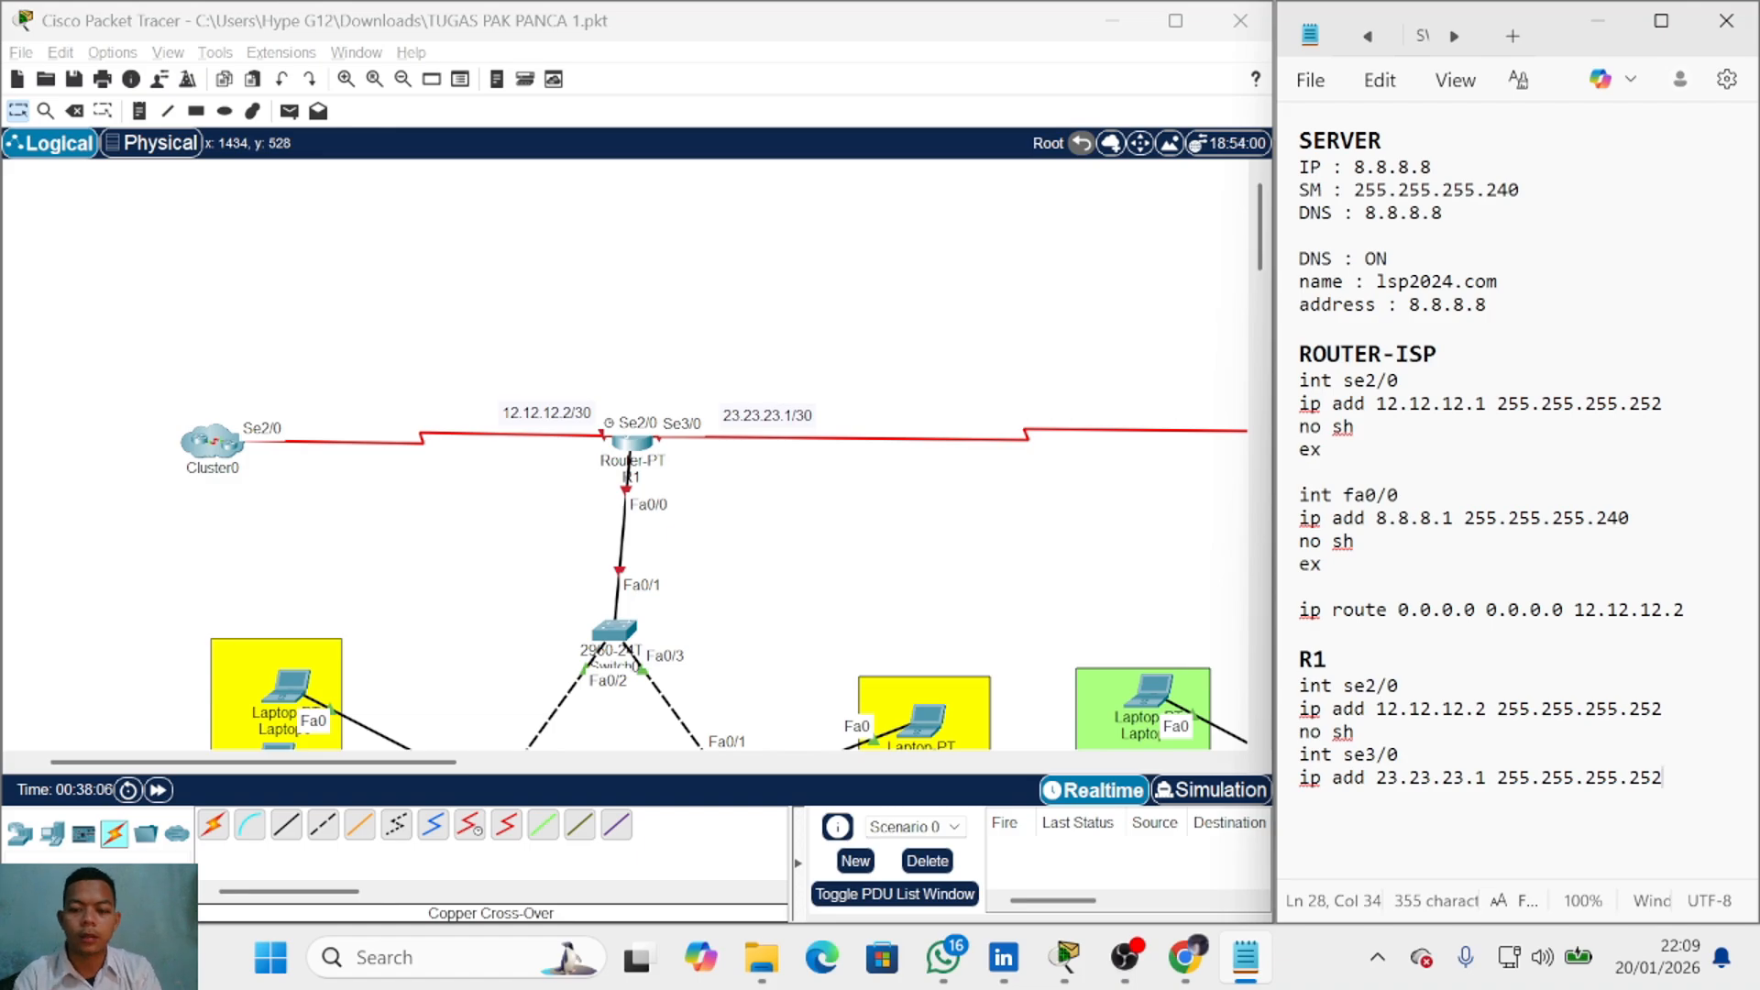
key("Return")
type("no sh")
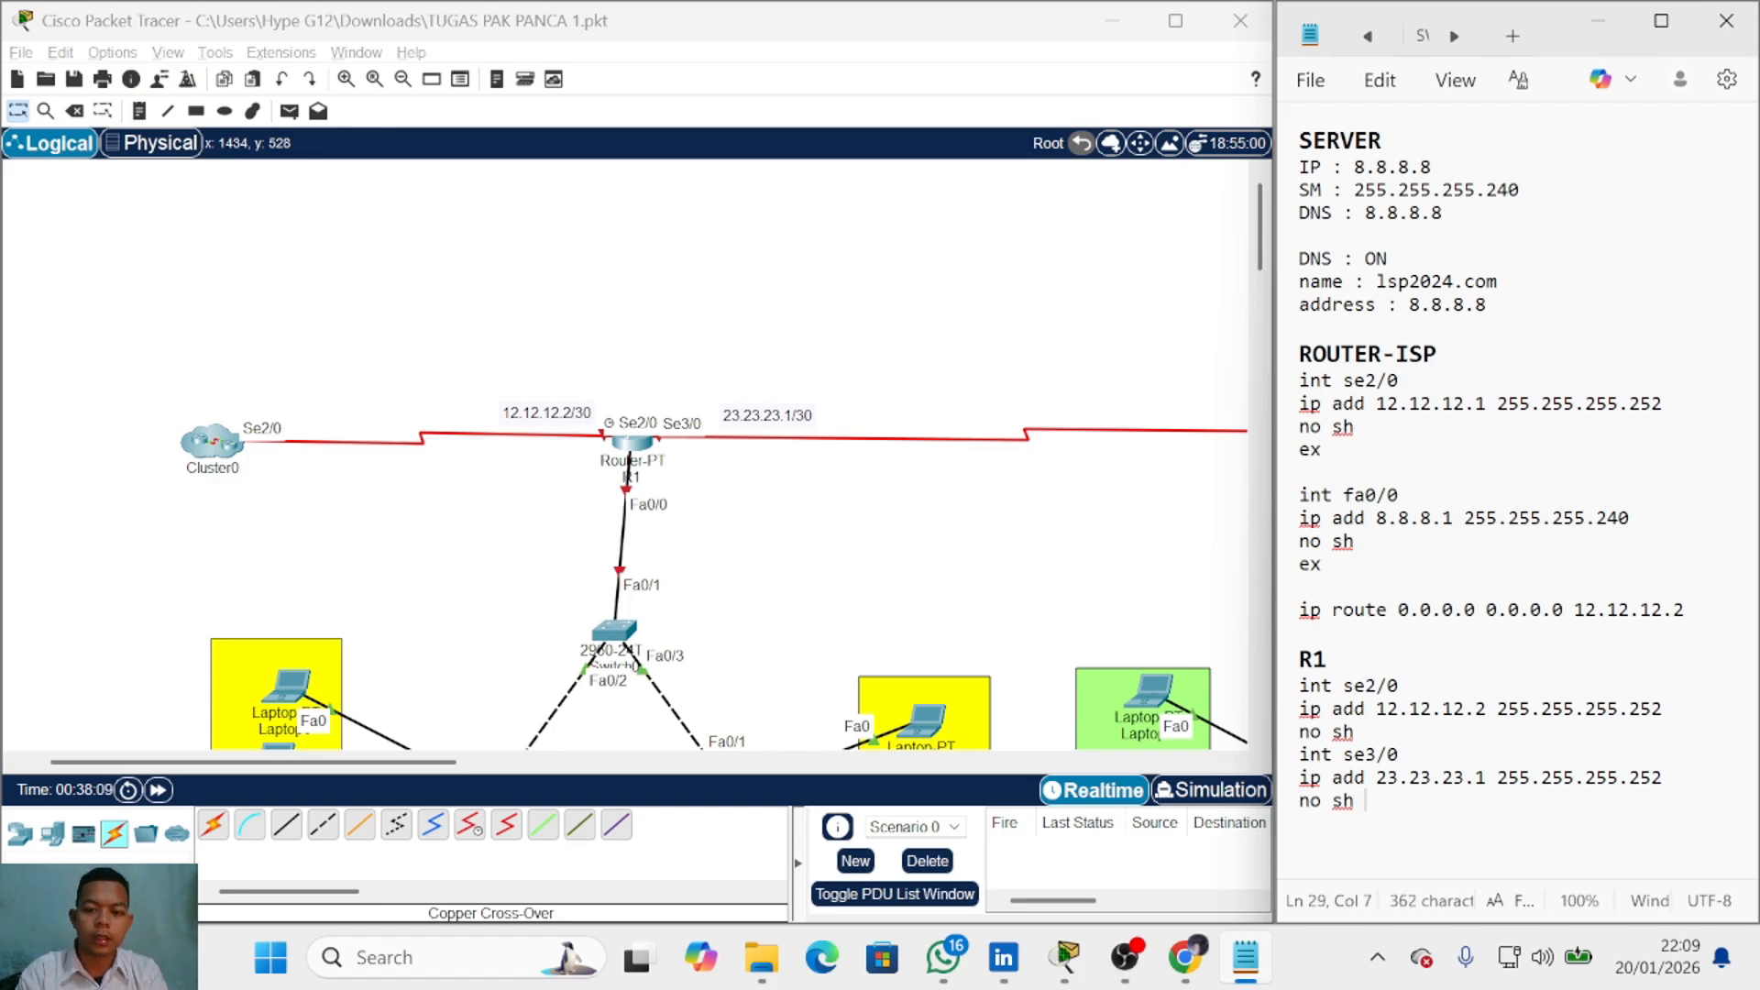
key("Return")
key("Return")
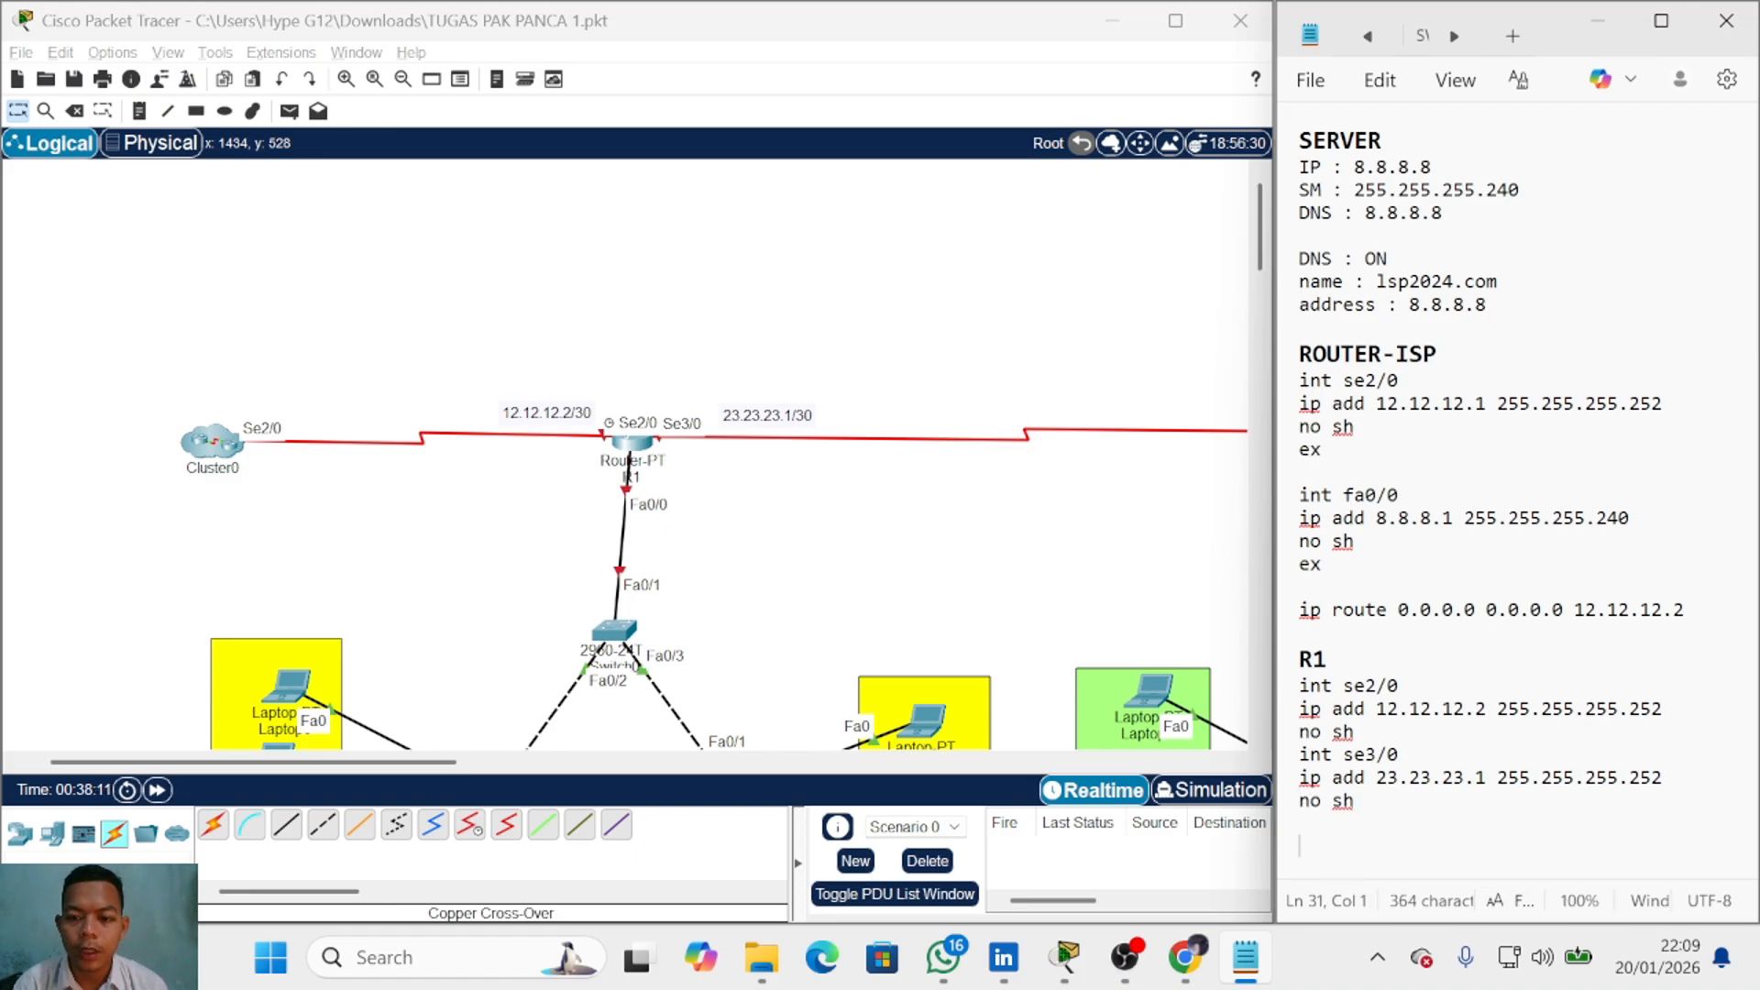
left_click(1366, 731)
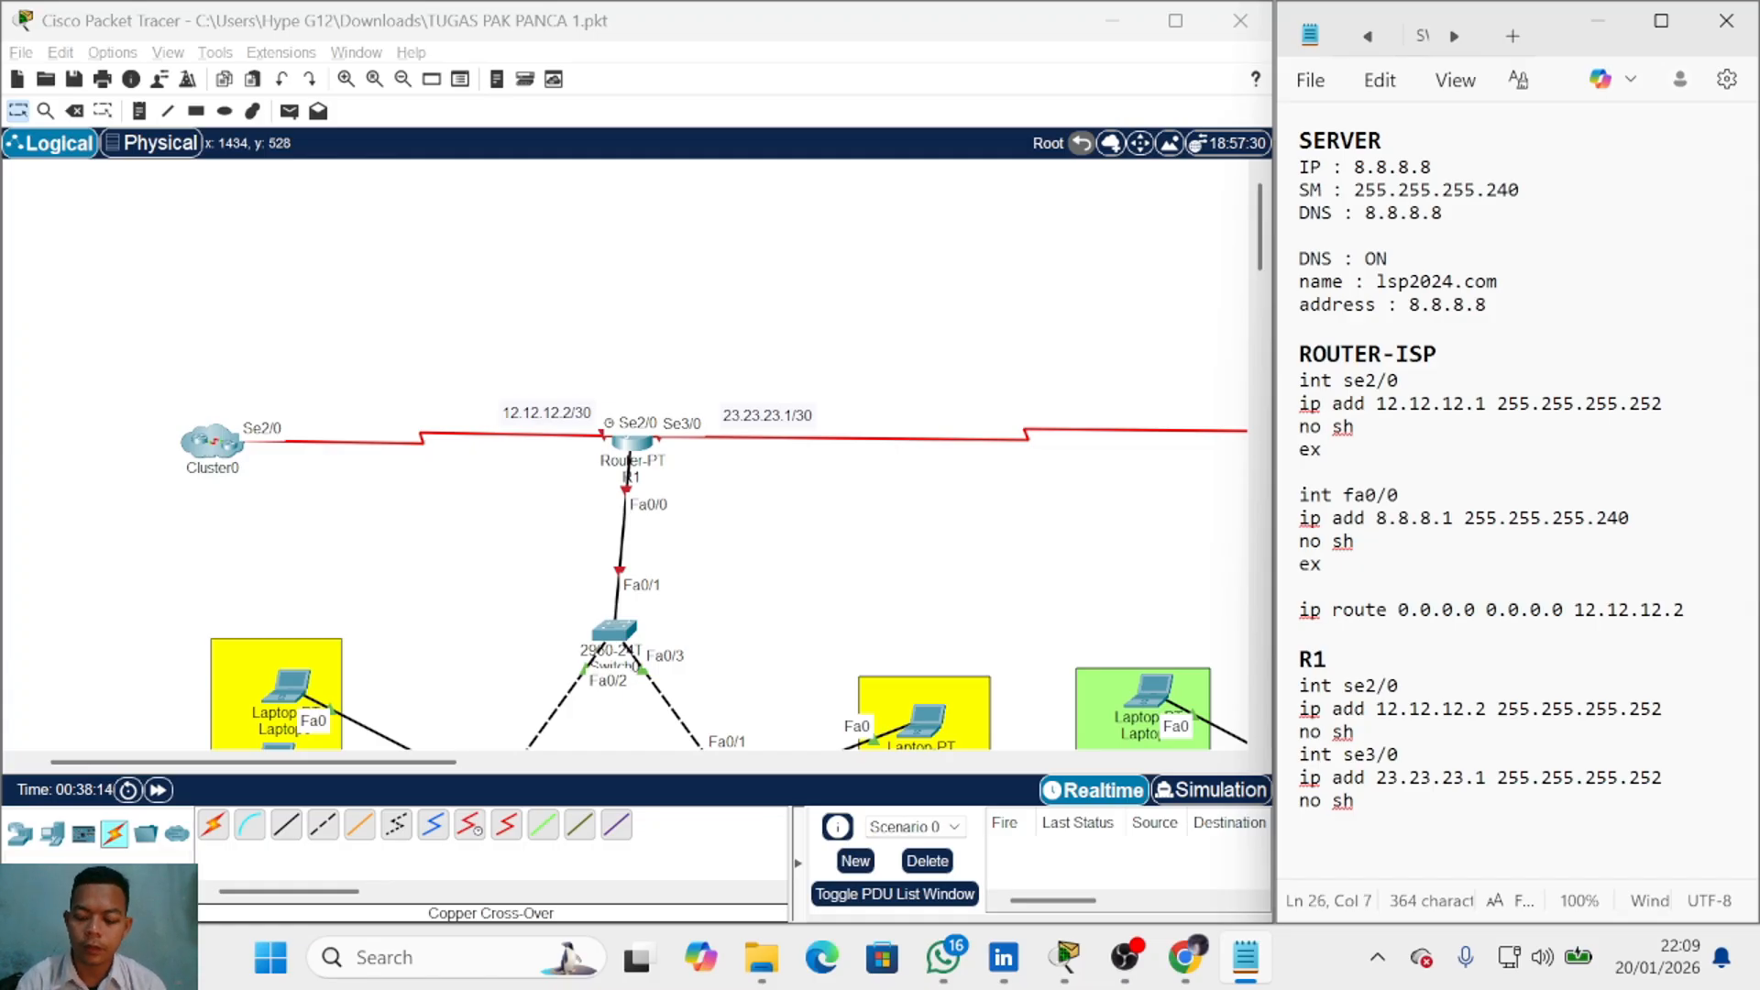
key("Return")
scroll(1362, 779, "down", 1)
left_click(1357, 845)
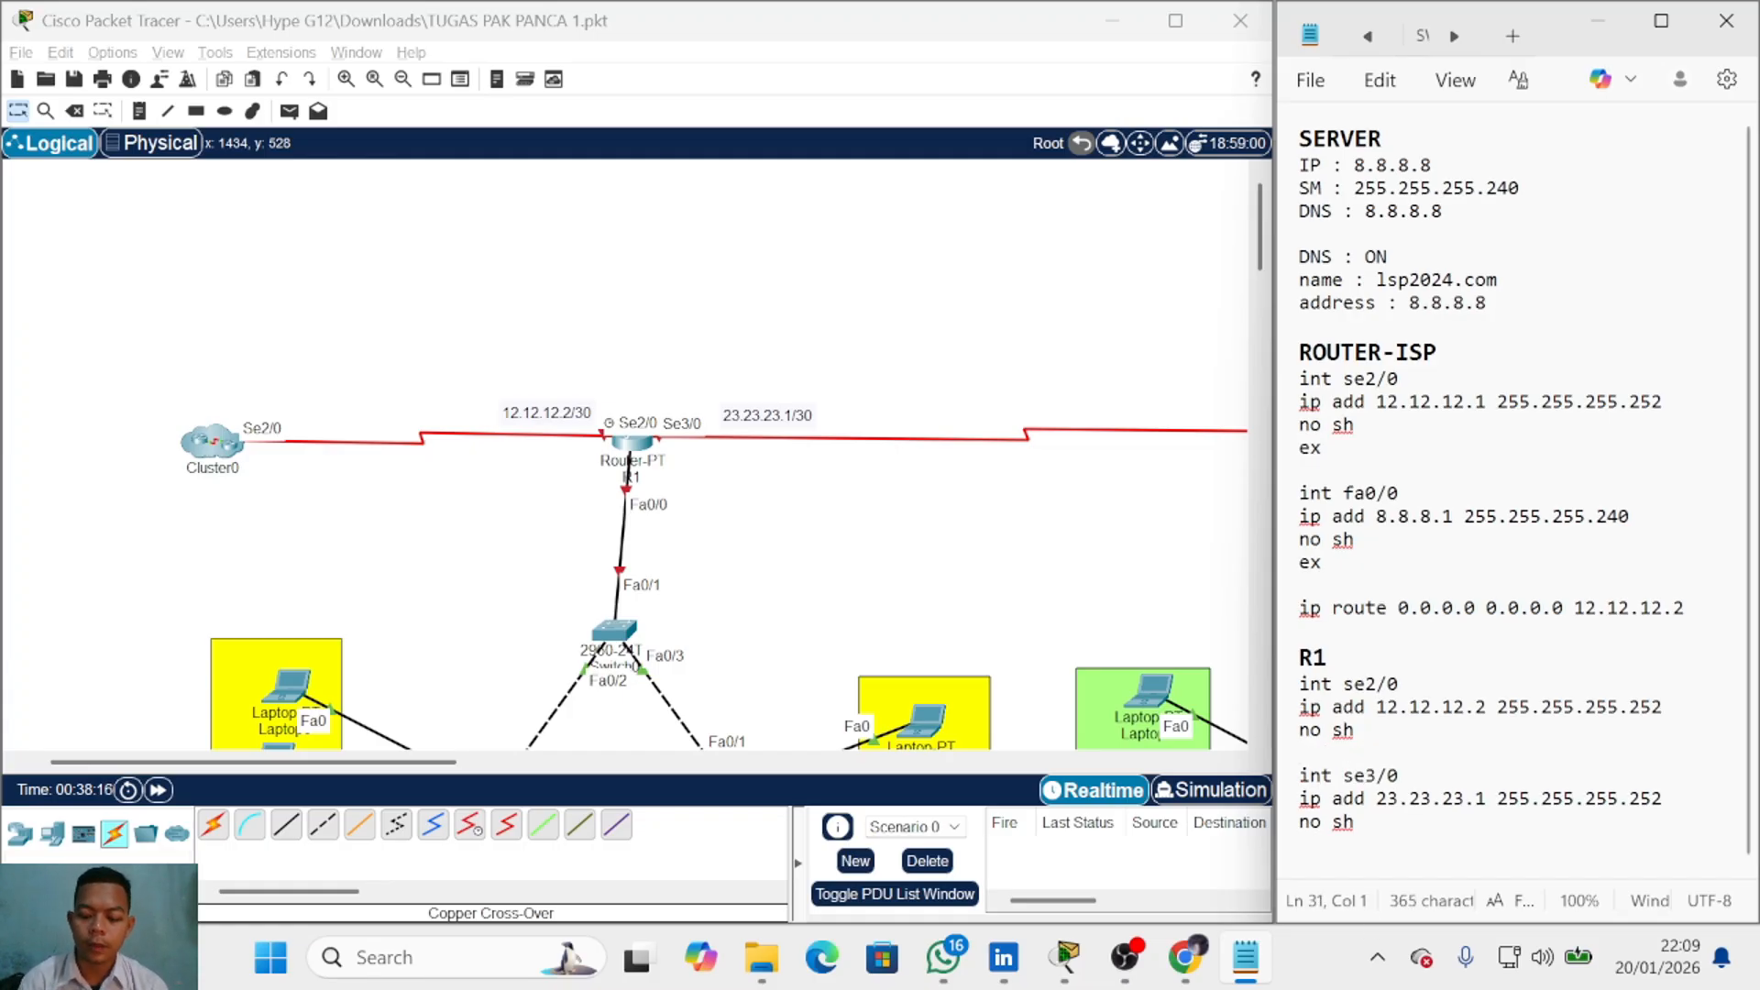
key("Return")
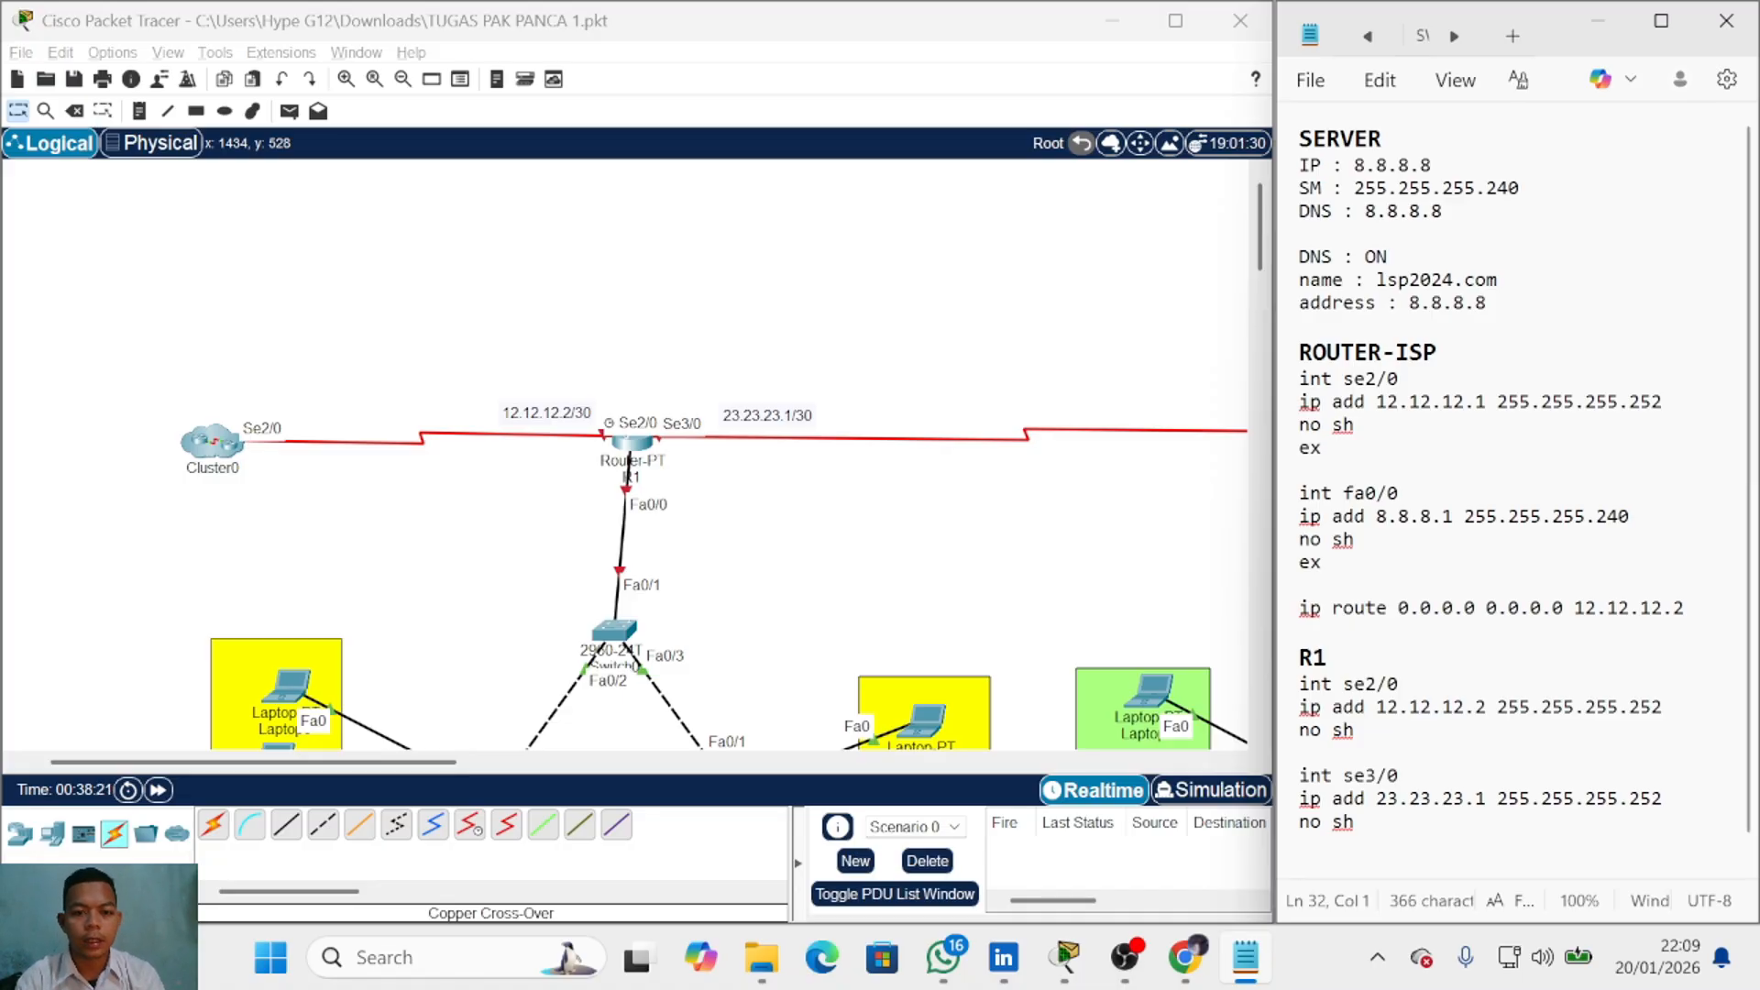
Step: Write int fa0/0 followed by no sh in the R1 notes
type("int fa0/0")
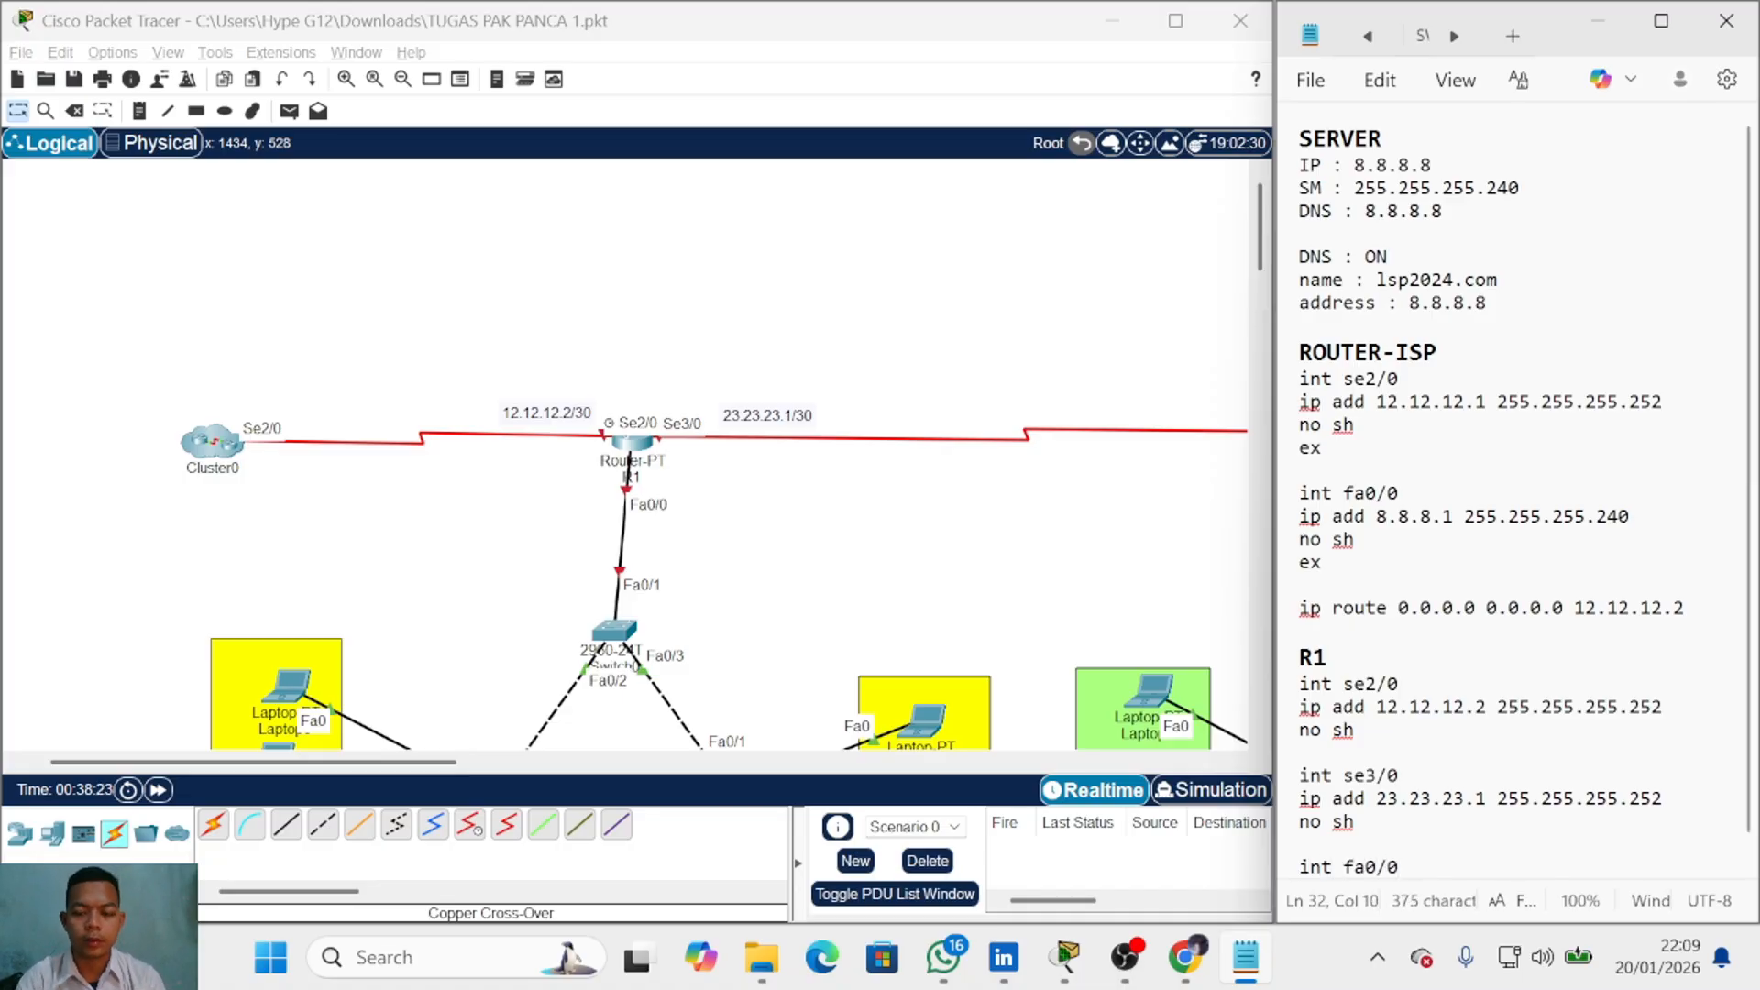
key("Return")
scroll(1399, 862, "down", 1)
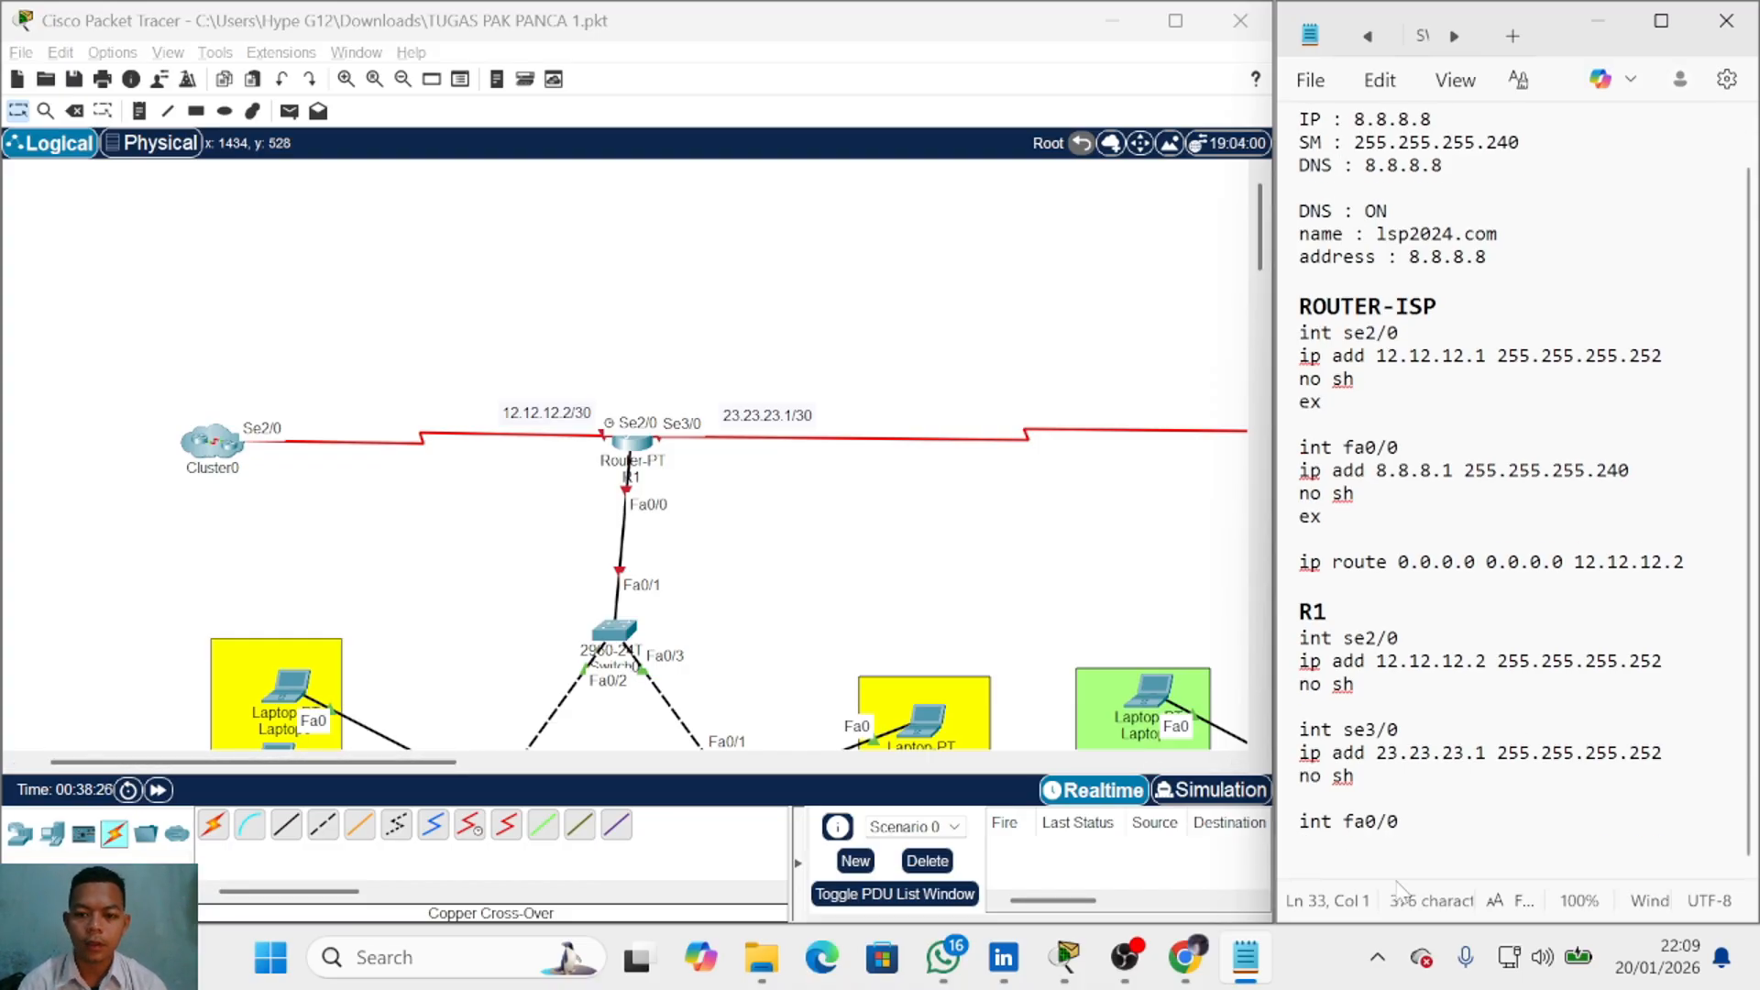
type("no sh")
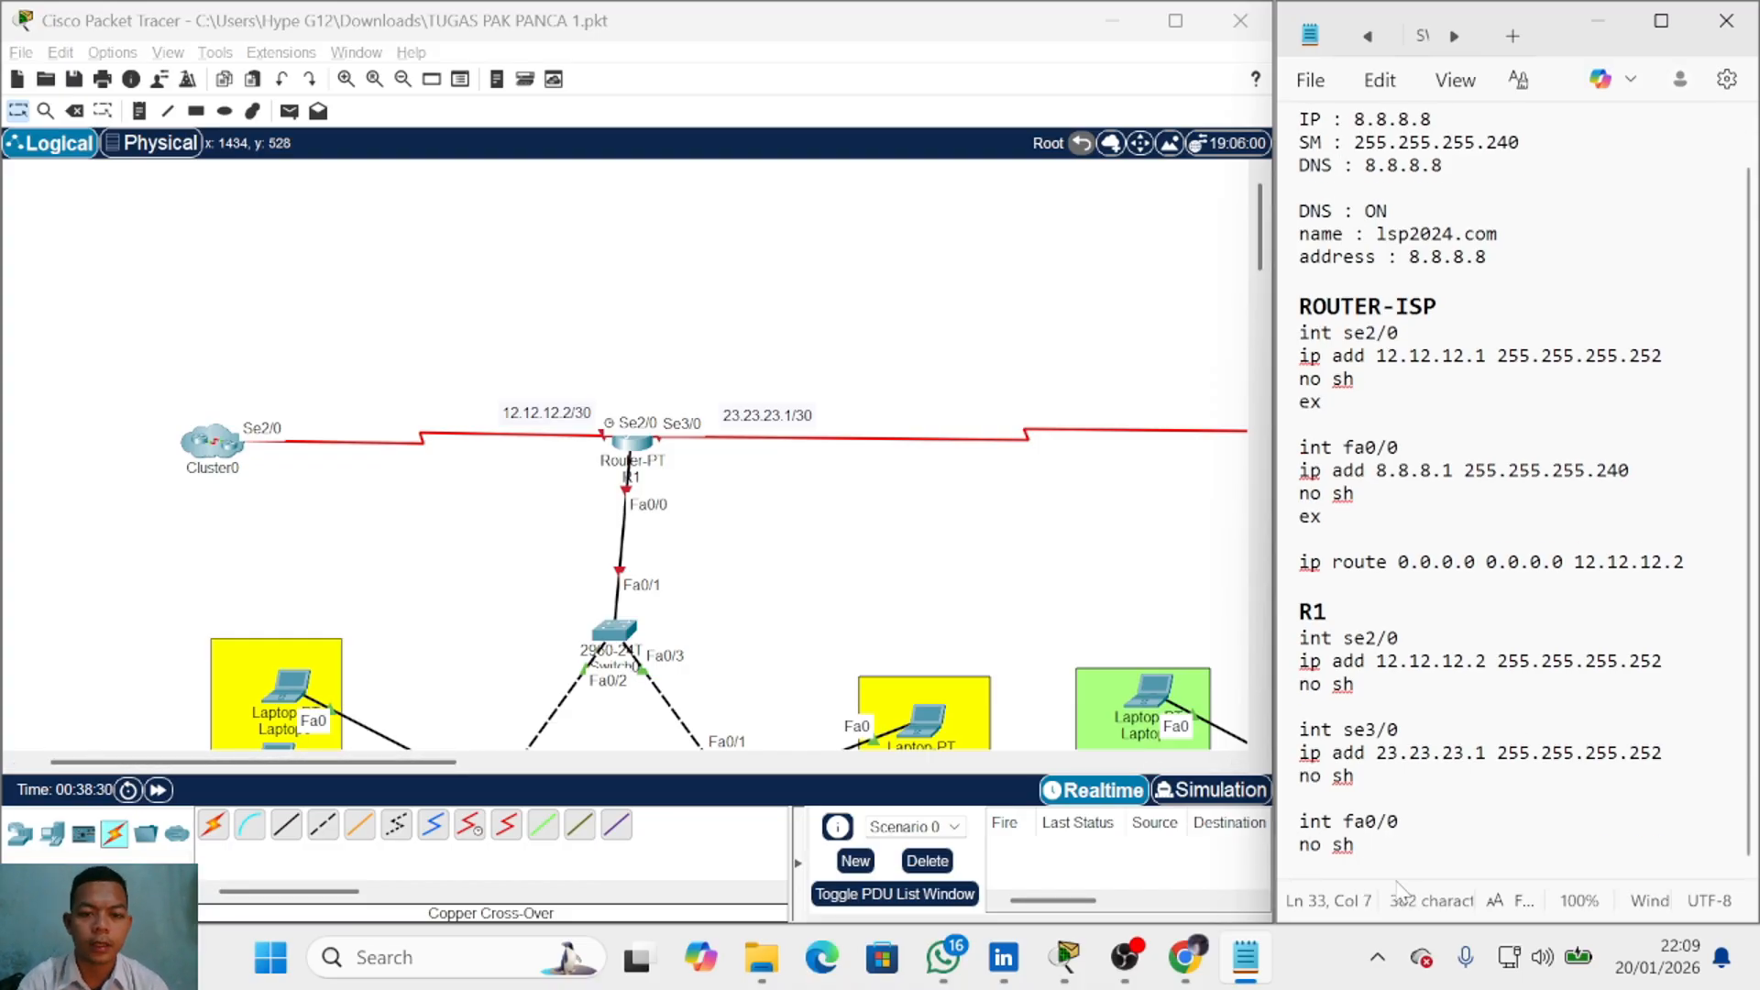
key("Return")
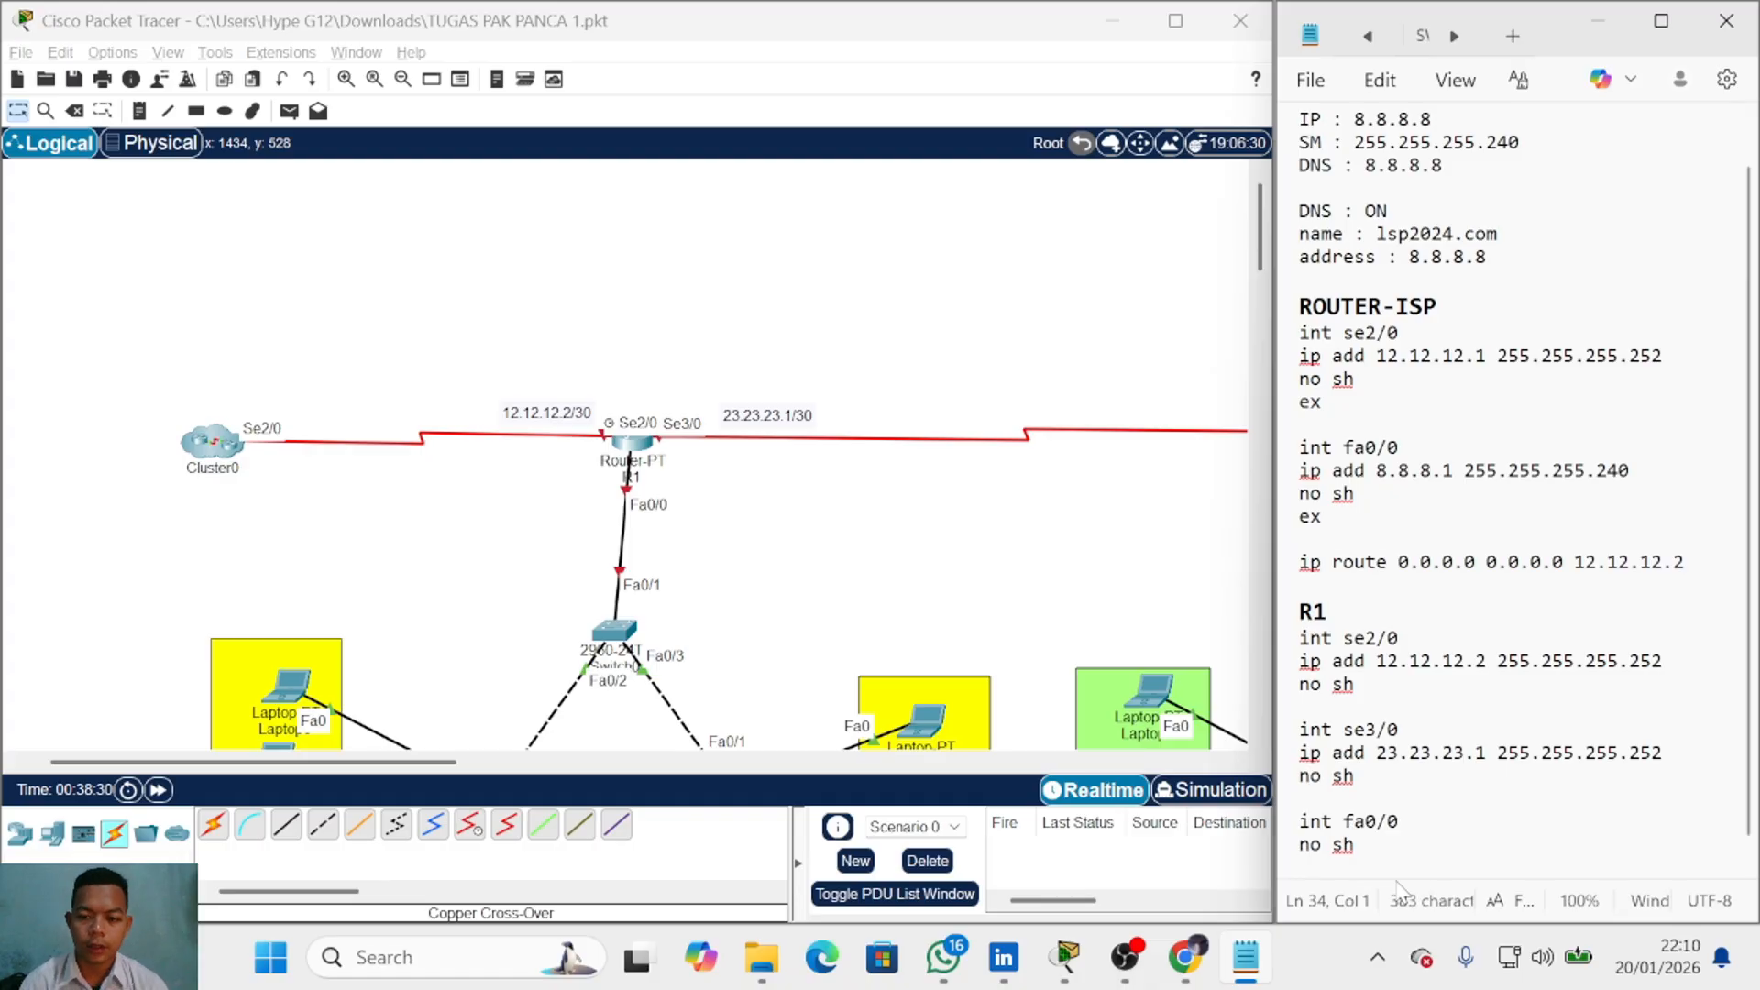
Step: Add subinterface int fa0/0.10 with ip add 192.168.10.254 255.255.255.0
scroll(1397, 886, "down", 1)
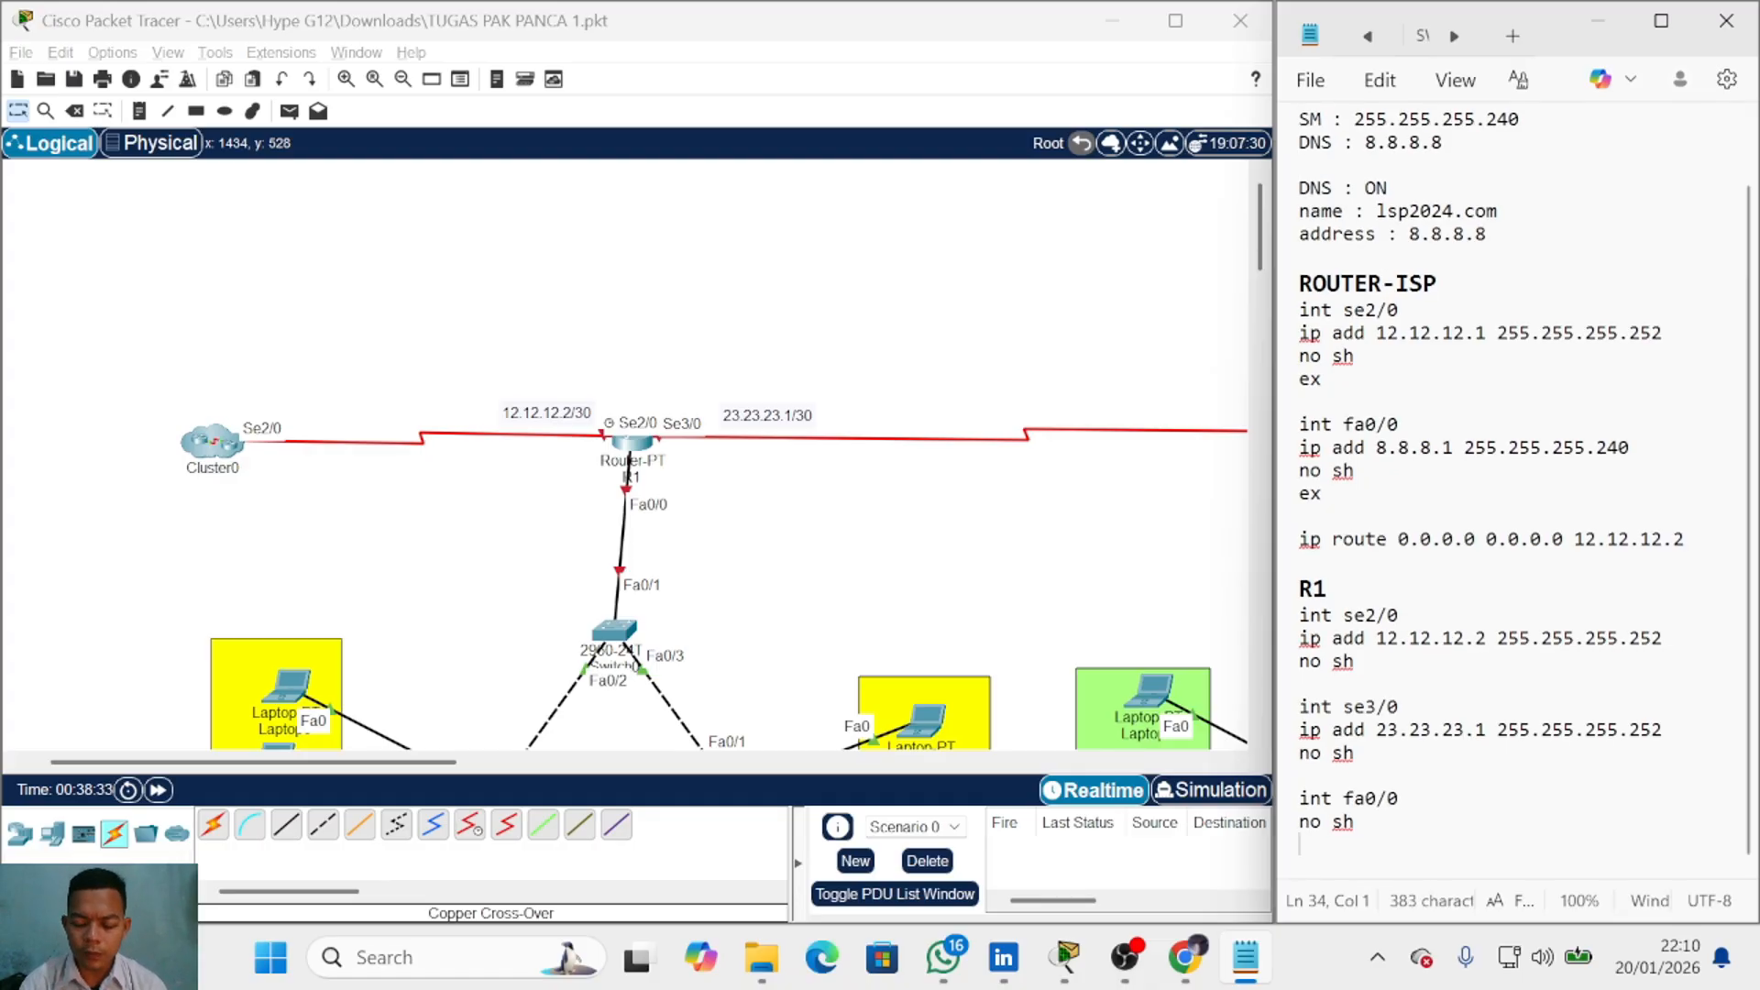
type("int fa0-/")
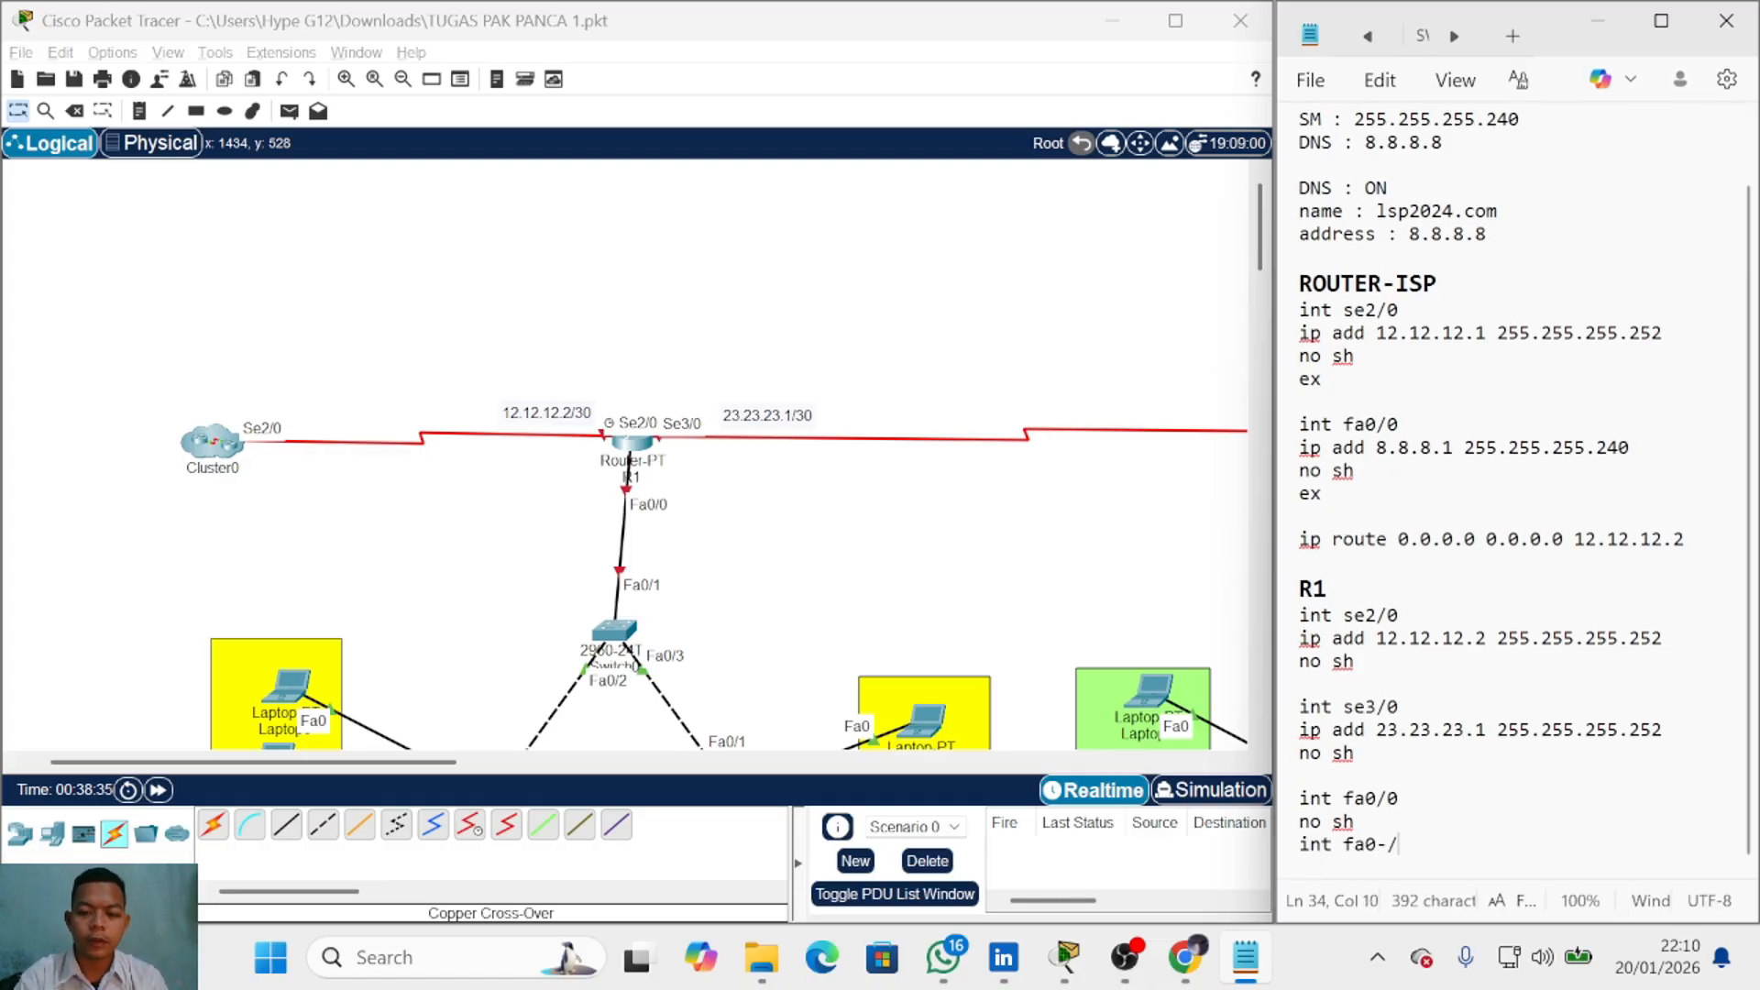
key("BackSpace")
key("BackSpace")
type("/0.10")
key("Return")
type("ip ad")
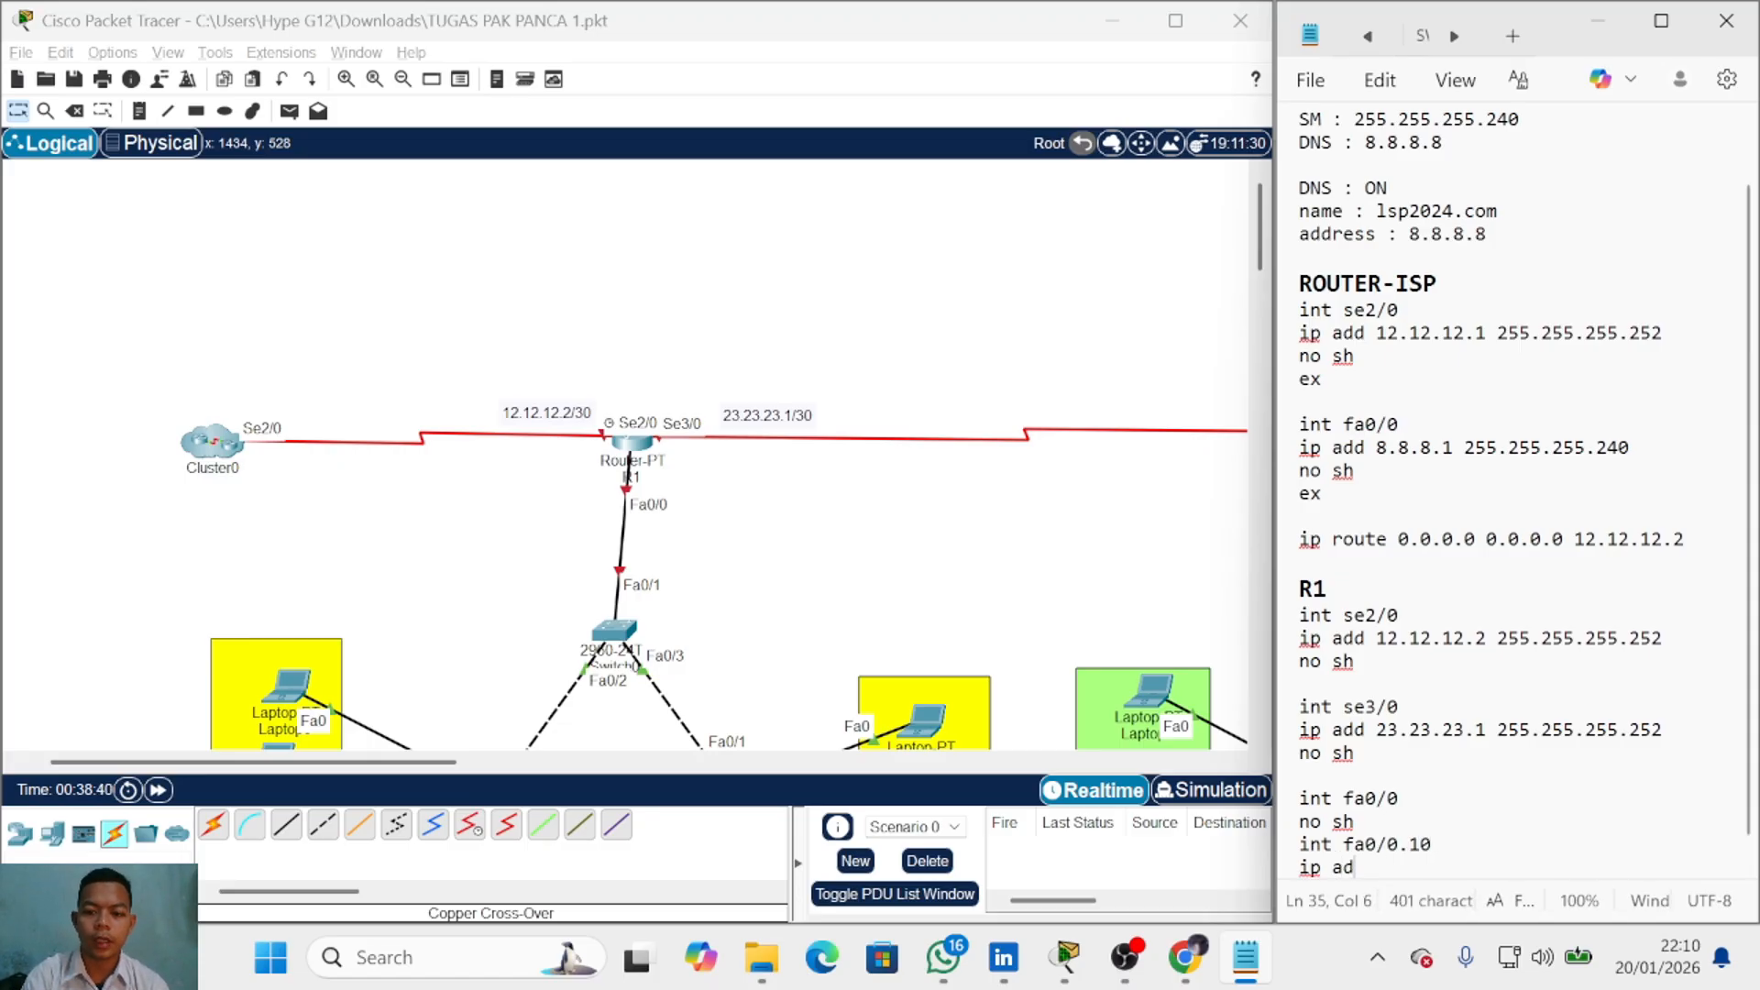
type("d 192.1")
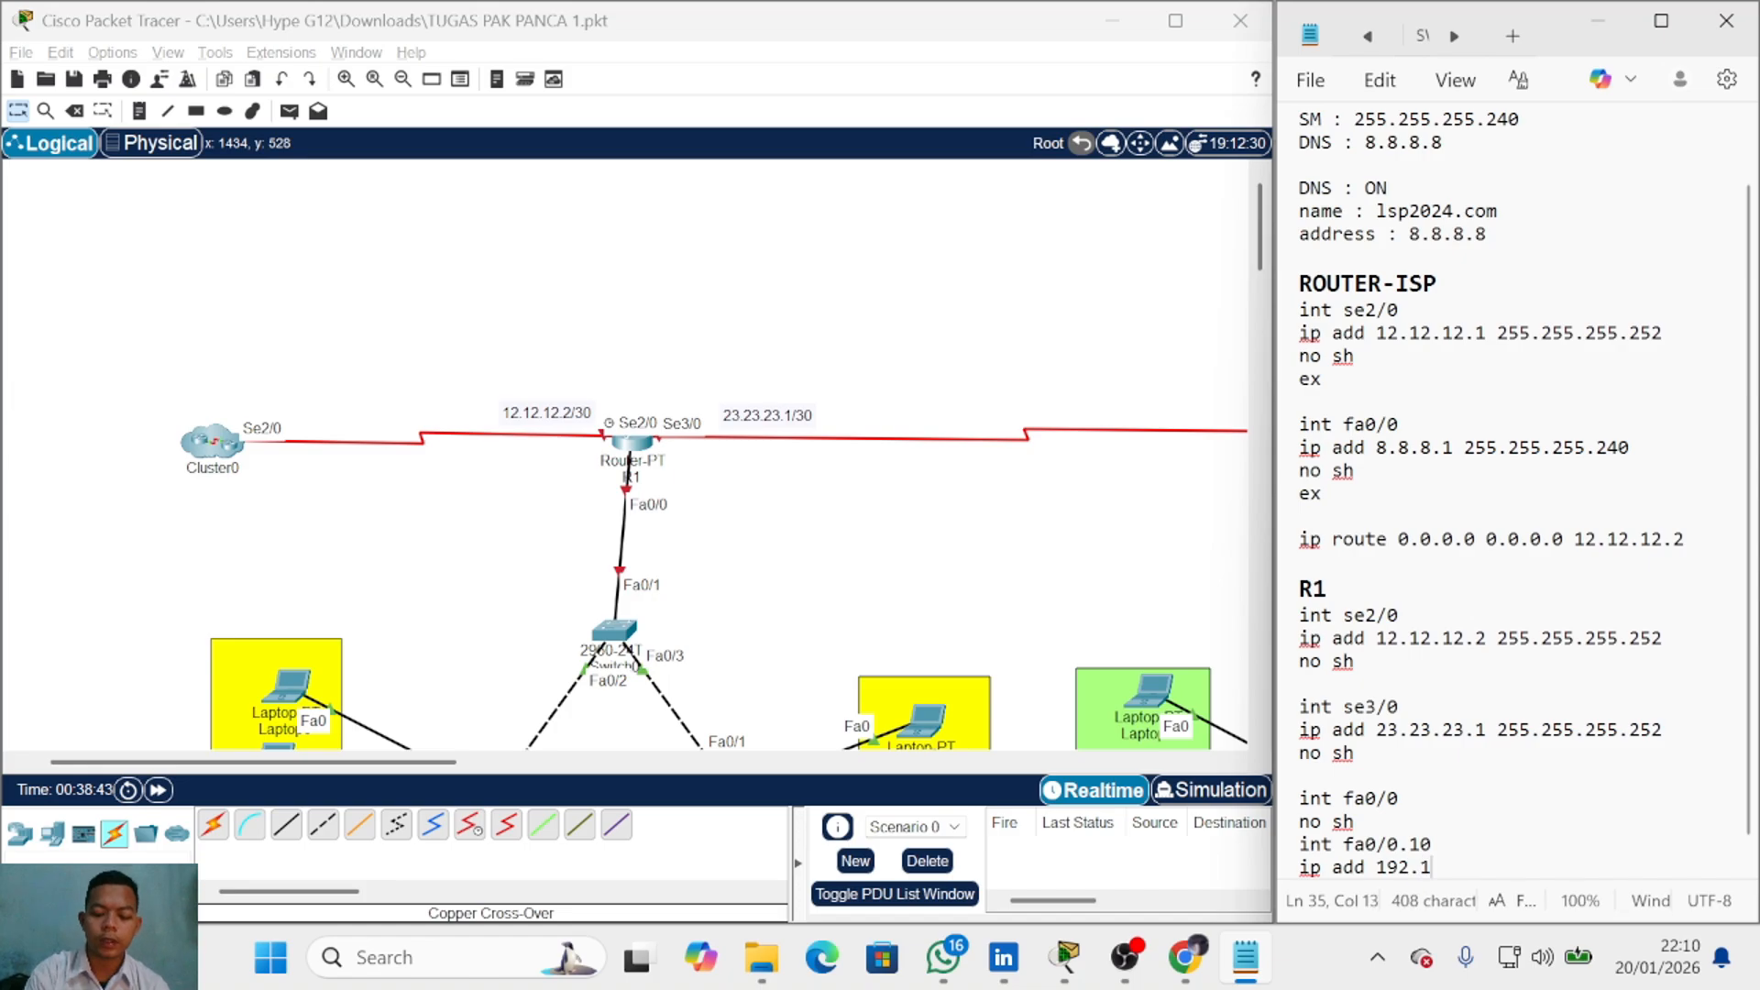
type("68.10.")
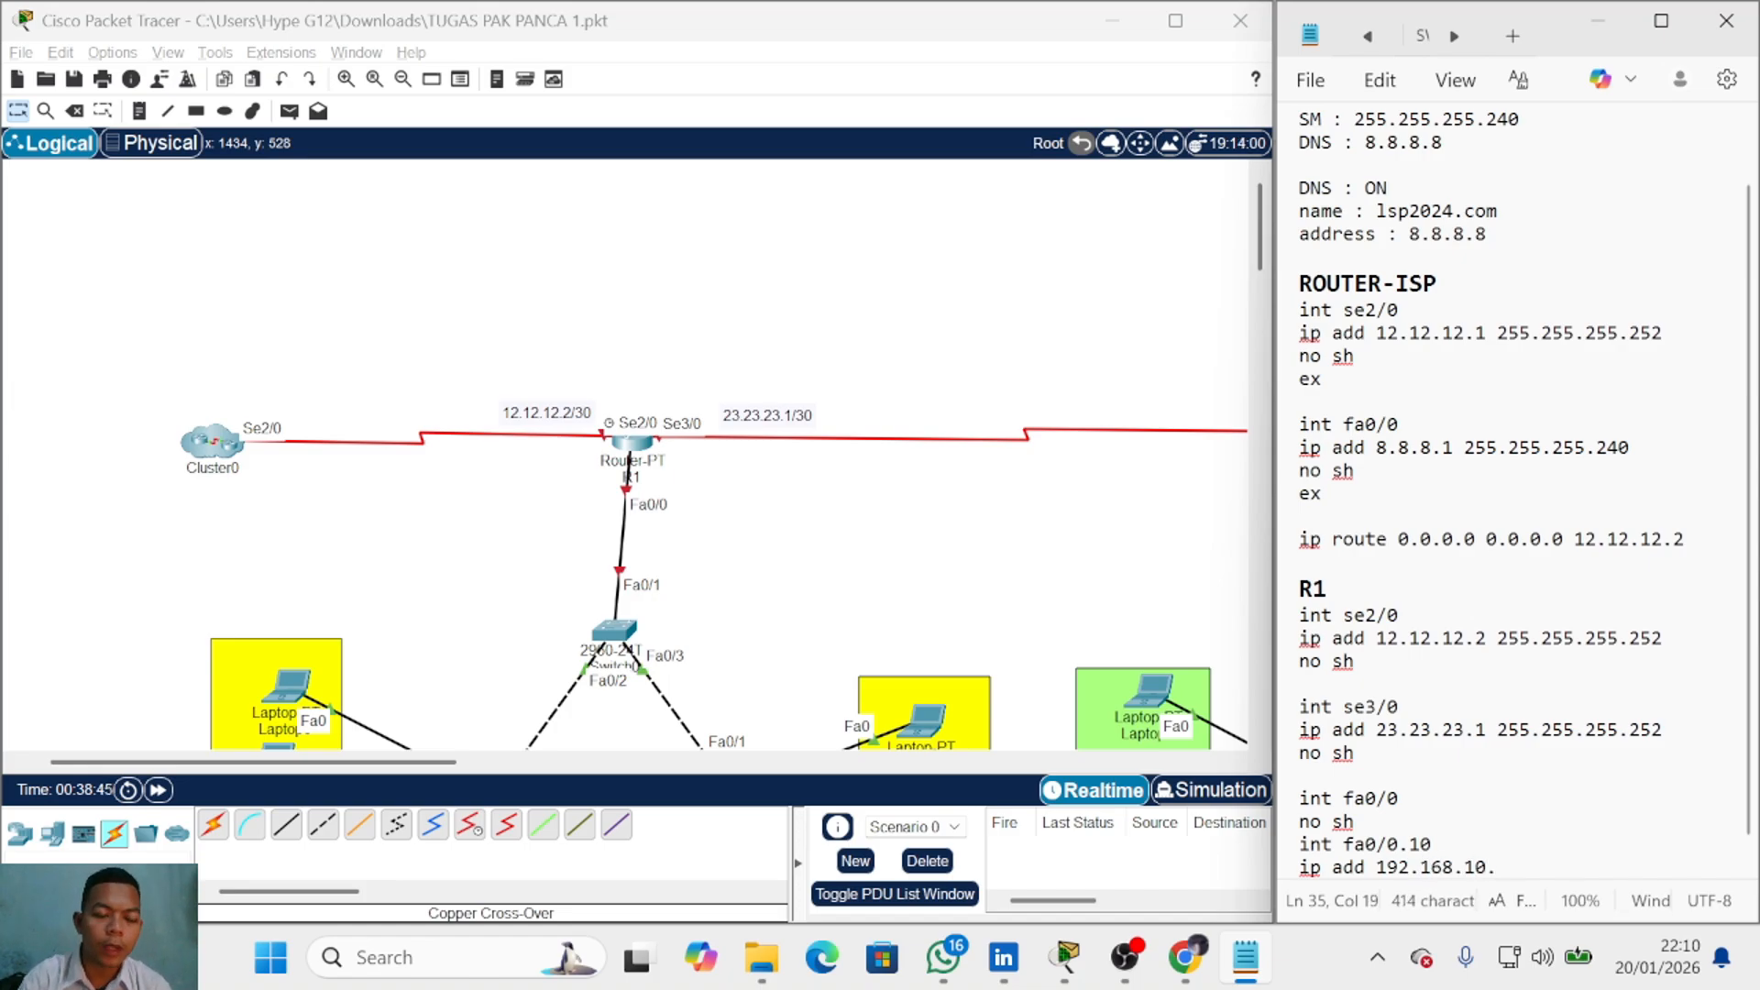
scroll(330, 642, "down", 3)
scroll(403, 656, "up", 2)
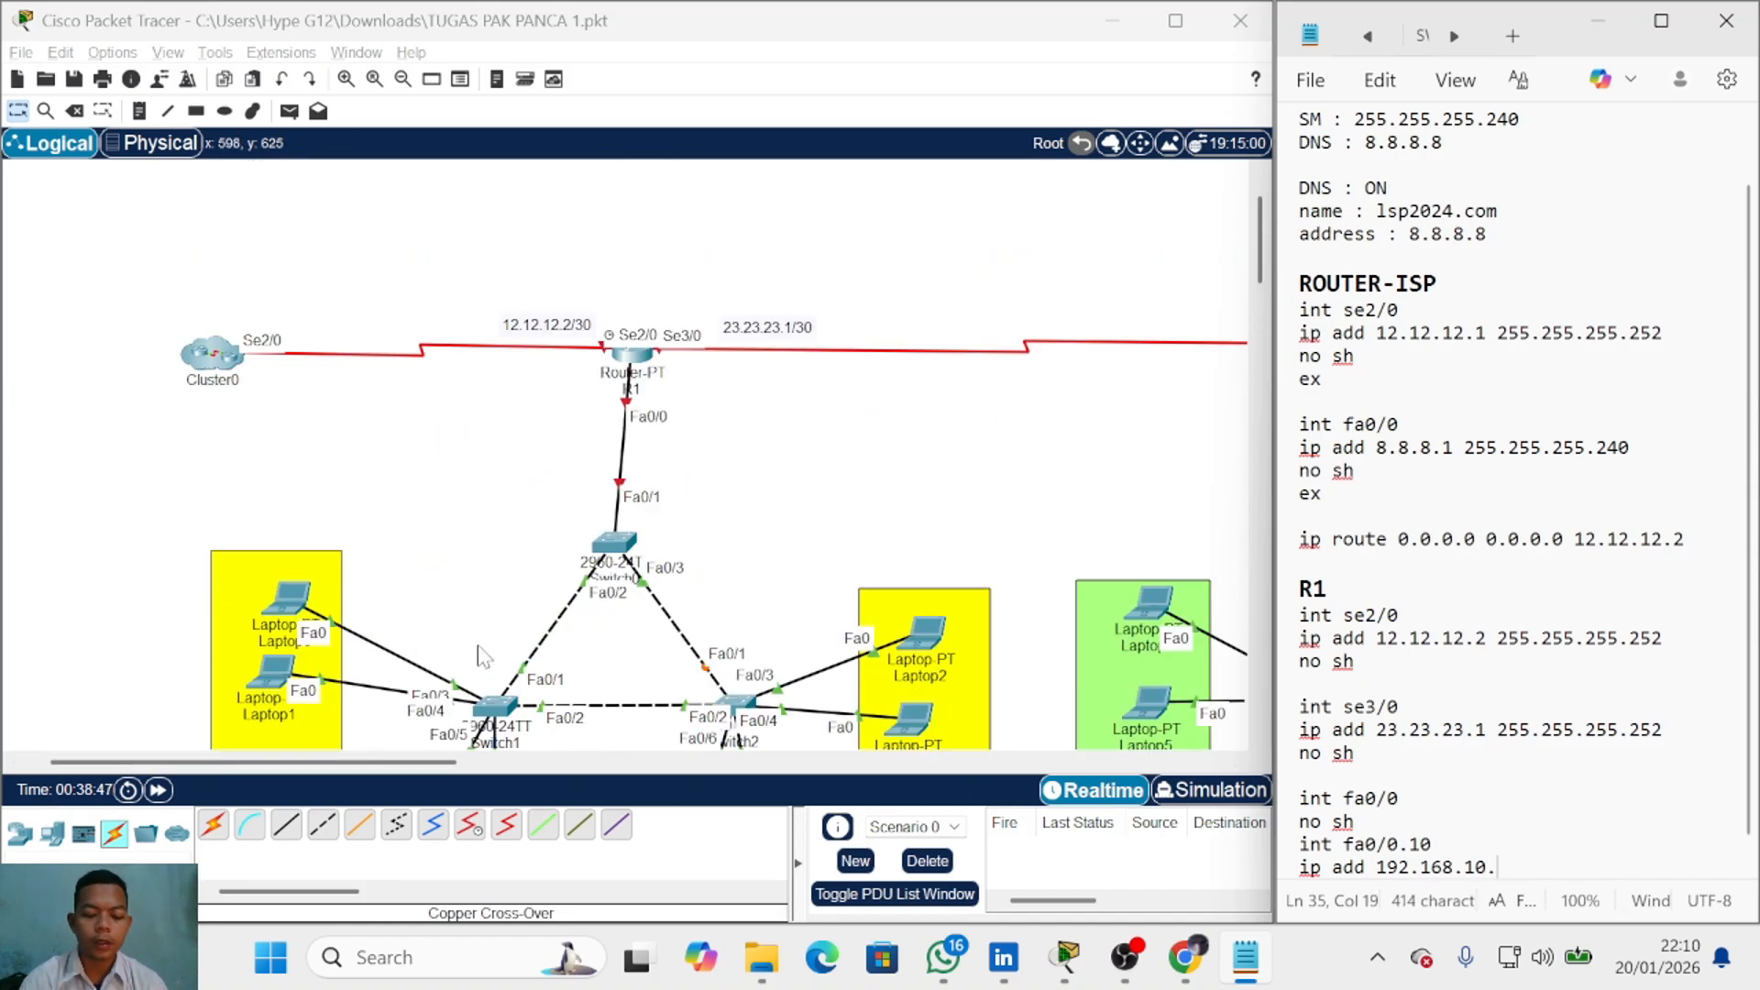
type("254 255")
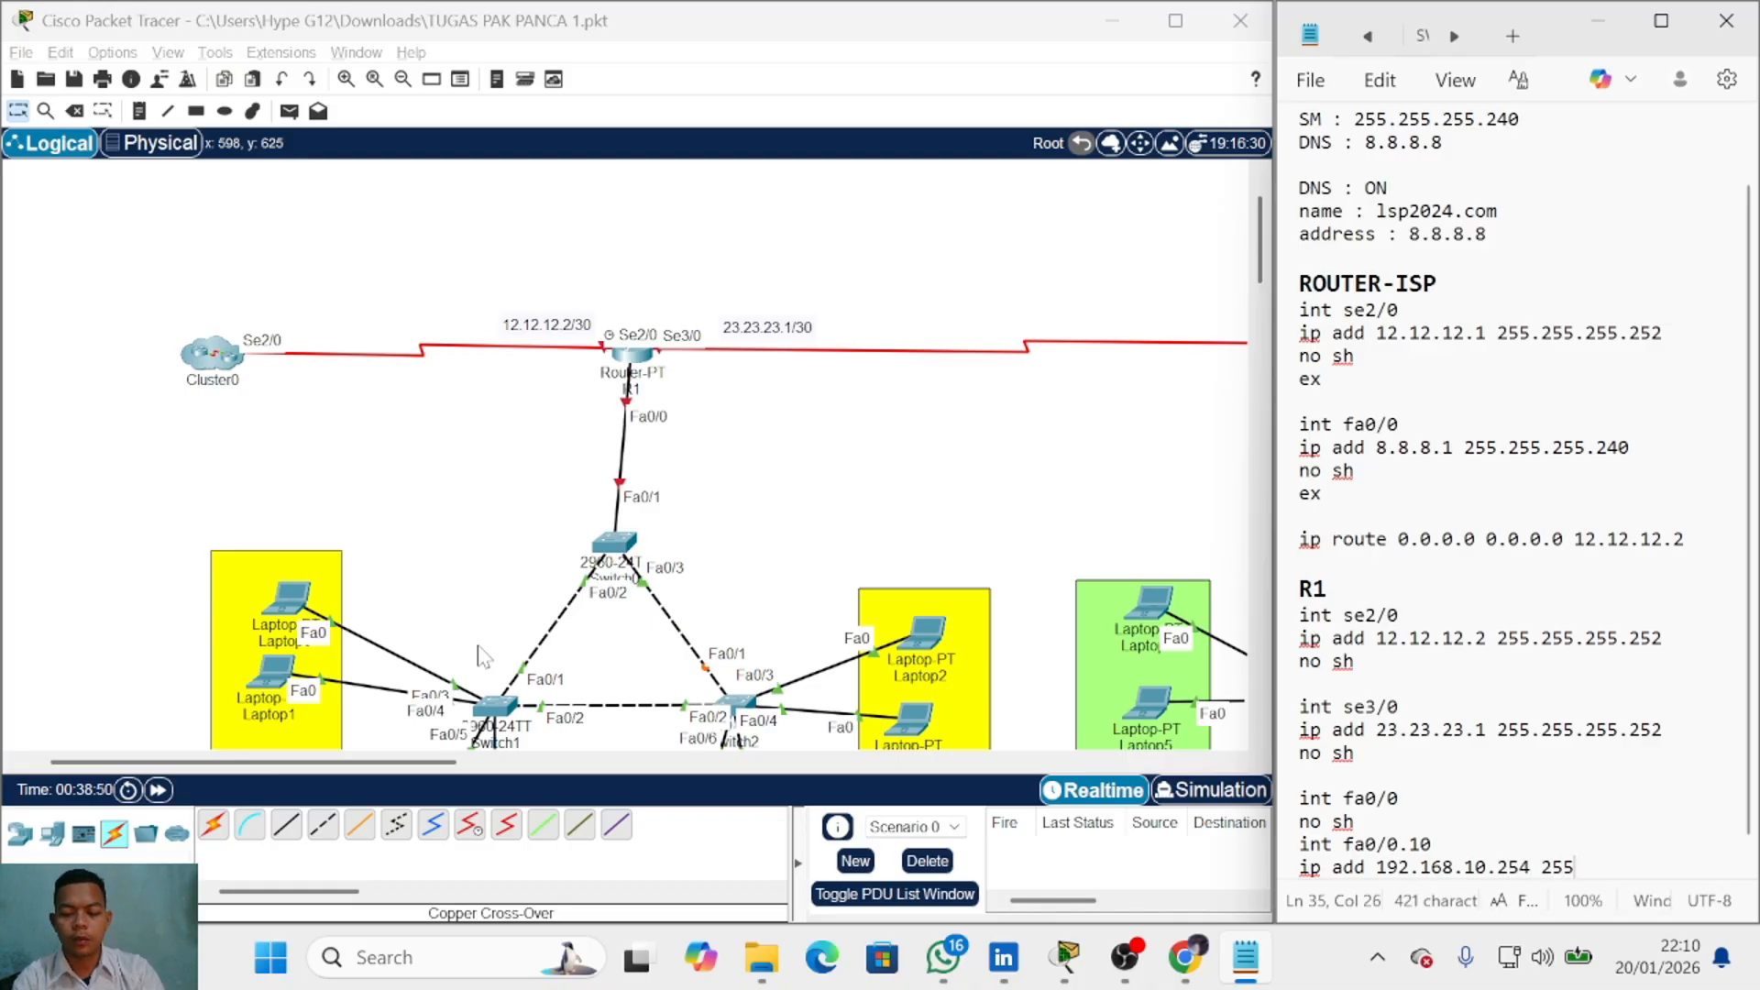
type(".255.255.0")
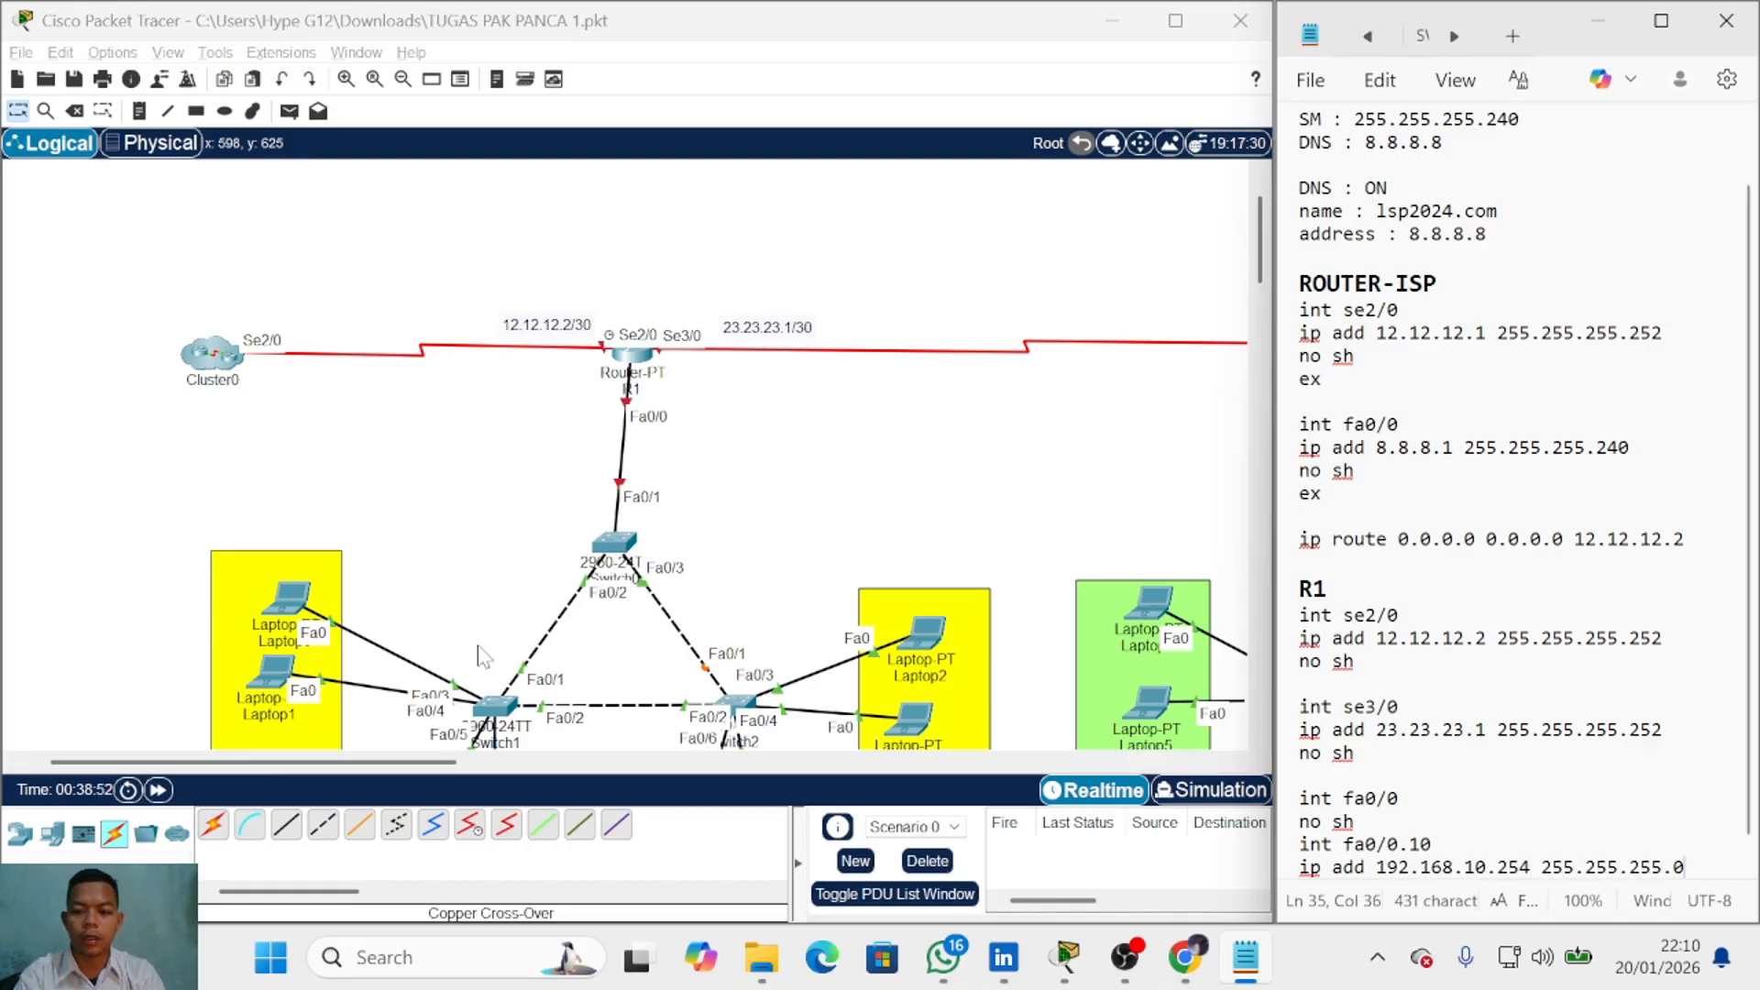
Step: Append /24 to the left VLAN 10 and VLAN 20 gateway labels
scroll(431, 641, "down", 3)
left_click(316, 541)
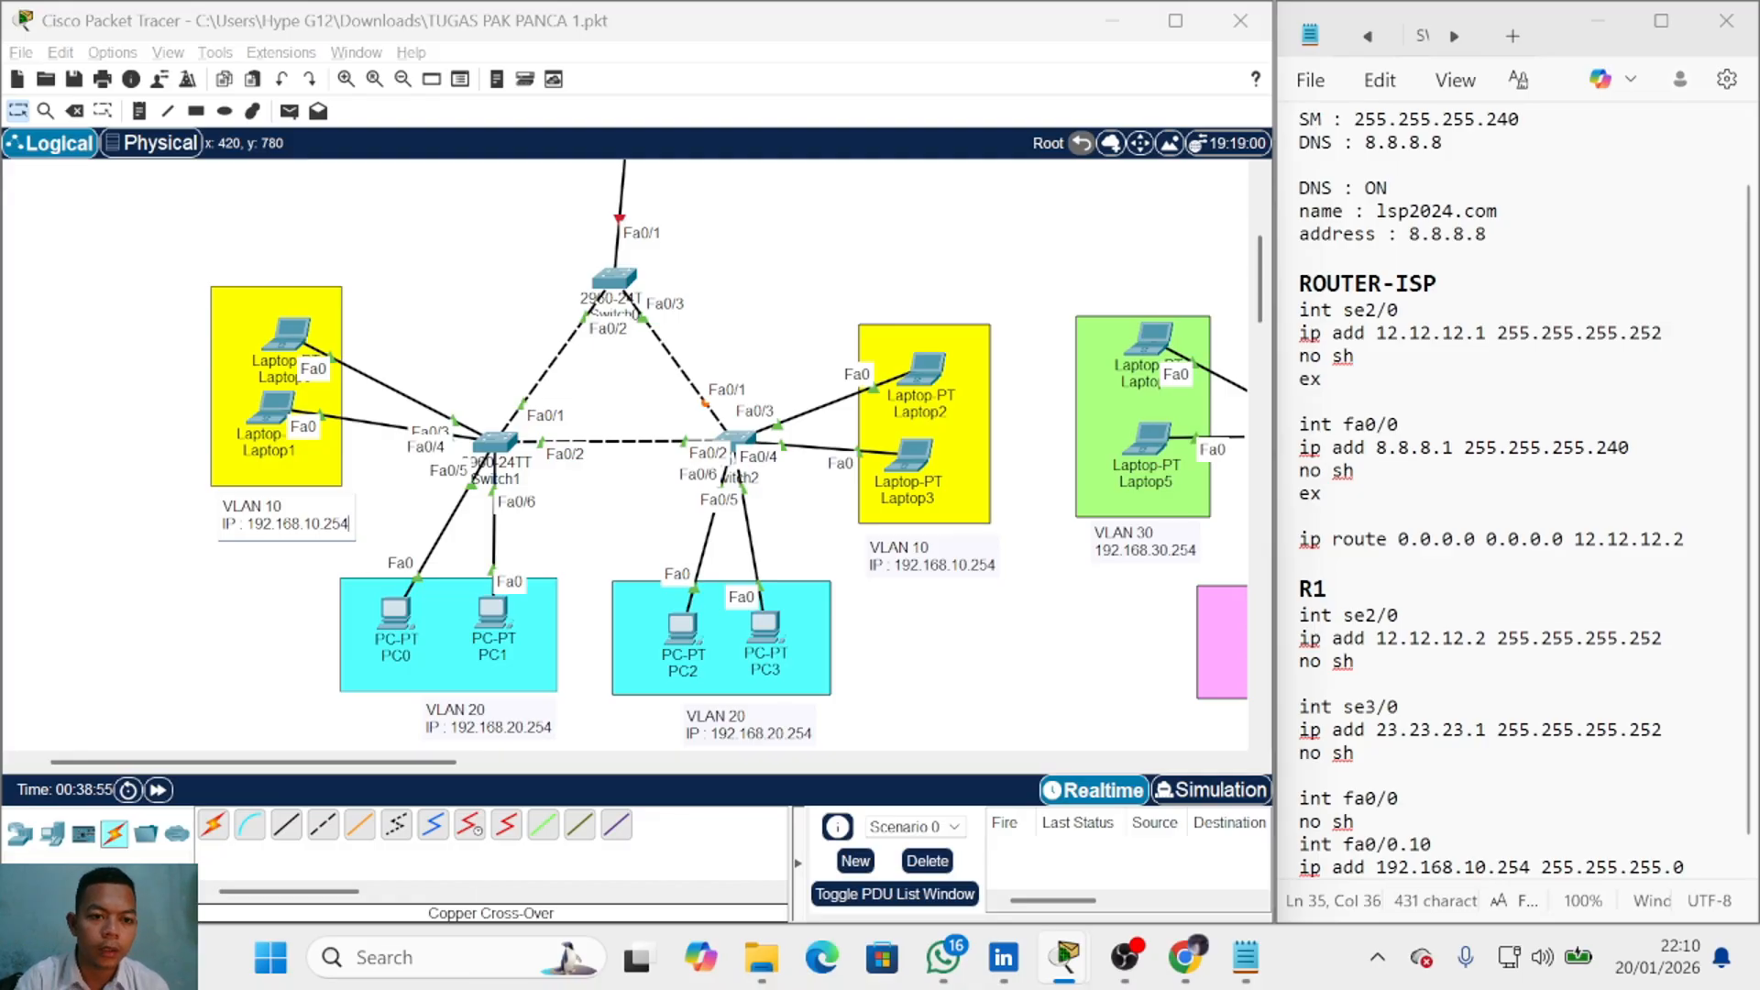
type("/24")
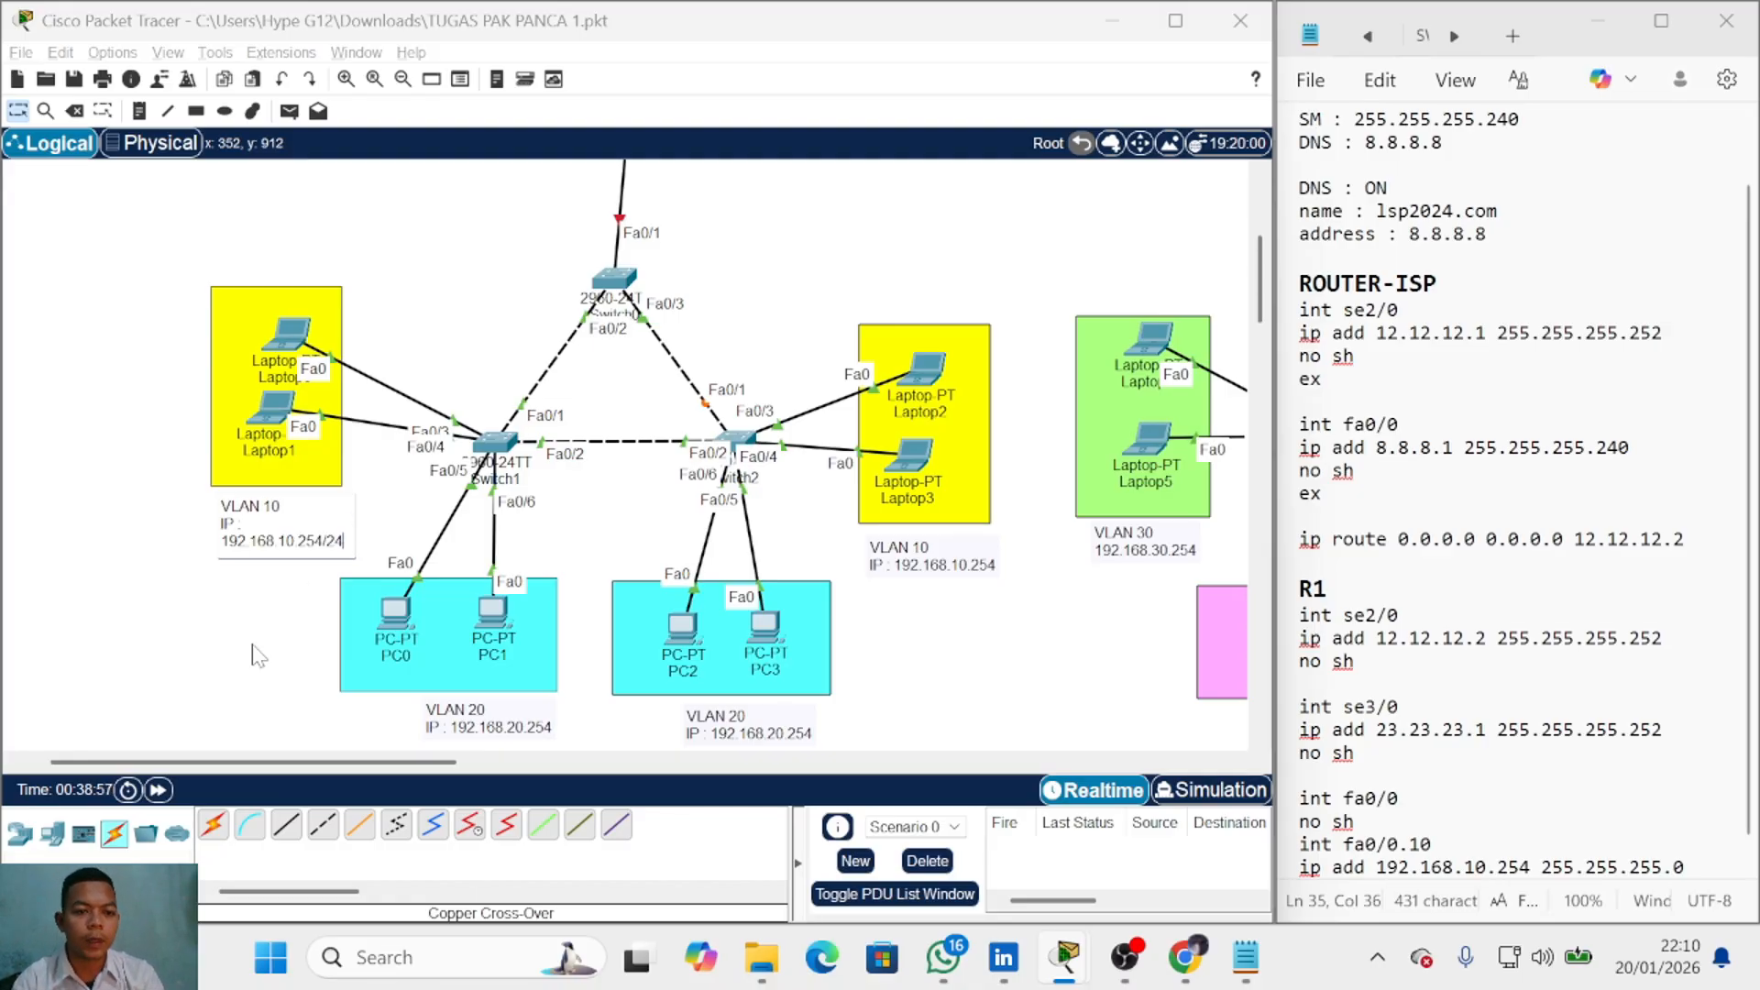
left_click(257, 645)
left_click(512, 718)
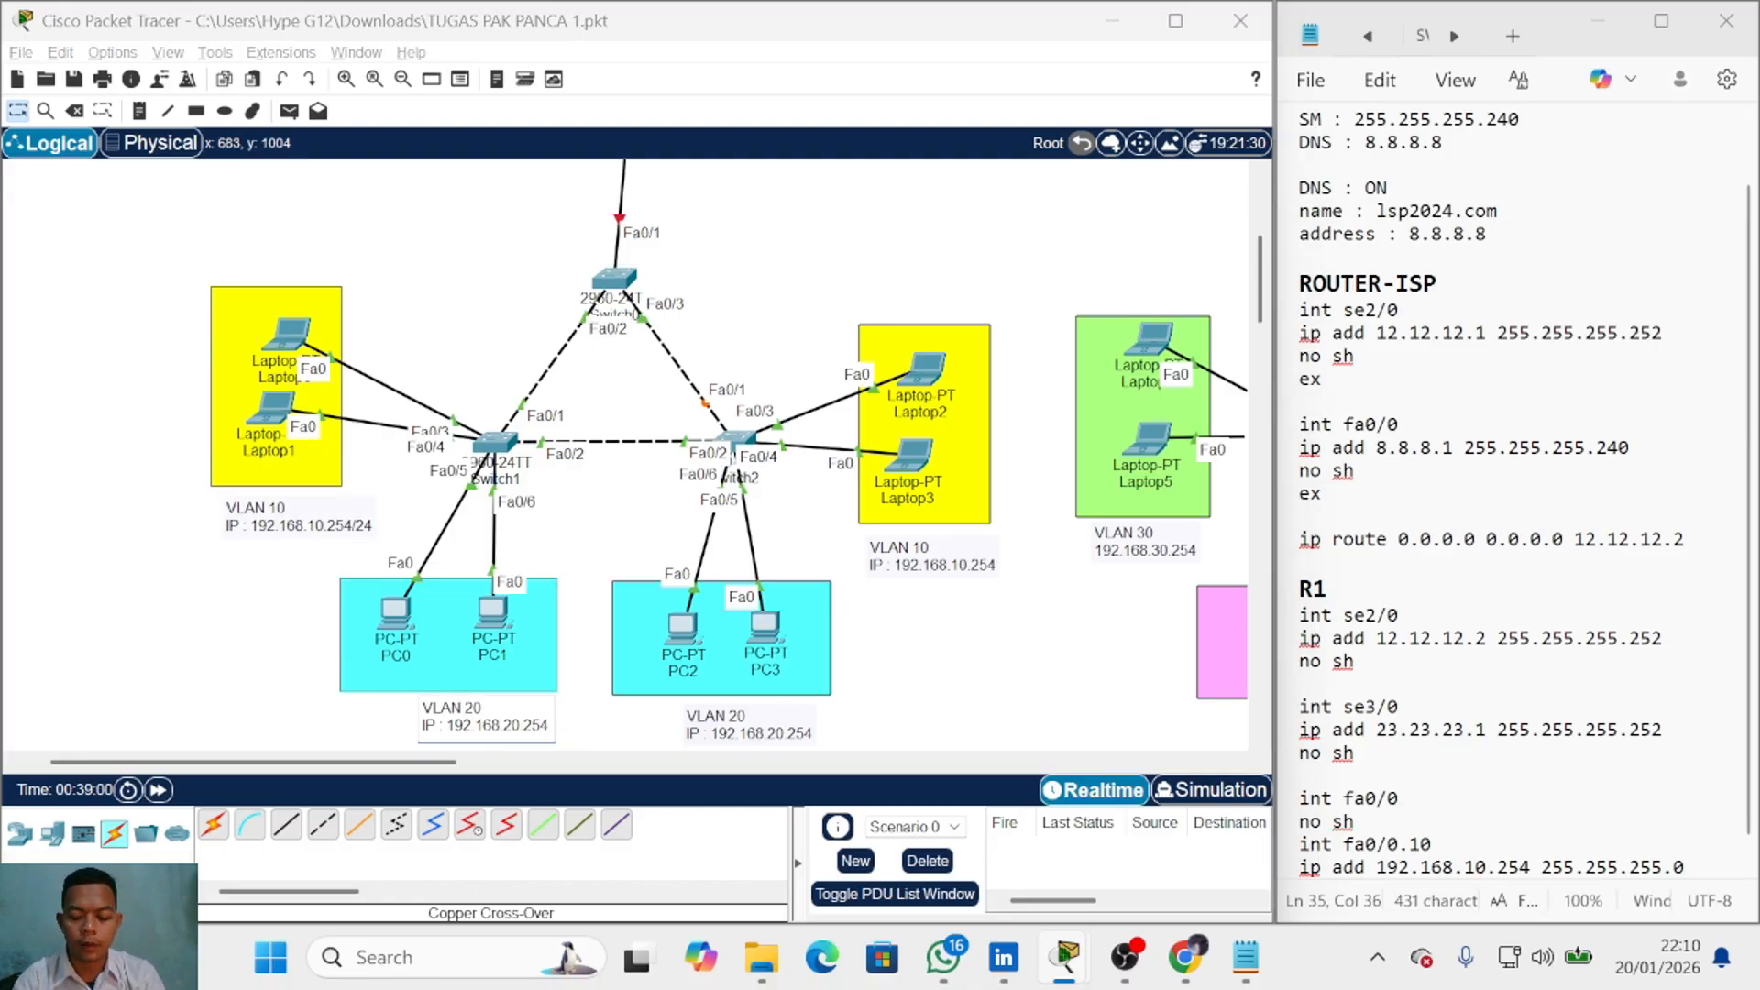
type("/24")
left_click(927, 732)
Step: Delete the two outdated VLAN labels on the right side
left_click_drag(905, 681, 775, 724)
left_click_drag(940, 557, 836, 734)
key("Delete")
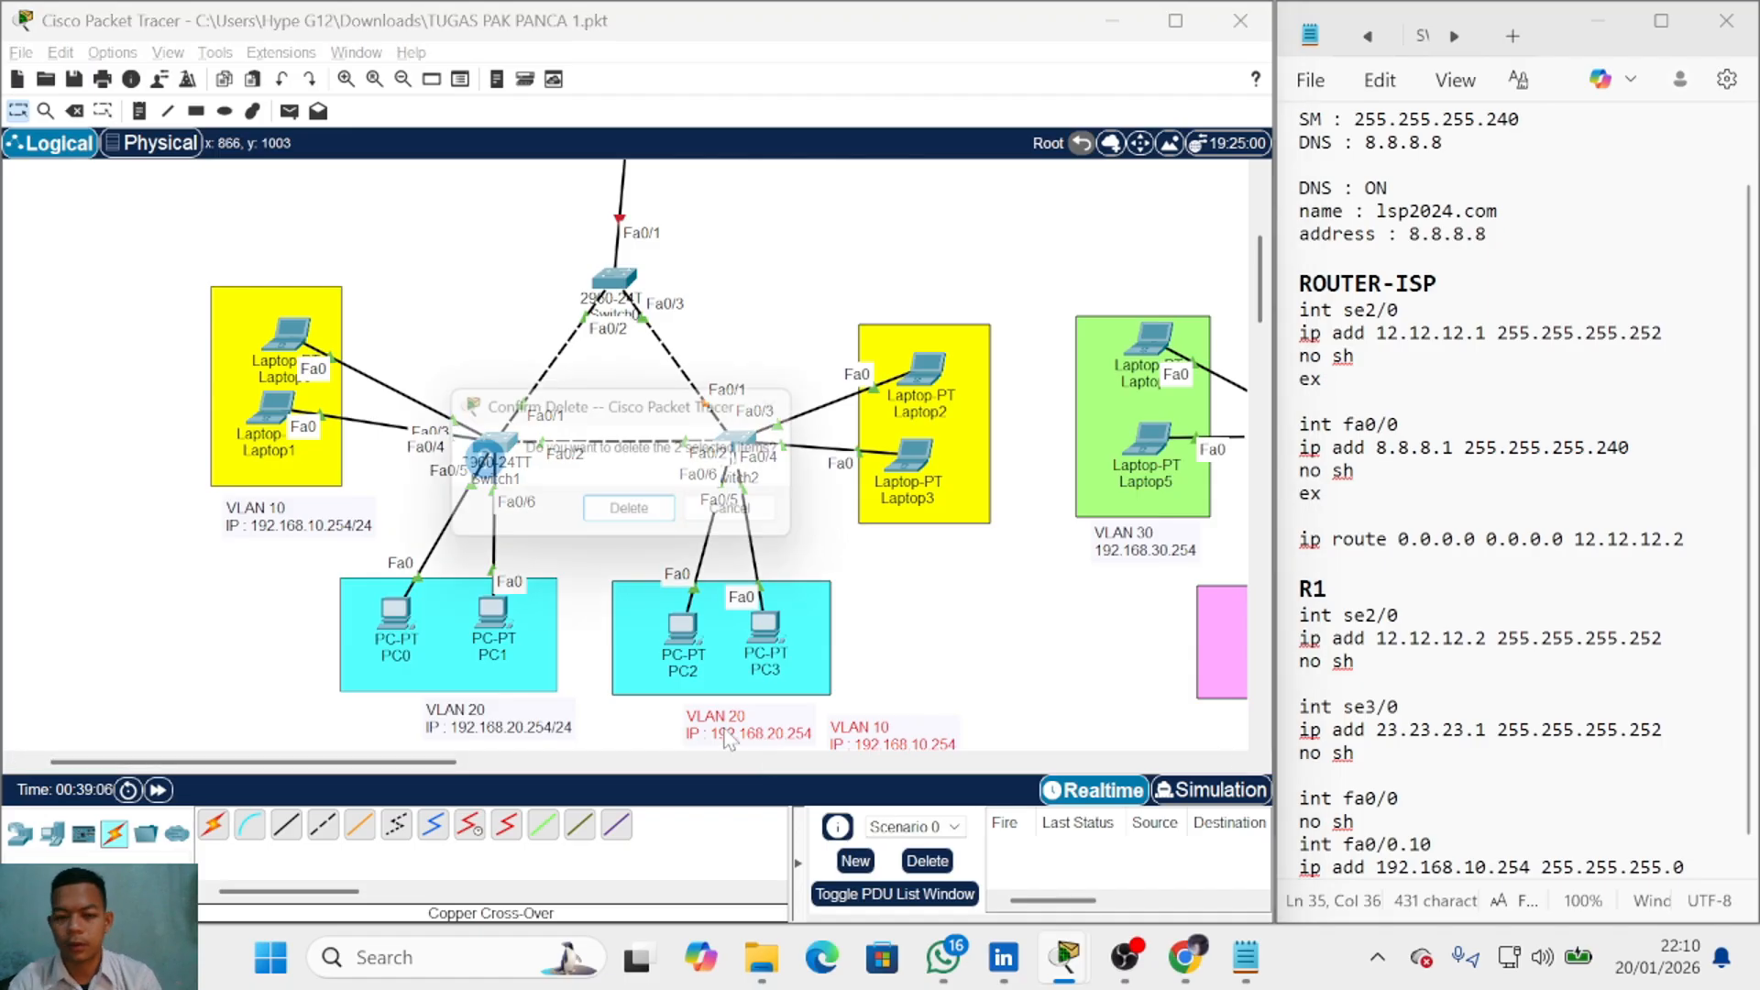
key("Return")
Step: Copy the updated VLAN 10 and VLAN 20 /24 labels under the right-side boxes
left_click_drag(204, 549, 937, 555)
left_click_drag(664, 731, 732, 704)
key("ctrl+v")
key("ctrl+z")
key("ctrl+c")
key("ctrl+v")
left_click(1023, 694)
scroll(1018, 690, "down", 3)
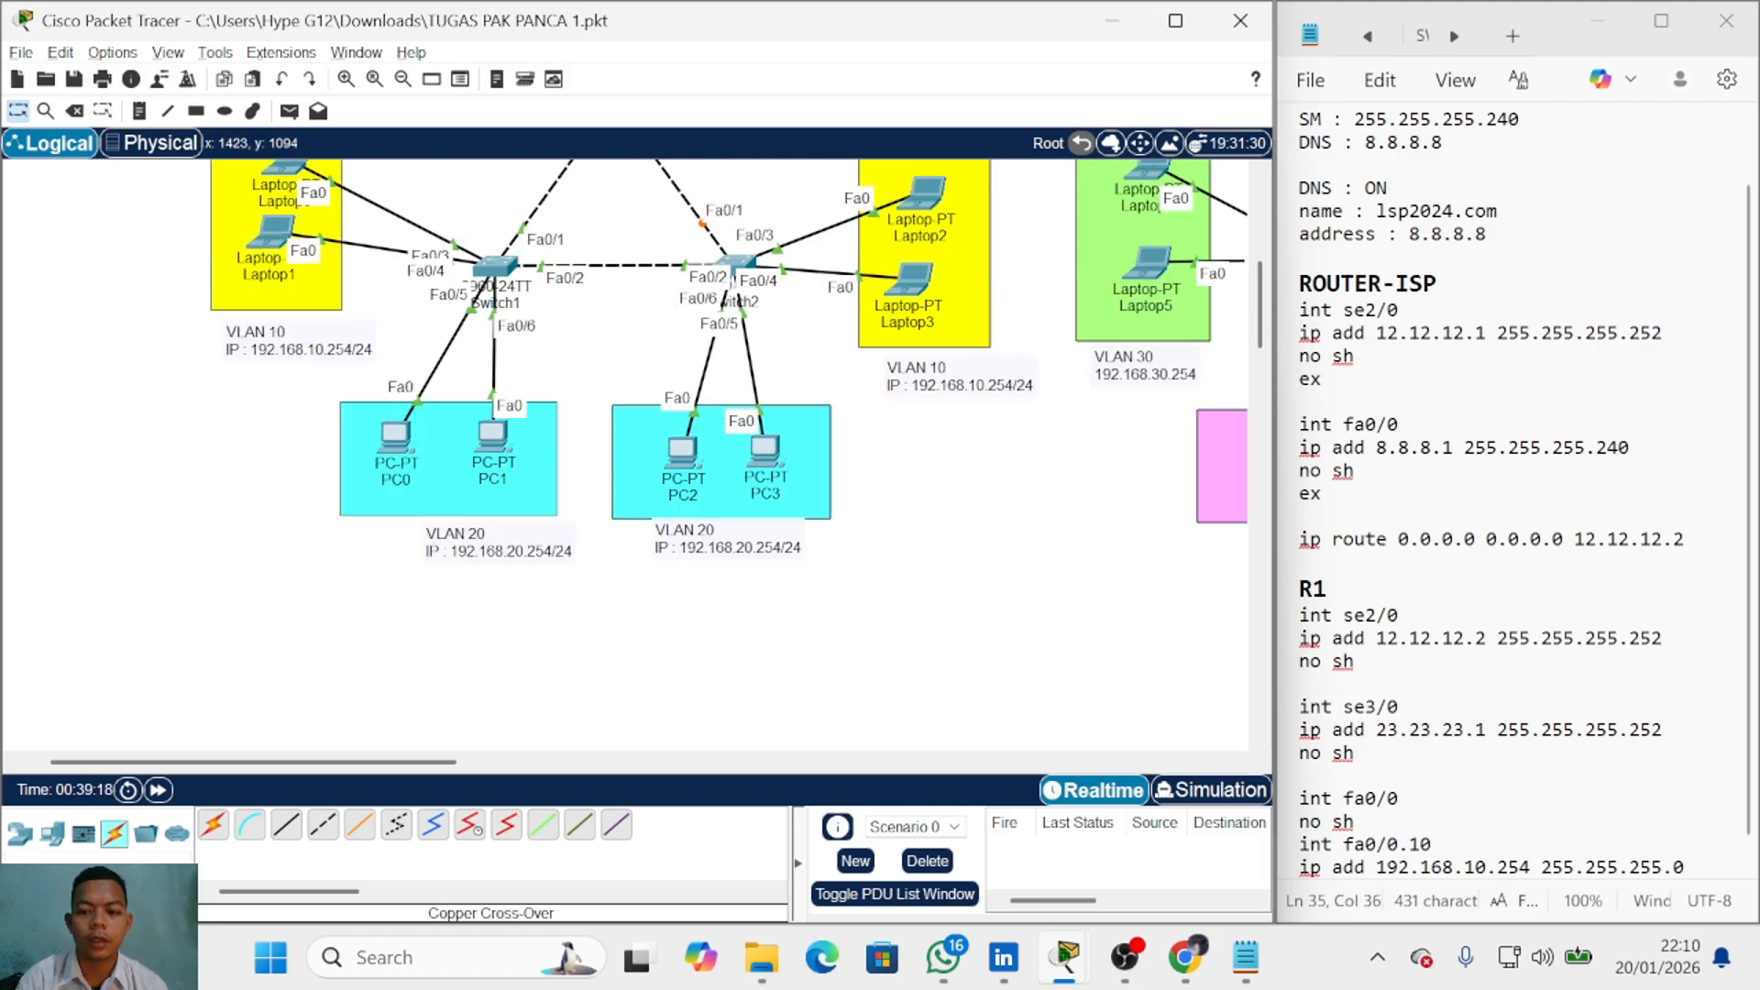
scroll(1003, 553, "up", 2)
Step: Add an 'encap dot1q 10' line to the fa0/0.10 subinterface notes
key("alt+Tab")
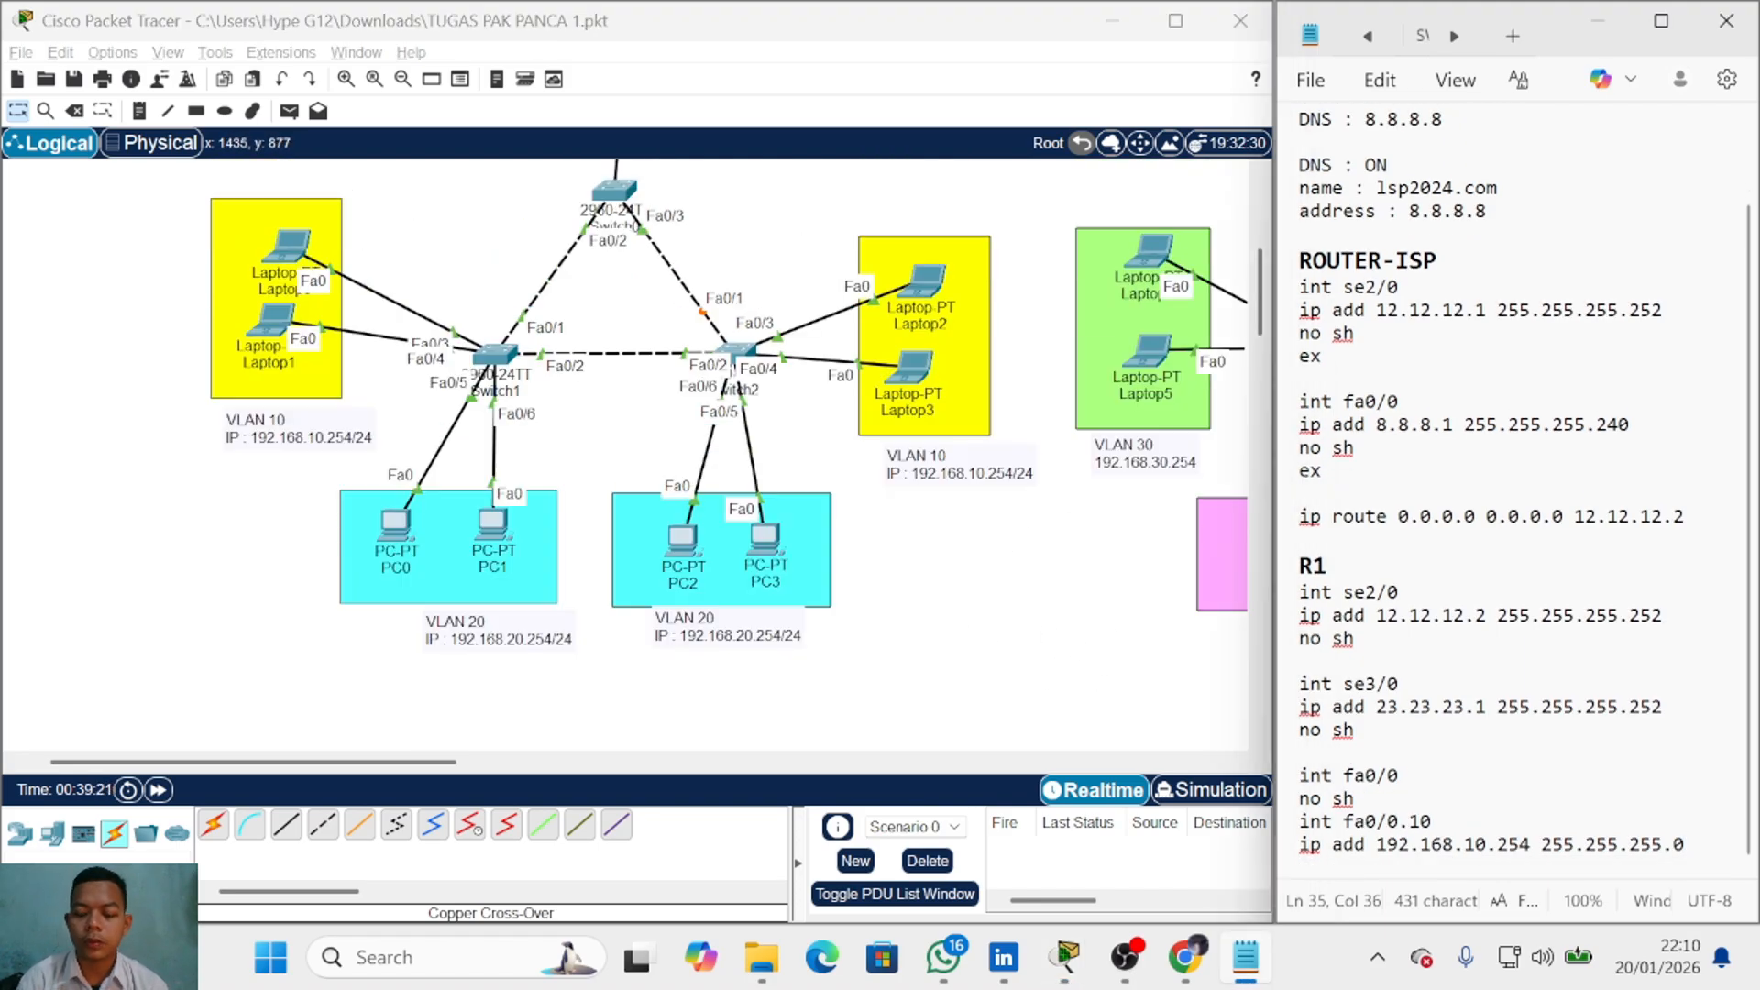
key("Return")
type("enc")
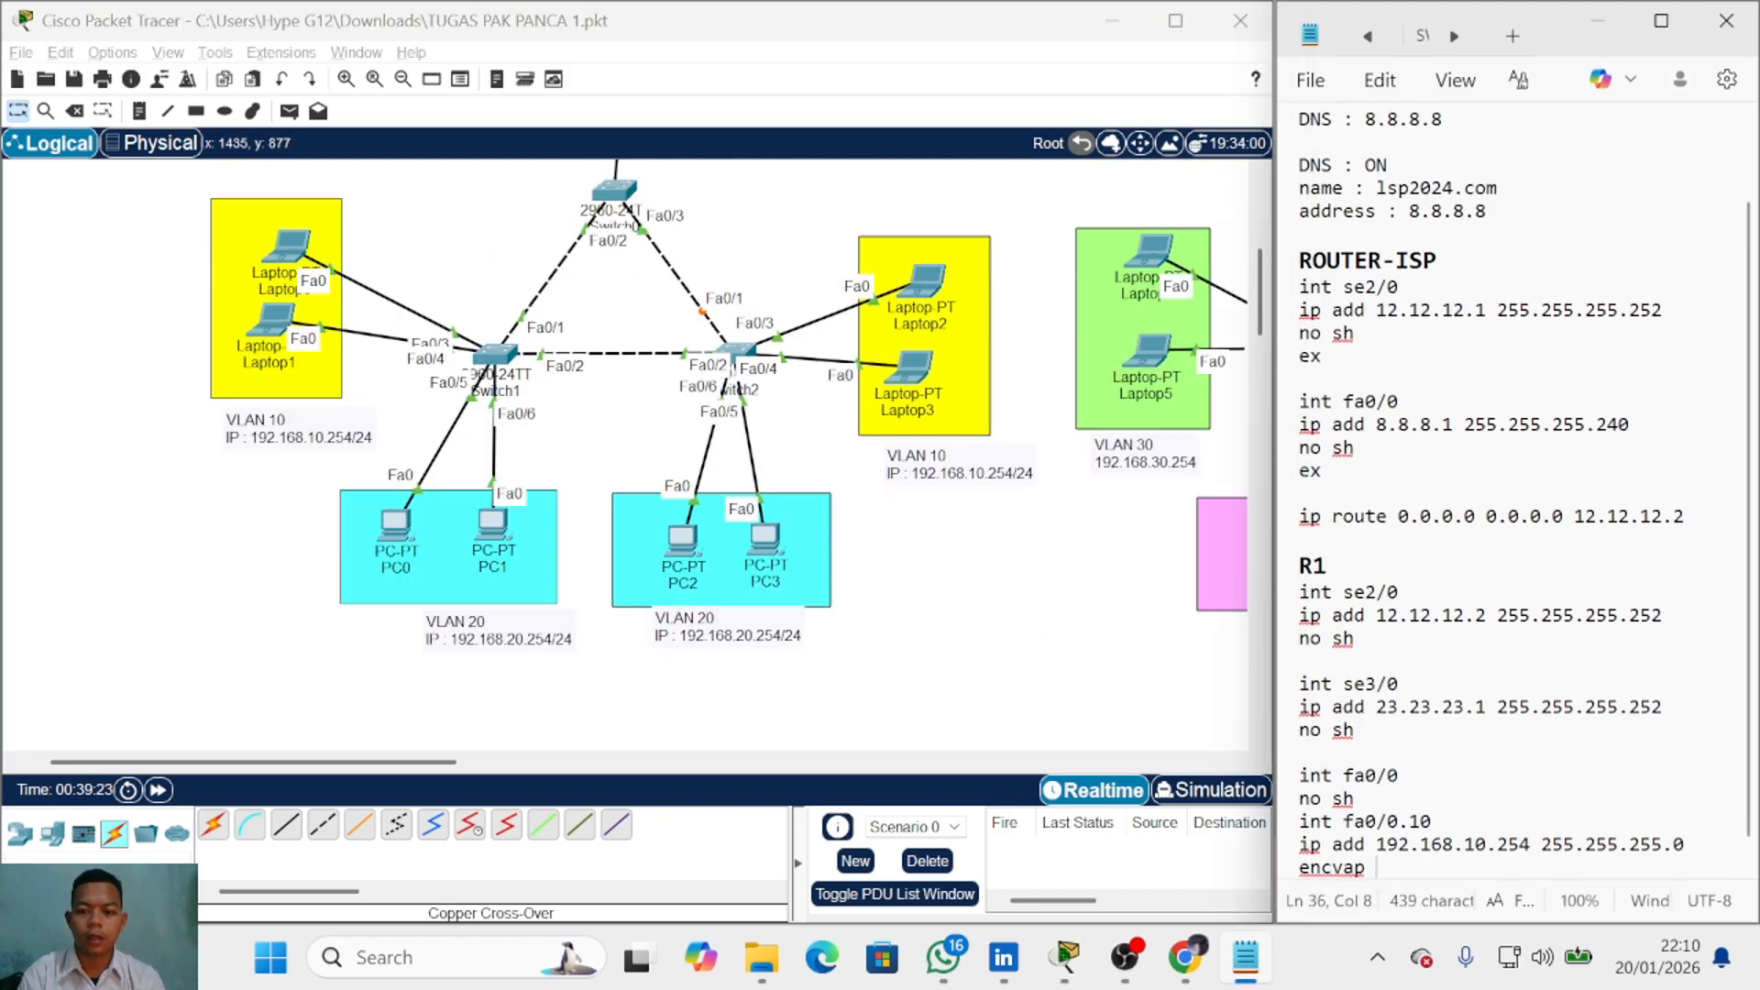
type("ap dot1q 10")
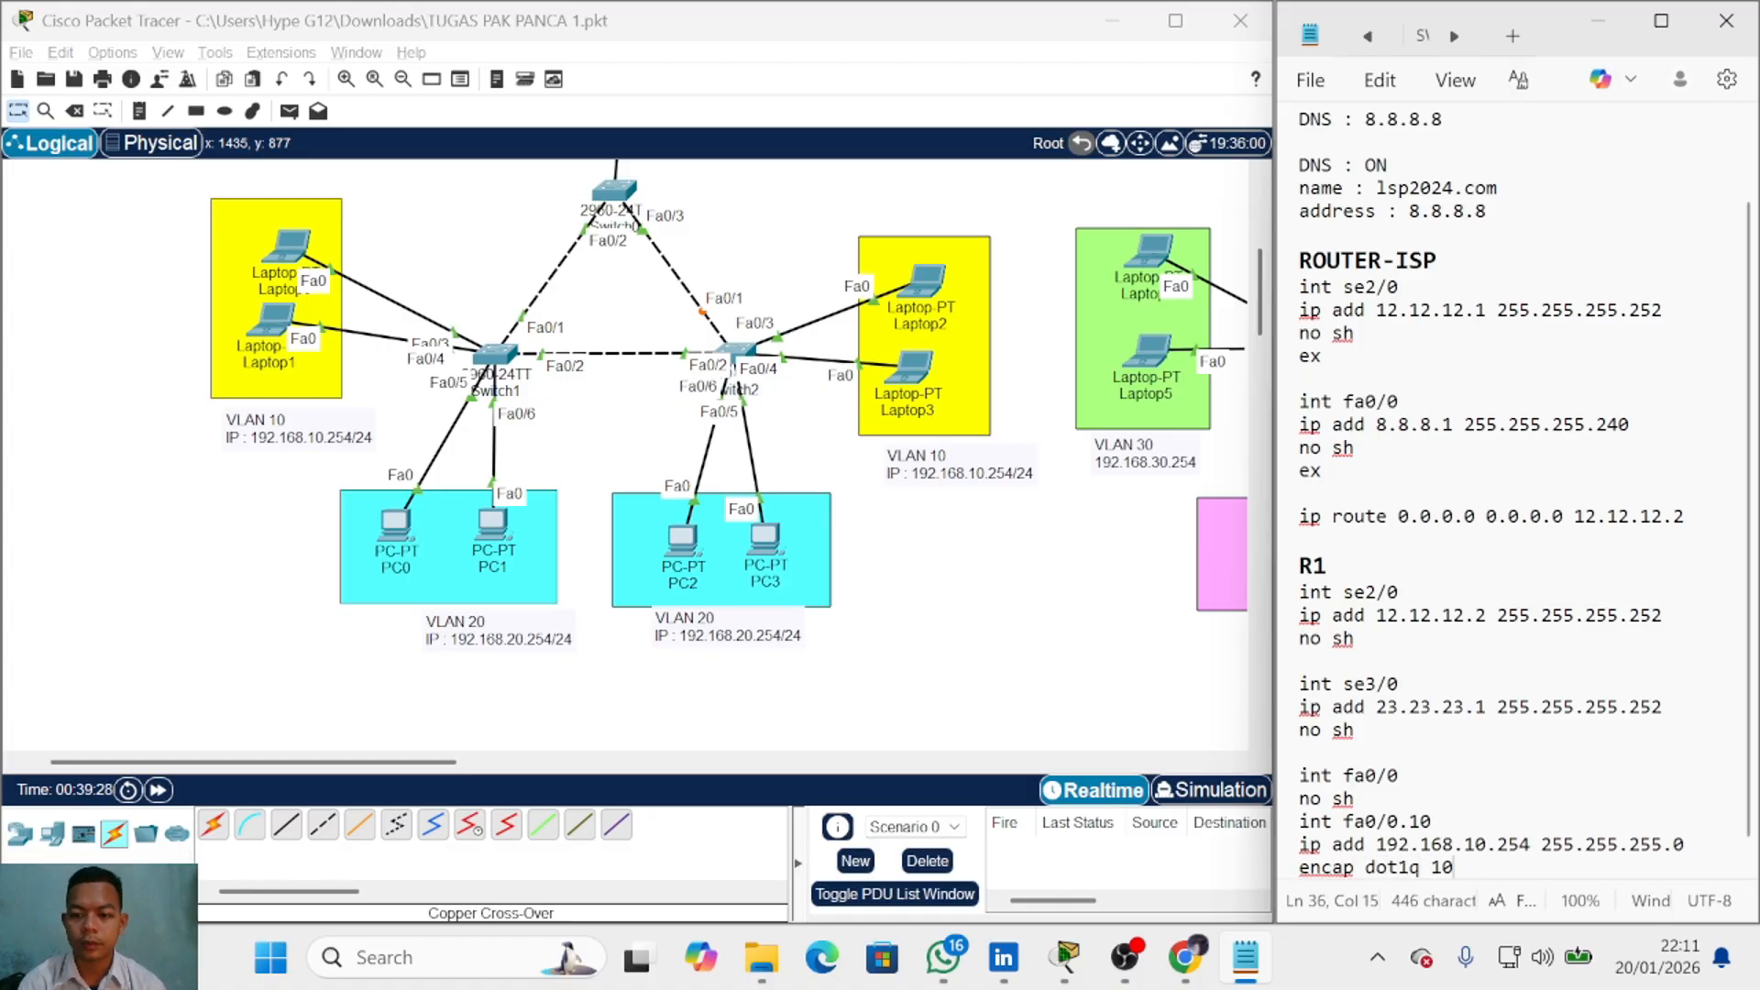
key("Return")
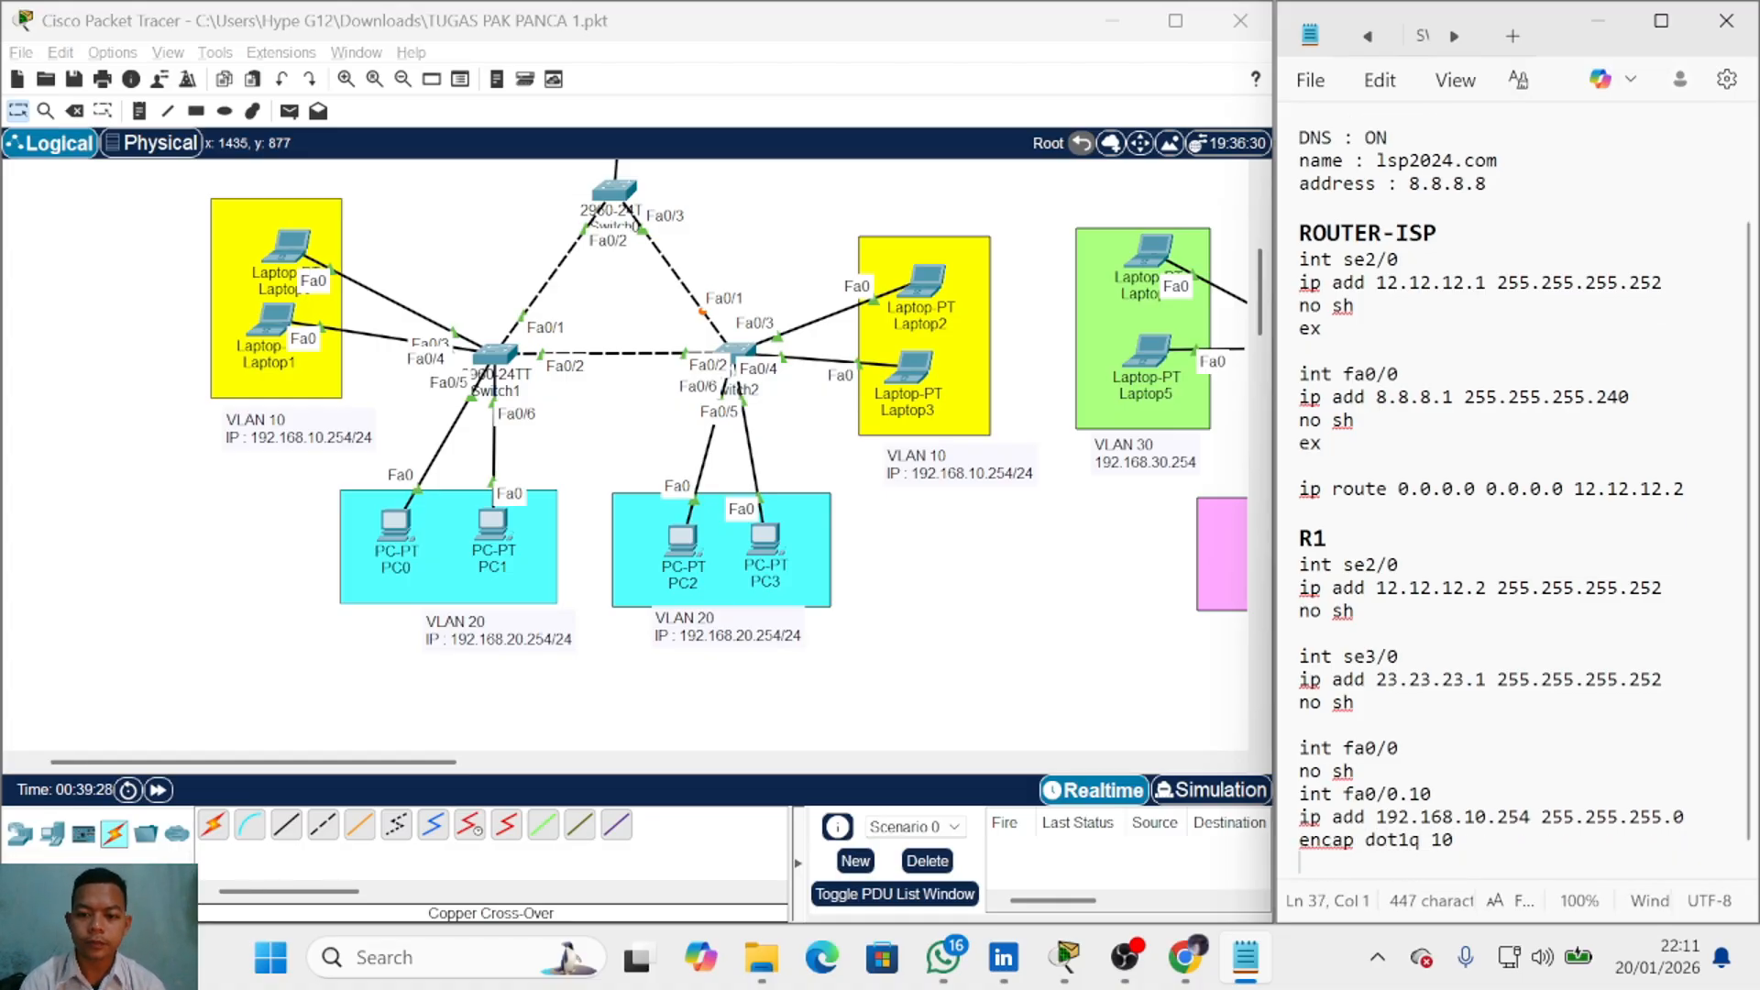
Step: Move the 'ip add 192.168.10.254 255.255.255.0' line below 'encap dot1q 10'
triple_click(1582, 832)
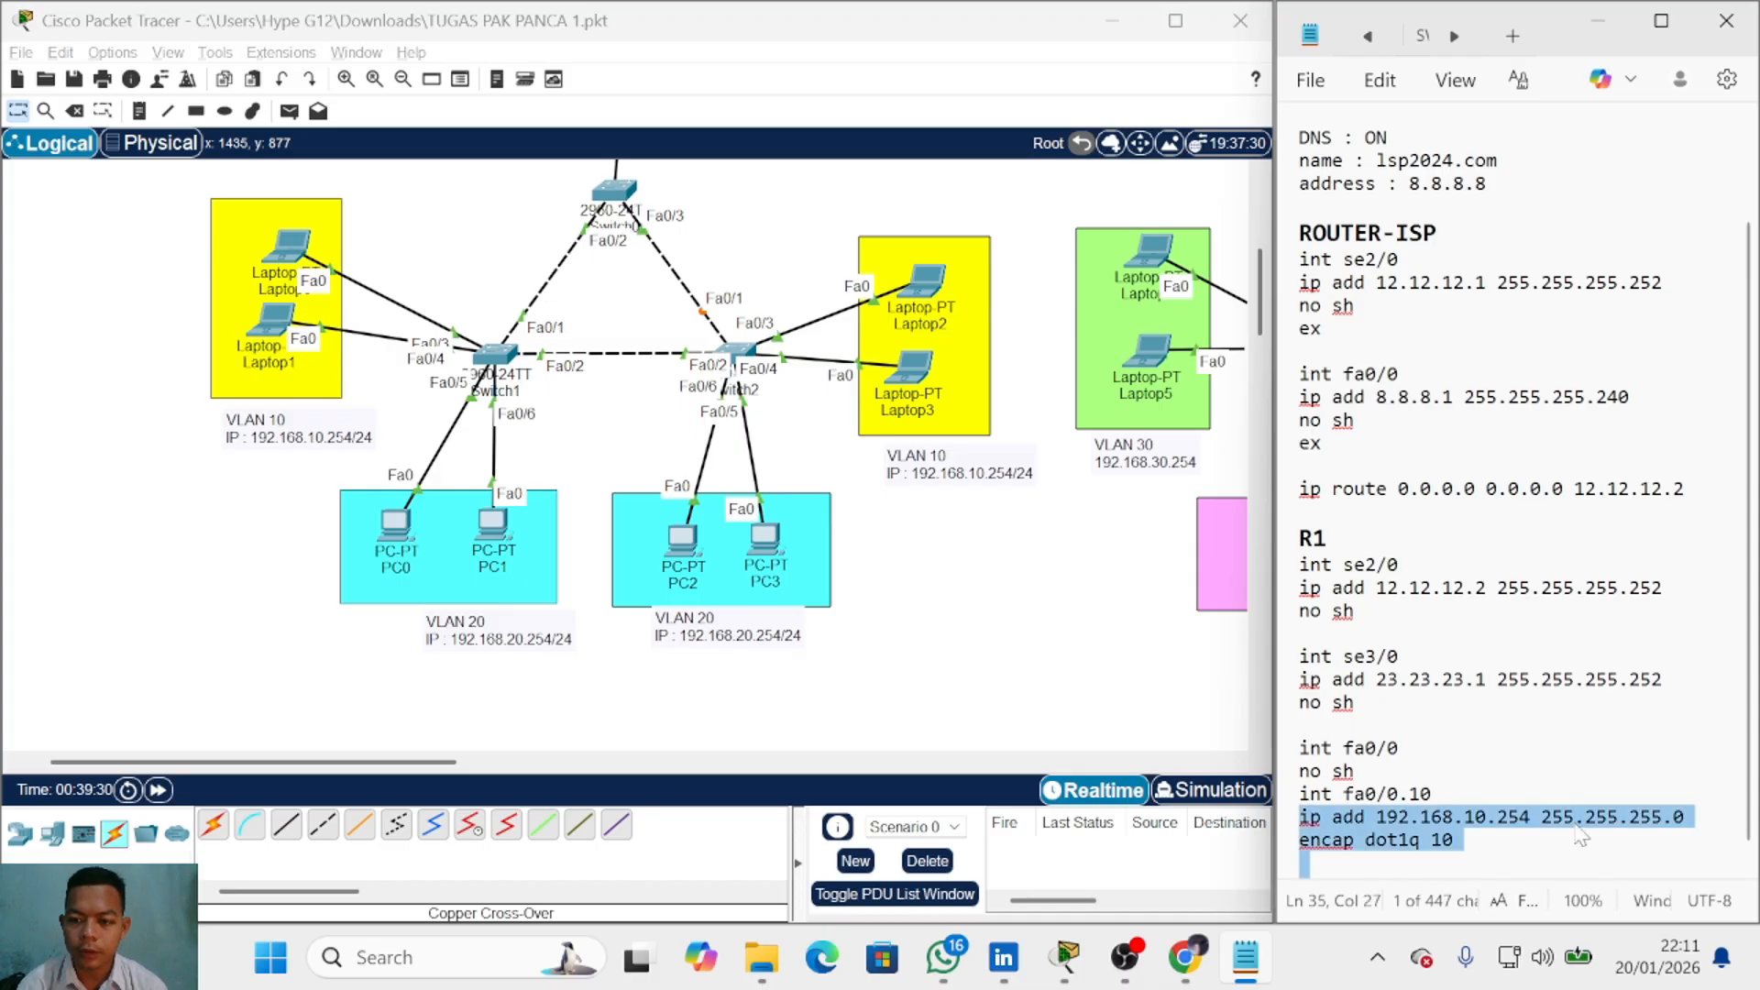
double_click(1557, 821)
triple_click(1557, 821)
left_click(1558, 821)
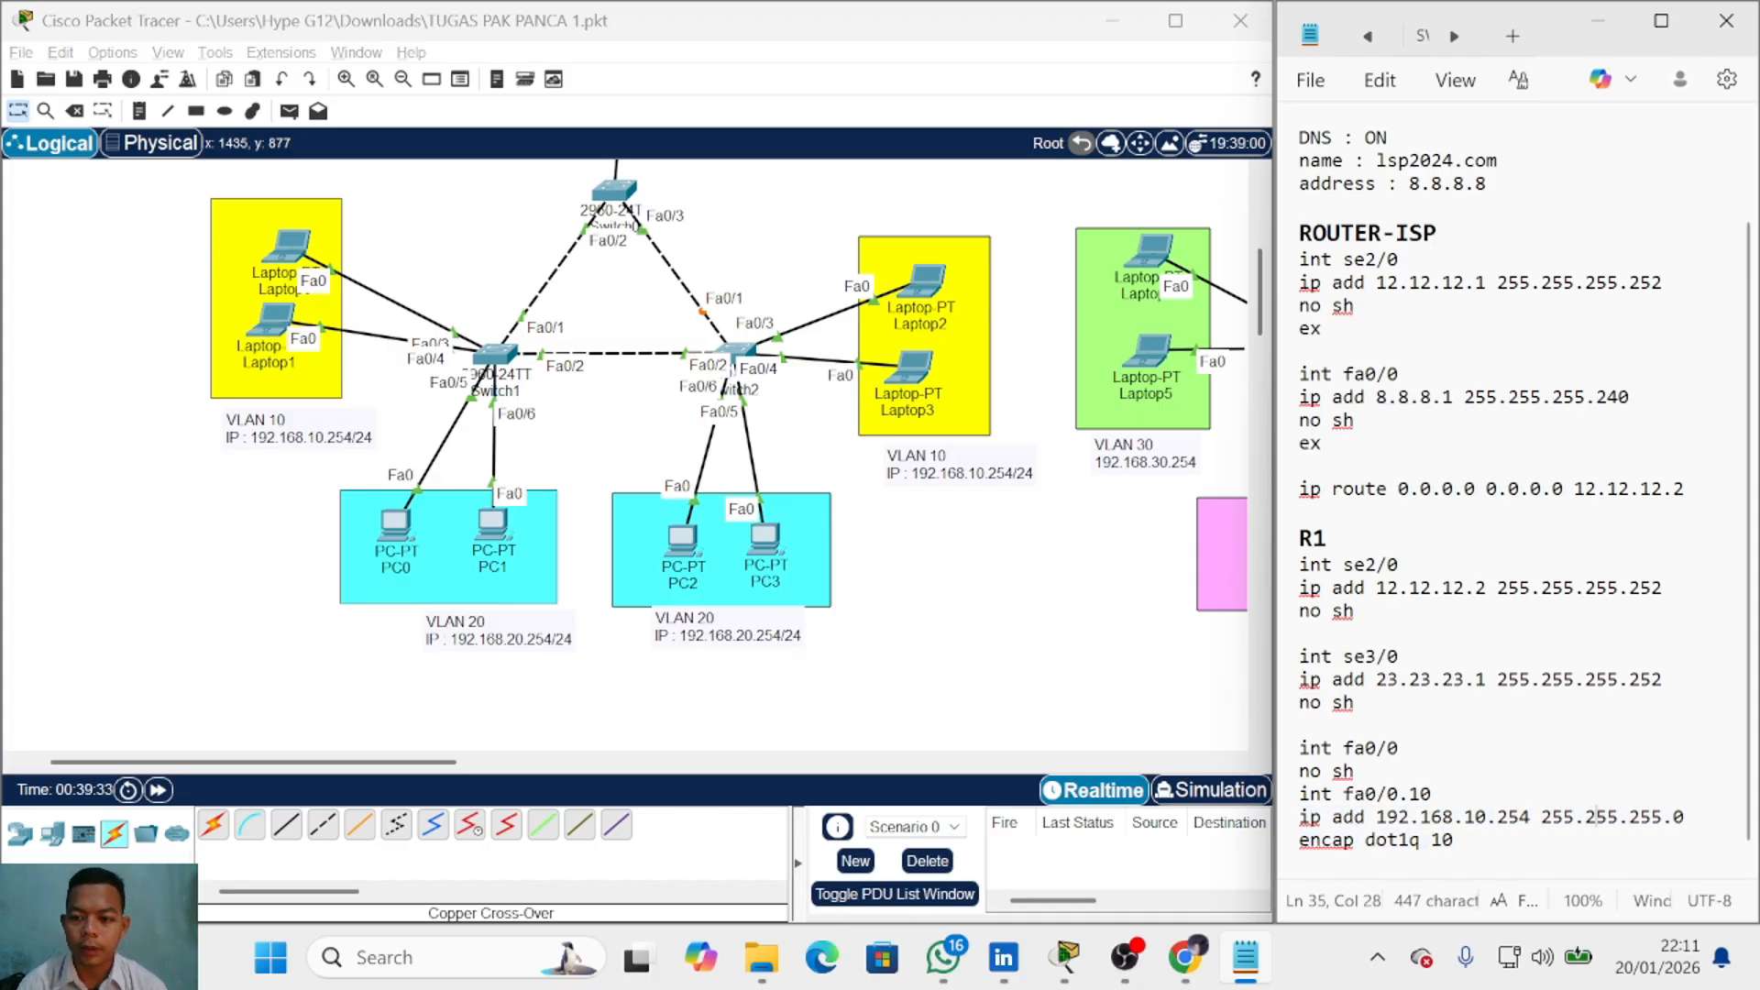
left_click_drag(1687, 819, 1299, 819)
key("BackSpace")
key("BackSpace")
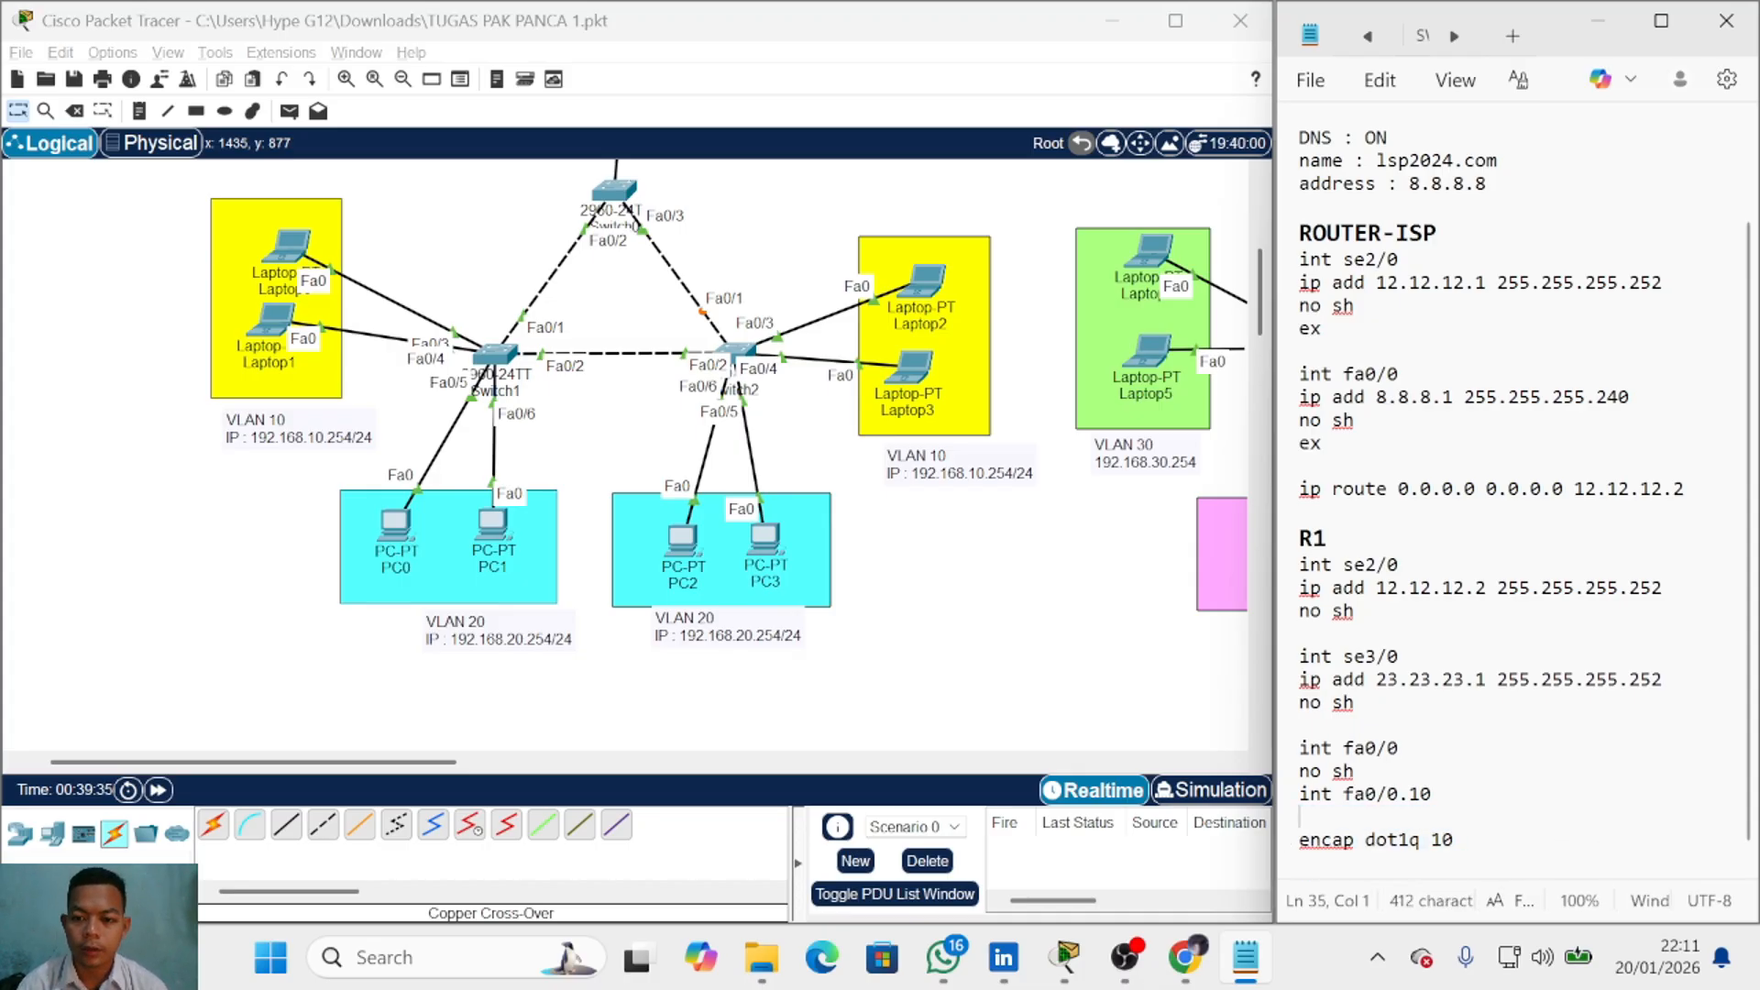
key("Down")
key("Down")
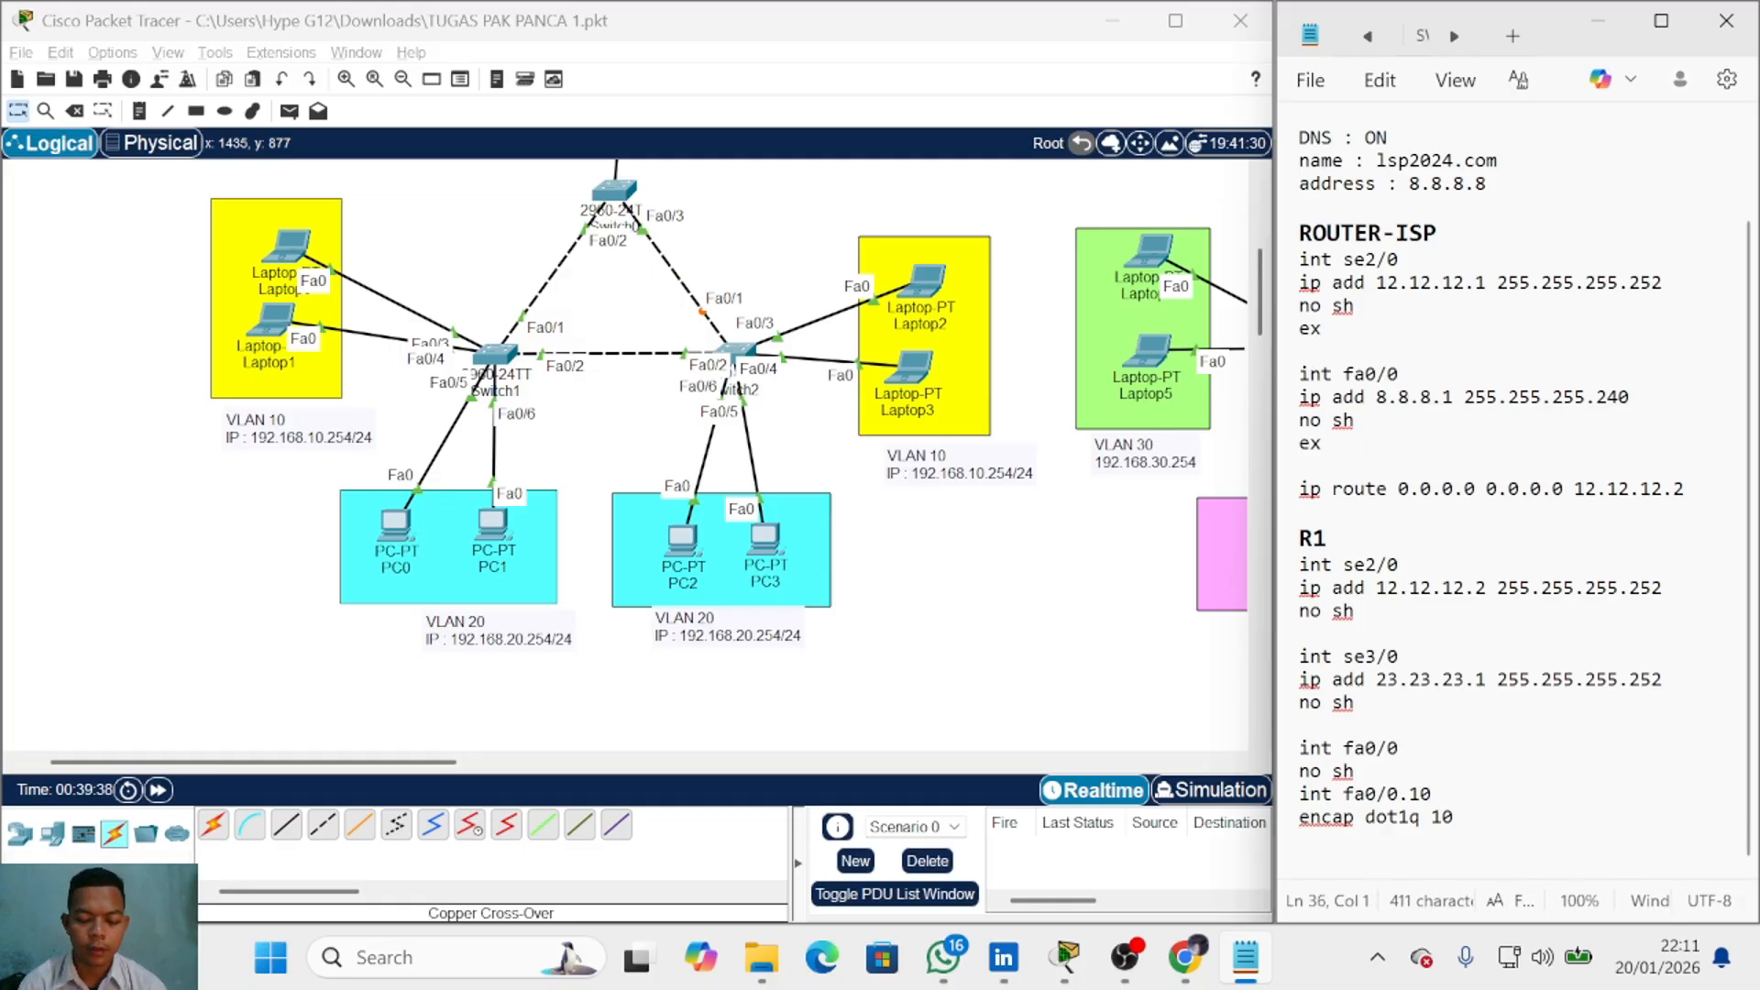
key("ctrl+v")
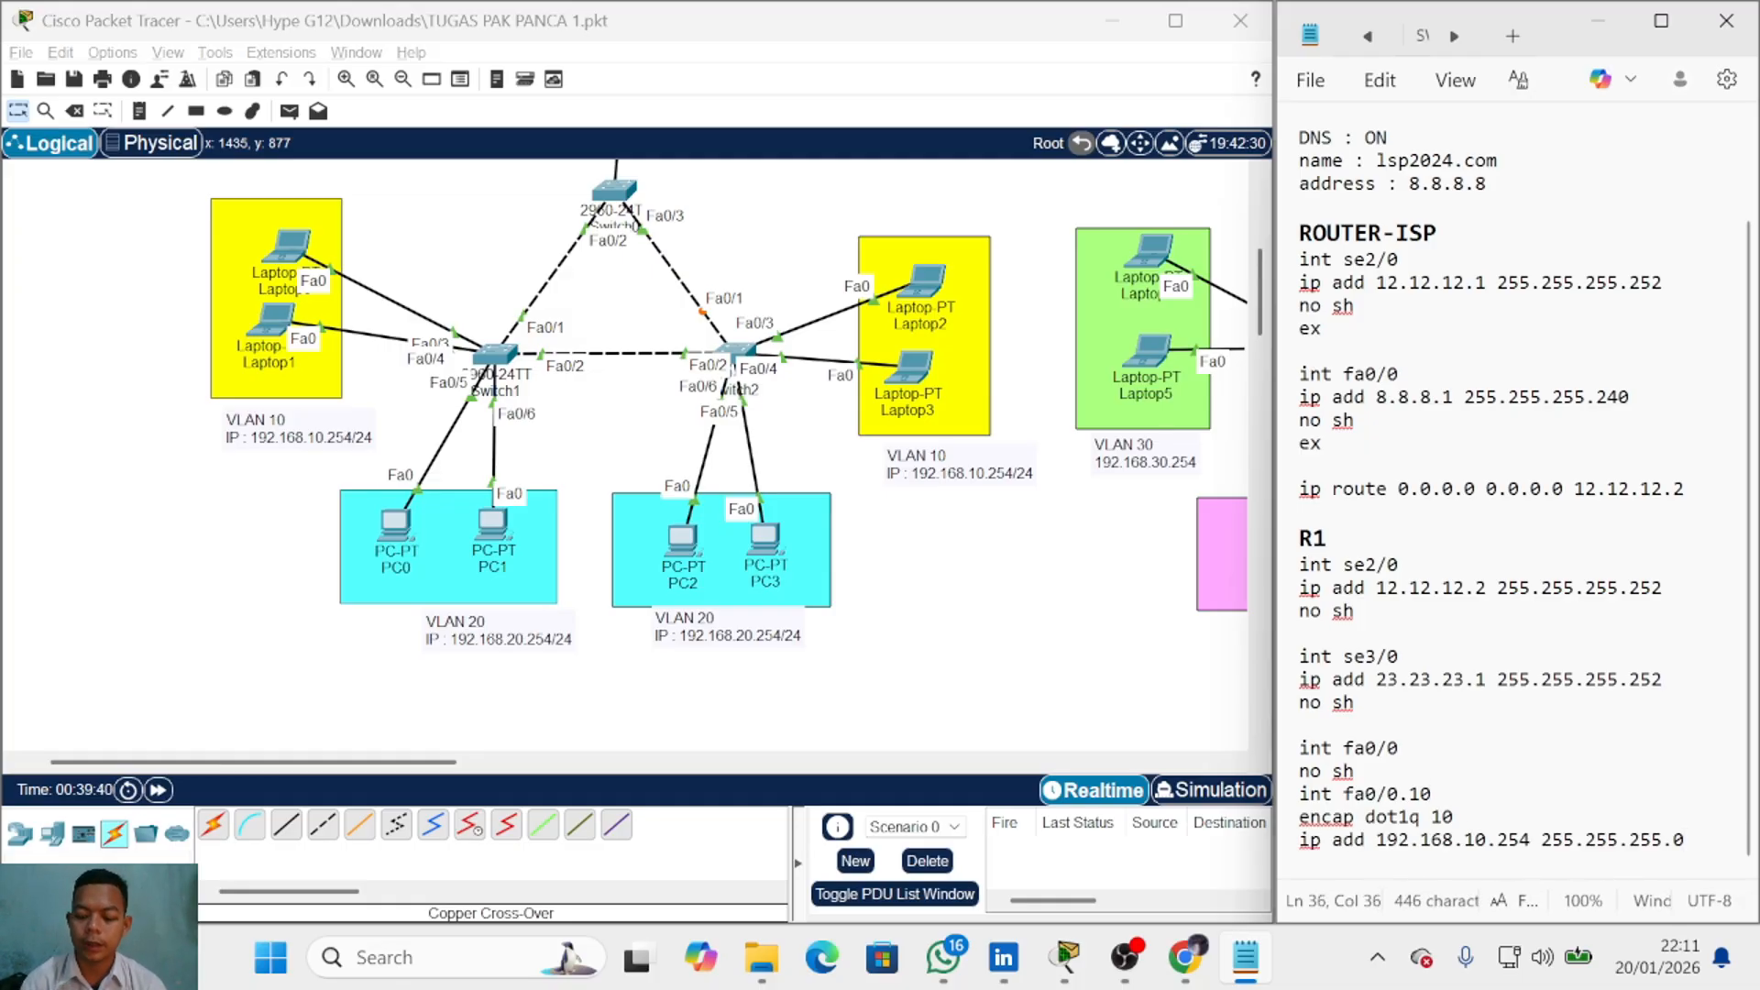
Step: Add an 'int fa0/0.20' line by copying and editing the fa0/0.10 interface line
key("Return")
key("Return")
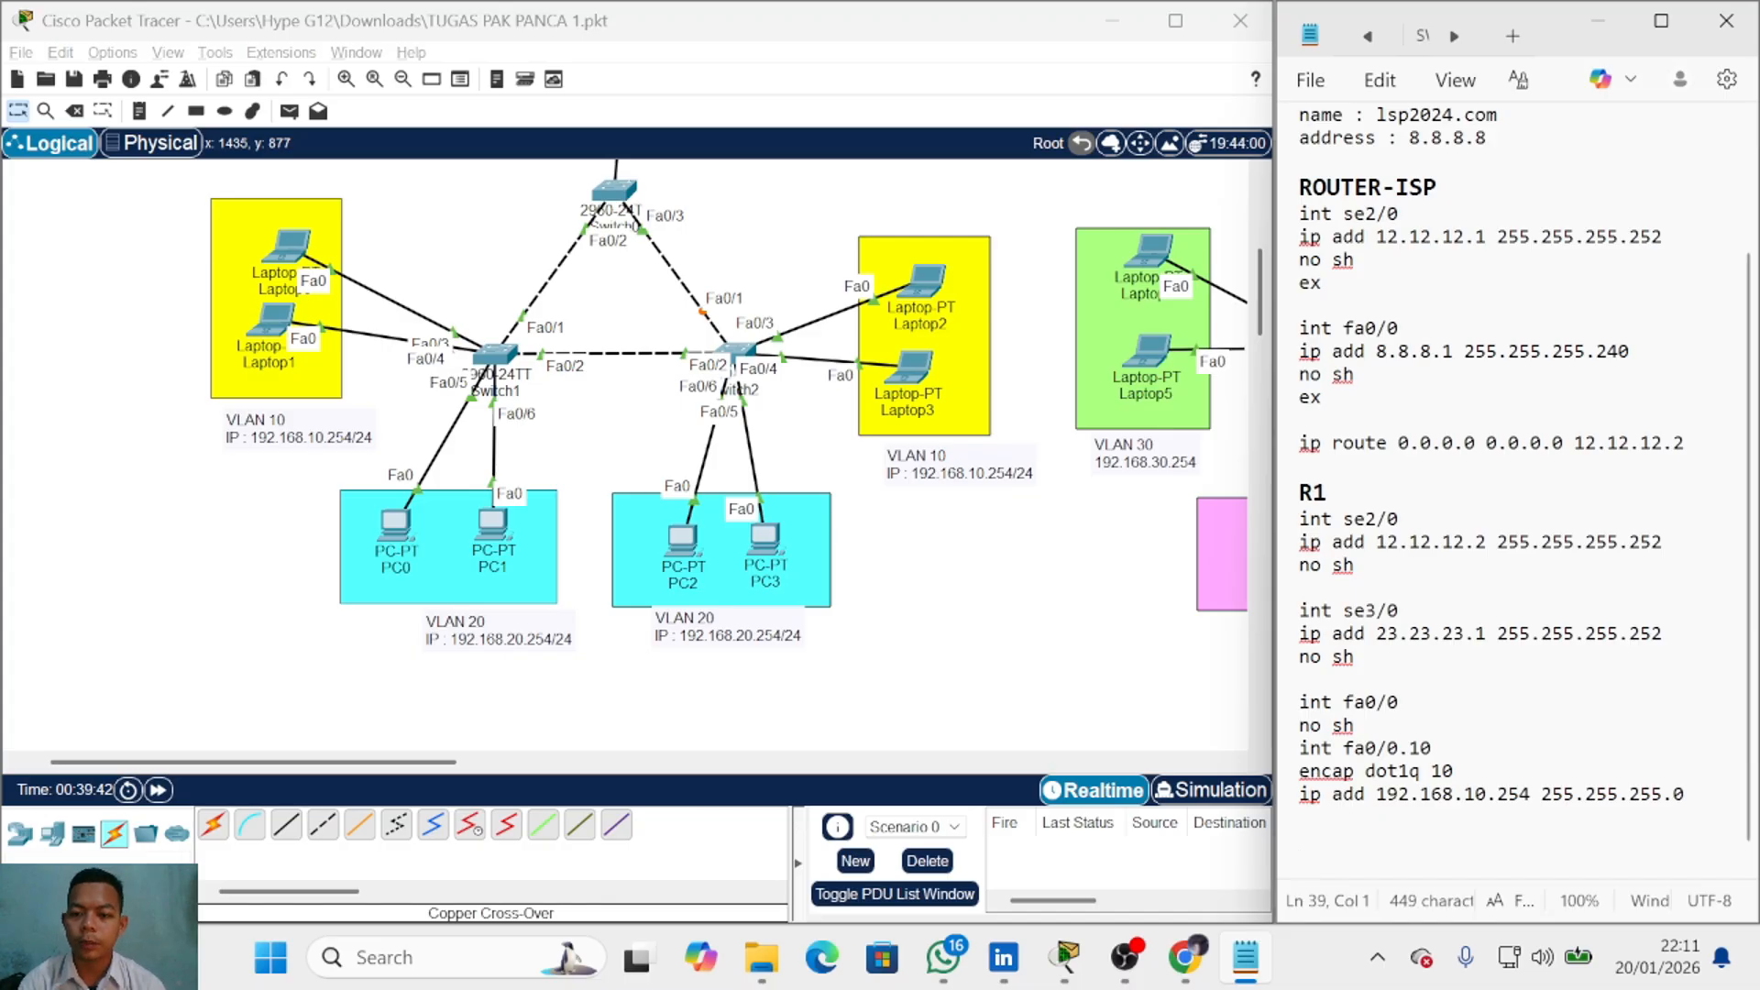
triple_click(1403, 748)
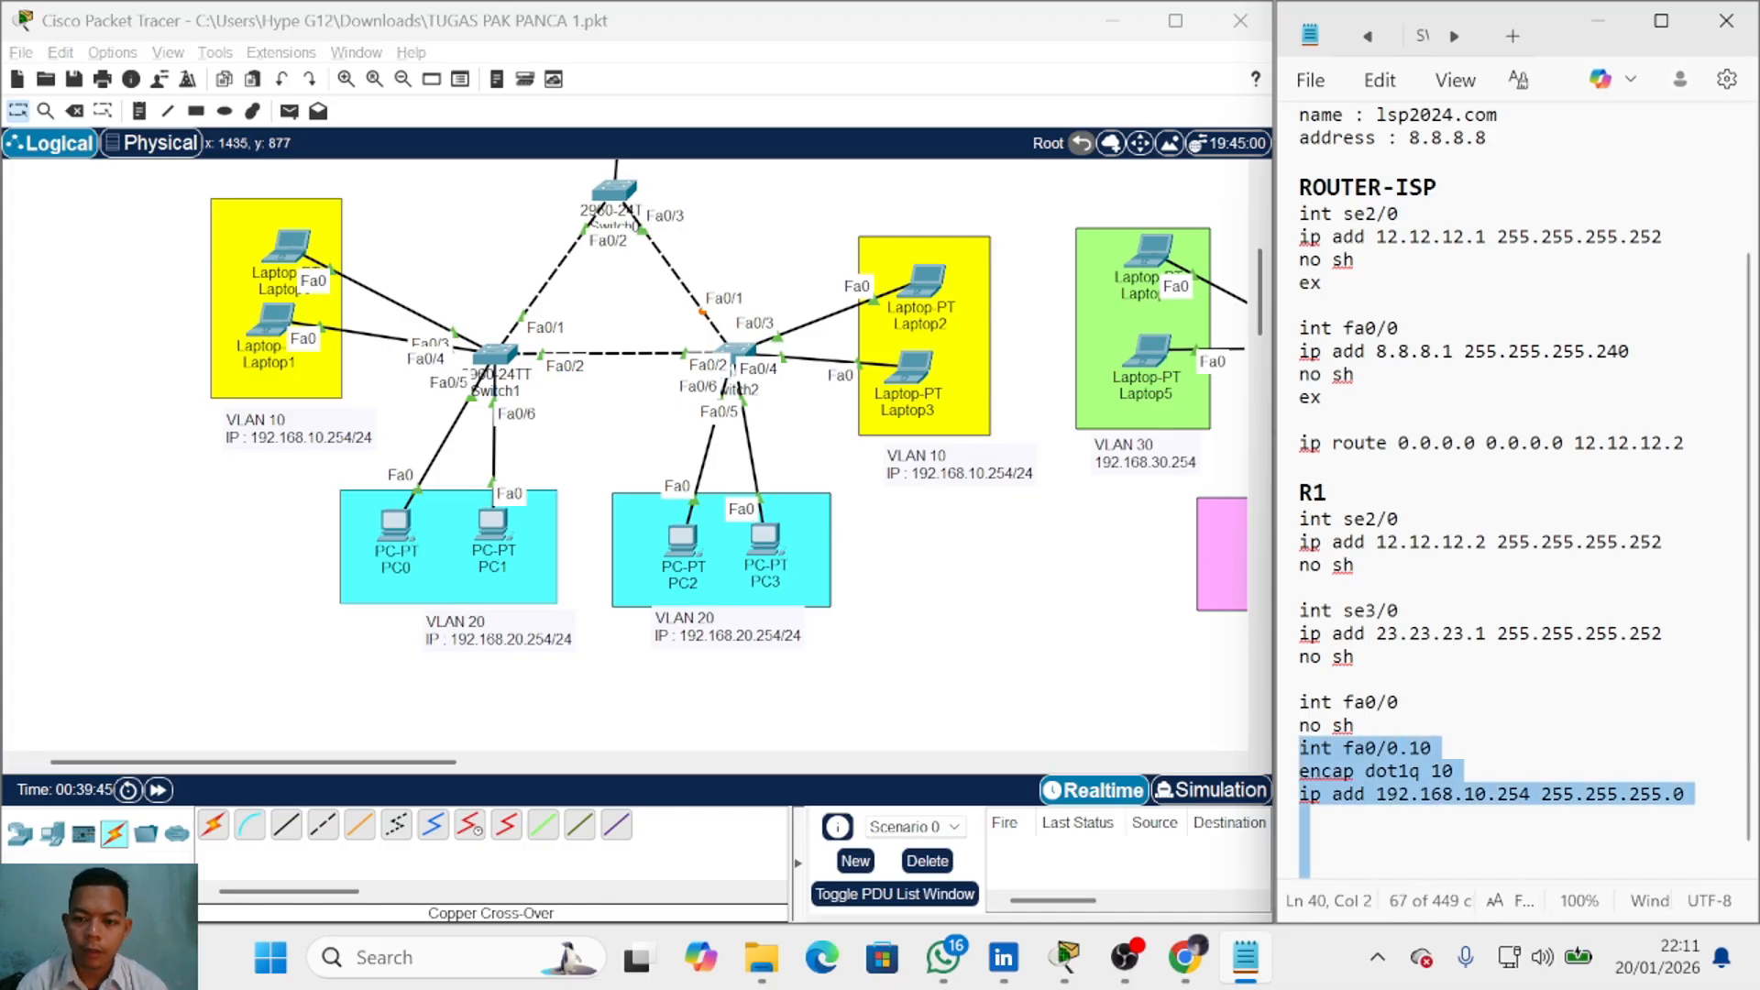
left_click_drag(1433, 748, 1299, 748)
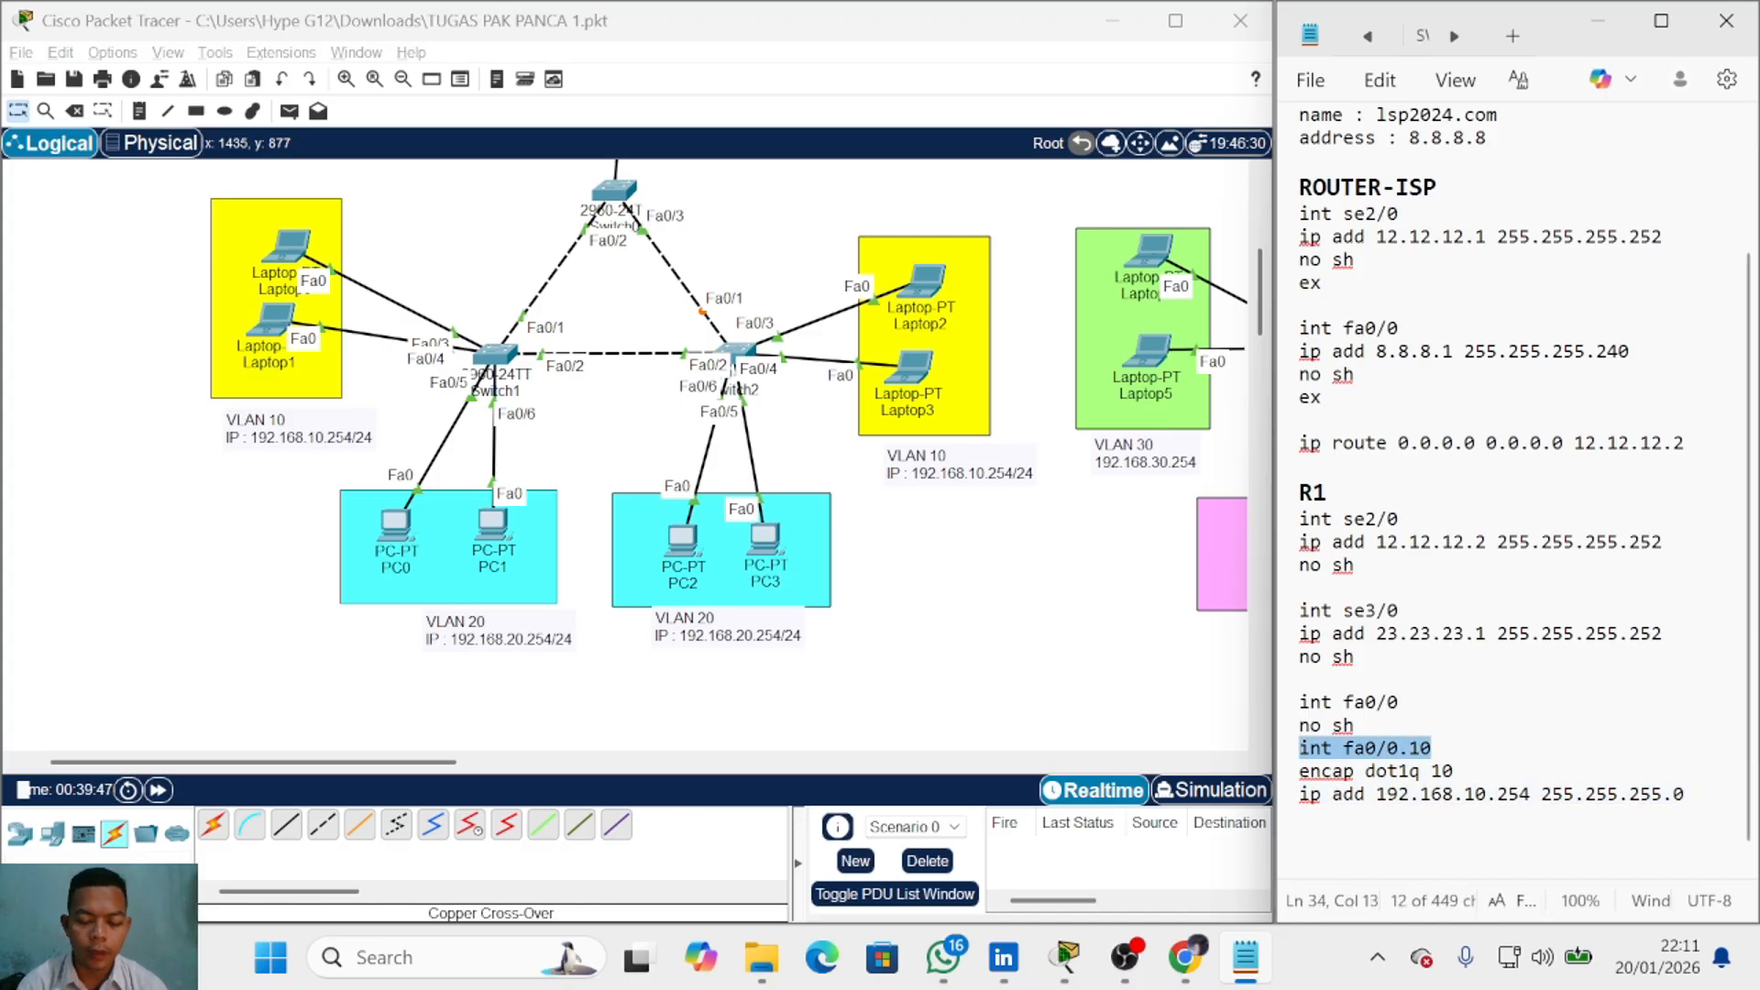
left_click(1300, 863)
key("ctrl+v")
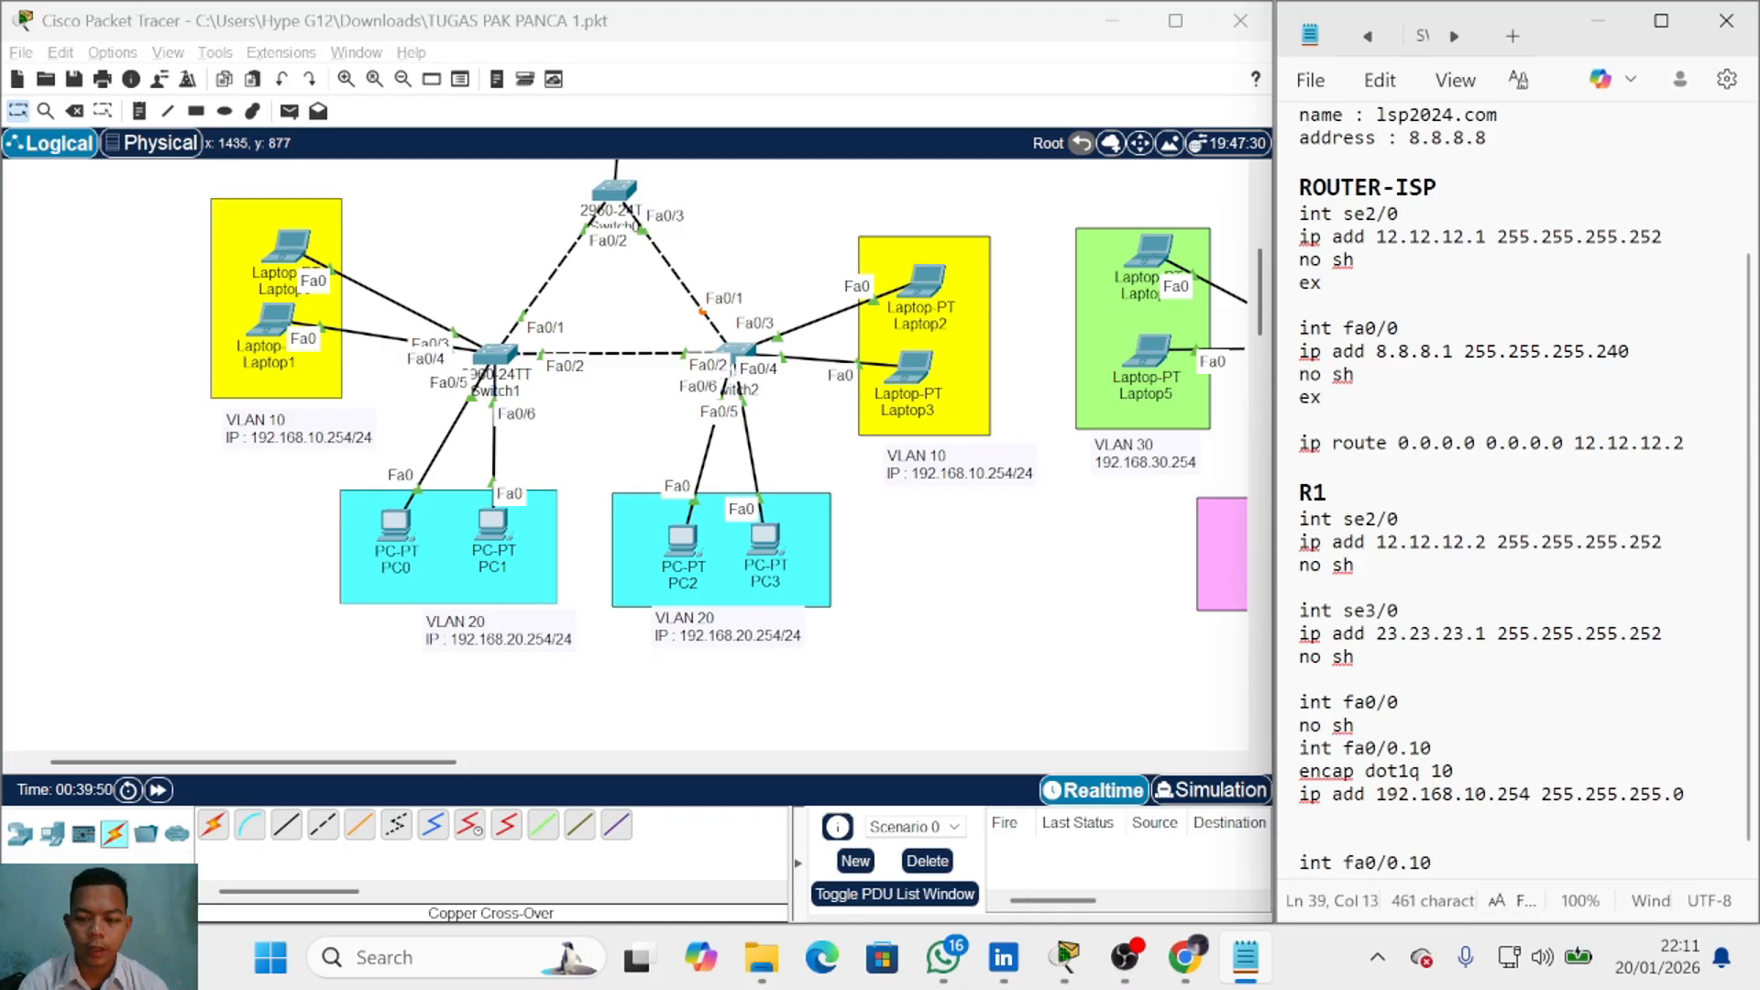
key("BackSpace")
key("BackSpace")
type("20")
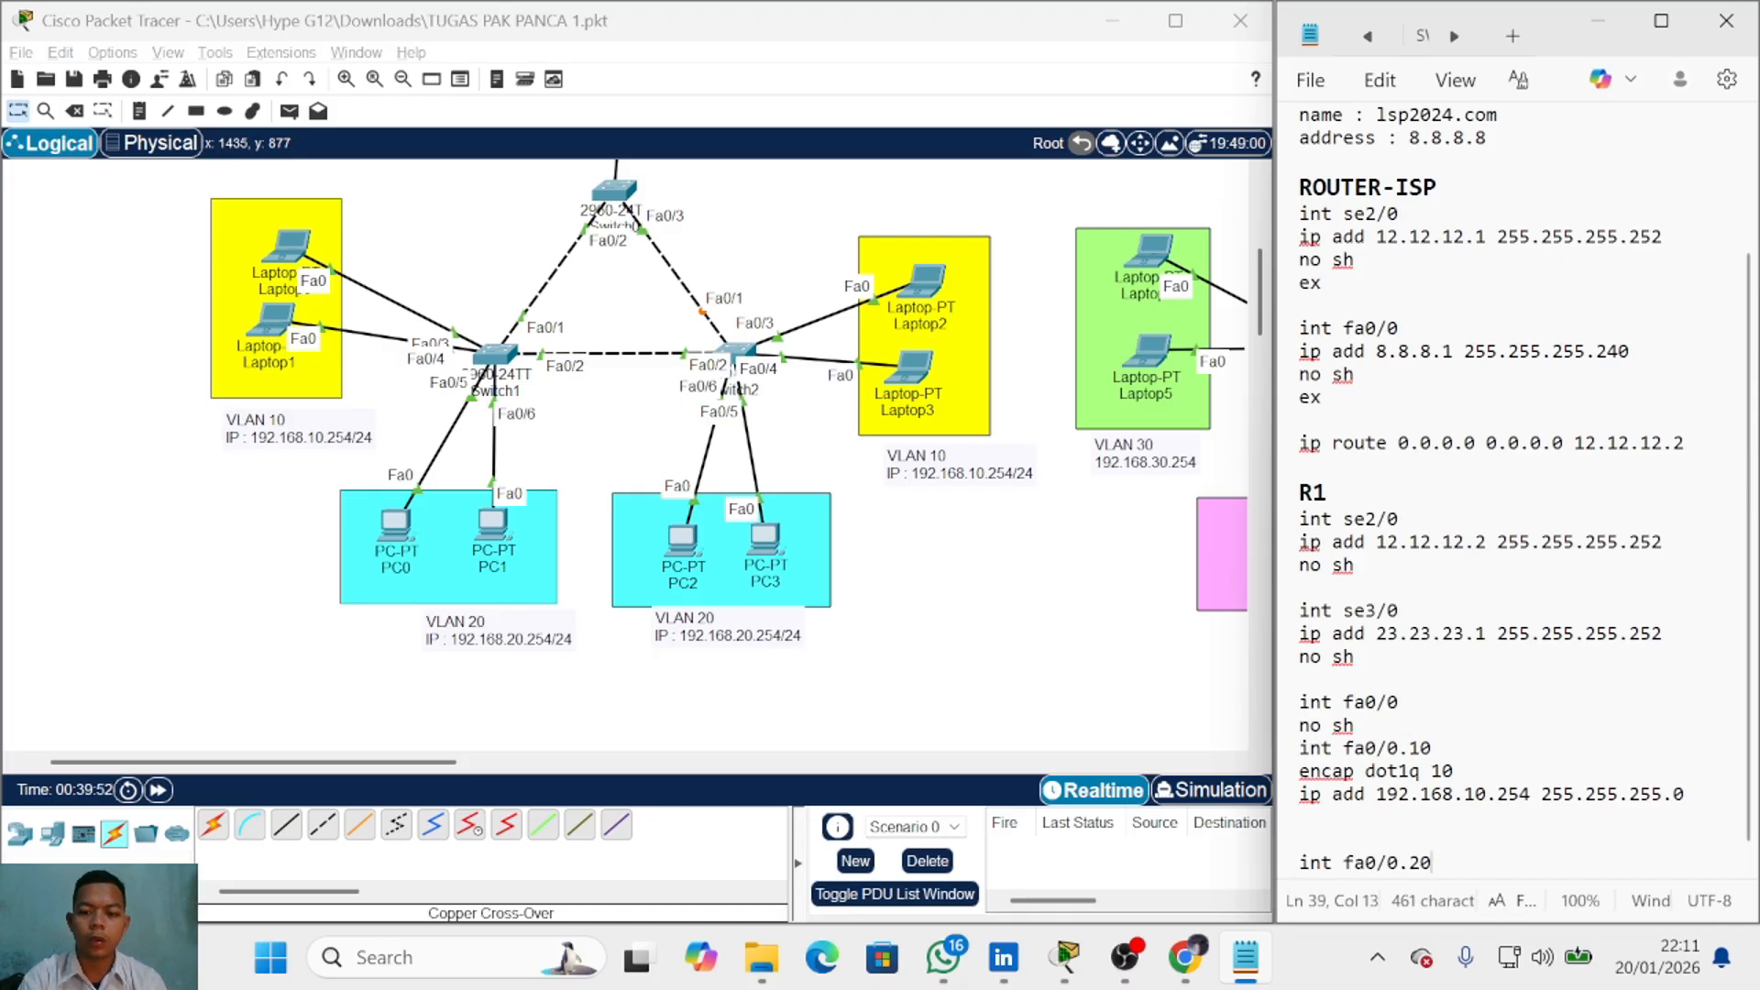
scroll(1517, 490, "down", 1)
left_click(1299, 798)
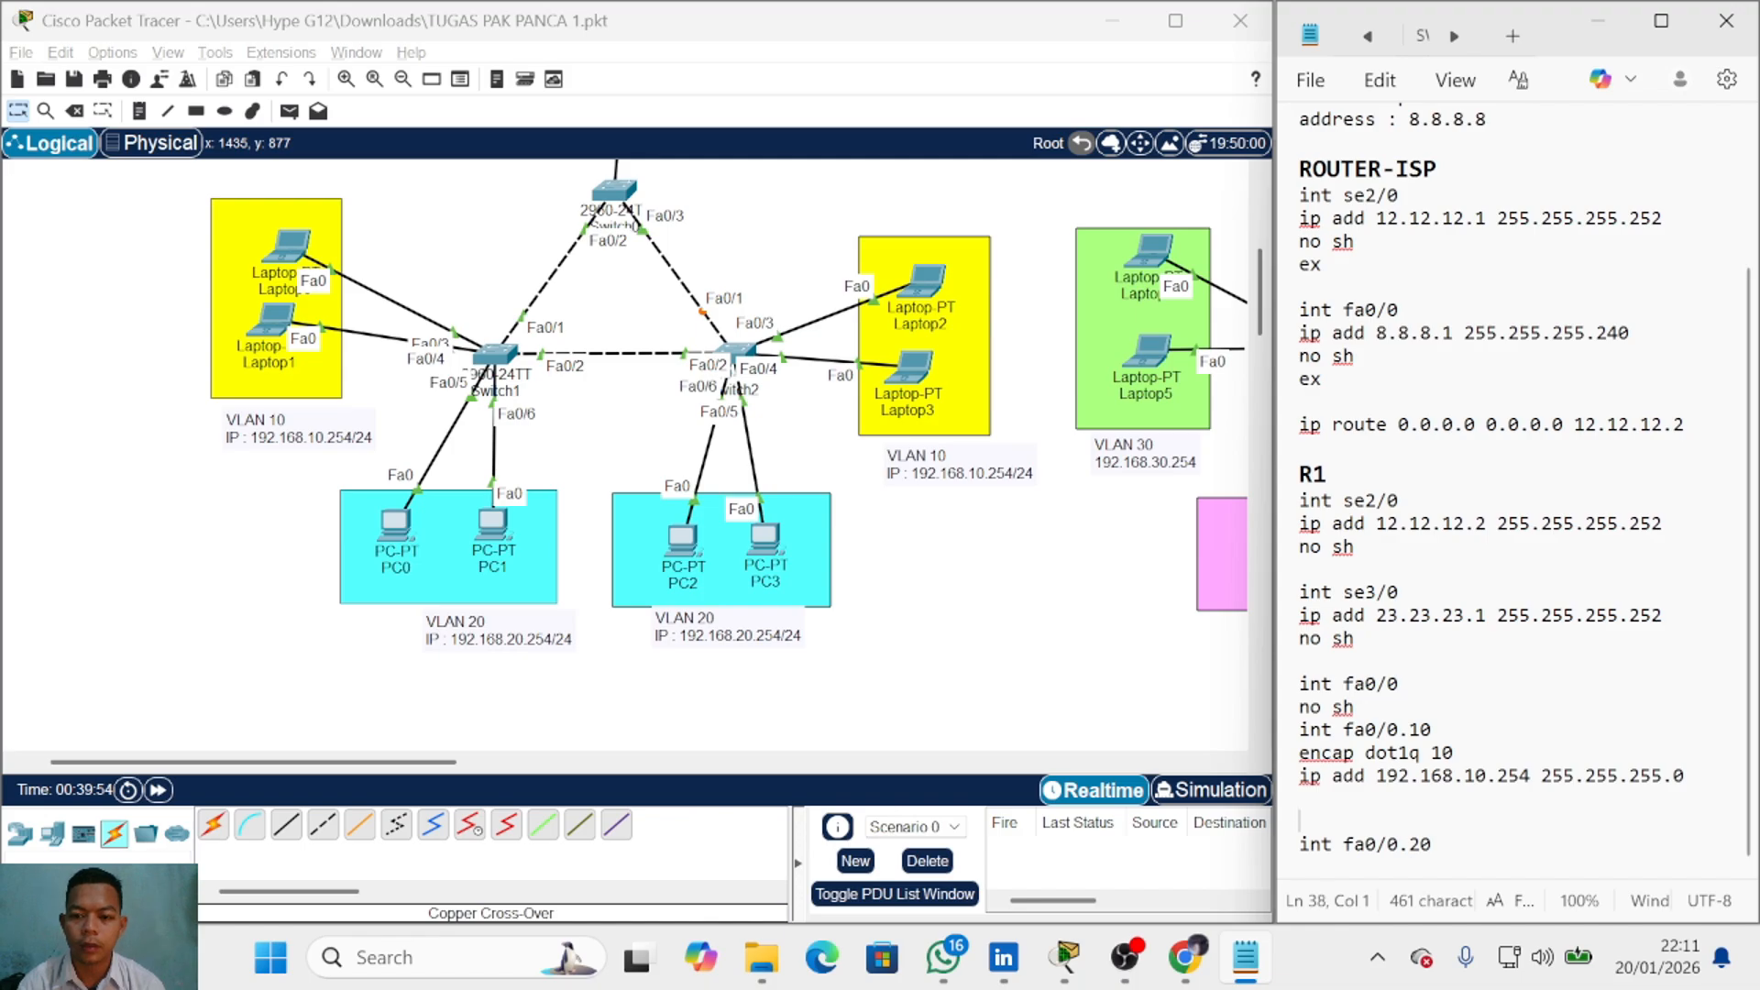
key("BackSpace")
left_click(1432, 822)
Step: Under int fa0/0.20, add 'encap dot1q 20' and 'ip add 192.168.20.254 255.255.255.254'
key("Return")
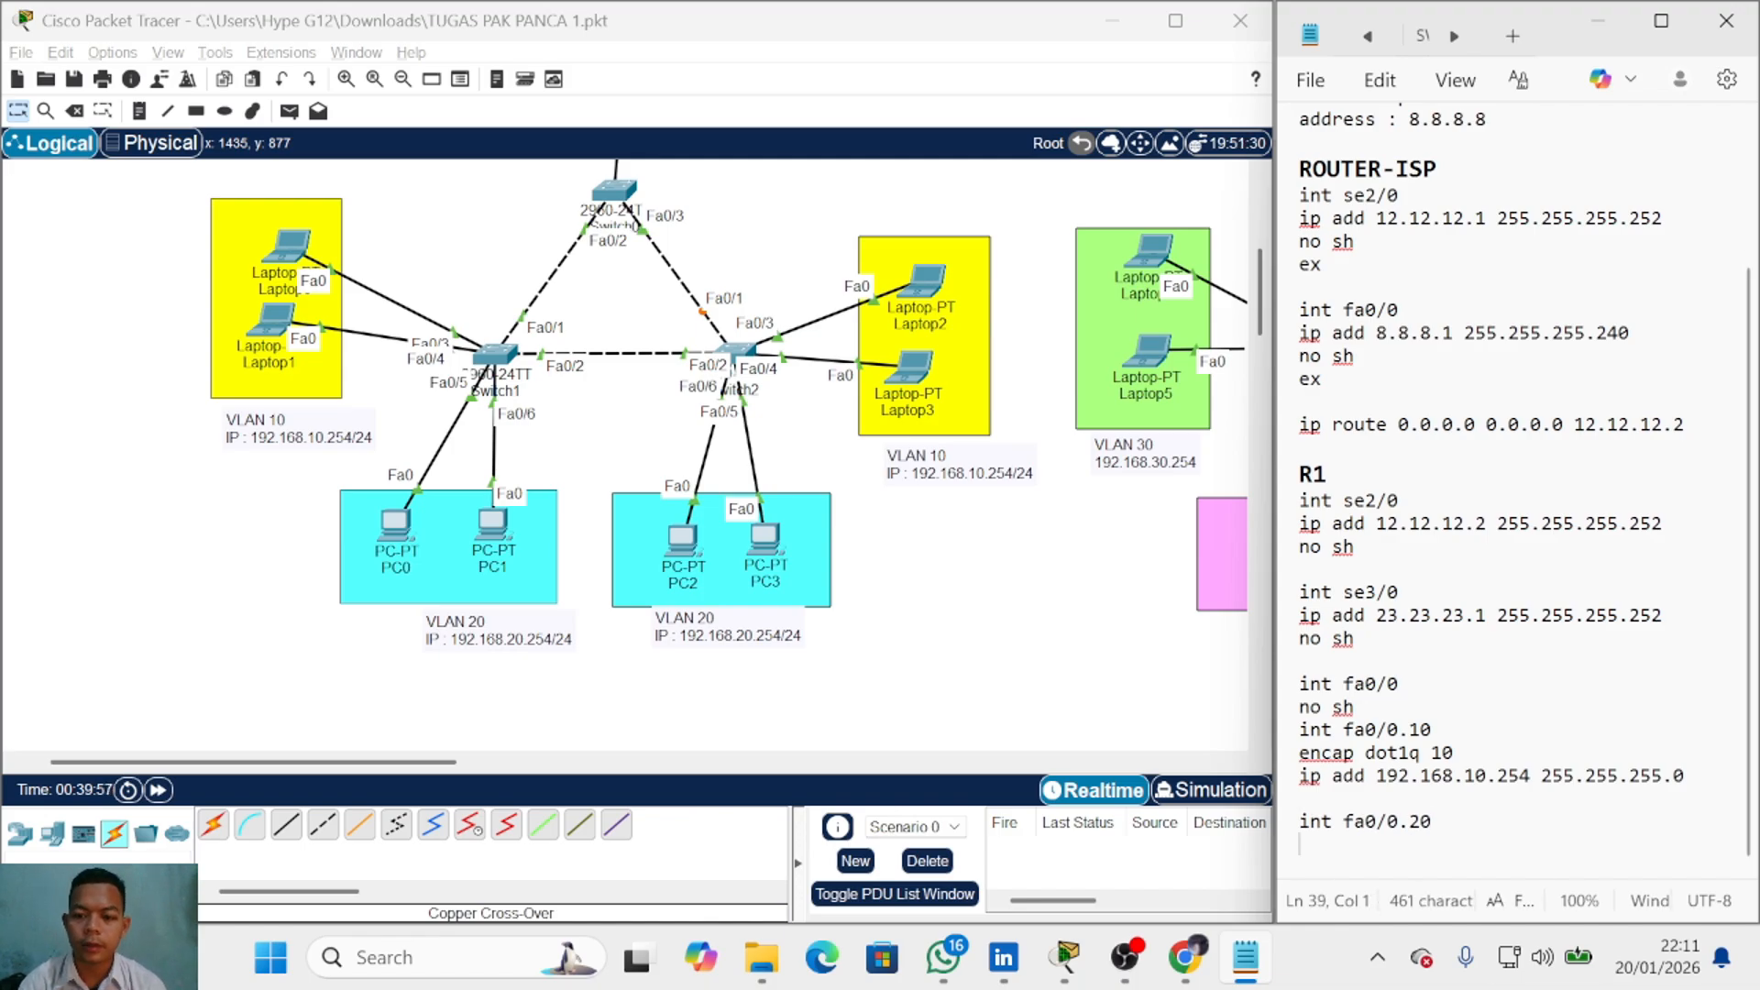
type("en")
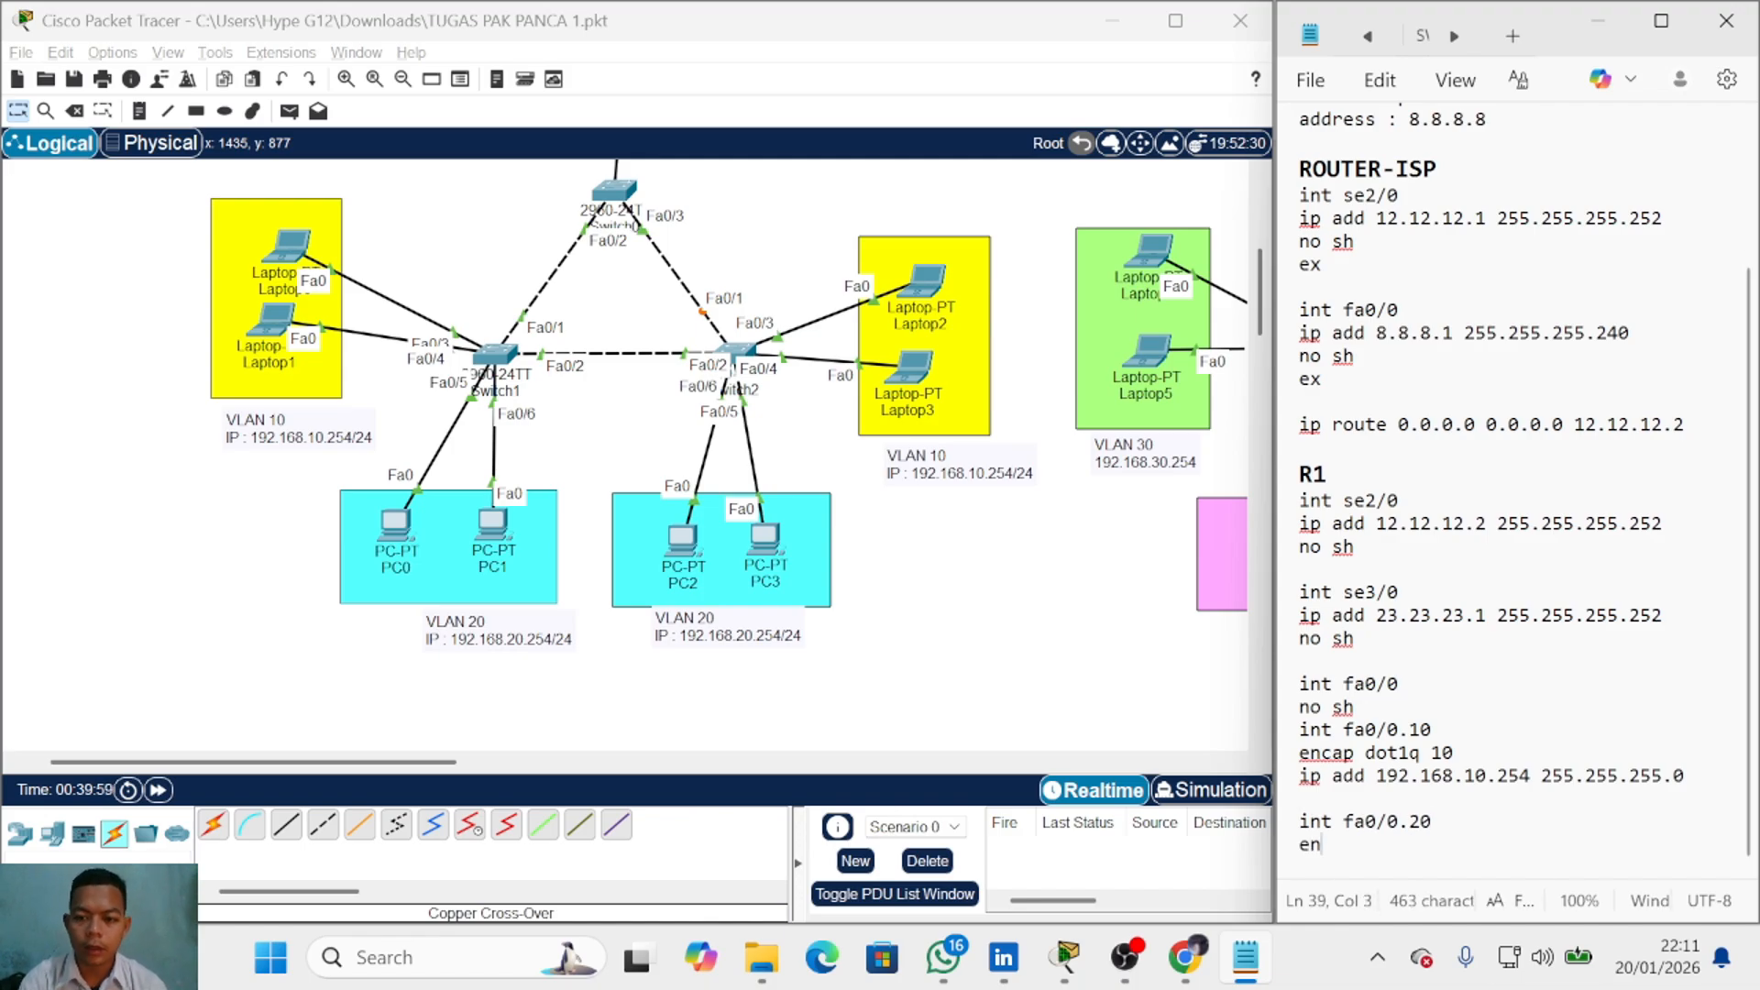
type("cap dot1")
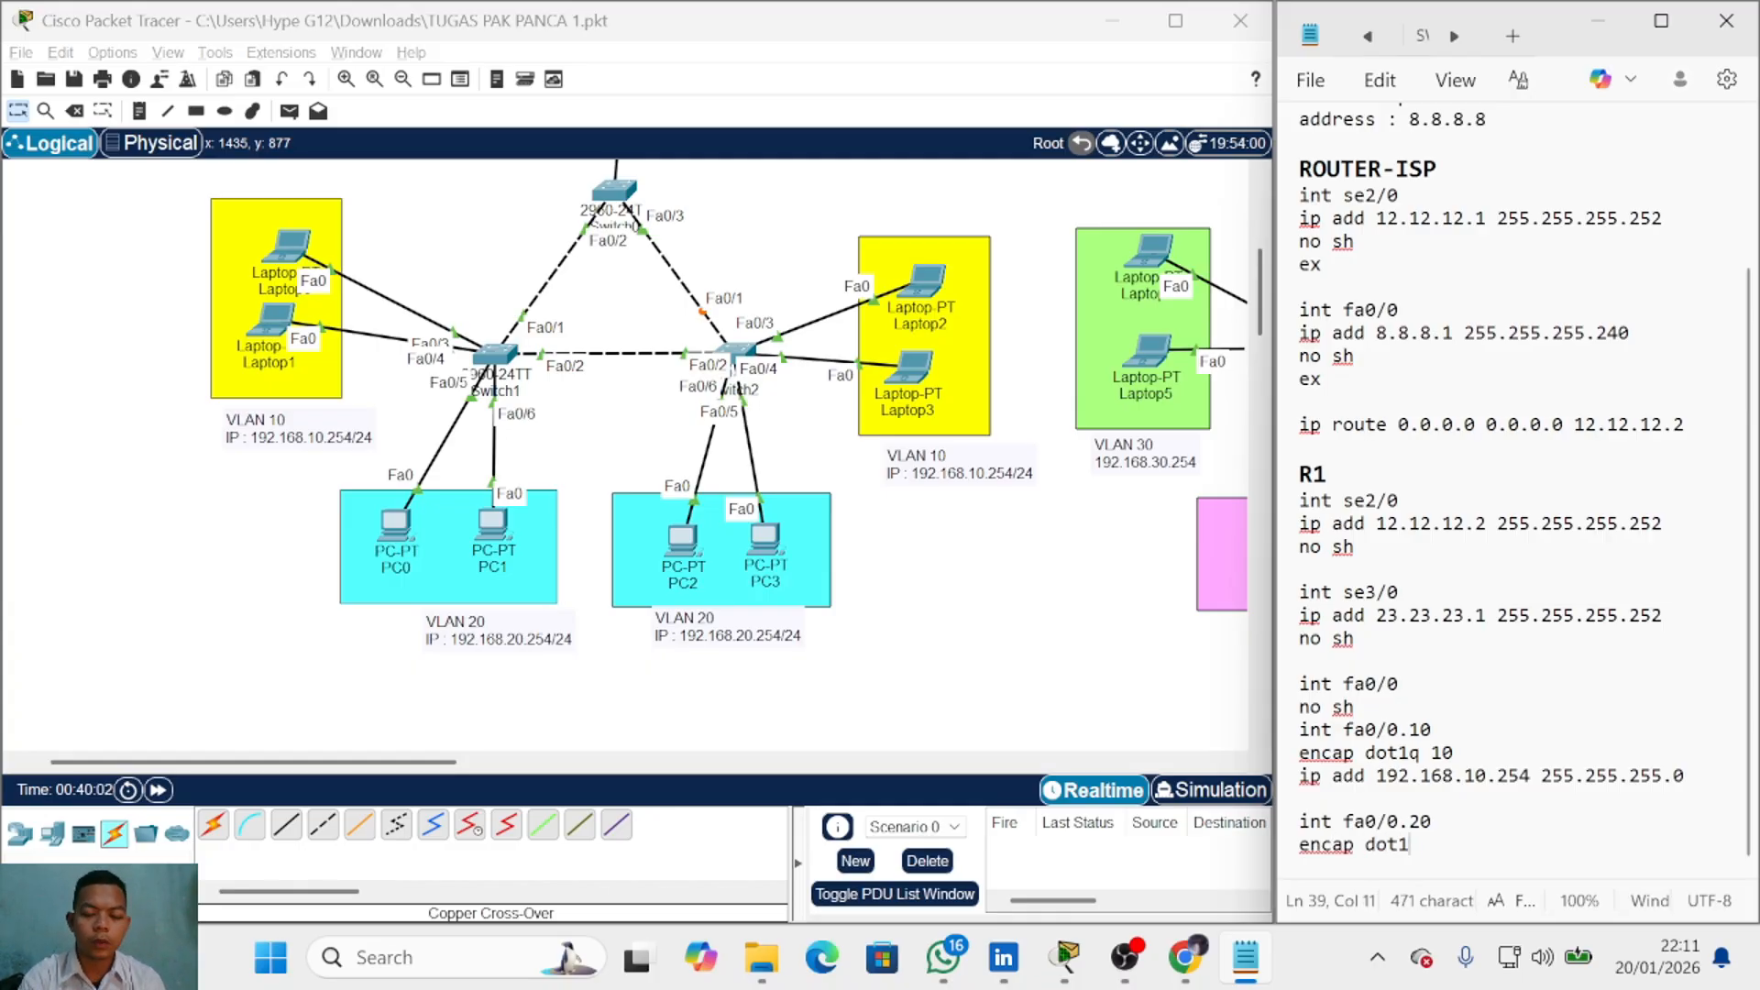
type("q 20")
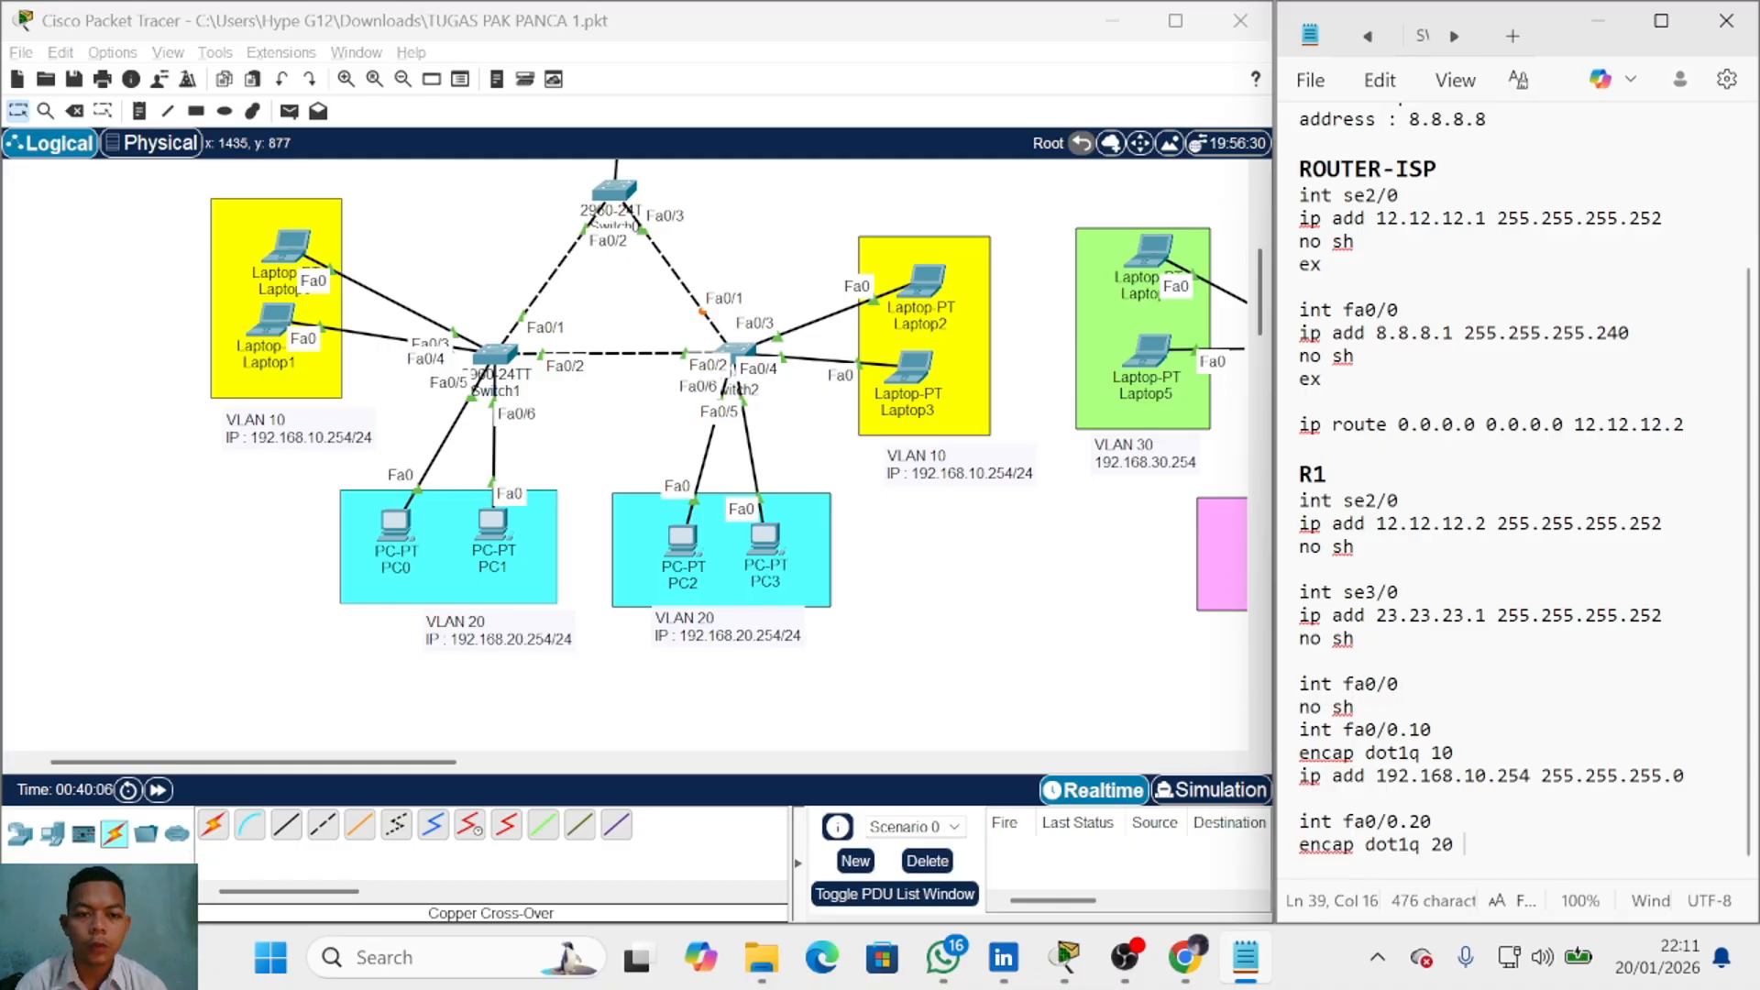
key("Return")
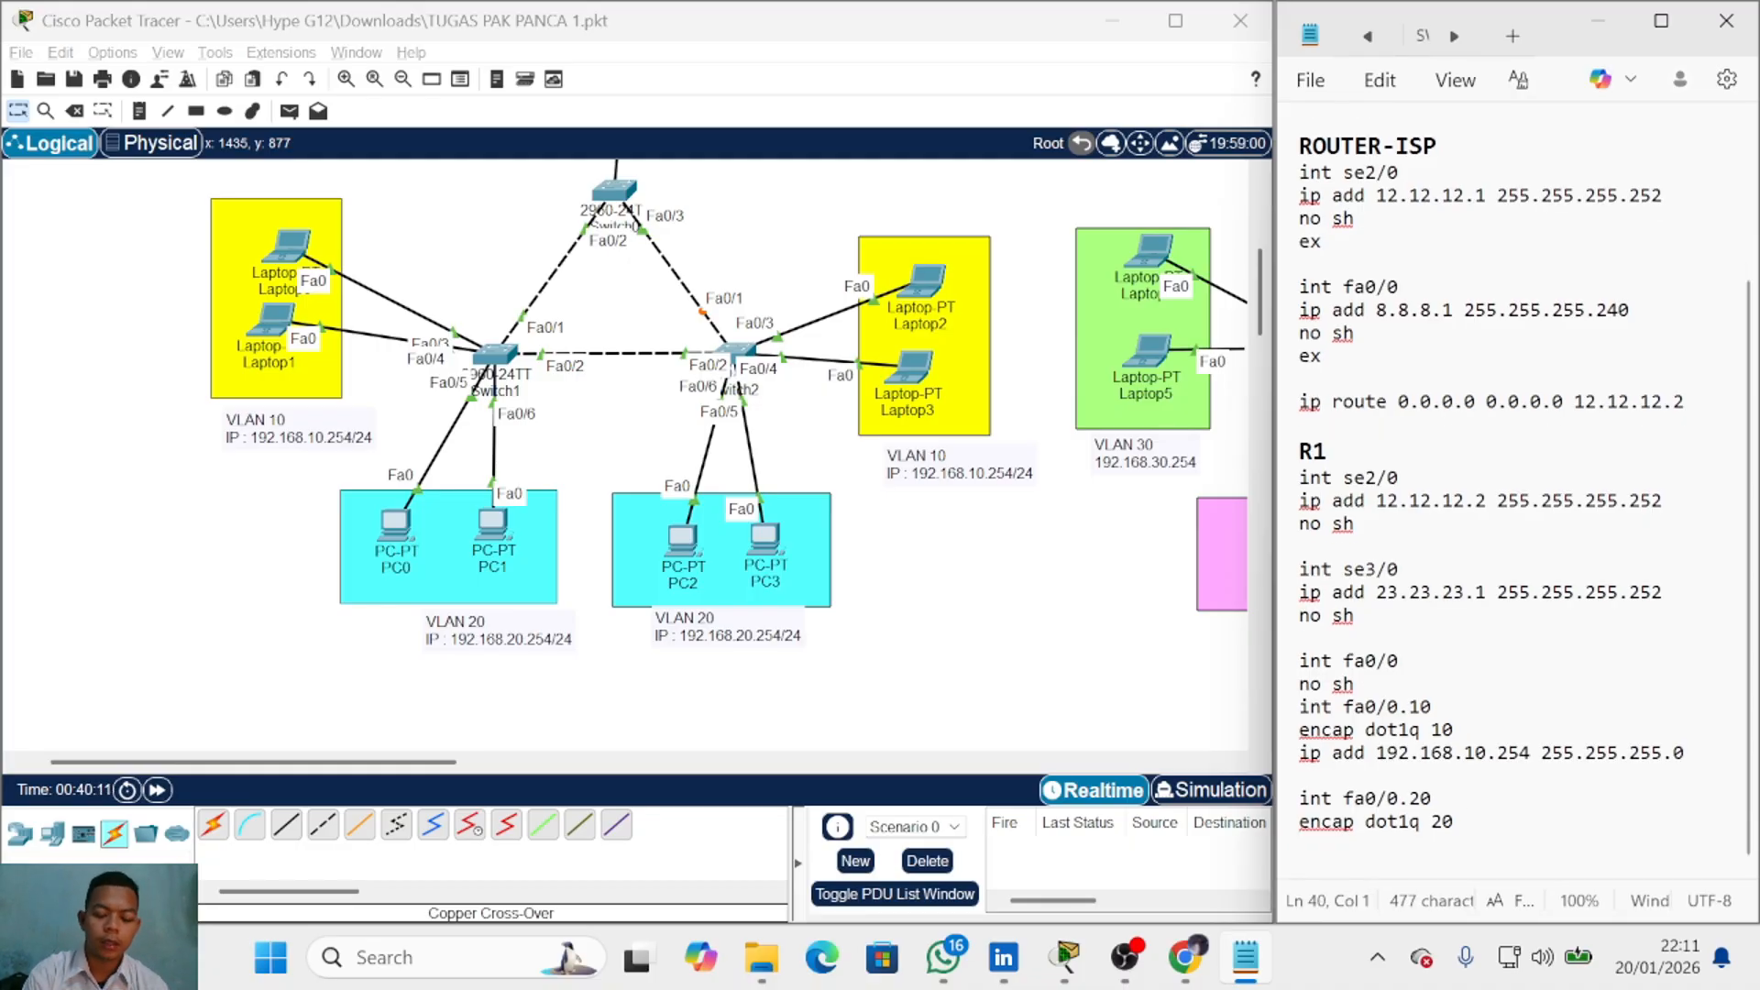
type("ip add 192")
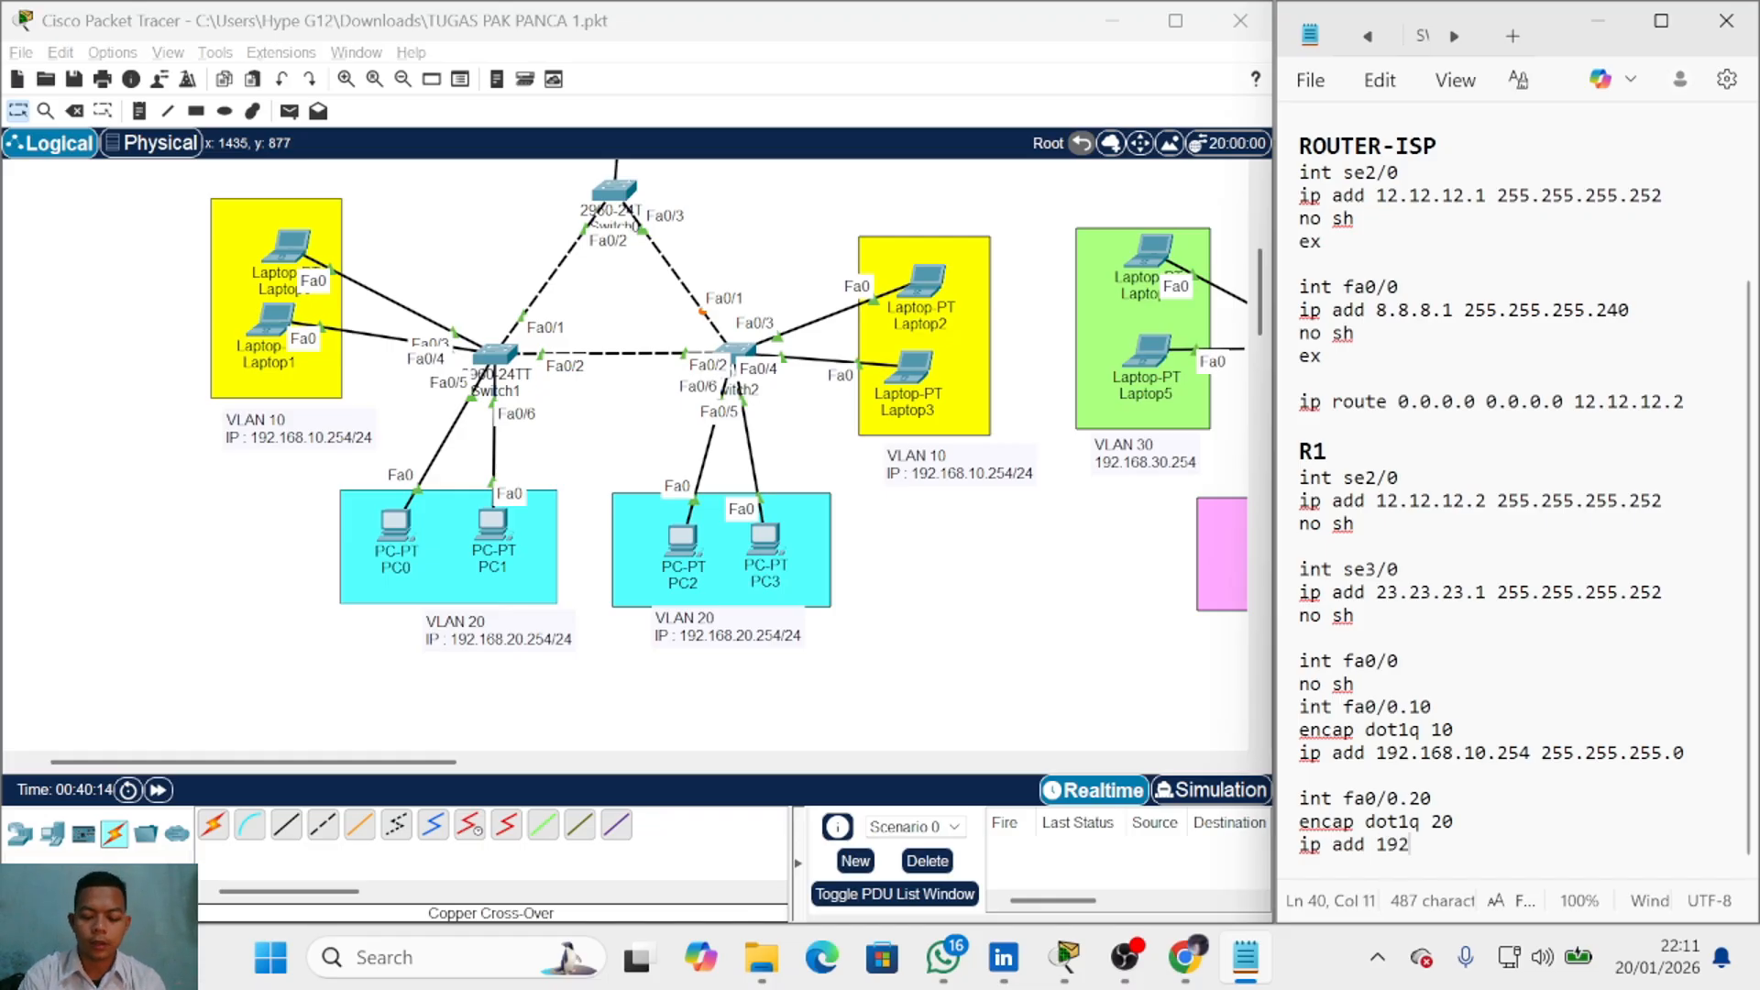
type(".168.20.1")
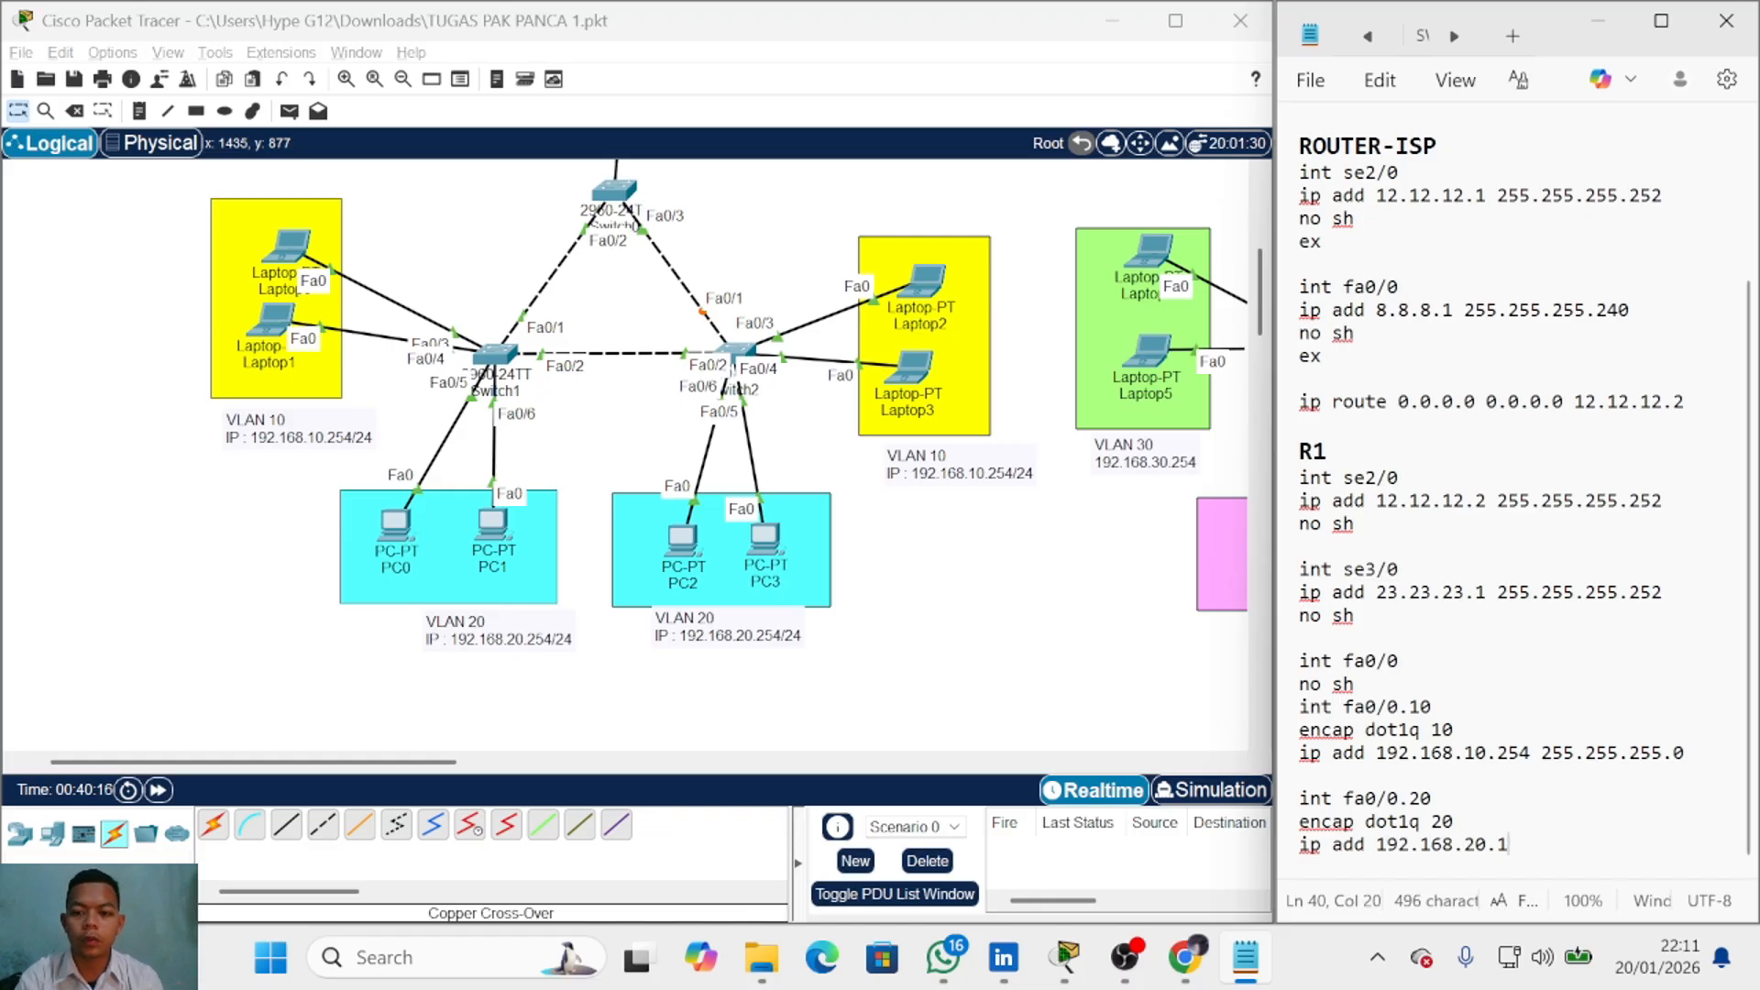
key("BackSpace")
type("254 ")
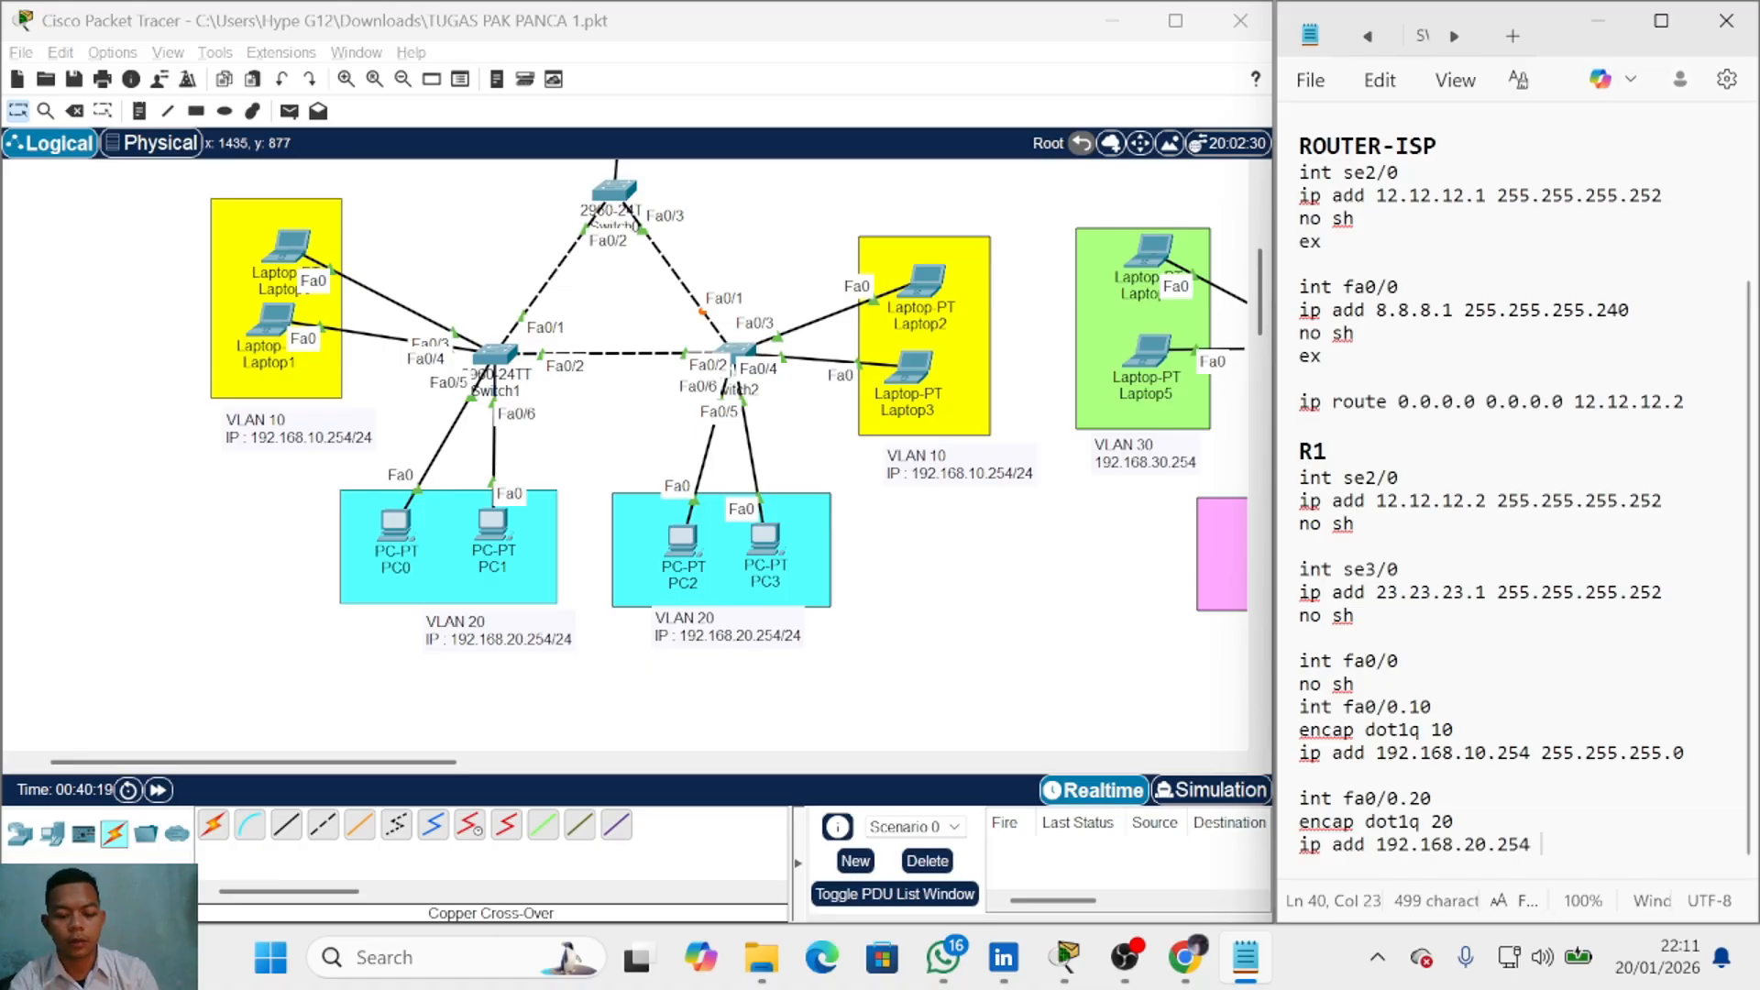
type("255.255.255.25")
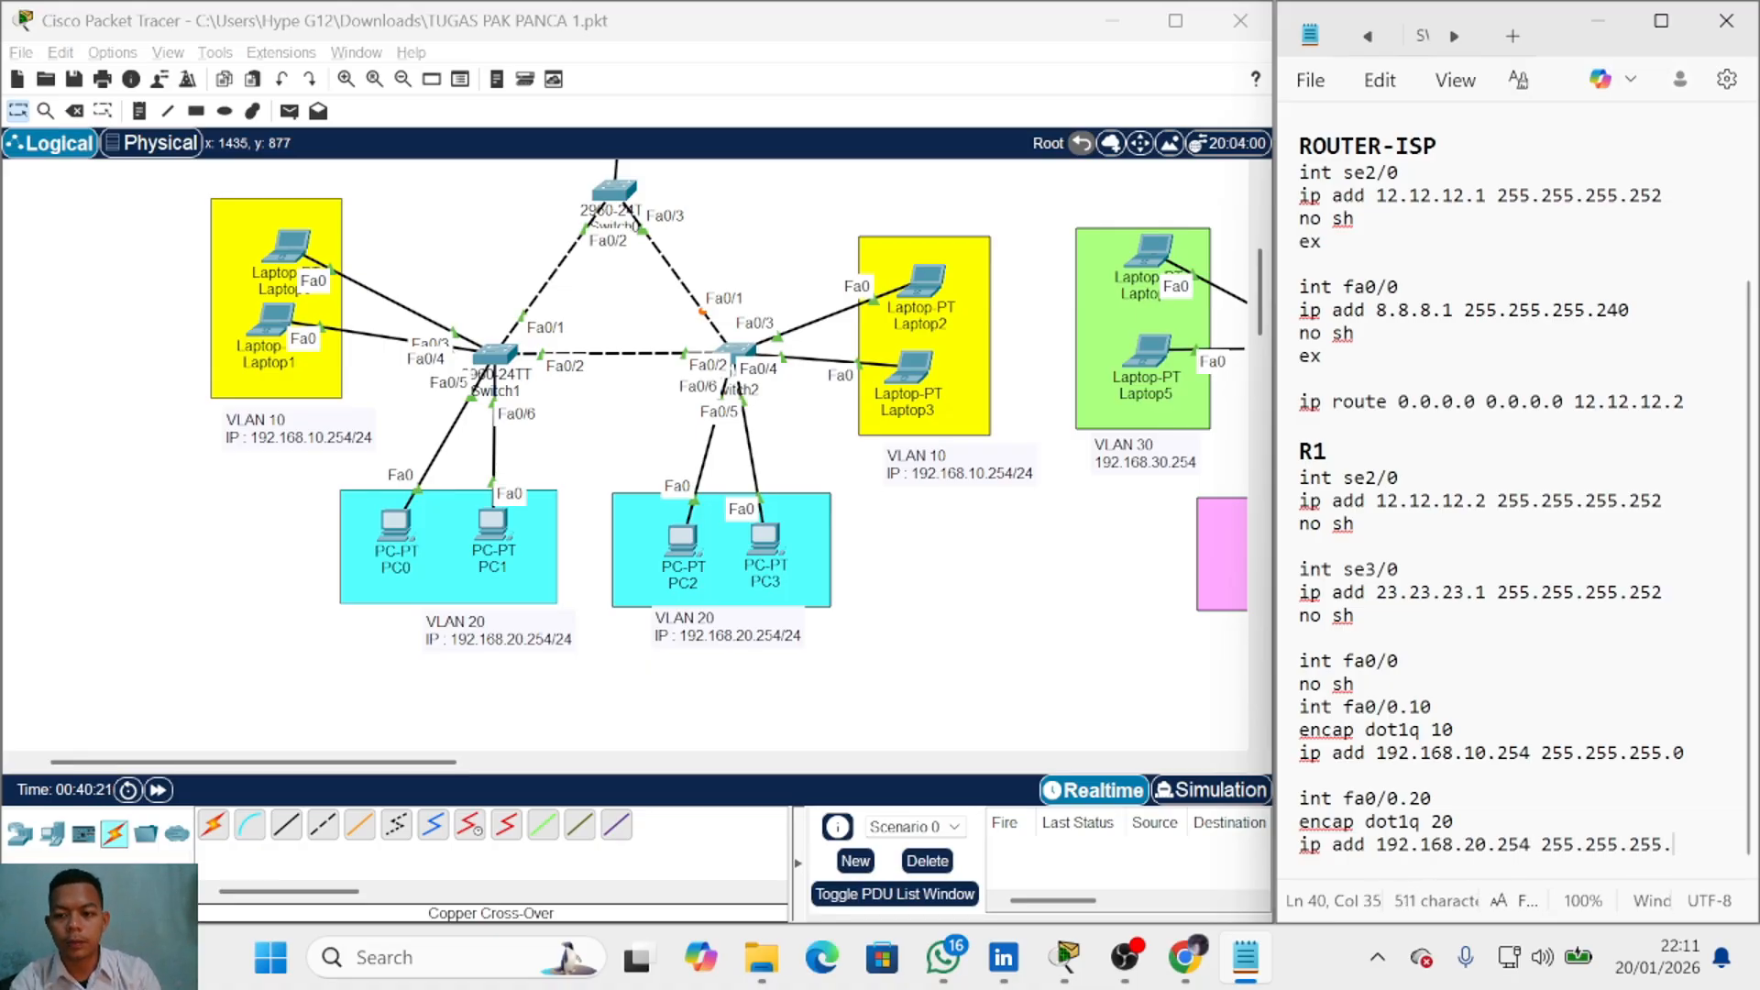
type("4")
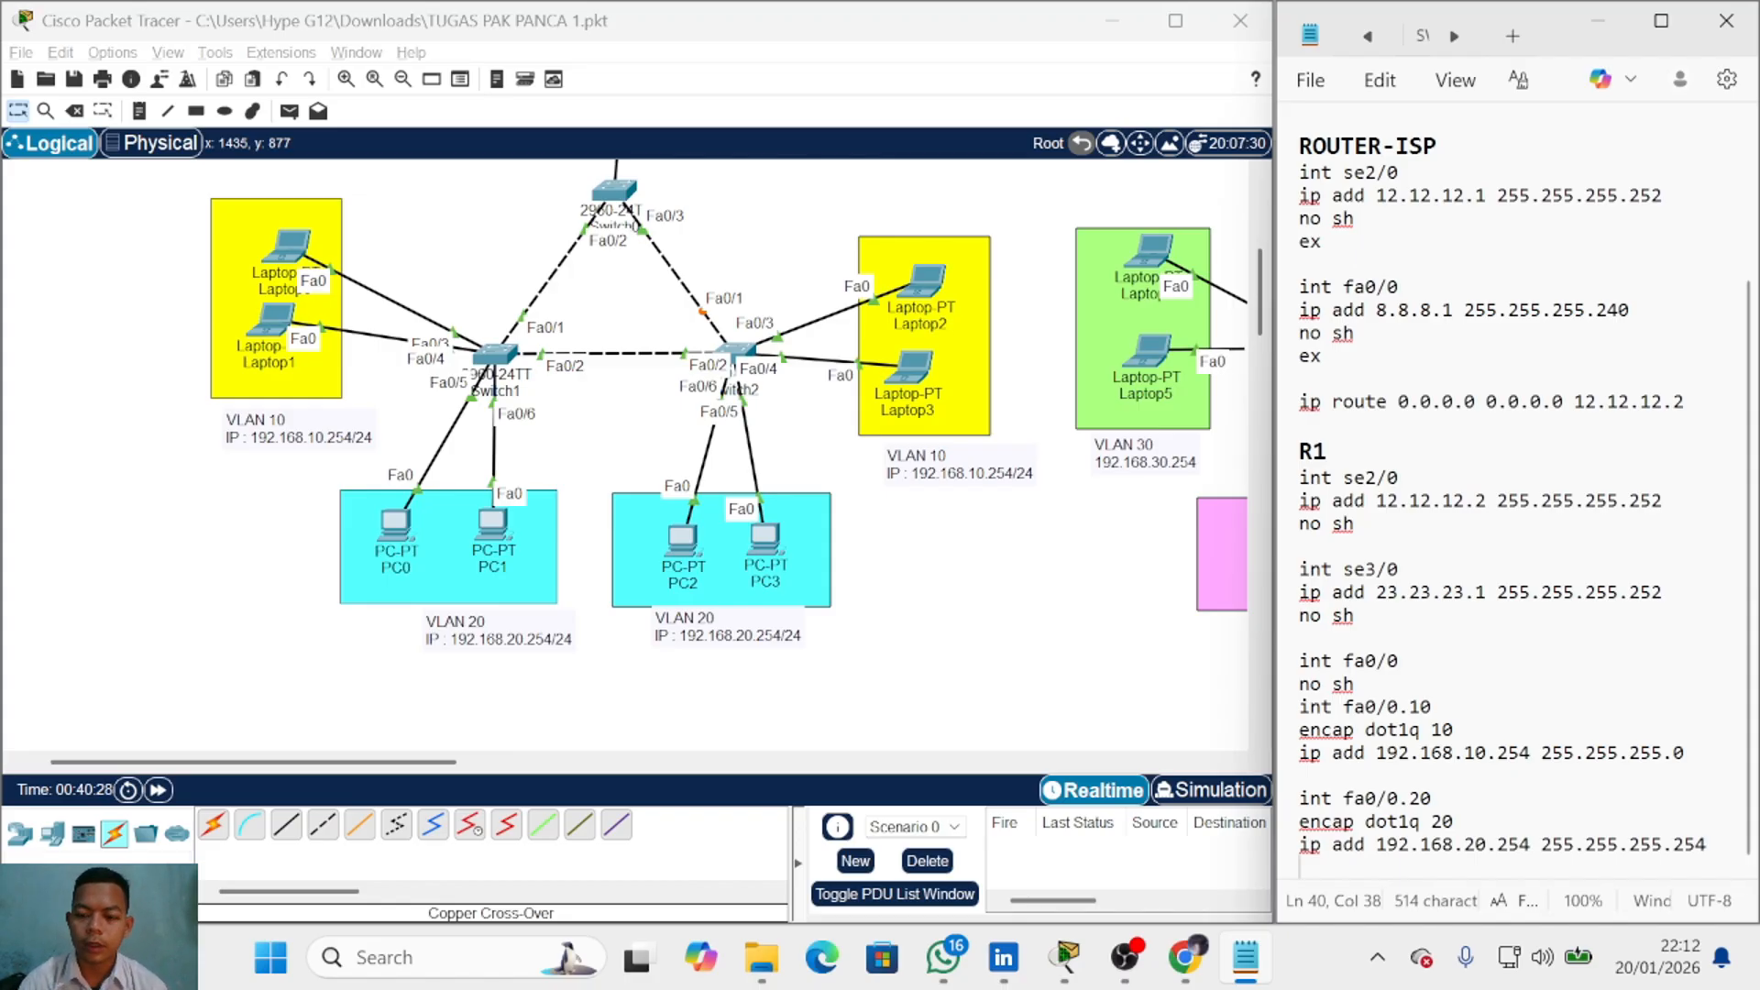
key("Return")
key("Return")
key("Return")
Step: Write DHCP pool vlan10: network 192.168.10.0 255.255.255.0, default 192.168.10.254, dns 8.8.8.8
type("ip d")
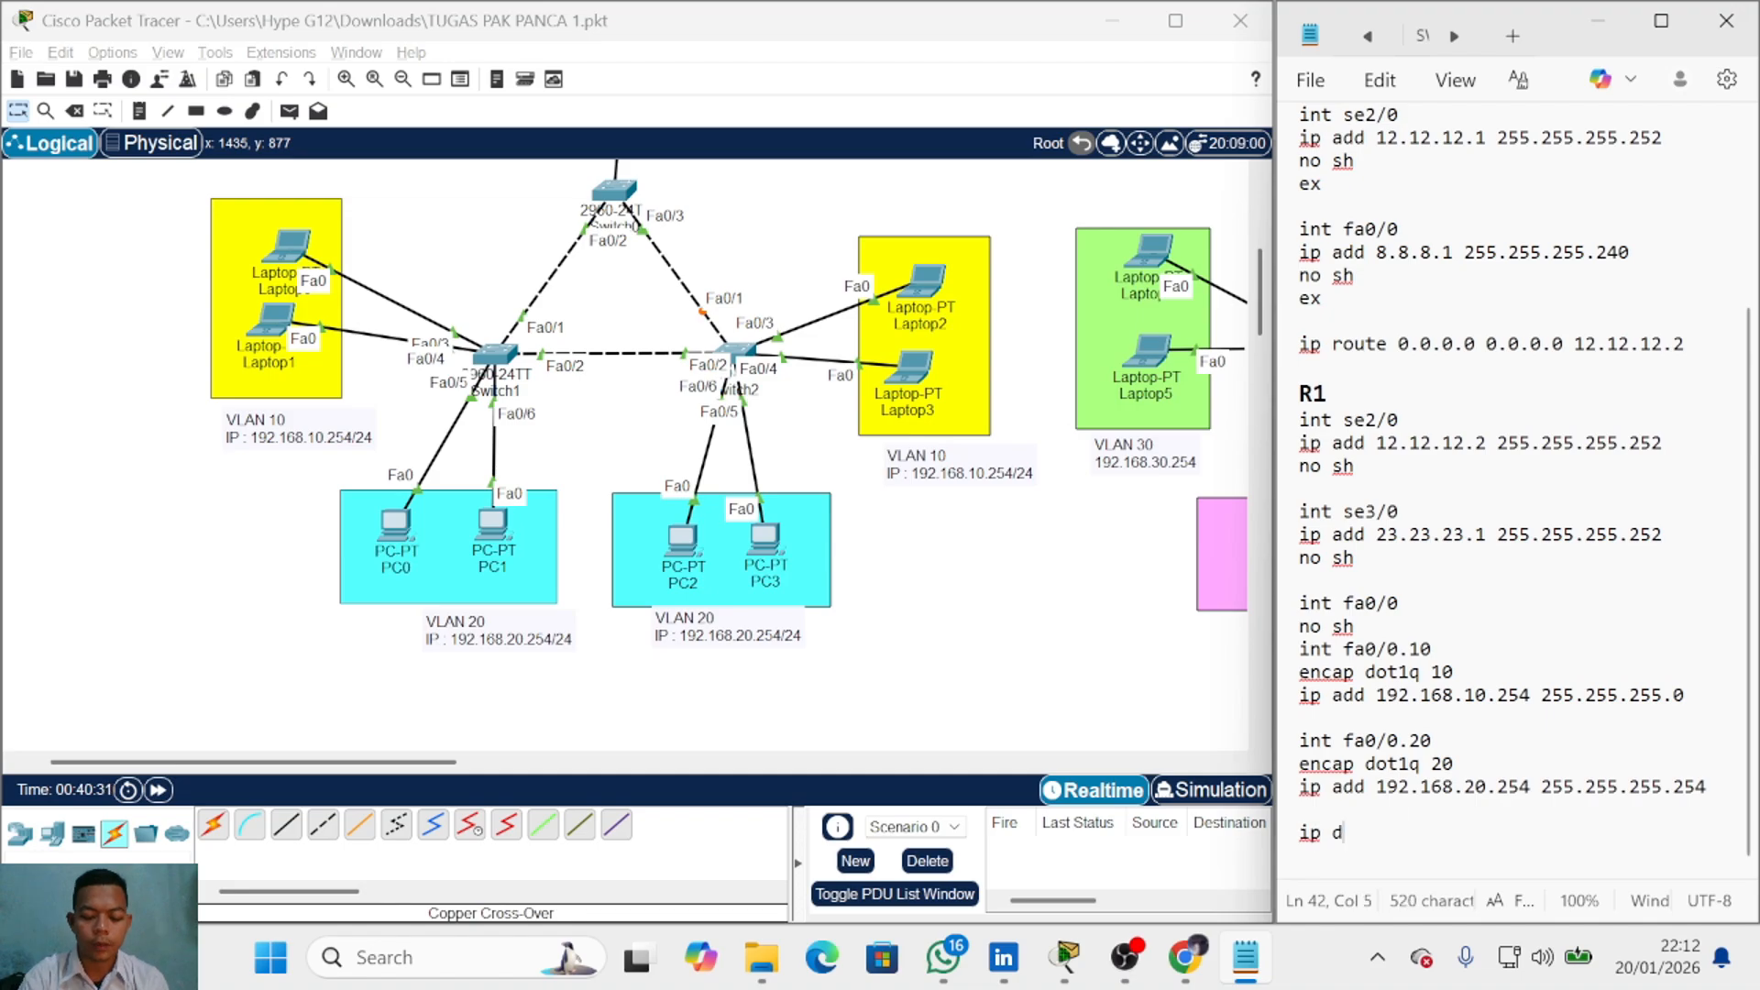
type("hcp pool vlan10")
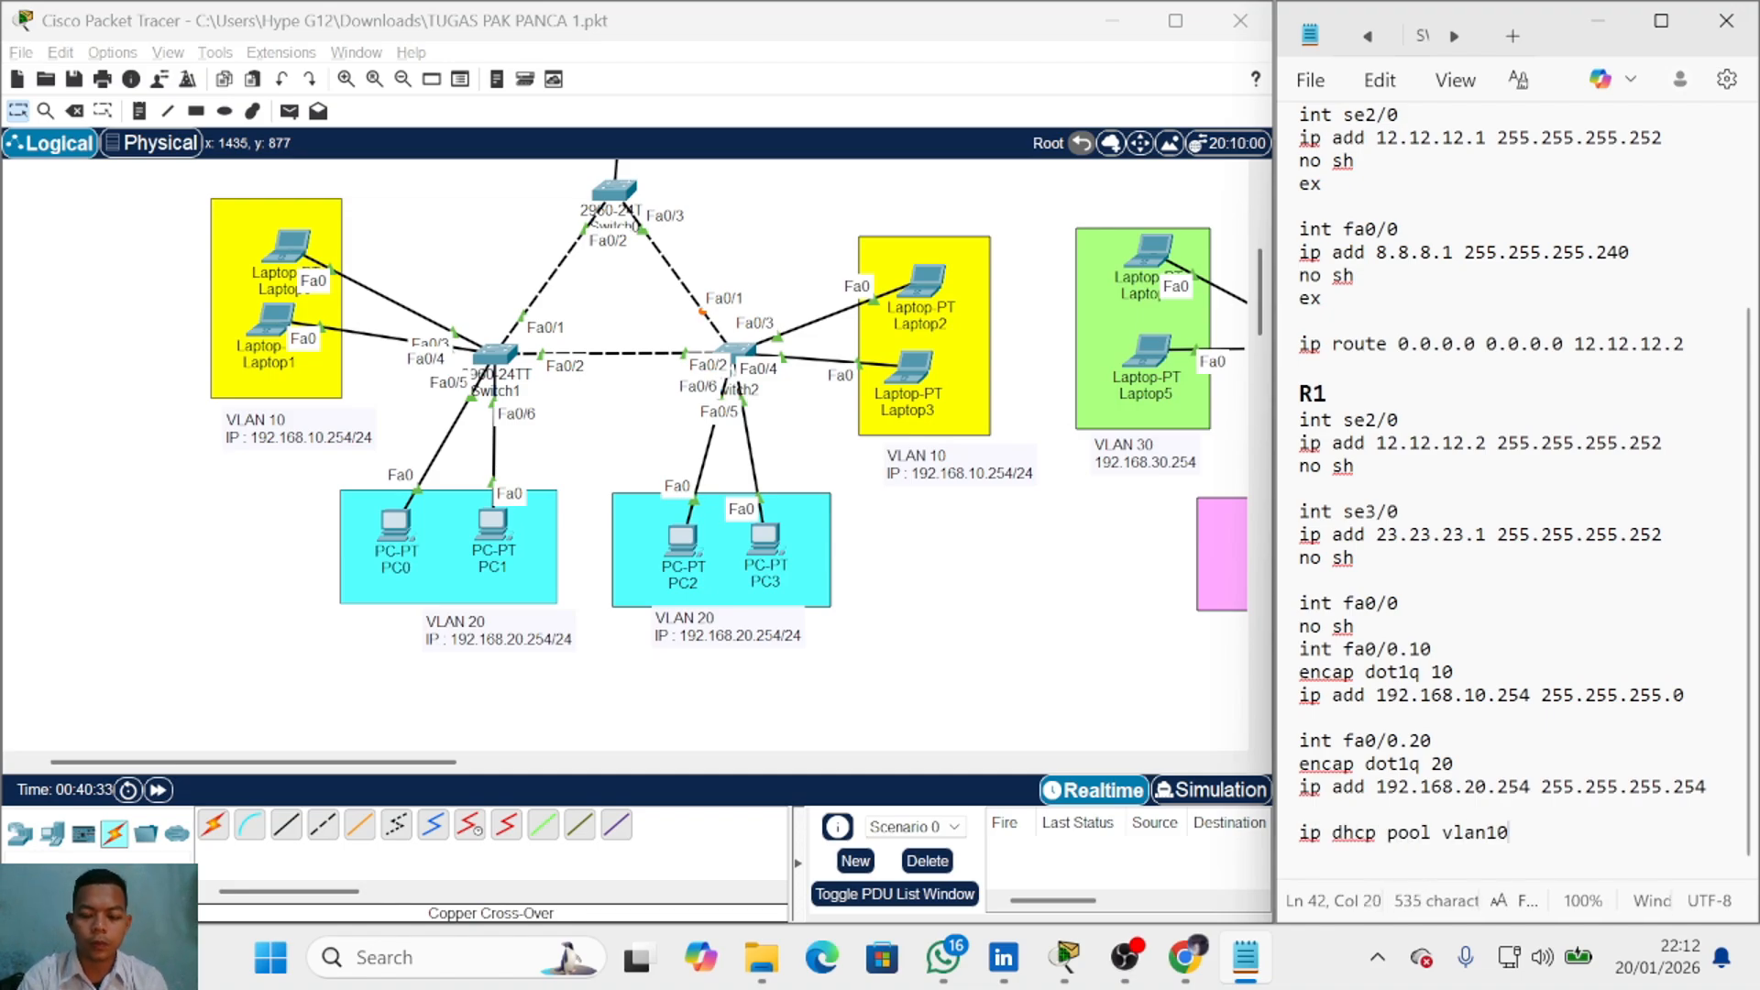
key("Return")
type("ney ")
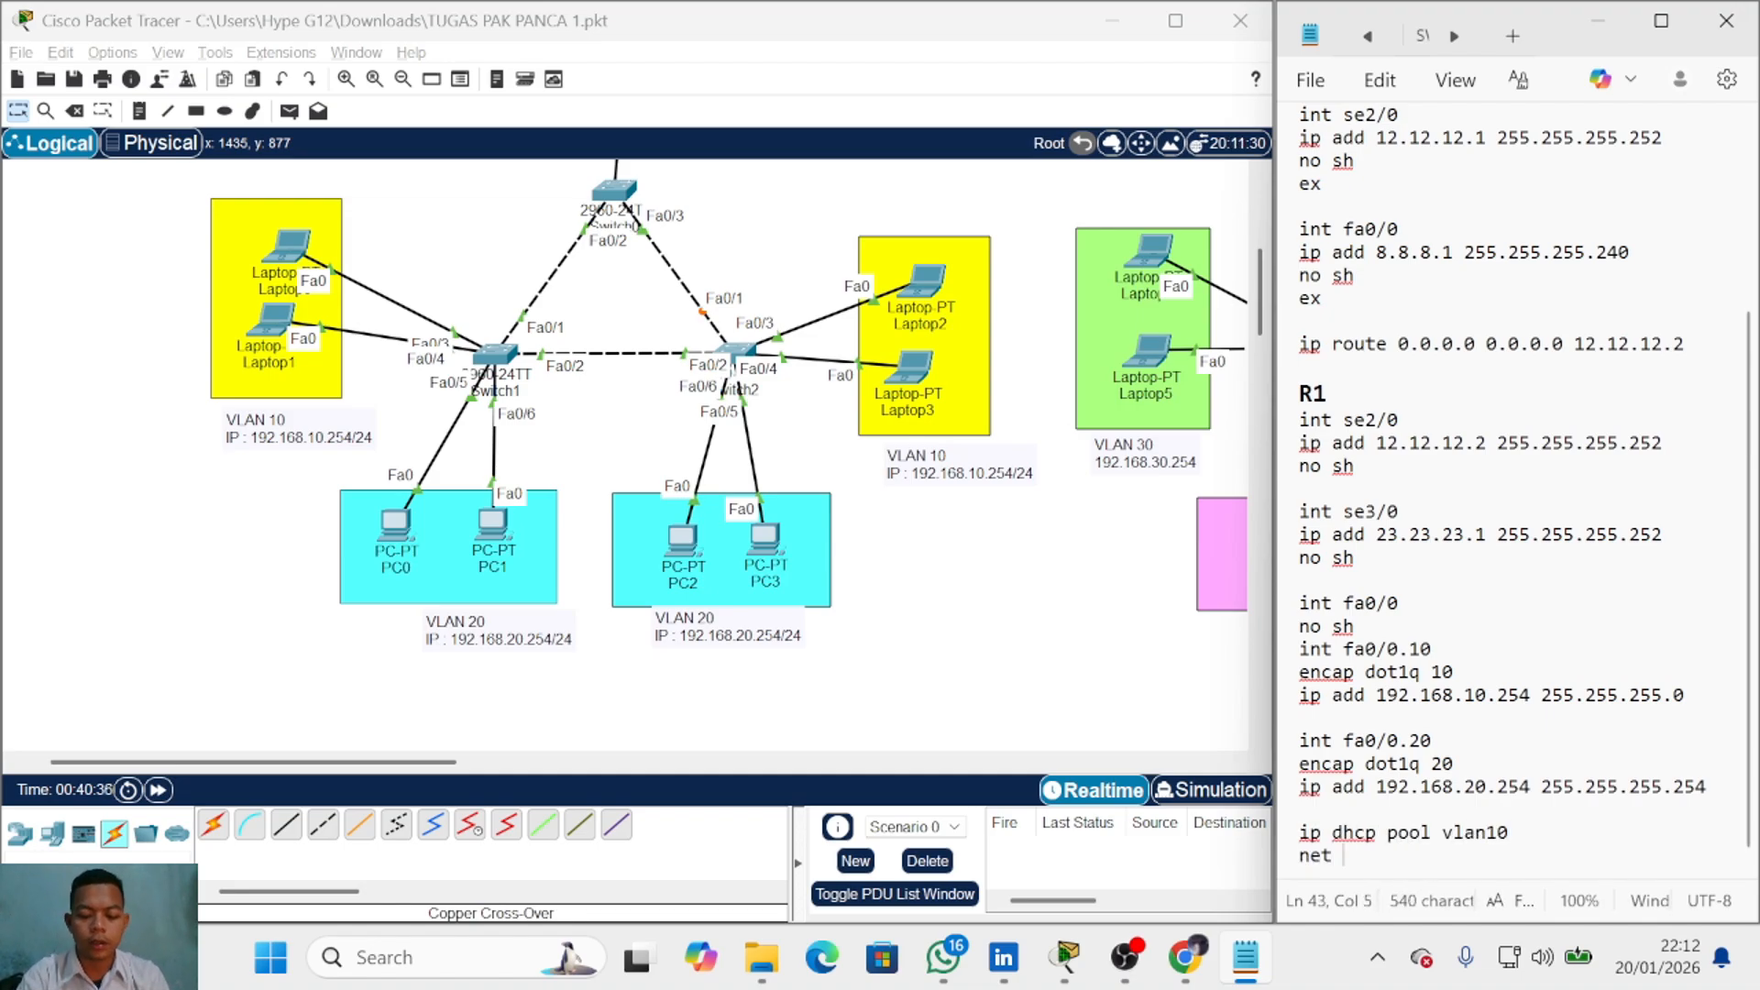
type("192.168")
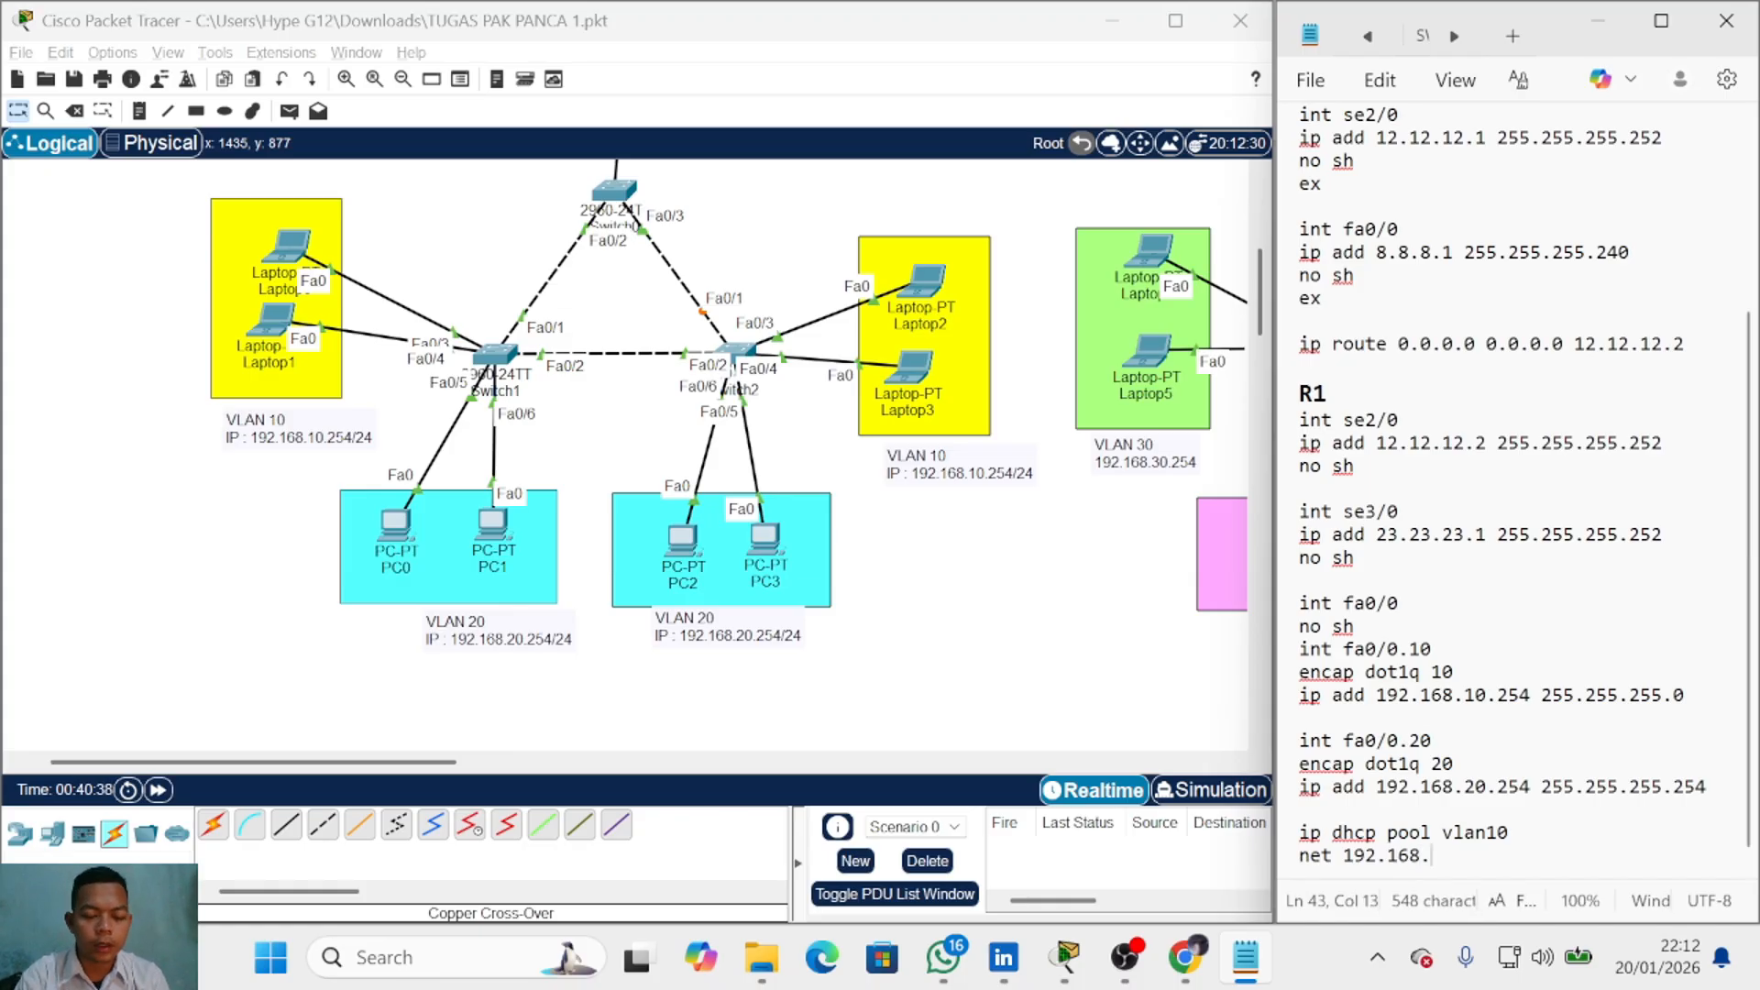
type(".10.0 255.255.")
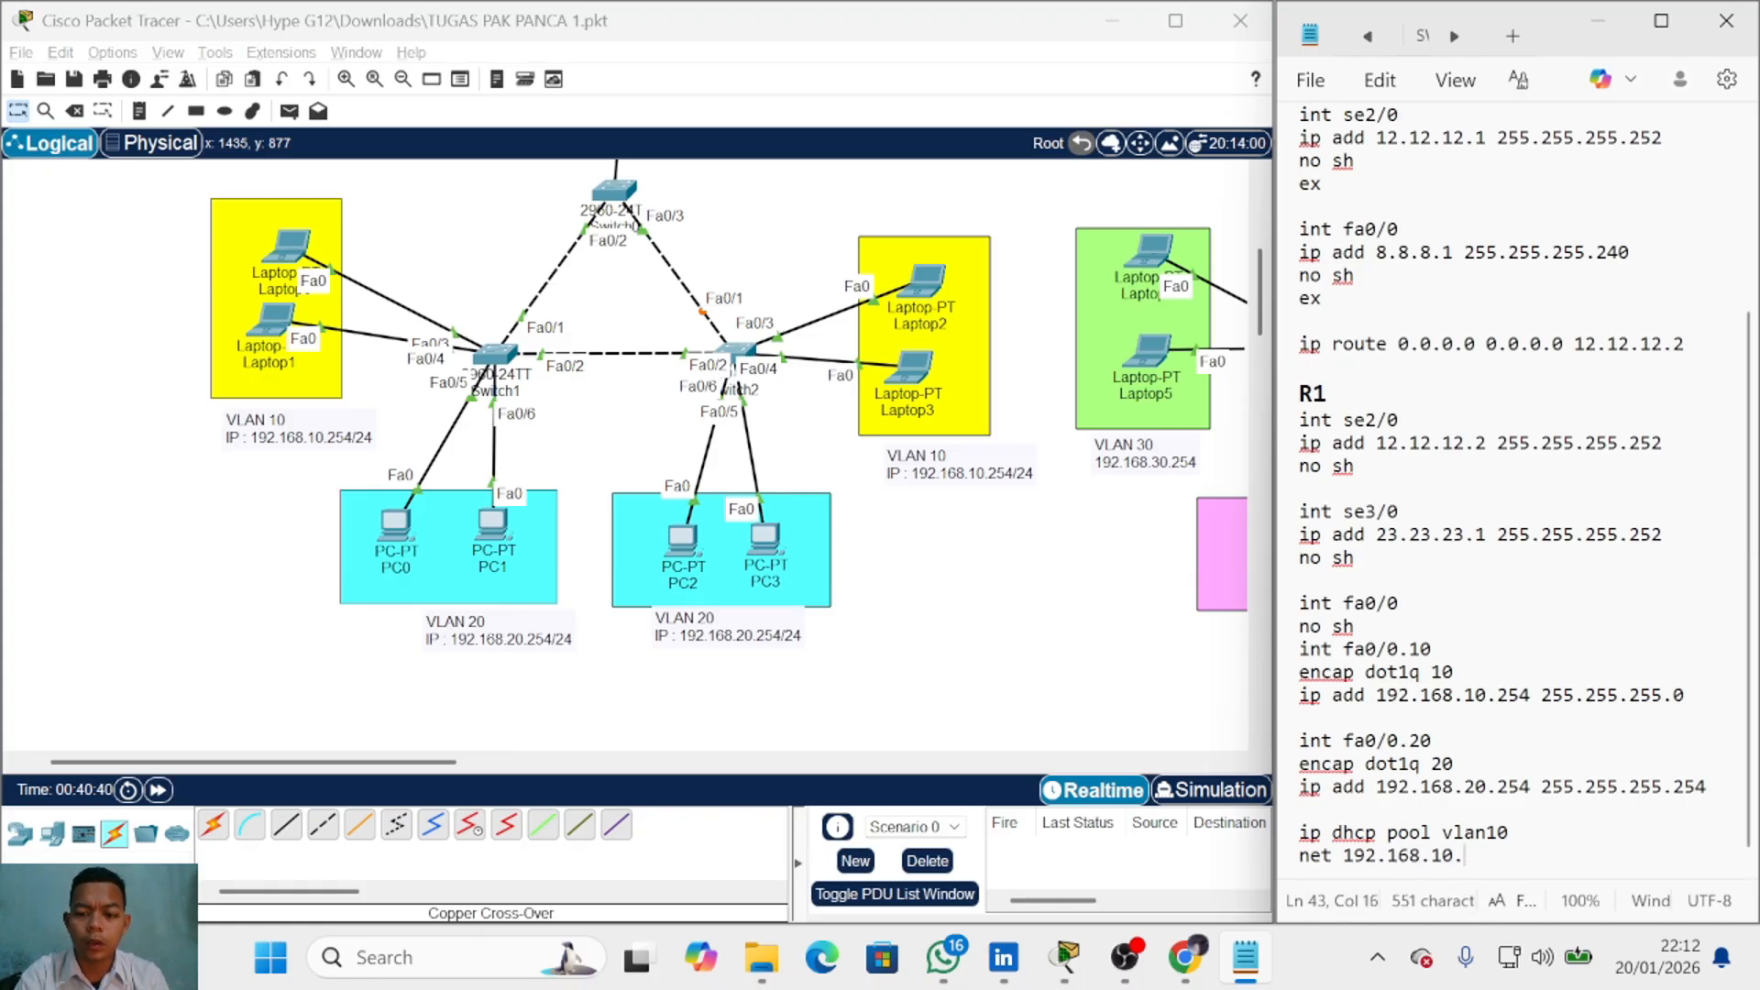
type("25")
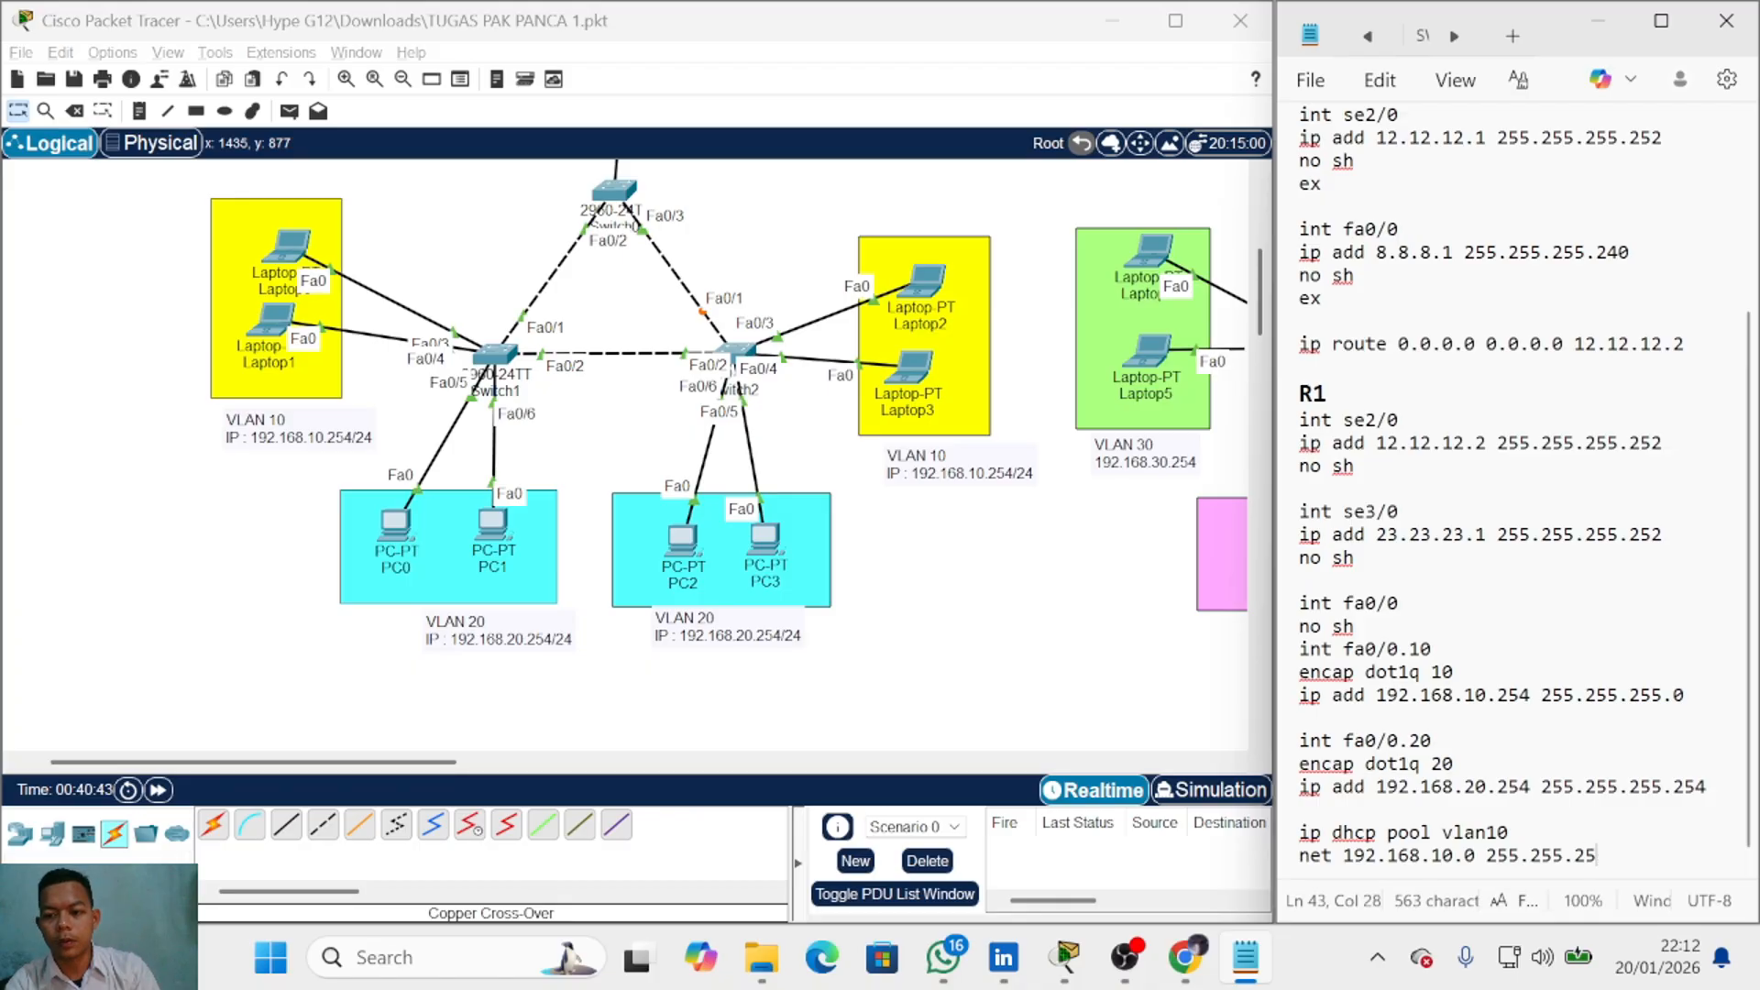
type("5.0")
key("Return")
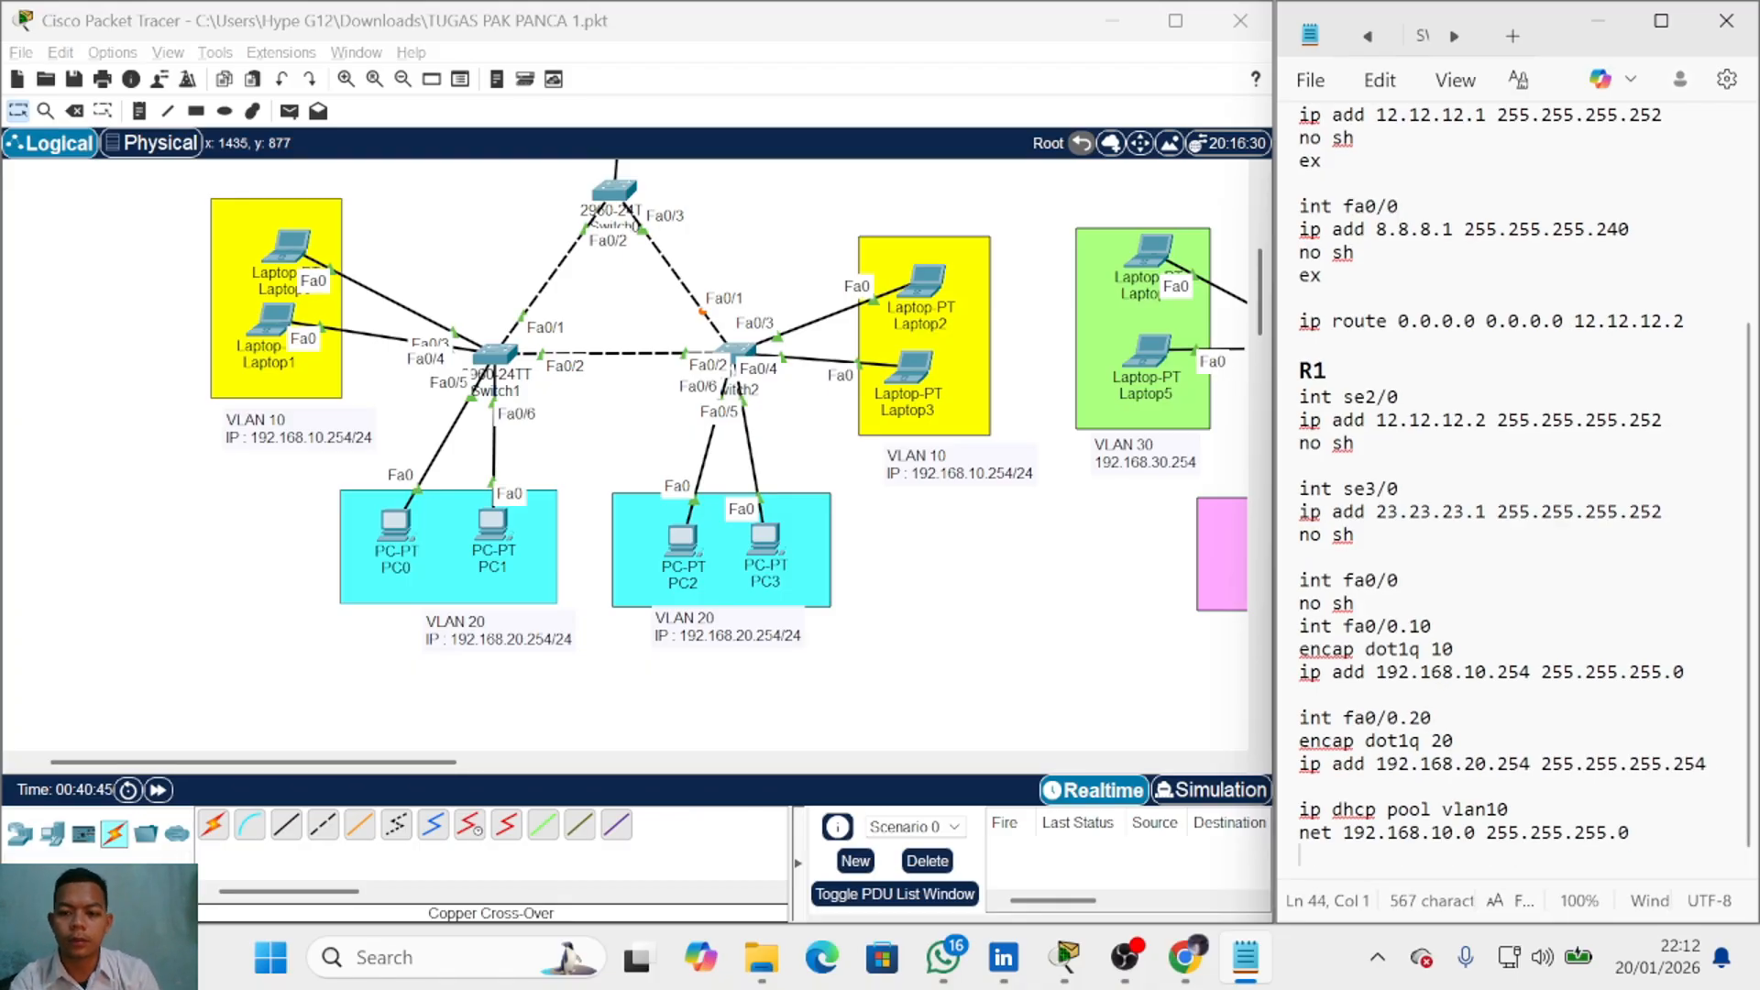
type("def 192.168")
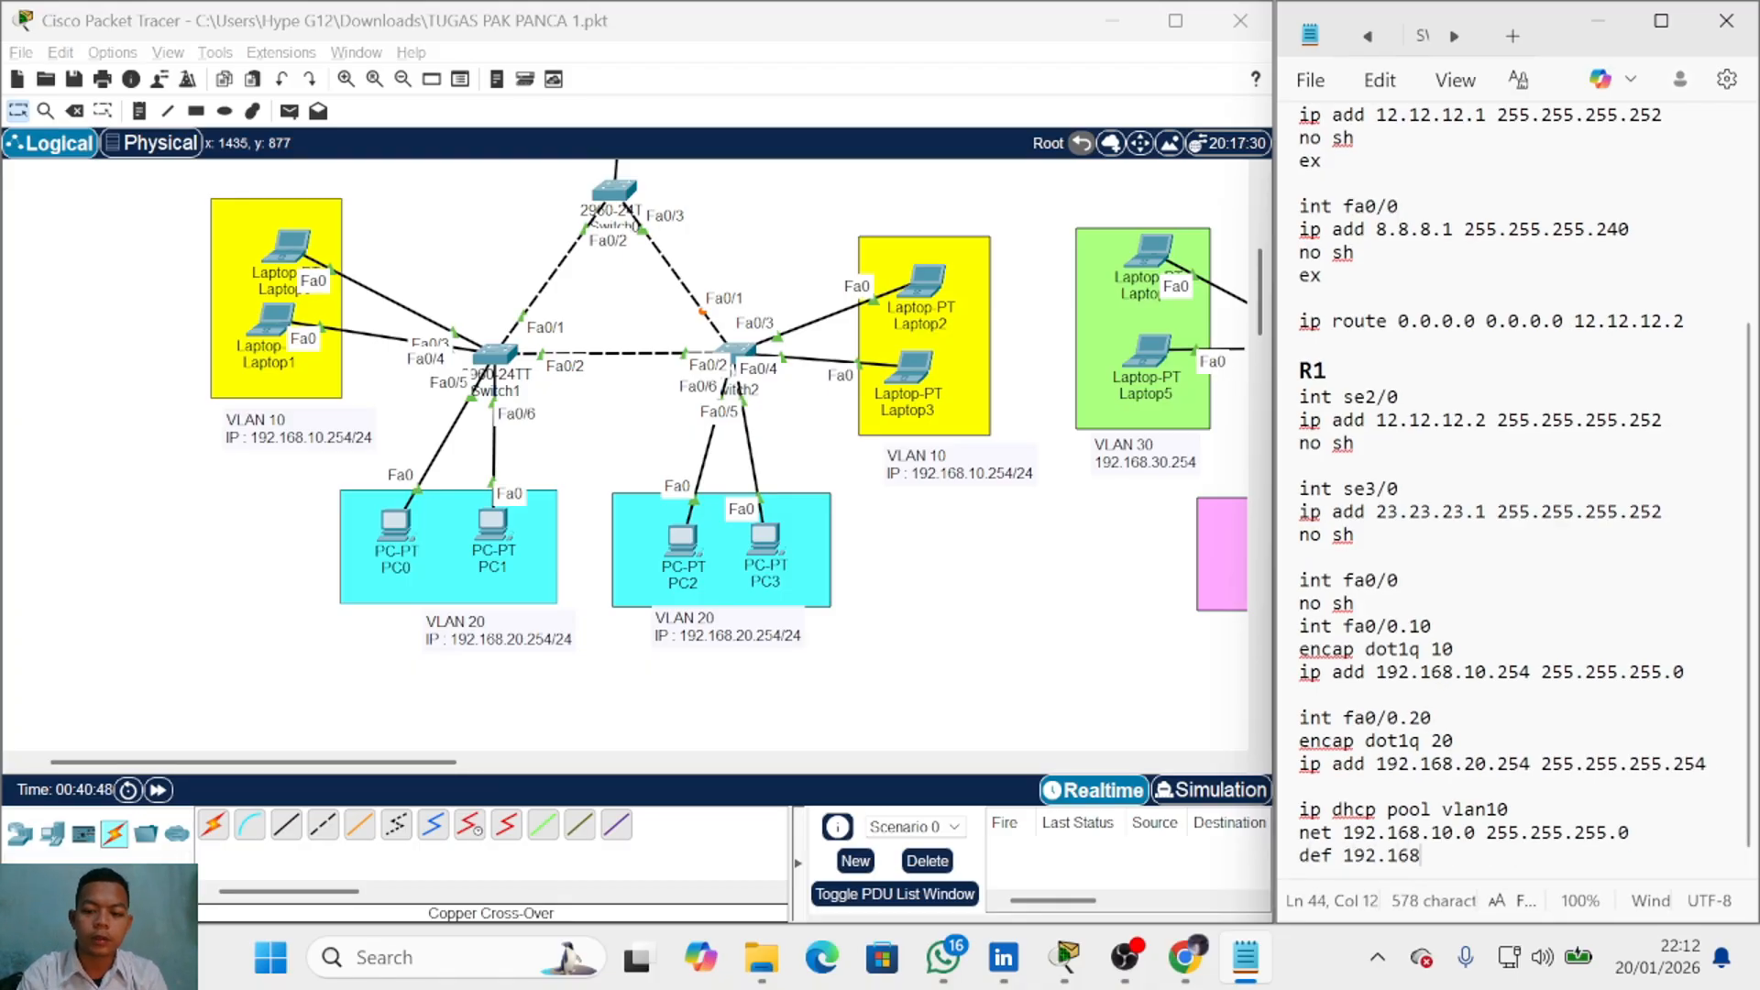
type(".10.")
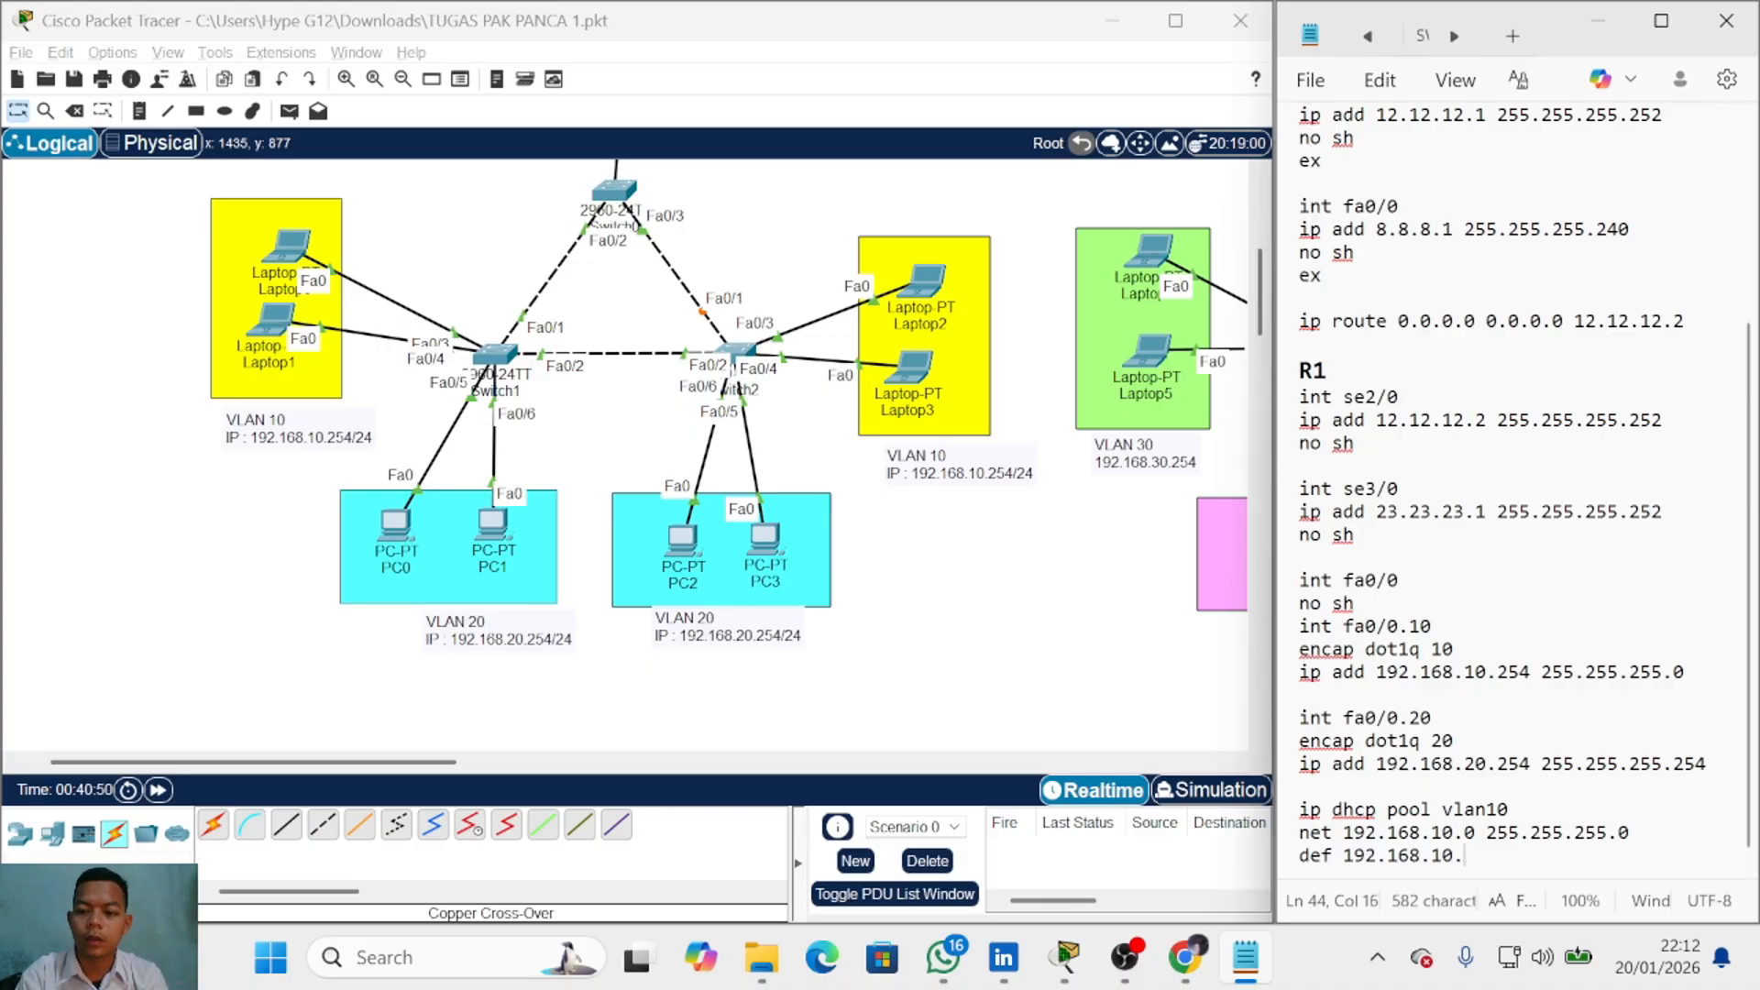
type("254")
key("Return")
type("dns ")
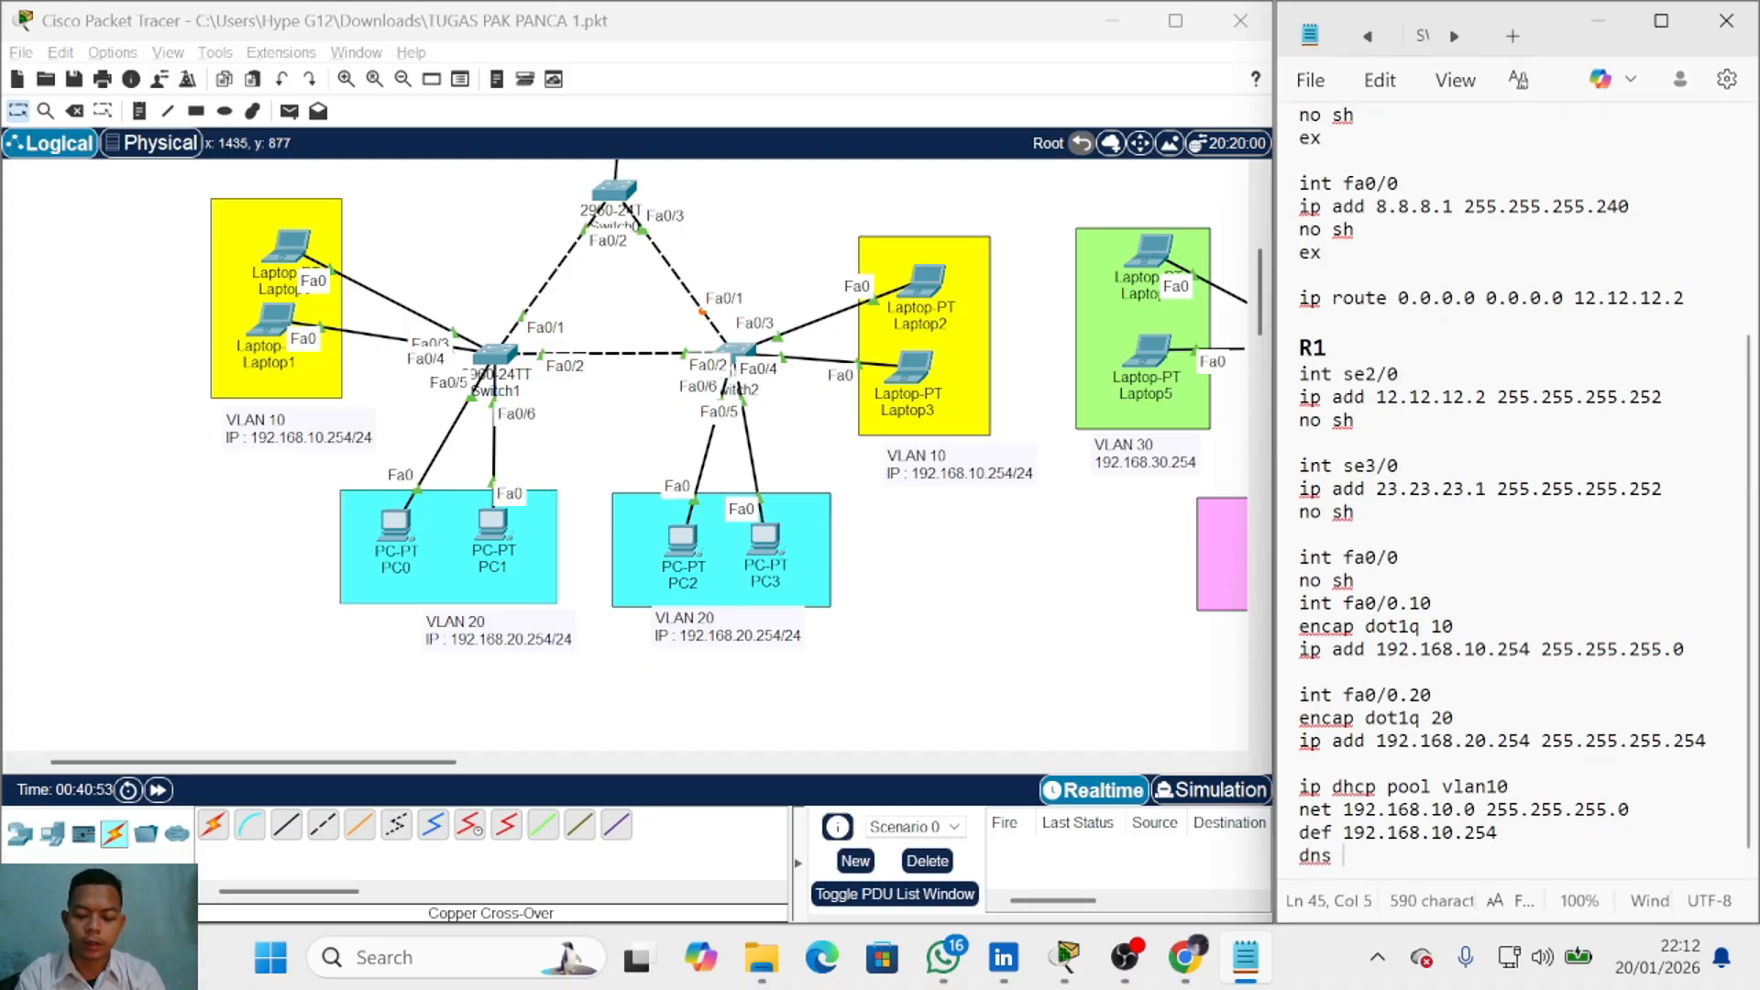
type("8.8.8.8")
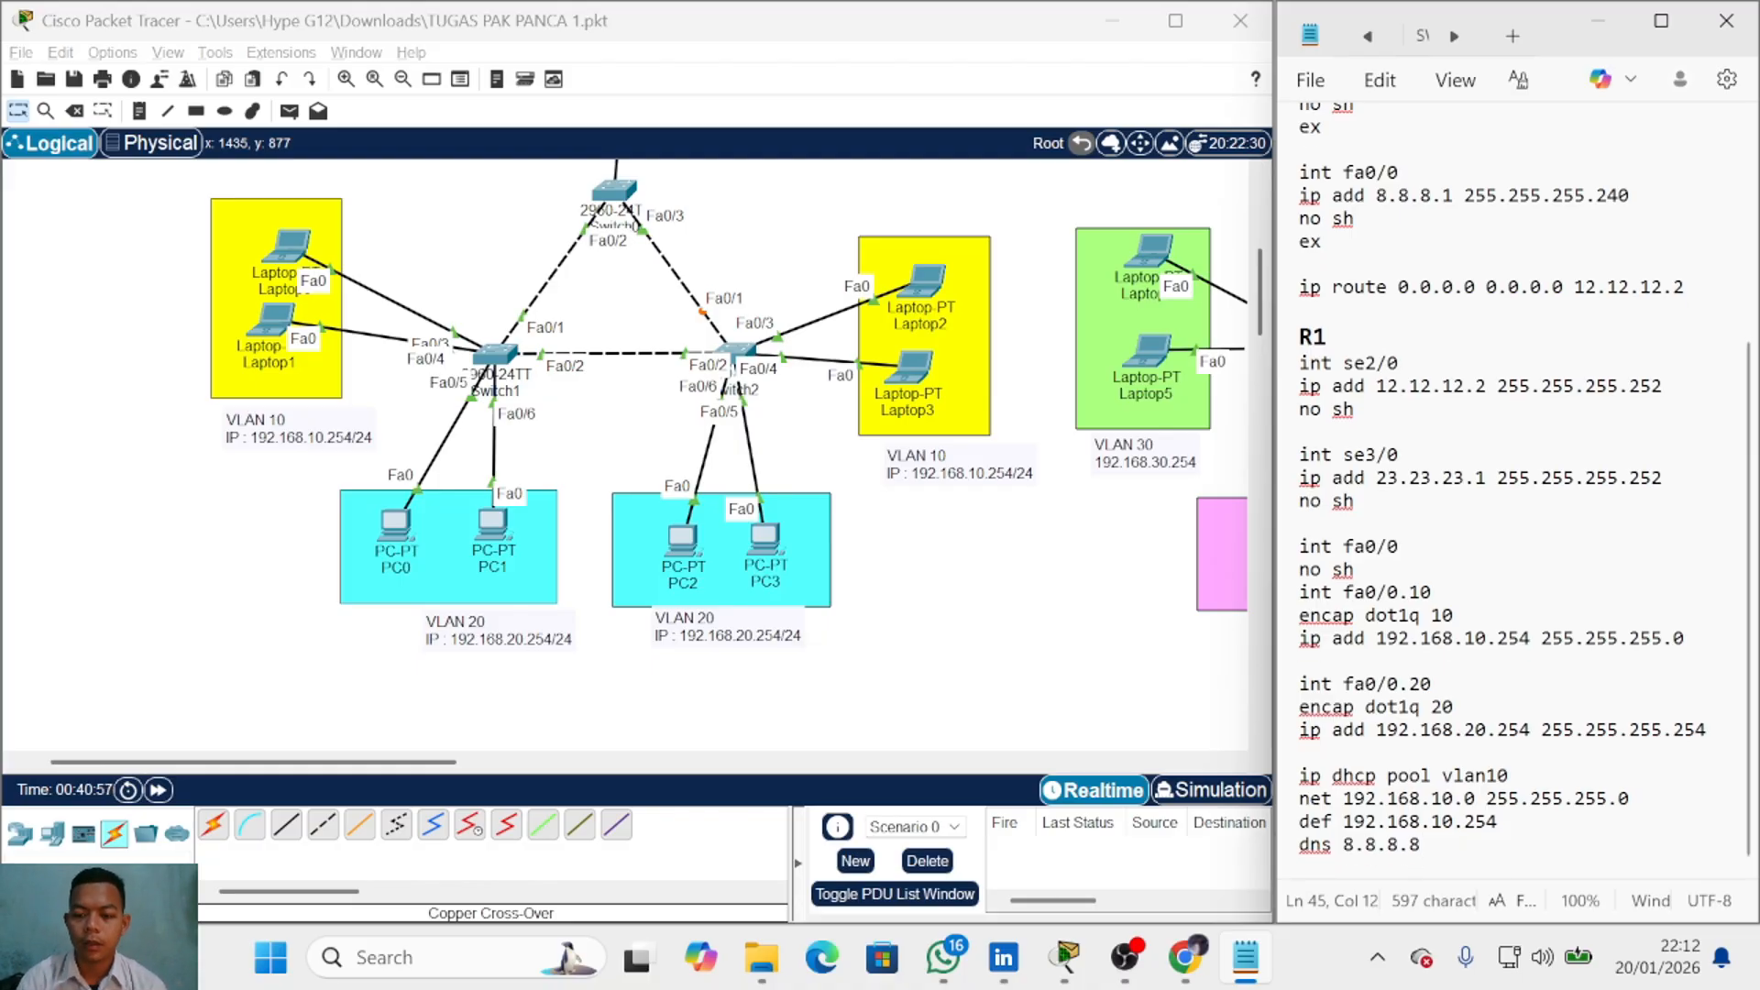
key("Return")
key("Return")
key("Return")
Step: Write DHCP pool vlan20: net 192.168.20.0 255.255.255.0, default 192.168.20.254, dns 8.8.8.8
scroll(1302, 798, "up", 1)
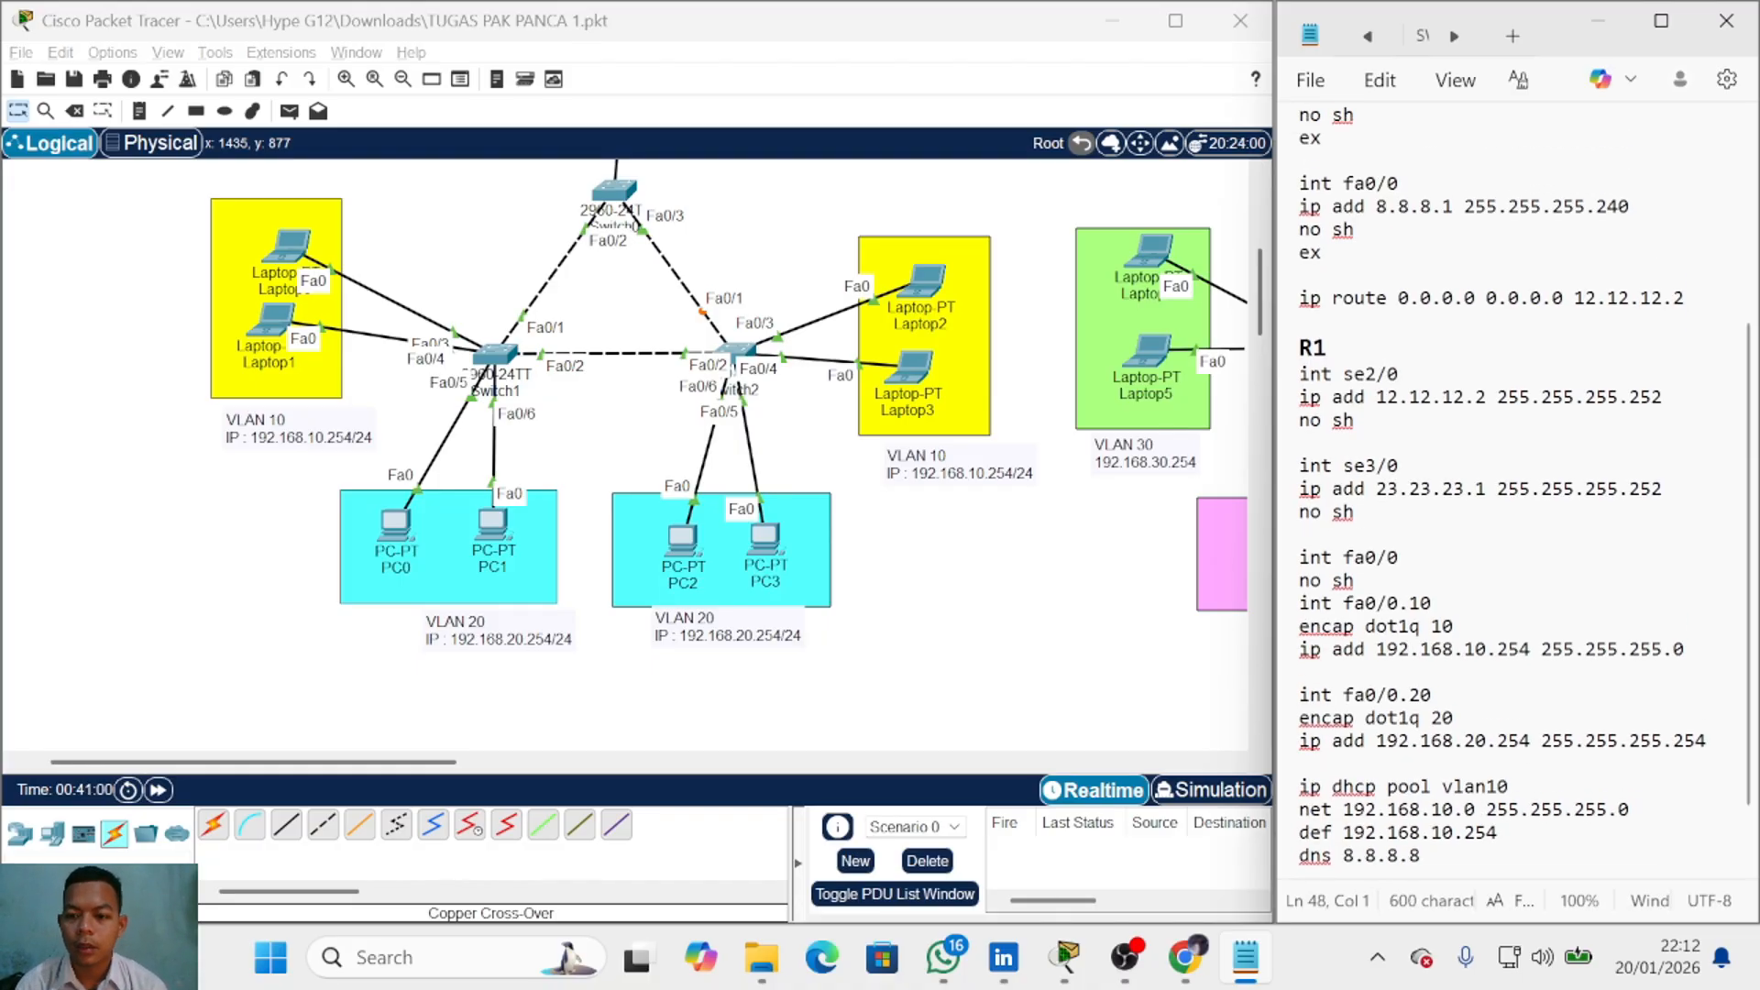
scroll(1302, 798, "down", 1)
left_click_drag(1299, 798, 1286, 718)
left_click(1422, 729)
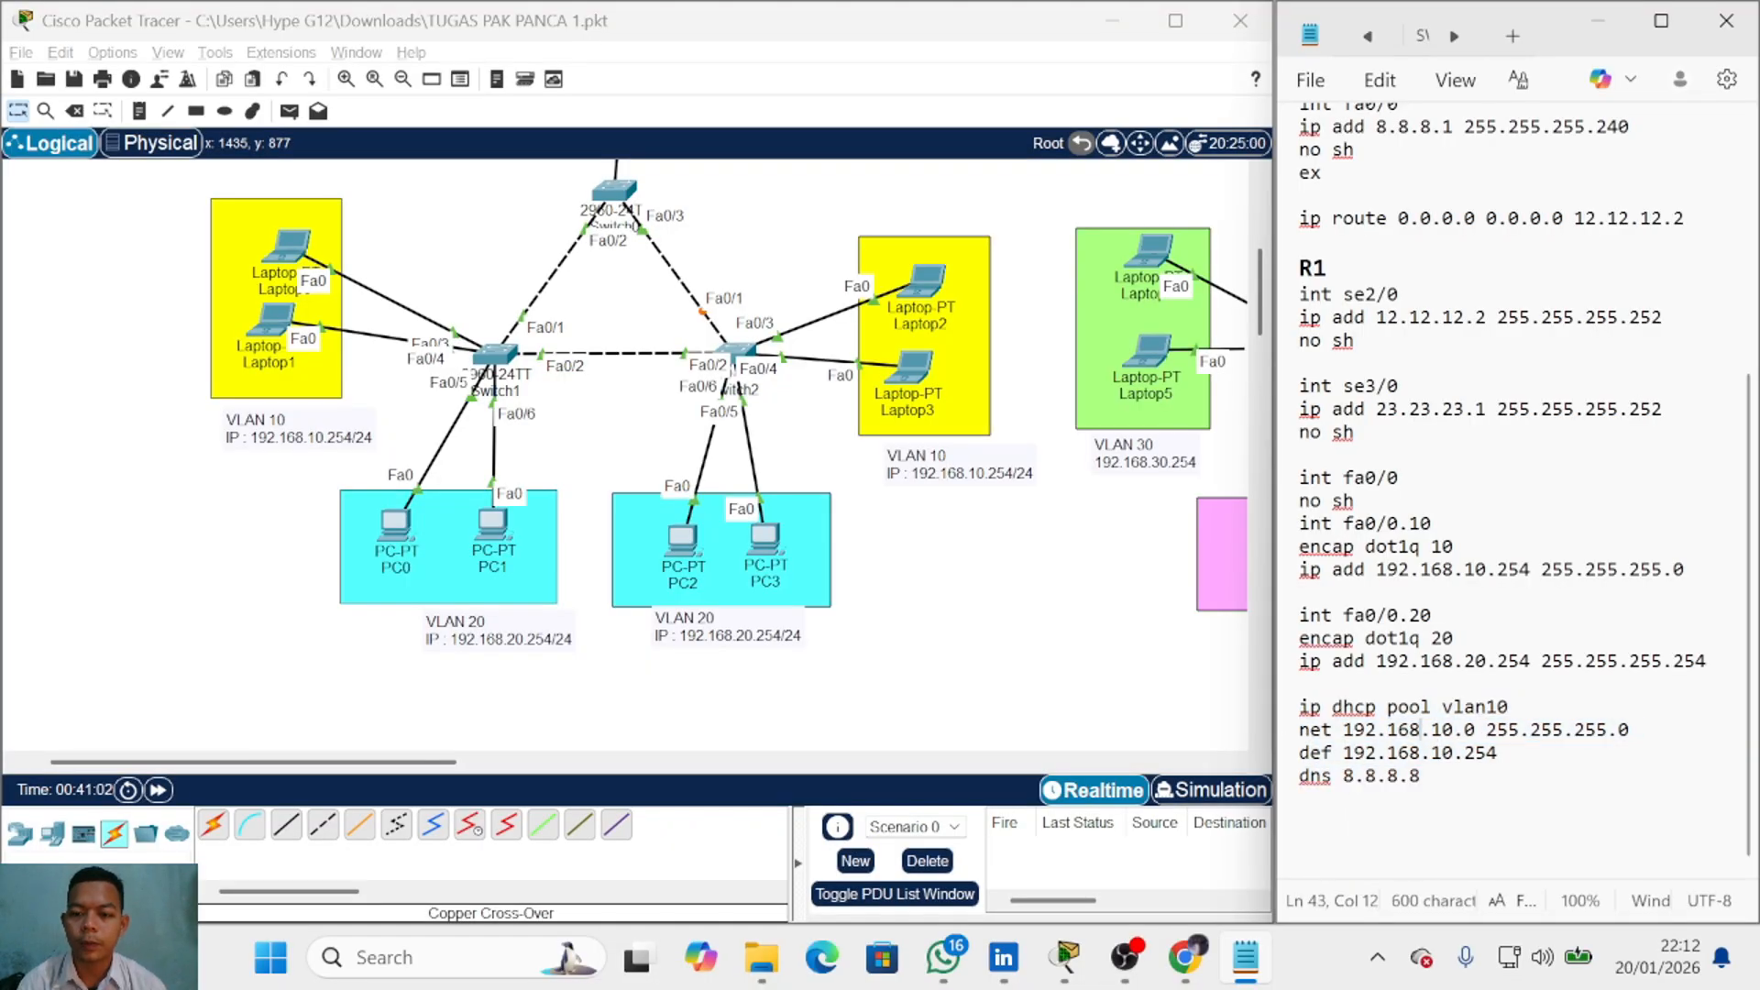
left_click(1301, 821)
type("ip dh")
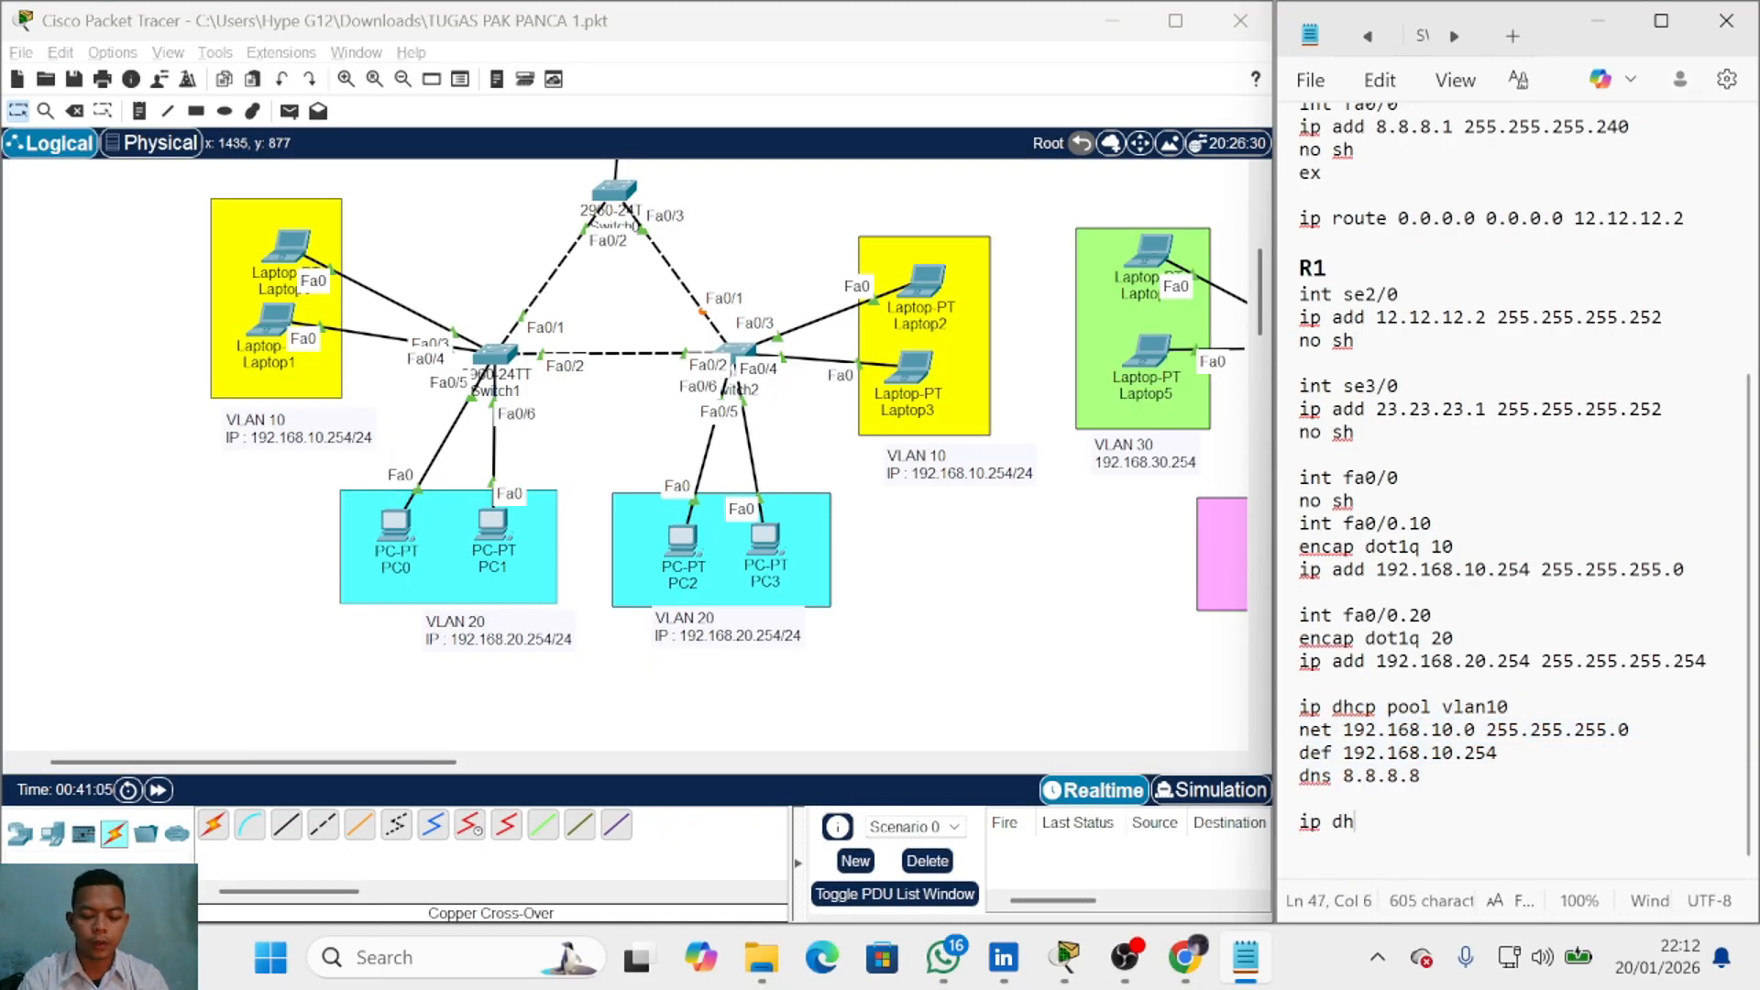
type("cp pool")
key("BackSpace")
key("BackSpace")
key("BackSpace")
type("p")
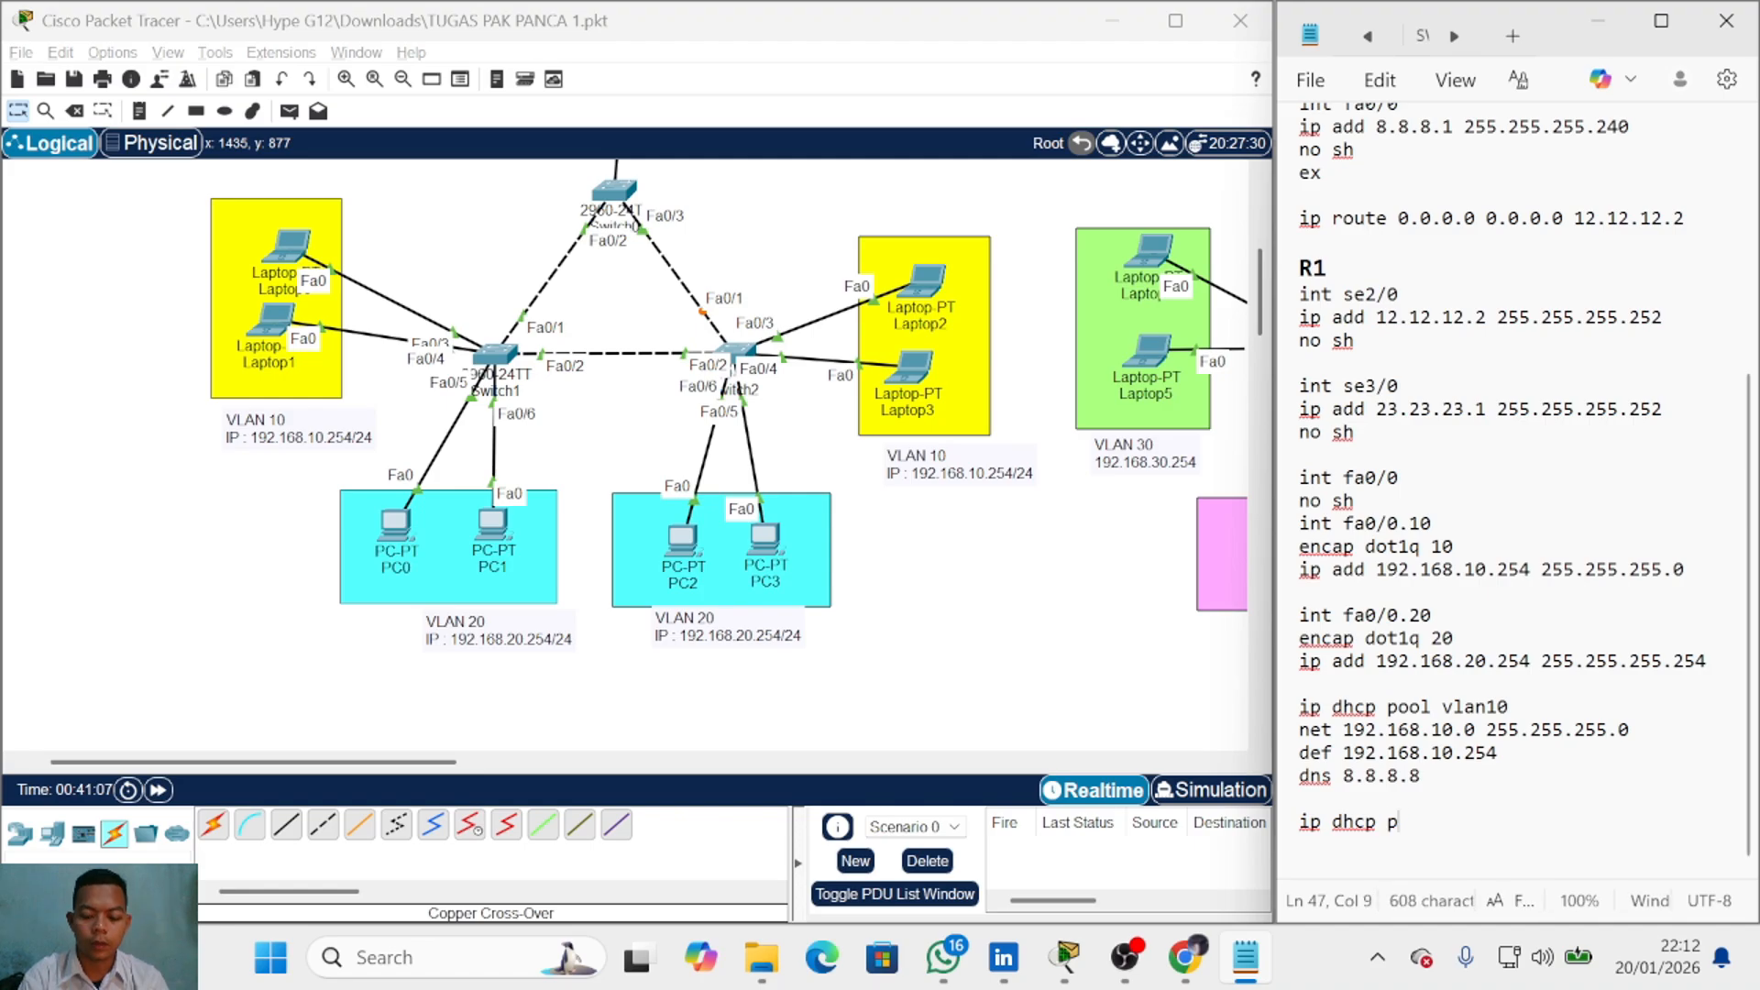
type("ool vlan 20")
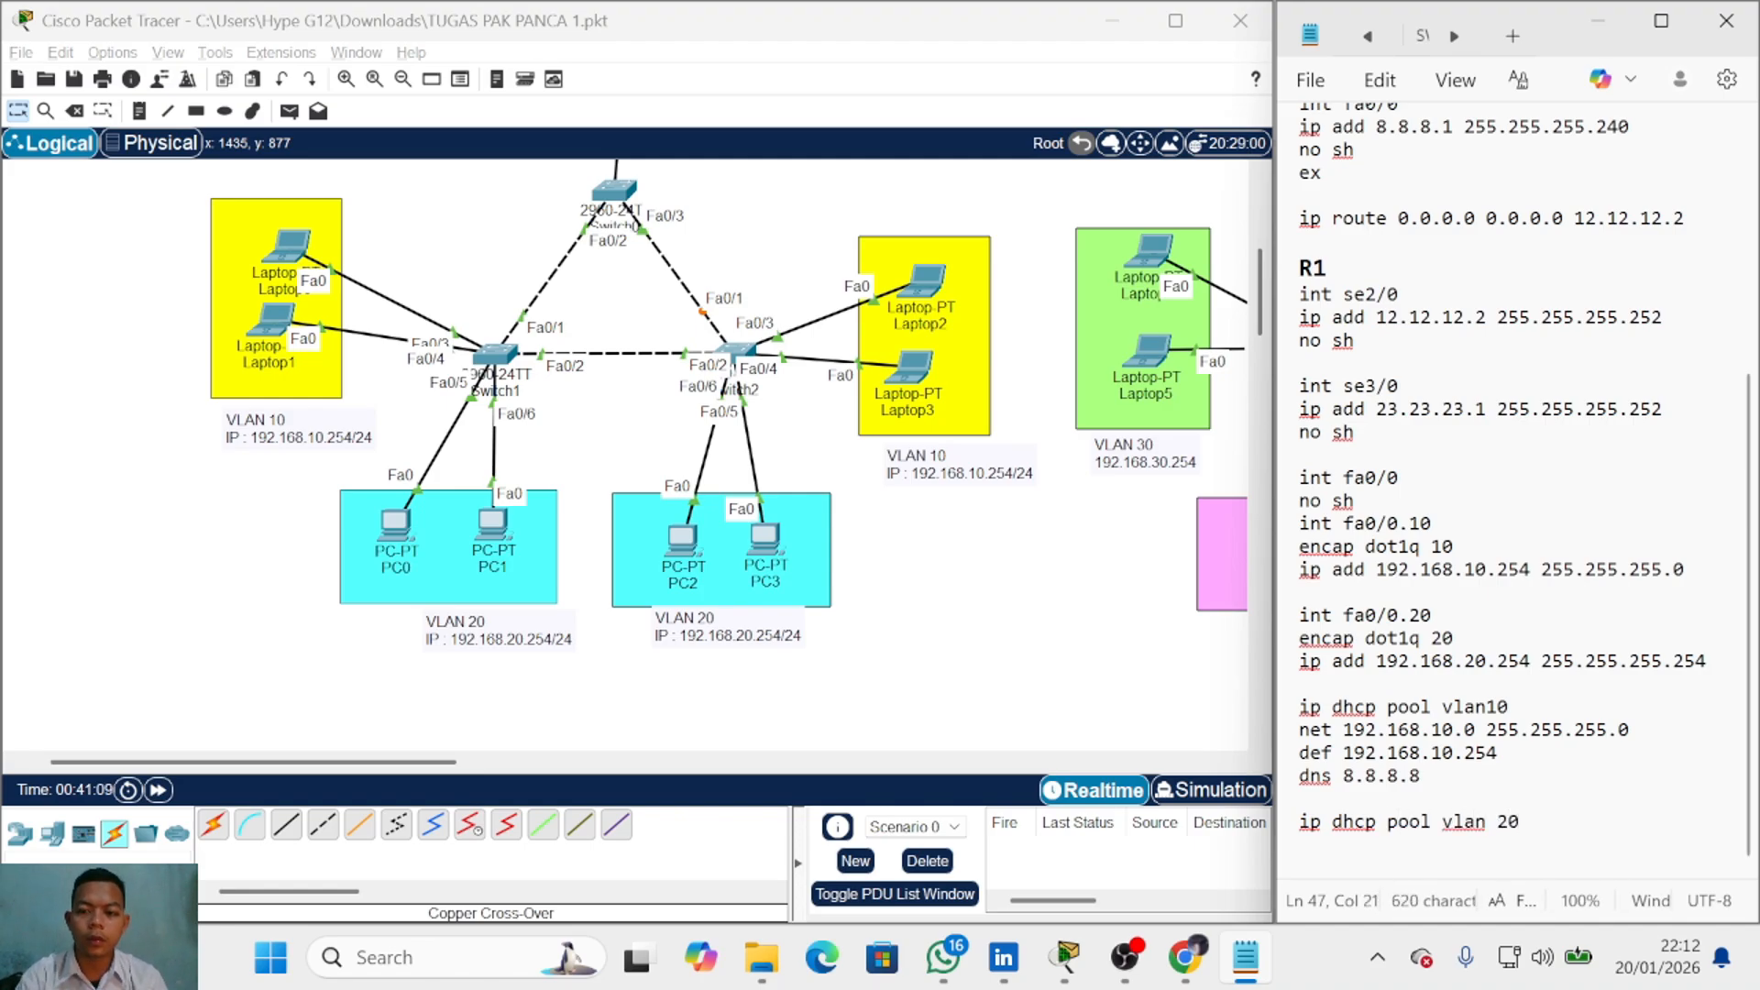
key("BackSpace")
key("BackSpace")
key("BackSpace")
type("20")
key("Return")
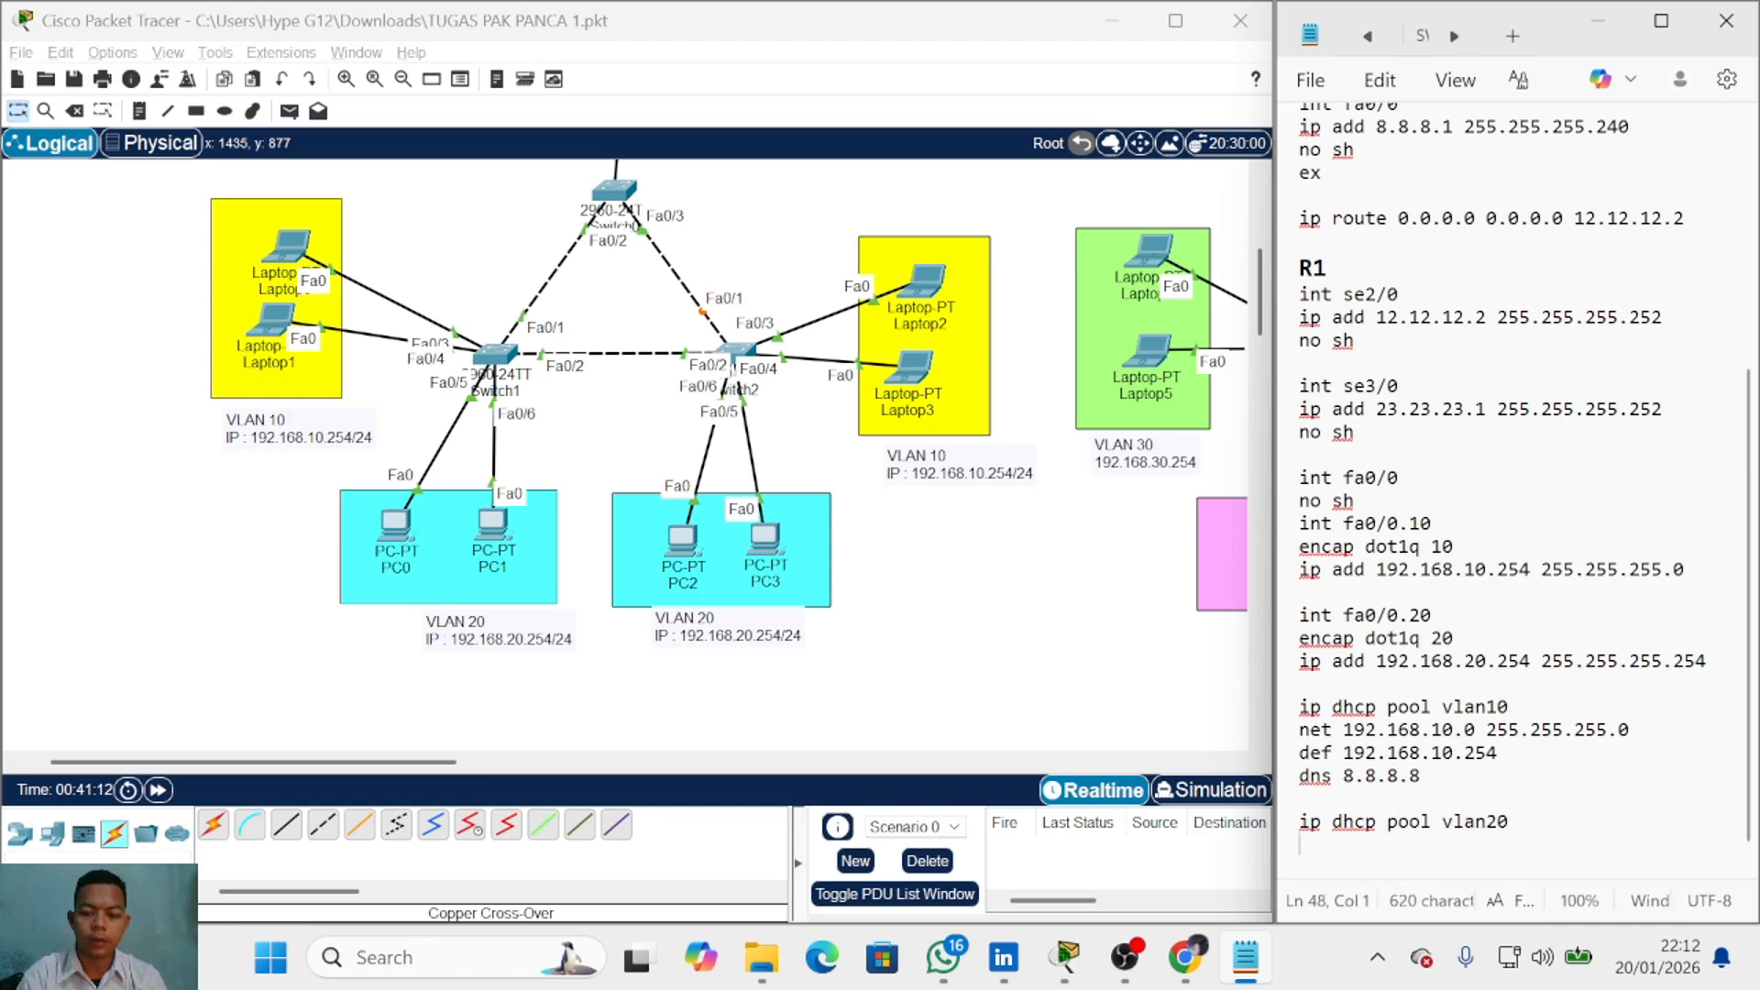
type("net 192.168")
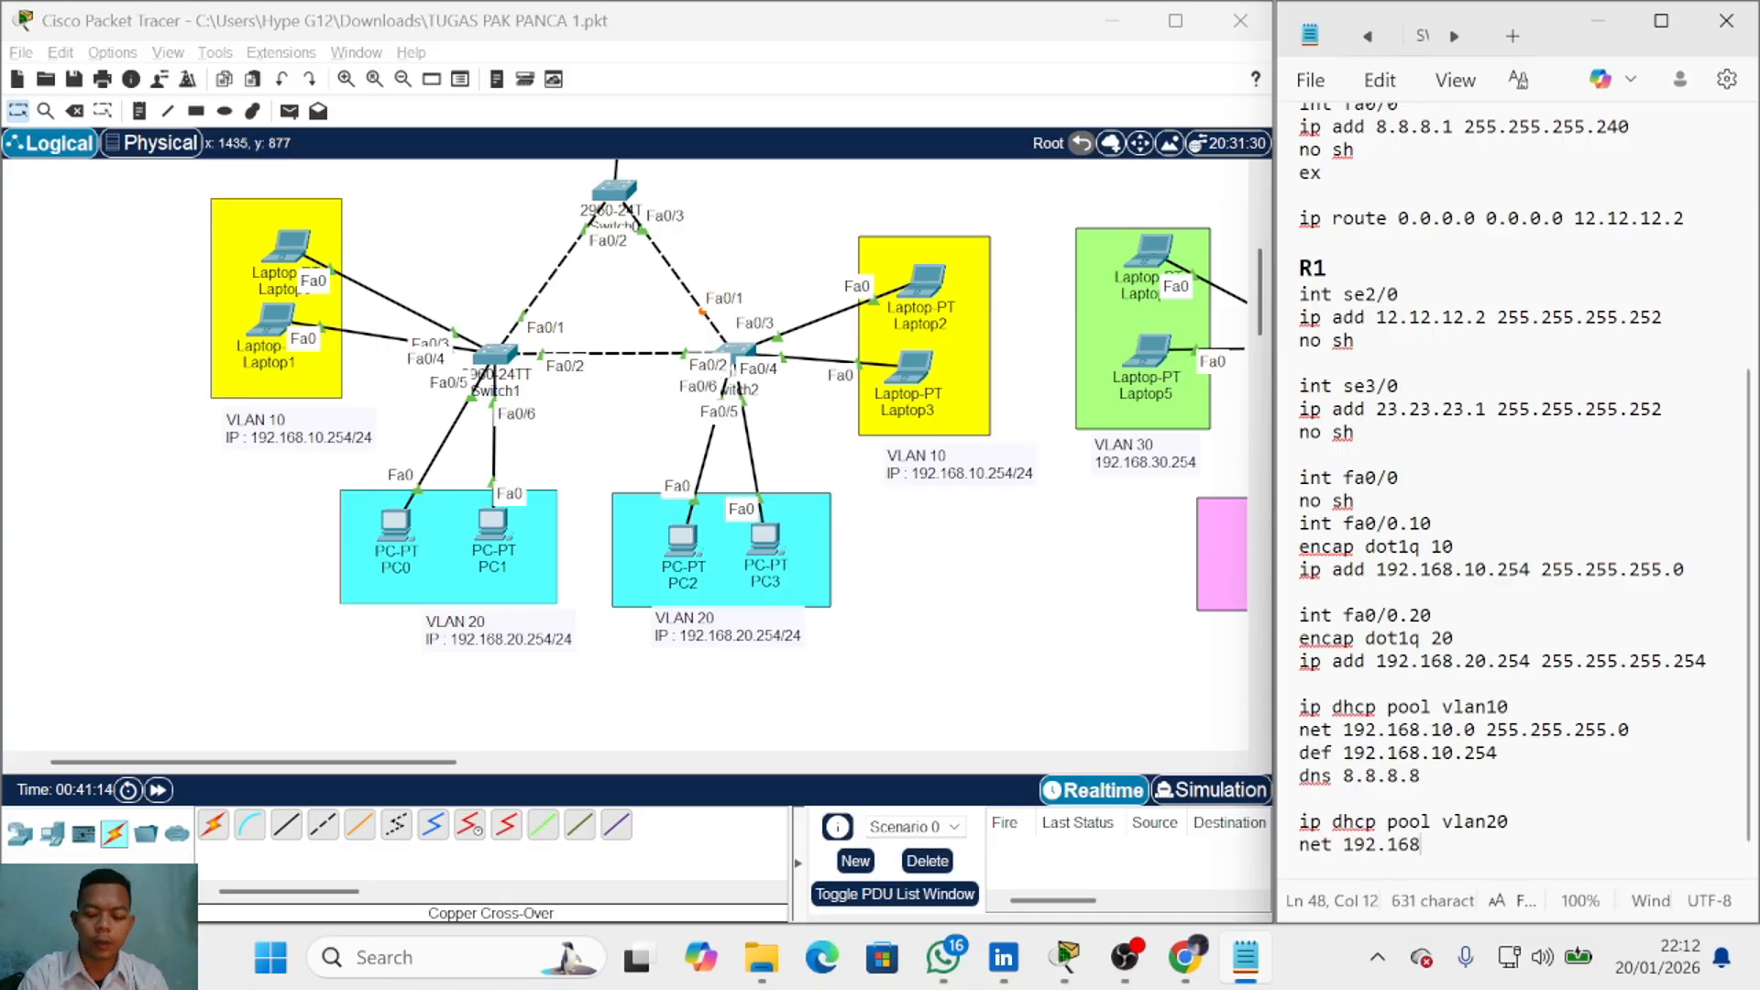
type(".20.0 255.255.255.0")
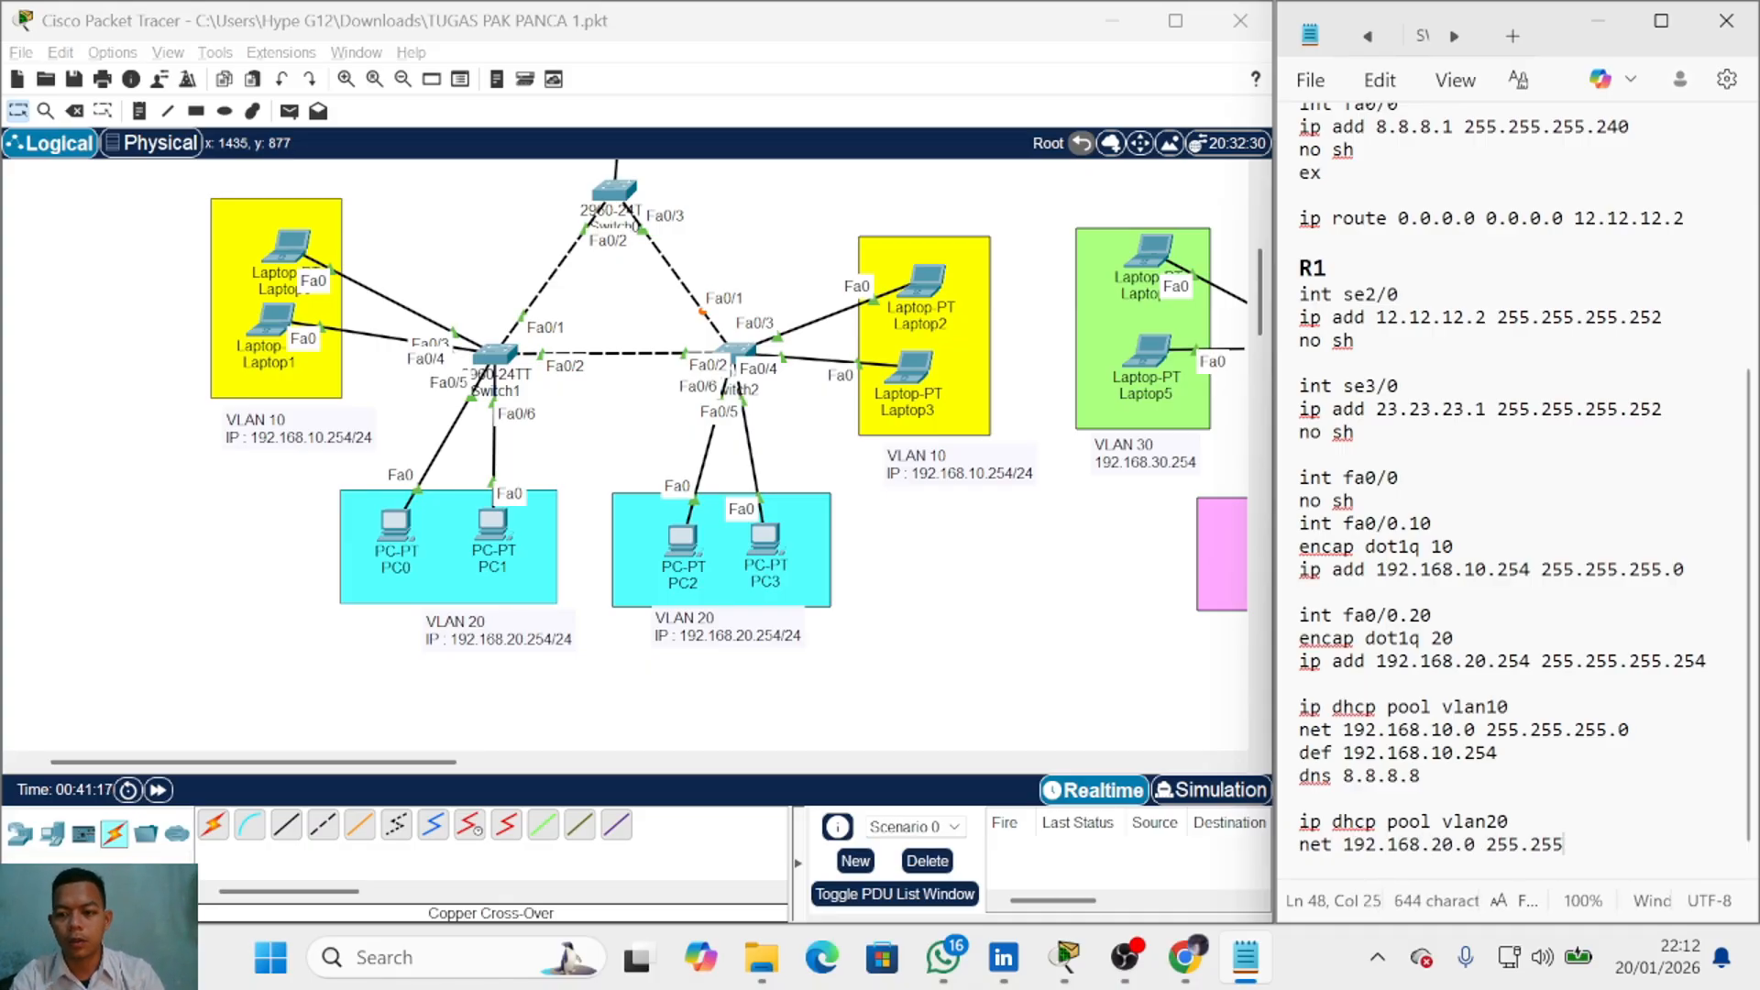
type("def ")
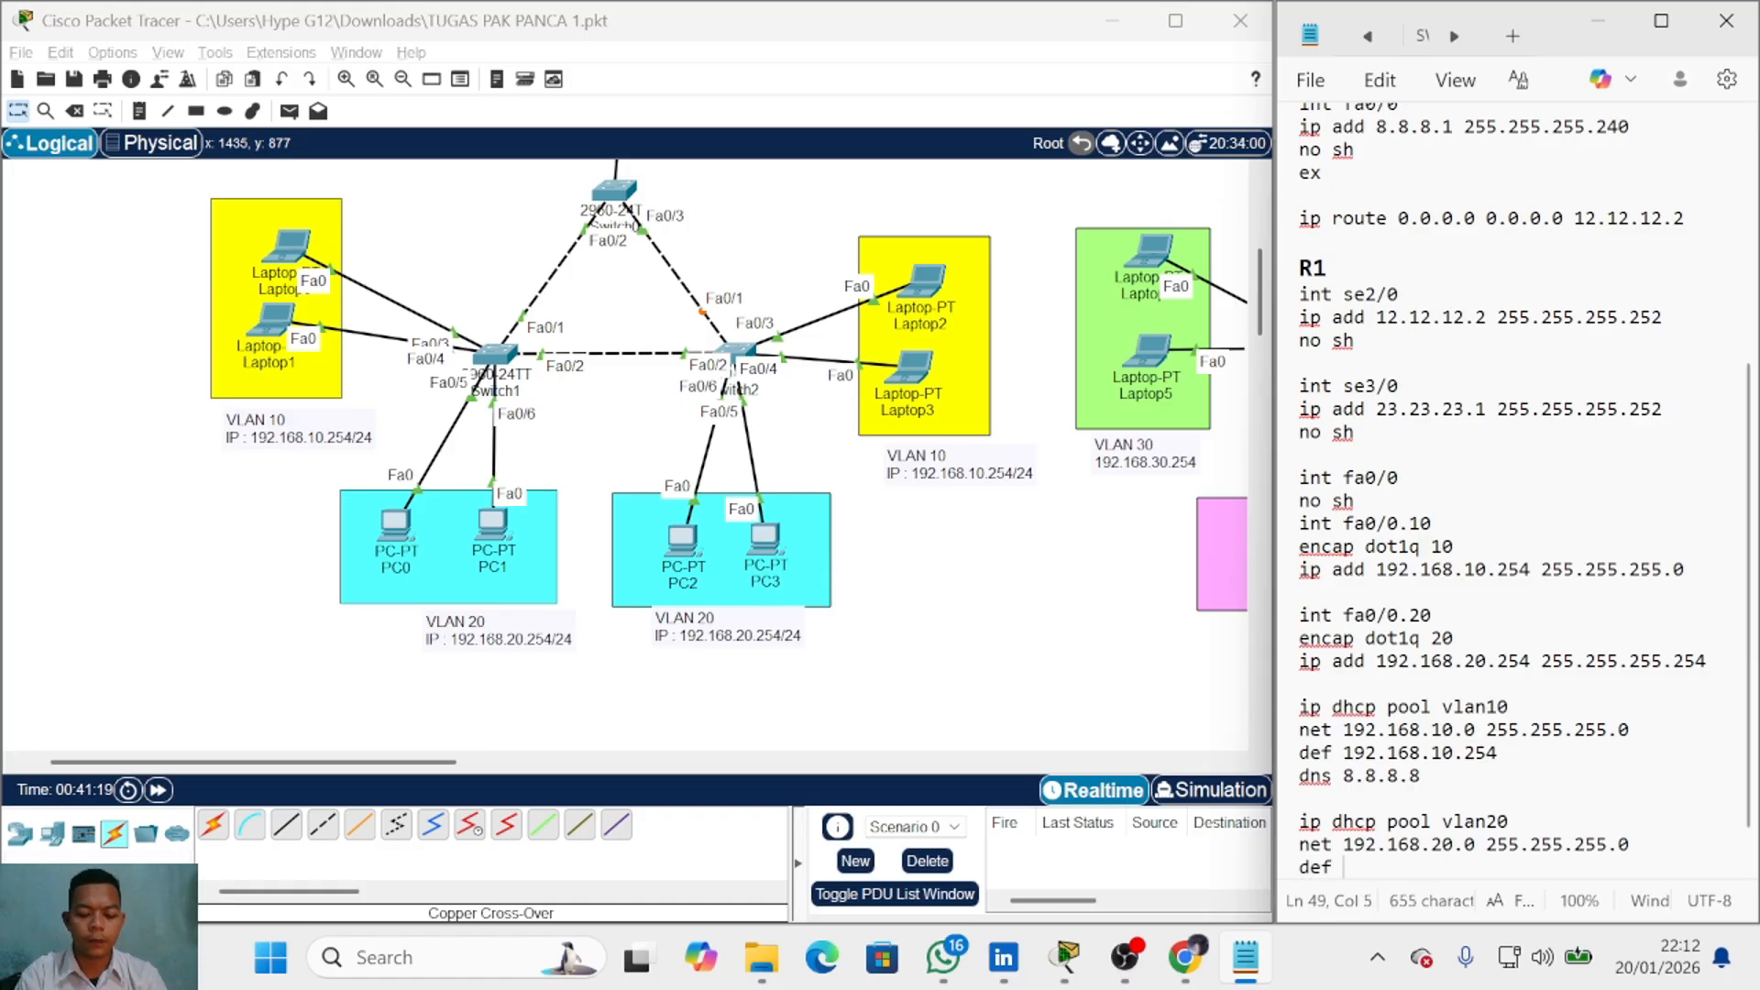
type("192.168.20.254")
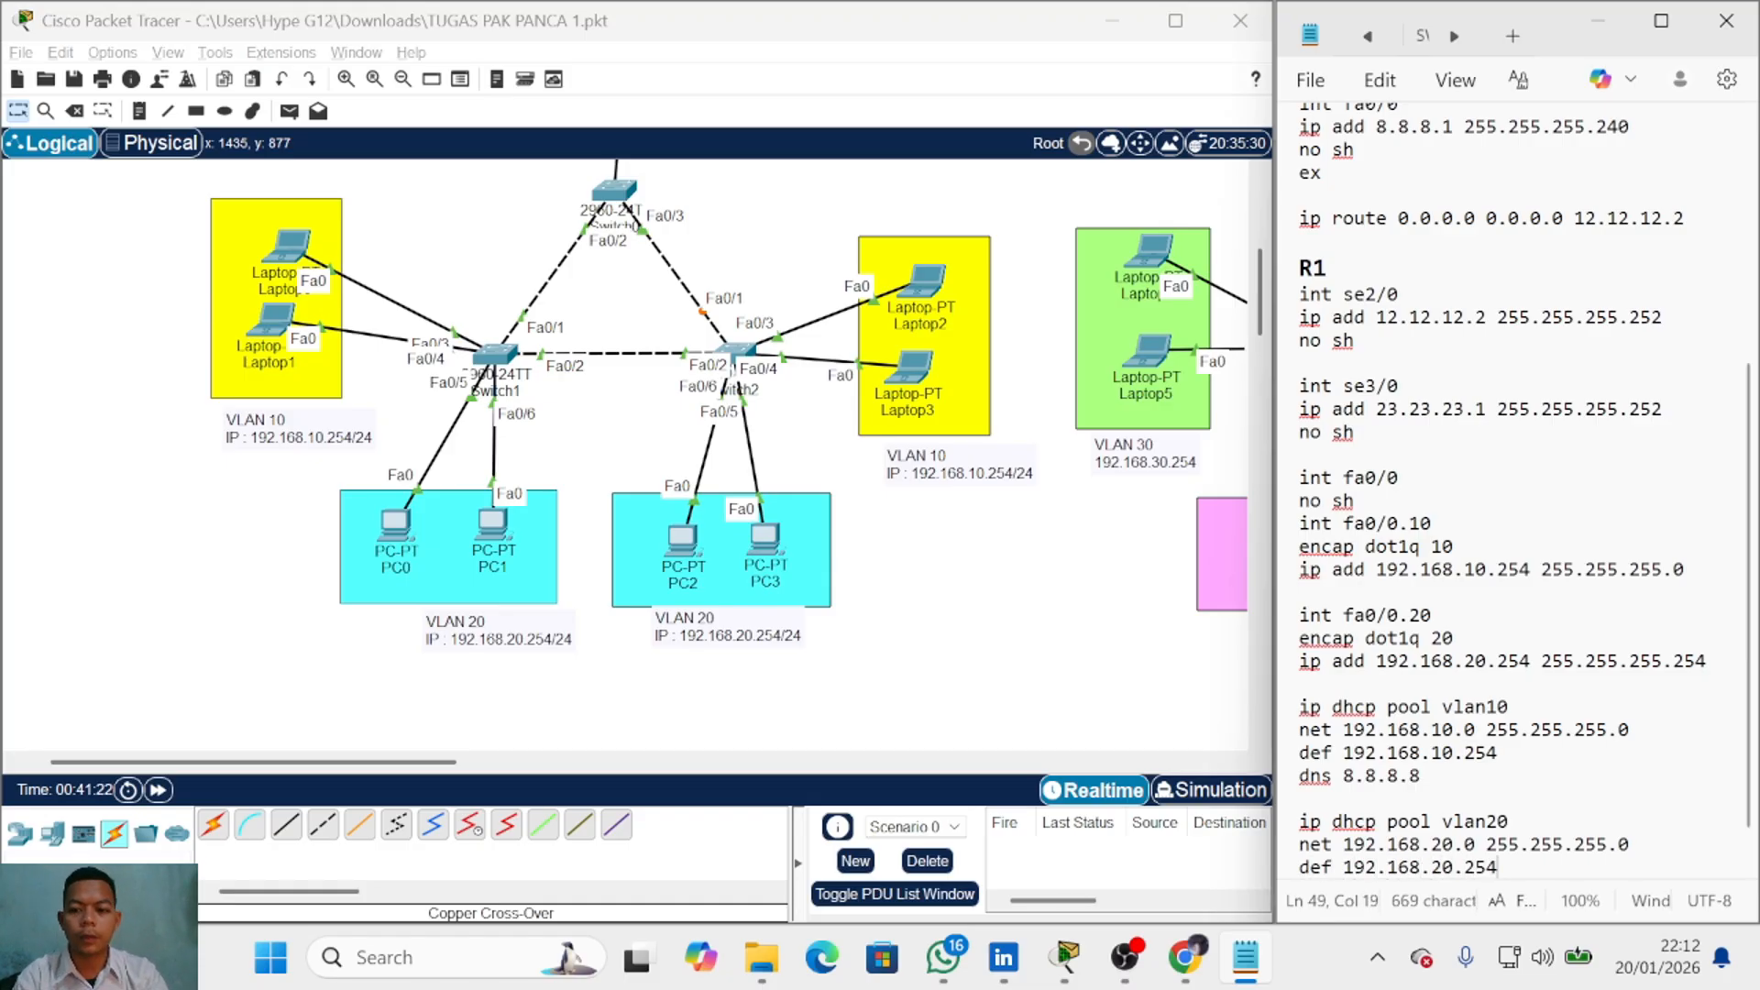
key("Return")
type("dns 8.8.8.8")
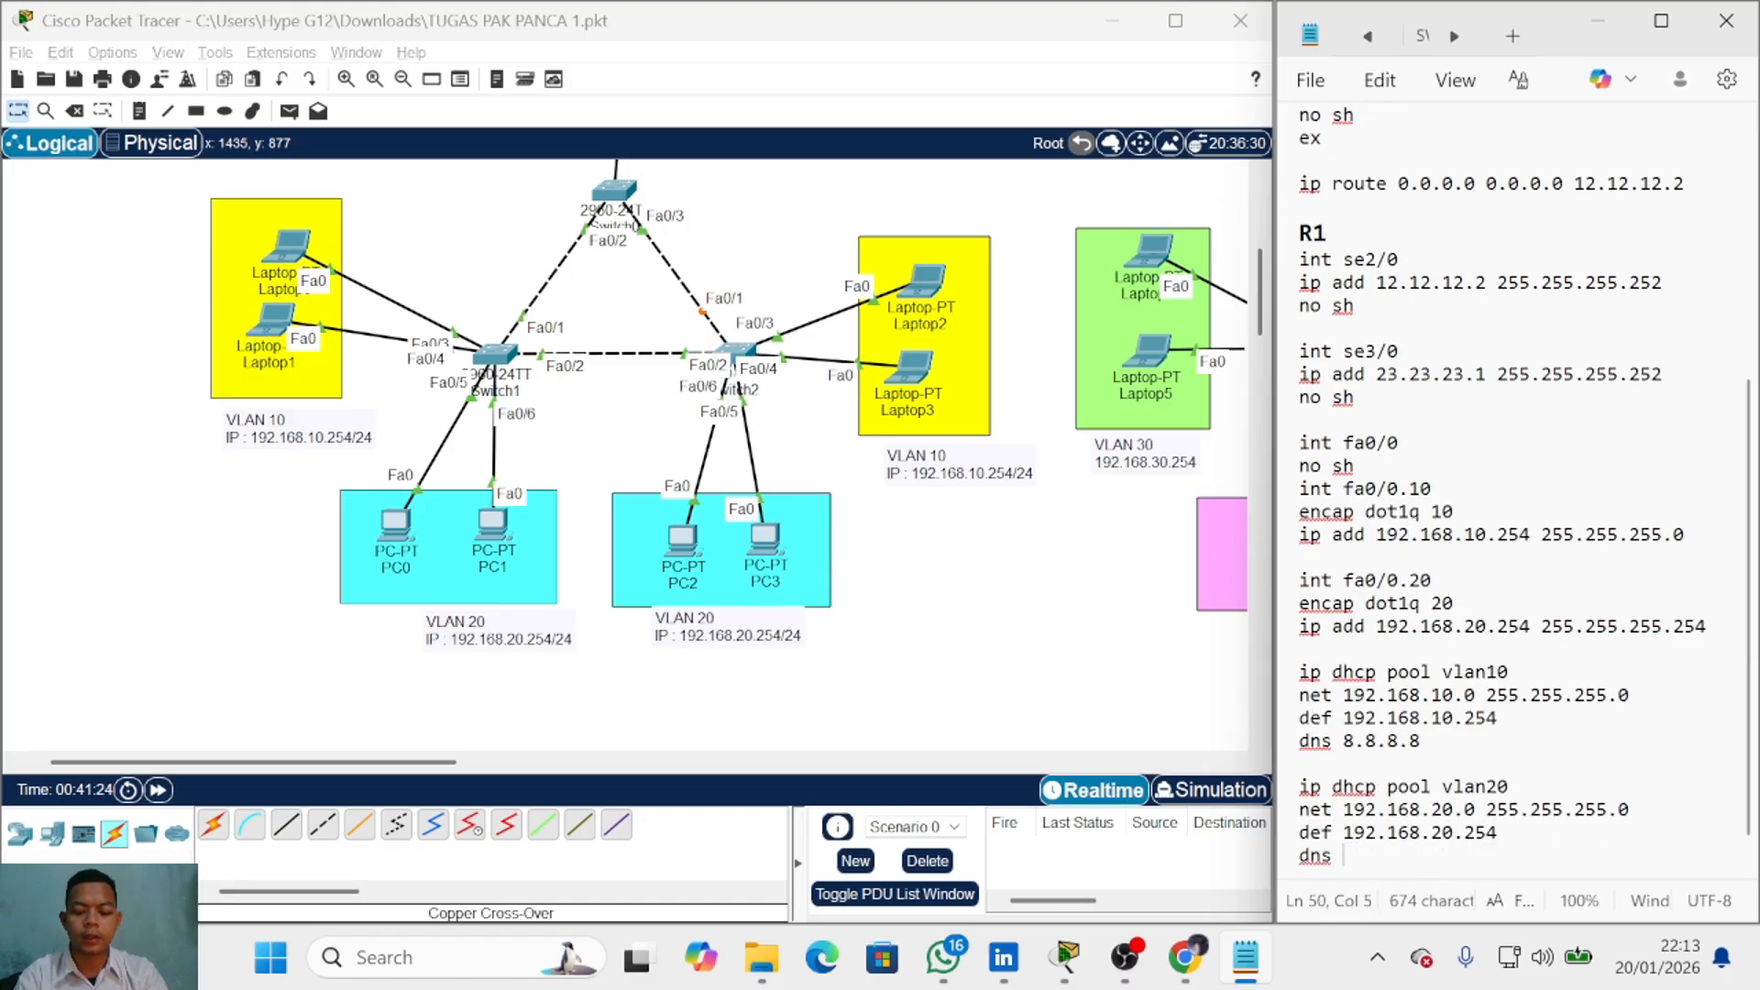
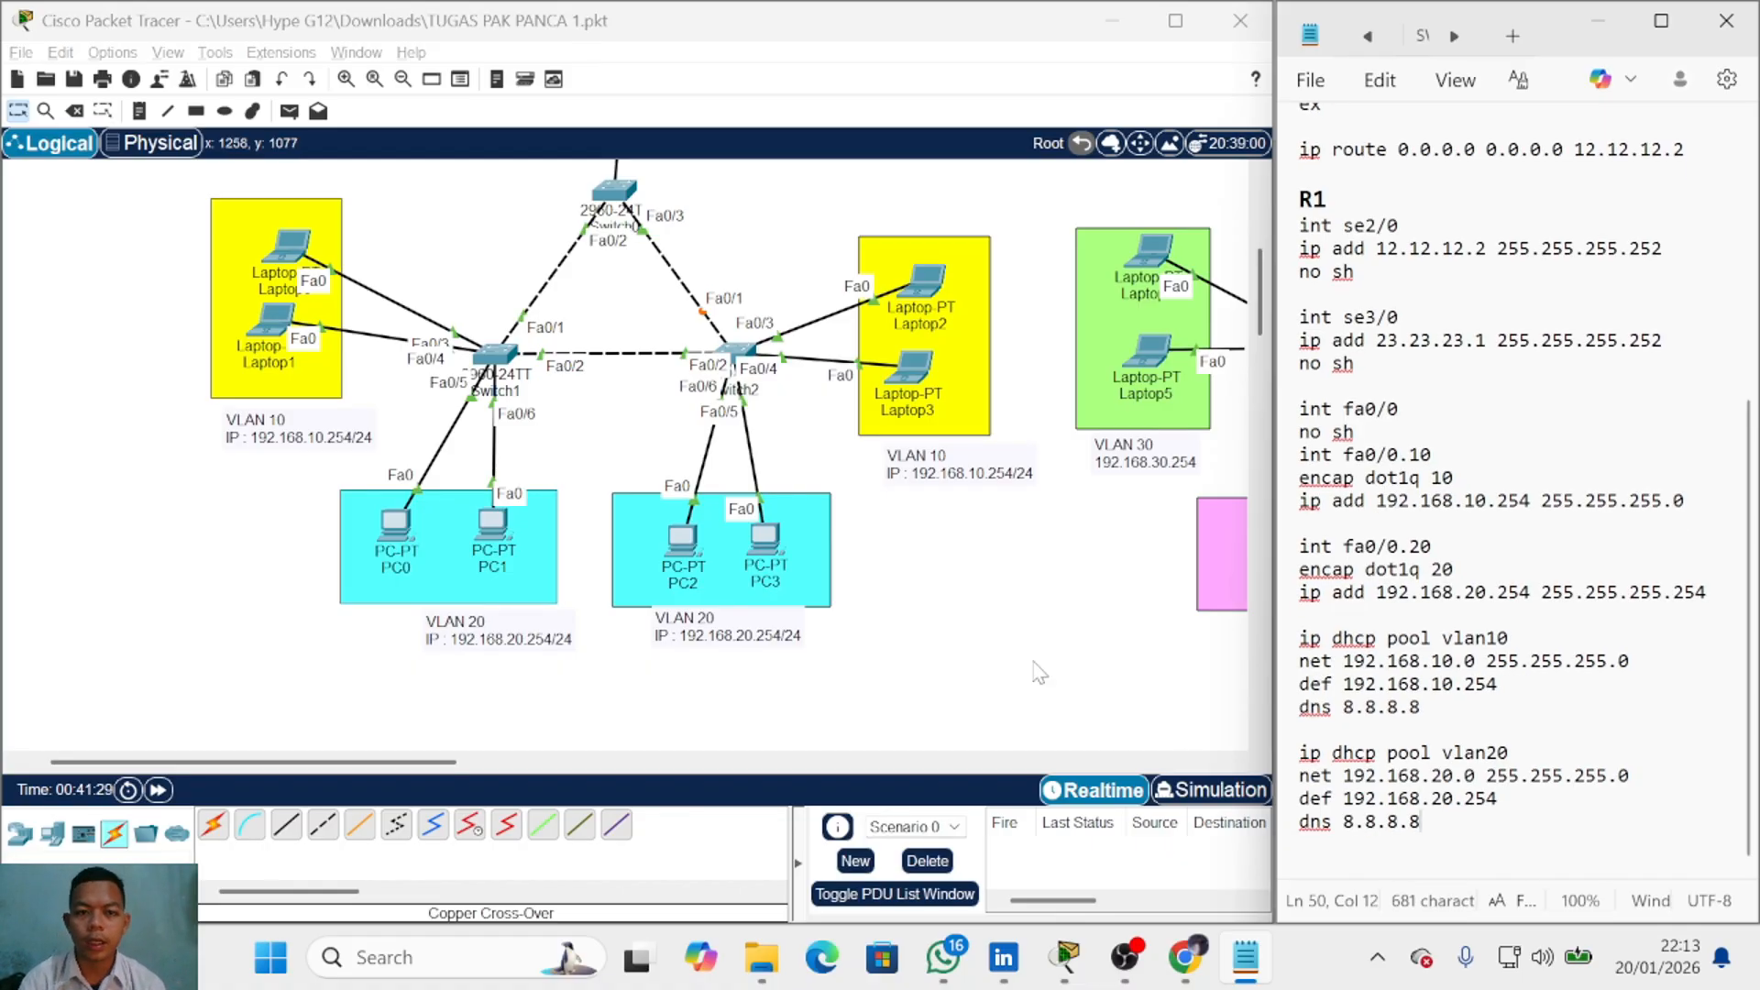
Step: Bring router R1 into view, open its device window, and move the window aside to uncover the notes
scroll(1036, 665, "up", 3)
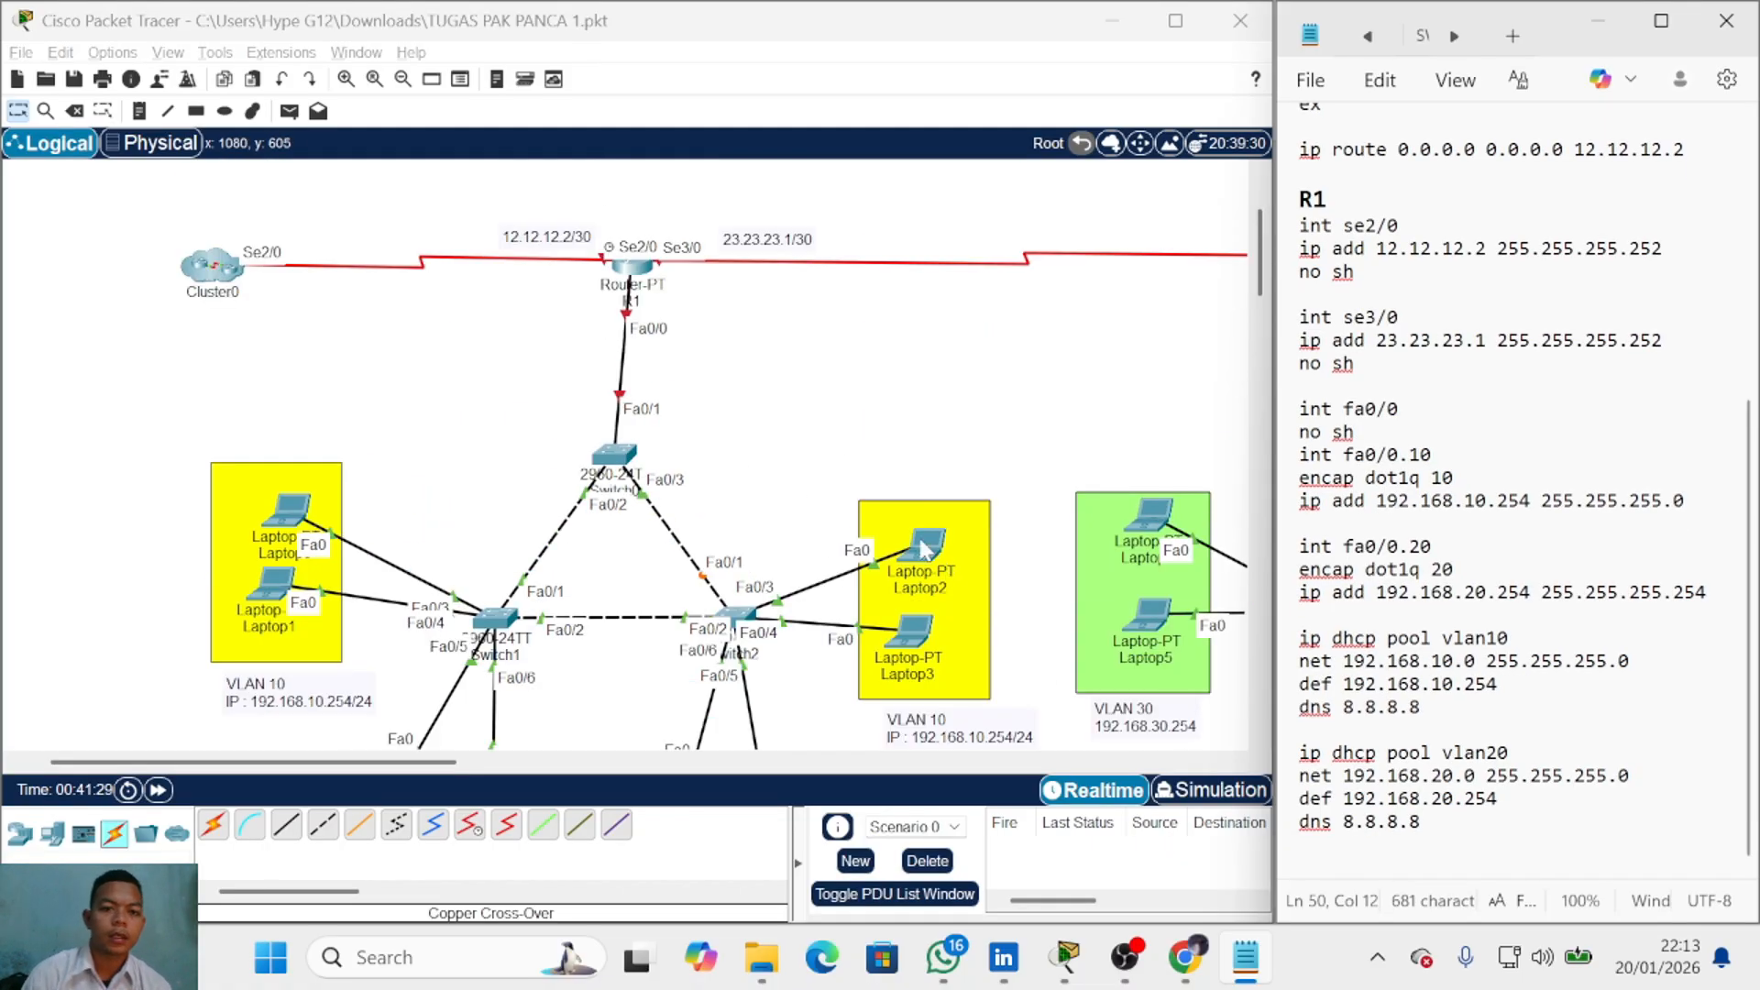
left_click(633, 267)
left_click_drag(977, 32, 599, 61)
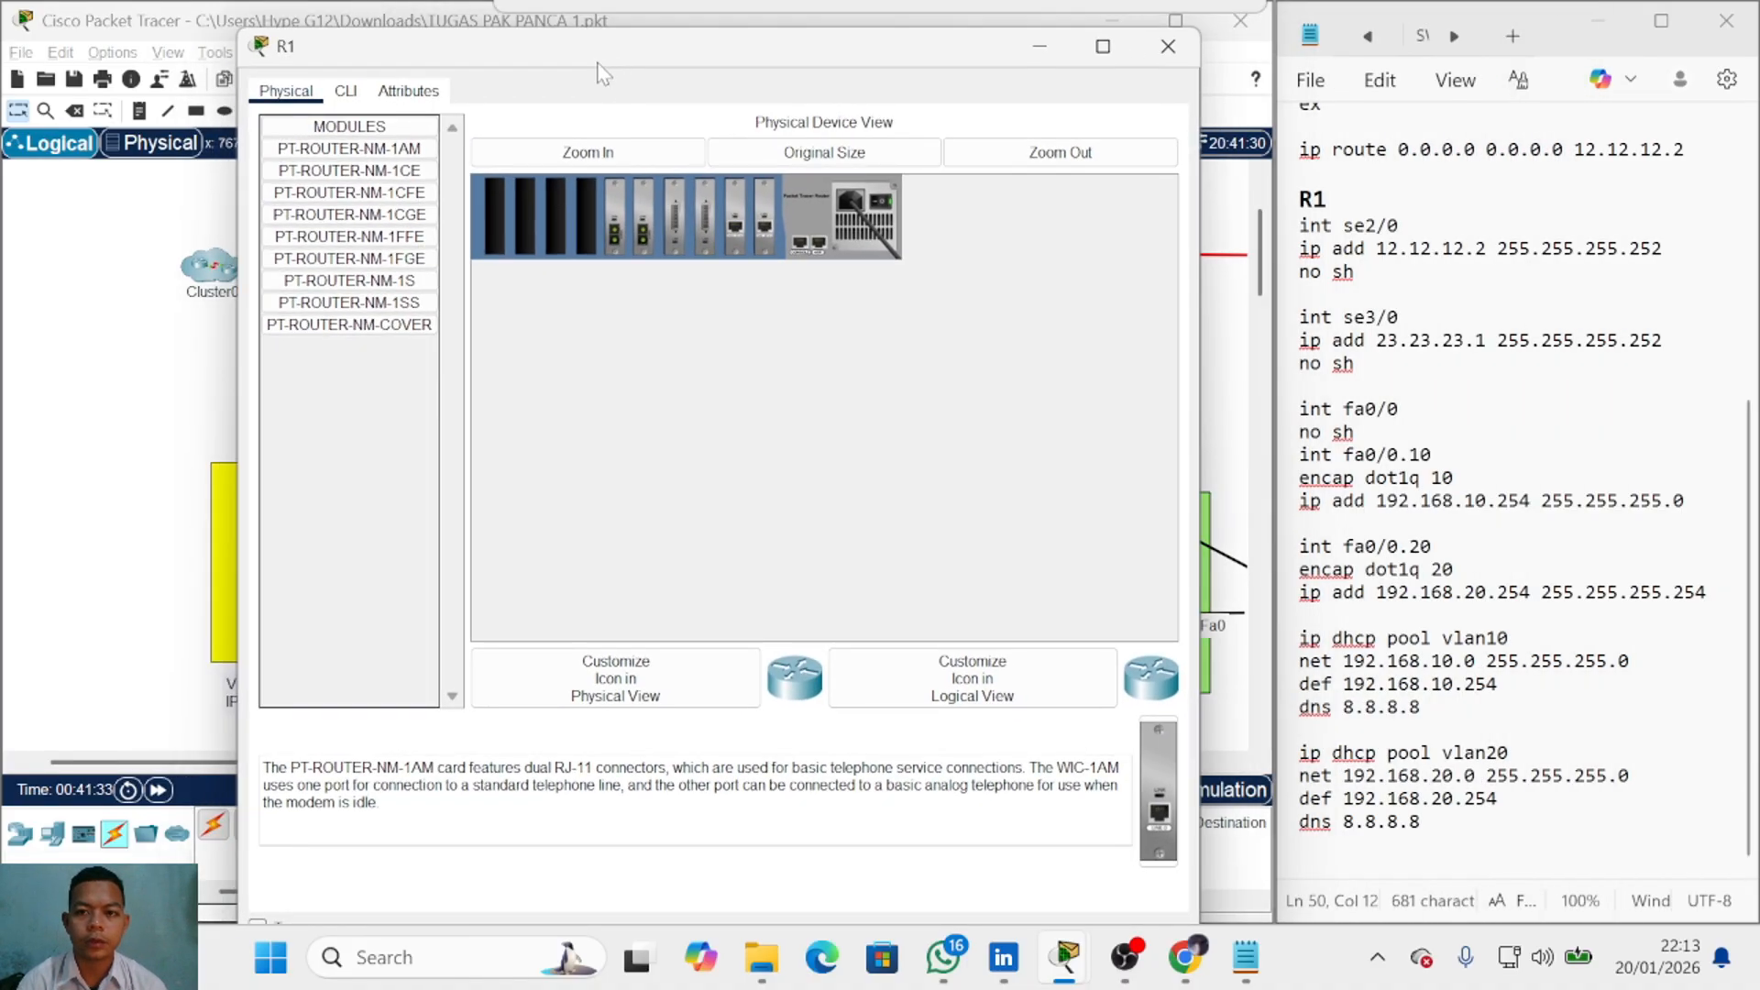
Step: In R1's CLI, enter privileged mode with 'en' and global configuration with 'conf t'
left_click(338, 97)
key("Return")
type("en")
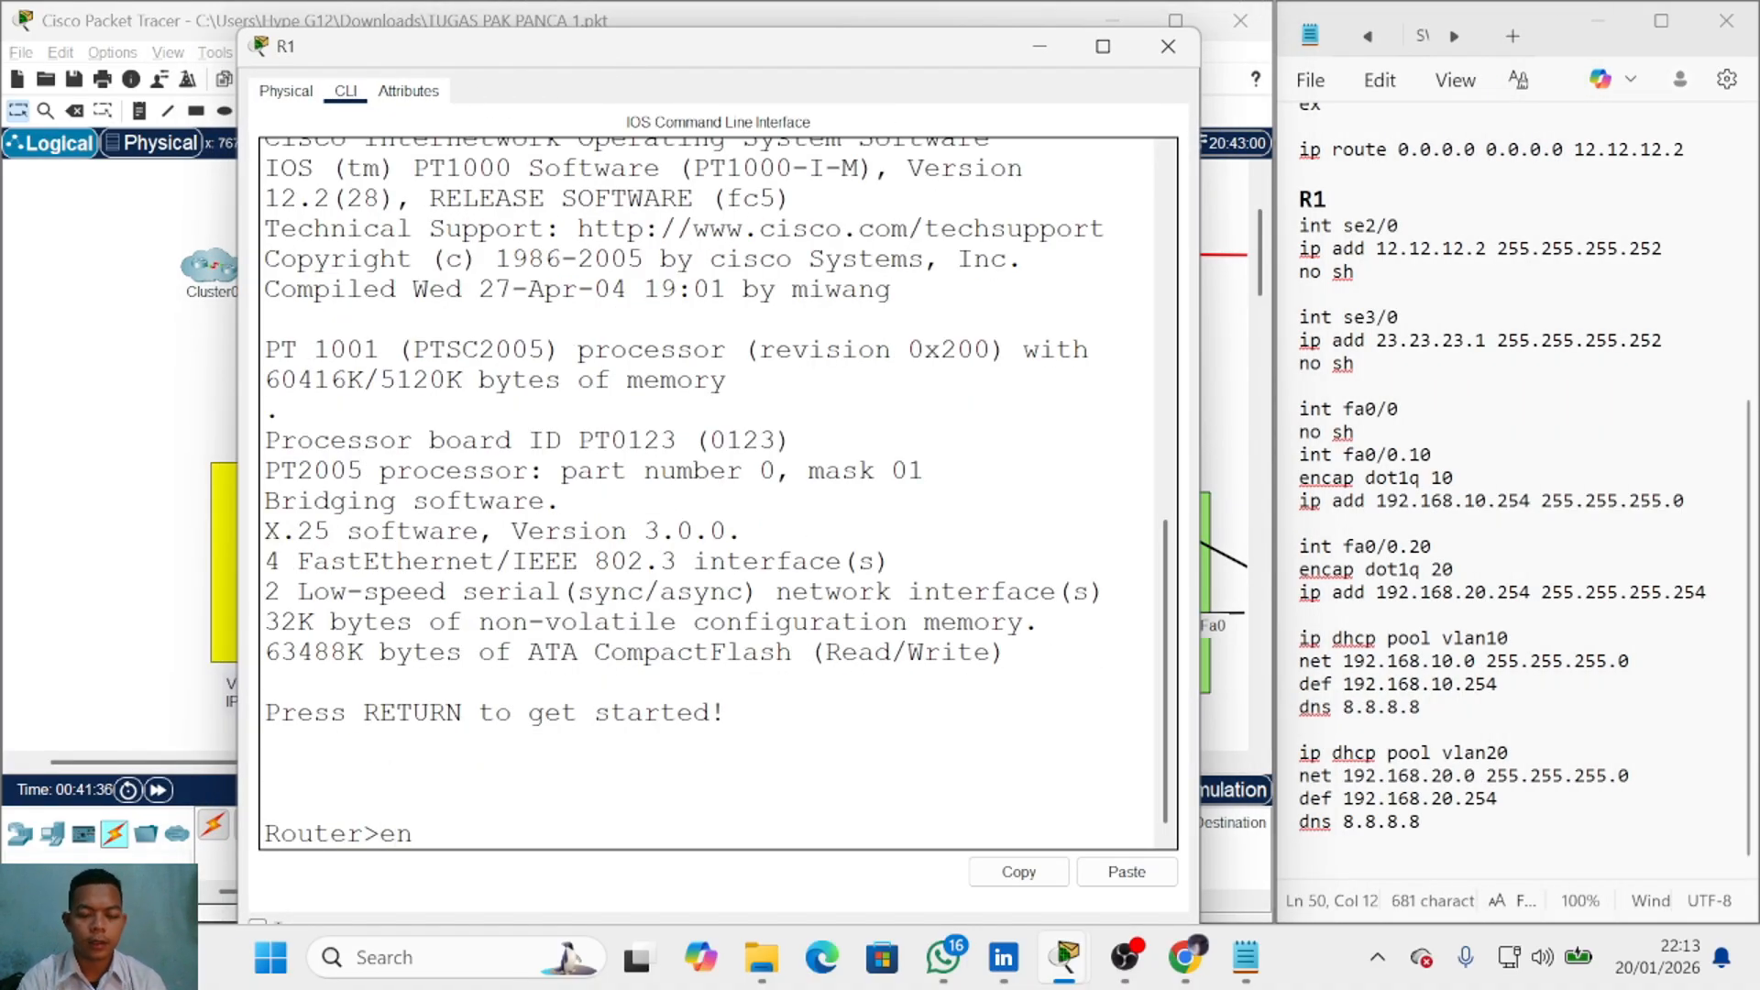
key("Return")
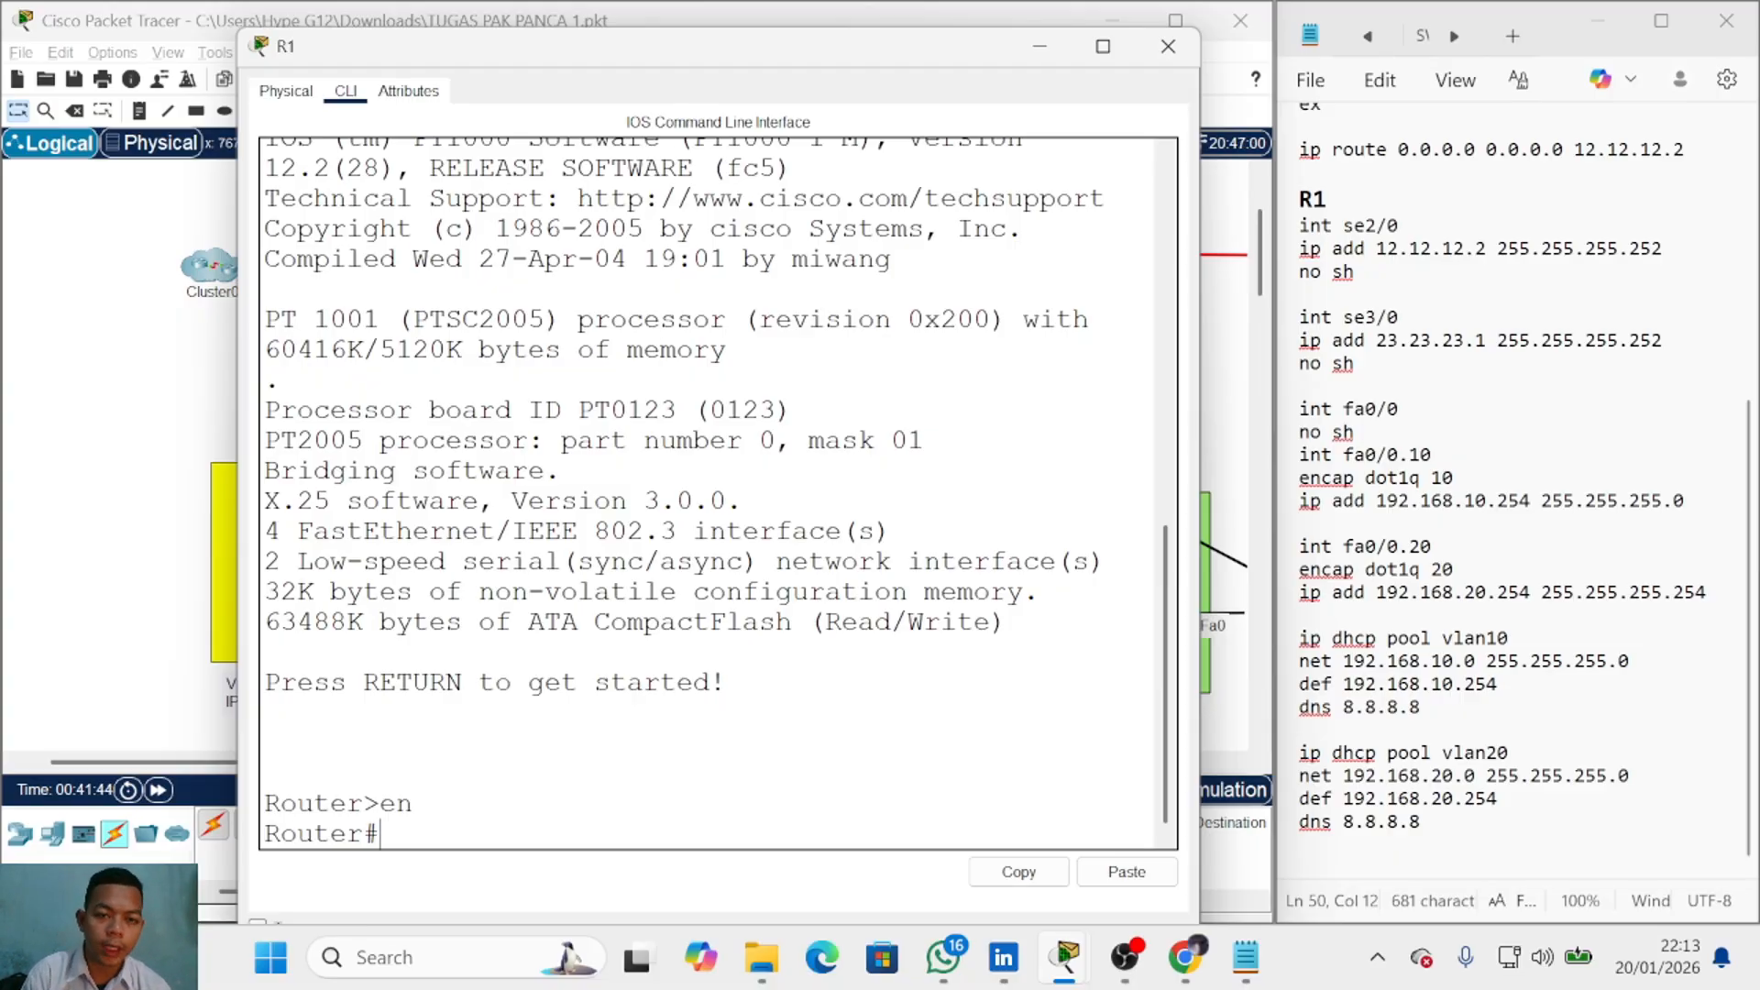
type("conf t")
key("Return")
Step: Give Serial2/0 address 12.12.12.2 255.255.255.252 and bring it up
type("int se2;0")
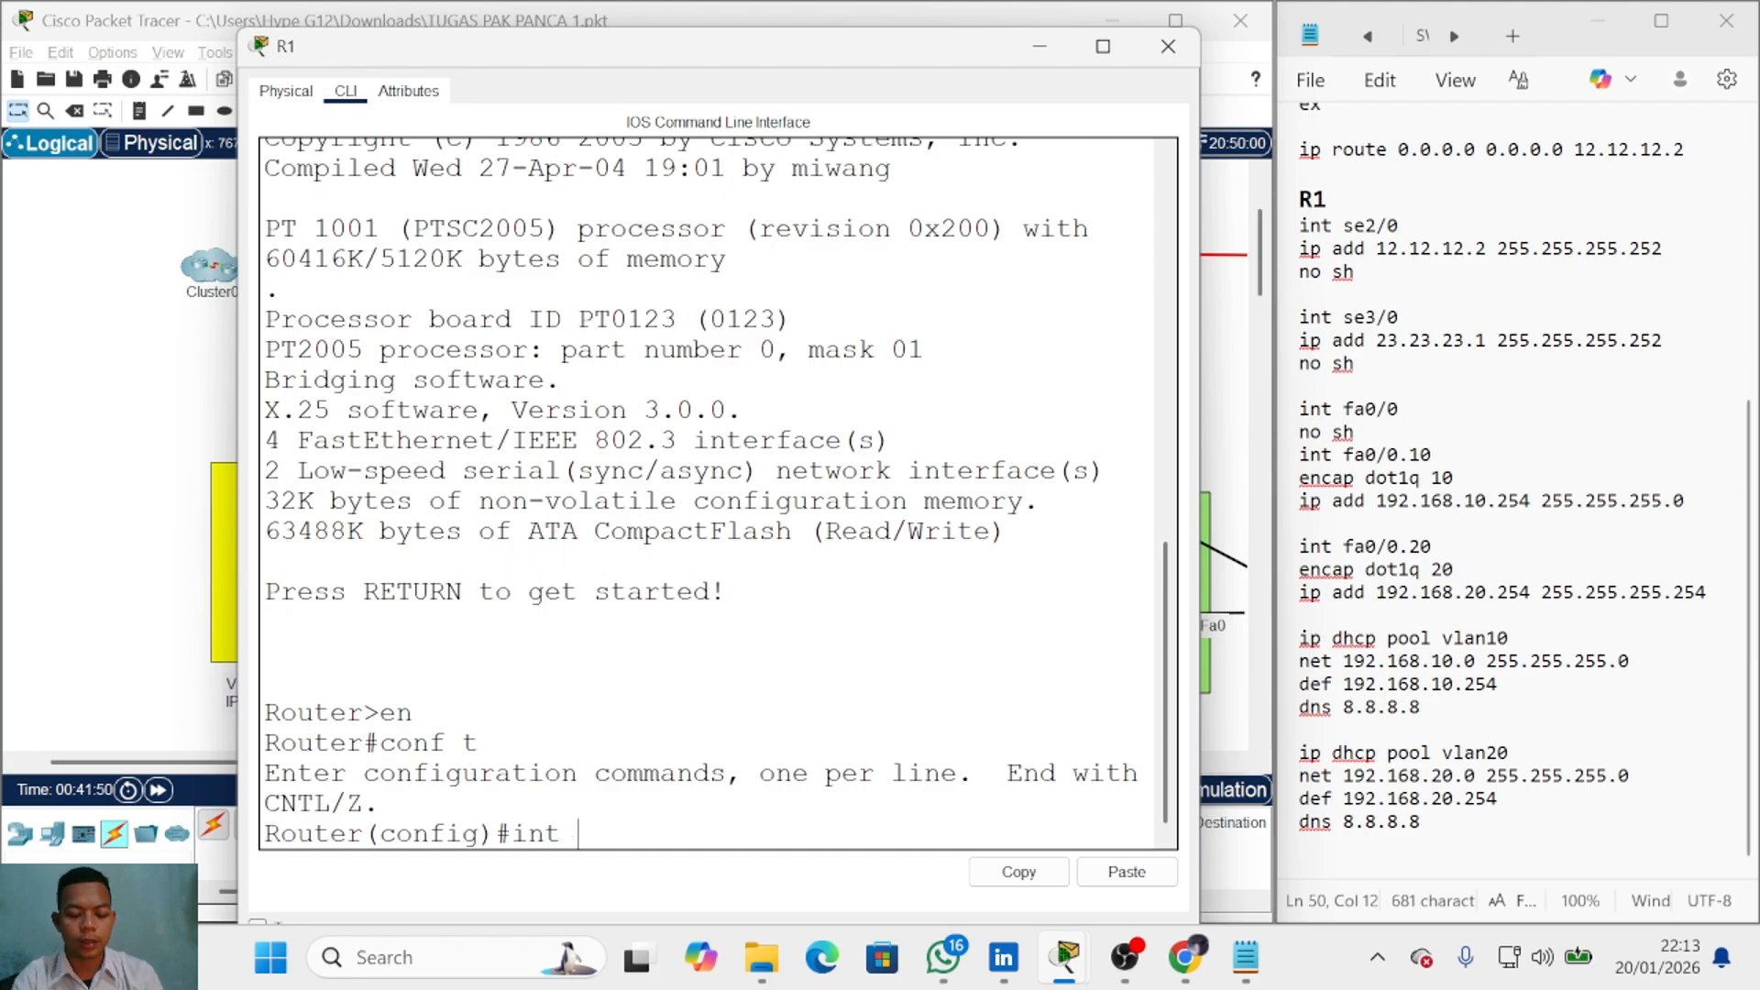
key("Return")
type("int se2;")
key("BackSpace")
type("/0")
key("Return")
type("ip add 12.12.12.2 255.255.255.252")
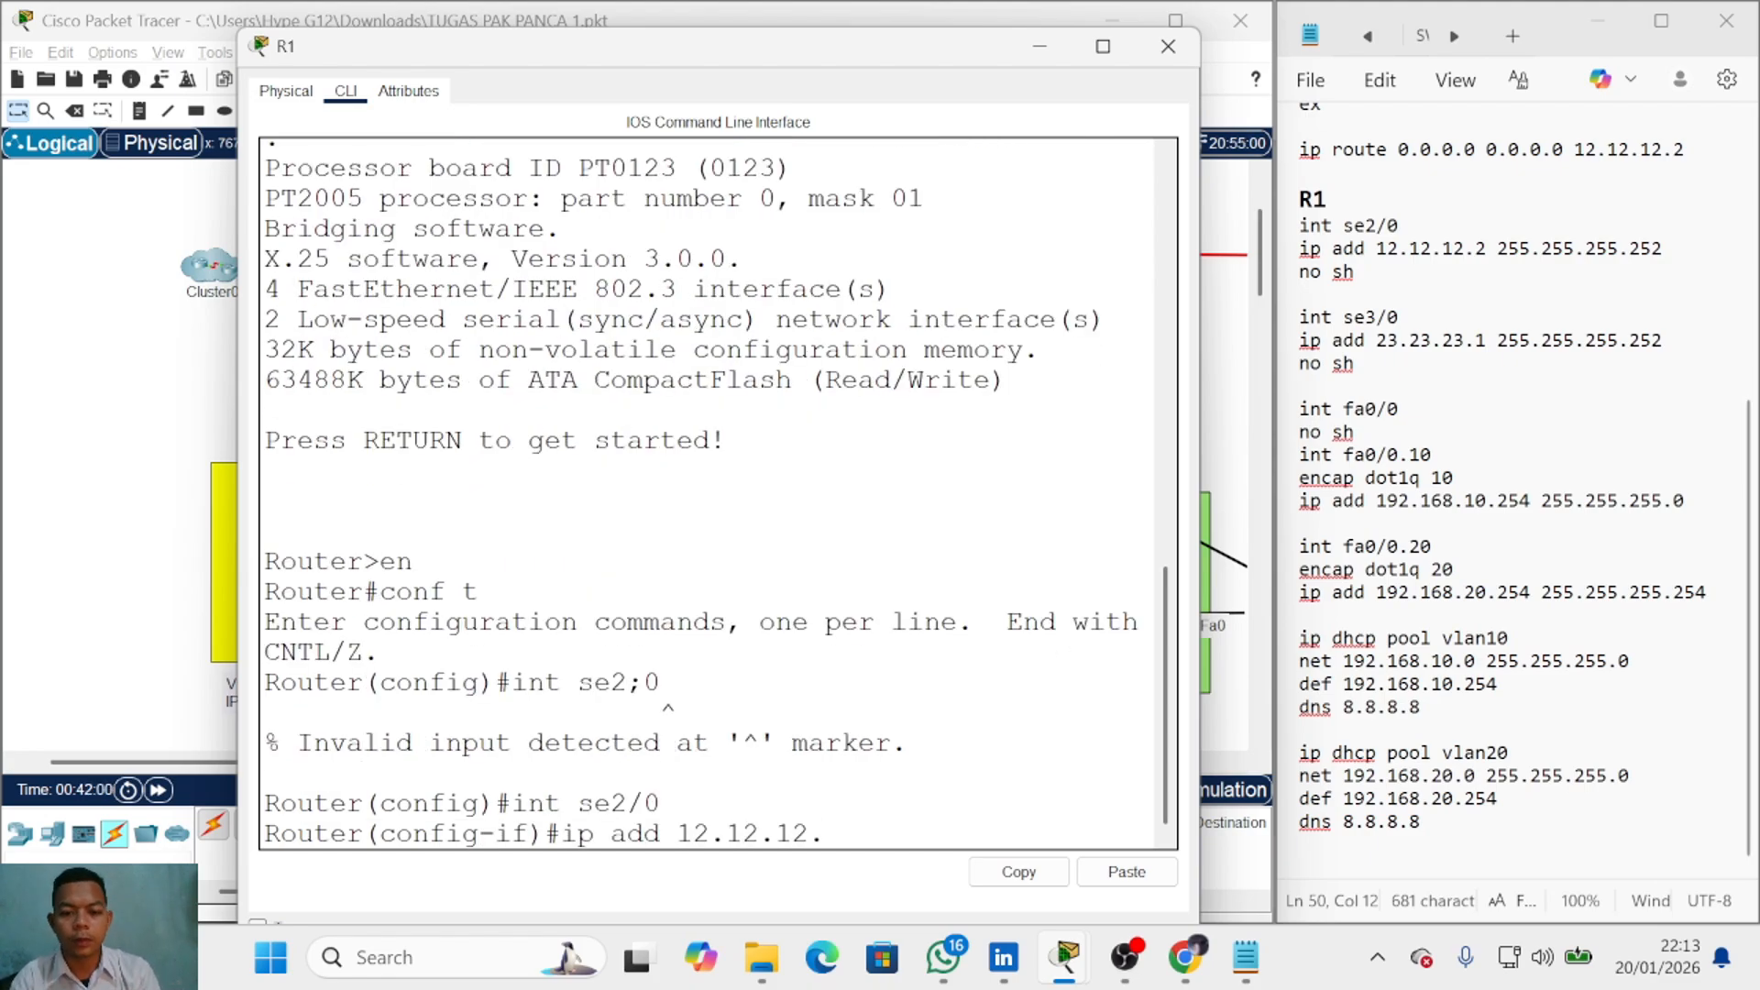
key("Return")
type("no sh")
key("Return")
Step: Give Serial3/0 address 23.23.23.1 255.255.255.252 and bring it up
type("int se3/0")
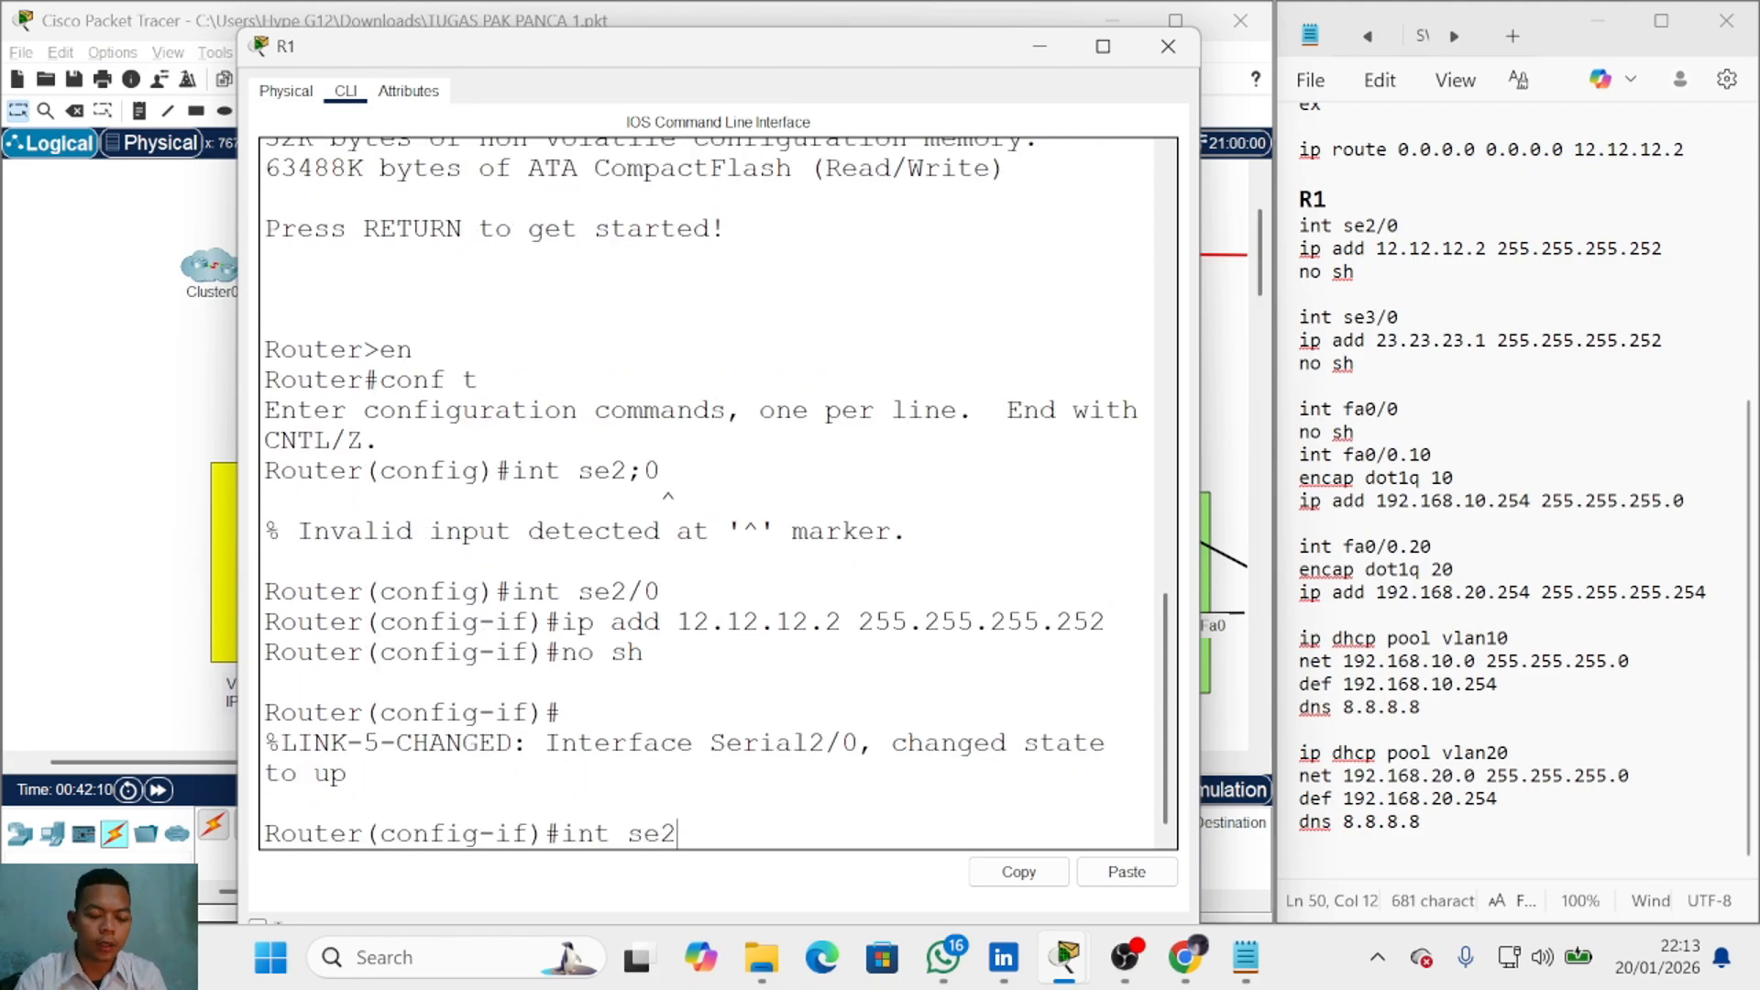
key("Return")
type("ip add")
key("BackSpace")
key("BackSpace")
key("BackSpace")
key("BackSpace")
key("BackSpace")
key("BackSpace")
type("int se3/0")
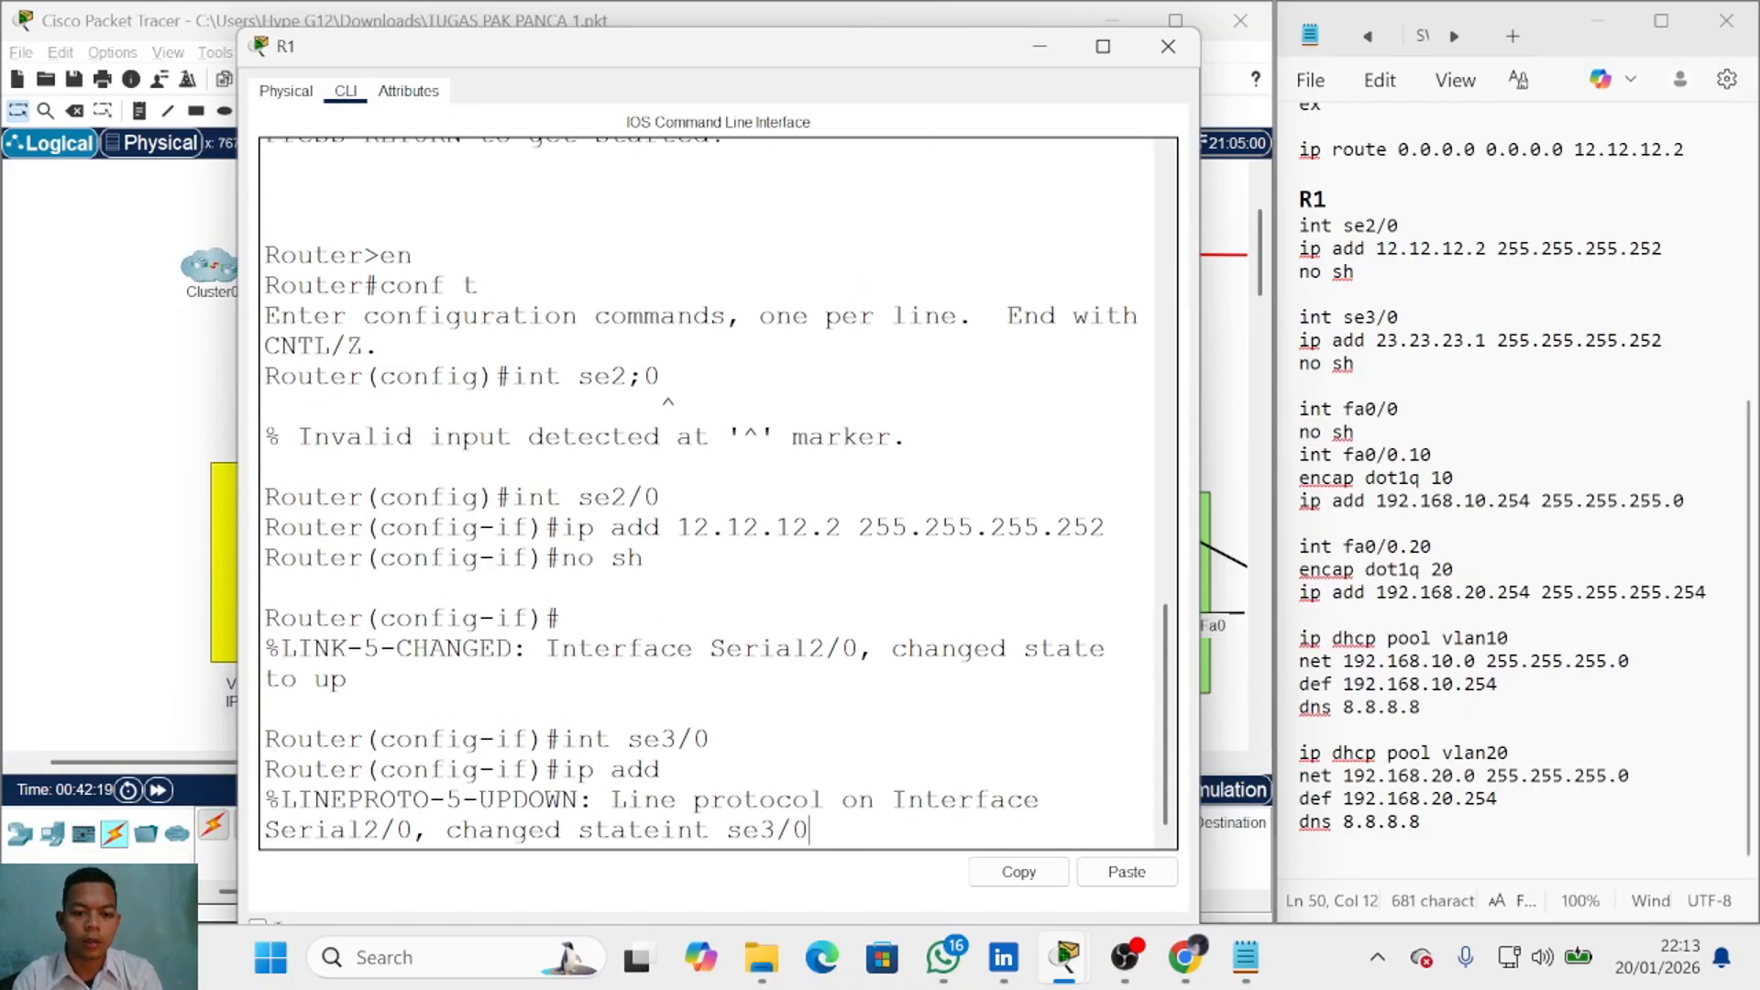
key("Return")
type("int se3/0")
key("BackSpace")
key("BackSpace")
key("BackSpace")
key("BackSpace")
key("BackSpace")
key("BackSpace")
key("BackSpace")
key("BackSpace")
key("BackSpace")
type("ip add 23.23.23.")
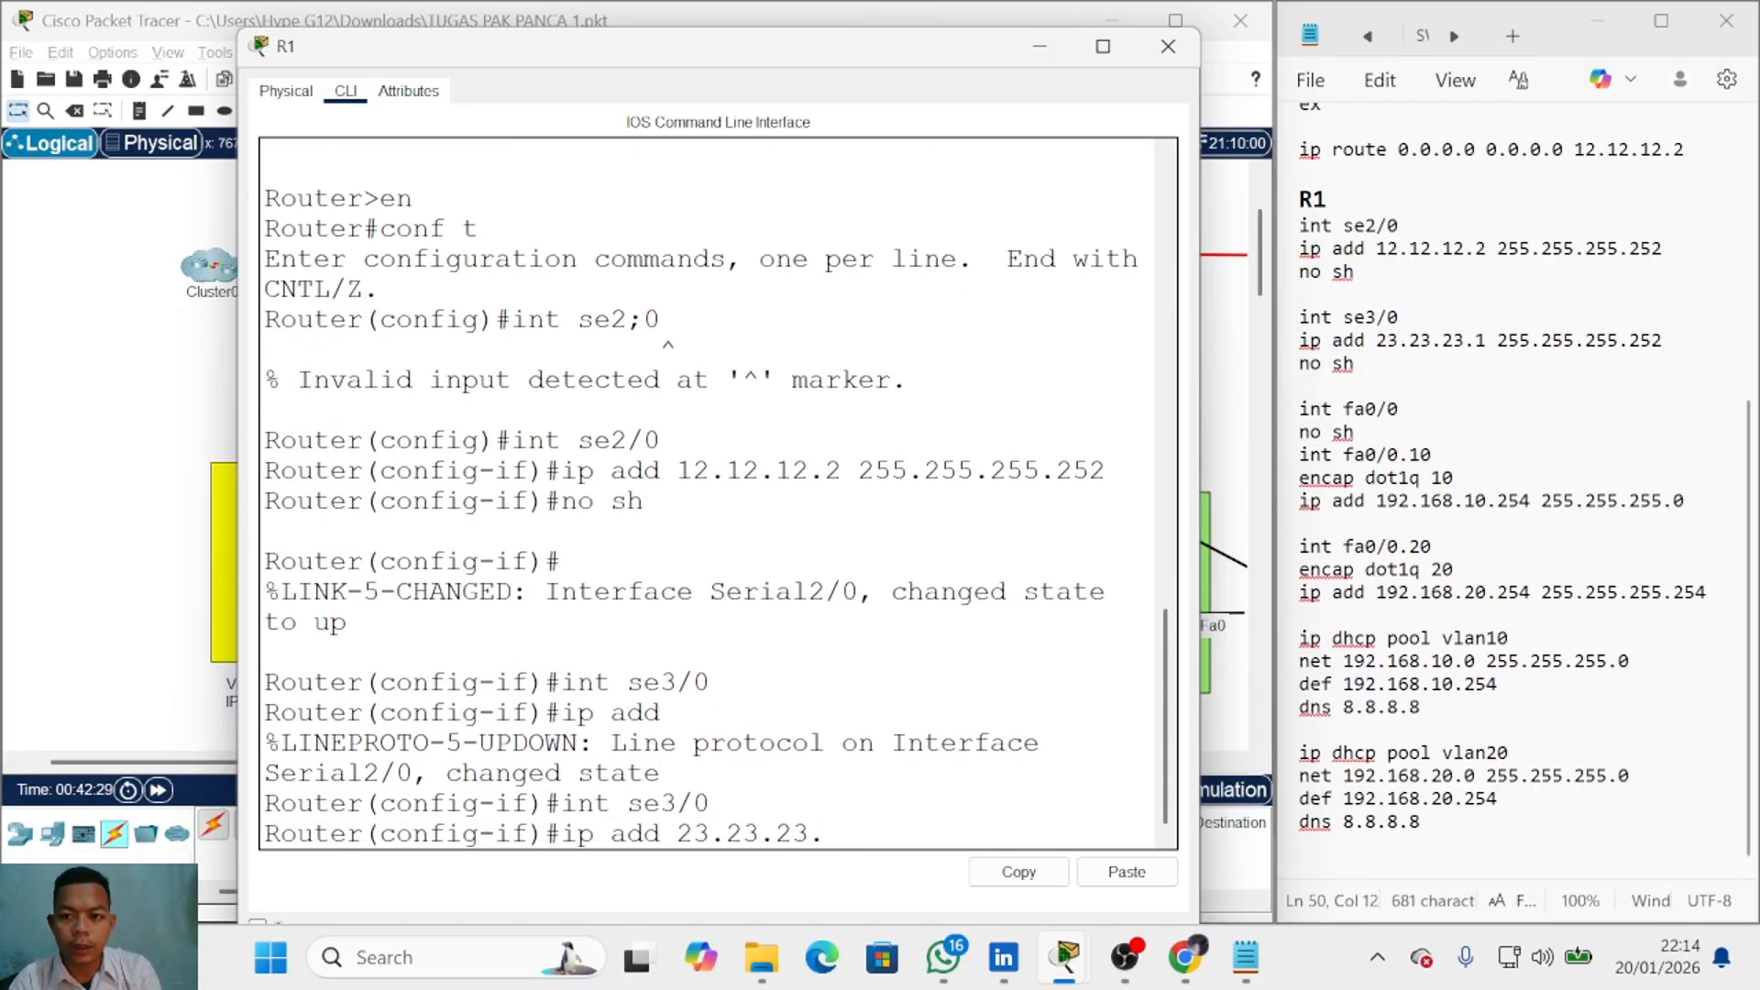
type("1 255.255.255.252")
key("Return")
type("no sh")
key("Return")
key("Return")
Step: Leave interface configuration and enable FastEthernet0/0 with 'no sh'
type("ex")
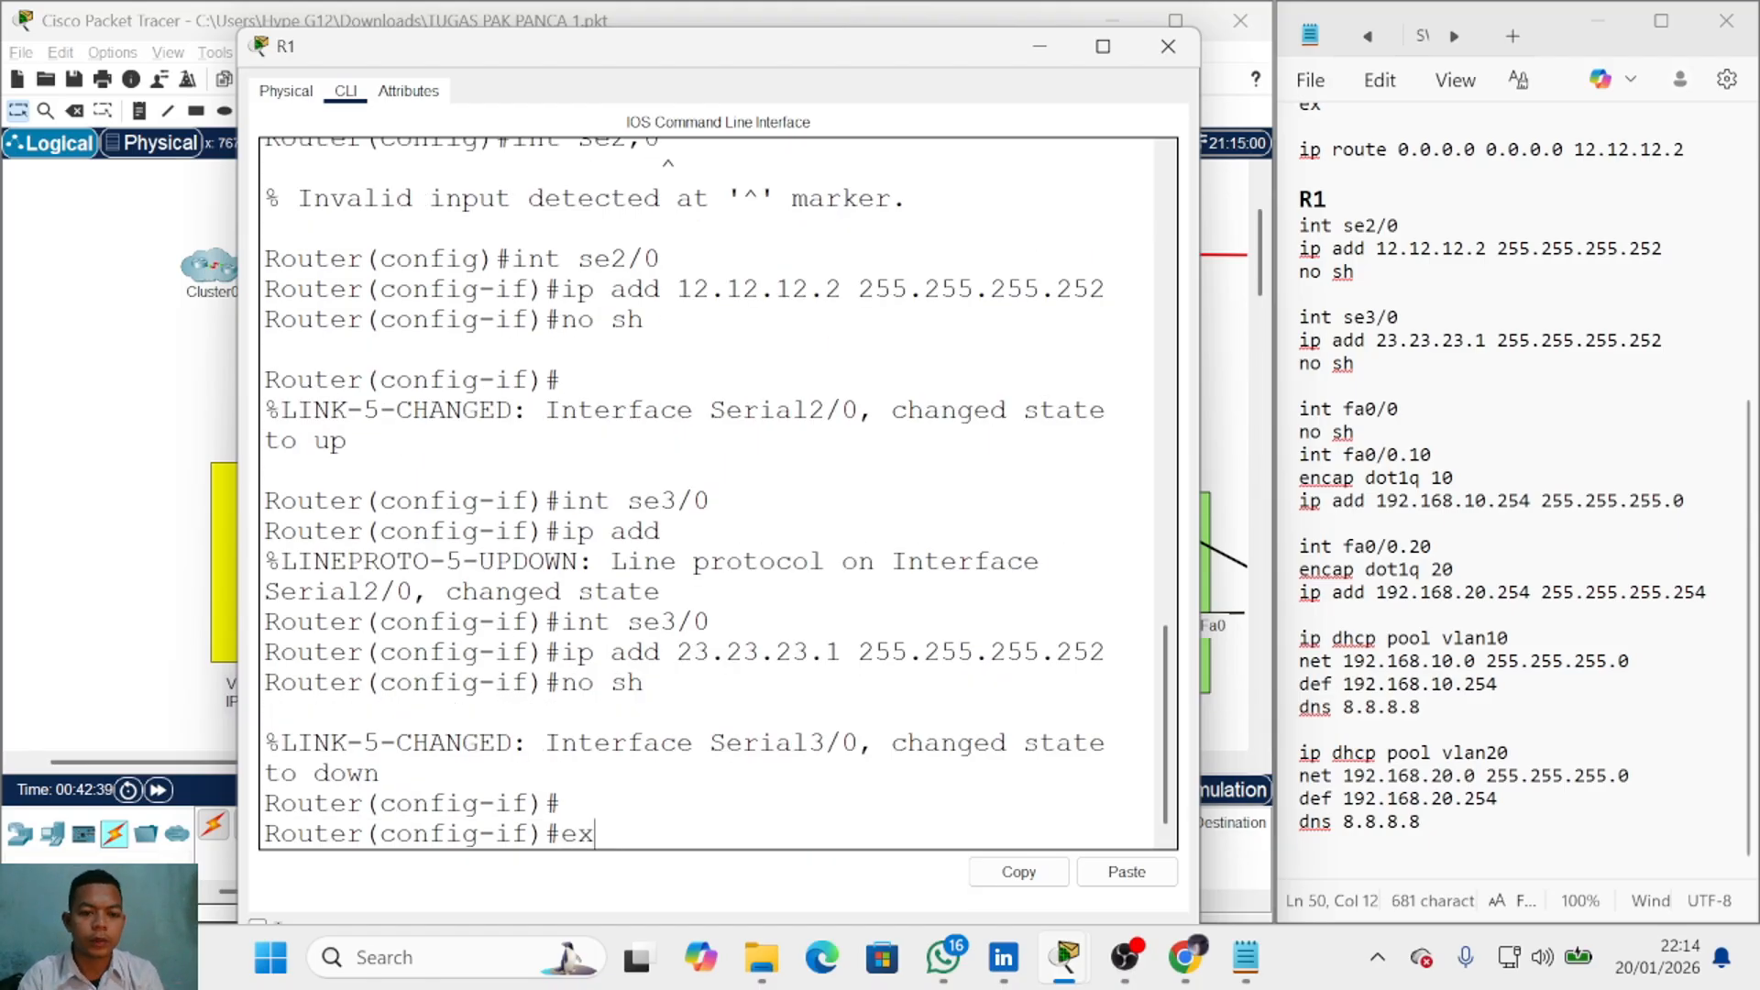
key("Return")
type("int fa0/0")
key("Return")
type("no sh")
key("Return")
Step: Create subinterface fa0/0.10 with 'encap dot1q 10' and address 192.168.10.254 255.255.255.0
type("int fa0/0.10")
key("Return")
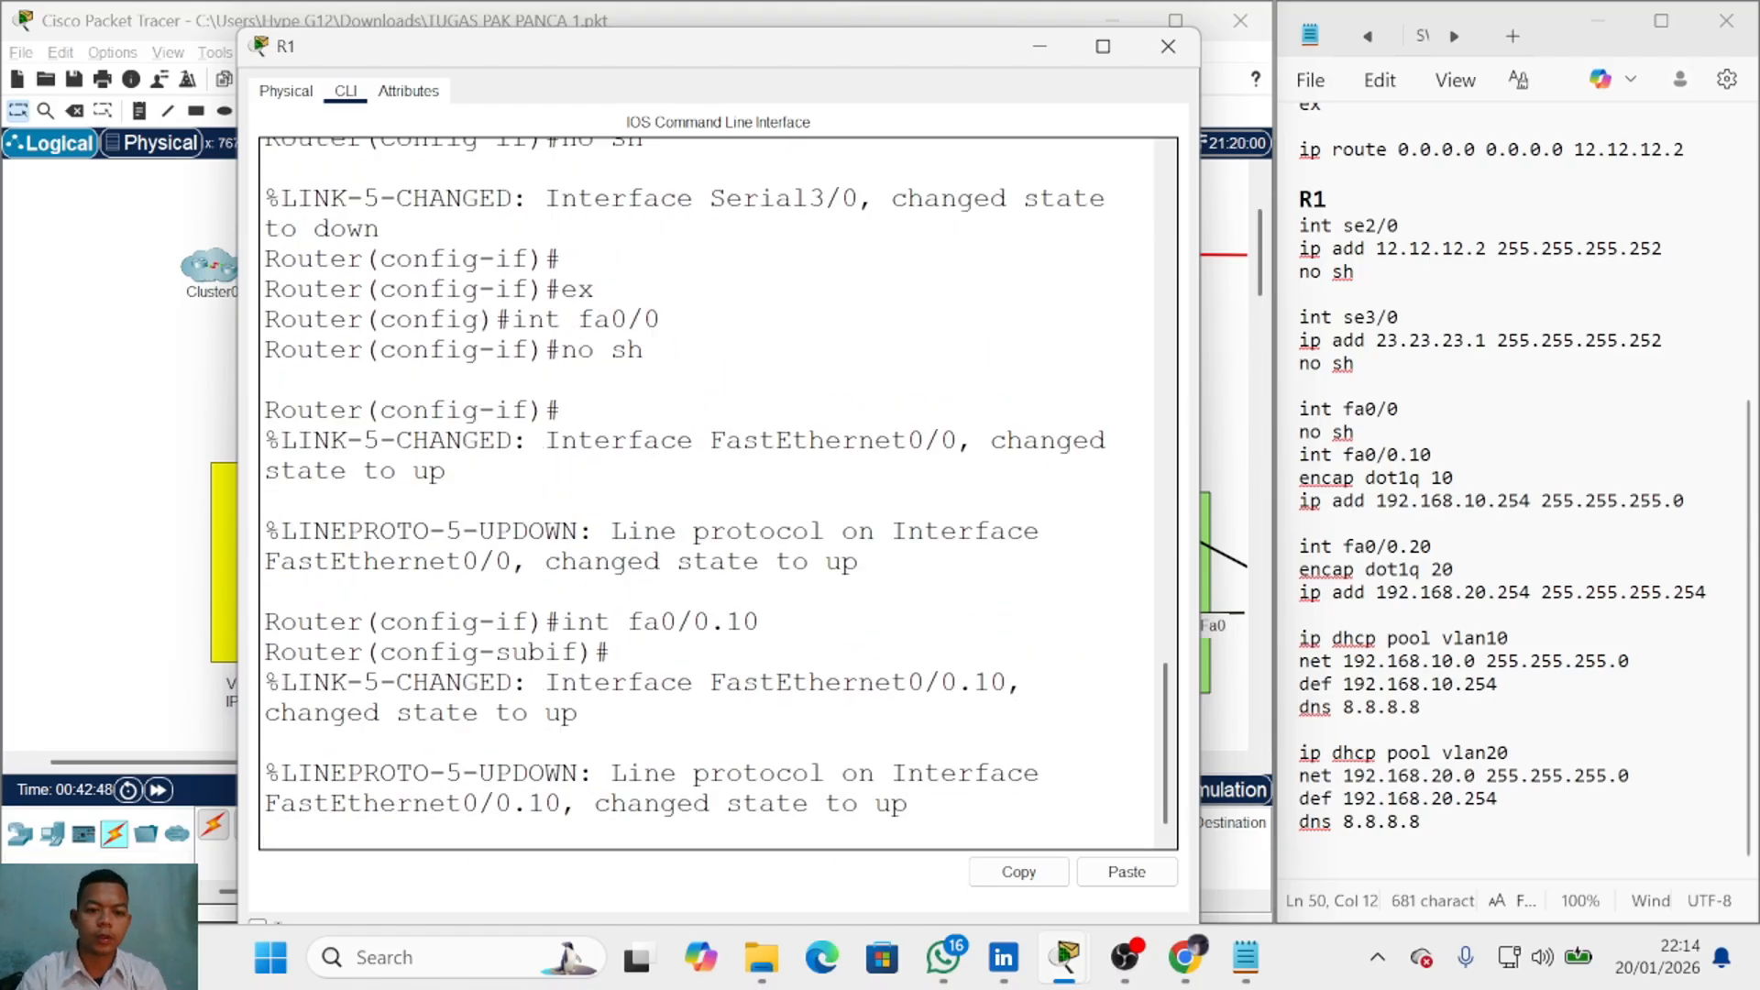
type("encap dot1q 10")
key("Return")
type("ip add 192.168.10.254")
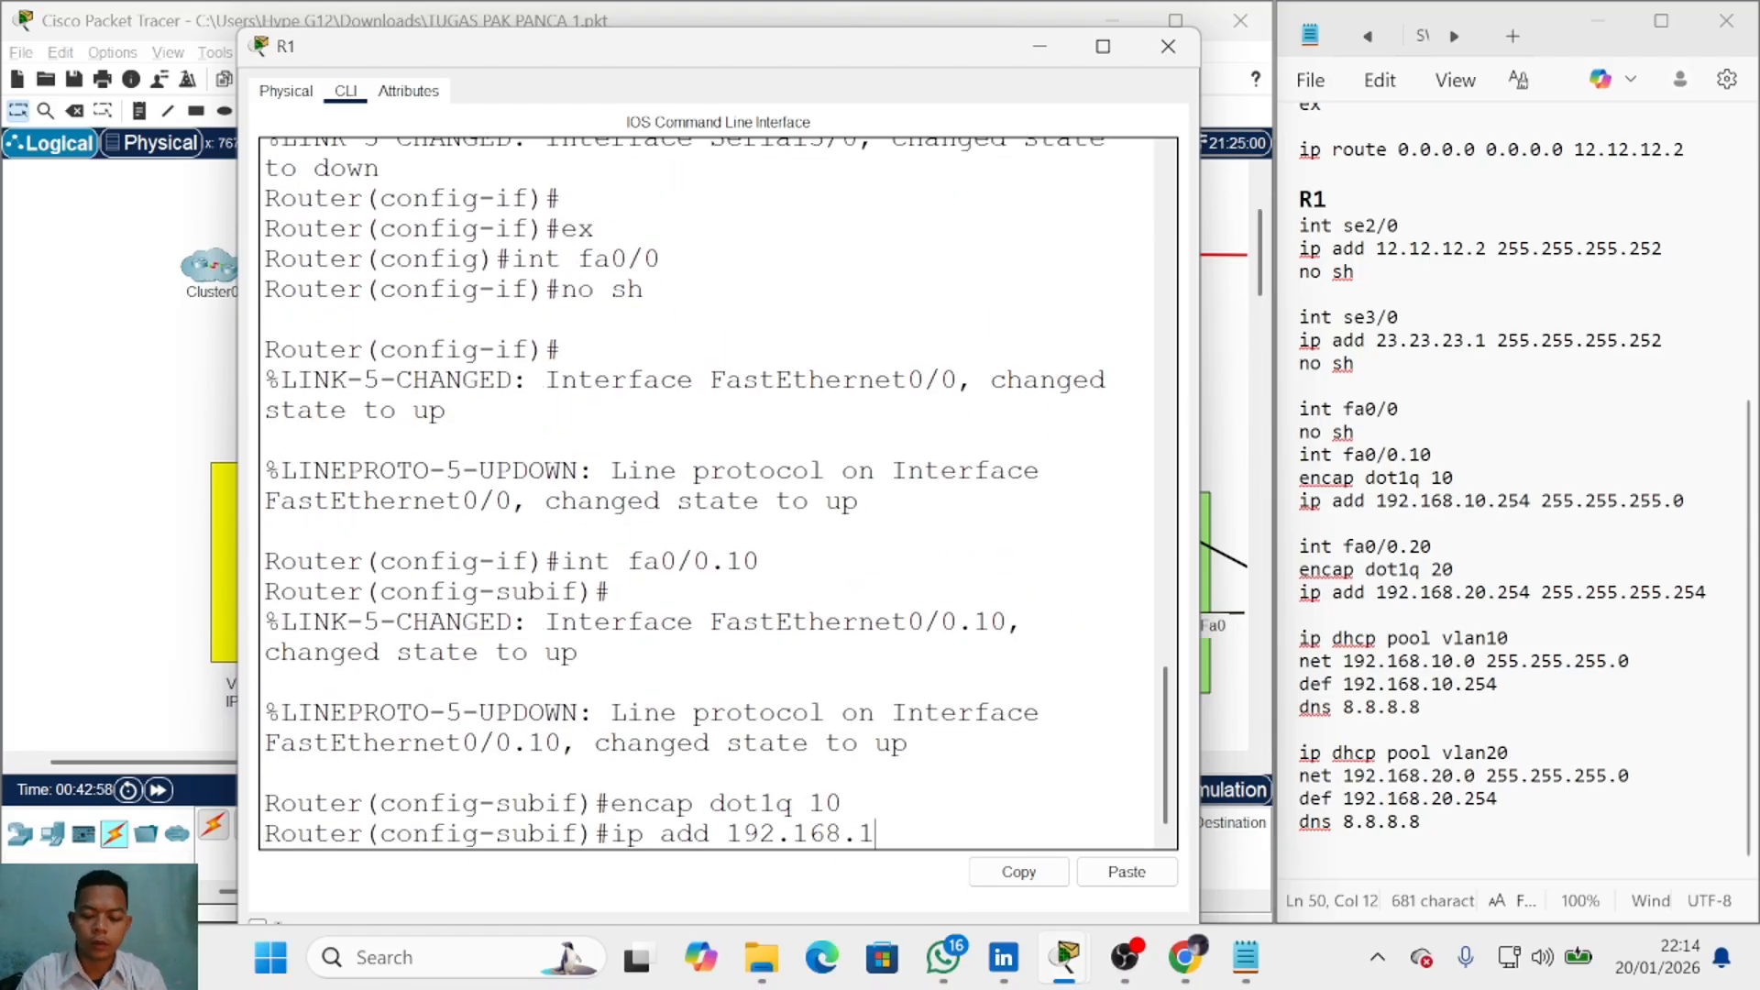
key("Return")
key("Up")
type("255.255.255.0")
key("Return")
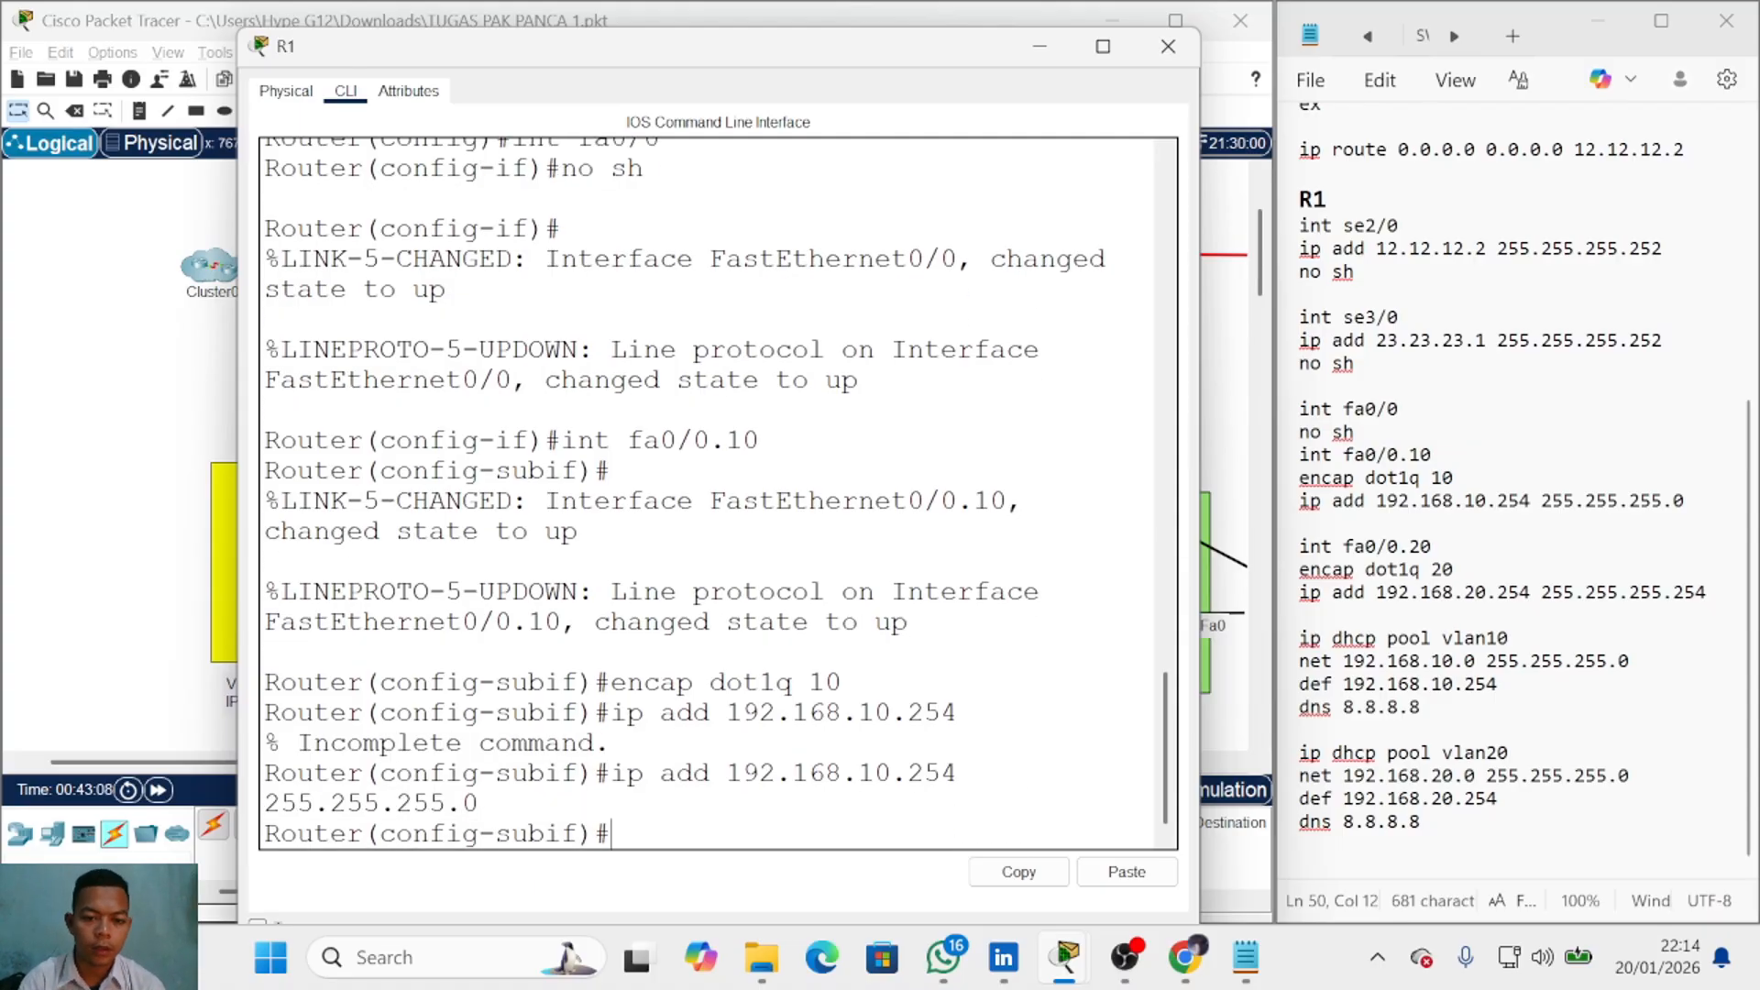
Step: Create subinterface fa0/0.20 with 'encap dot1q 20' and address 192.168.20.254 255.255.255.0
type("int fa0/0.20")
key("Return")
type("encap dot1q 20")
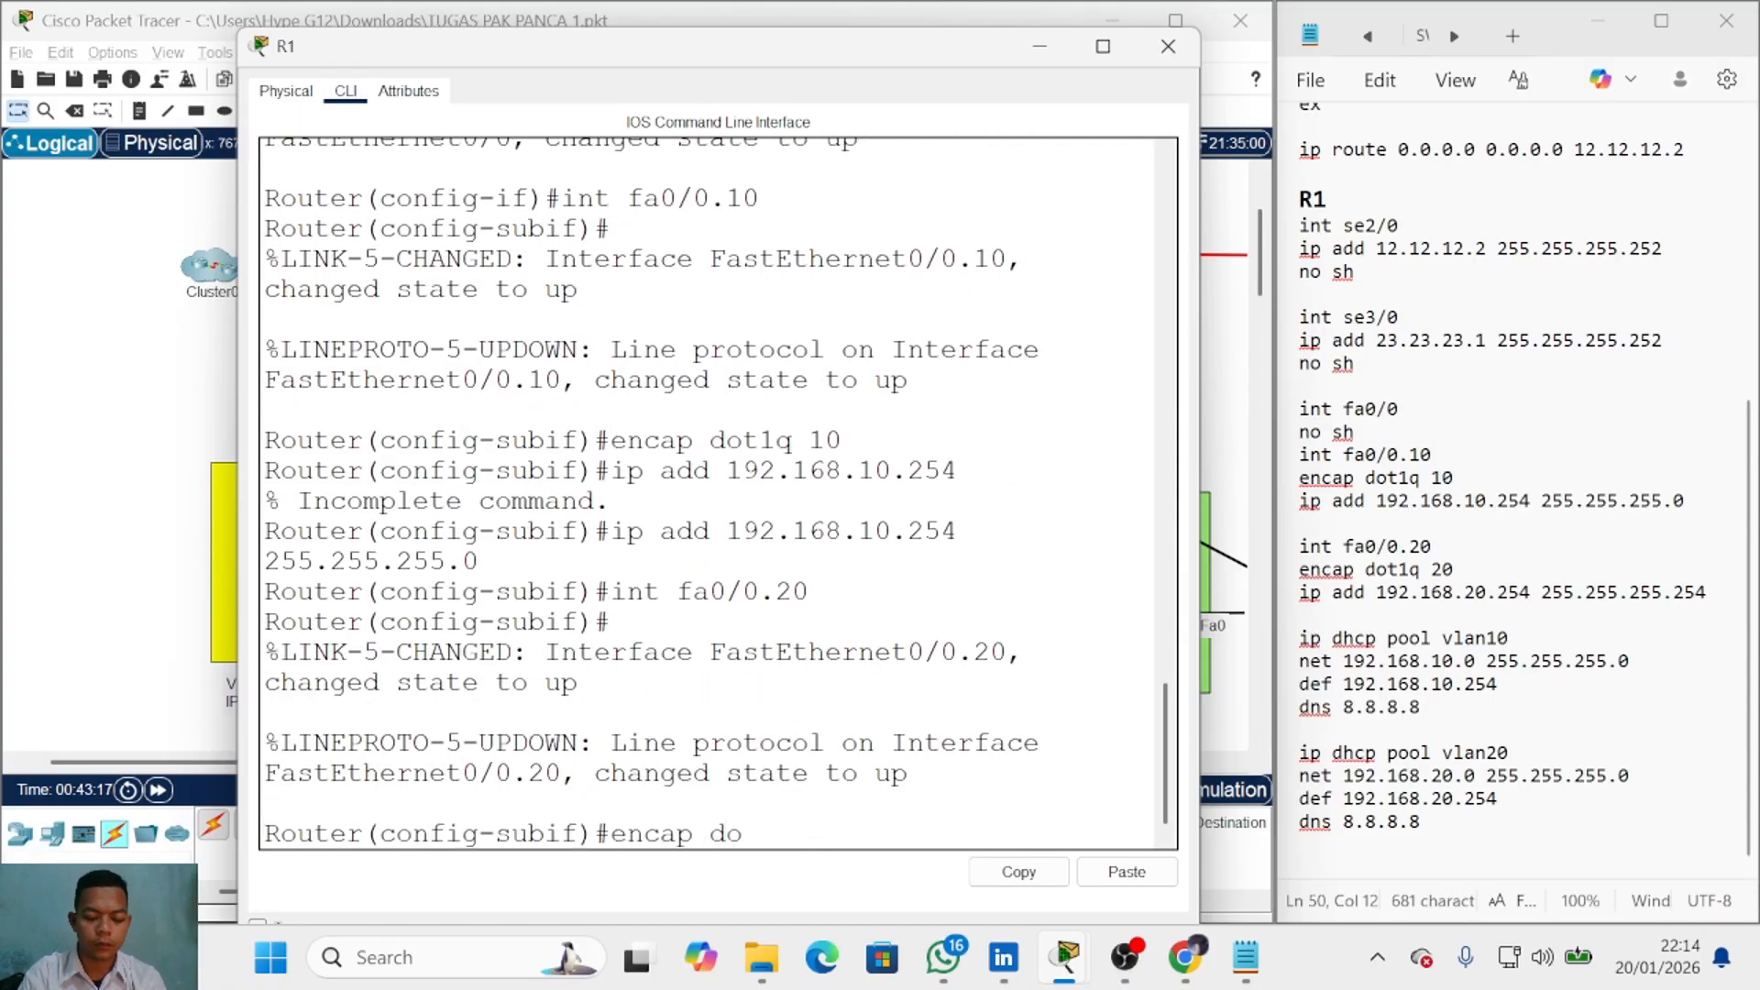
key("Return")
type("ip add 192.168.20.2")
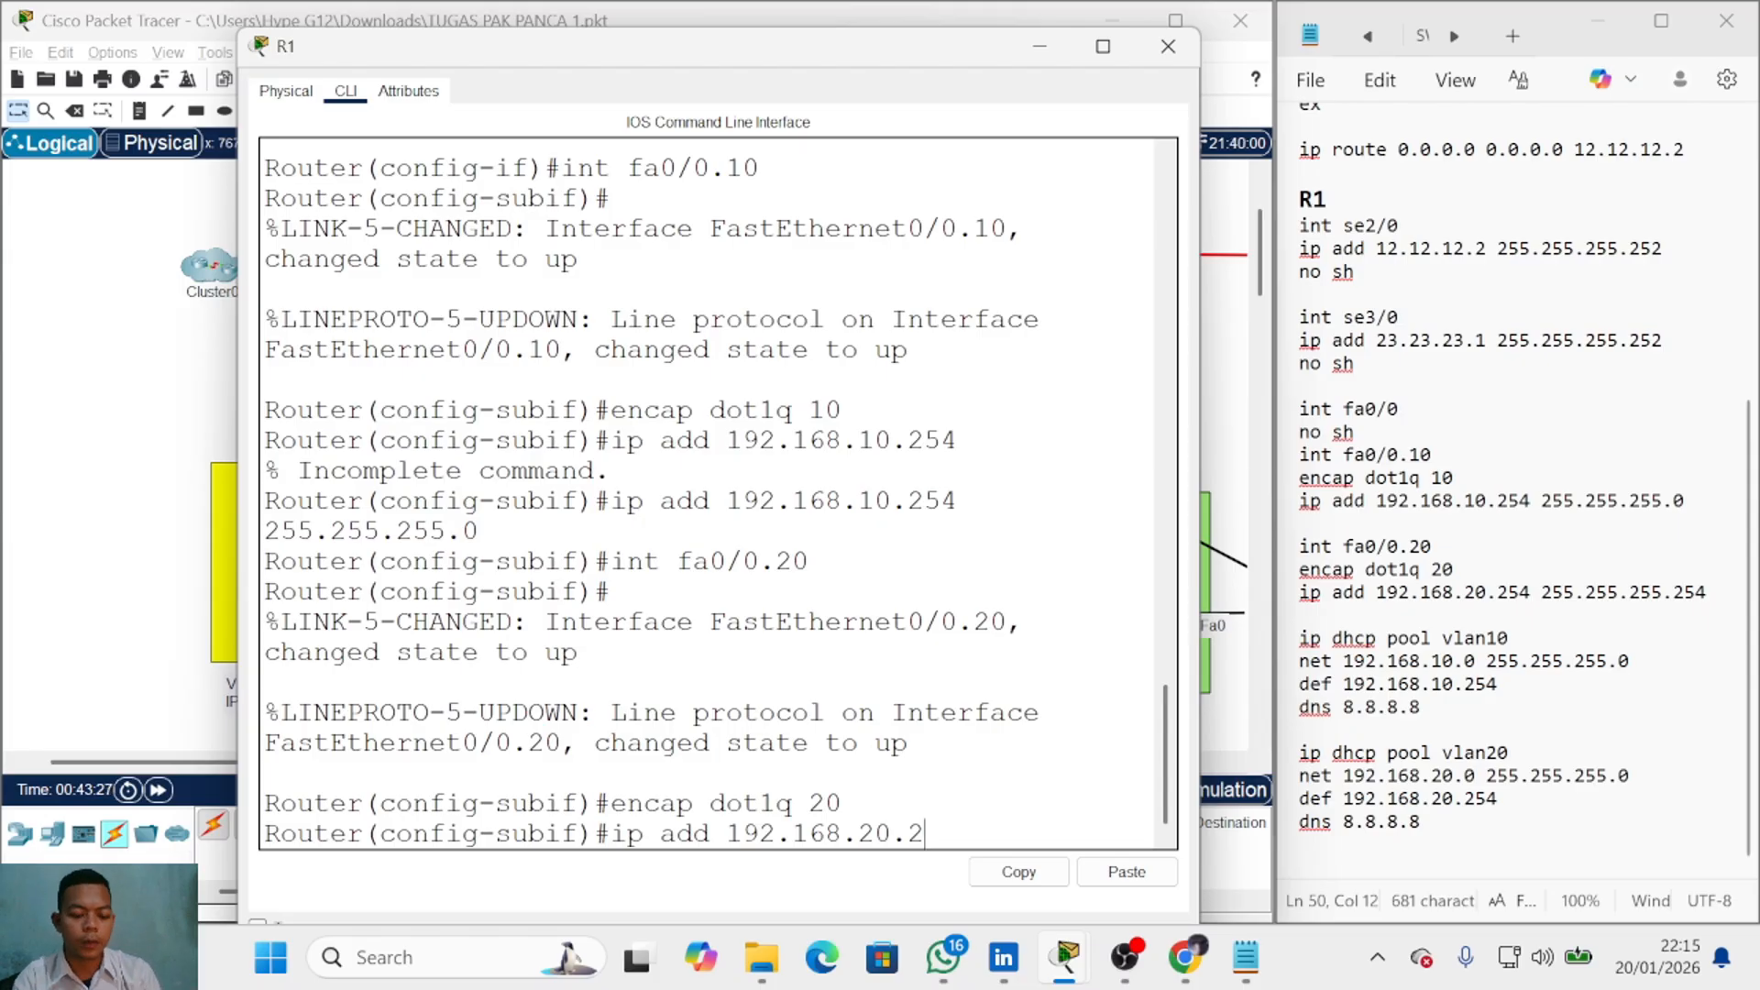
type("54 255.255.255.0")
key("Return")
type("ex")
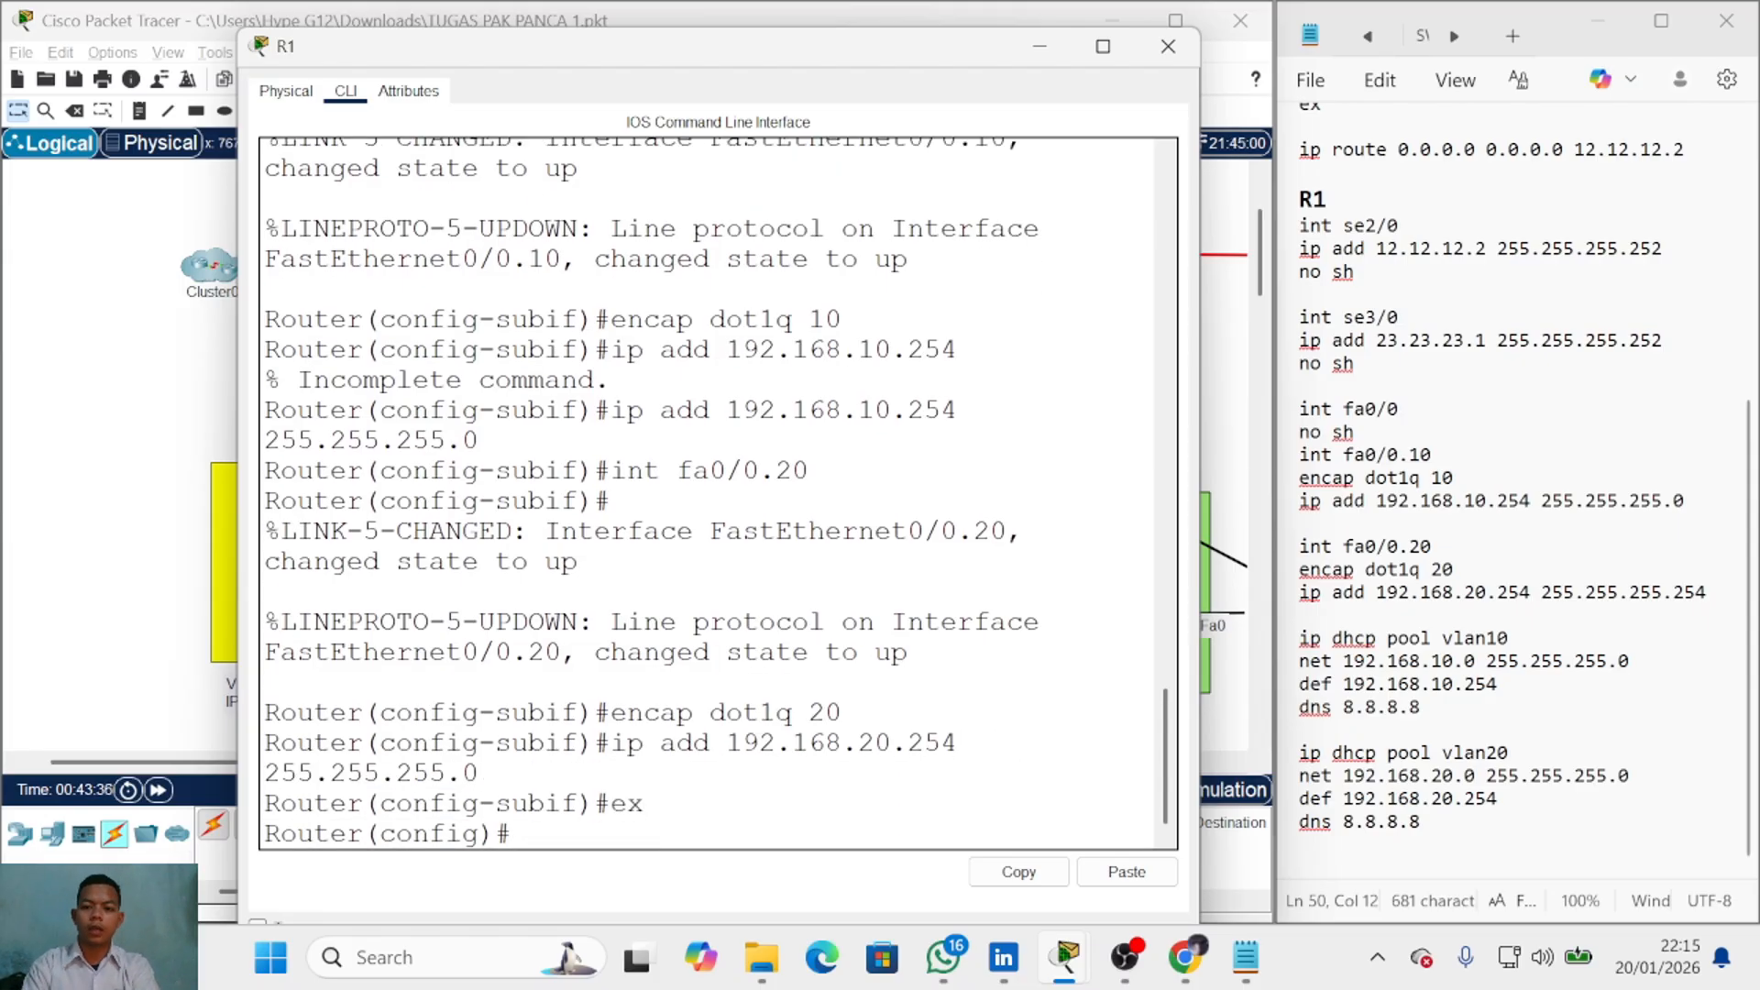
key("Return")
Step: Create DHCP pool vlan10 with network 192.168.10.0 255.255.255.0
type("ip dhcp pool vlan10")
key("Return")
type("net b192.168.10.0 255.255.255.0")
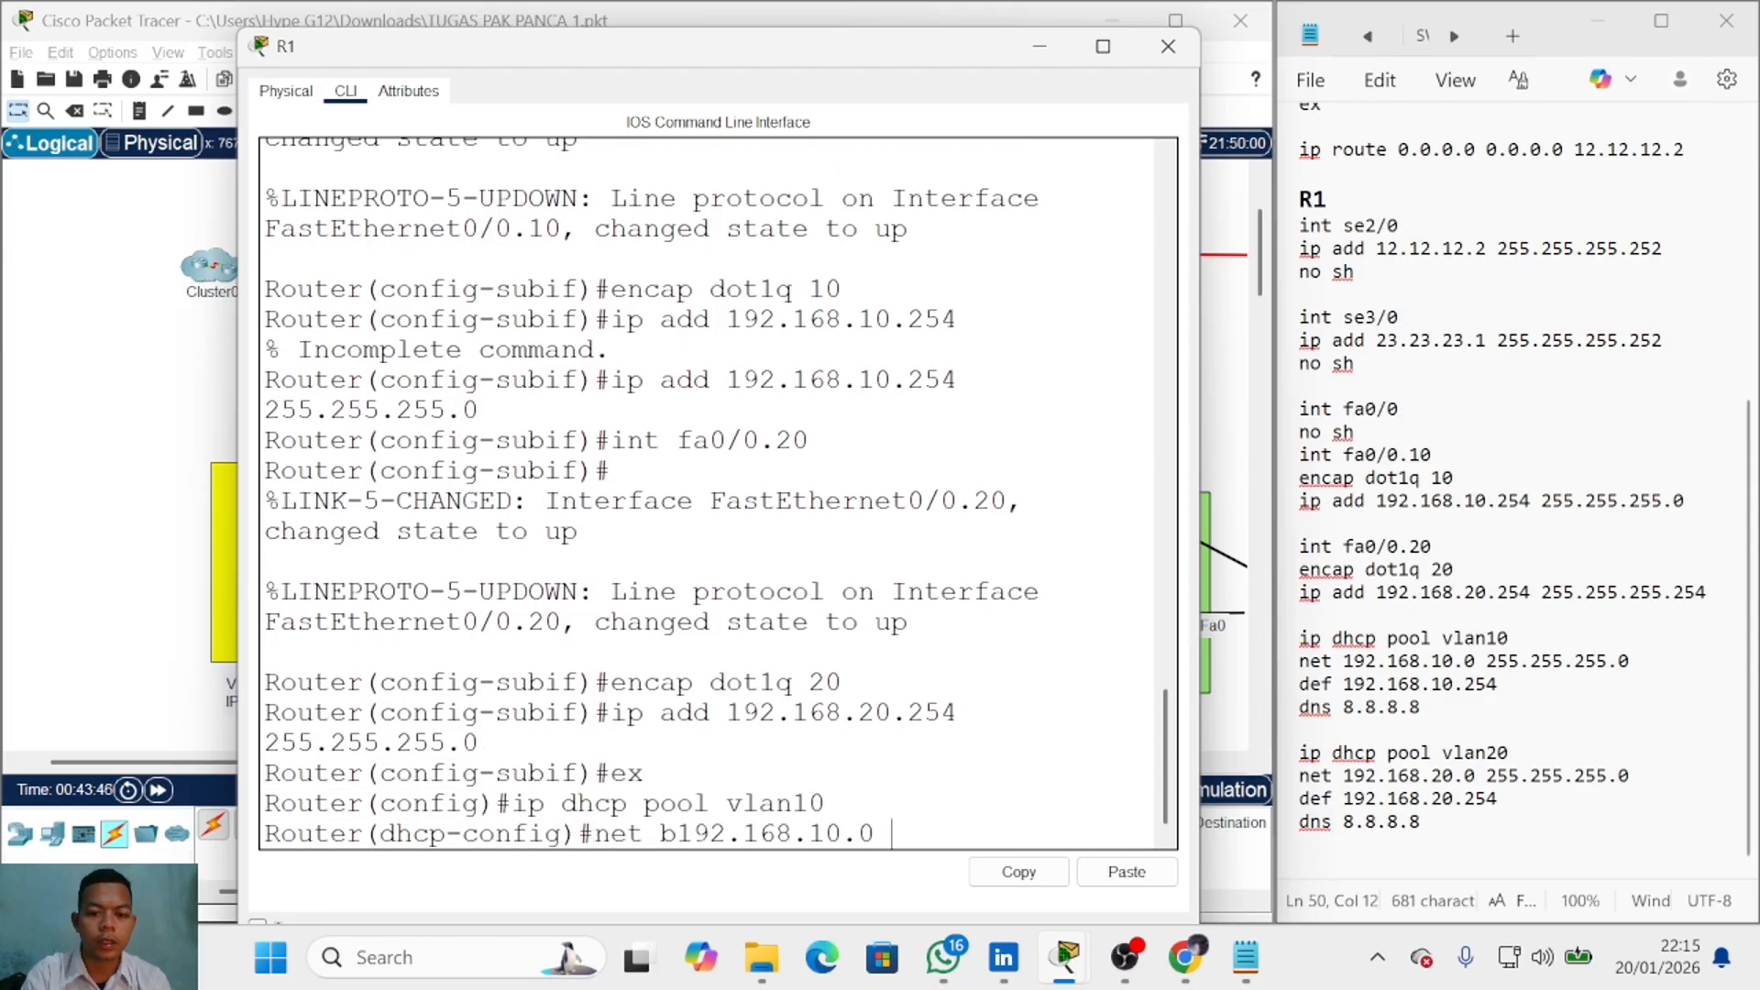
key("Return")
key("Up")
key("Left")
key("Left")
key("Left")
key("Left")
key("Left")
key("Left")
key("Left")
key("Left")
key("Left")
key("Left")
key("Left")
key("Left")
key("Left")
key("Left")
key("Left")
key("Left")
key("Left")
key("Left")
key("Left")
key("Left")
key("BackSpace")
key("Return")
Step: Set pool vlan10's default router 192.168.10.254 and DNS server 8.8.8.8
type("def 192.168.")
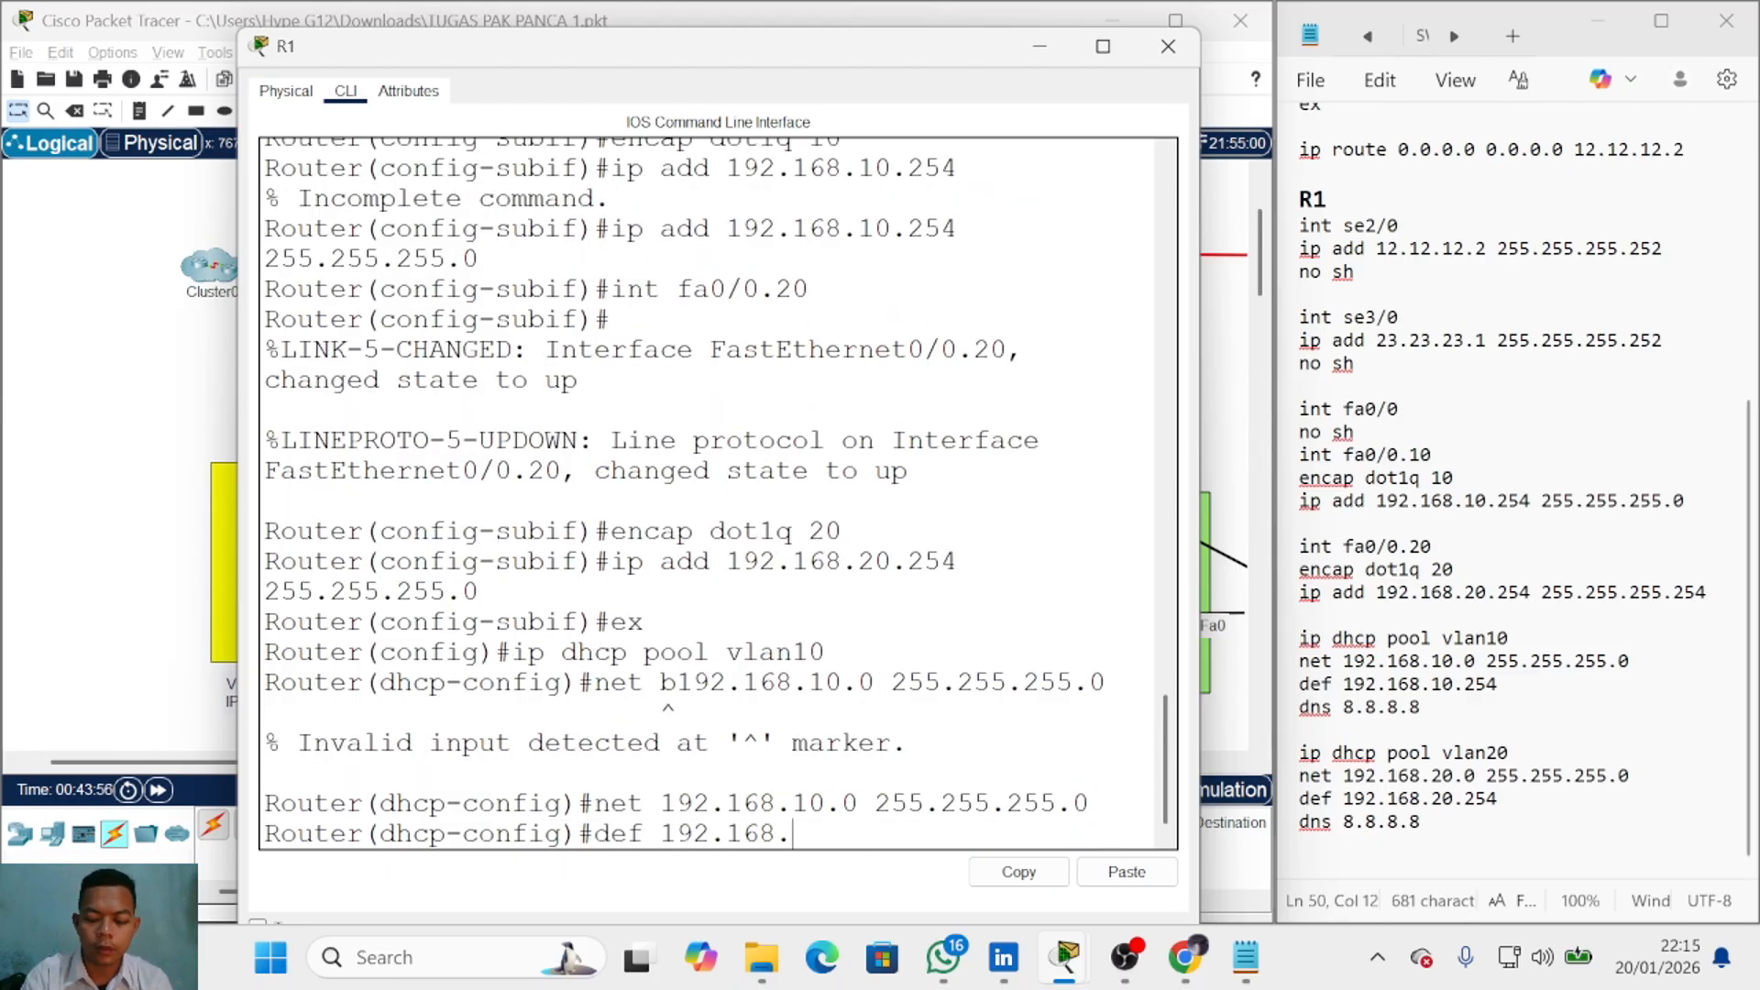
type("10.254")
key("Return")
type("dsn 8.8.8.8")
key("Return")
key("Up")
key("Left")
key("Left")
key("Left")
key("Left")
key("Left")
key("Left")
key("Left")
key("Left")
key("Left")
key("Left")
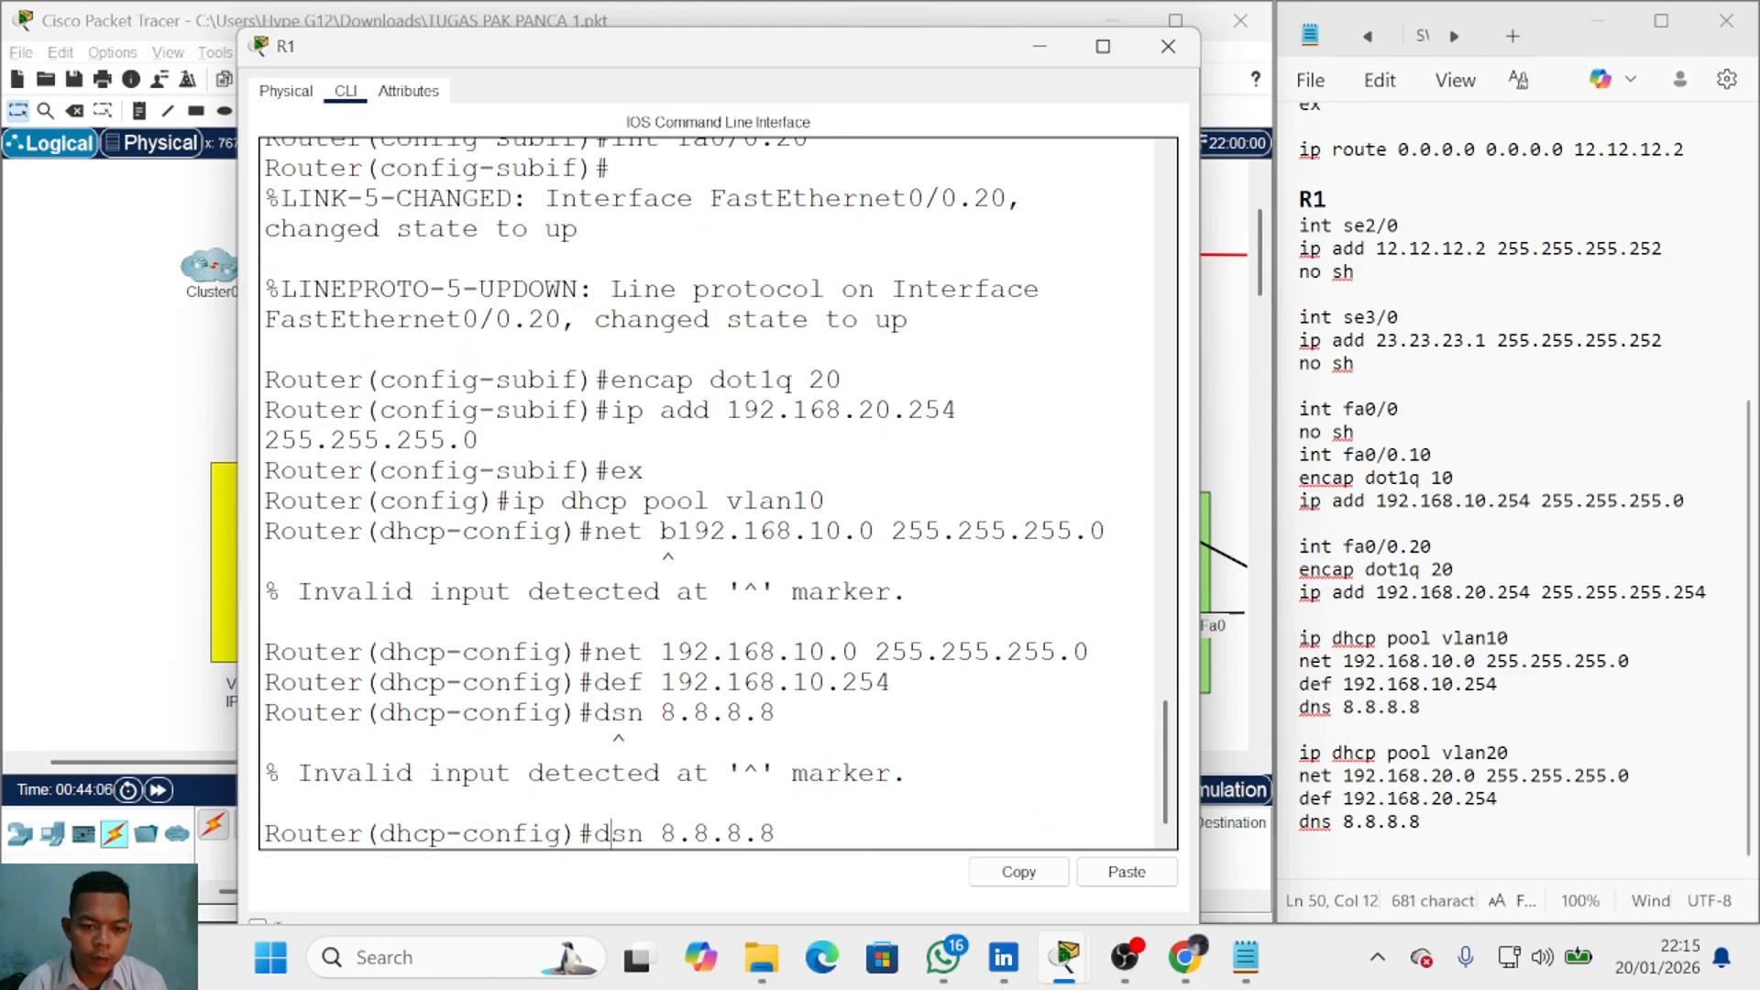
key("Delete")
key("Delete")
type("ns")
key("Return")
Step: Create DHCP pool vlan20 with network 192.168.20.0 255.255.255.0 by editing recalled commands
key("Up")
key("Up")
key("Up")
key("Up")
key("Up")
key("Up")
key("BackSpace")
key("BackSpace")
type("20")
key("Return")
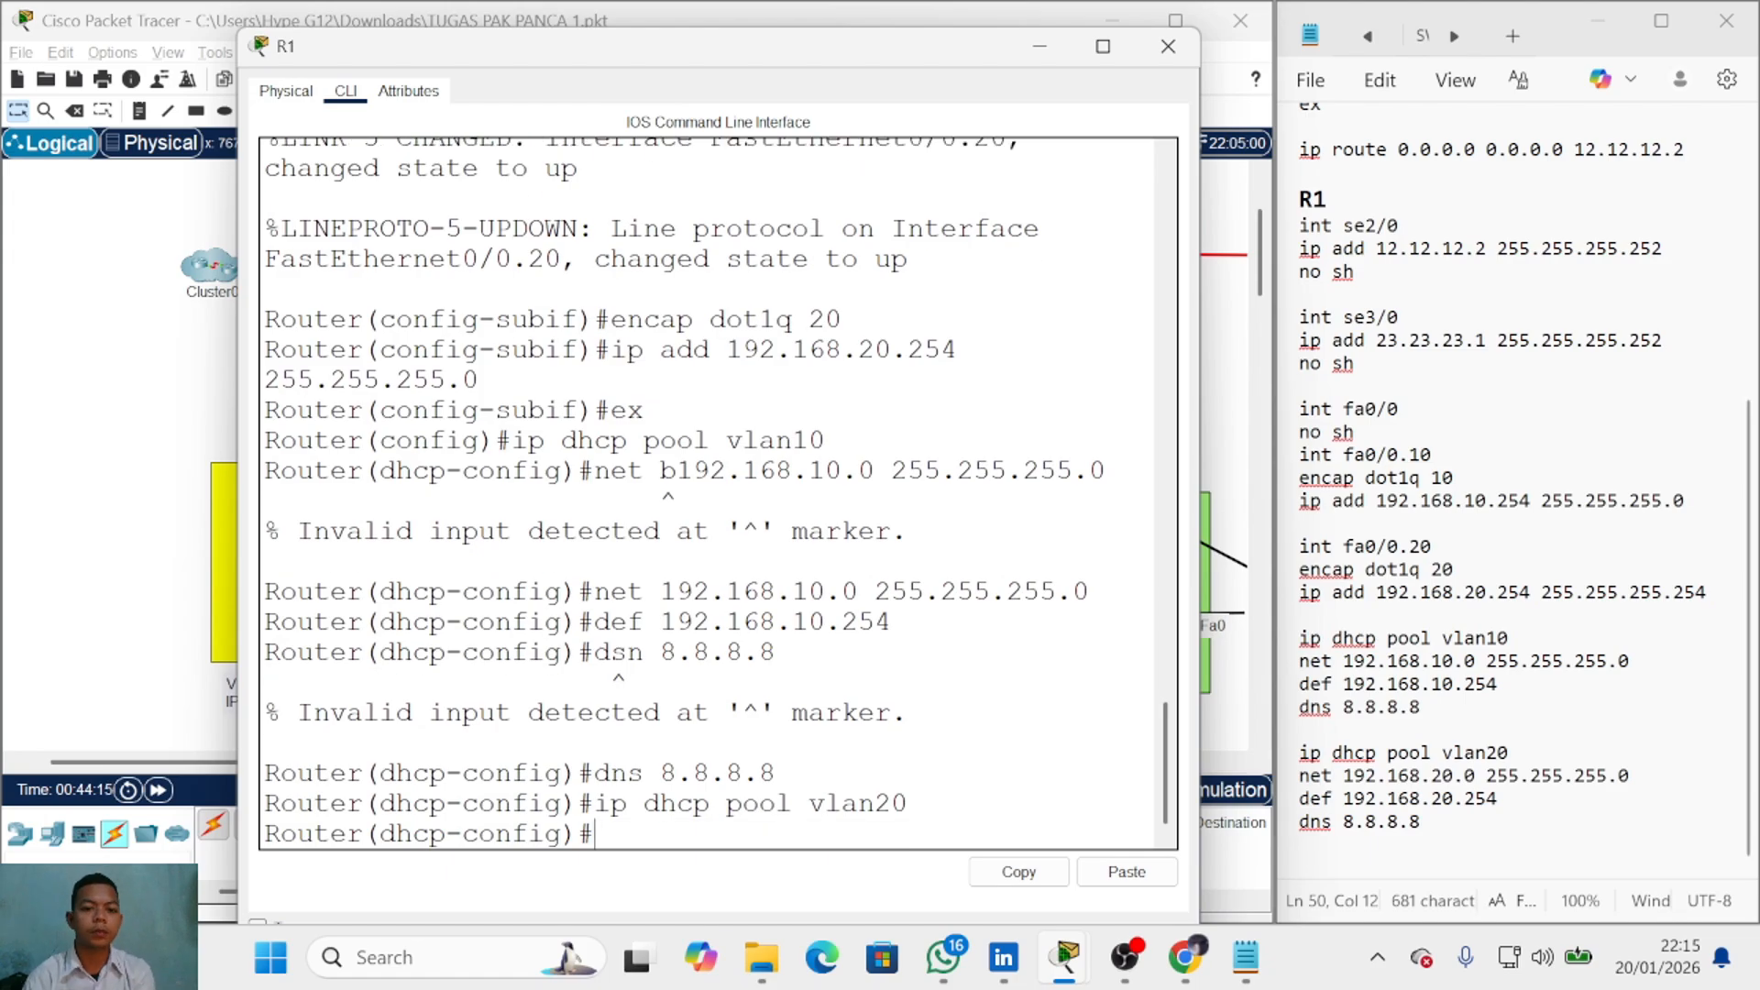
key("Up")
key("Up")
key("Up")
key("Up")
key("Up")
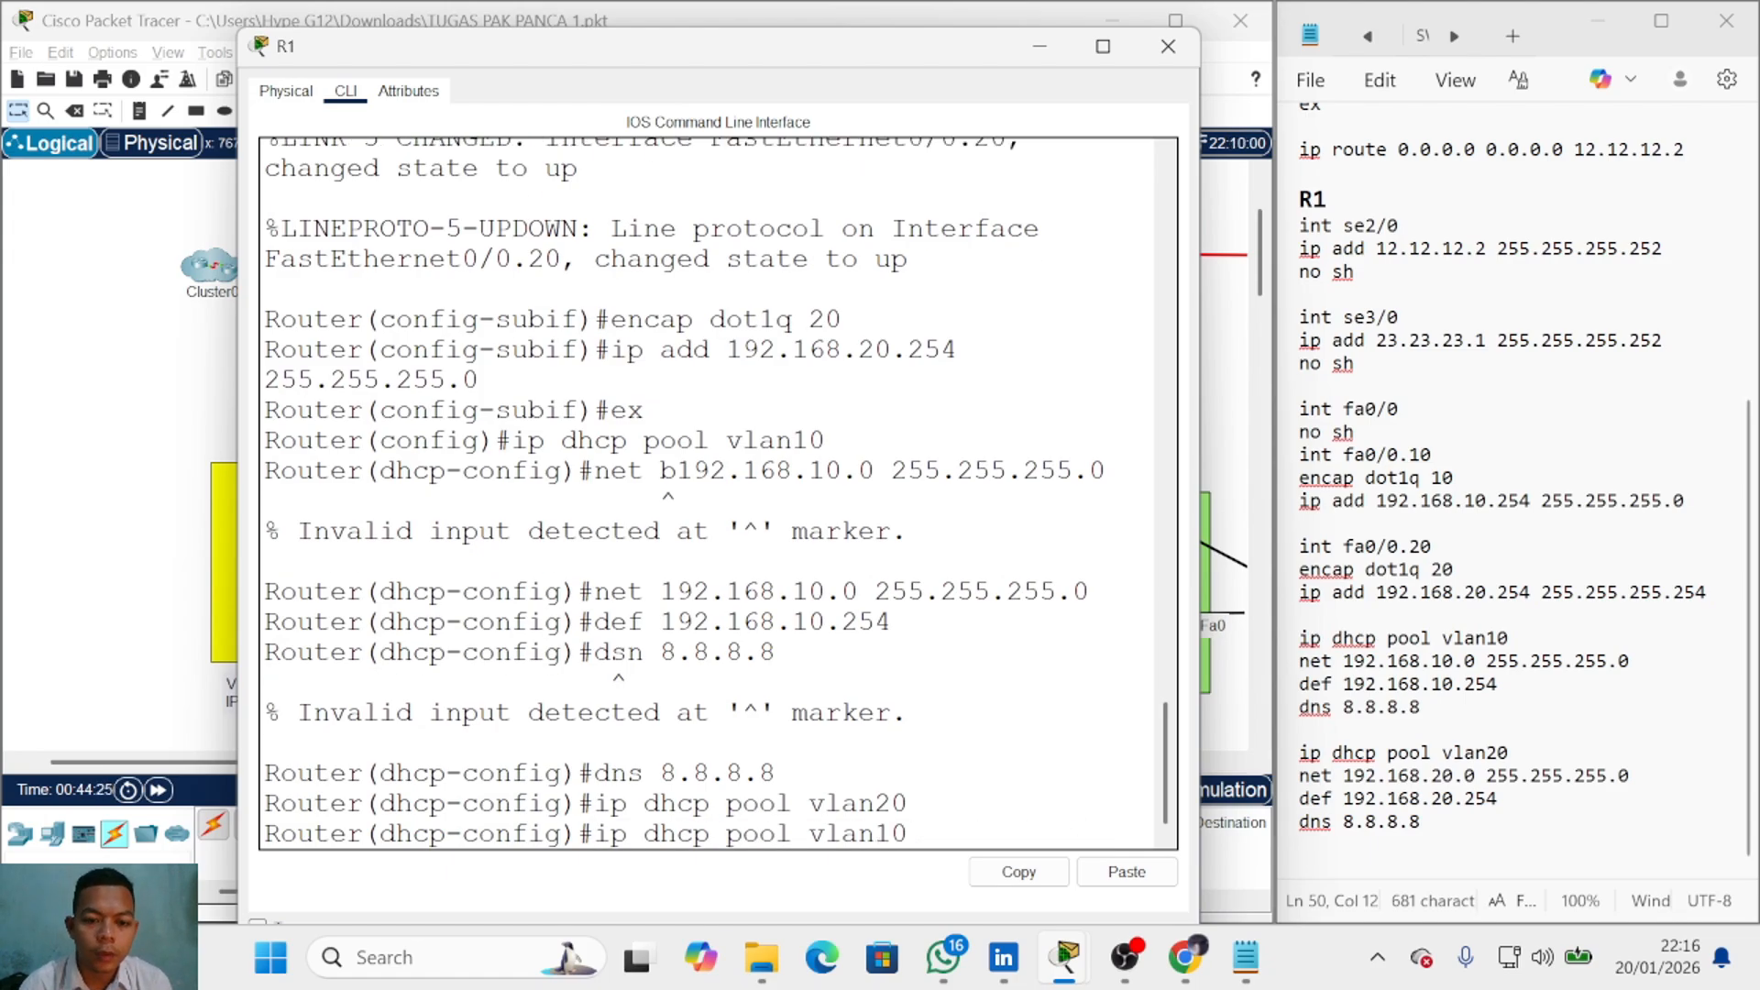
key("Left")
key("Left")
key("Left")
key("Left")
key("Left")
key("Left")
key("Left")
key("Left")
key("Left")
key("Left")
key("Left")
key("Left")
key("Left")
key("Left")
key("Left")
key("Left")
key("Left")
key("BackSpace")
type("2")
key("Return")
Step: Set pool vlan20's default router 192.168.20.254 and DNS server 8.8.8.8
key("Up")
key("Up")
key("Up")
key("Up")
key("Up")
key("Left")
key("Left")
key("Left")
key("Left")
key("Left")
key("BackSpace")
type("2")
key("Return")
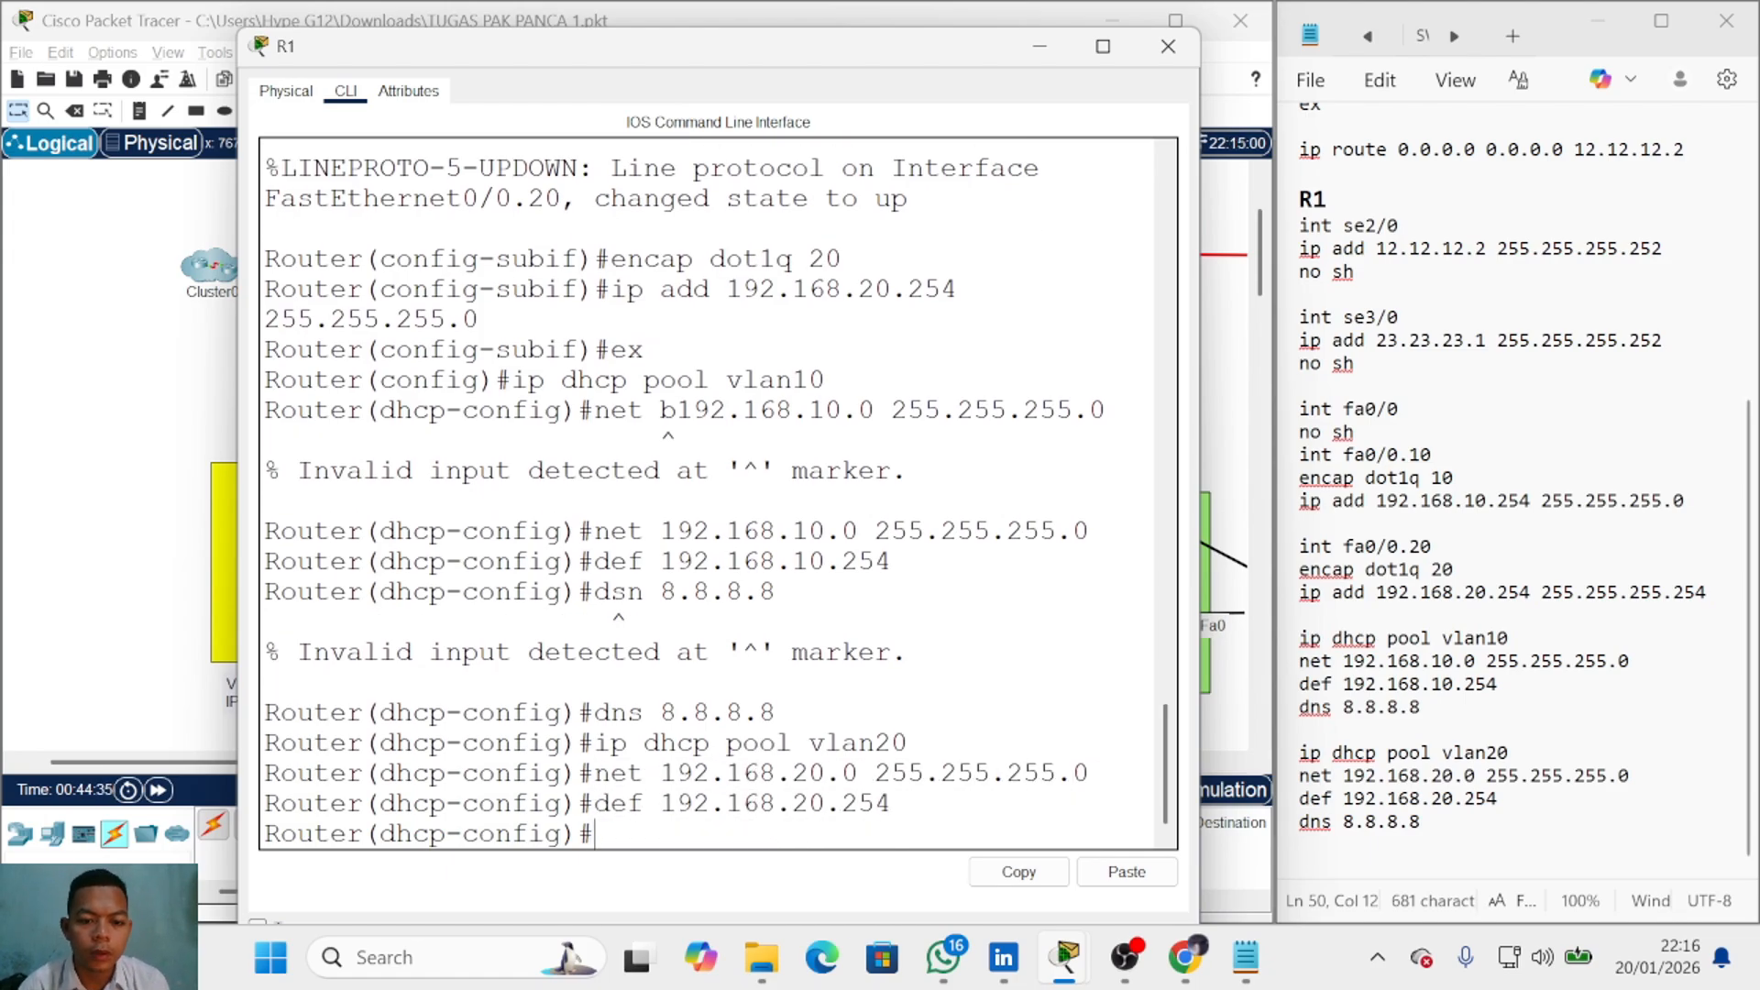
key("Up")
key("Up")
key("Up")
key("Up")
key("Return")
Step: Exit R1's configuration mode, close its window, and return focus to the notes
type("ex")
key("Return")
left_click(1167, 46)
scroll(754, 451, "down", 1)
left_click(1467, 822)
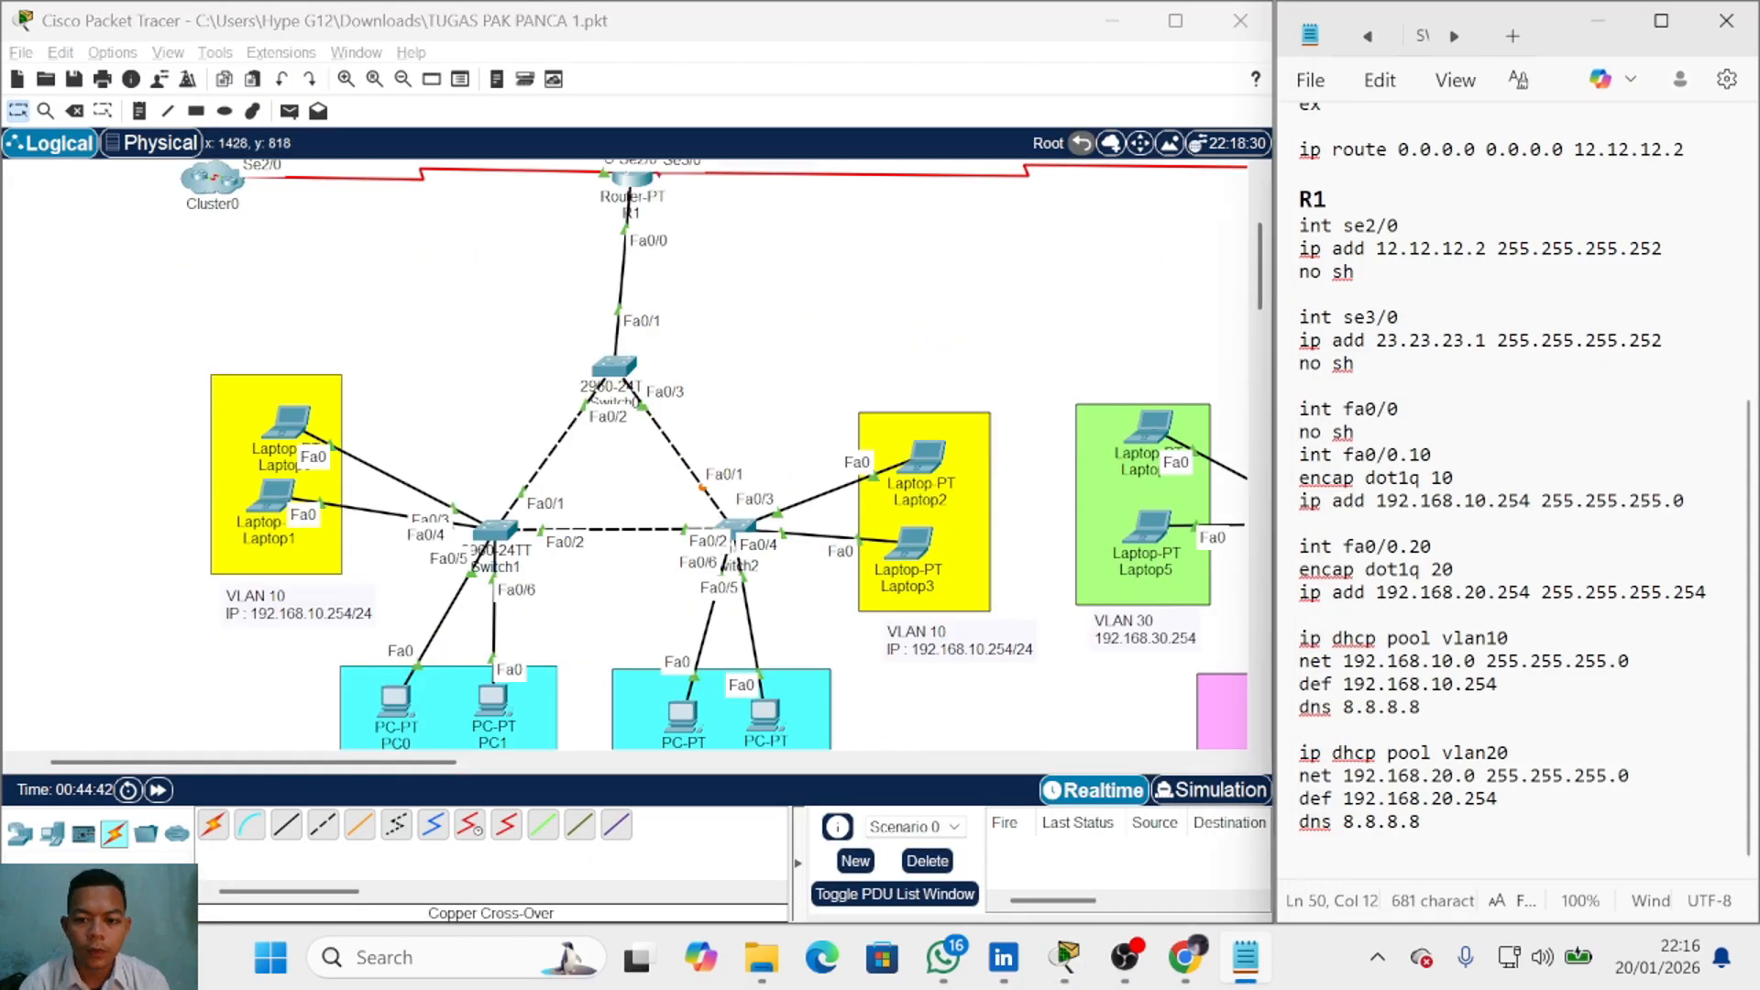
Step: Start a new R2 section in the notes below R1 with 'INT SE2/0'
key("Return")
key("Return")
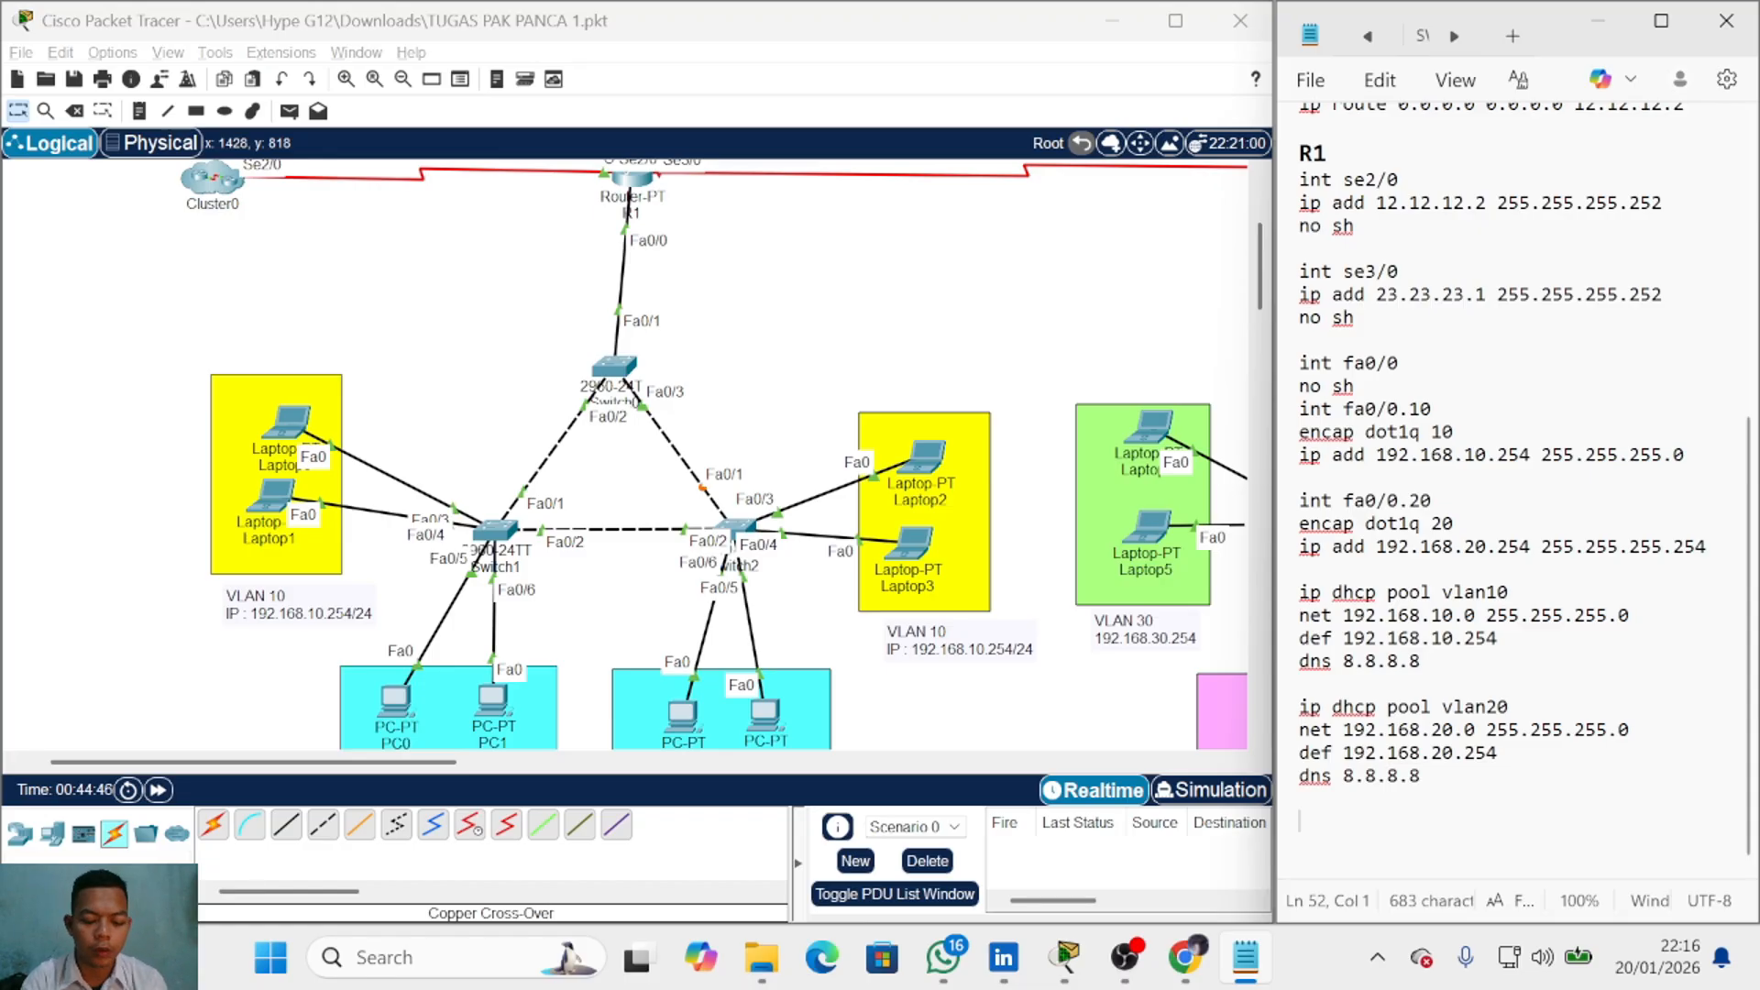
type("SW")
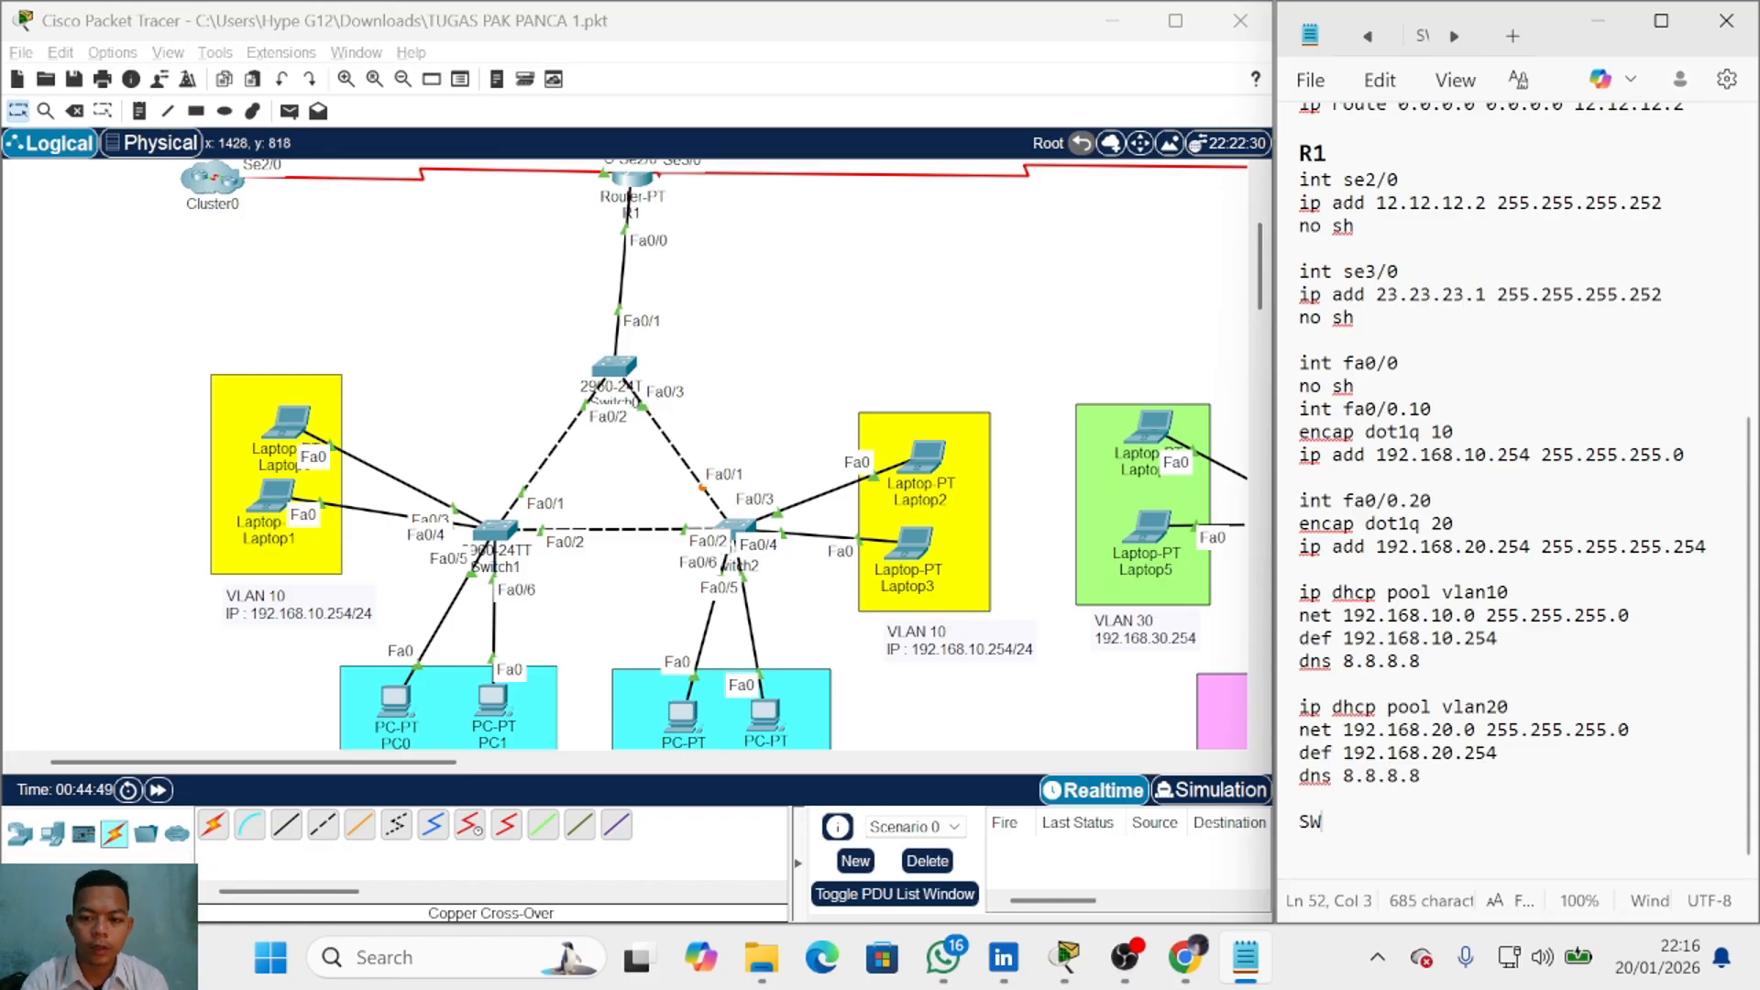
key("BackSpace")
key("BackSpace")
scroll(699, 523, "up", 3)
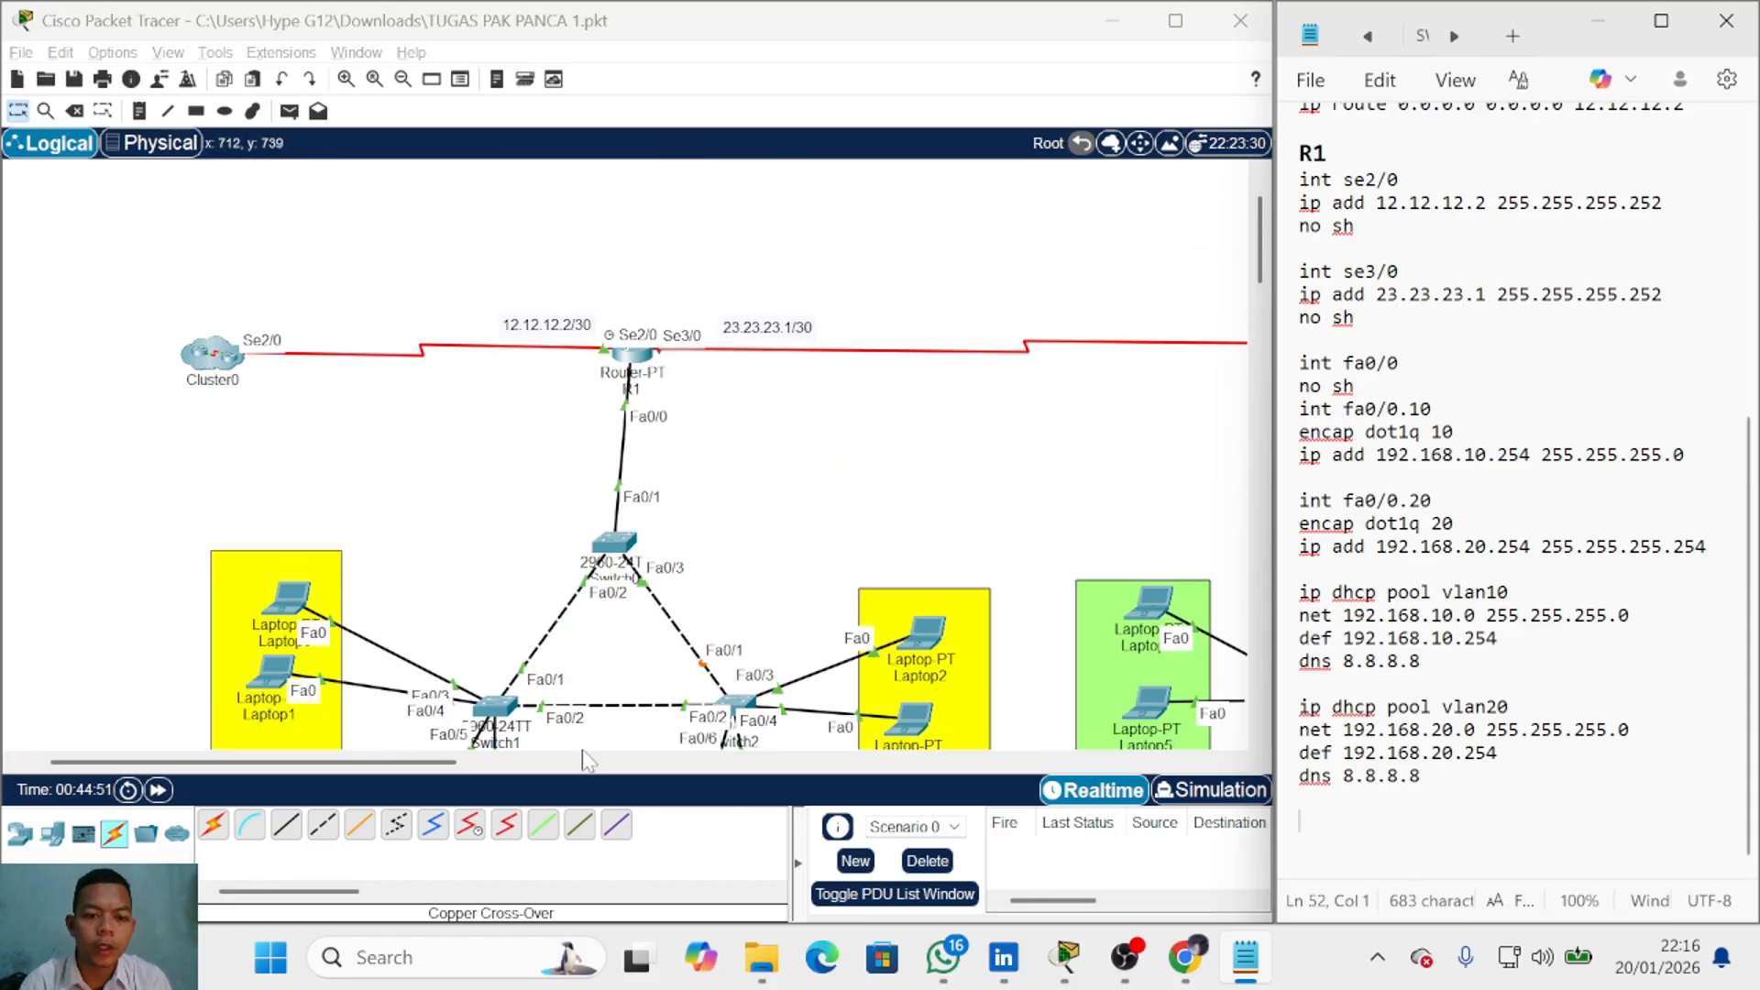
left_click_drag(370, 764, 623, 794)
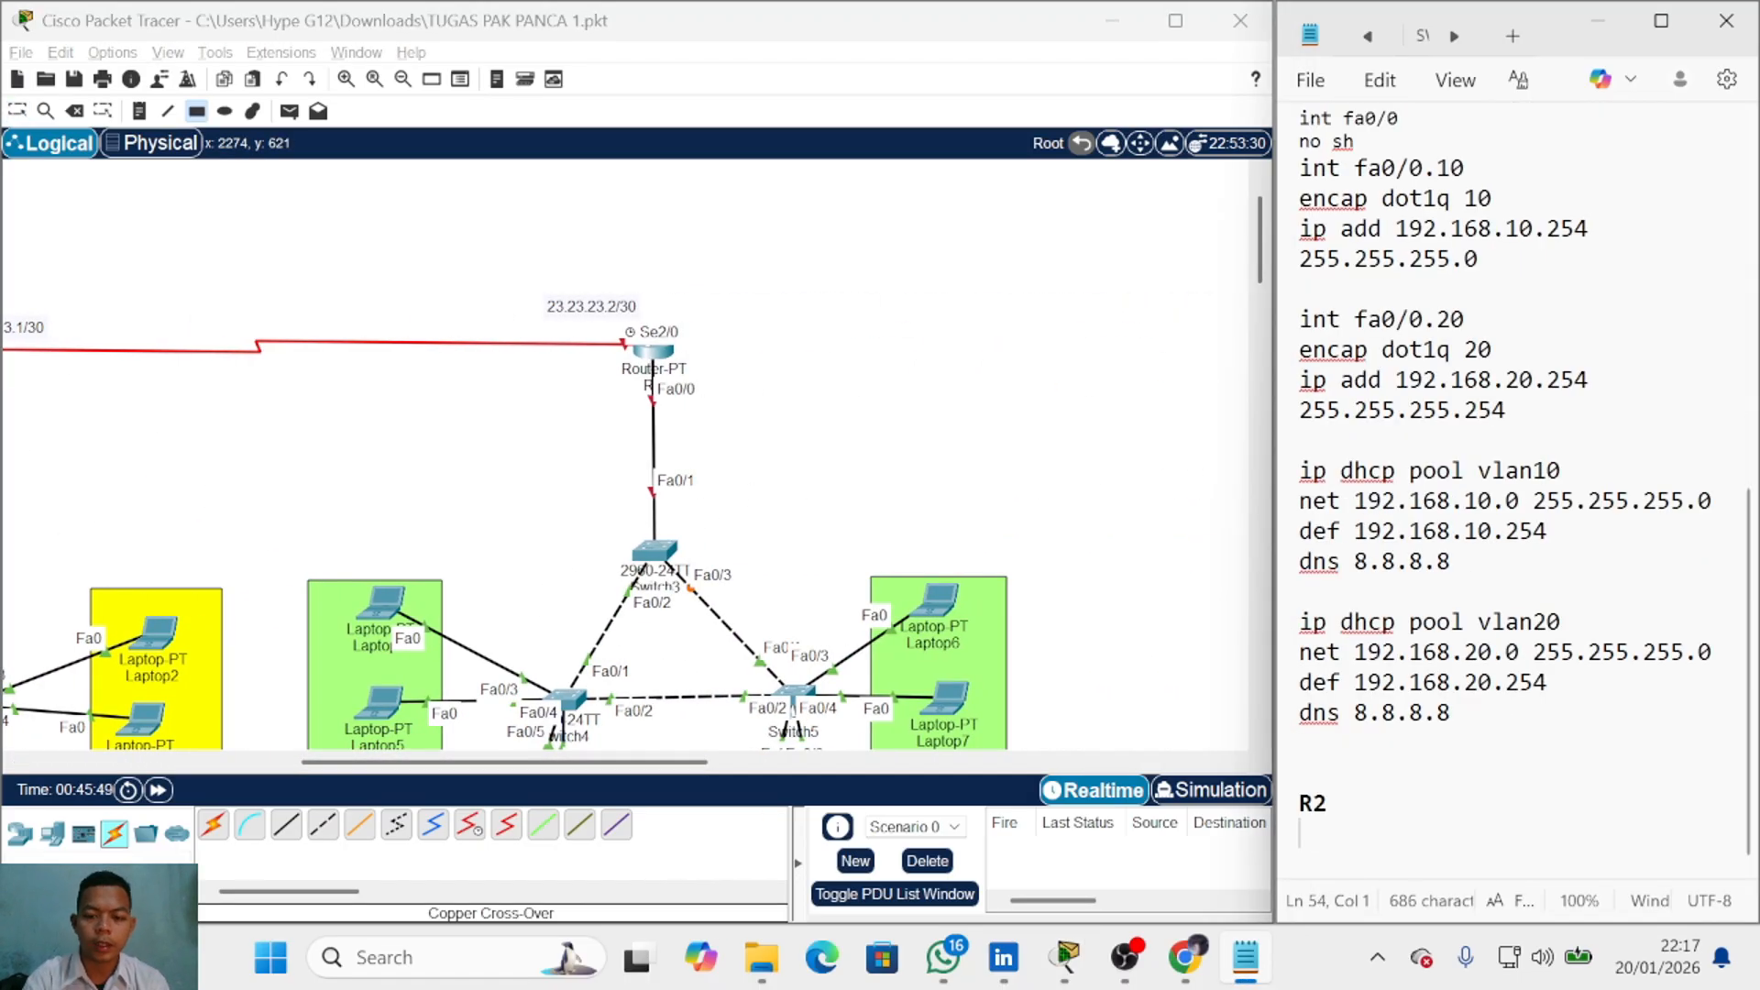
type("ip")
key("BackSpace")
key("BackSpace")
key("BackSpace")
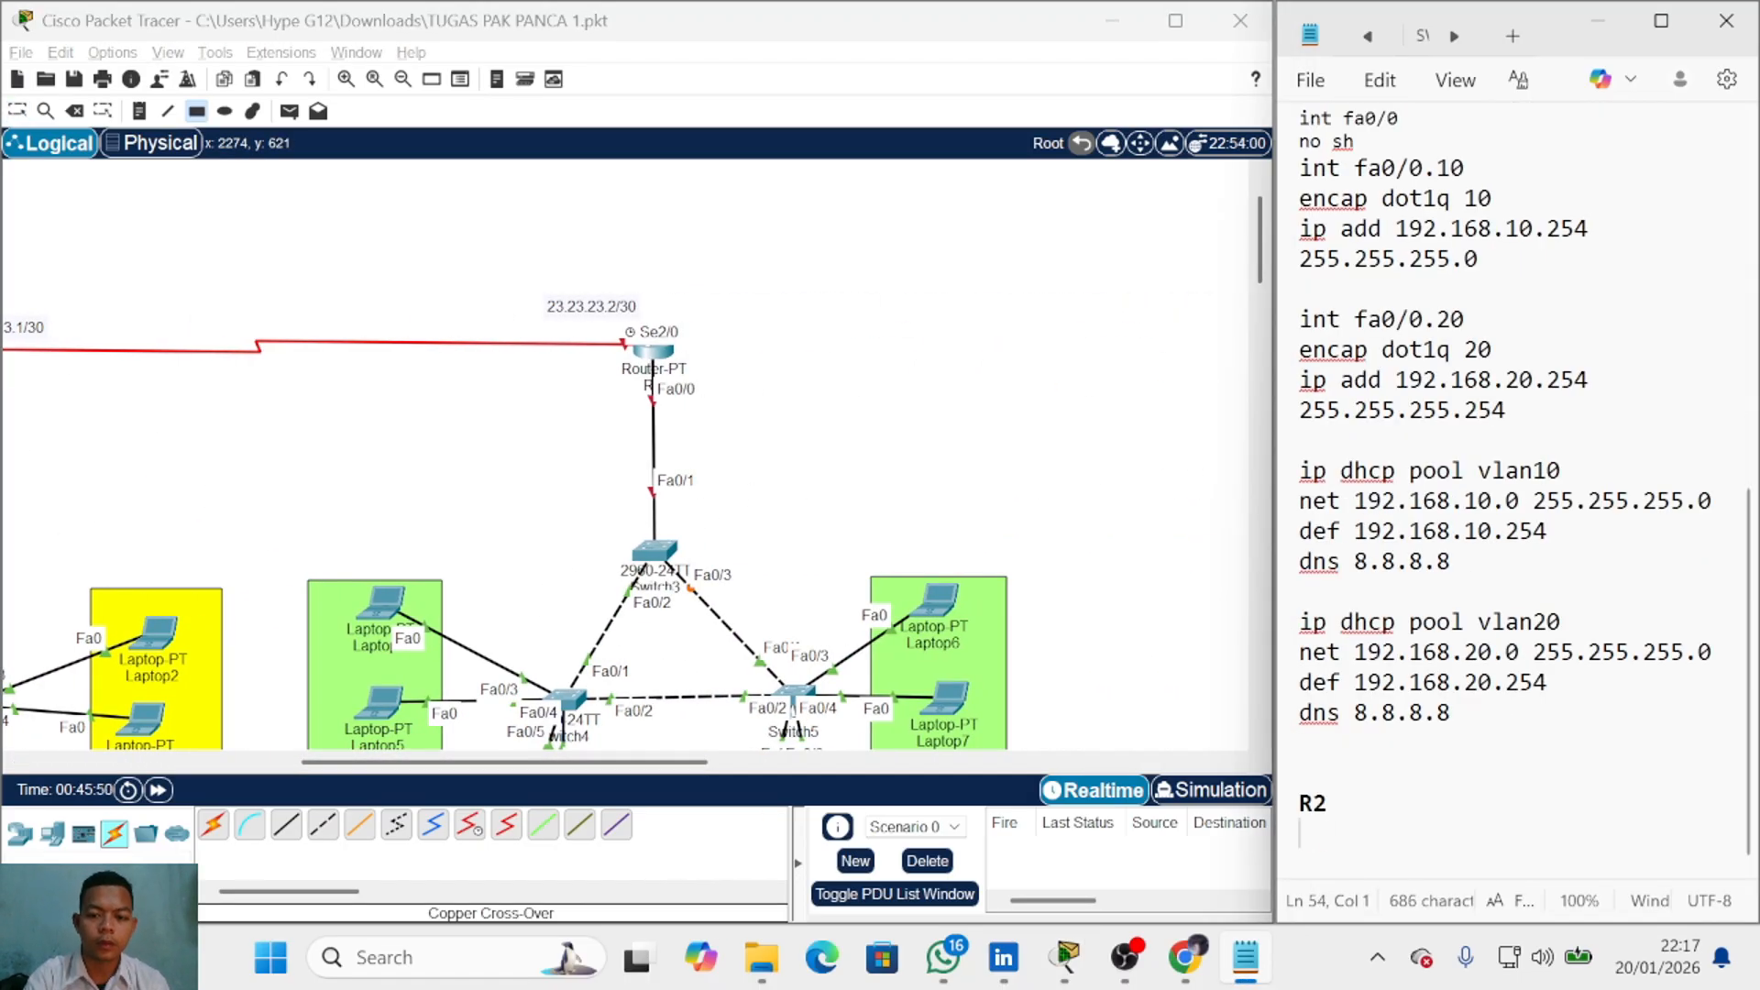
type("INT ")
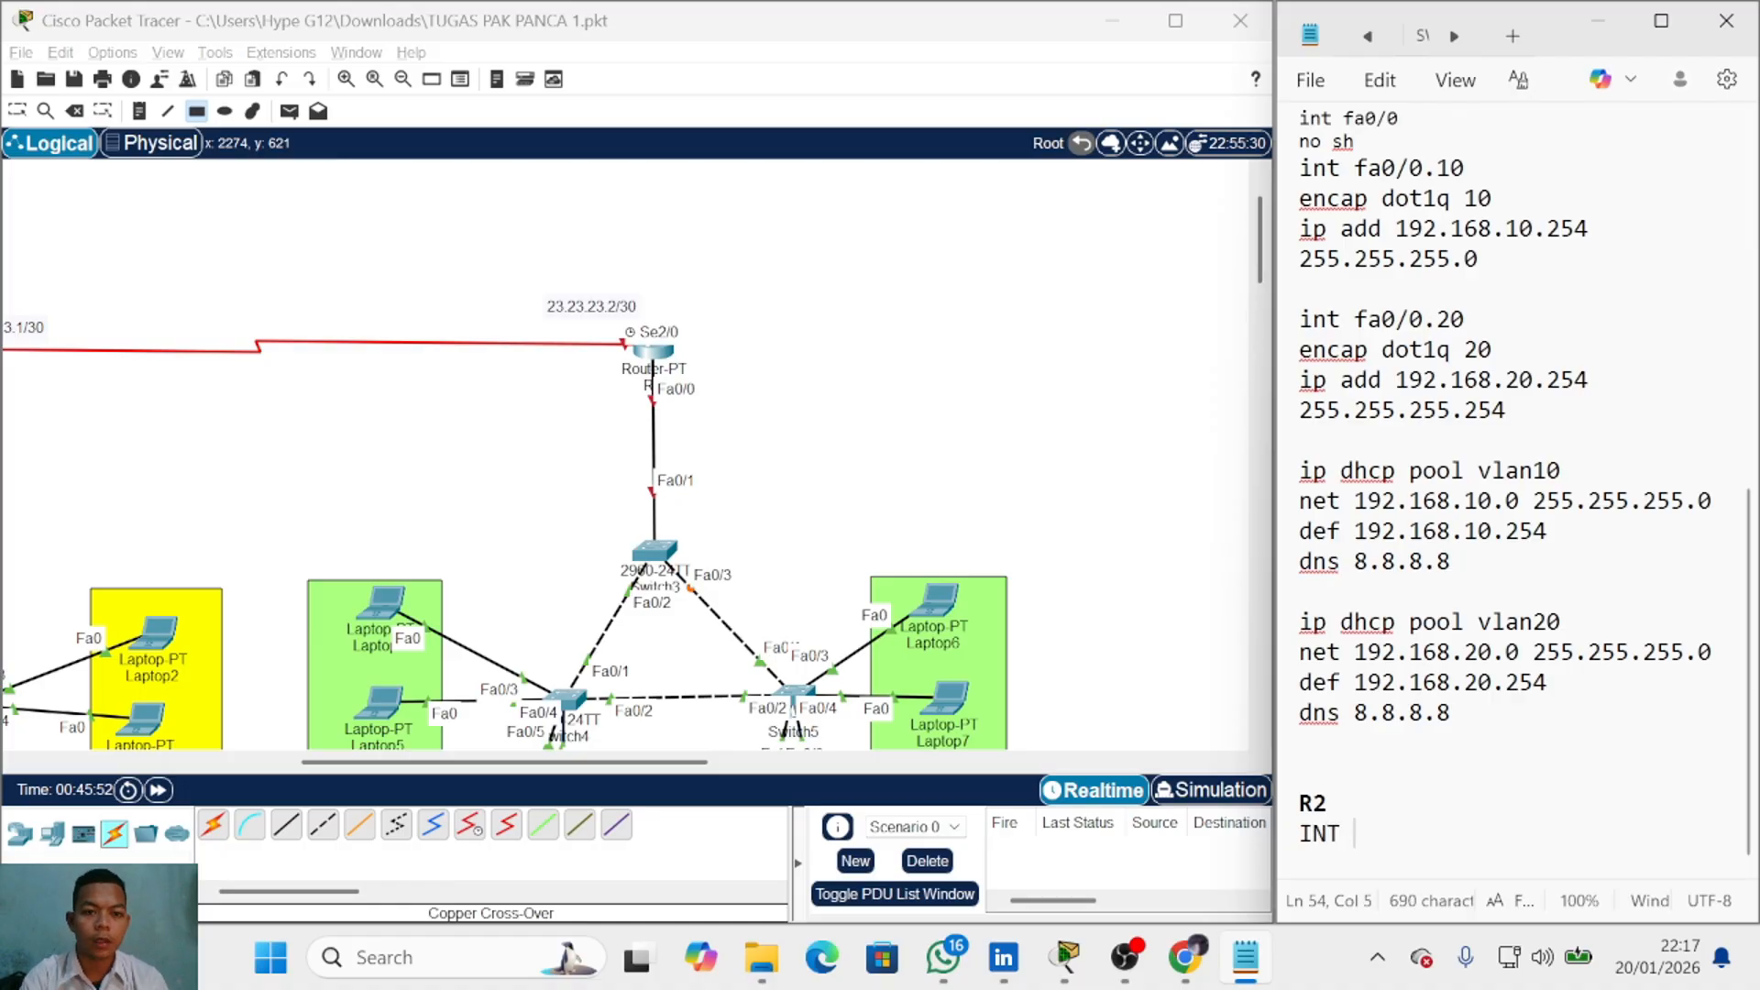
type("SE2/0")
key("Return")
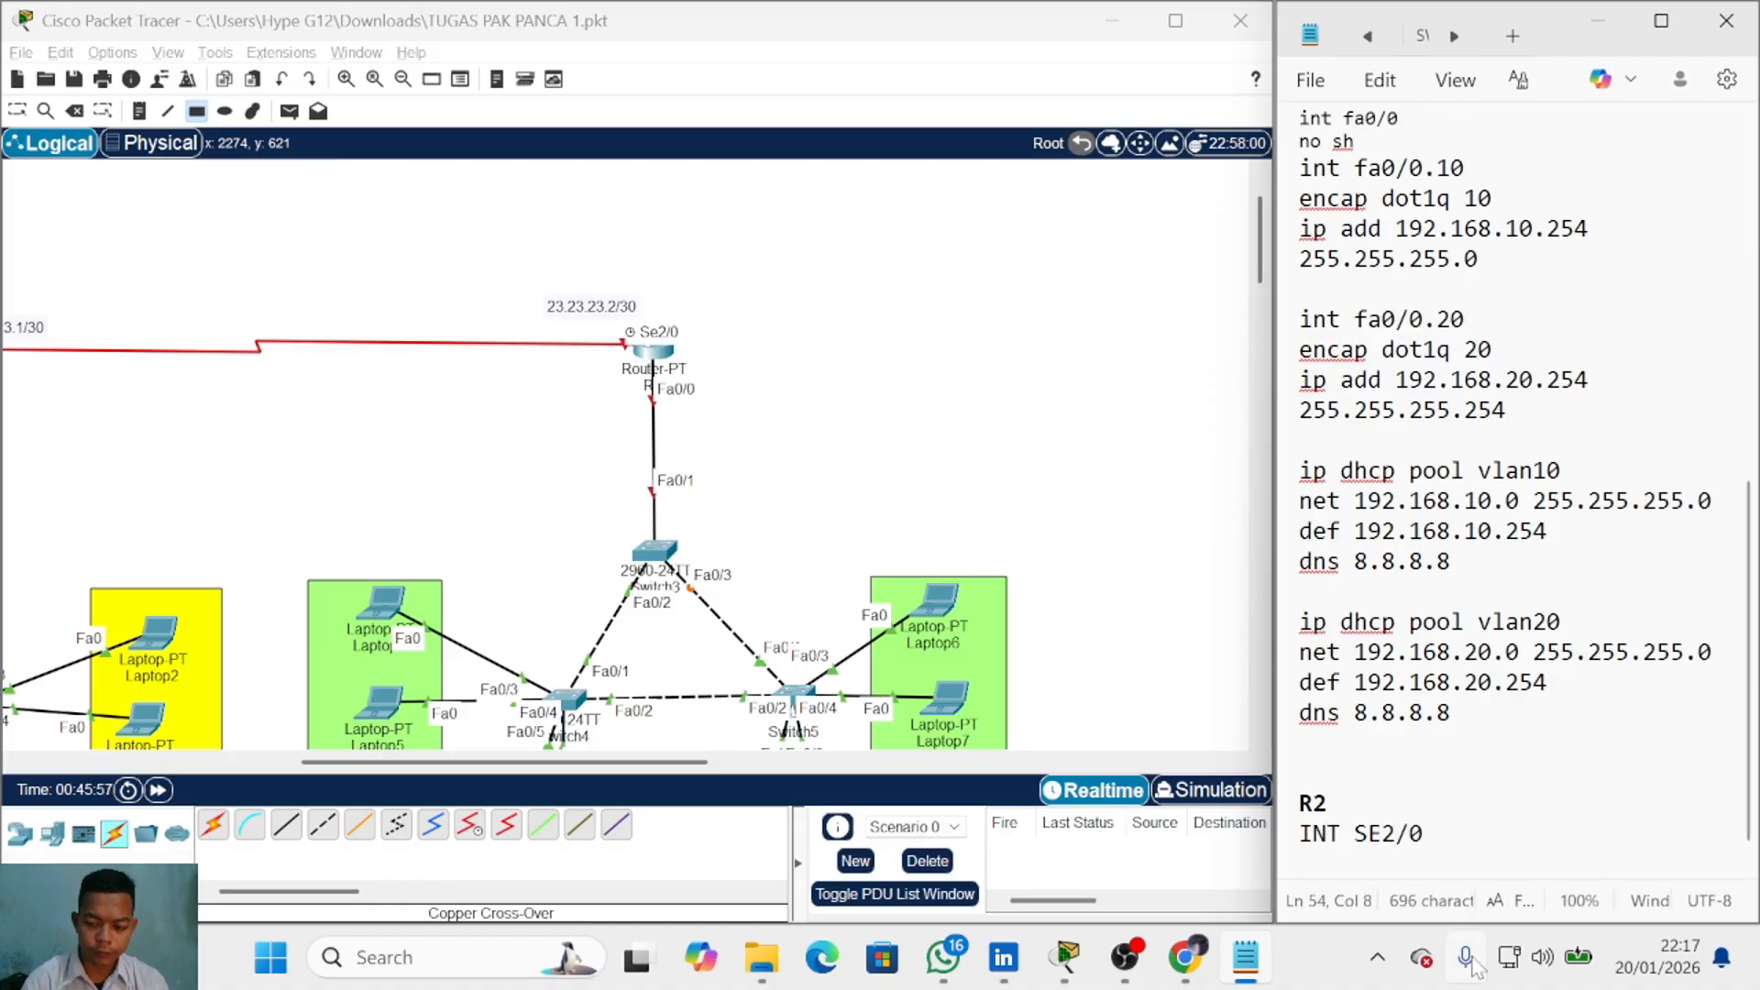
Step: Change it to 'int se2/0' and add 'ip add 23.23.23.2 255.255.255.252' beneath
key("Left")
key("BackSpace")
key("BackSpace")
key("BackSpace")
key("BackSpace")
key("BackSpace")
key("BackSpace")
type("int se")
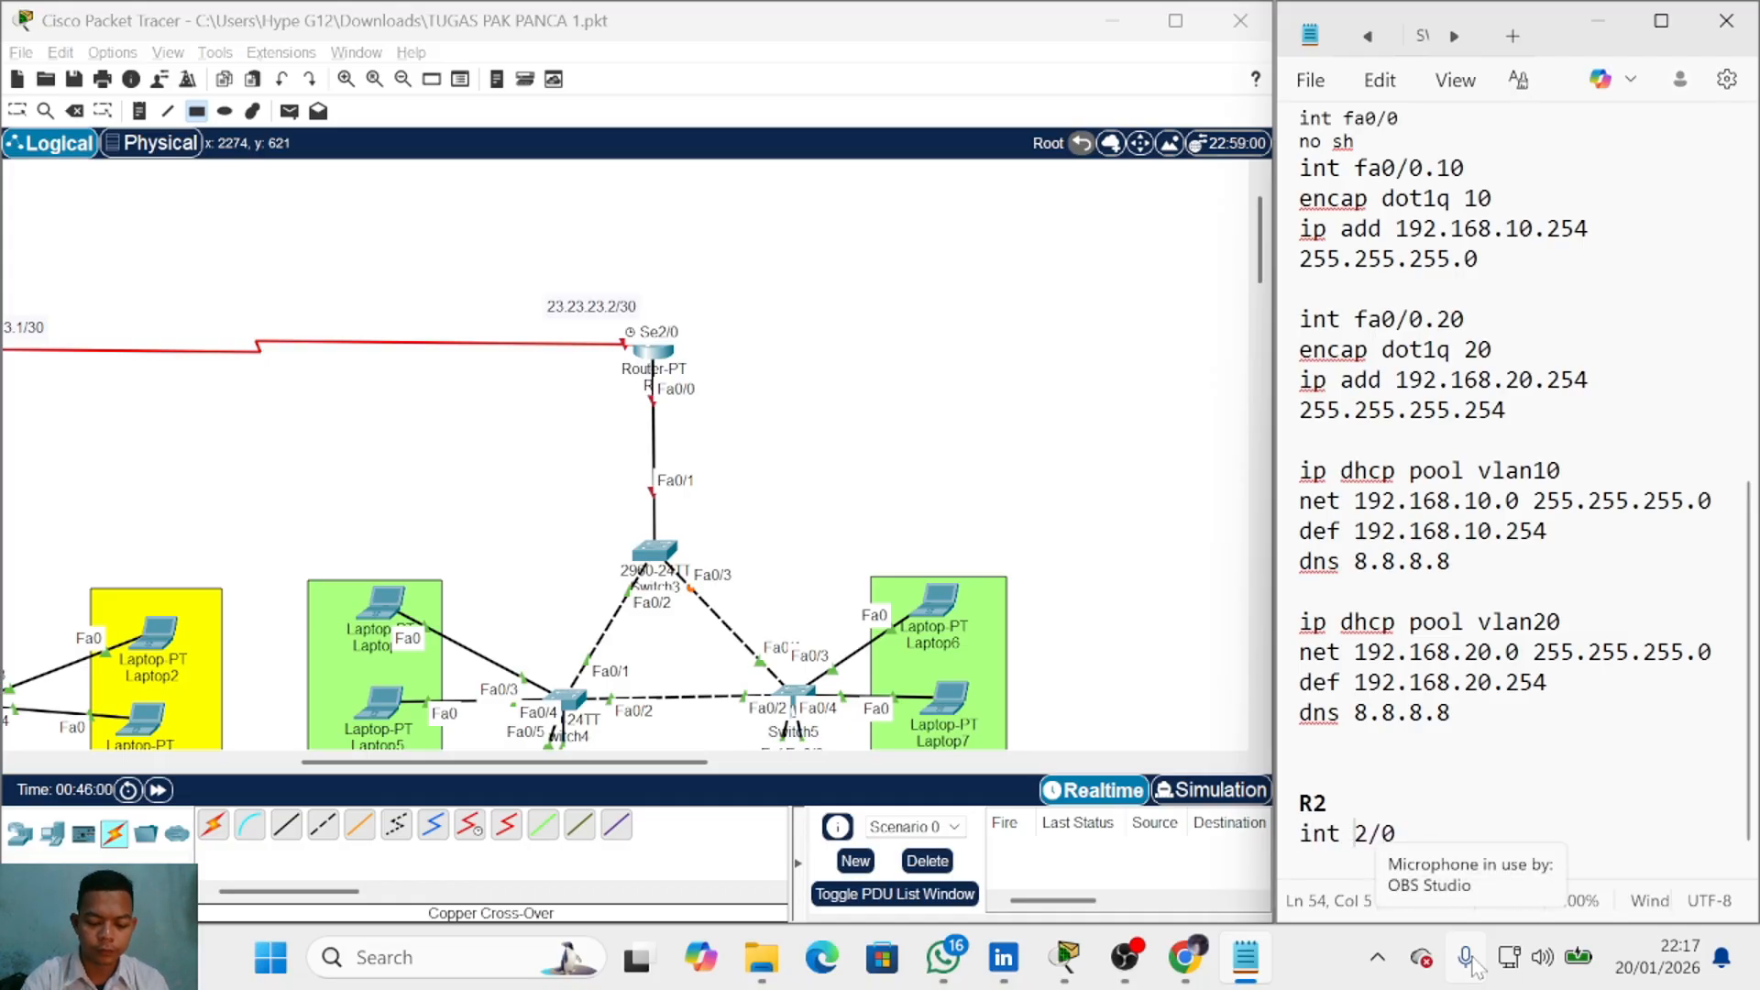
key("Down")
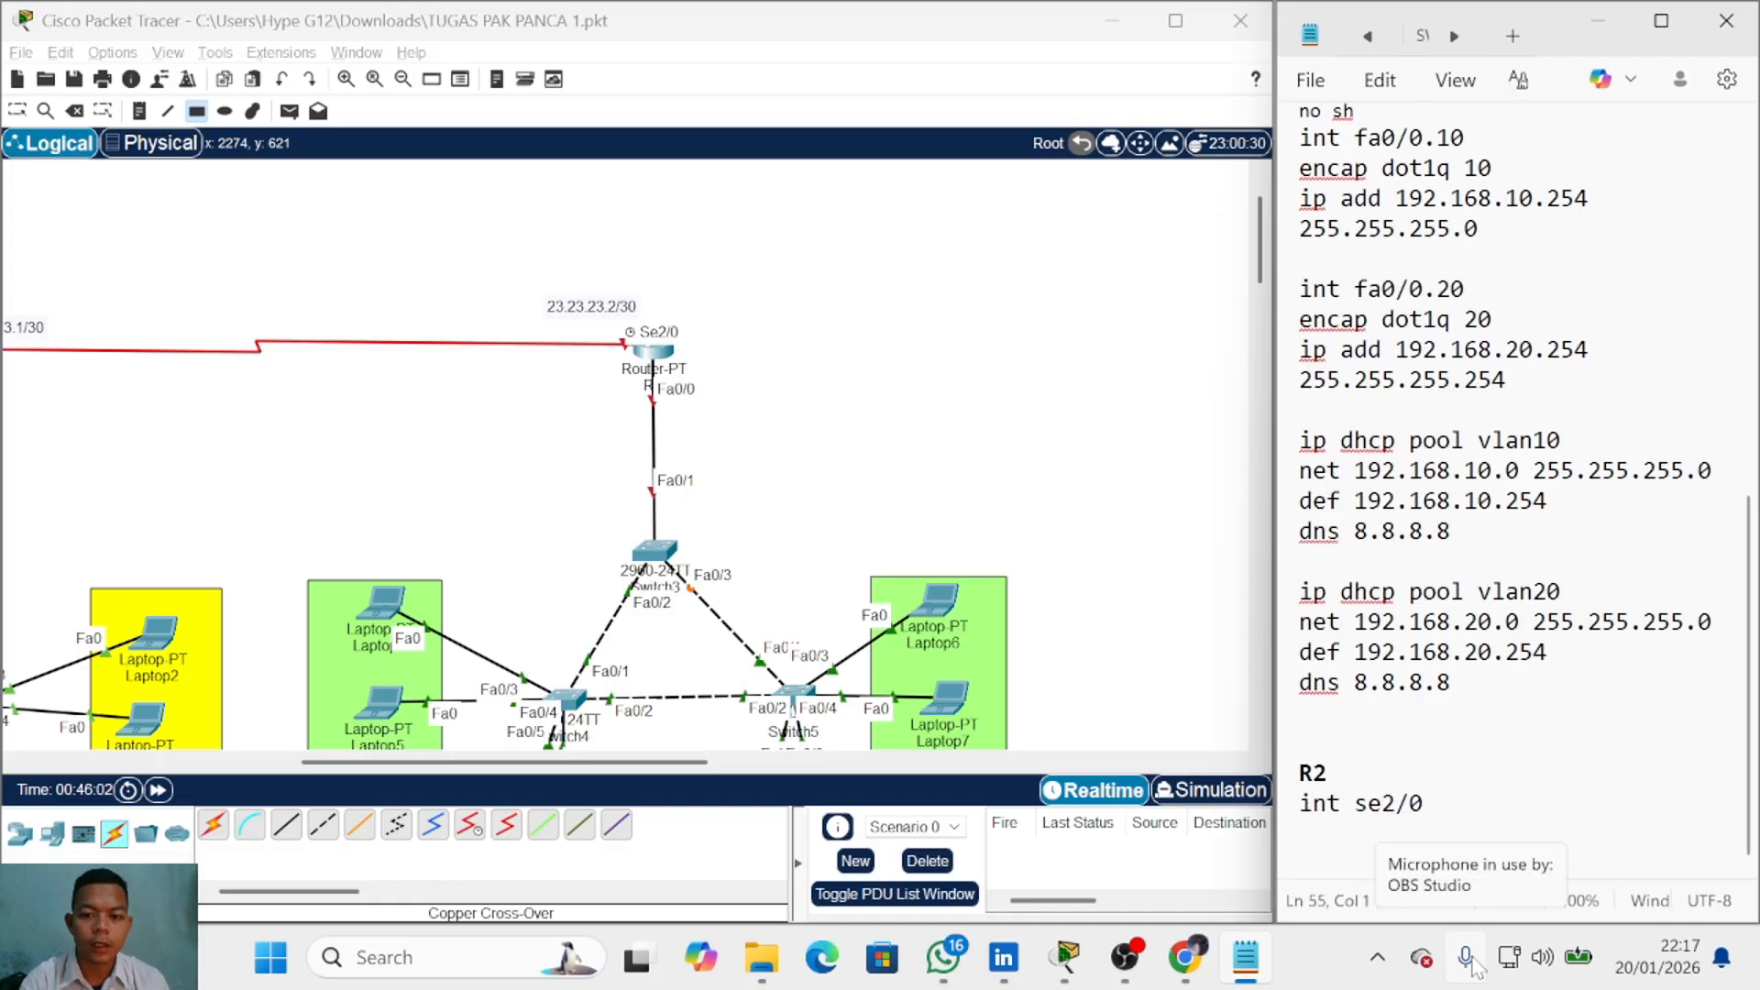
type("ip add ")
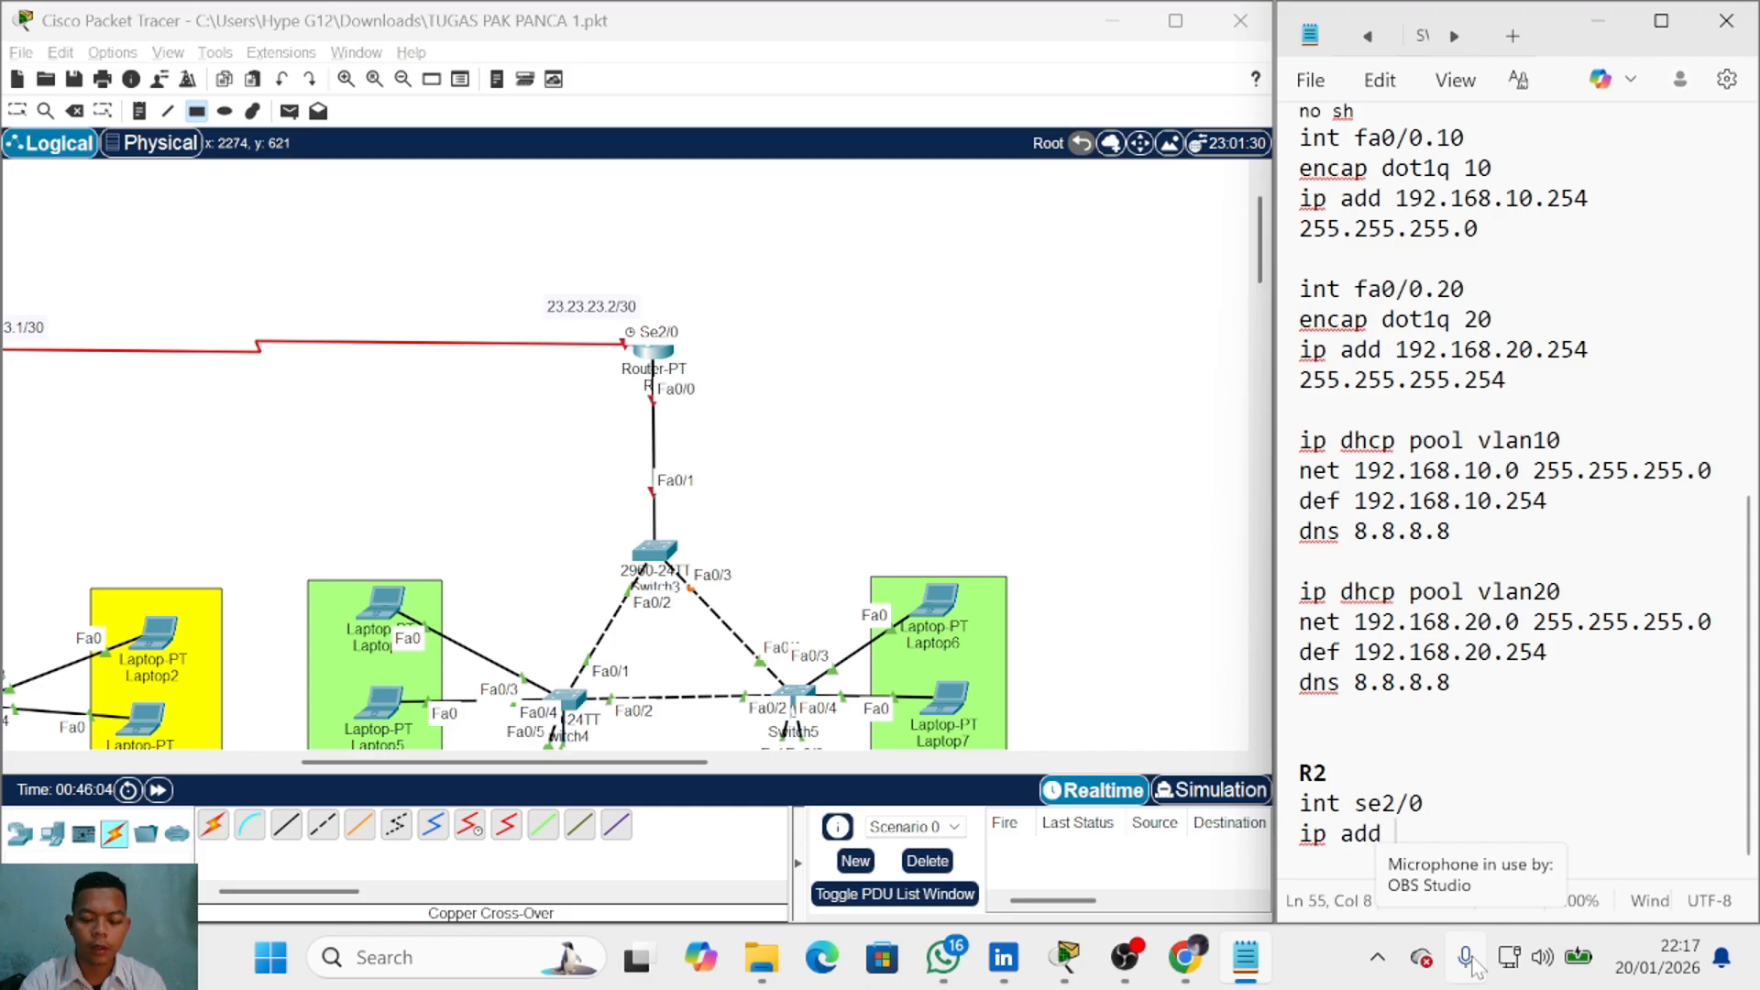
type("23.23.23.")
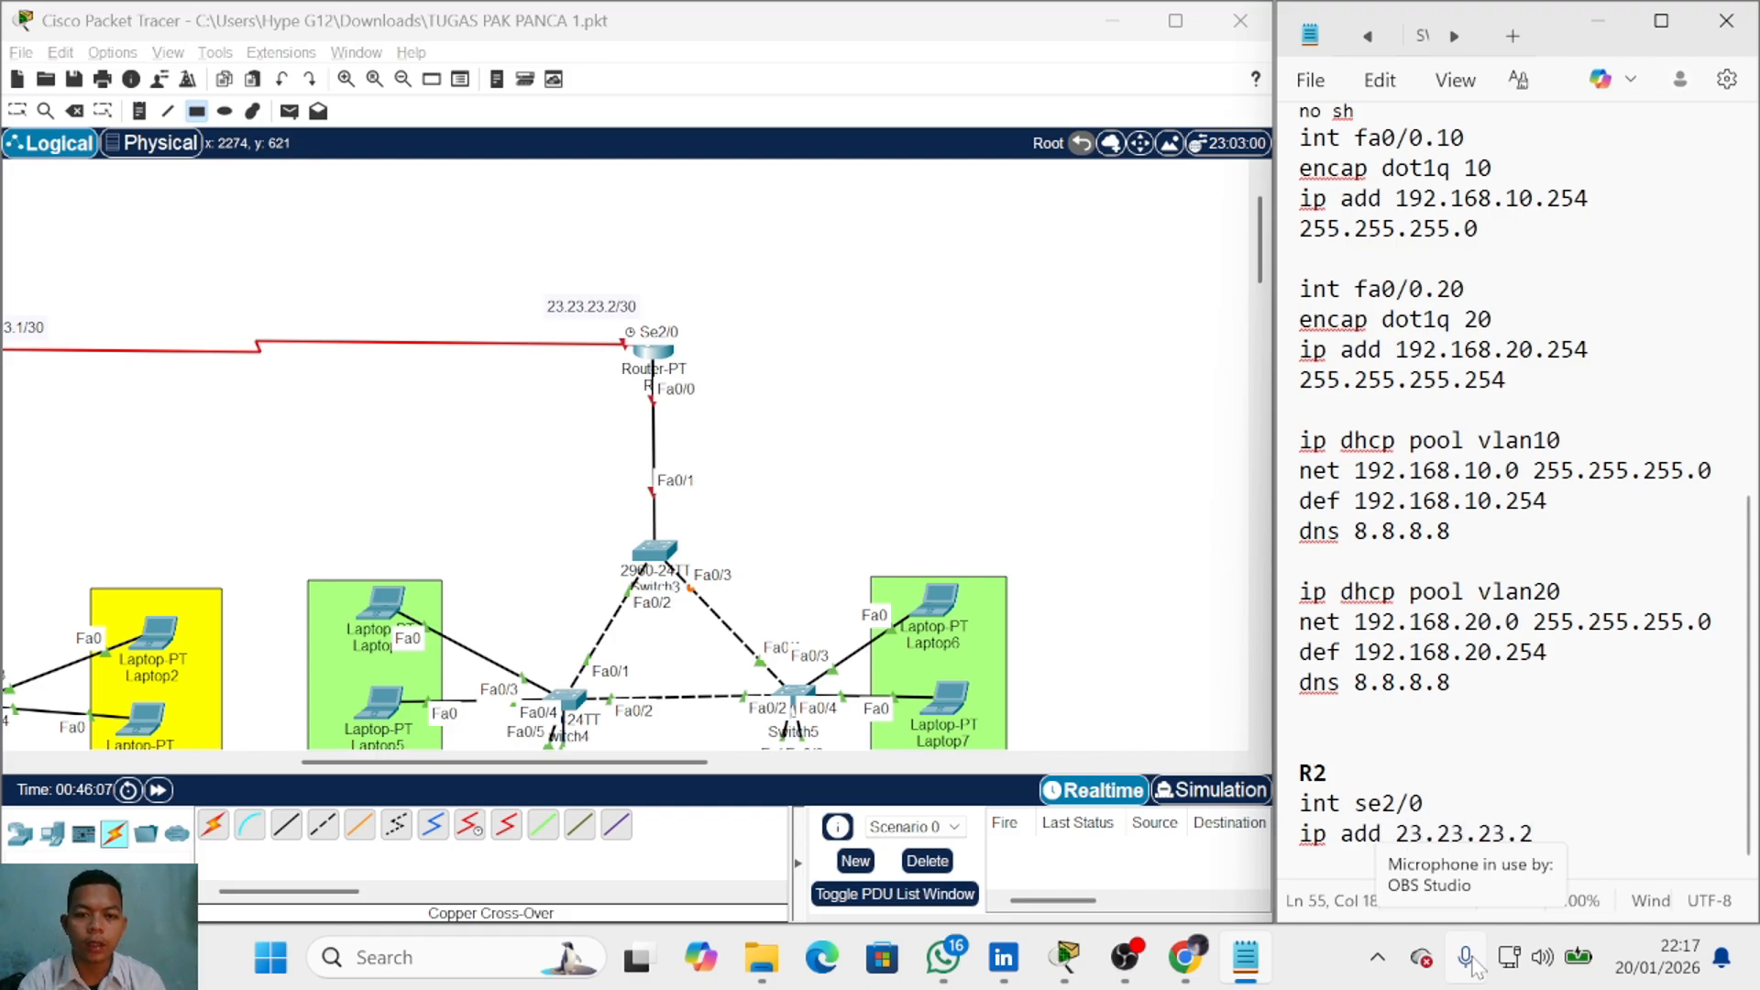
type("2 255.255.255.252")
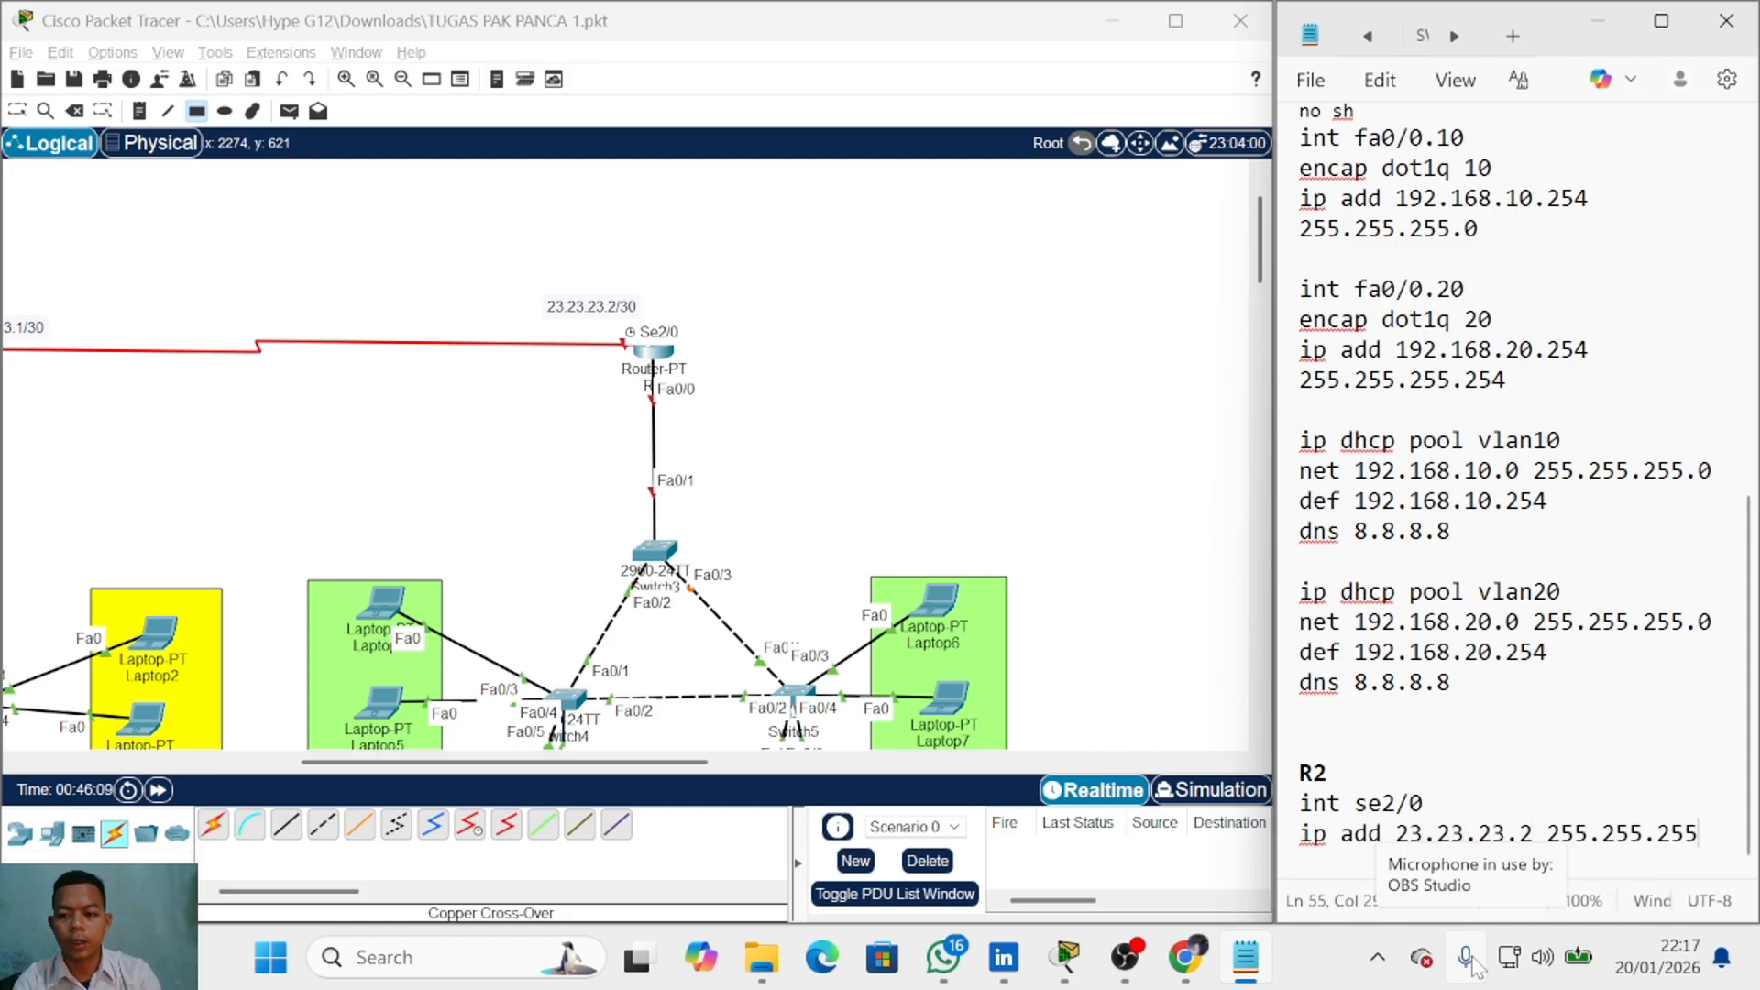
key("Return")
Step: Add the 'int fa0/0' and 'no sh' lines to R2's notes, followed by blank lines
type("no sh")
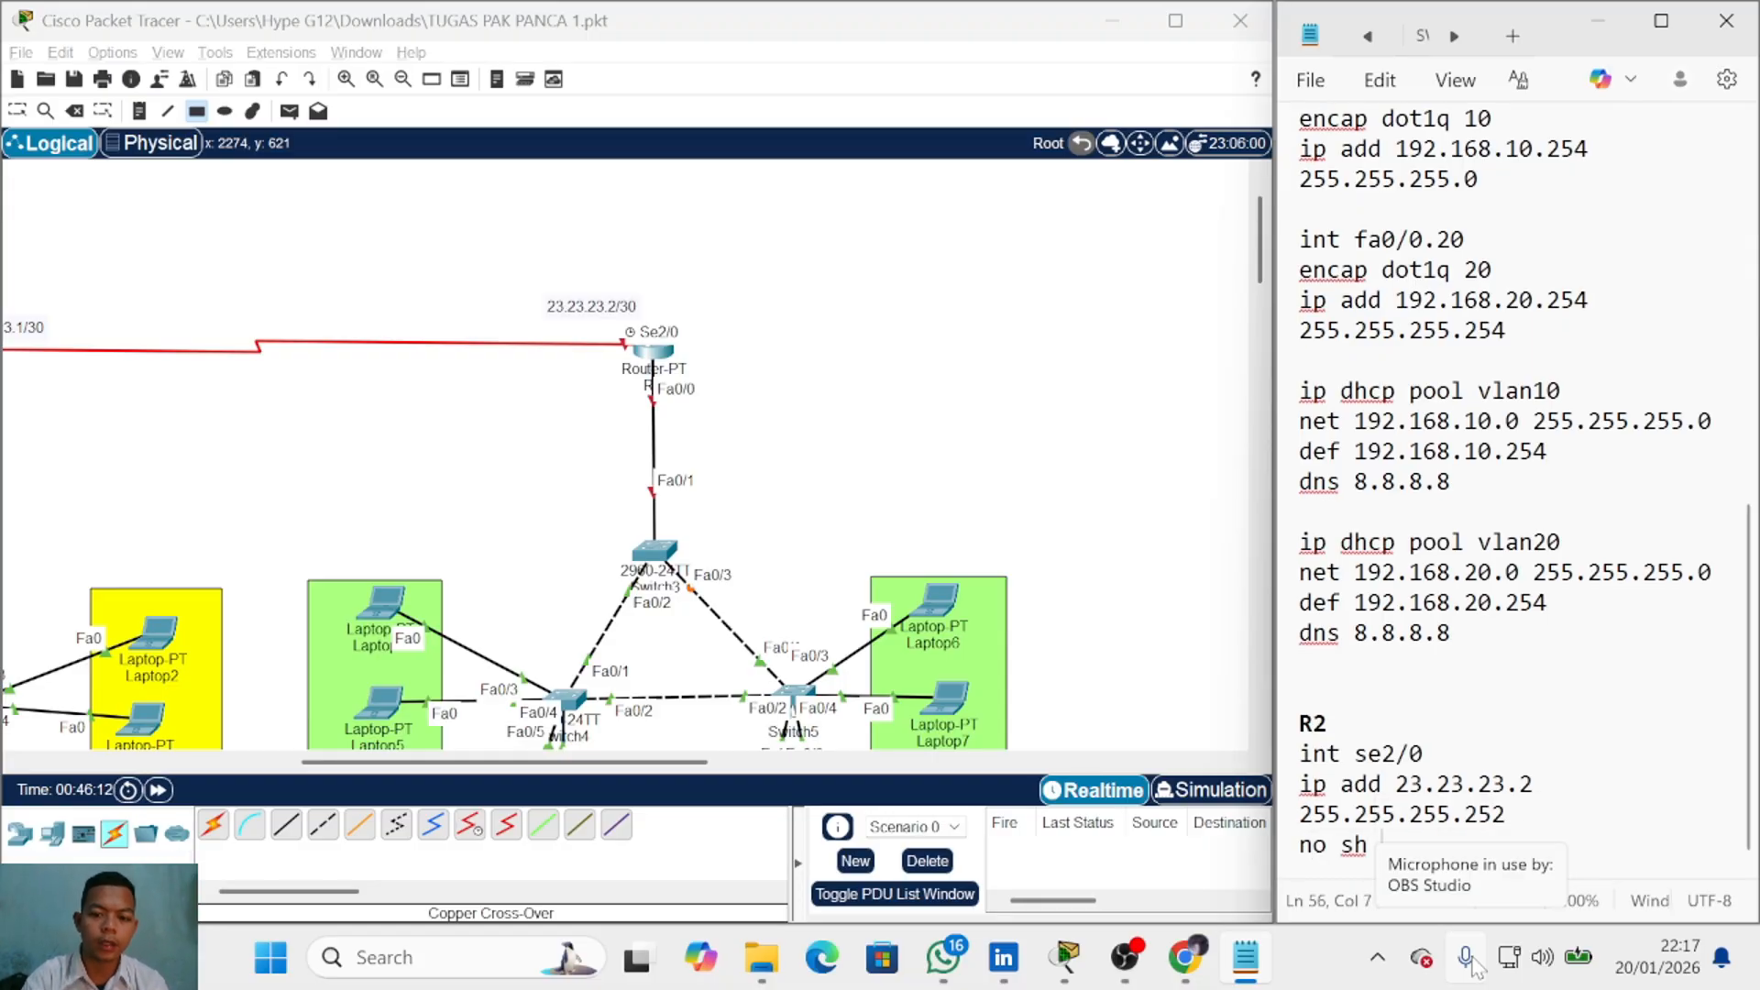
key("Return")
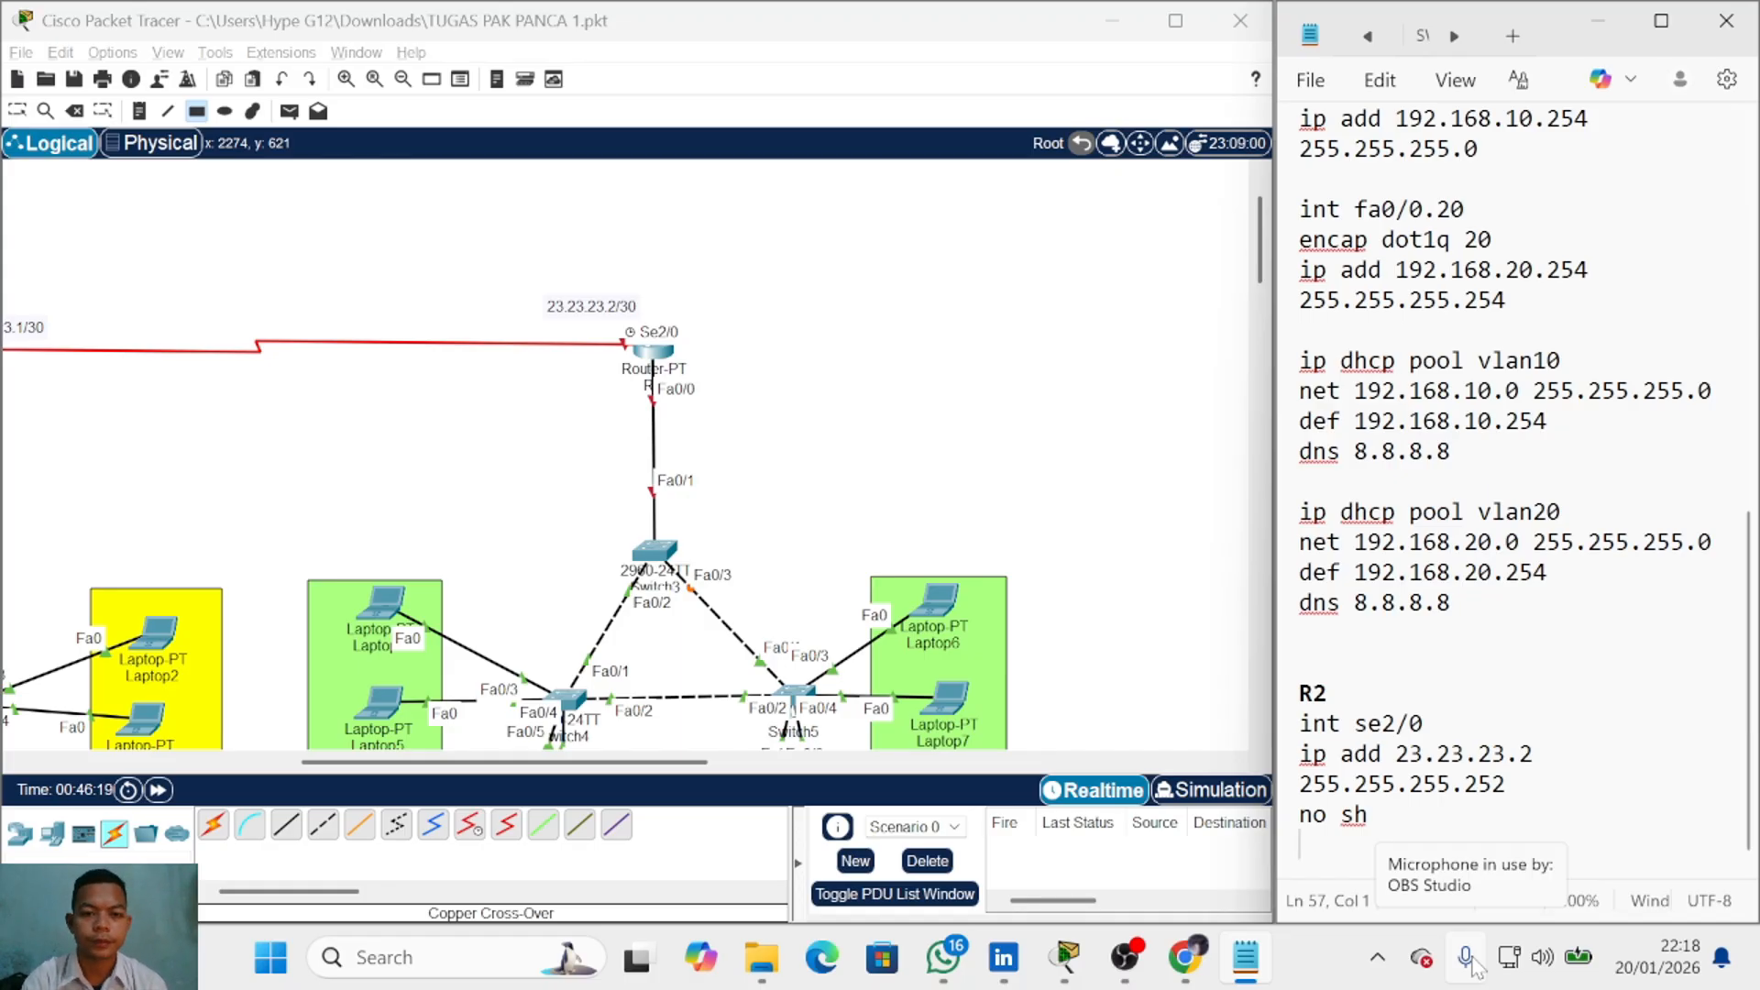
type("int fa0/0")
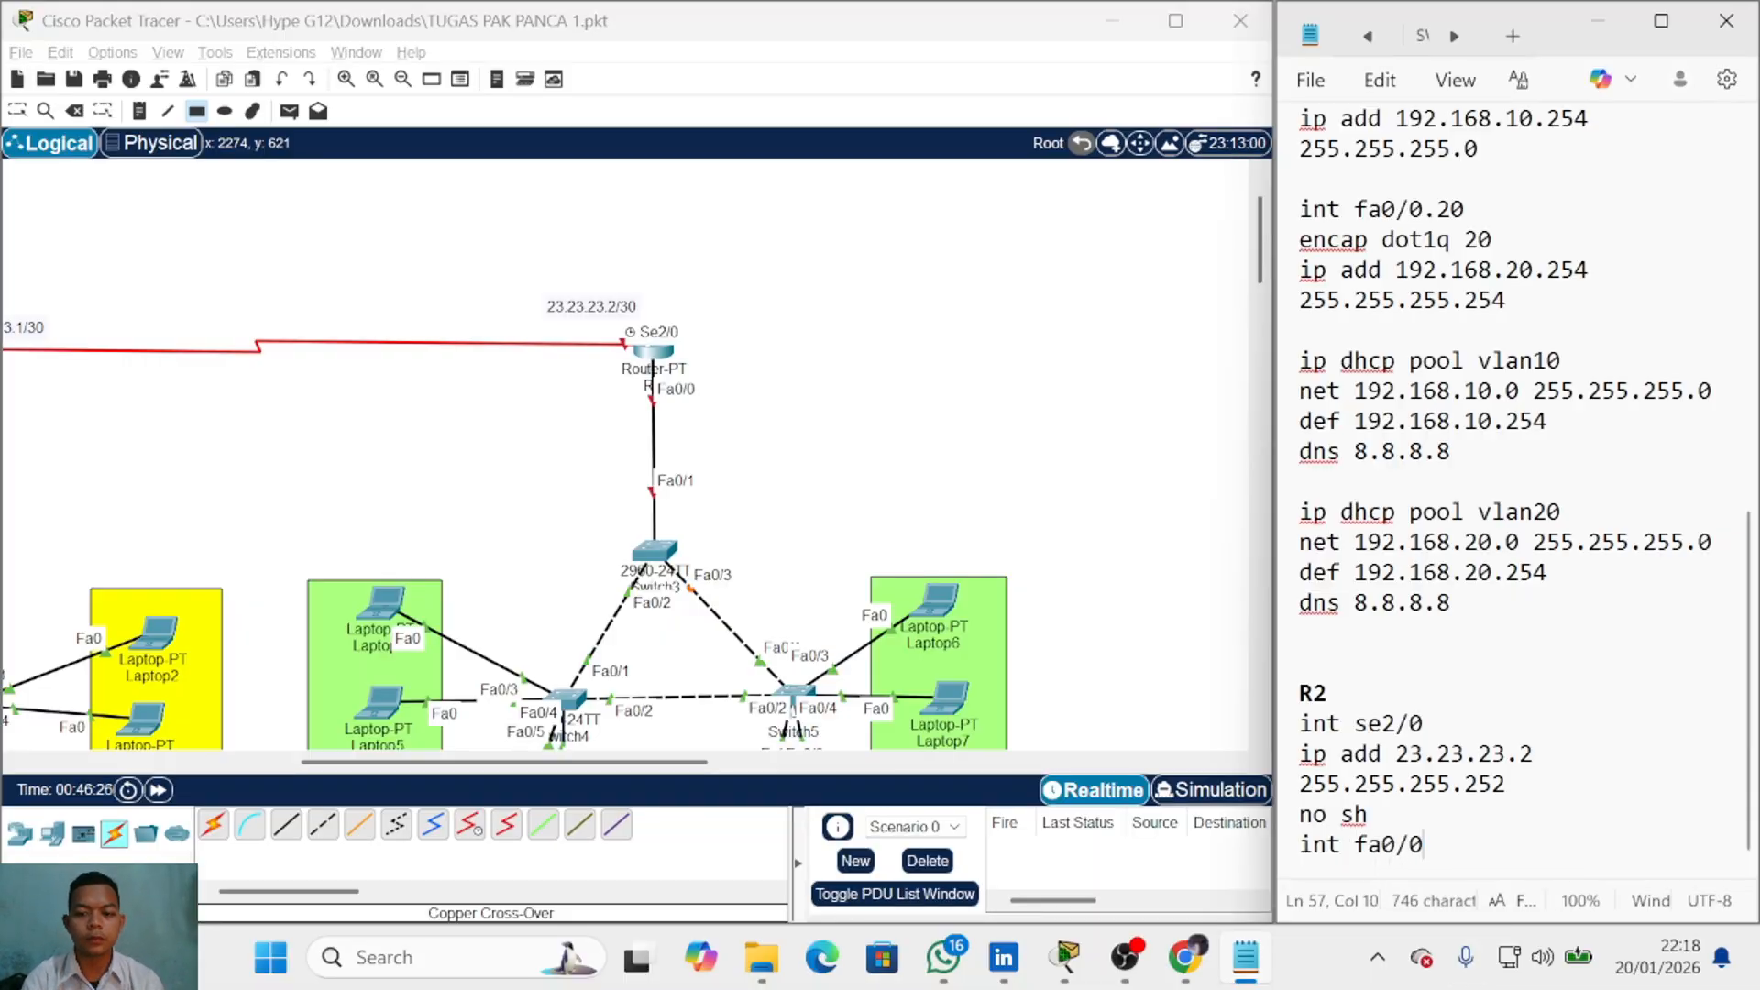
key("Return")
type("no sh")
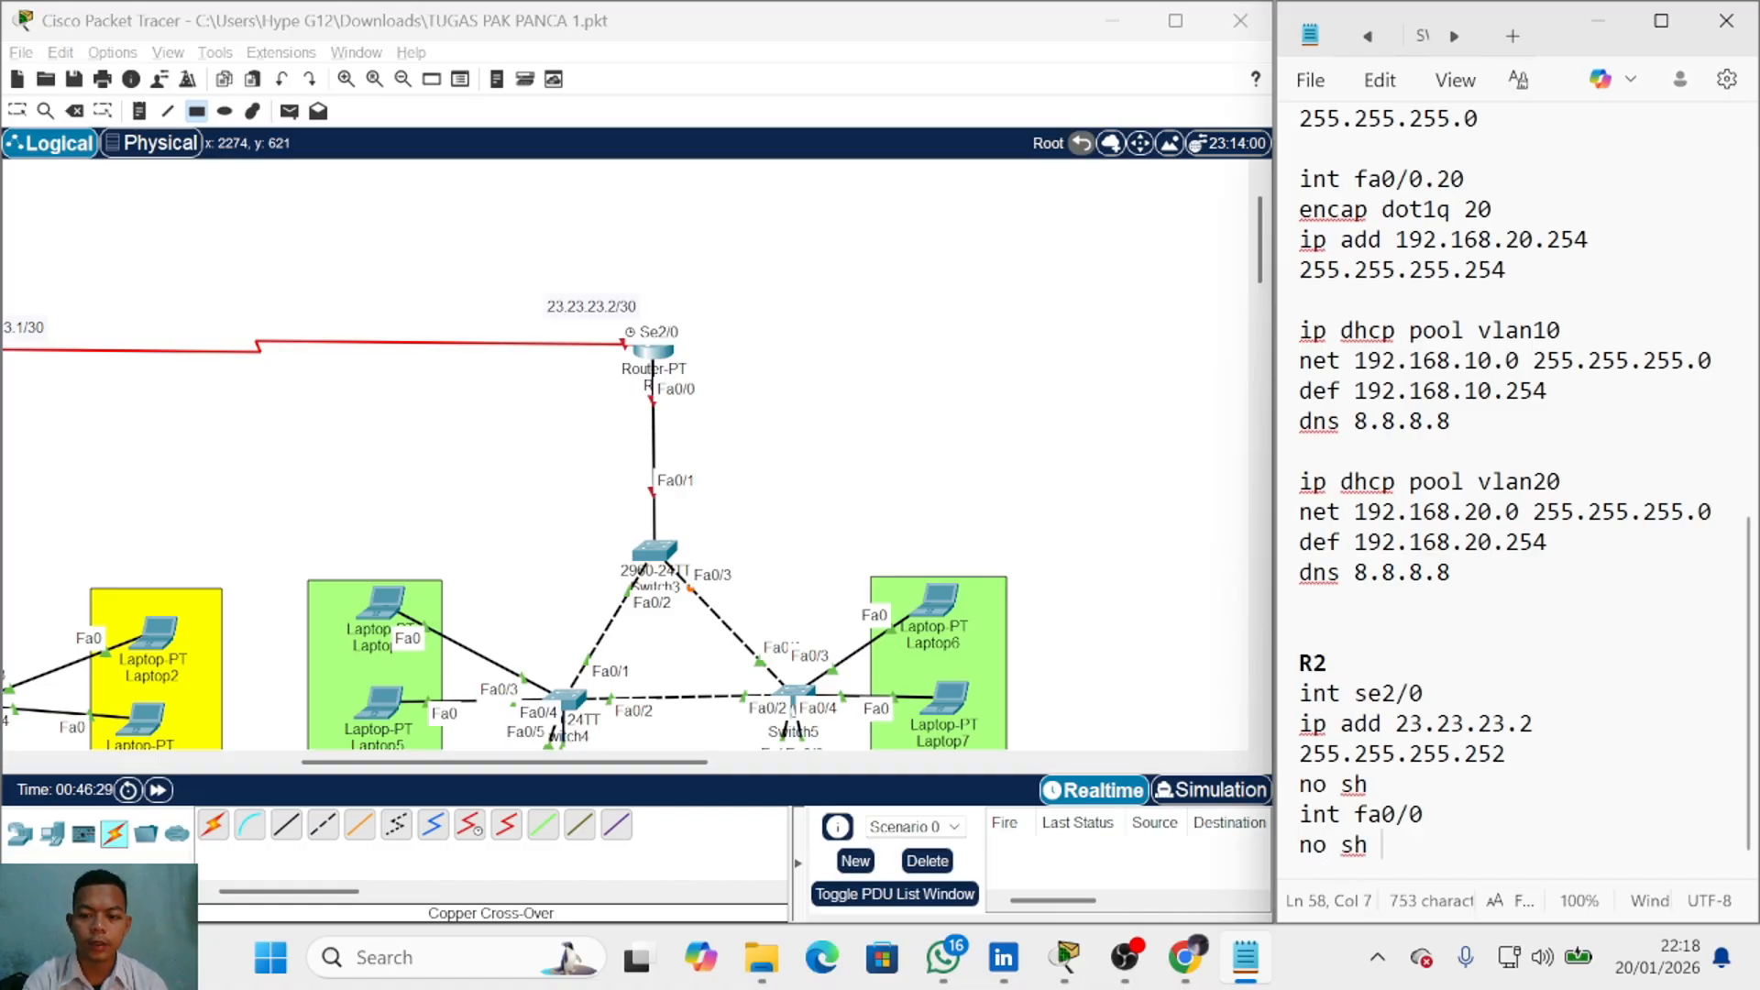
key("Return")
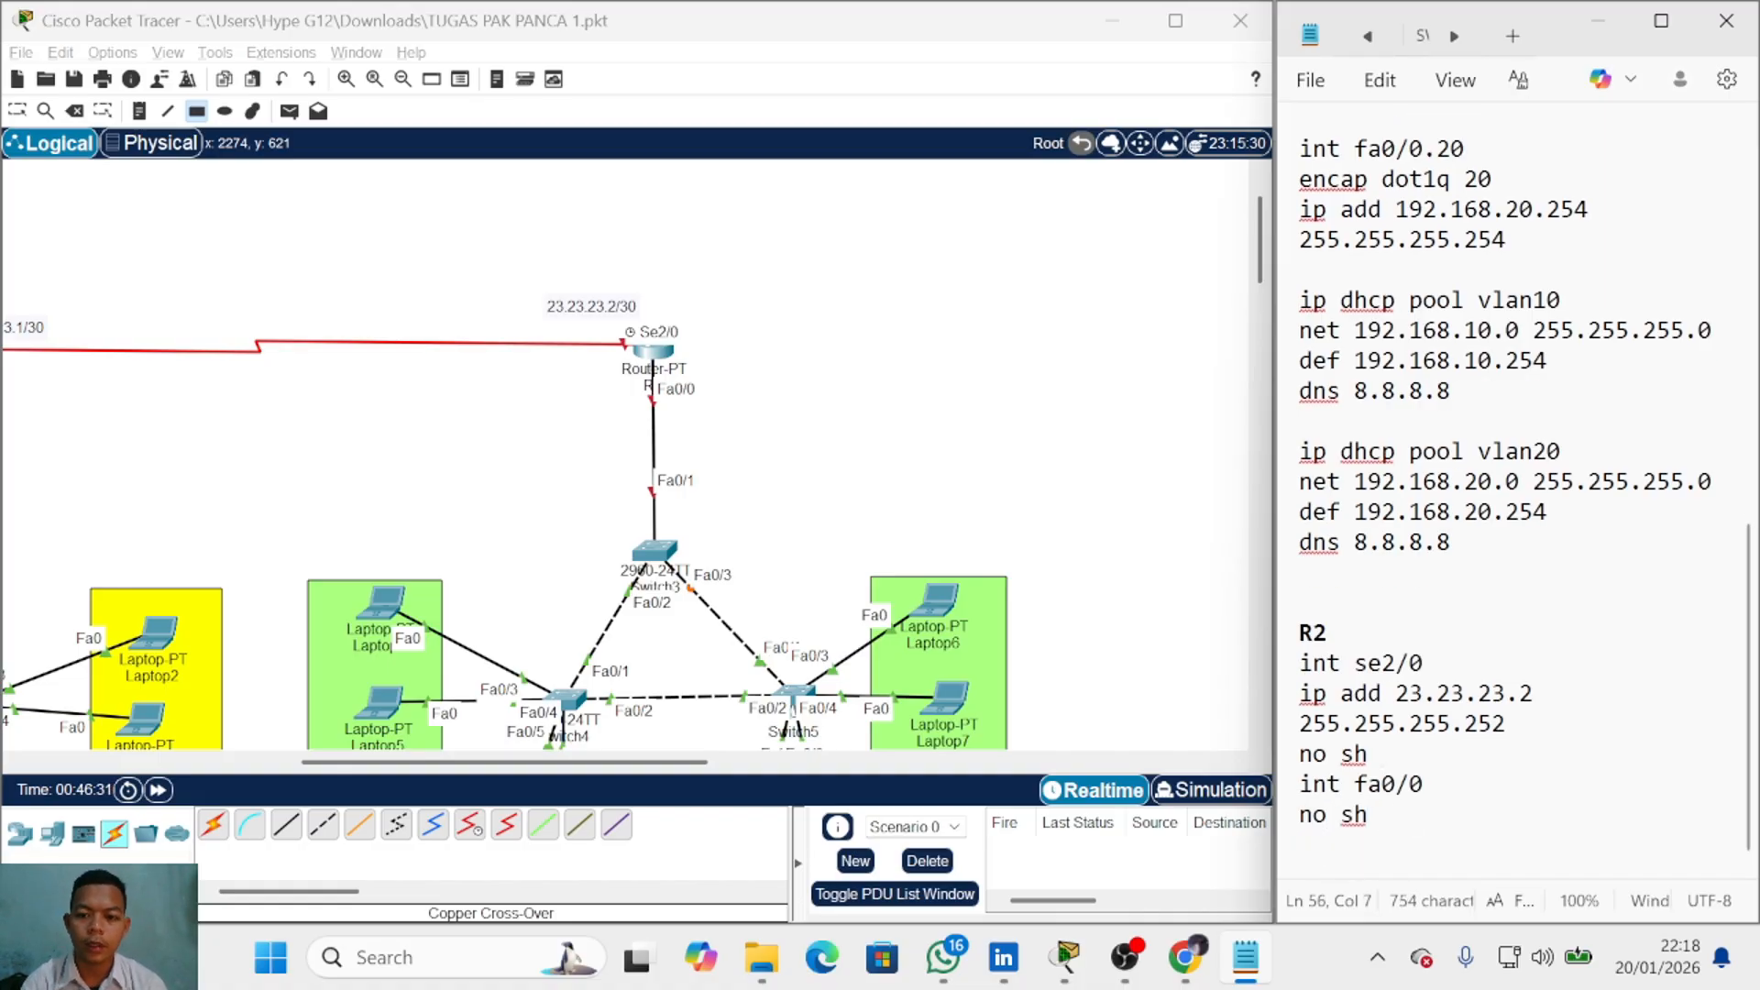
key("Return")
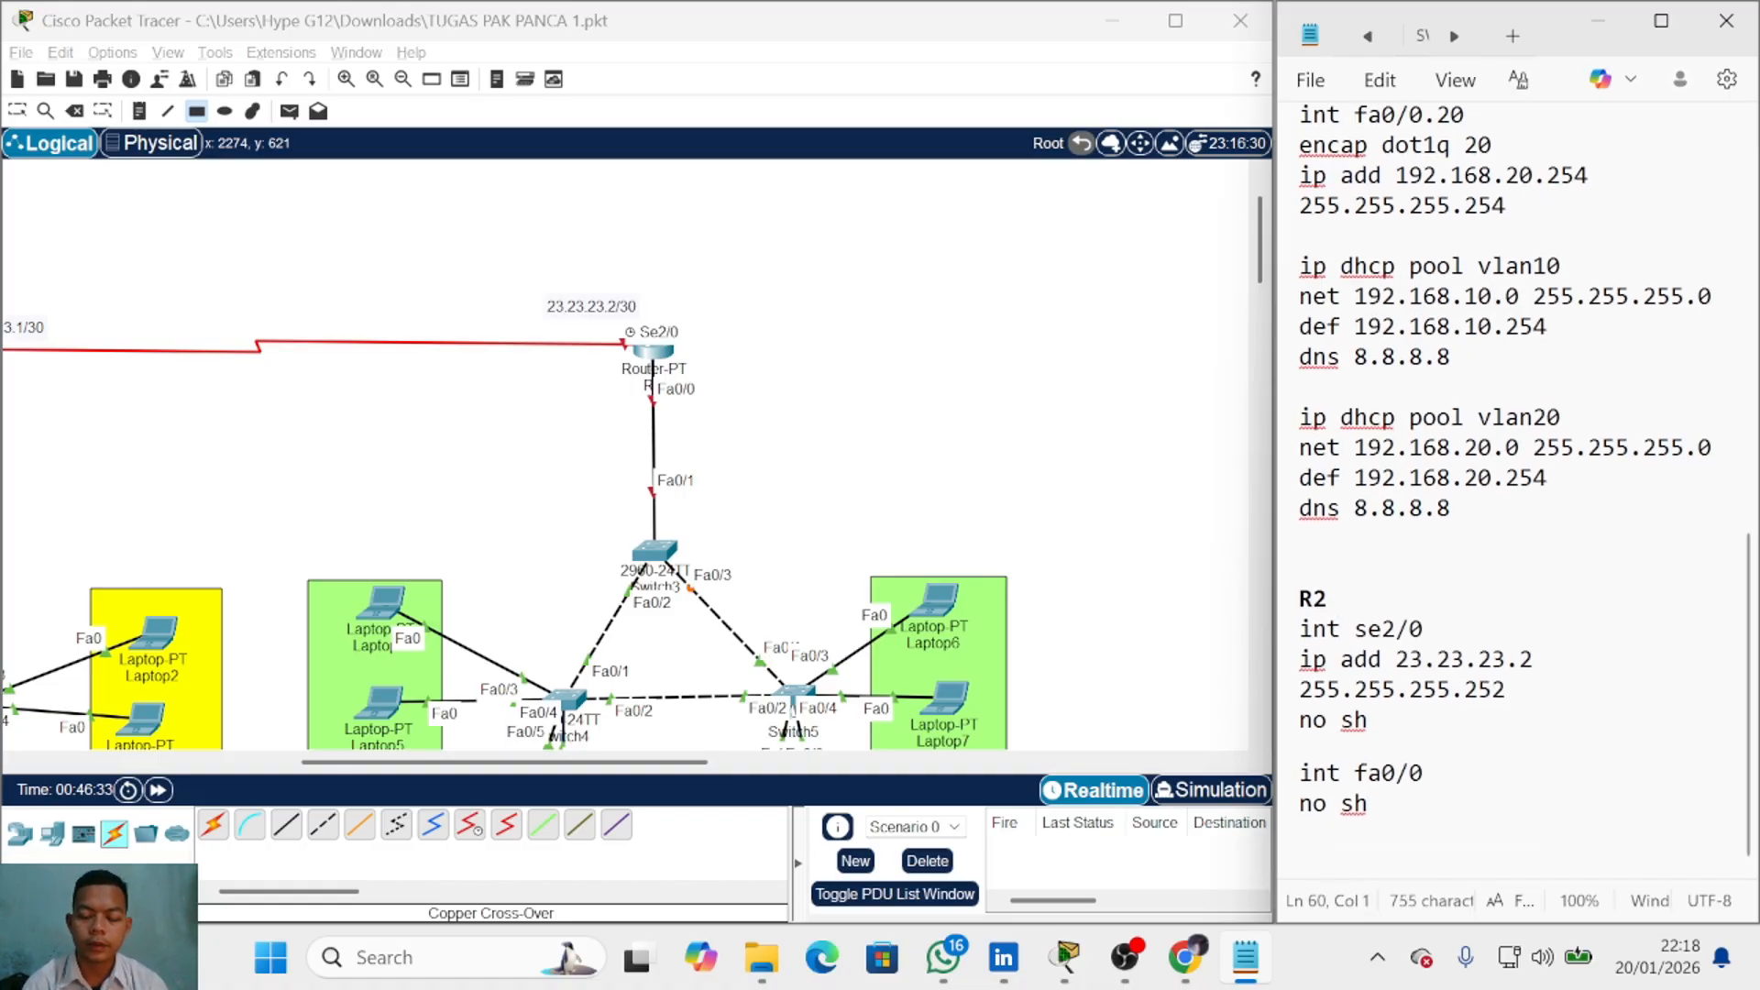
key("Return")
key("Return")
key("Return")
key("Return")
key("Return")
key("Return")
key("Return")
key("Return")
key("Return")
key("Return")
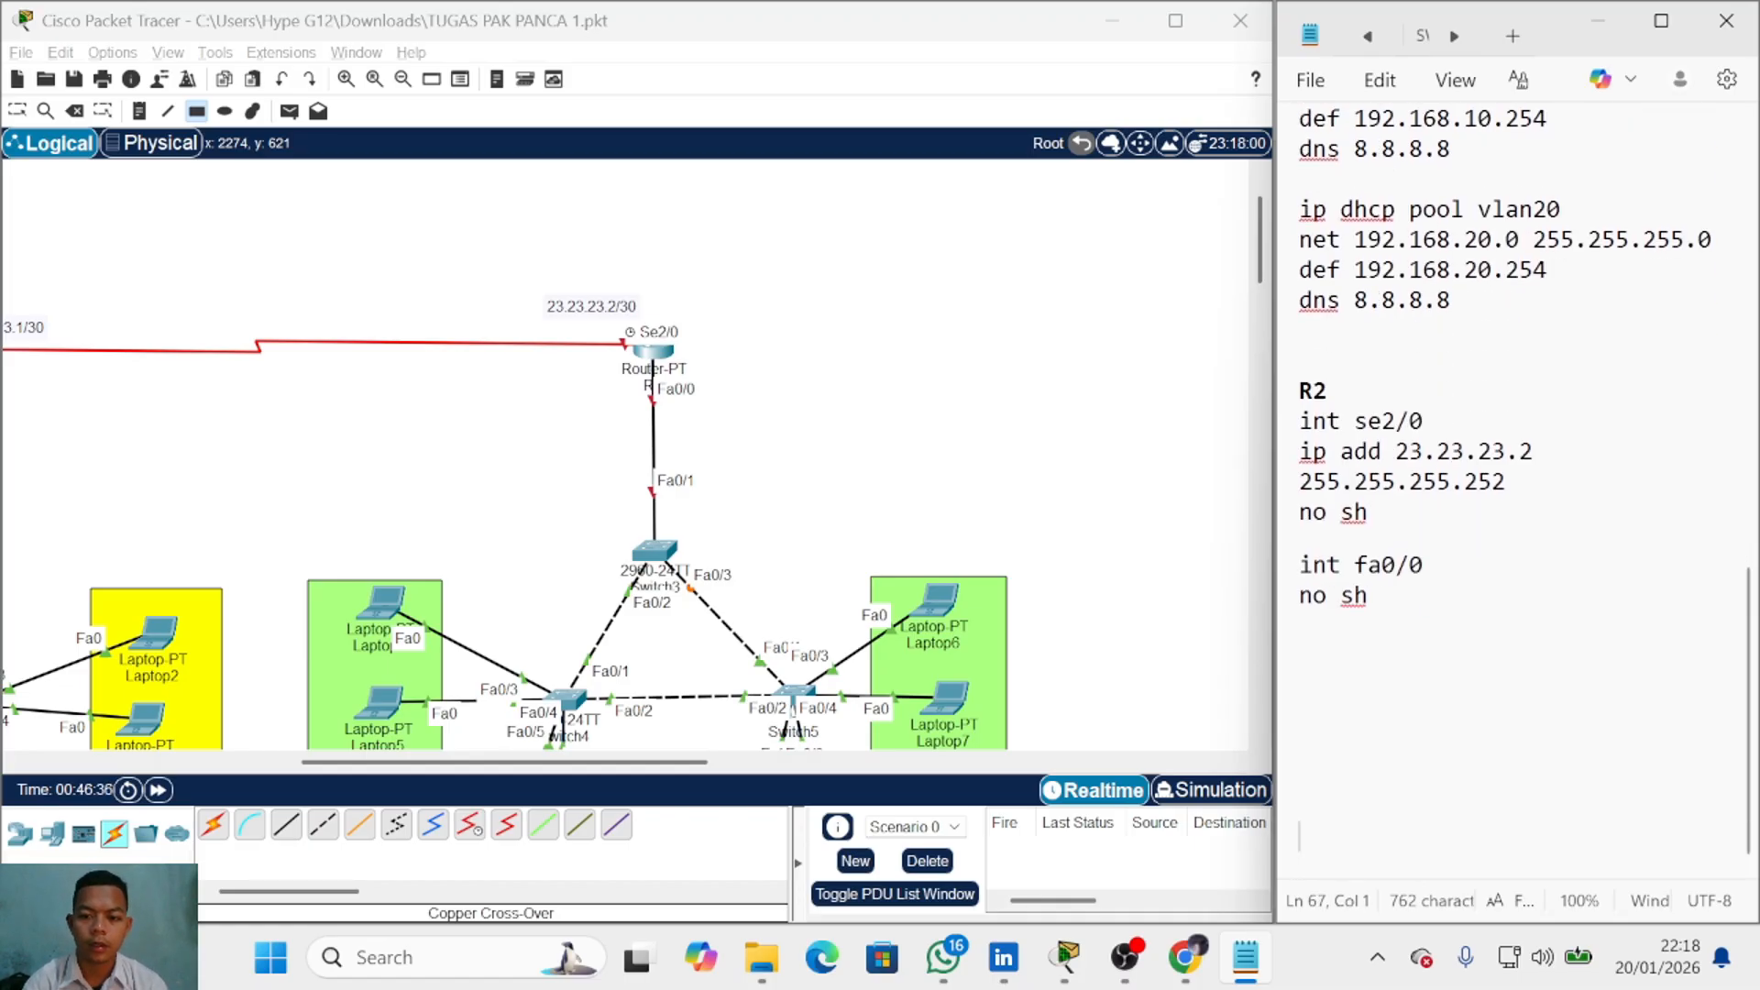
Step: Write 'int fa0/0.30' with 'ip add 192.168.30.254 255.255.255.254', zooming notes to 130%
left_click(1299, 564)
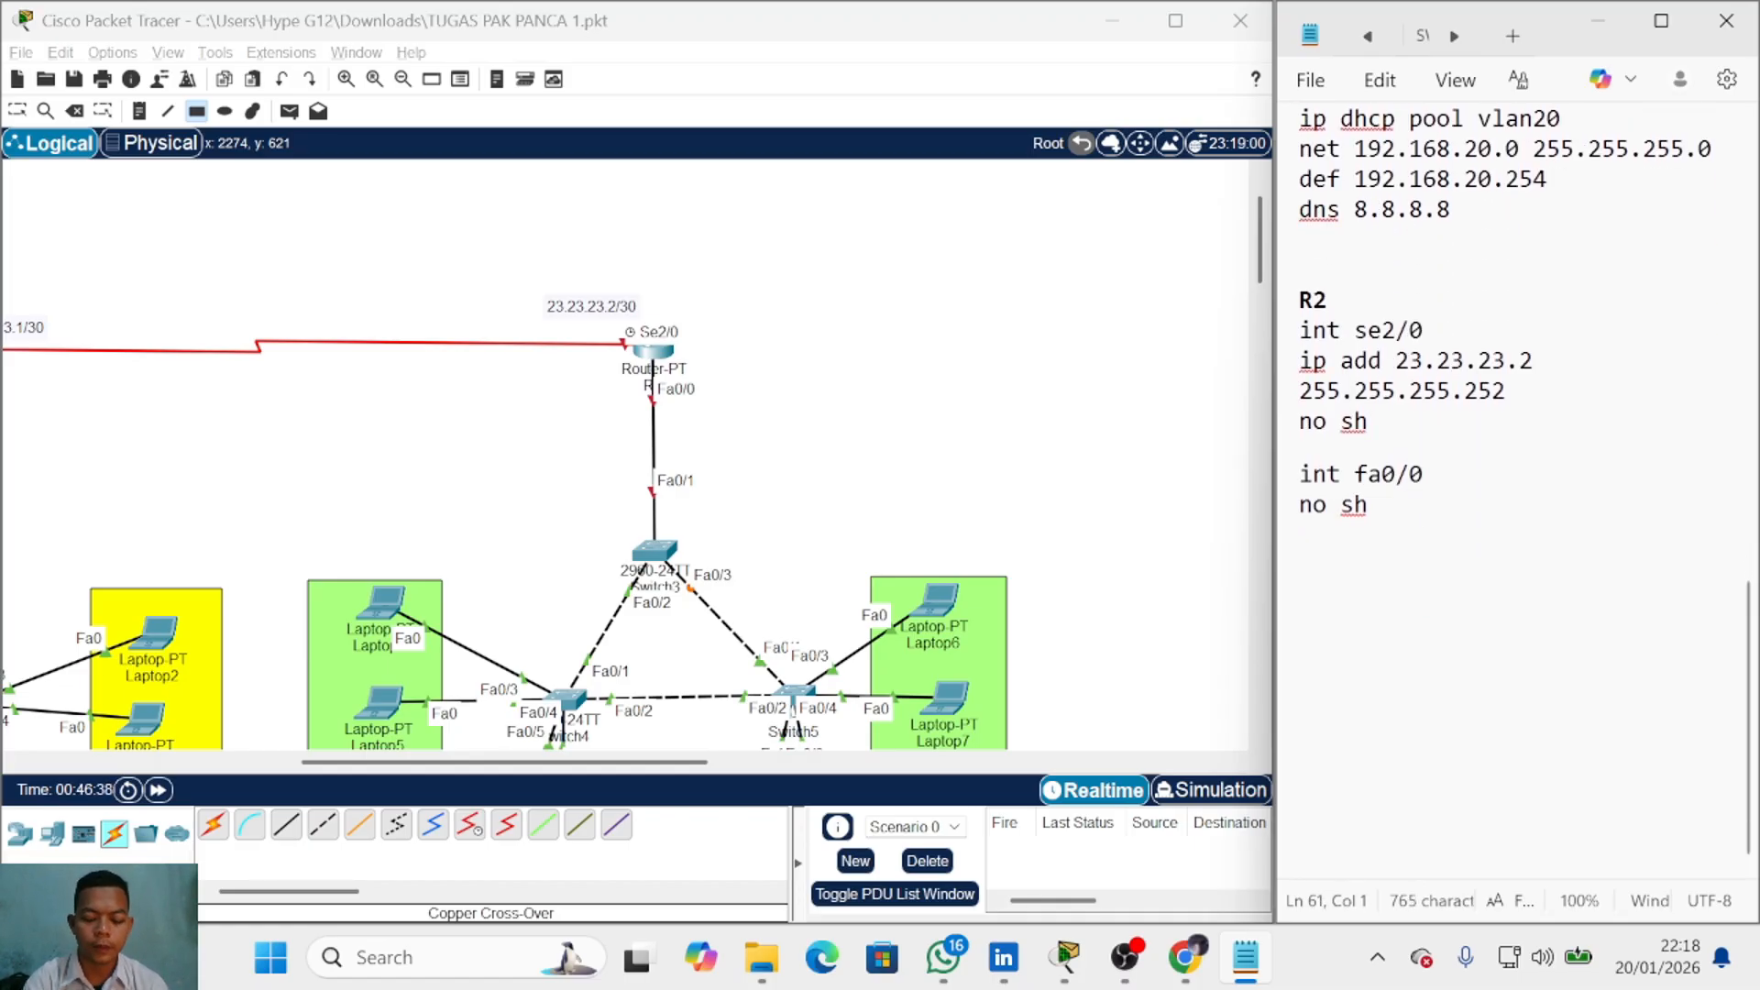
type("int fa0/0.")
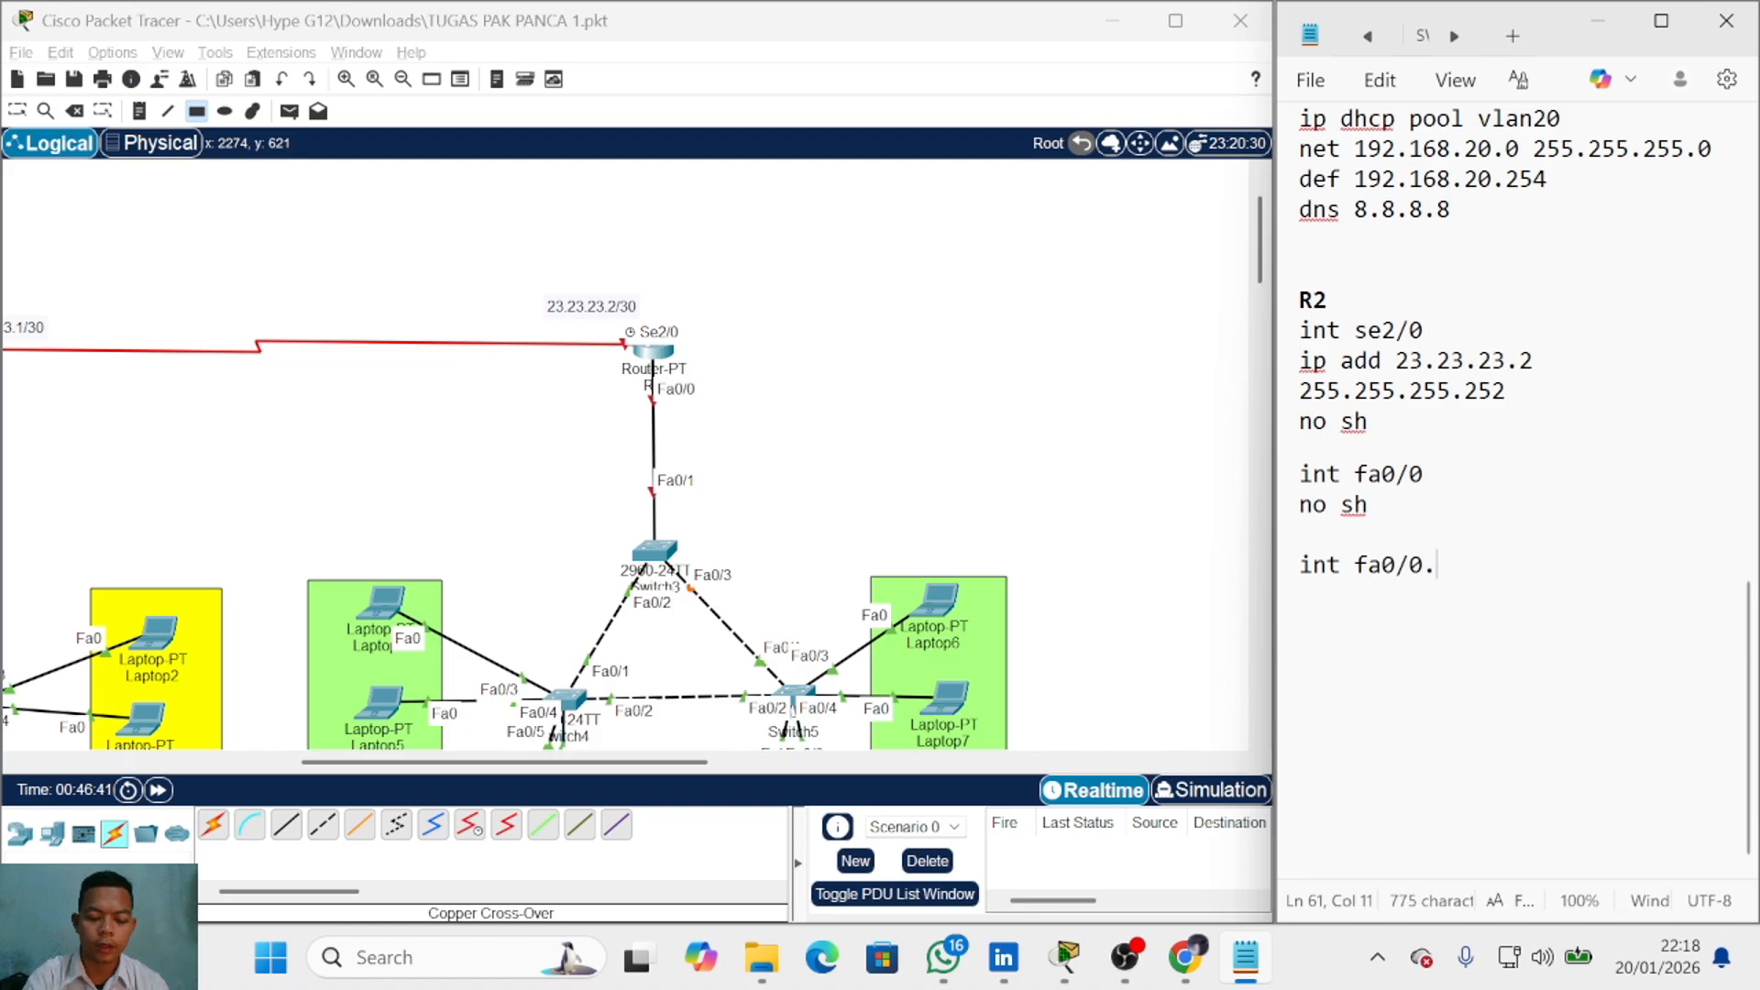
type("30")
scroll(452, 541, "down", 3)
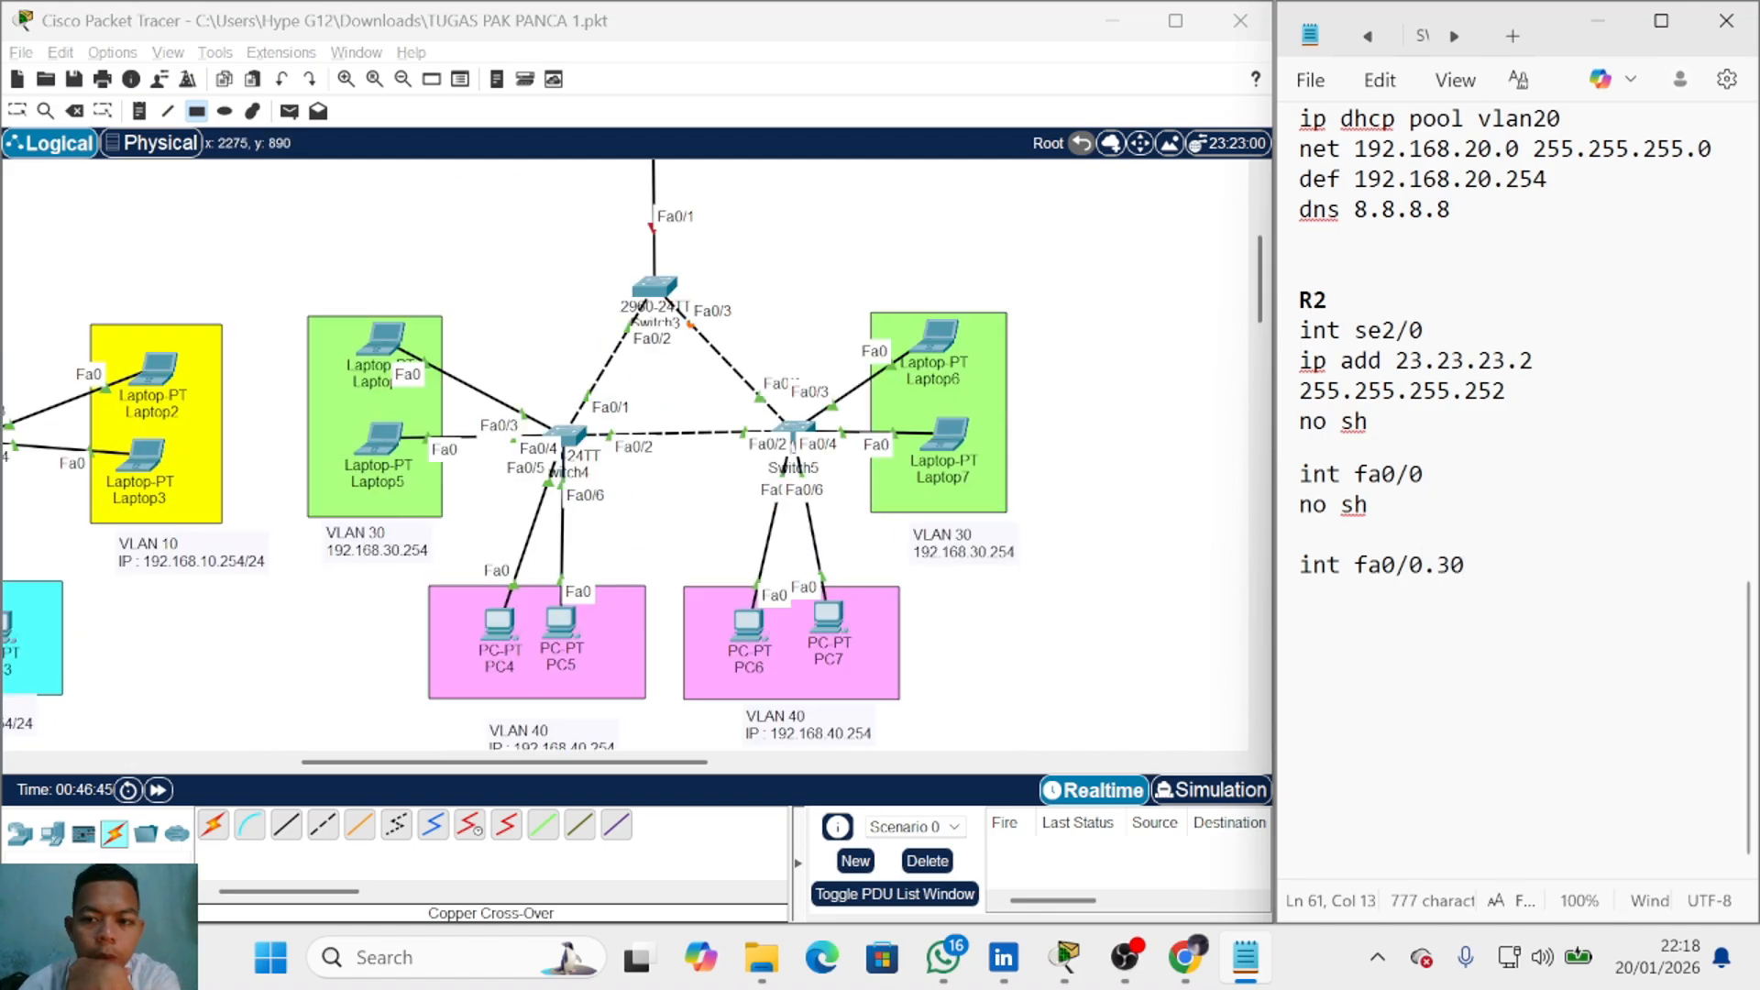
key("ctrl+plus")
key("ctrl+plus")
key("ctrl+plus")
key("Return")
type("i")
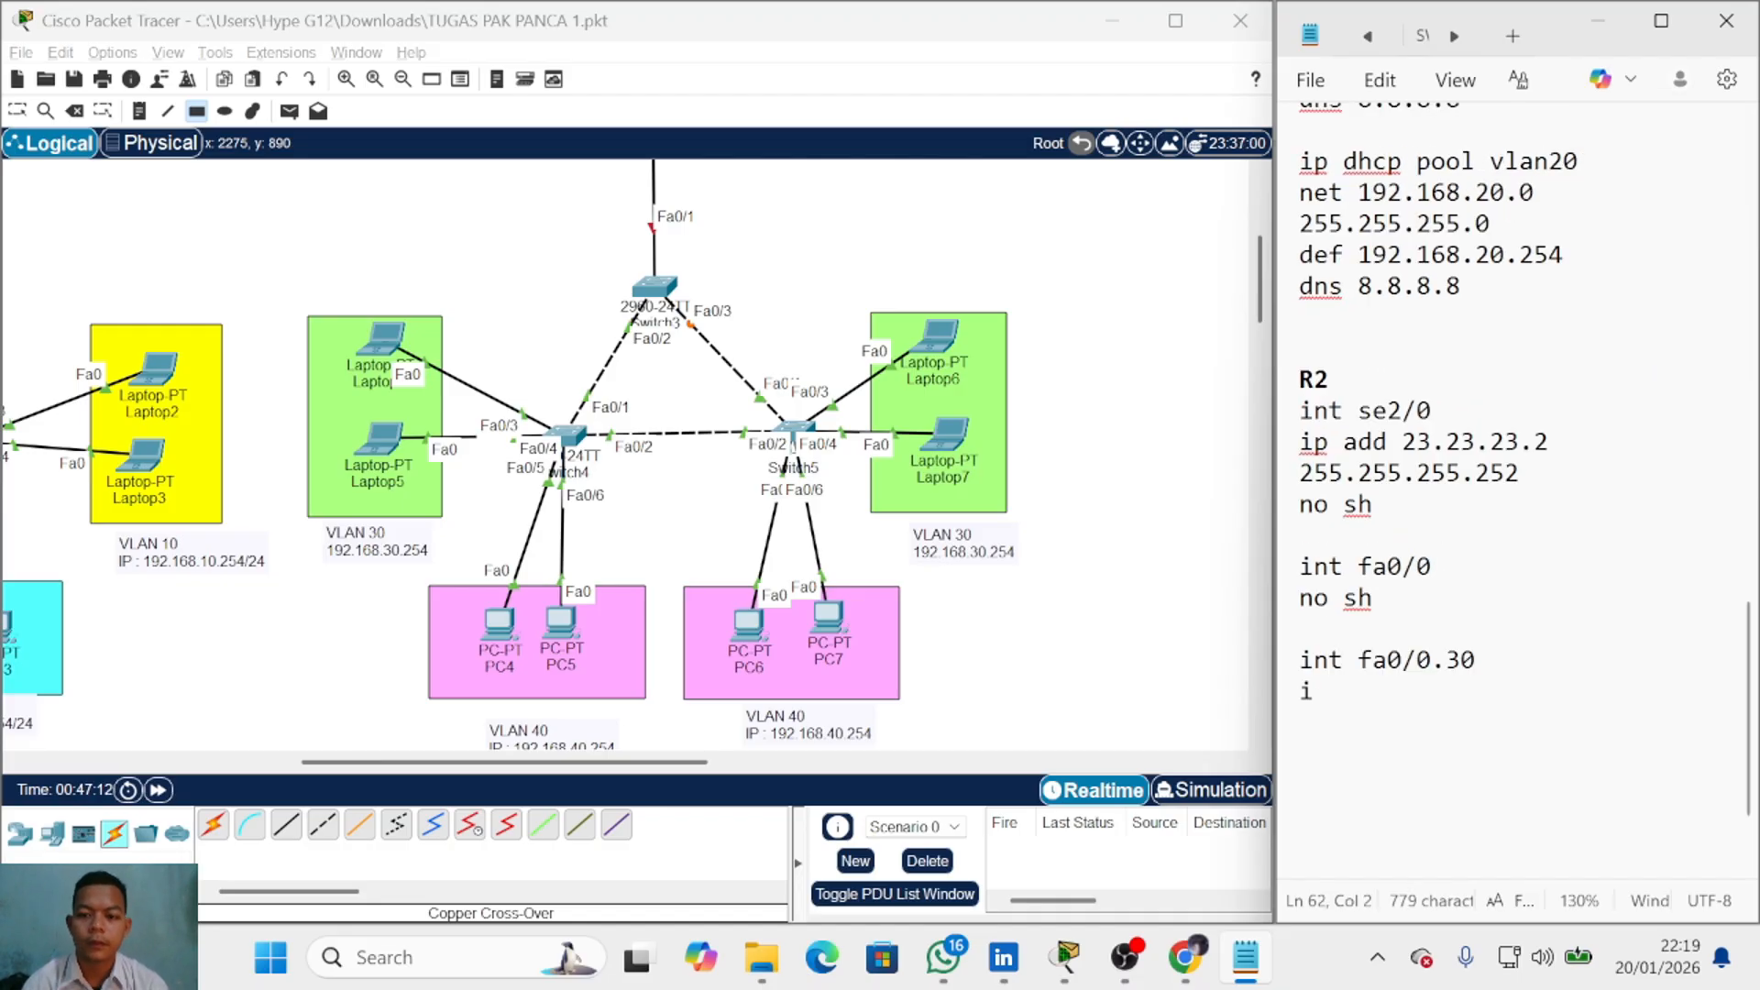
type("p add")
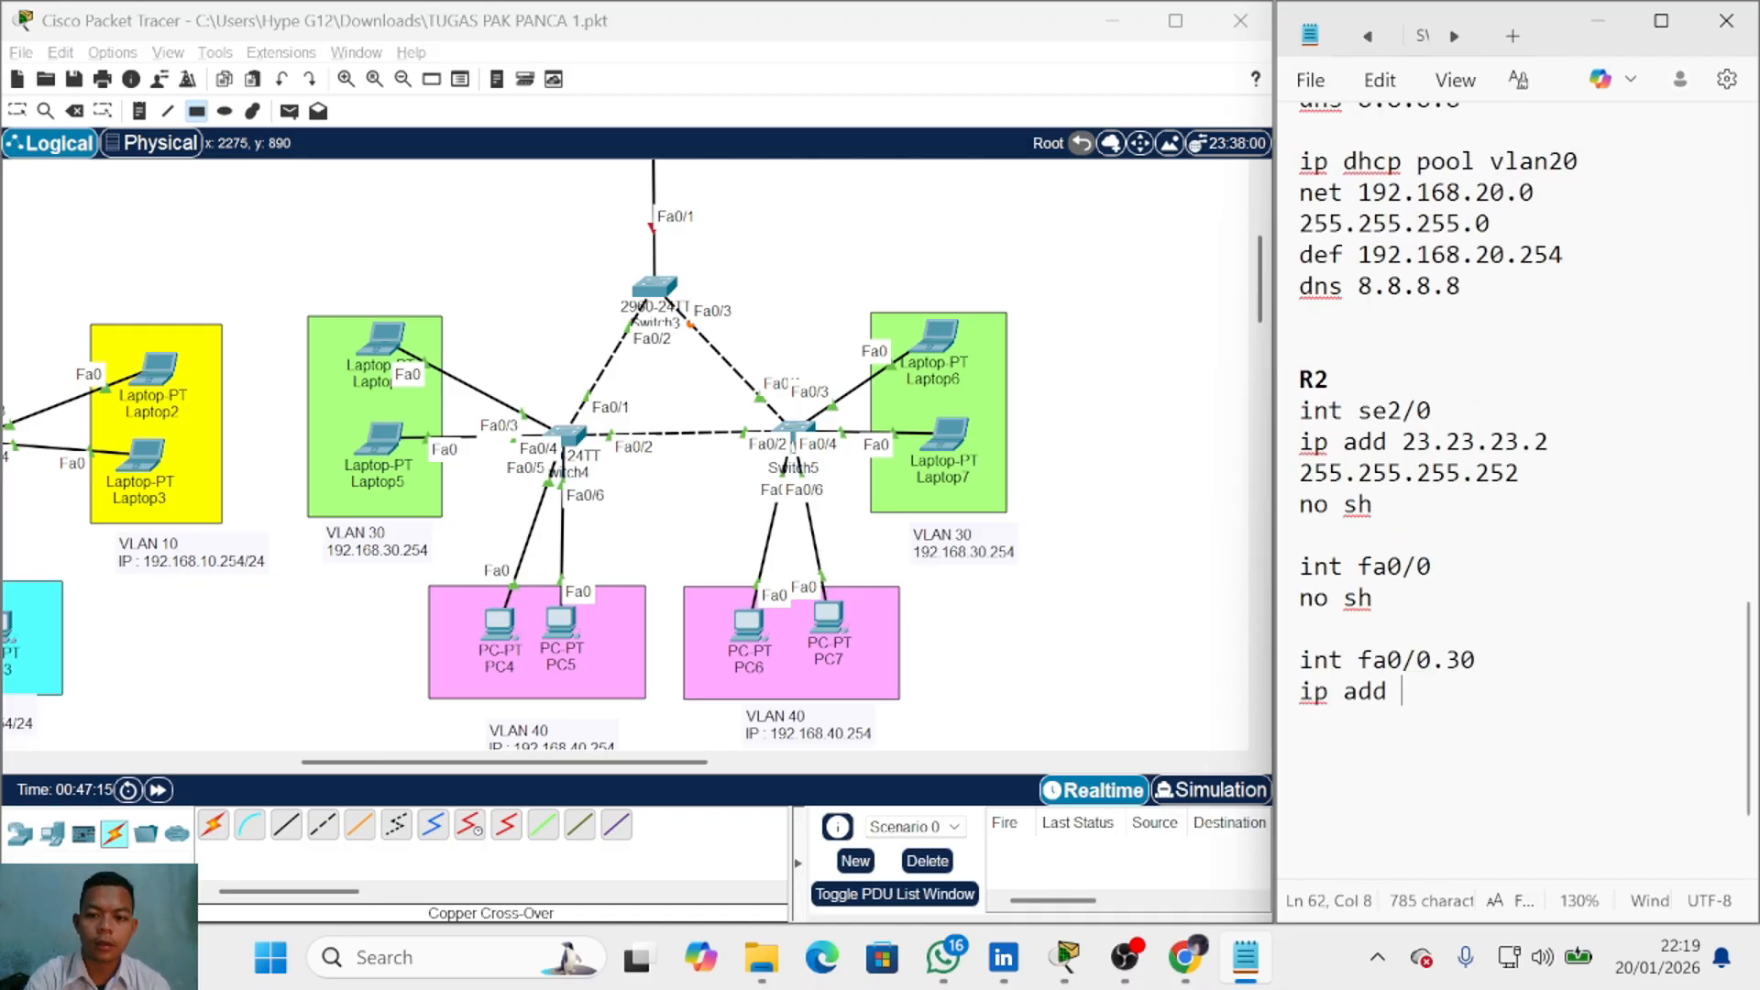
scroll(1347, 605, "up", 1)
scroll(931, 596, "up", 3)
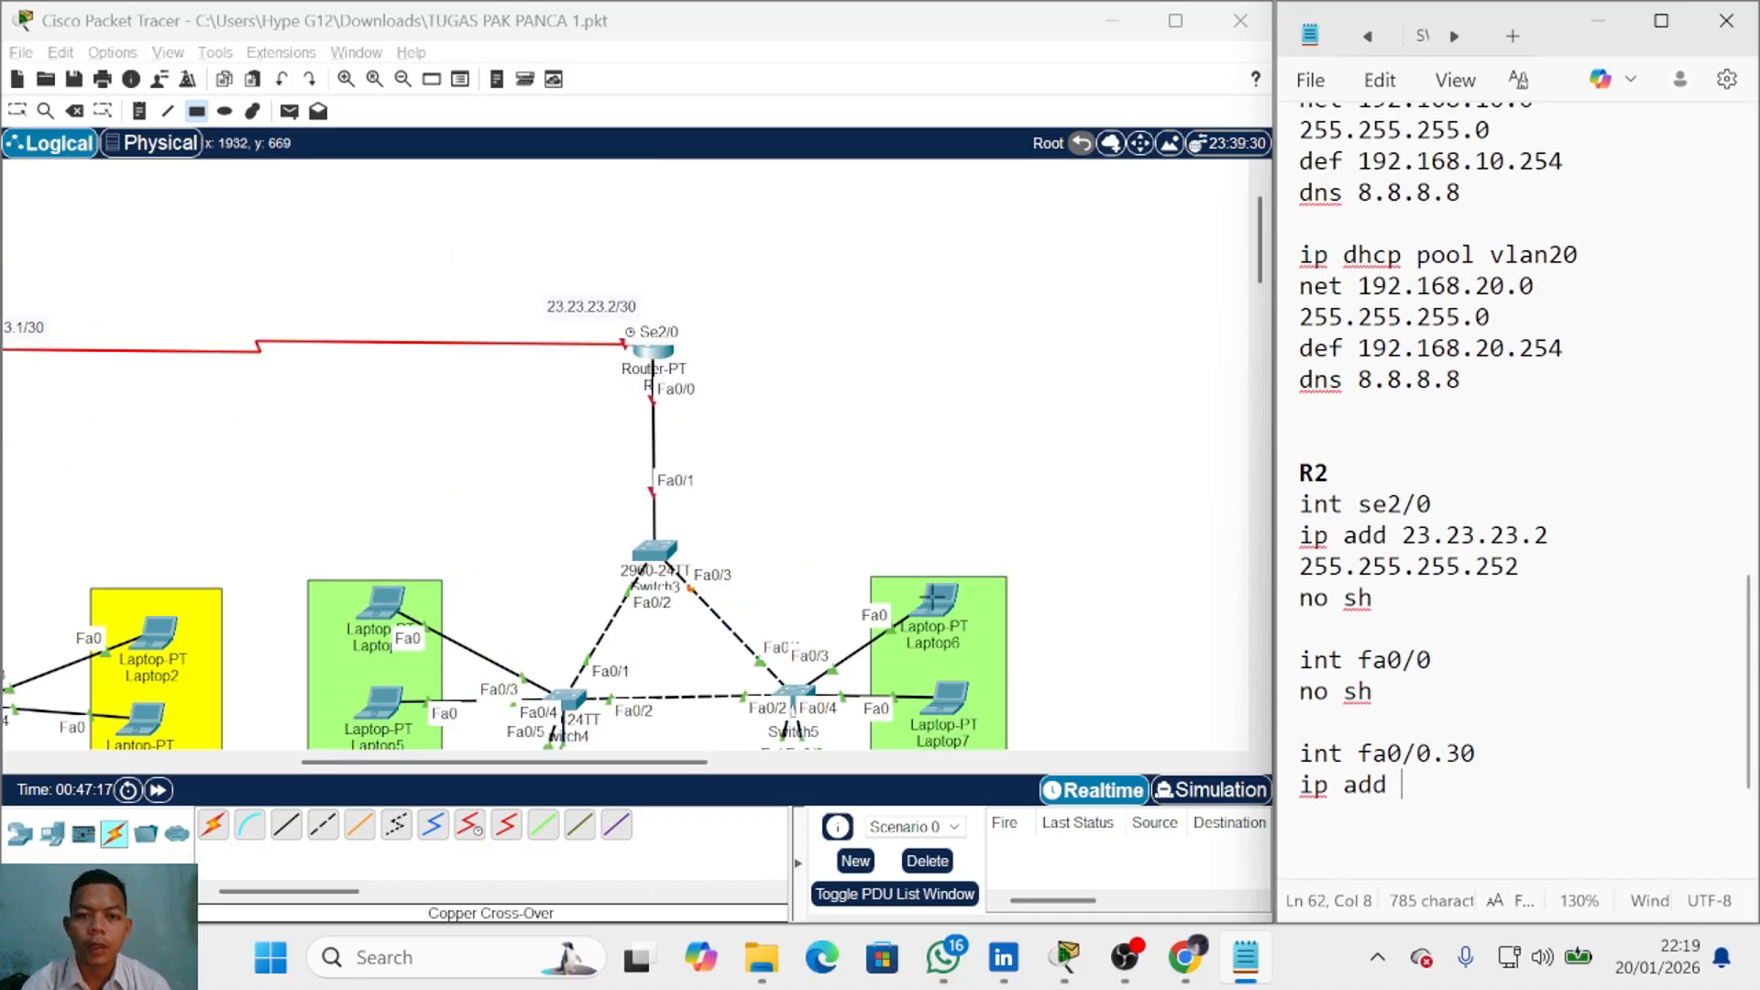
scroll(931, 597, "down", 2)
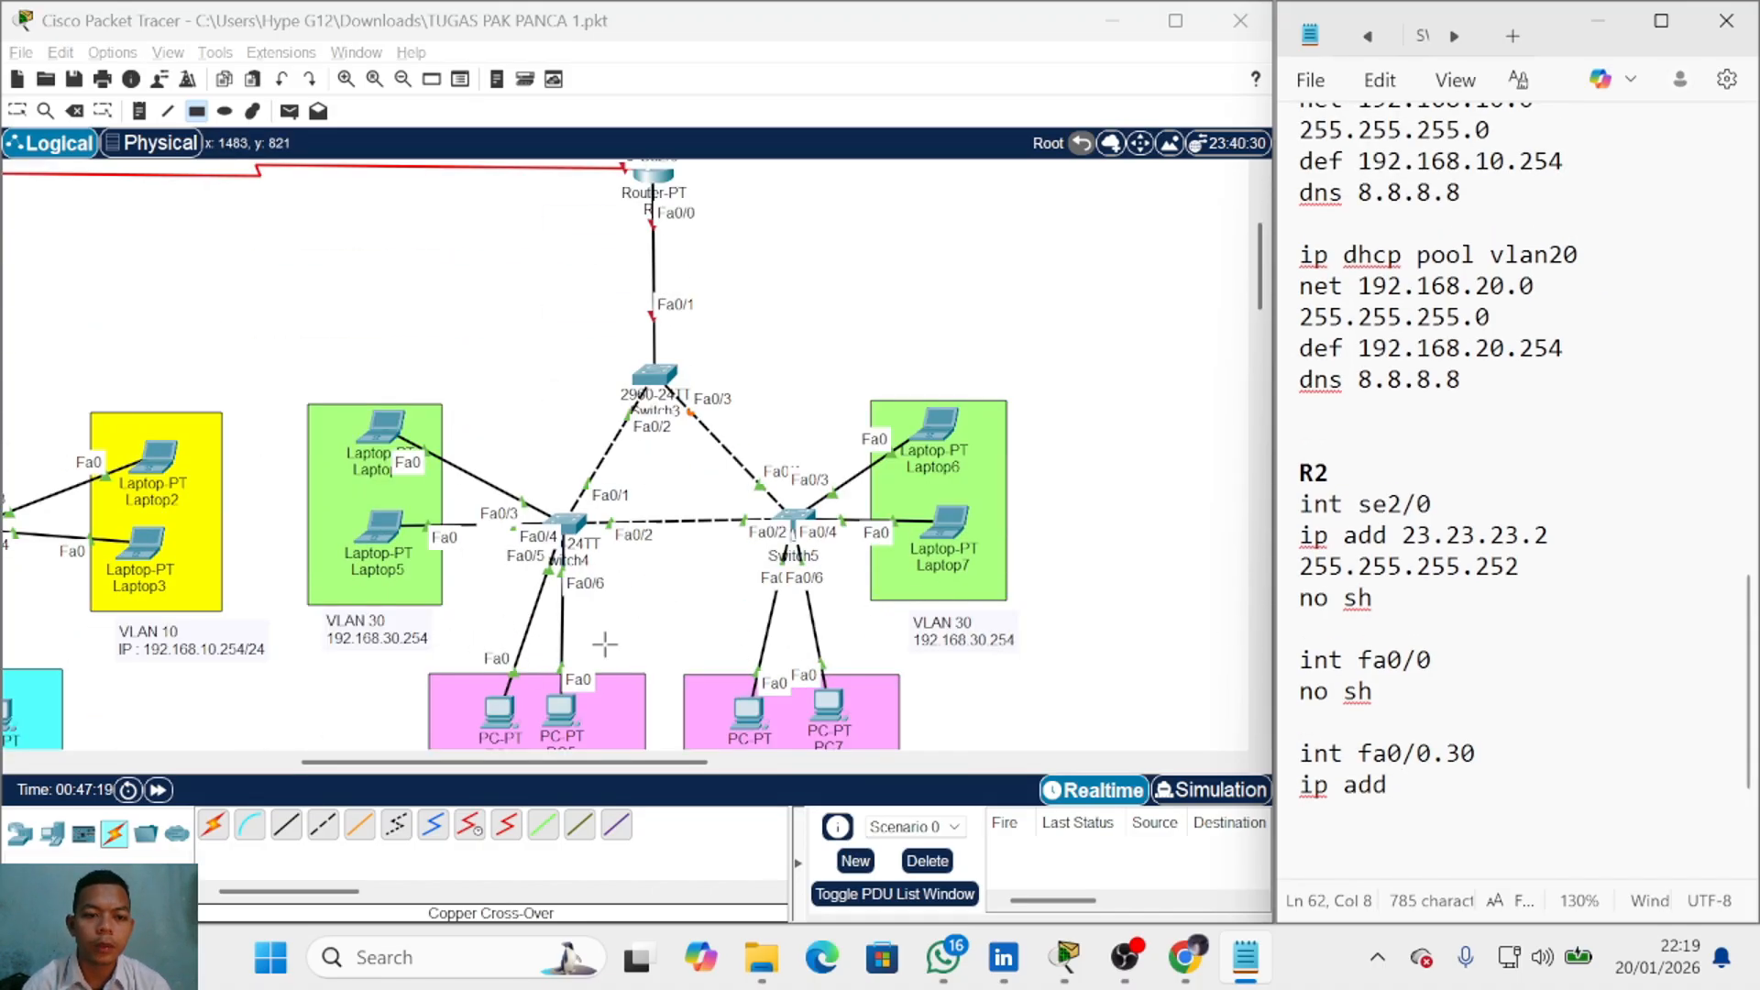
scroll(883, 674, "down", 2)
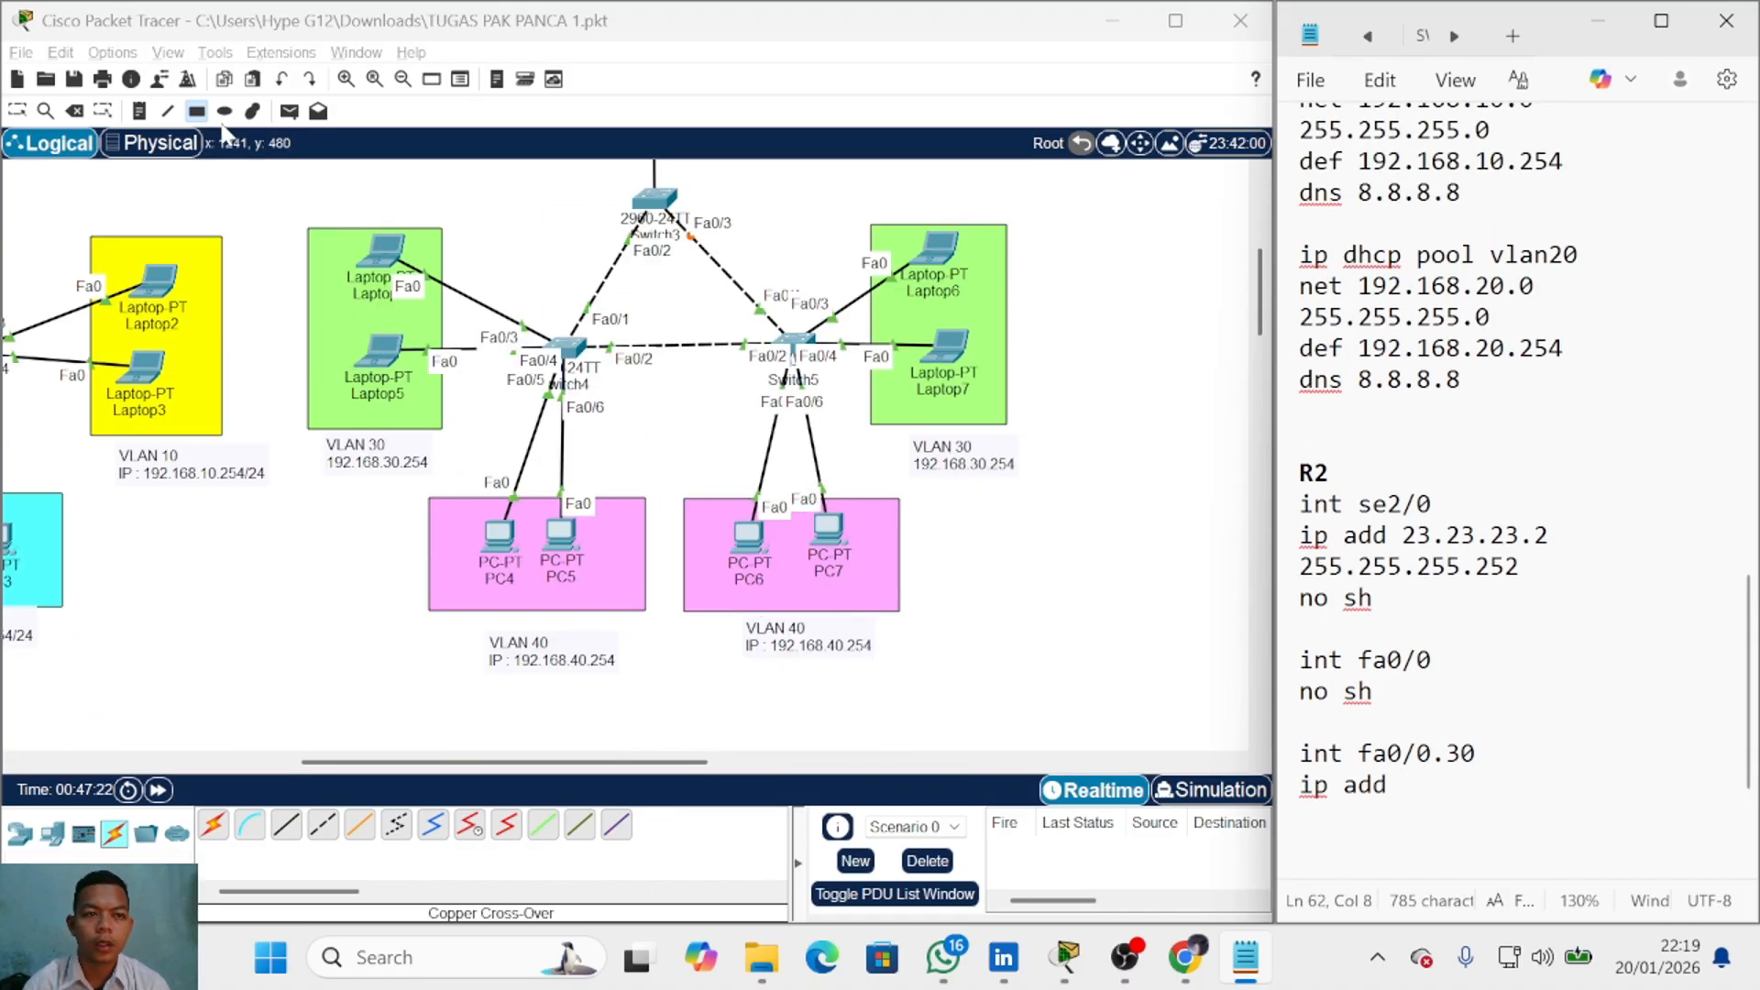
type("192.1")
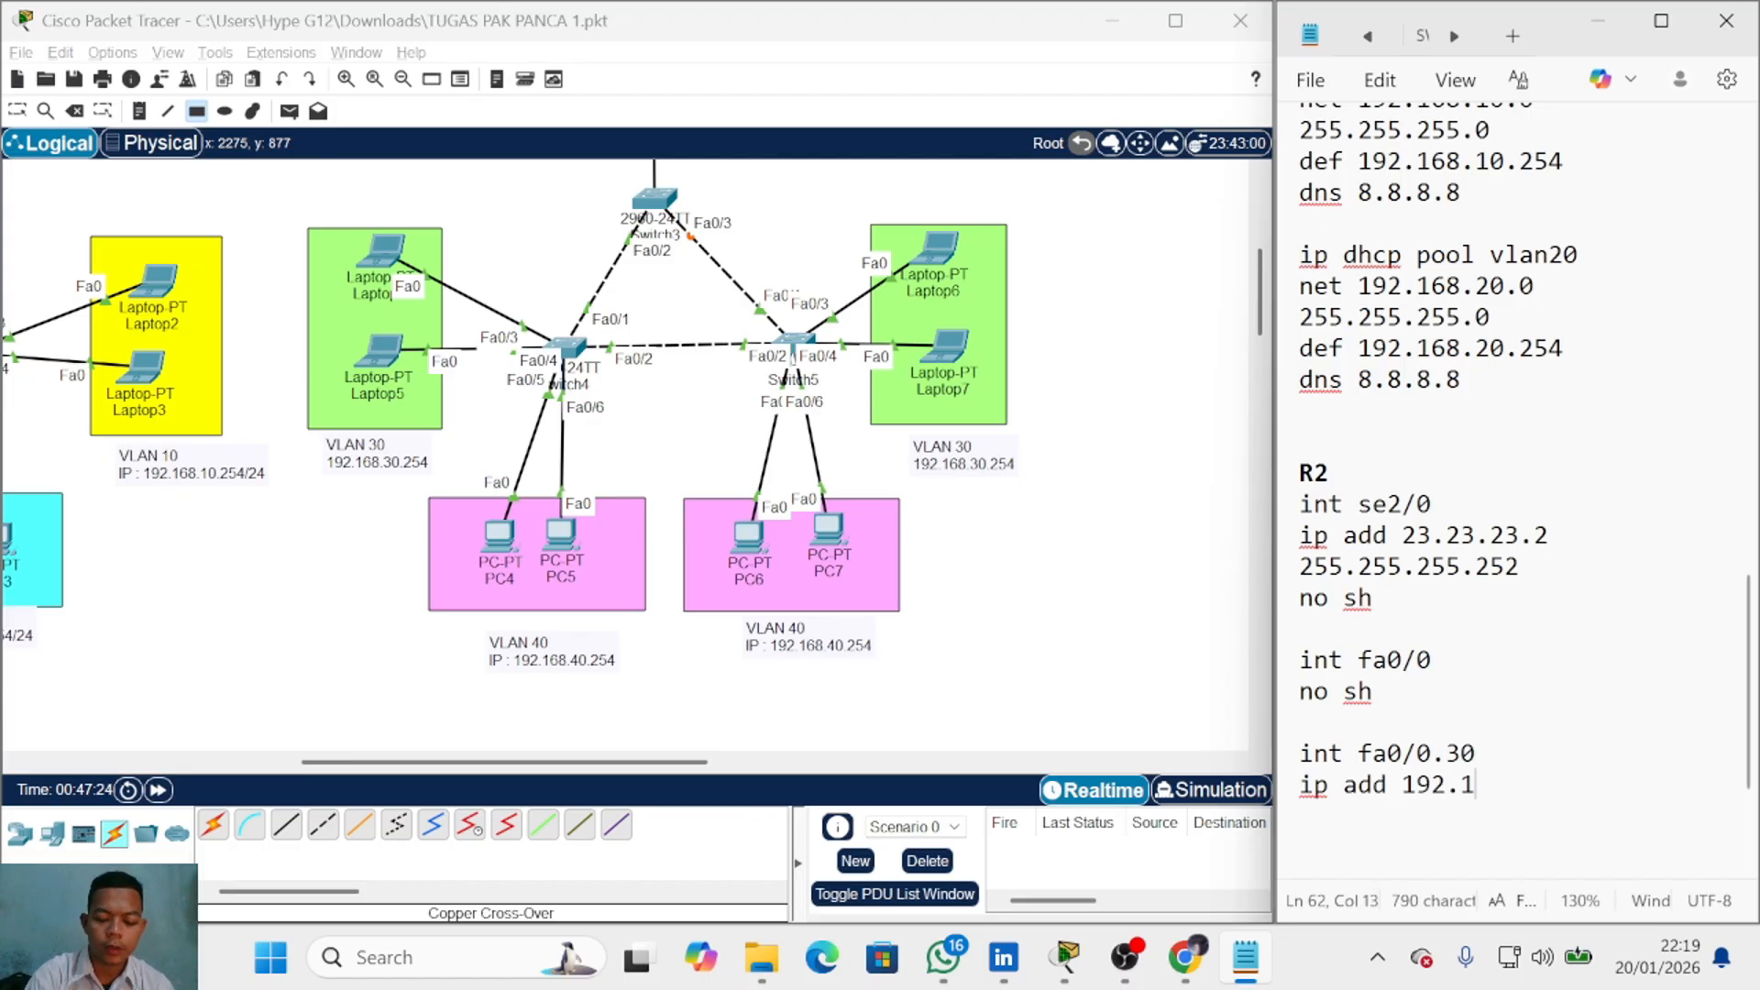
type("68.30.")
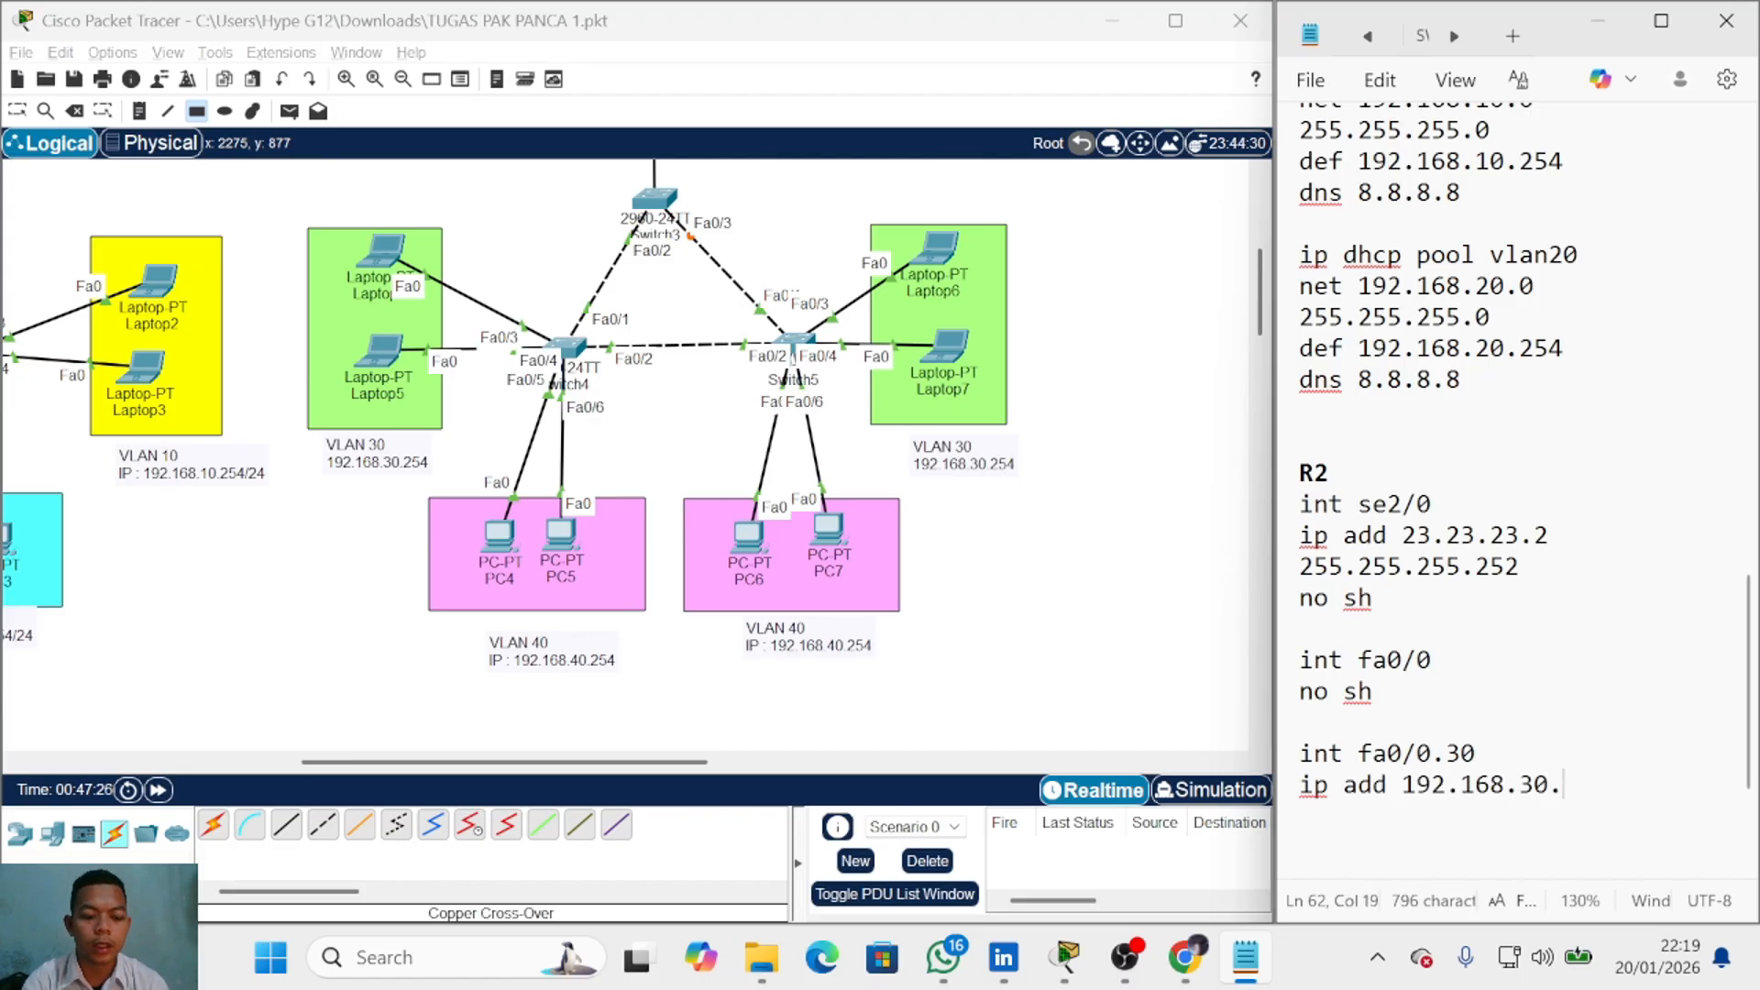
type("254 255")
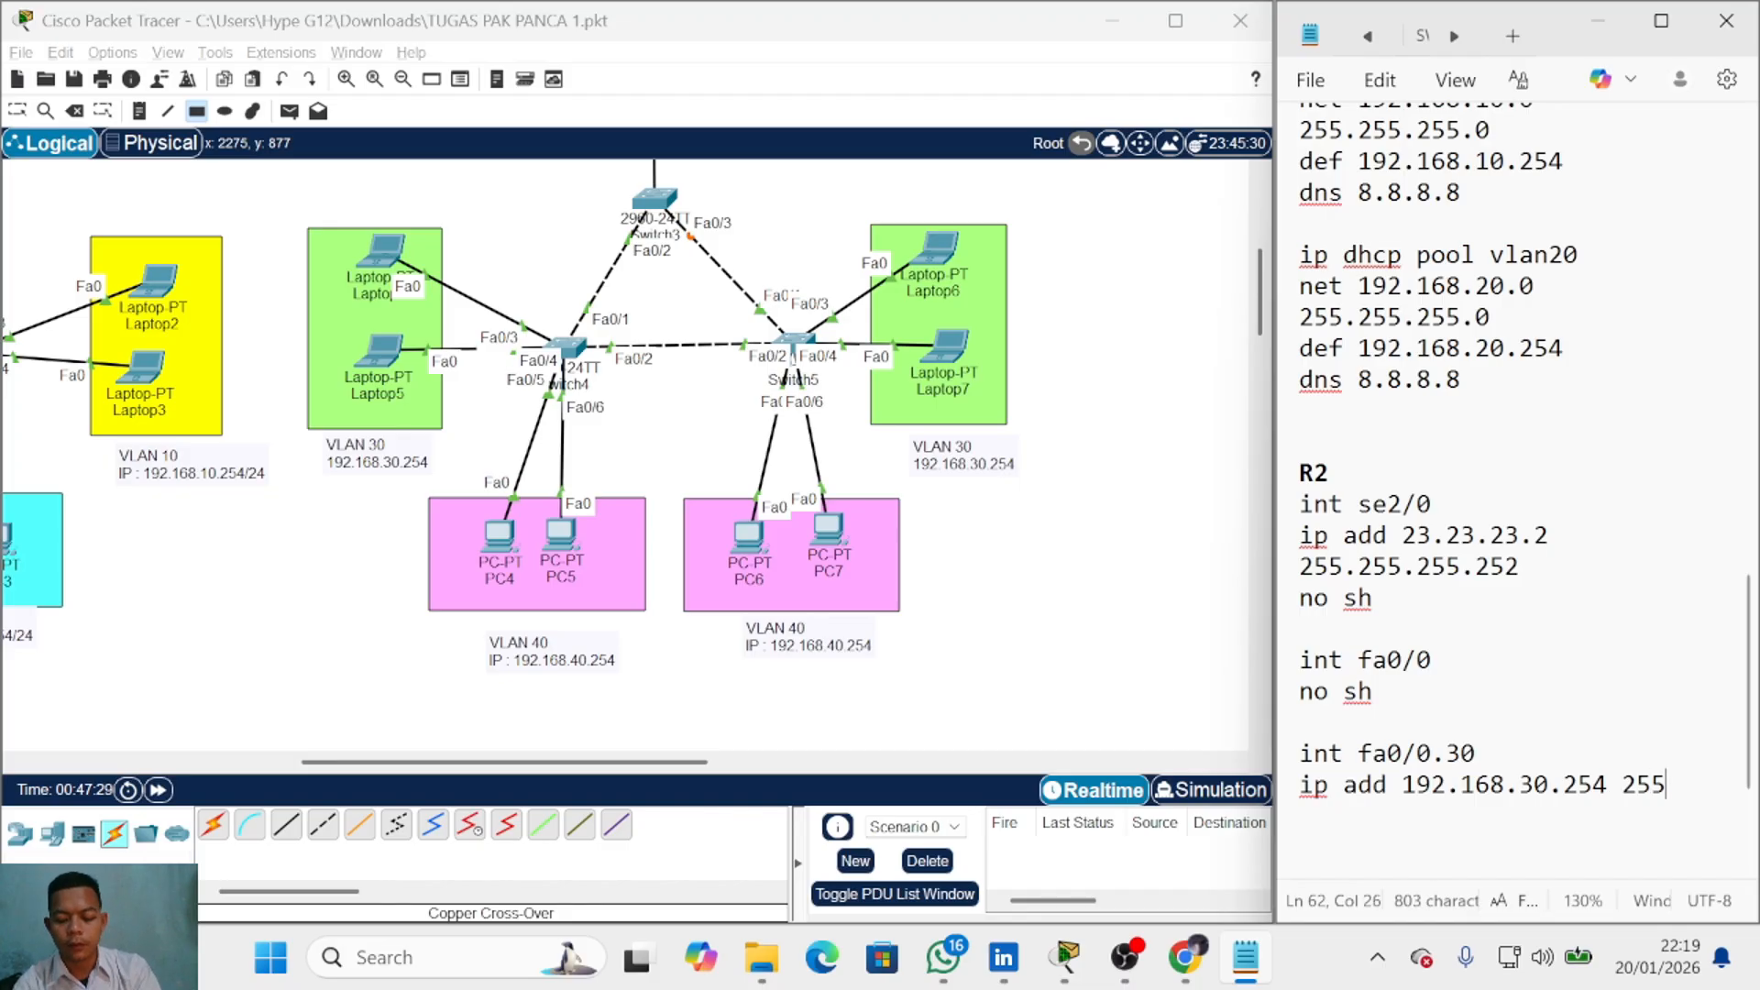
type(".255.255.254")
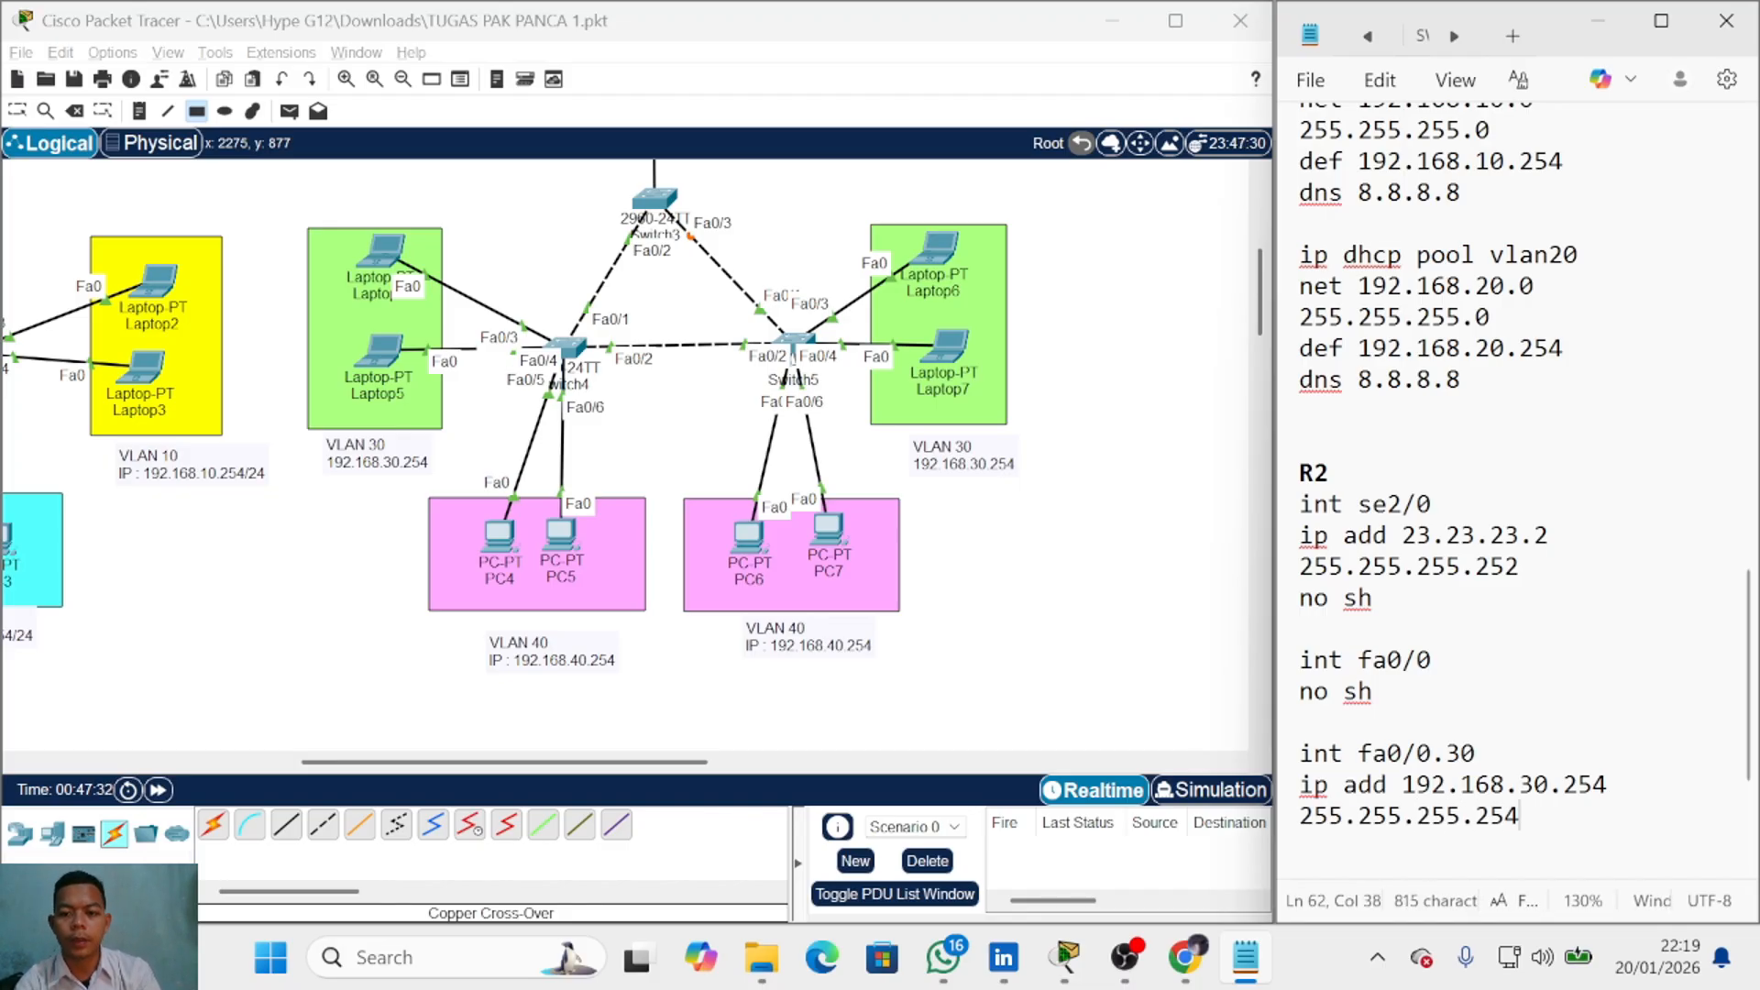
key("Return")
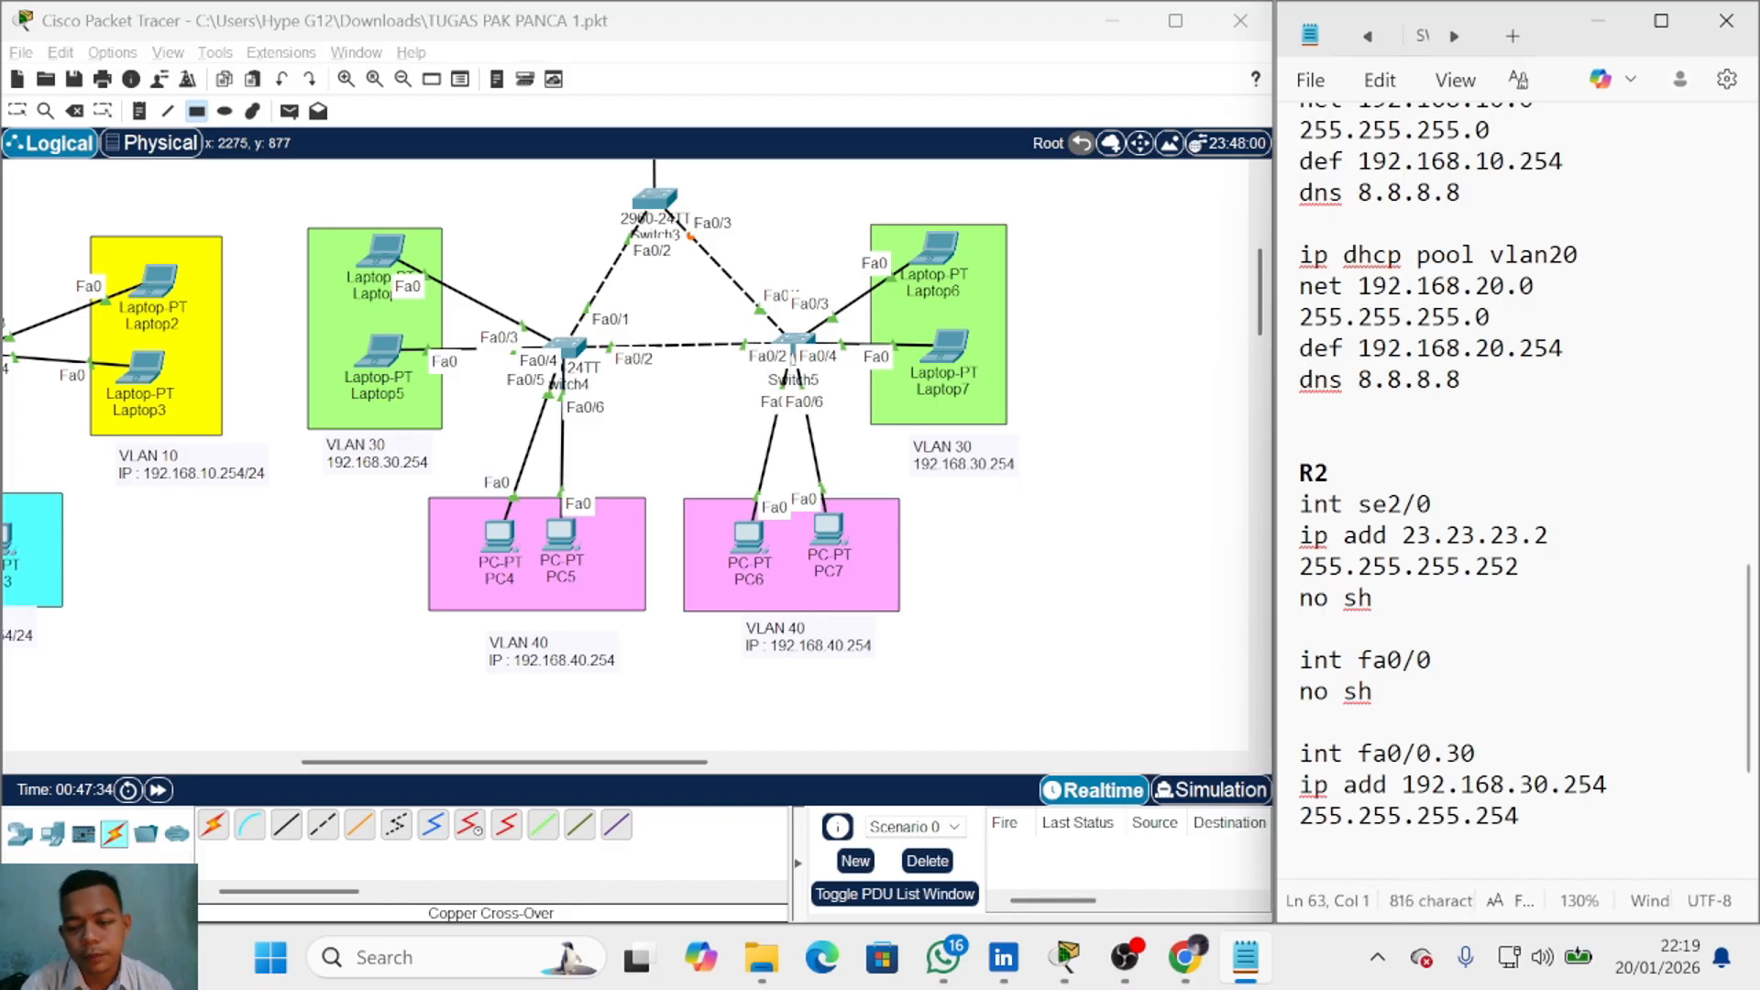
type("no sh")
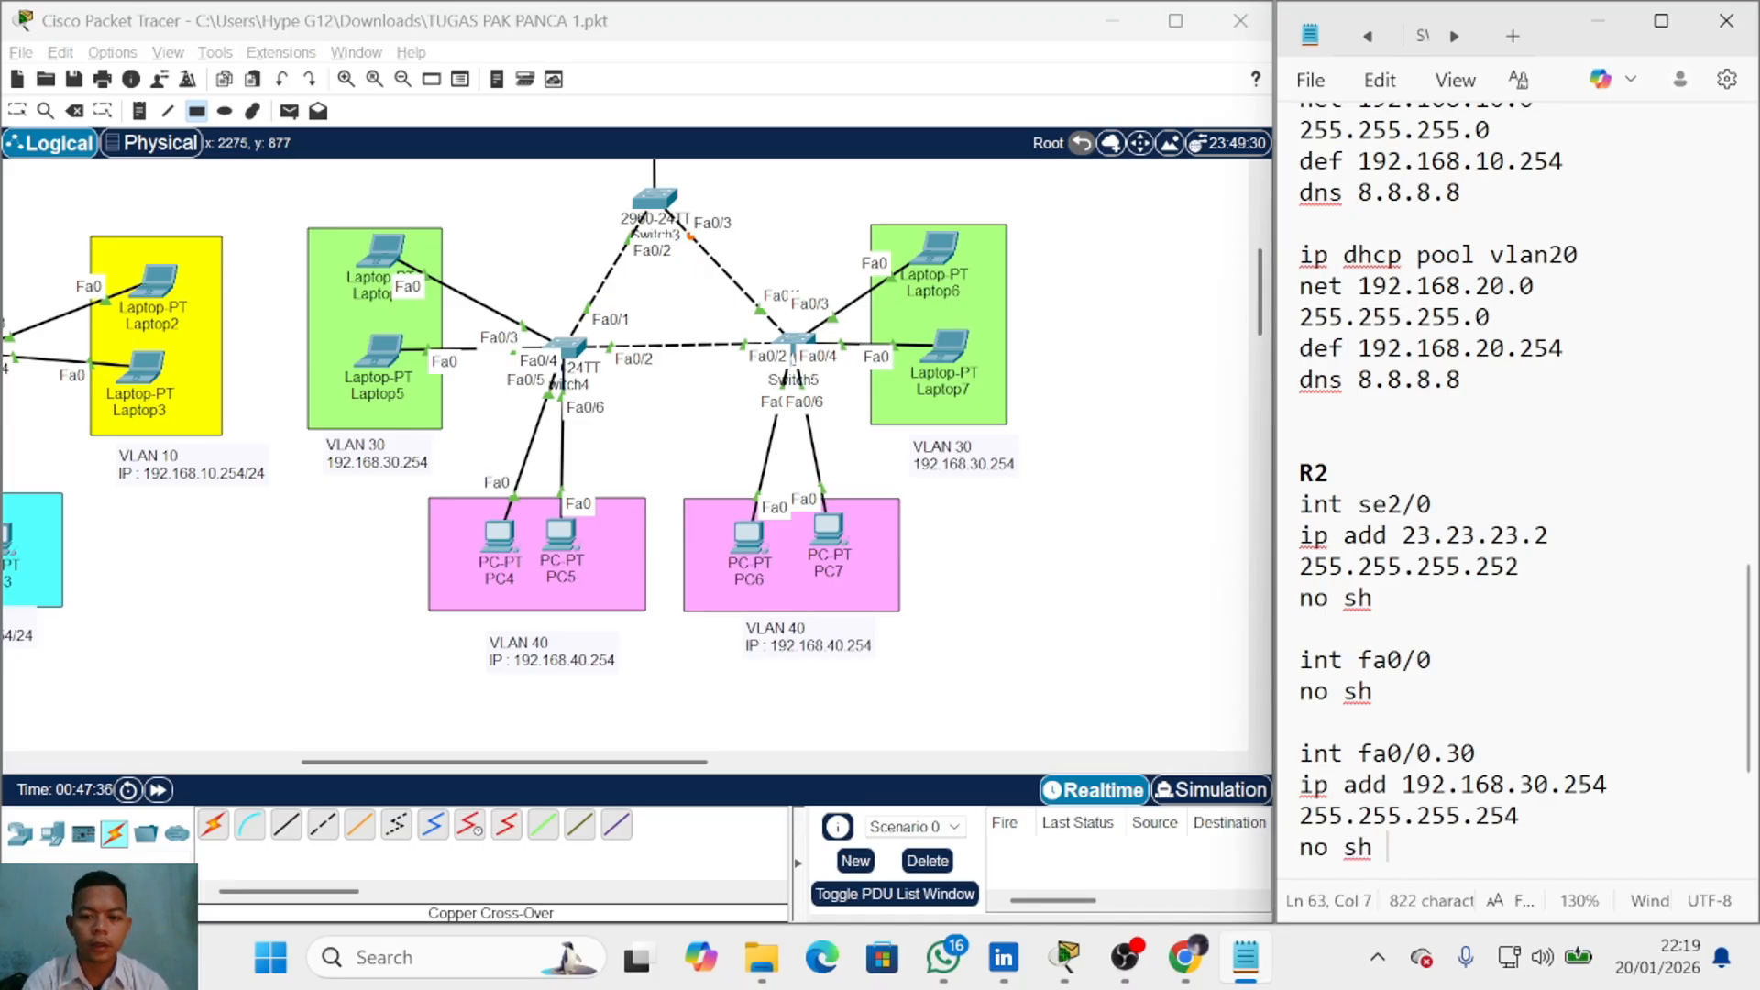
key("BackSpace")
key("BackSpace")
key("BackSpace")
key("BackSpace")
key("BackSpace")
key("BackSpace")
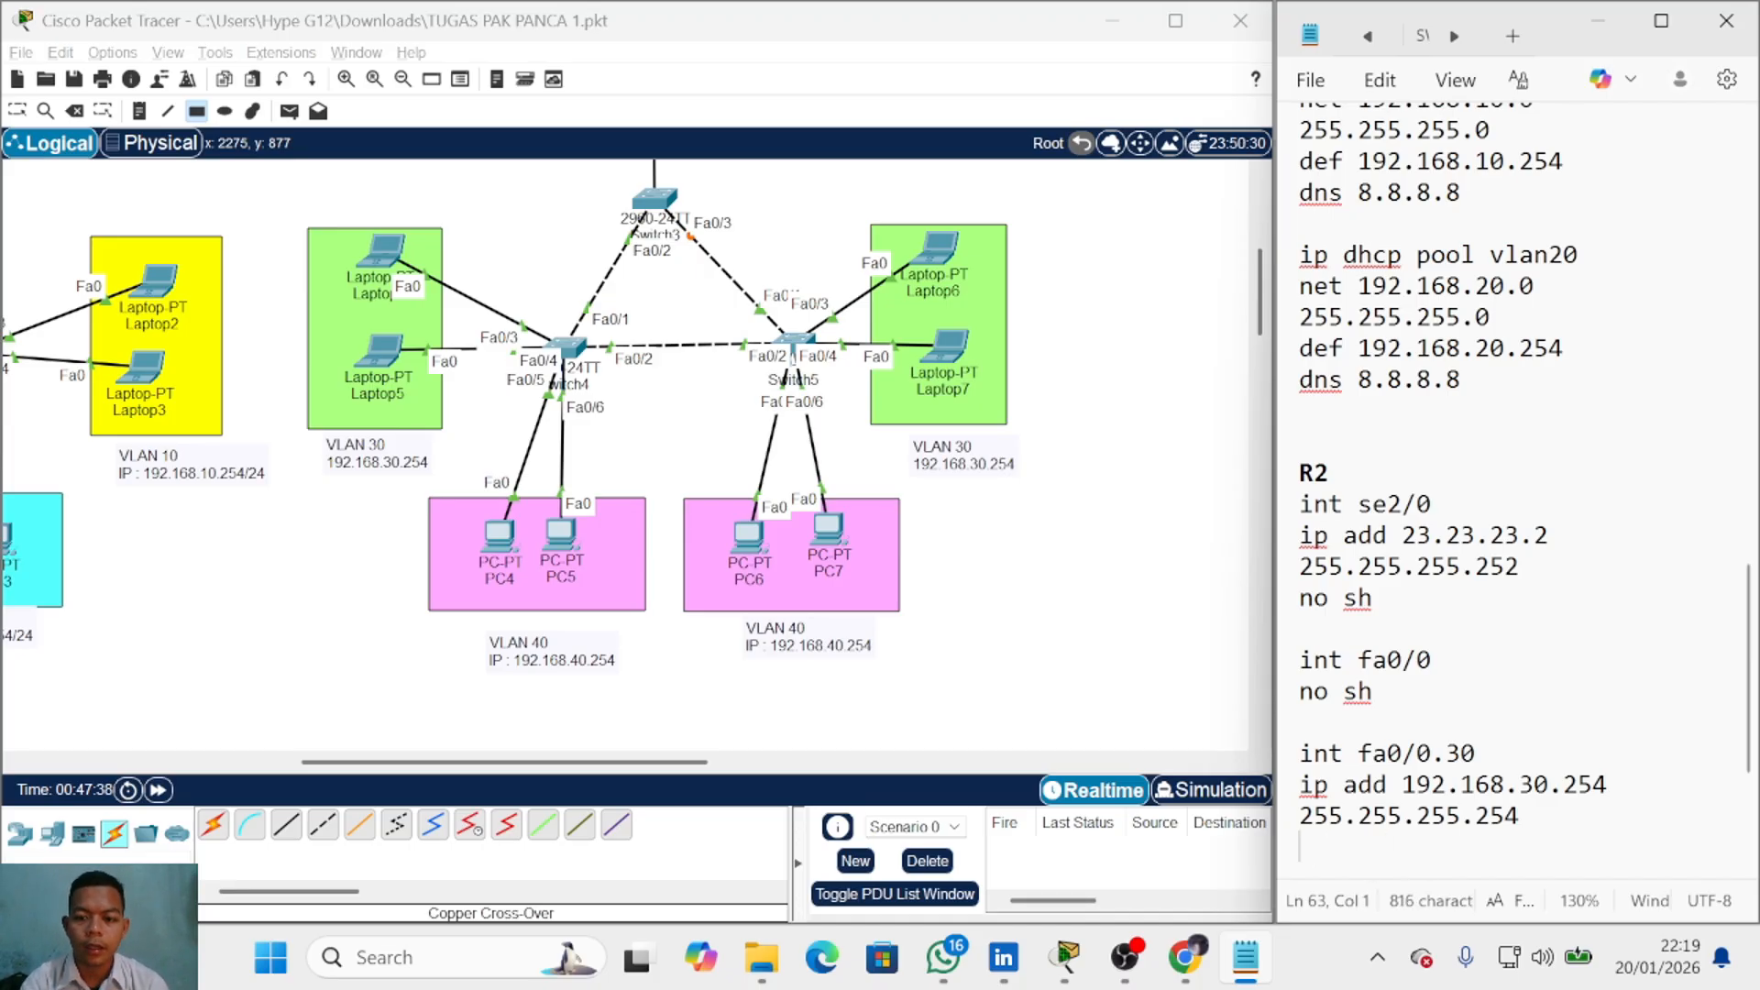
Step: Insert 'encap dot1q 30' under the int fa0/0.30 line
left_click(1494, 753)
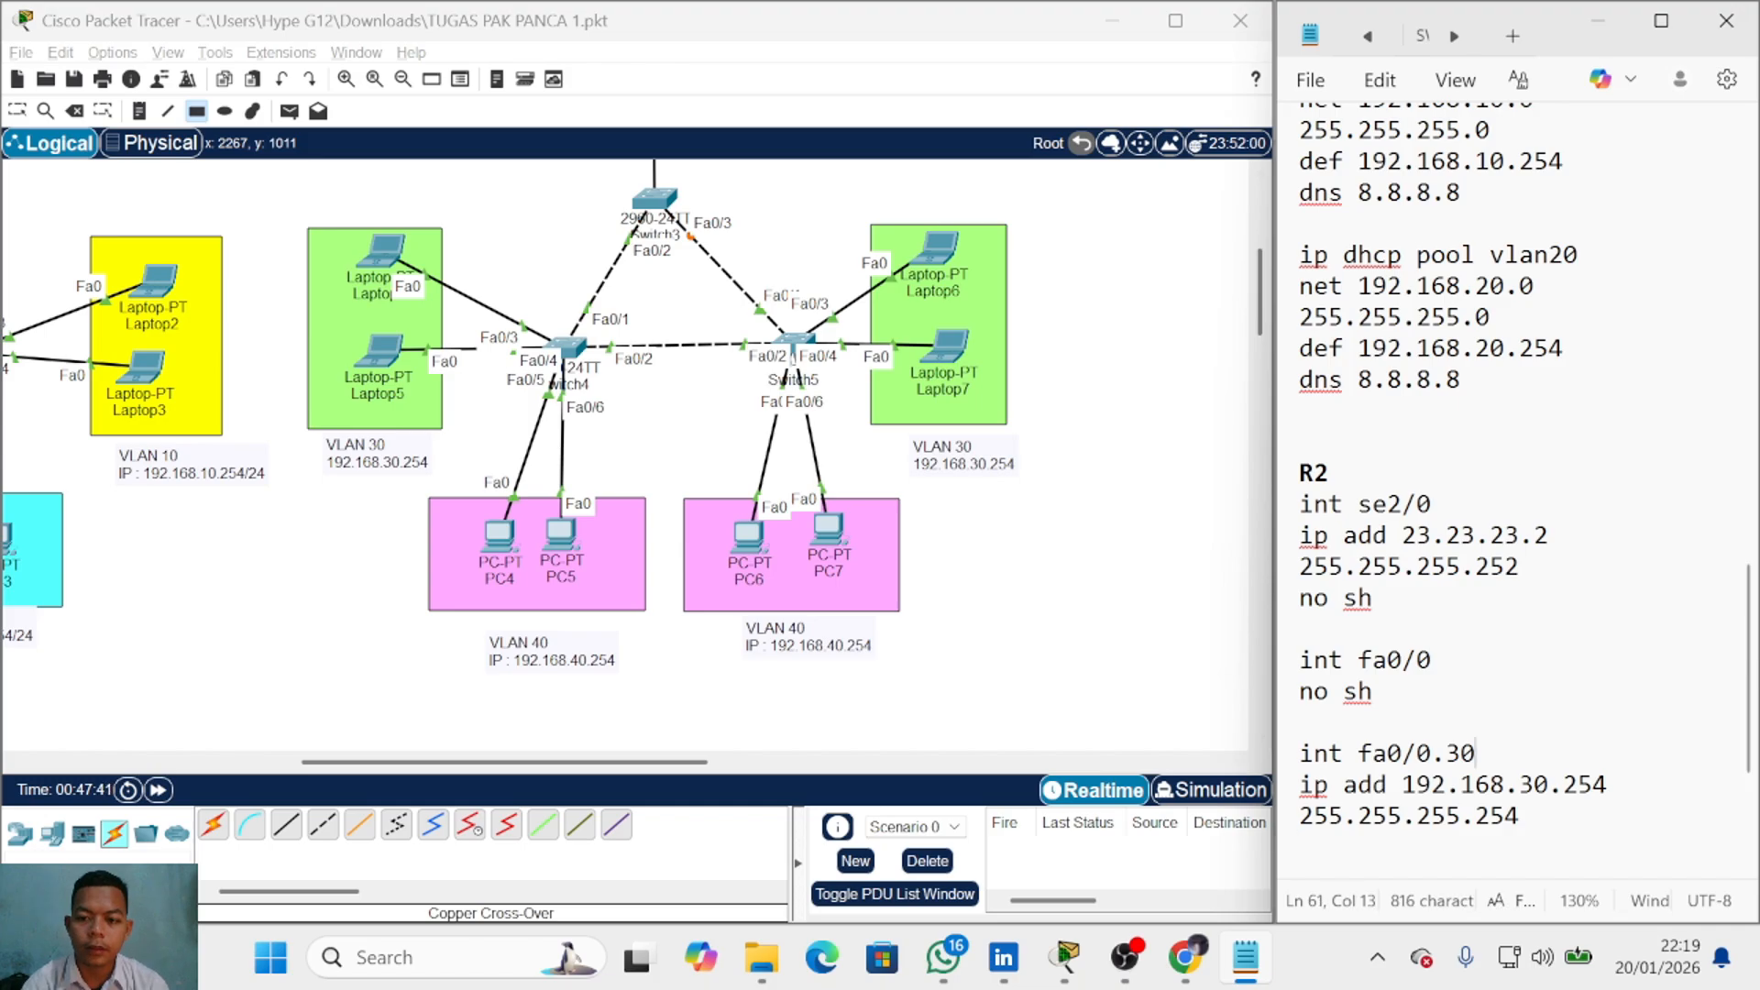
key("Return")
type("encap do")
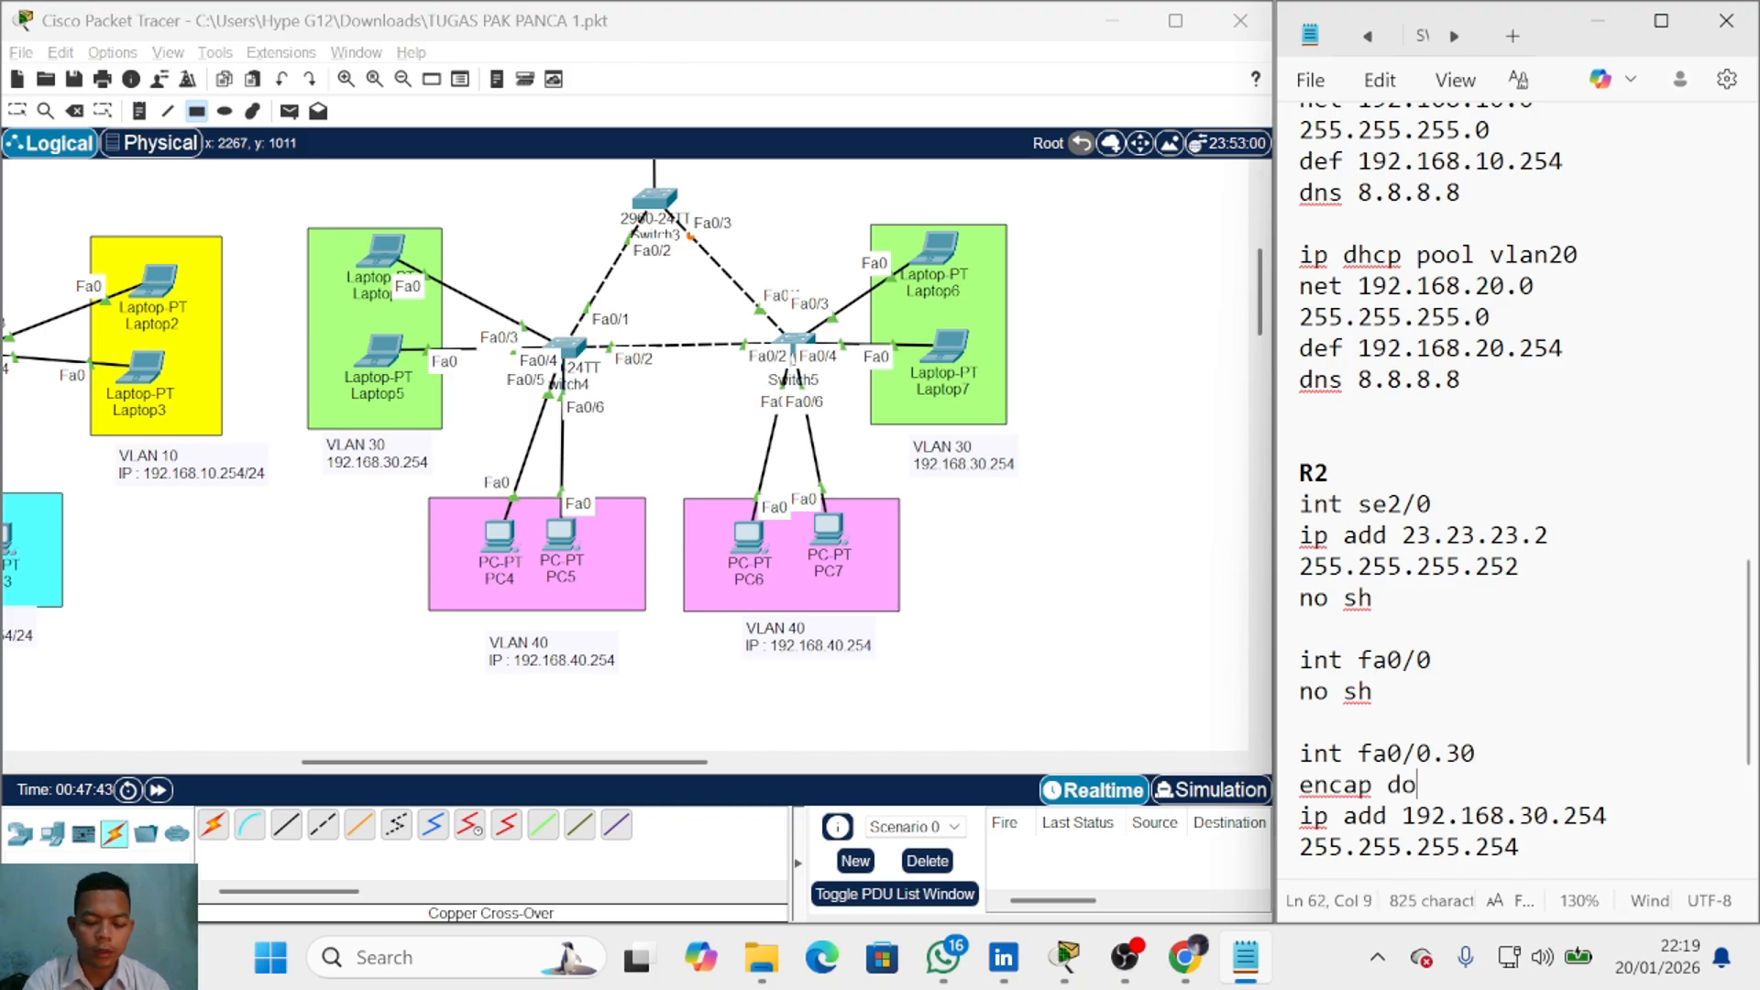
type("t1q 30")
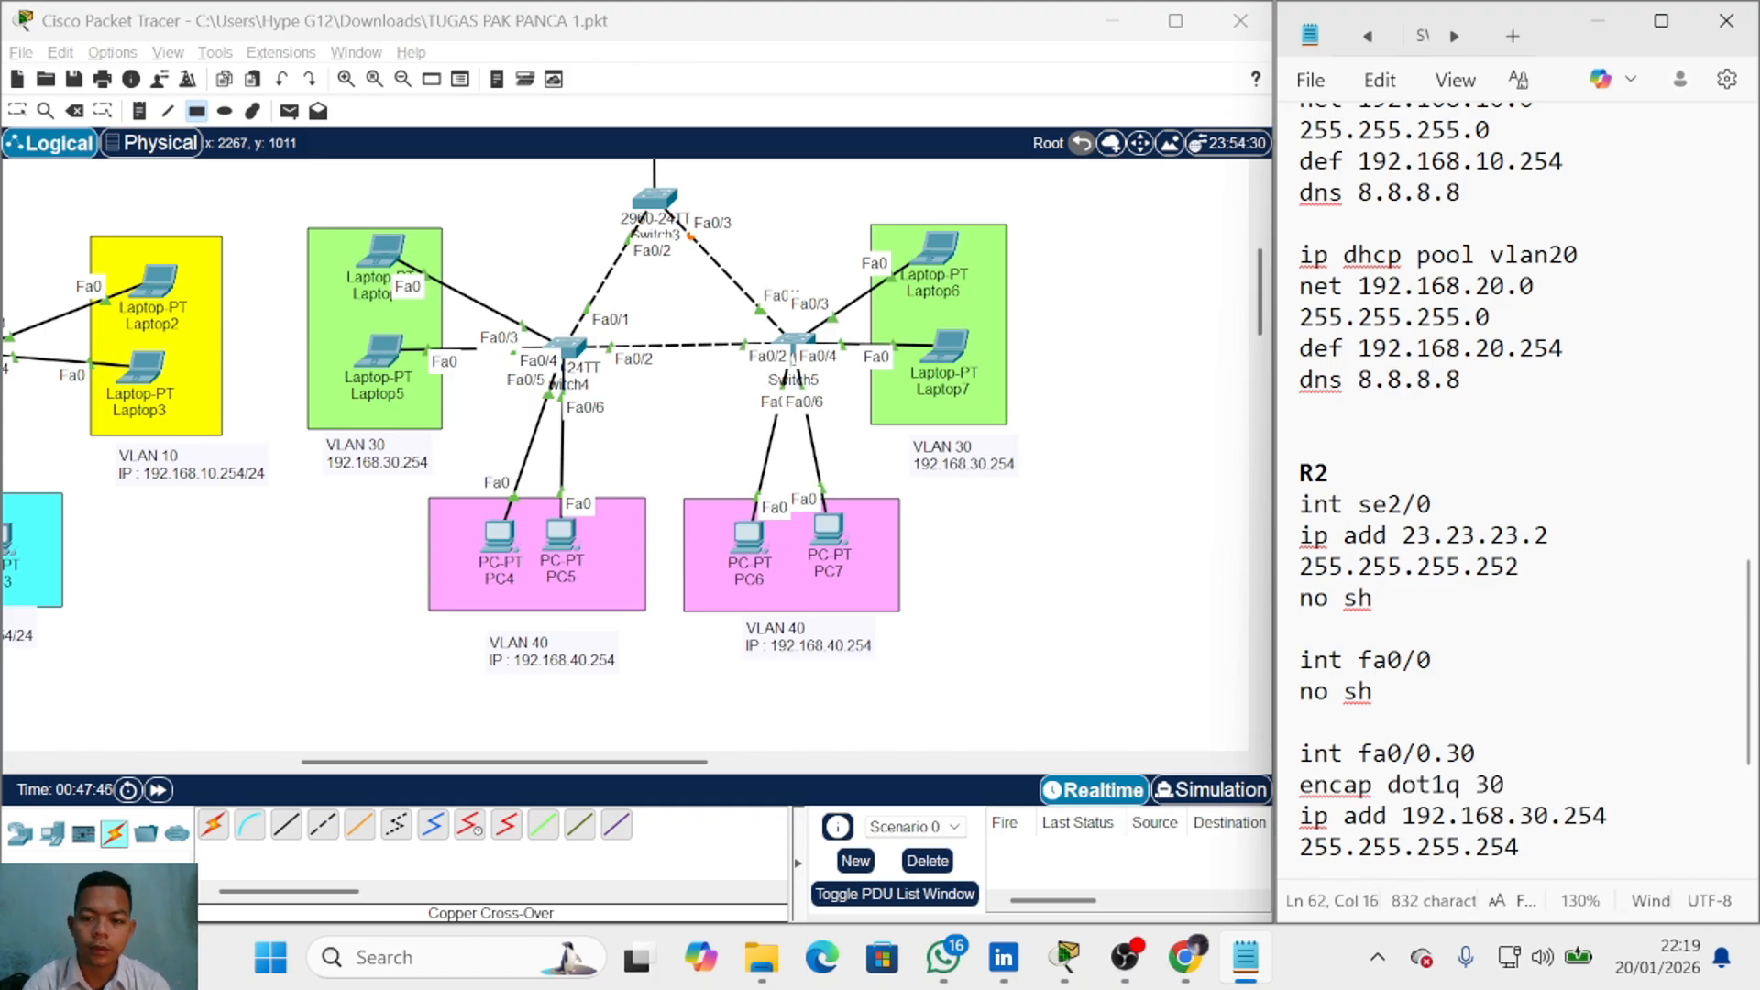
scroll(1519, 586, "down", 3)
left_click(1522, 567)
key("Return")
key("Return")
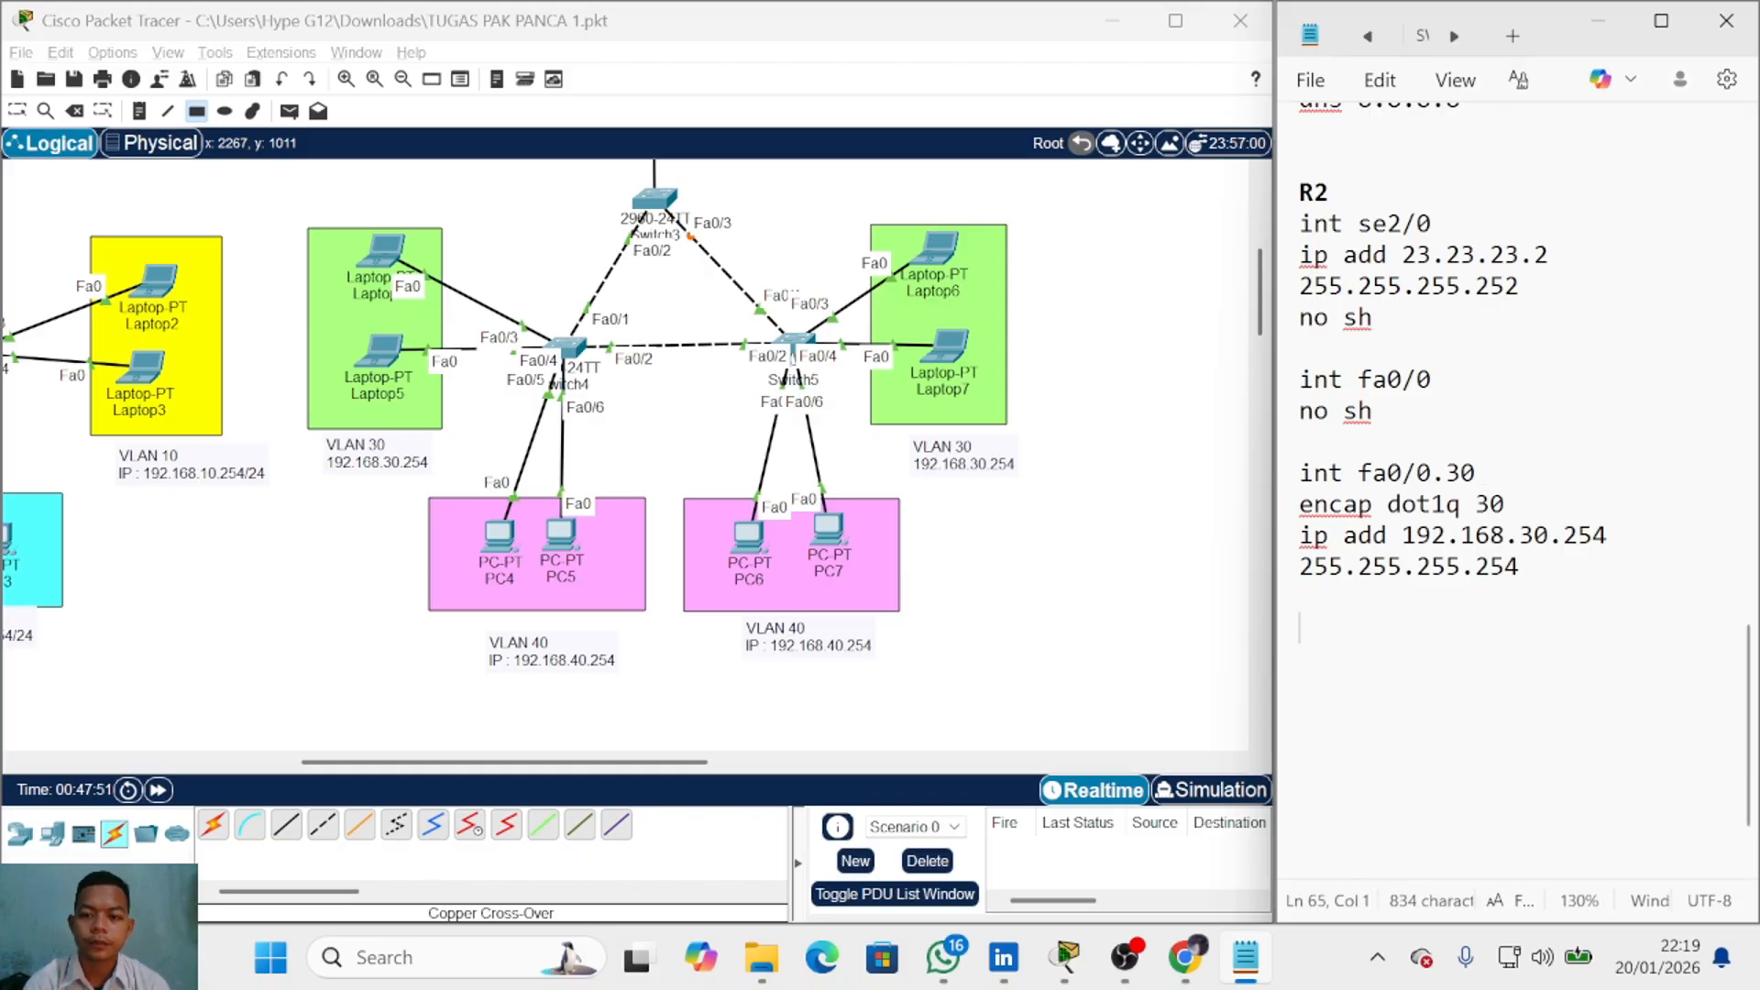
Step: Duplicate the fa0/0.30 block as fa0/0.40 and begin an 'ip dhcp pool vlan 30' line
left_click_drag(1302, 596, 1300, 472)
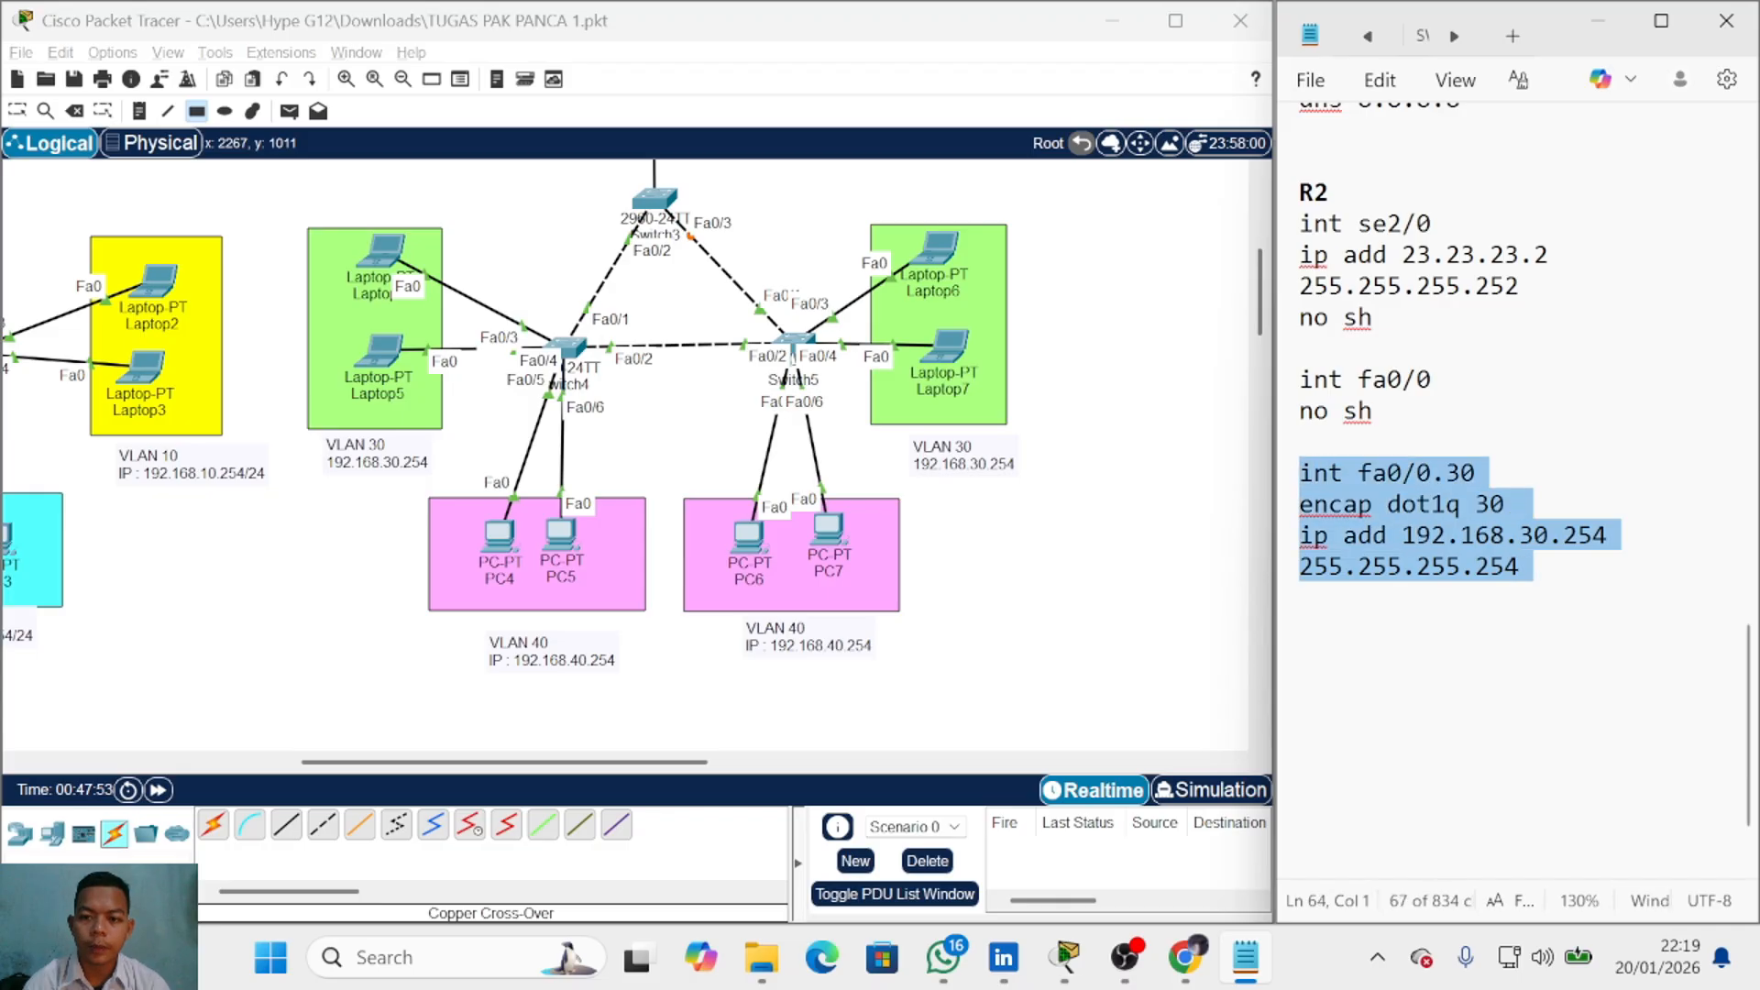
key("ctrl+c")
left_click(1304, 597)
key("ctrl+v")
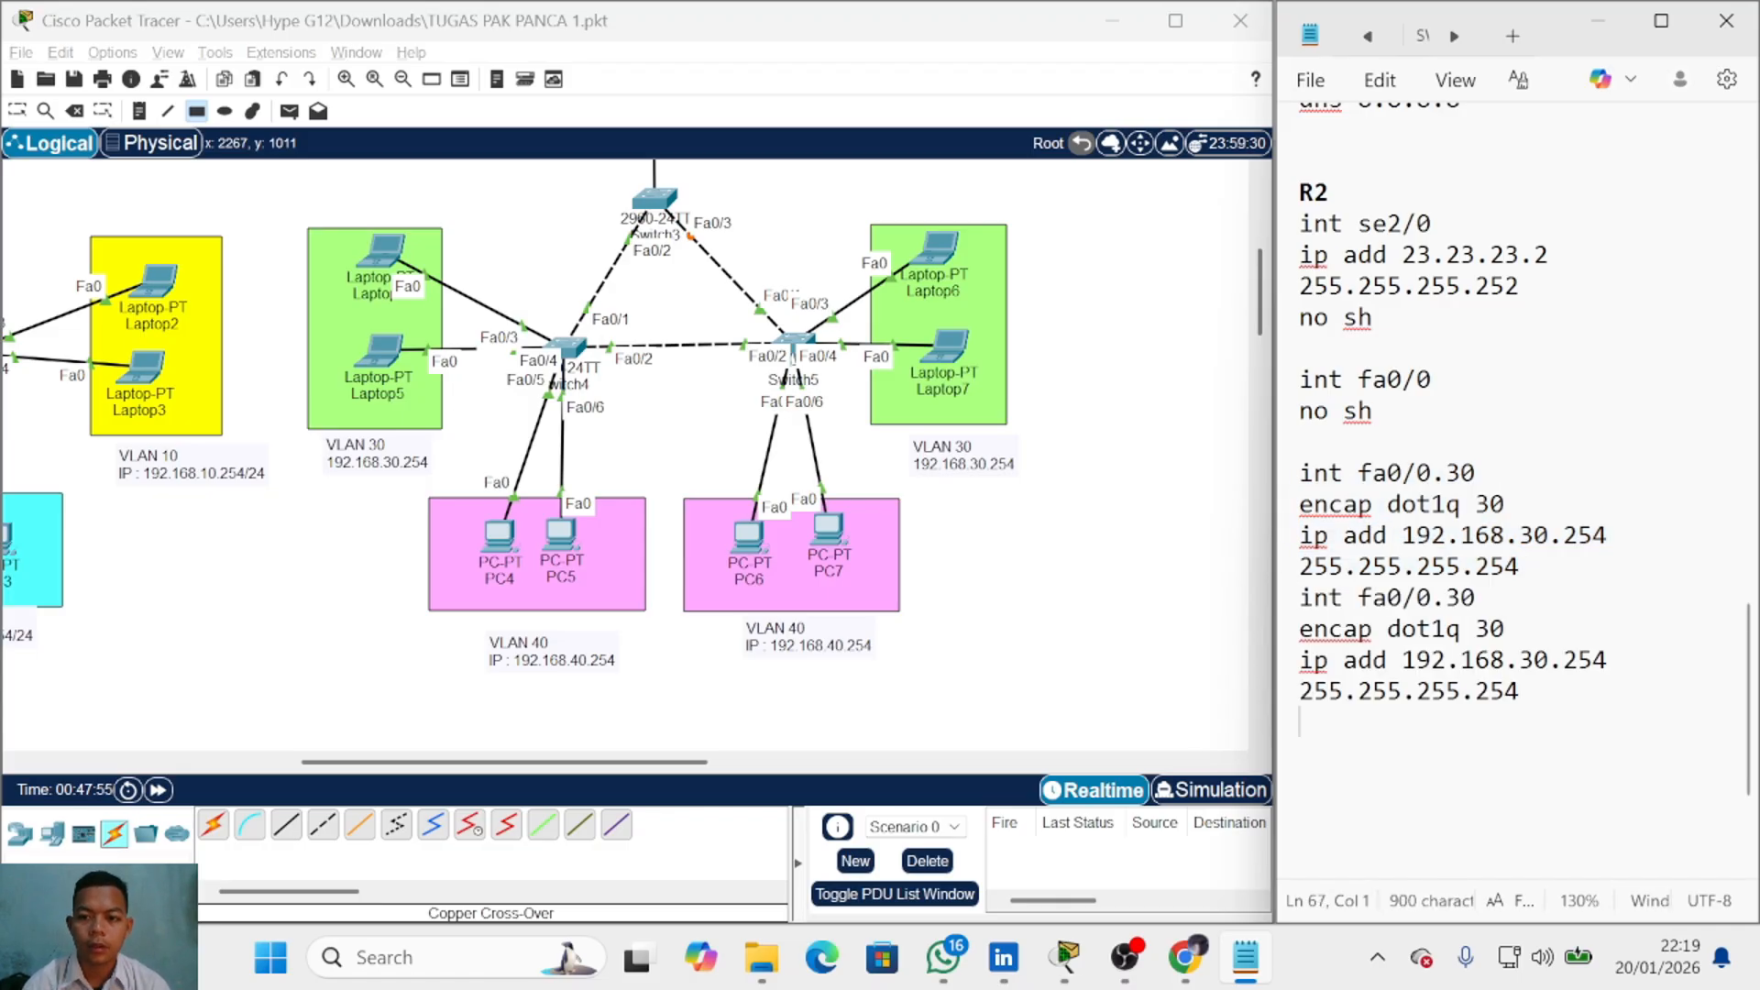
left_click(1478, 597)
key("BackSpace")
key("BackSpace")
type("40")
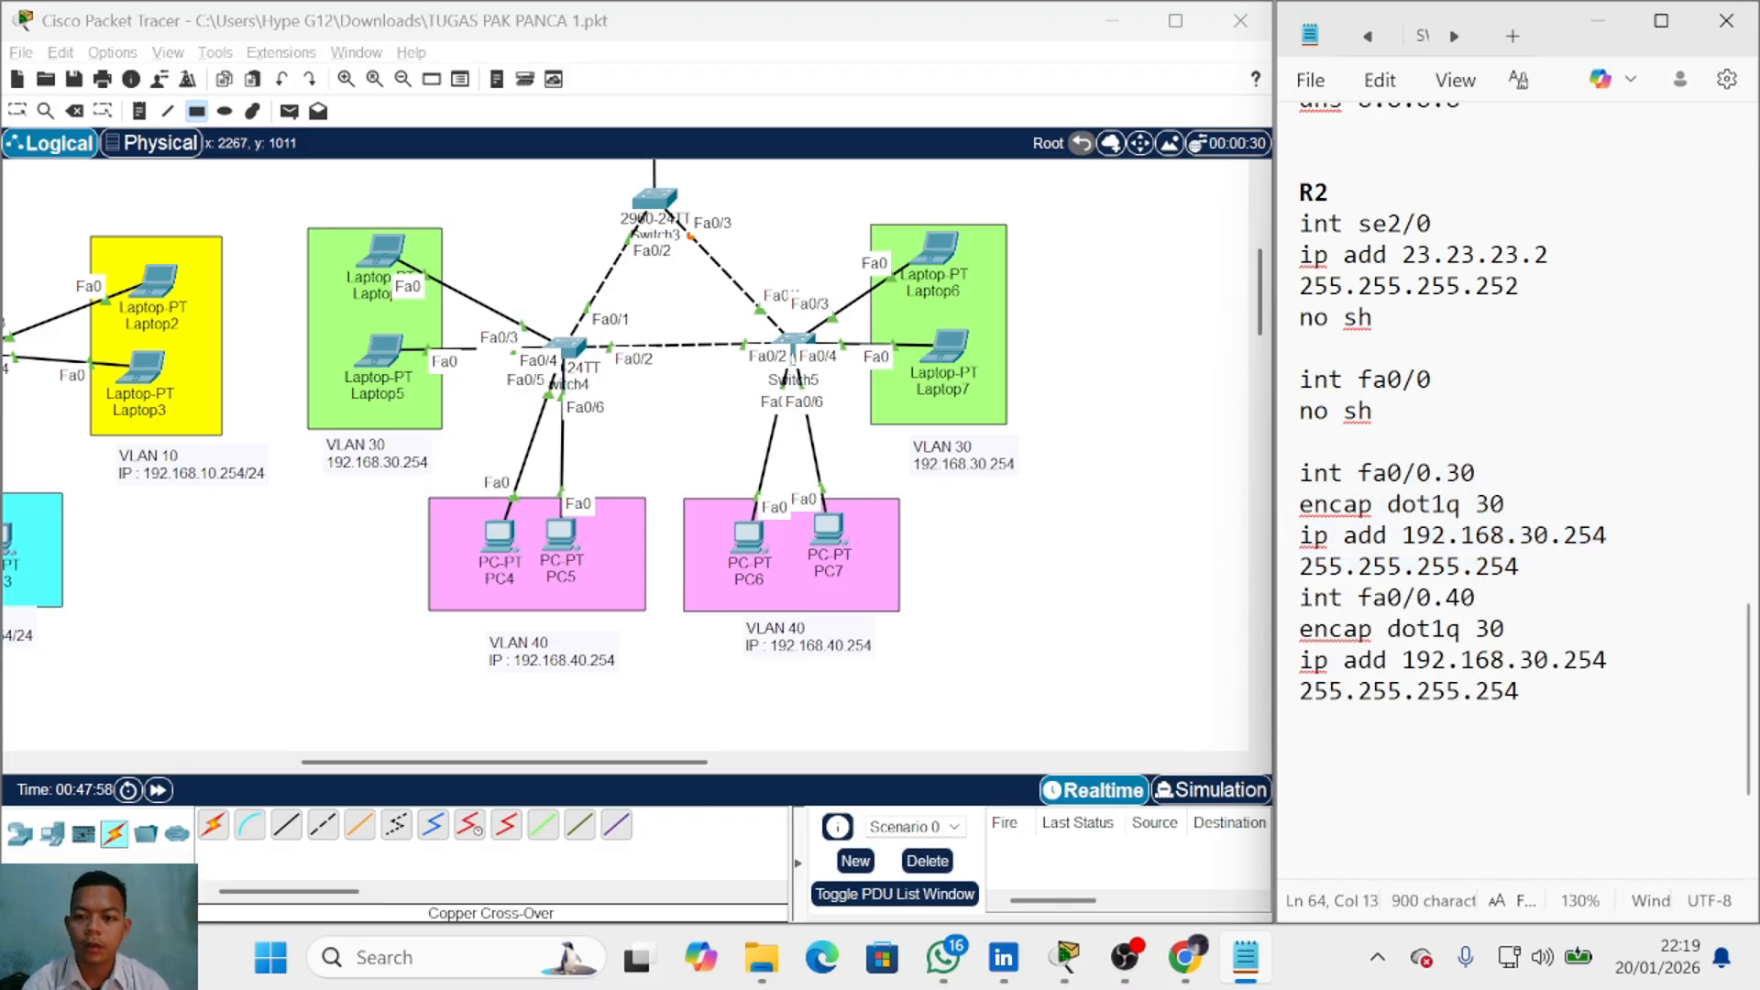
key("BackSpace")
key("BackSpace")
type("40")
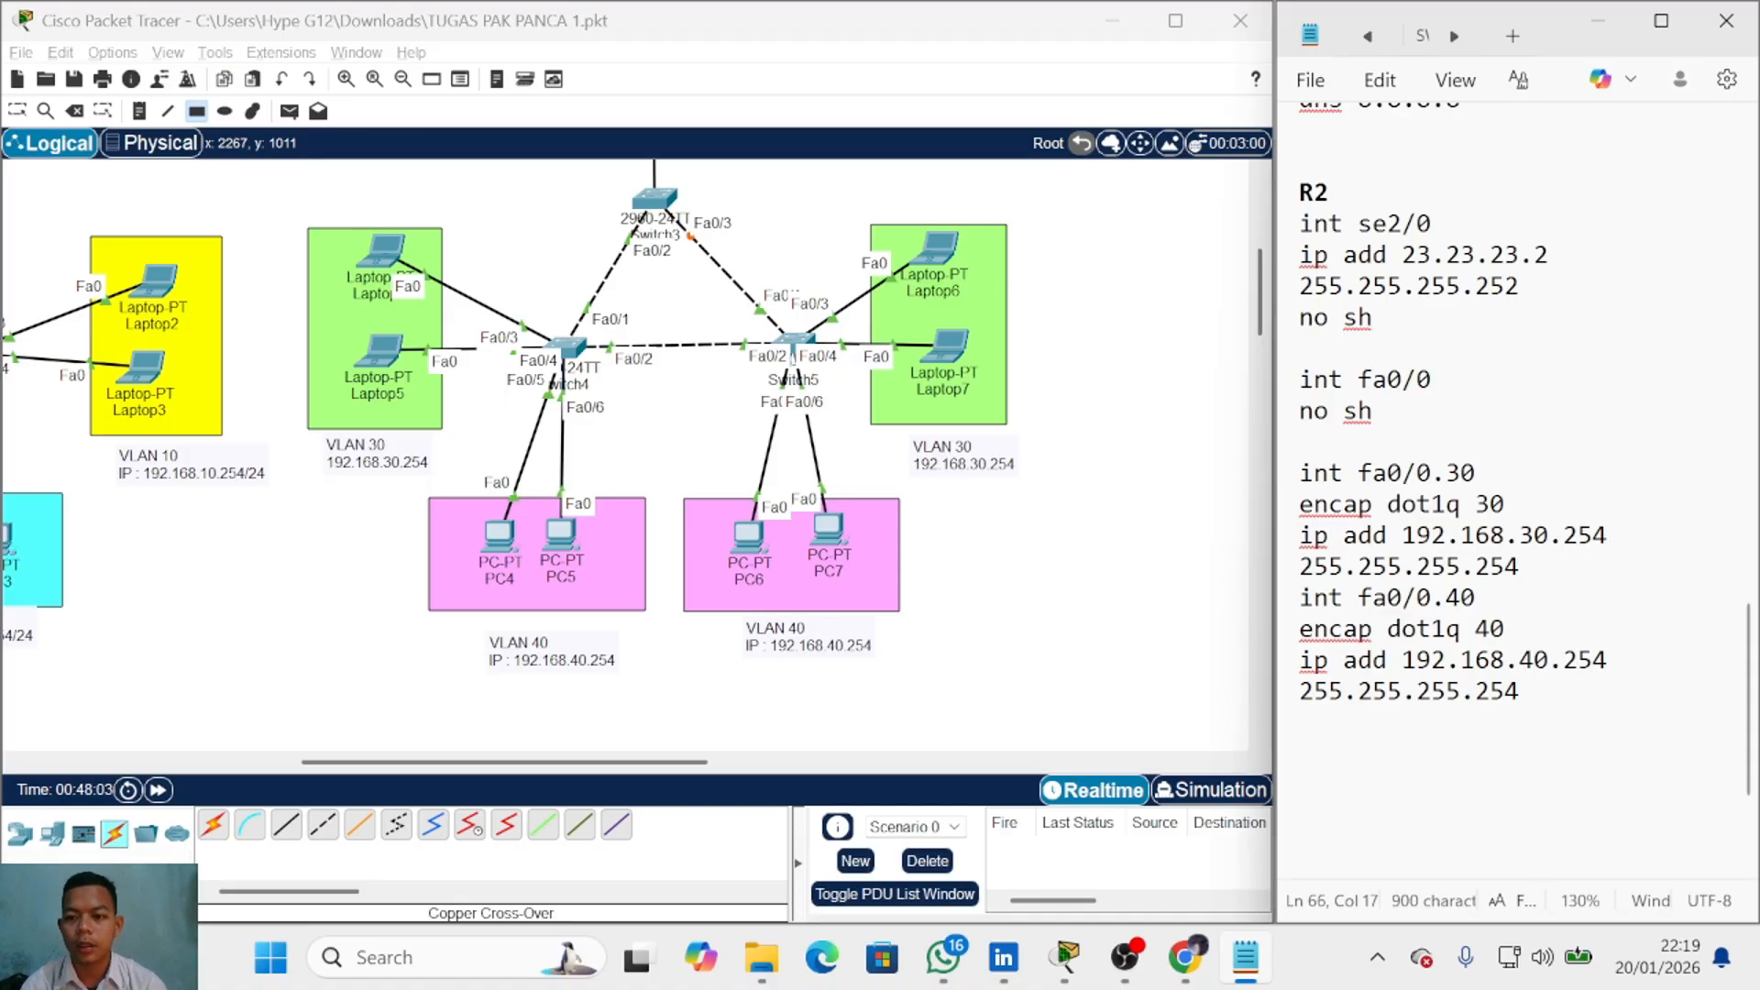
key("Return")
key("Return")
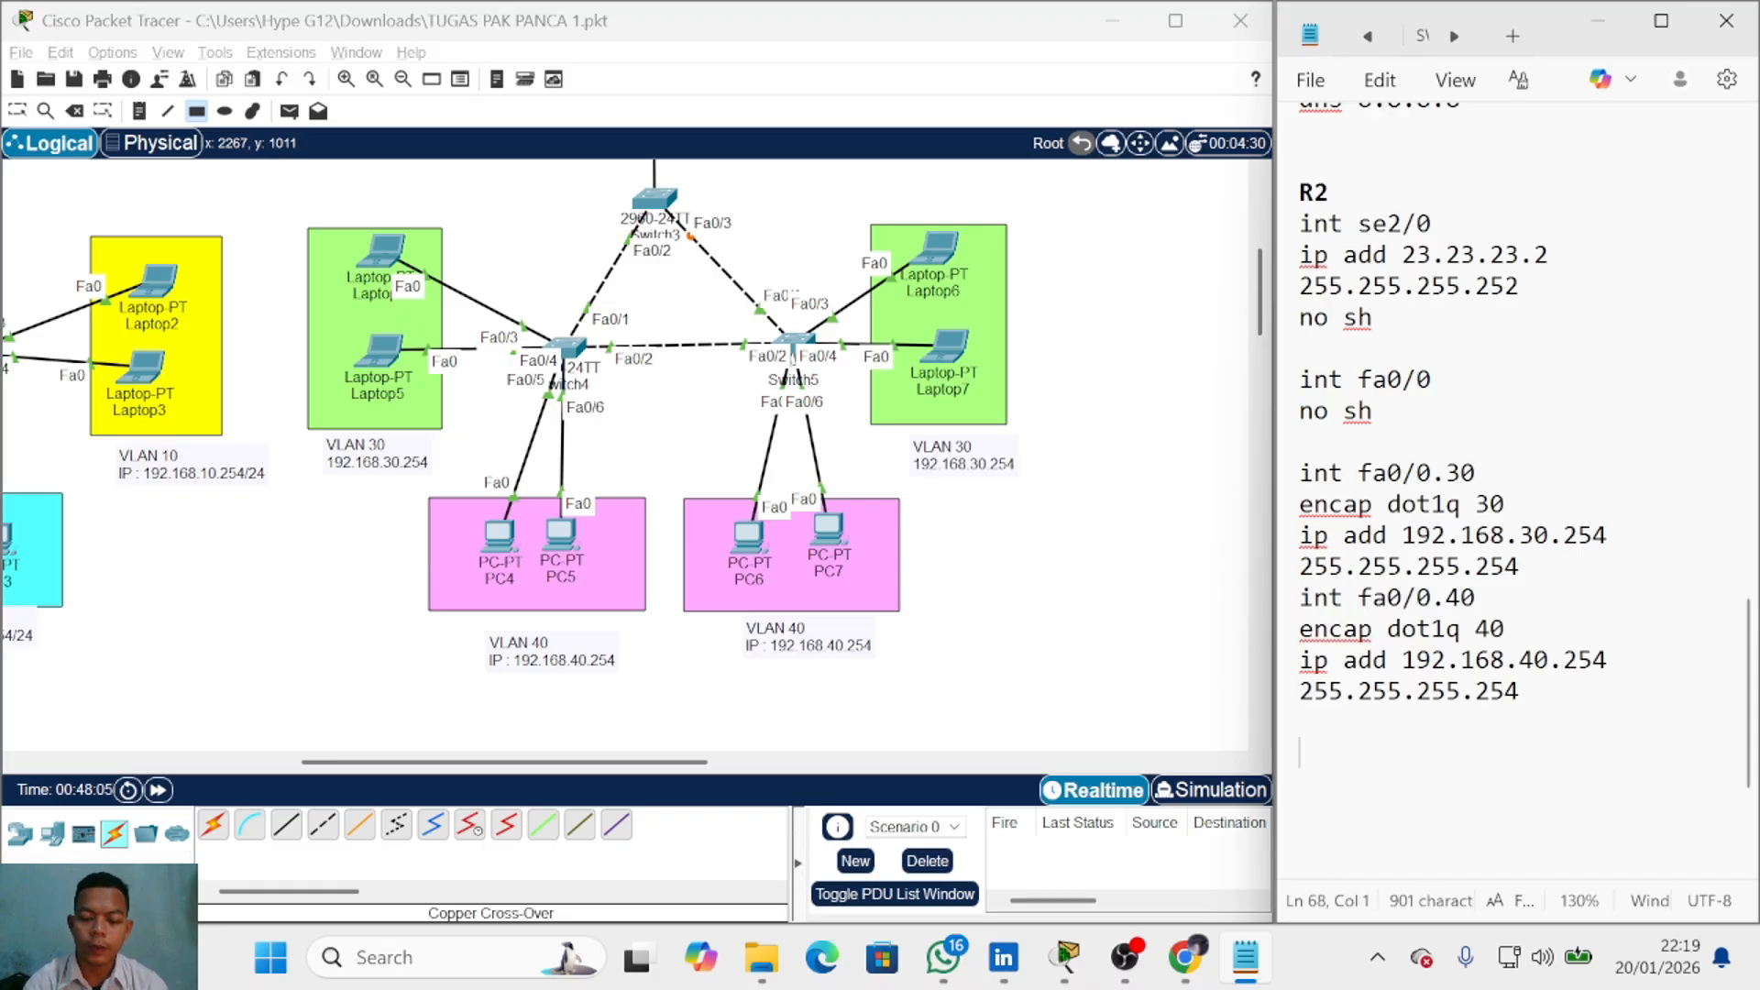
type("ip dhcp pool ")
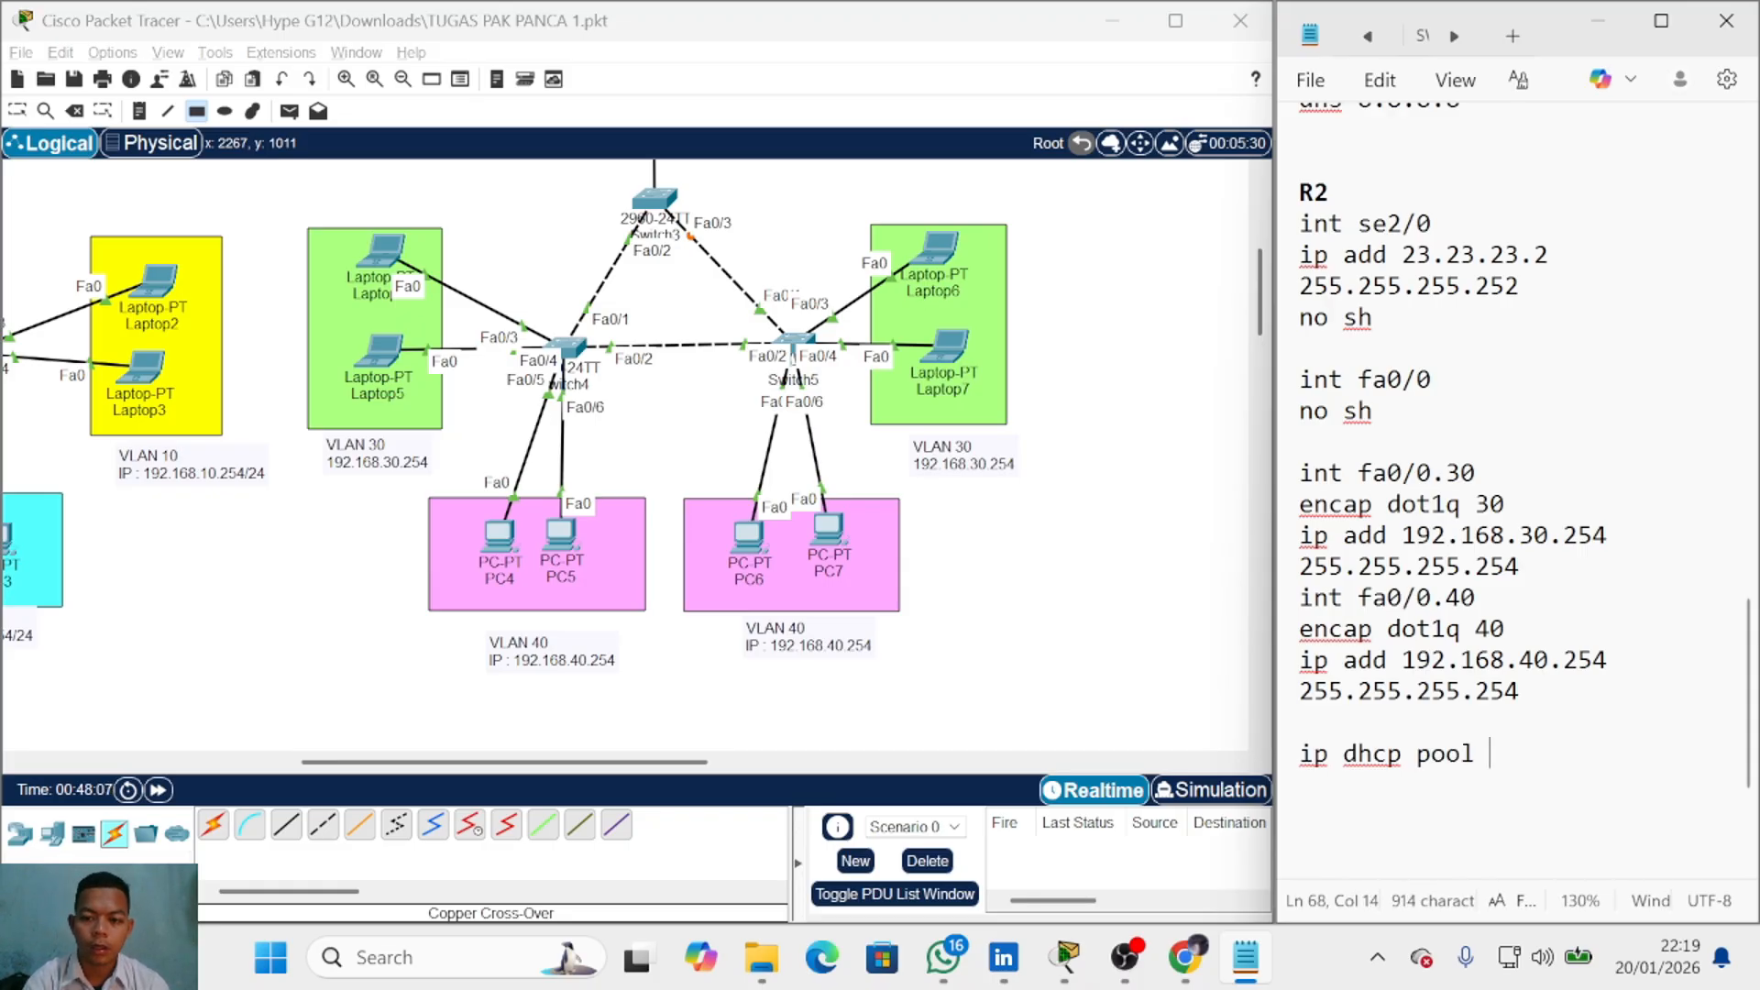
type("vlan 30")
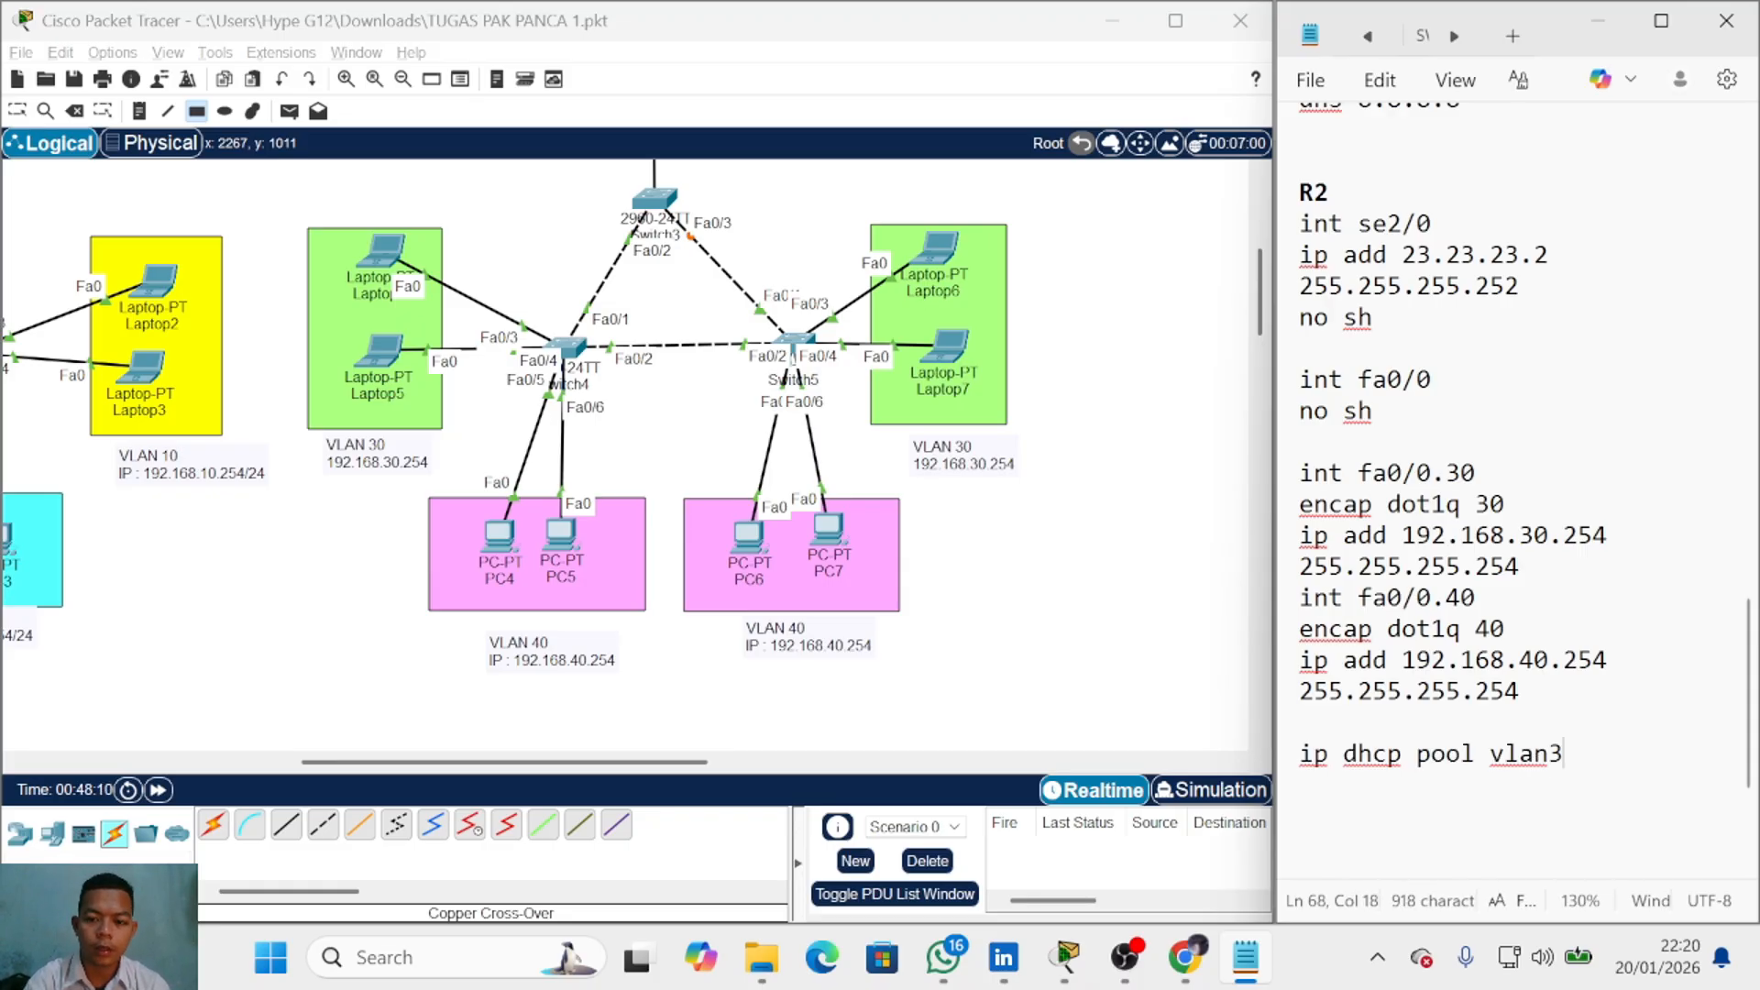
Step: Fill the vlan30 pool with net 192.168.30.0 255.255.255.0, def 192.168.30.254, dns 8.8.8.8
key("Return")
type("i")
key("BackSpace")
type("n")
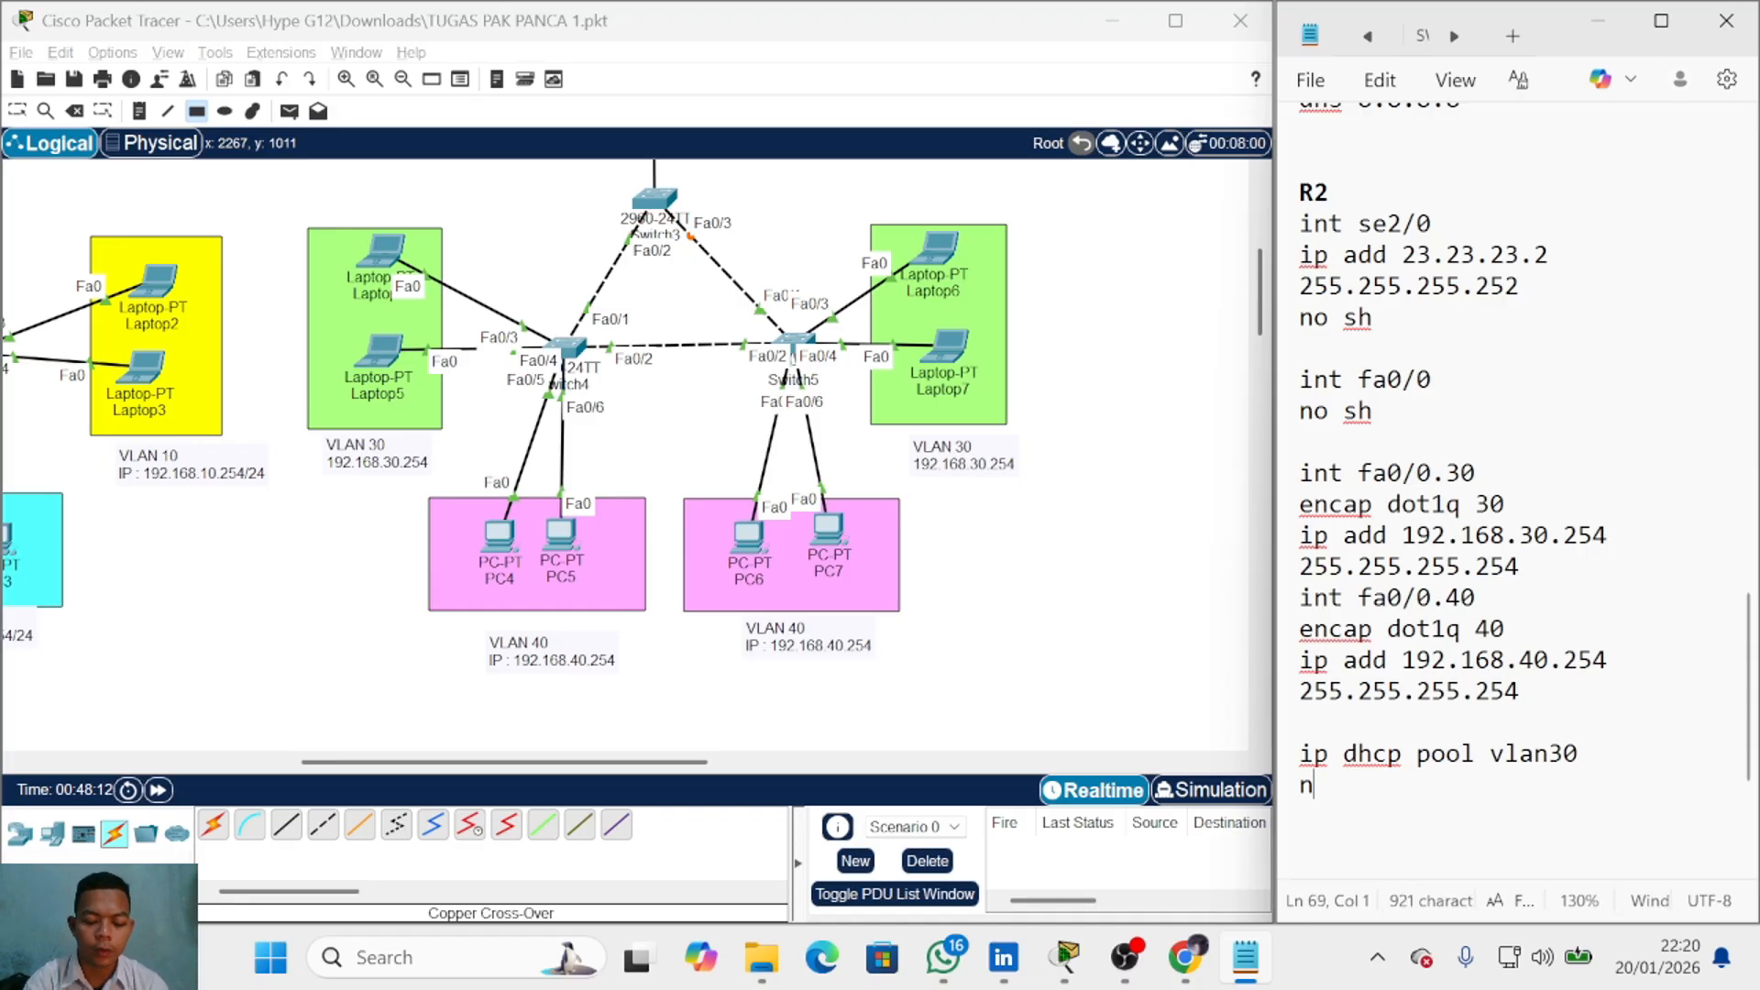
type("et 192.168.30.")
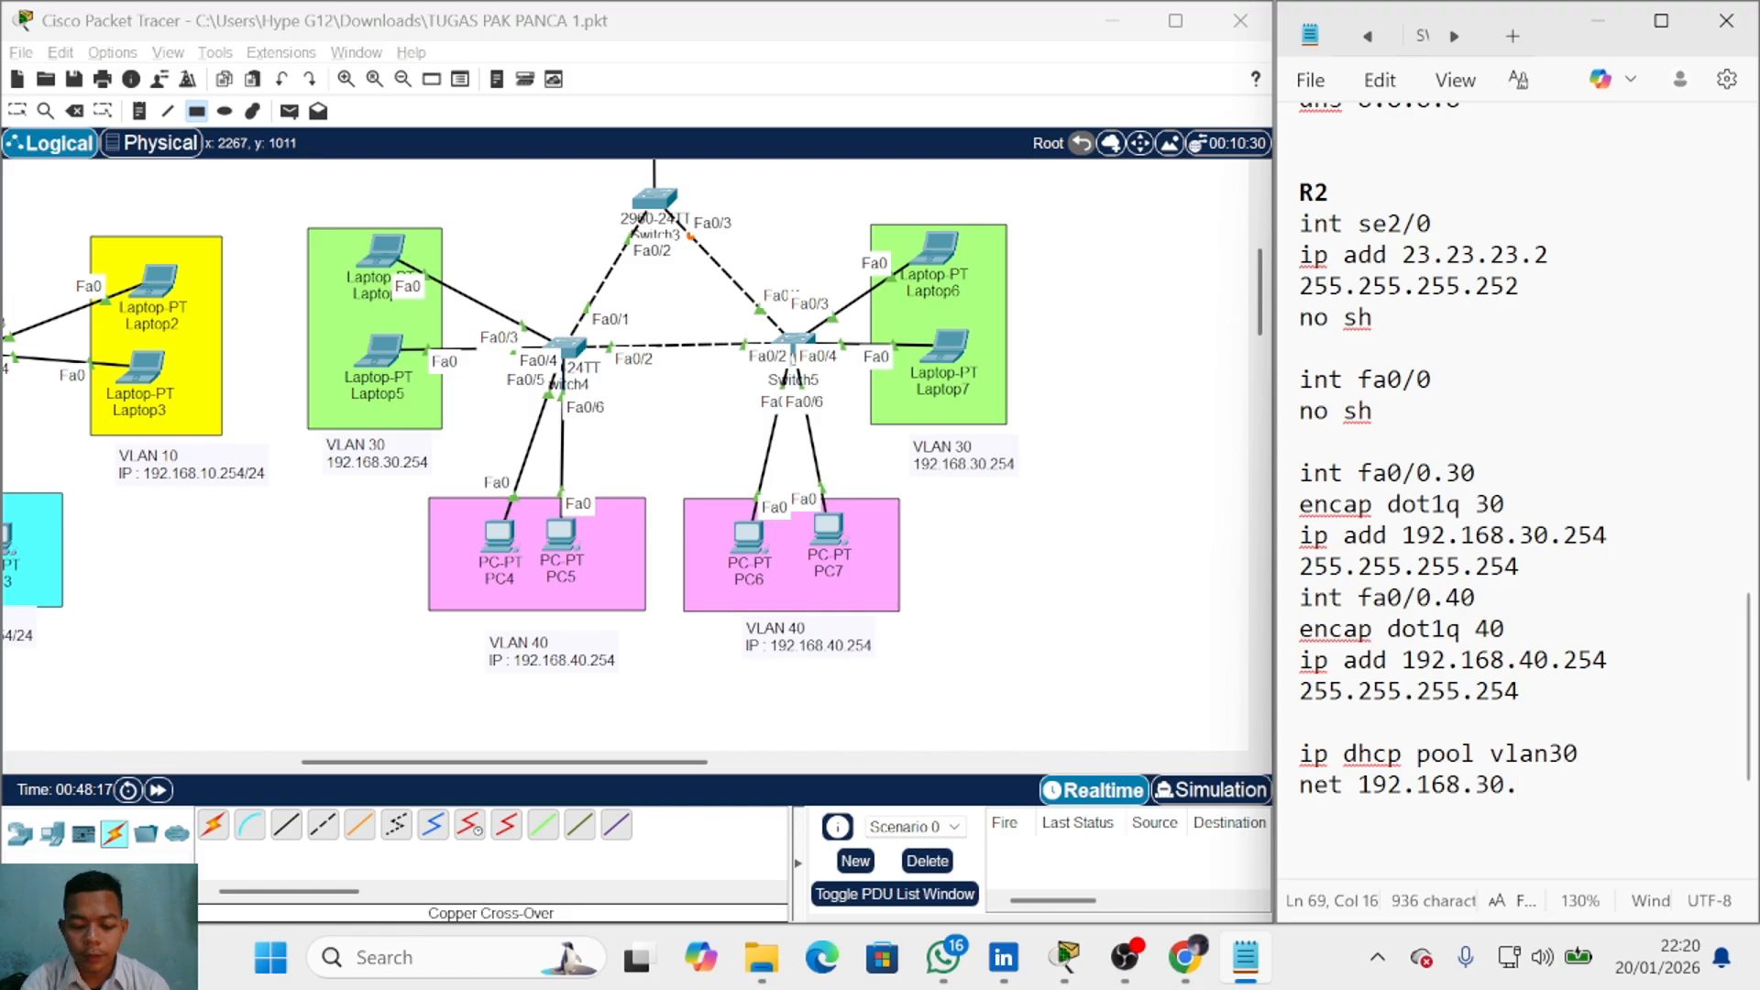
type("0 255.255.2")
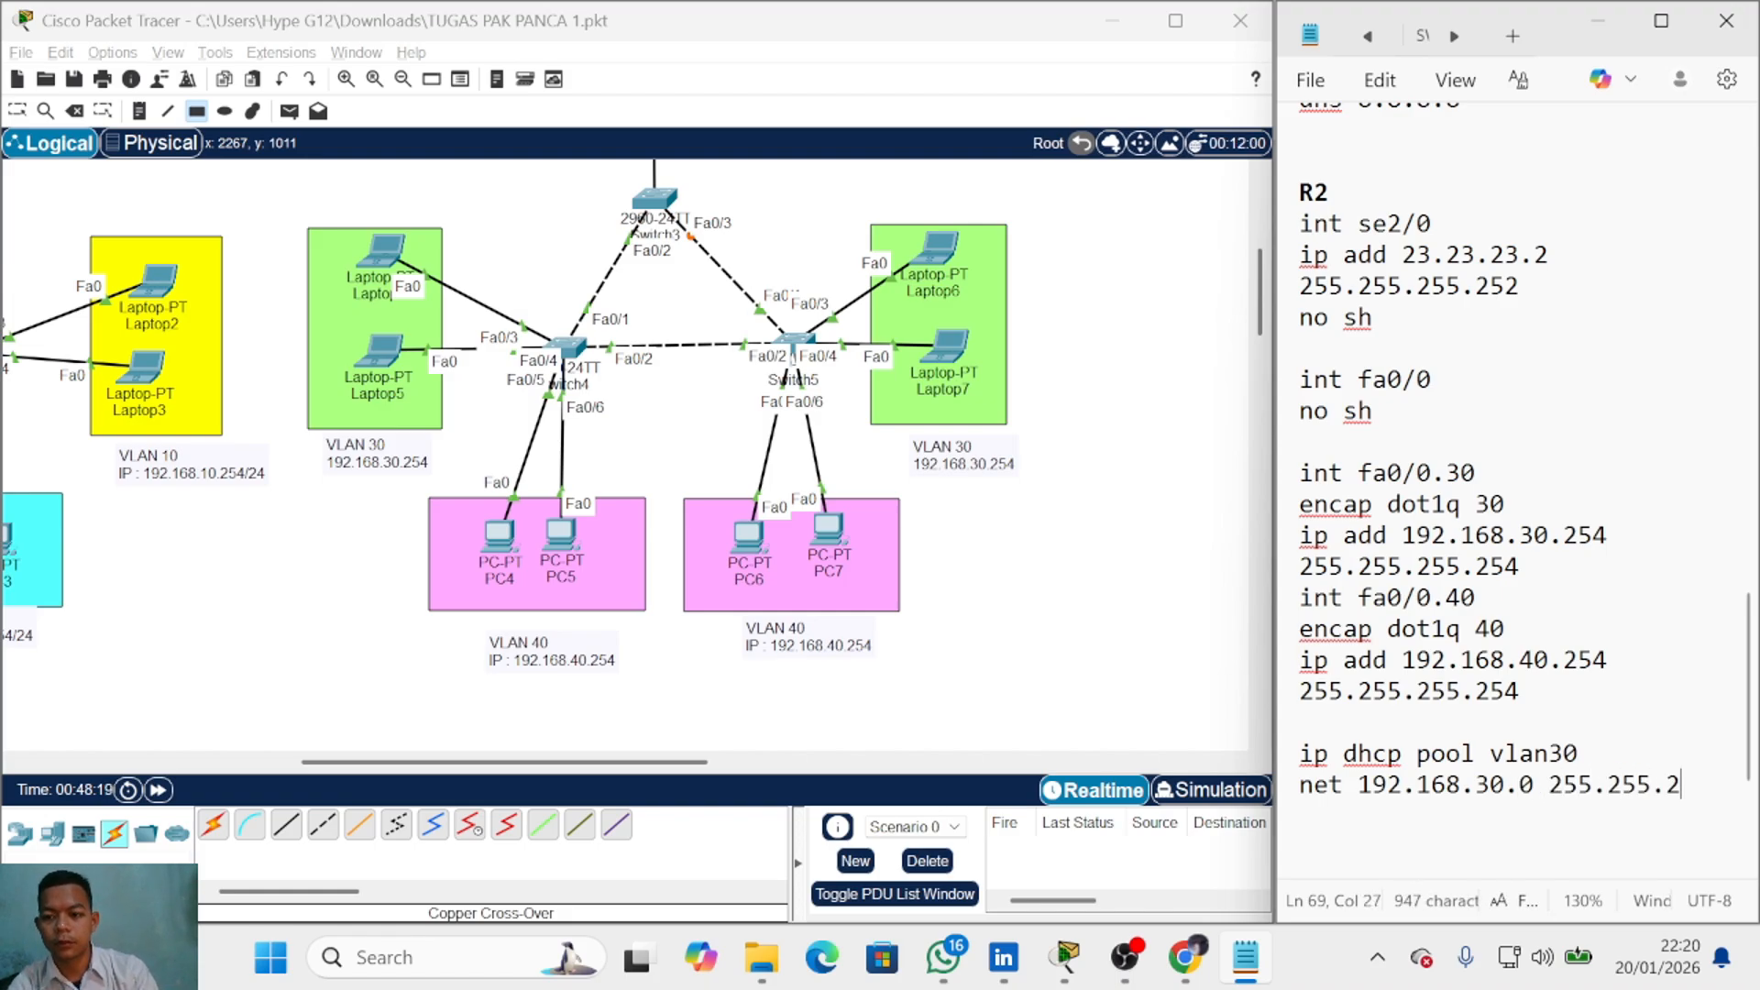
type("55.")
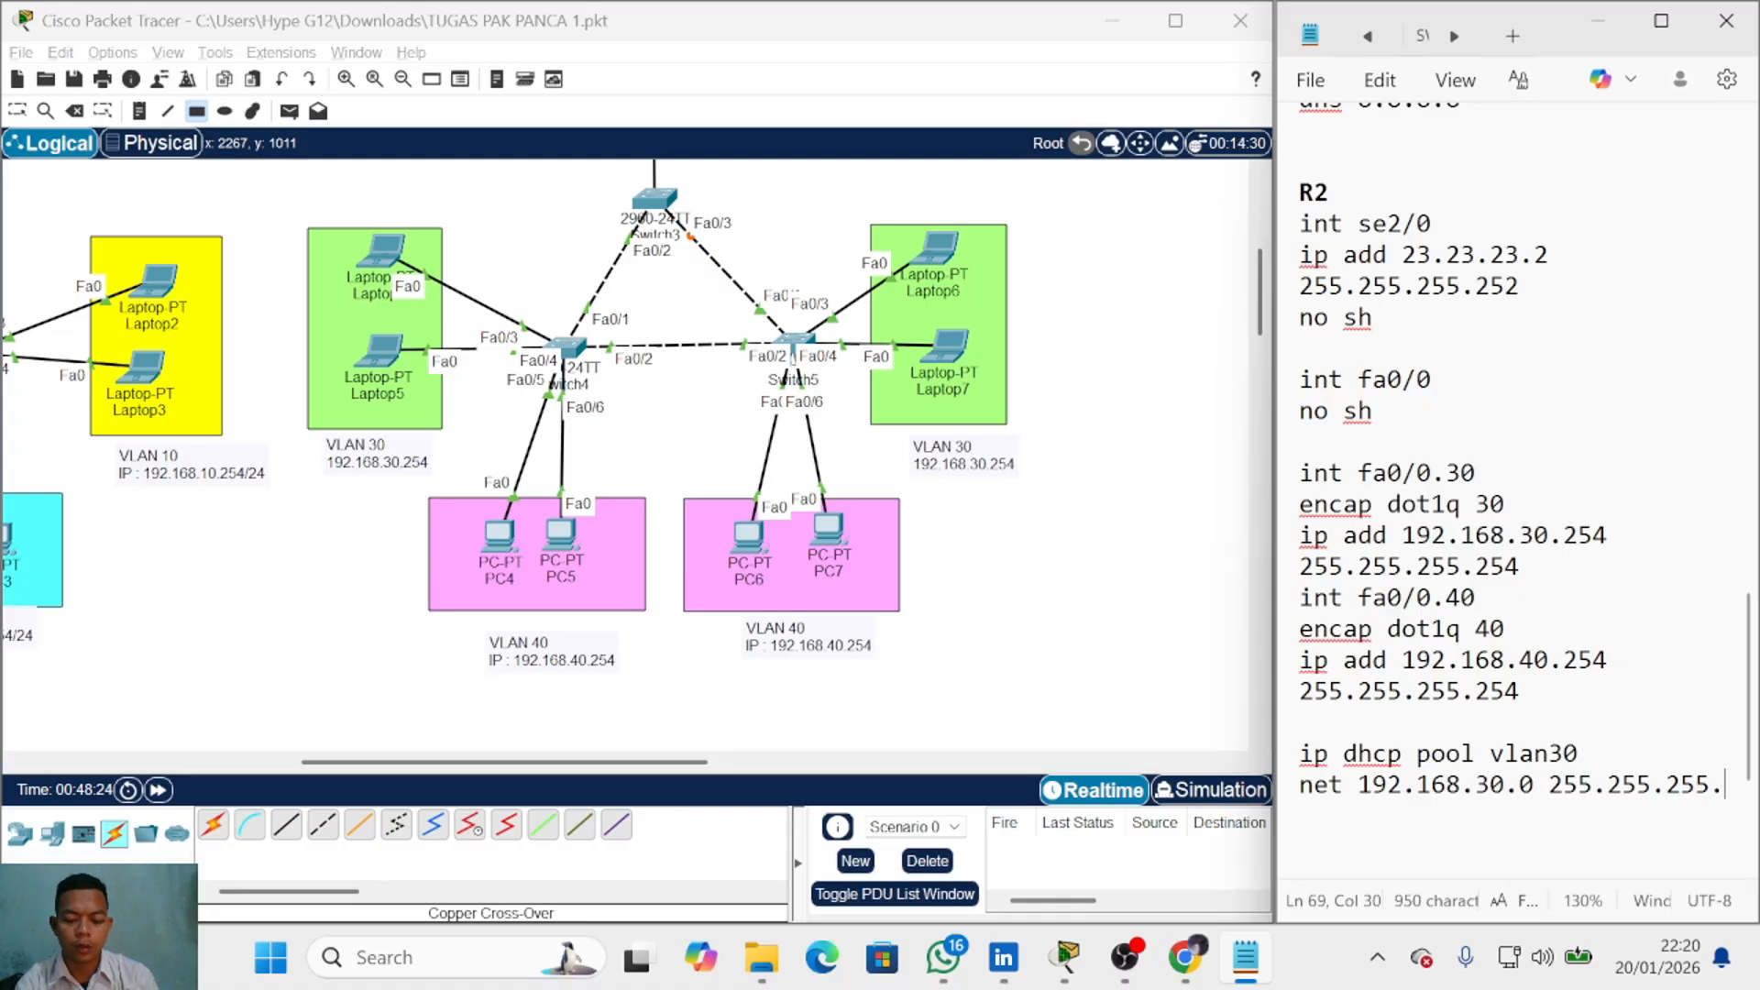
type("0")
key("Return")
type("de")
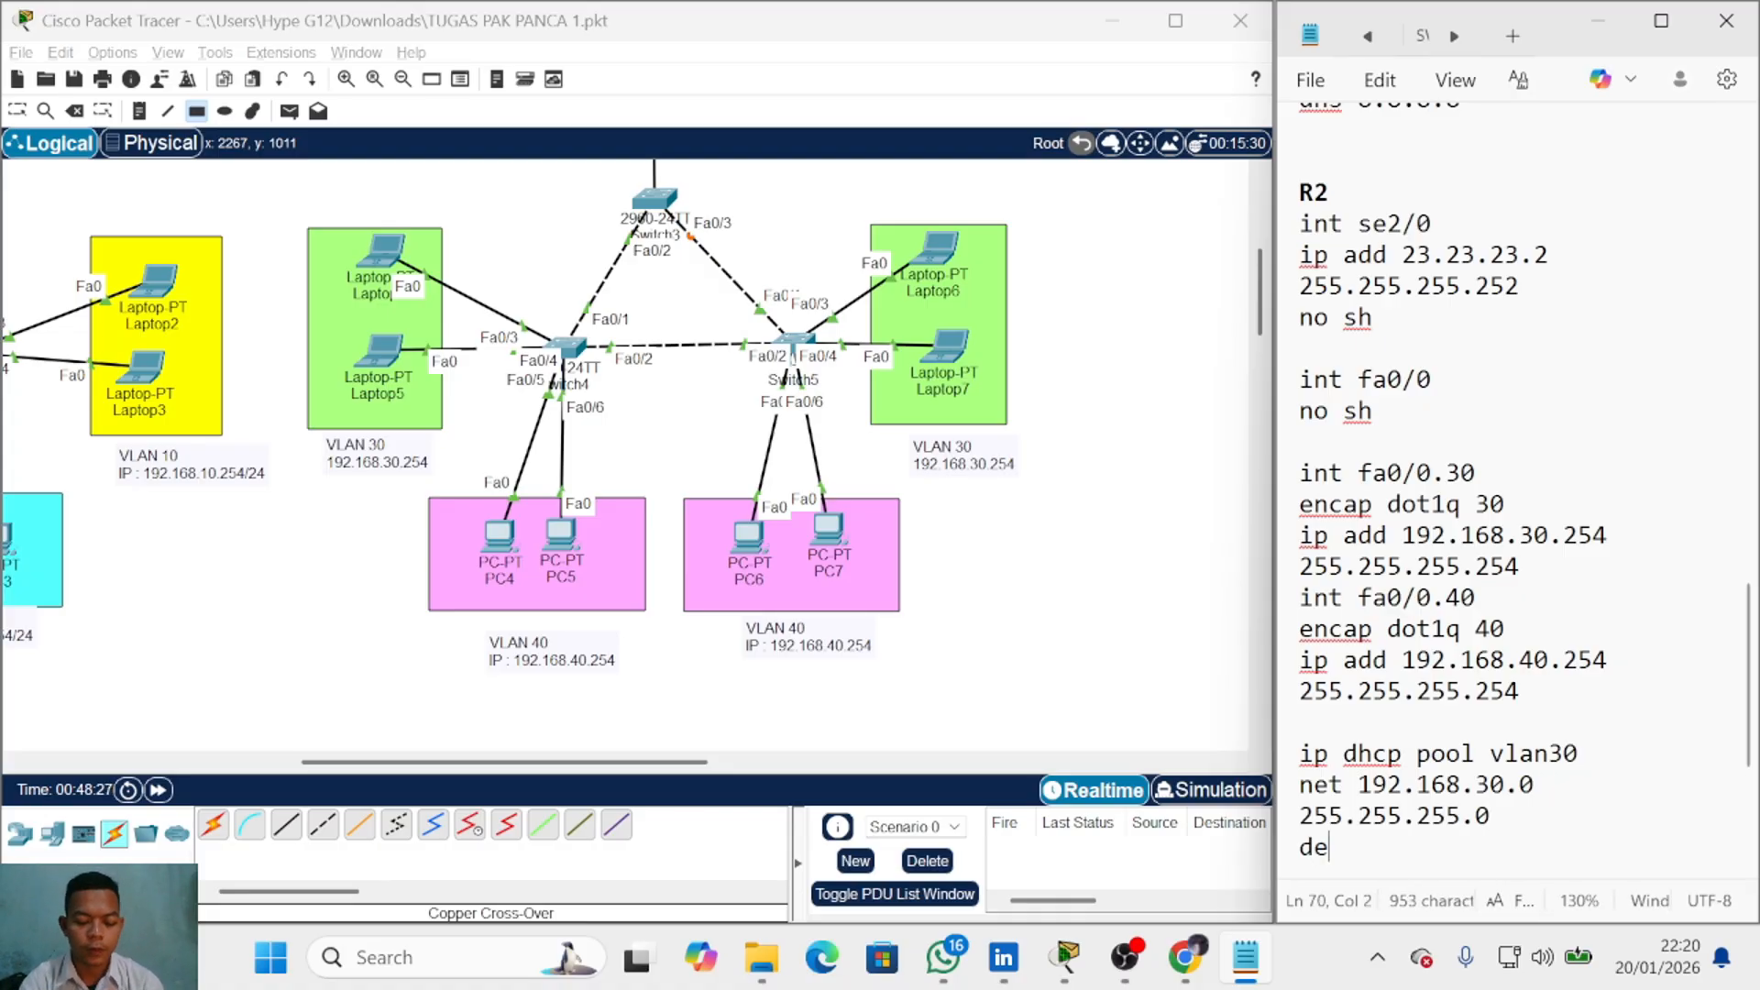
type("f 192.168.")
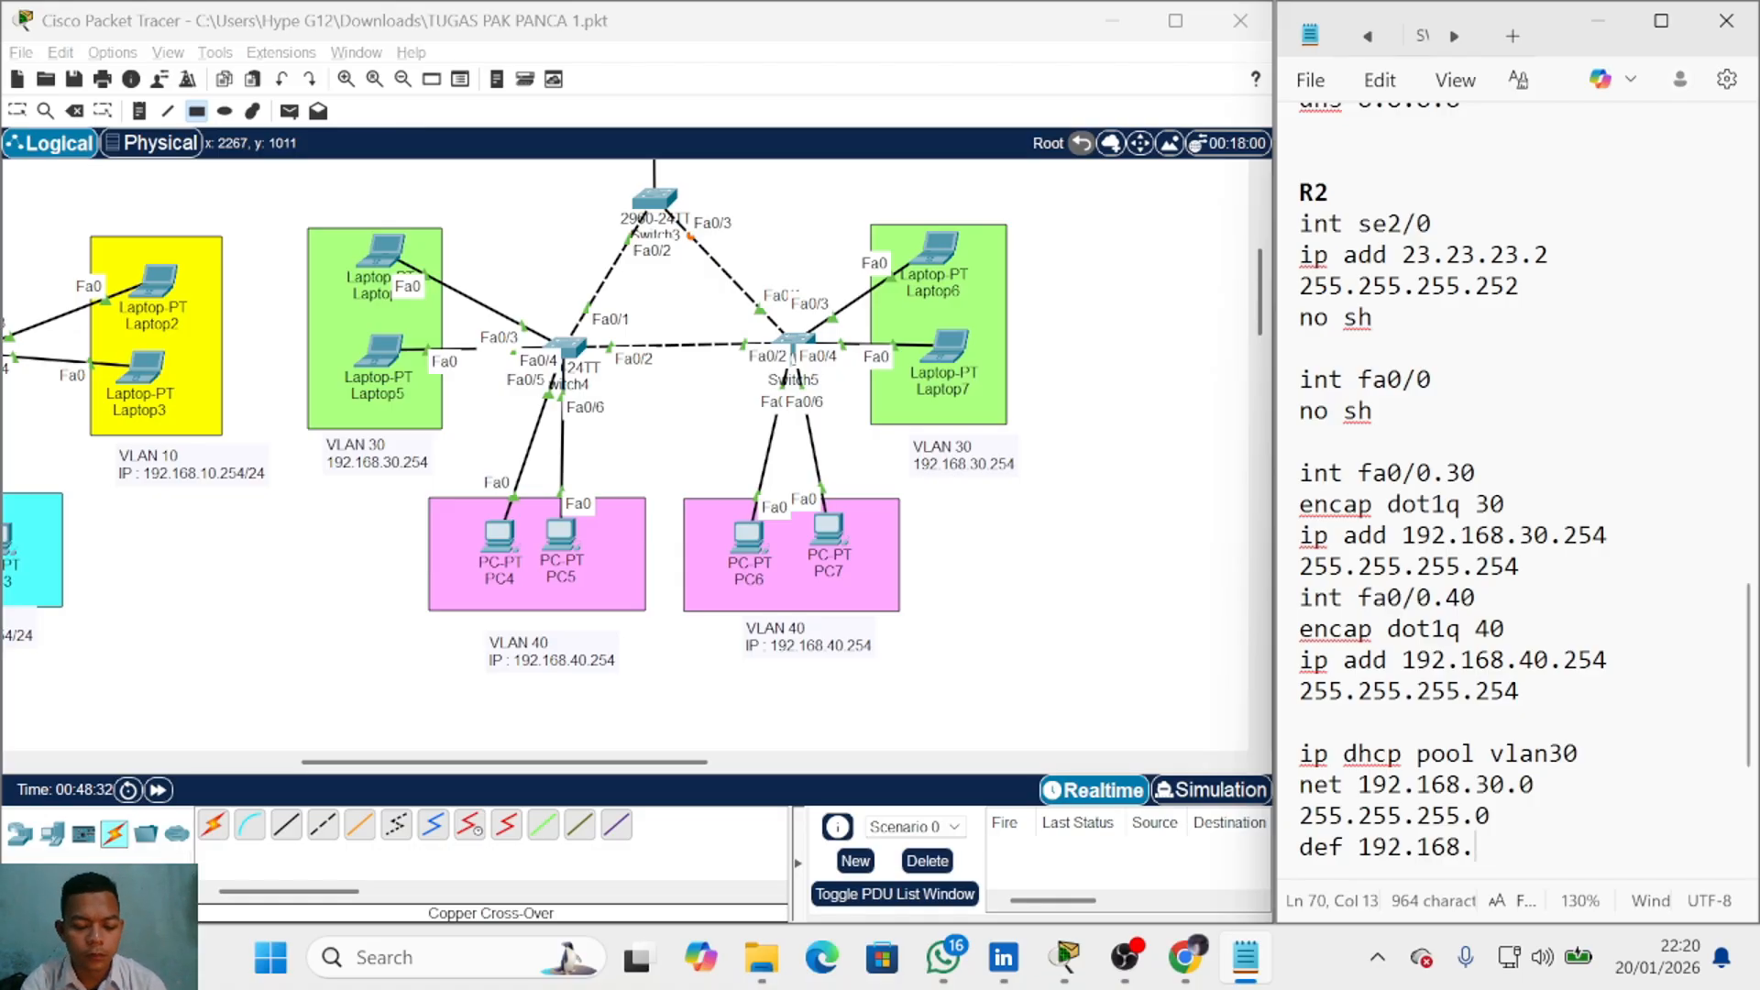
type("30.254")
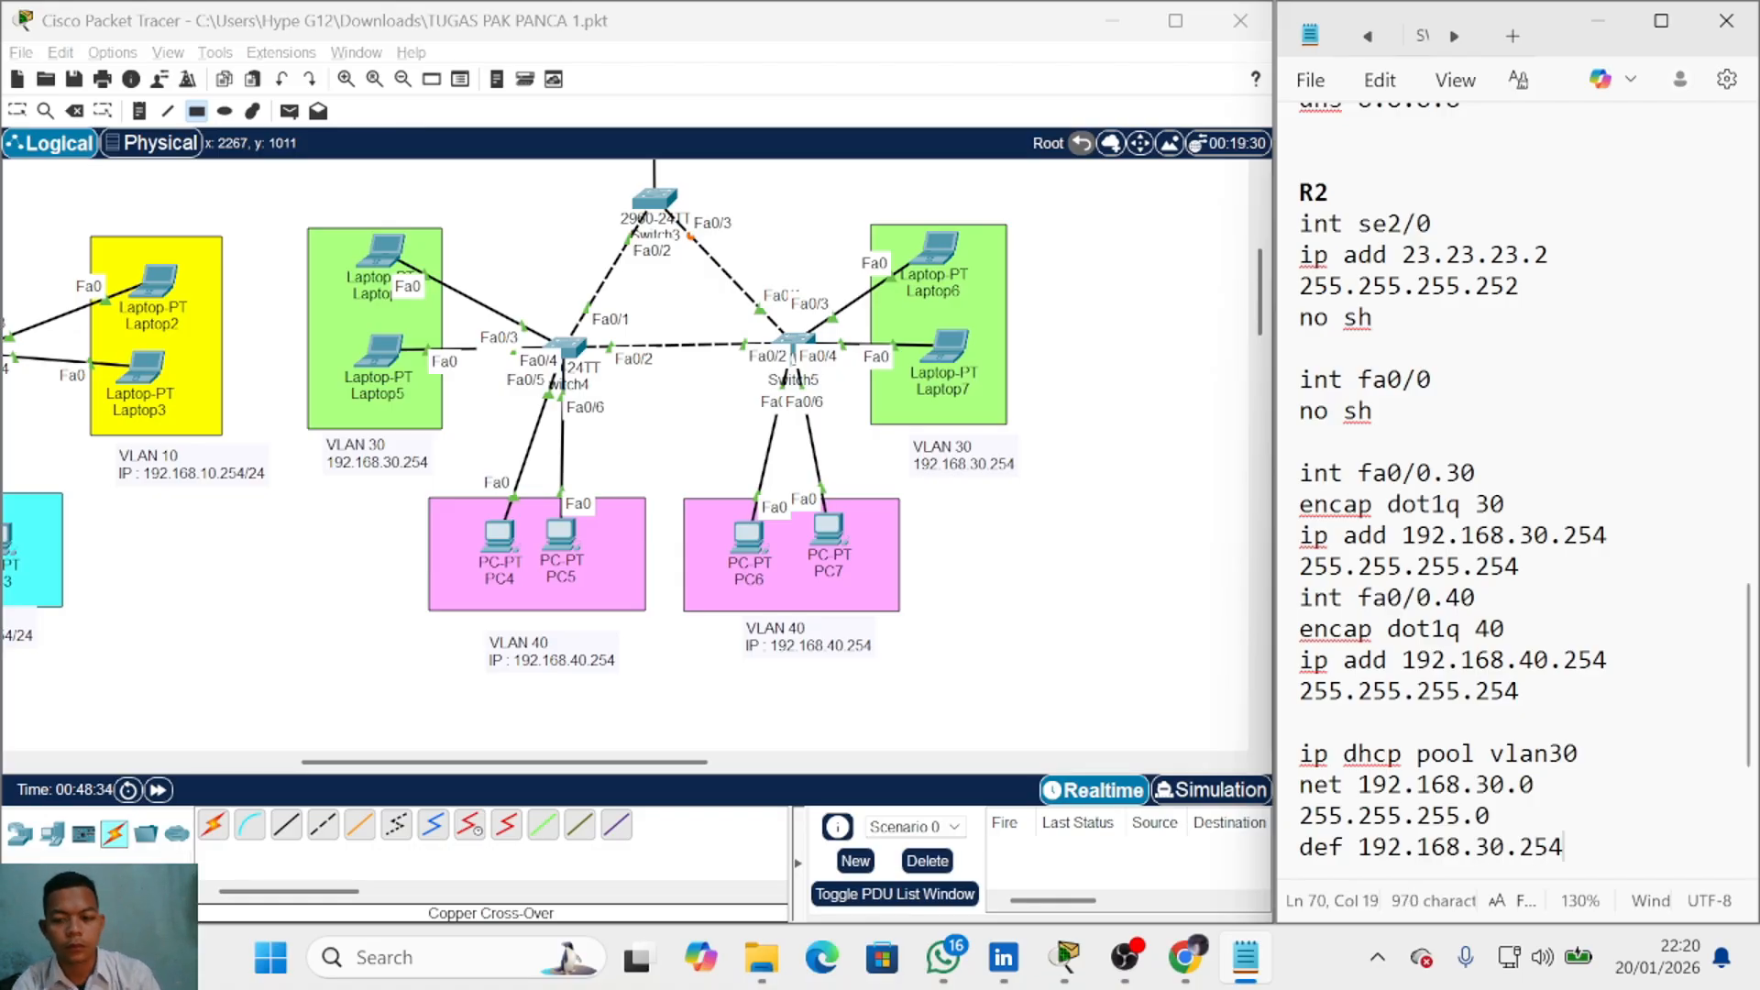
key("Return")
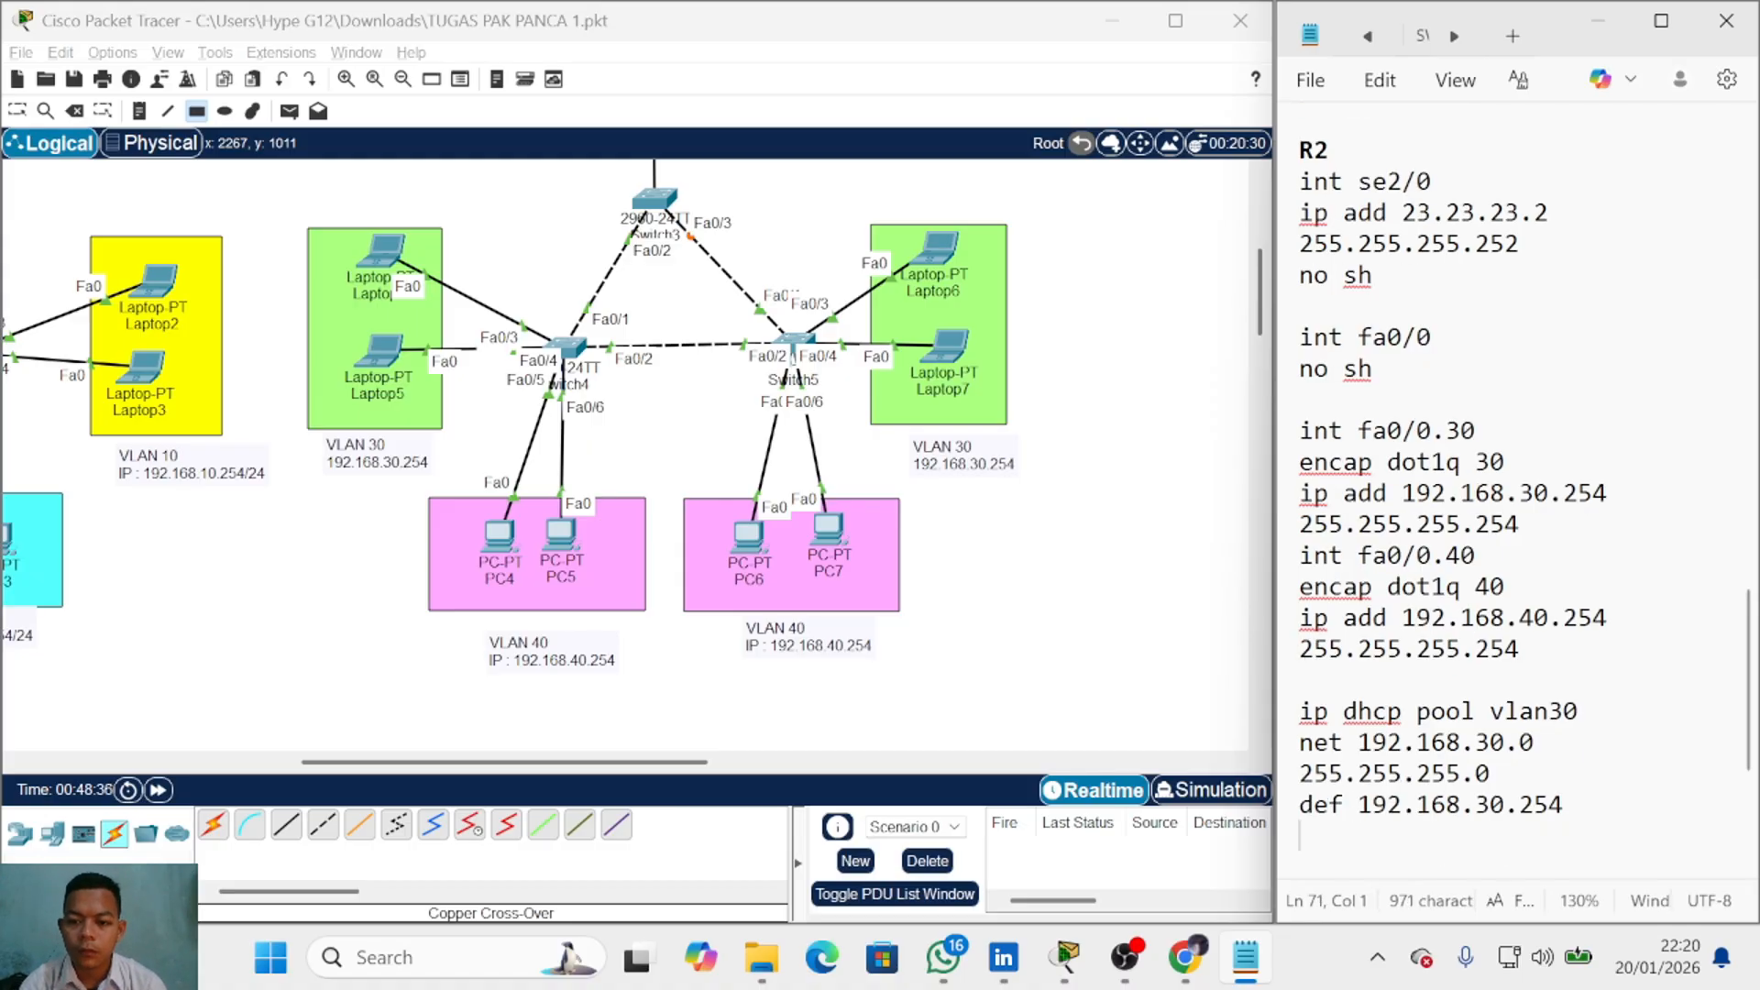
type("dns ")
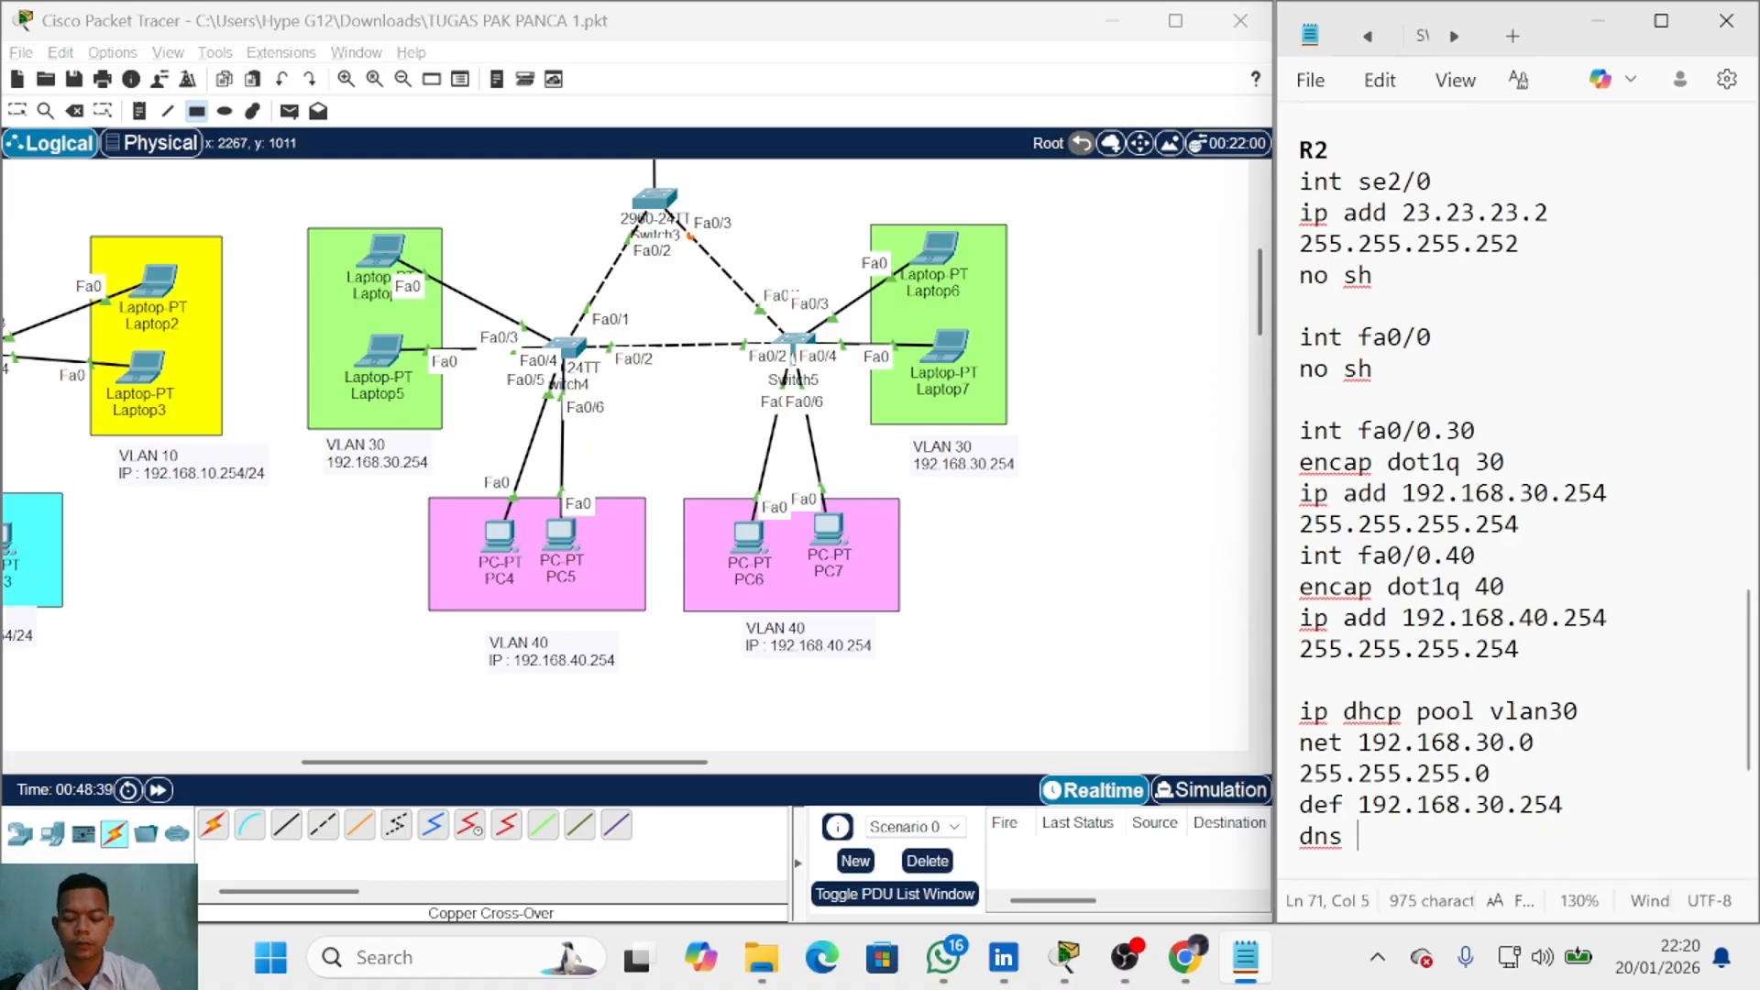
type("8.8.8.8")
key("Return")
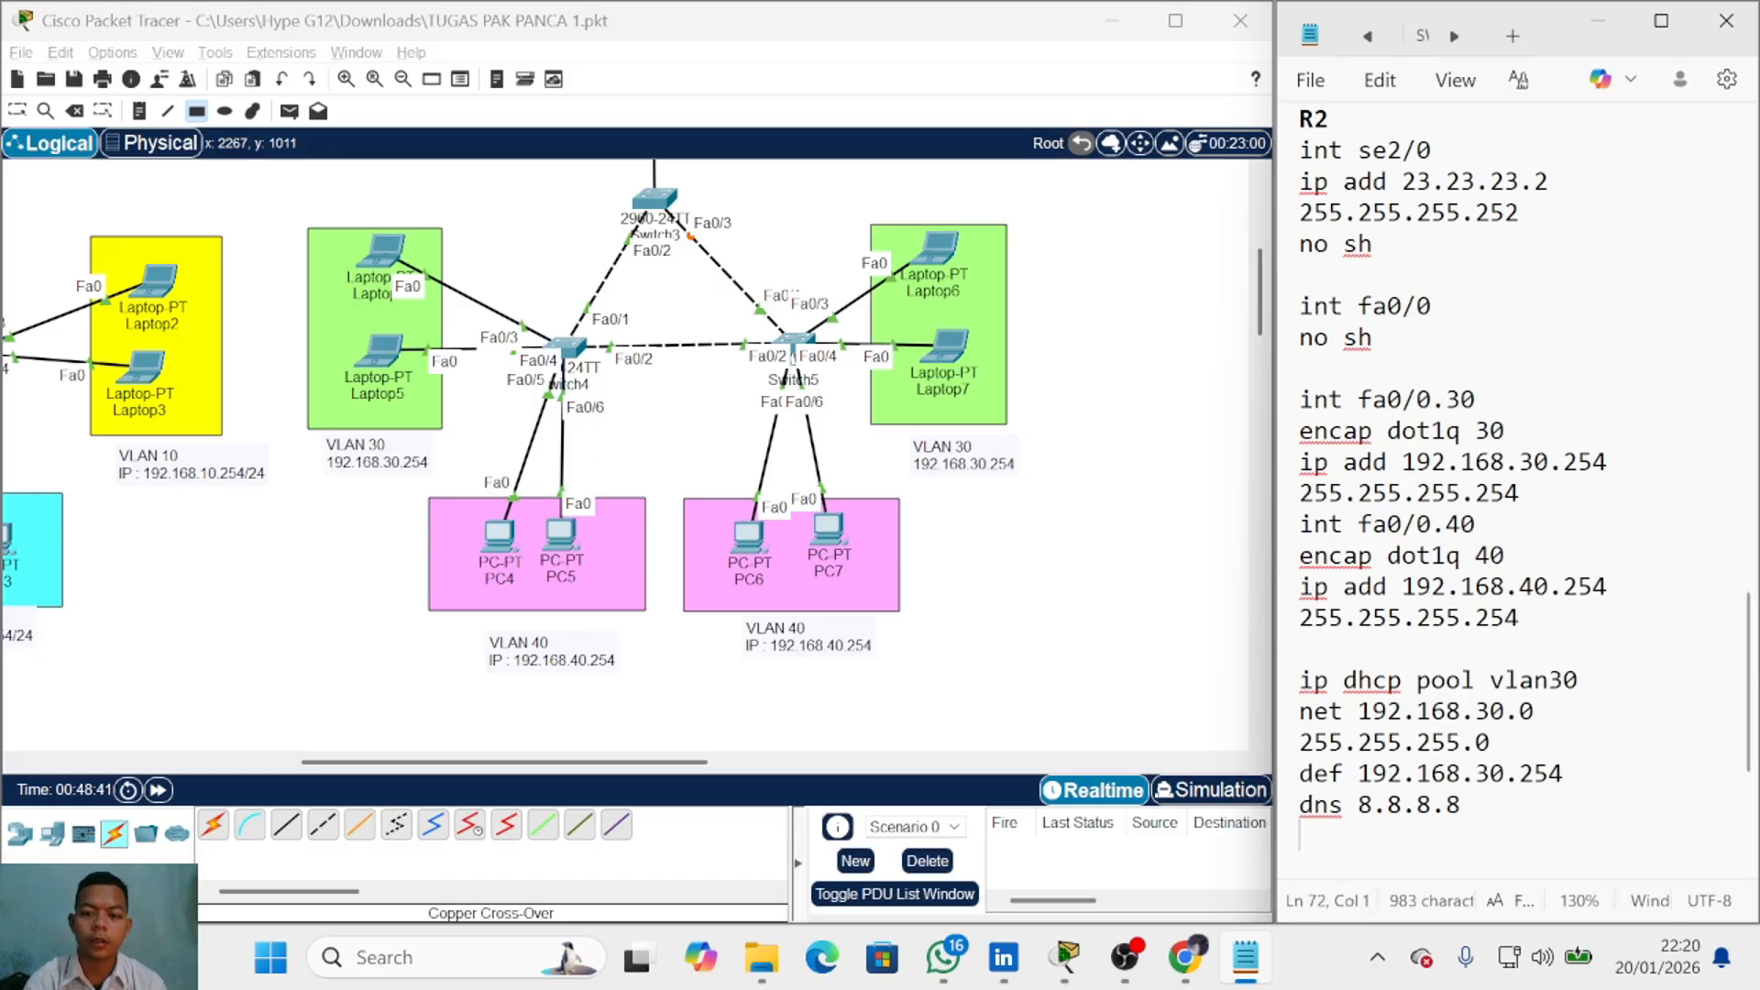
Step: Paste a copy of the pool and change its name and network from 30 to 40
key("shift+Up")
key("shift+Up")
key("shift+Up")
key("shift+Up")
key("shift+Up")
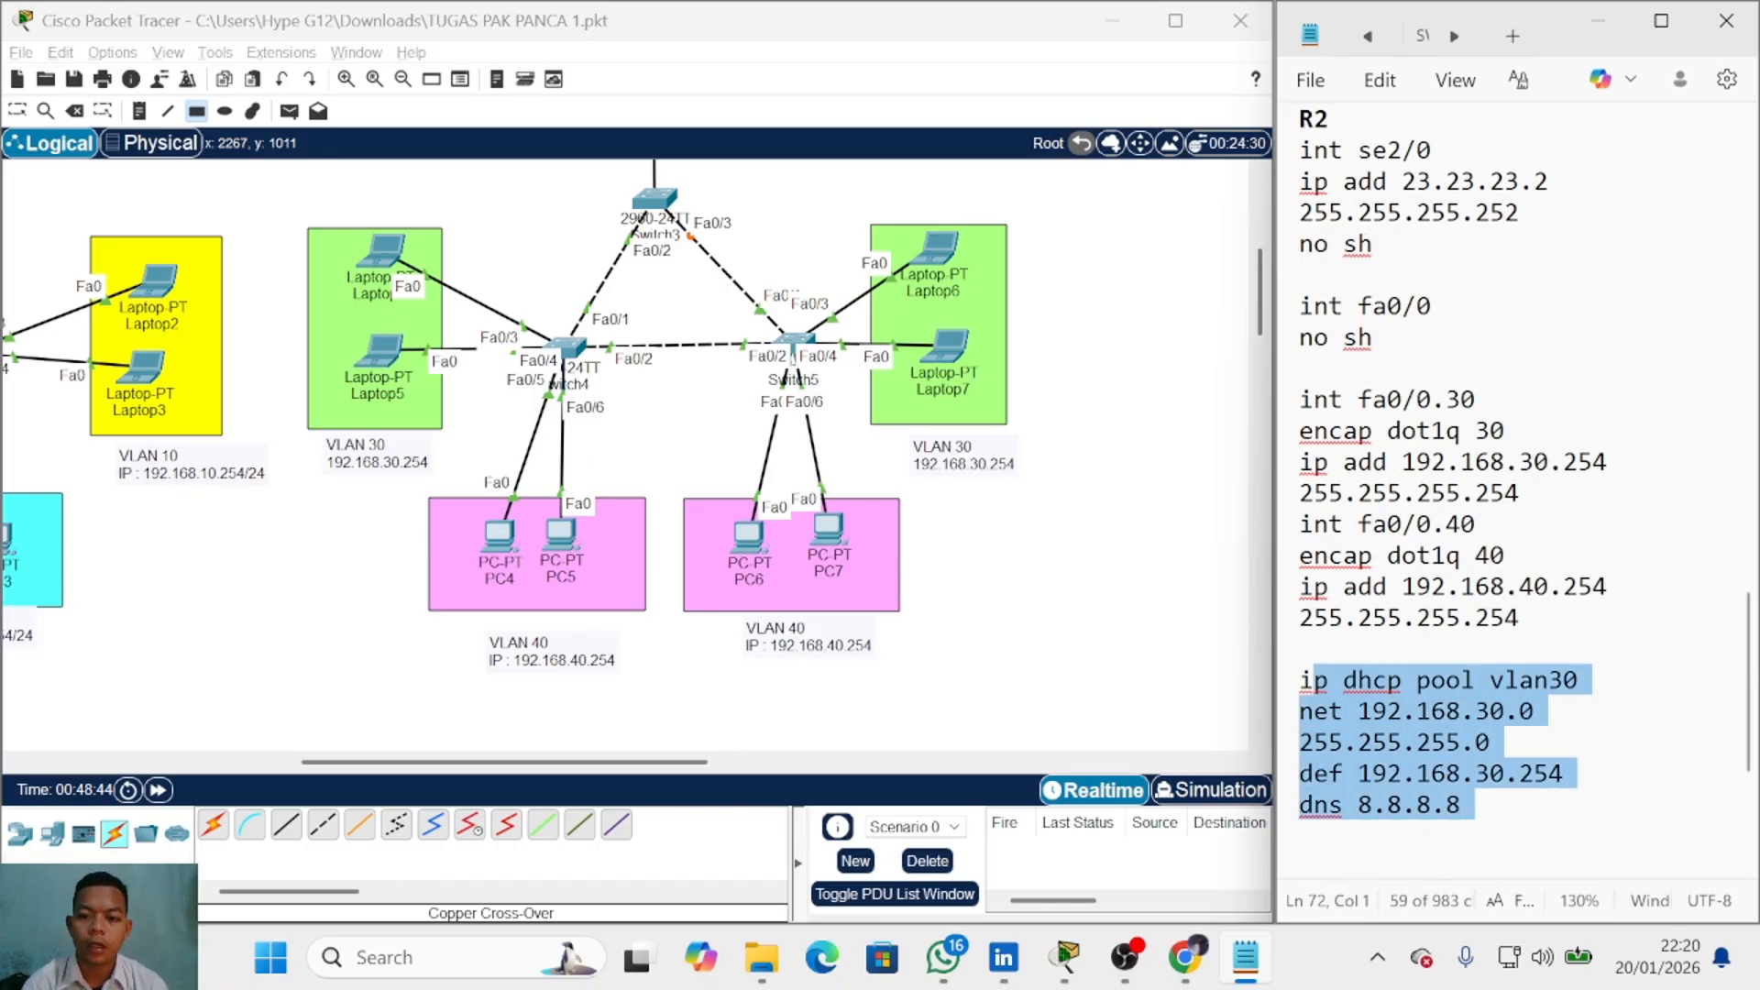
key("ctrl+v")
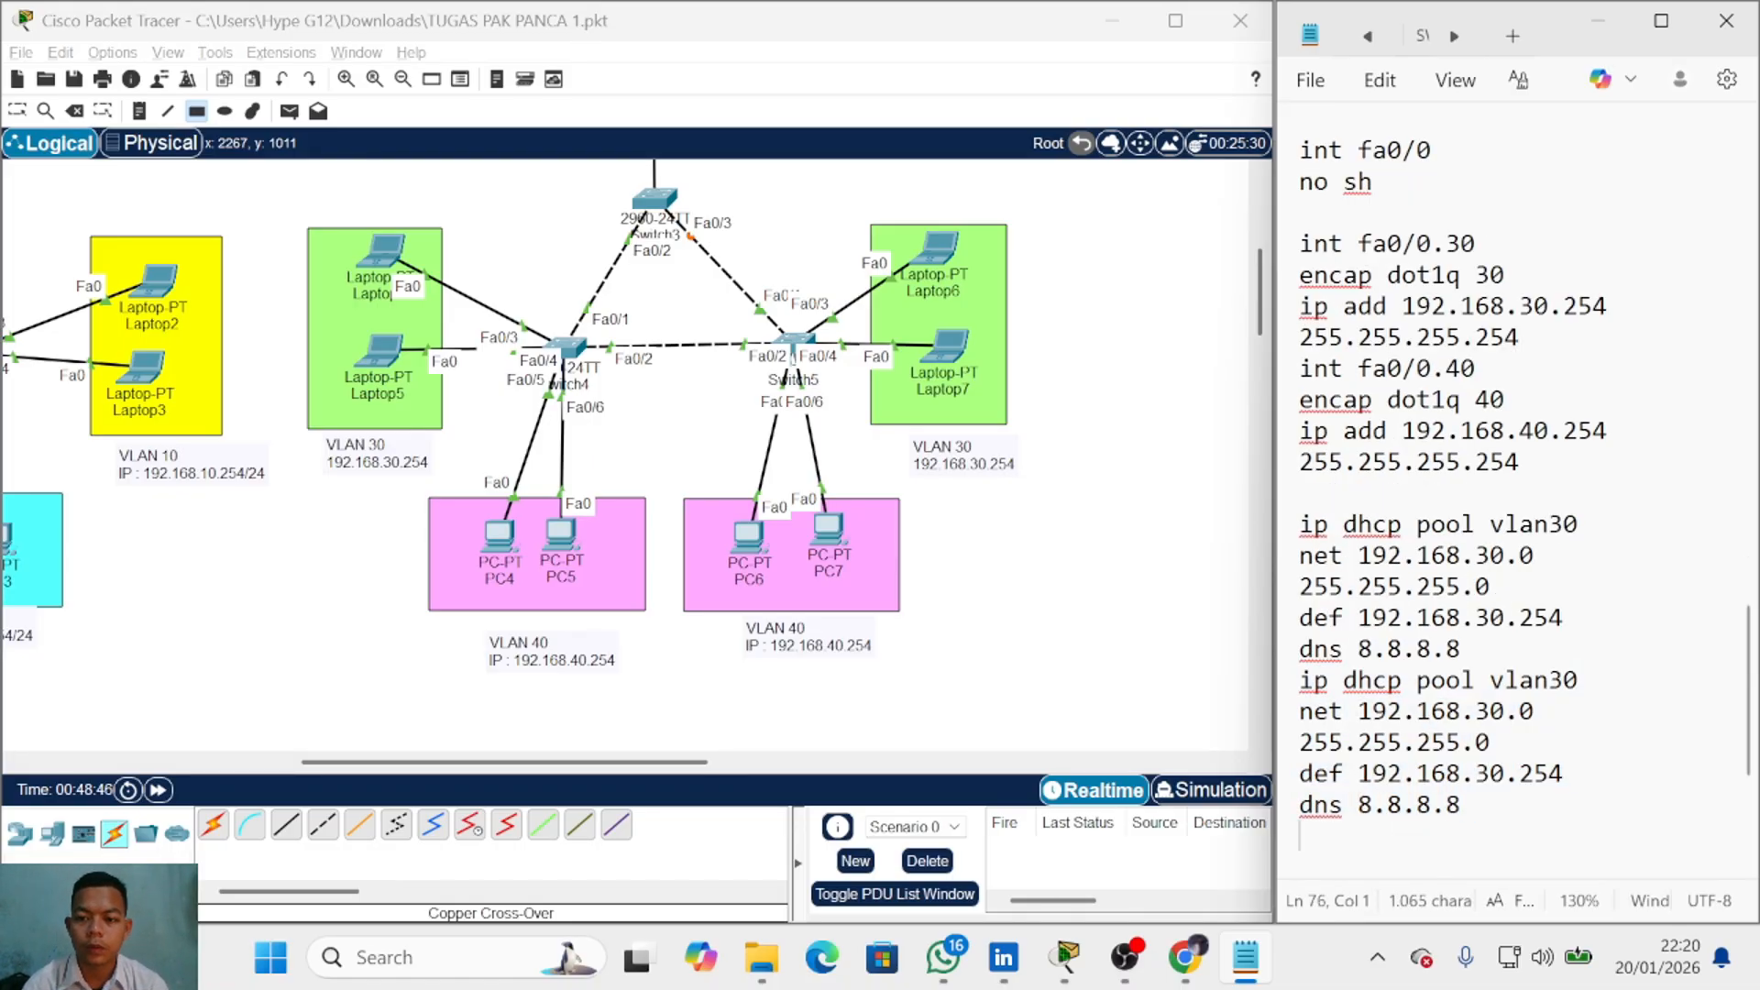
left_click(1579, 680)
key("BackSpace")
key("BackSpace")
type("40")
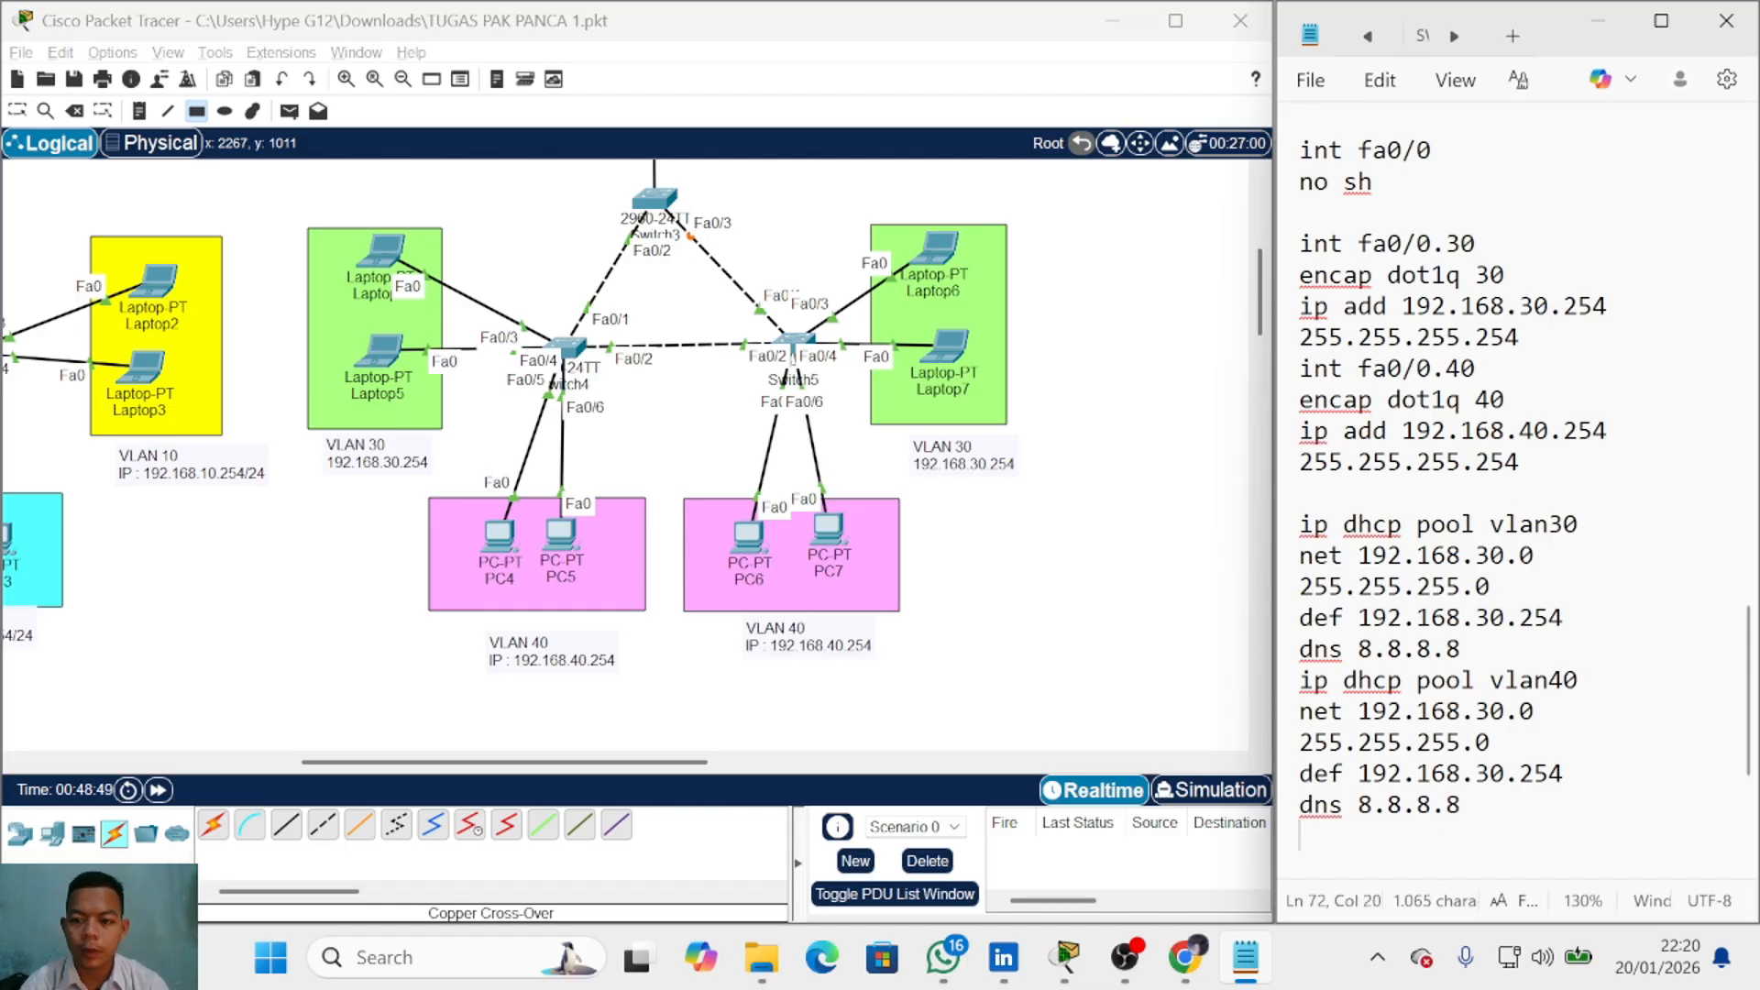
left_click(1505, 711)
key("BackSpace")
key("BackSpace")
type("40")
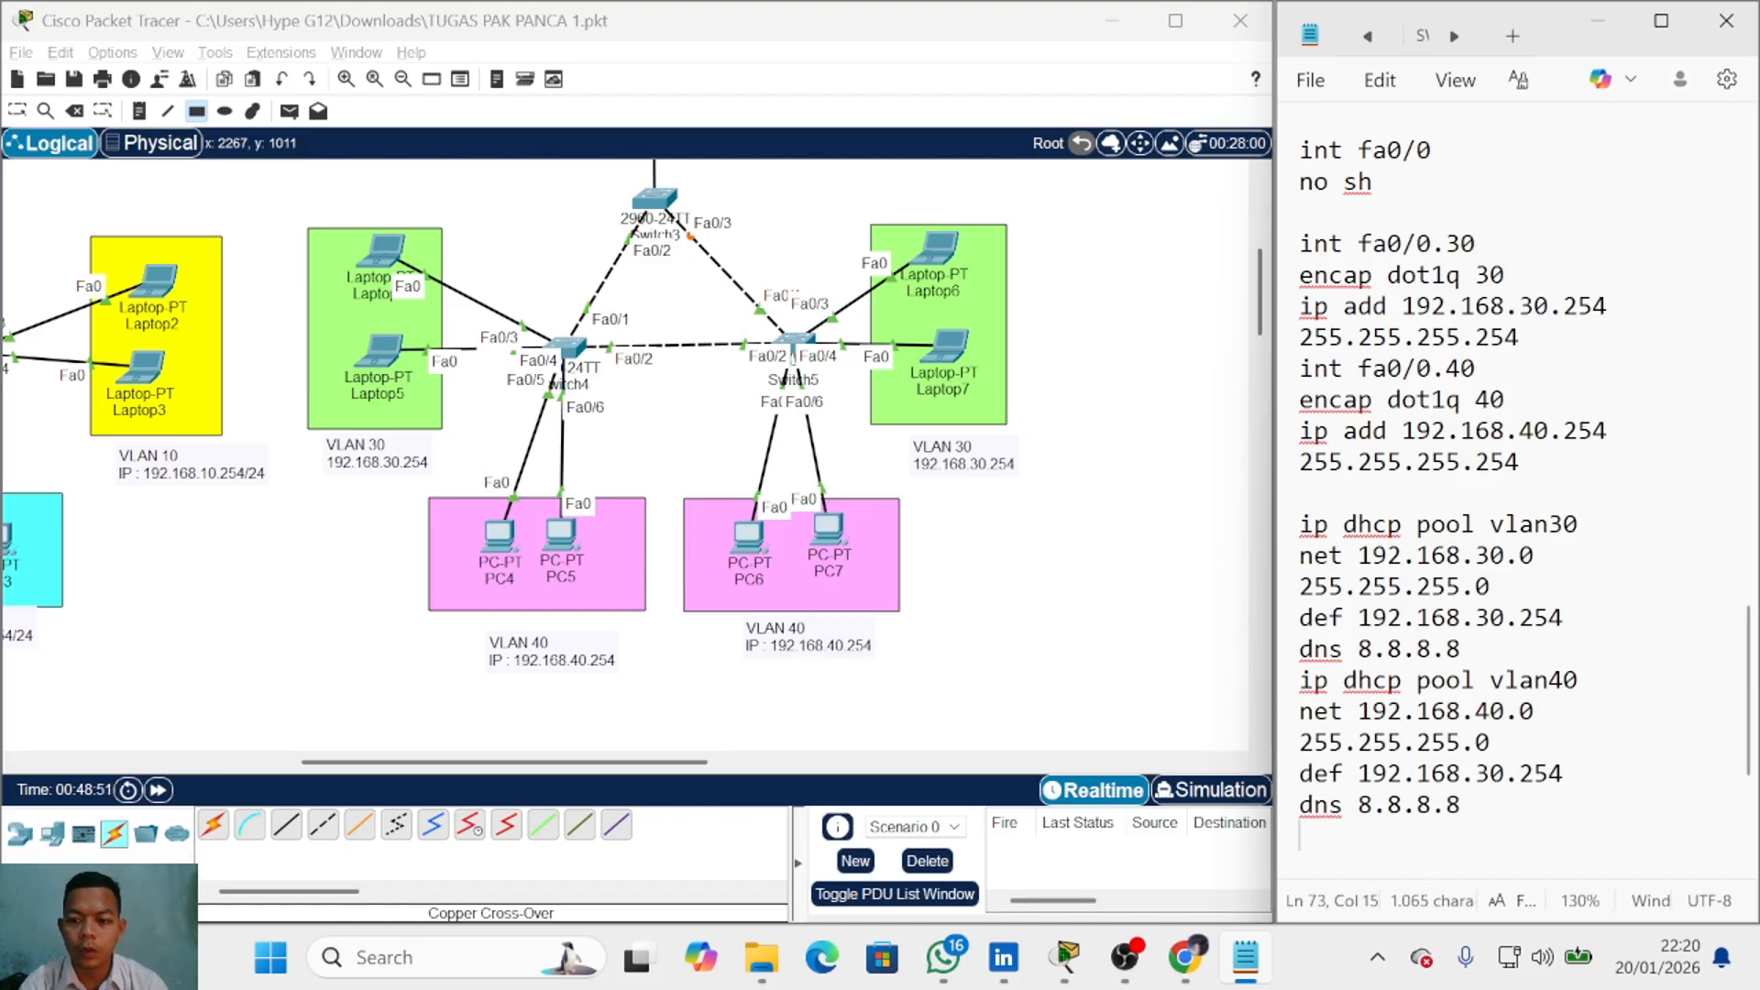
left_click(1490, 773)
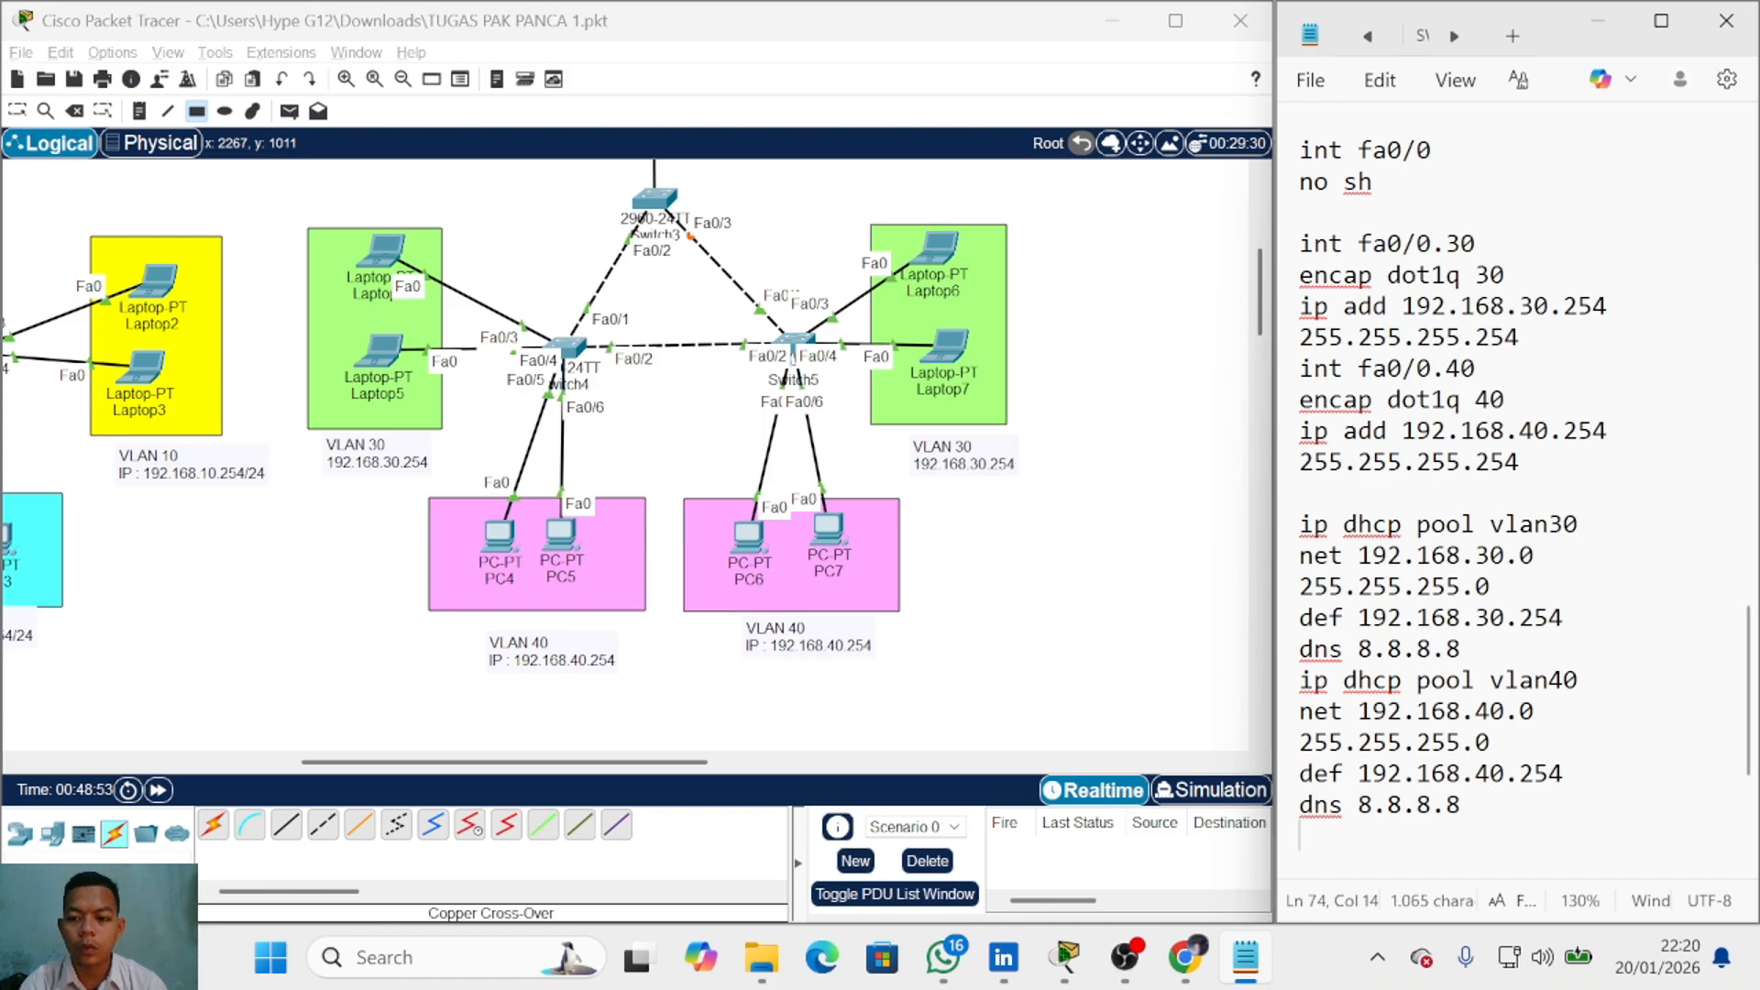
scroll(1475, 605, "down", 2)
scroll(1485, 640, "up", 2)
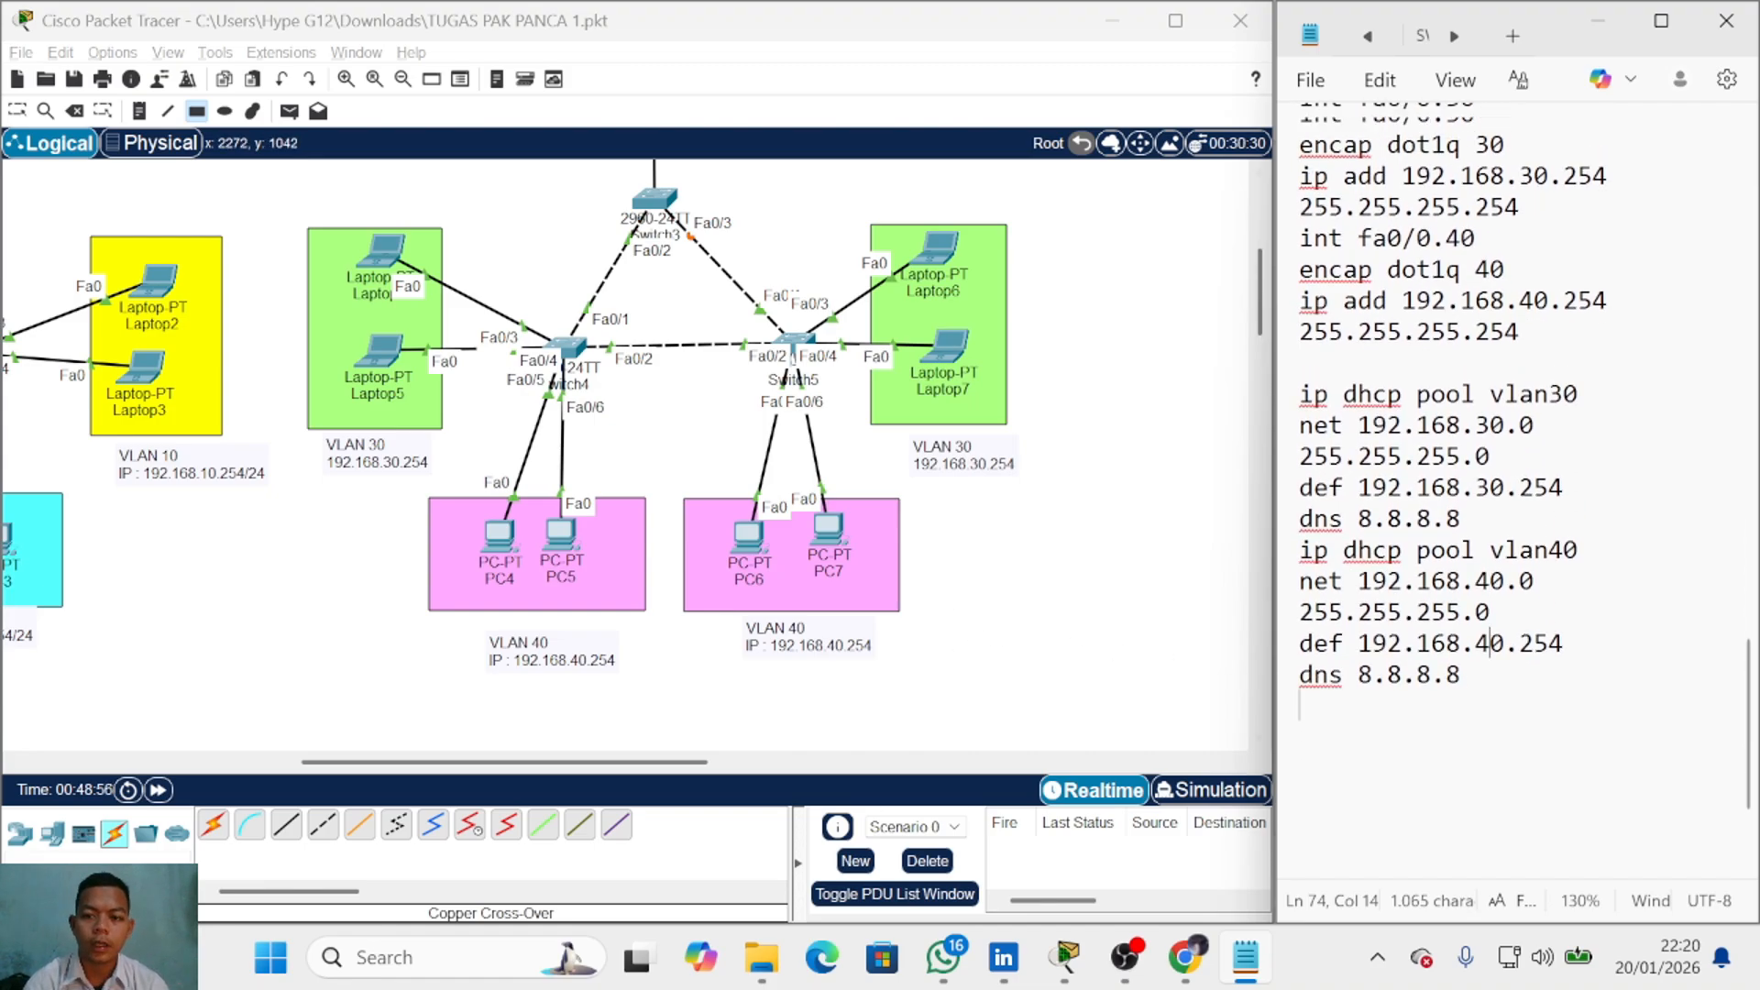
scroll(674, 474, "up", 3)
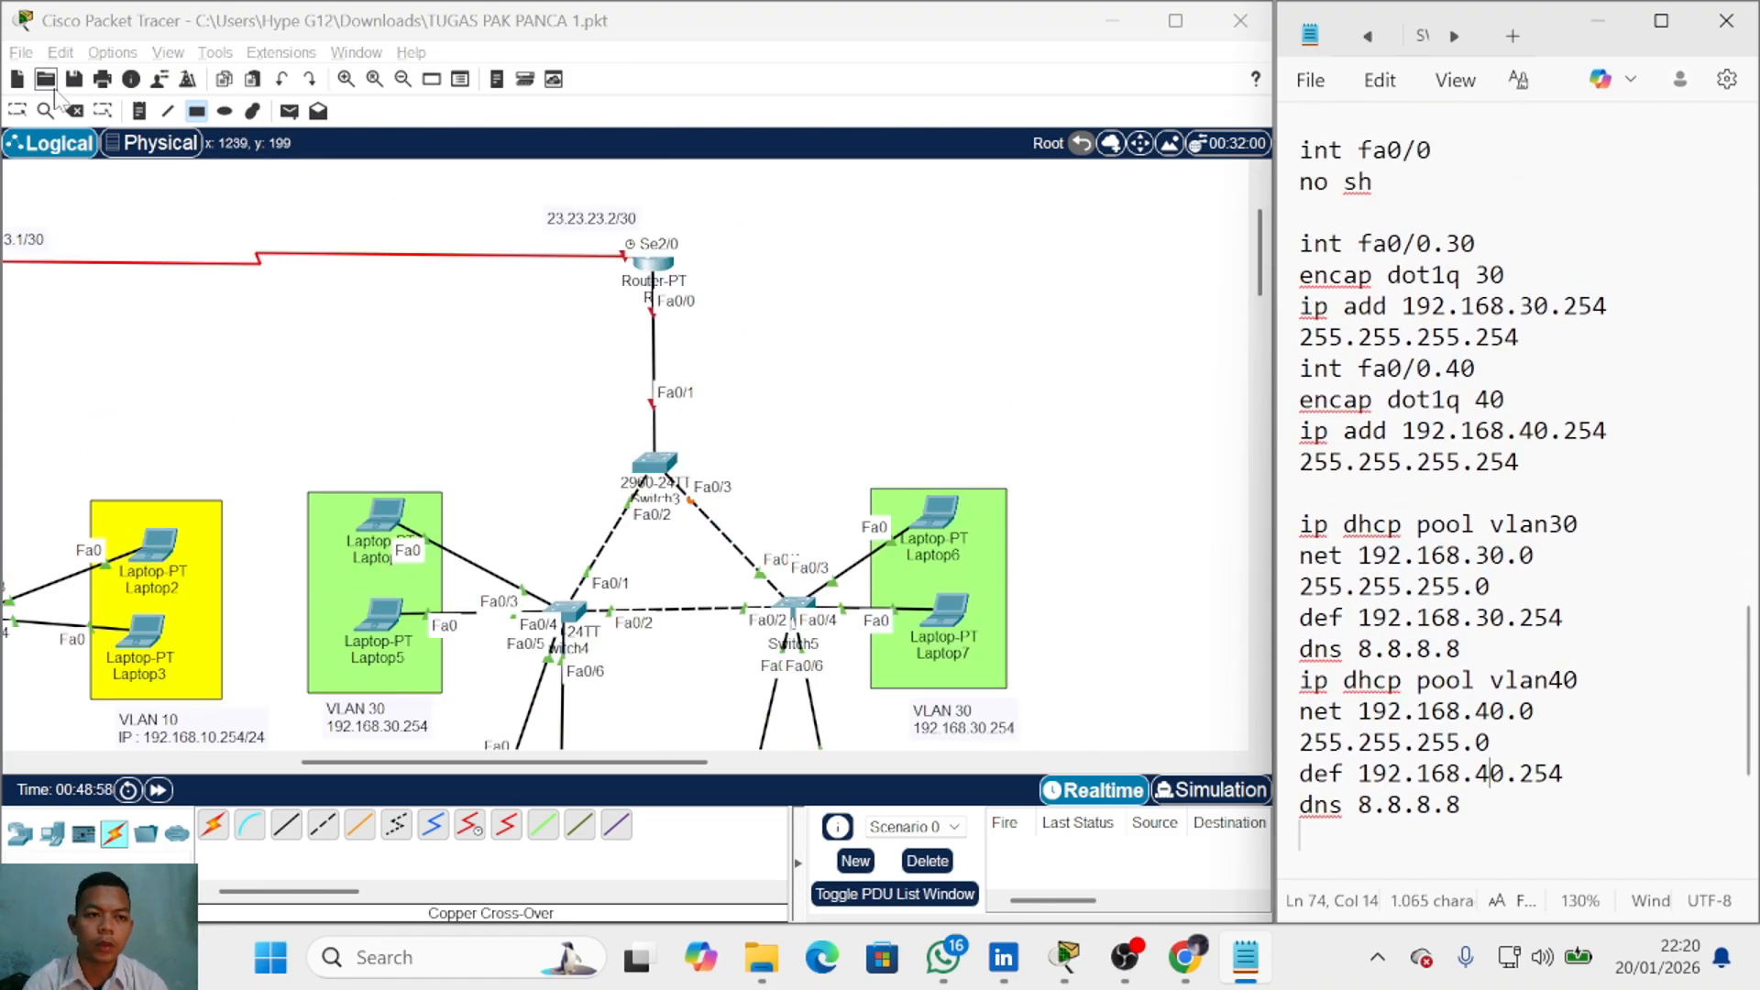
left_click(652, 273)
Step: In R2's CLI, give se2/0 address 23.23.23.2 255.255.255.252 and enable it
left_click_drag(880, 20, 531, 20)
scroll(1430, 385, "up", 2)
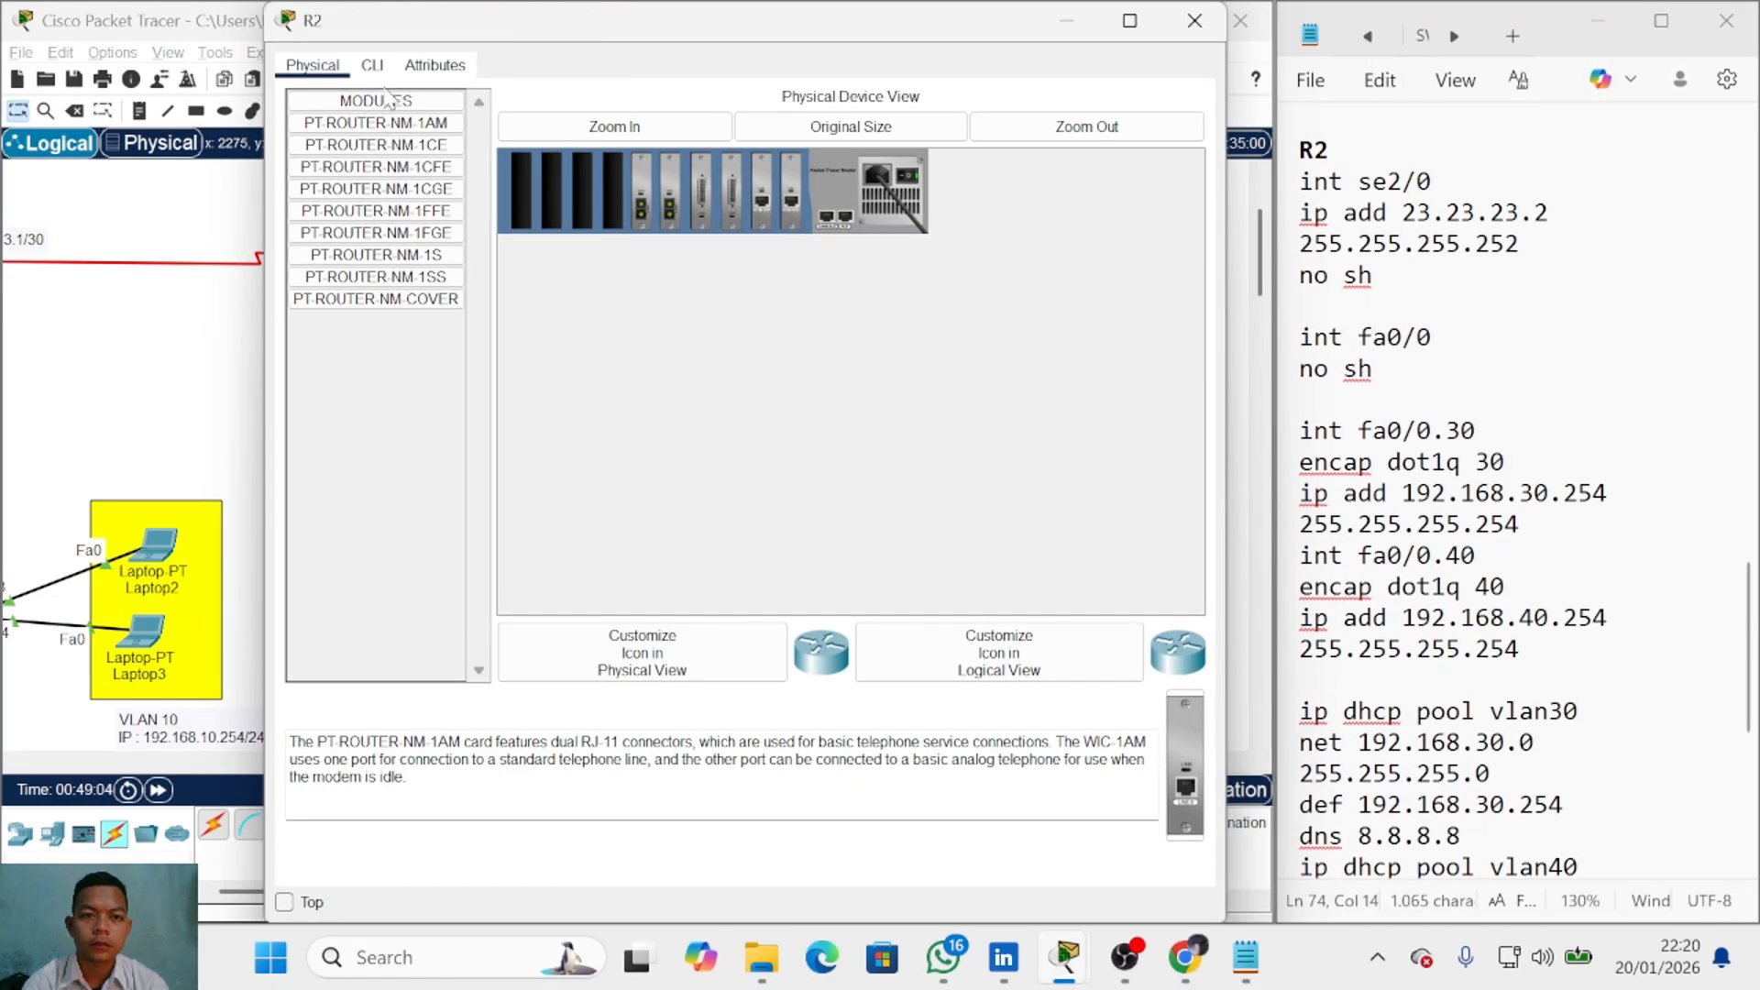
left_click(372, 66)
key("Return")
type("en")
key("Return")
type("conf t")
key("Return")
type("int se2/0")
key("Return")
type("ip add 23.23.23.2 355.355.3")
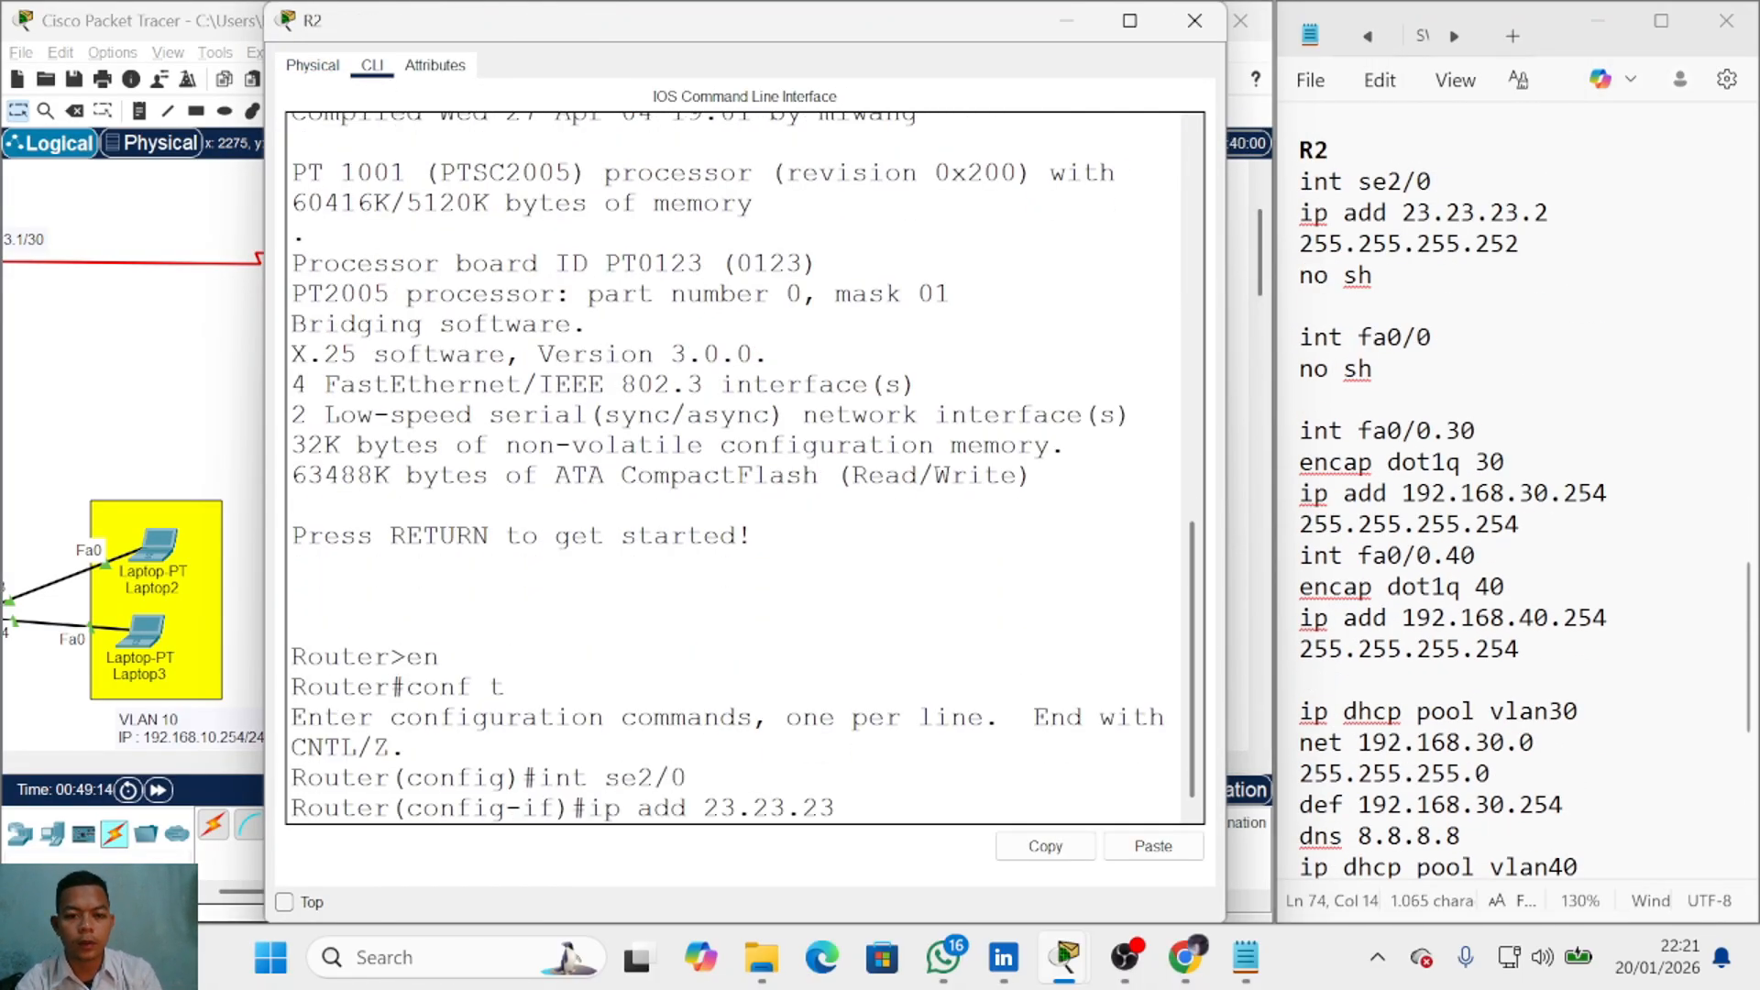
key("BackSpace")
key("BackSpace")
key("BackSpace")
key("BackSpace")
key("BackSpace")
key("BackSpace")
key("BackSpace")
key("BackSpace")
key("BackSpace")
type("255.255.255.252")
key("Return")
type("no sh")
Step: Enable fa0/0 and set fa0/0.30 to encap dot1q 30 with 192.168.30.254 255.255.255.0
key("Return")
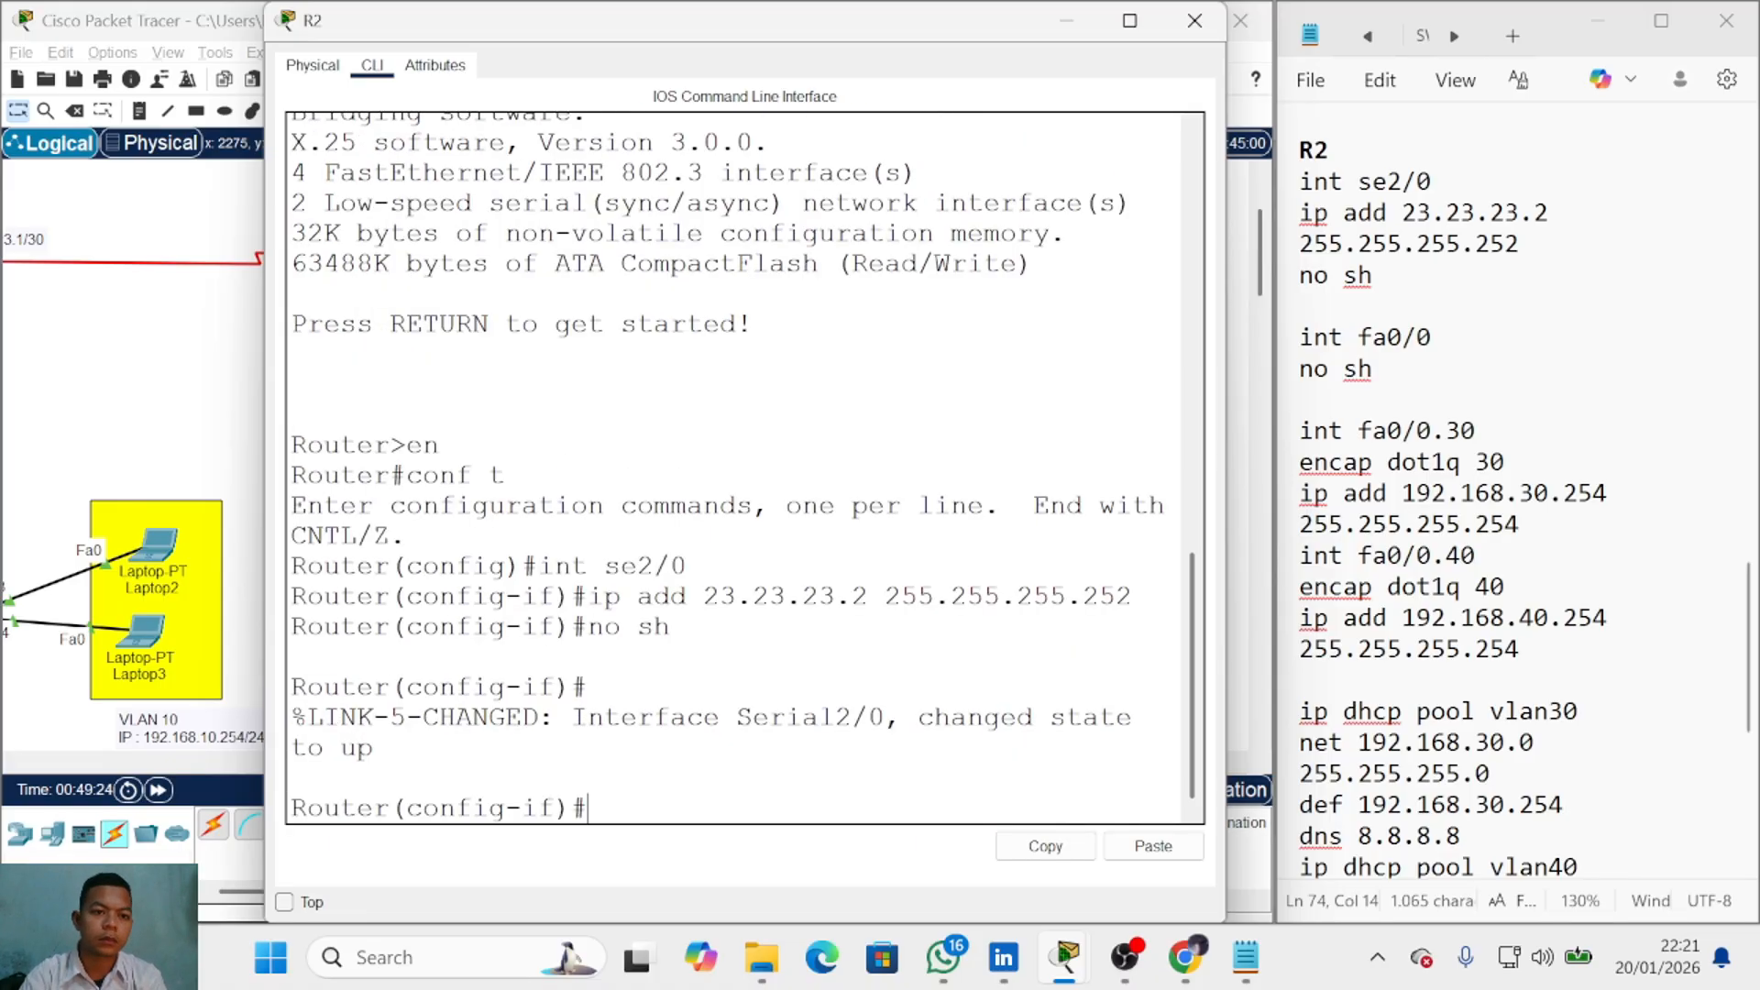
key("Return")
type("int fa0/0")
key("Return")
type("no sh")
key("Return")
key("Return")
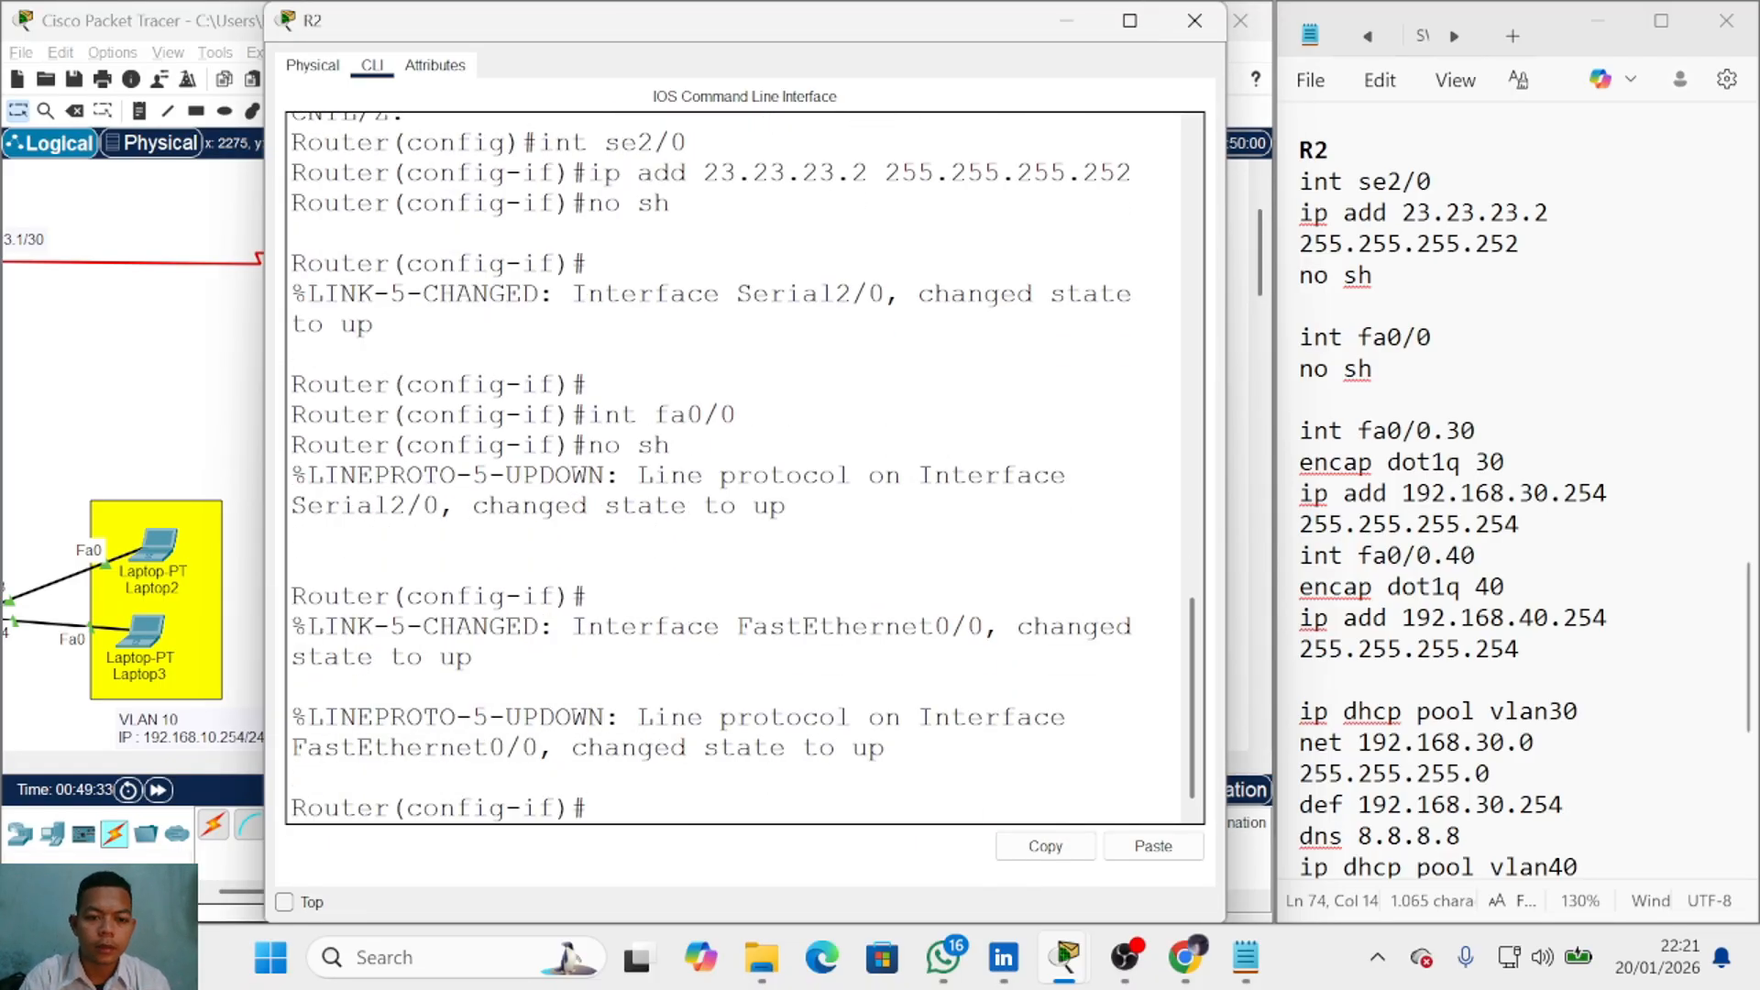
type("int fa0/0.30")
key("Return")
type("encap dot1q 30")
key("Return")
type("ip add 19")
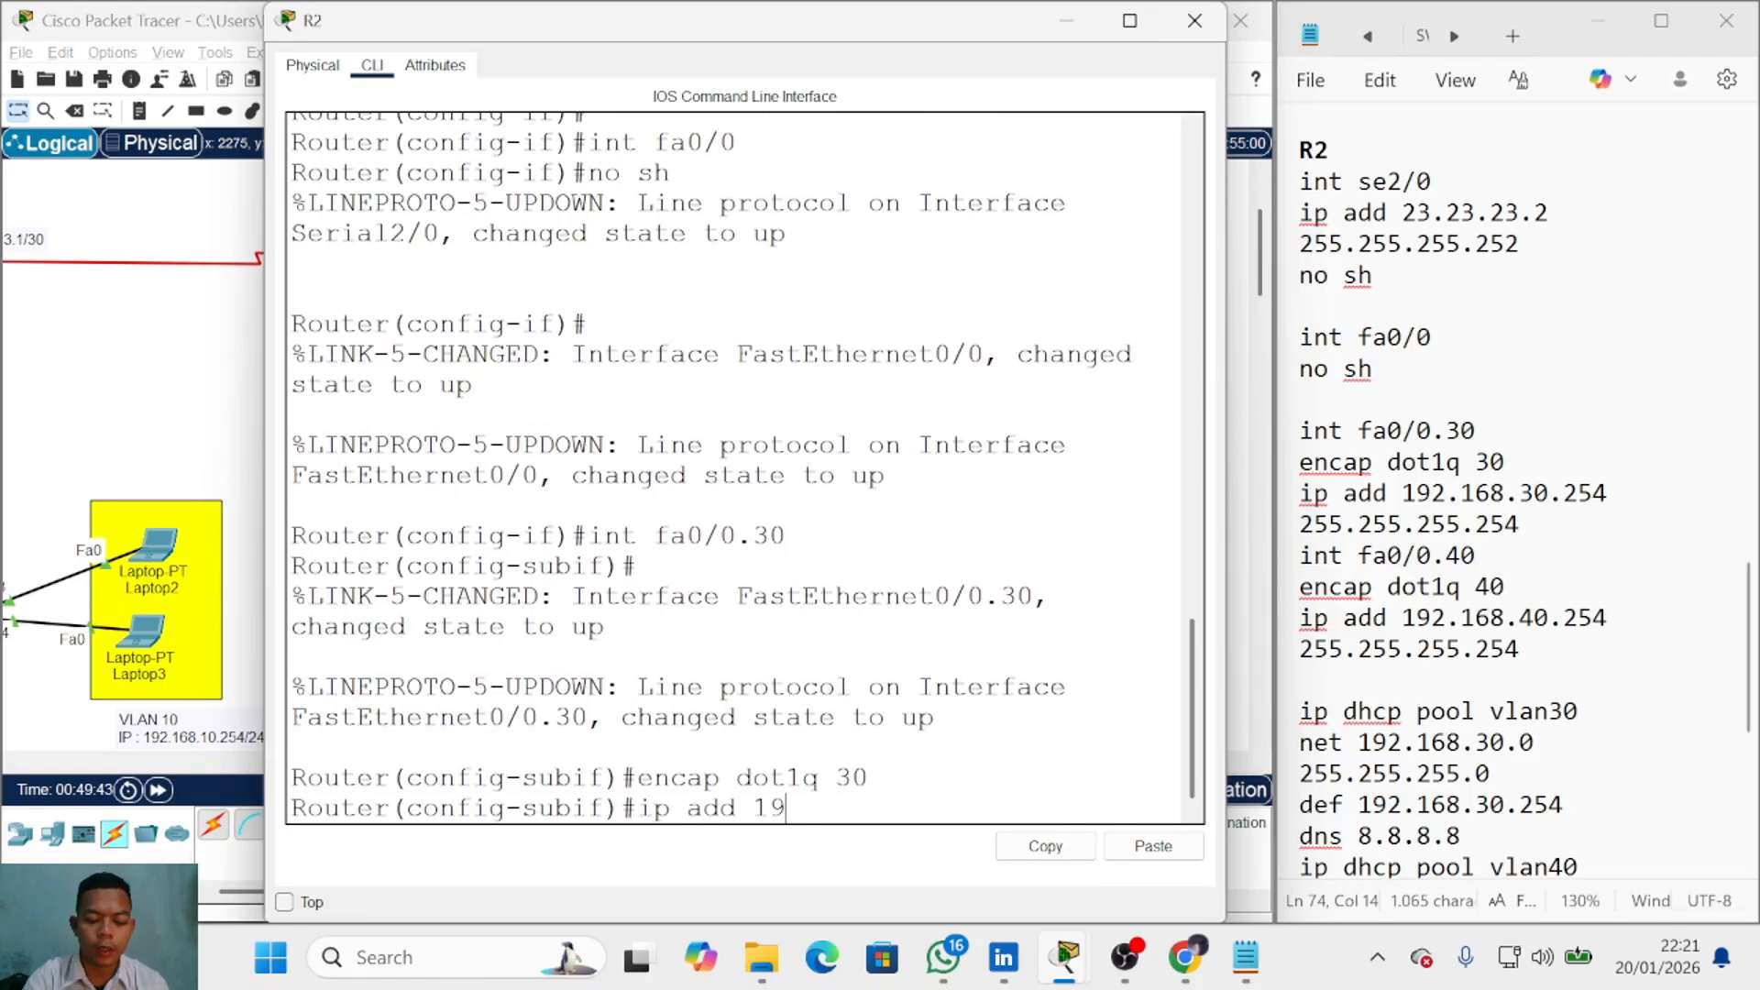
type("2.168.30.254 255.255.255.0")
Step: Configure fa0/0.40 with encap dot1q 40 and address 192.168.40.254
key("Return")
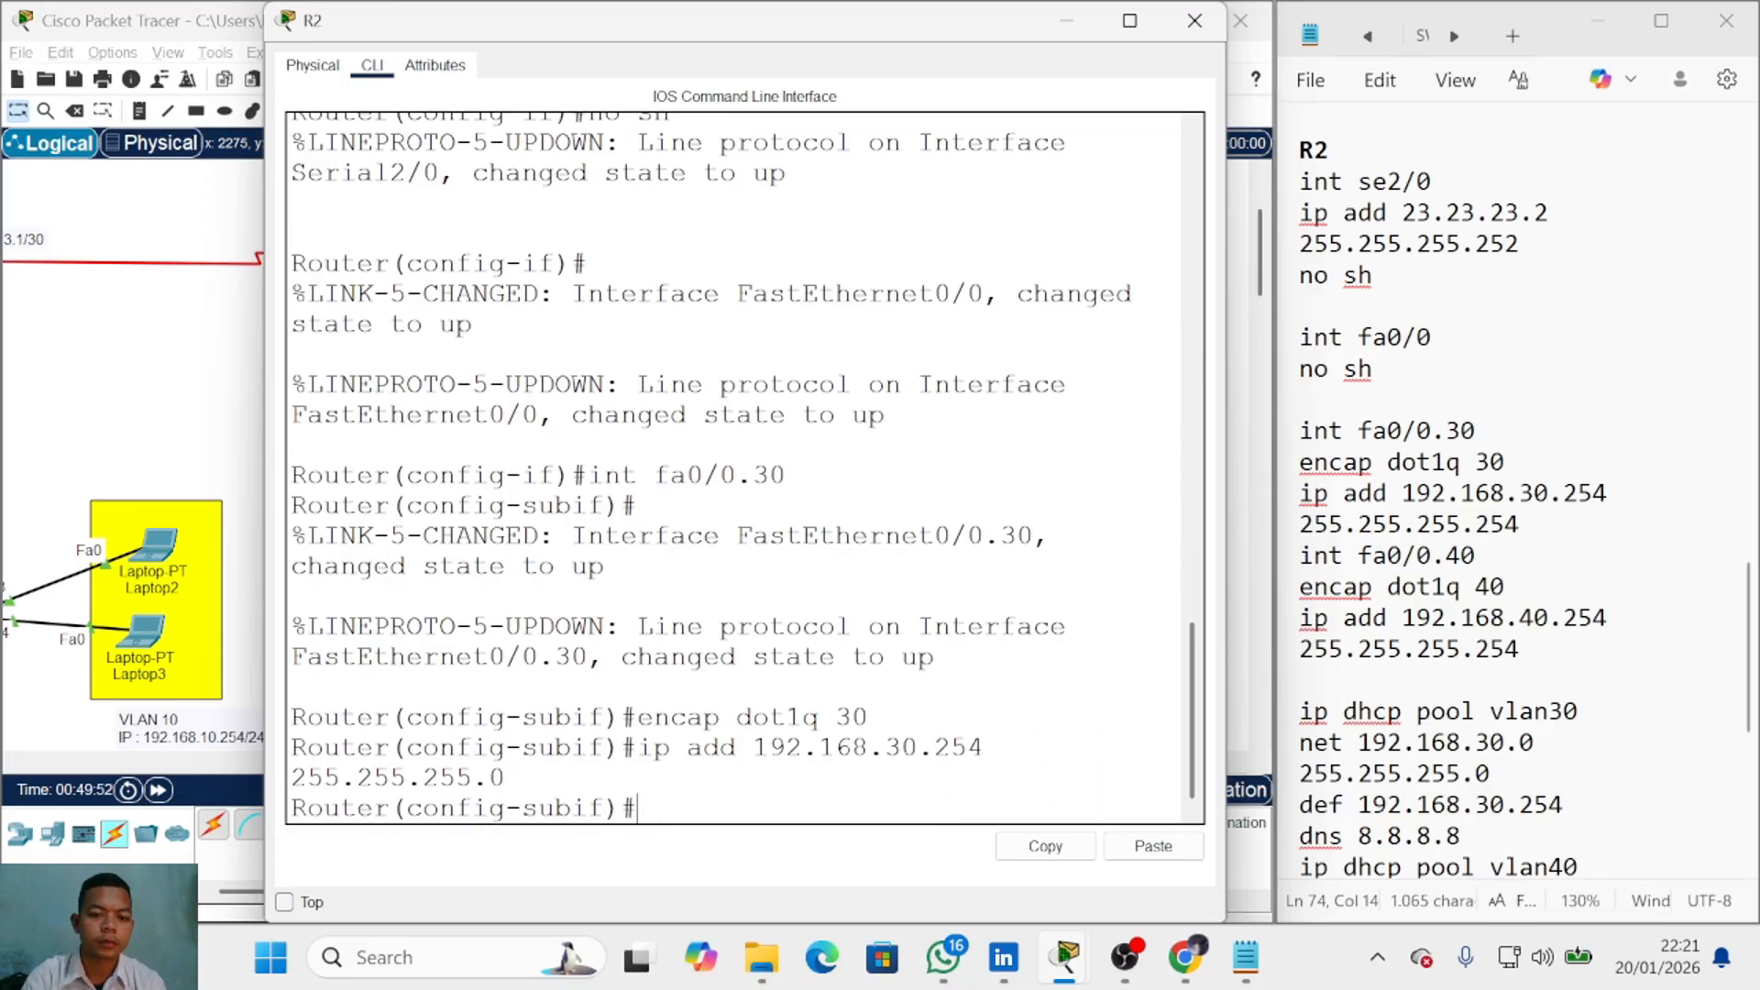
type("int fa0/0.40")
key("Return")
key("Return")
key("Up")
key("Up")
key("Up")
key("Up")
key("Down")
key("BackSpace")
key("BackSpace")
type("40")
key("Return")
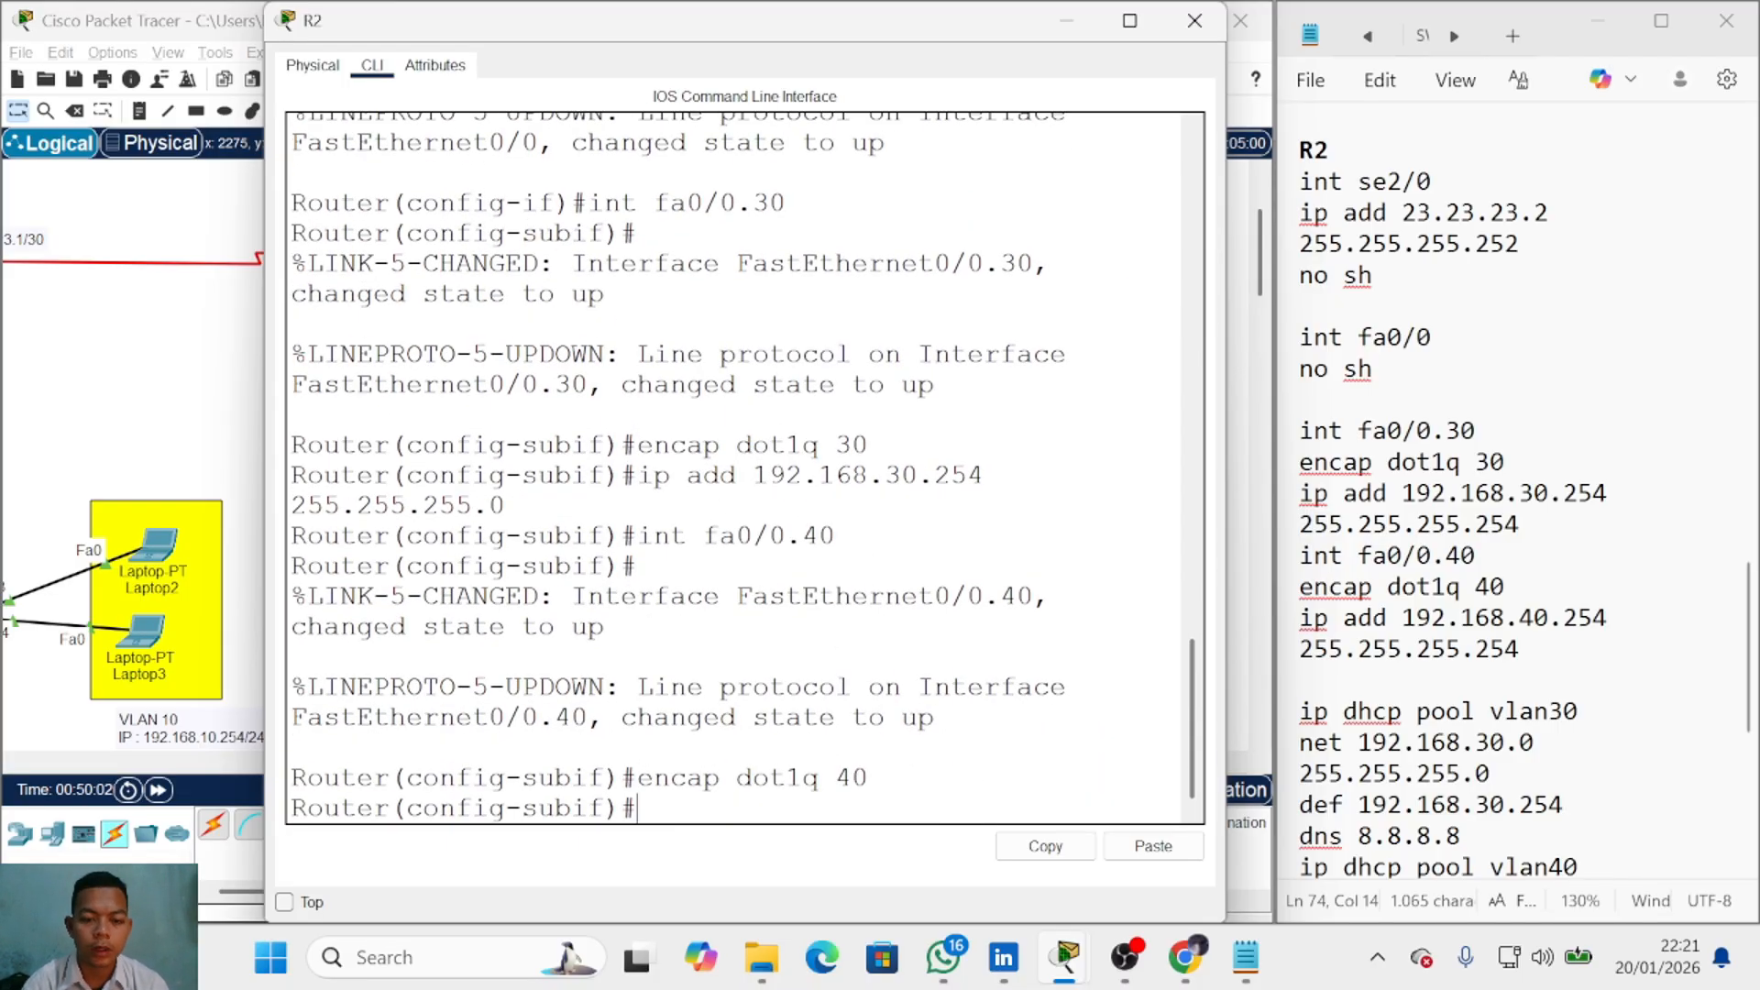
key("Up")
key("Up")
key("Up")
key("Left")
key("Left")
key("Left")
key("Left")
key("Left")
key("Left")
key("Left")
key("Left")
key("Left")
key("Left")
key("Left")
key("Left")
key("Left")
key("Left")
key("Left")
key("Left")
key("Left")
key("Left")
key("Left")
key("BackSpace")
type("4")
Step: Create DHCP pool vlan40: net 192.168.40.0/24, def 192.168.40.254, dns 8.8.8.8, then close R2
key("Return")
type("ip dhcp ")
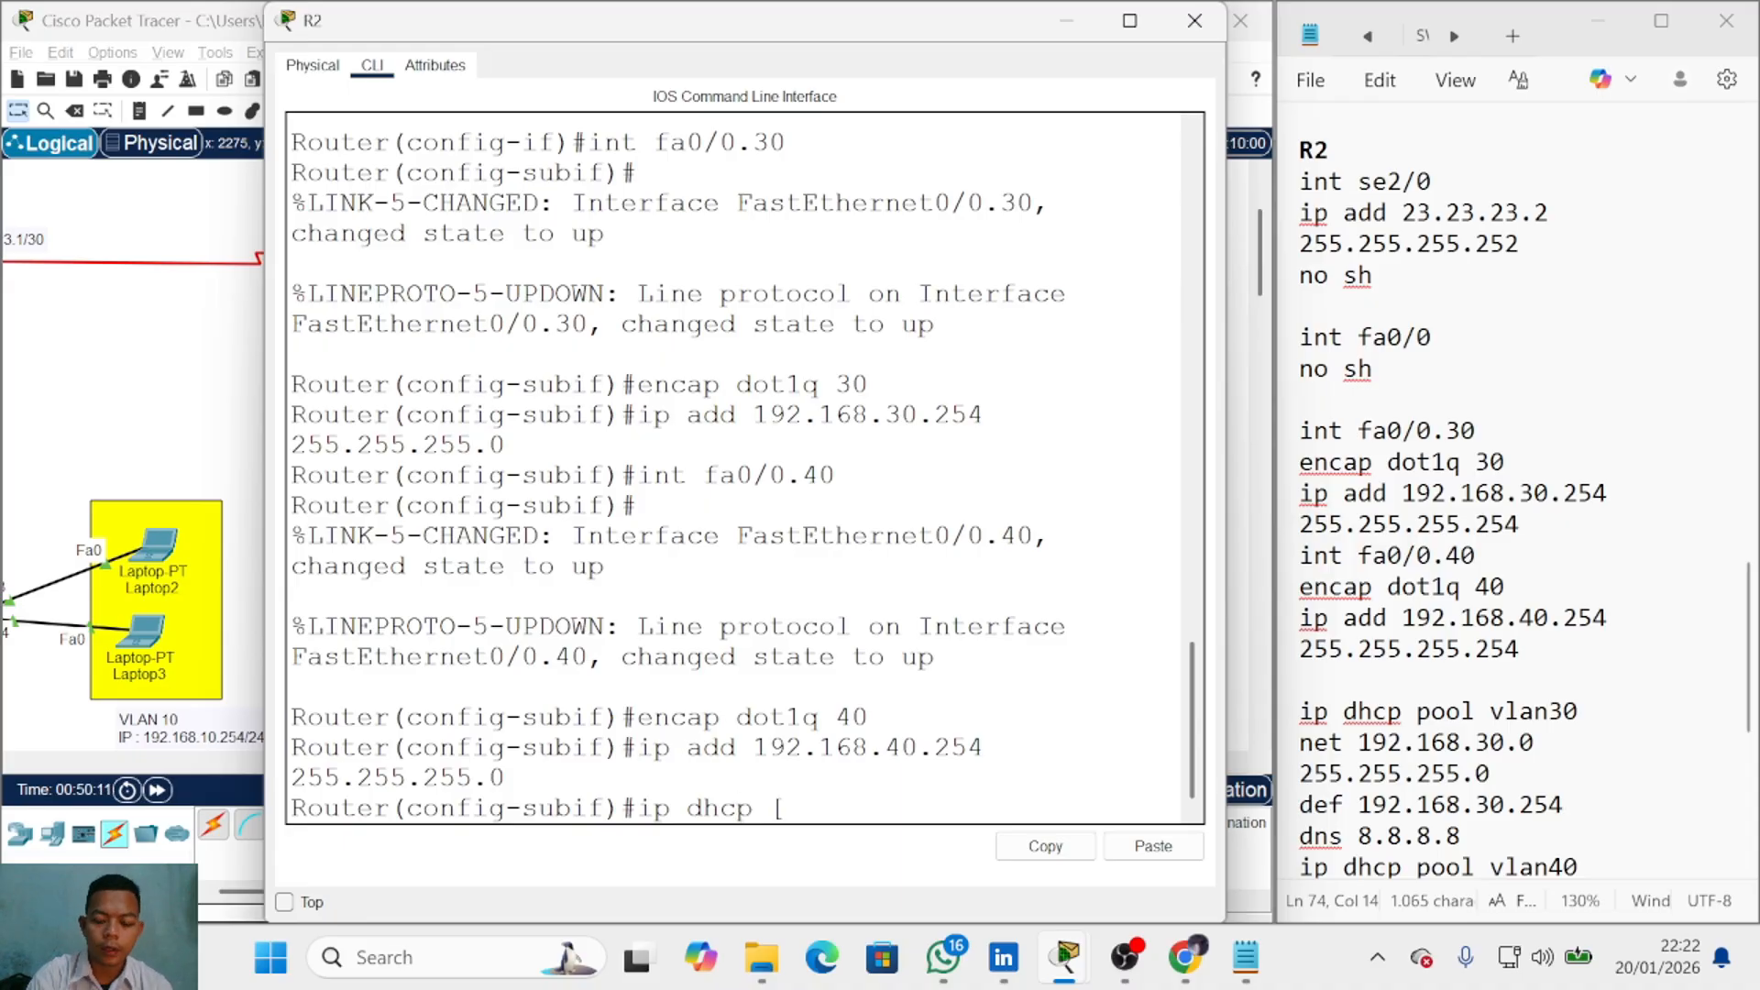
type("pool vlan40")
key("Return")
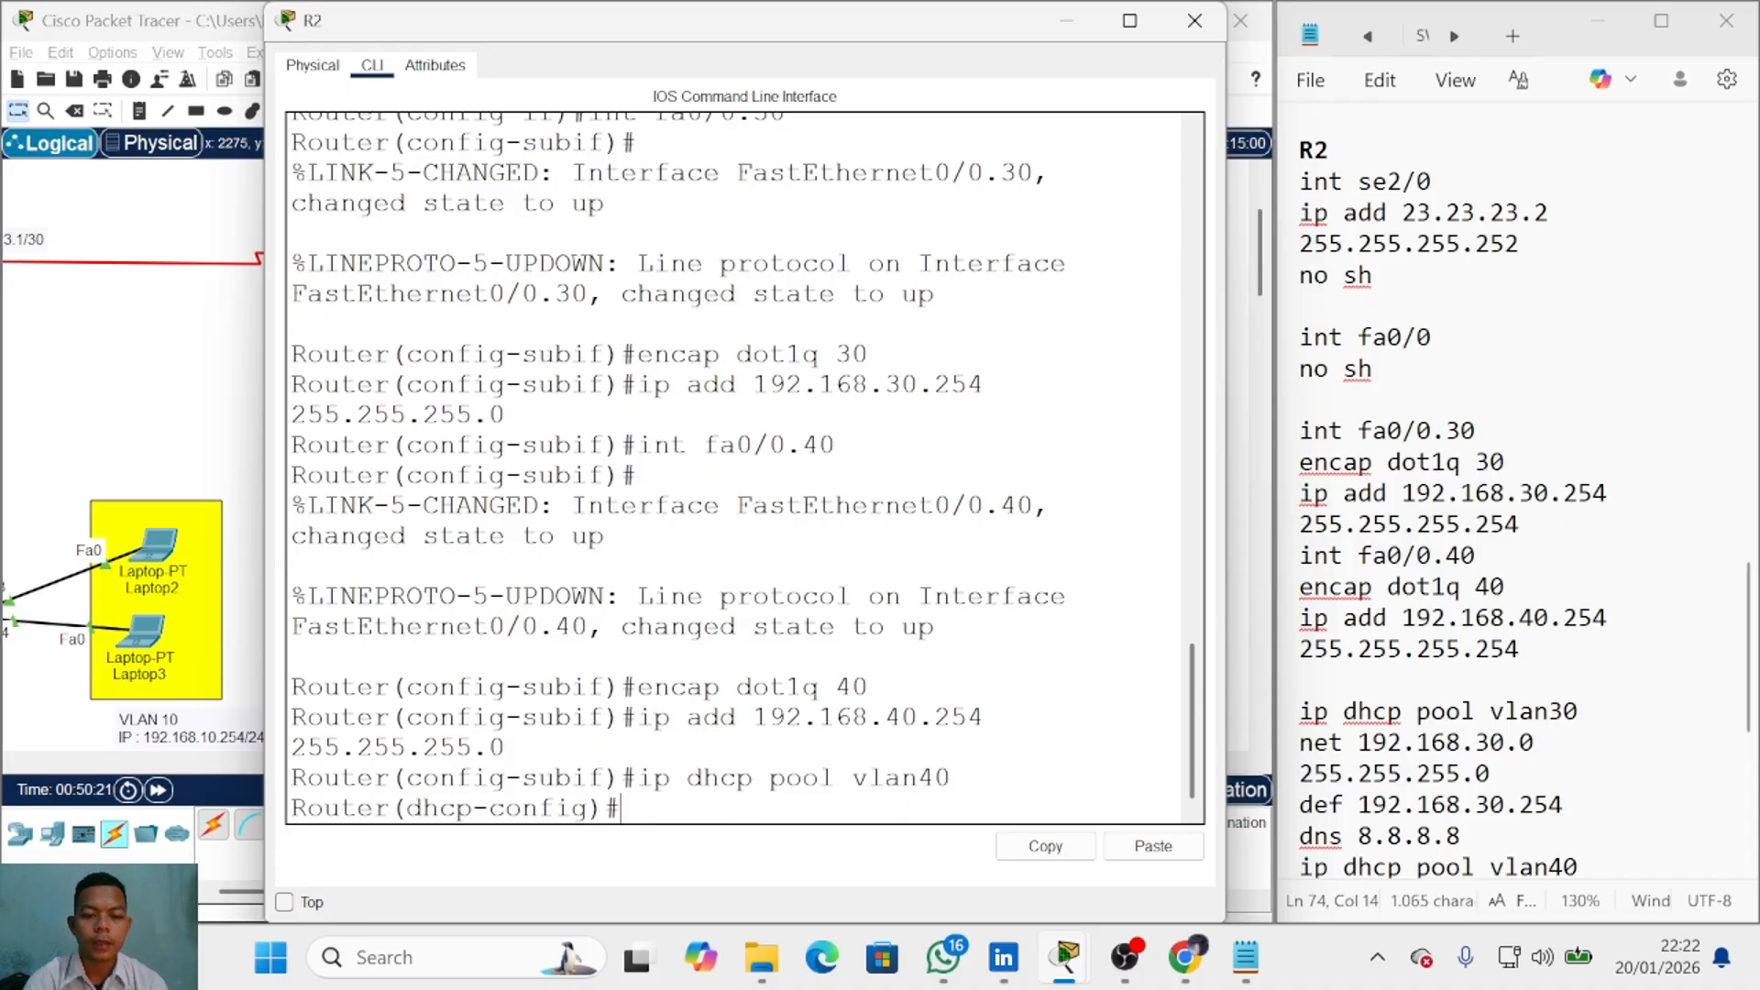
type("net 192.168.40.")
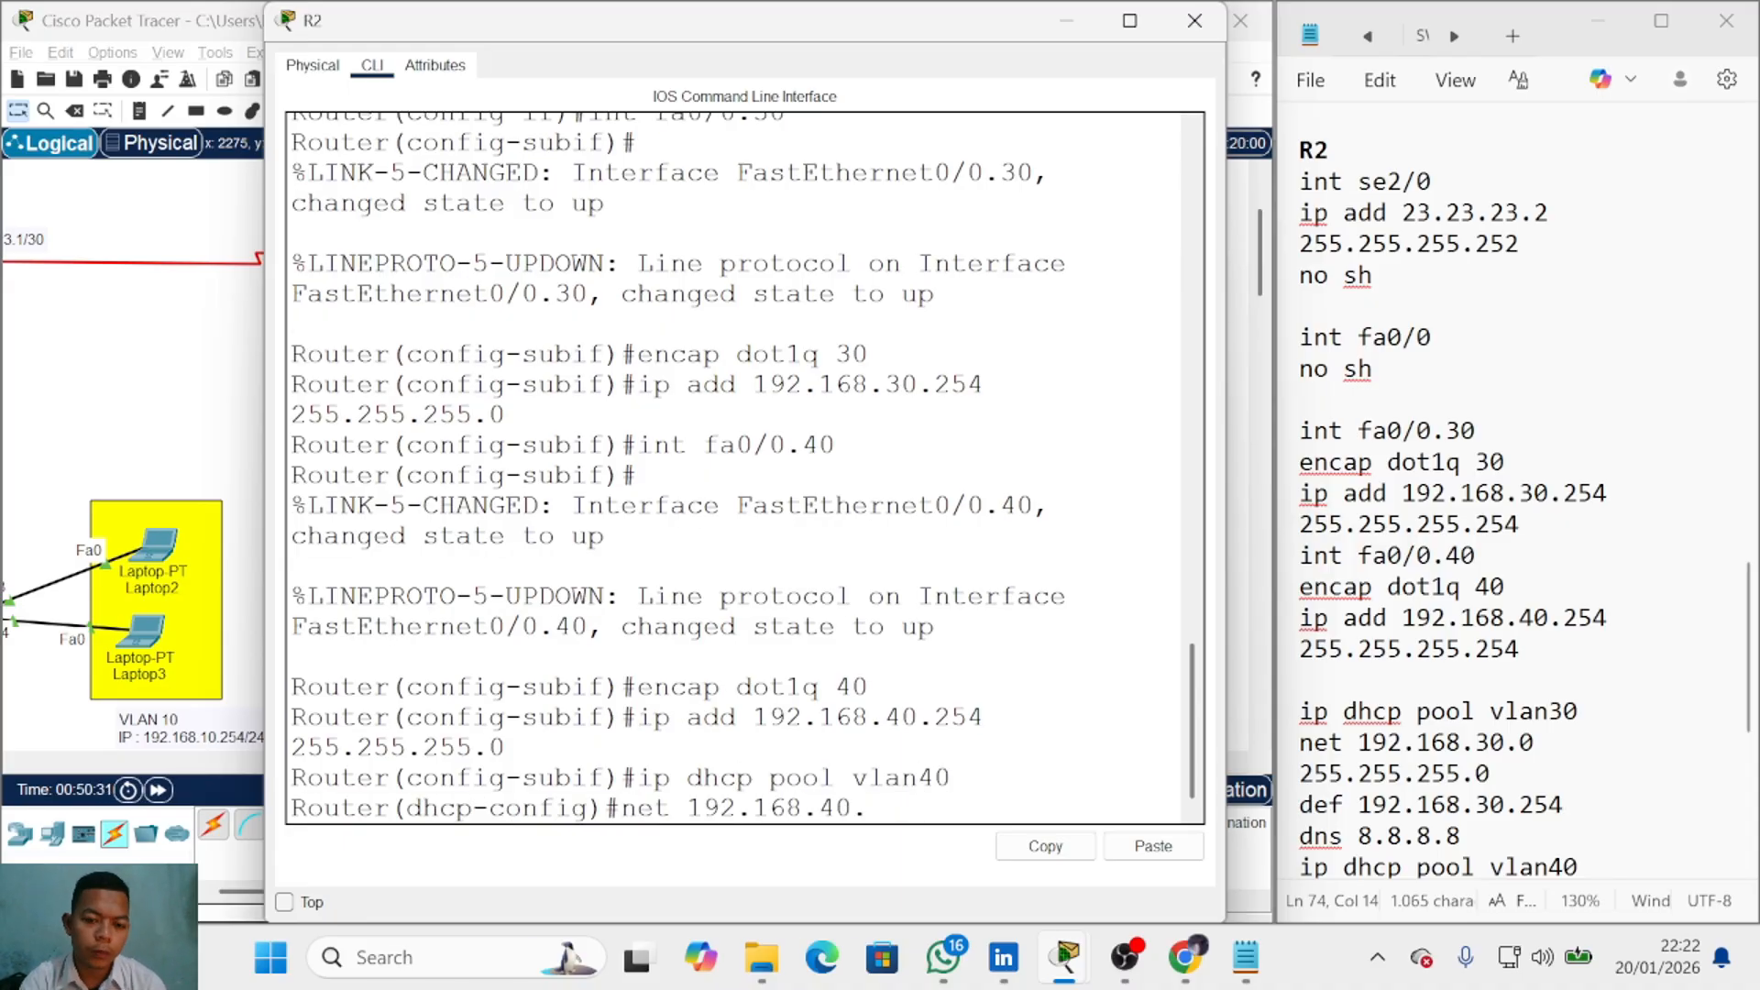
type("0 255.255.255.0")
key("Return")
type("def 192.168.40.254")
key("Return")
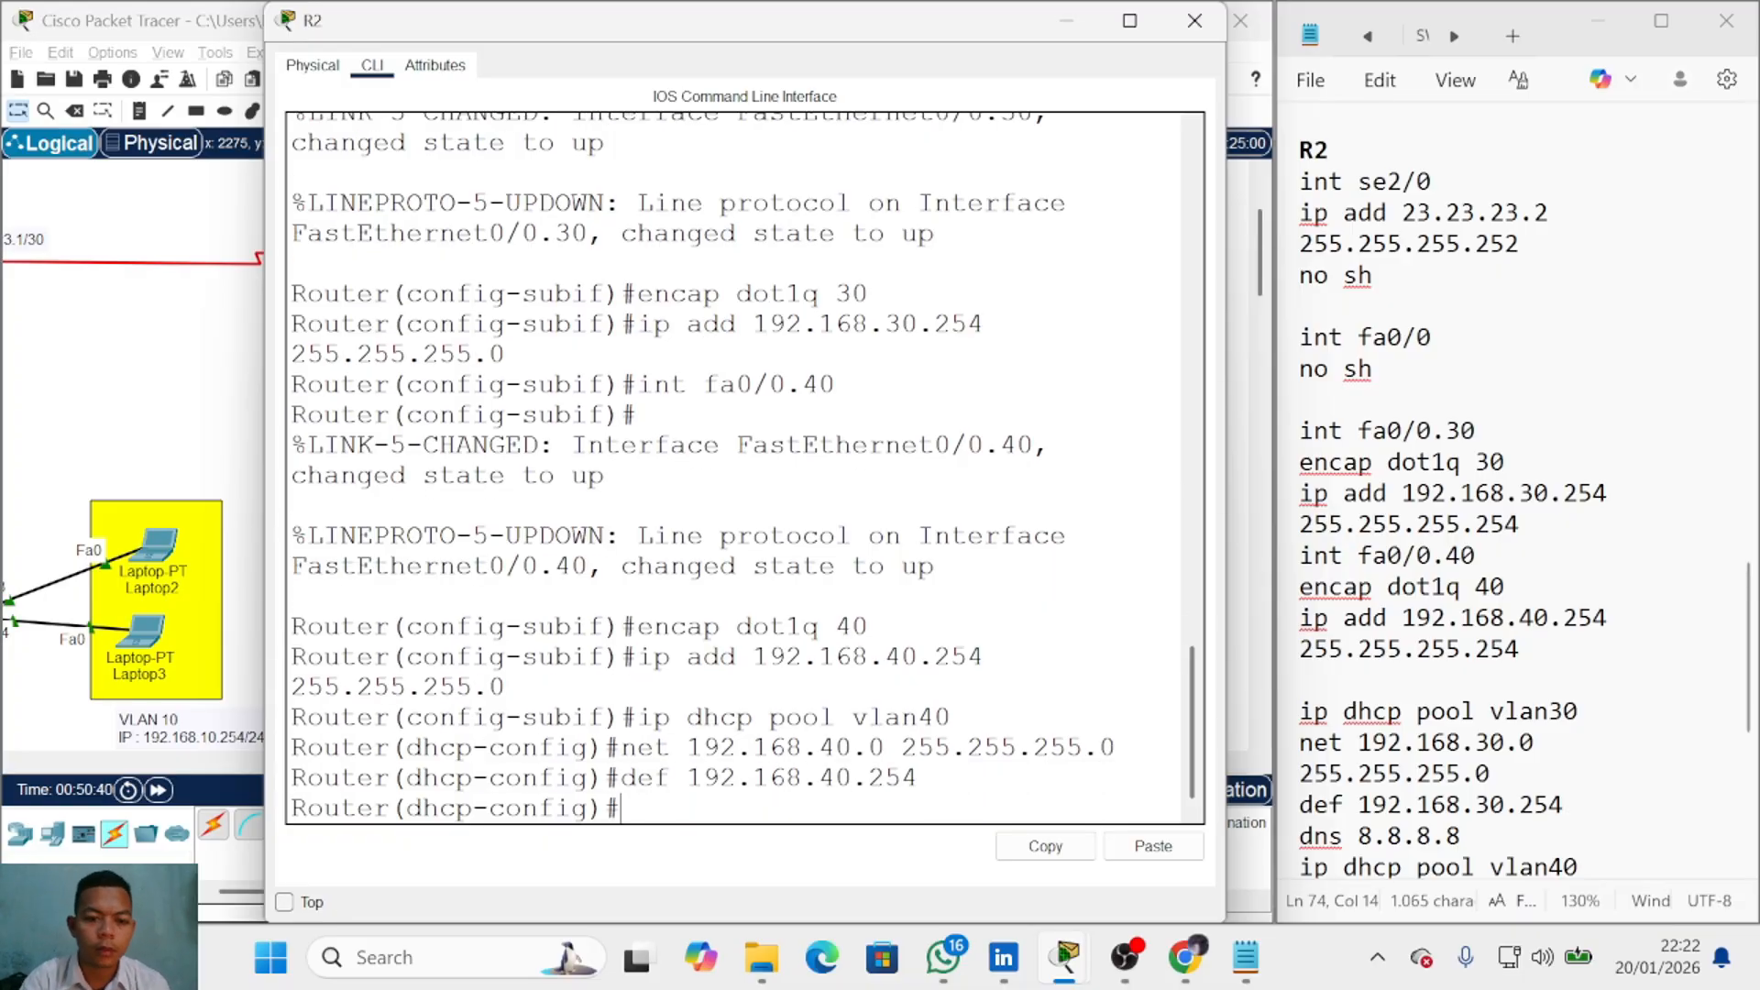
type("dns 8.8.8.8")
key("Return")
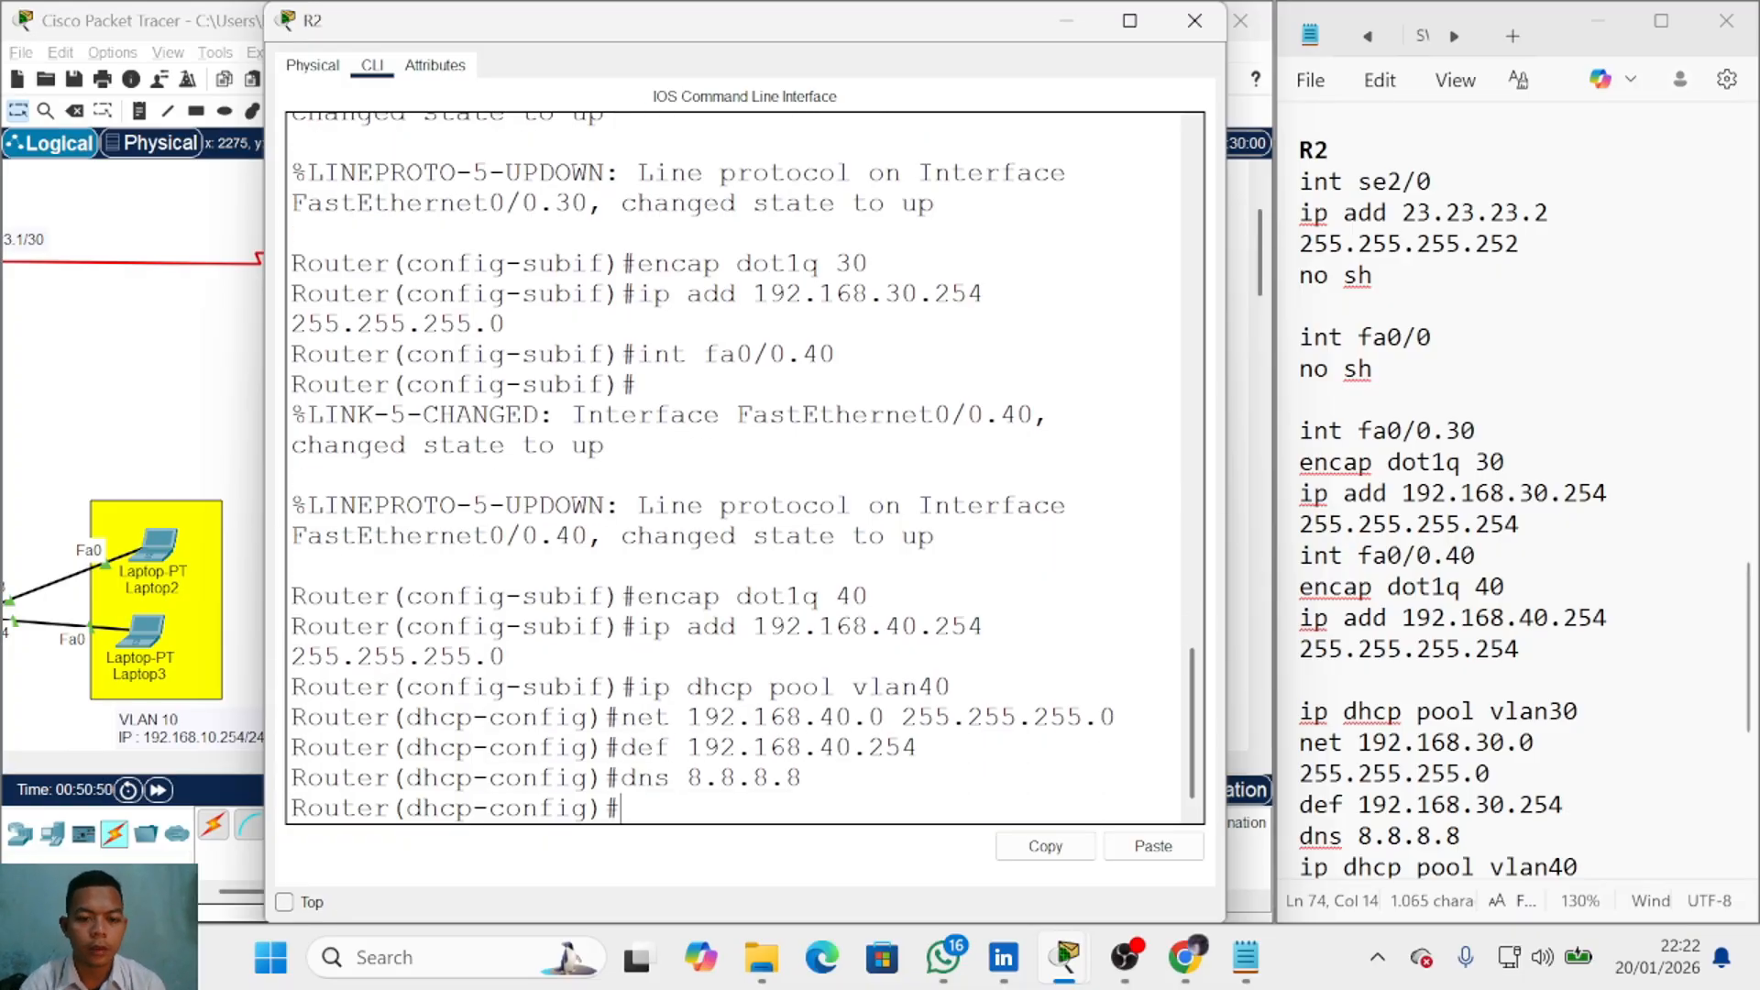
type("ex")
key("Return")
left_click(1195, 20)
left_click_drag(526, 765, 440, 772)
Step: Place a note beside the switch below R1 listing VTP domain lsp2024 and the VTP password
scroll(442, 618, "down", 3)
scroll(442, 611, "up", 3)
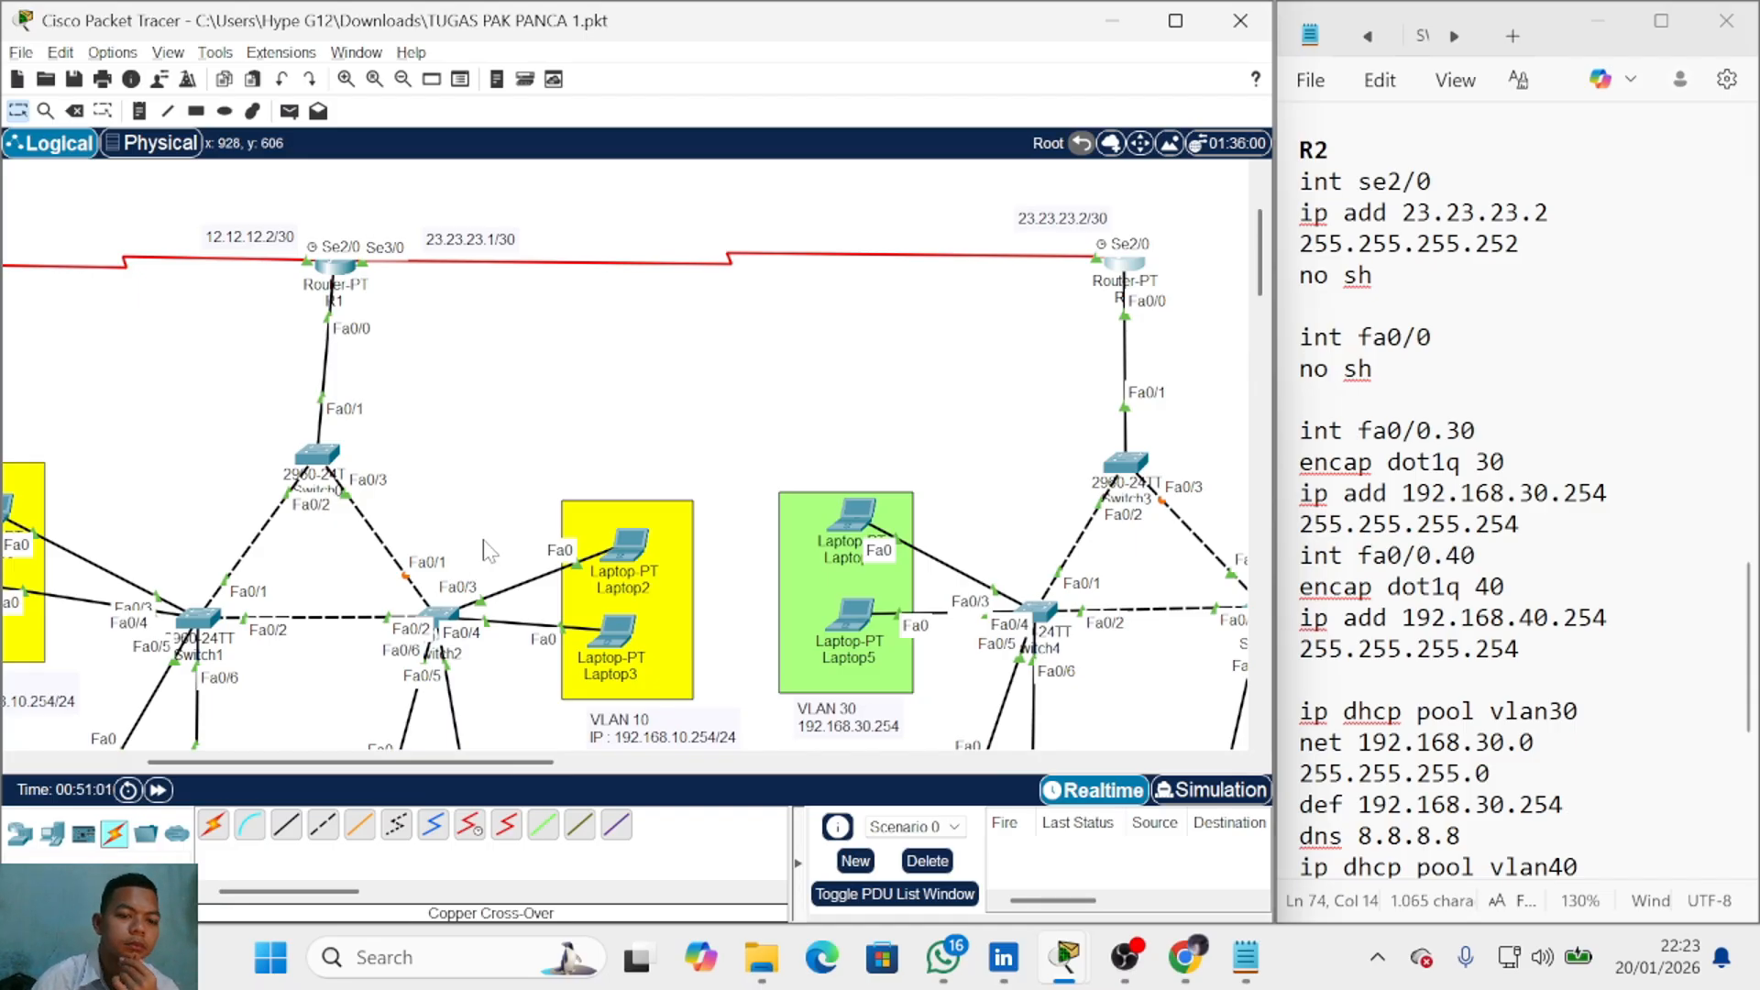
left_click(139, 111)
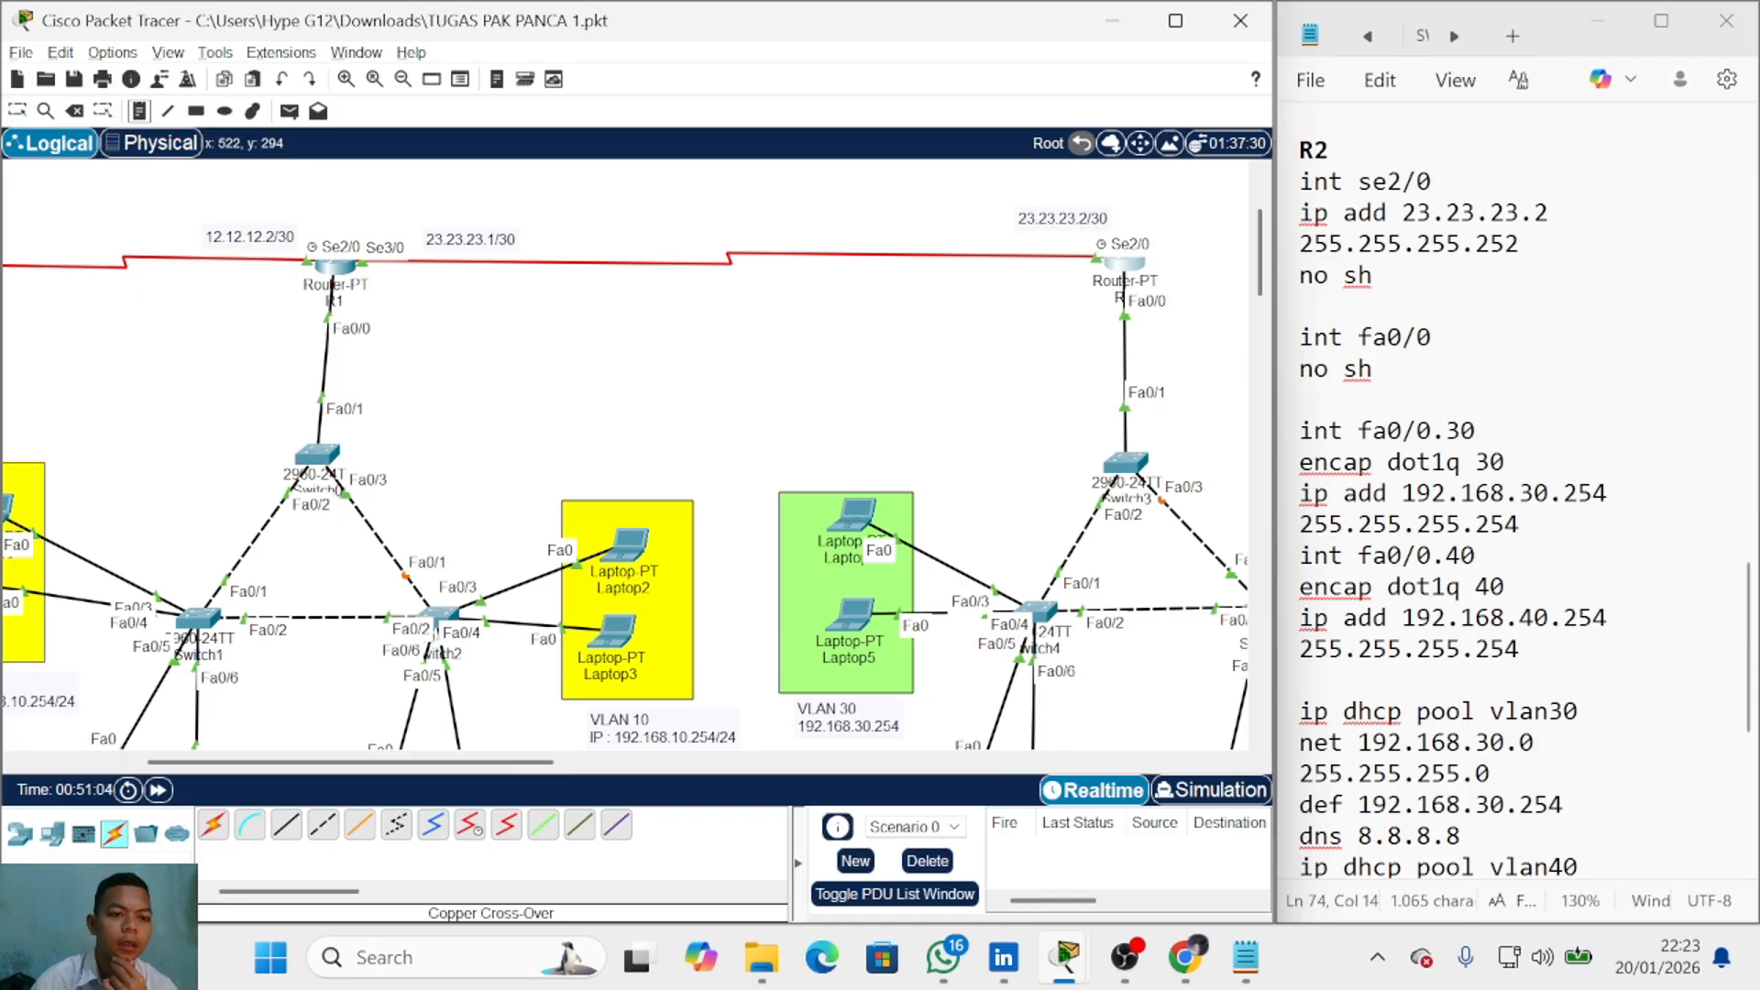
left_click(109, 261)
left_click(149, 387)
type("vtp")
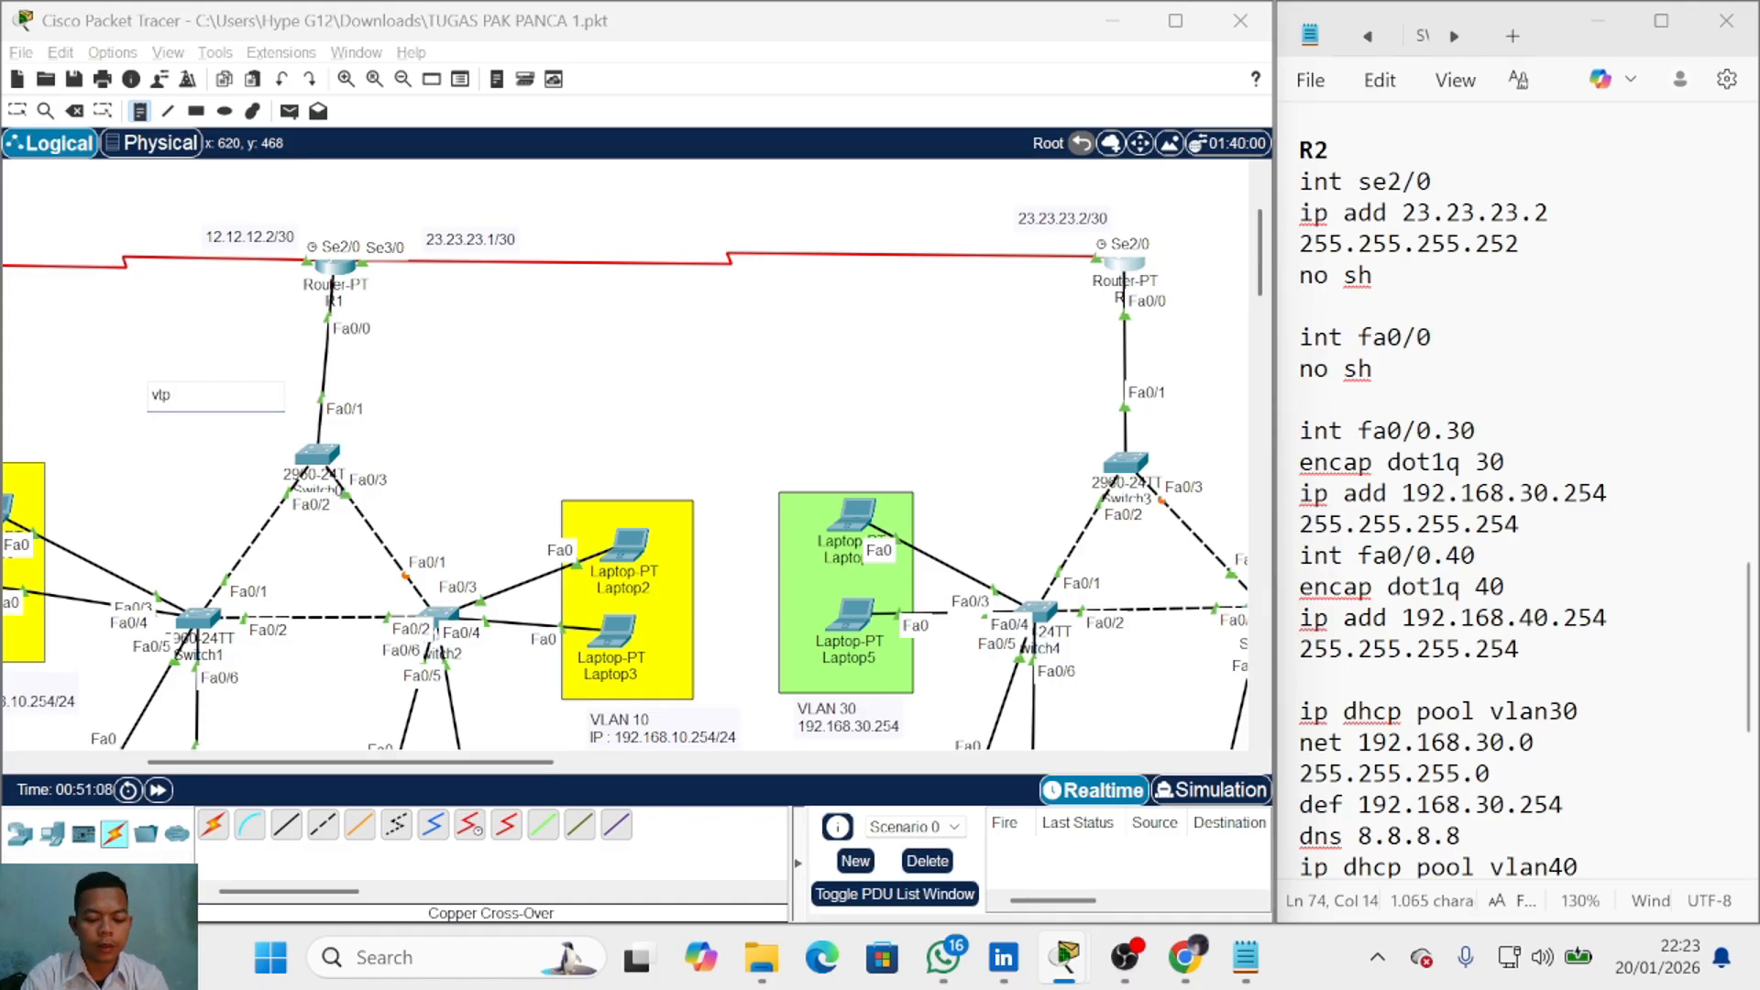
type(" domain isp2024")
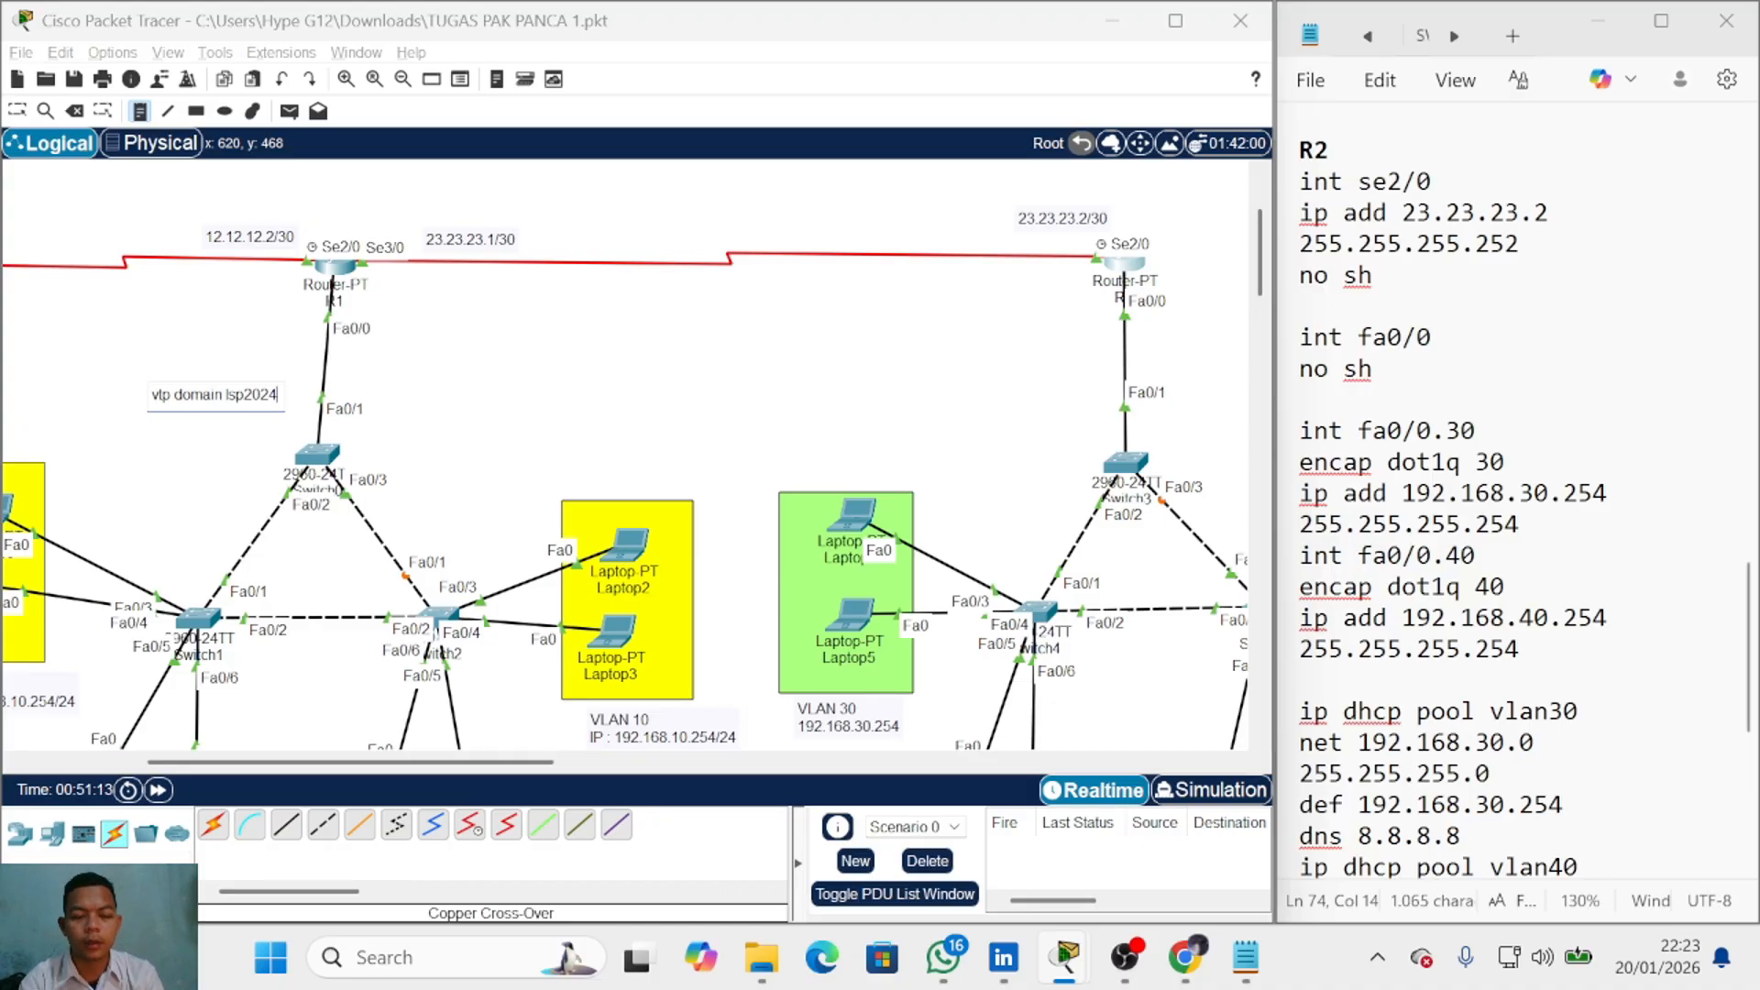
key("Return")
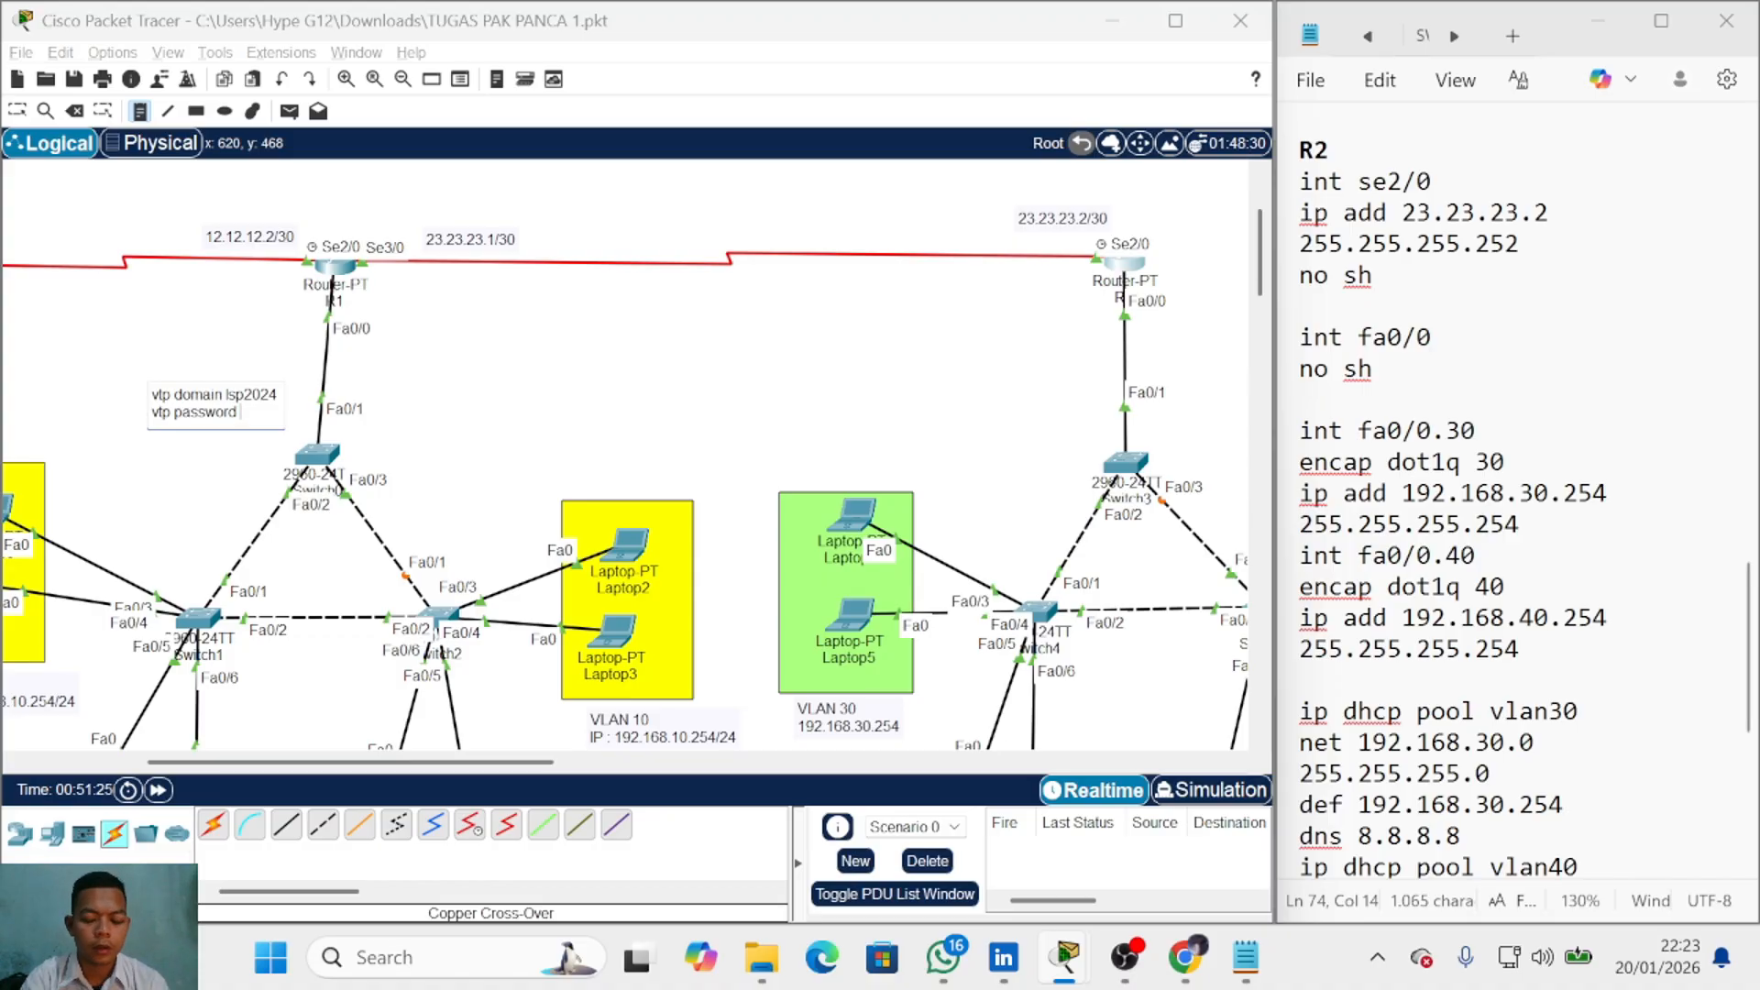
key("Escape")
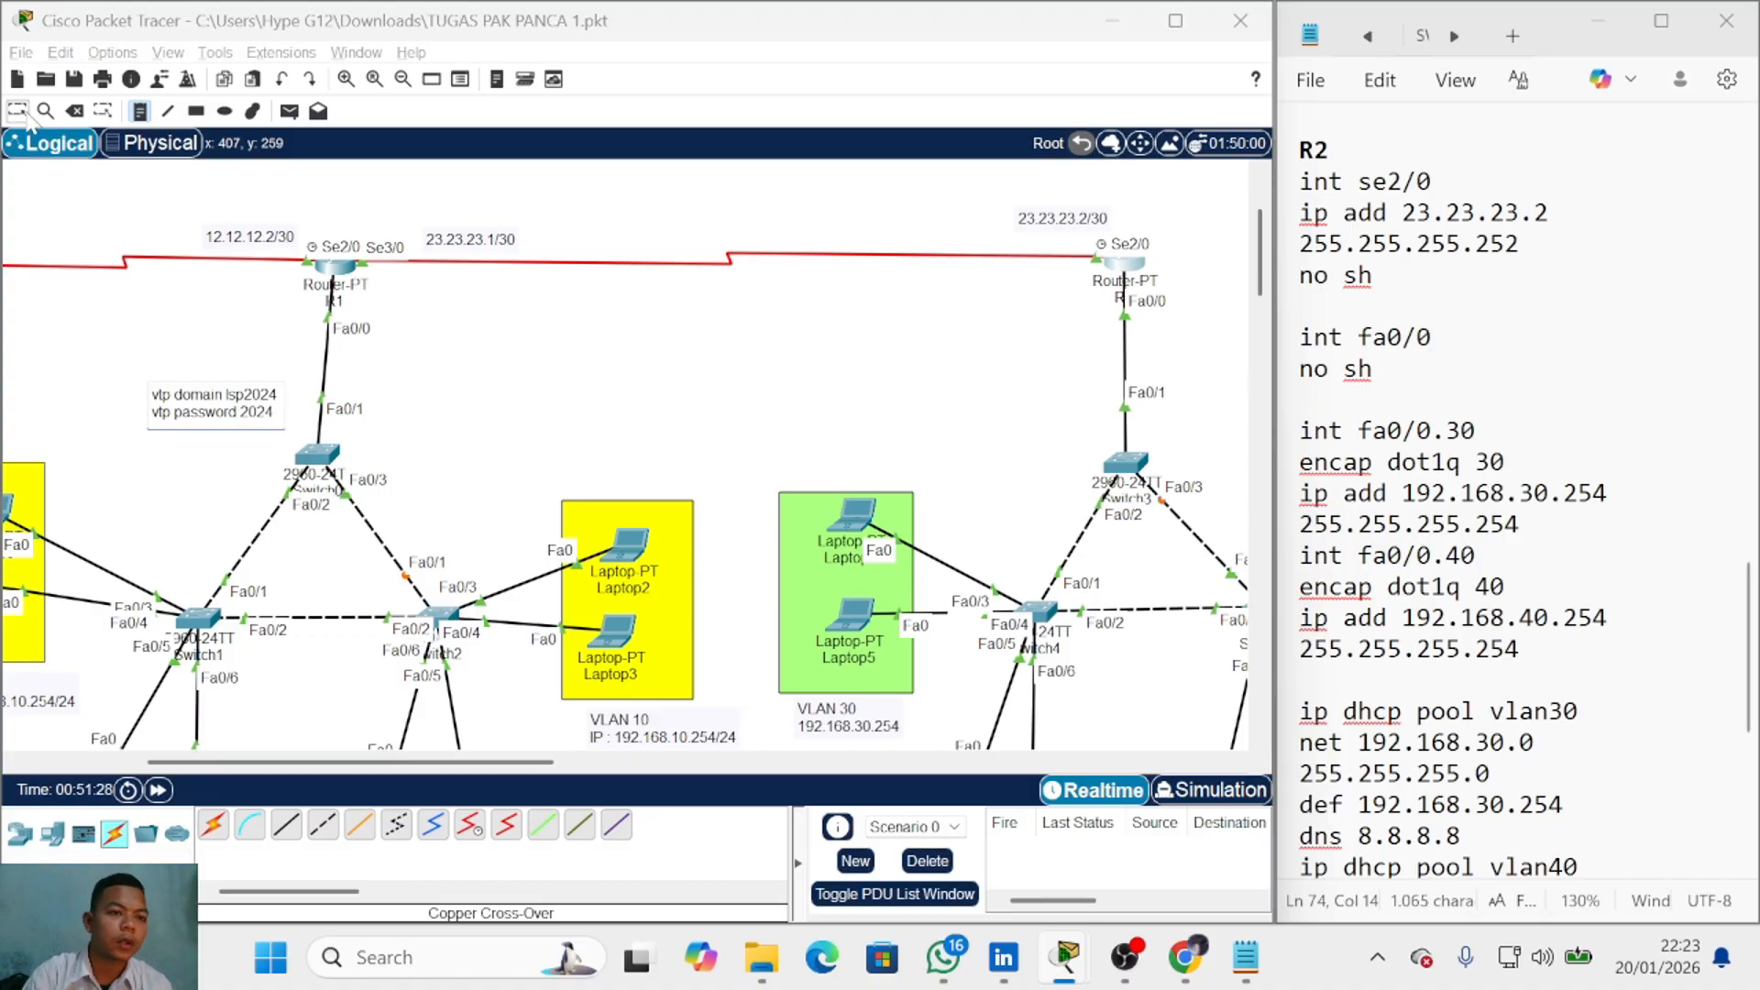
Step: Below R1's DHCP pools, note SW1.R1's trunk lines: int range fa0/1-3 and sw mod tr
scroll(355, 424, "down", 3)
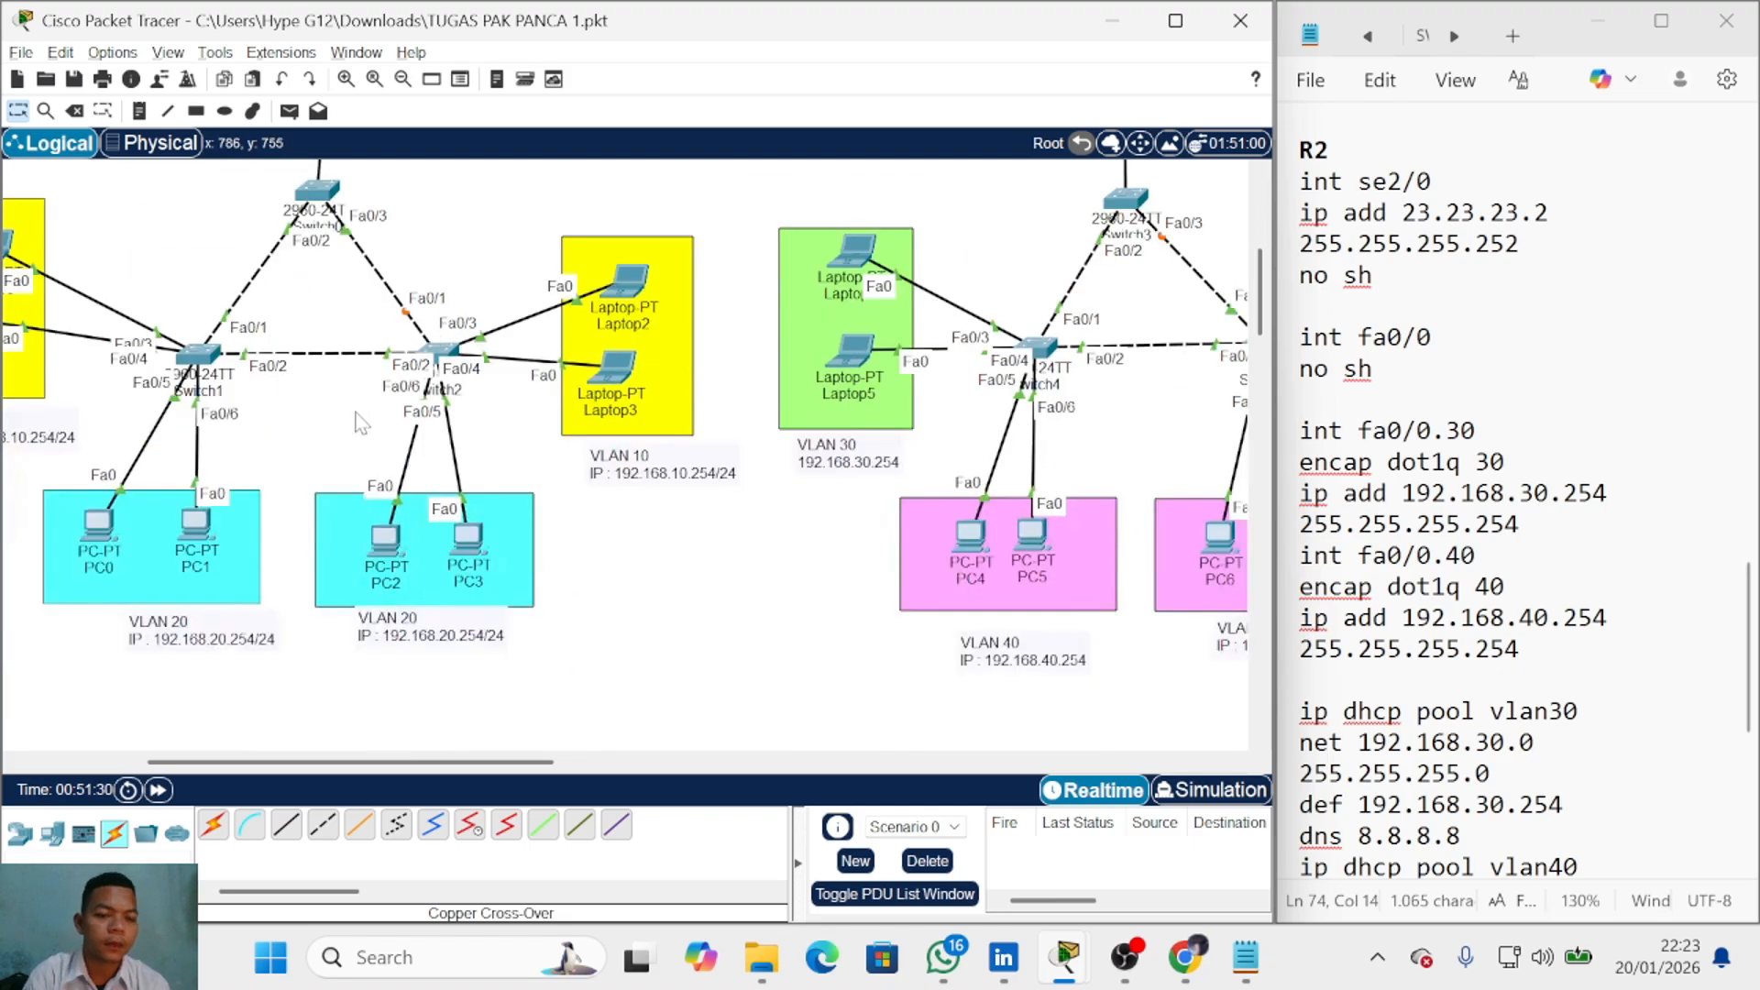
scroll(332, 528, "up", 2)
left_click_drag(519, 762, 455, 764)
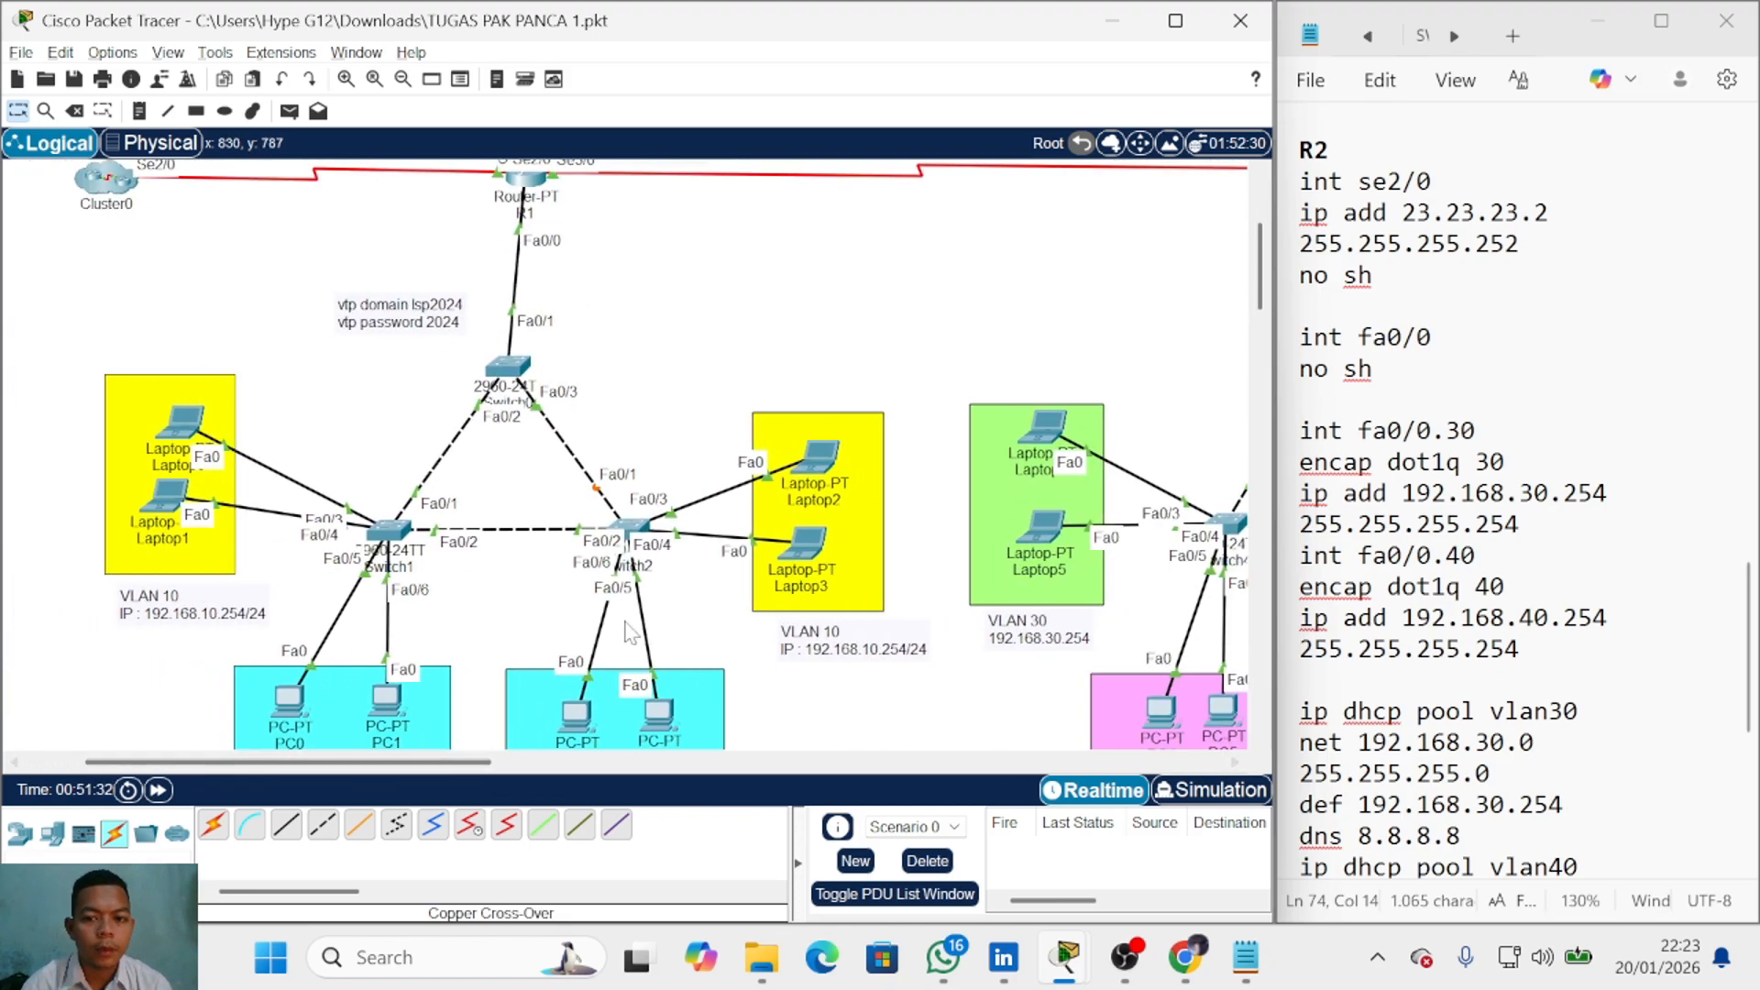
scroll(697, 587, "down", 4)
scroll(1329, 632, "up", 3)
scroll(1010, 660, "up", 4)
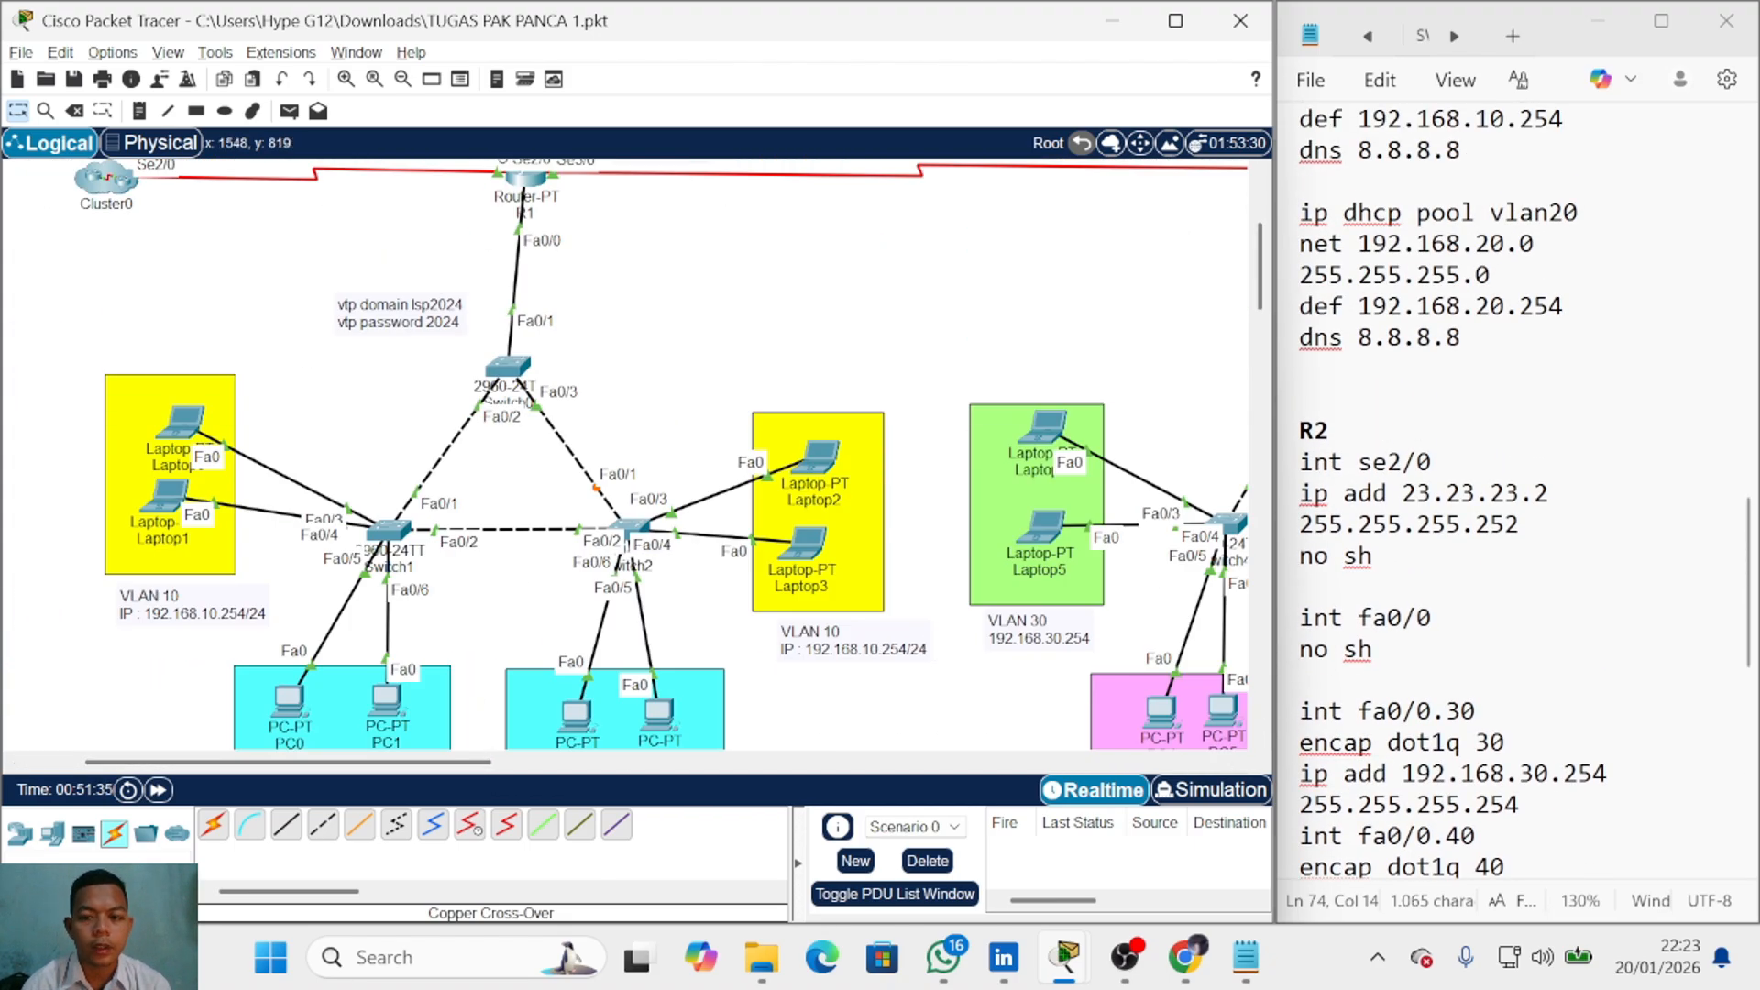
scroll(1466, 550, "up", 8)
scroll(1466, 550, "up", 2)
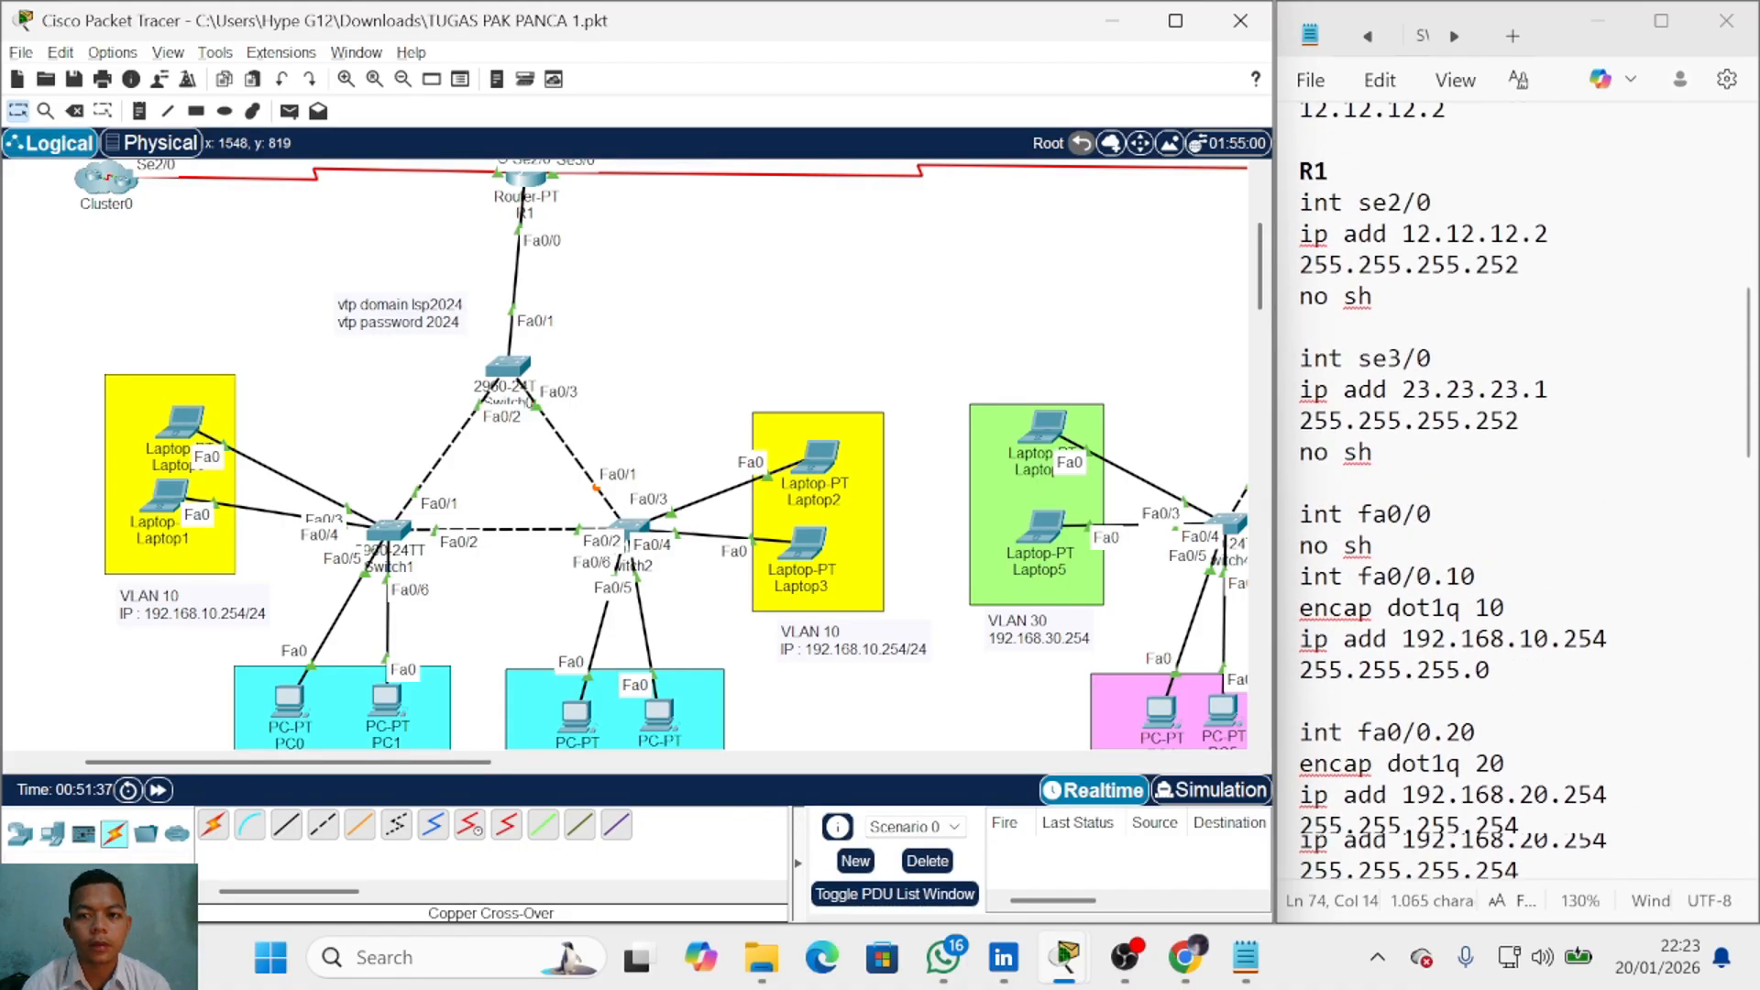
scroll(1466, 550, "down", 14)
scroll(1467, 550, "up", 8)
left_click(1466, 649)
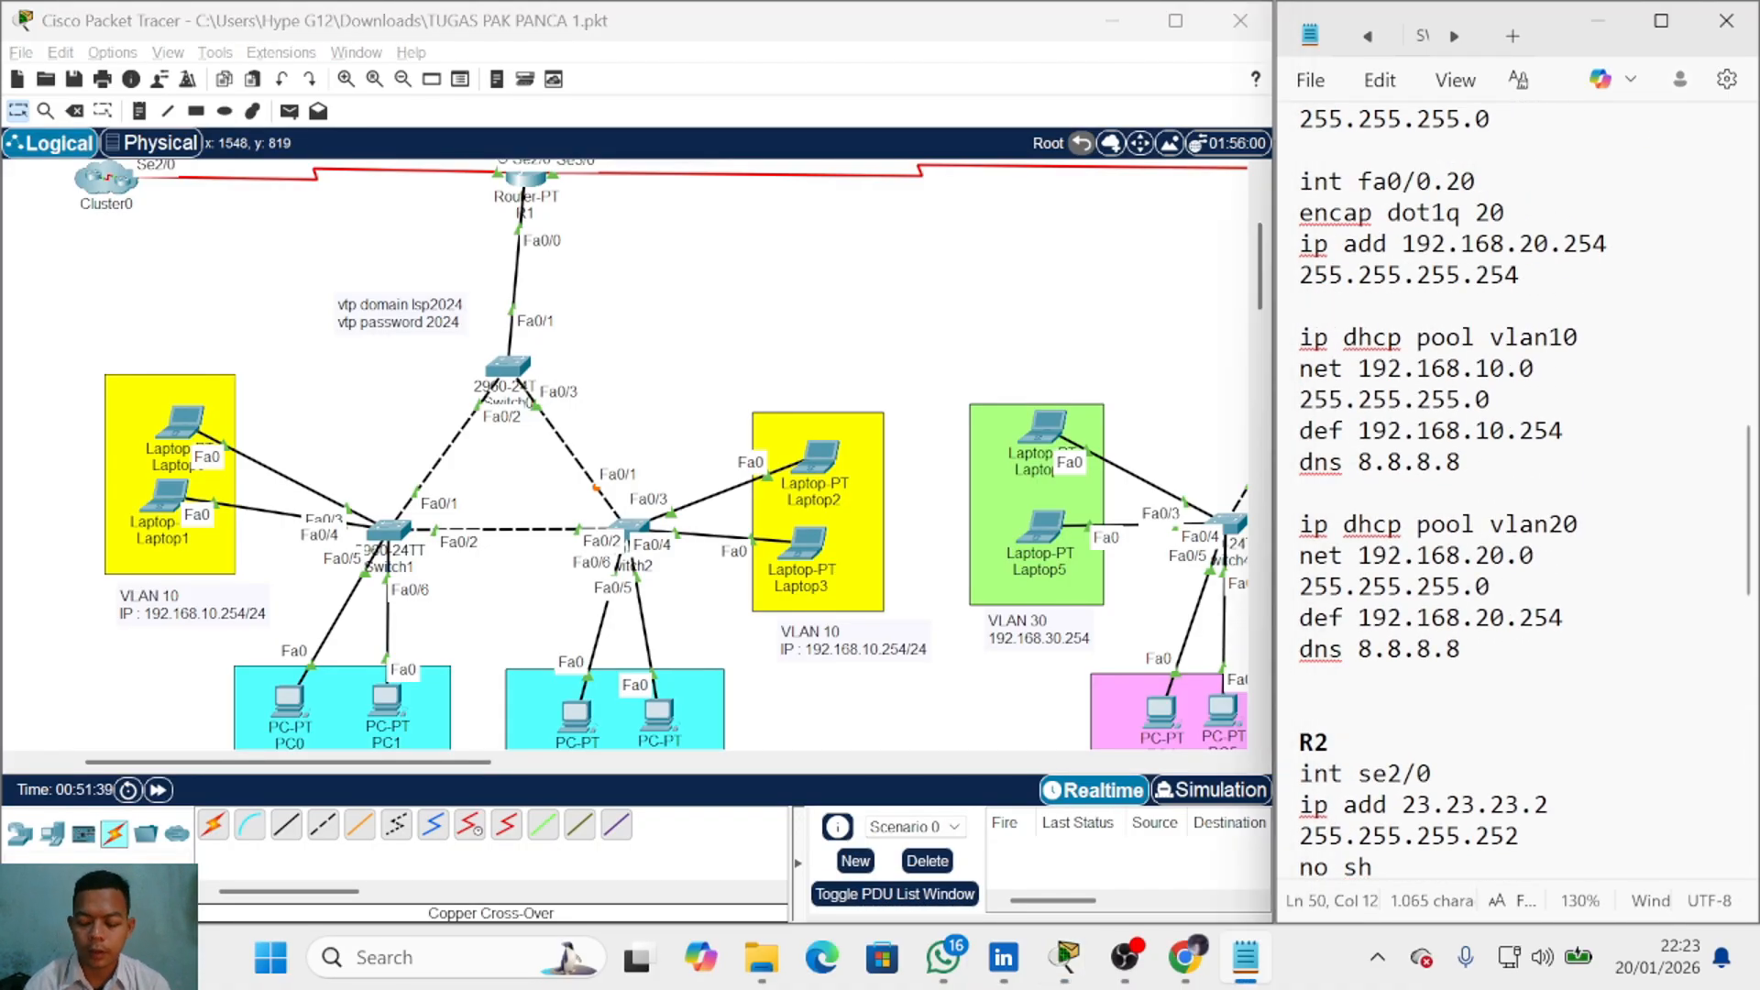
key("Return")
key("Return")
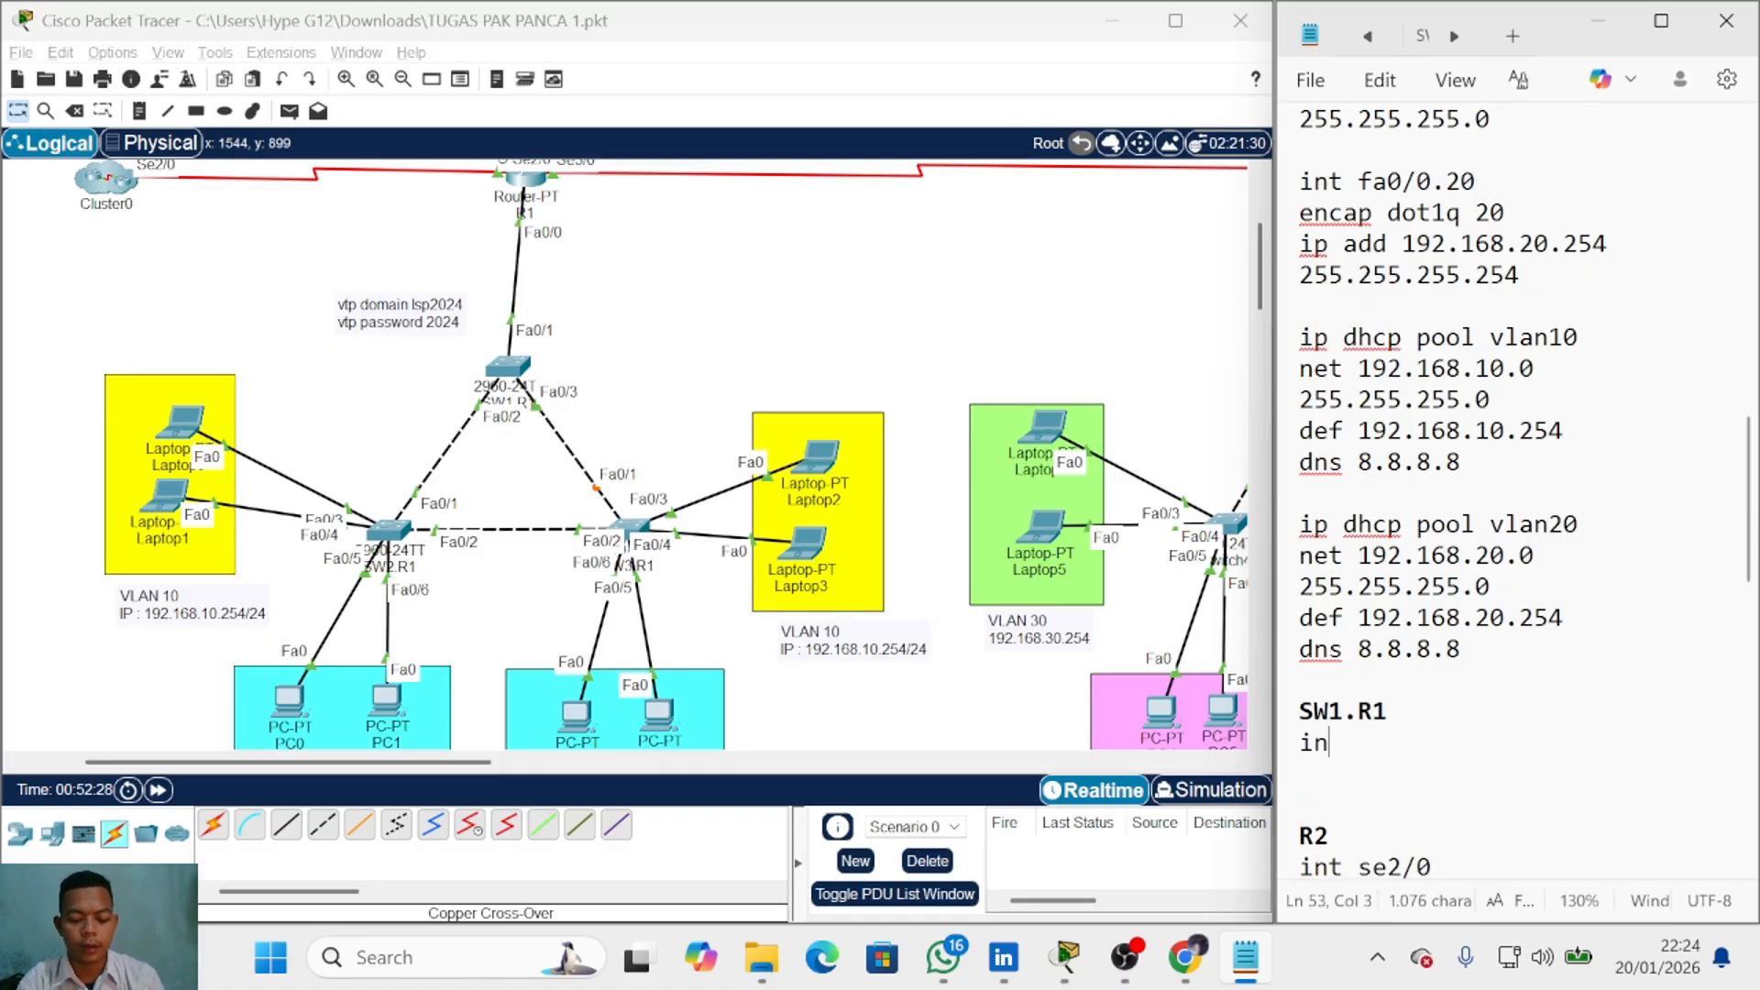
type("t ")
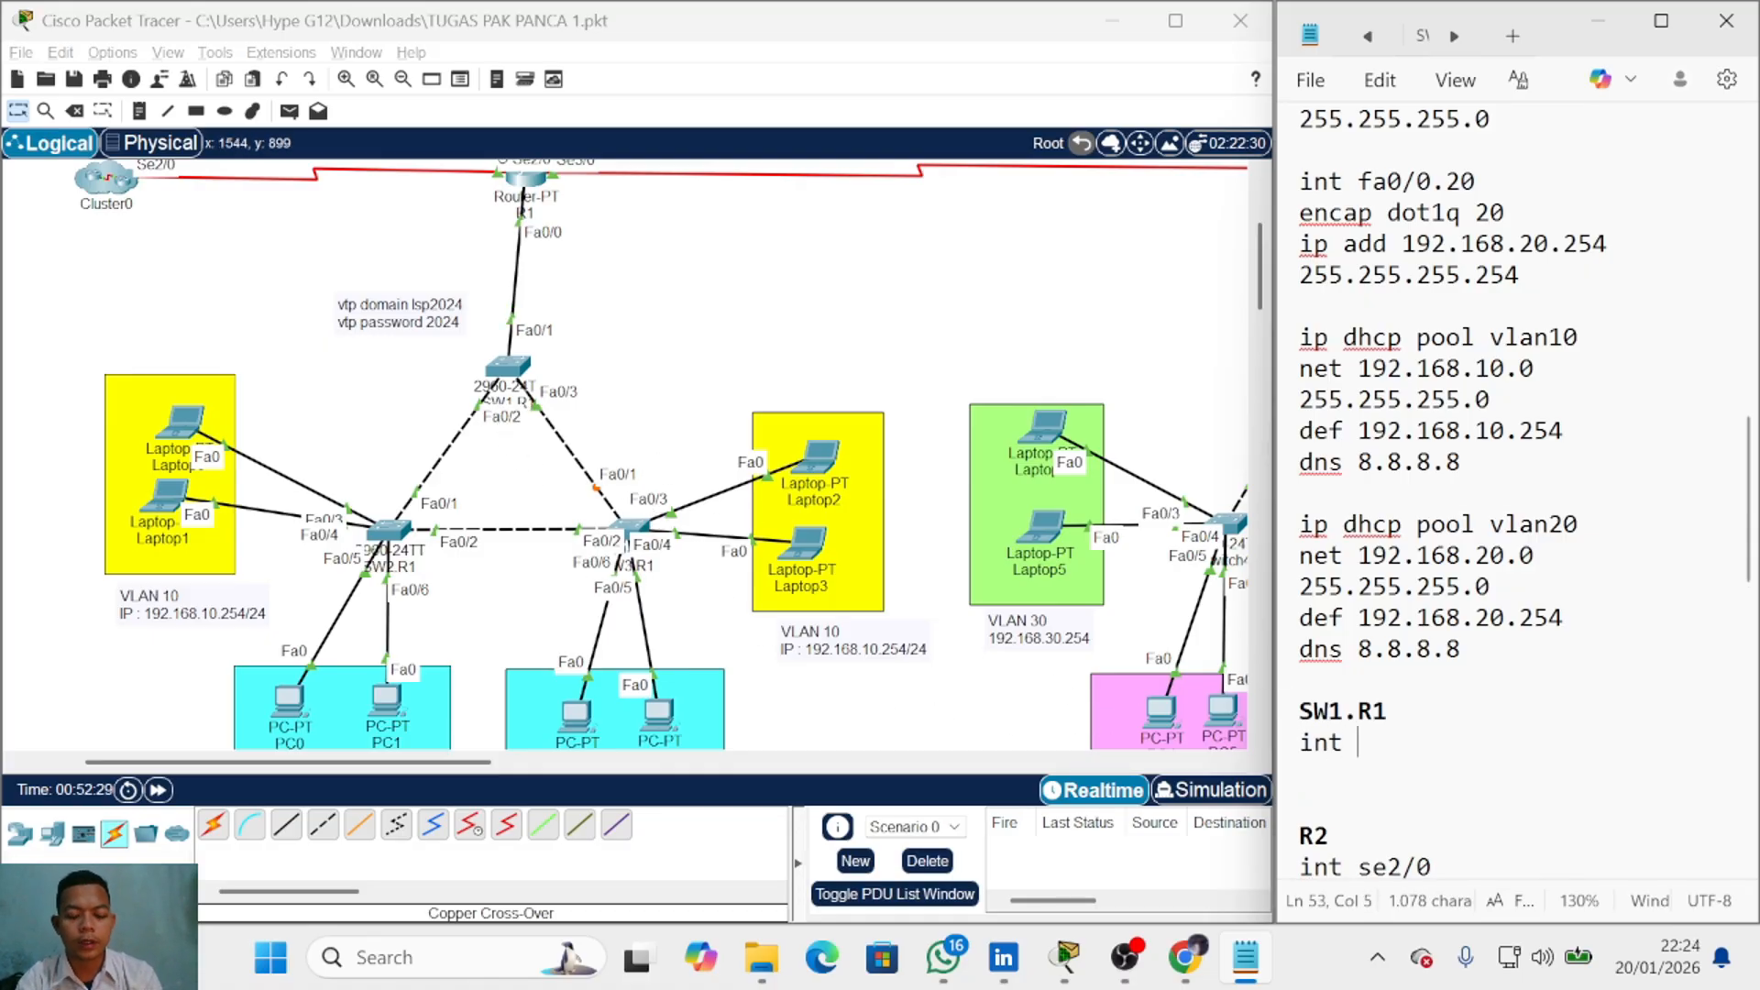
type("ran")
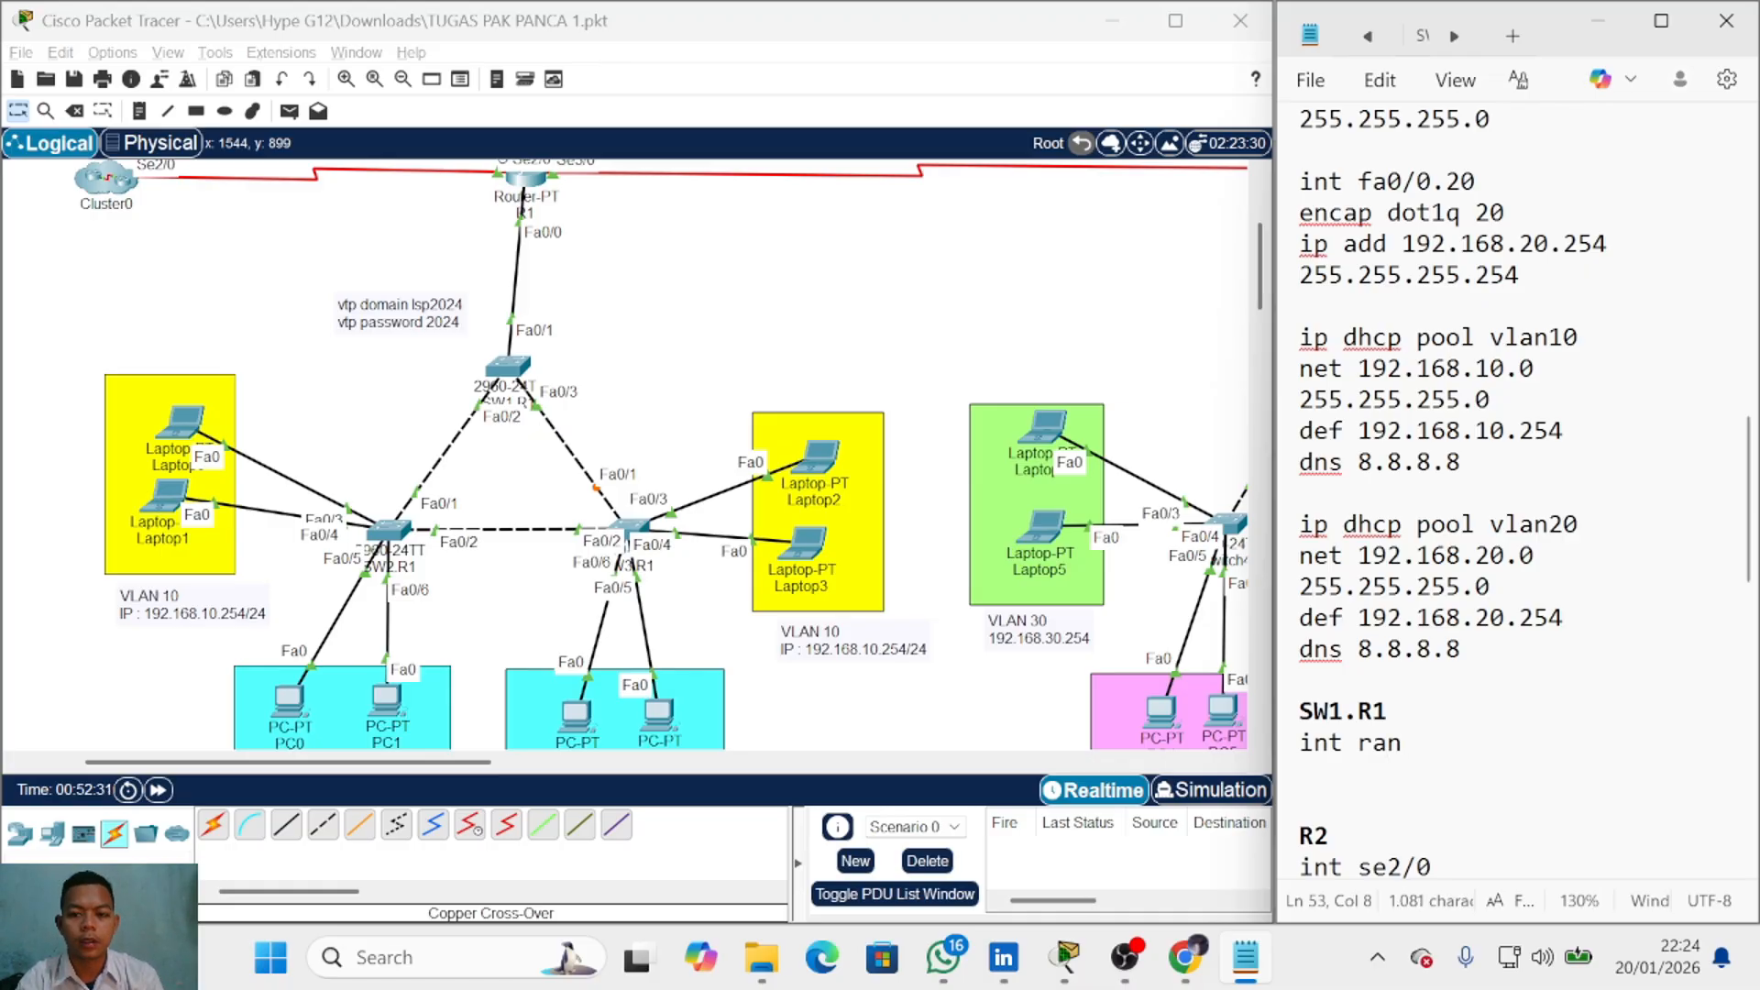
key("BackSpace")
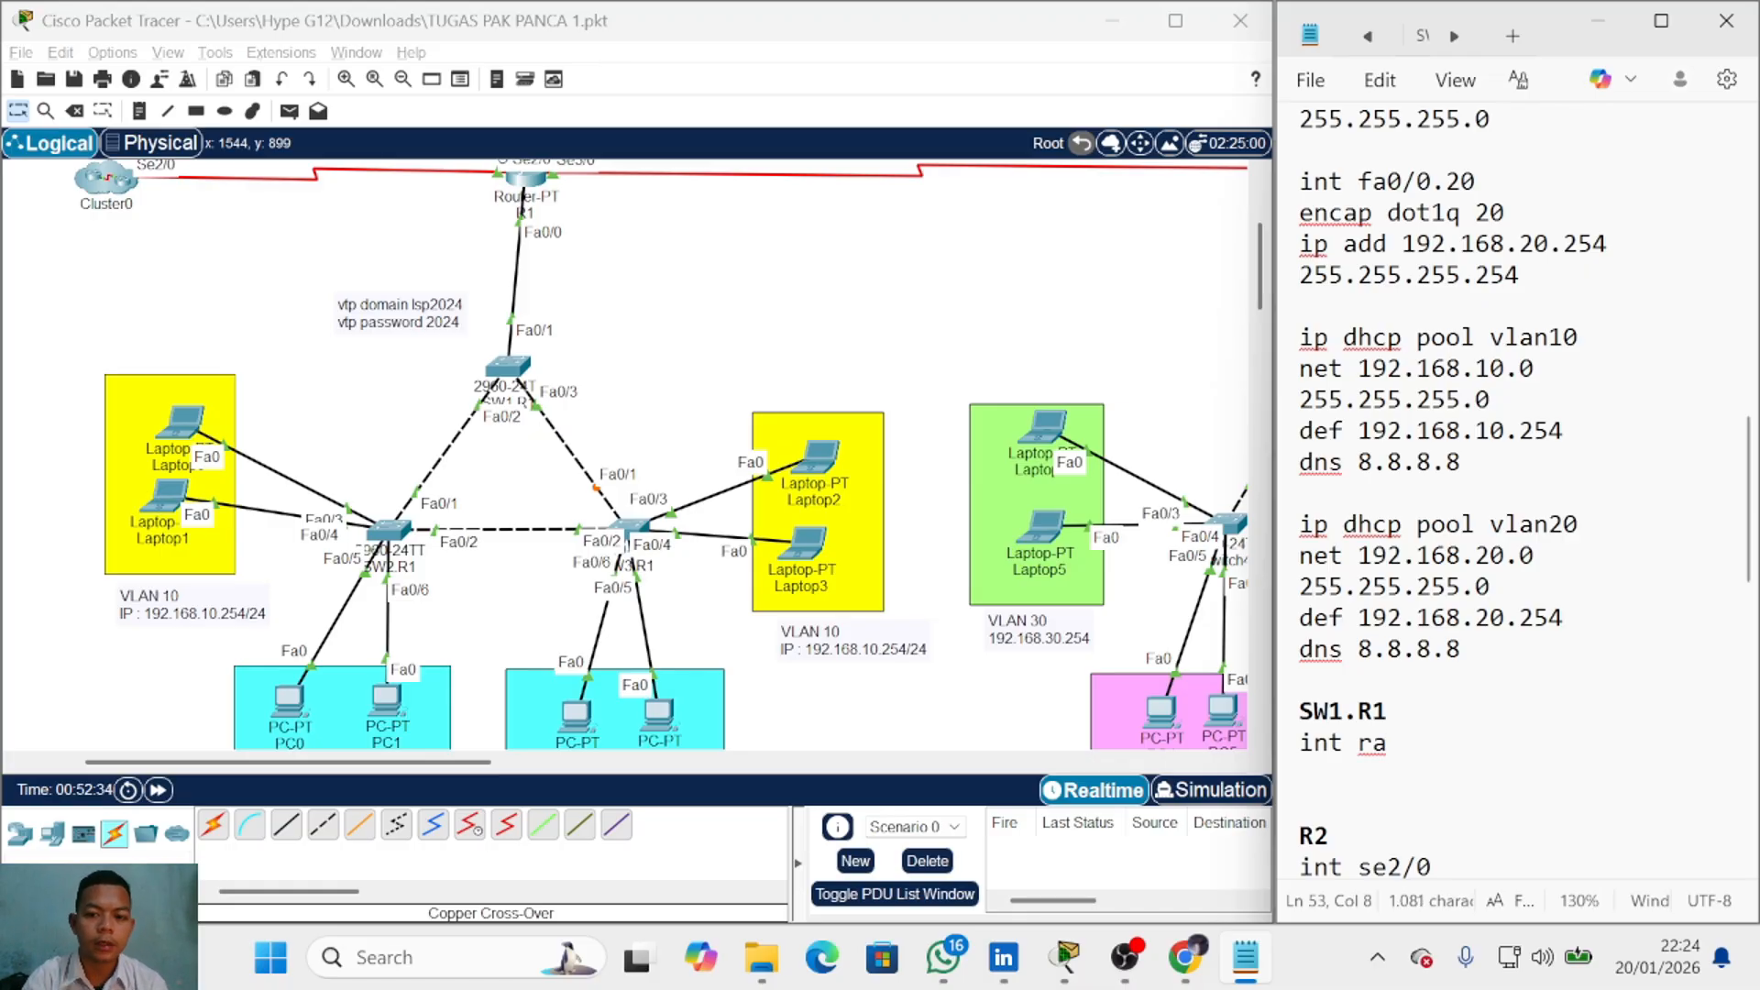
type("fa0/")
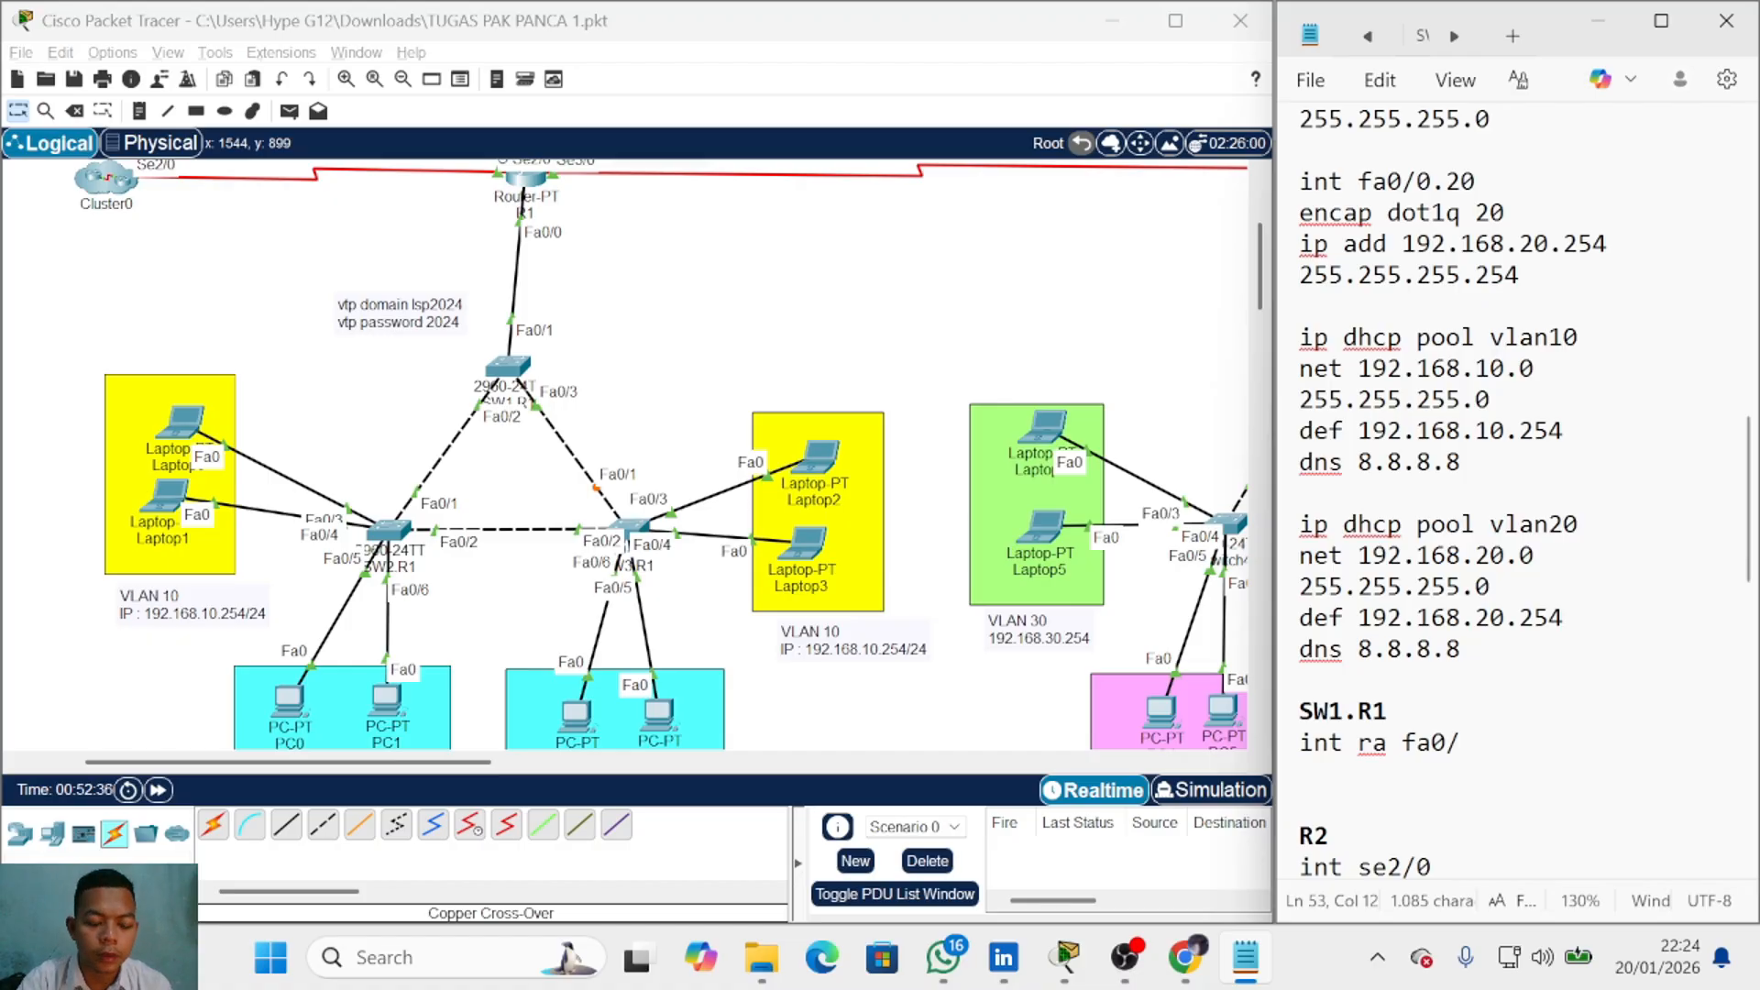
type("1-3")
key("Return")
type("sw m")
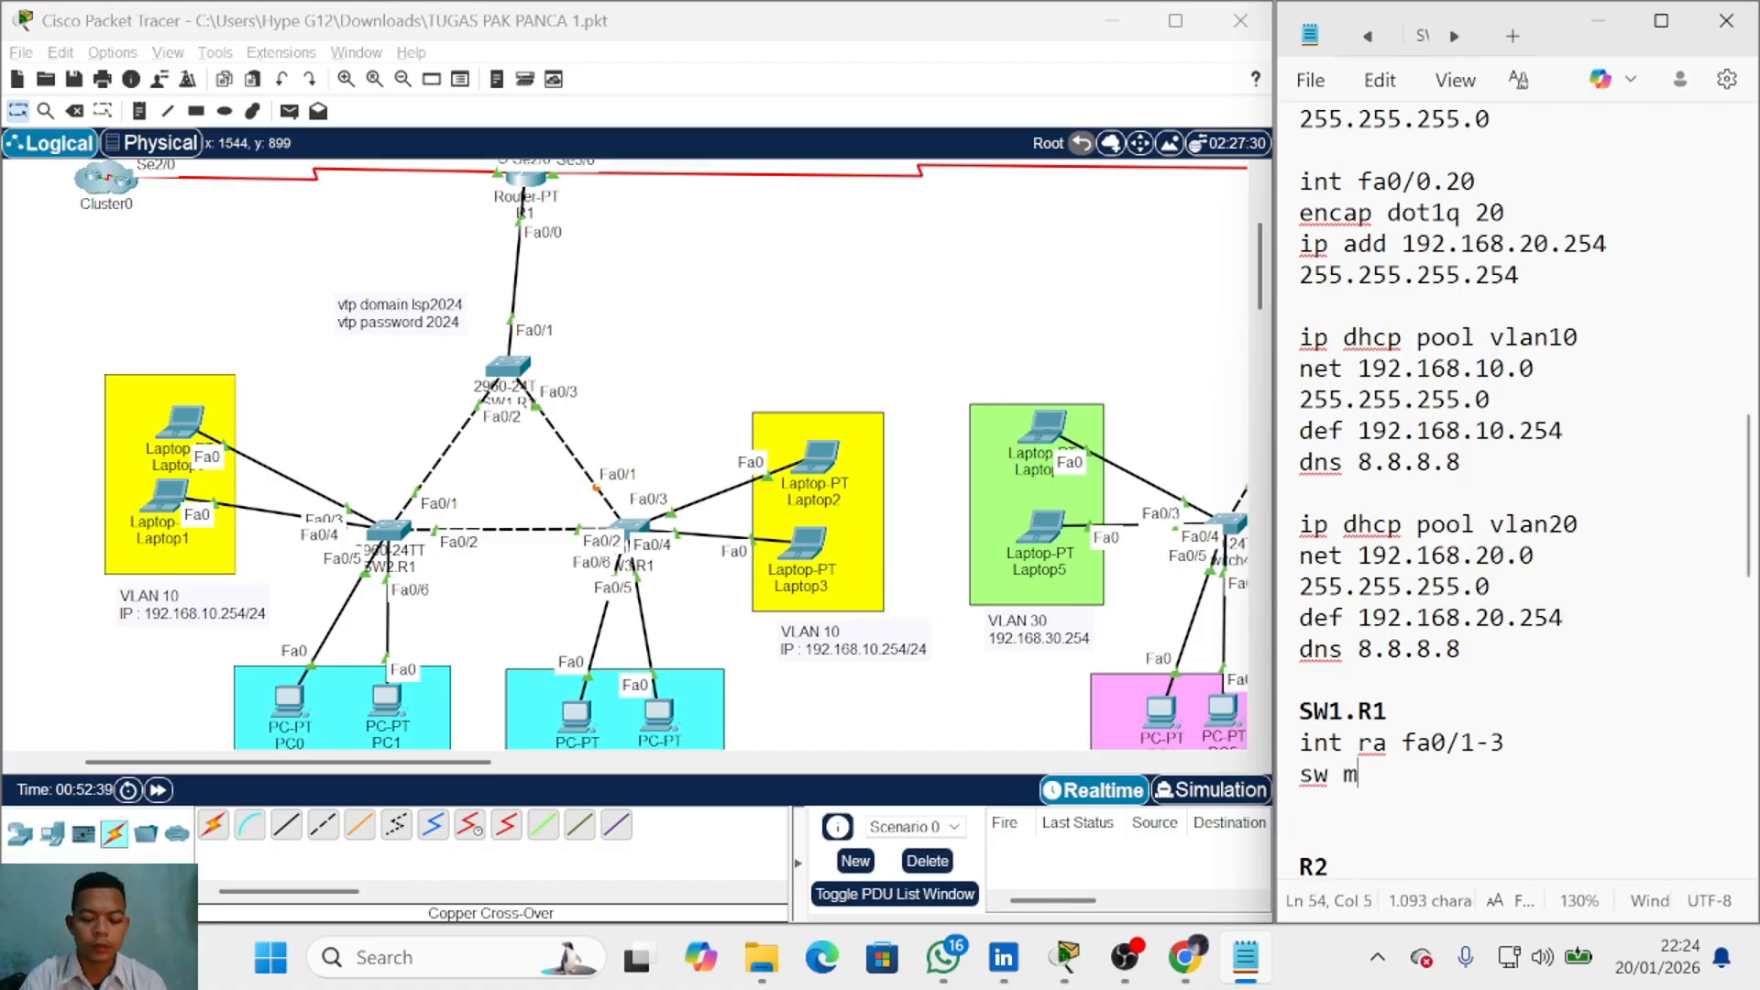
type("od tr")
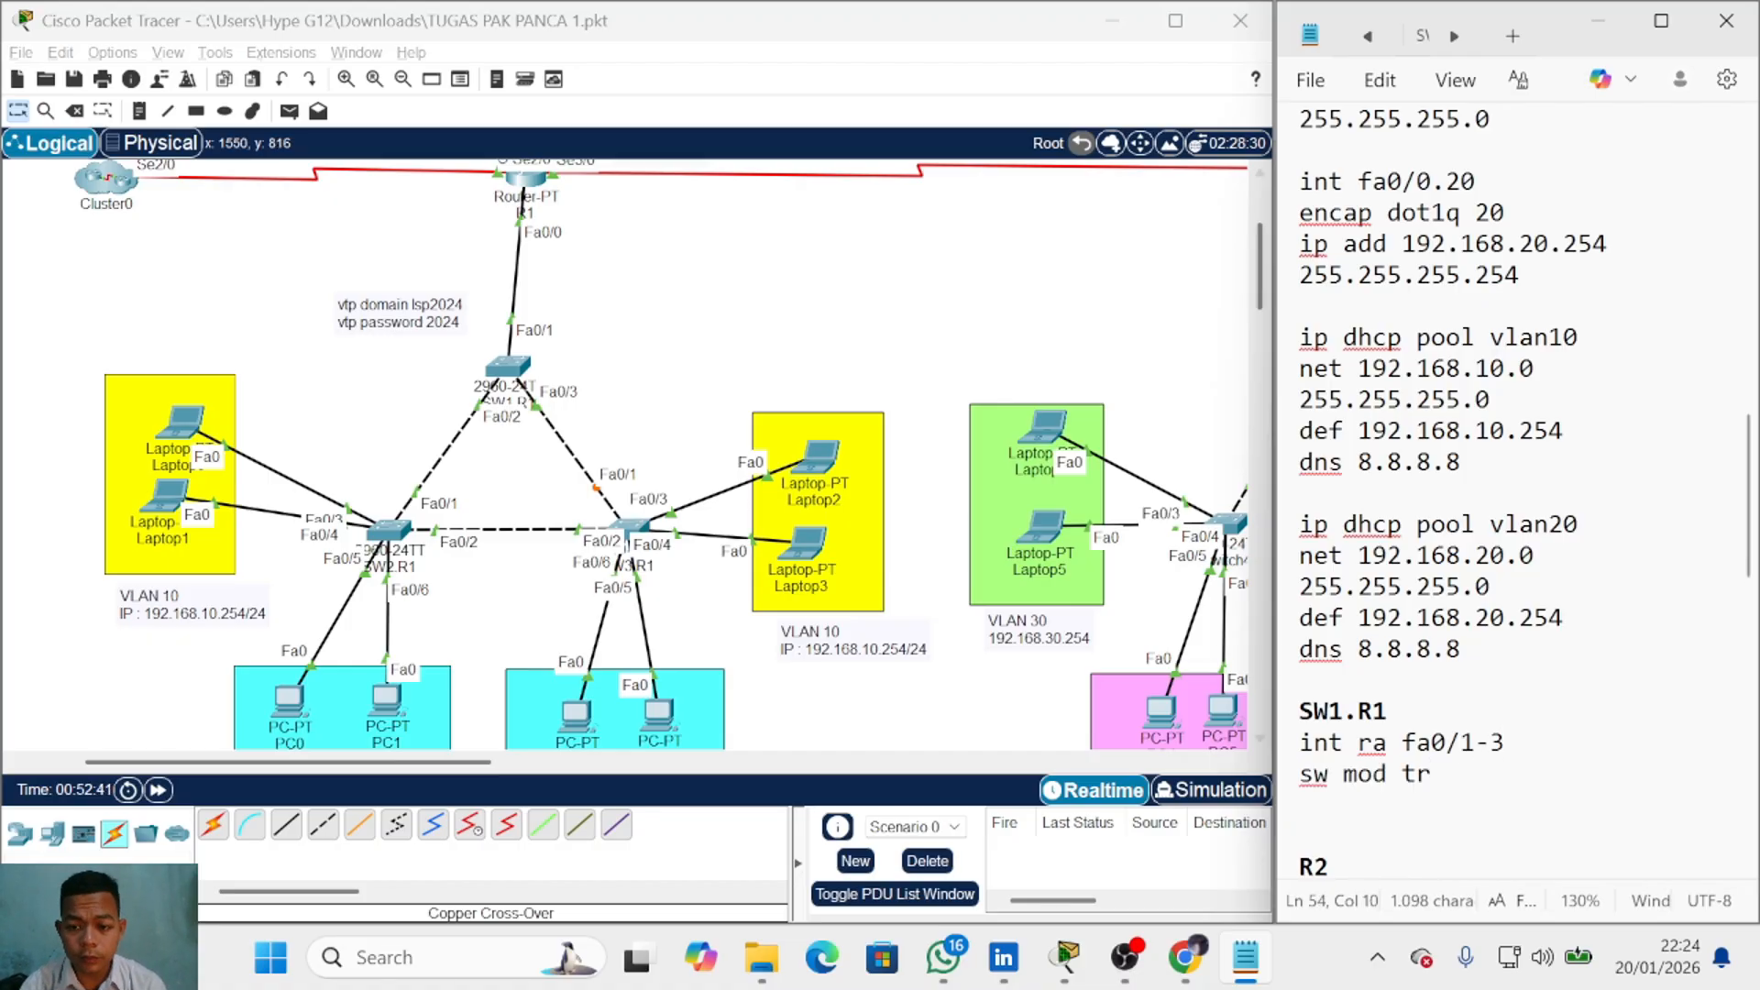
Step: Add the VTP lines vtp mode server, vtp domain lsp2024 and vtp pass 2024
scroll(1512, 495, "down", 2)
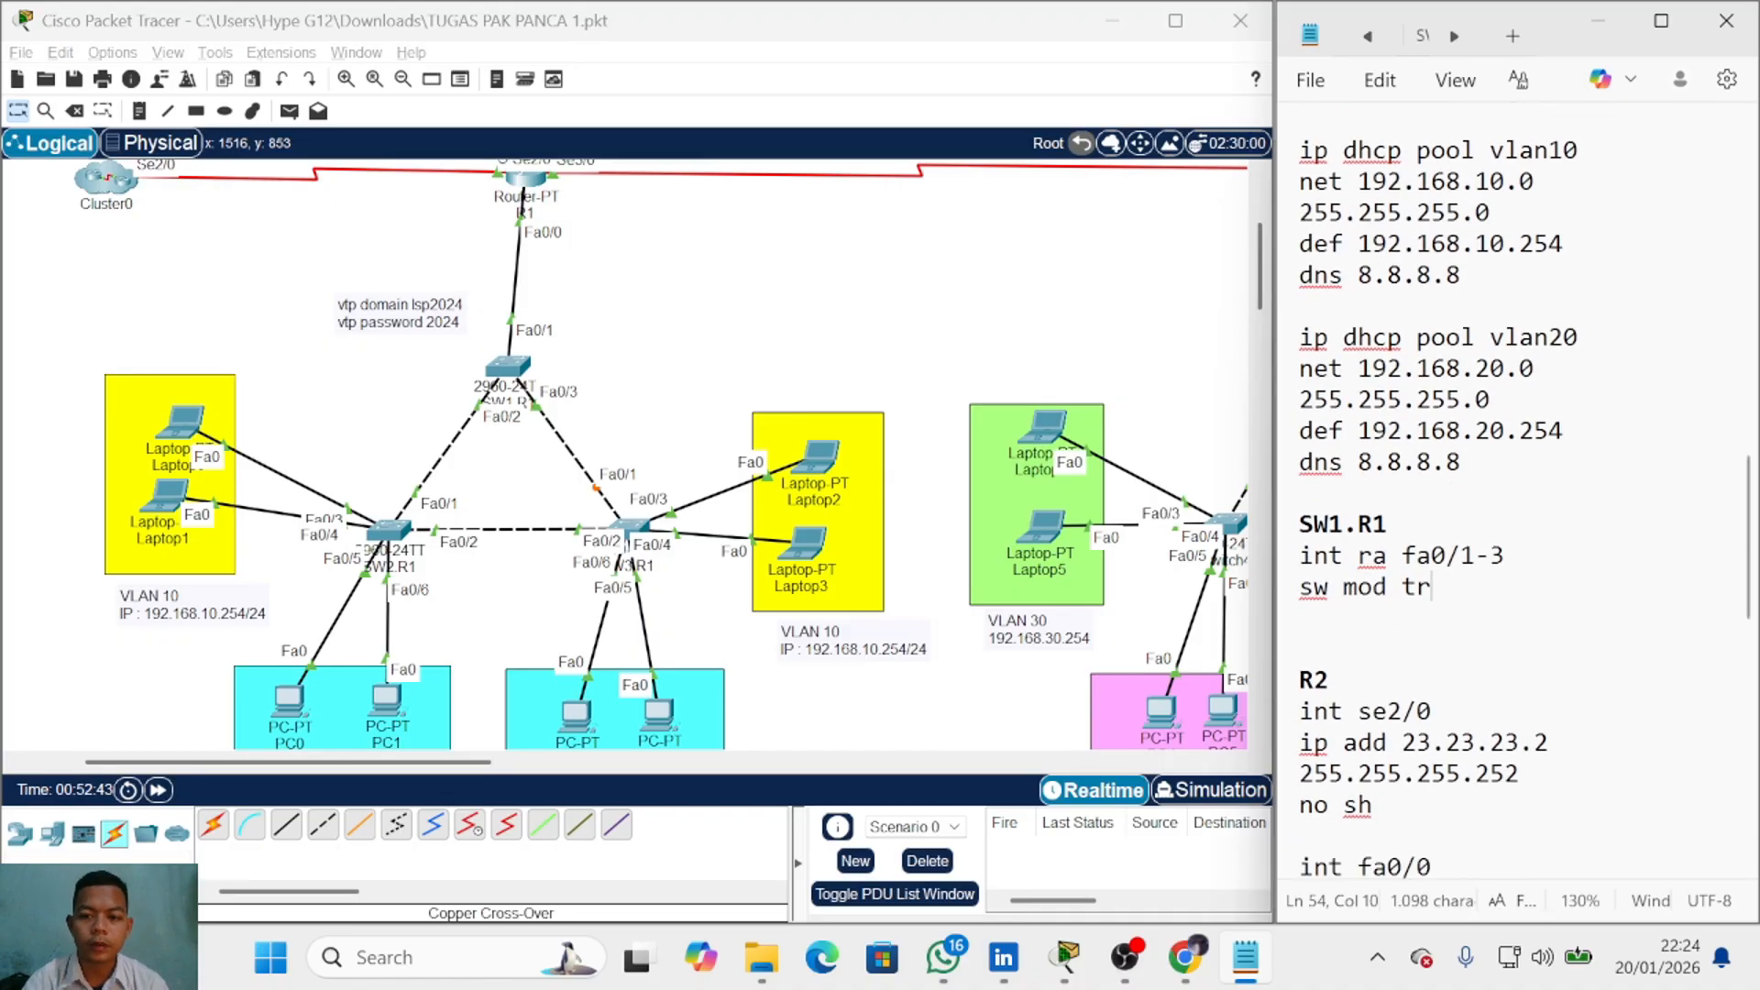
key("Return")
type("vtp mode")
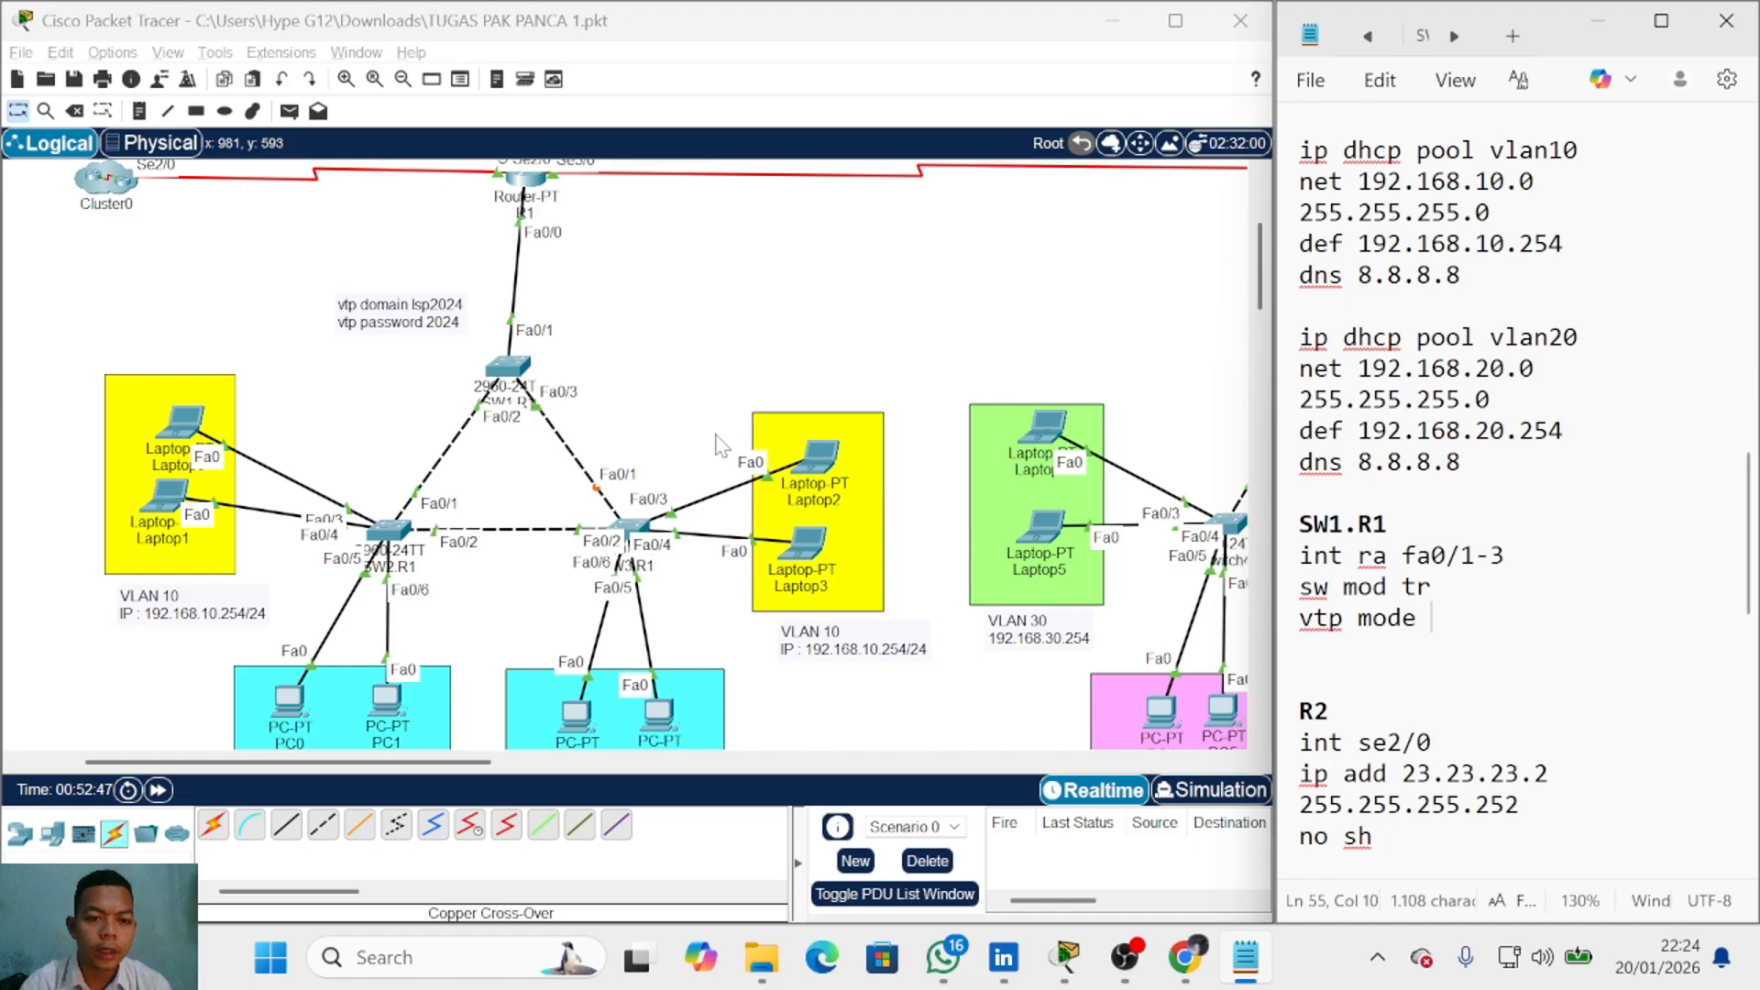
left_click(660, 425)
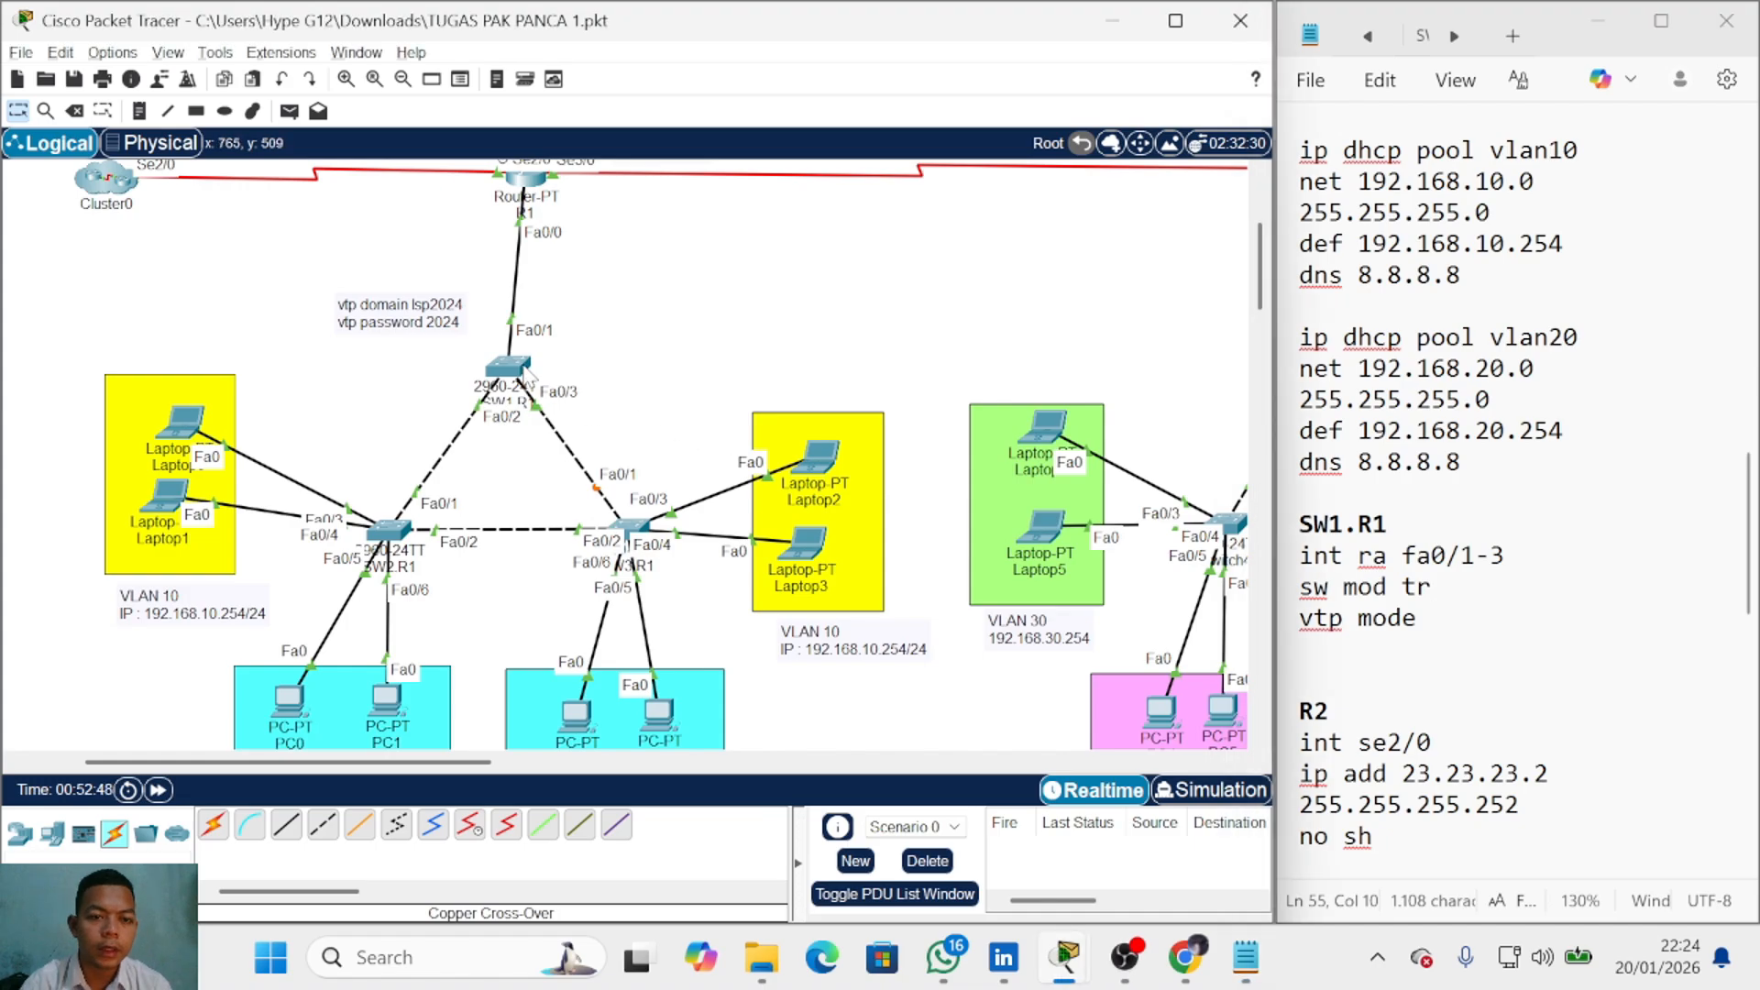
key("alt+Tab")
type("server")
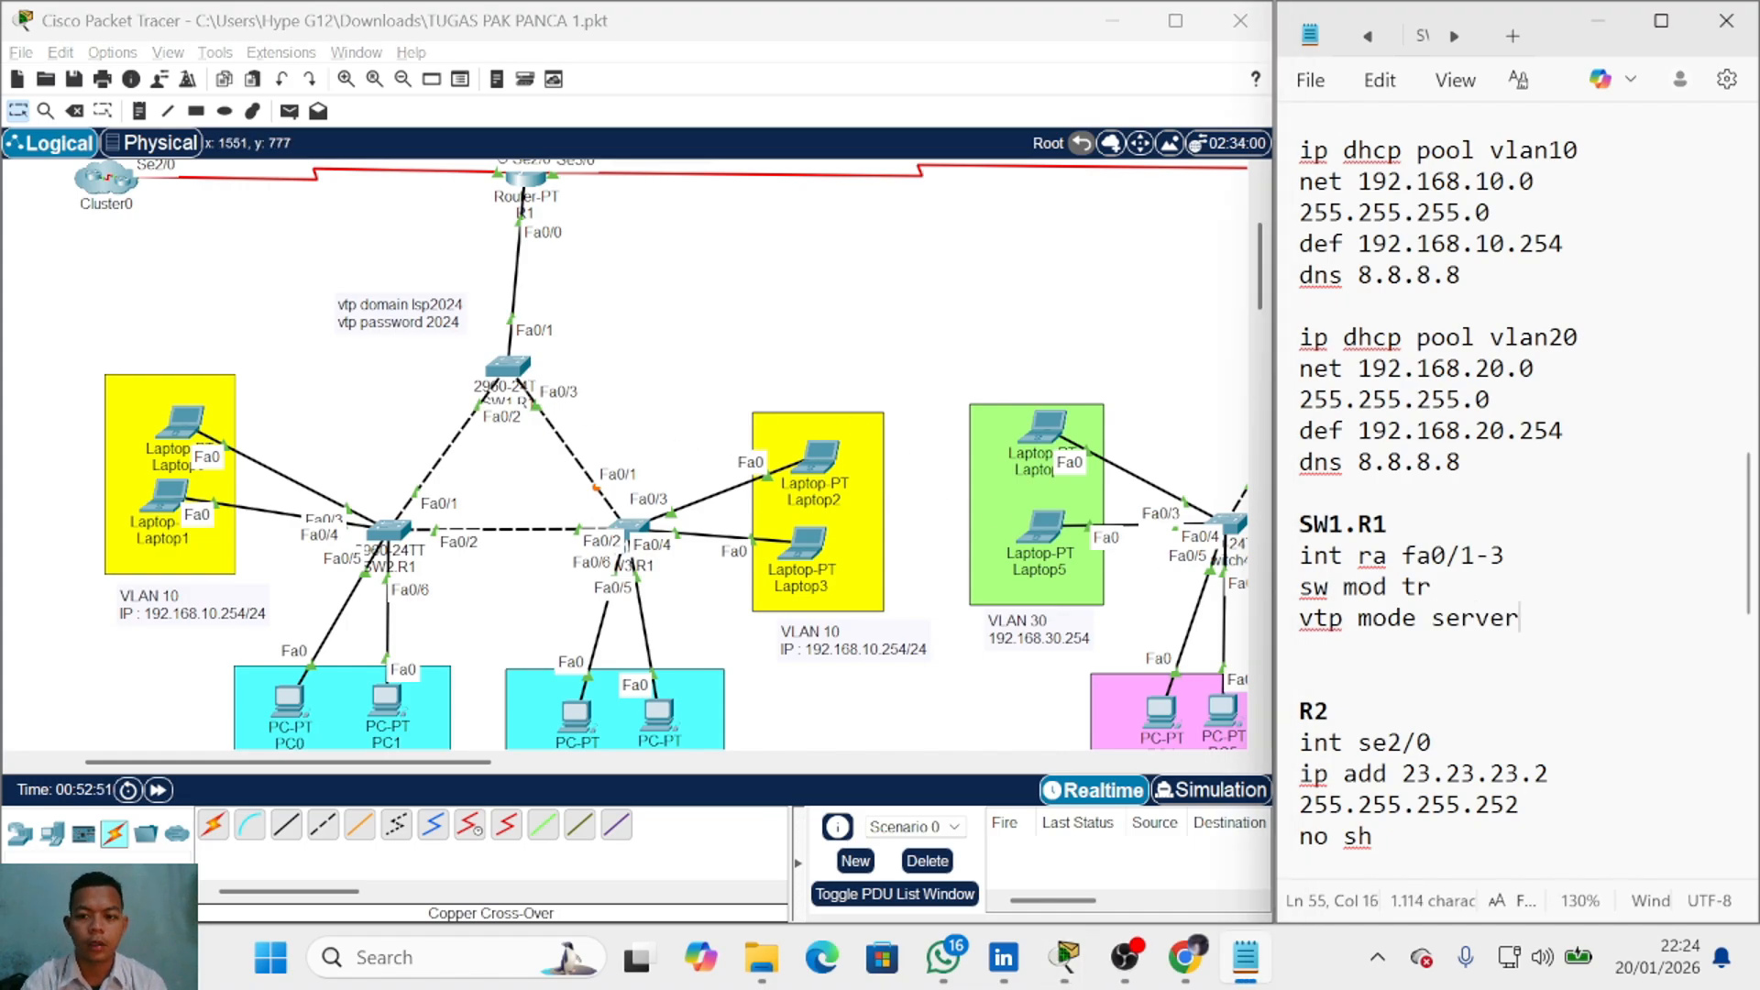
key("Return")
type("vtp")
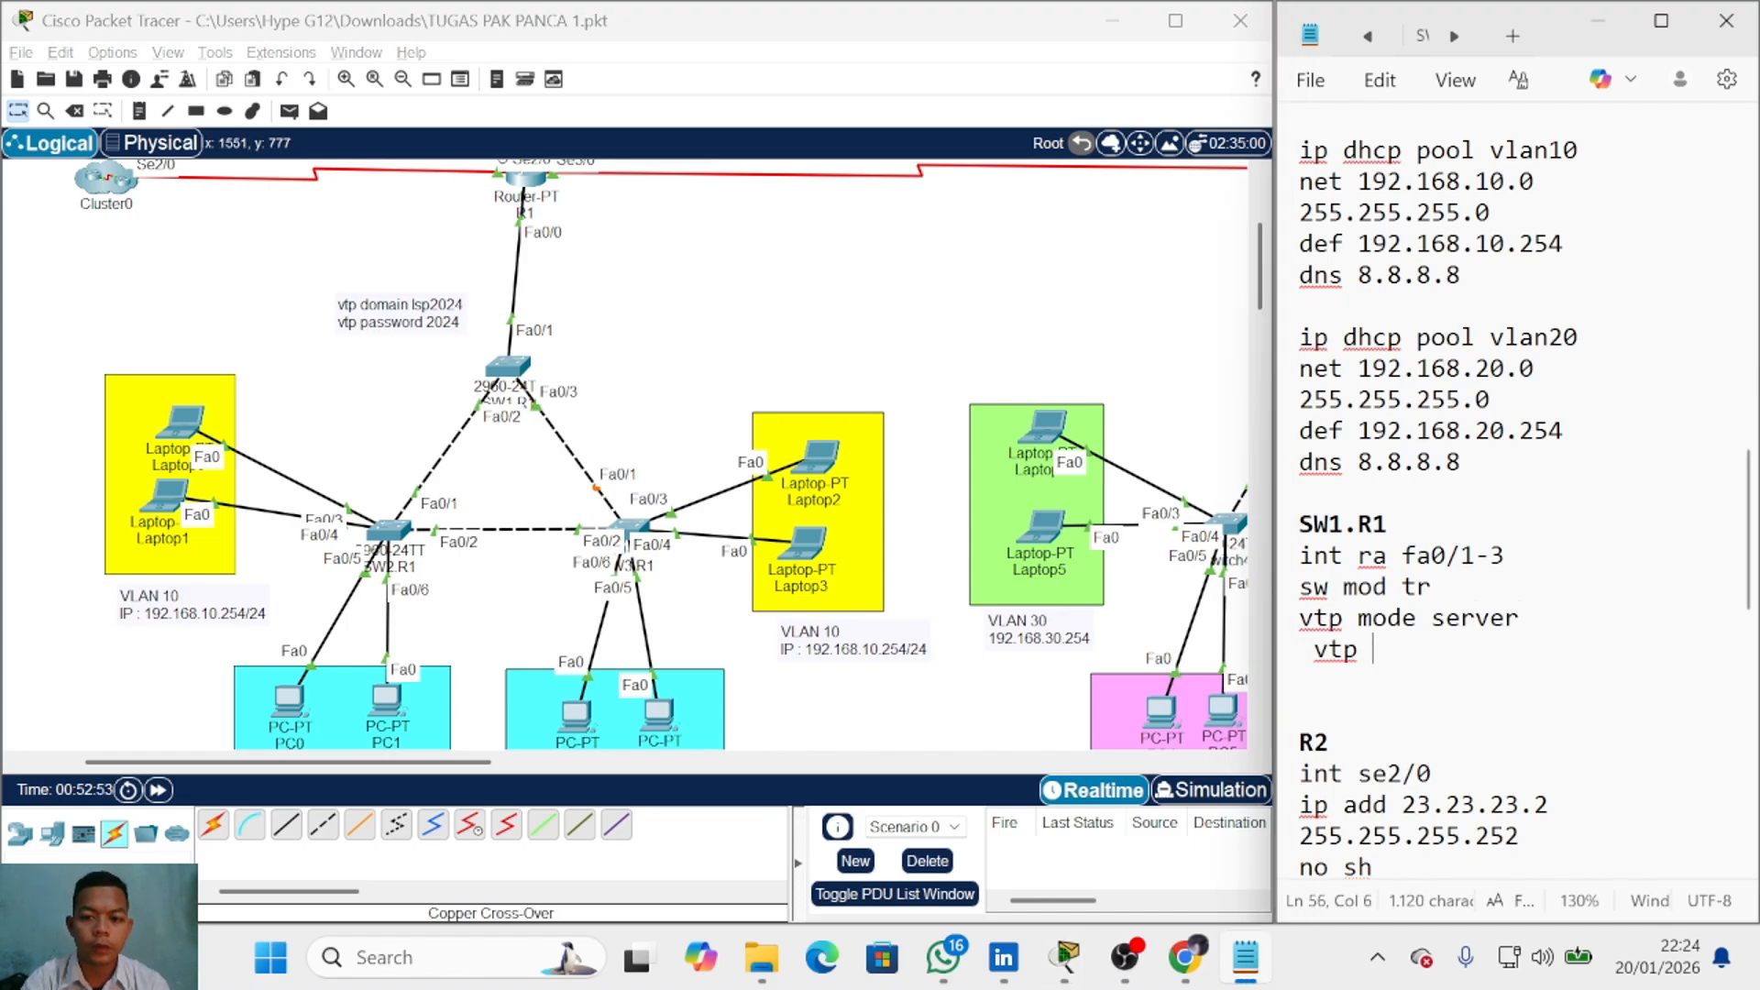
key("BackSpace")
key("BackSpace")
key("BackSpace")
key("BackSpace")
type("vtp domain ")
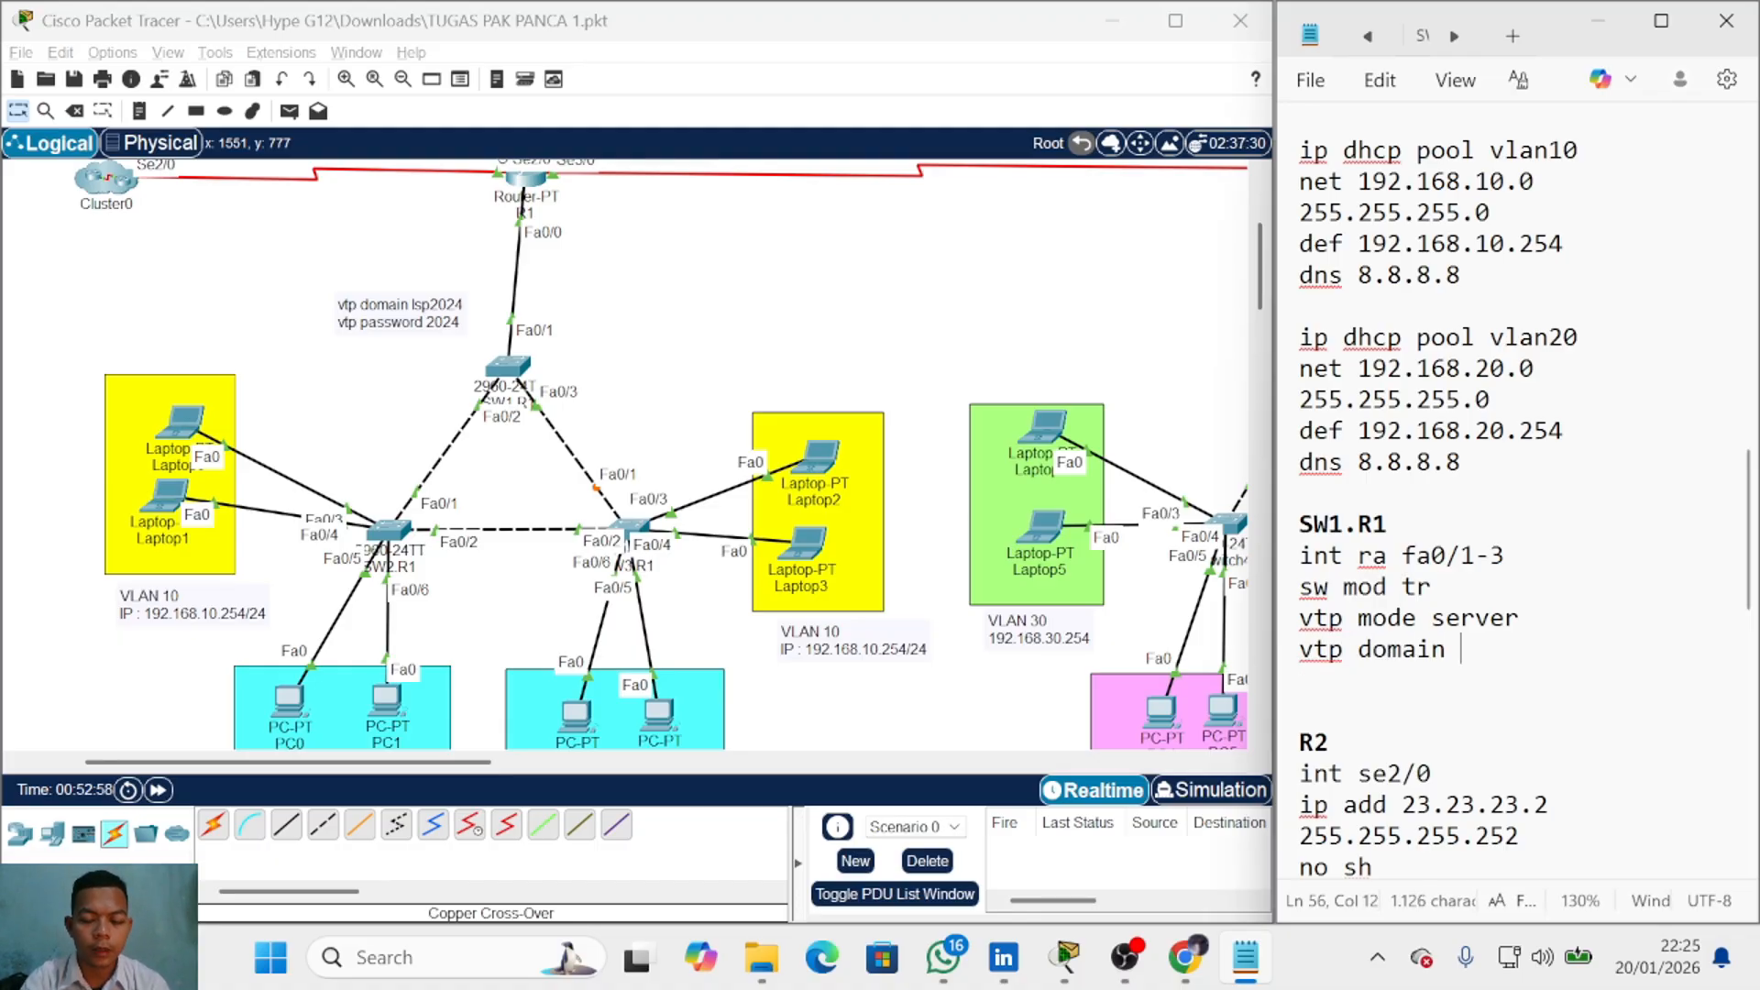
type("le")
type("p2024")
key("Return")
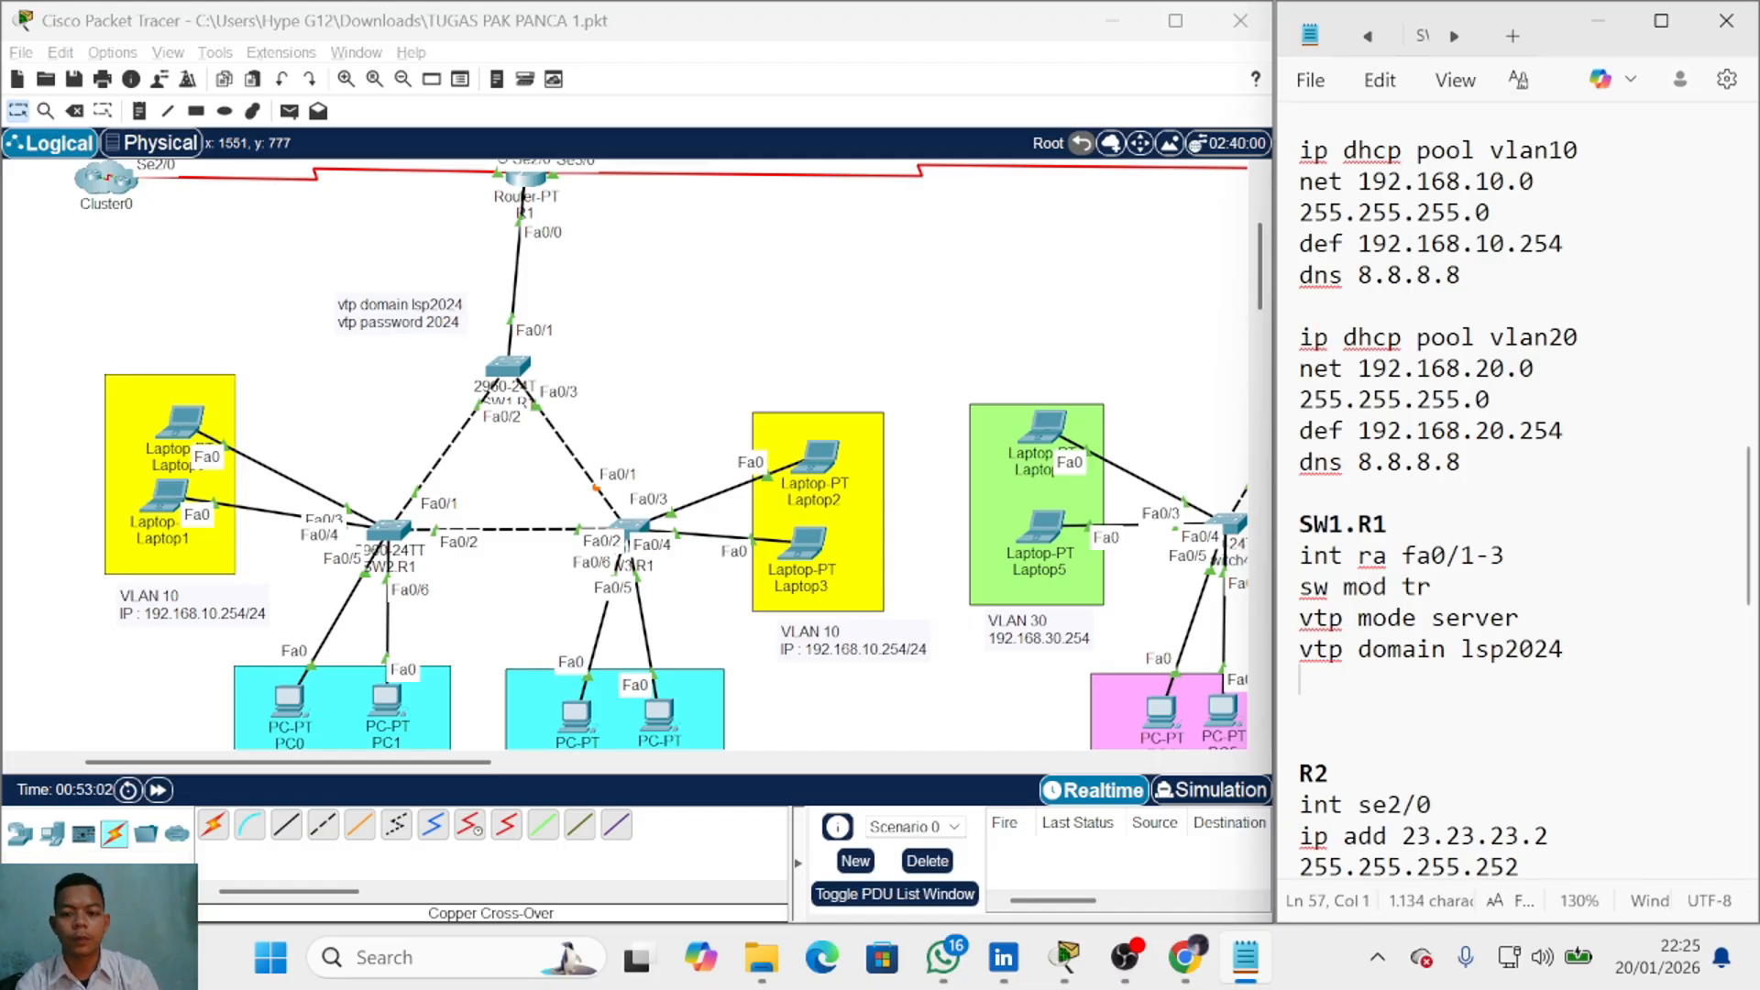
type("vtp ")
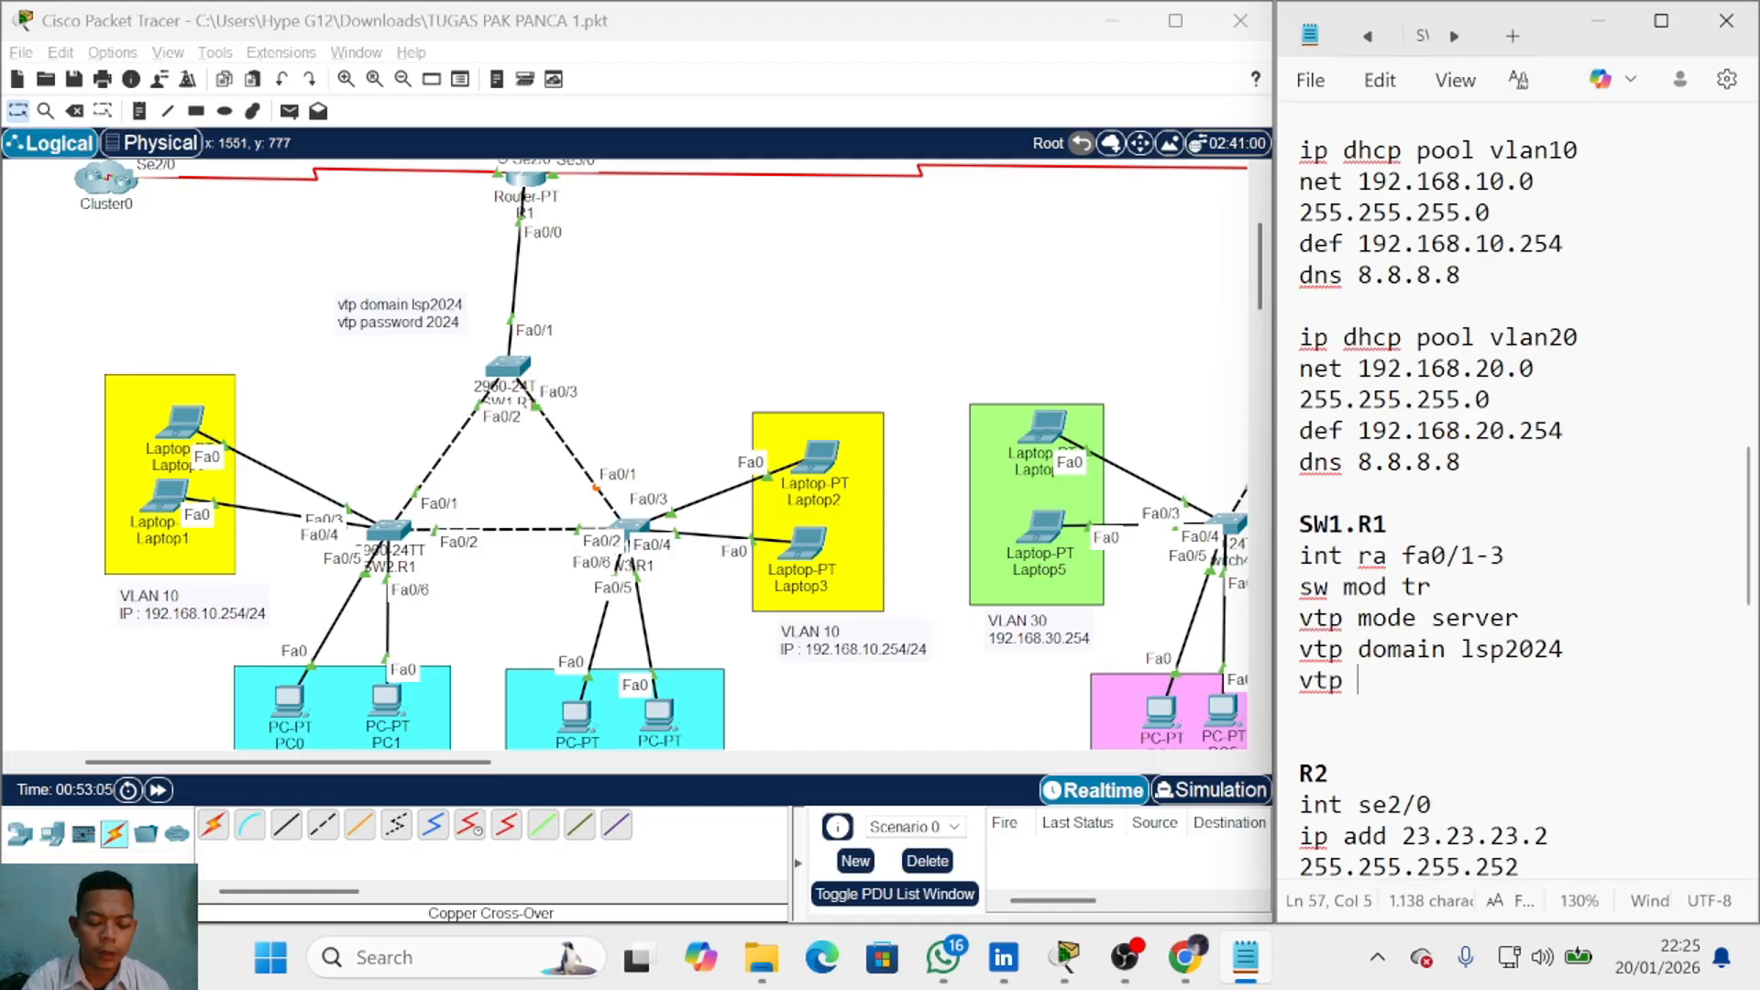
type("pass 202")
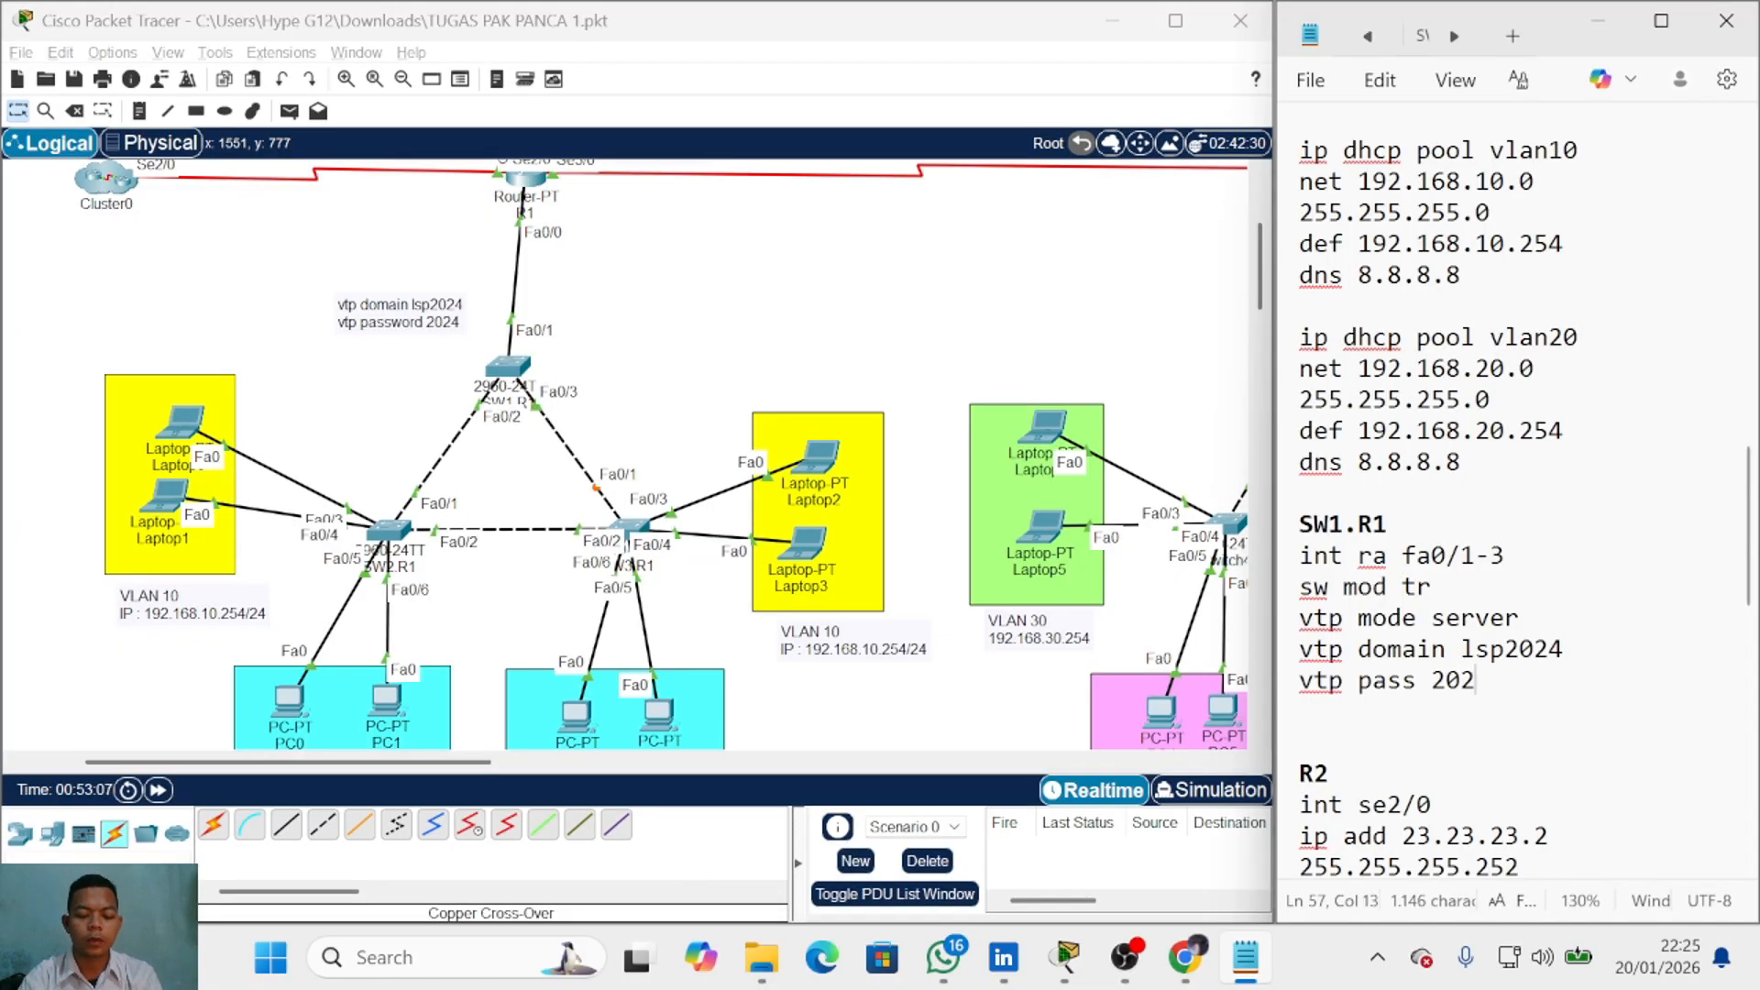
type("4")
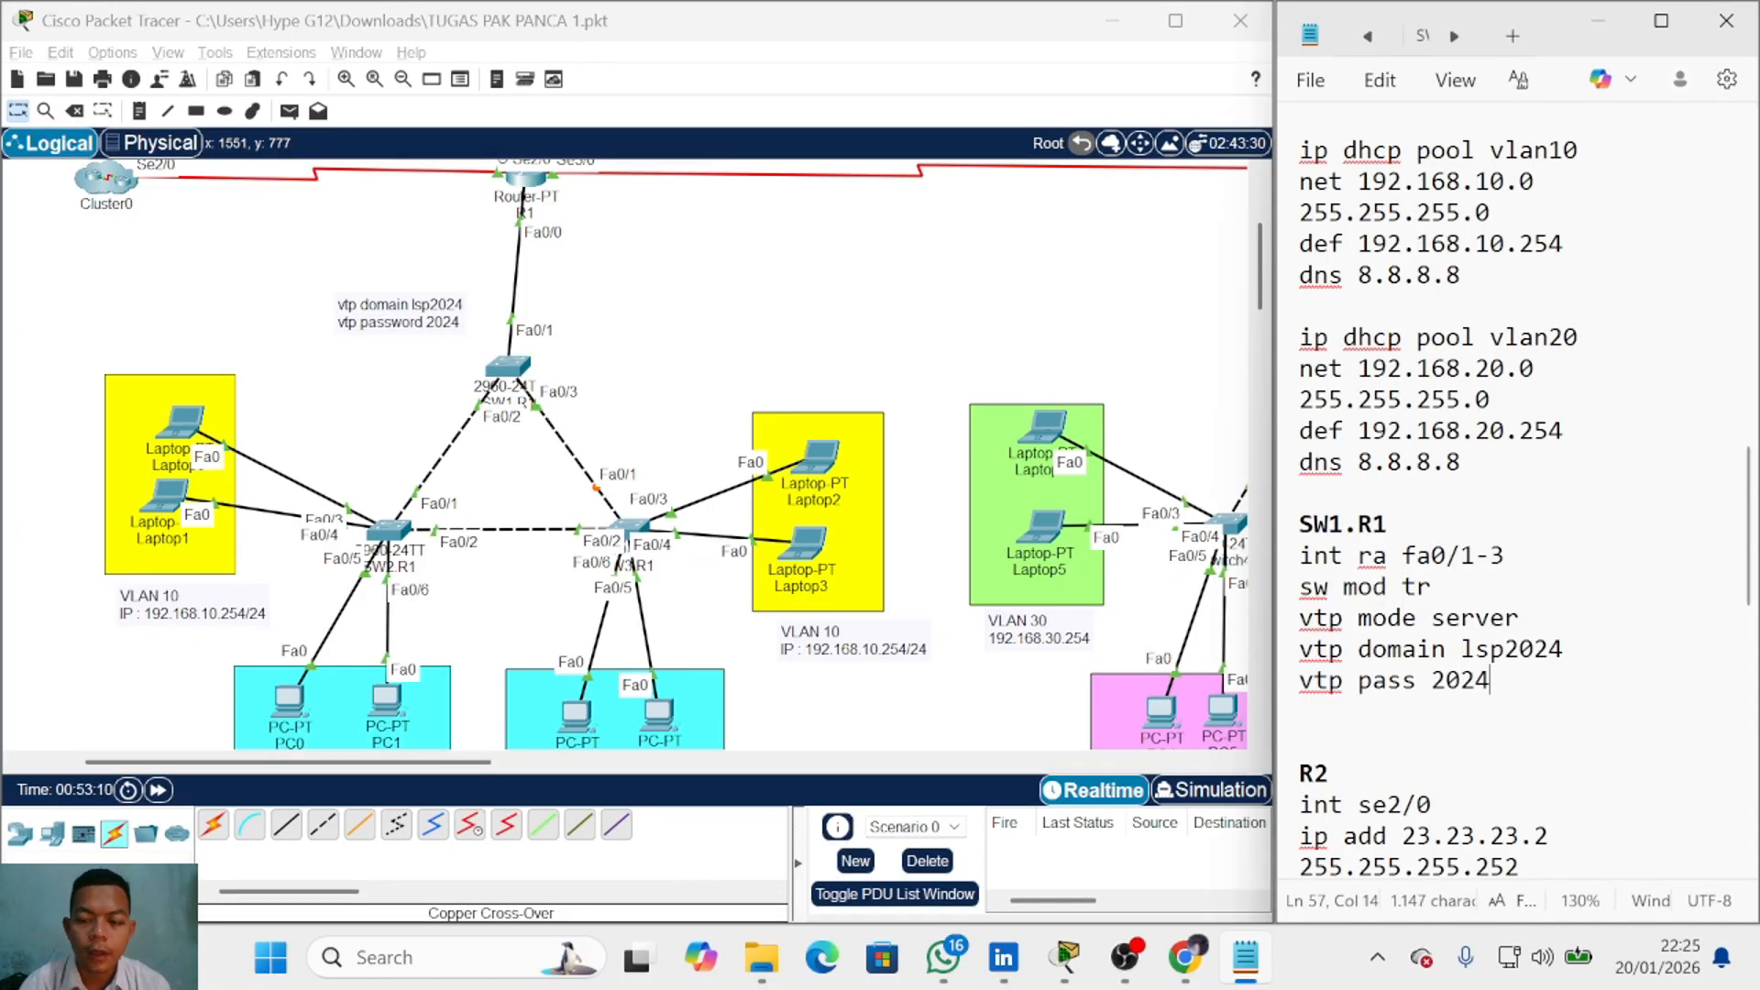
key("Return")
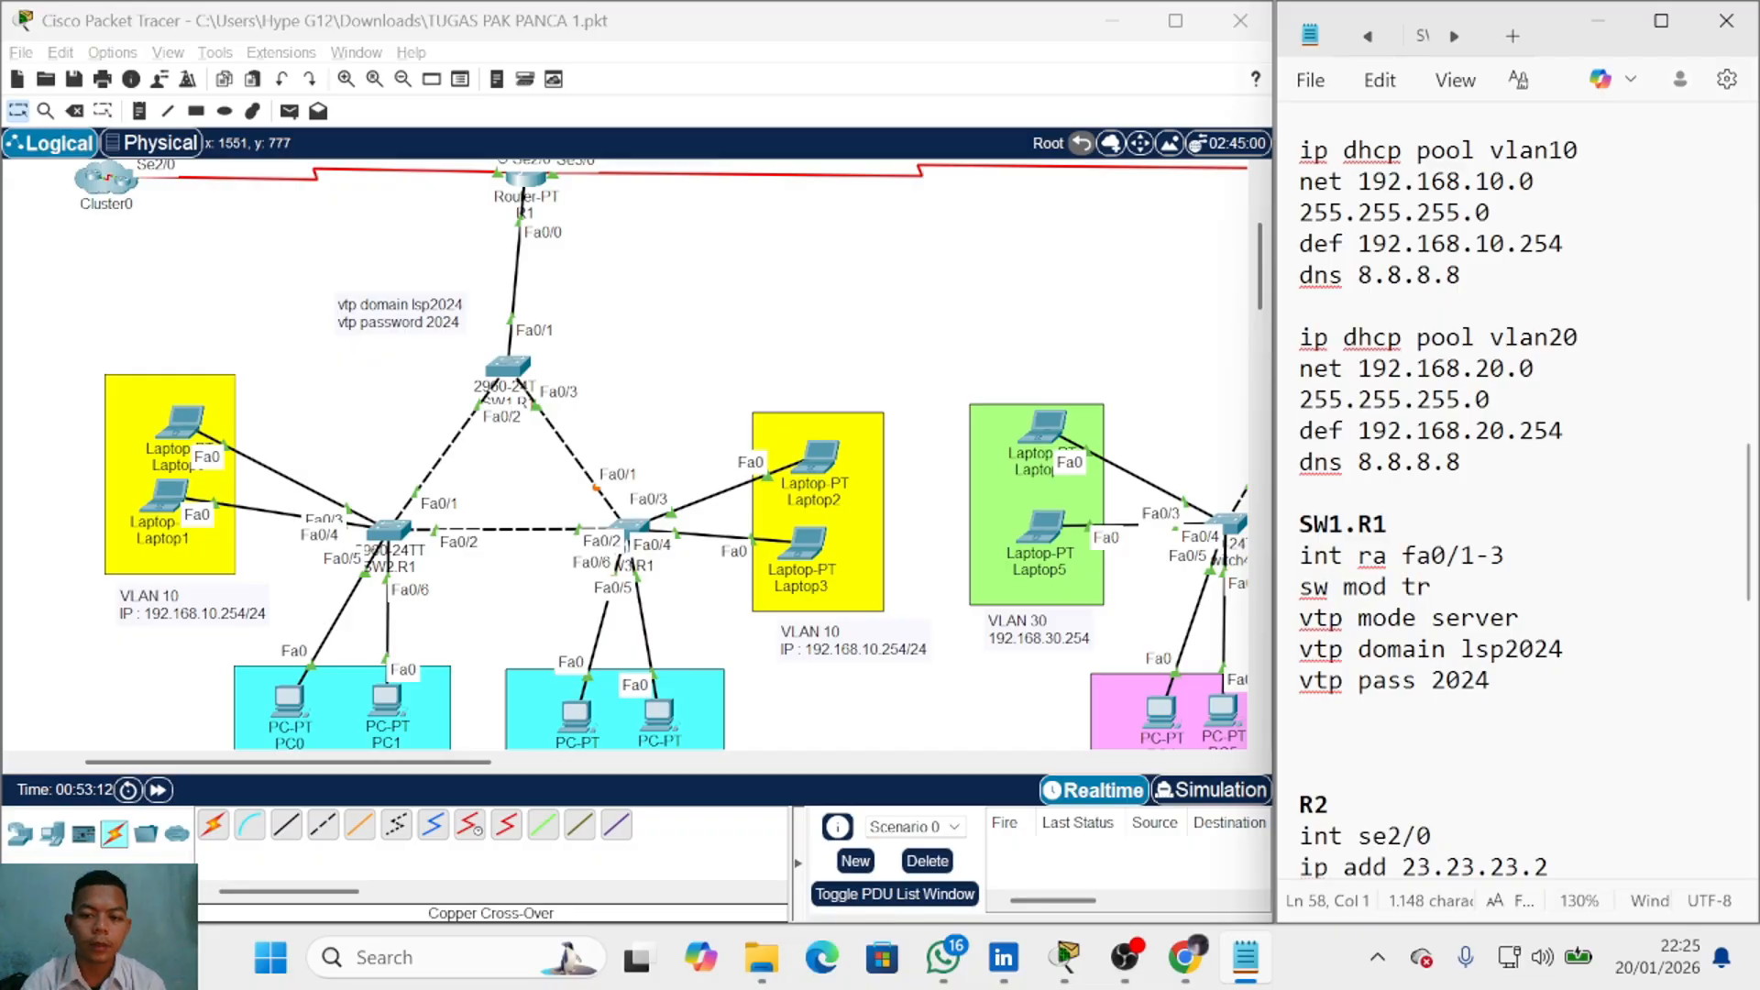
Step: Finish the SW1.R1 notes with ex, vlan 10 and vlan 20
type("ex")
key("Return")
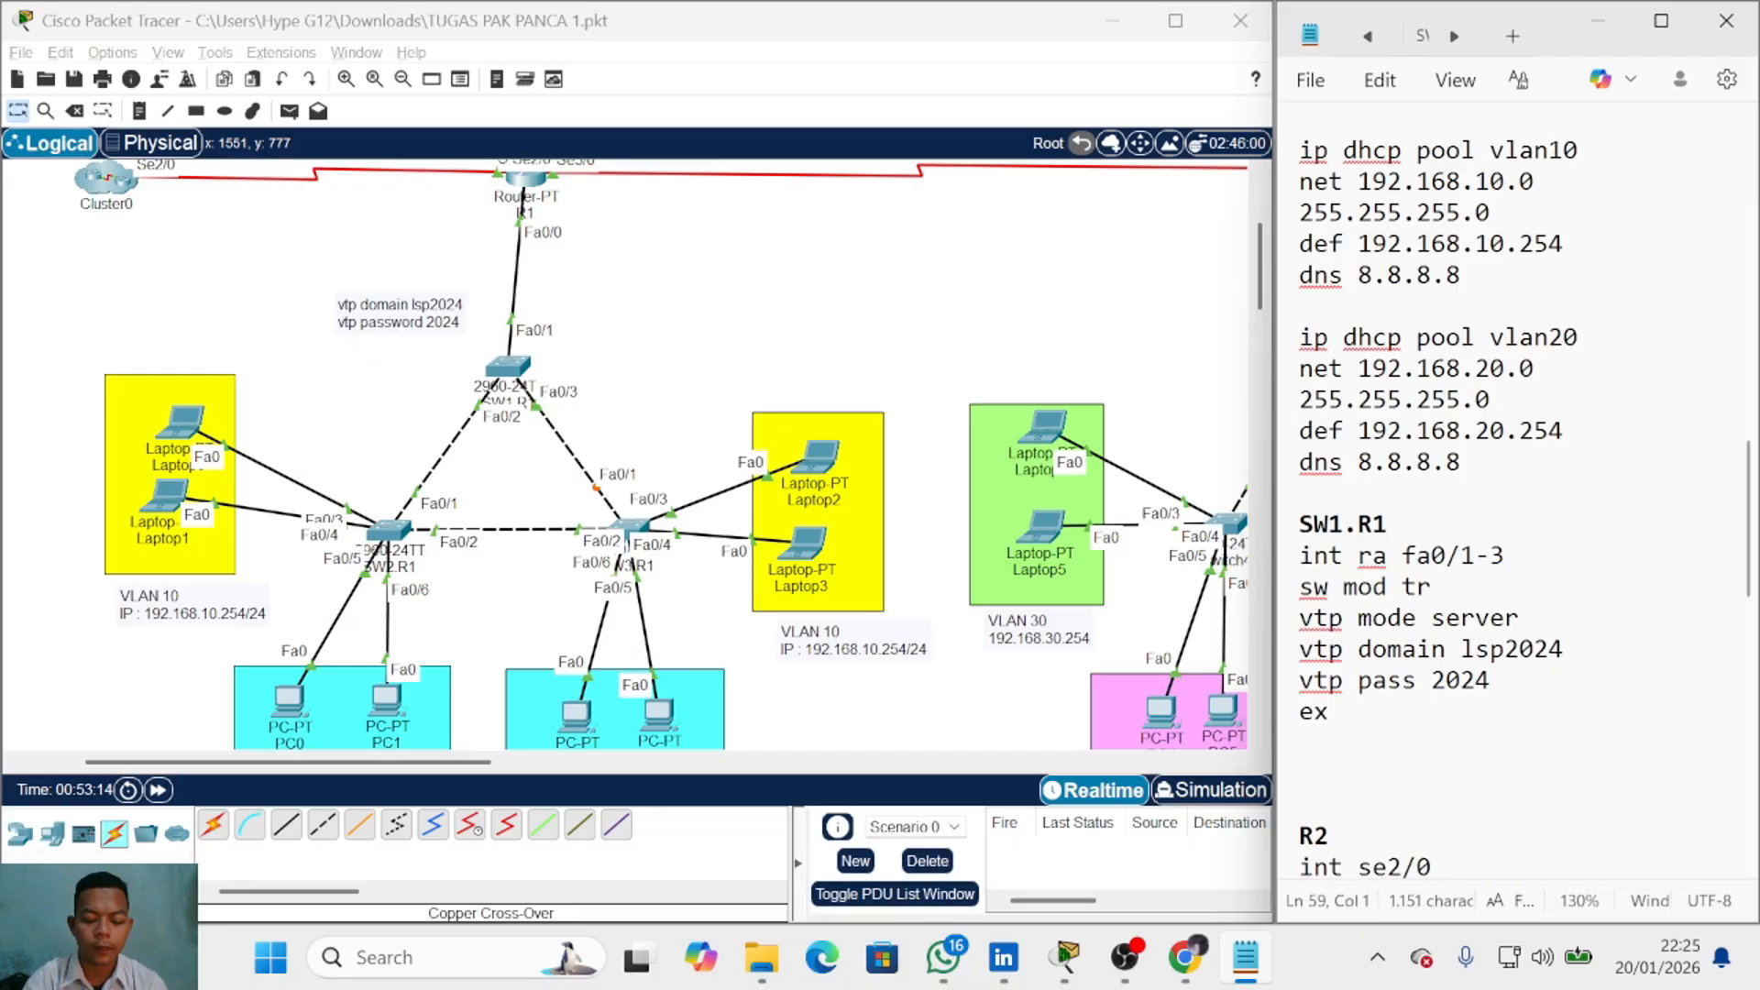
type("vlan 10")
key("Return")
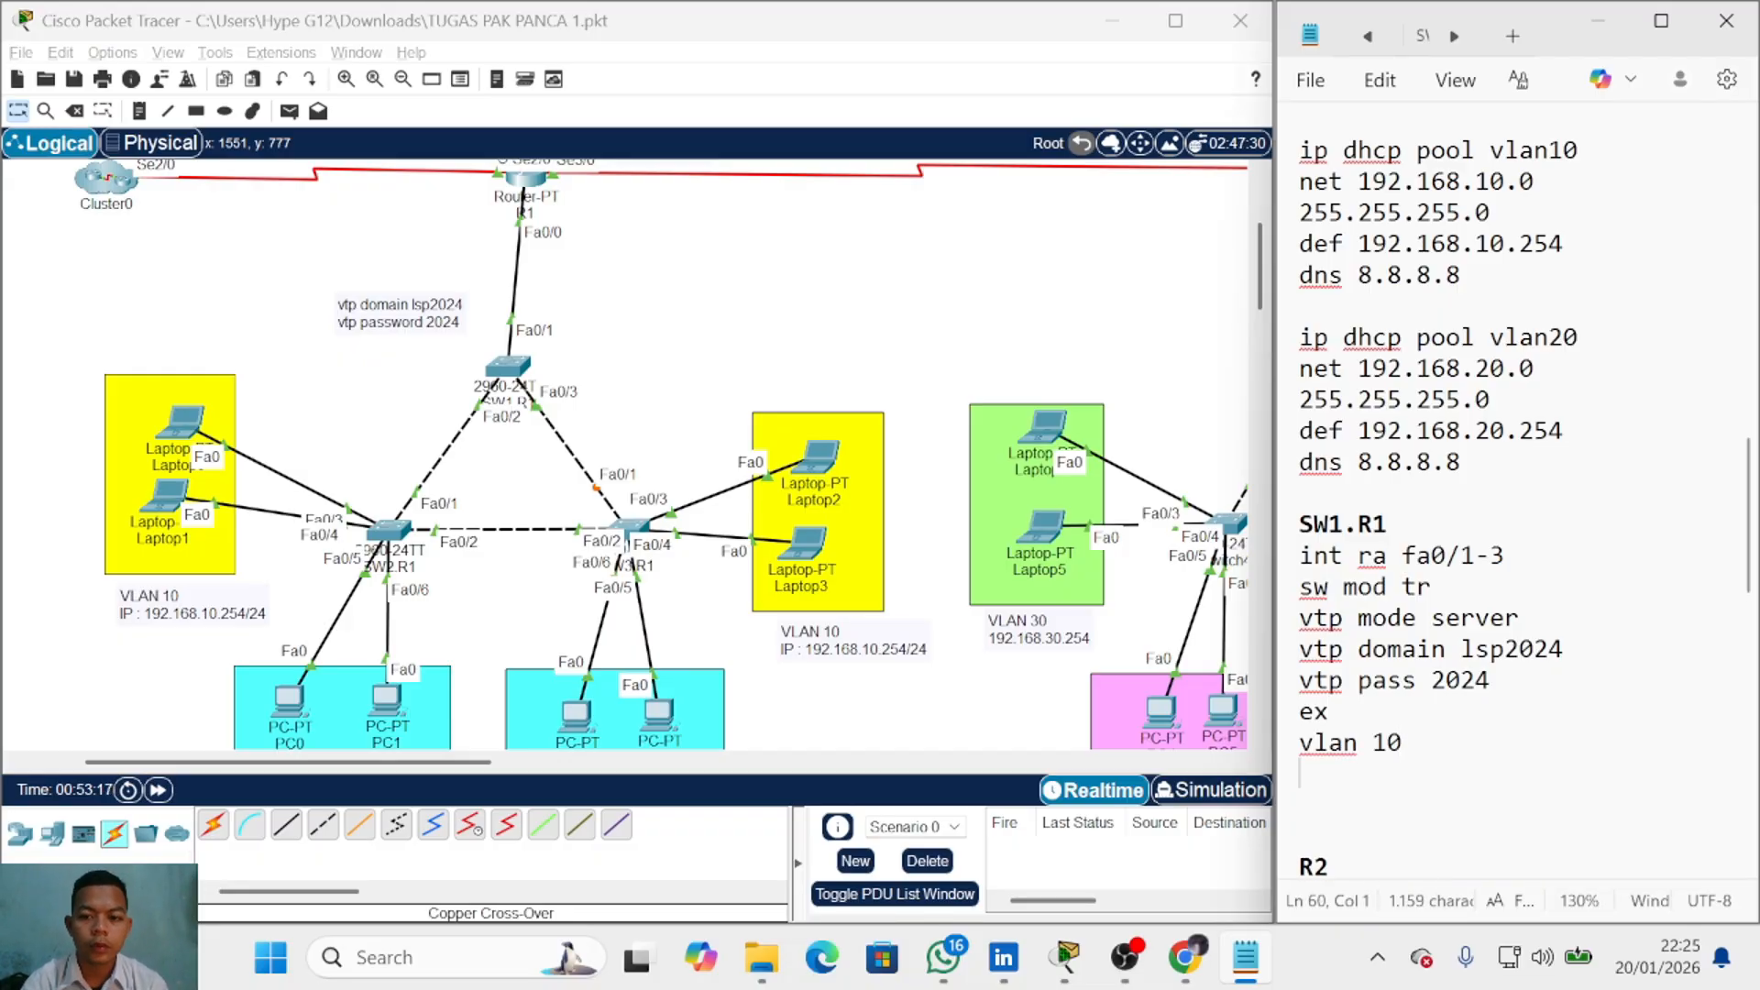
type("vlan 20")
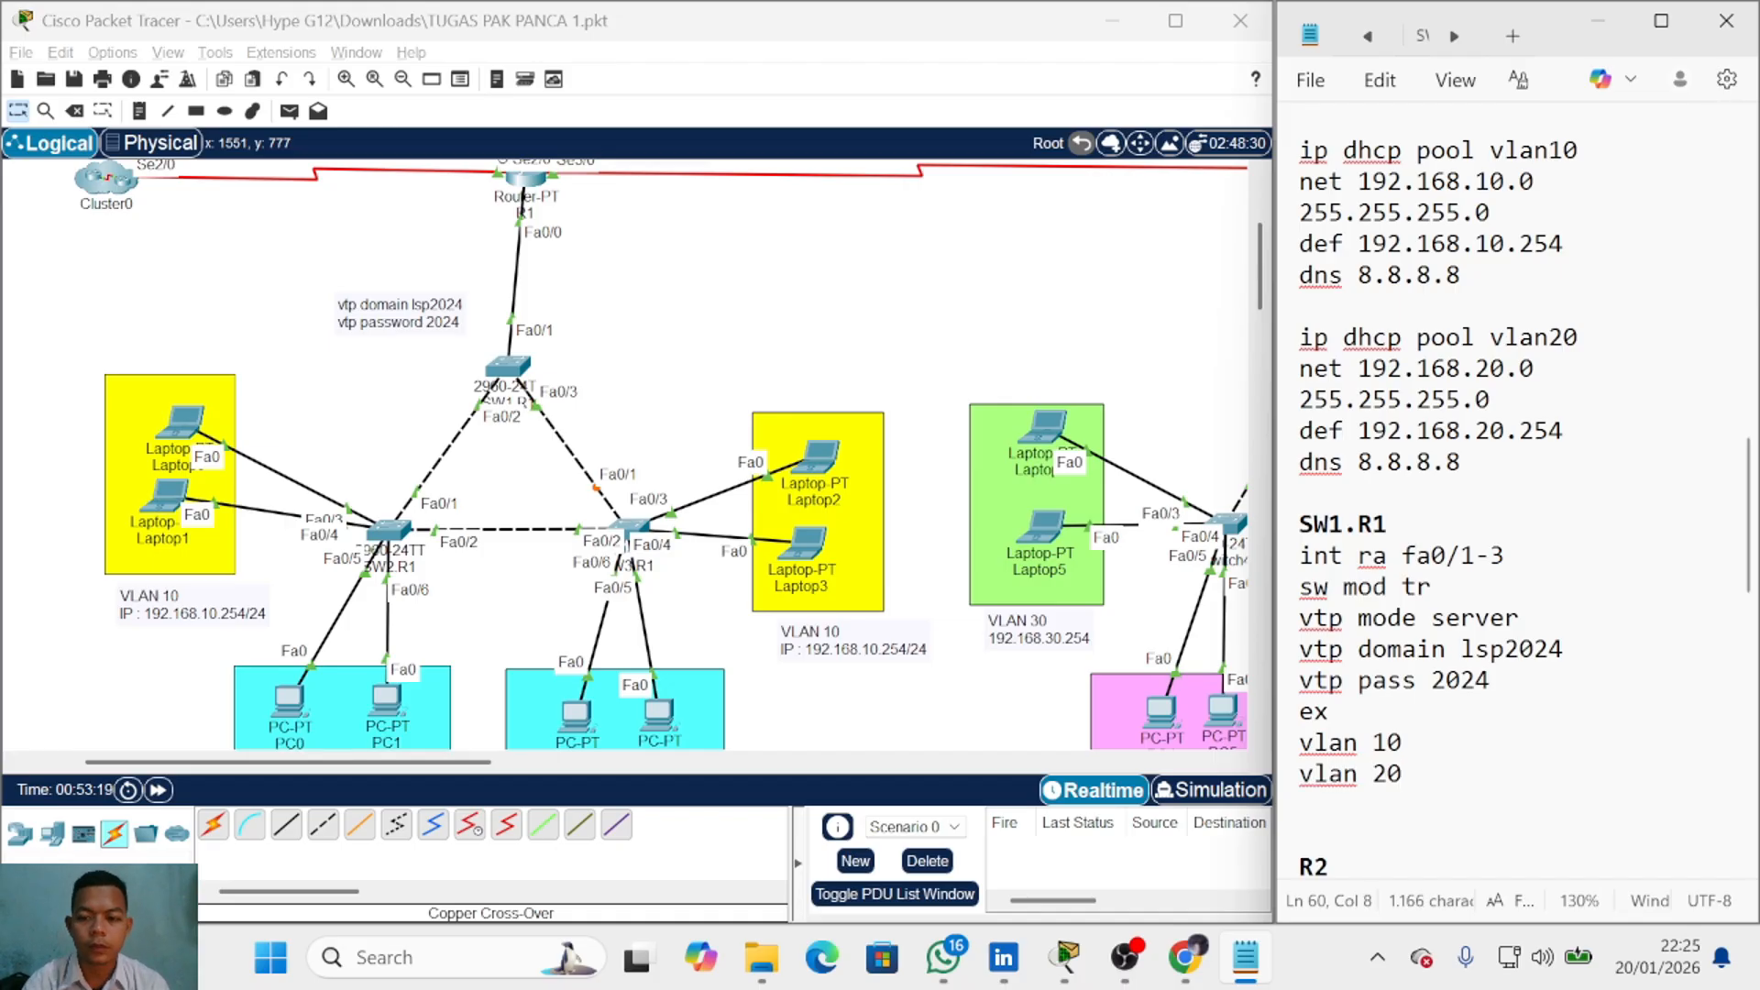
Step: Back in the topology, open the SW1.R1 switch's configuration window
left_click(667, 378)
scroll(1439, 499, "down", 1)
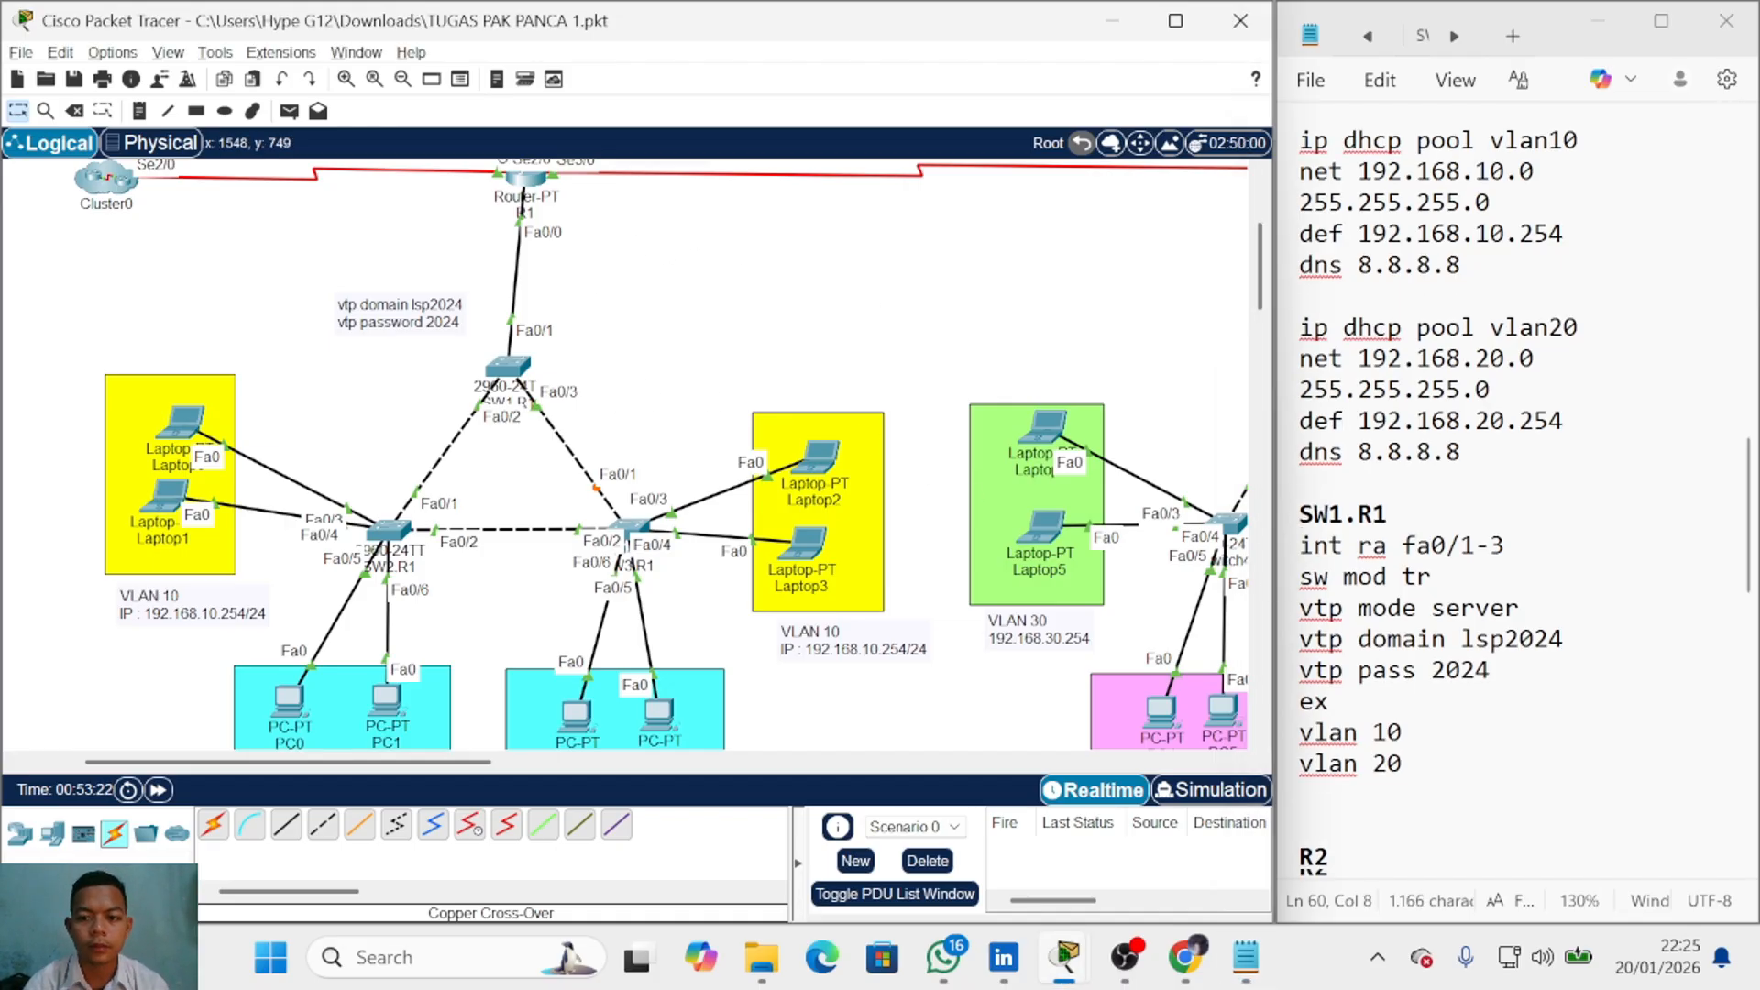
left_click(510, 367)
Step: In SW1.R1's CLI, enter configuration mode and set ports fa0/1-3 to trunk mode
left_click(727, 70)
left_click_drag(917, 26, 521, 63)
key("Return")
key("Return")
type("en")
key("Return")
type("conf t")
key("Return")
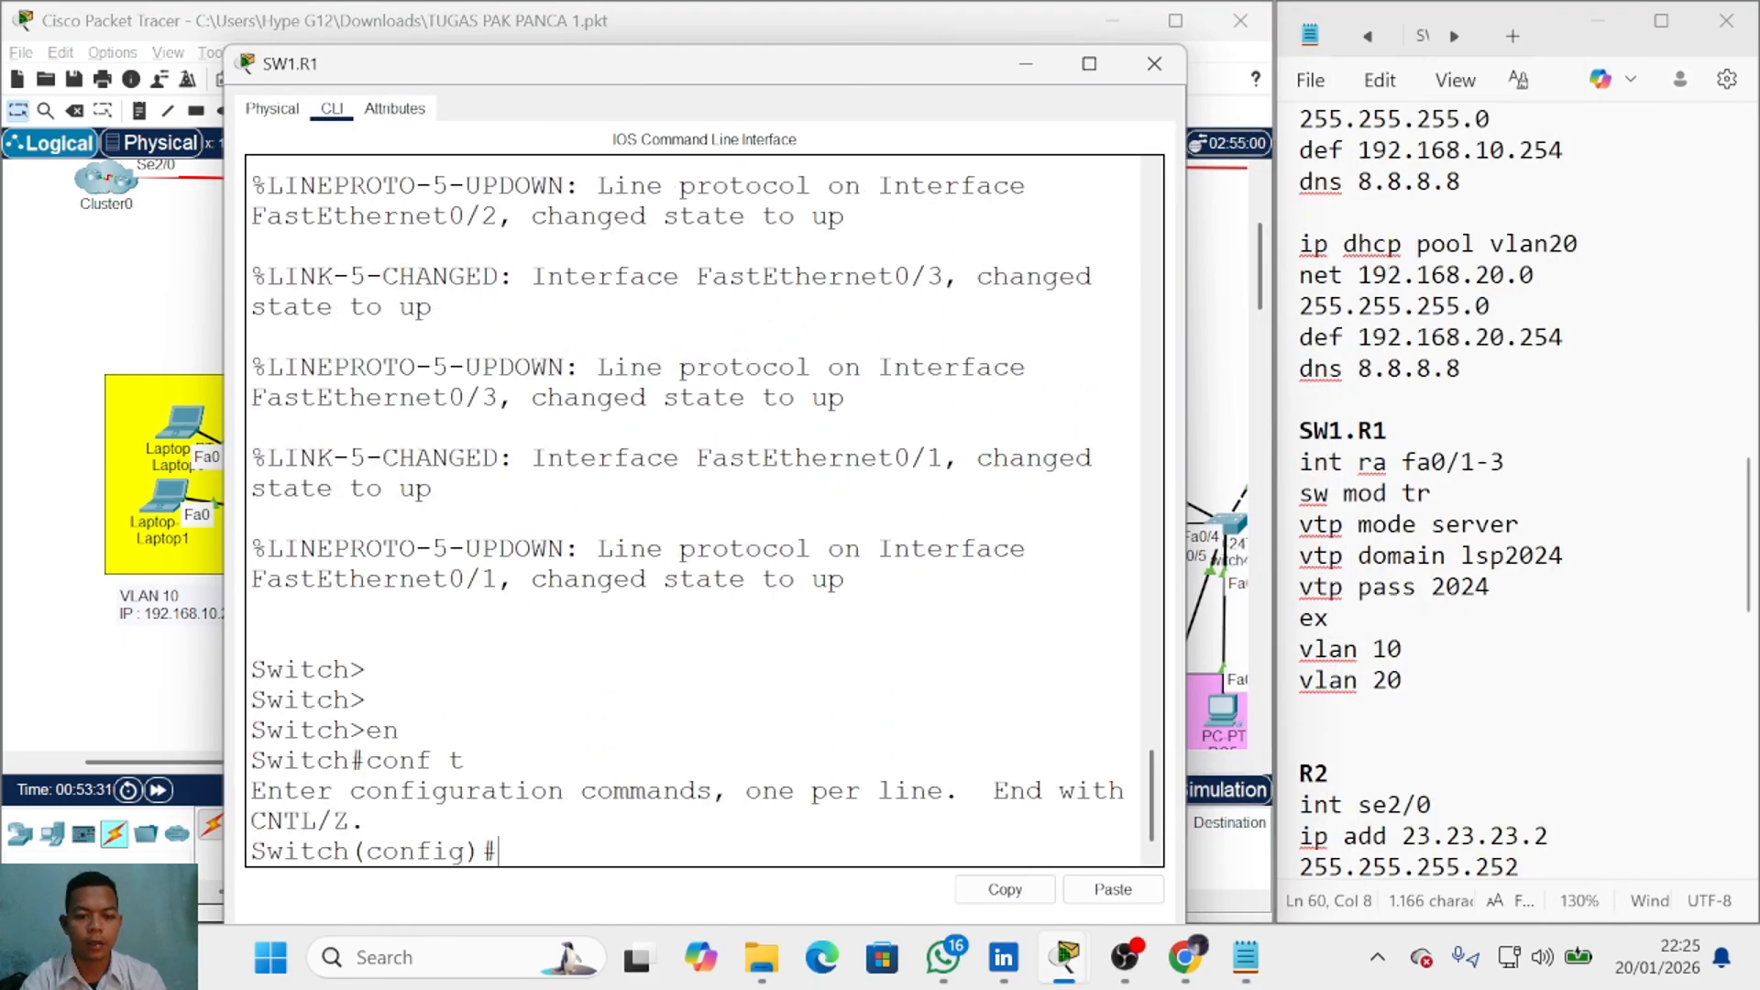
type("int ra fa0/1-3")
key("Return")
type("sw mod tr")
key("Return")
type("ex")
key("Return")
type("vtp mode serve")
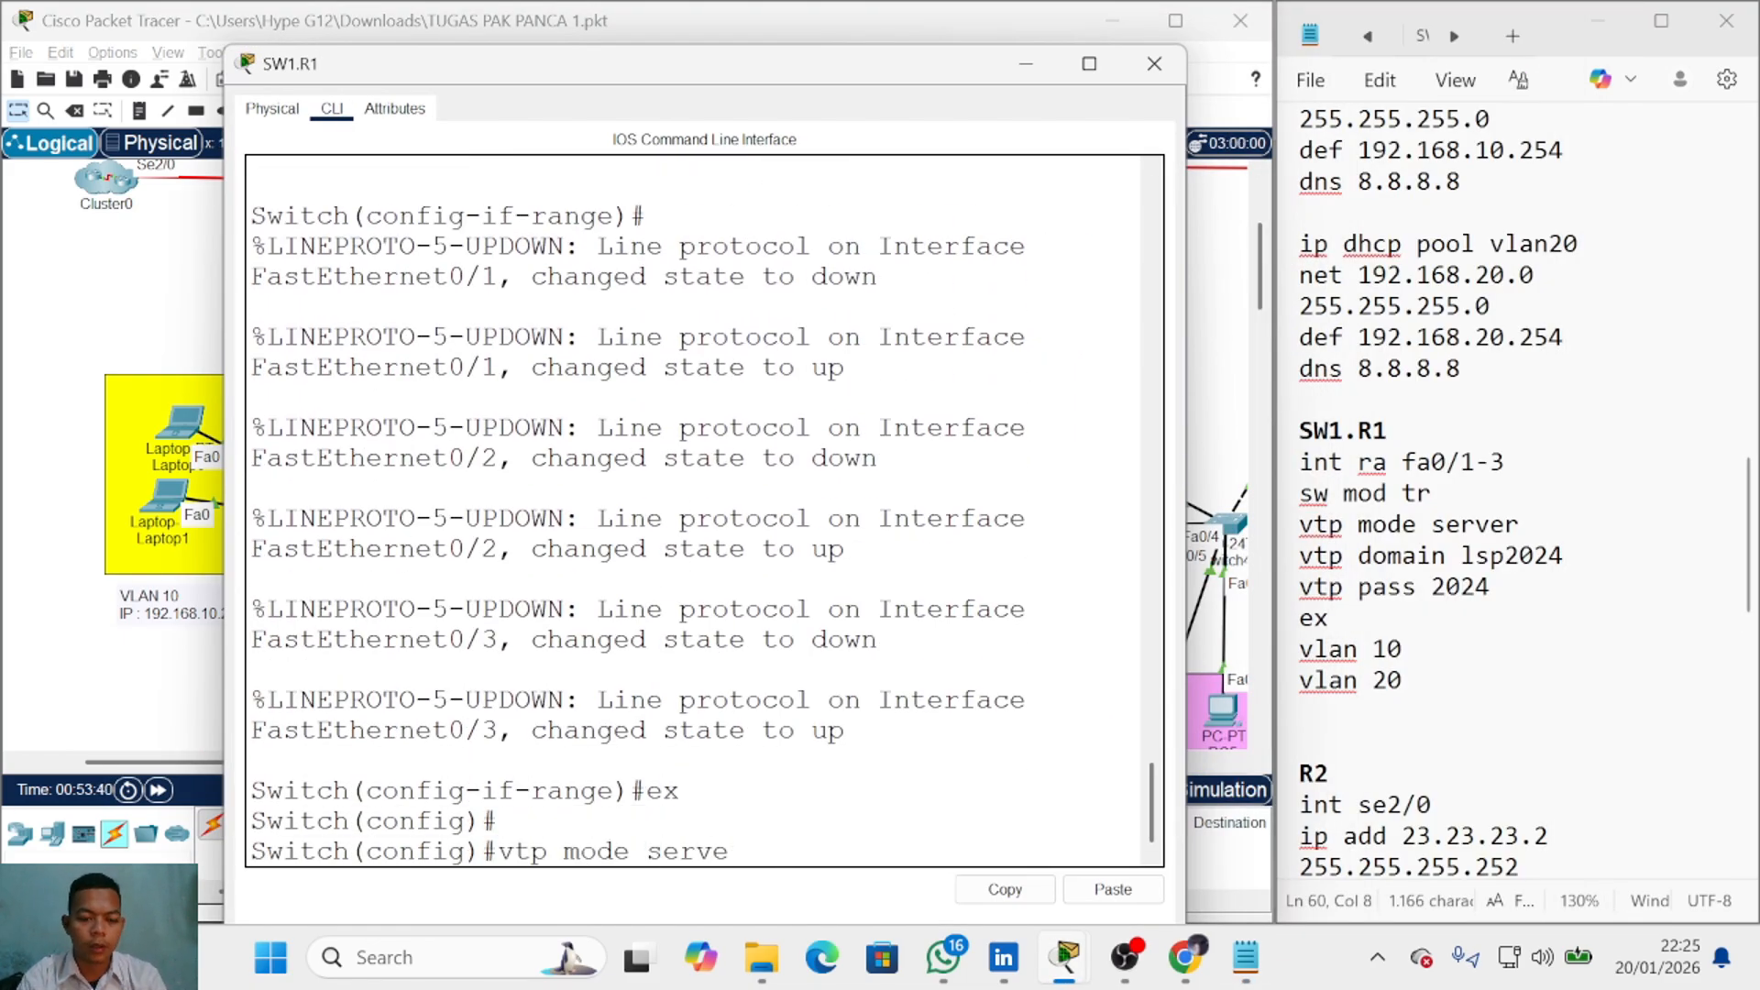
type("r vtp mode")
key("BackSpace")
key("BackSpace")
key("BackSpace")
key("BackSpace")
key("BackSpace")
type("domain lsp2024")
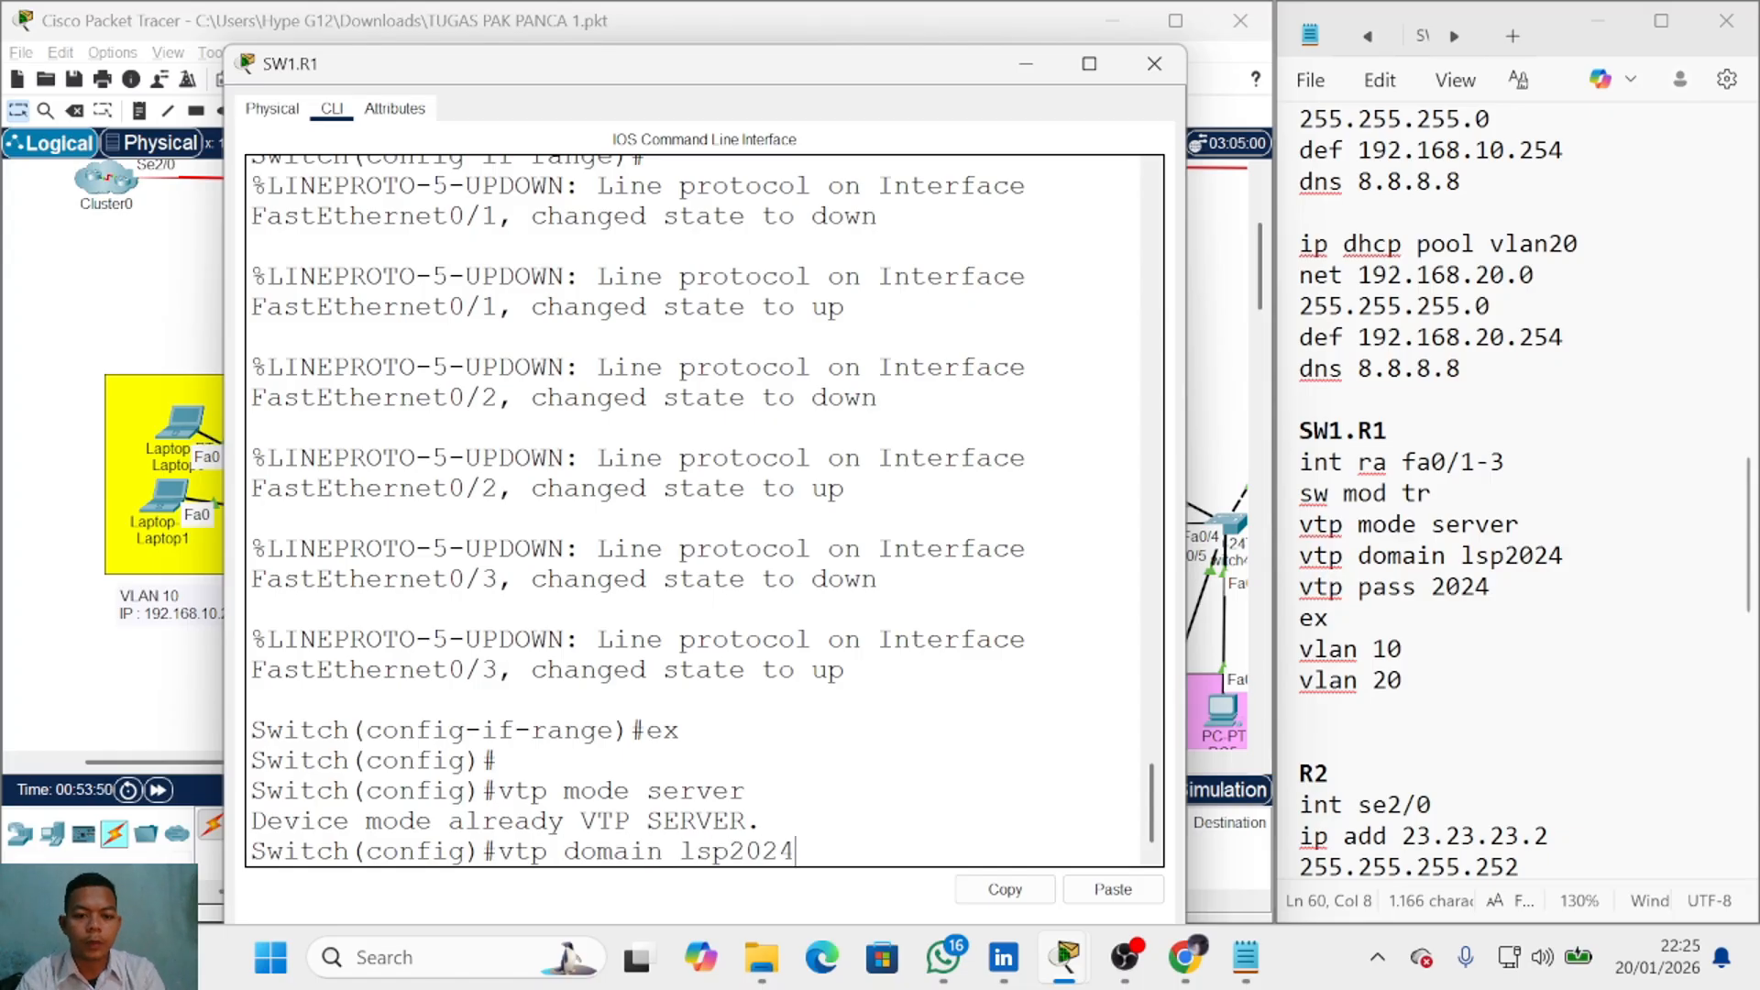
key("Return")
type("vtp domain lsp20")
key("BackSpace")
key("BackSpace")
key("BackSpace")
key("BackSpace")
key("BackSpace")
key("BackSpace")
key("BackSpace")
key("BackSpace")
key("BackSpace")
key("BackSpace")
key("BackSpace")
key("BackSpace")
type("pass 2024")
key("Return")
Step: Create VLANs 10 and 20 and confirm them with do sh vl
type("do sh vl")
key("Return")
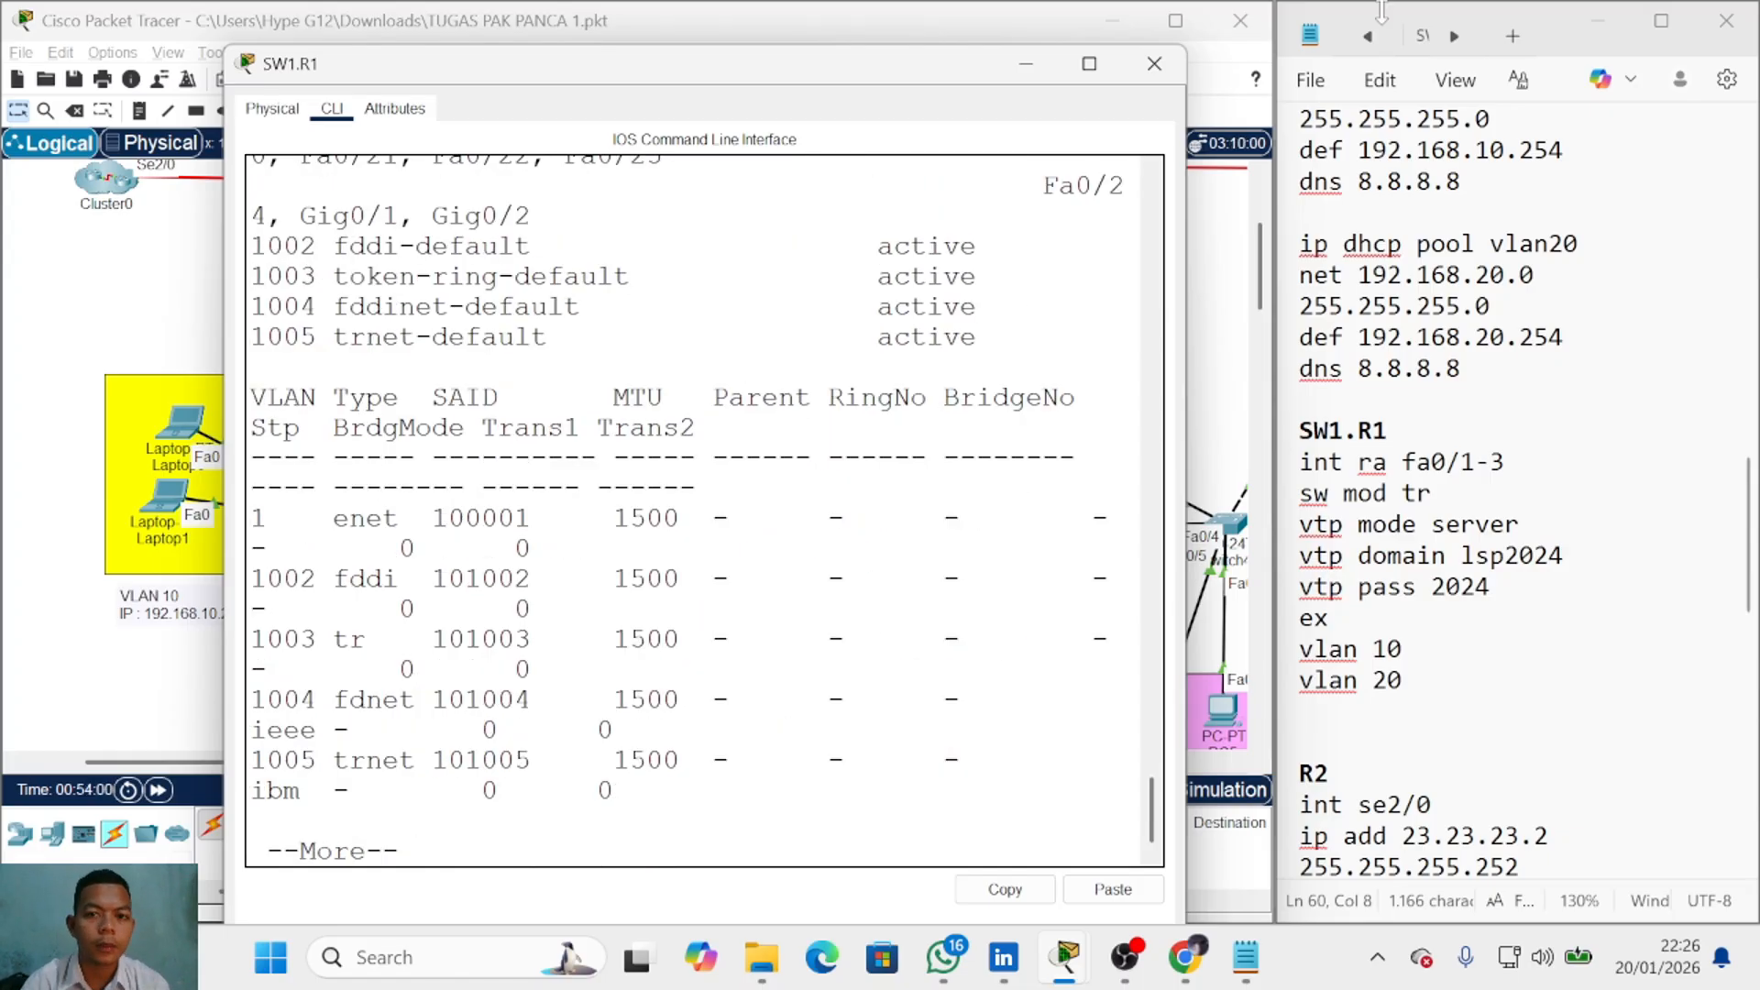
key("super+Up")
key("space")
type("vlan 10")
key("Return")
type("vlan 20")
key("Return")
type("ex do sh vl")
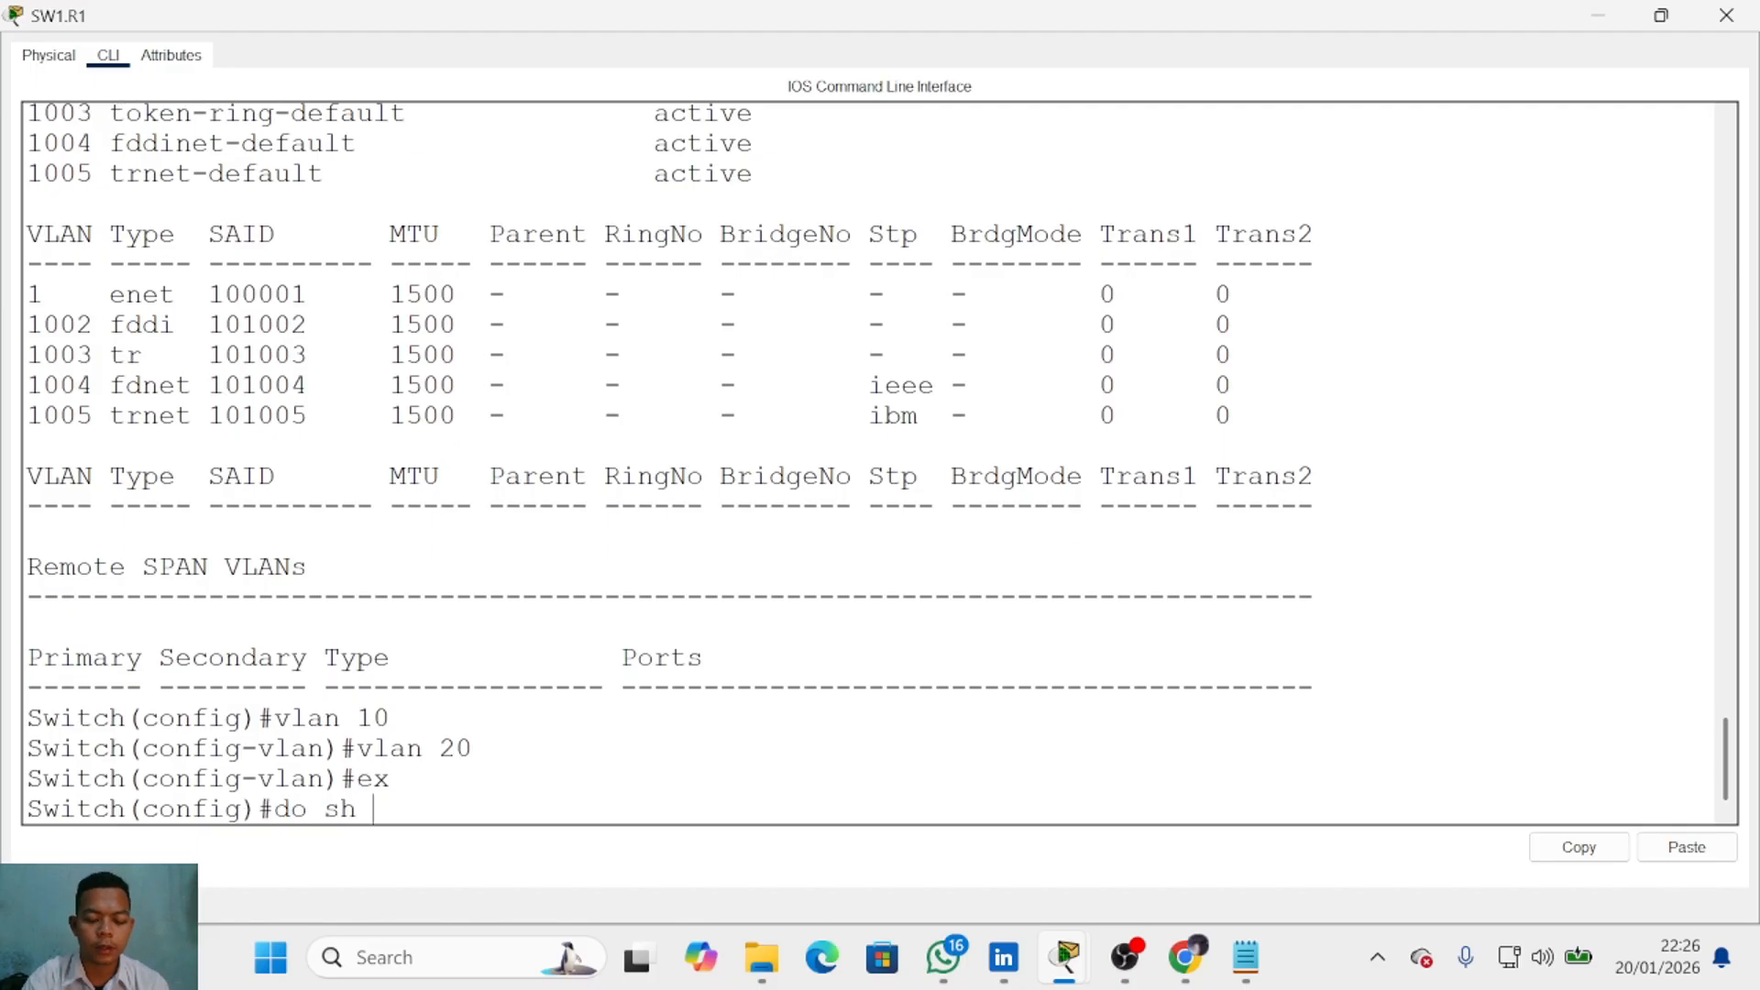
key("Return")
Step: Restore and close the SW1.R1 configuration window
left_click(1657, 23)
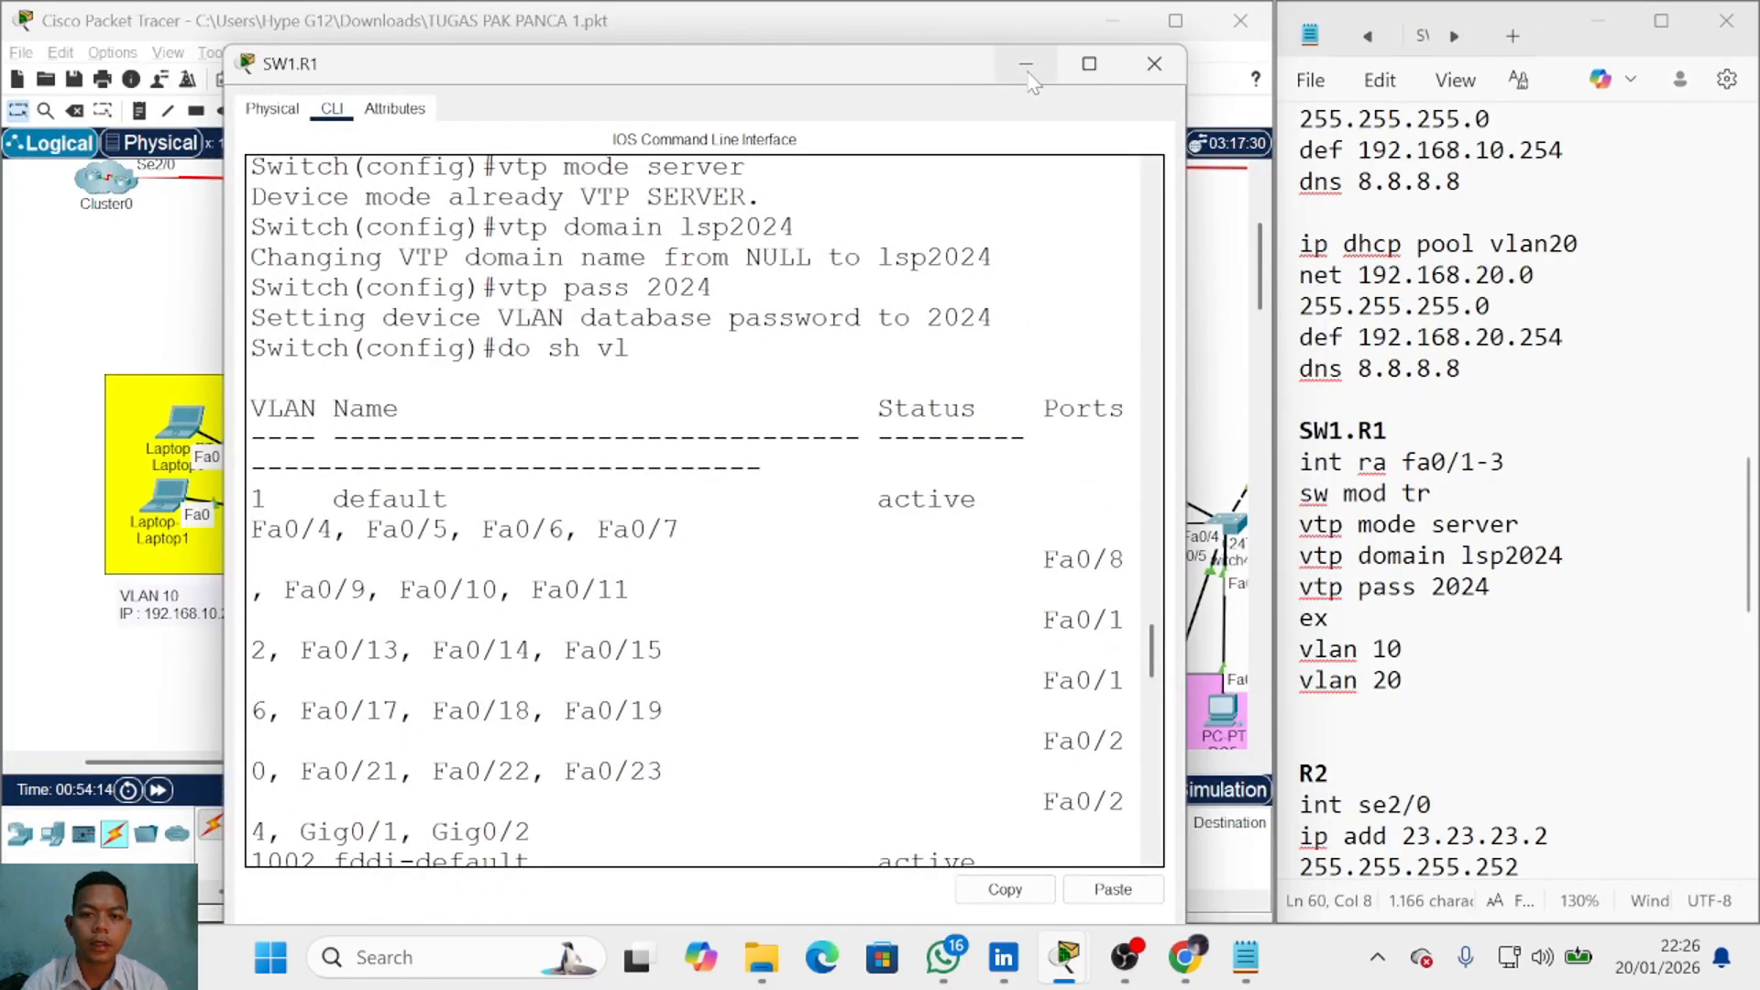
left_click(1155, 64)
scroll(636, 449, "down", 1)
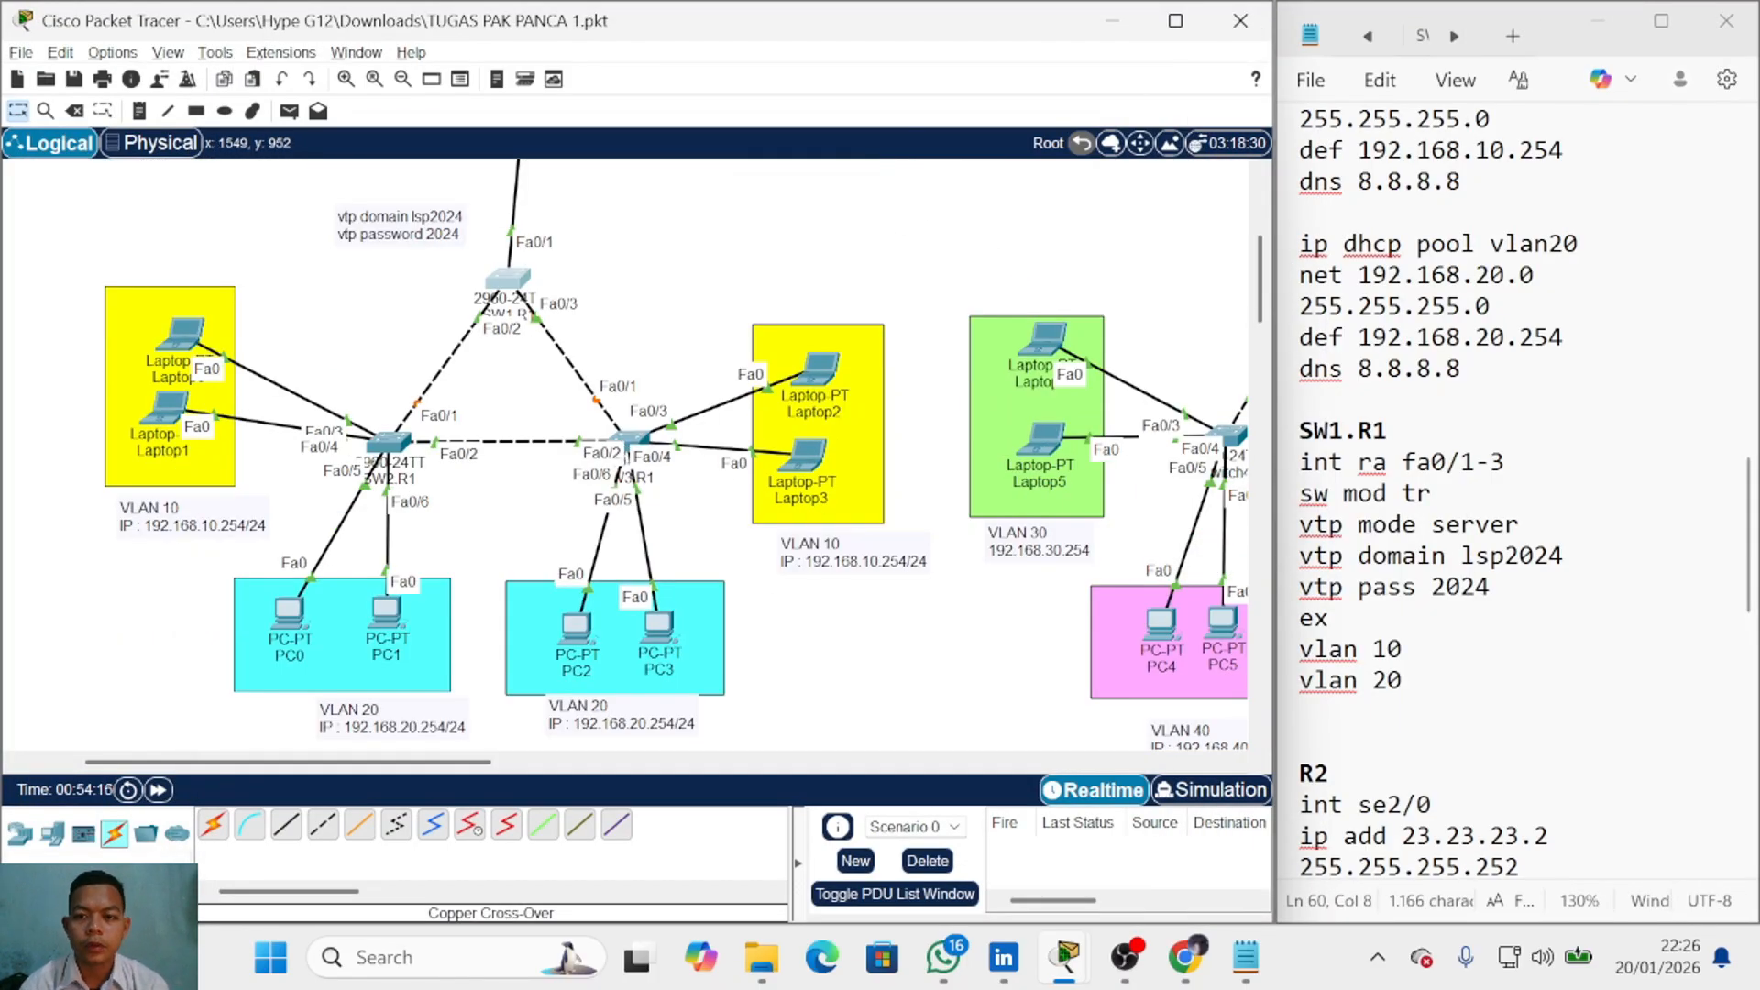
Step: Below the SW1.R1 notes, write unbolded SW2.R1 trunk lines: int ra fa0/1-2 and sw mod tr
left_click(1393, 431)
left_click_drag(1503, 462, 1302, 117)
left_click(1390, 430)
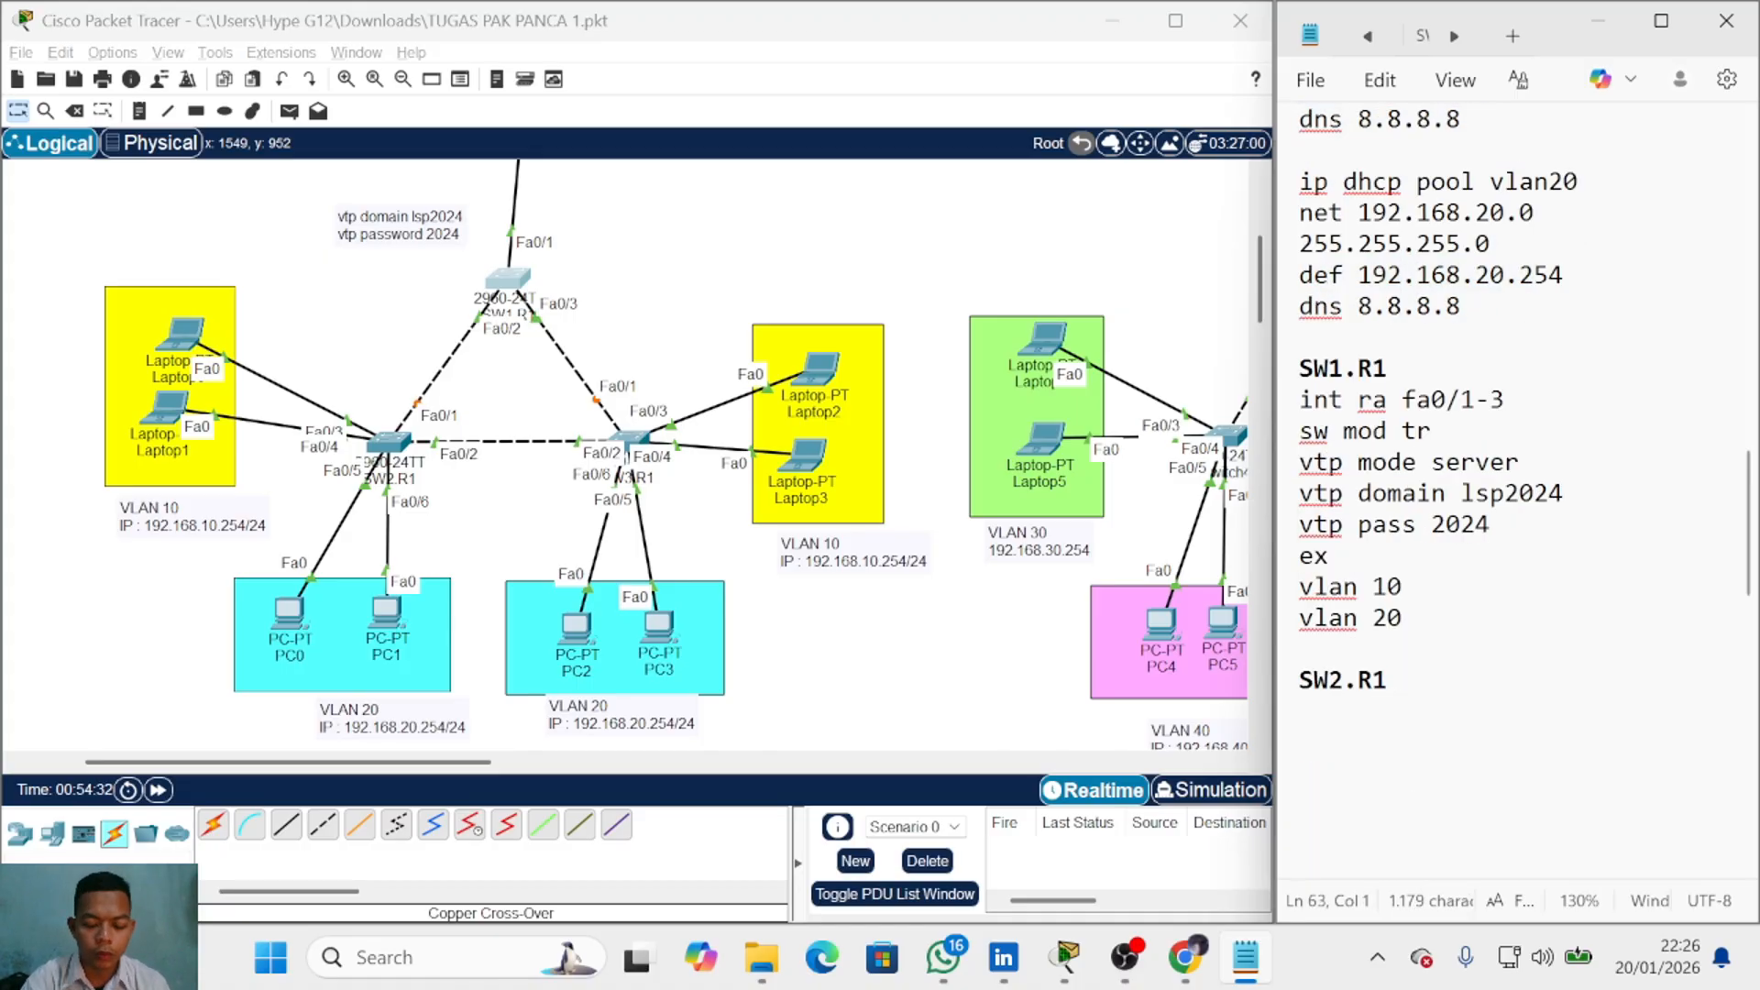
type("int ra fa0/")
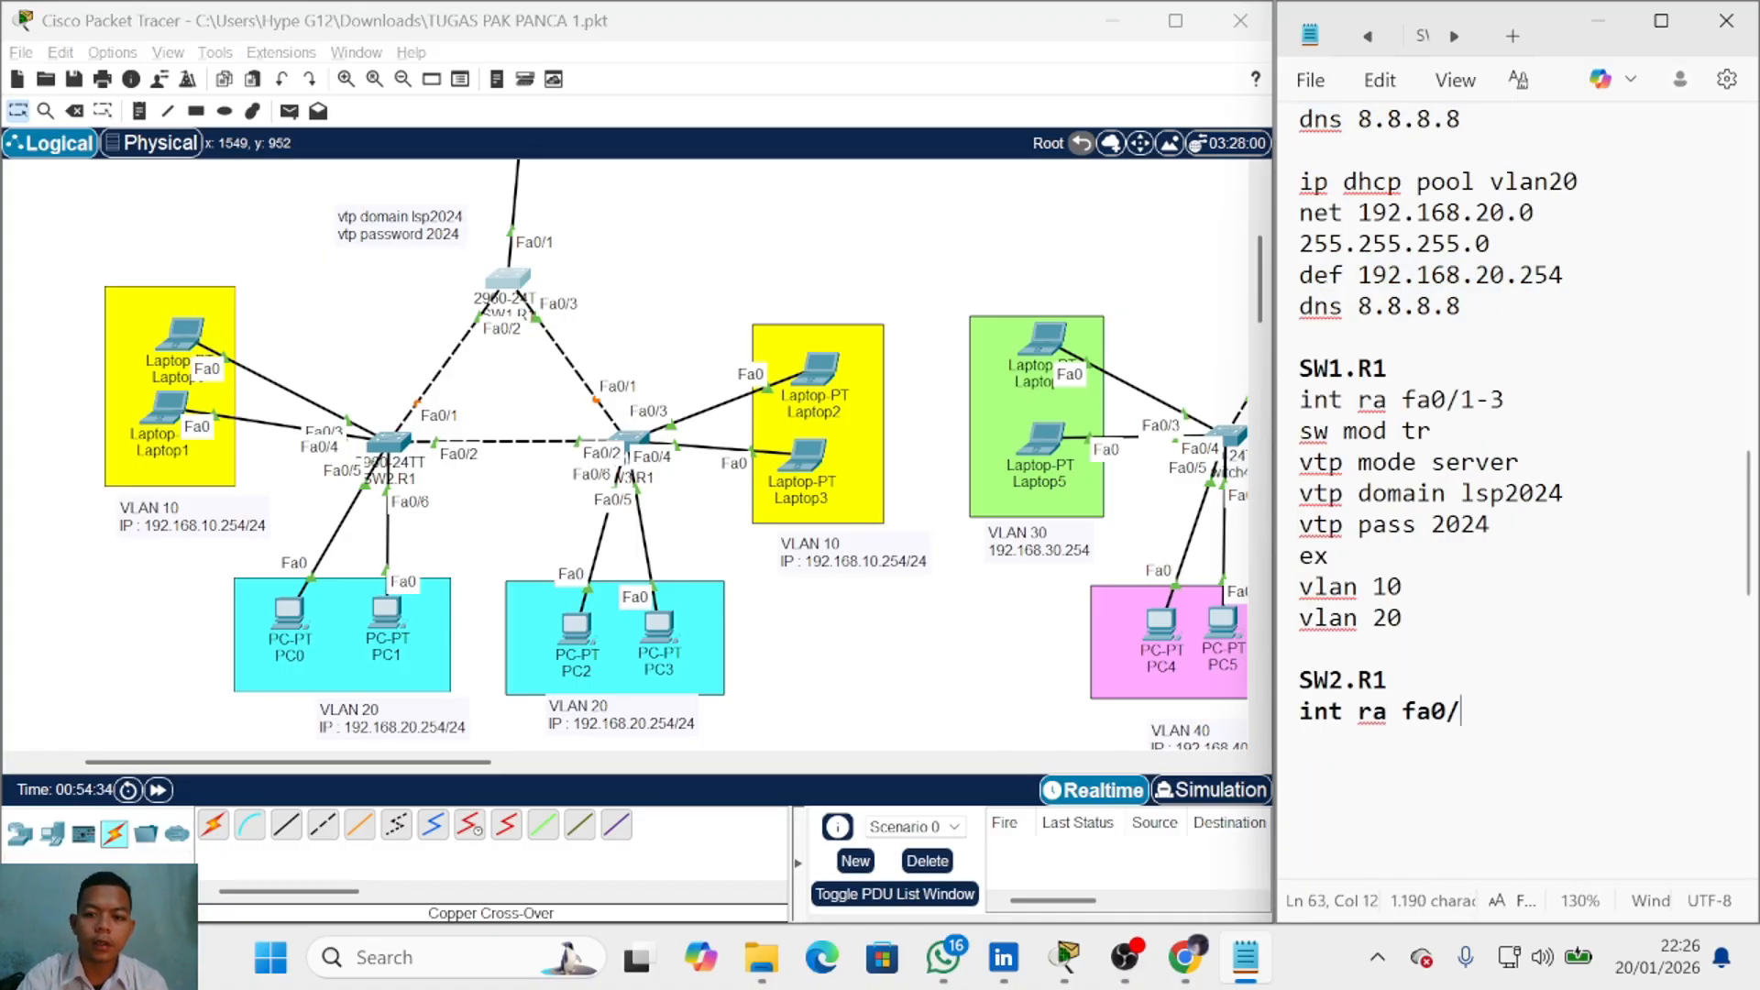
type("1-2")
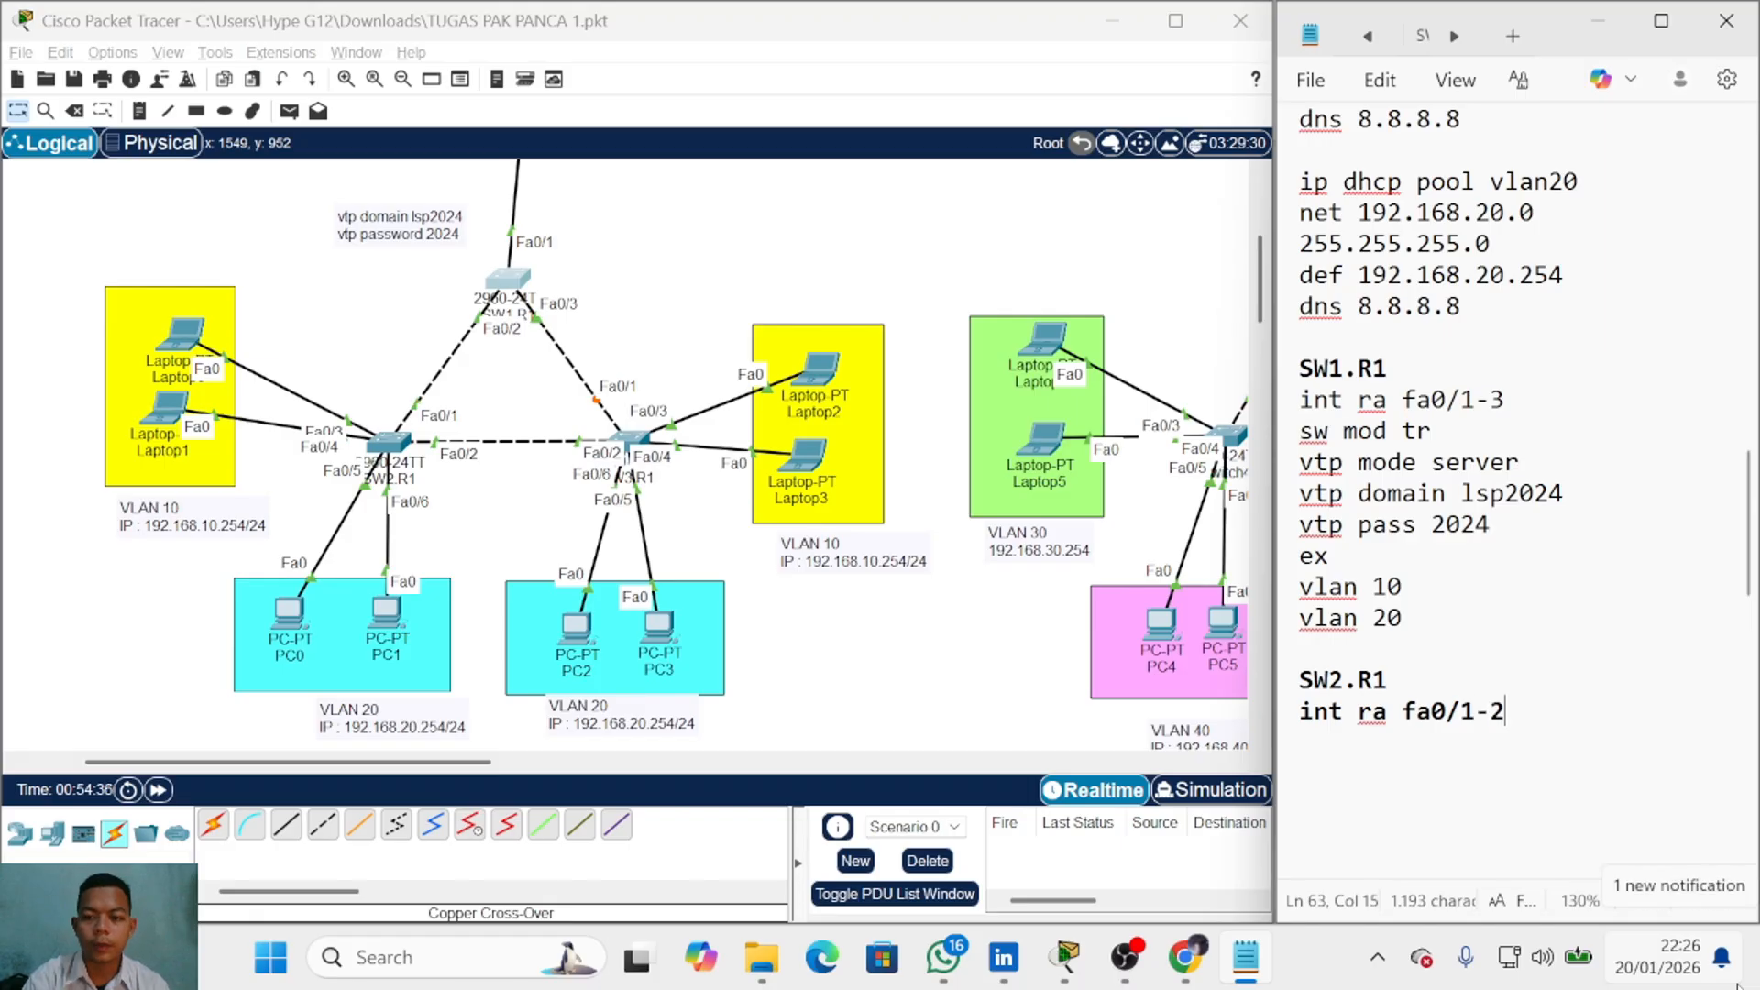
key("Return")
type("sw mod tr")
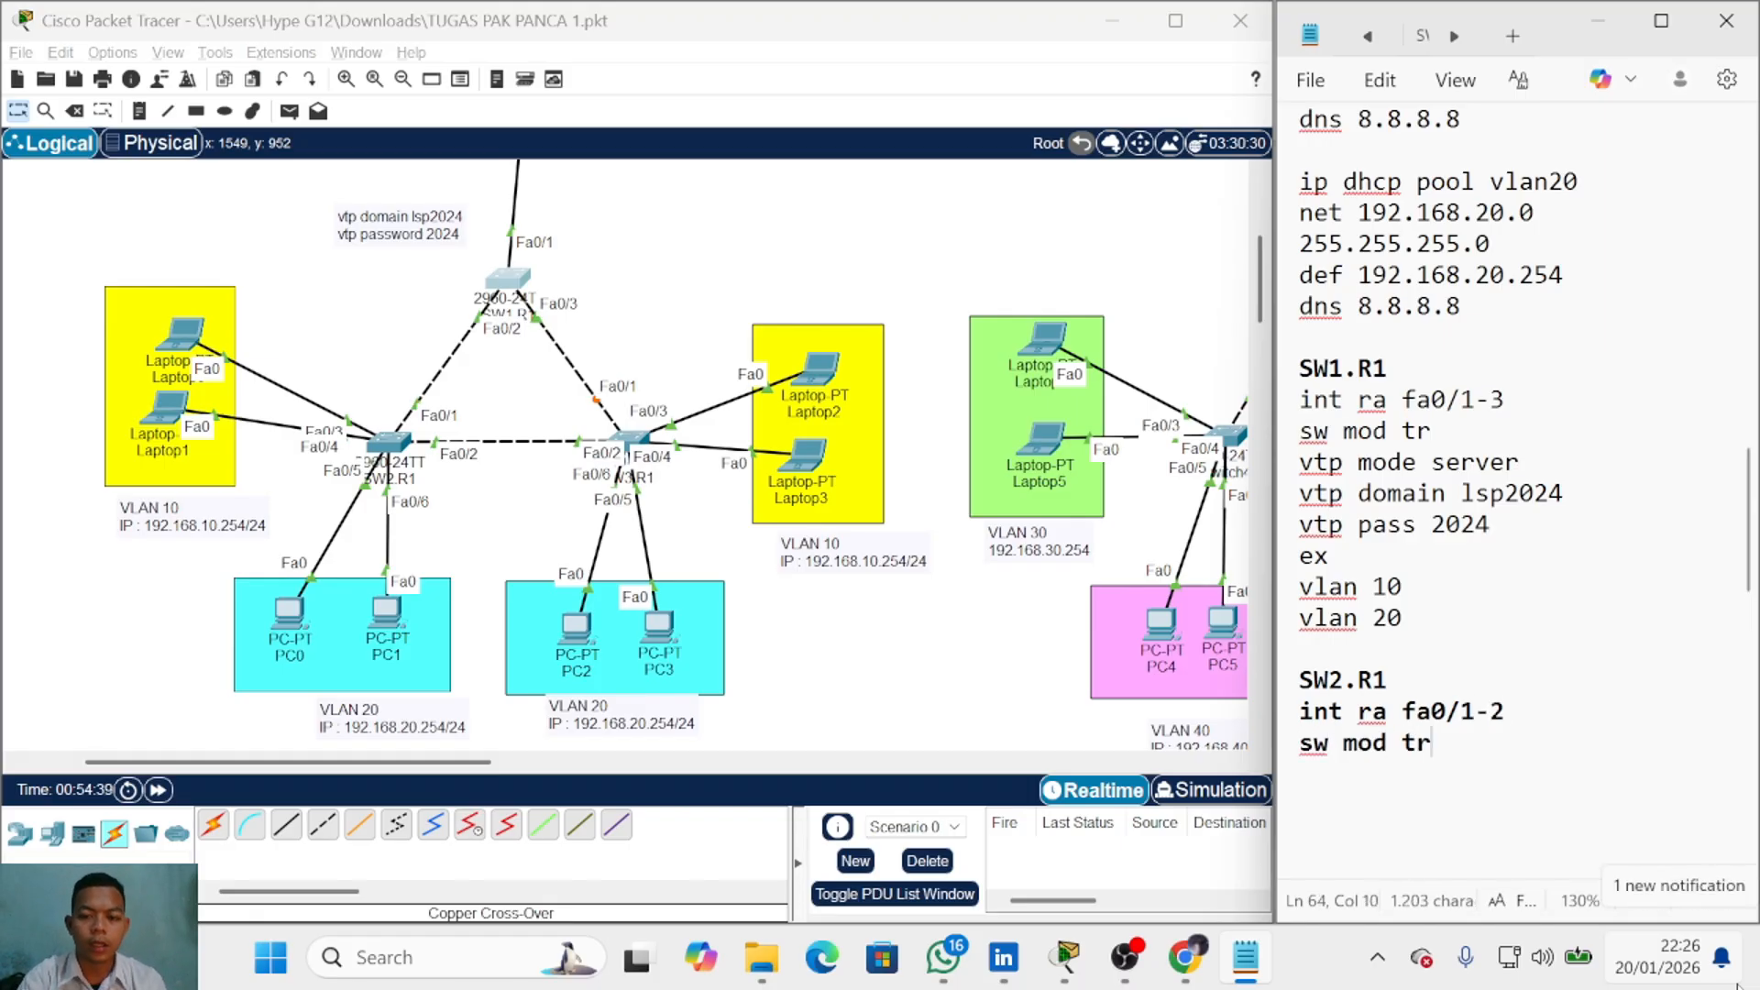
left_click_drag(1445, 744, 1285, 724)
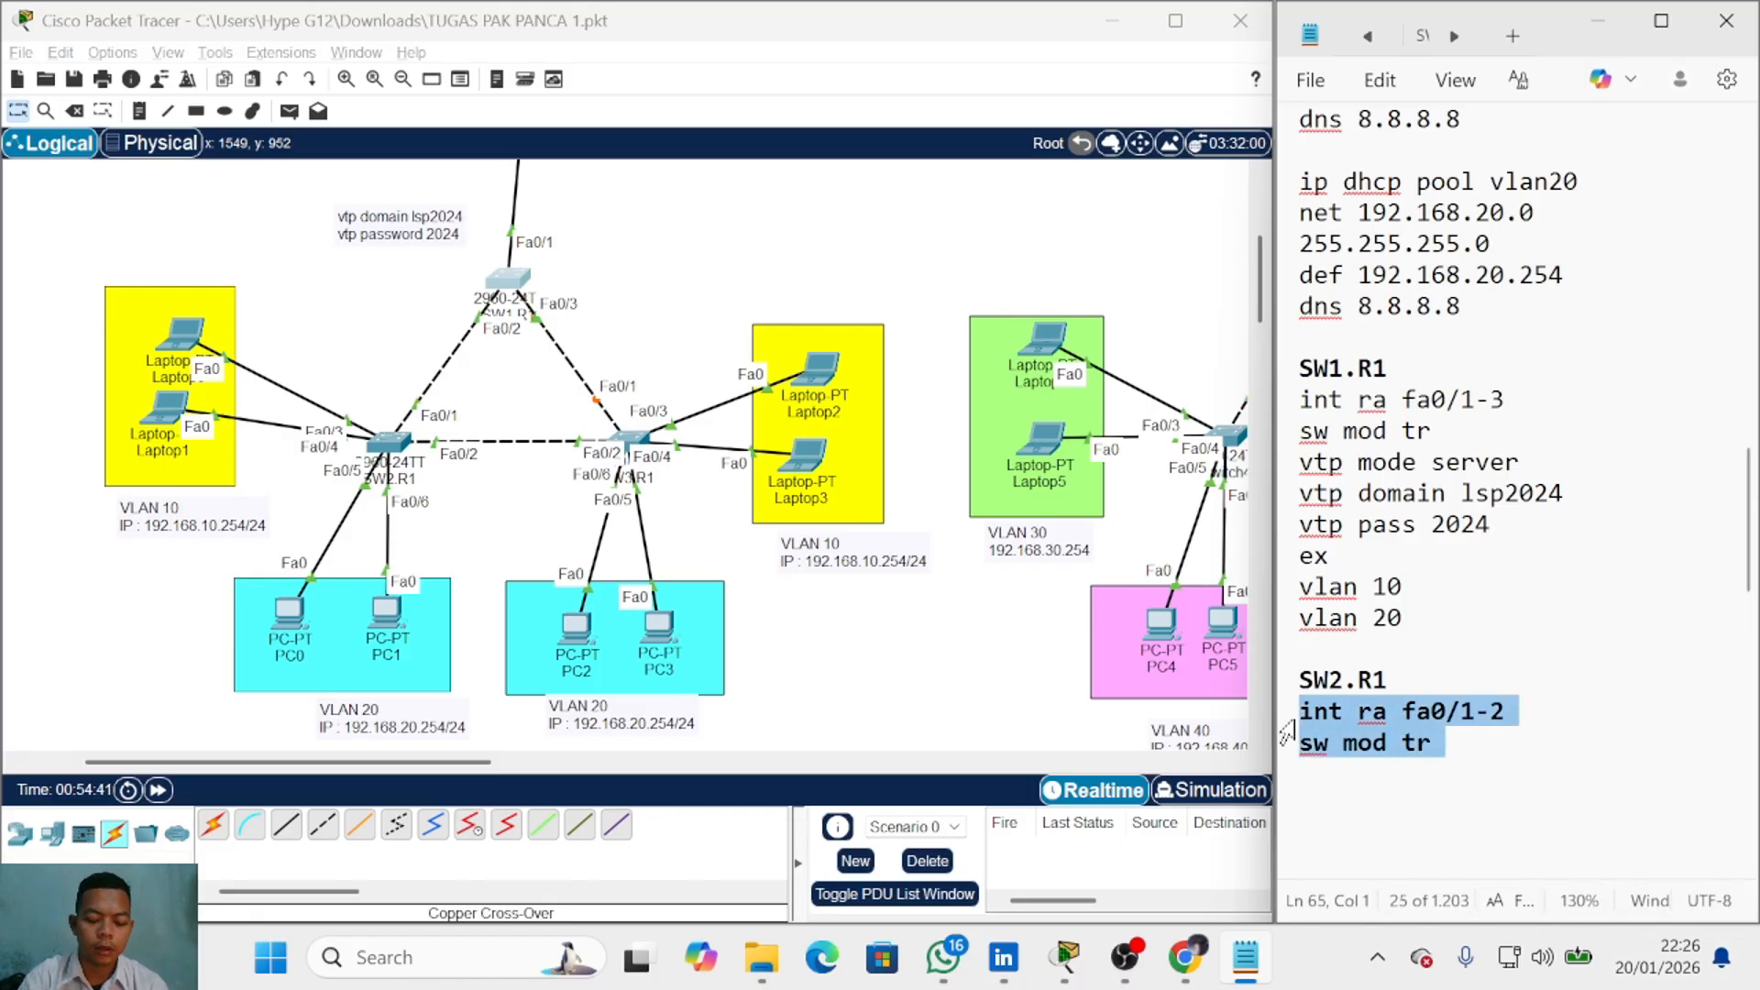
key("ctrl+b")
key("Down")
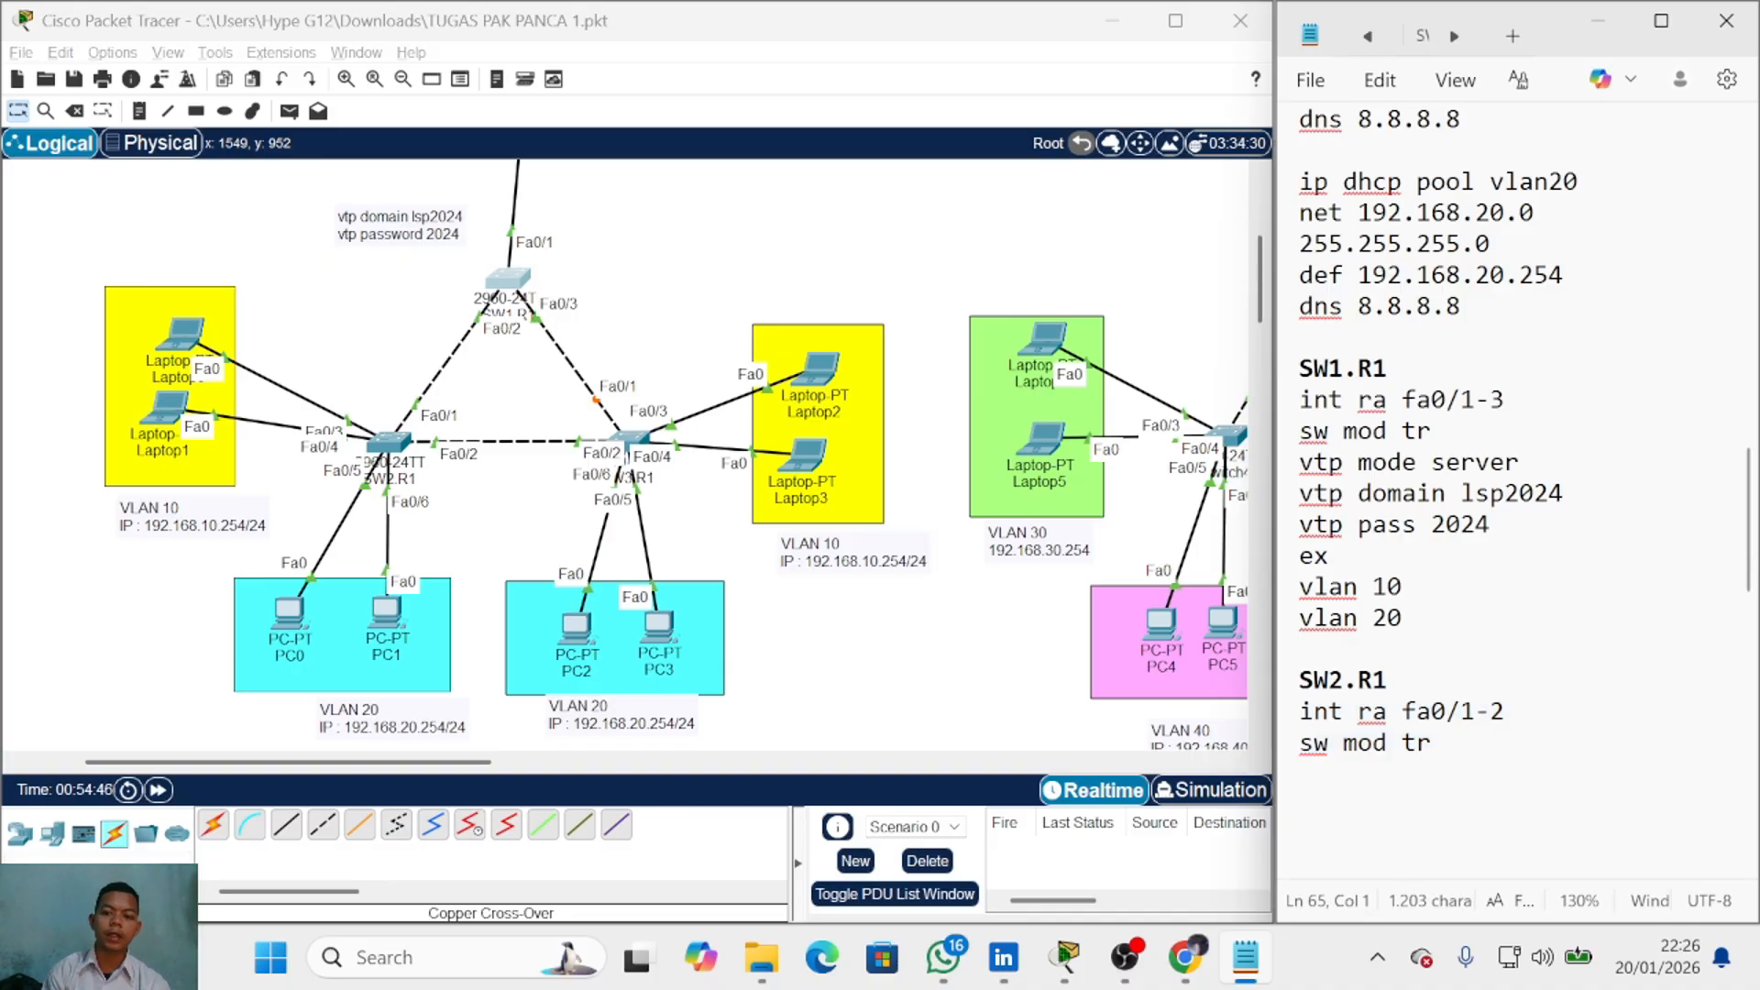
Step: Add vtp mode client, vtp domain lsp 2024 and vtp pass 2024
type("vtp ")
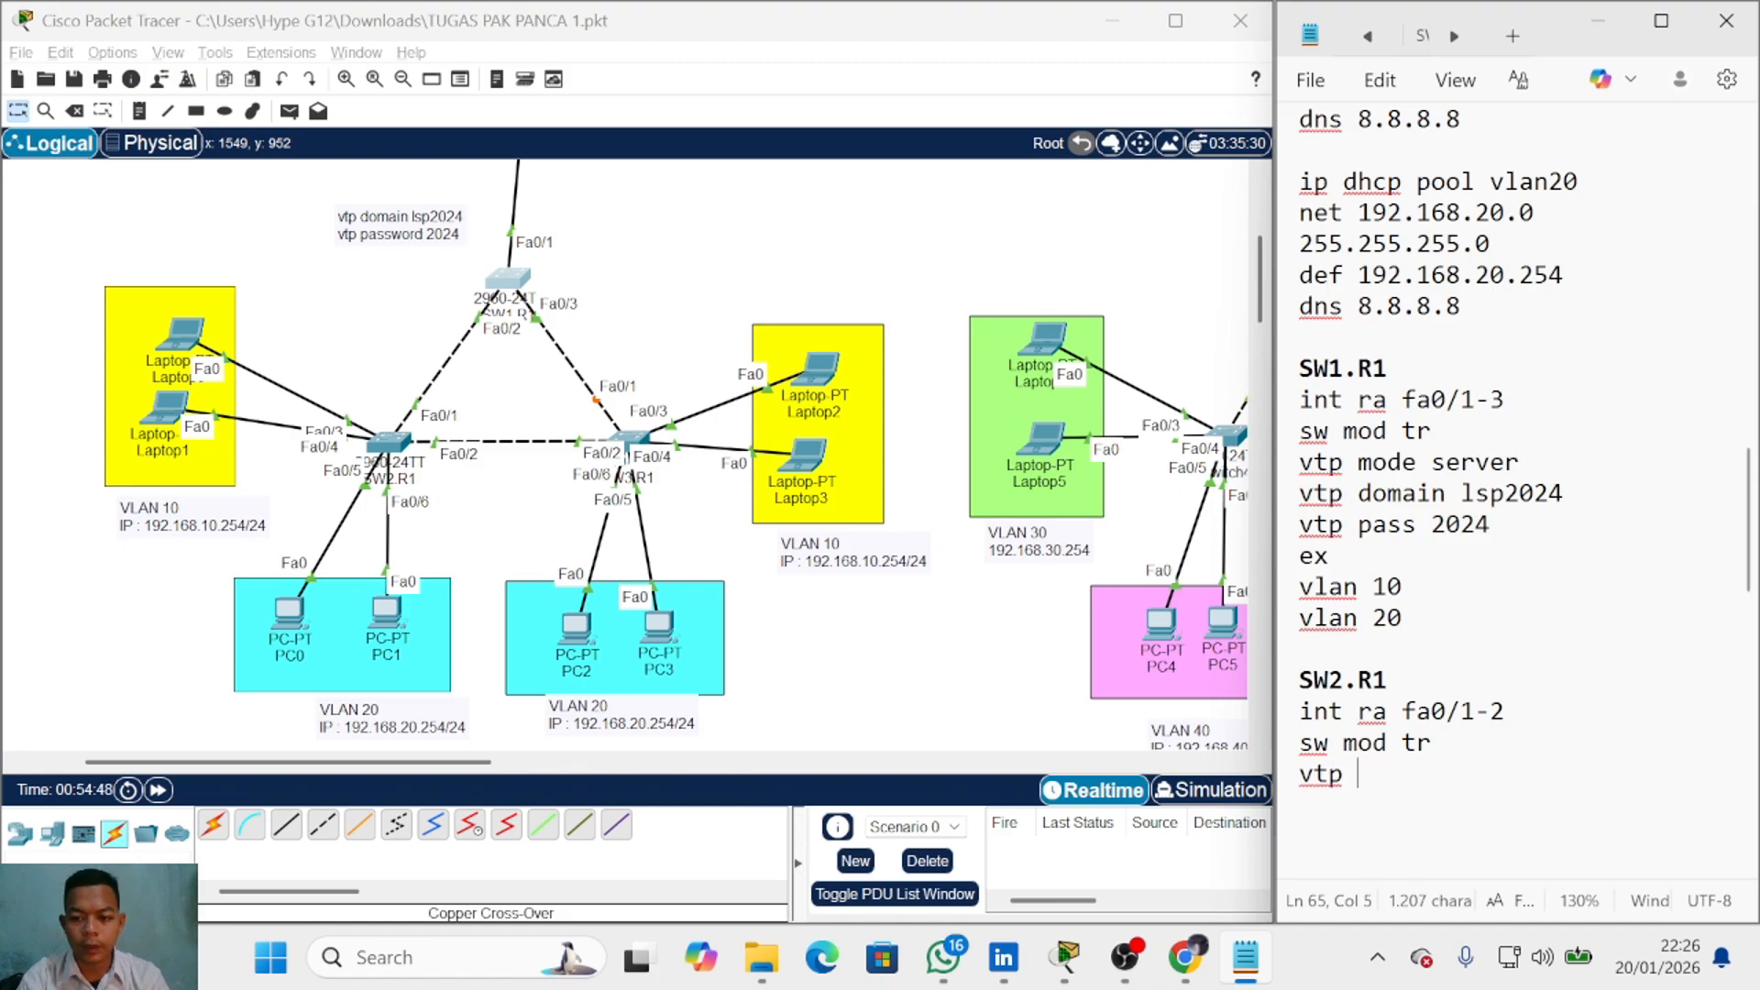
type("mode client")
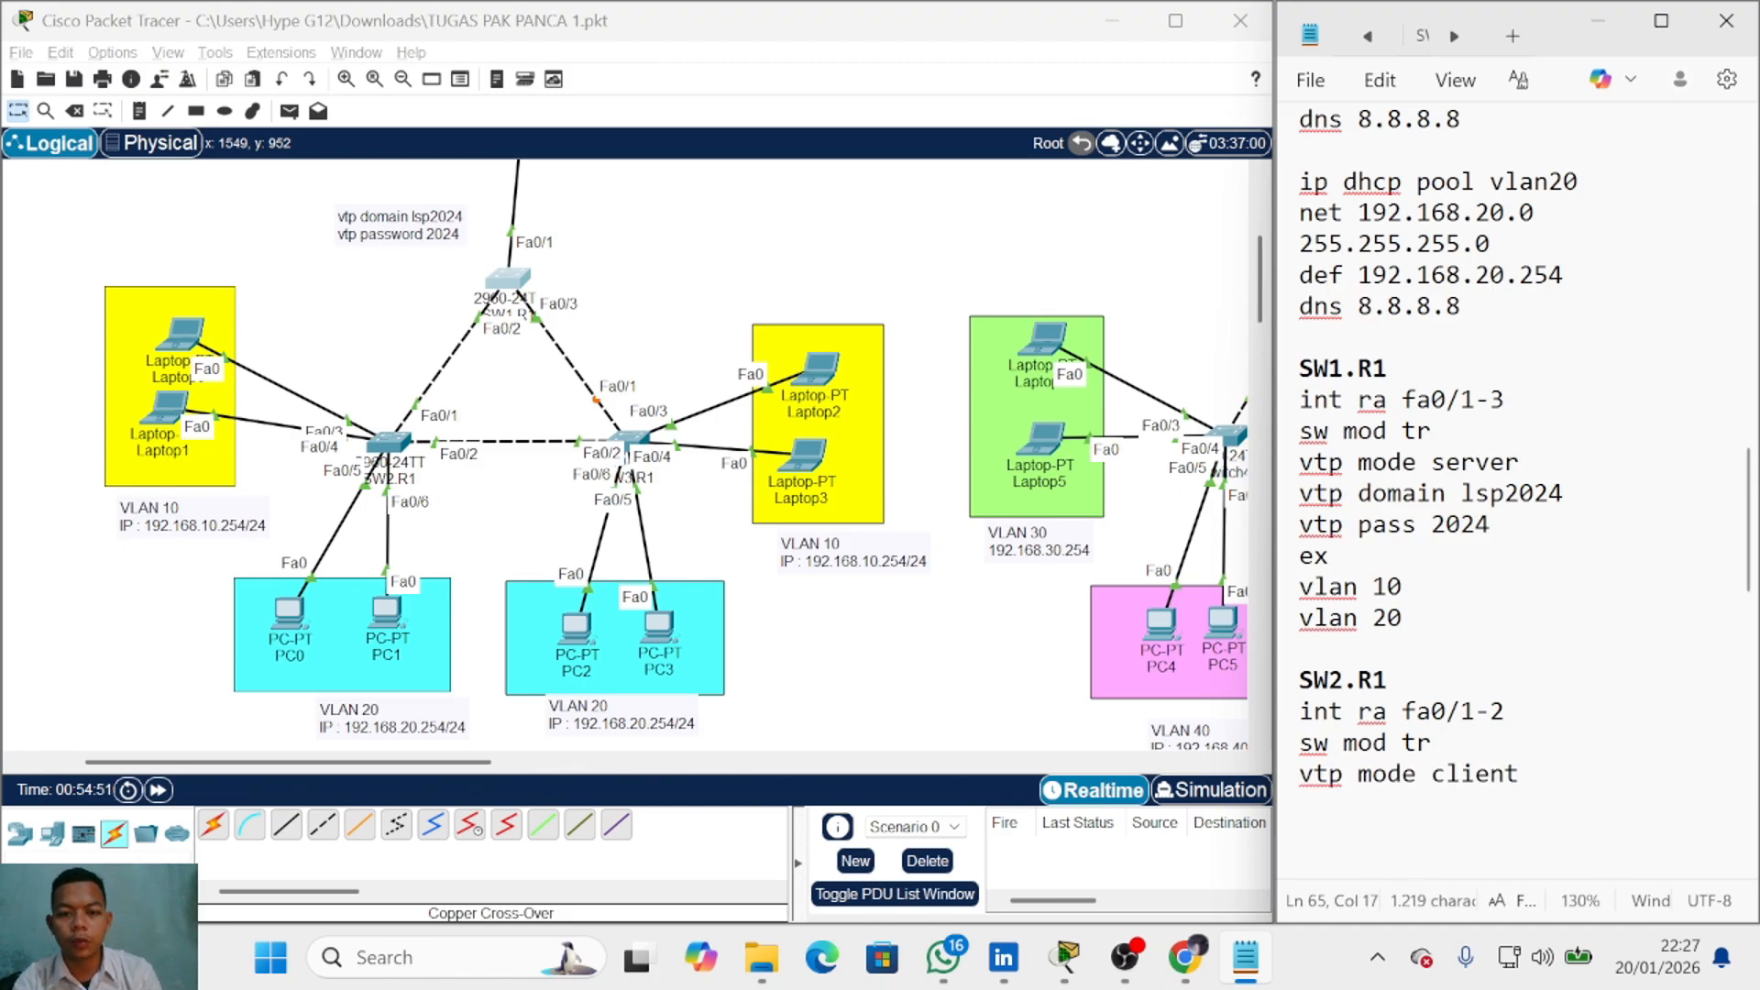
key("Return")
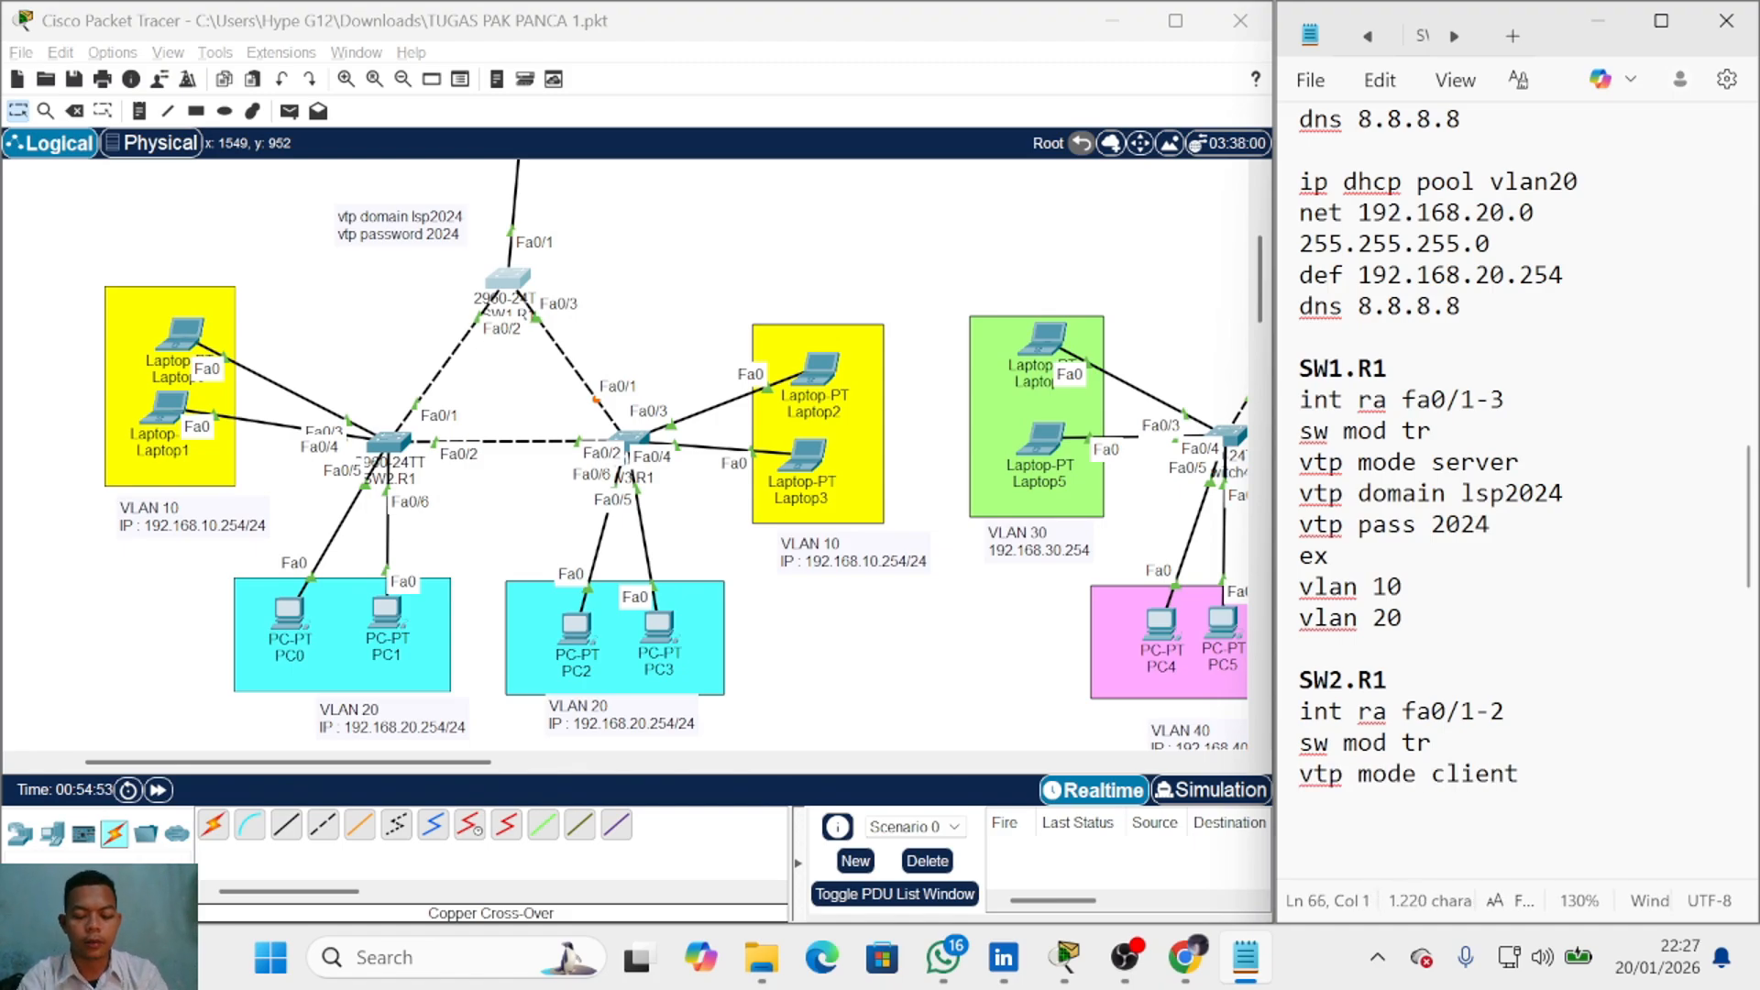
type("vtp ")
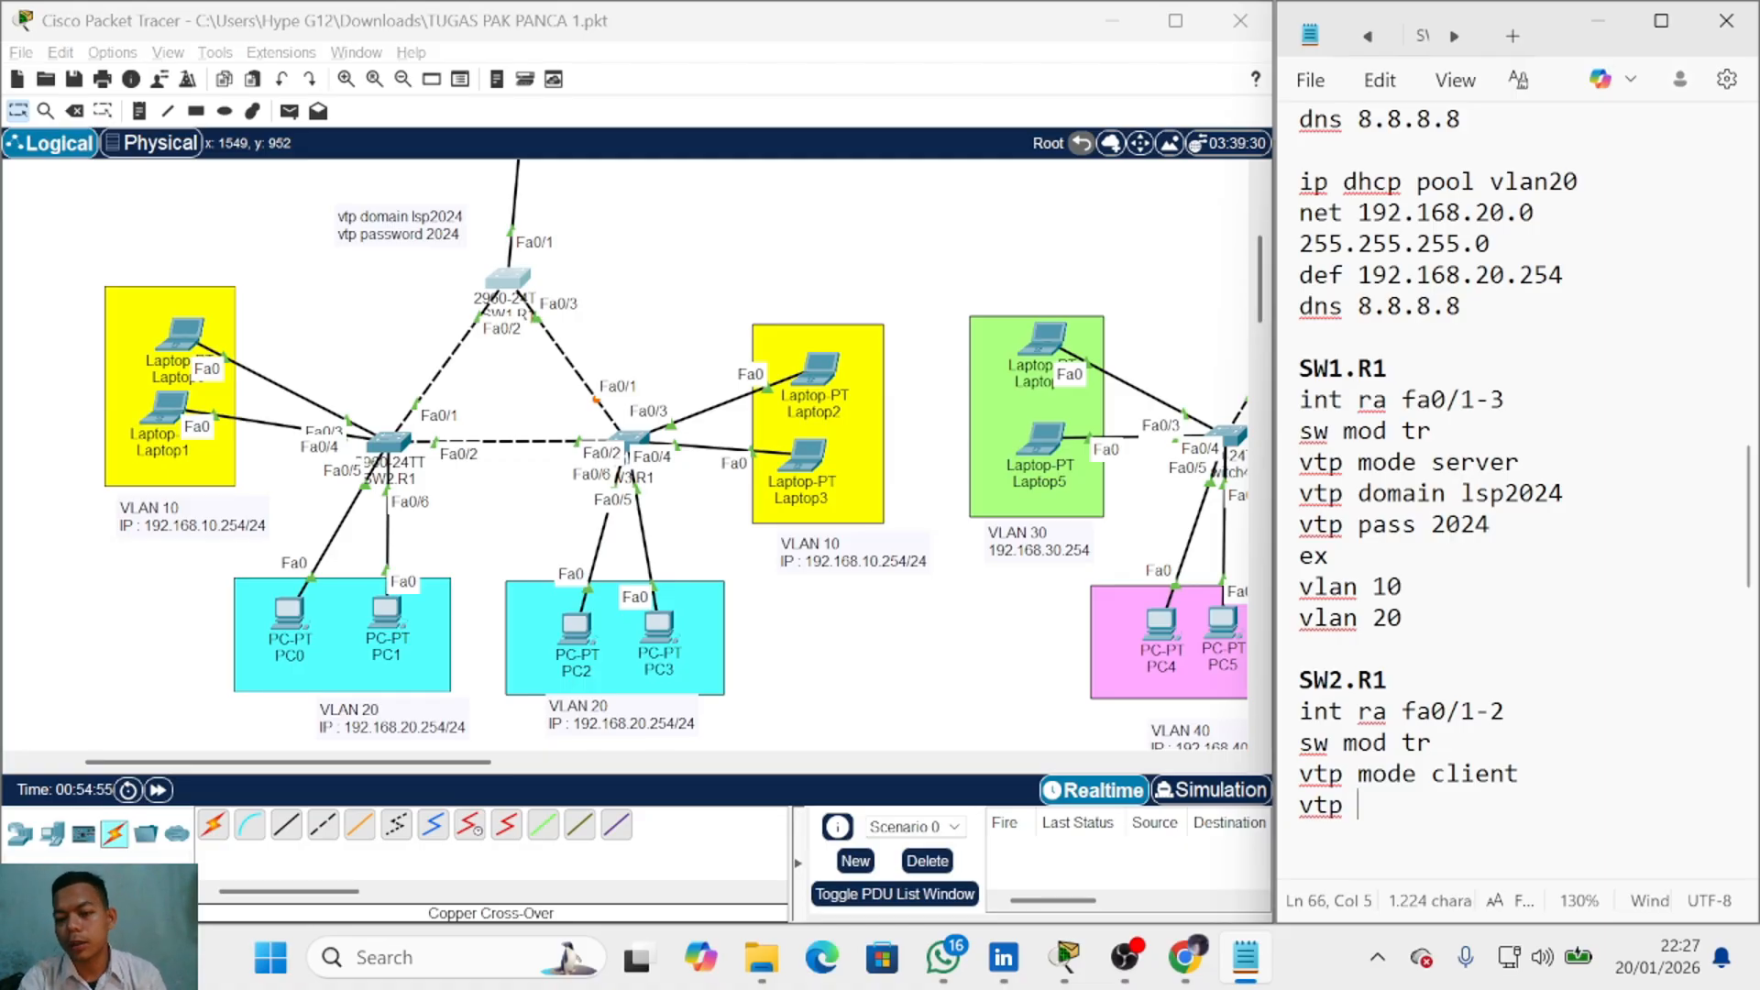
type("do")
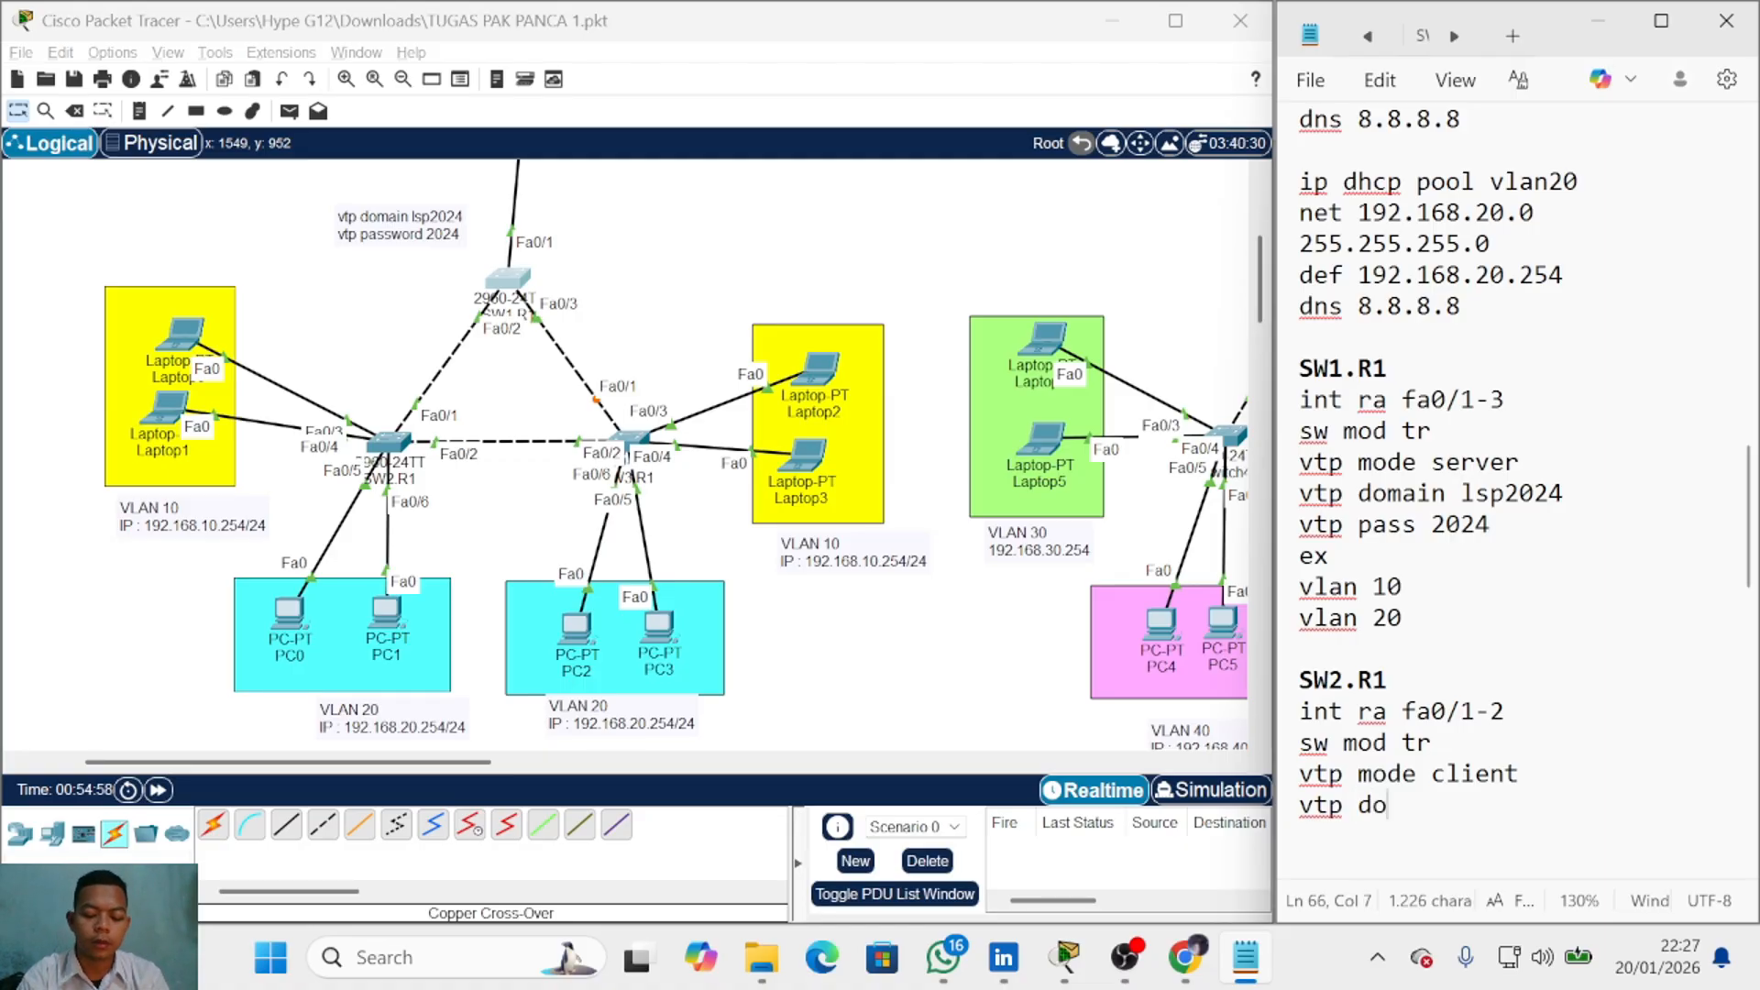
type("main")
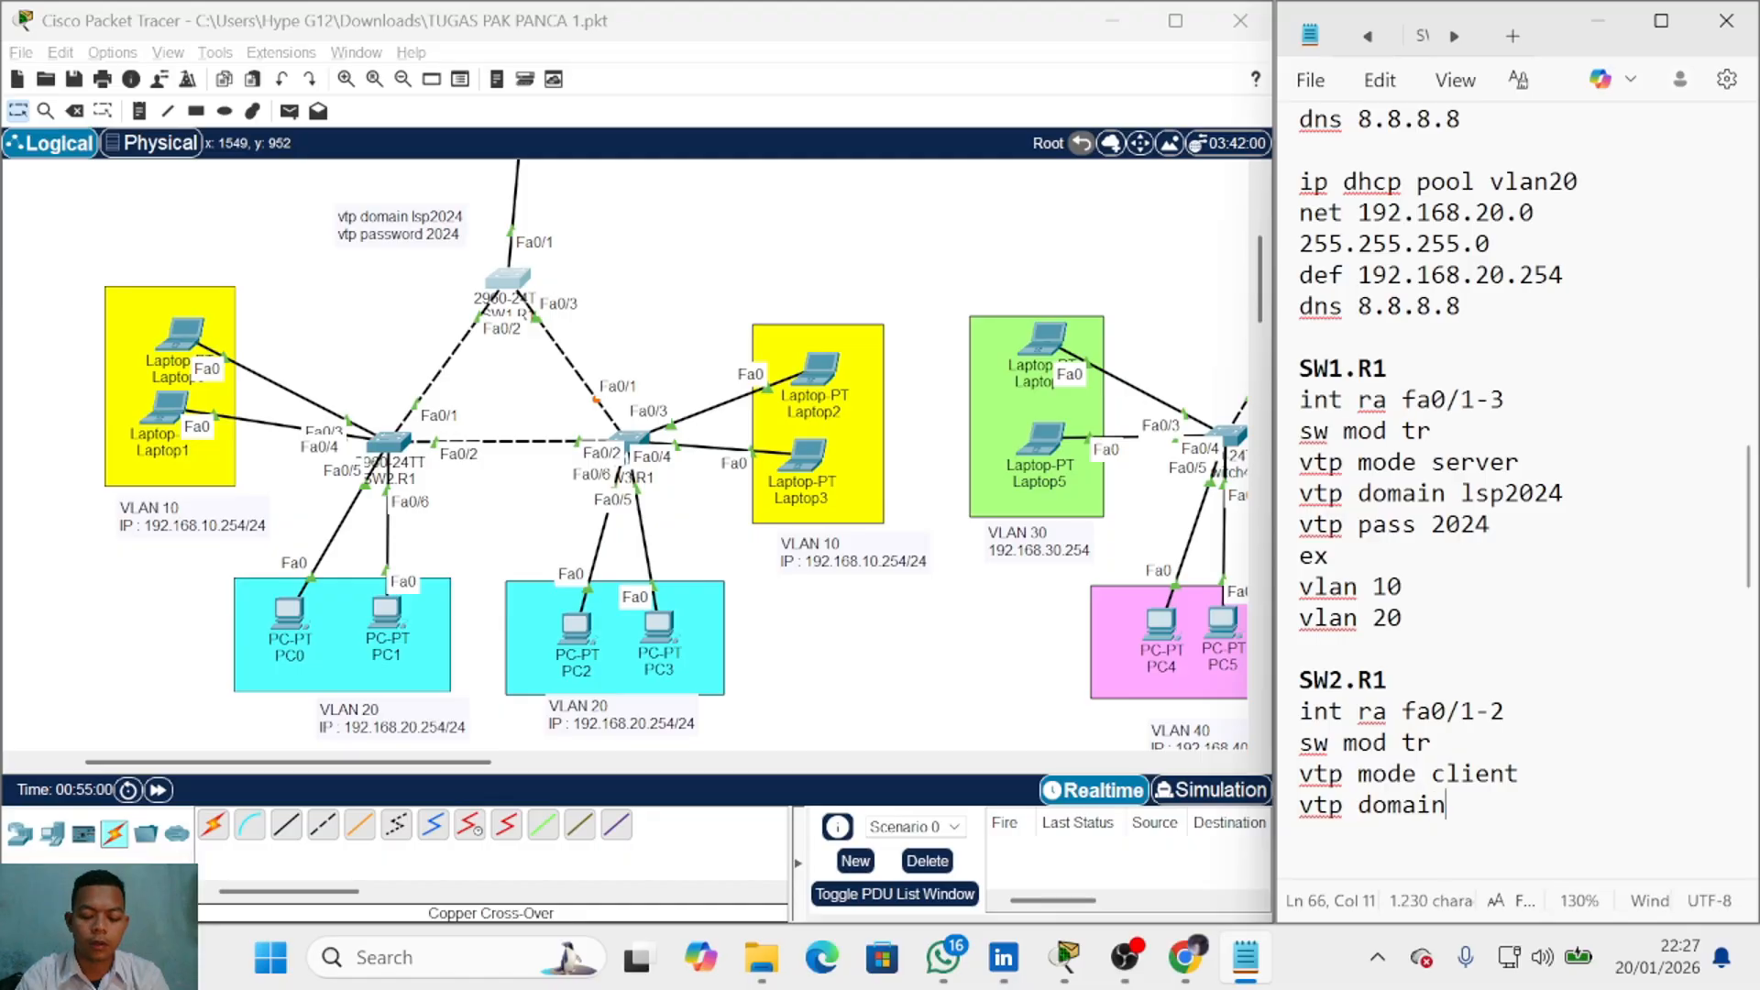
type(" lsp 2024")
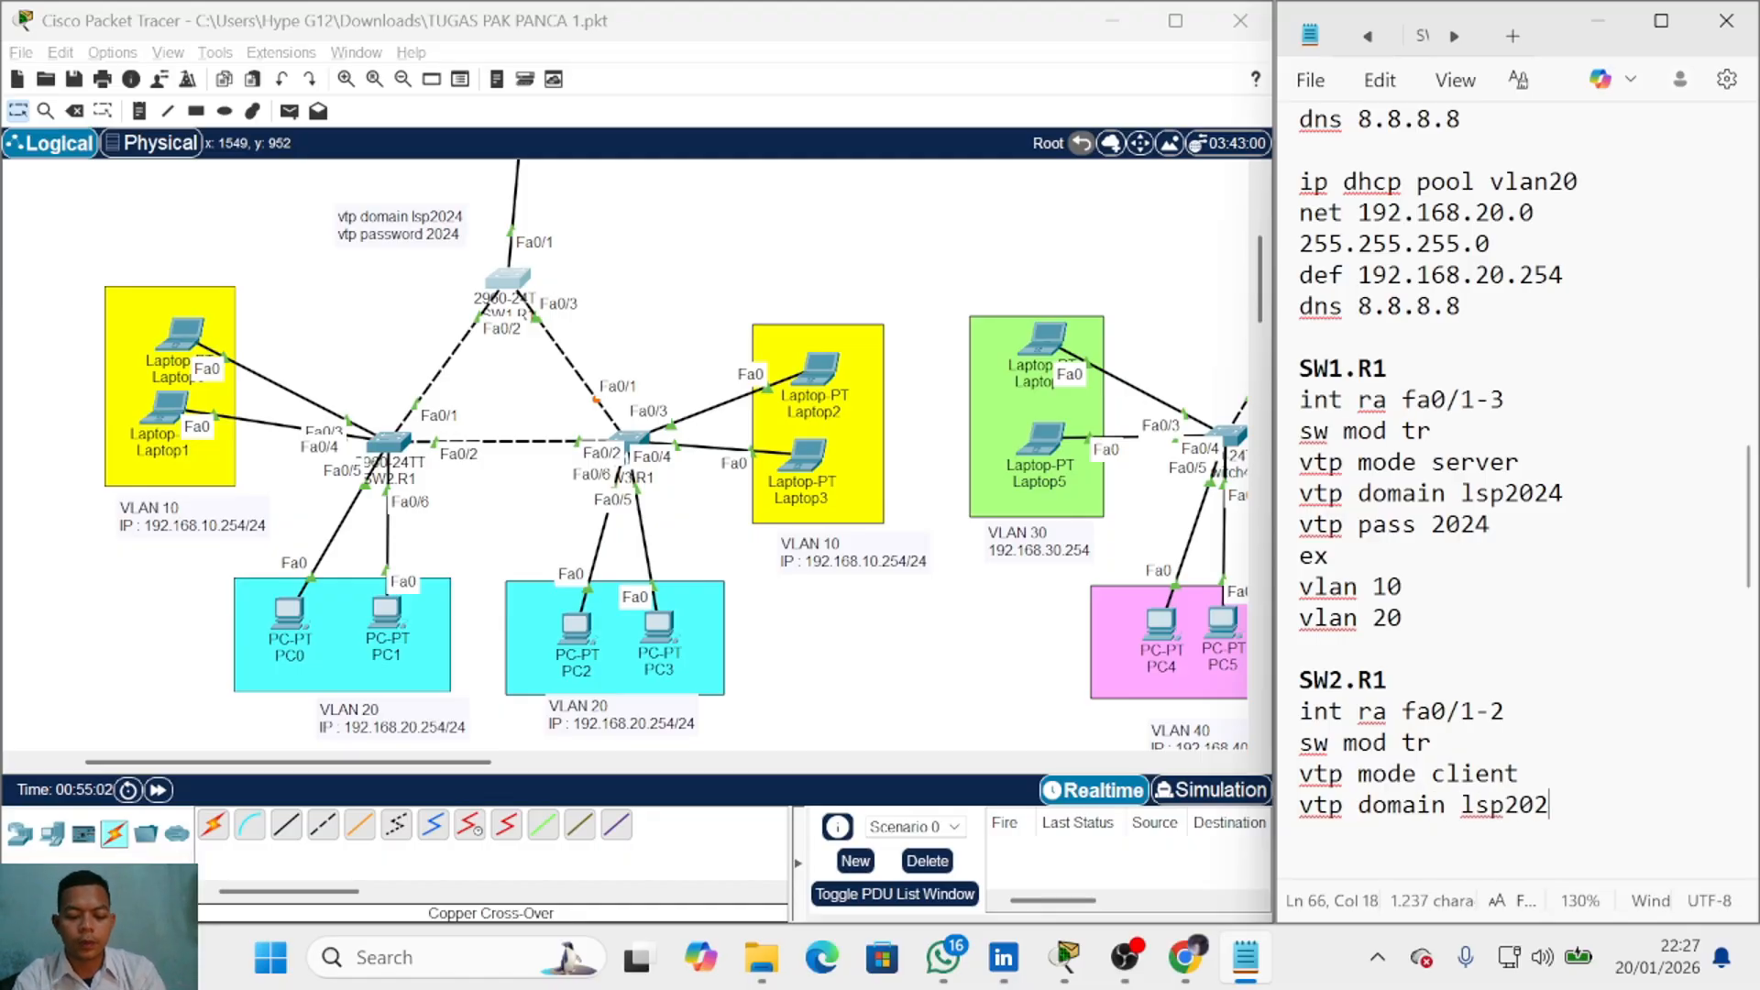
key("Return")
type("vtp ")
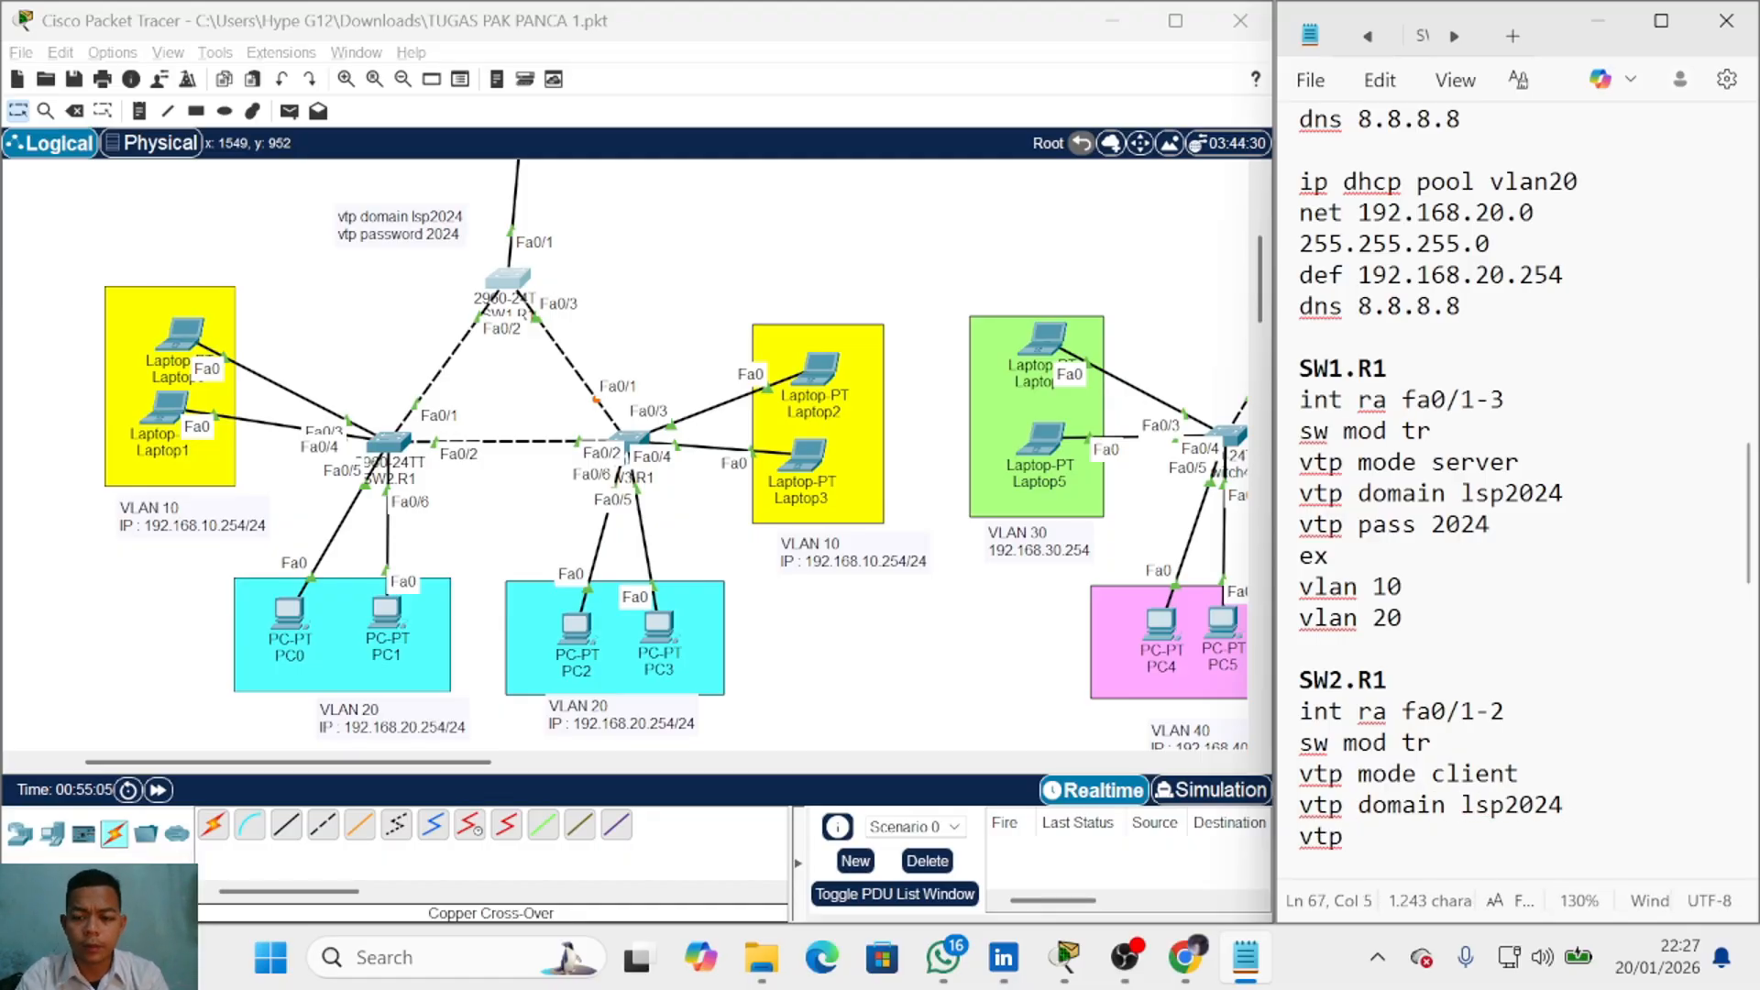
type("pass 2024")
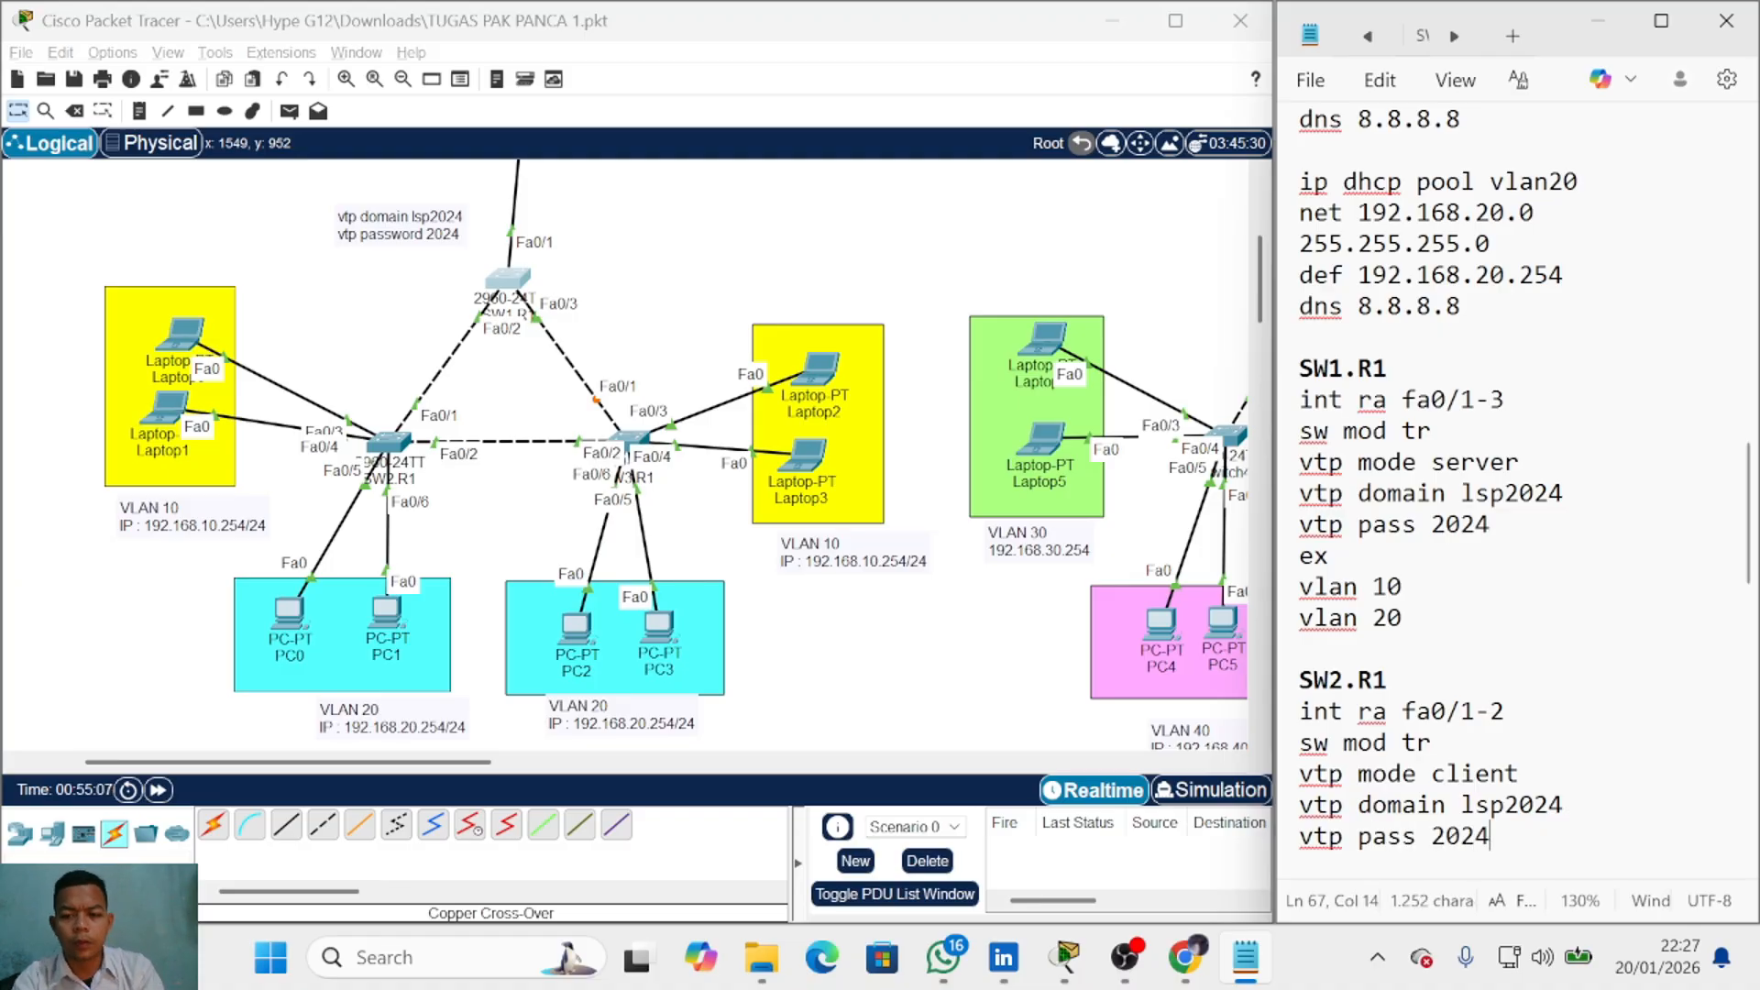
key("Return")
scroll(1503, 550, "down", 3)
scroll(1503, 550, "up", 2)
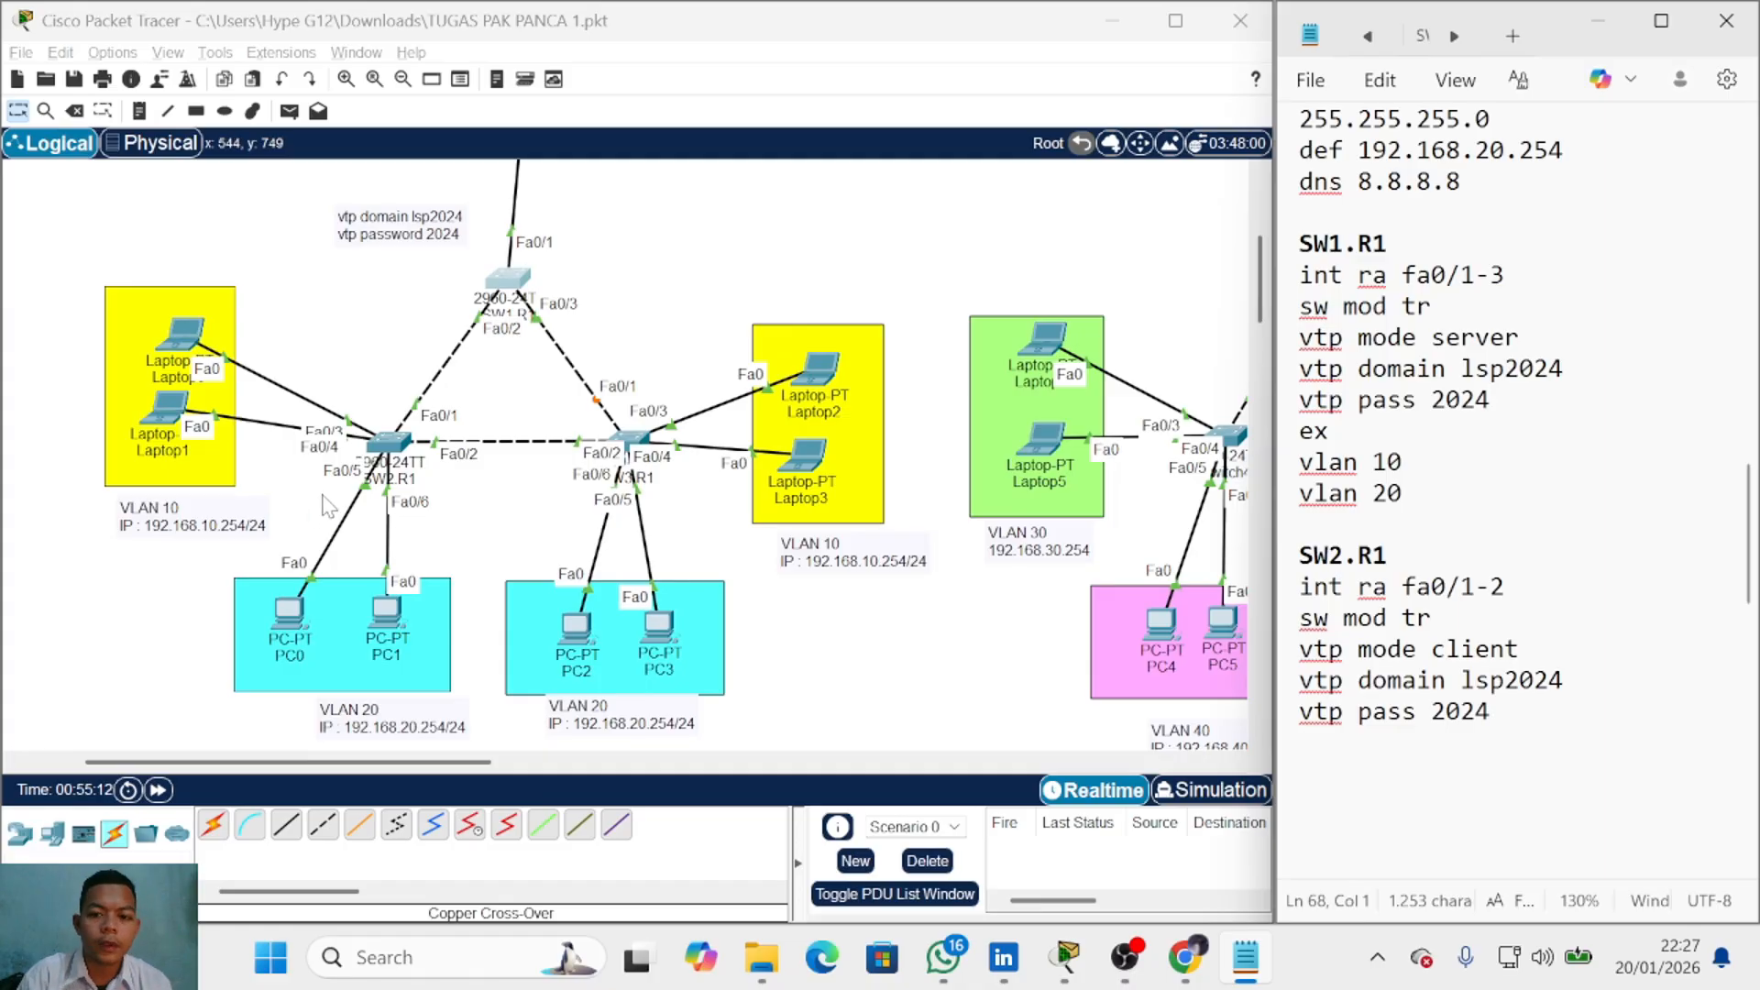
Step: Note ports fa0/3-4 as access ports in VLAN 10
type("int ra fa0/")
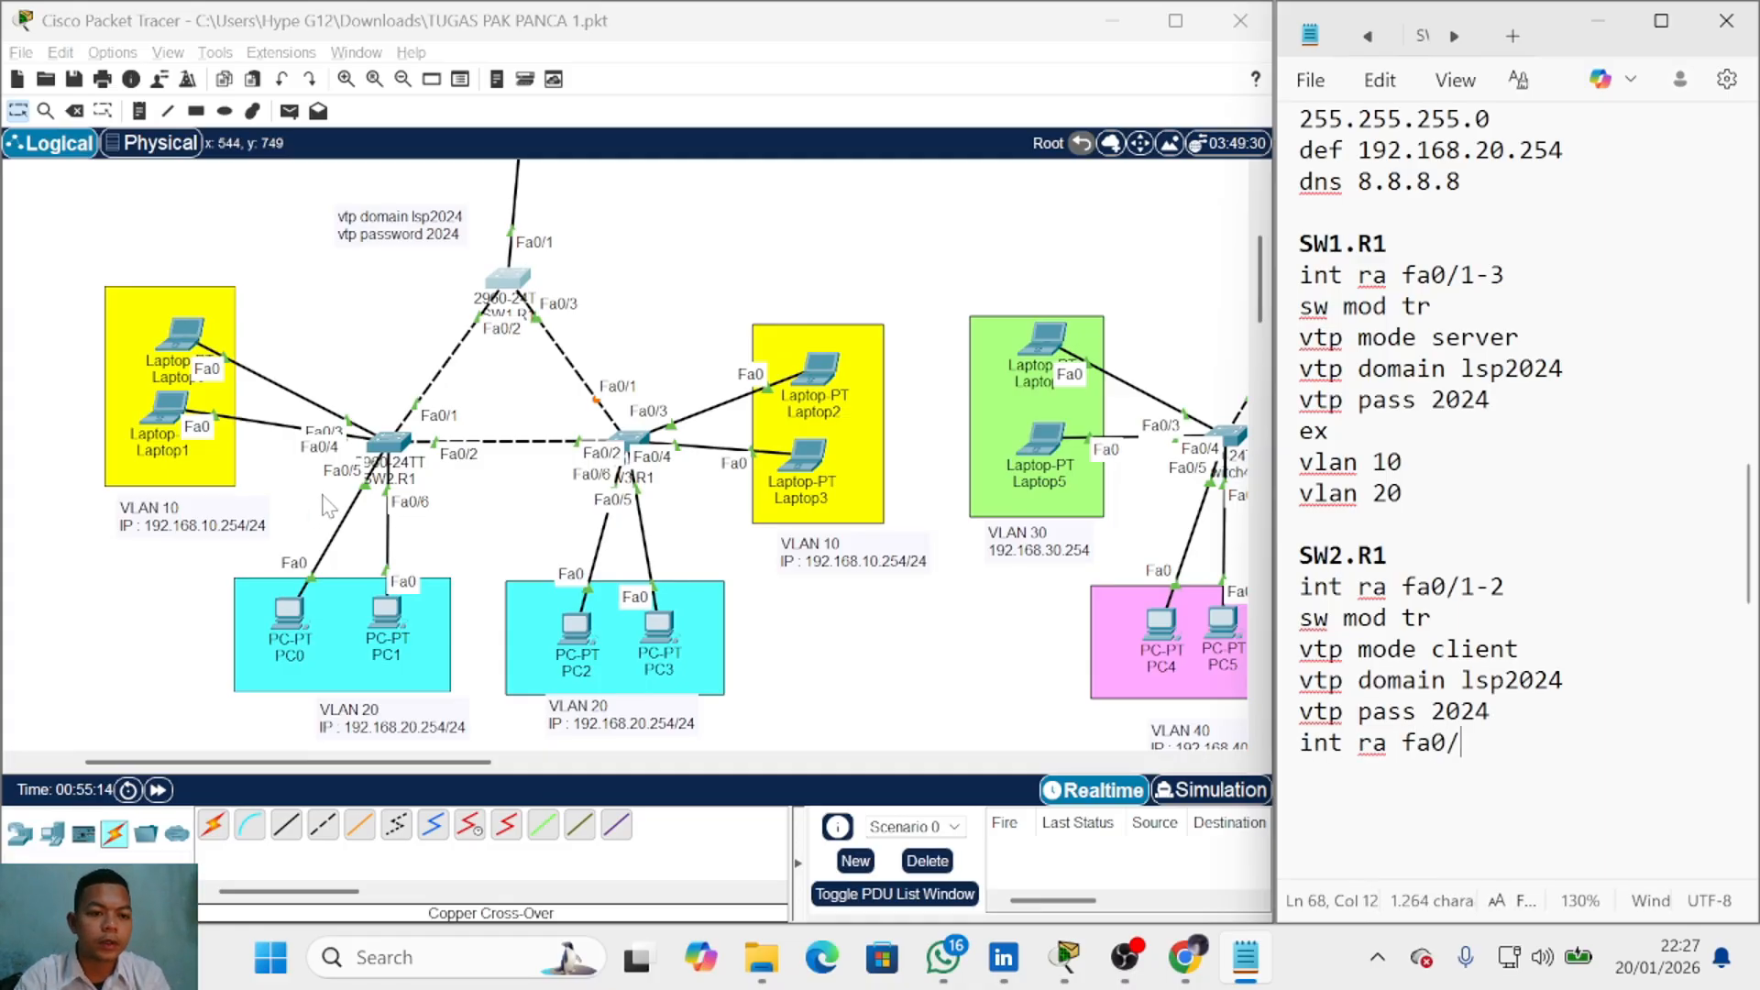
type("3-4")
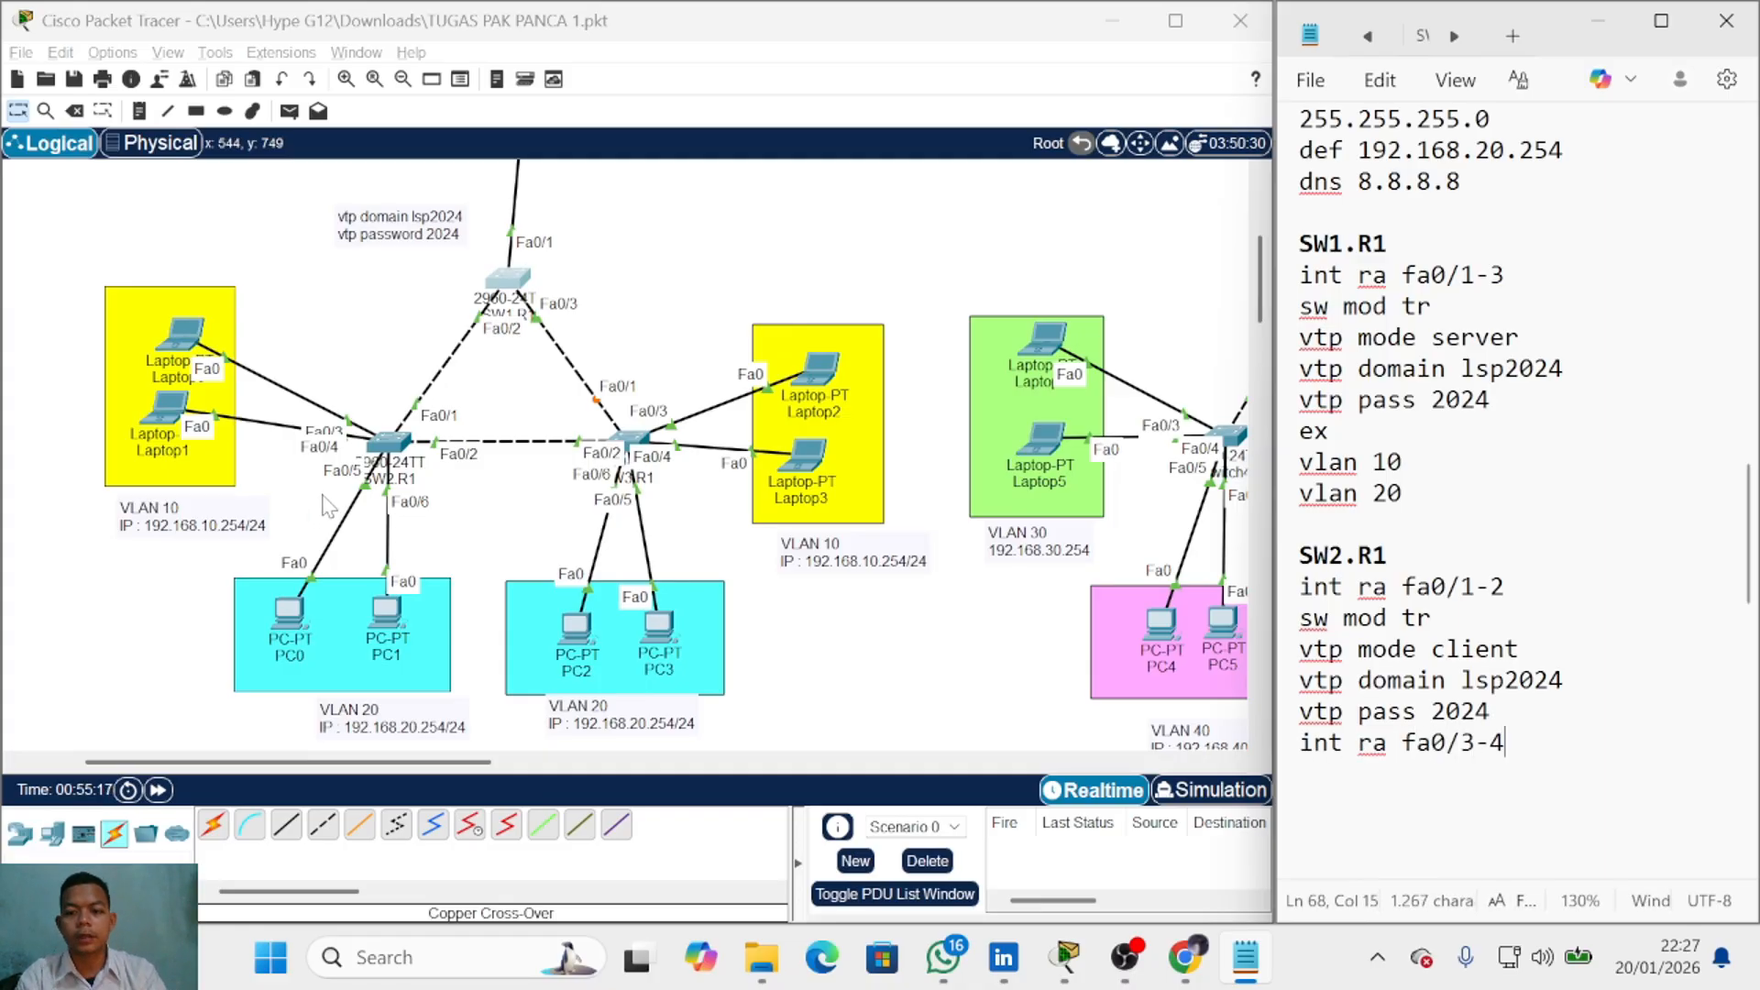
key("Return")
type("sw mod acc")
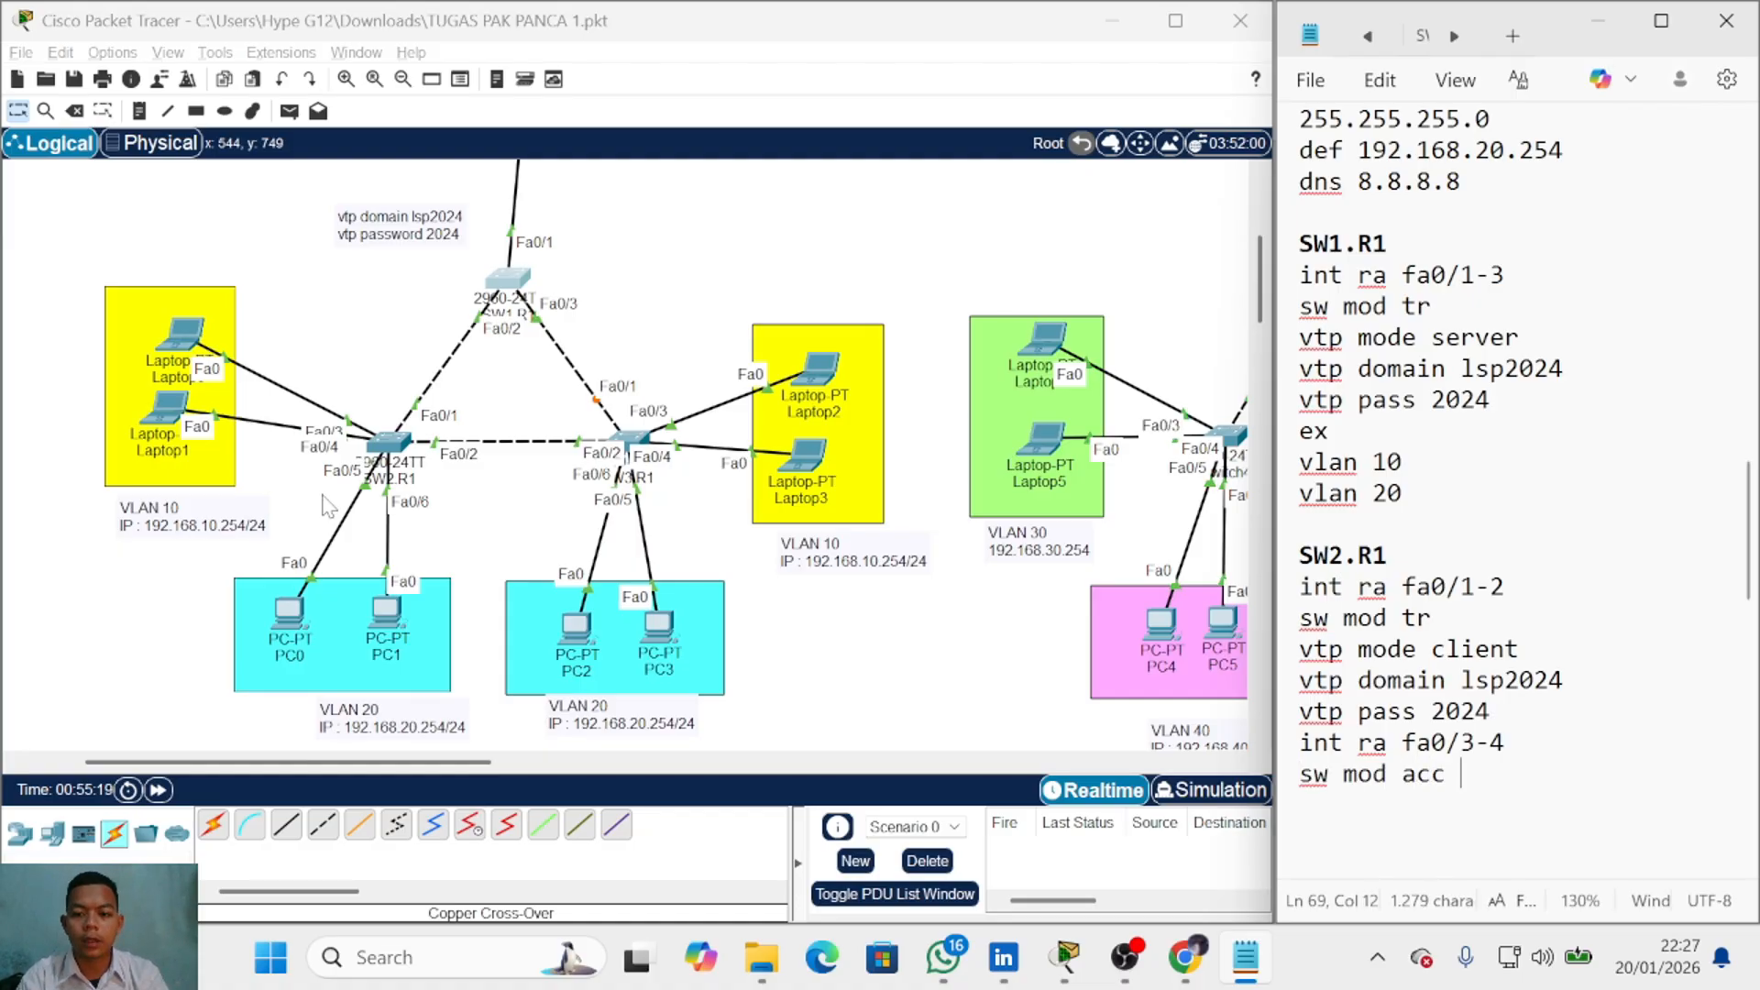
key("Return")
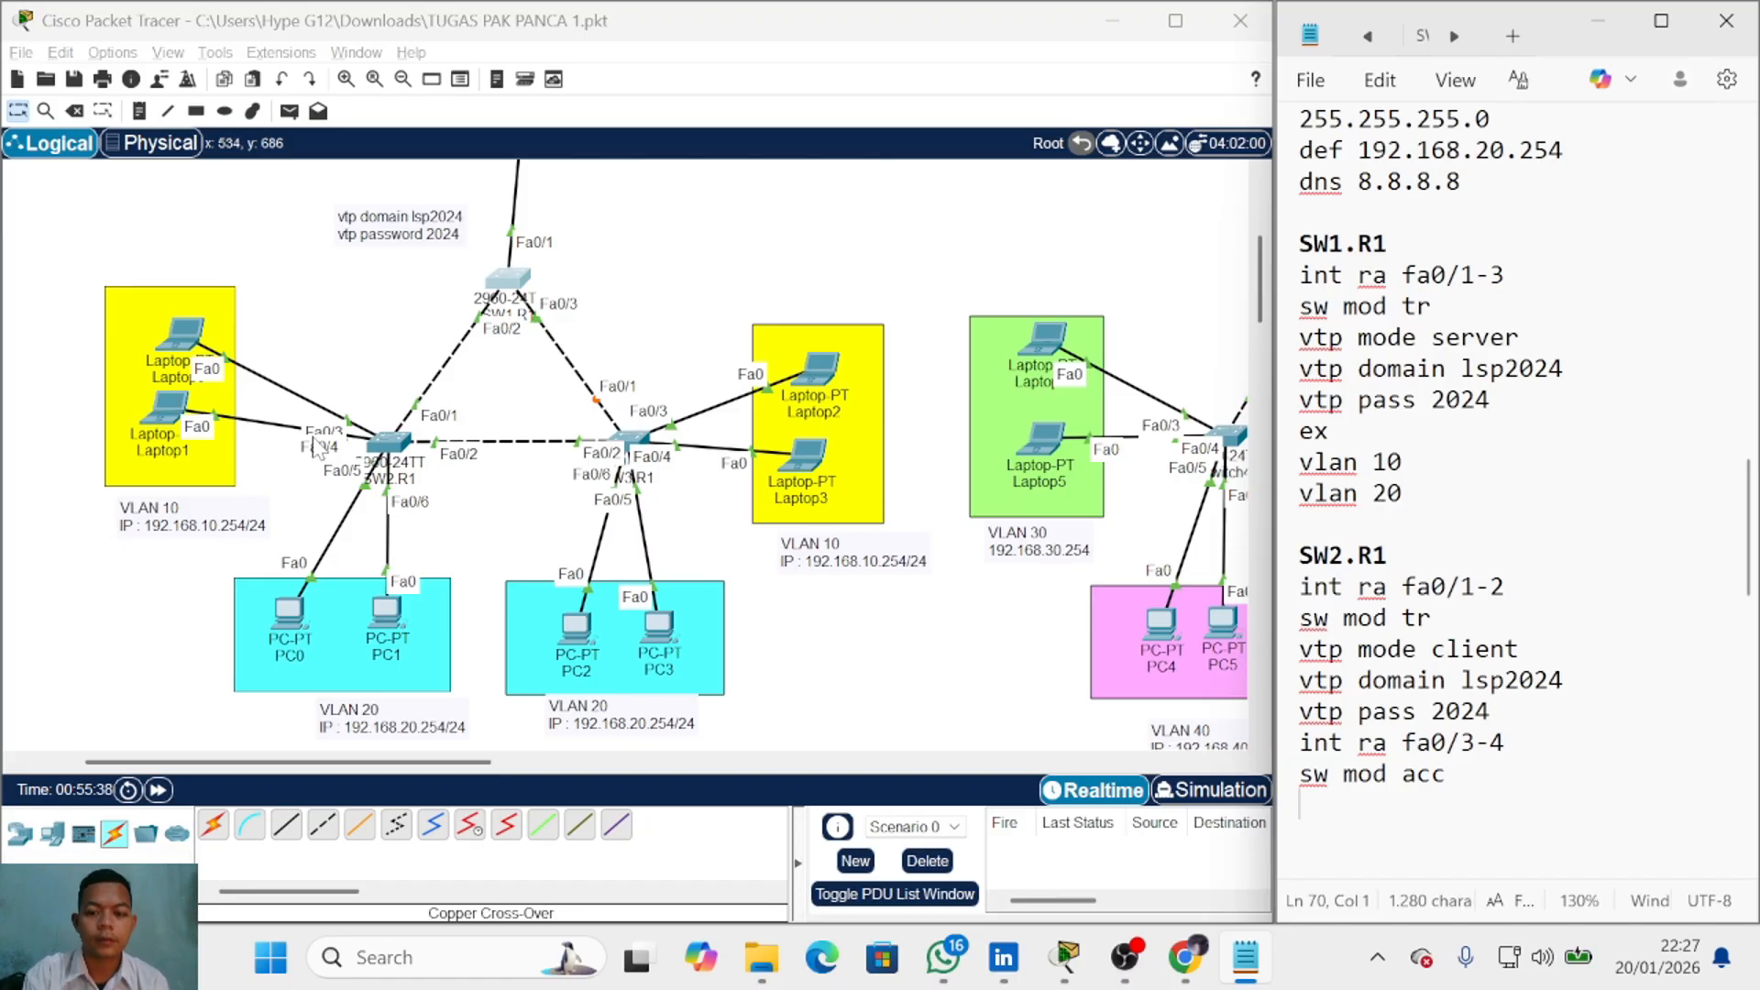
type("sw acc vlan 10")
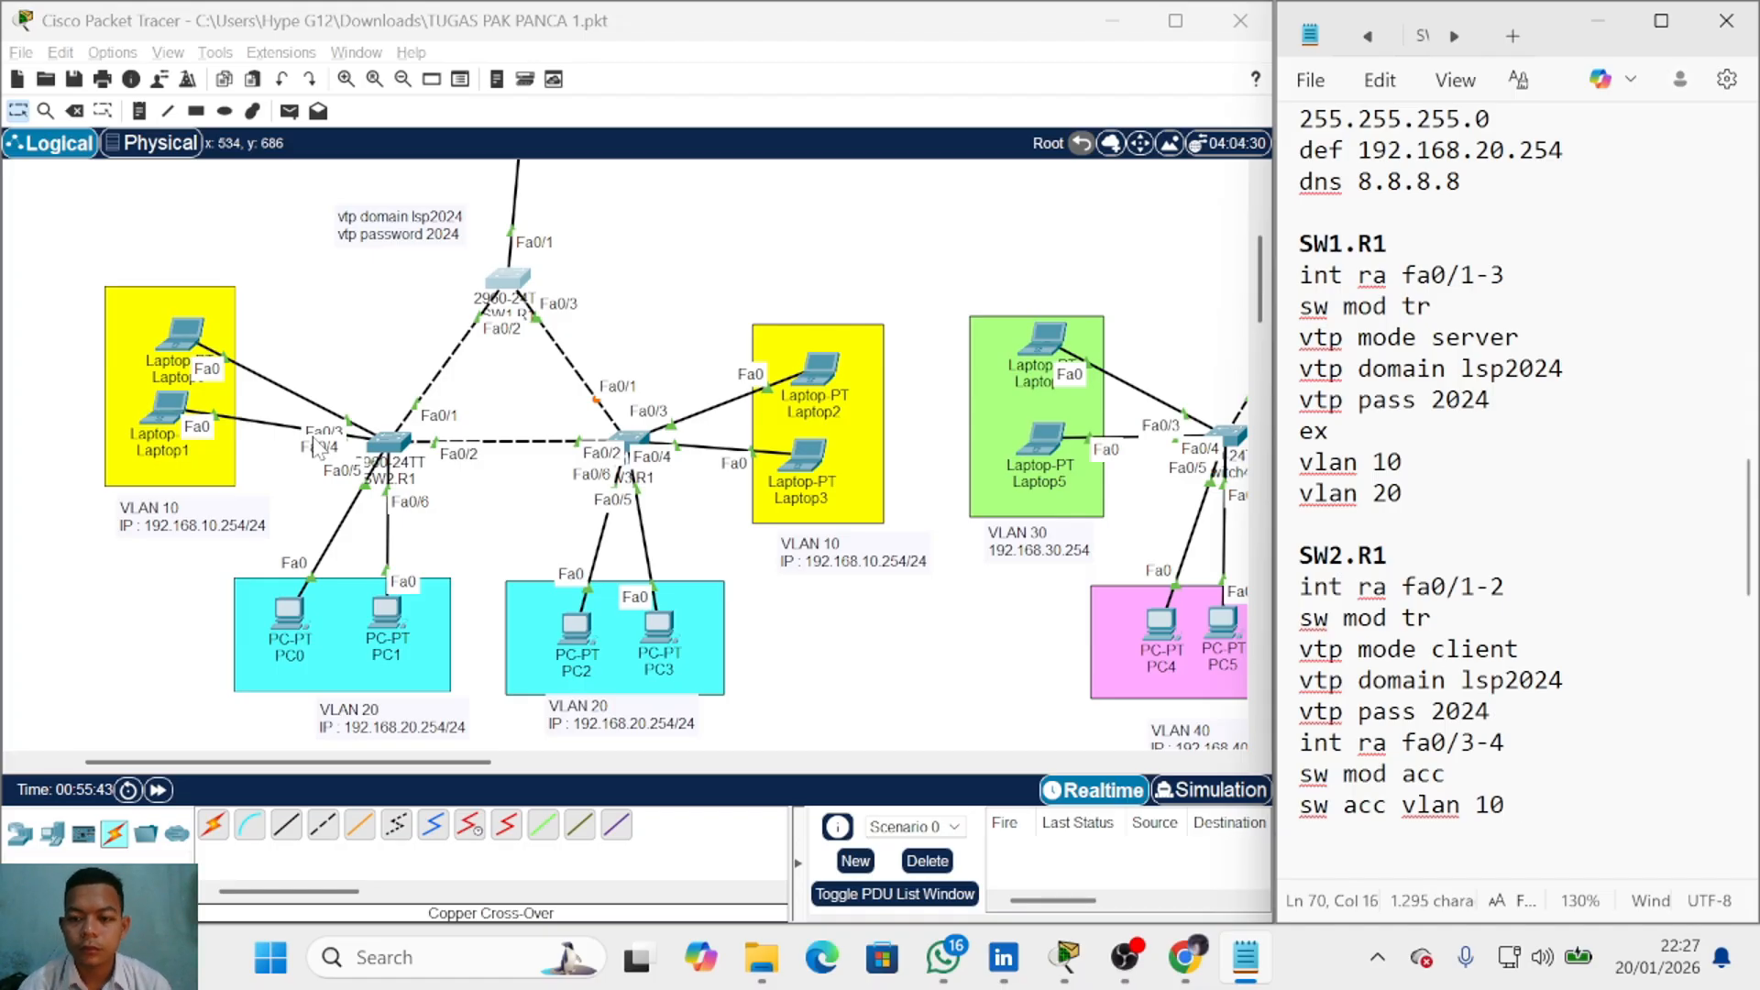
key("Return")
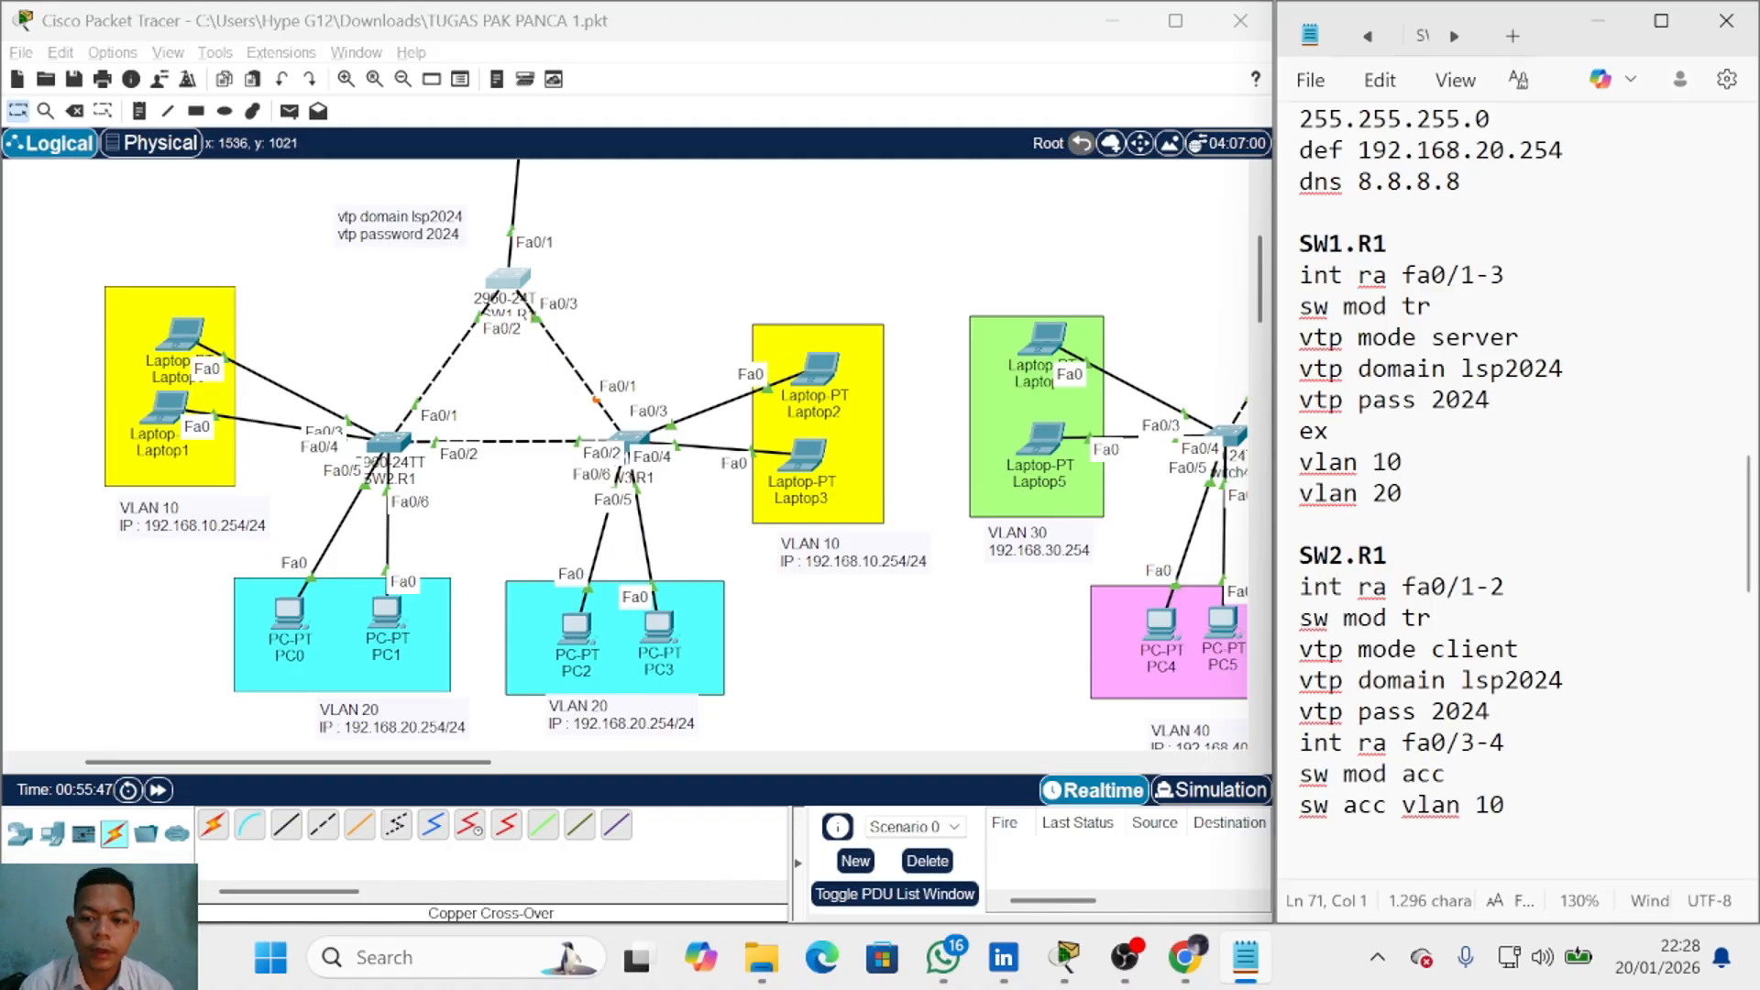
Step: Reuse the range line for fa0/5-6 as access ports in VLAN 20
left_click_drag(1504, 742, 1299, 743)
key("ctrl+c")
left_click(1301, 836)
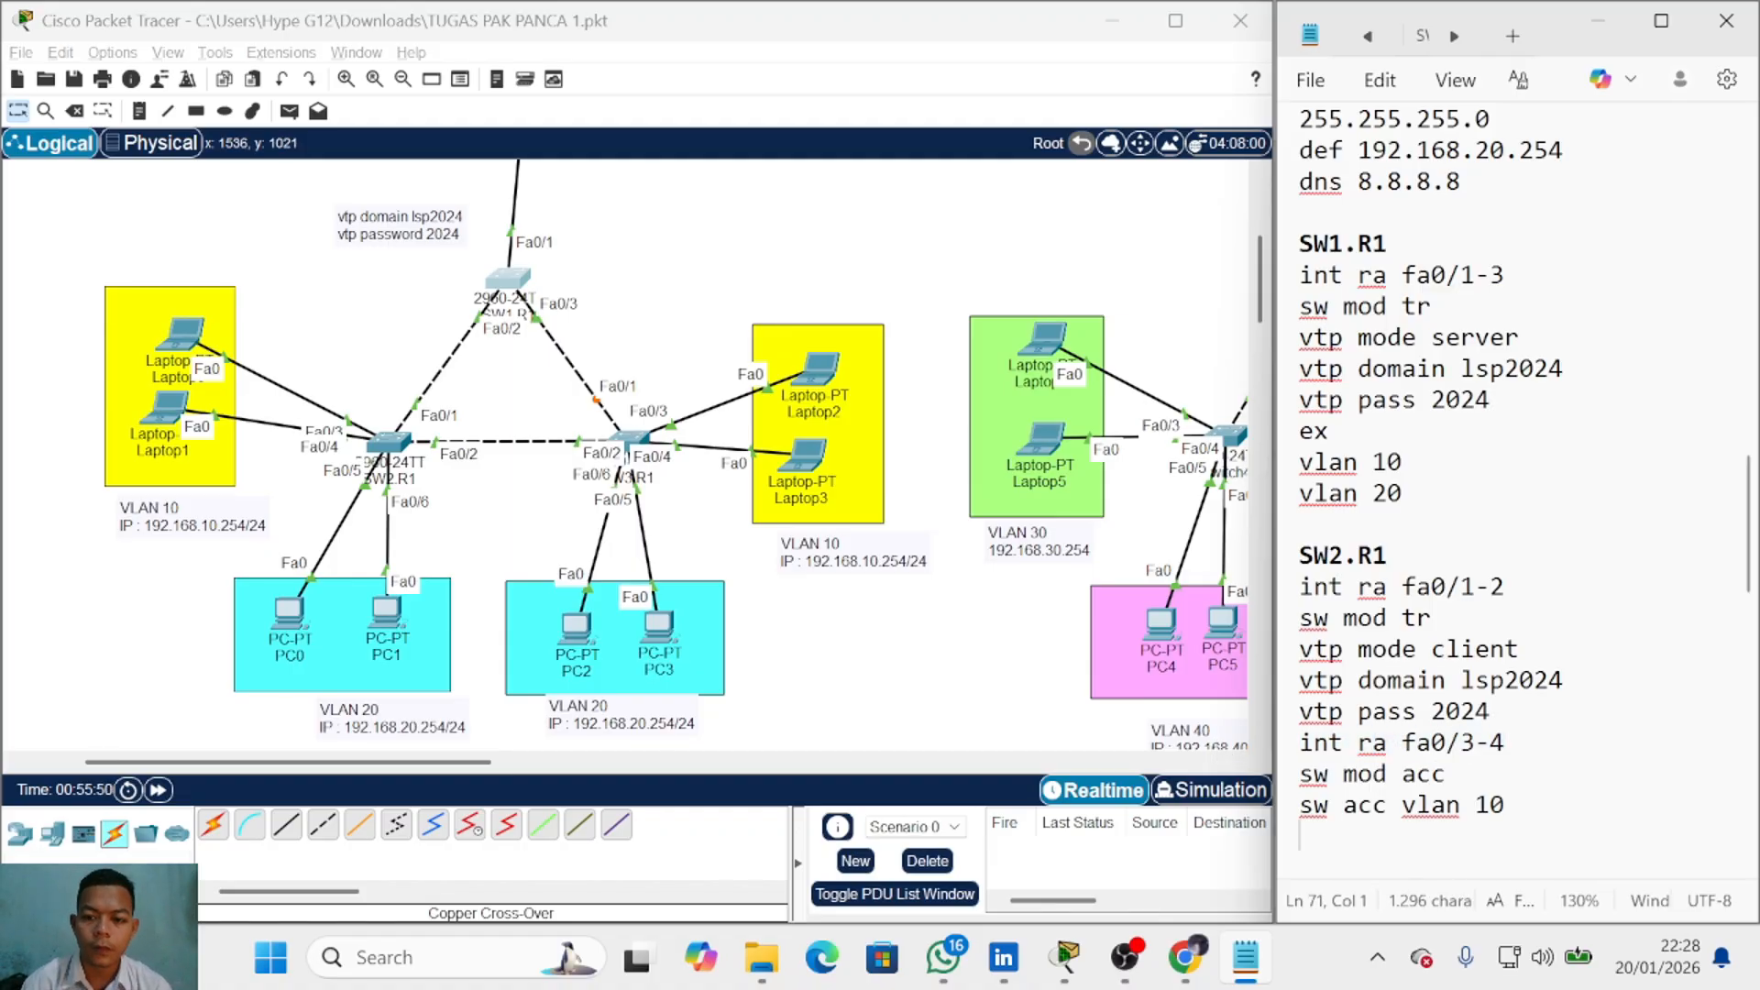
key("ctrl+v")
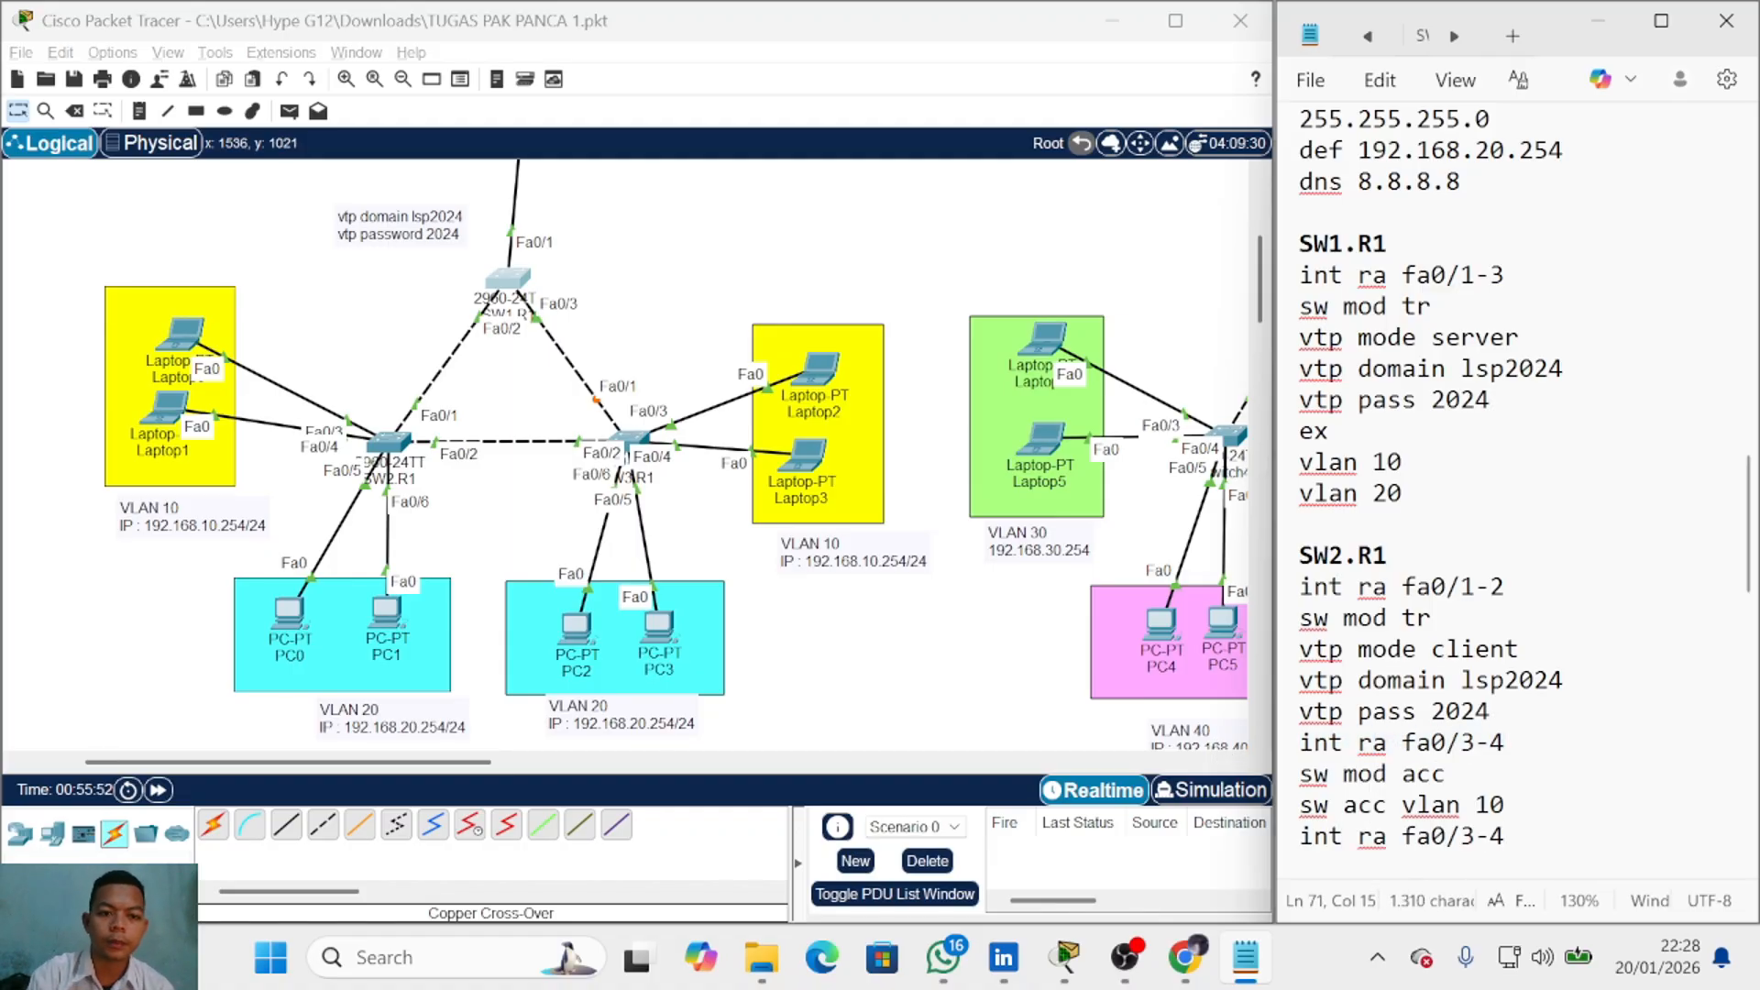
key("BackSpace")
key("BackSpace")
key("BackSpace")
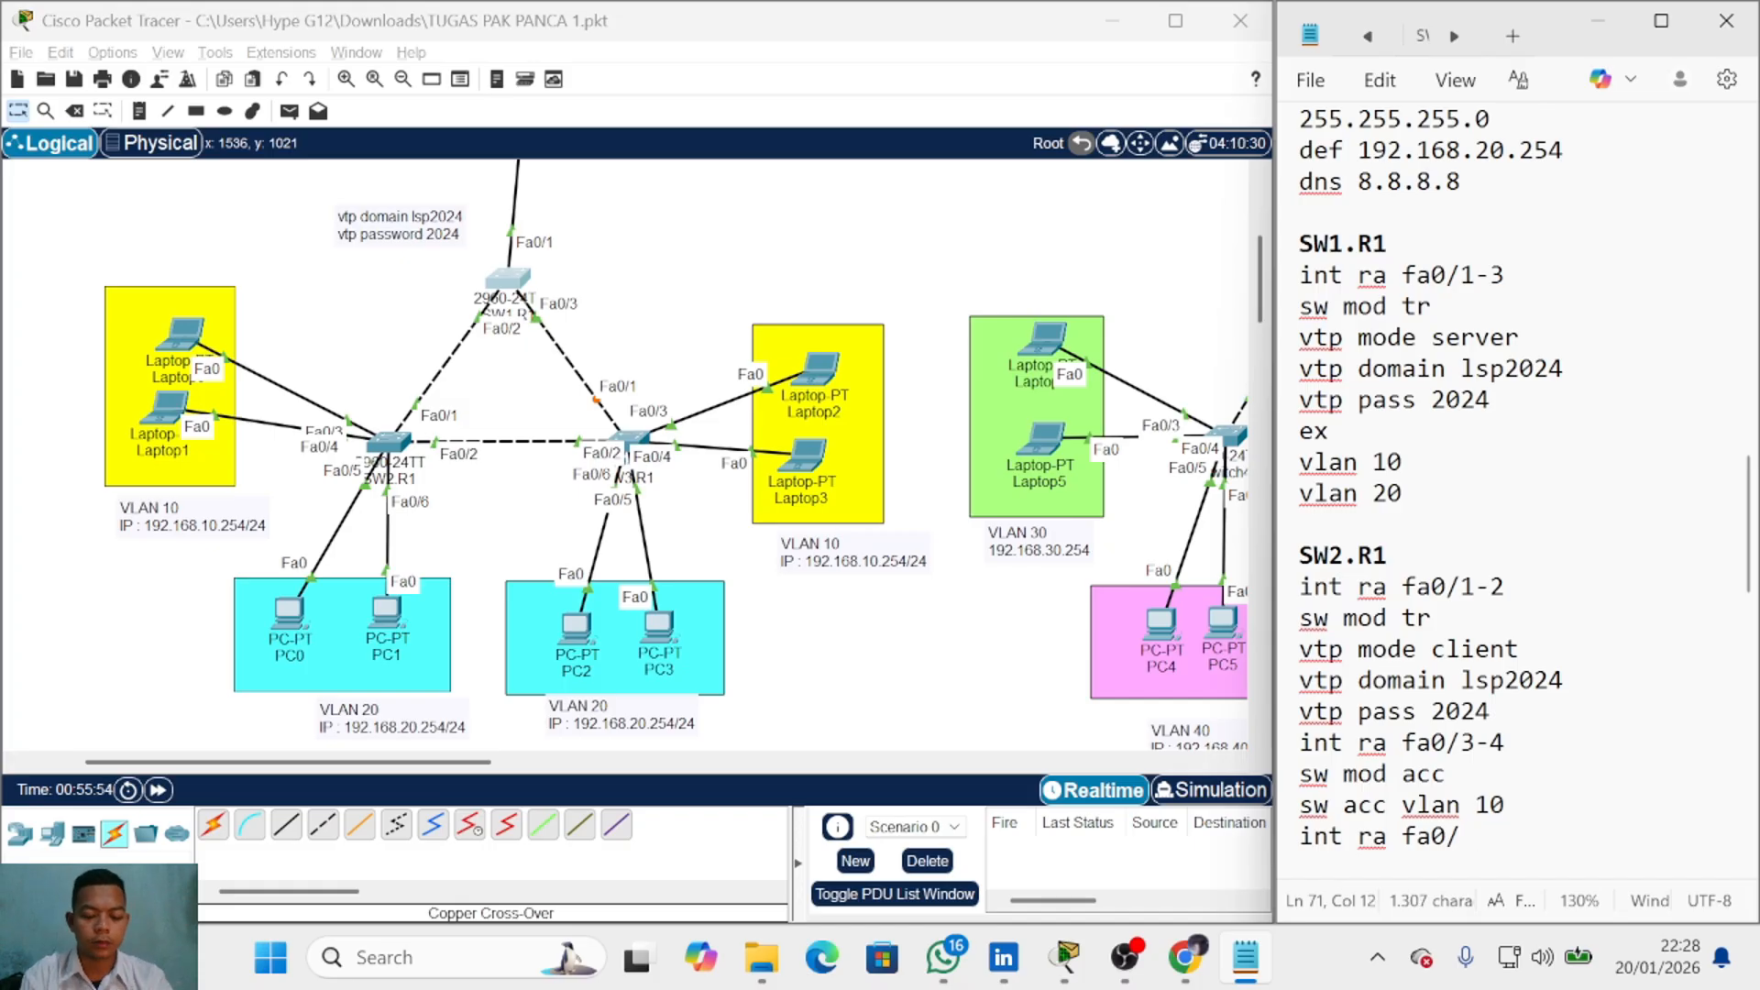
type("5-6")
key("Return")
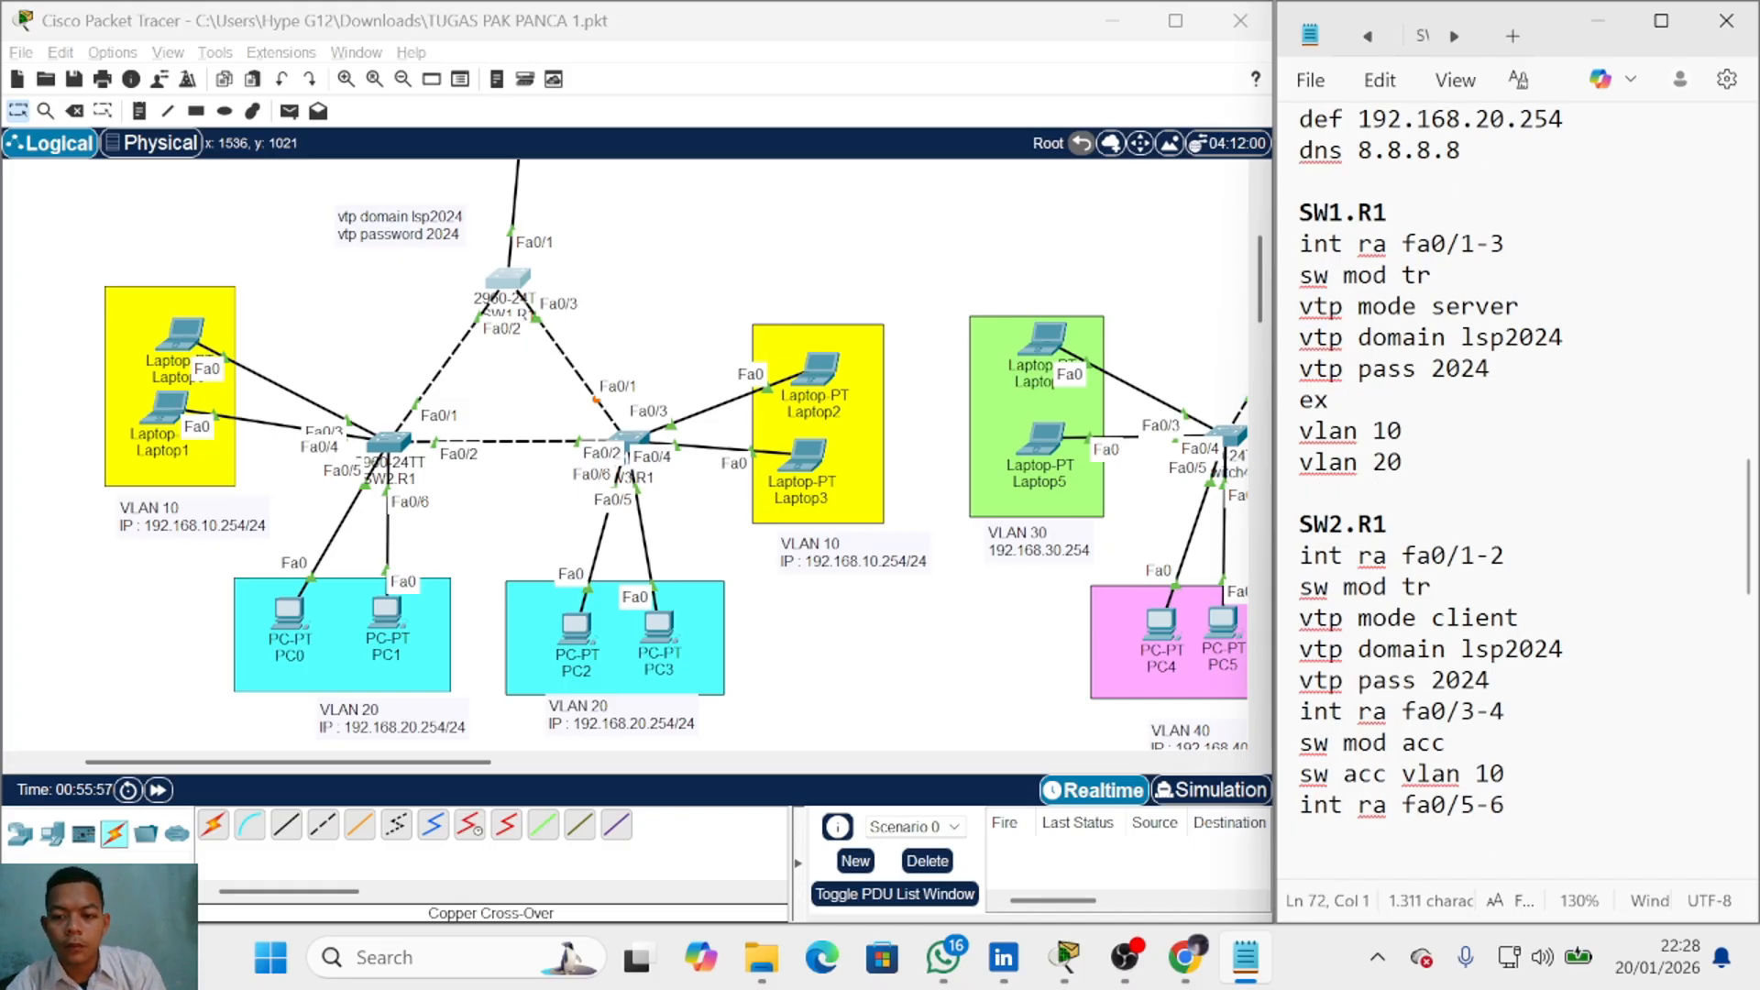
type("sw mod acc")
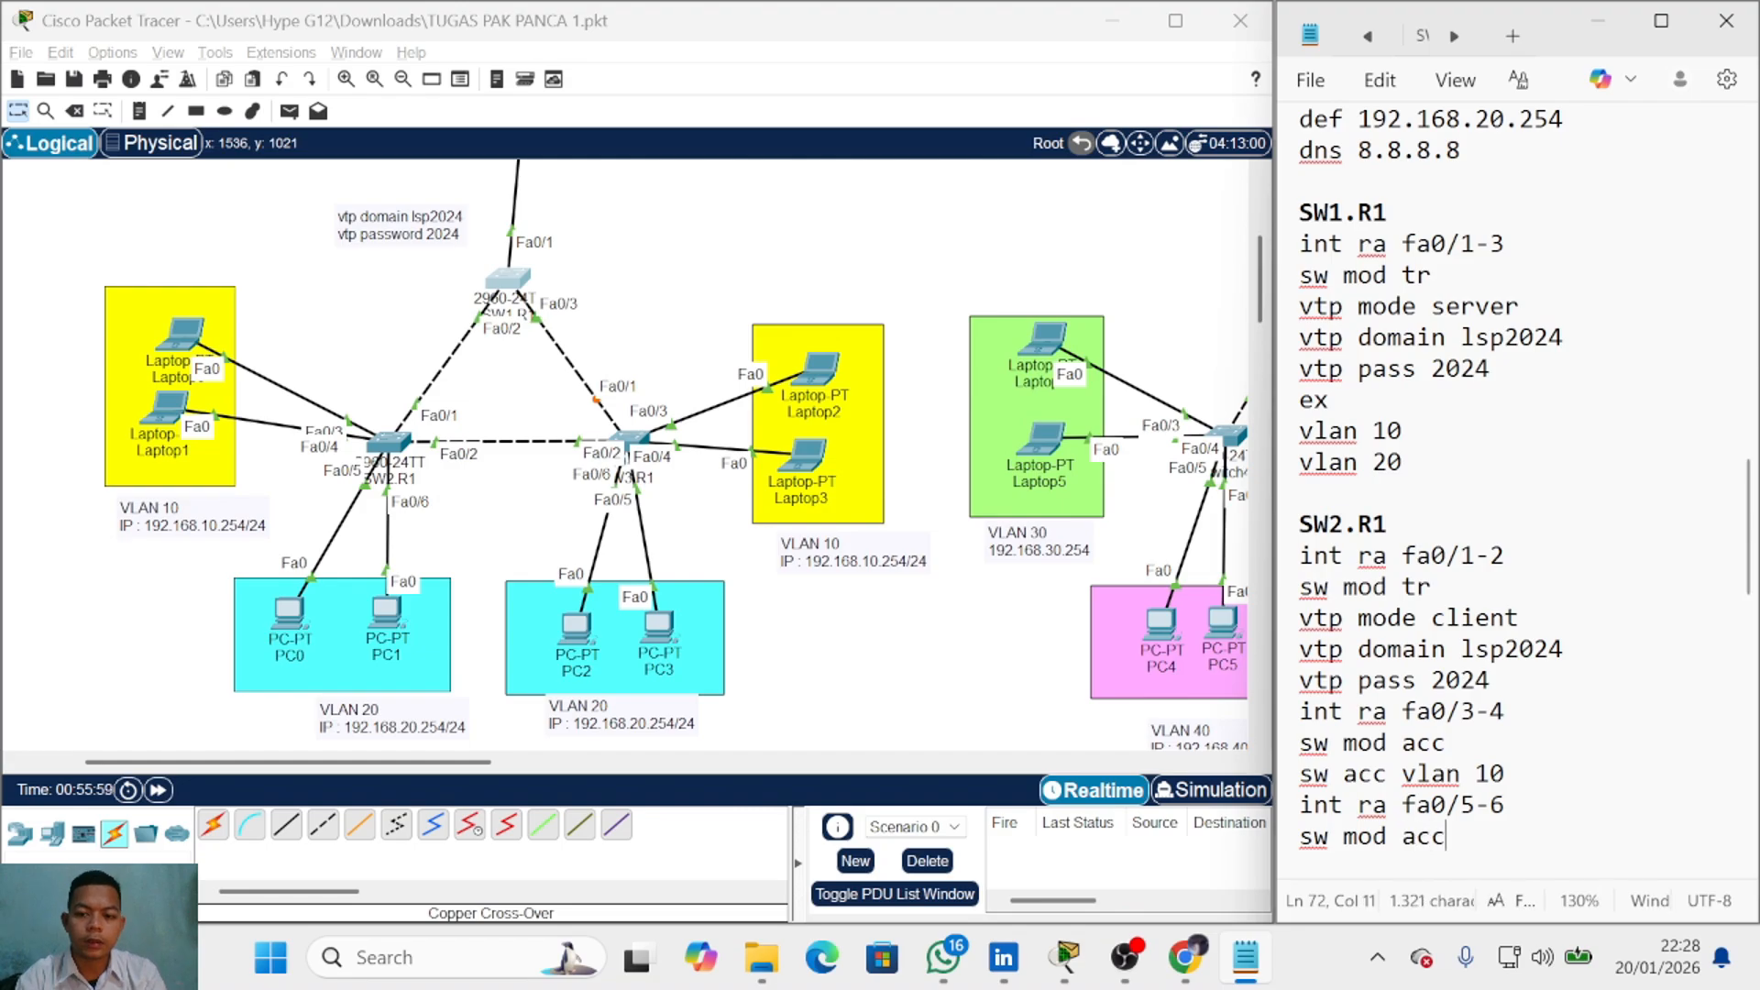
key("Return")
type("sw acc")
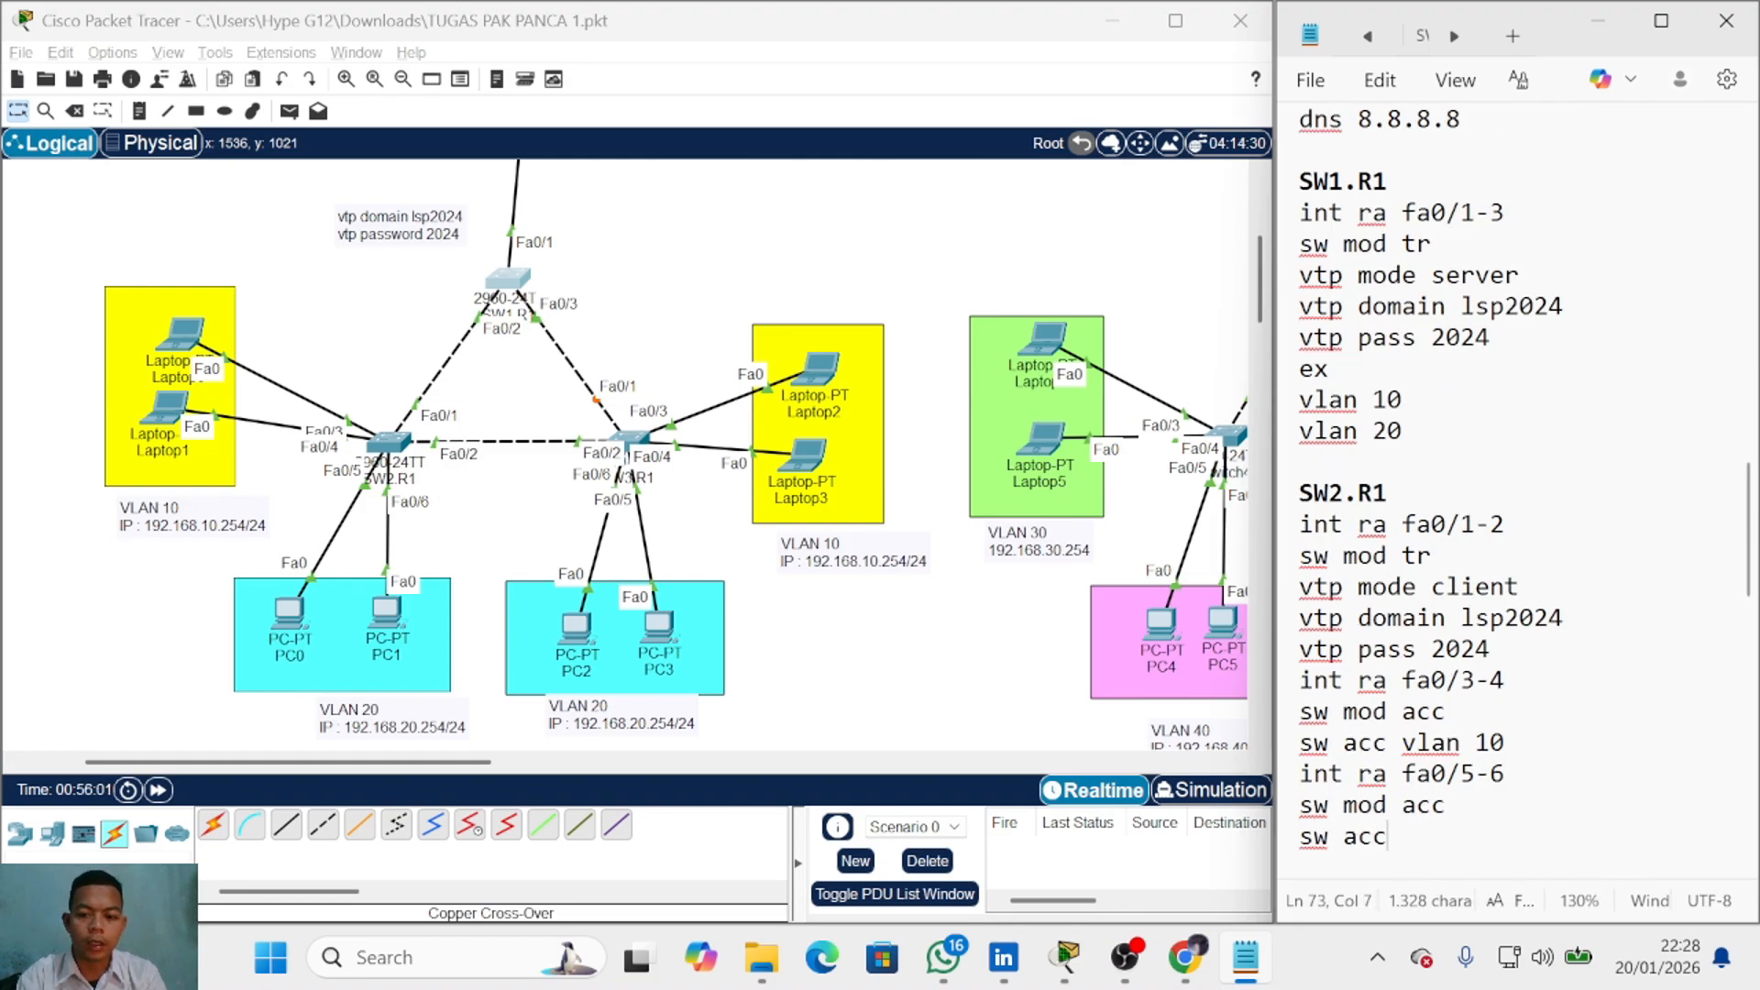
type(" vlan 20")
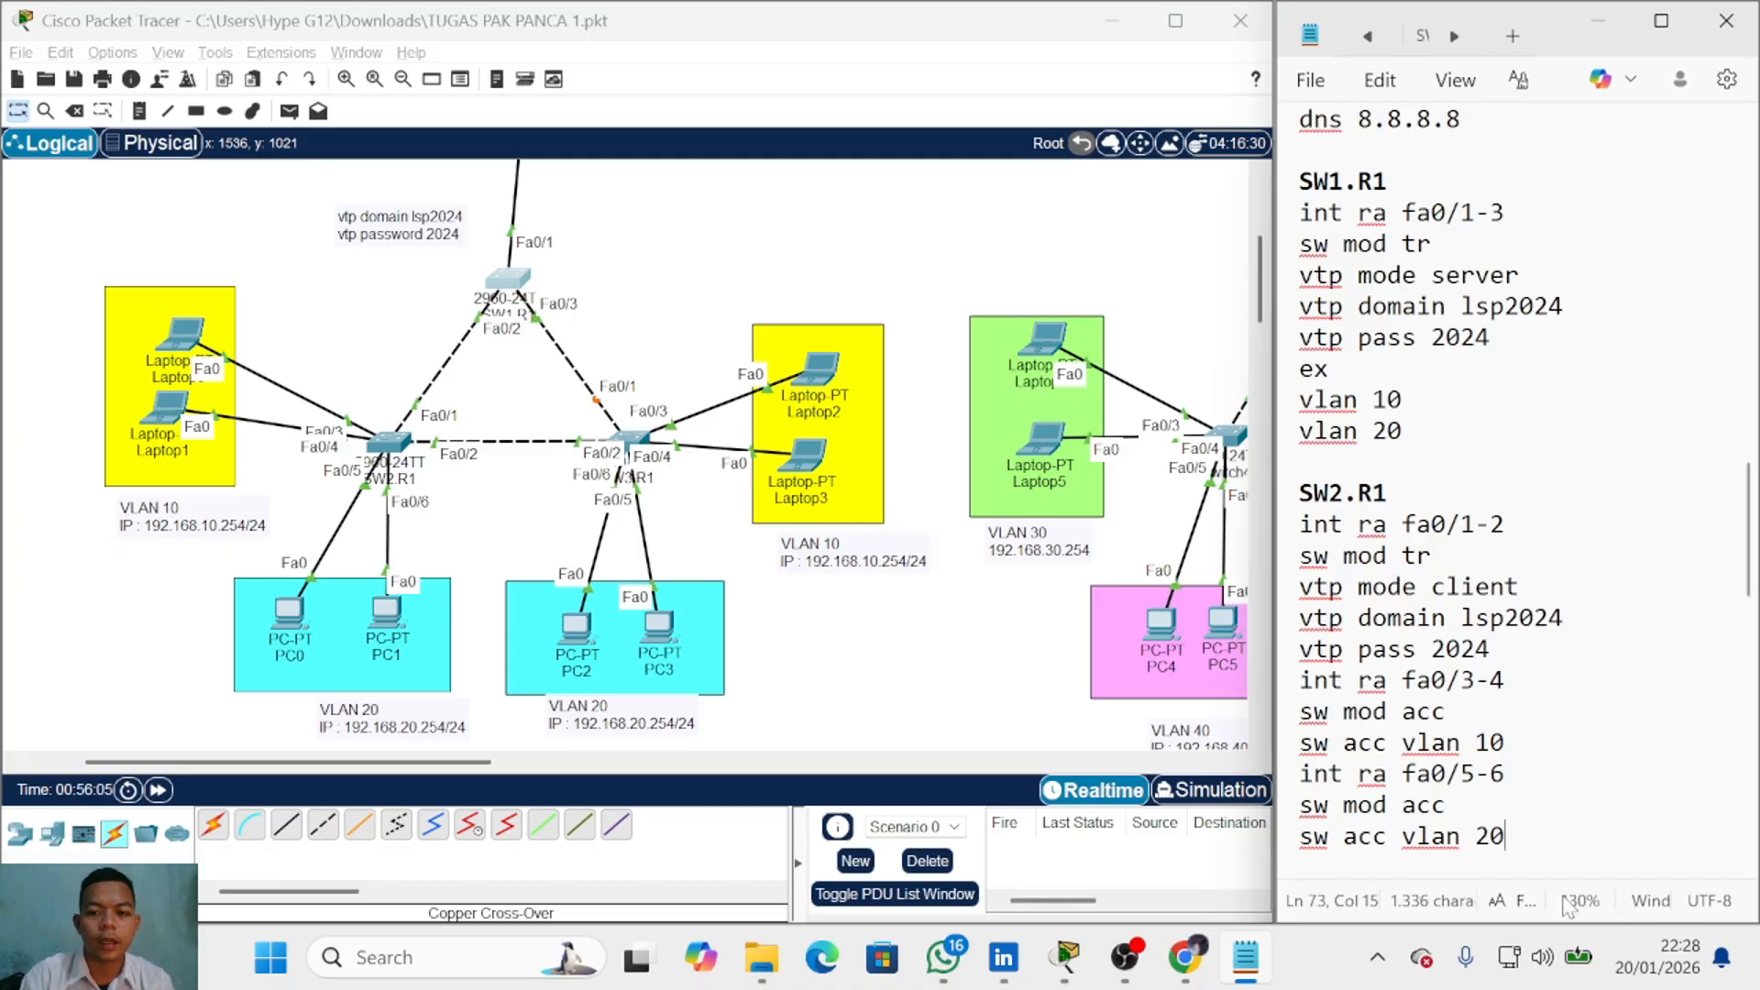
scroll(1512, 642, "down", 1)
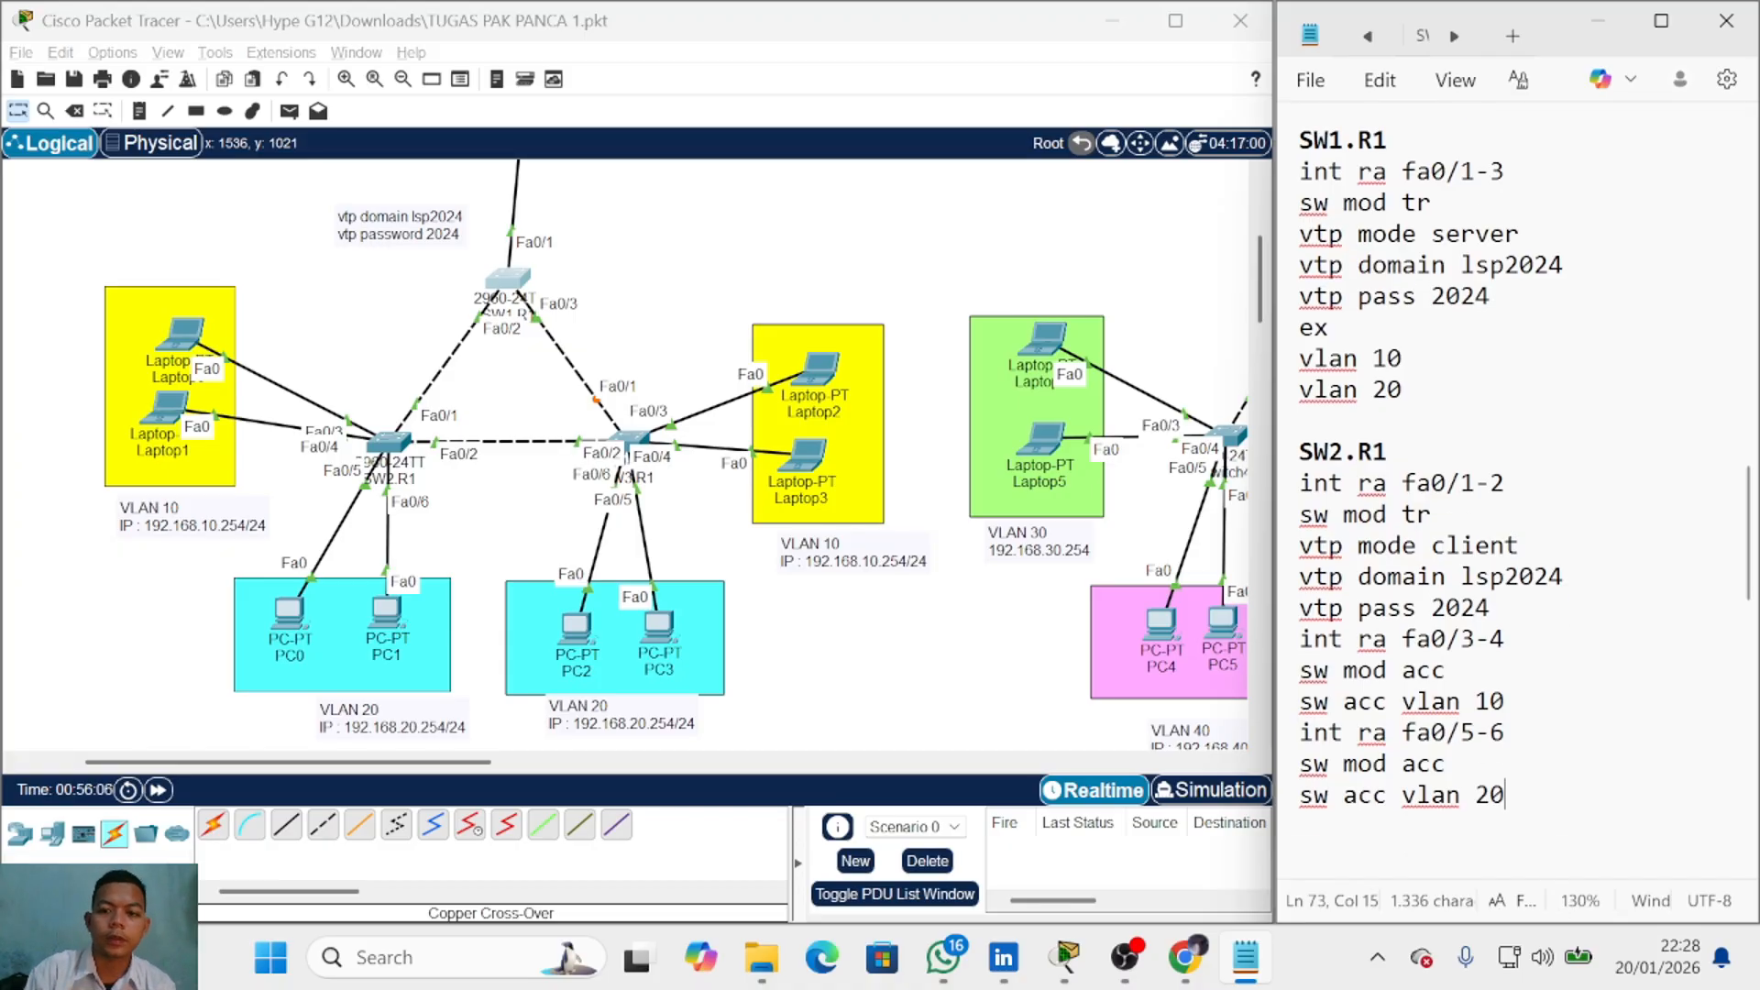
scroll(1513, 641, "up", 2)
scroll(1512, 642, "down", 2)
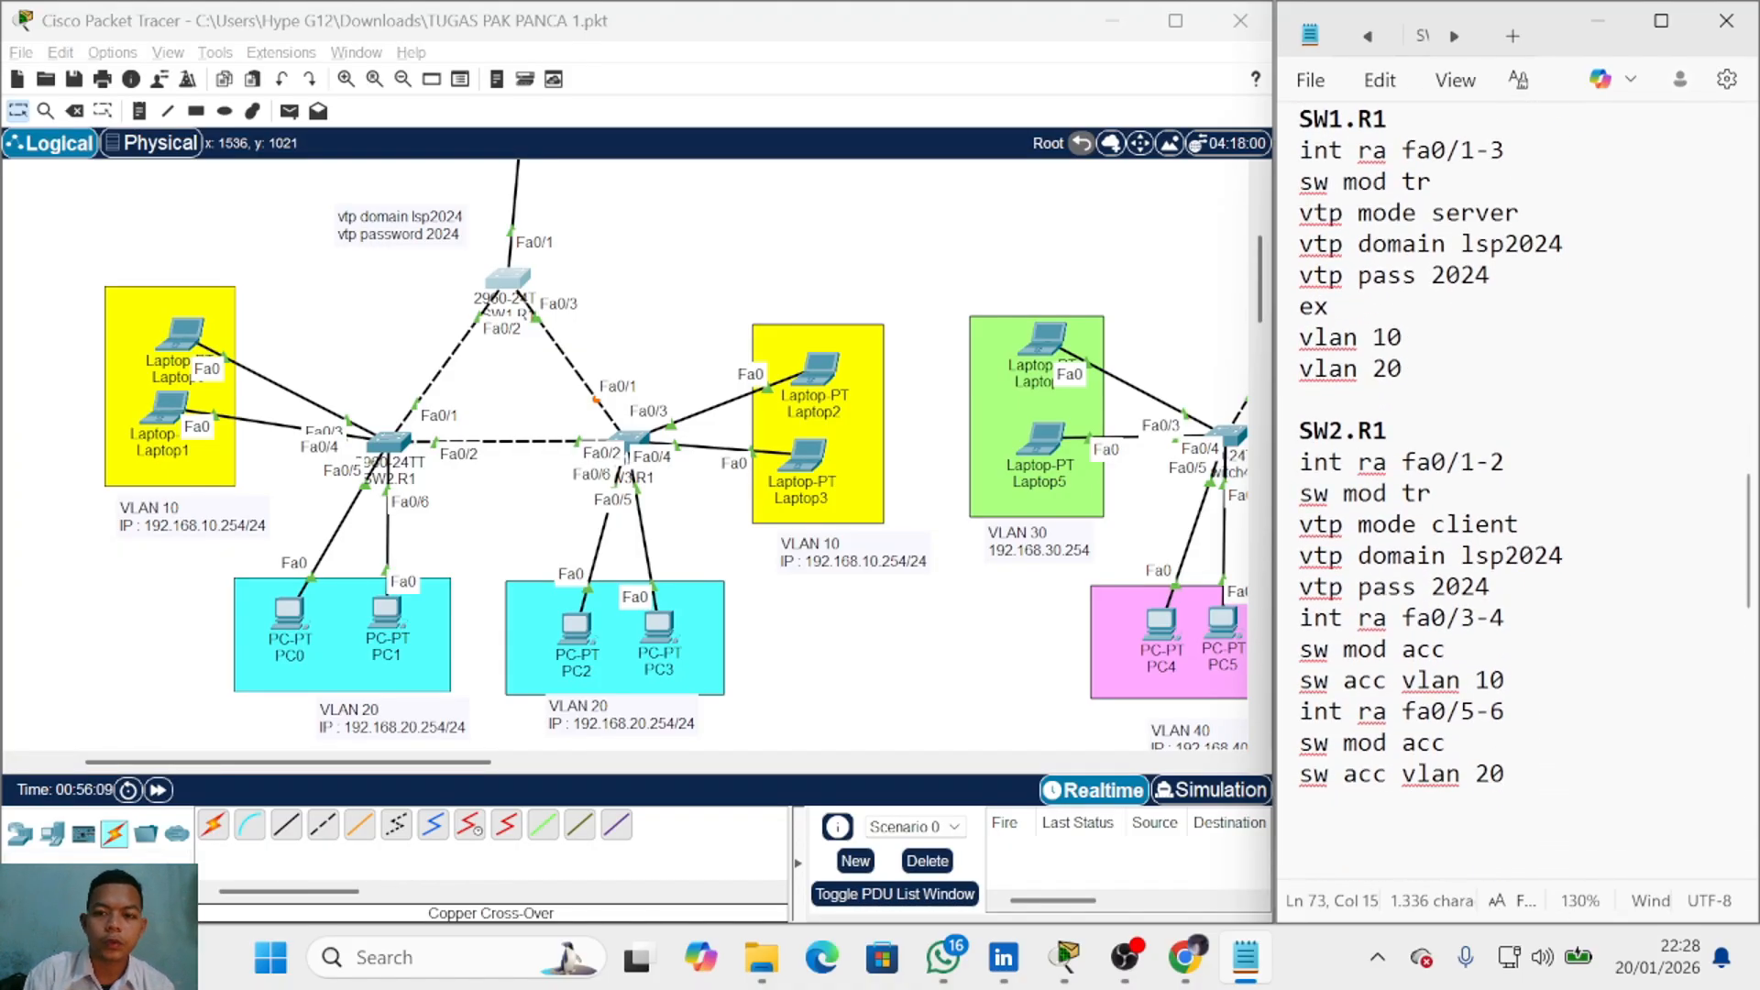
left_click_drag(1298, 429, 1386, 429)
key("ctrl+c")
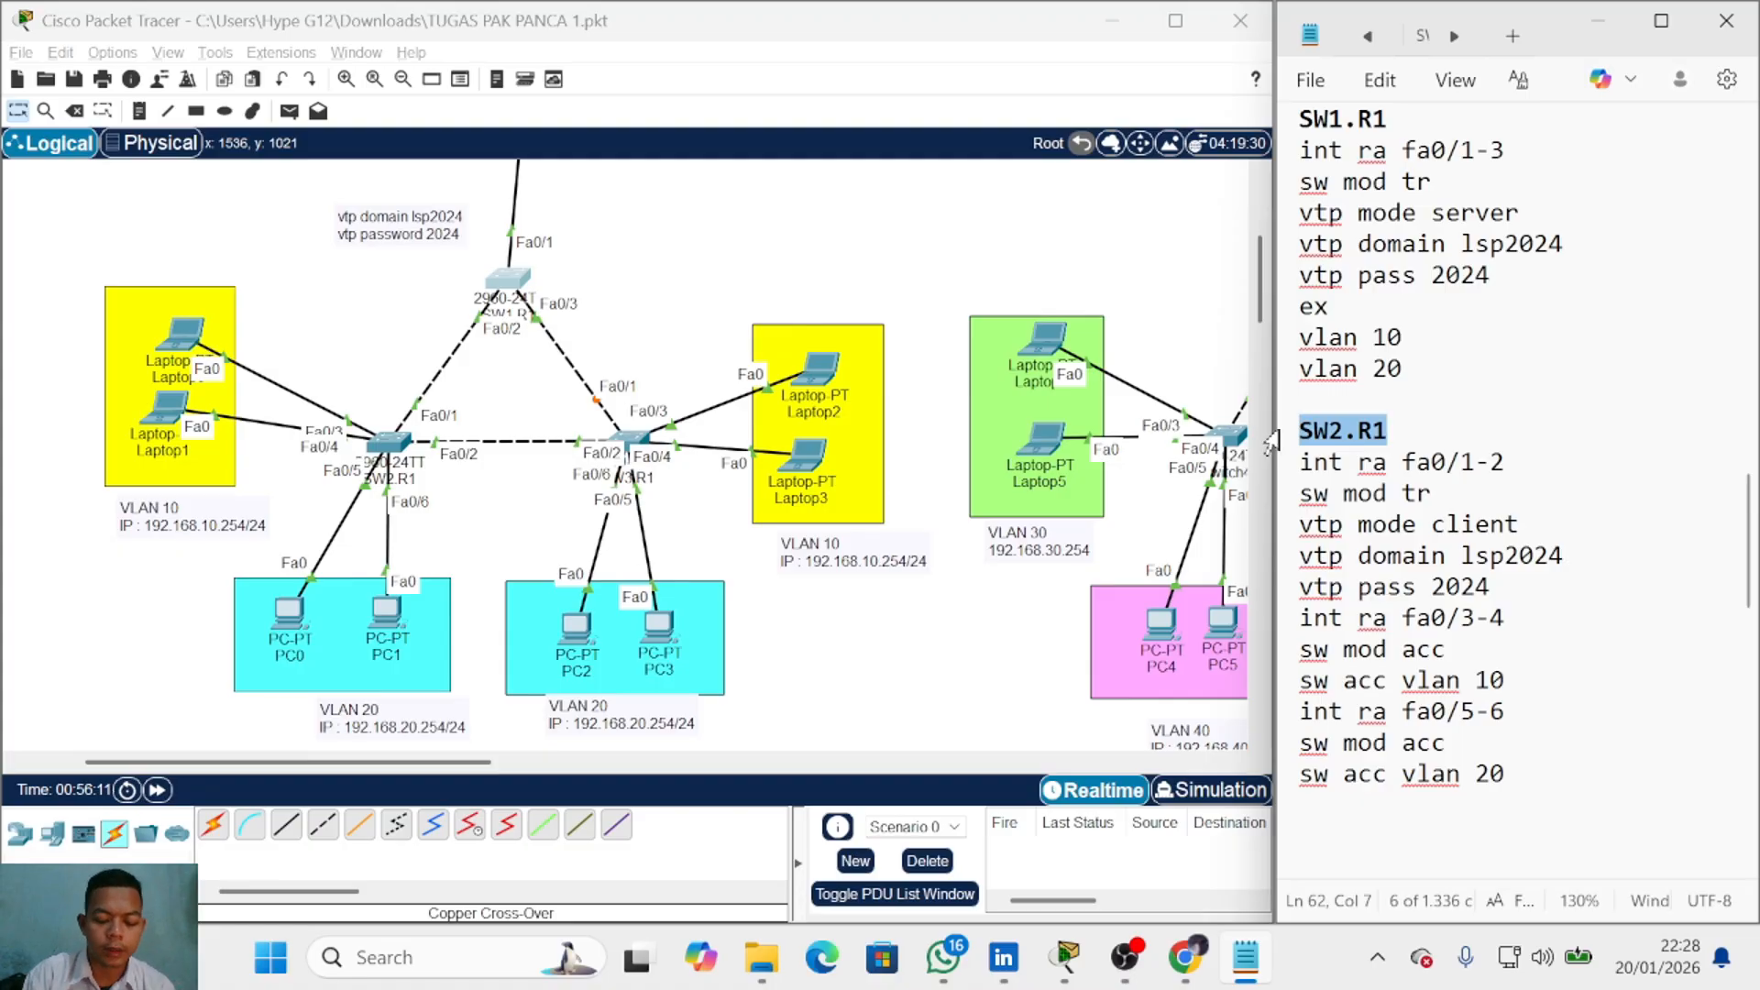
Step: Add an SW3.R1 heading and paste the SW2.R1 configuration block beneath it
scroll(1430, 504, "down", 3)
left_click(1507, 494)
key("Return")
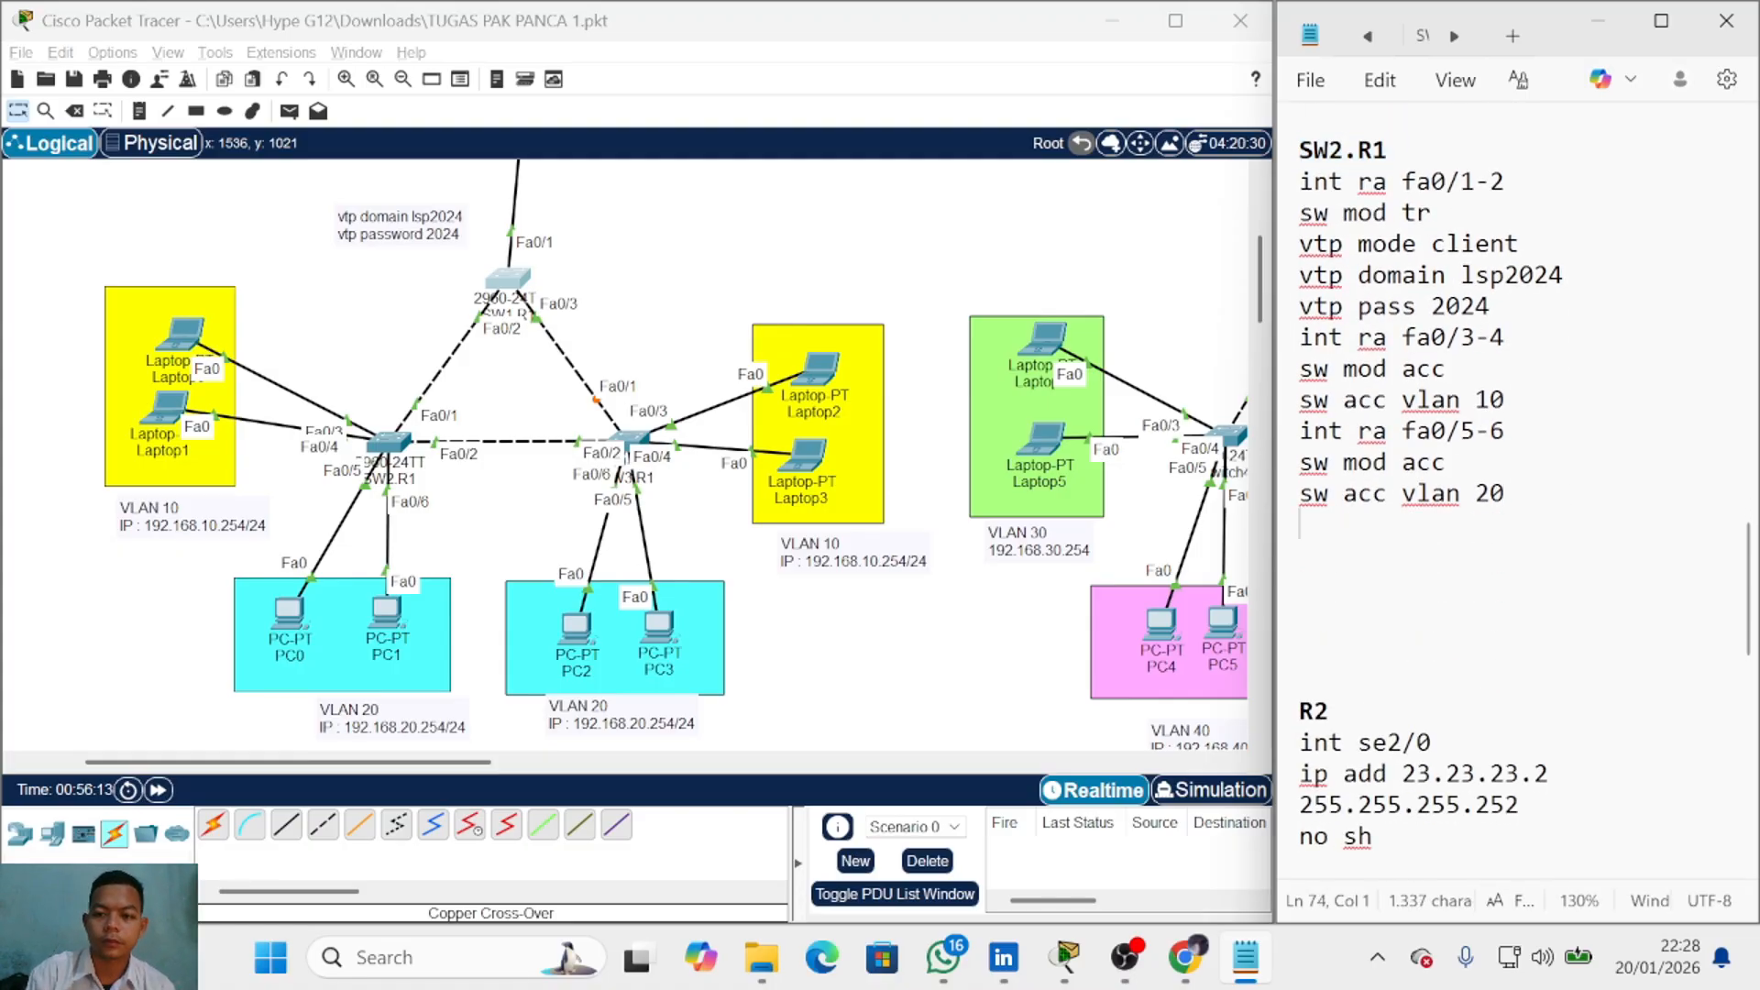
key("Return")
key("ctrl+v")
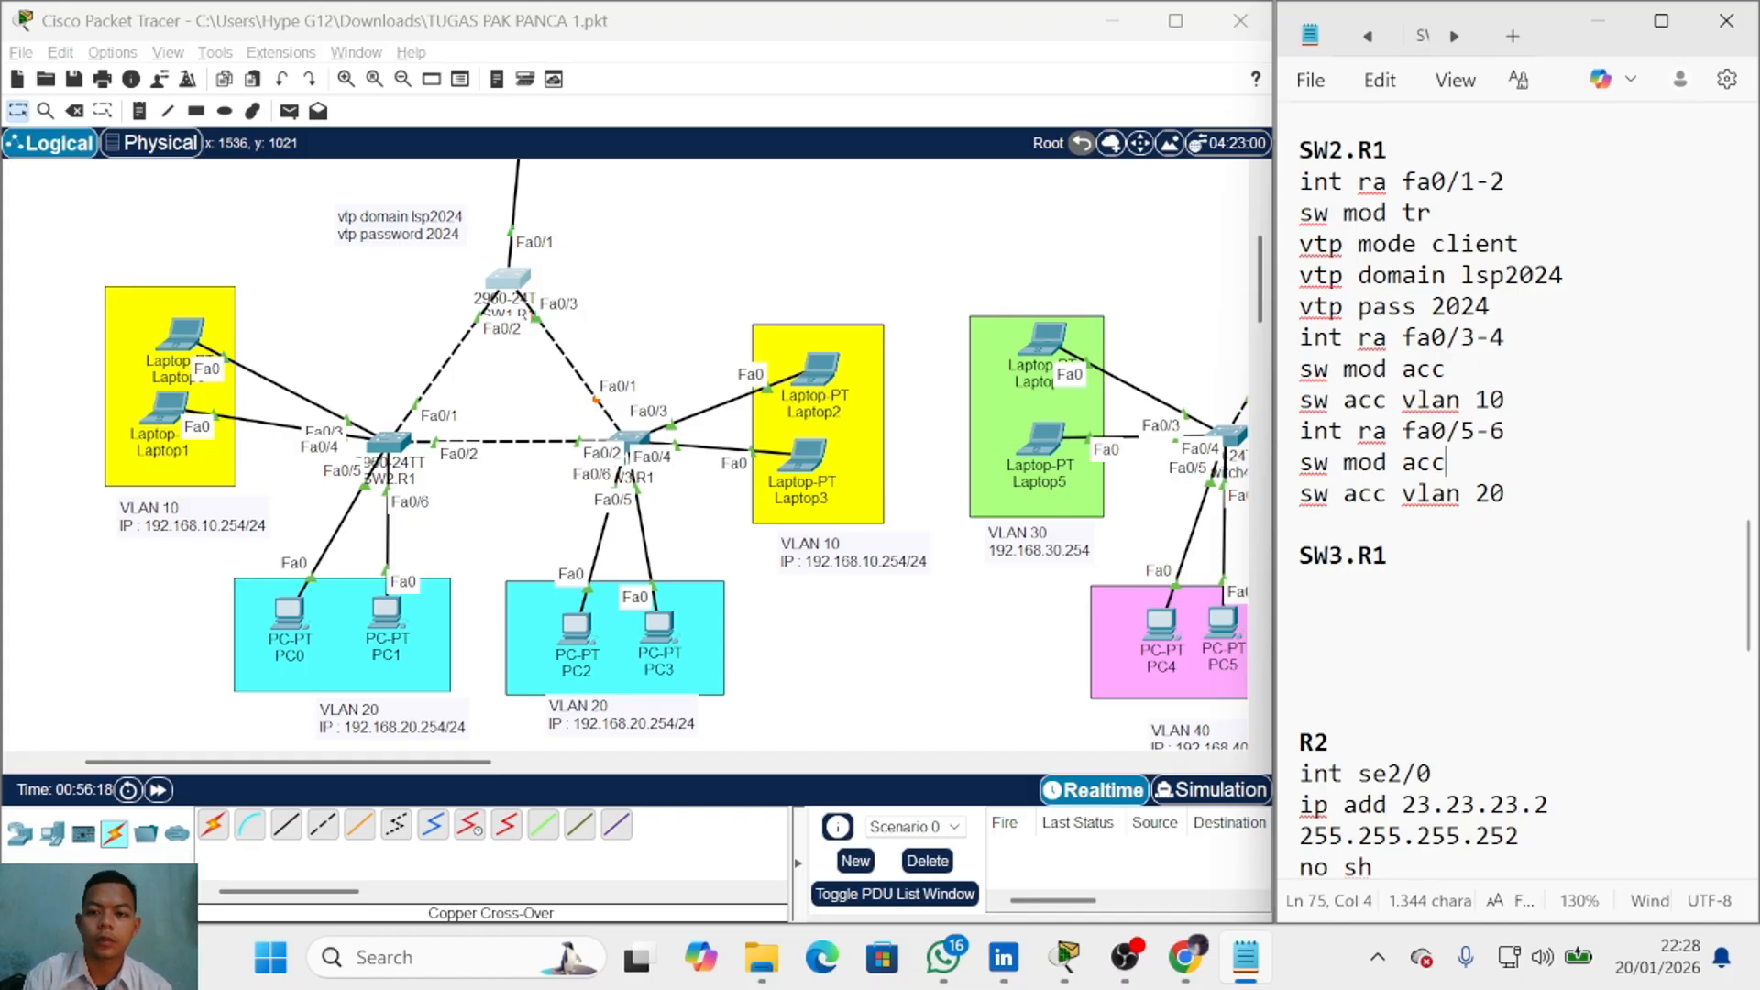
left_click(1518, 519)
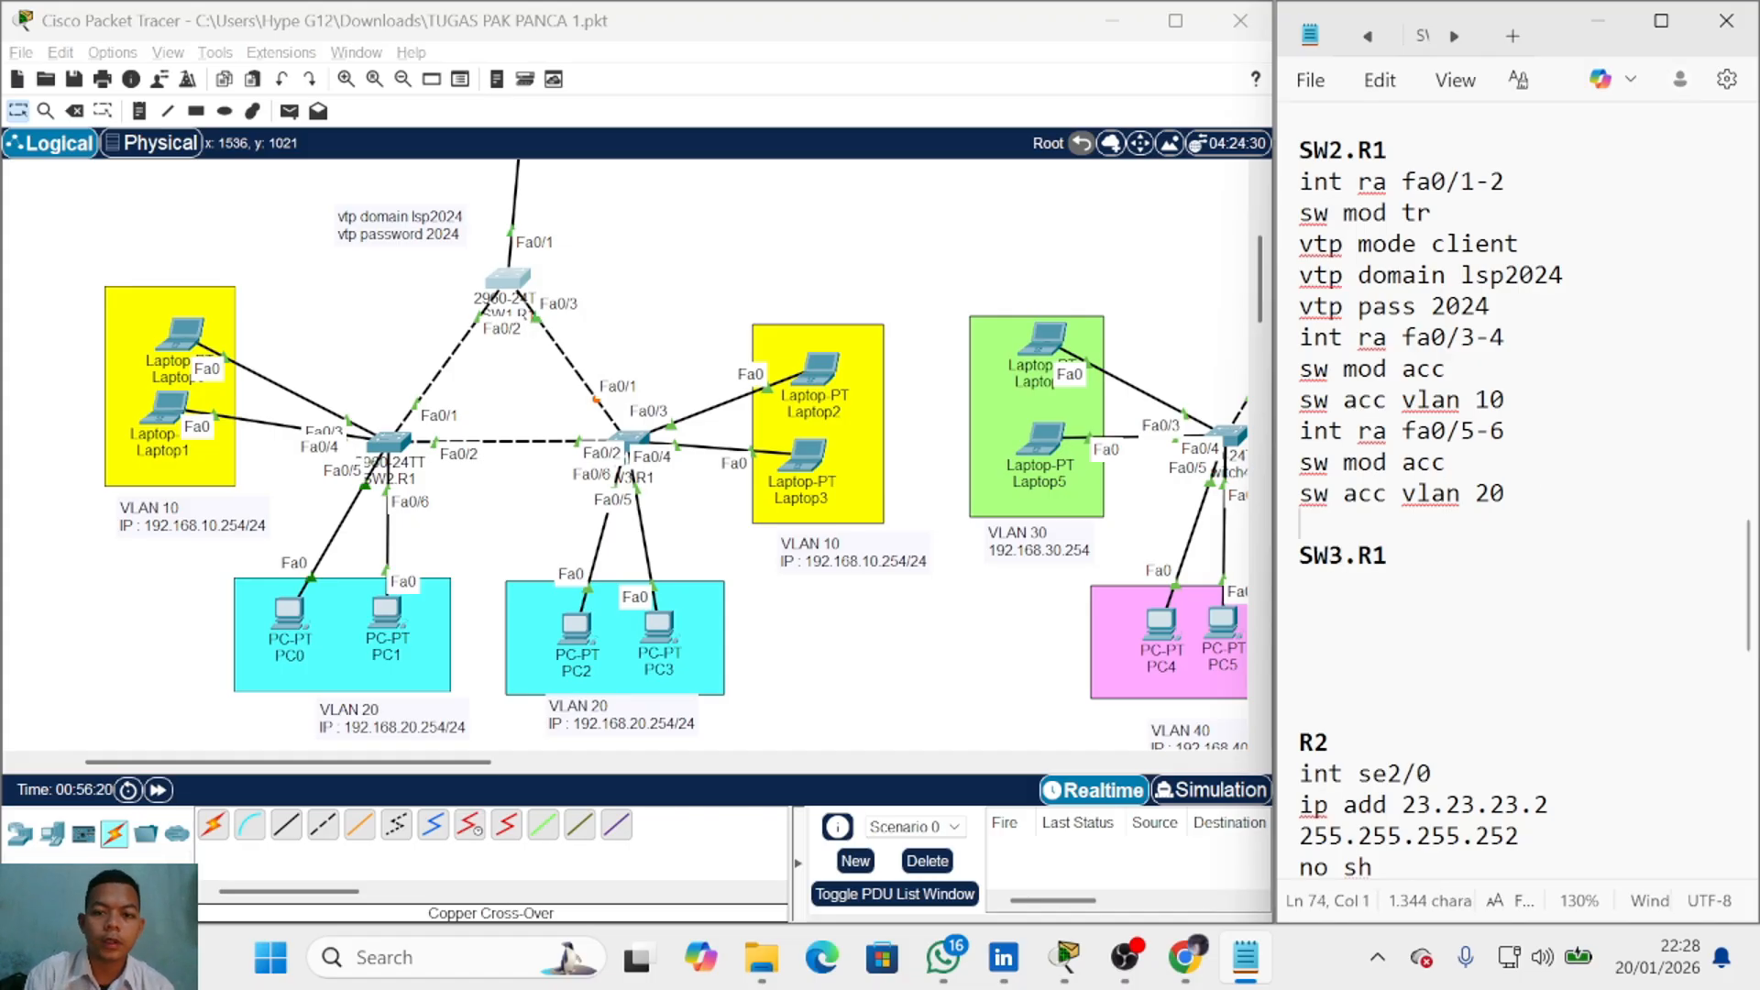
key("shift+Up")
key("shift+Up")
key("shift+Up")
key("shift+Up")
key("shift+Up")
key("shift+Up")
key("shift+Up")
key("shift+Up")
key("shift+Up")
key("shift+Up")
key("shift+Up")
key("ctrl+c")
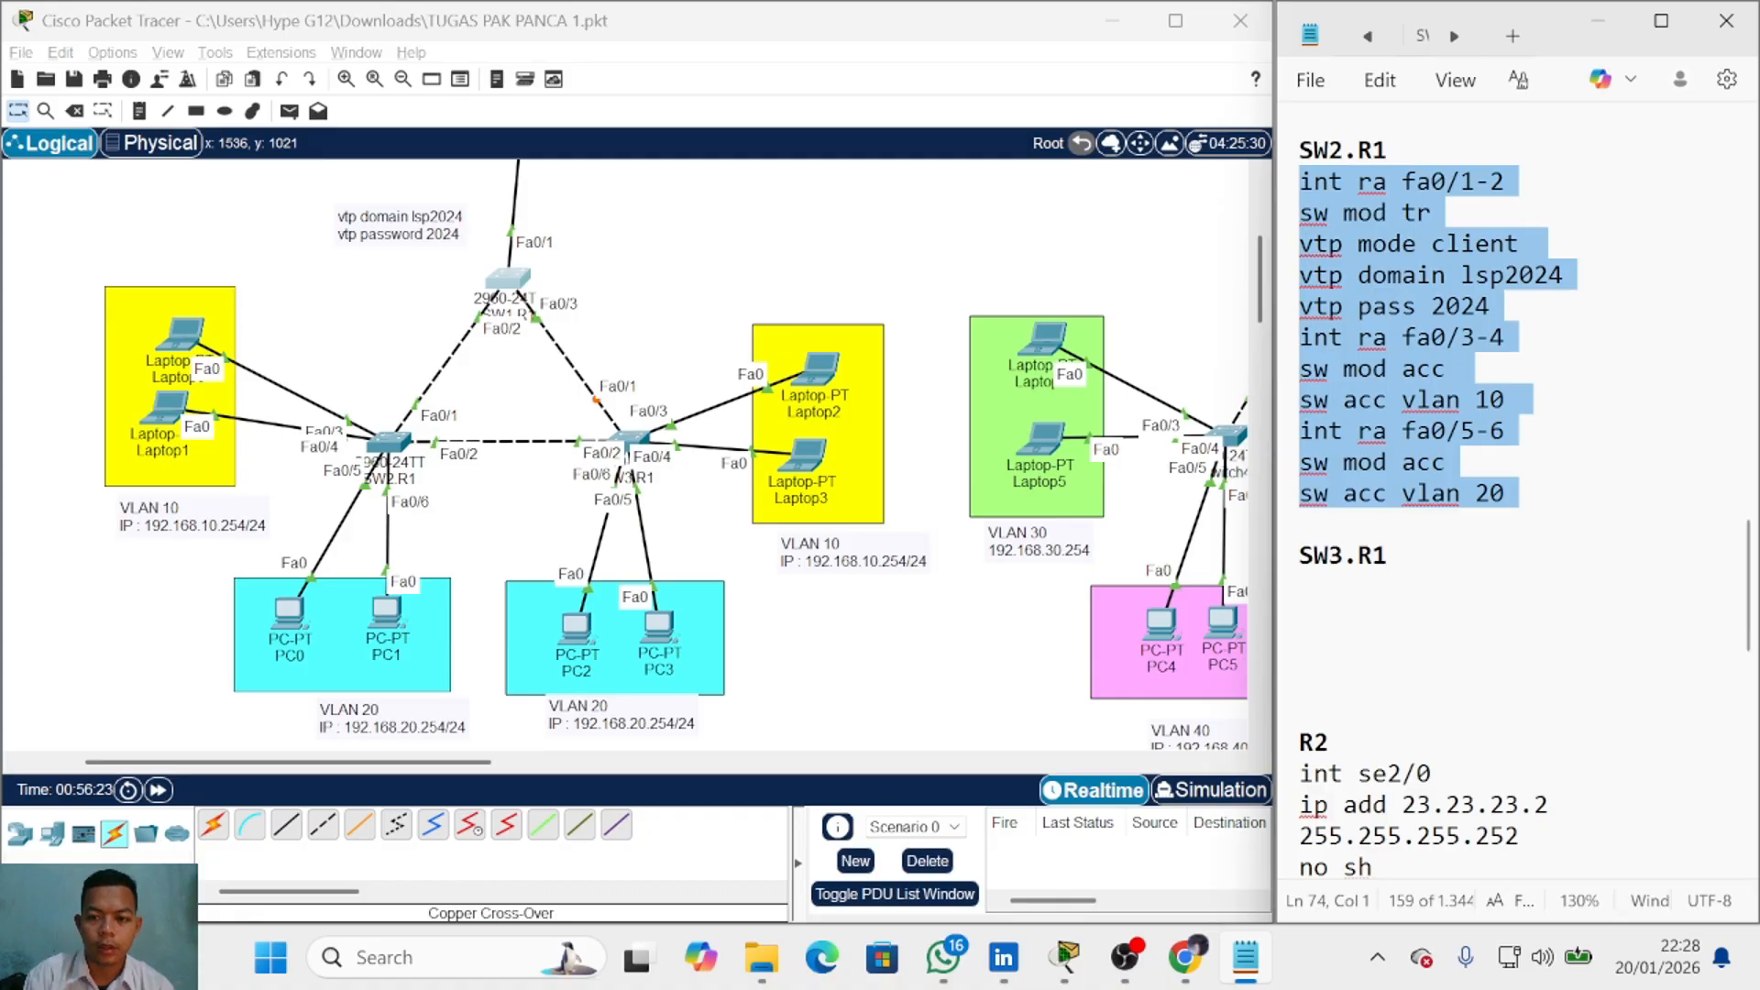
key("Down")
key("Down")
key("ctrl+v")
scroll(1518, 519, "down", 2)
scroll(1518, 519, "up", 1)
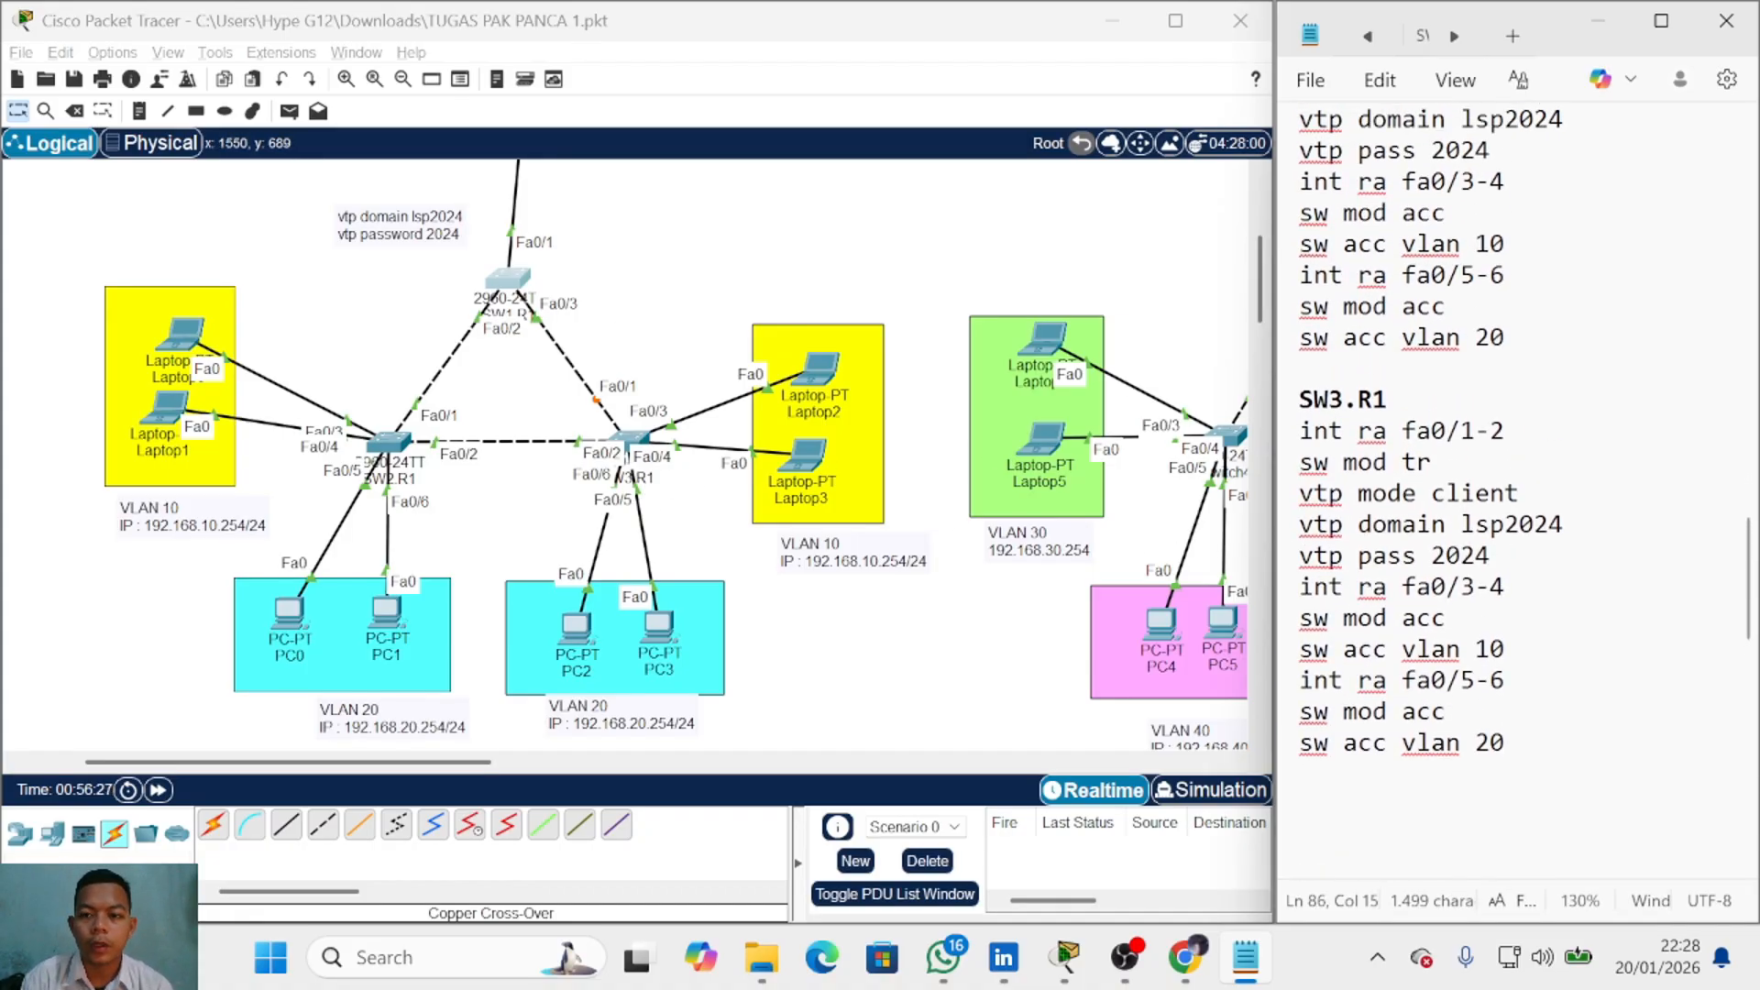
left_click_drag(1432, 463, 1298, 463)
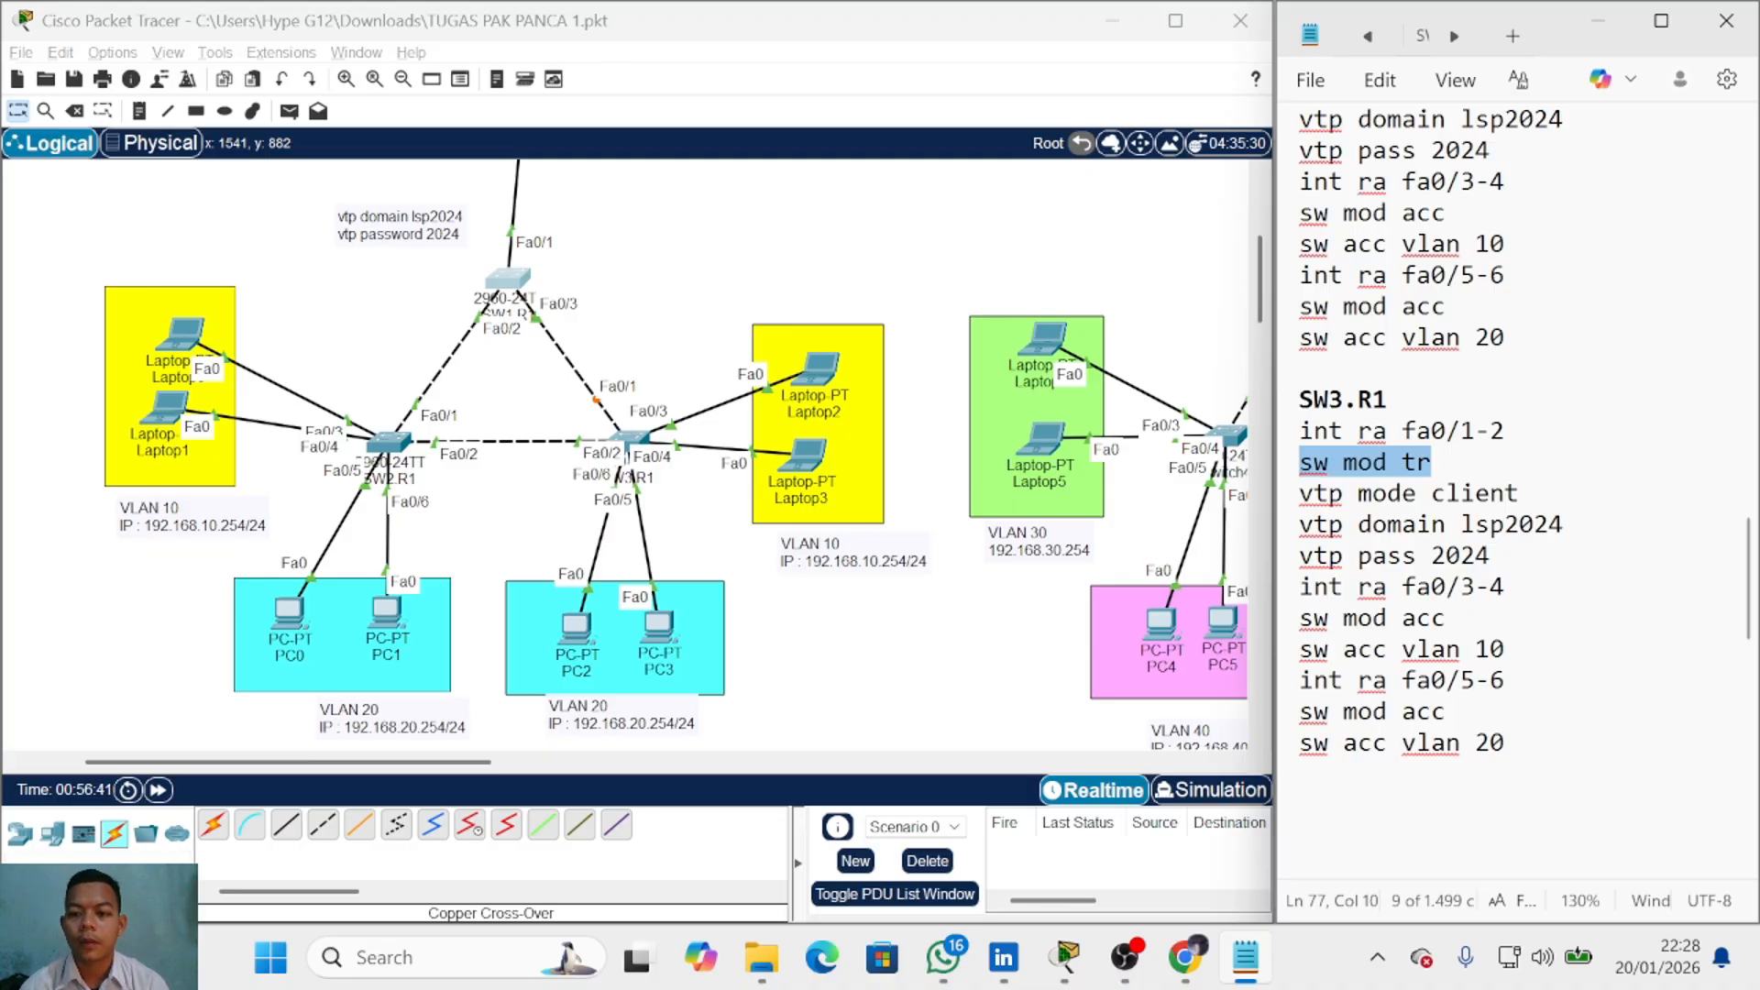
Step: Nudge PC3 within the VLAN 20 area, then select SW1.R1 in the topology
left_click_drag(651, 629, 575, 625)
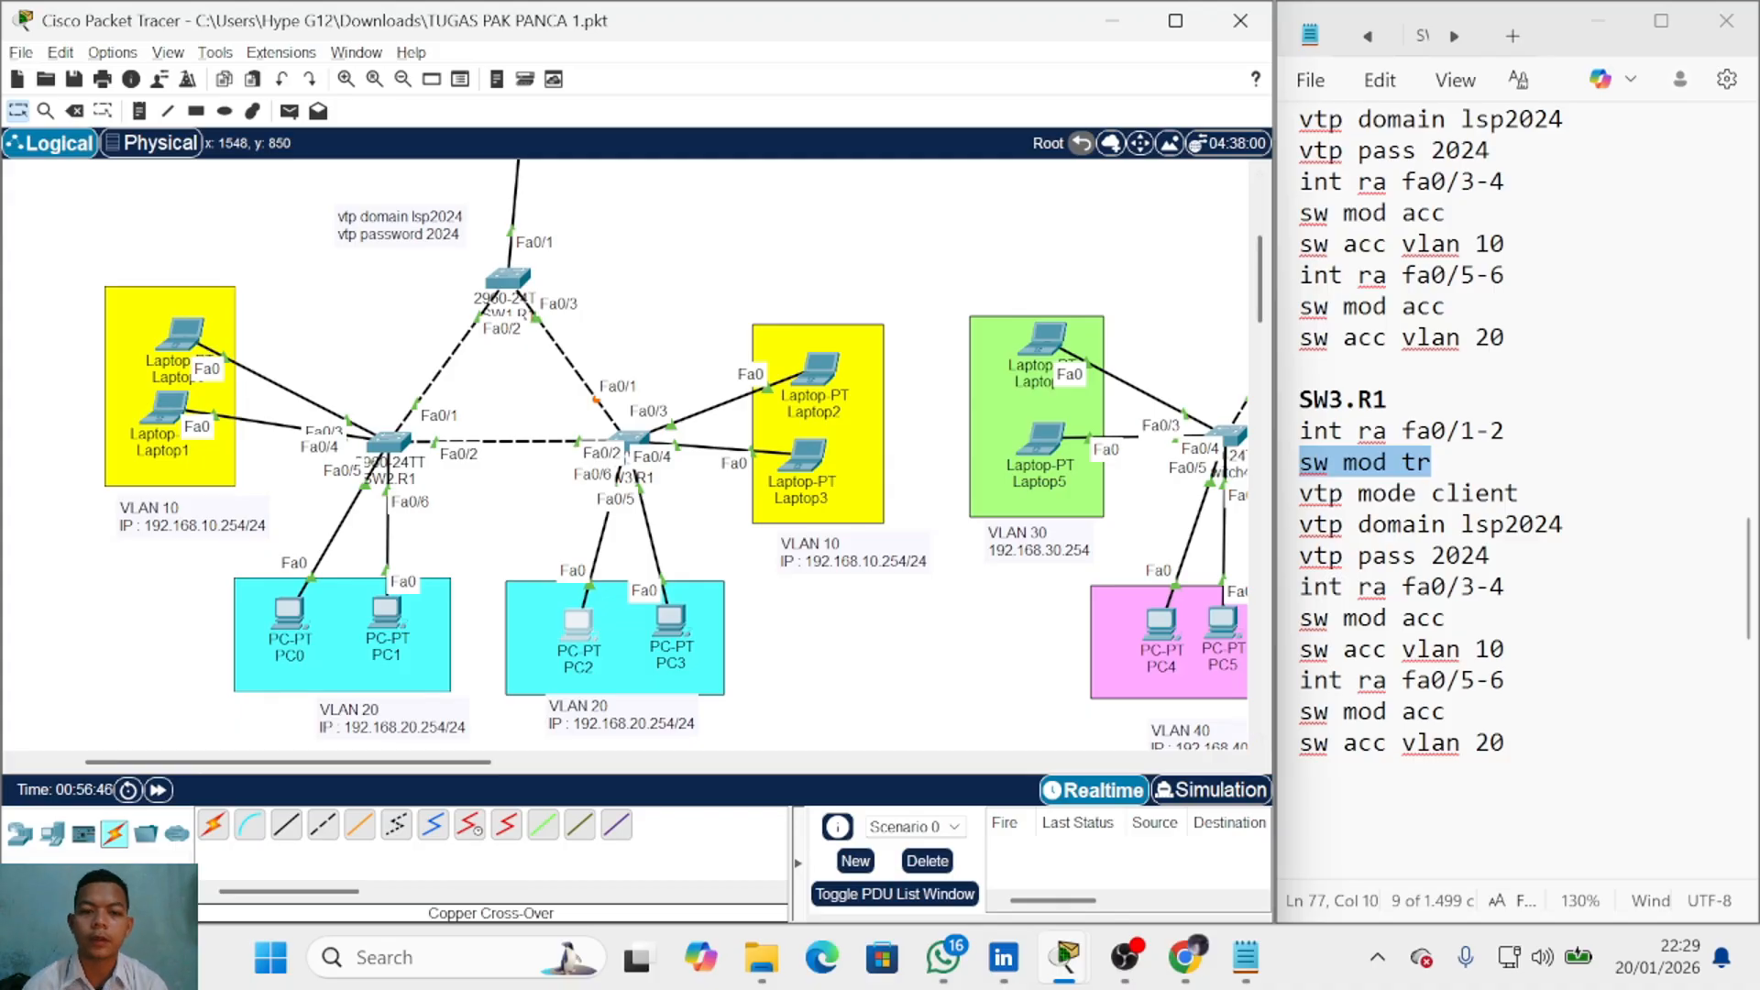
scroll(1421, 641, "down", 2)
left_click(1421, 682)
scroll(1421, 641, "up", 3)
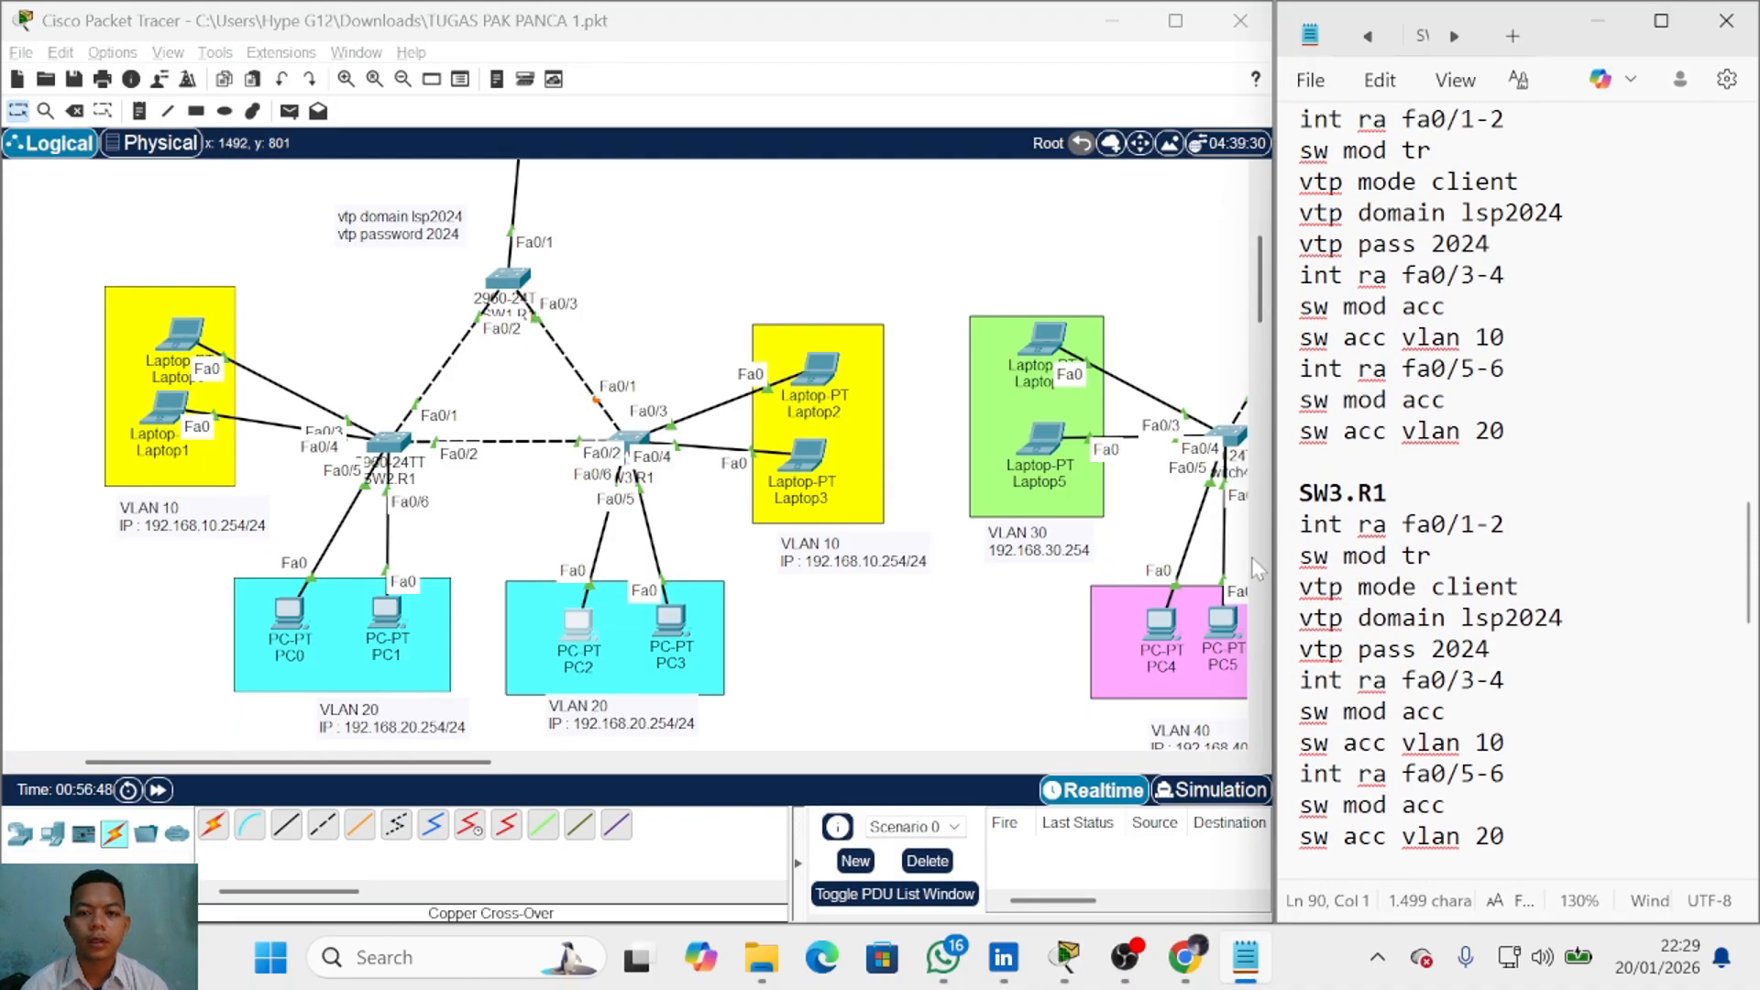
scroll(1421, 596, "up", 2)
left_click(514, 281)
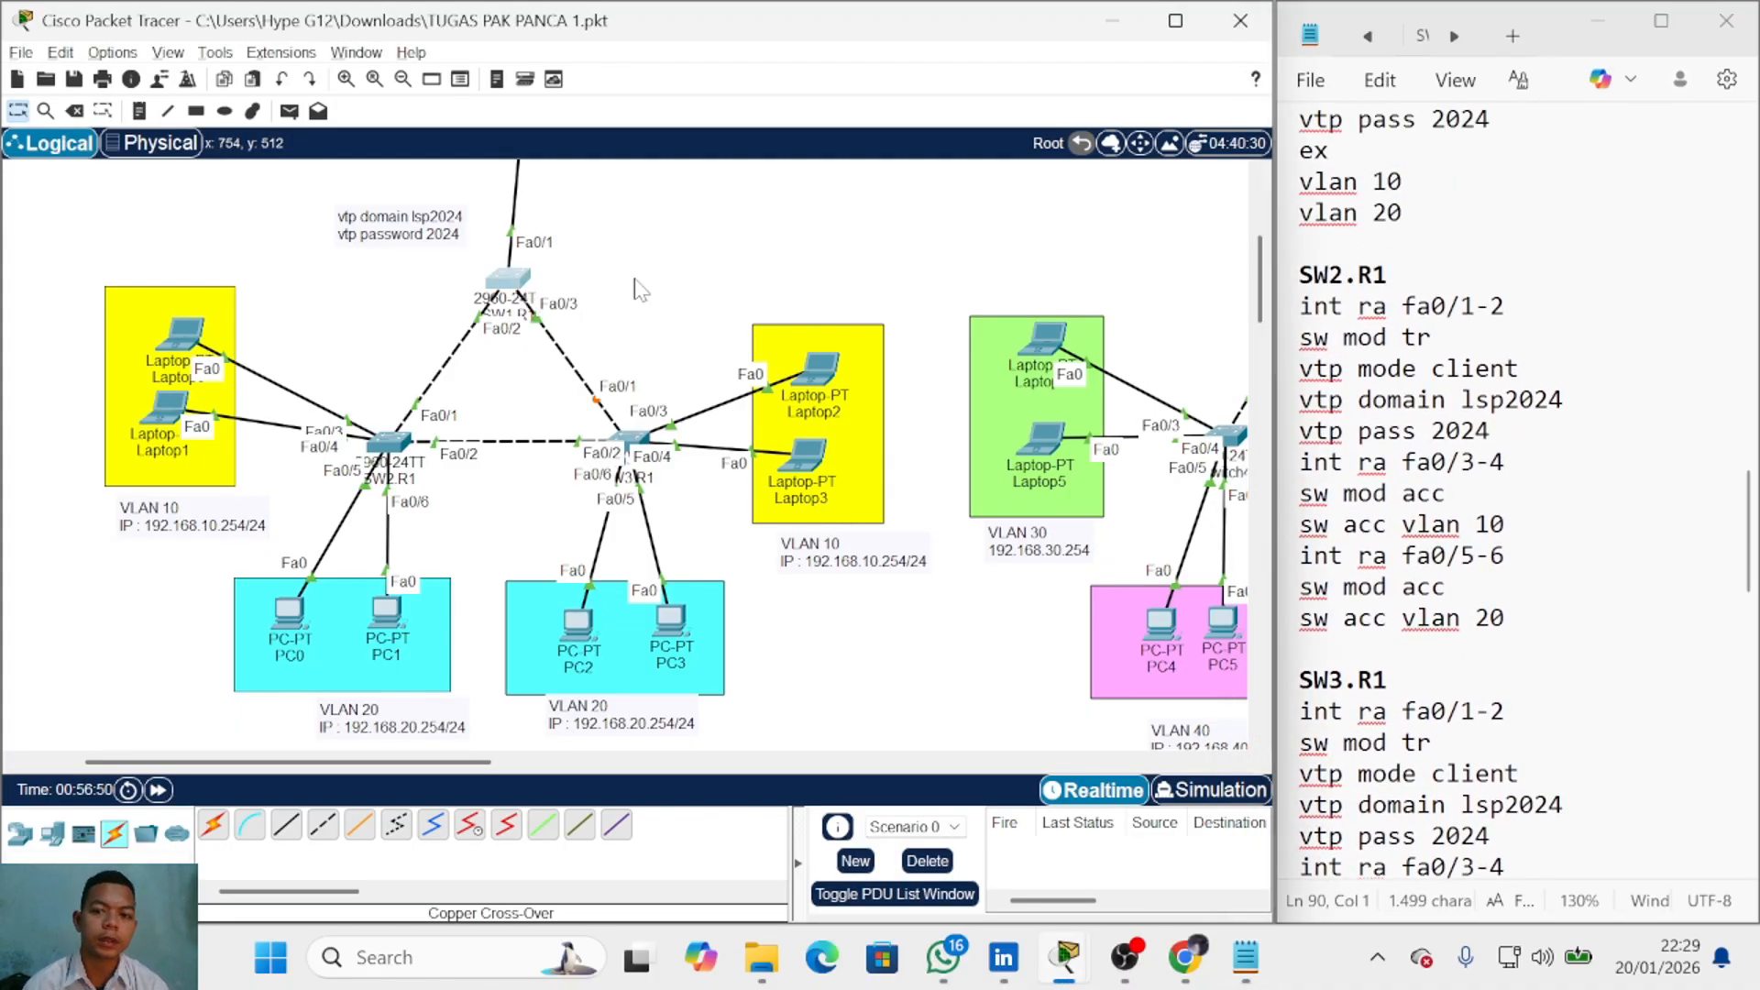
Step: Make ports fa0/1-3 on SW1.R1 trunk ports
left_click(519, 292)
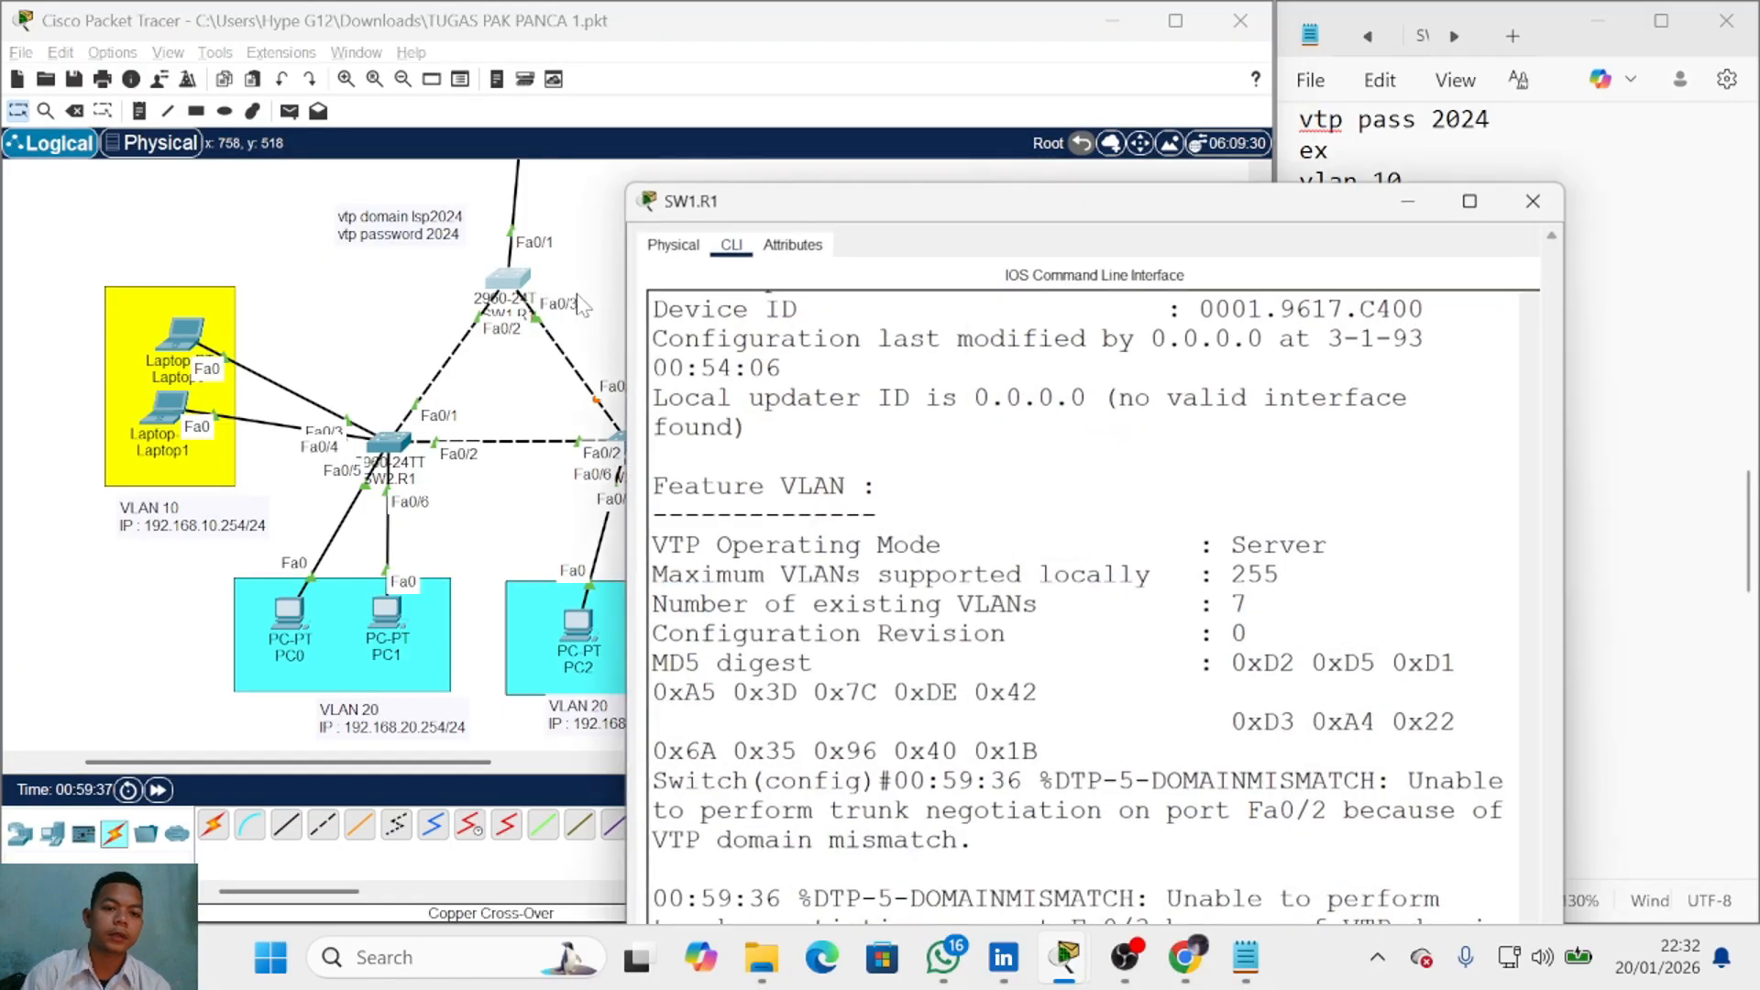
key("Return")
type("int ra fa0/1-3")
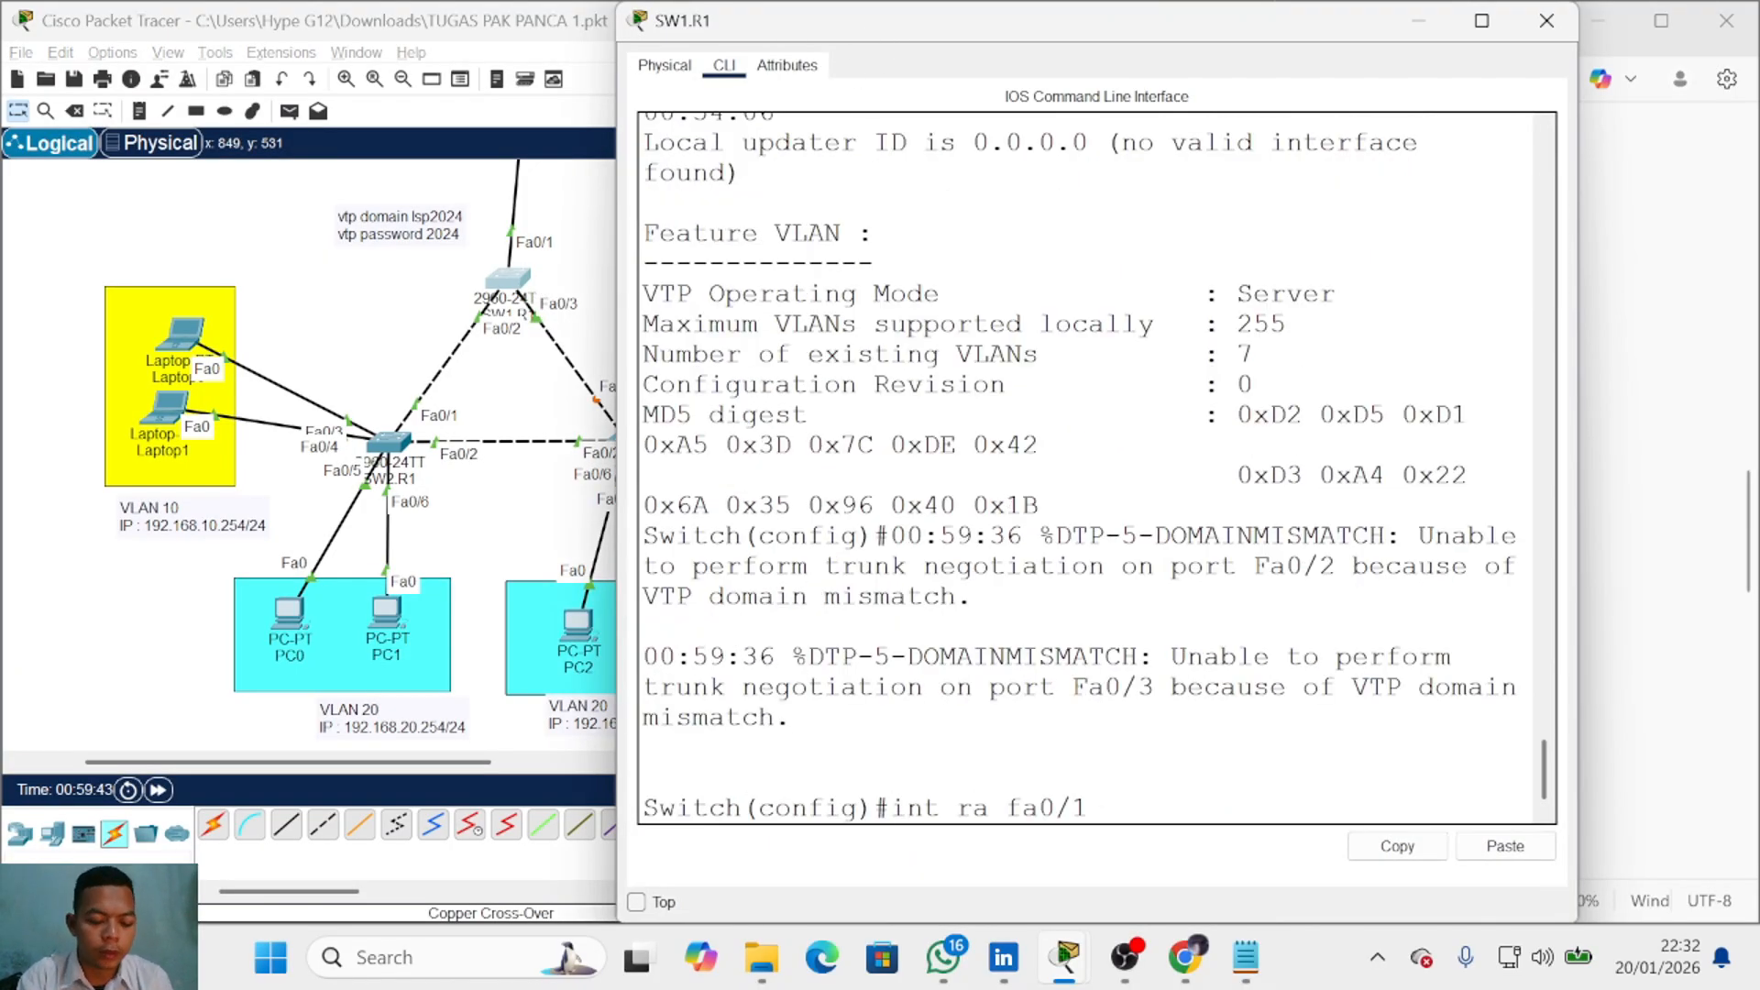
key("Return")
type("sw mdo tr")
key("Return")
type("sw mod tr")
key("Return")
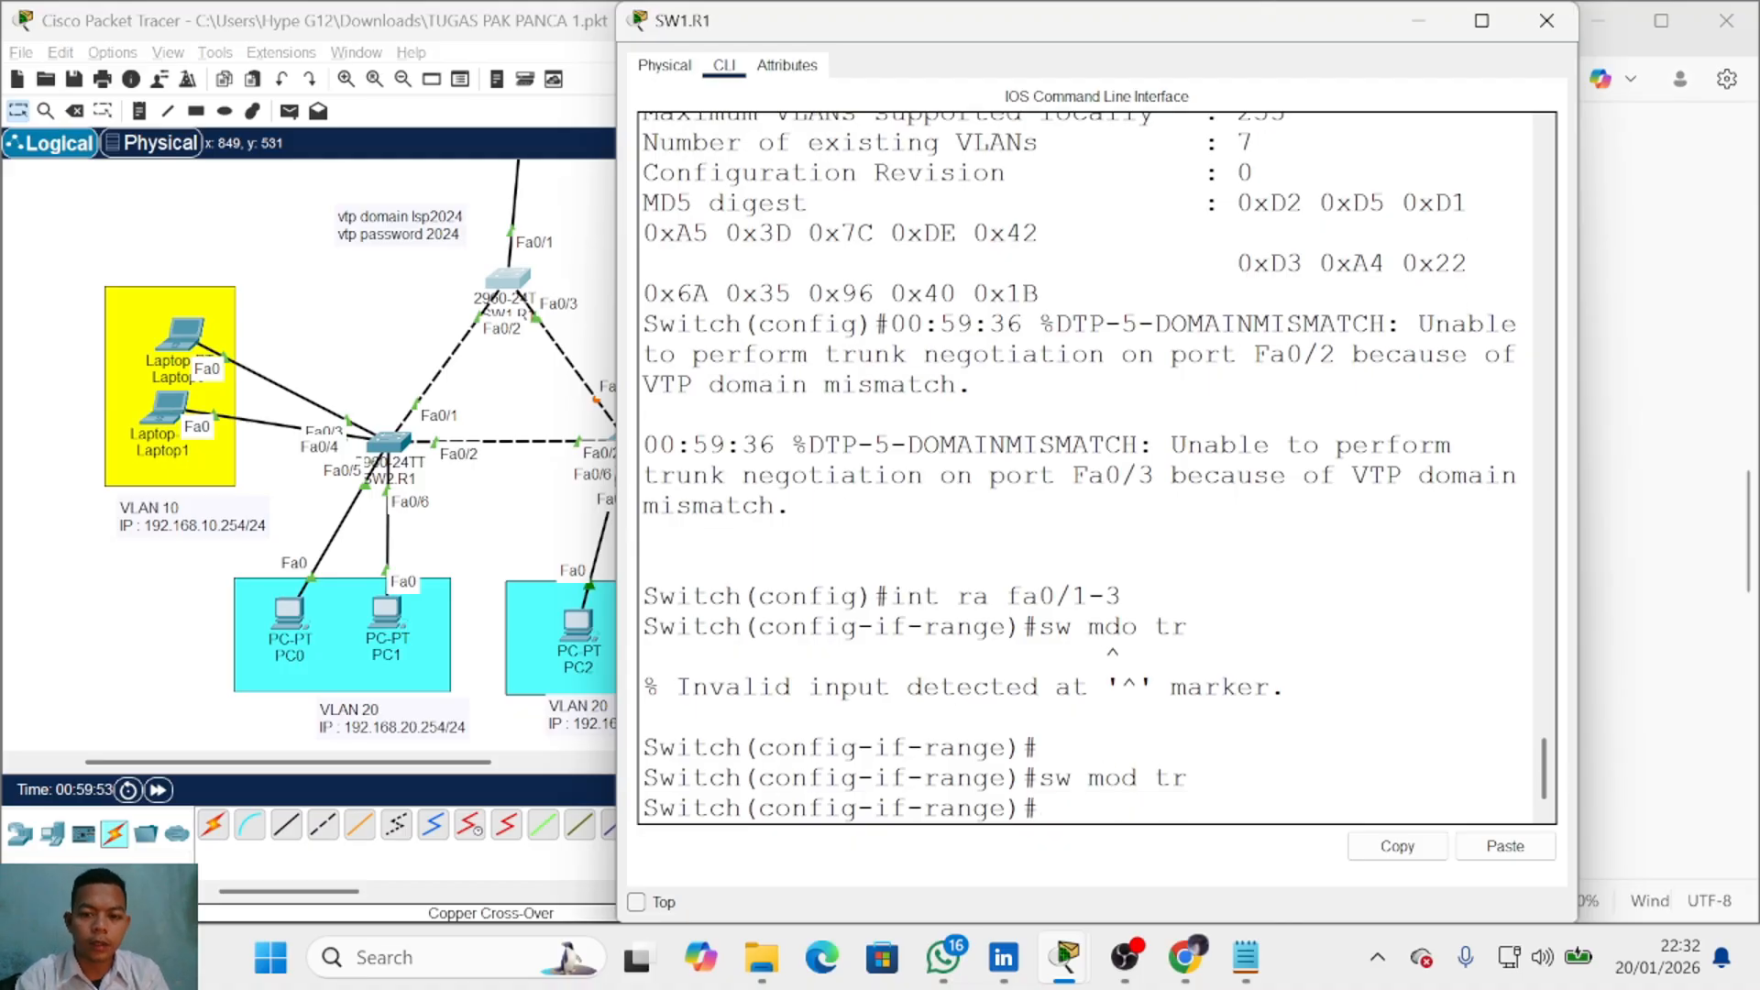
type("vtp mode server")
key("Return")
key("Return")
type("vtp domain lsp2024")
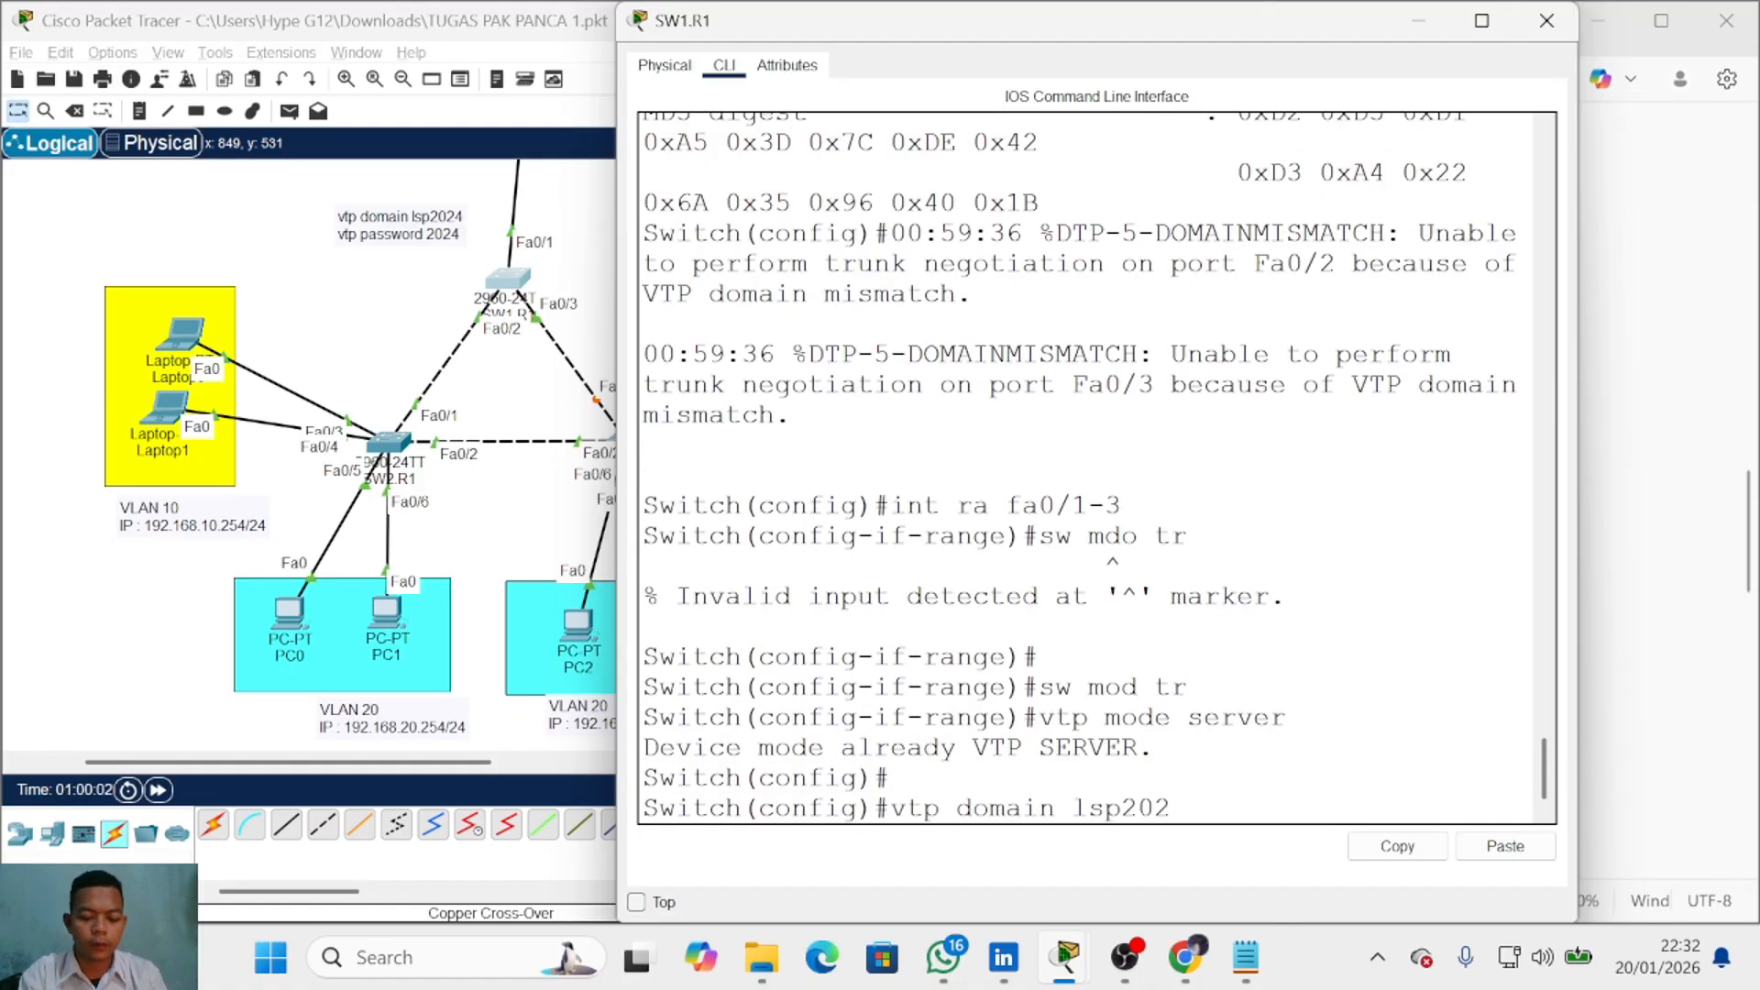
key("Return")
type("vtp password ")
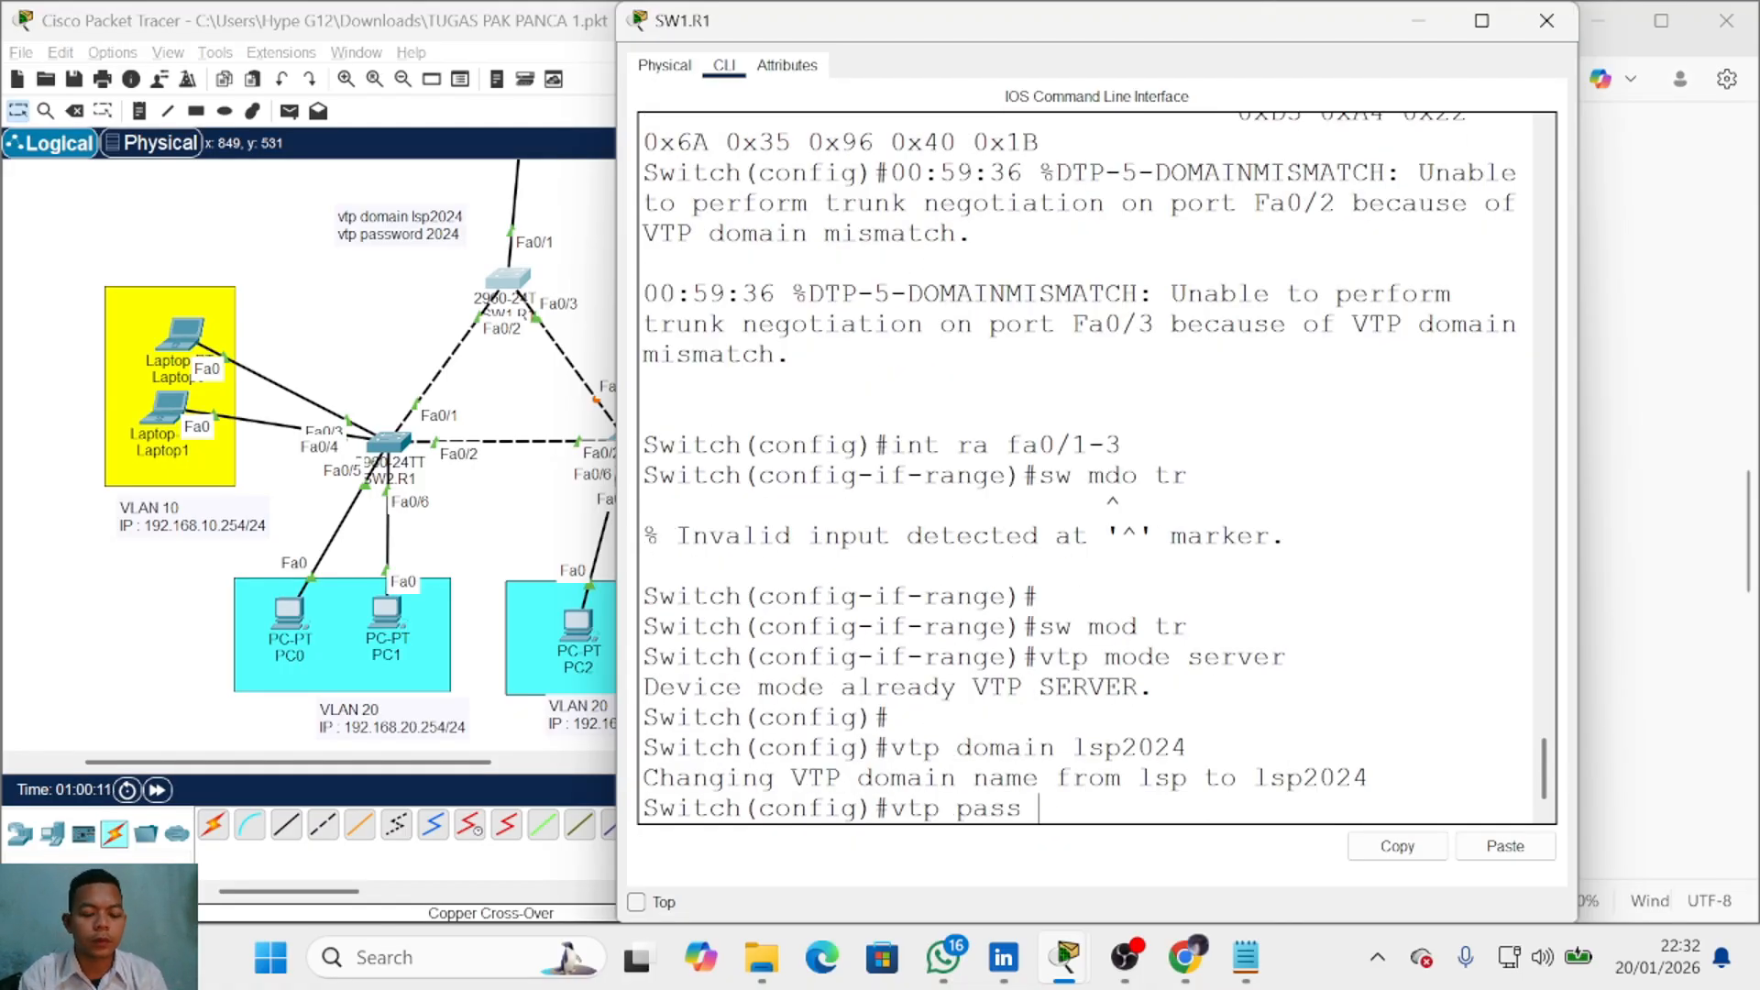
type("2024")
key("Return")
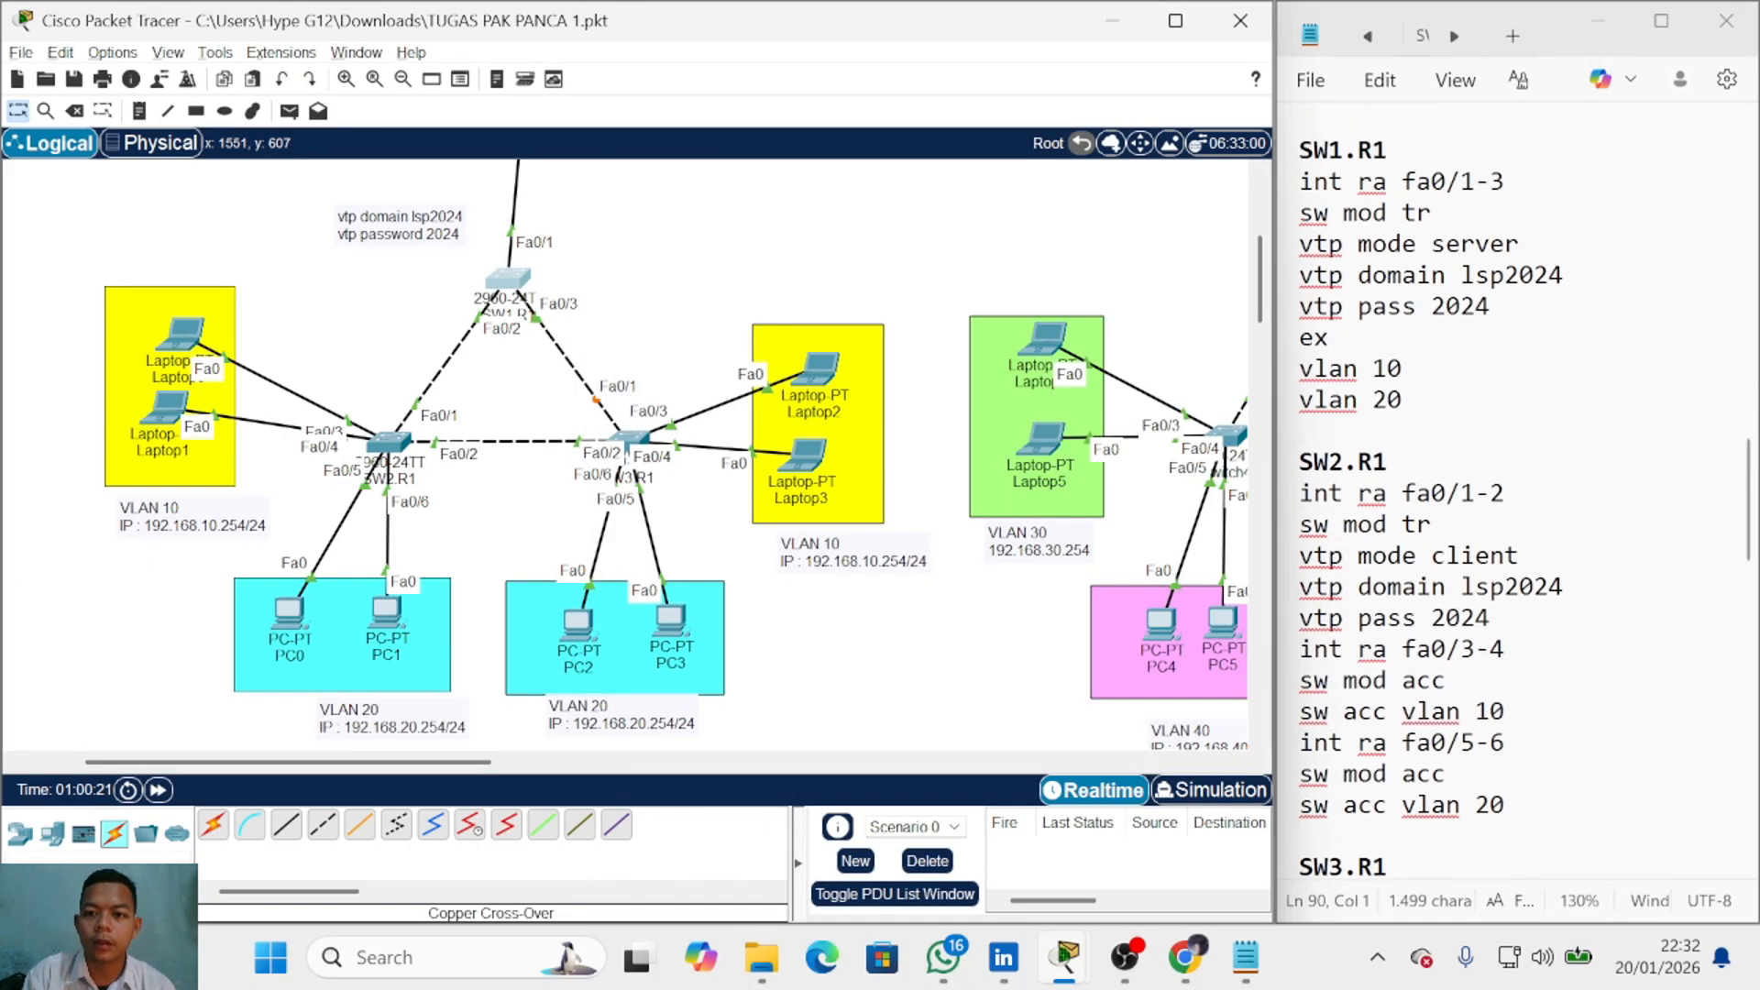
Step: Make ports fa0/1-2 on SW2.R1 trunk ports and return to global configuration
left_click_drag(1300, 369, 1402, 400)
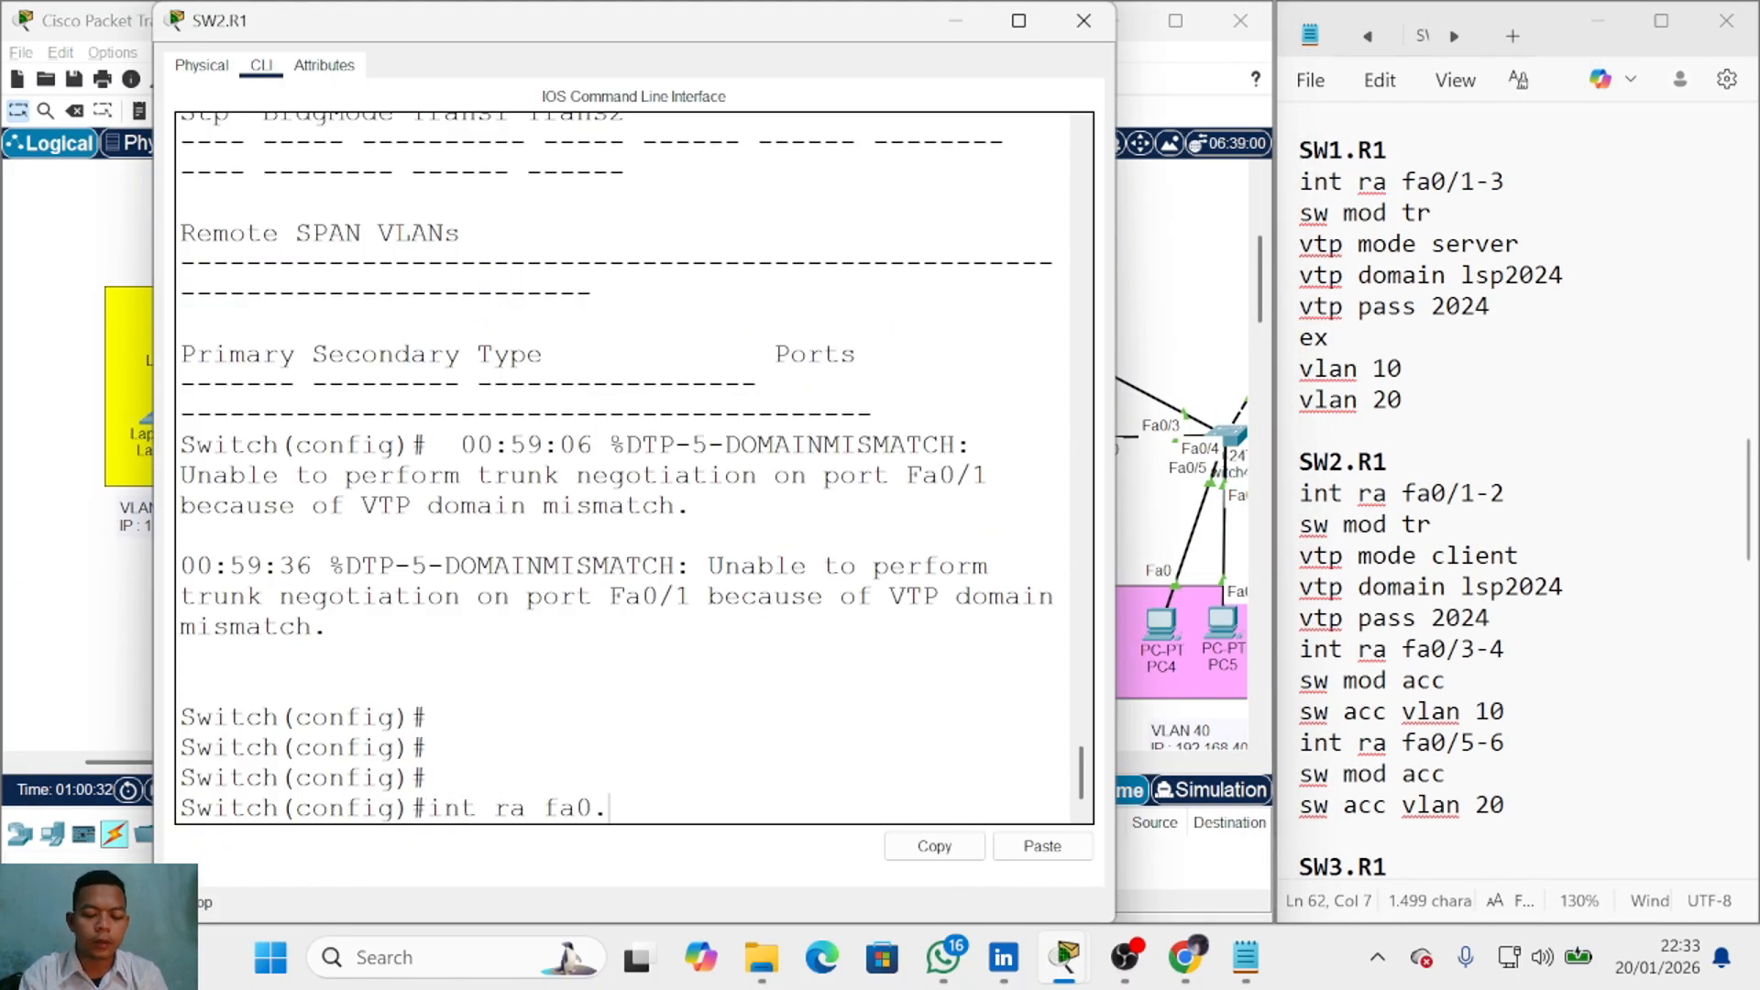
type("1-2")
key("Return")
type("sw mod tr")
key("Return")
type("ex")
key("Return")
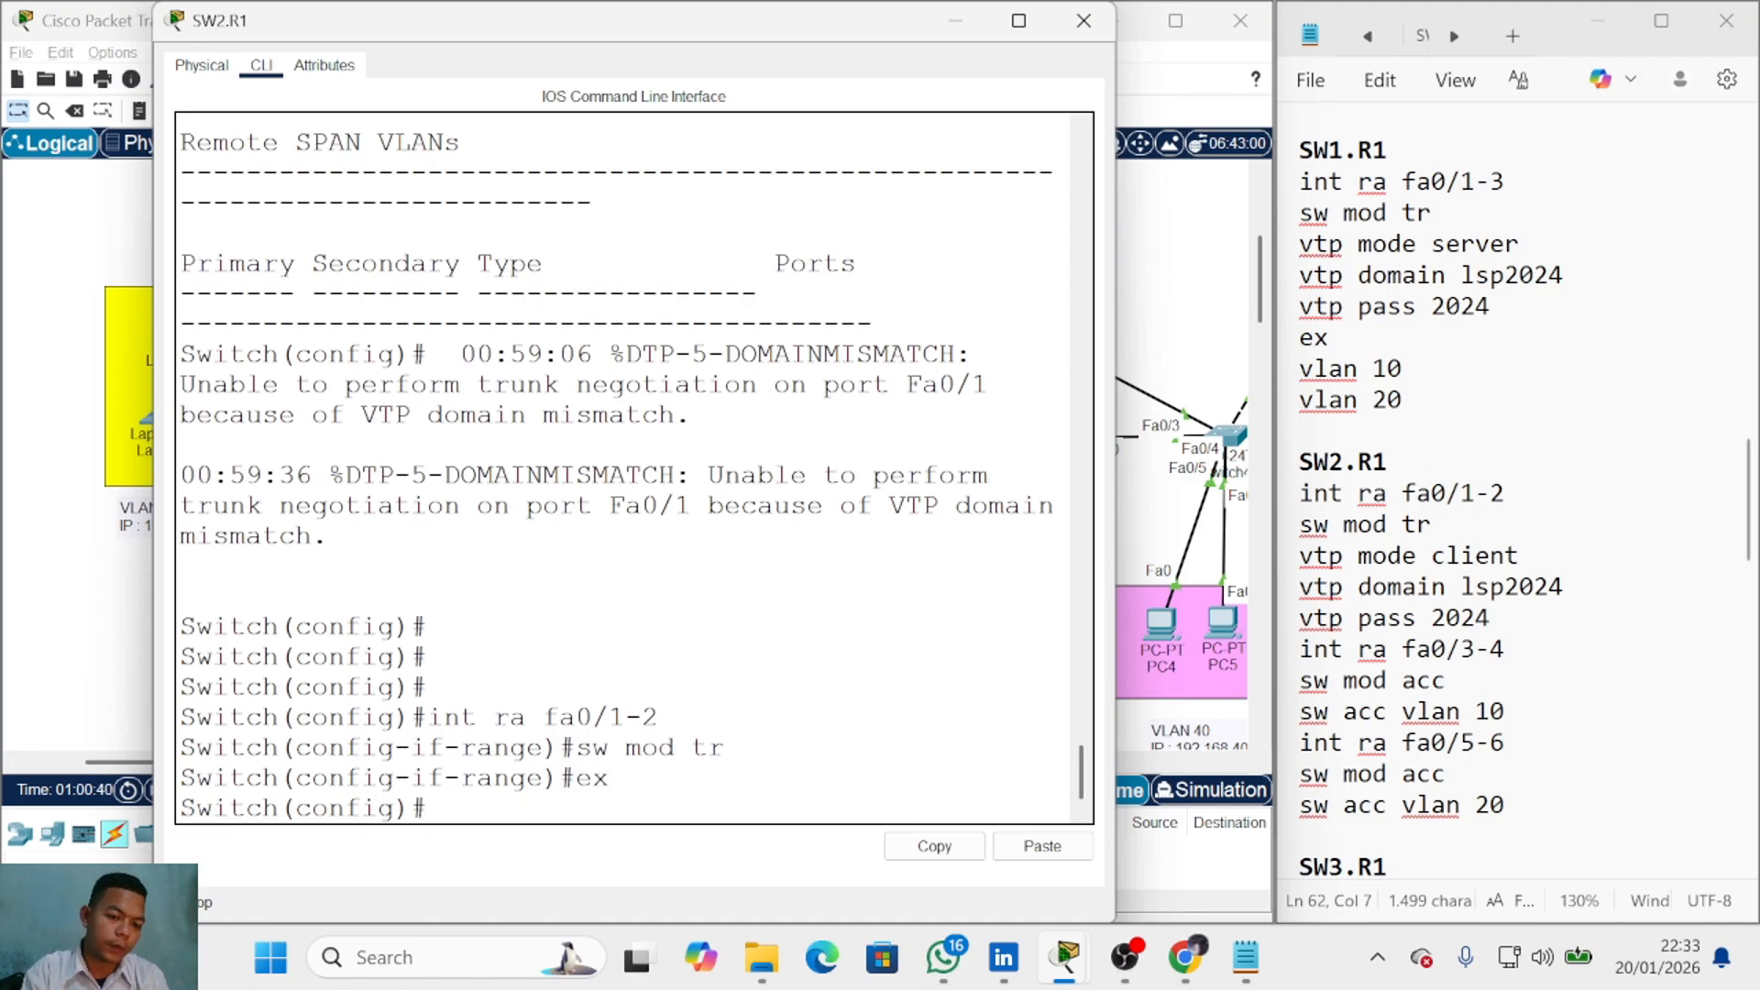
type("vtp mode client")
key("Return")
type("vtp domain lsp2024")
key("Return")
type("vtp pas")
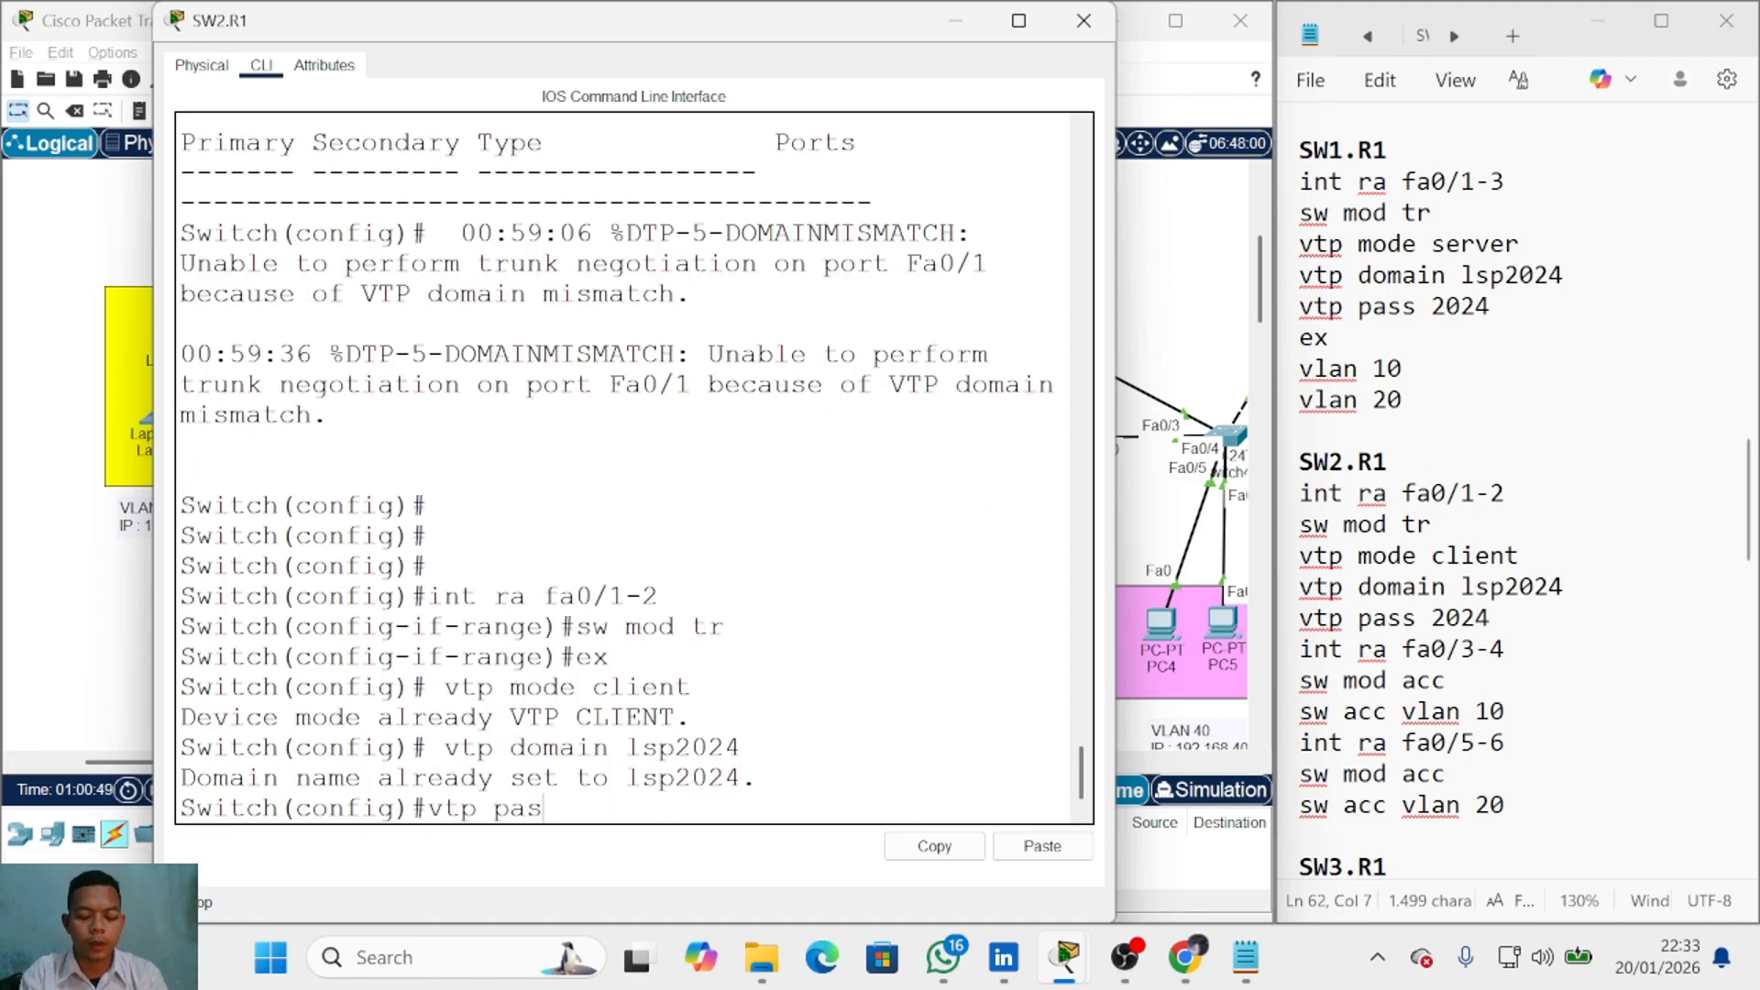
type("s 2024")
key("Return")
type("do sh vlan")
key("Return")
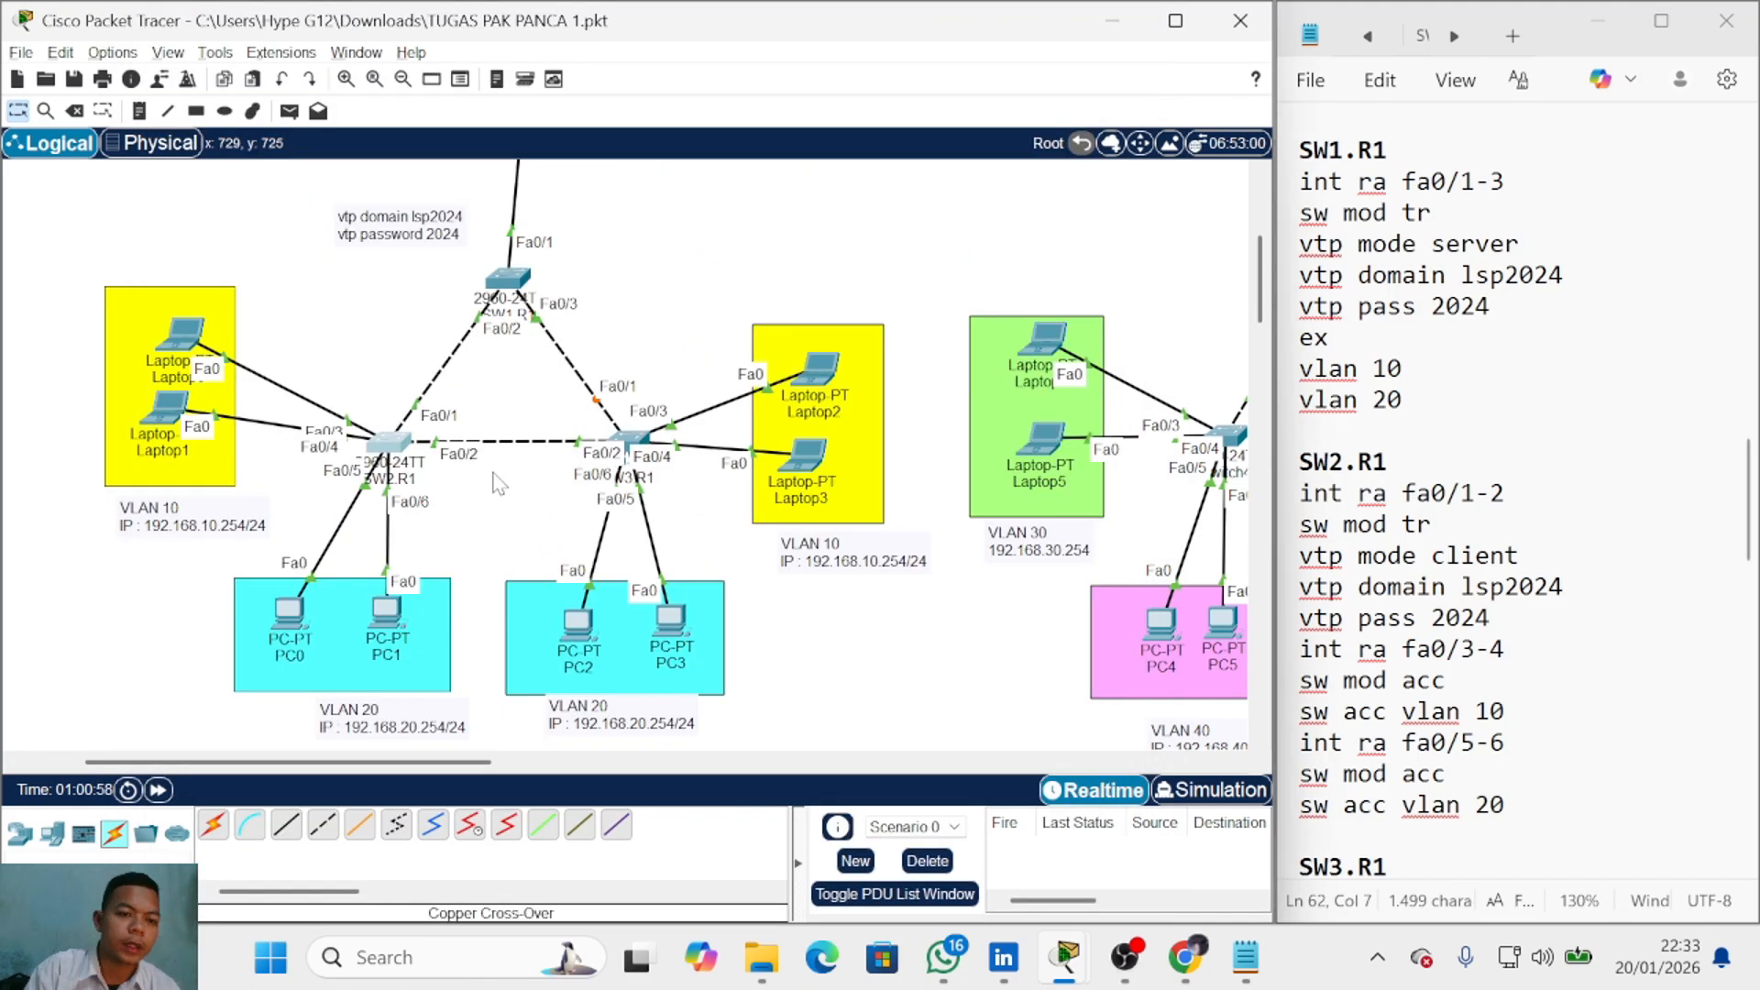
Step: Put SW2.R1 ports fa0/3-4 in access VLAN 10 and fa0/5-6 in VLAN 20
type("a f")
type("a0/3-4")
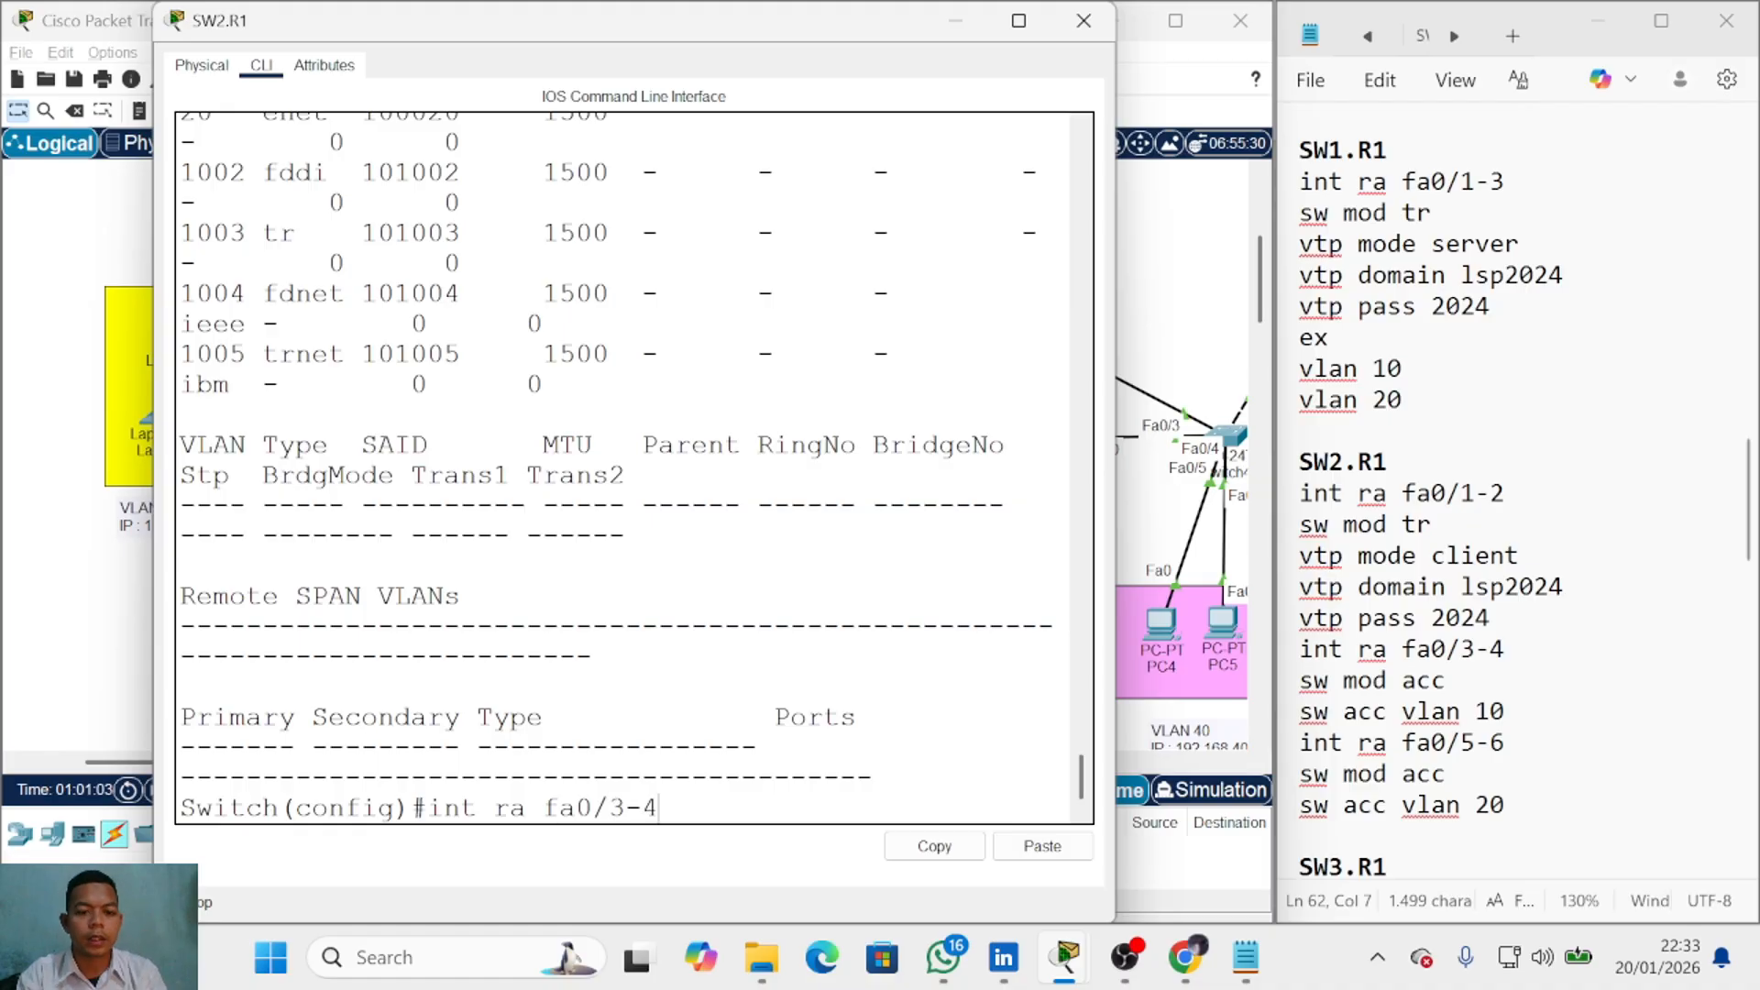
key("Return")
type("sw ")
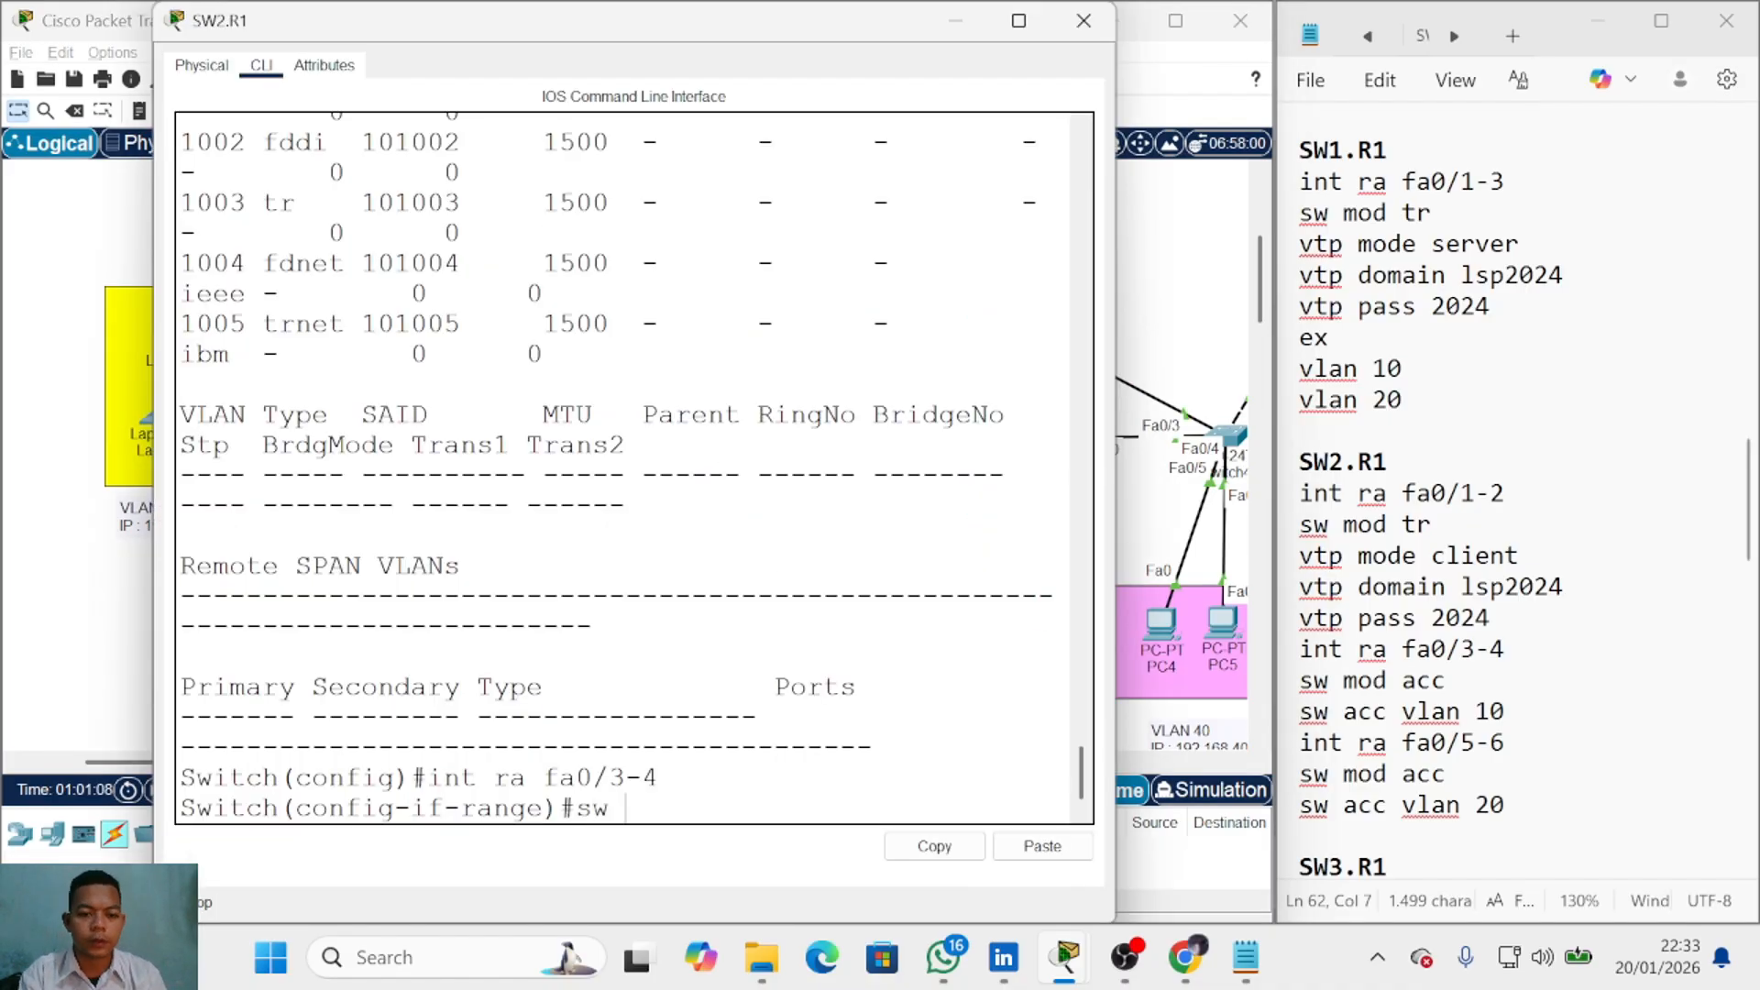
type("mod acc")
key("Return")
type("sw acc vlan 10")
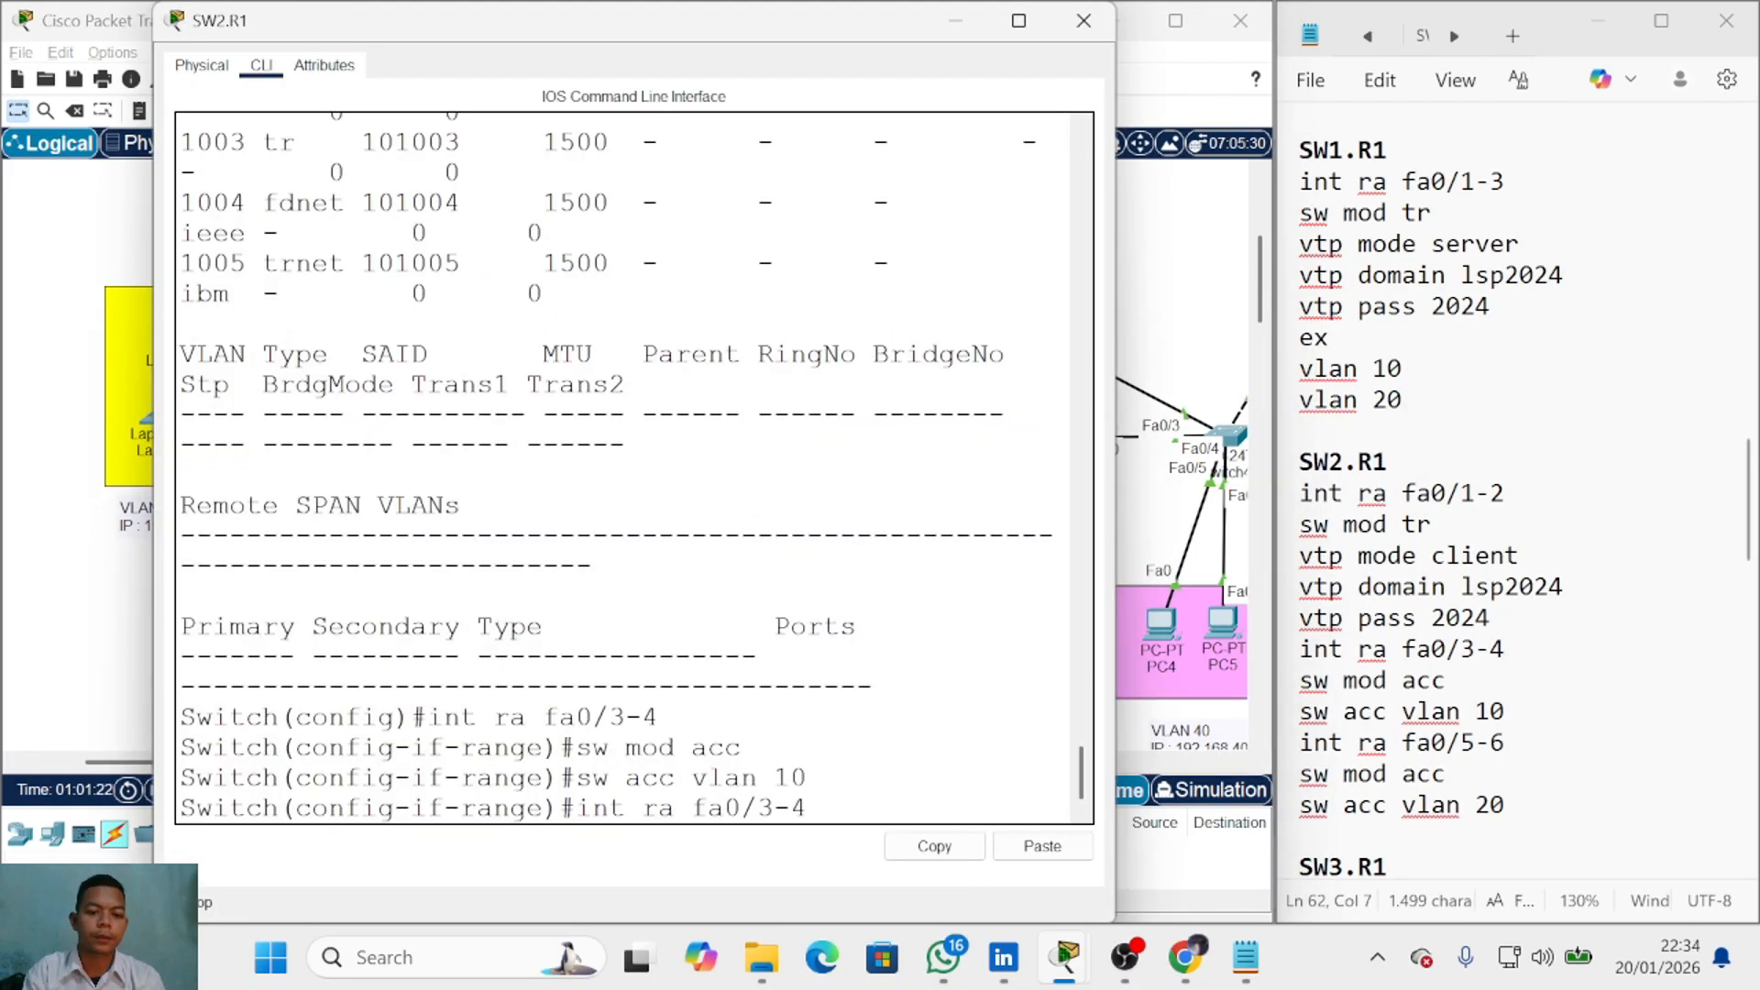
type("5-6")
key("Return")
type("sw mod acc")
key("Return")
type("sw a")
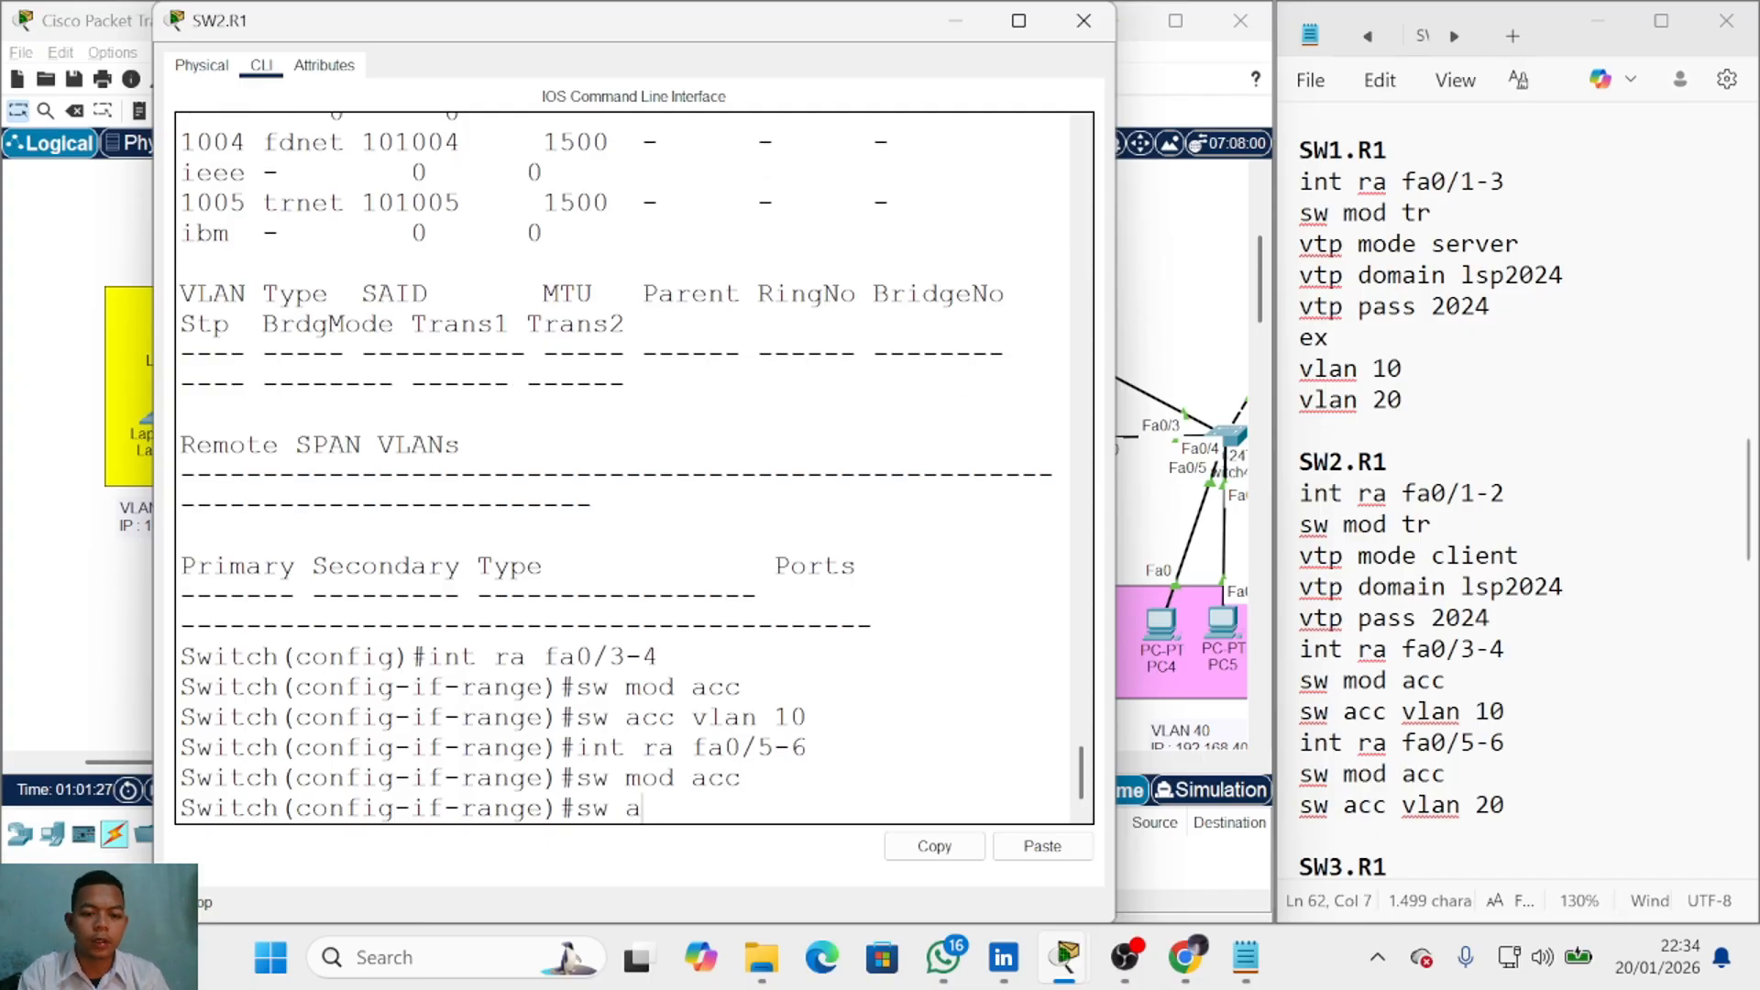
type("cc vlan 20")
key("Return")
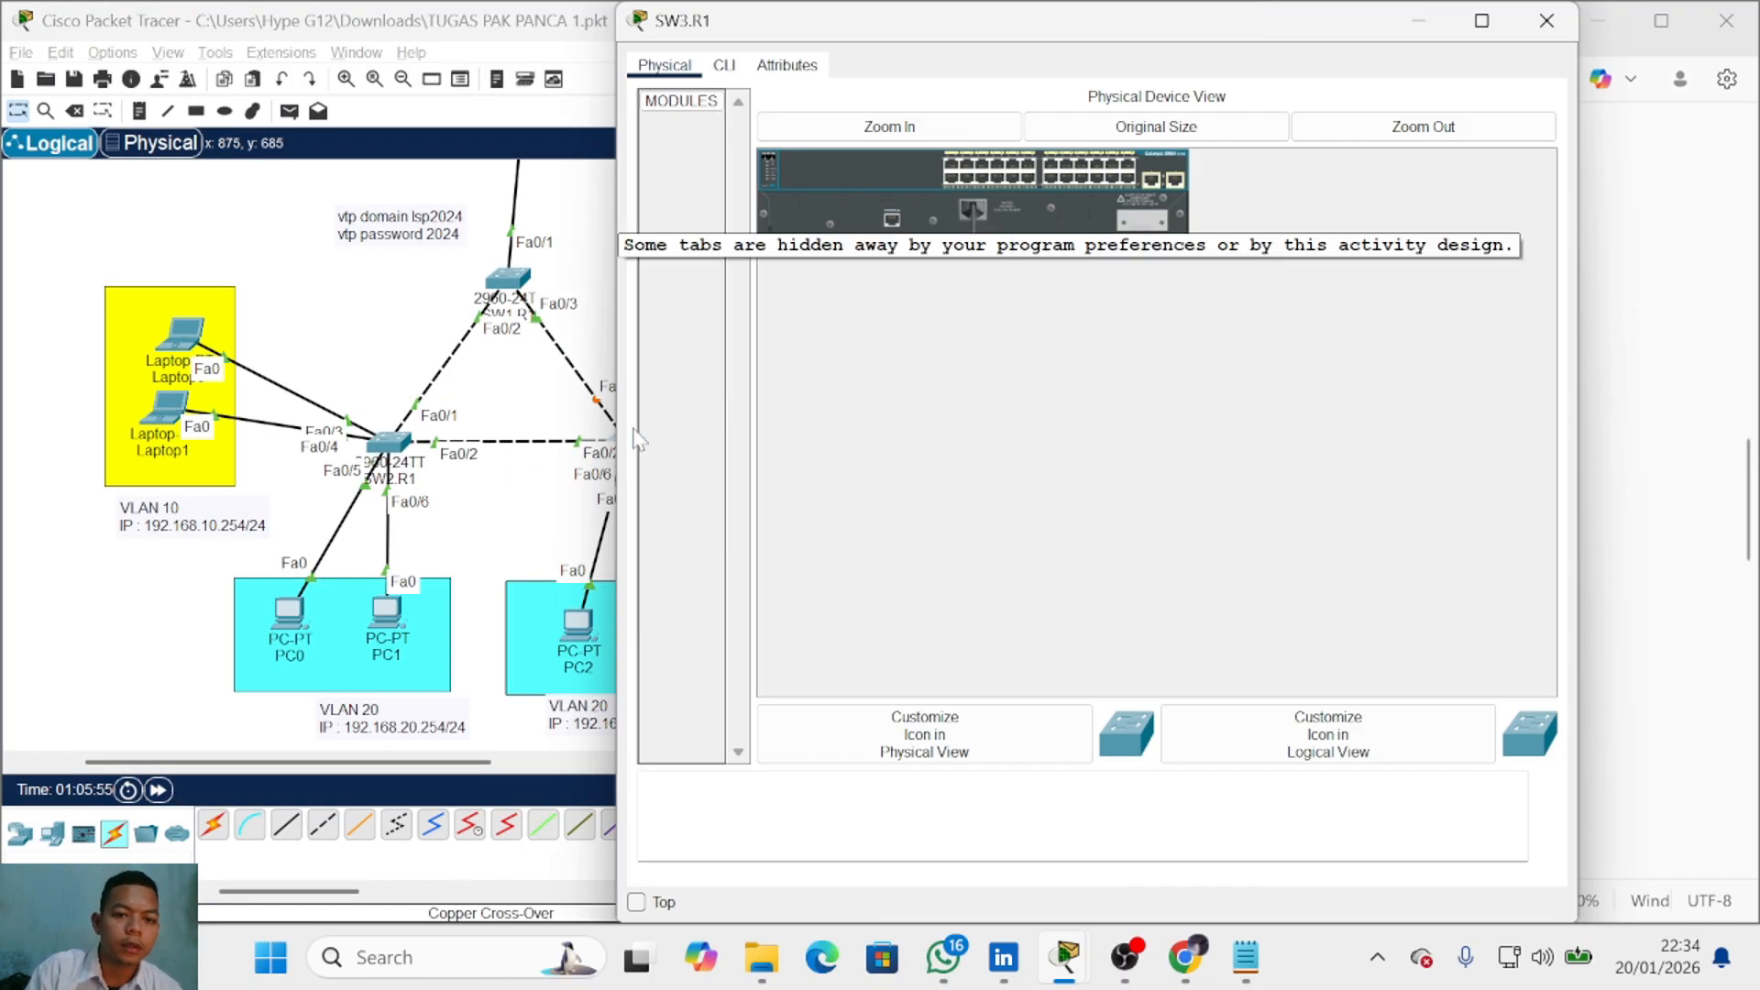
Step: Enter privileged and global configuration mode on SW3.R1 and select ports fa0/1-2
key("Return")
key("Return")
type("int ra fa0")
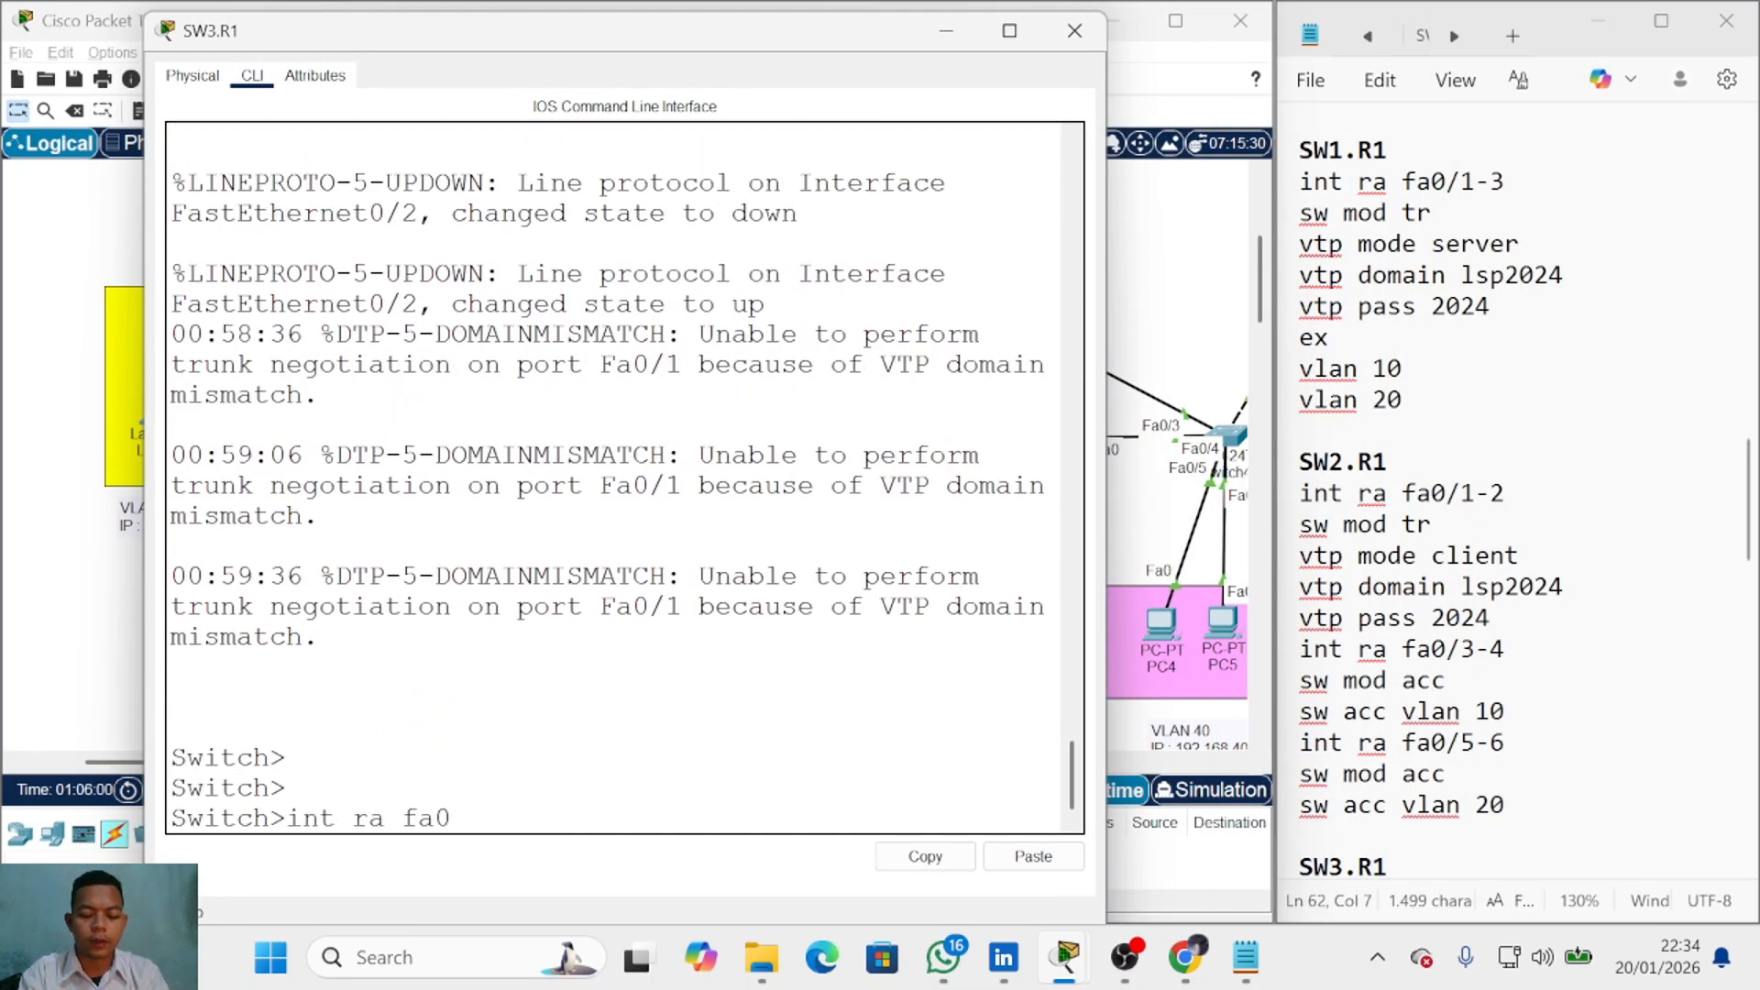
type("/1-2")
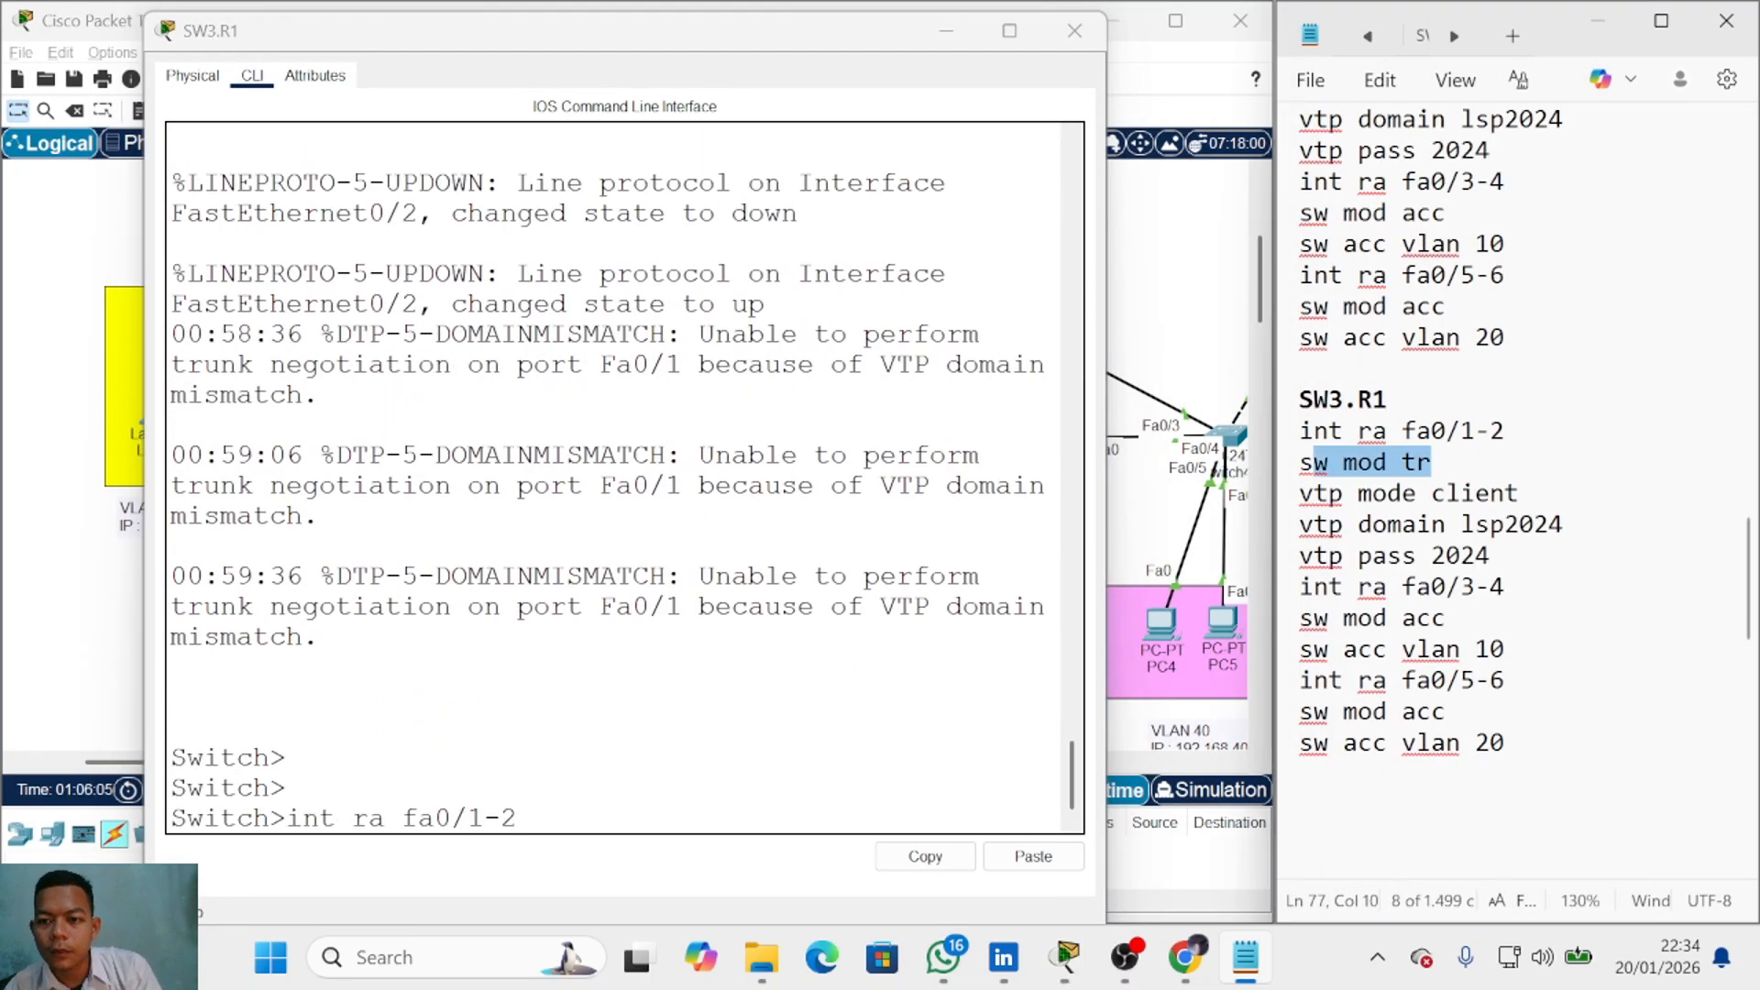
key("Return")
type("en")
key("Return")
type("cofn t")
key("Return")
type("conf t")
key("Return")
type("int ra fa0/1-2")
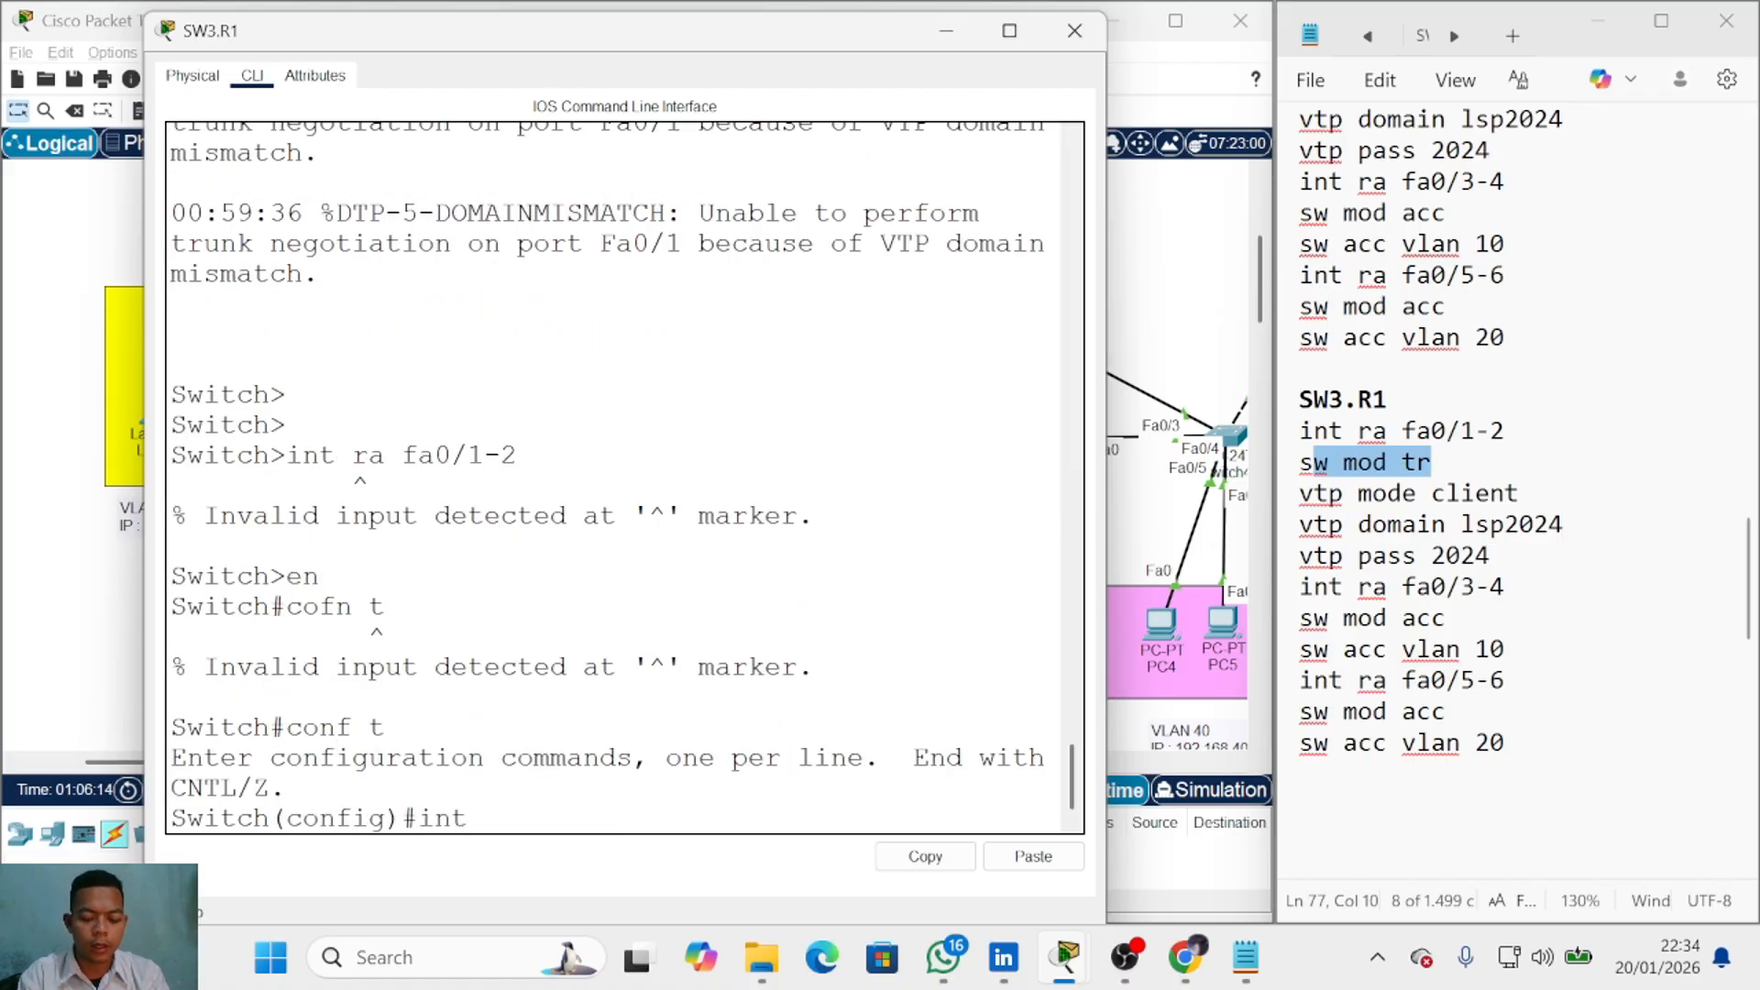
key("Return")
type("sw mod tr")
key("Return")
left_click(1518, 524)
key("alt+Tab")
type("vtp mode client")
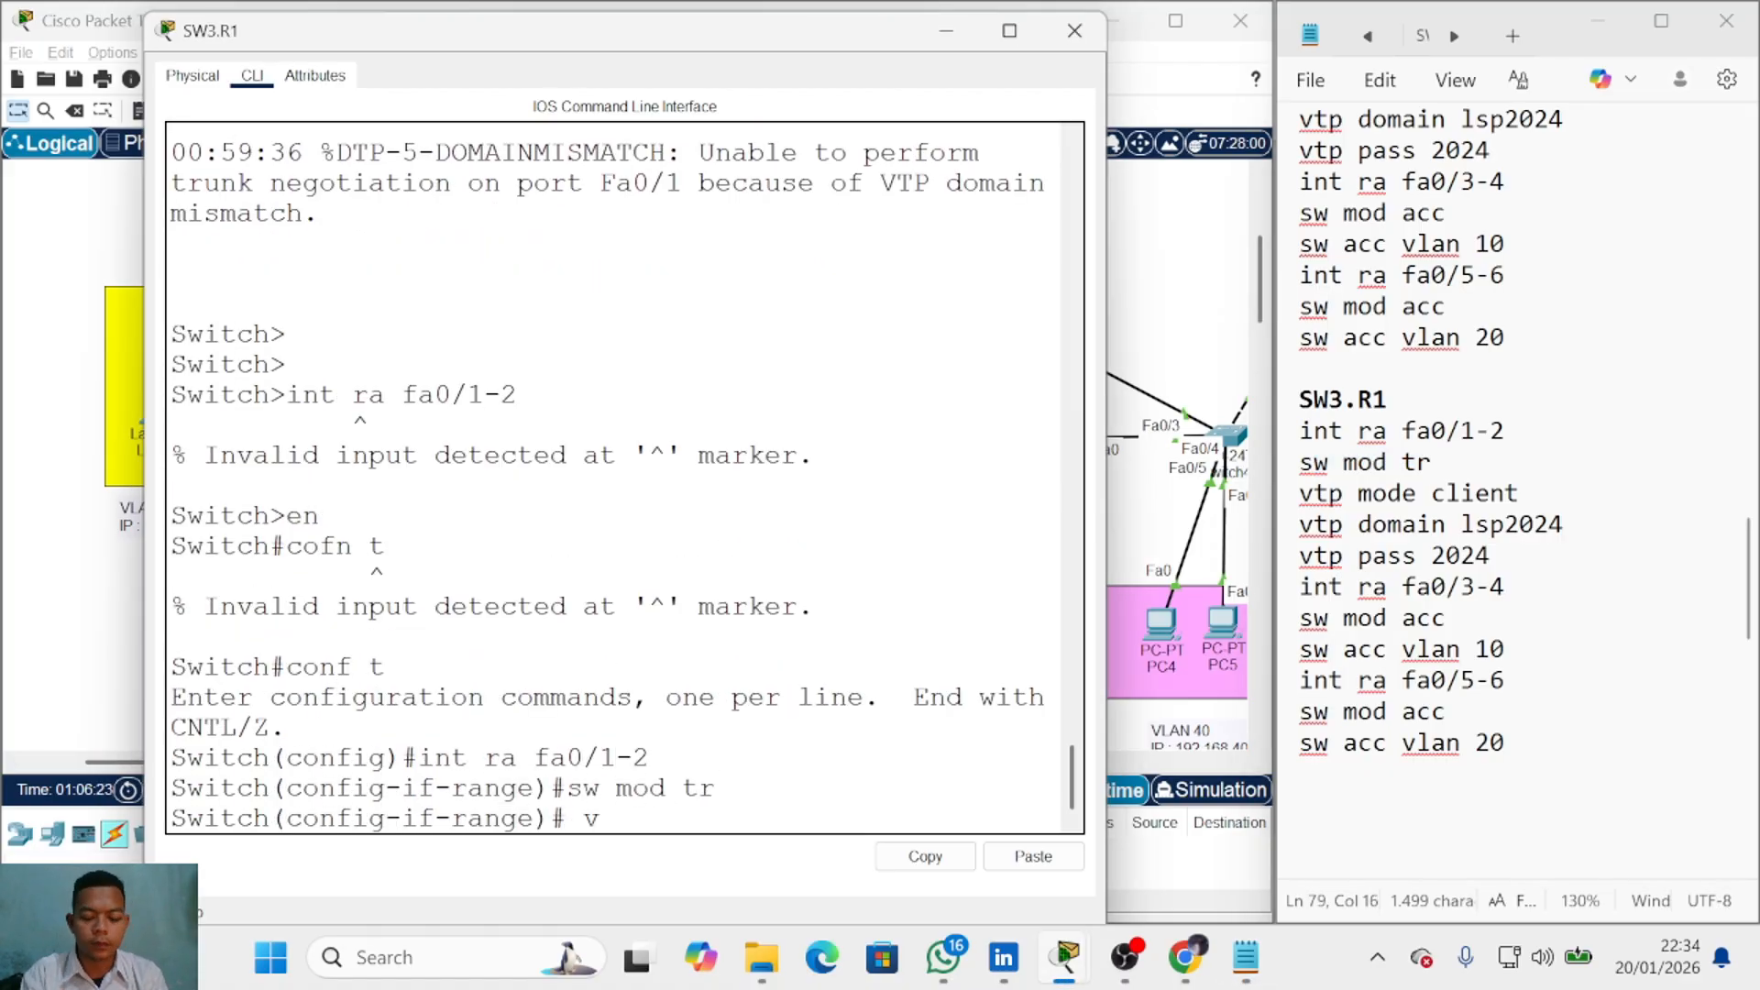
key("Return")
key("Return")
type("vtp domain lsp2024")
key("Return")
type("vtp pass 2024")
key("Return")
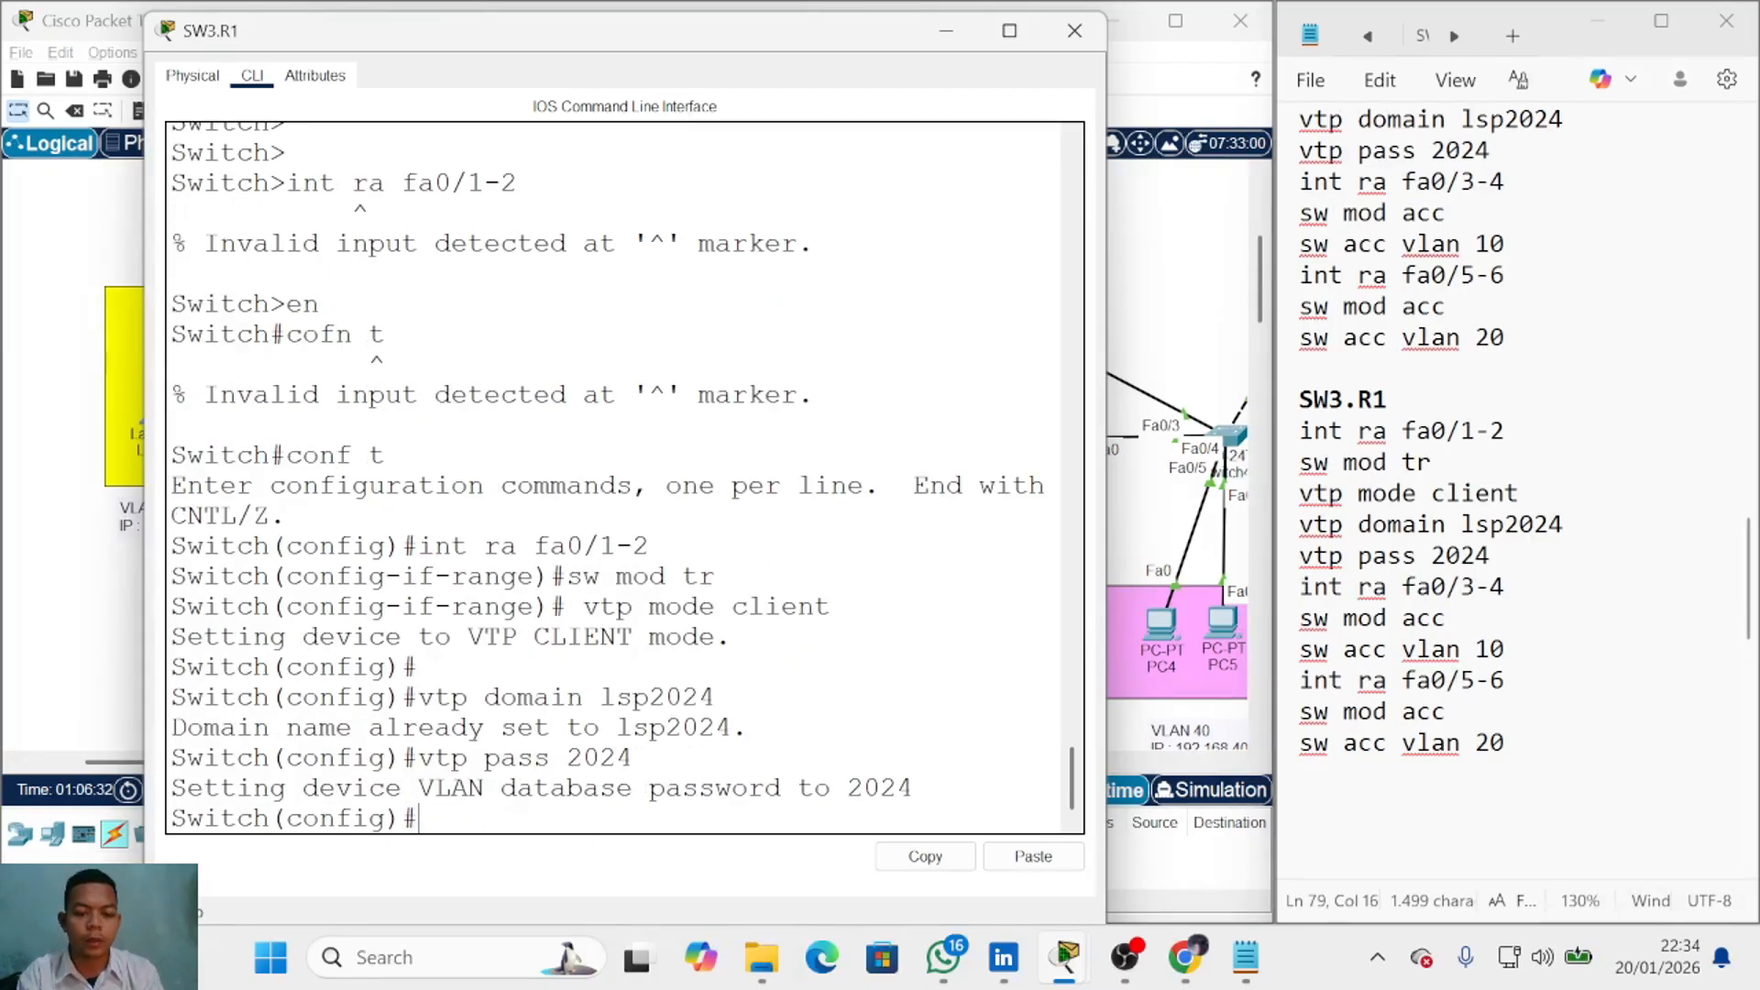
type("do sh vlan")
key("Return")
key("space")
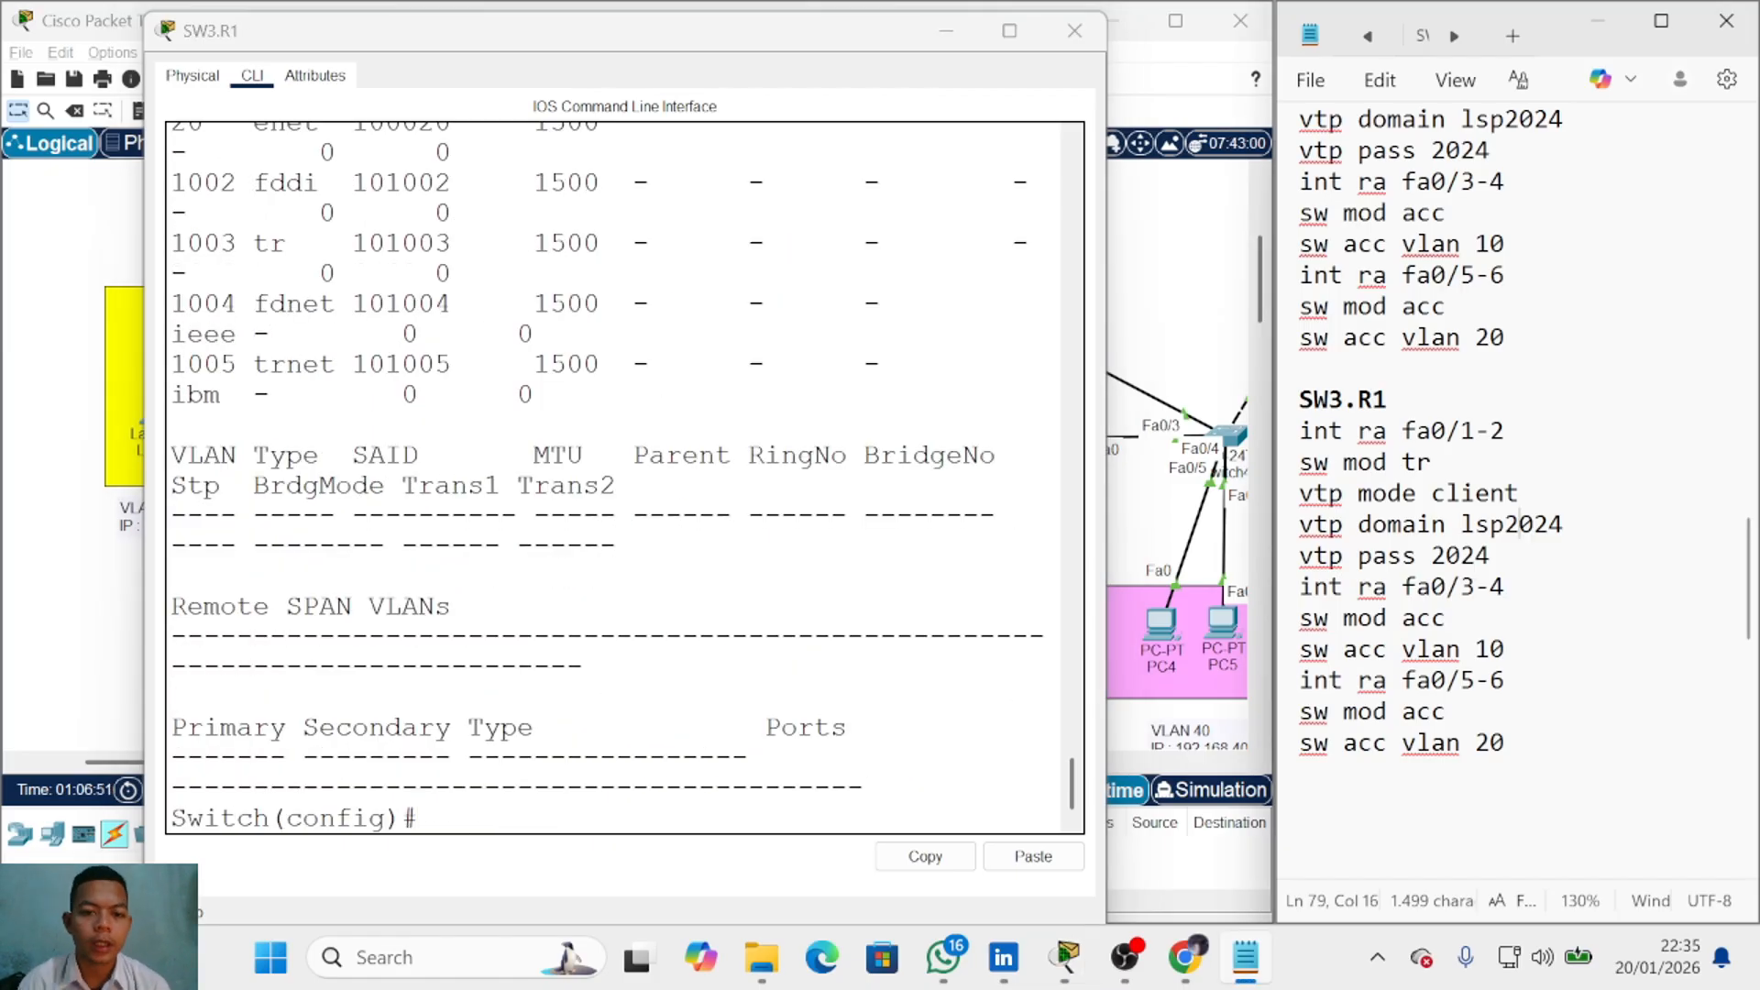
Step: Make SW3.R1 ports fa0/3-4 access ports in VLAN 10
left_click(1190, 303)
left_click(635, 441)
type("int ra fa0/3-4")
key("Return")
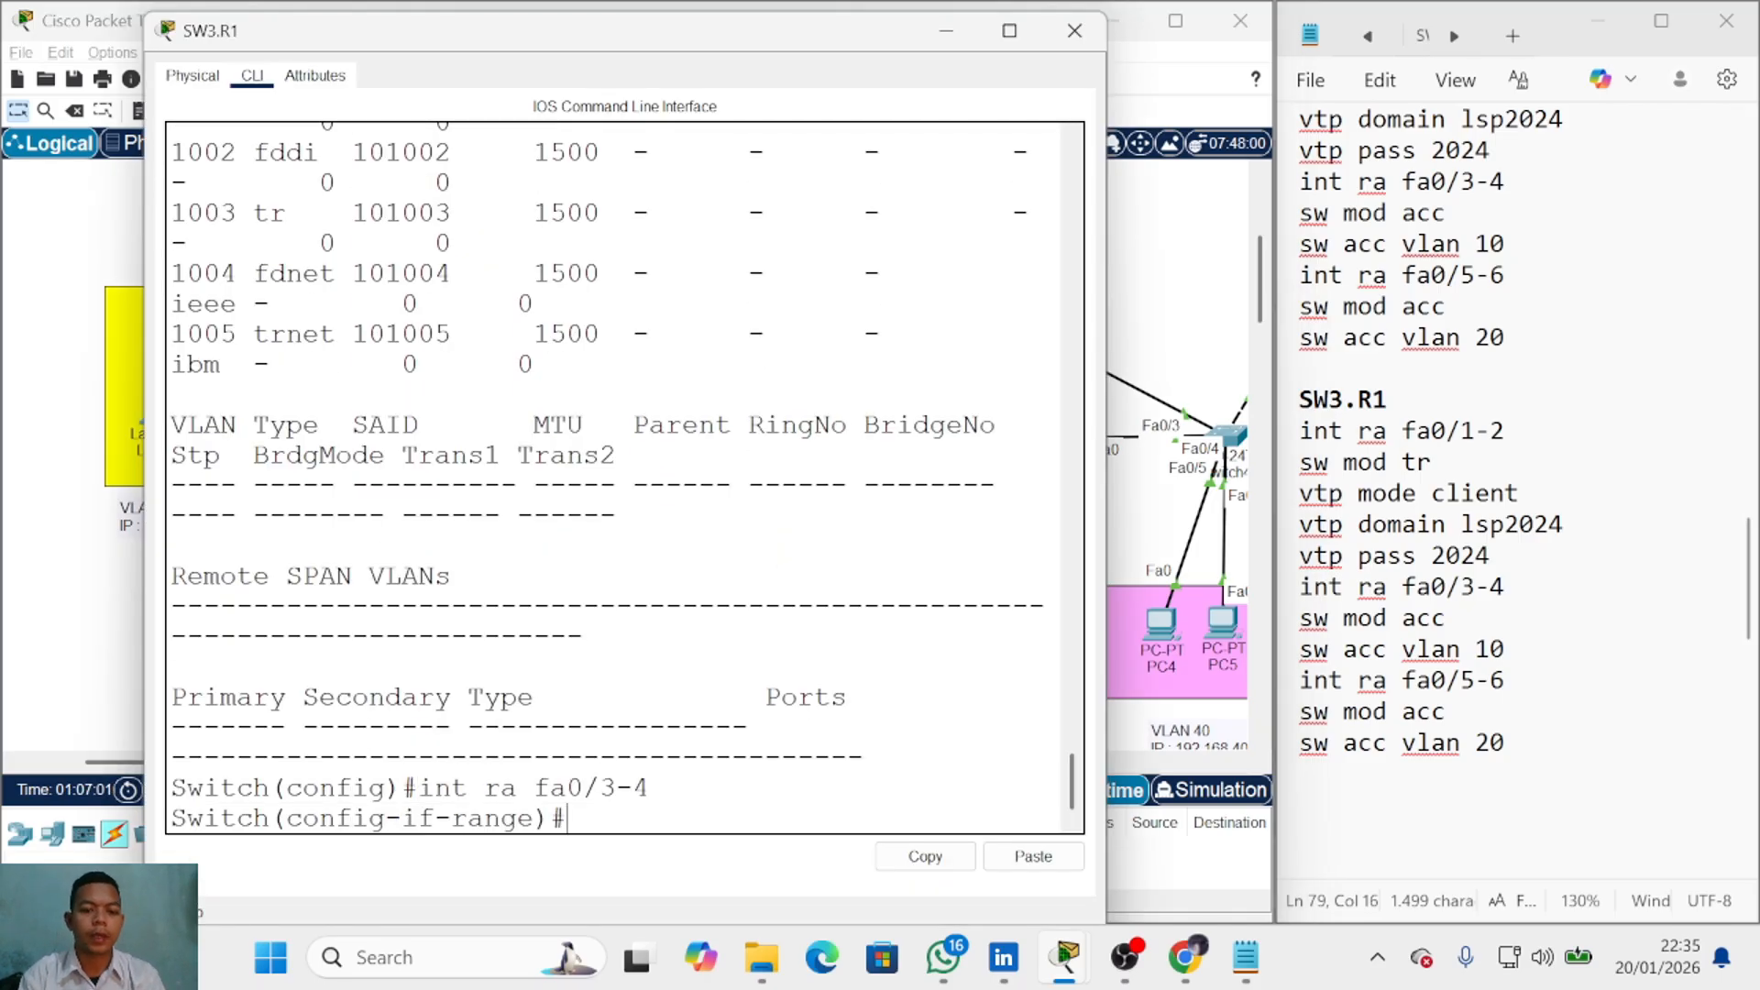
type("sw mod acc")
key("Return")
type("sw acc vlan 10")
key("Return")
Step: Make SW3.R1 ports fa0/5-6 access ports in VLAN 20, exit, and close the window
type("int ra fa0/3-4")
key("BackSpace")
key("BackSpace")
key("BackSpace")
type("5-6")
key("Return")
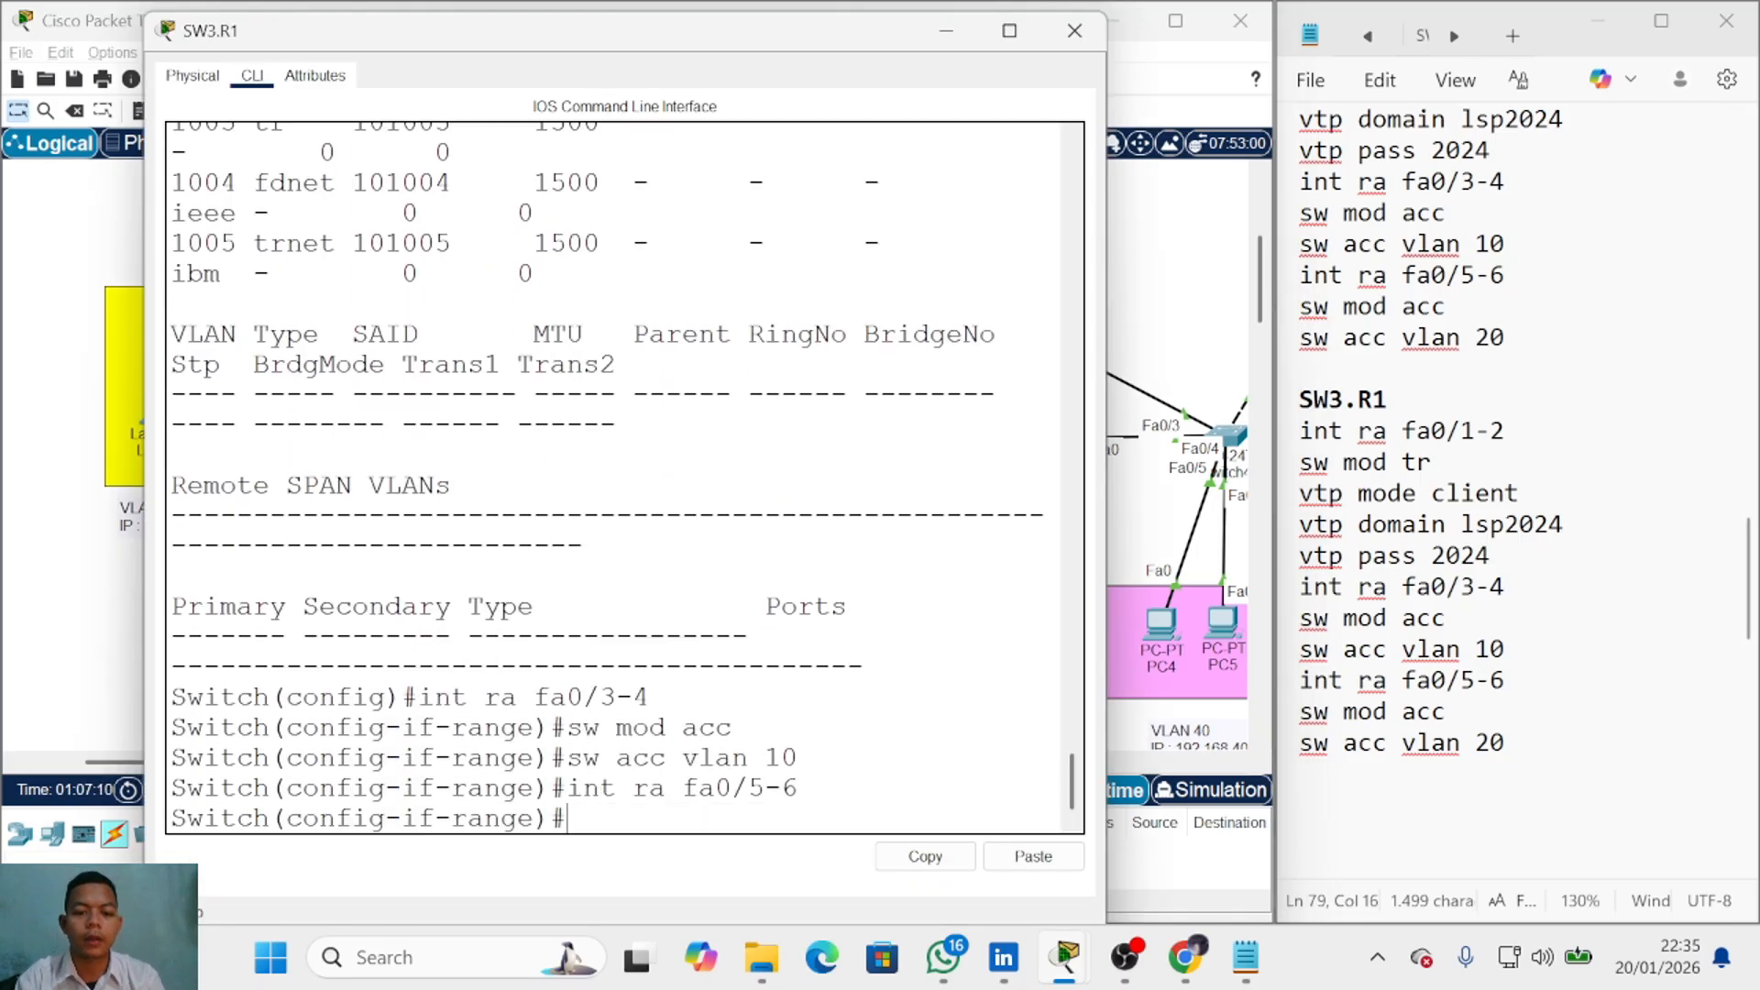
type("sw mod acc")
key("Return")
type("sw acc vlan 20")
key("Return")
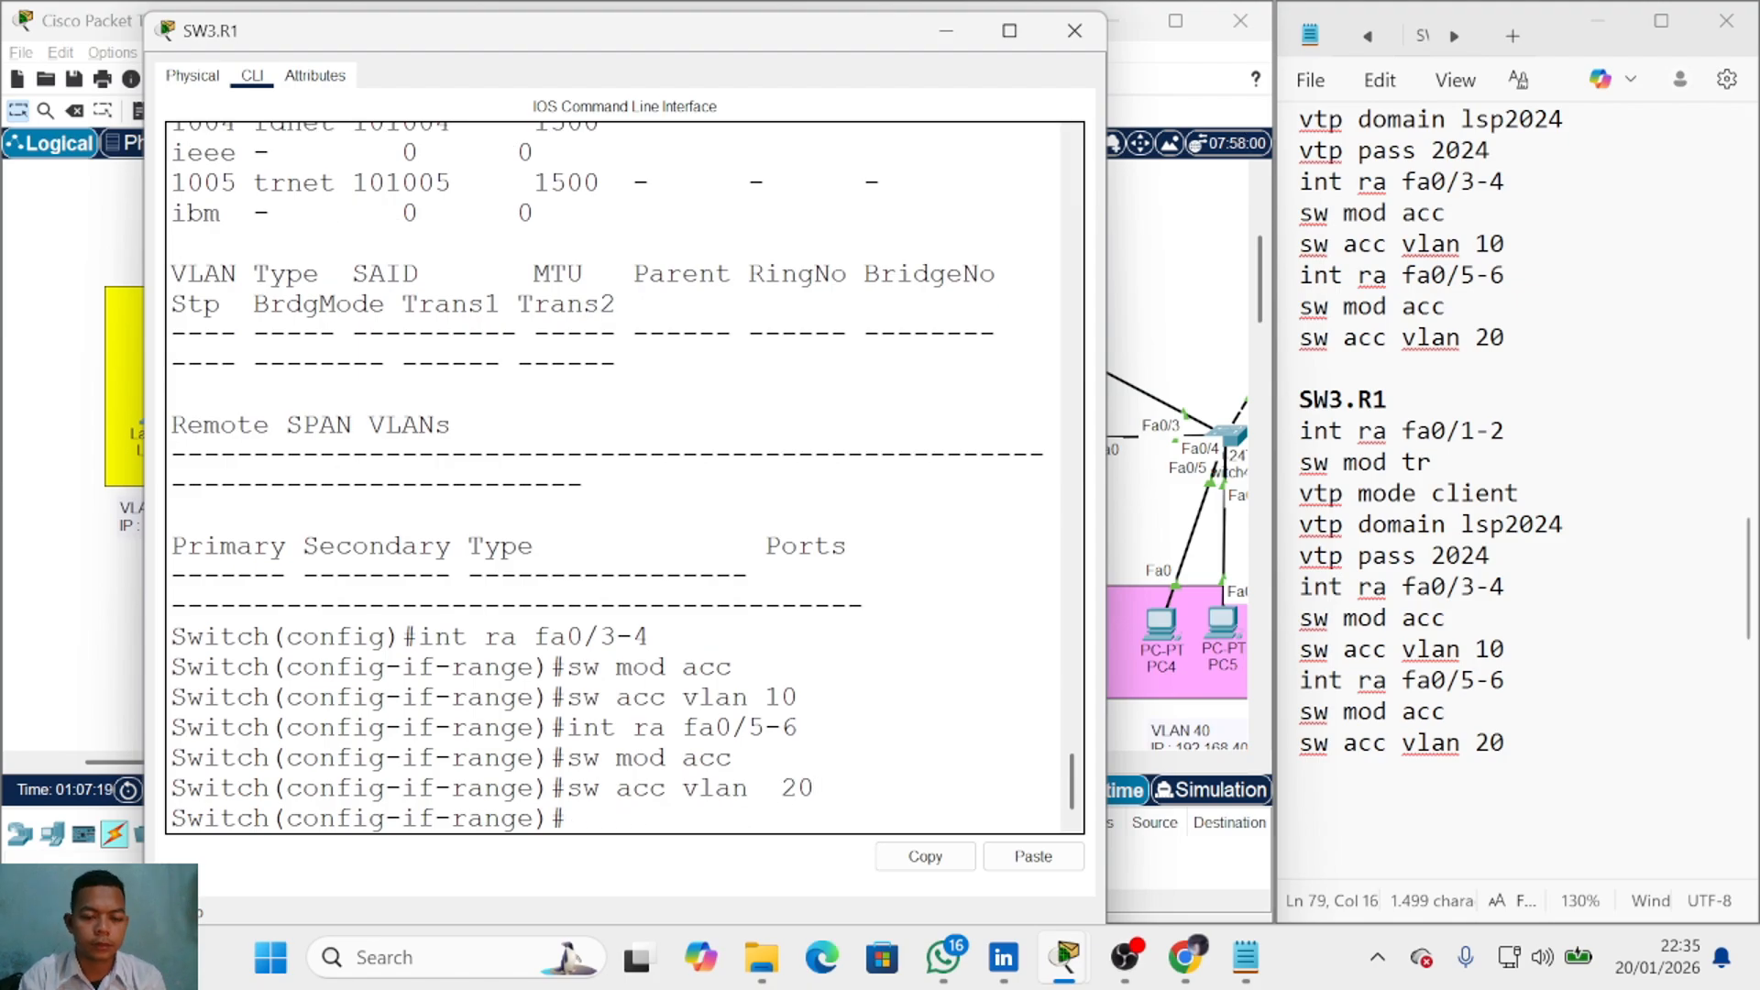
type("ex")
key("Return")
left_click(1074, 30)
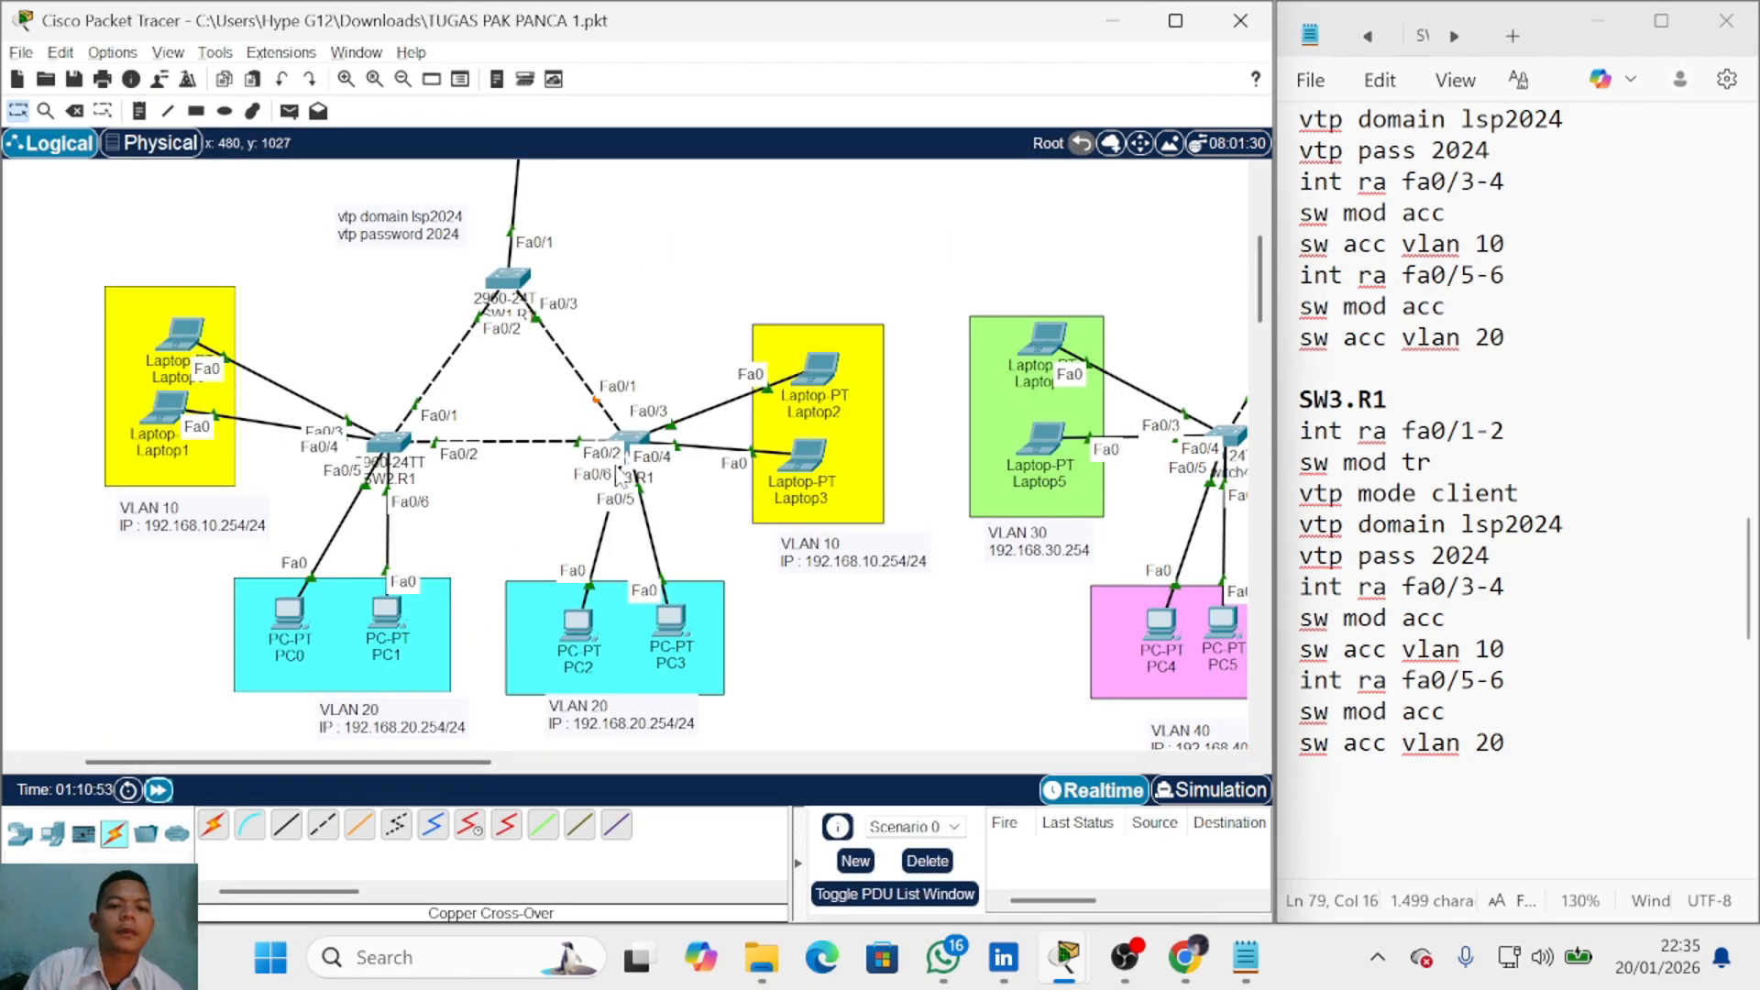
Step: Write the SW1.R2 notes 'int ra fa0/1-3' and 'sw mod tr' in Notepad
scroll(605, 552, "up", 3)
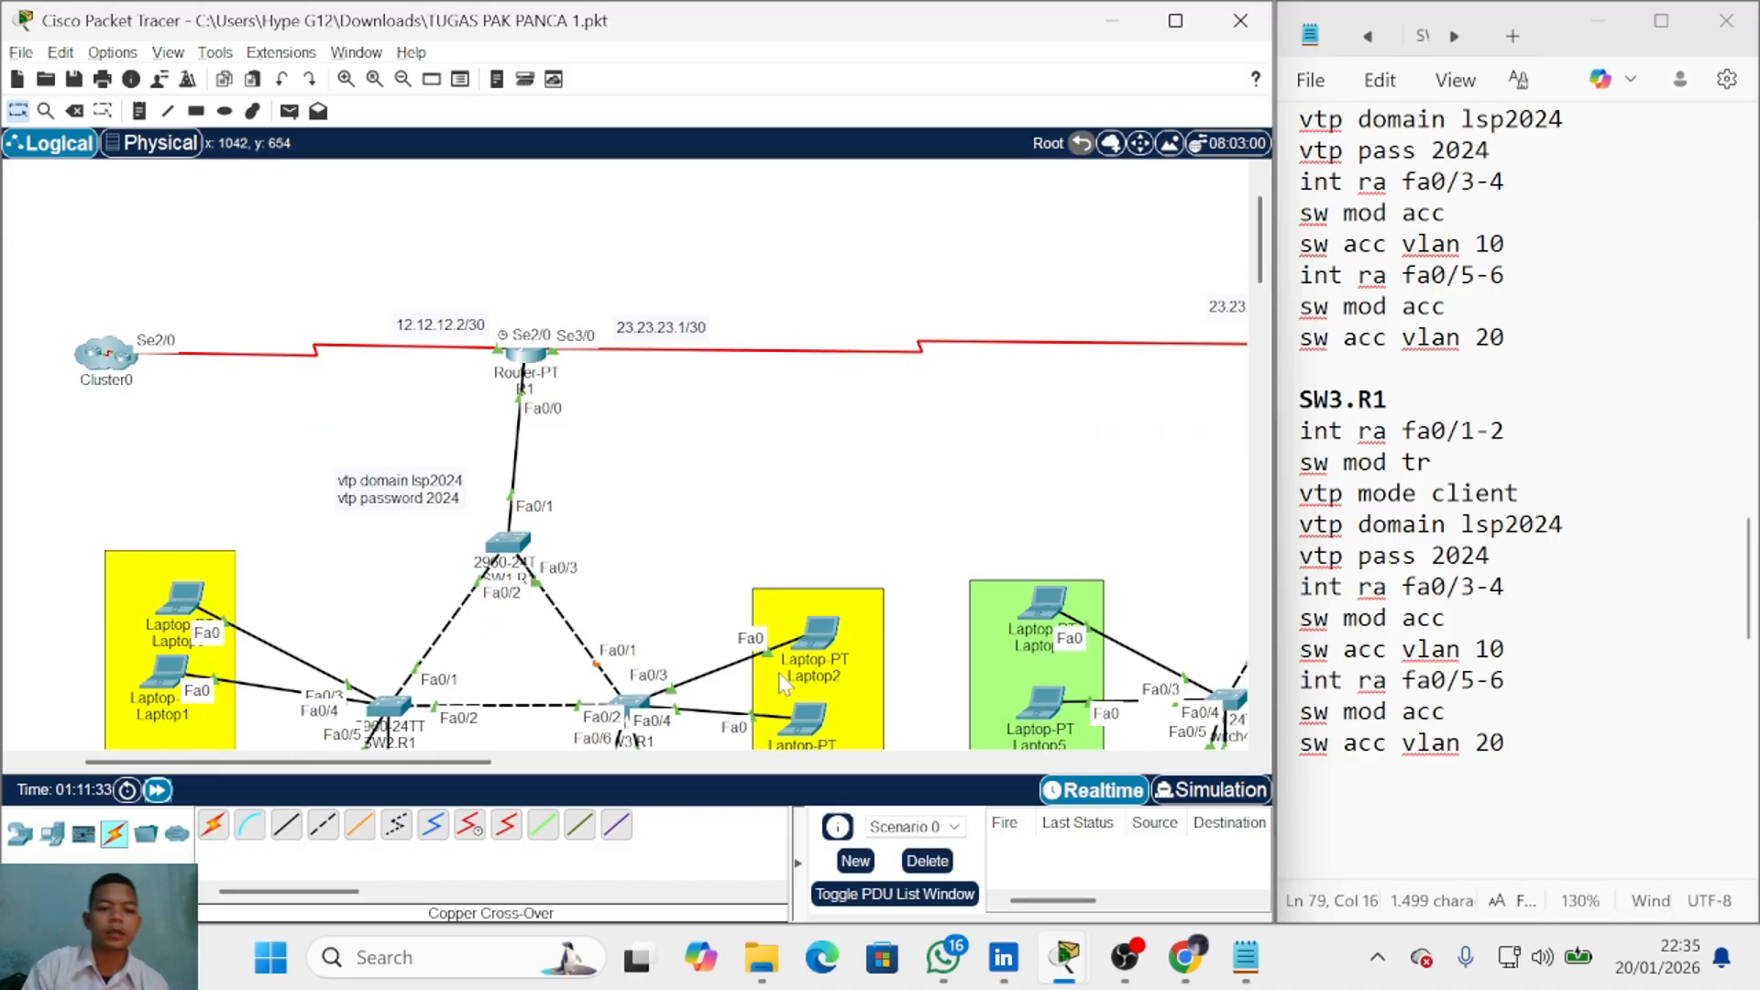
left_click_drag(486, 768, 660, 768)
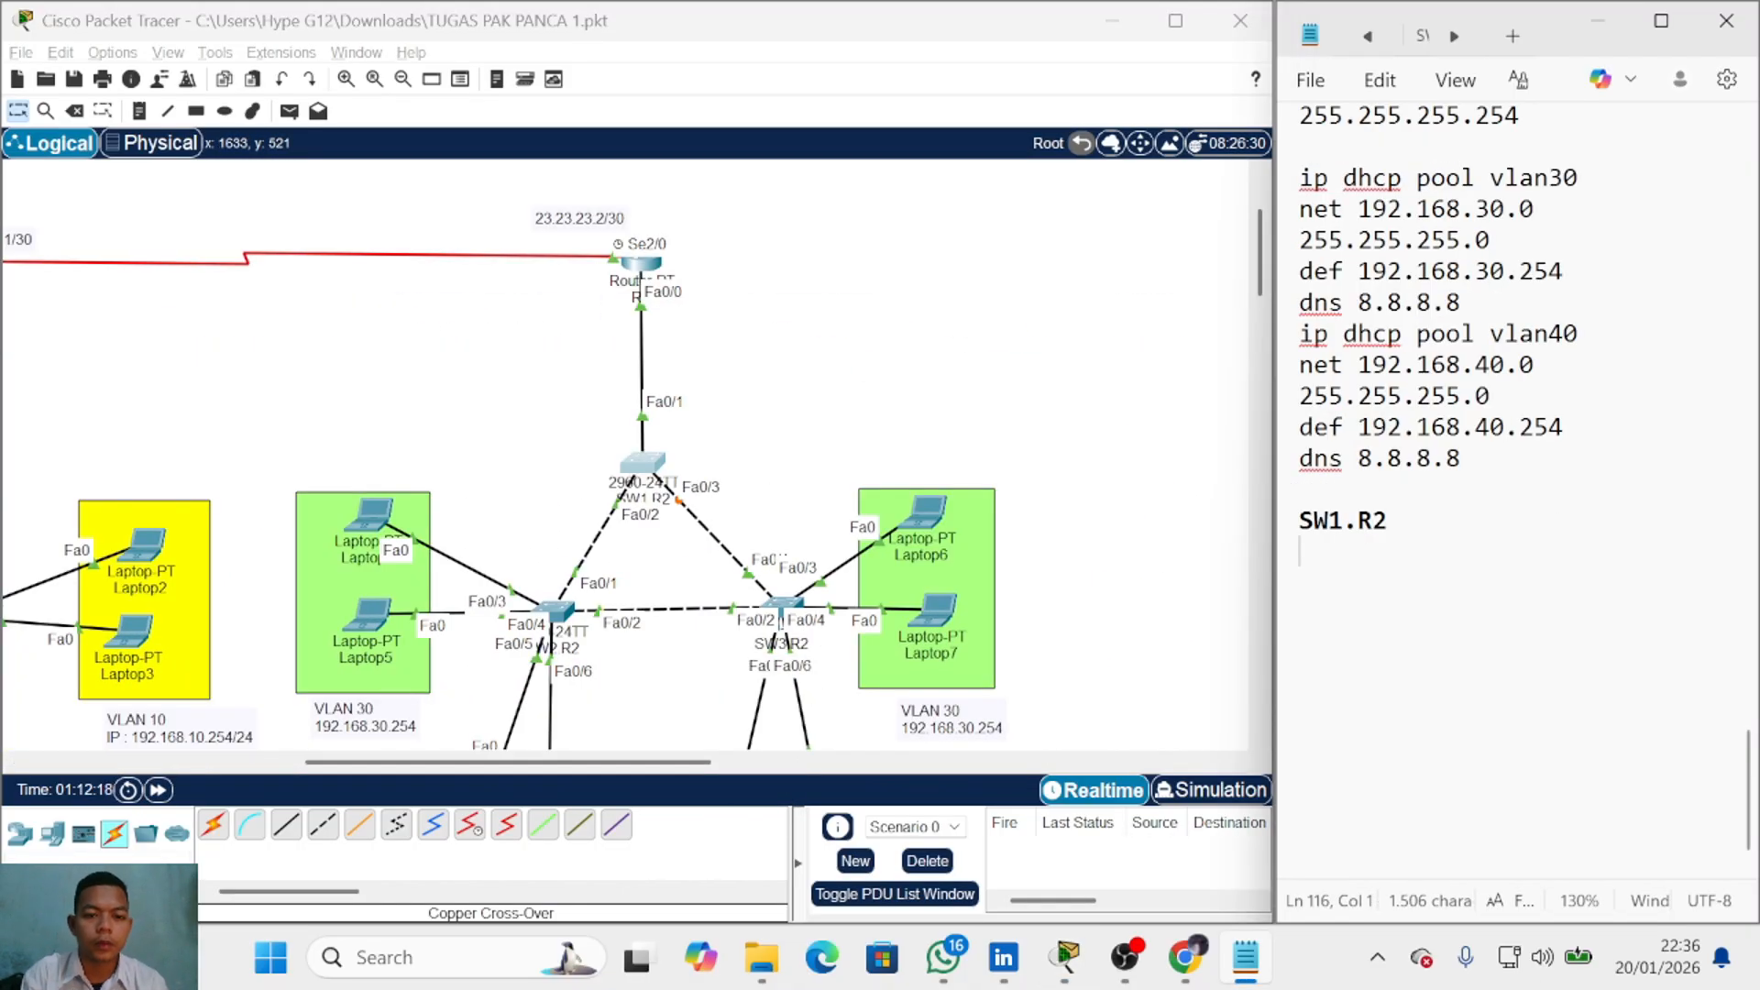
type("nt ra f")
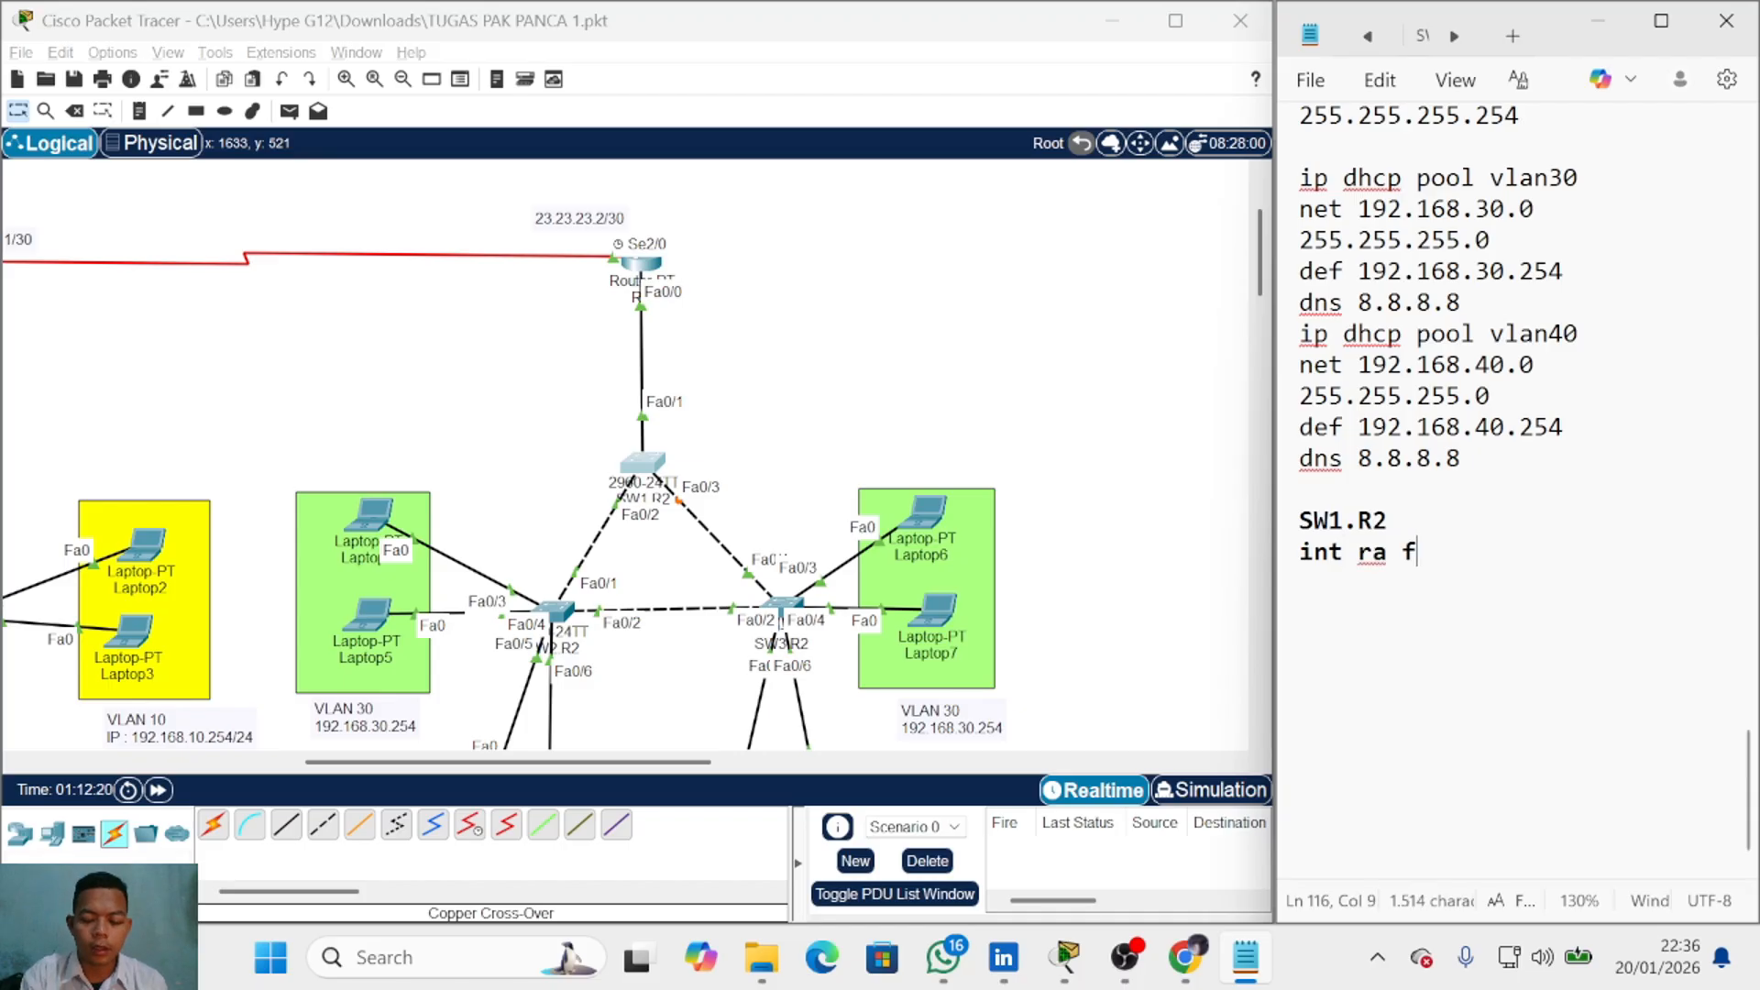
type("a0/1-3")
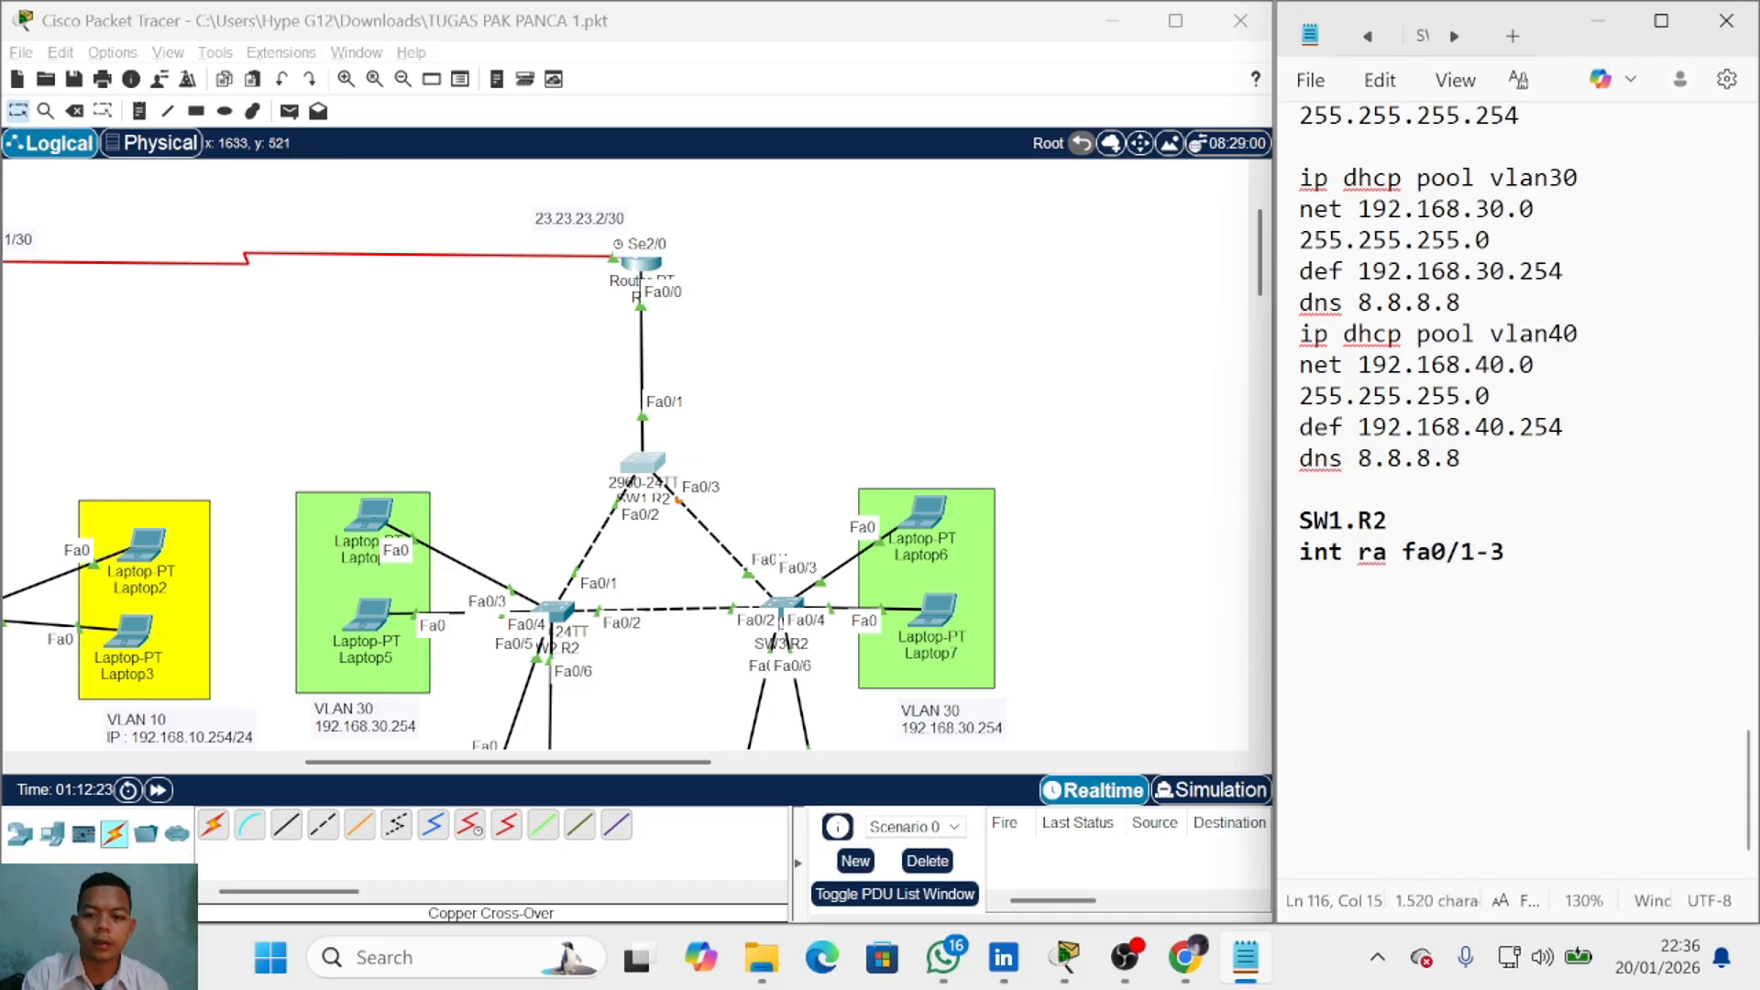
key("Return")
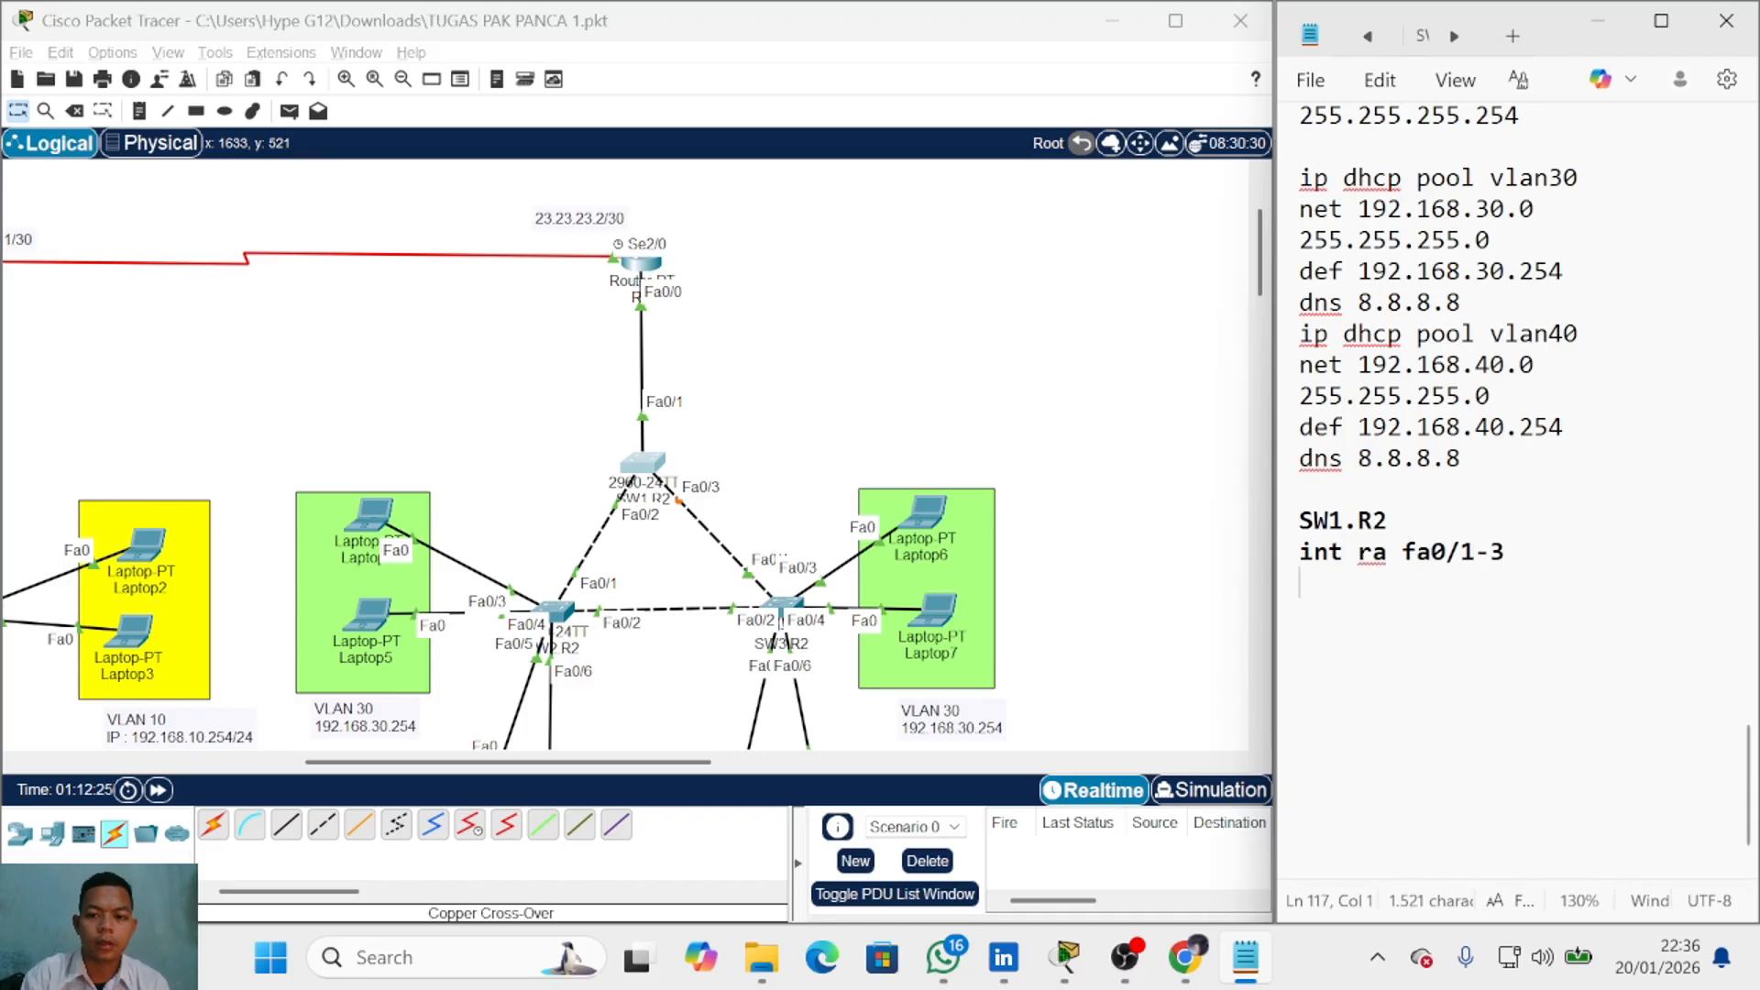
type("sw mod tr")
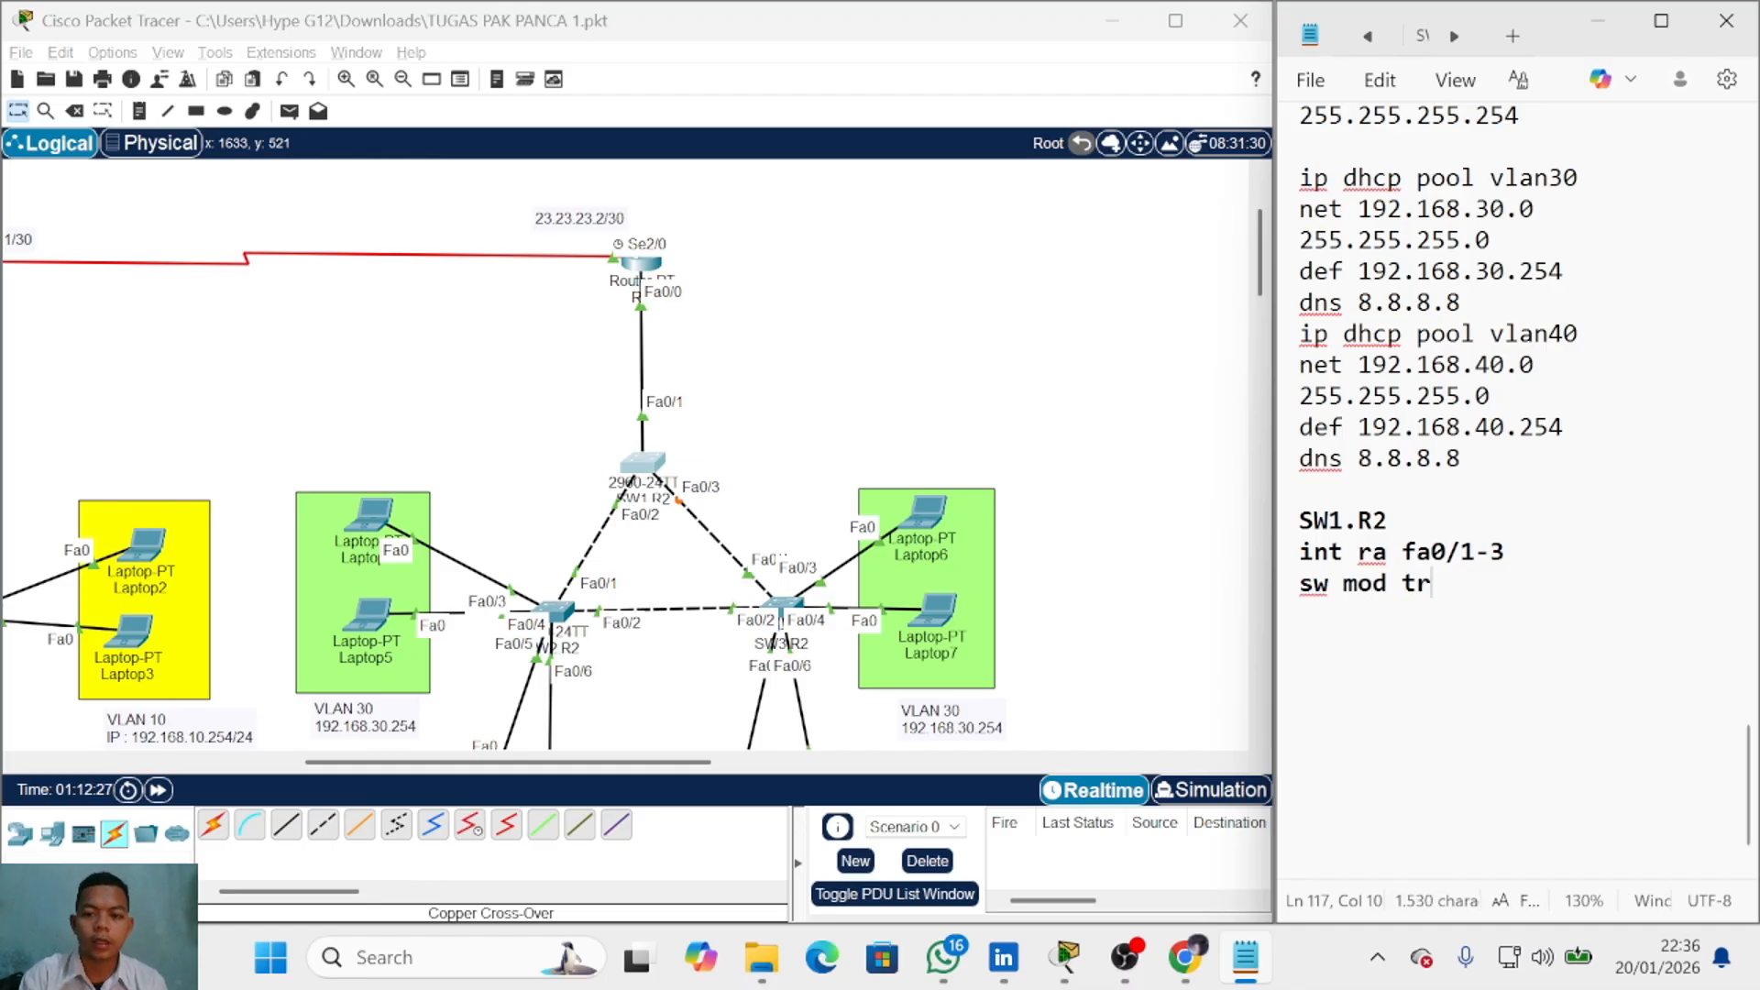
key("shift+Up")
key("shift+Home")
key("Right")
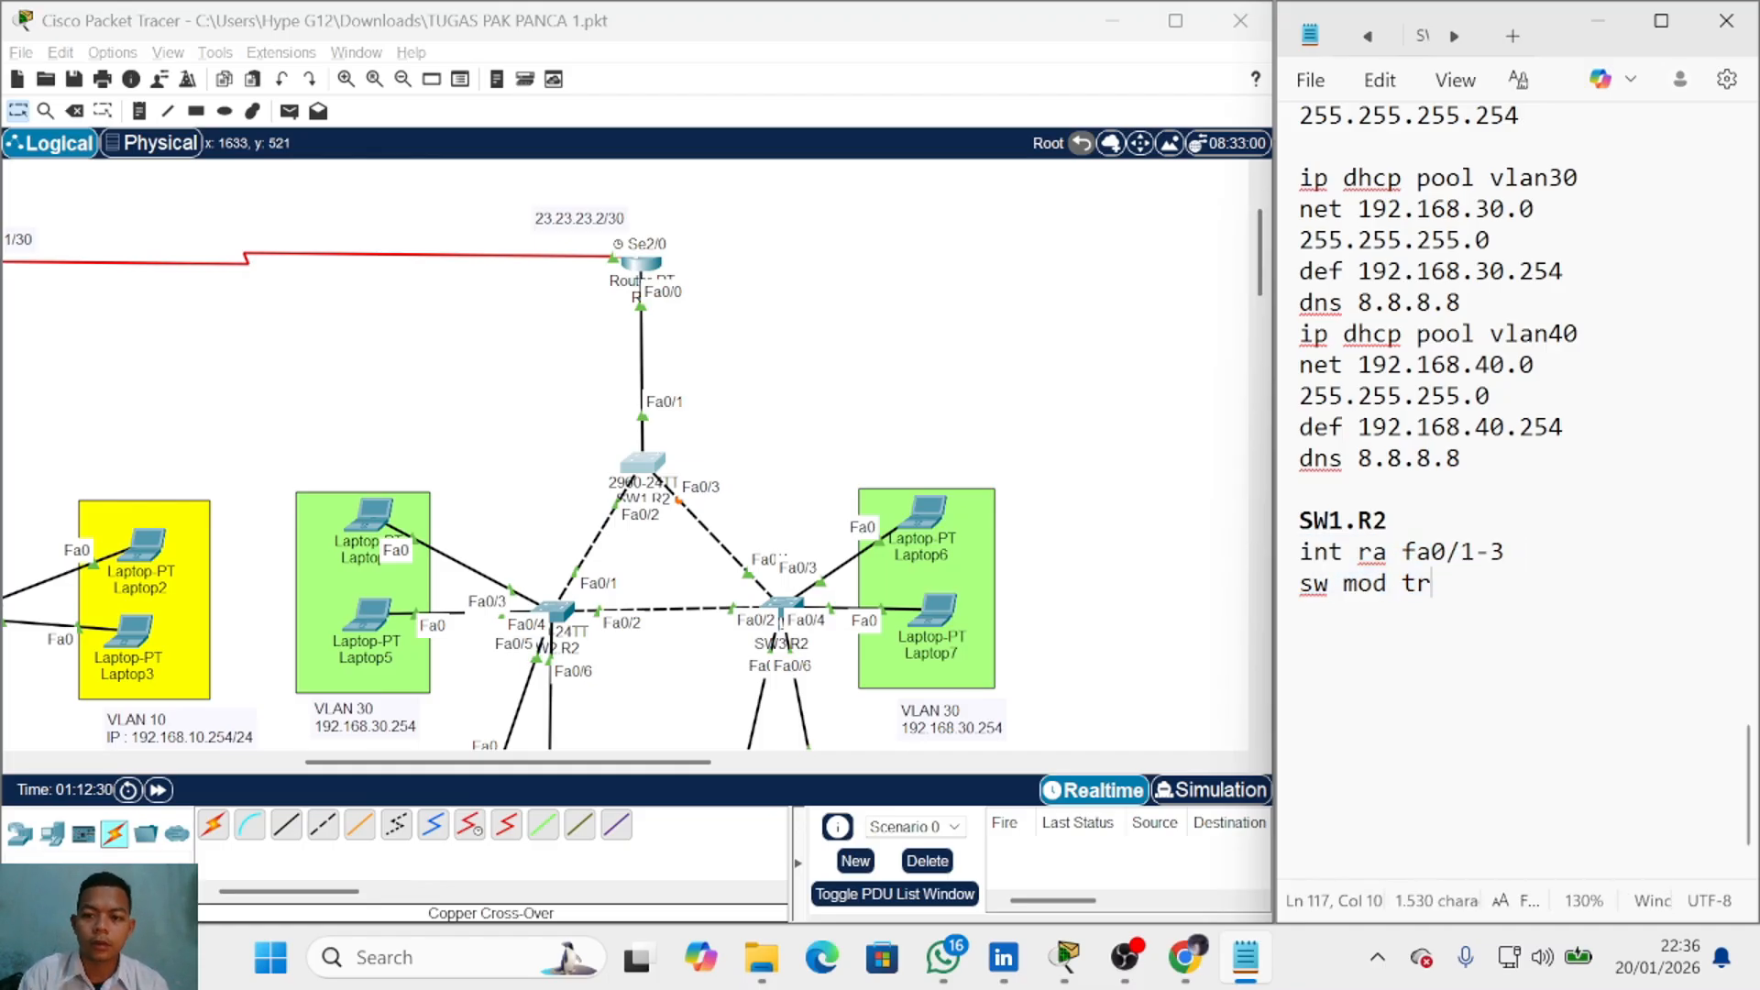
key("Return")
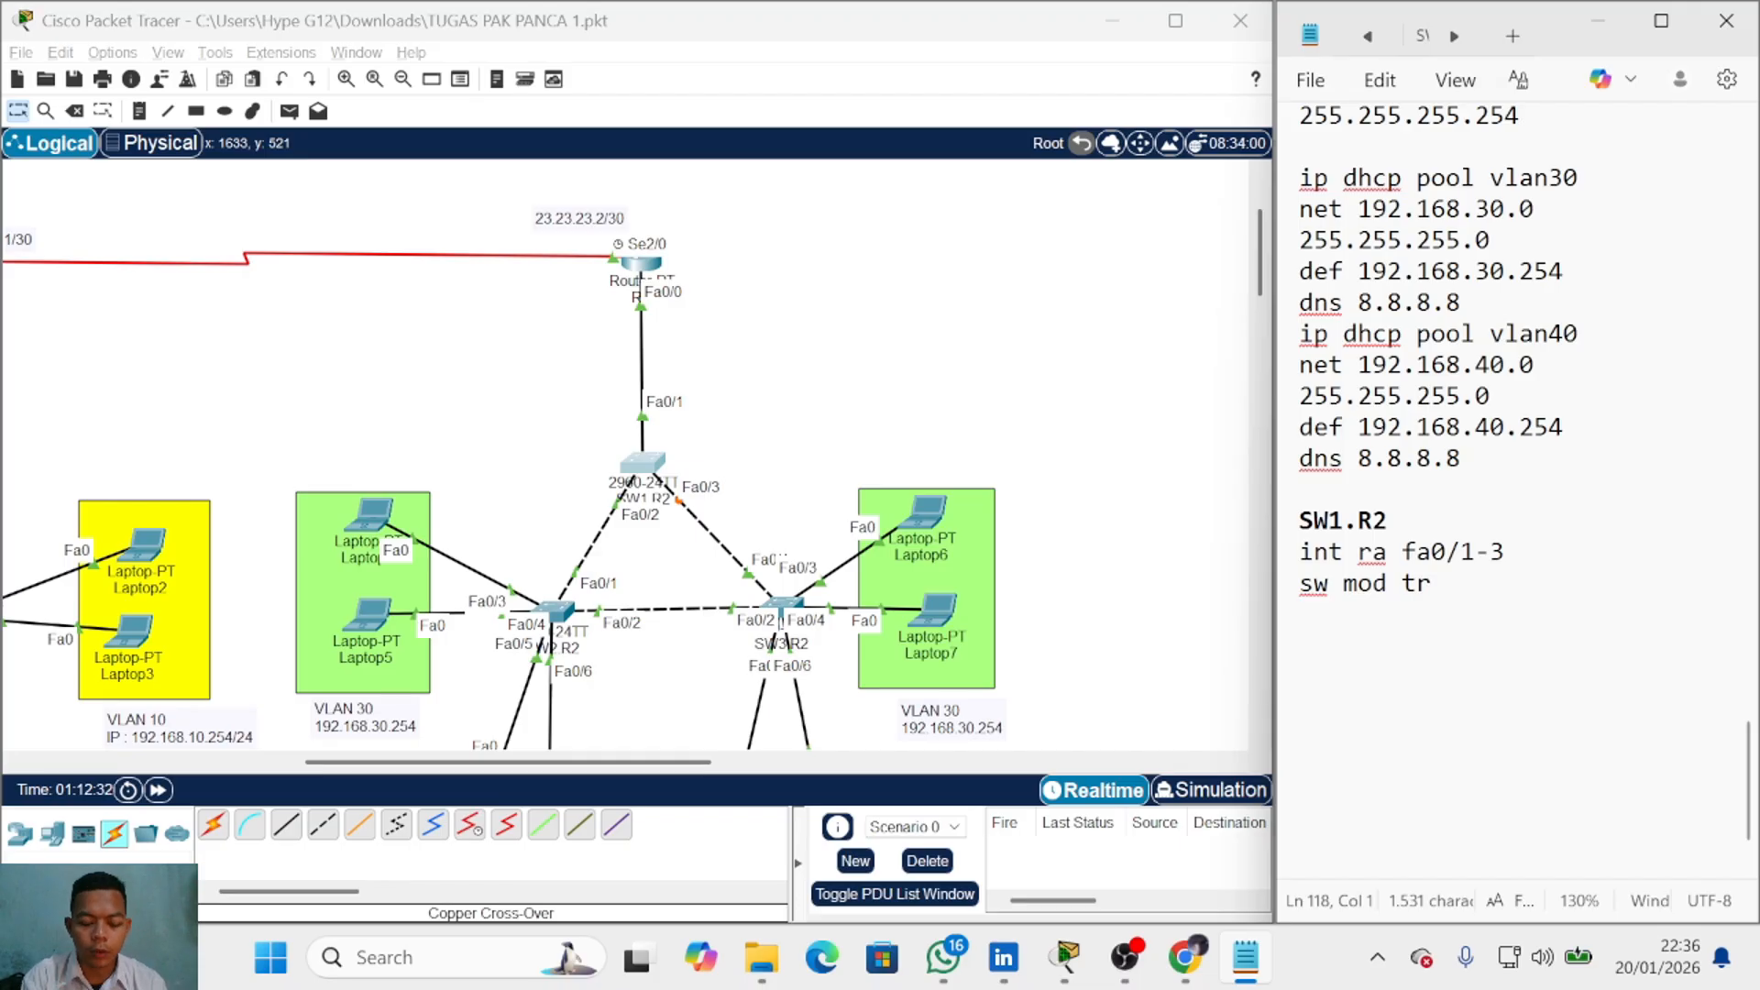
Step: Add 'vtp mode server' and a 'vtp domain' line, and duplicate the VTP note
type("vtp mode server")
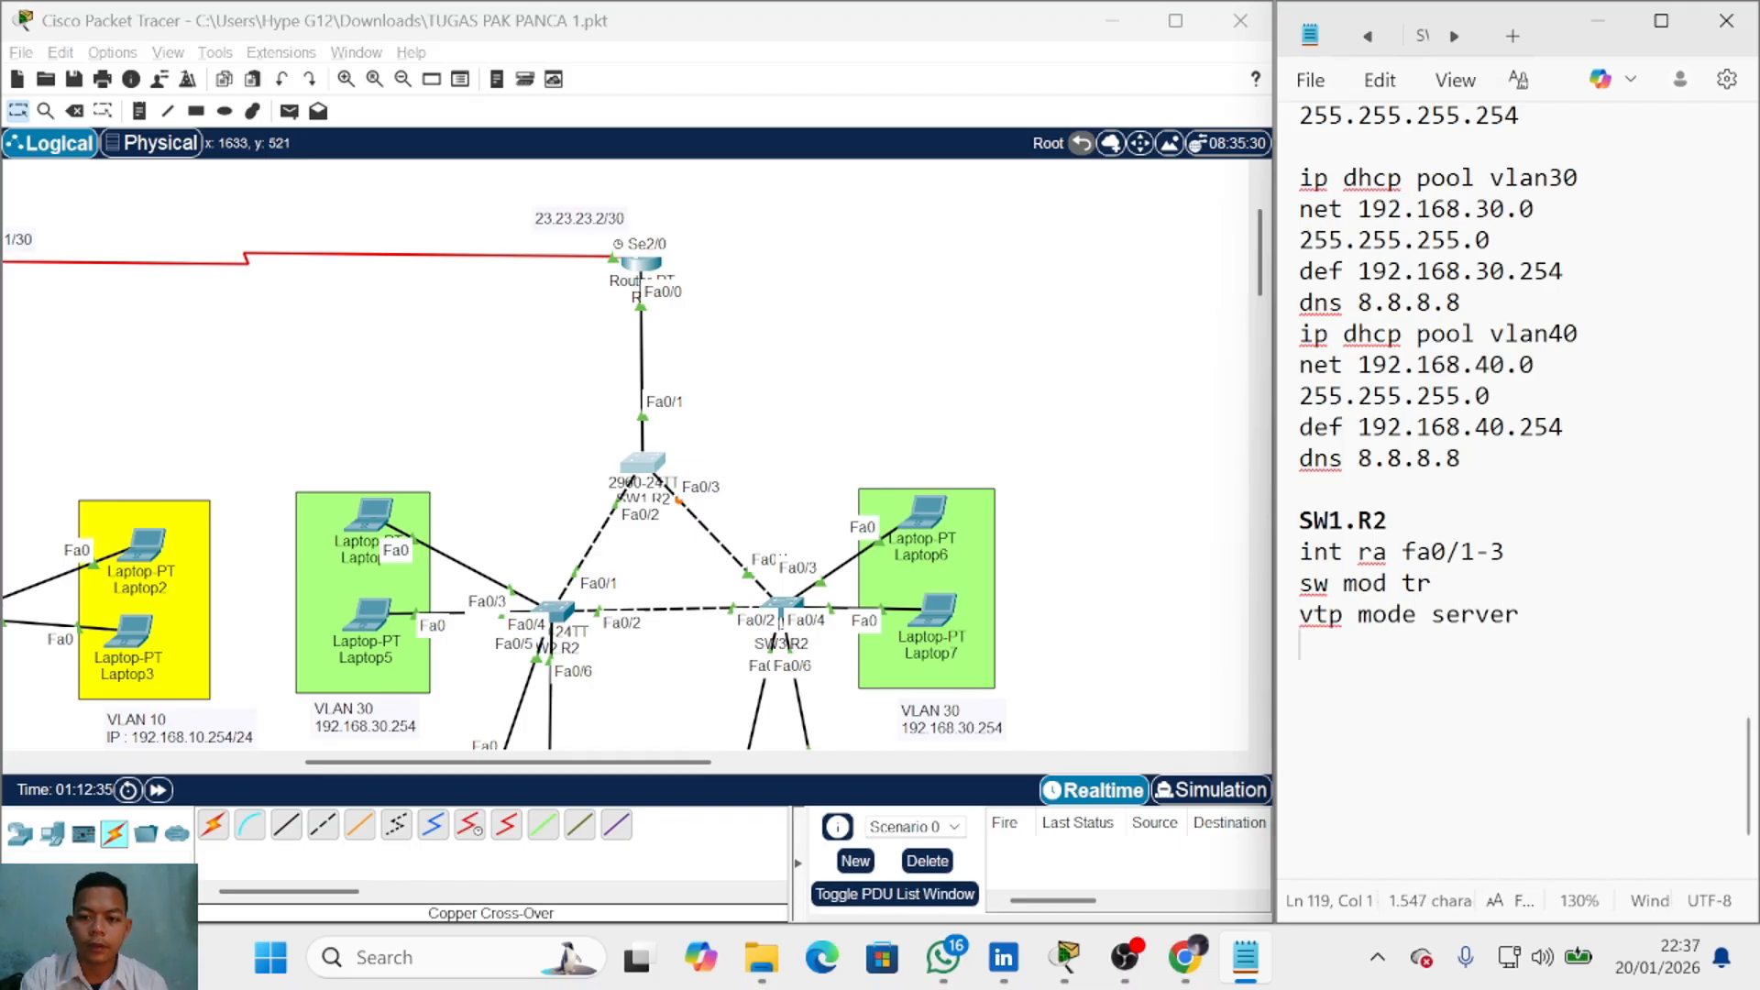
key("Return")
type("vtp domain")
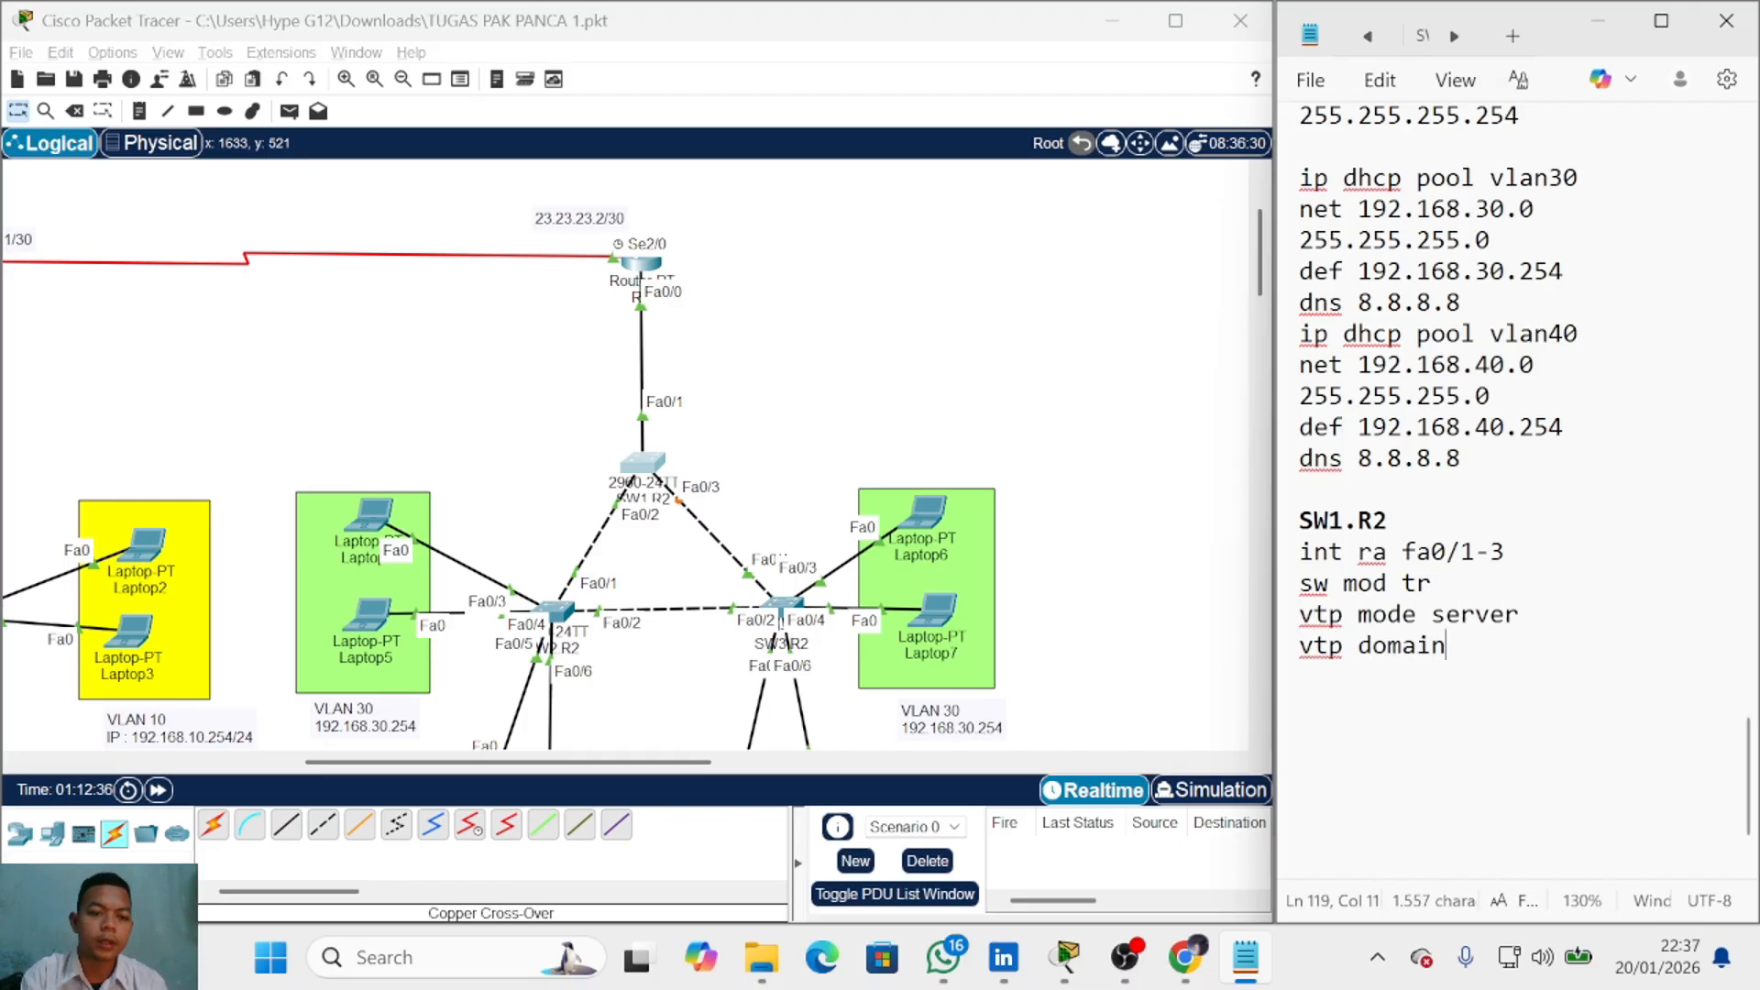
left_click_drag(675, 761, 445, 761)
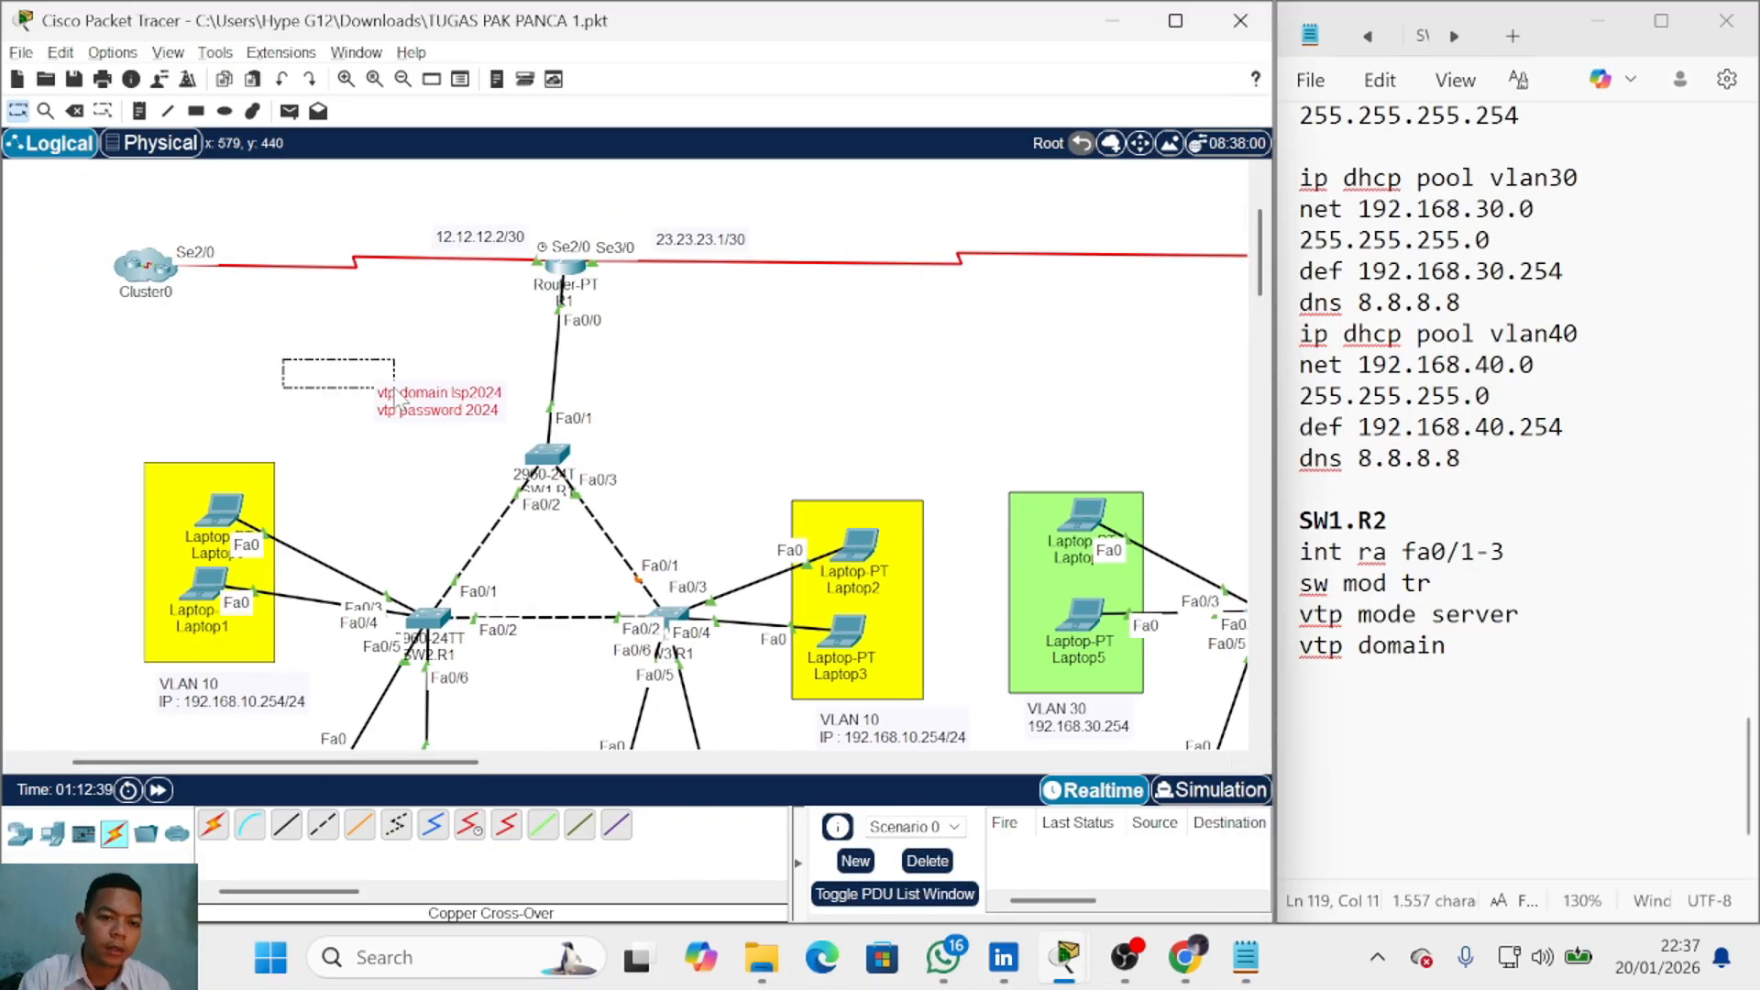
key("ctrl+c")
key("ctrl+v")
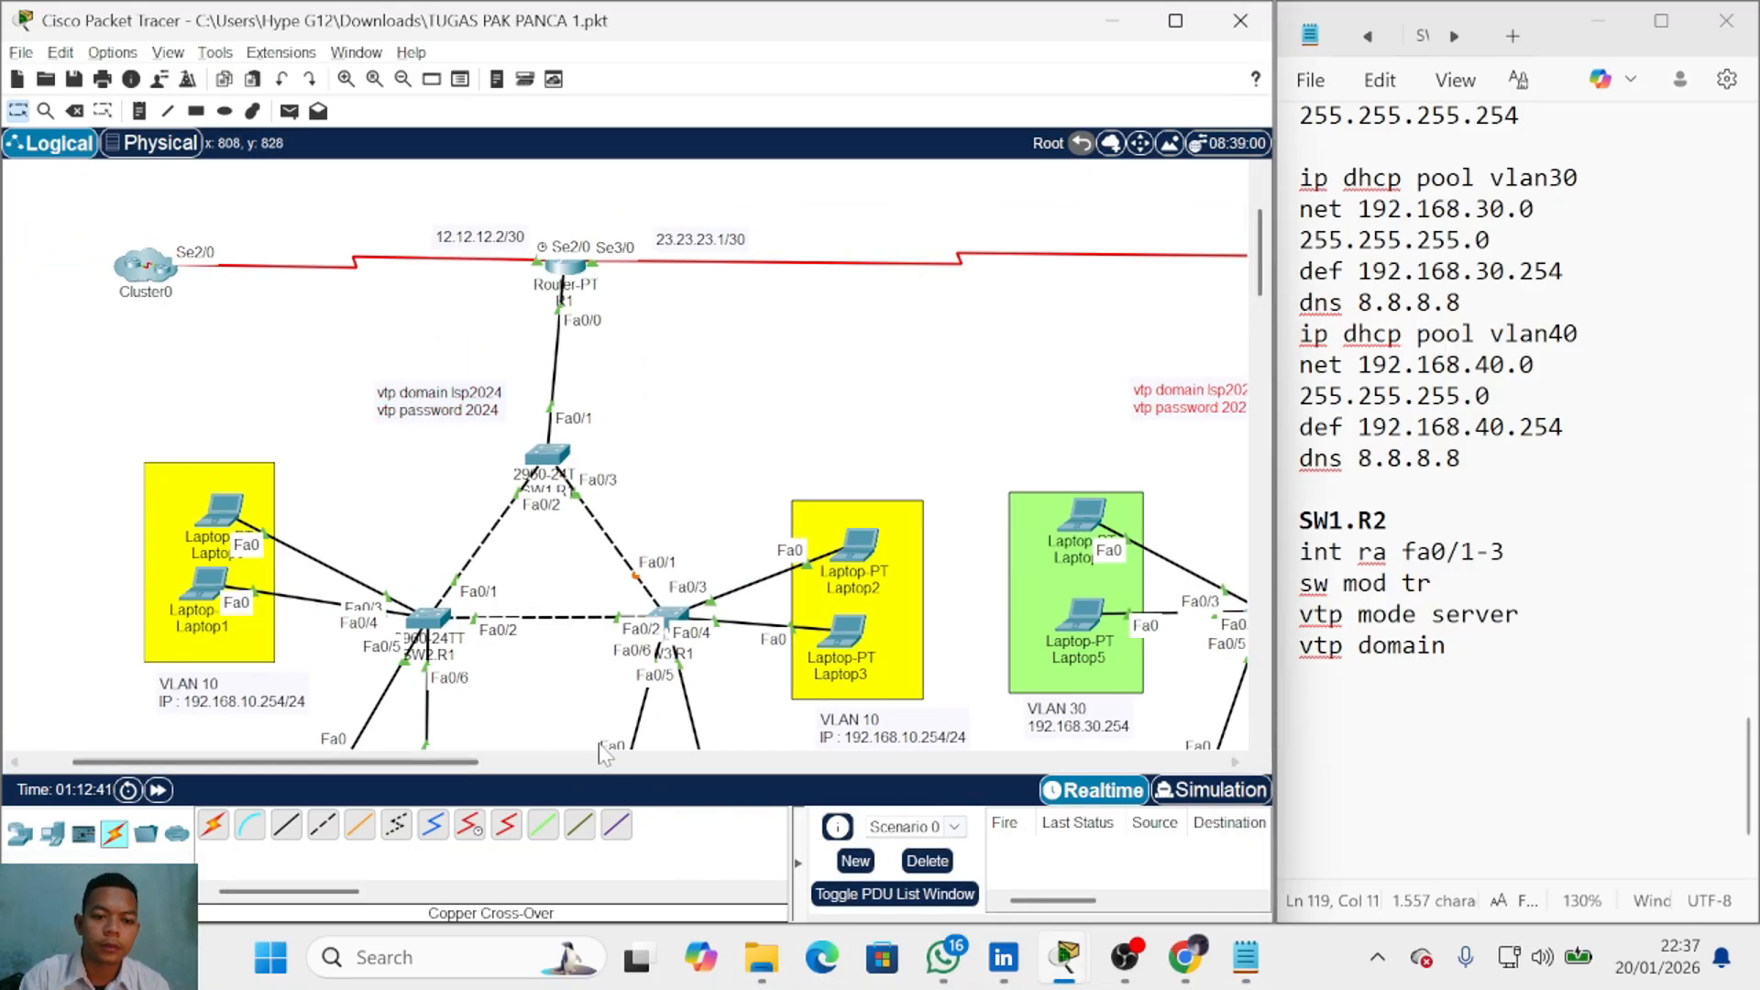
left_click_drag(426, 766, 675, 765)
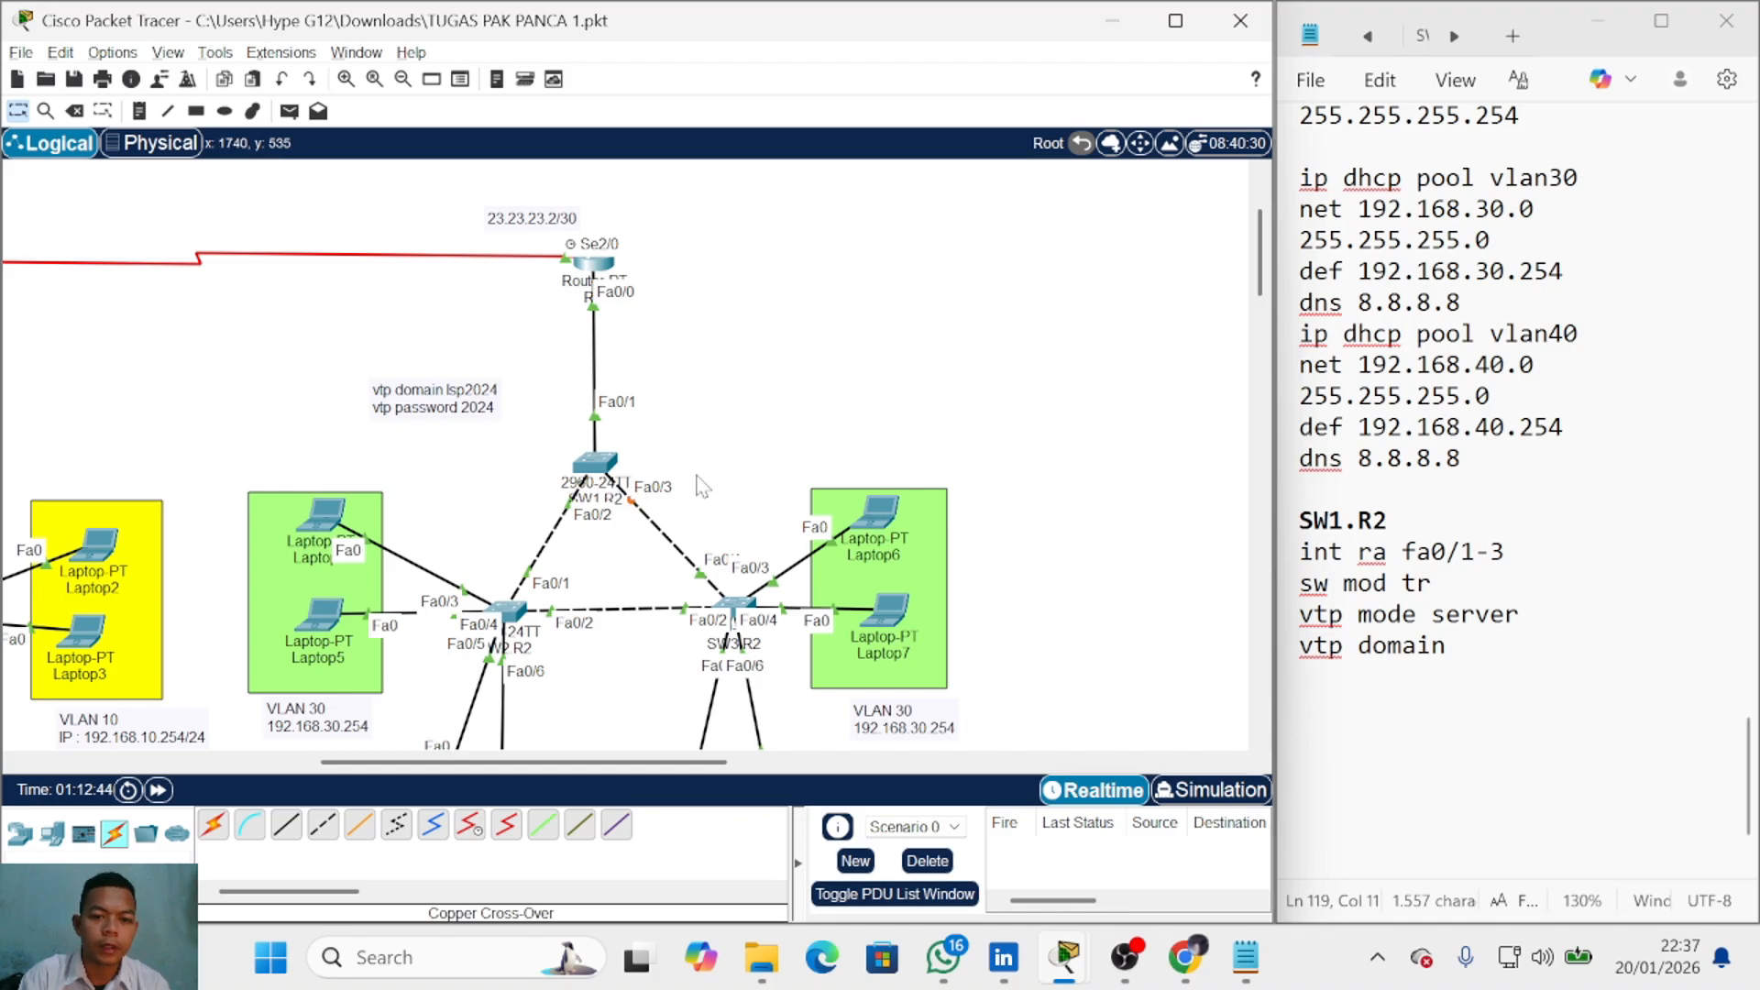
Step: Open SW1.R2's device window, reposition it, and close it again
left_click(602, 474)
left_click_drag(1023, 26, 660, 30)
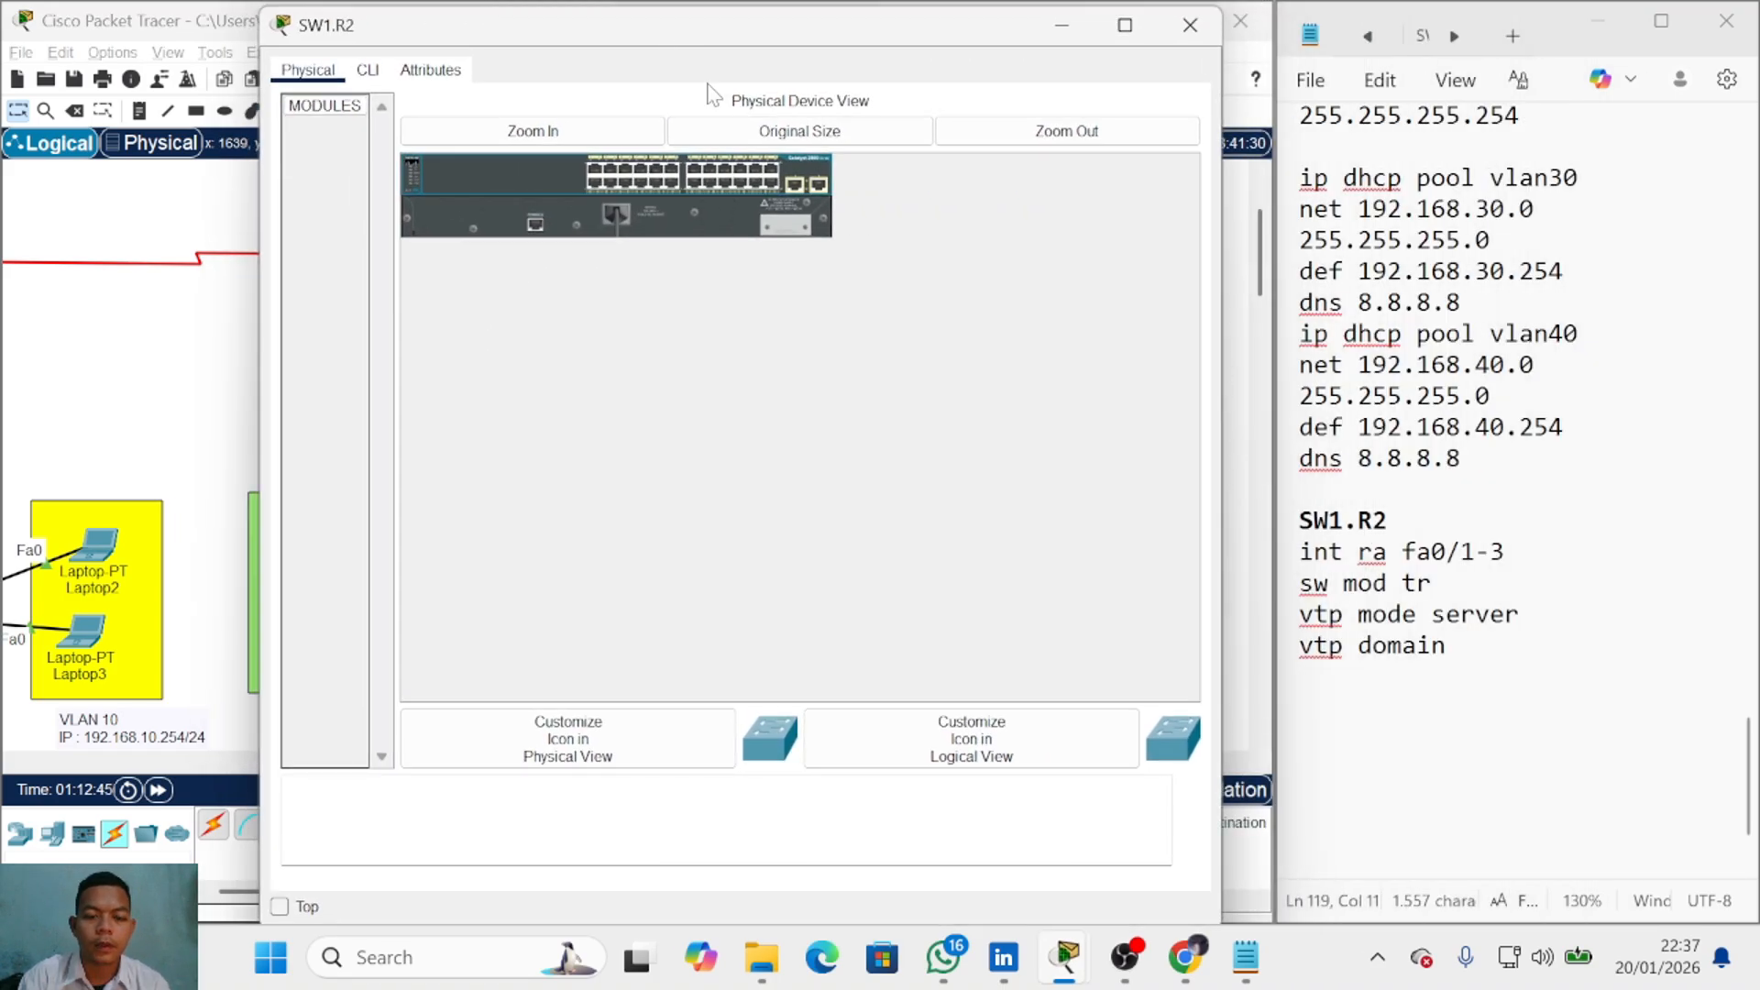
key("alt+Tab")
left_click(596, 465)
left_click_drag(534, 28, 602, 43)
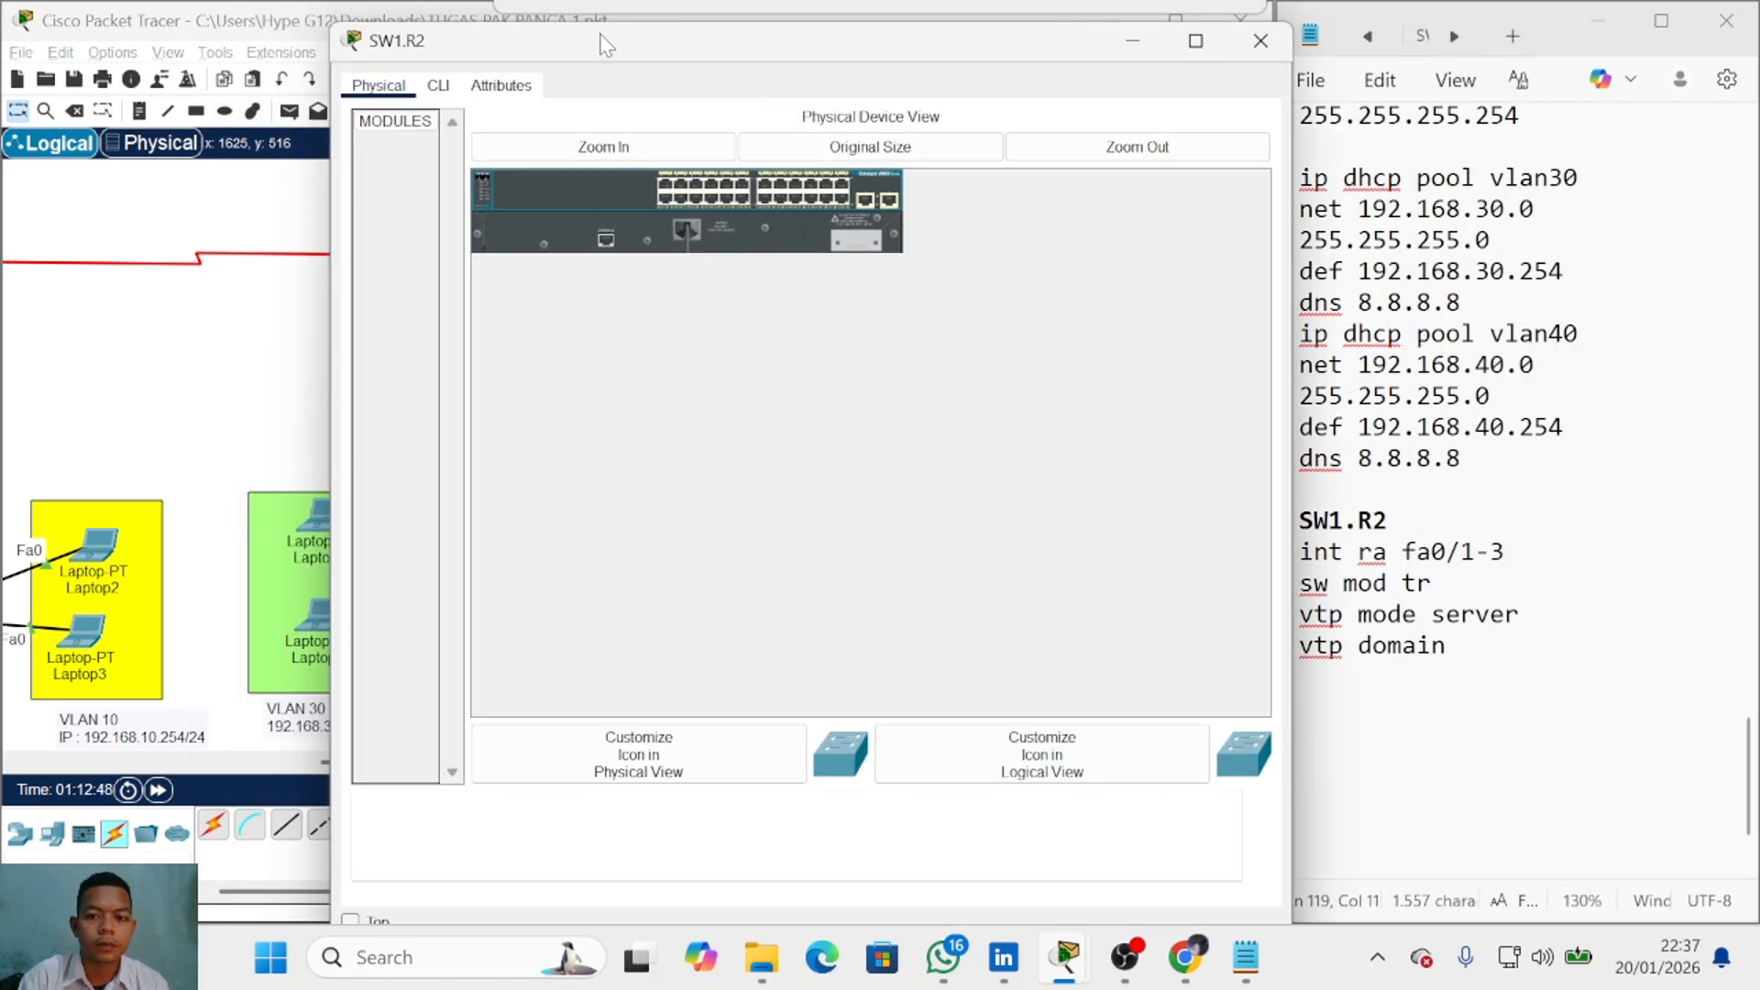
key("alt+Tab")
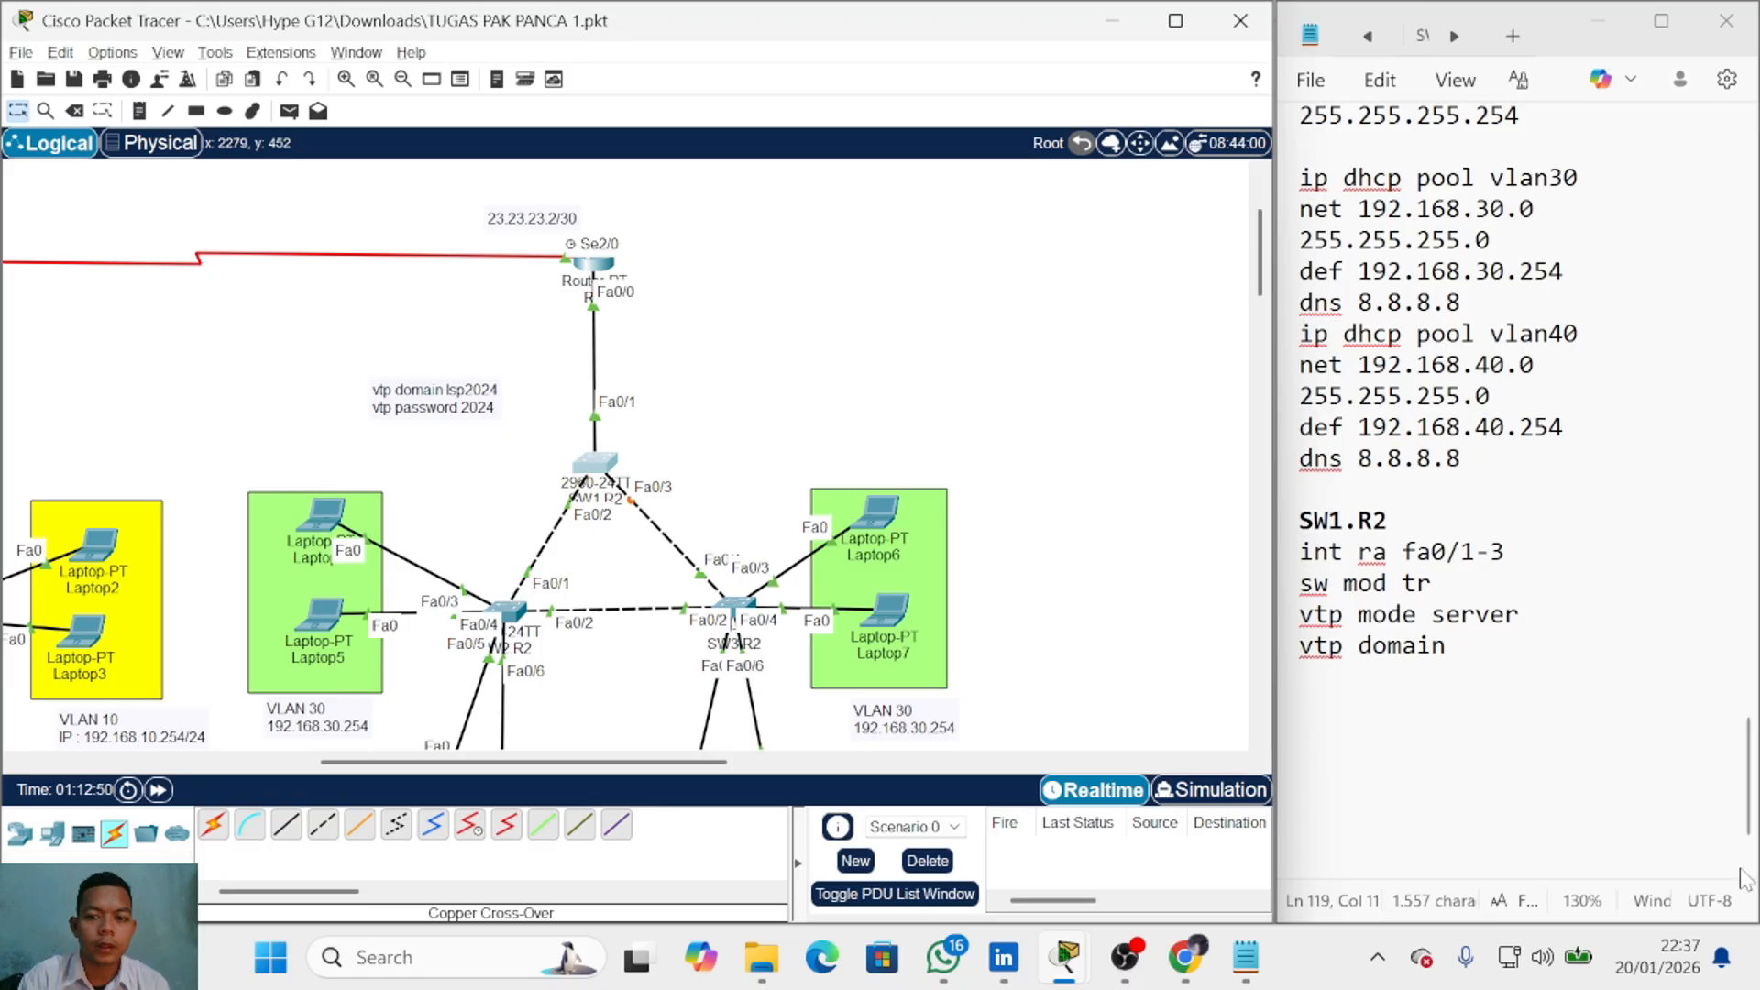
Step: Complete SW1.R2's notes with domain lsp2024, 'vtp pass 2024', and 'vlan 30 vlan 40'
key("alt+Tab")
type("ls")
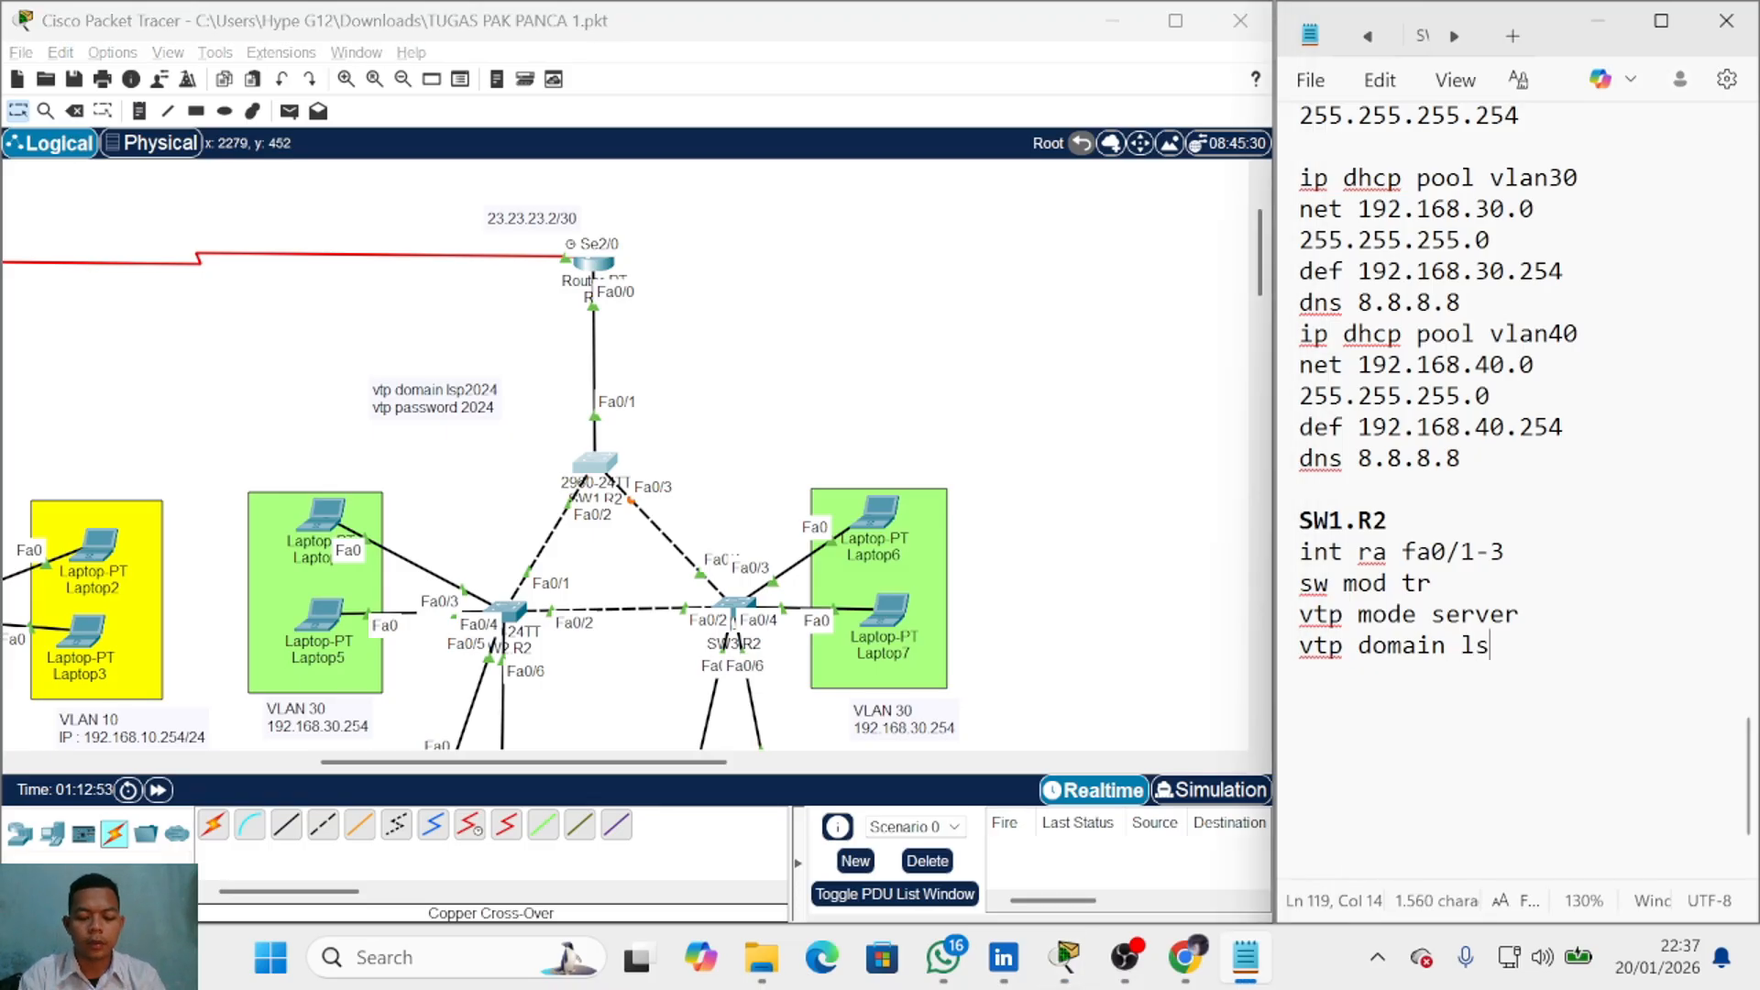
type("p240")
key("BackSpace")
key("BackSpace")
type("02")
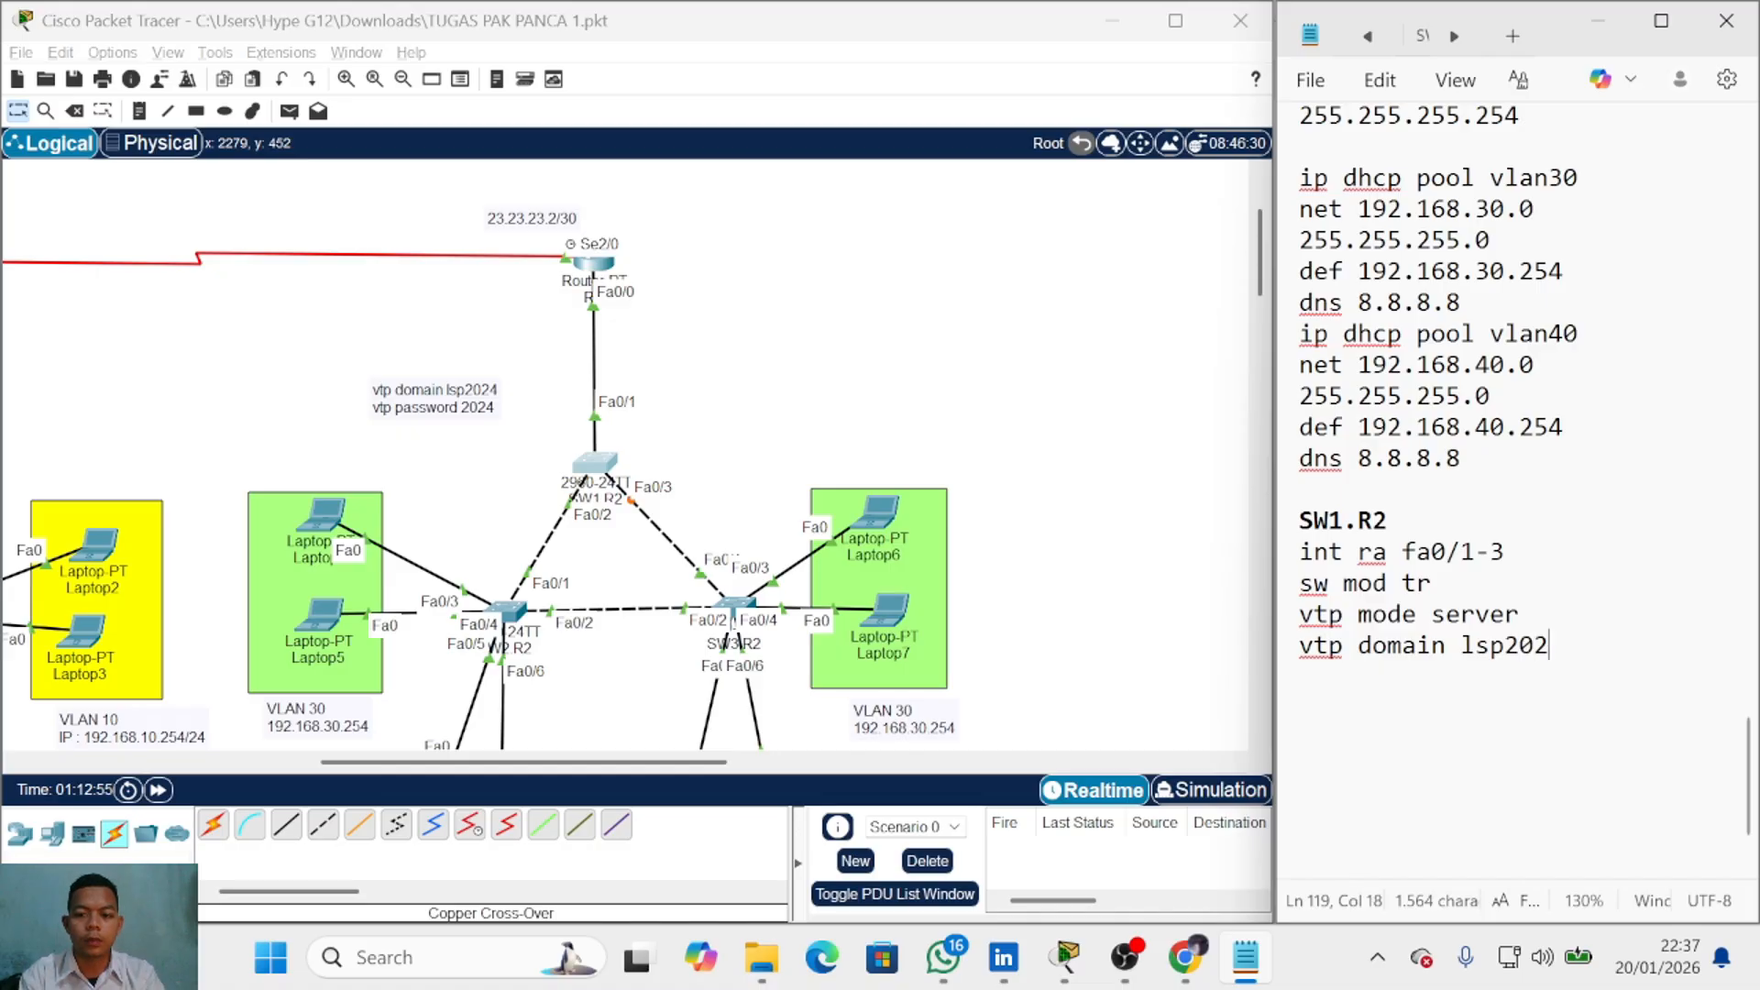
type("4")
key("Return")
type("vtp ")
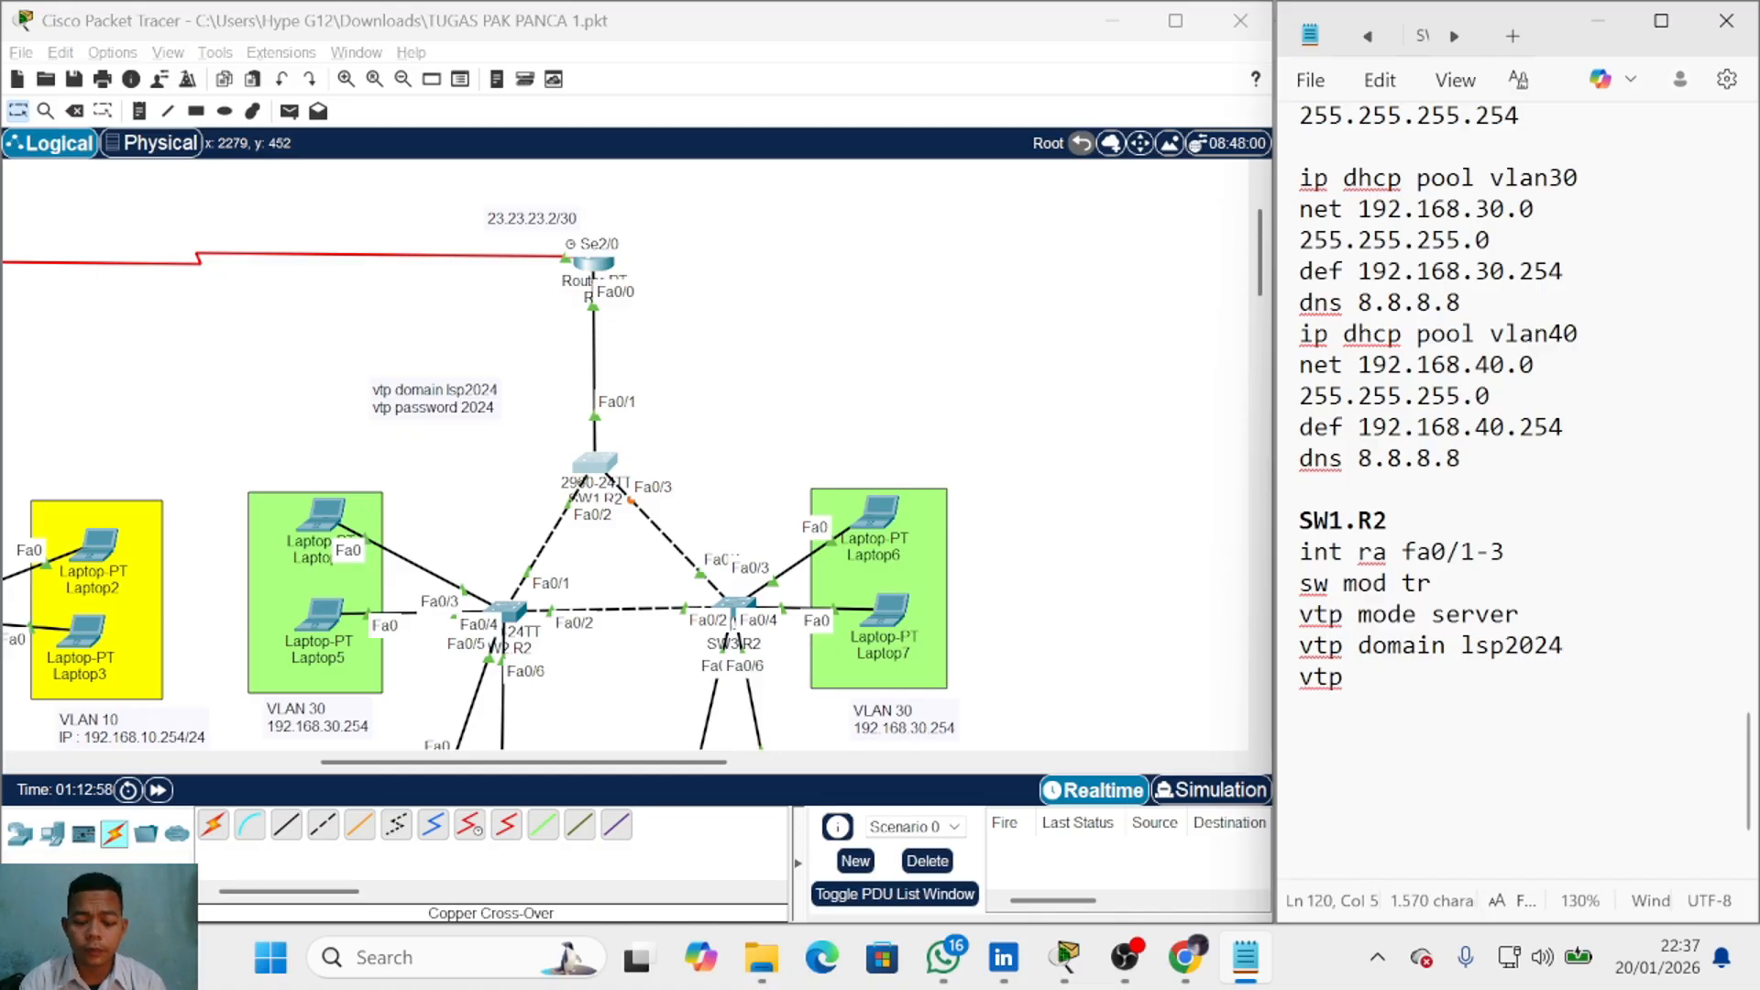
type("pass 2024")
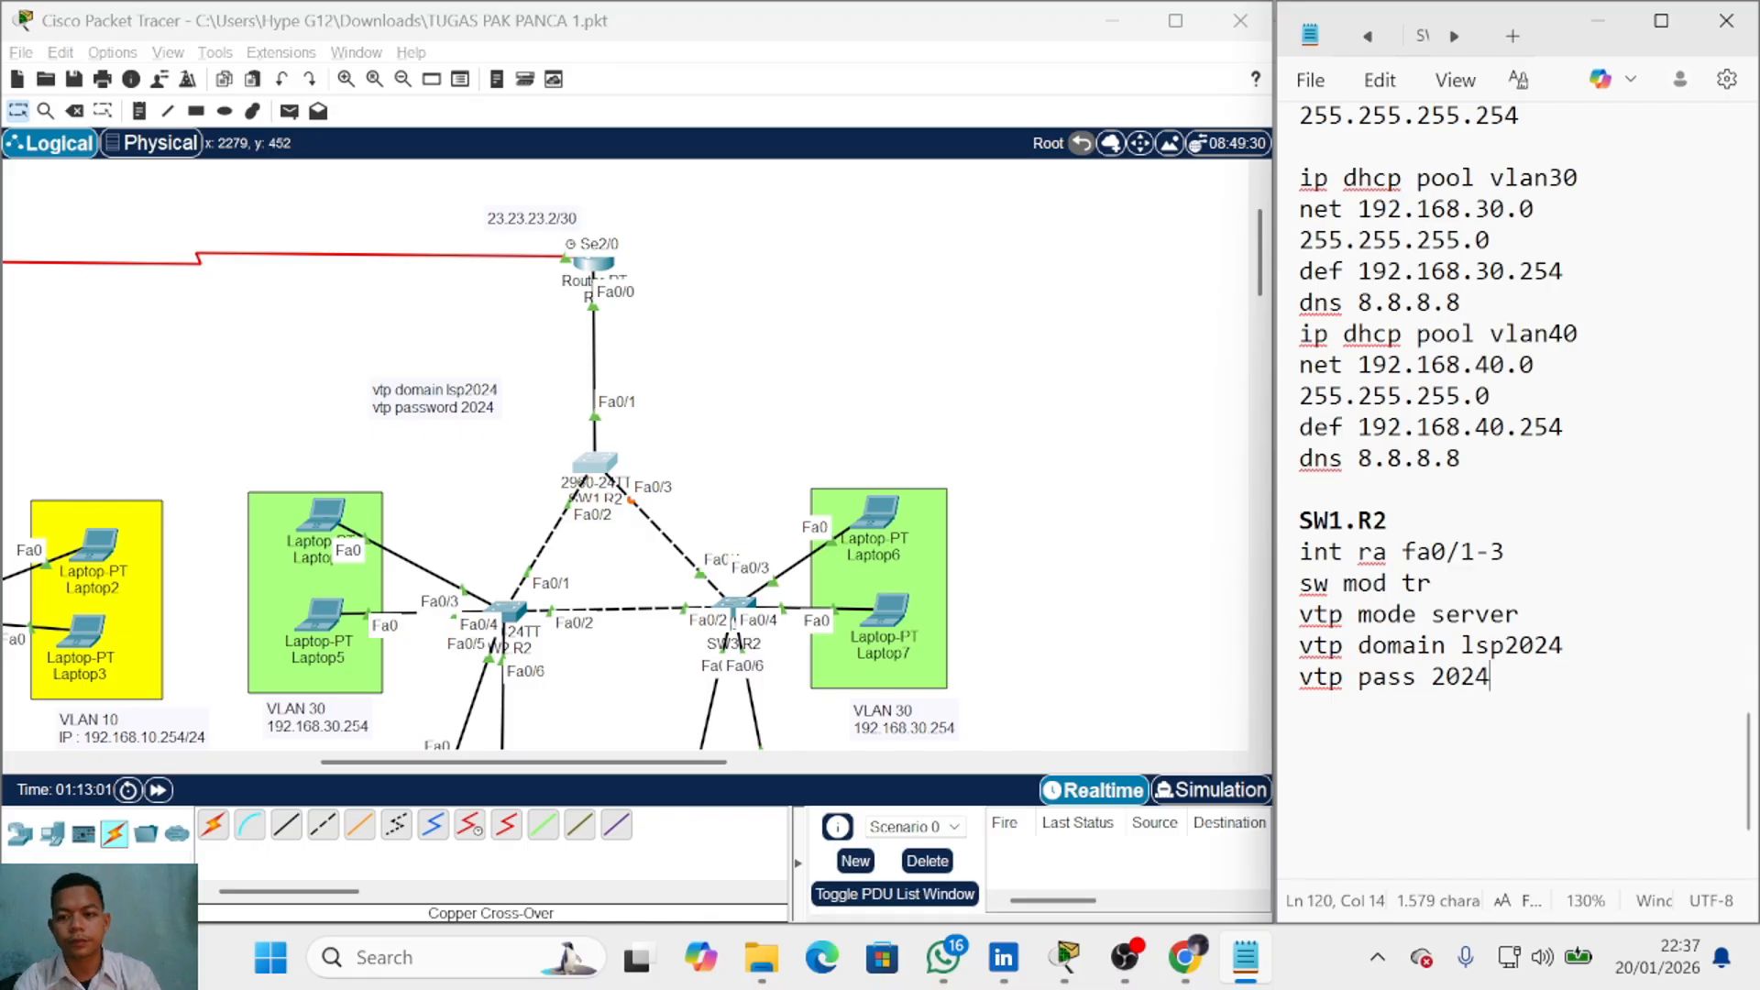
key("Return")
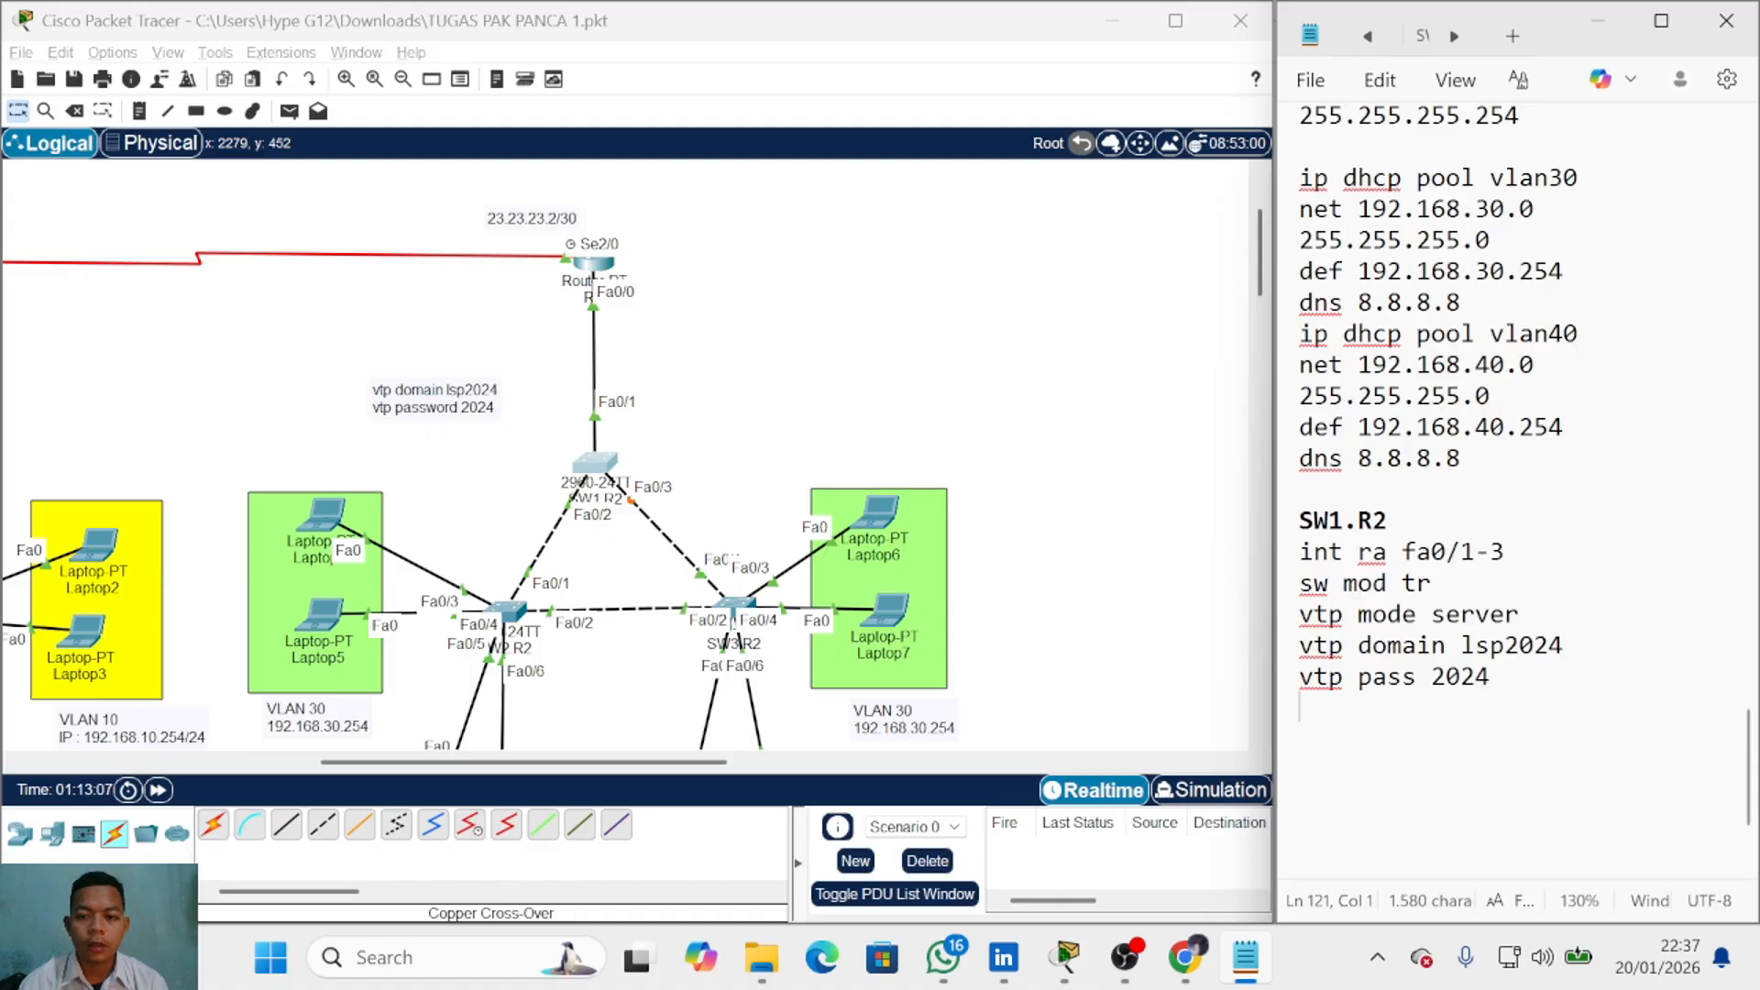
type("vlan ")
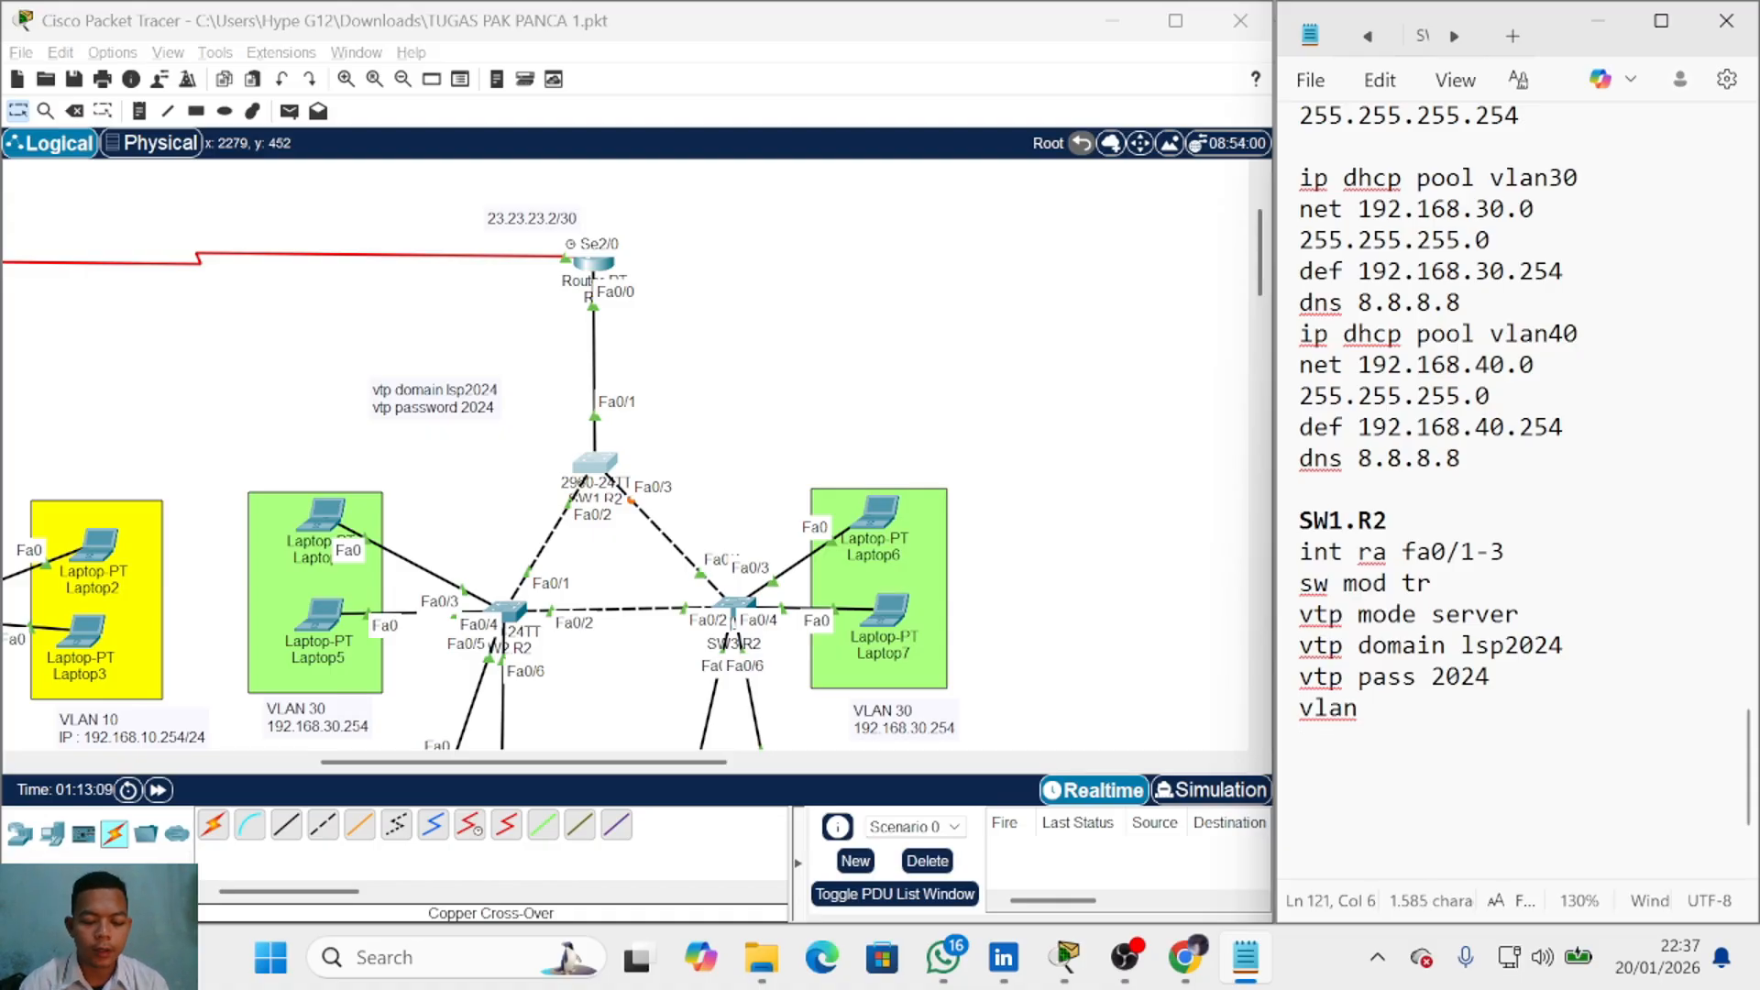
type("30 ")
type("vlan ")
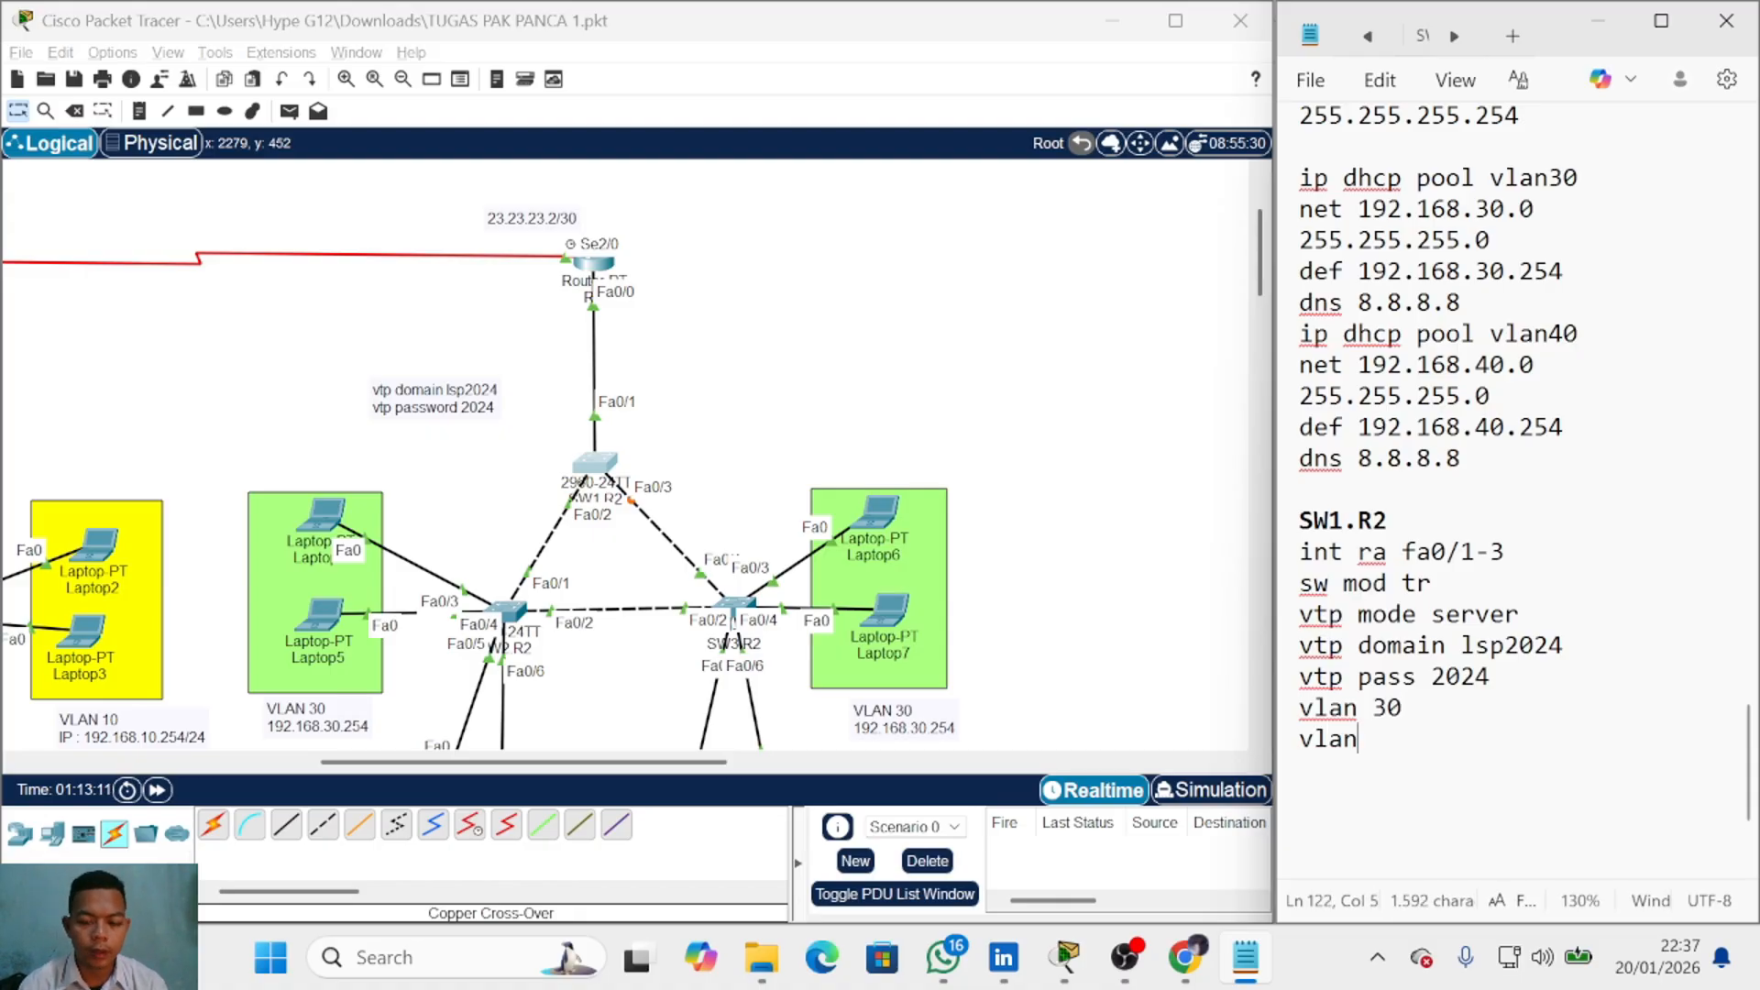
type("40")
key("Return")
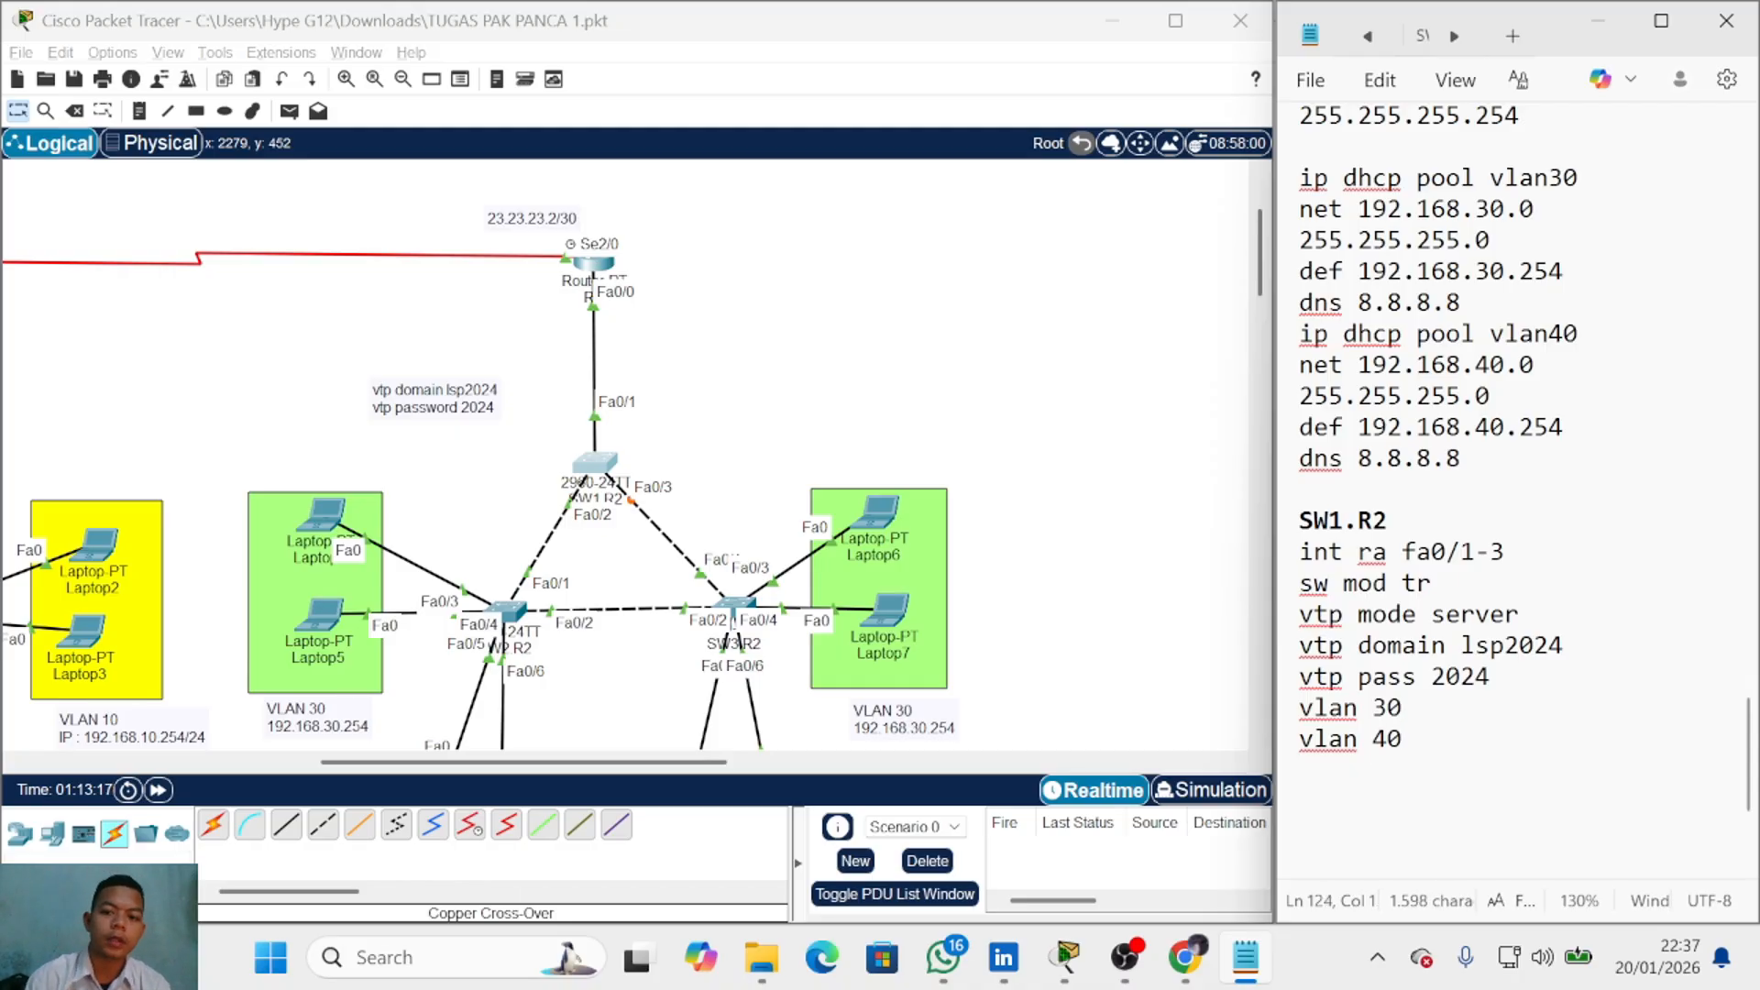
Step: Add an SW2.R2 heading with 'int ra fa0/1-2' and 'sw mod tr' lines
left_click_drag(1388, 522, 1291, 521)
left_click(1300, 800)
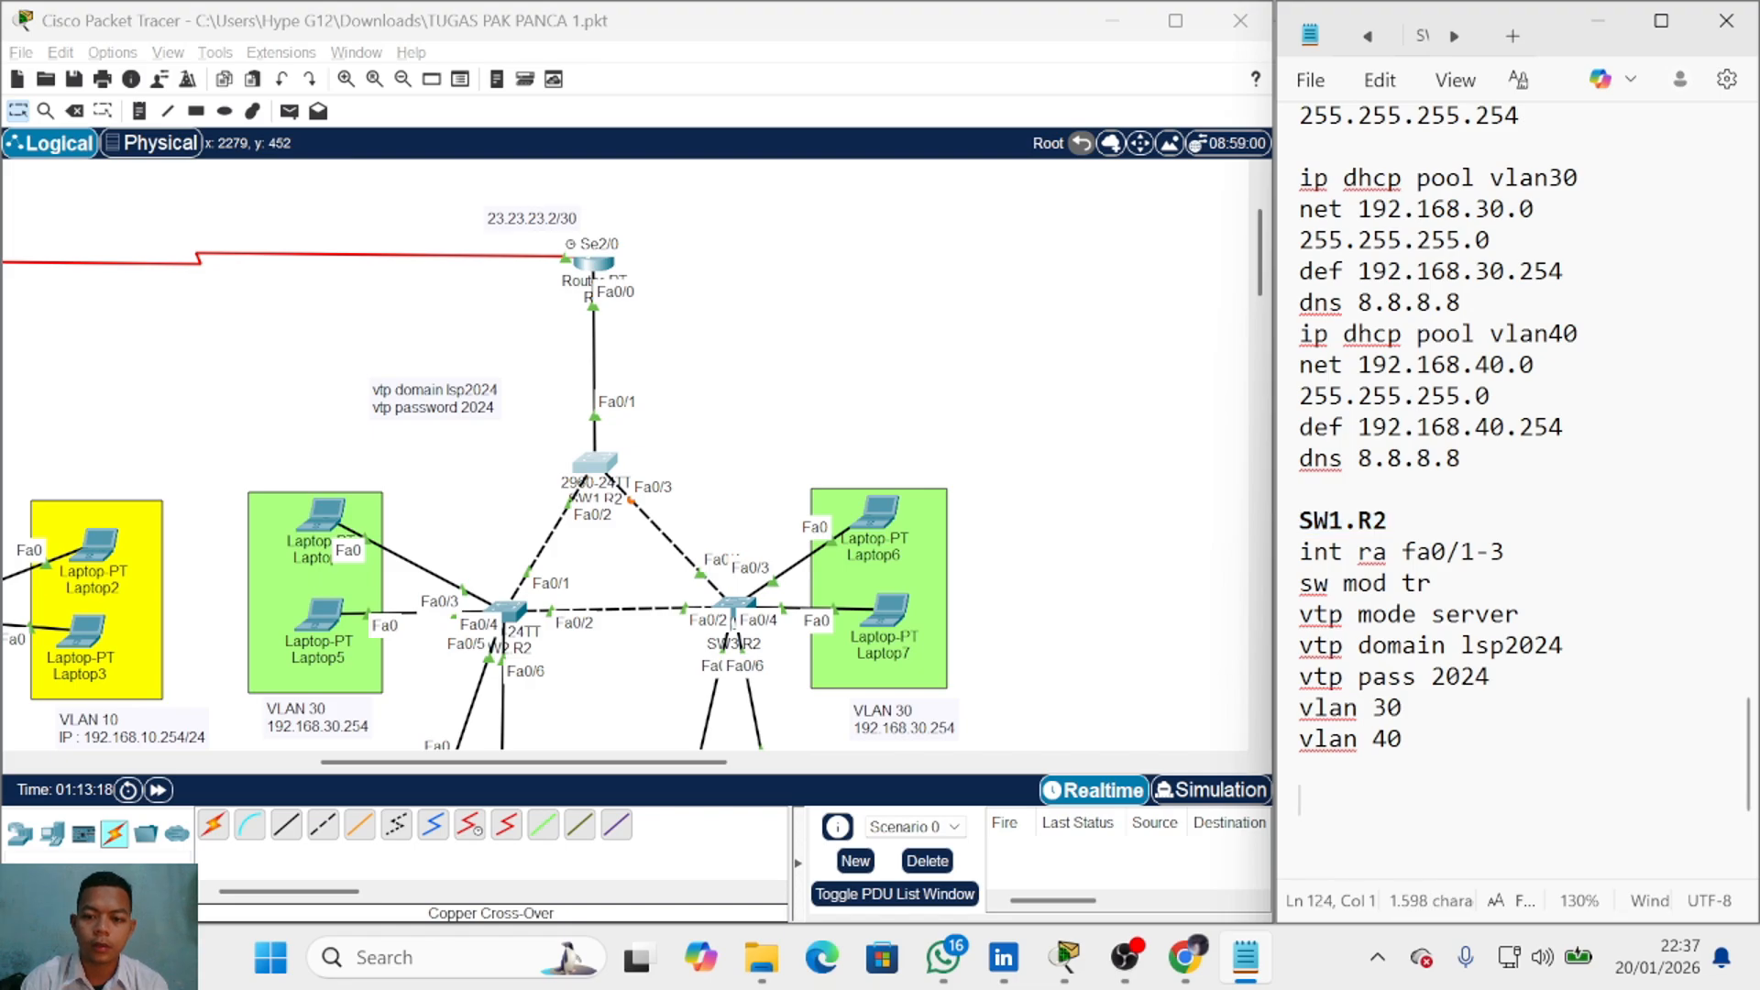
key("ctrl+v")
key("End")
key("Return")
key("Return")
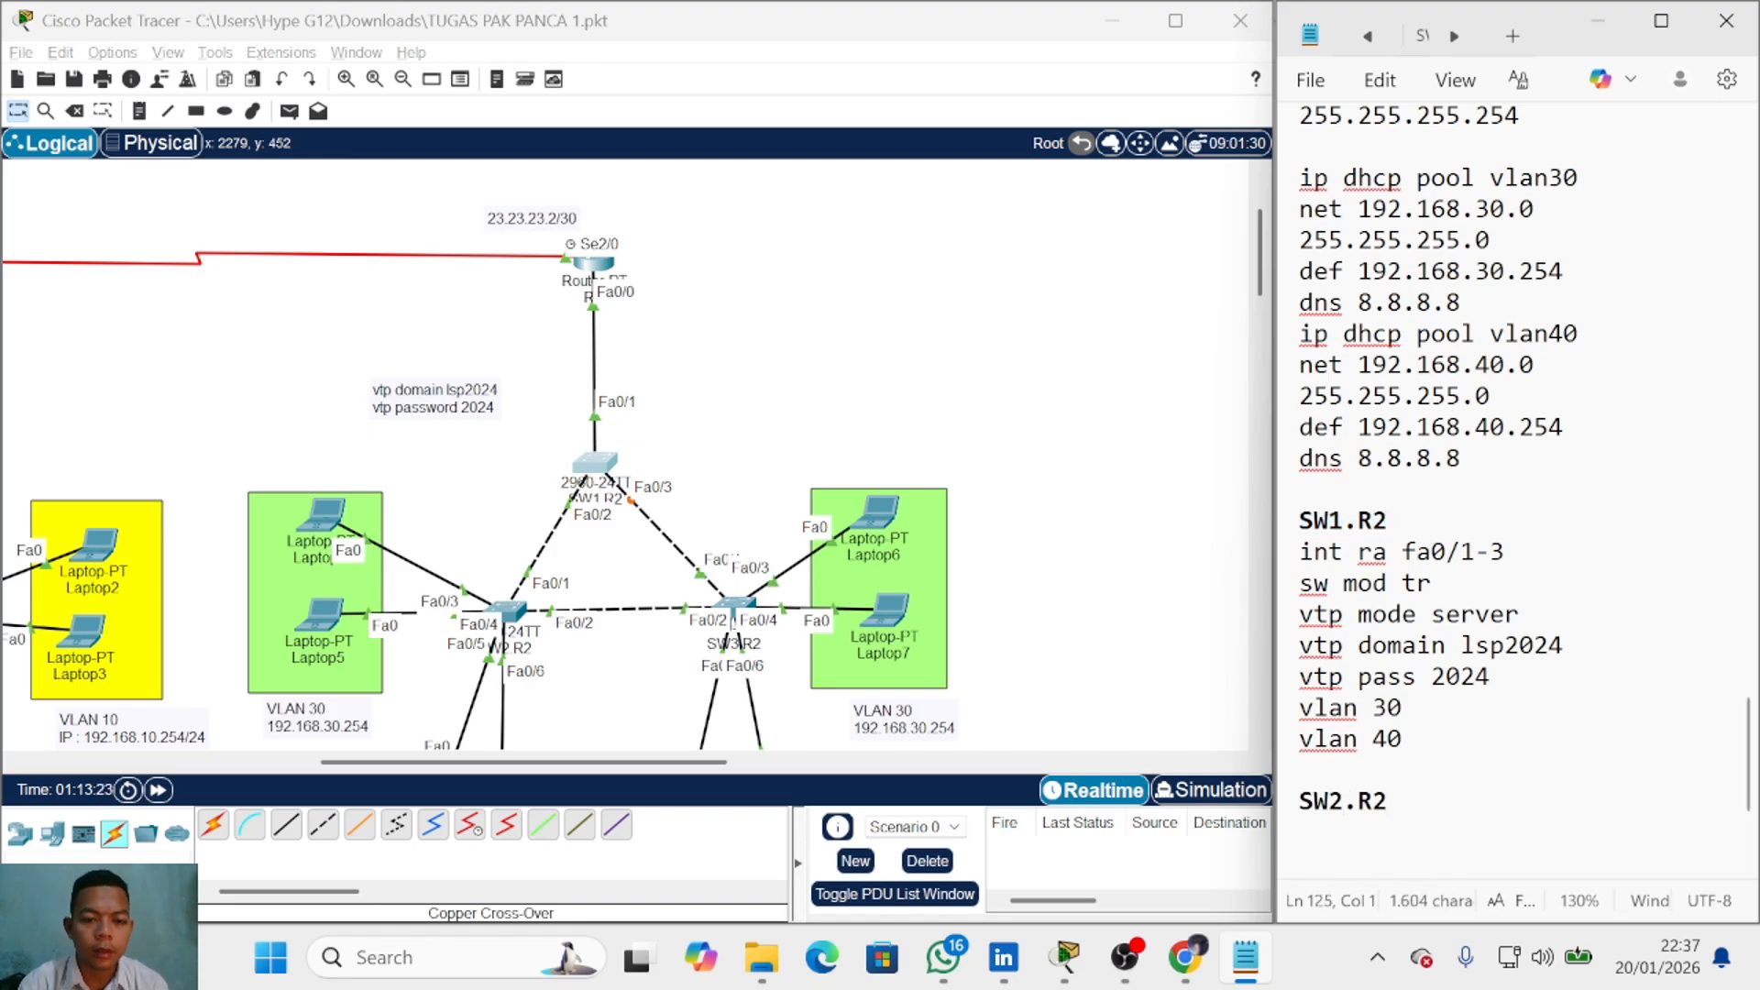
type("int ra")
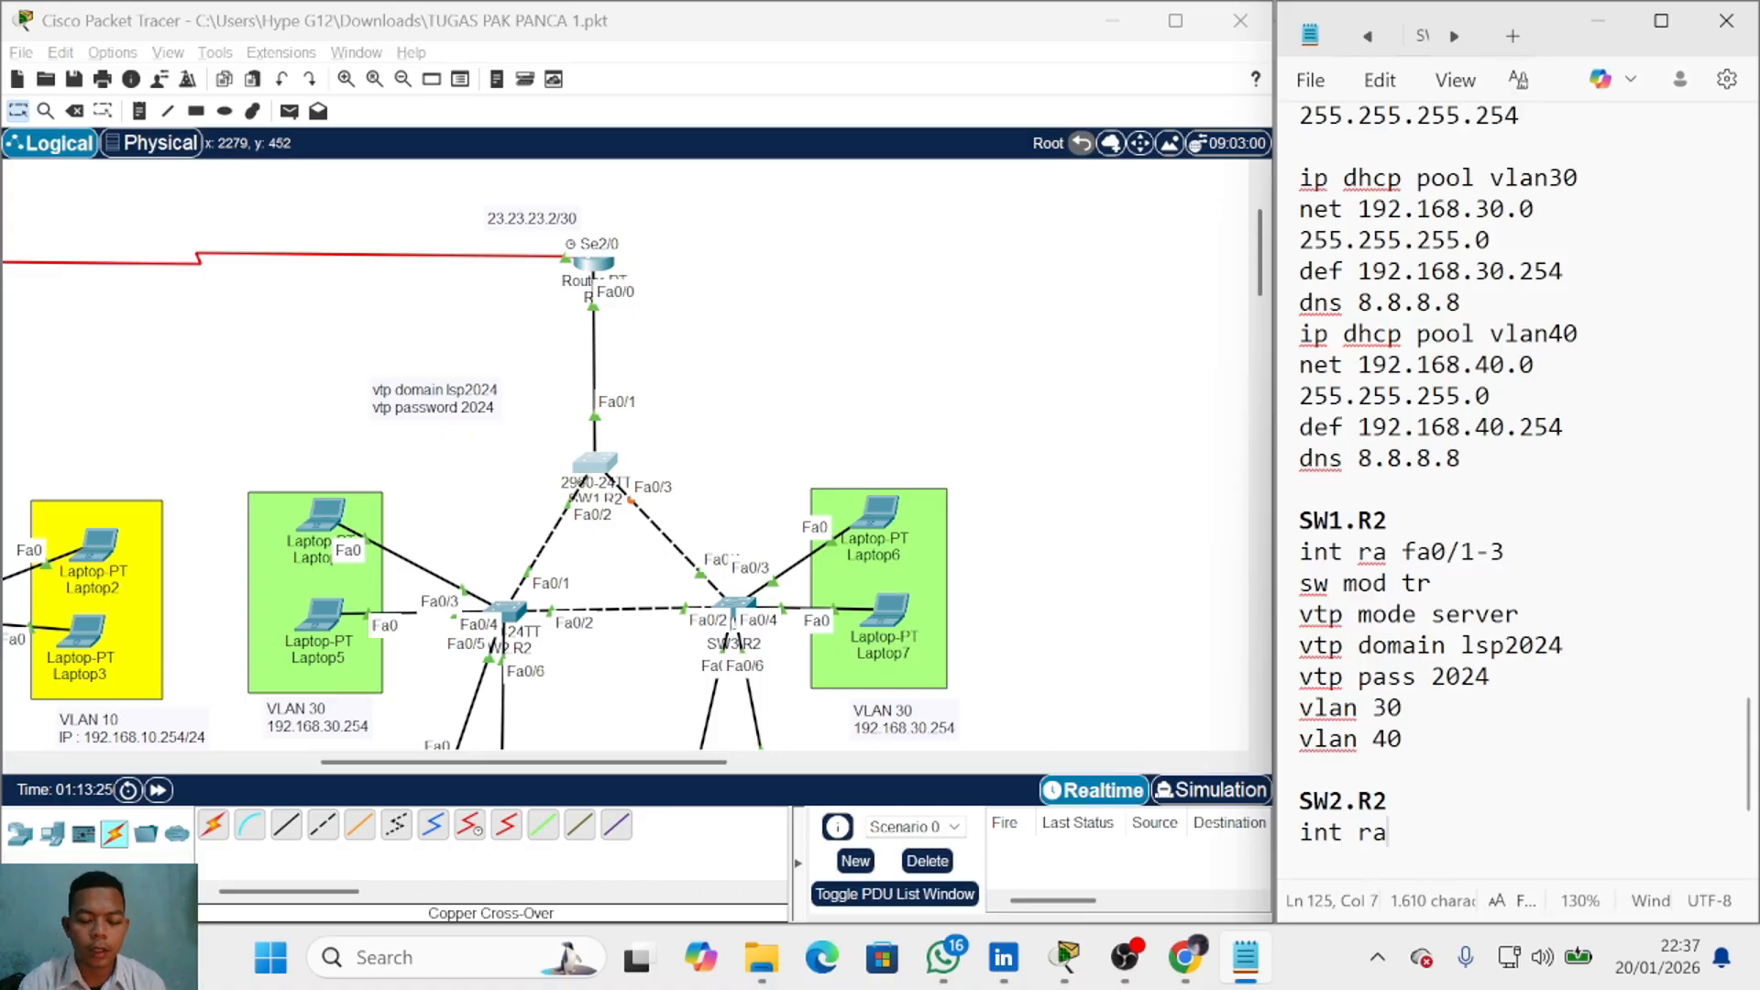
type(" fa0/1-2")
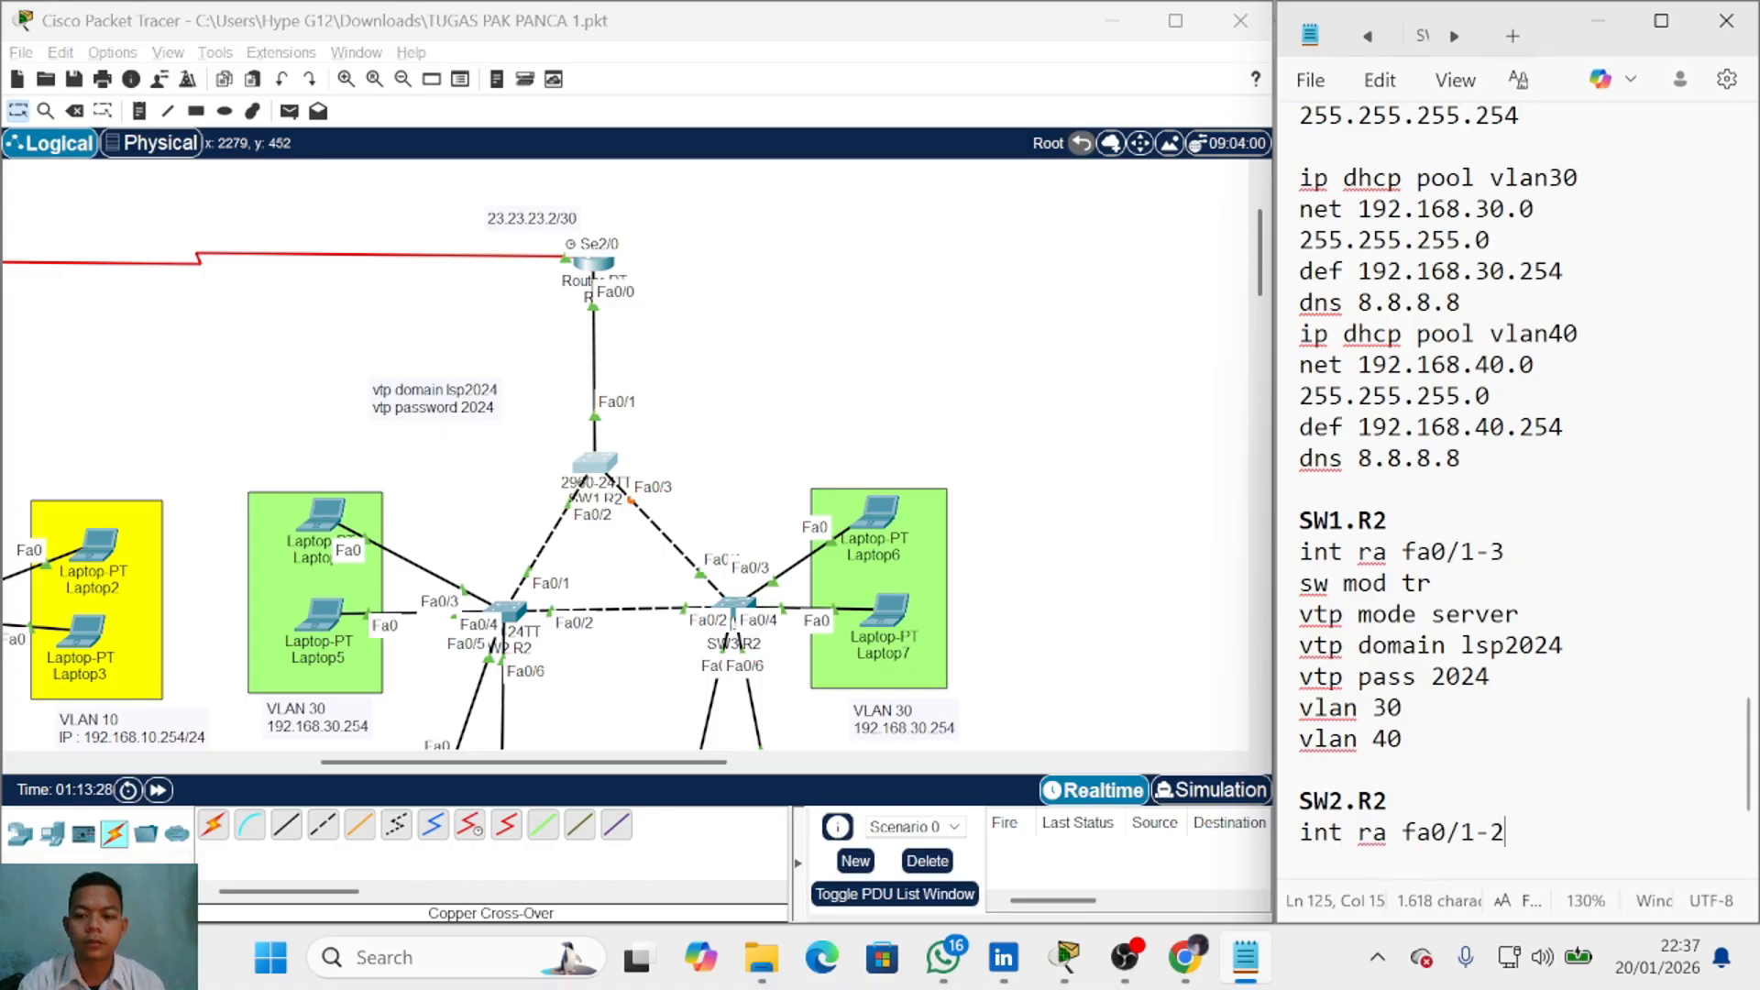
key("Return")
type("sw mod tr")
key("Return")
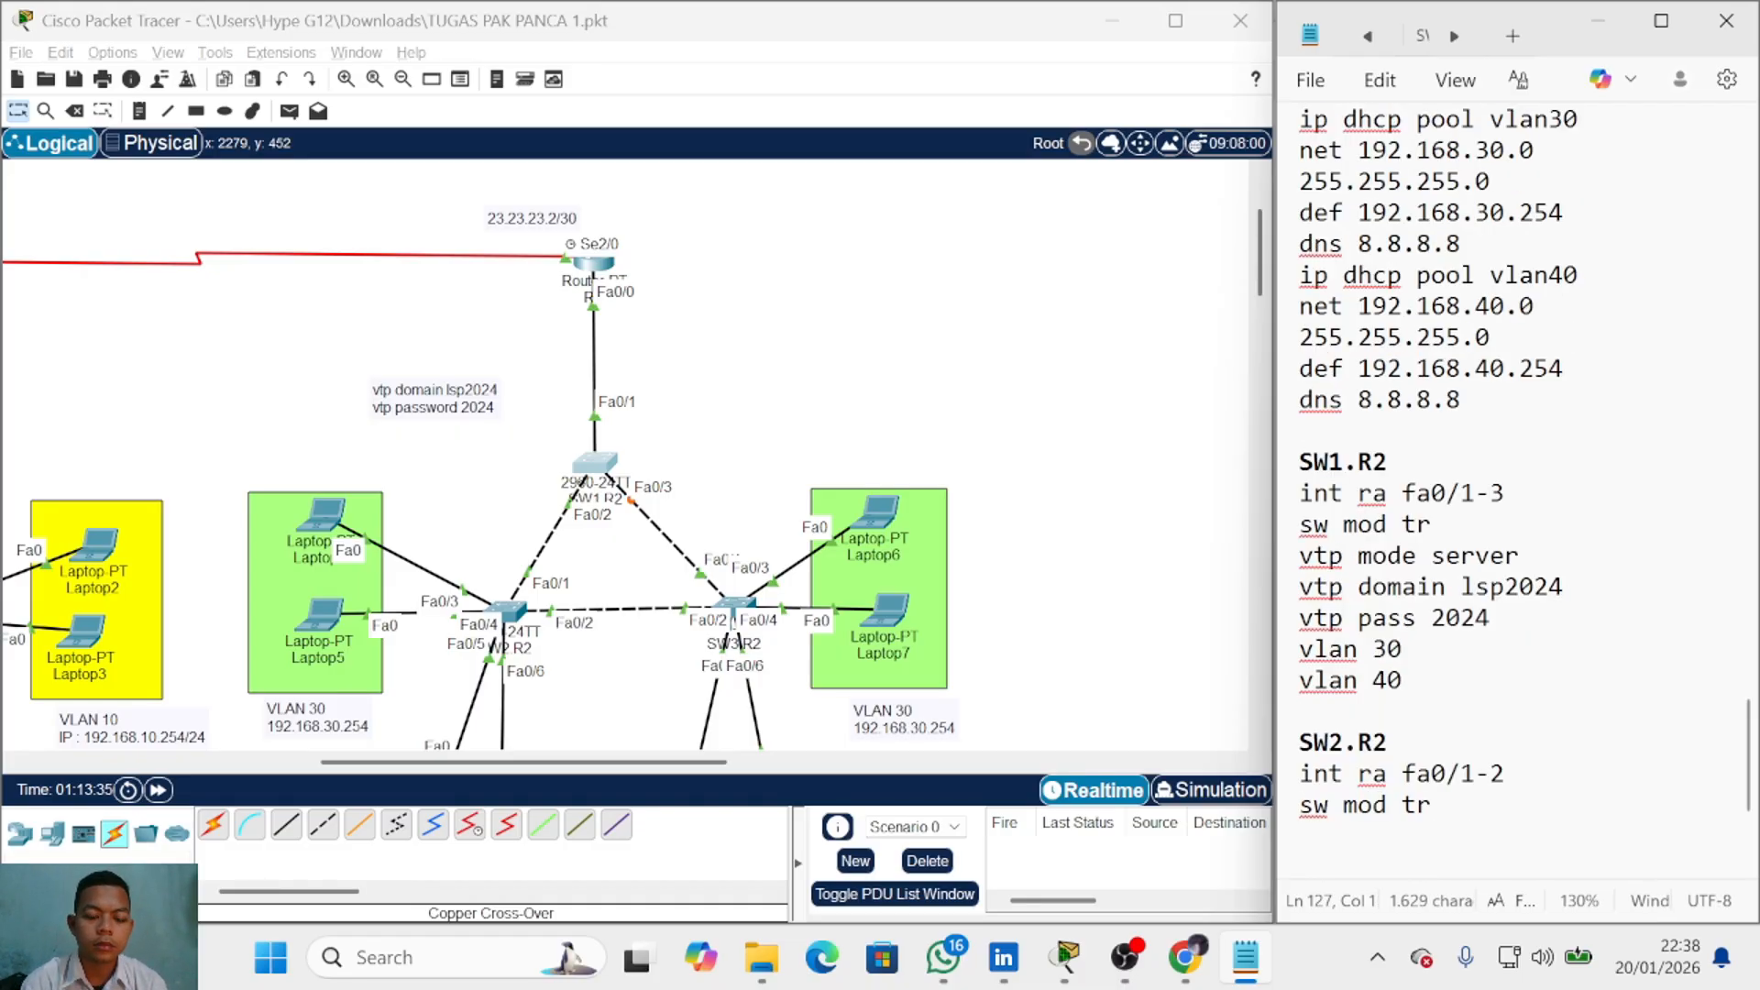
Step: Add 'vtp mode client', 'vtp domain lsp 2024' and 'vtp pass 2024' lines for SW2.R2
type("vtp mode clie")
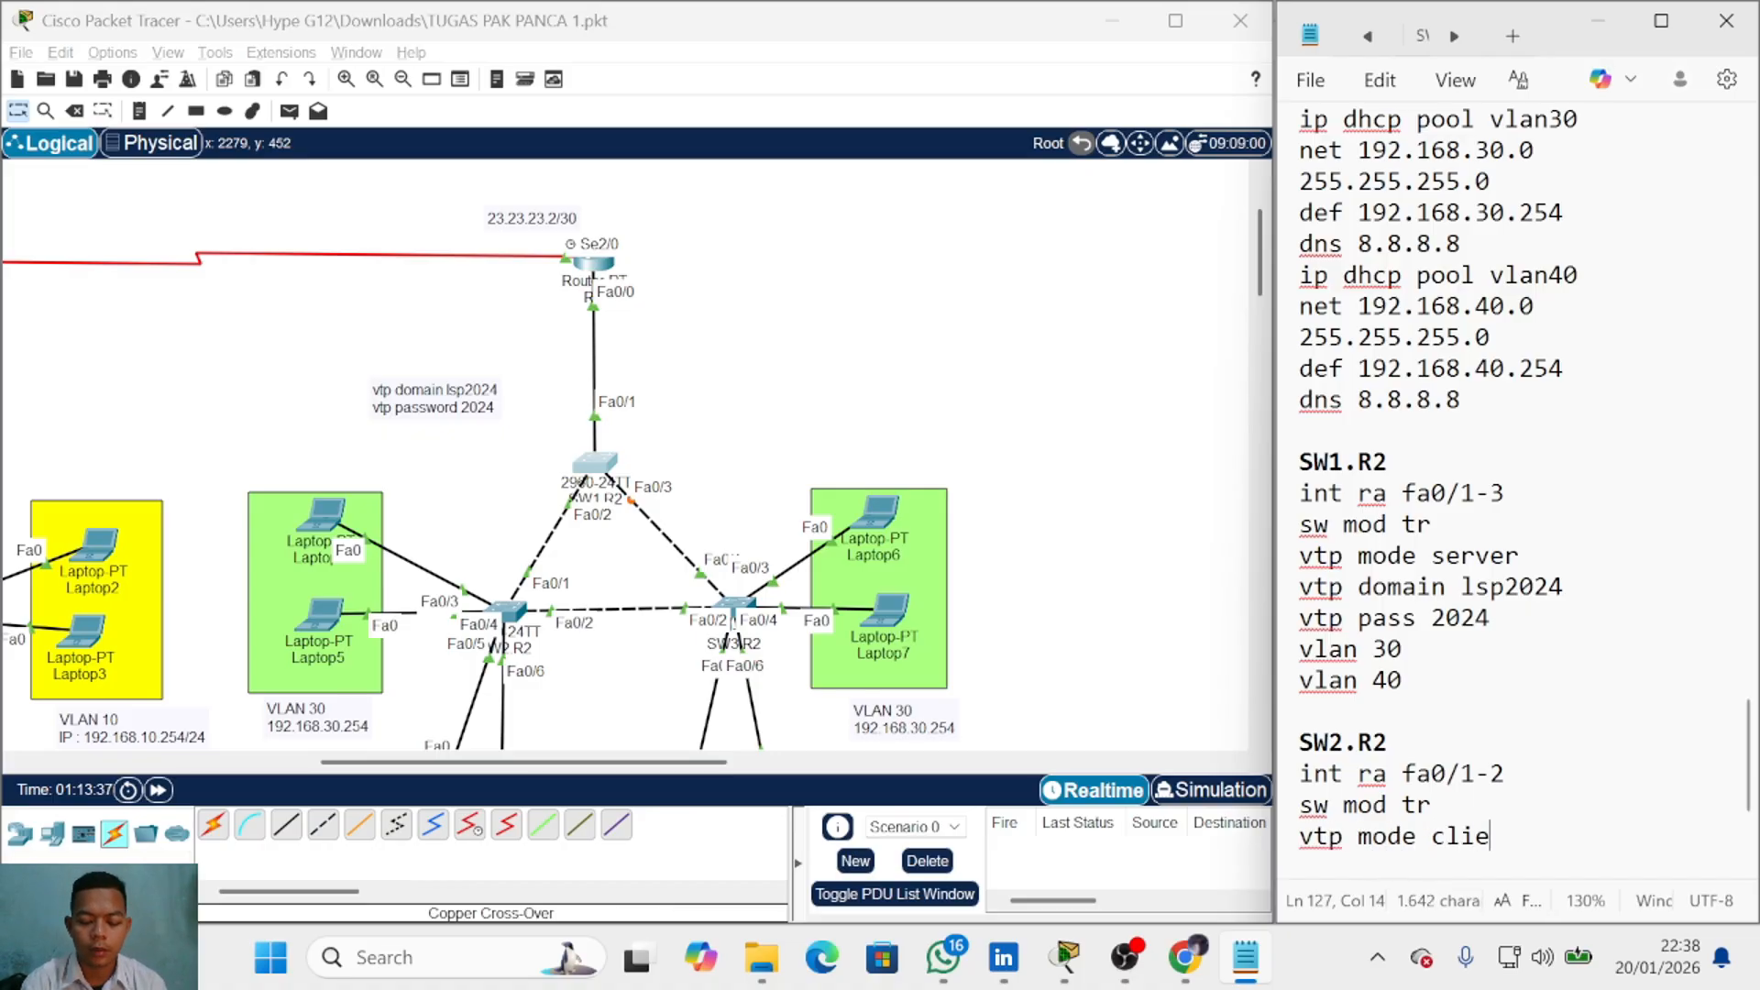
type("nt")
key("Return")
type("vtp do")
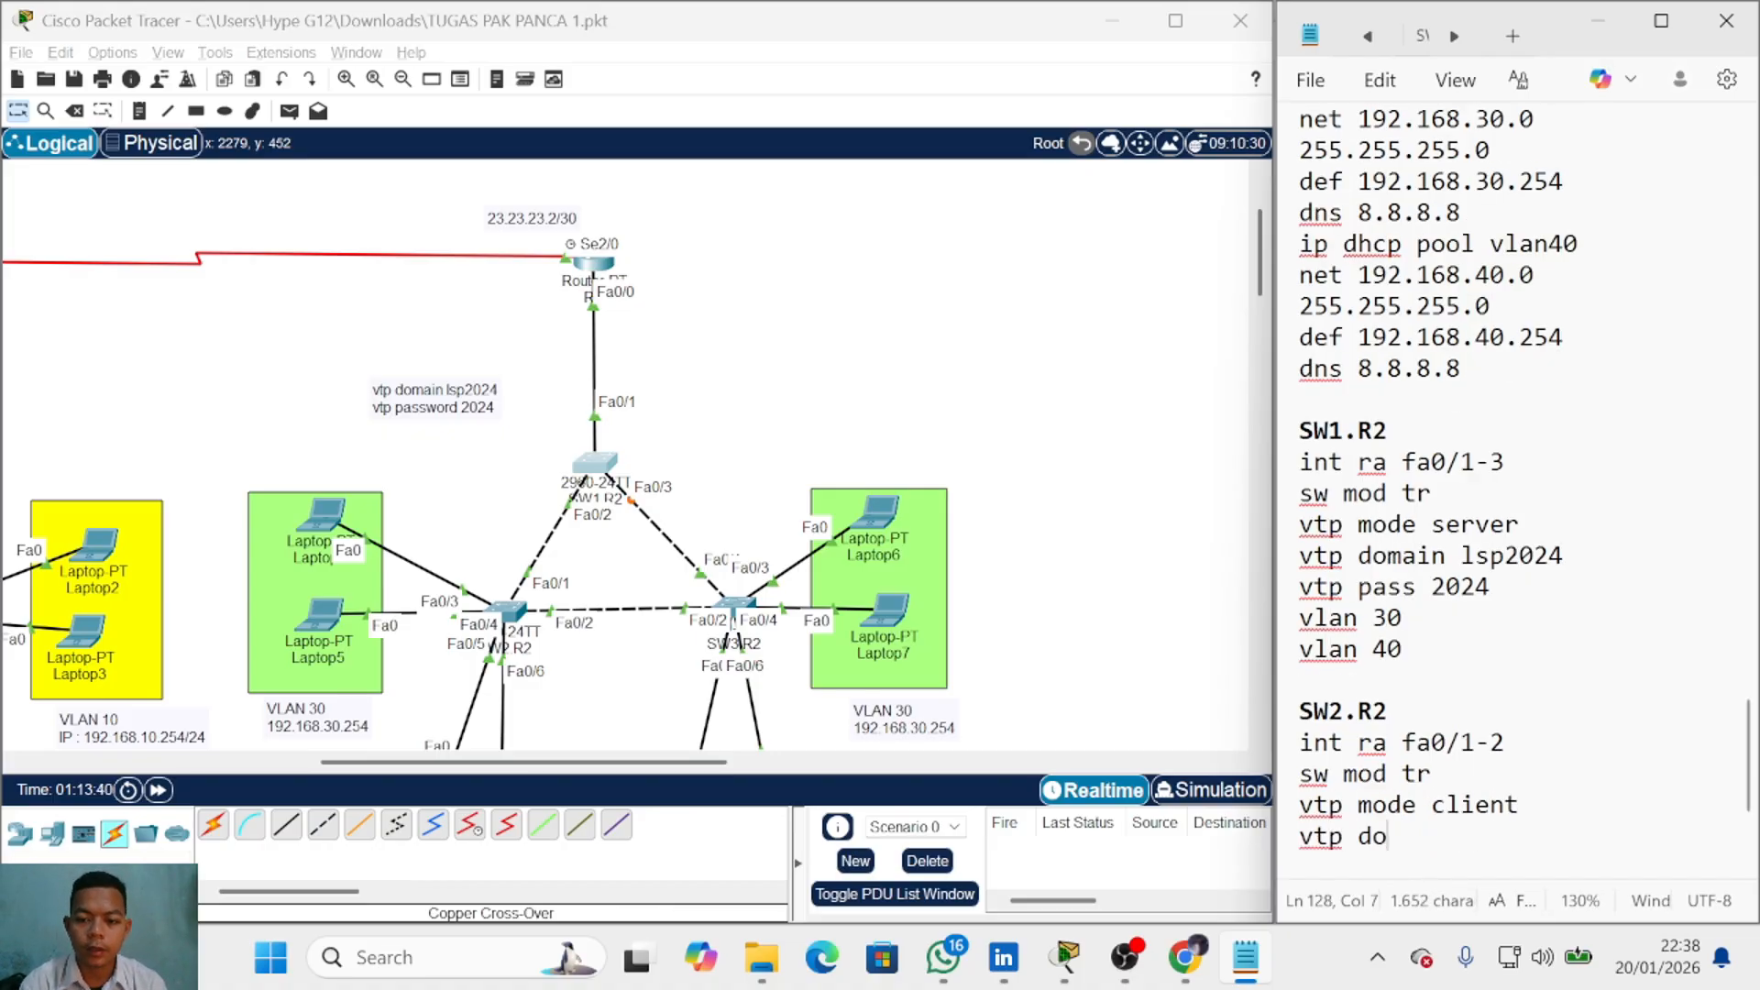
type("main lsp ")
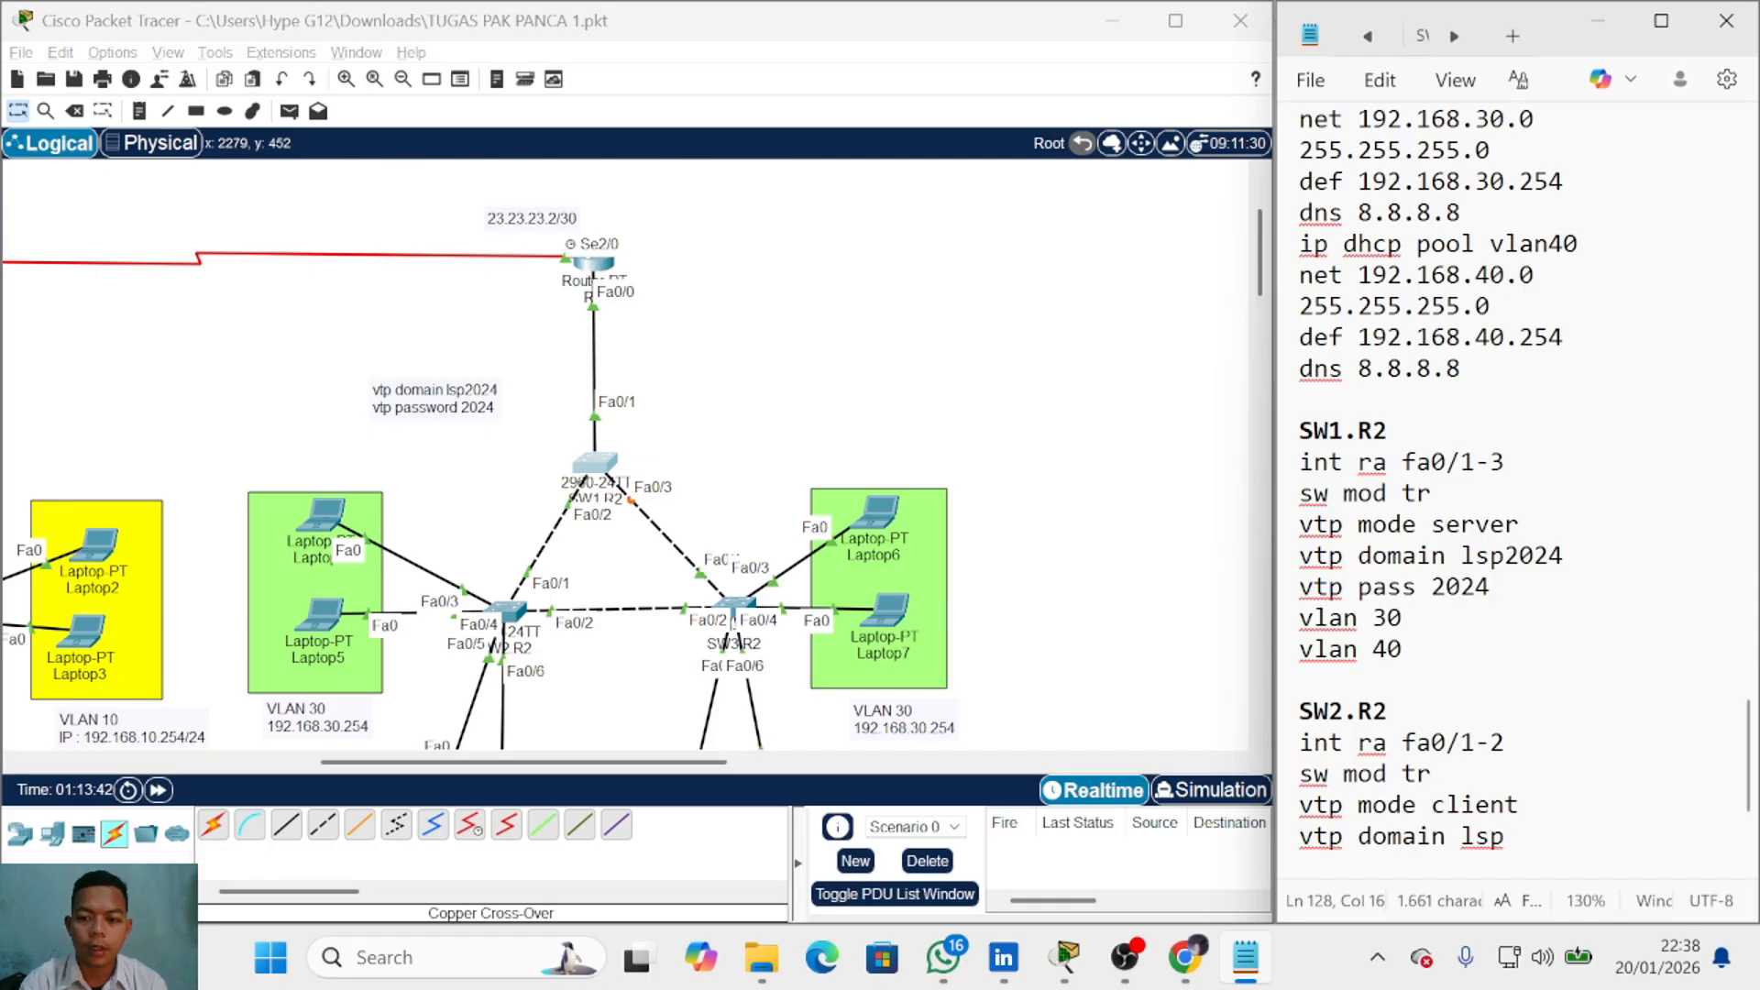
type("2024")
key("Return")
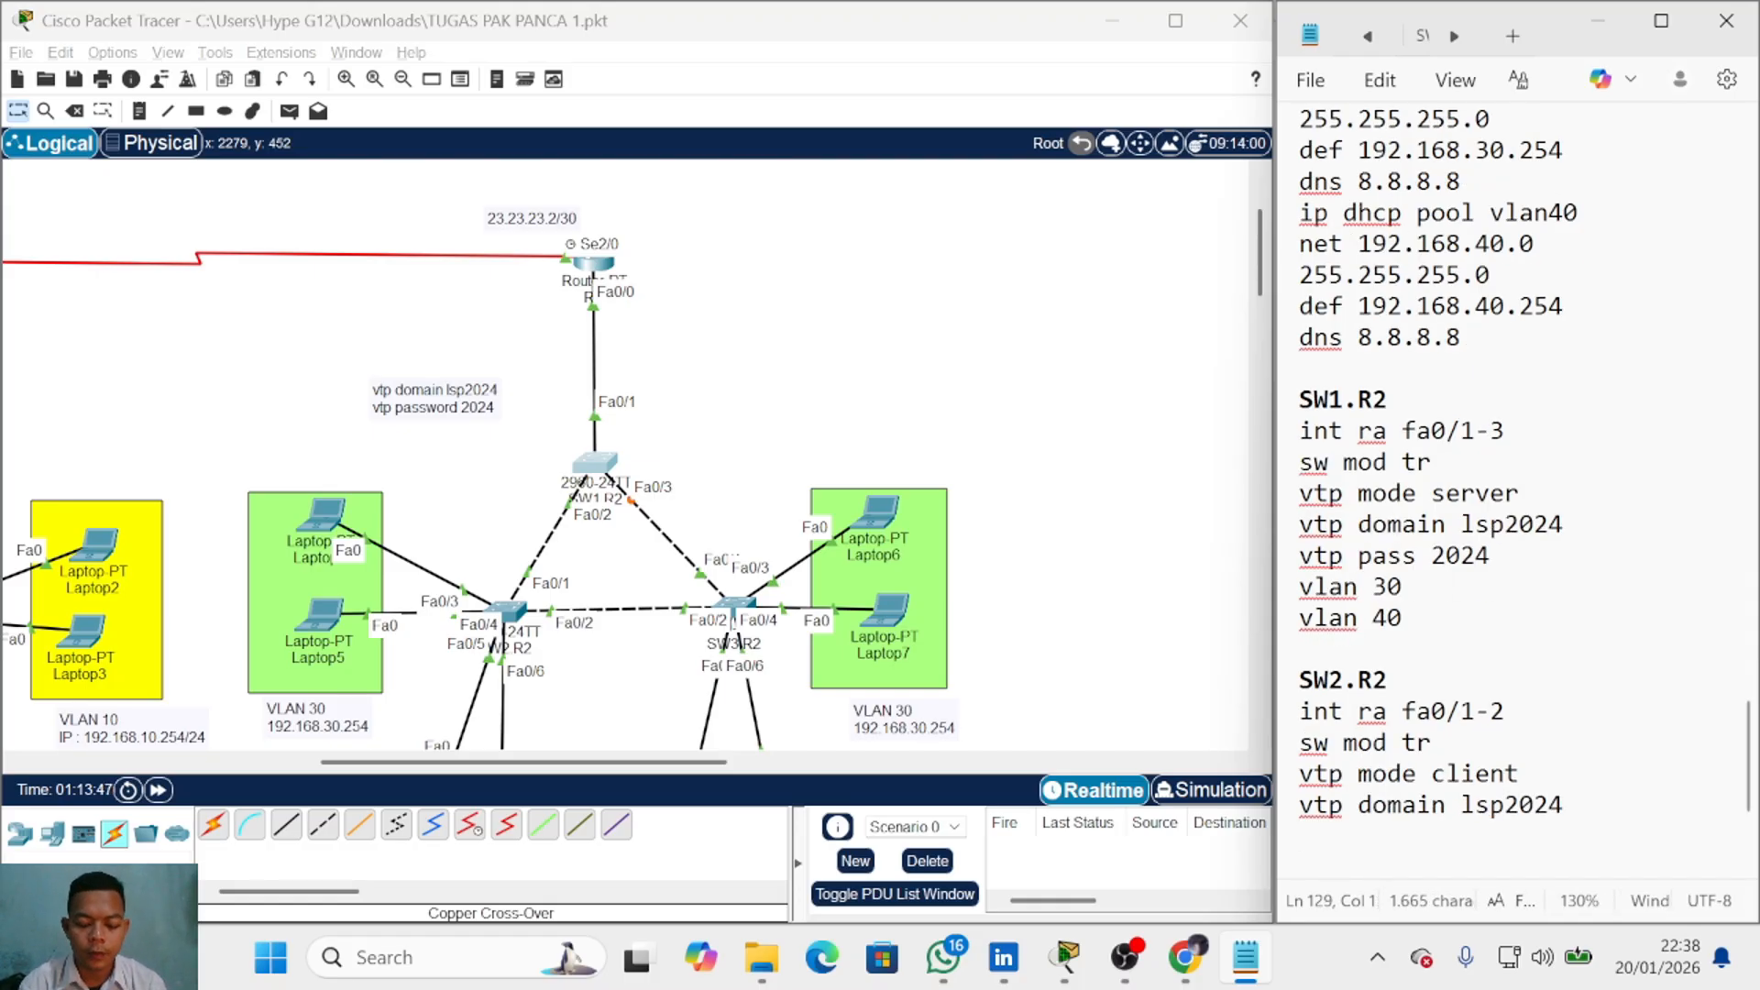
type("vtp pass 2024")
key("Return")
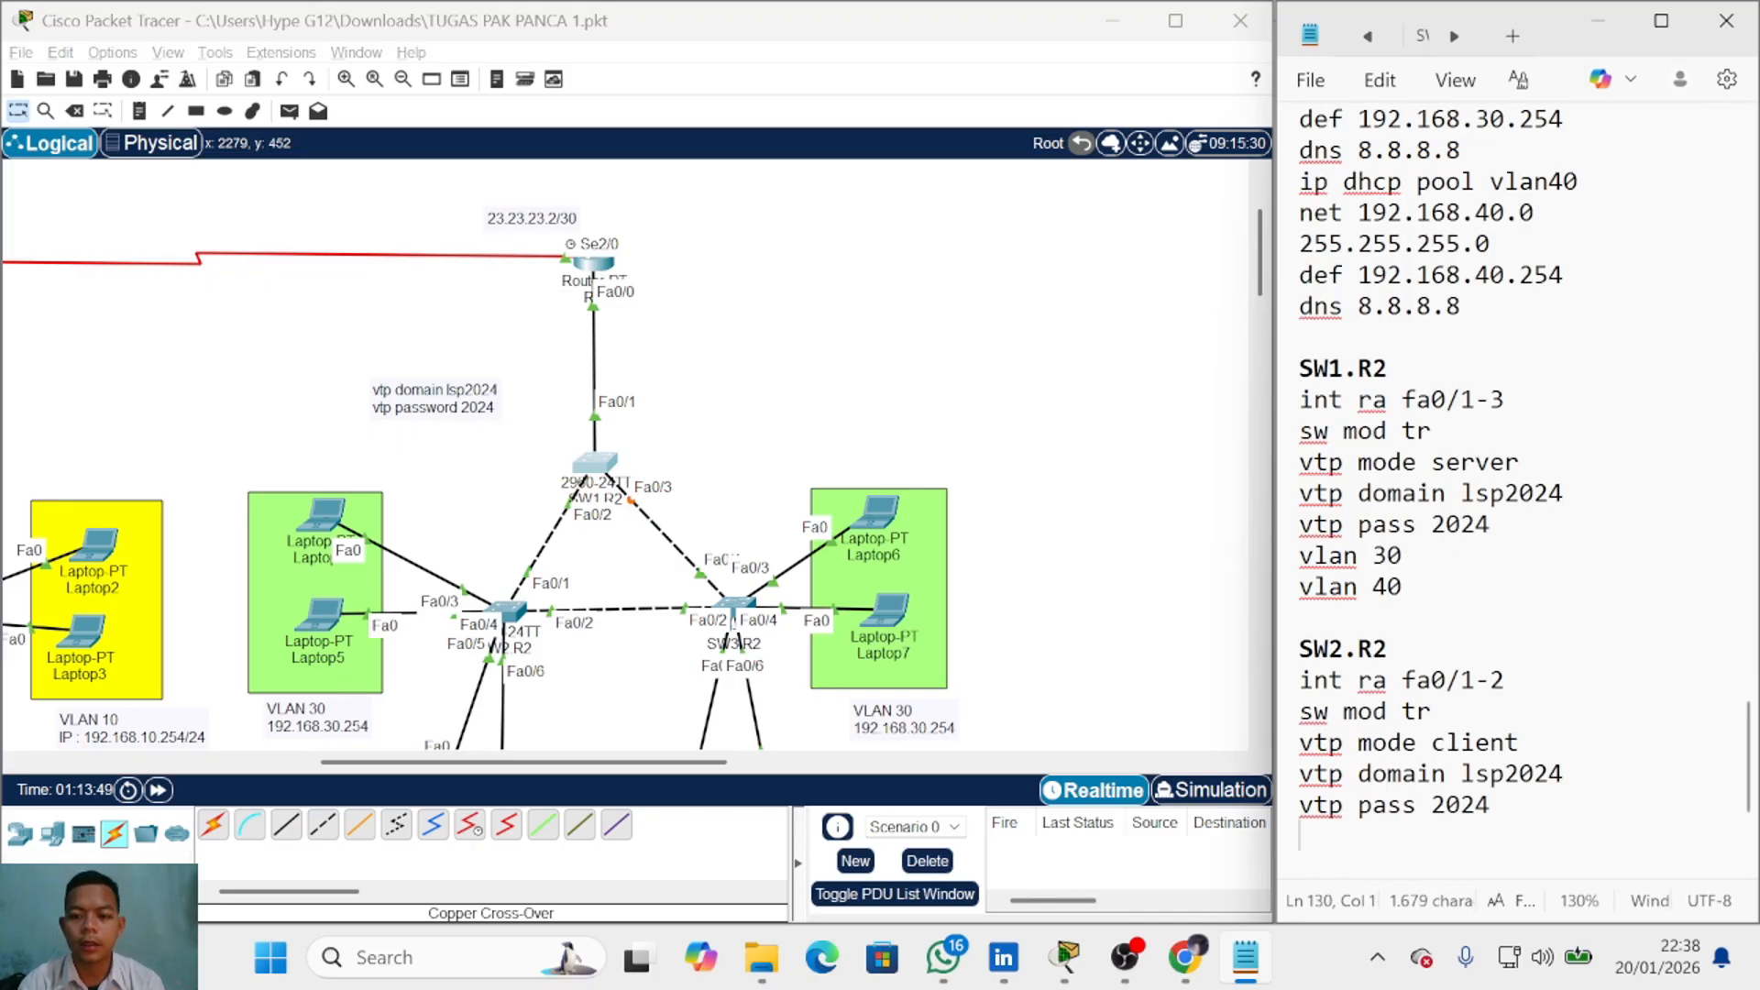
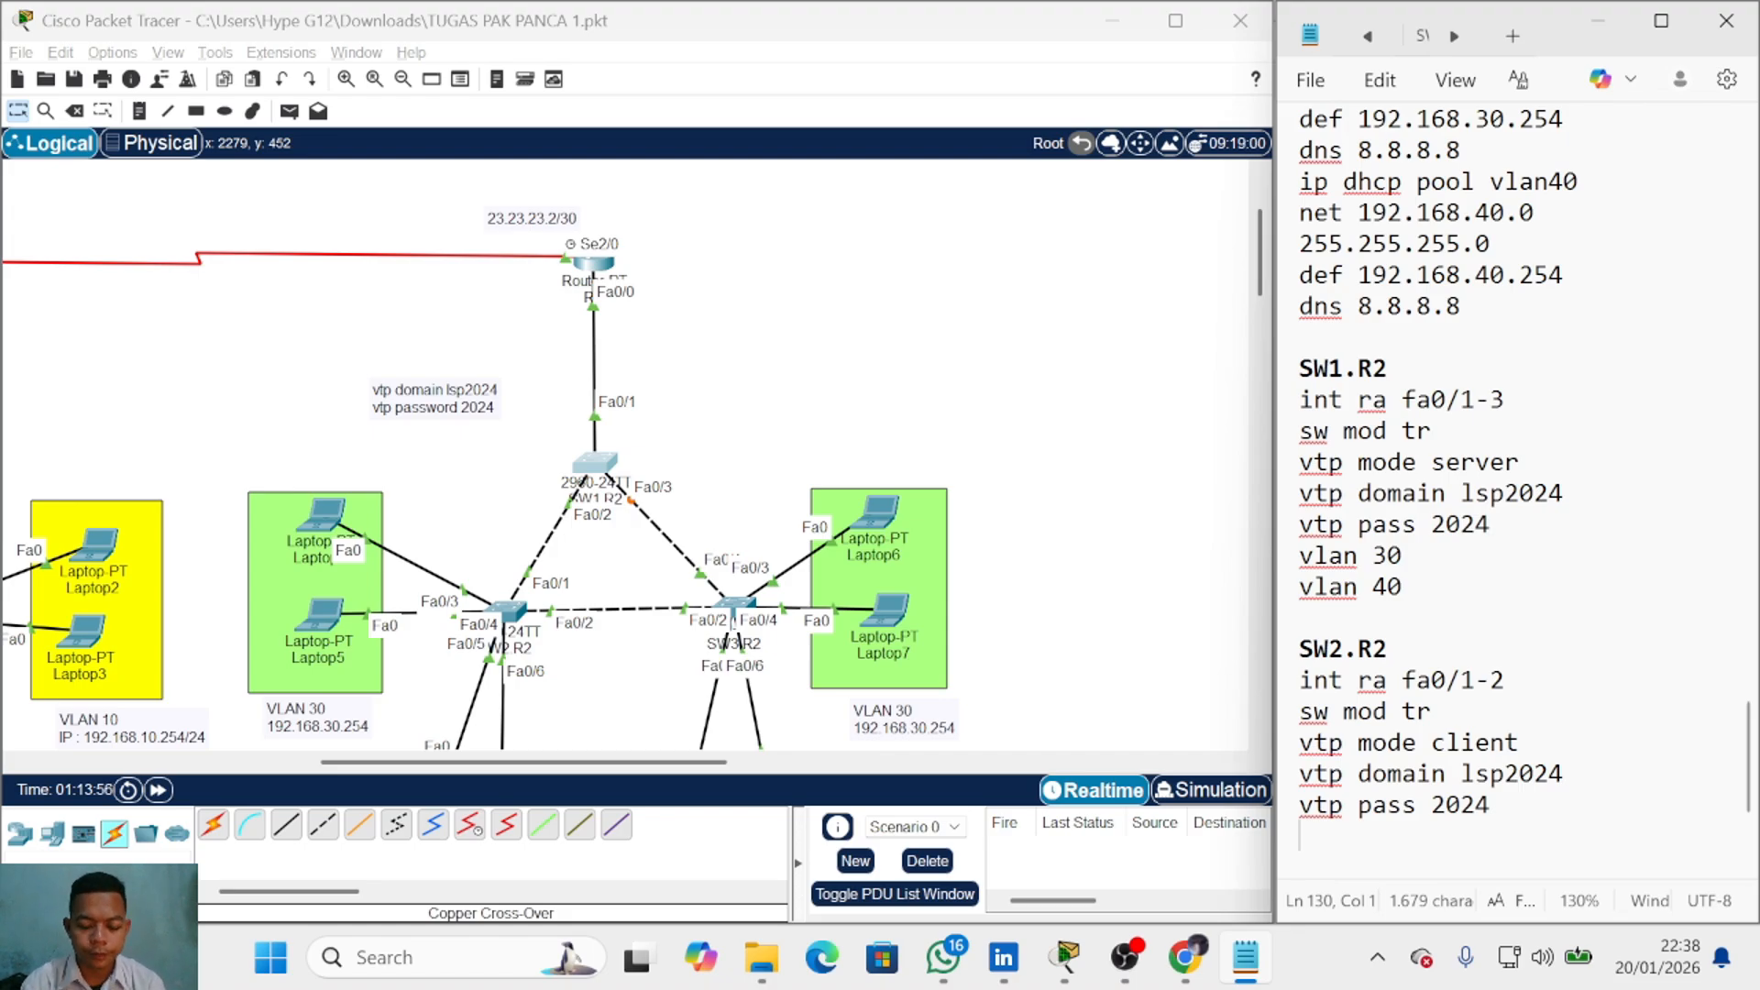
Step: Under SW2.R2, write 'int ra fa0/3-4', 'sw mod acc' and 'sw acc vlan 30'
type("int ra fa0/")
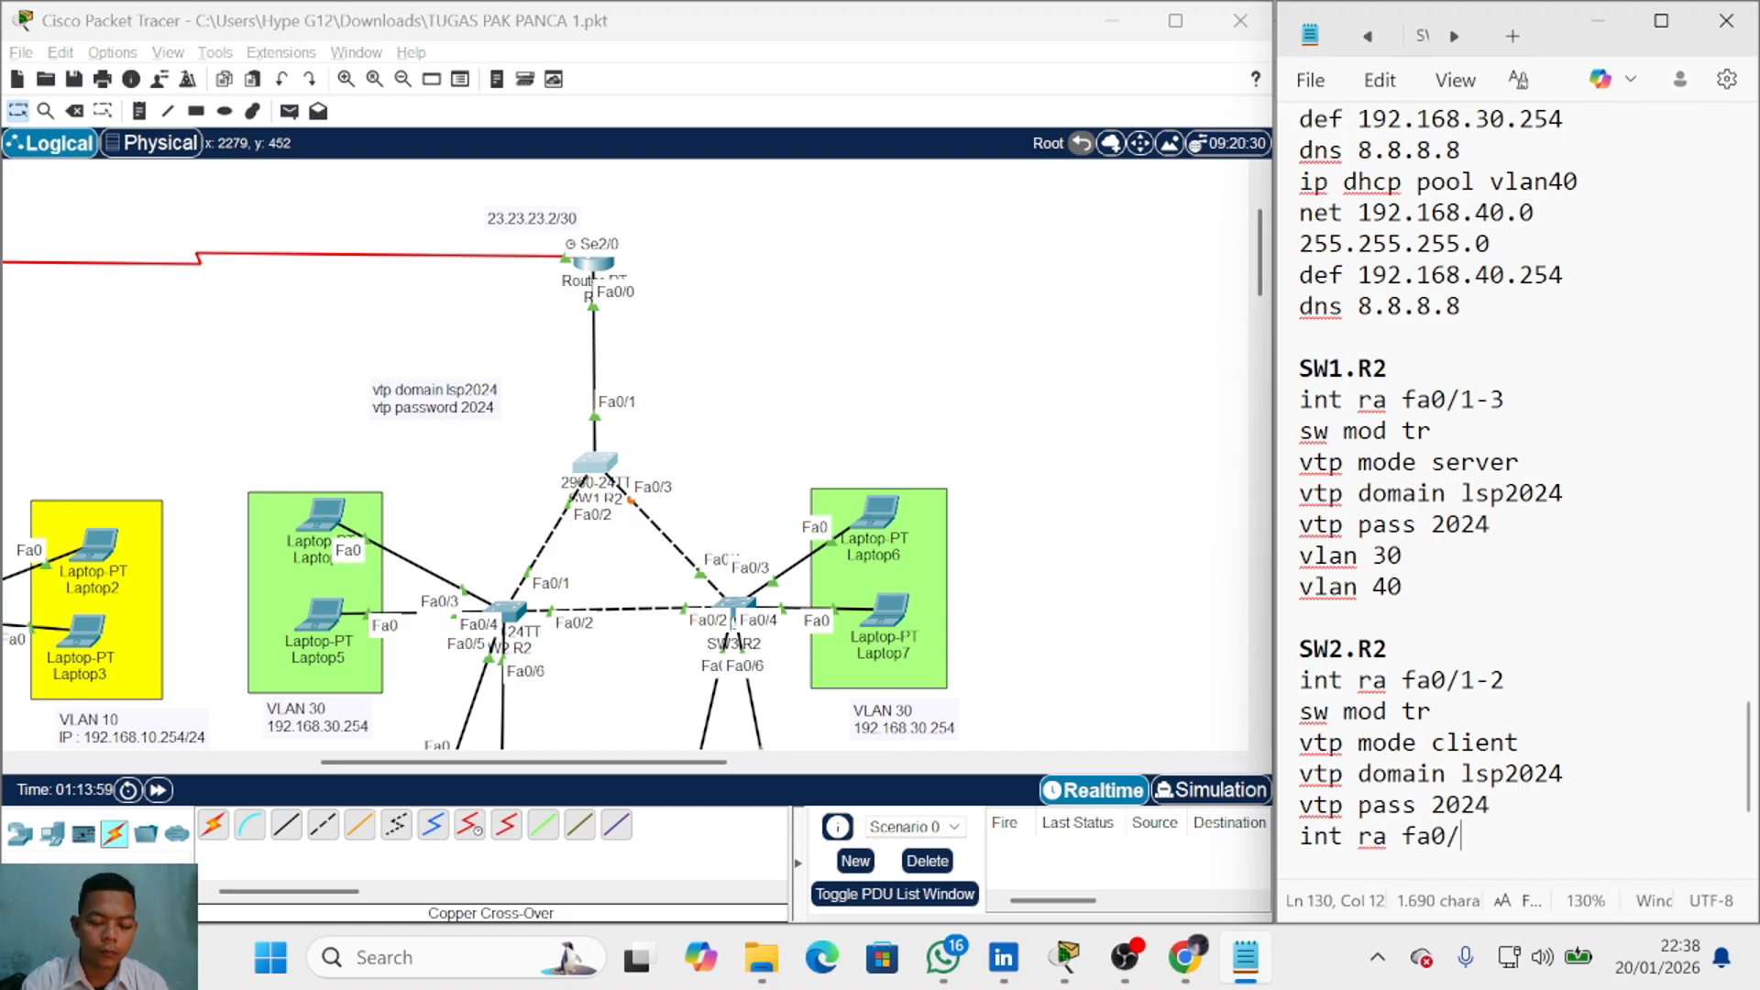
type("3-4")
key("Return")
type("swe ")
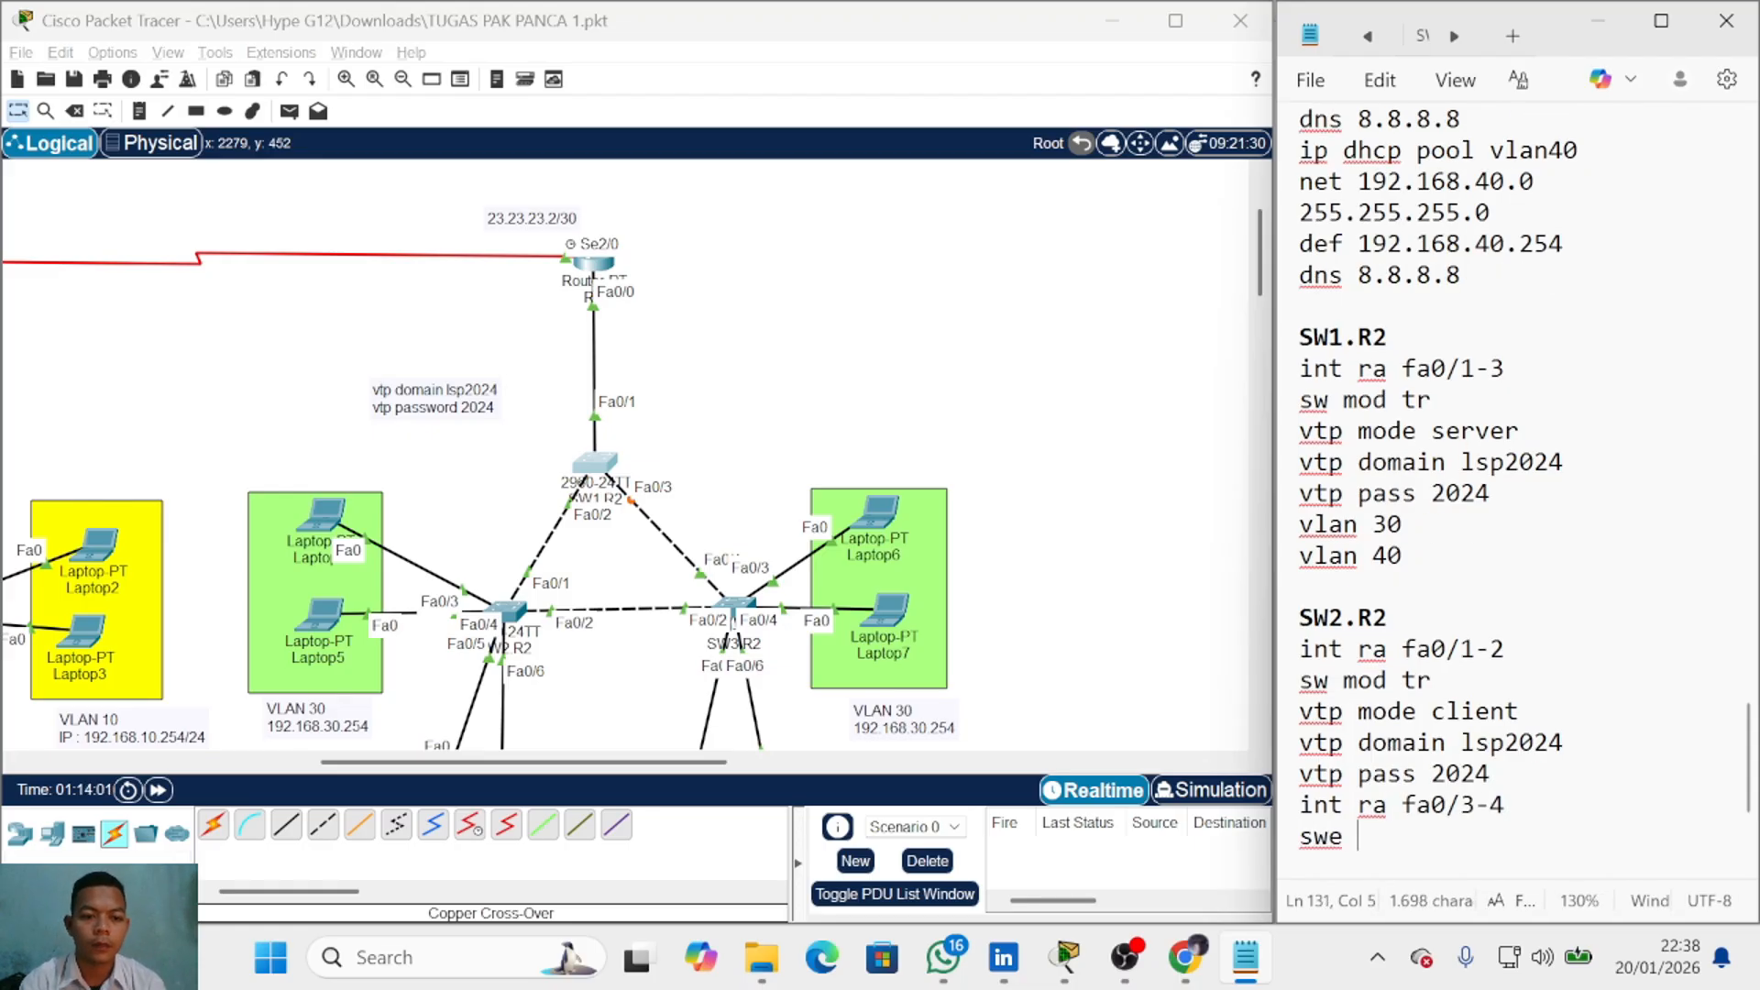
type("mod acc")
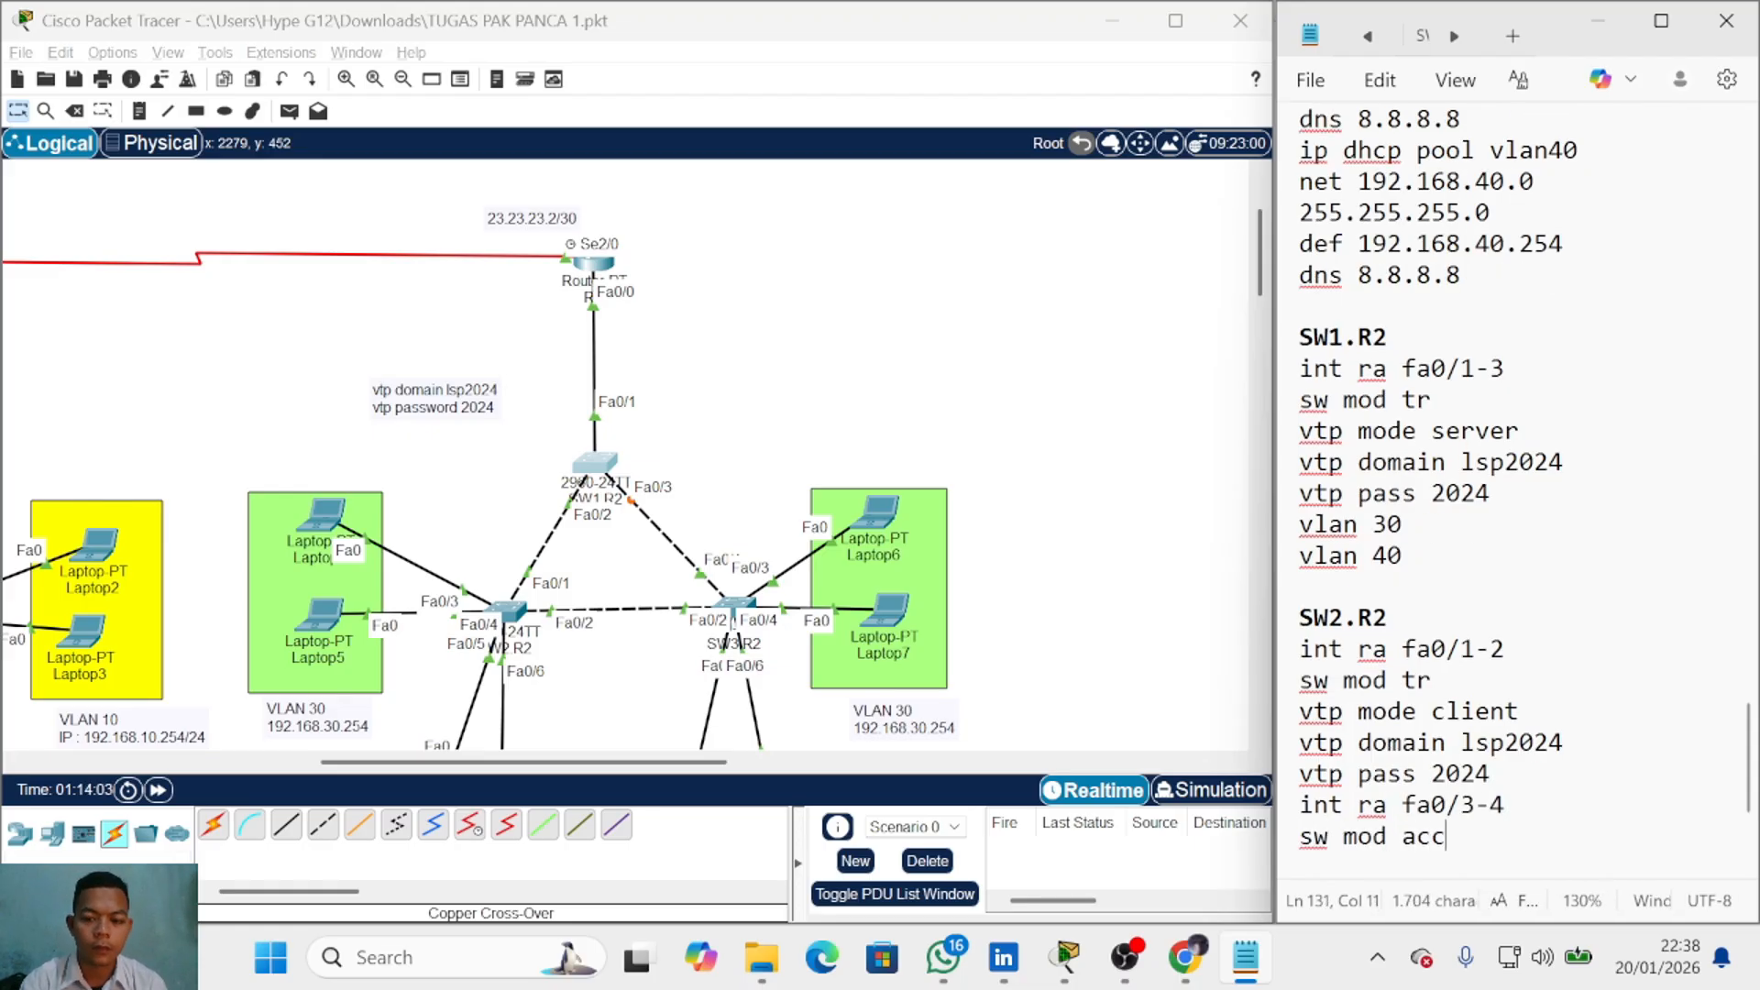
key("Return")
type("sw a")
type("cc")
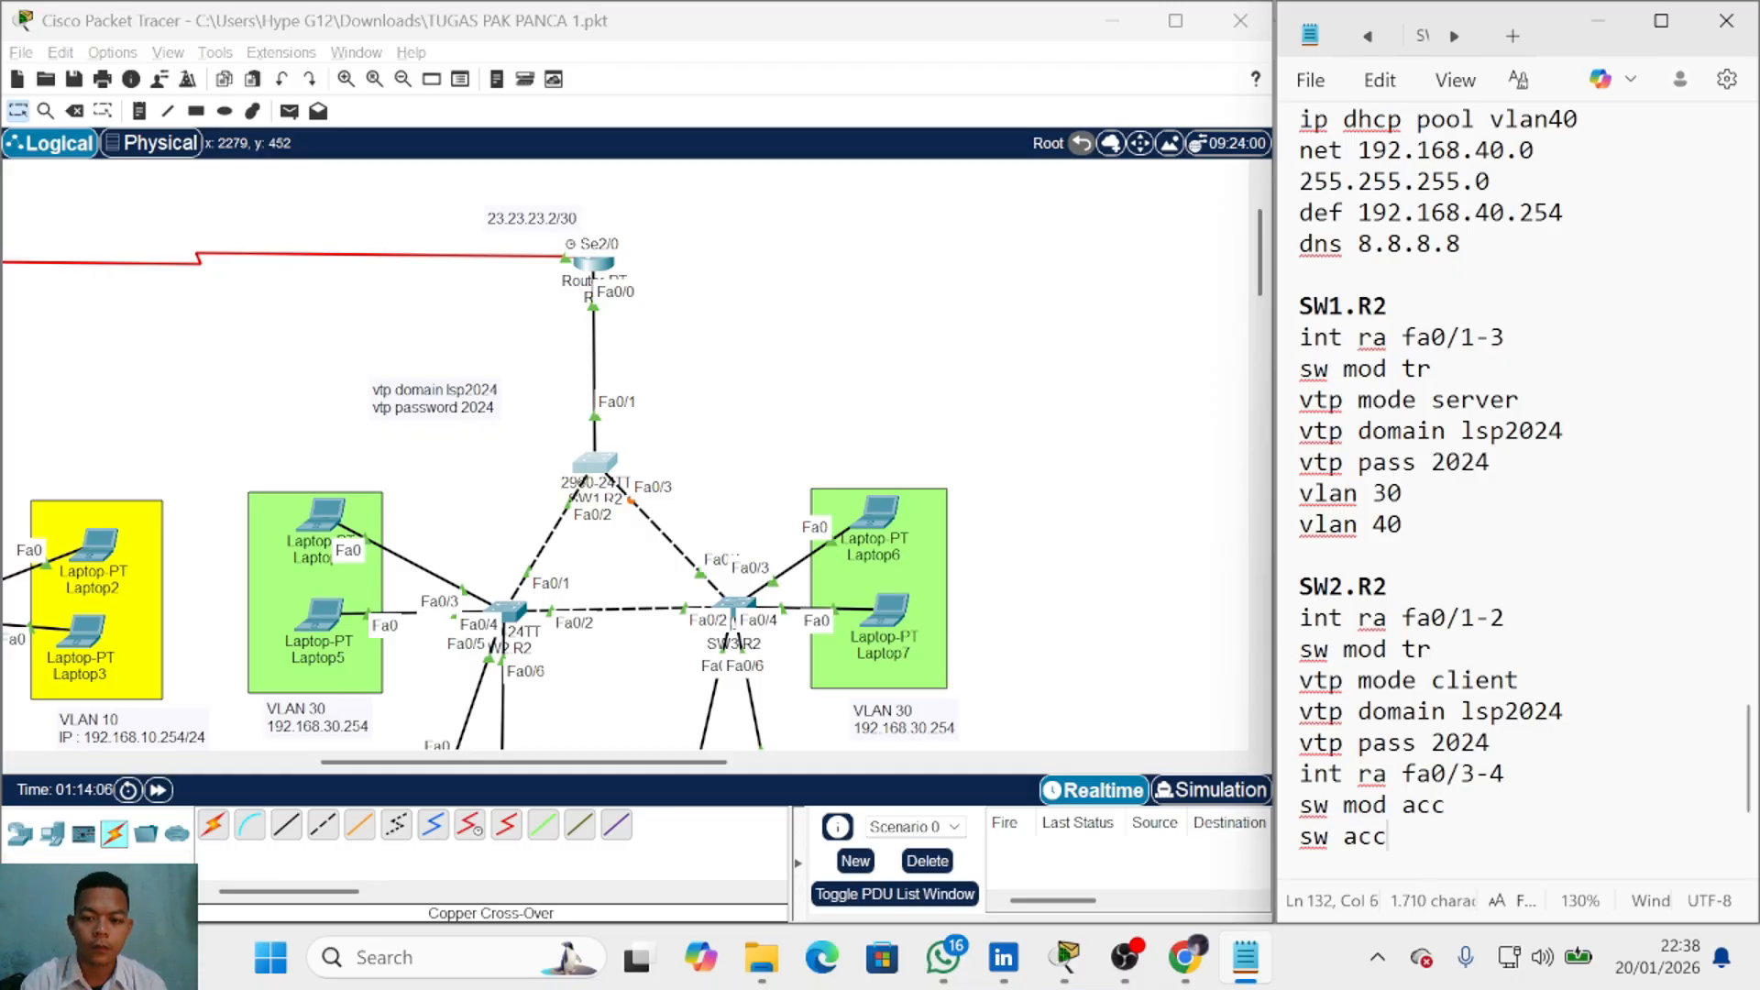
type(" vlan 30")
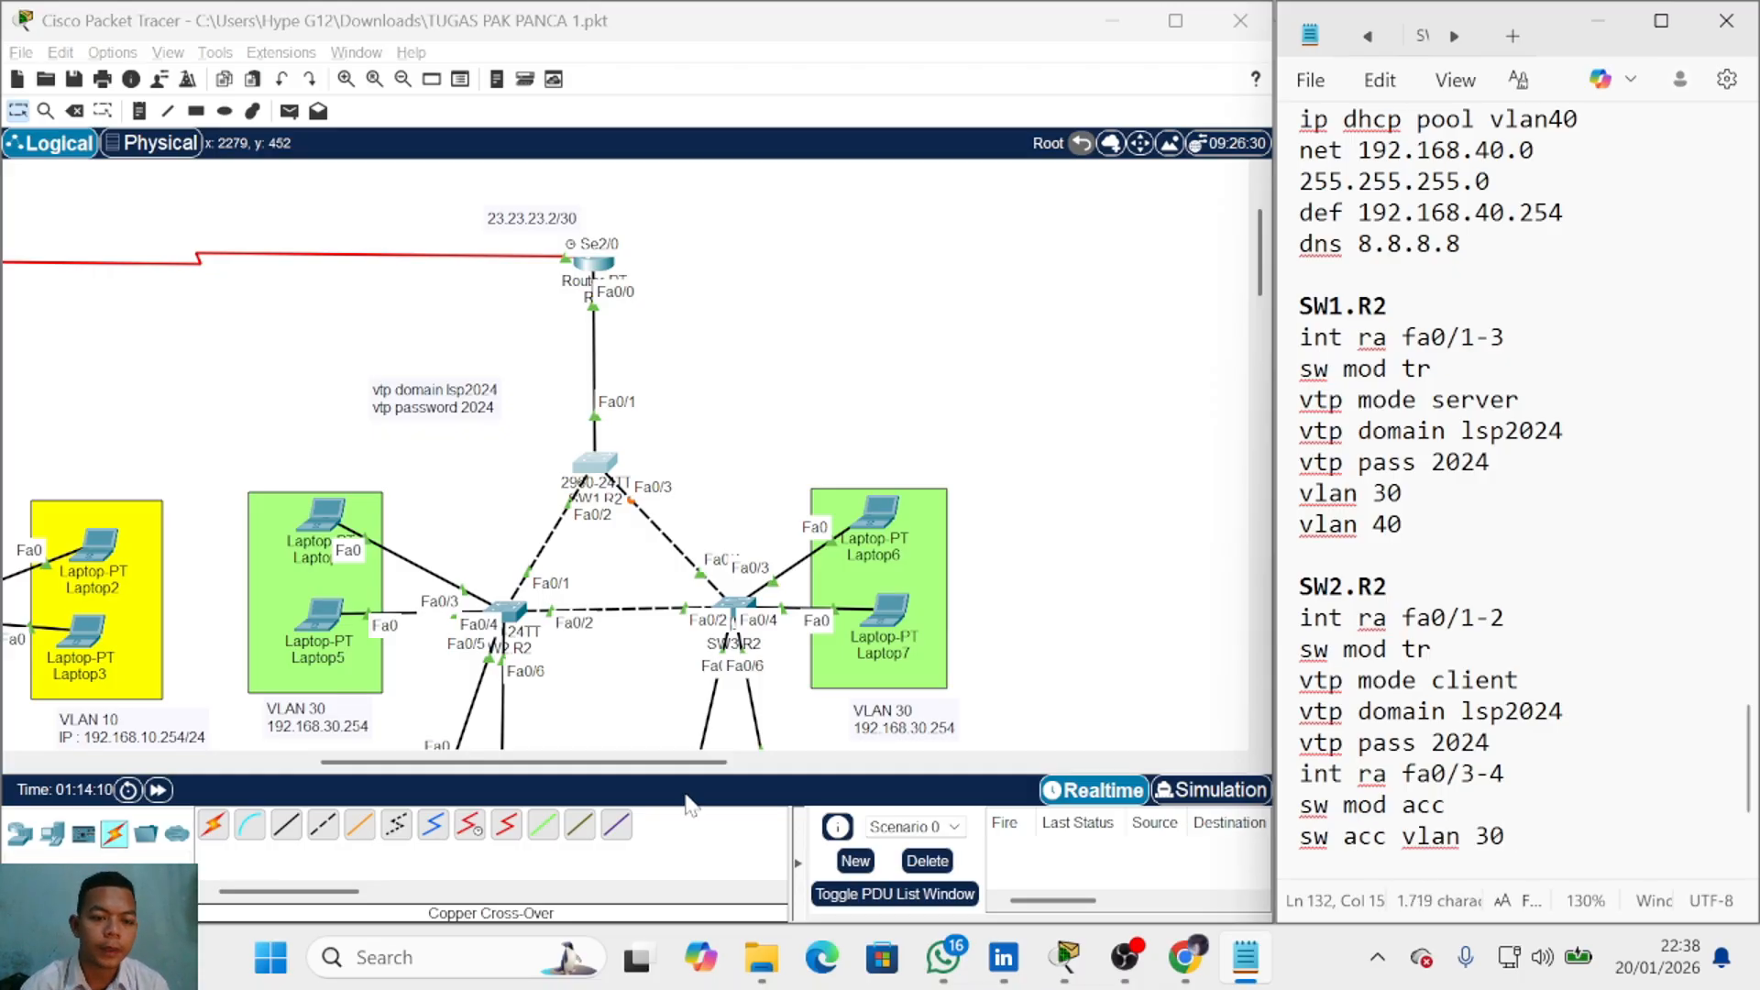
scroll(471, 528, "down", 3)
mouse_move(330, 460)
left_mouse_down()
mouse_move(339, 483)
mouse_move(354, 422)
mouse_move(315, 445)
left_mouse_up()
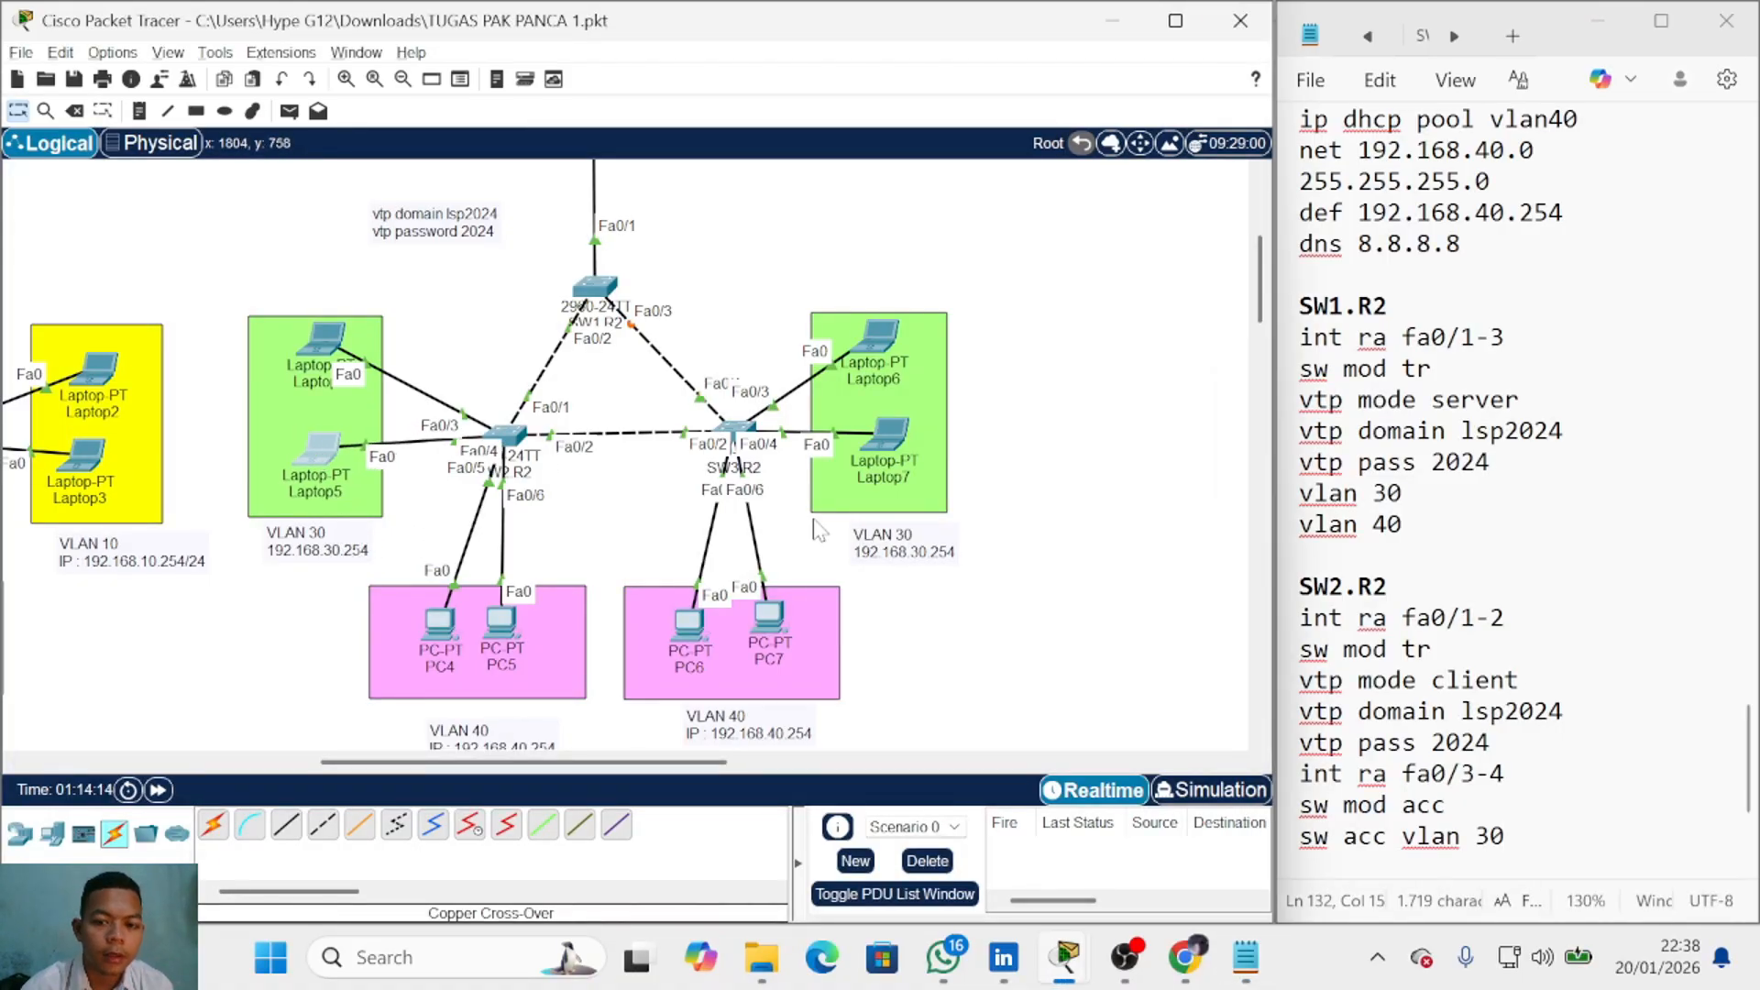
left_click(1504, 836)
Step: Add 'int ra fa0/5-6', 'sw mod acc' and 'sw acc vlan 40' lines below
key("Return")
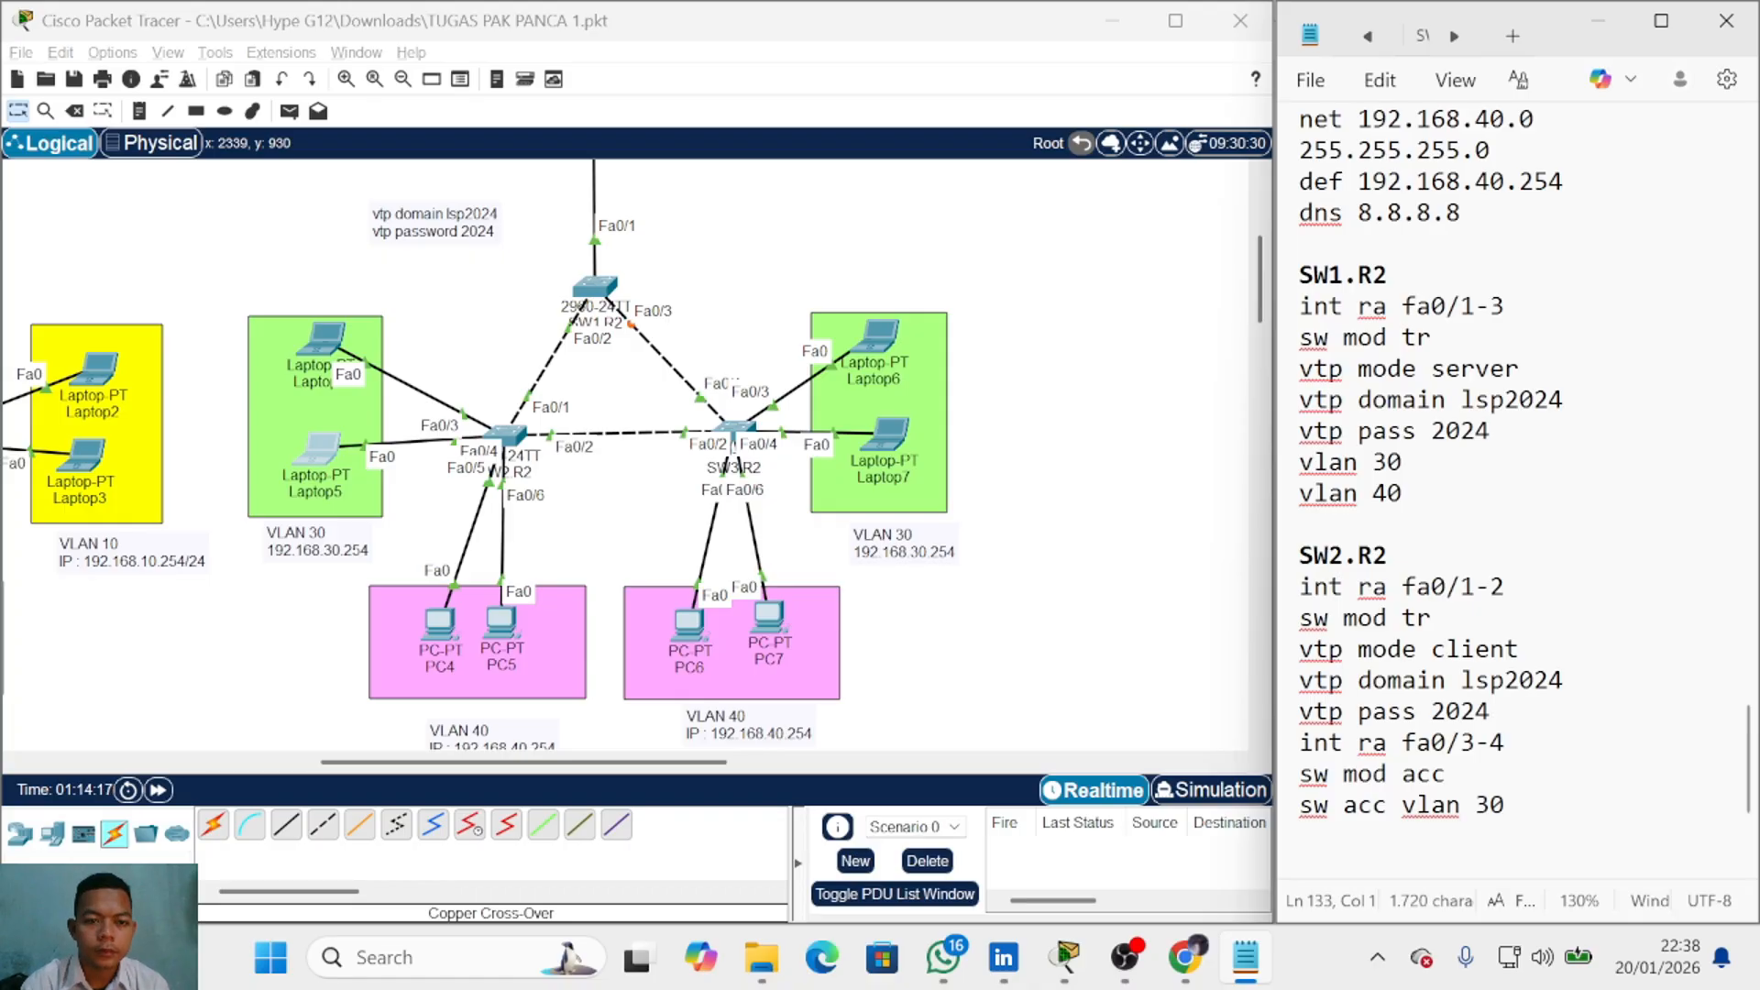
key("Up")
key("Up")
key("Up")
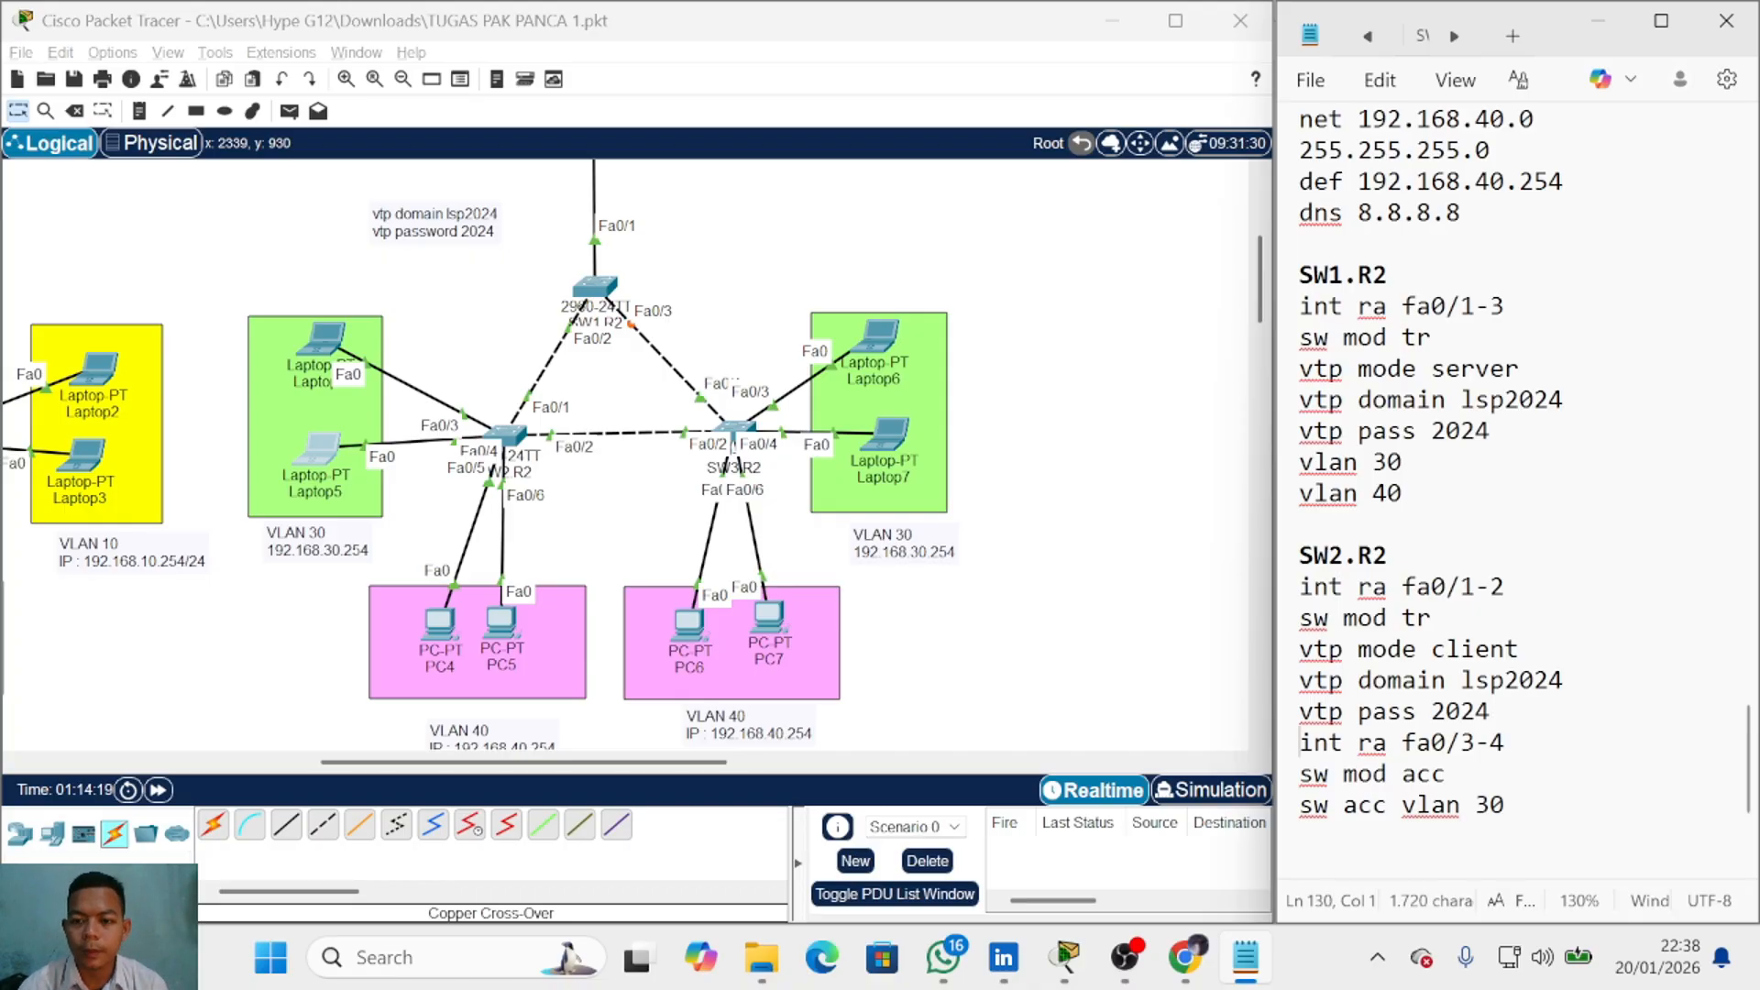
key("Down")
key("End")
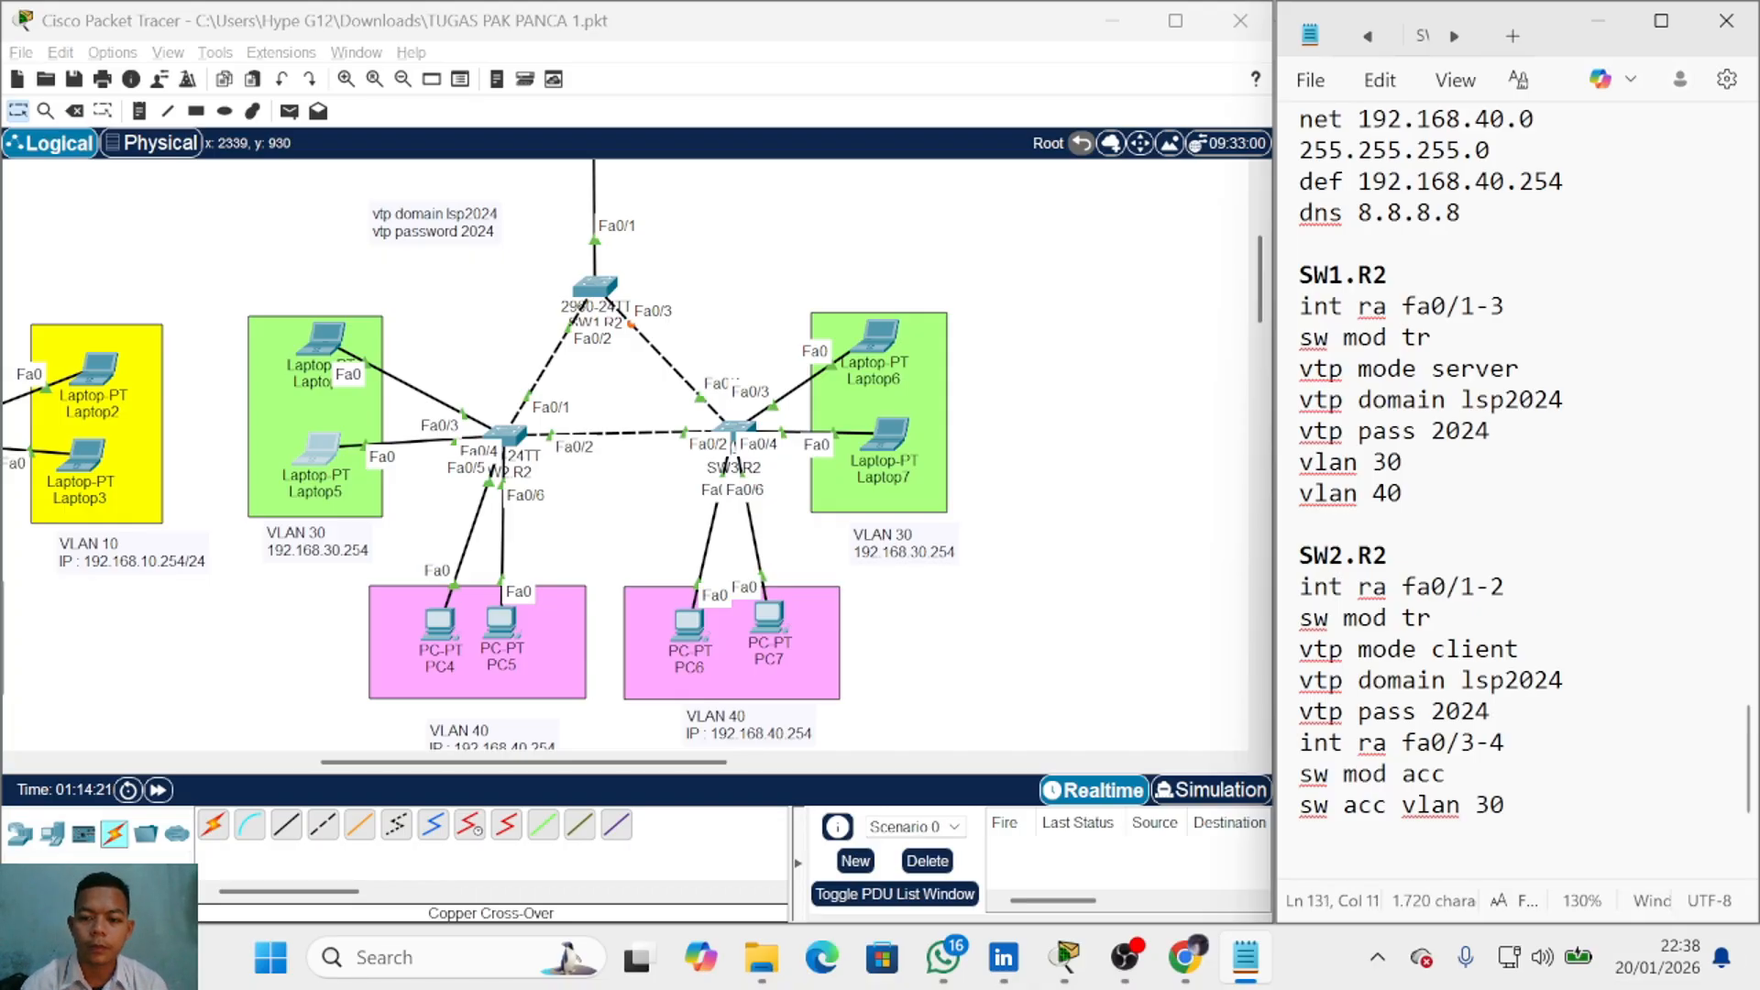
key("Down")
key("Down")
type("int ra ")
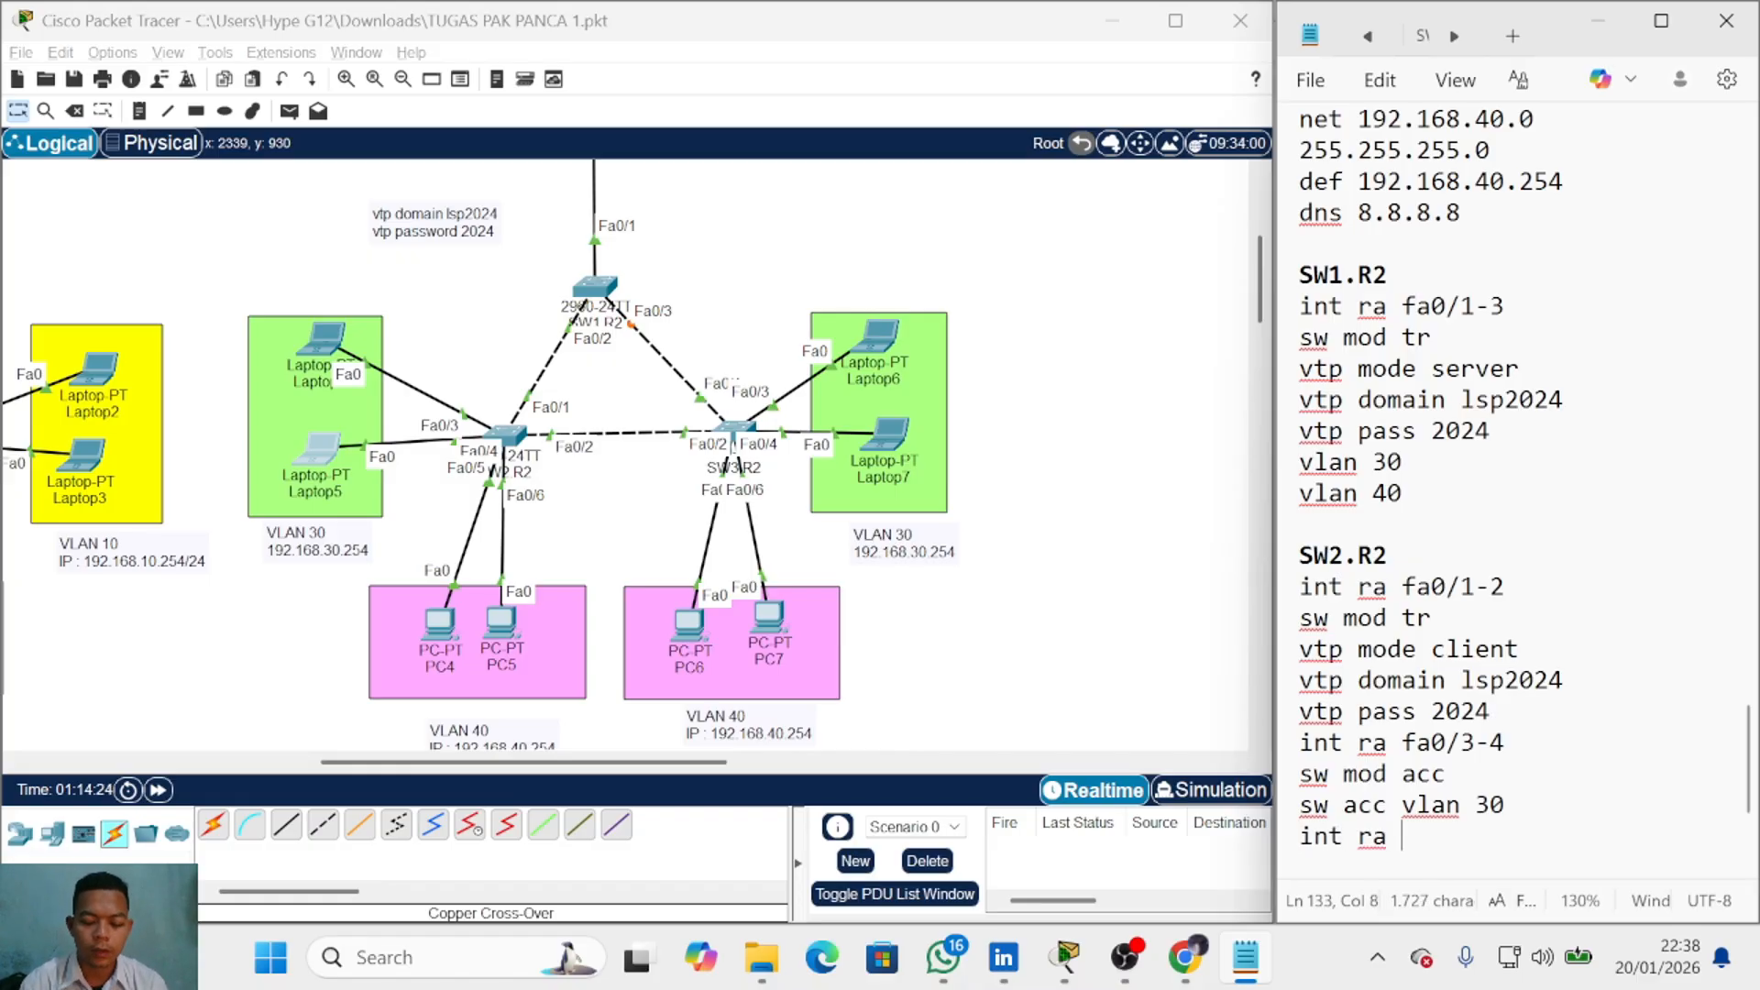
type("fa0/5-6")
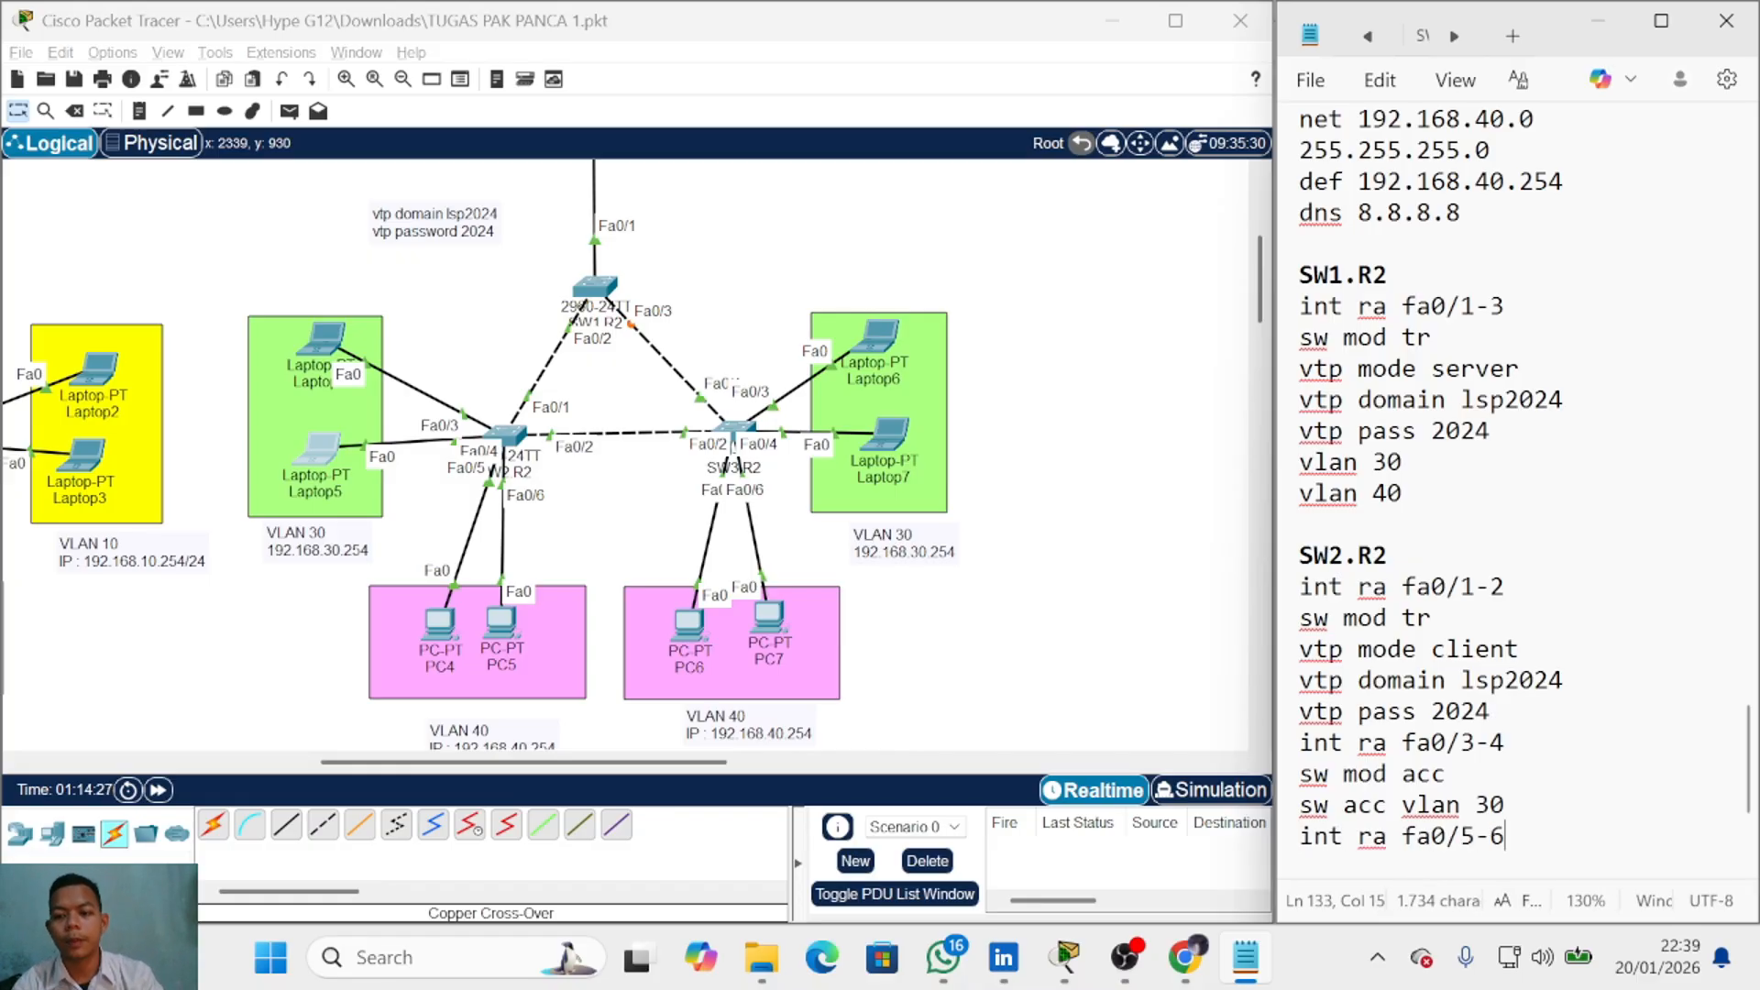
key("Return")
type("sw ")
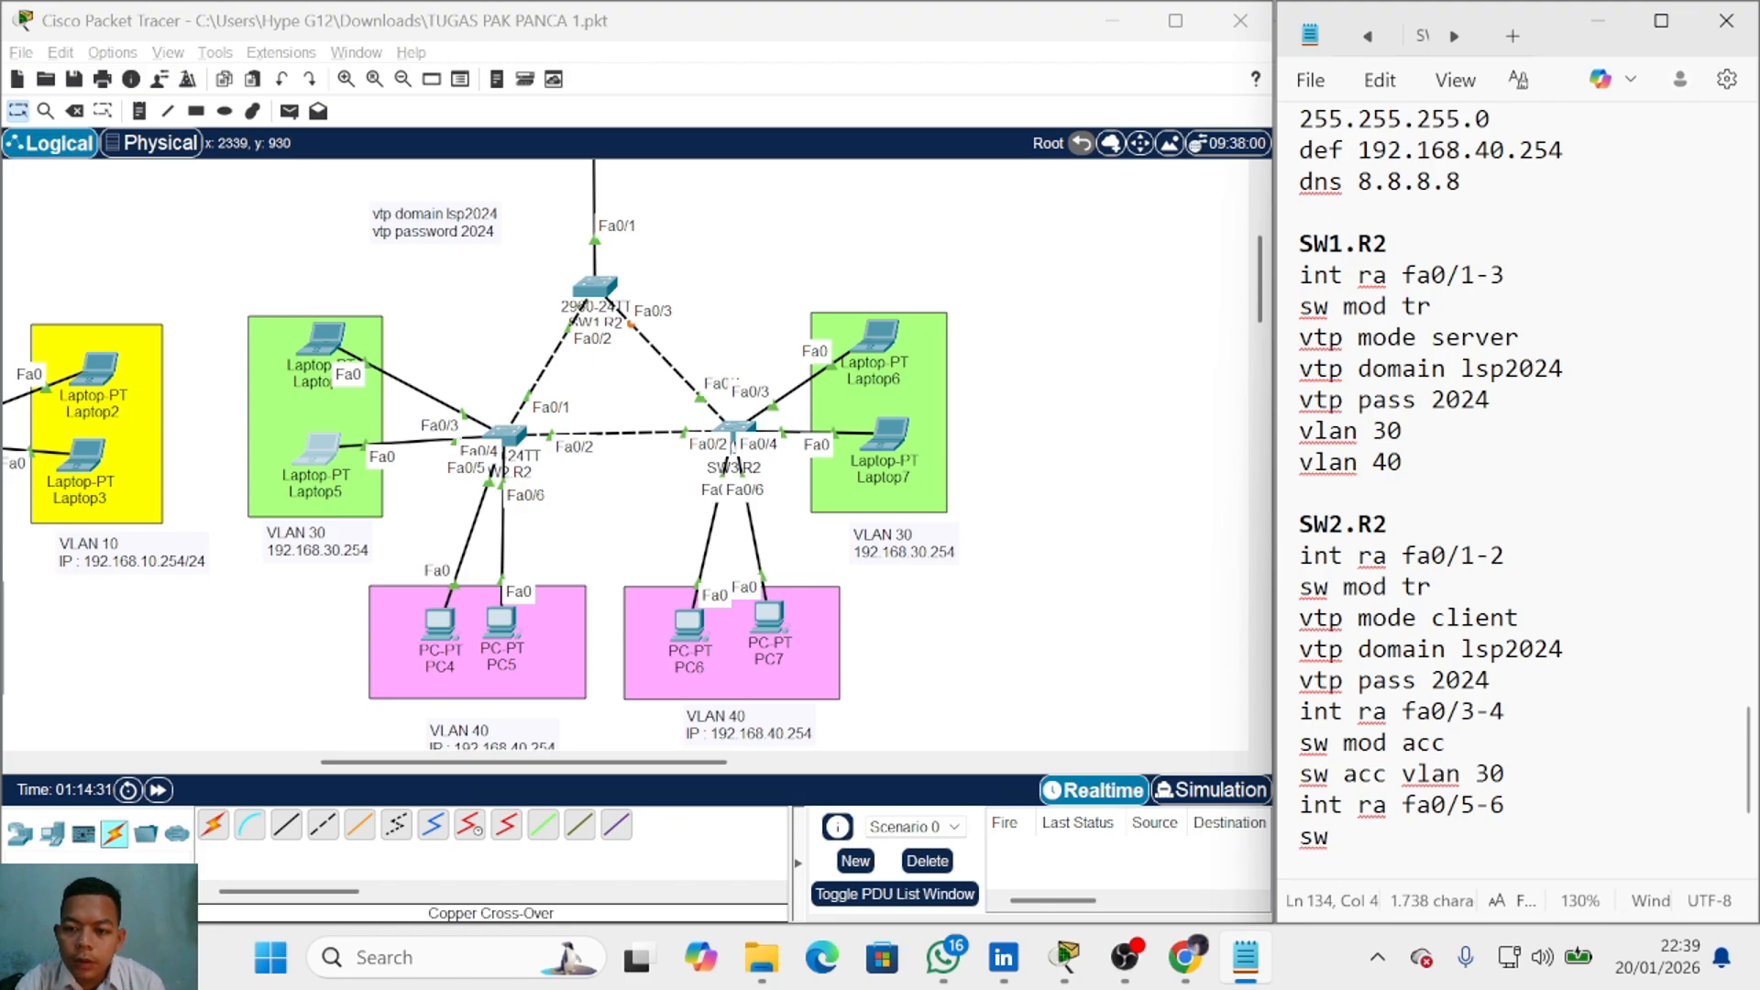
type("mod acc")
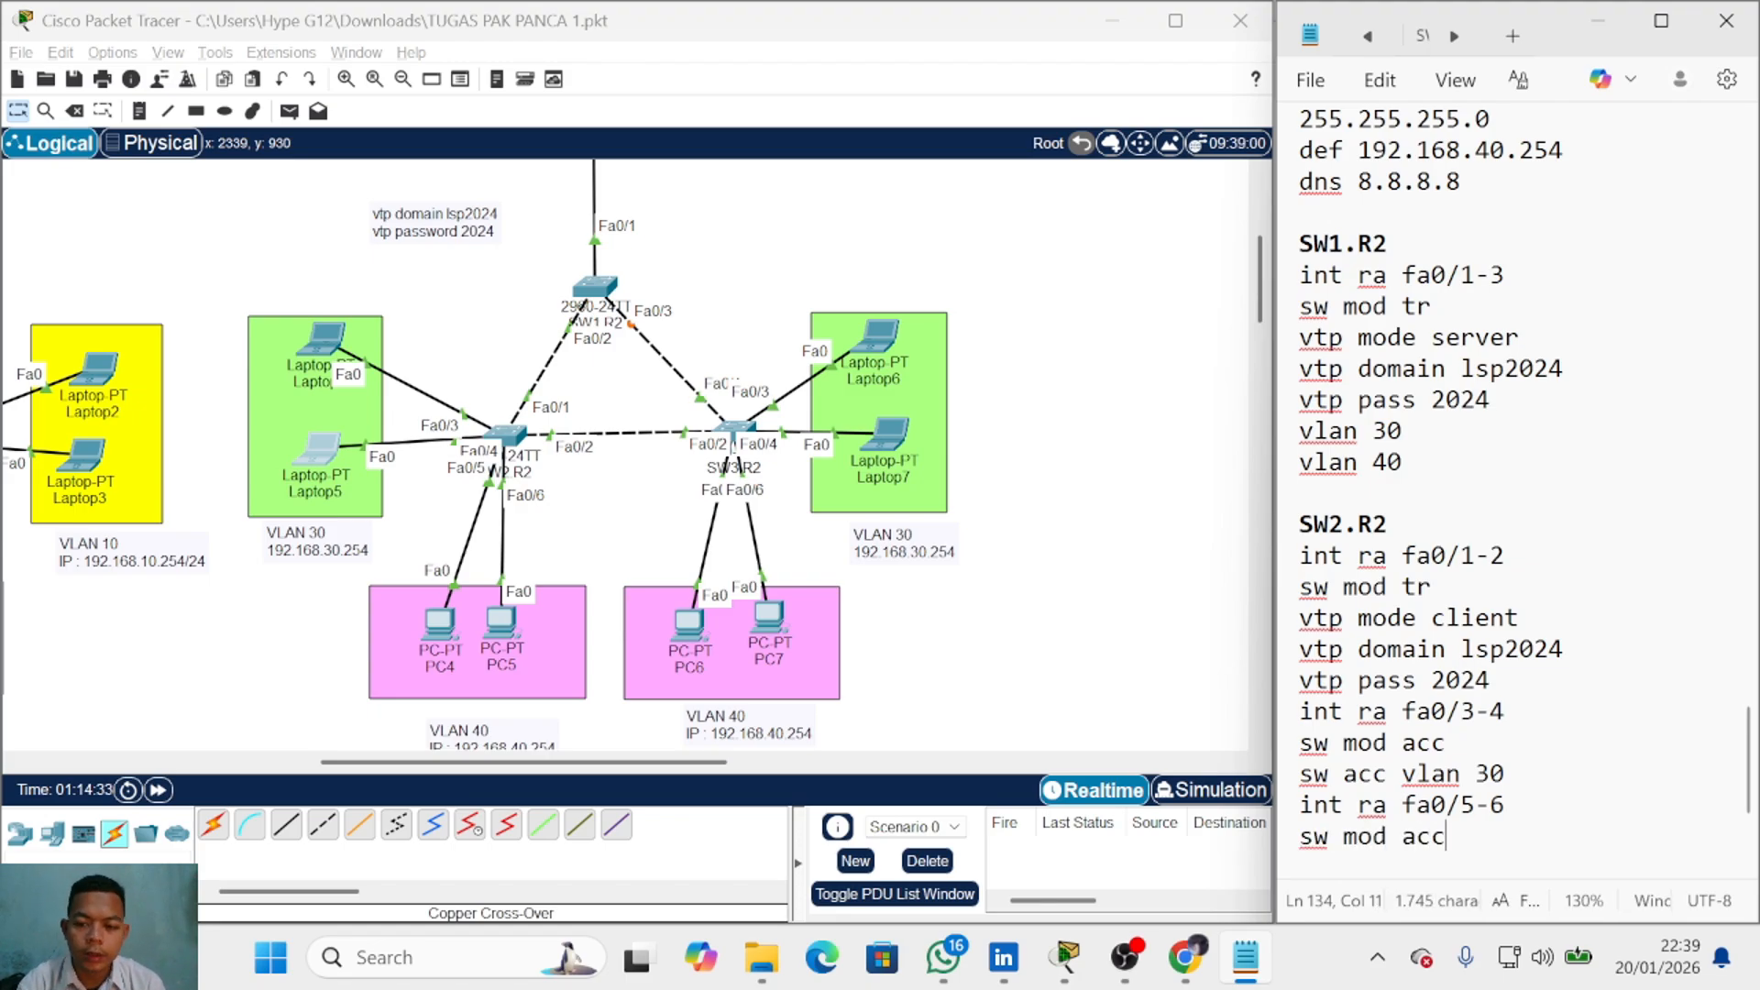
key("Return")
type("sw acc vlan ")
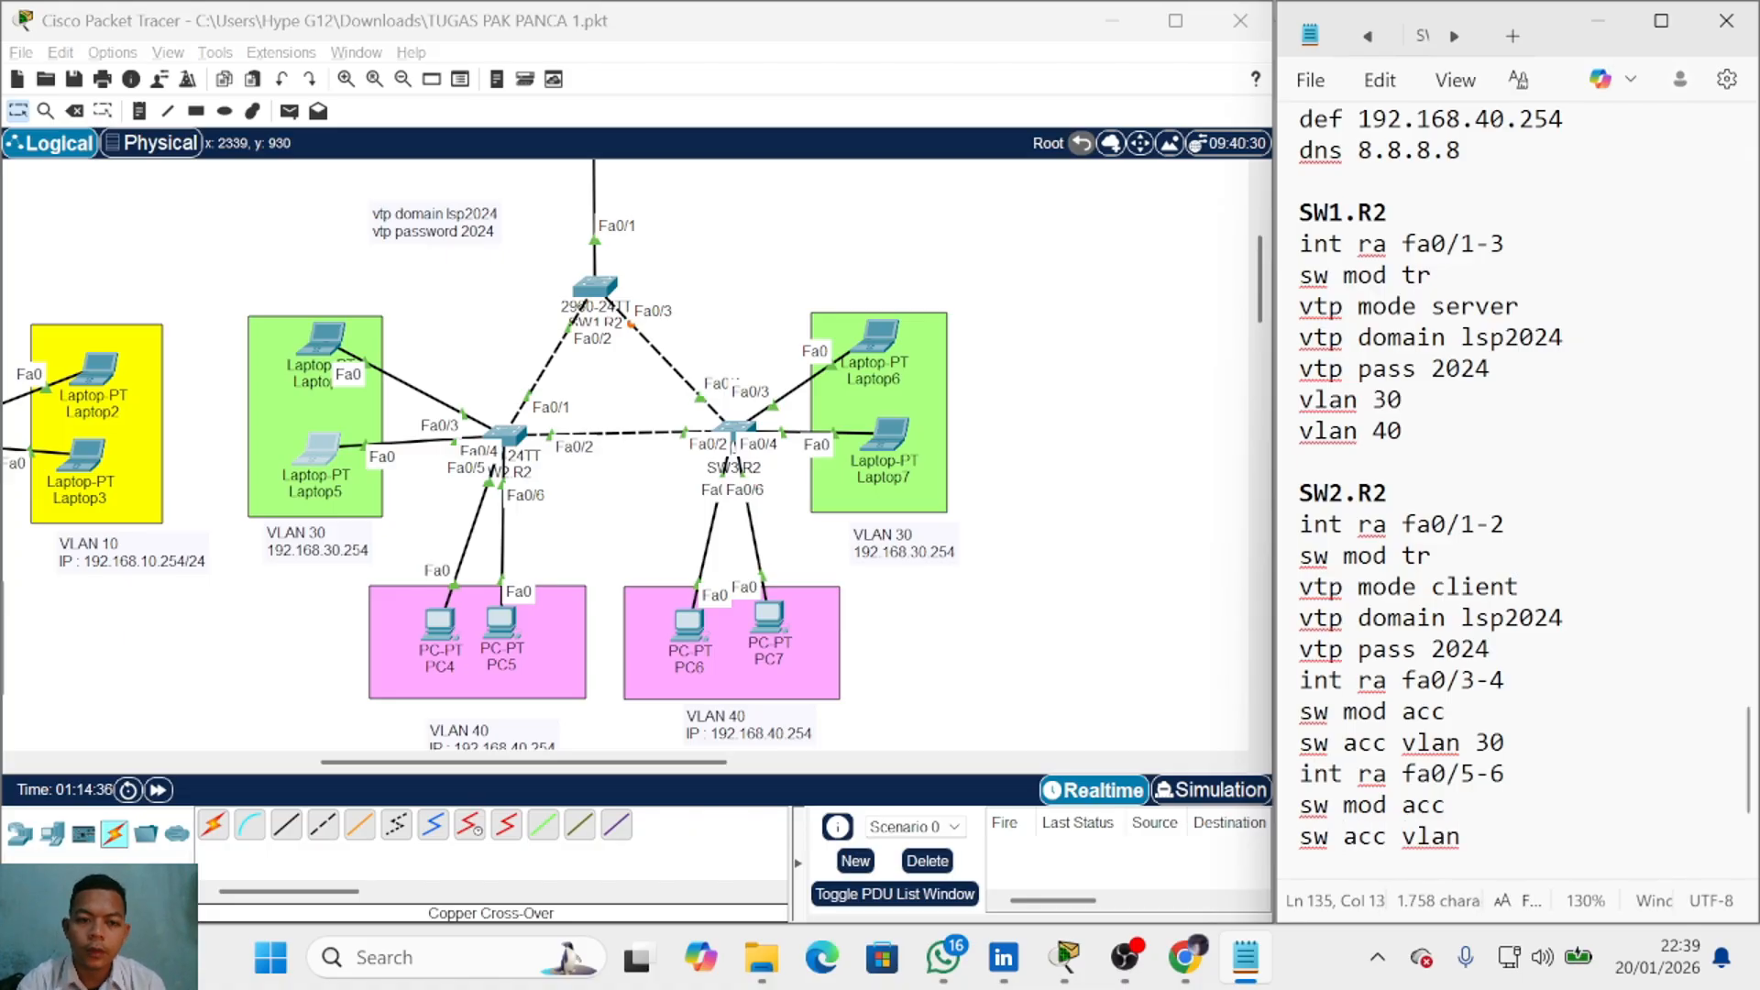
type("40")
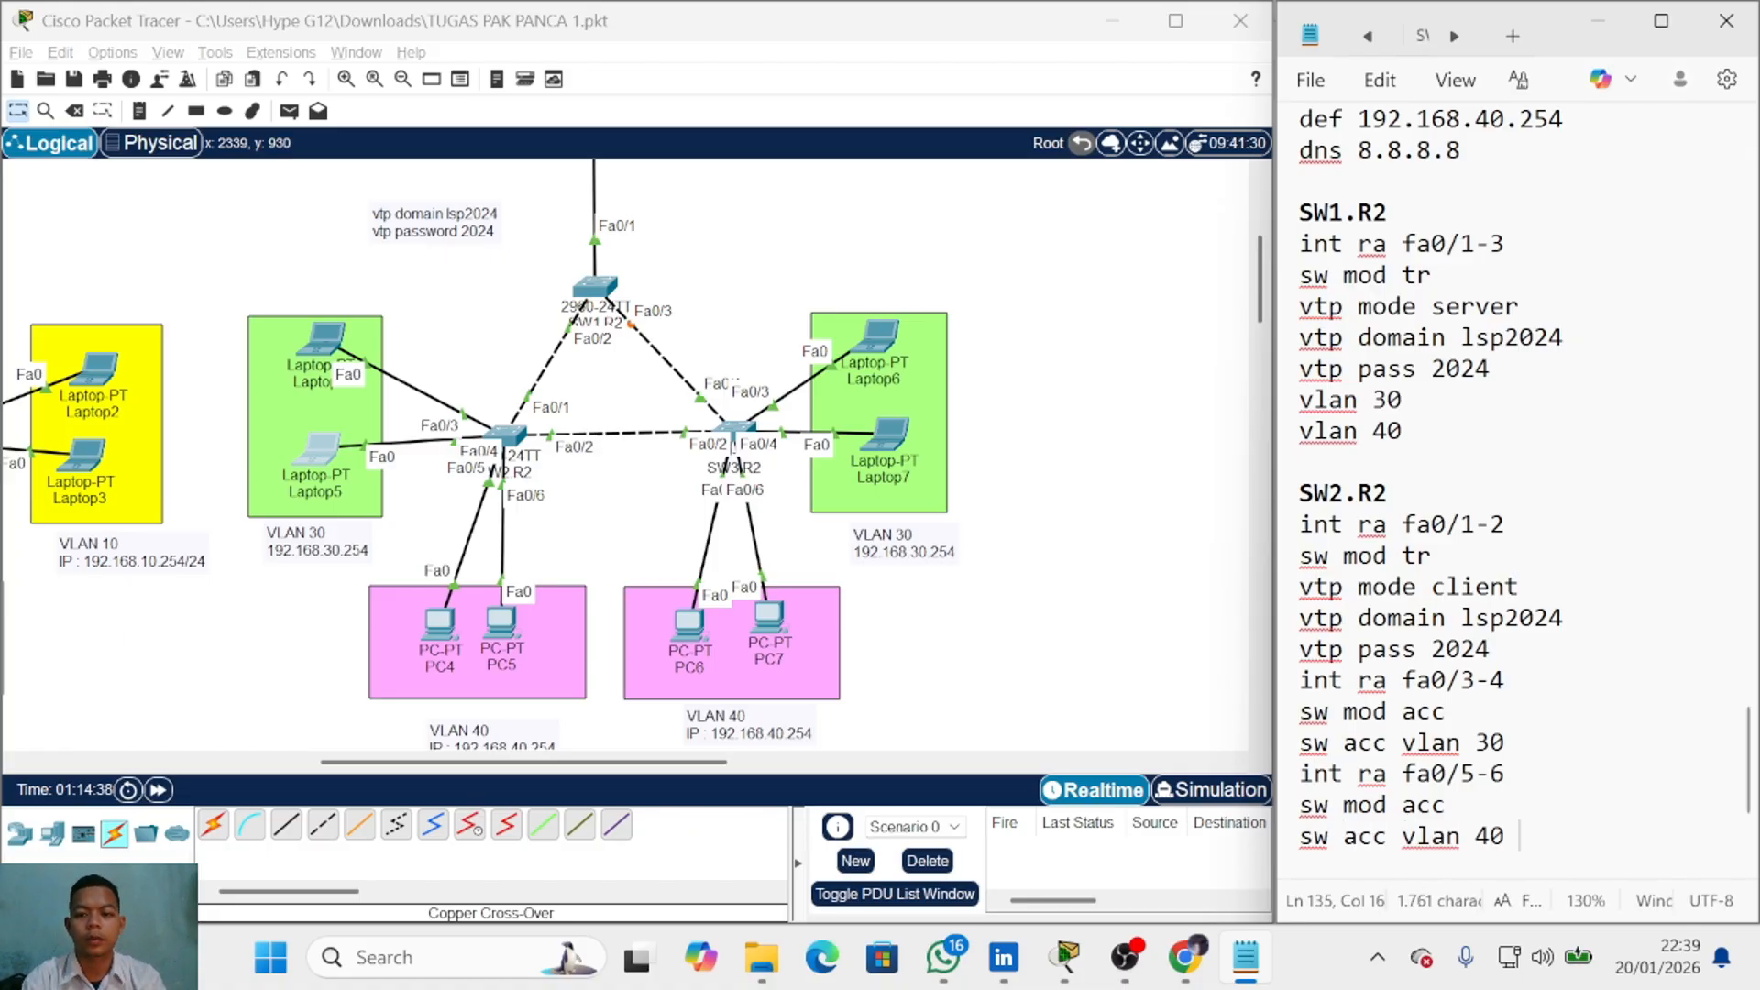
key("Return")
key("Return")
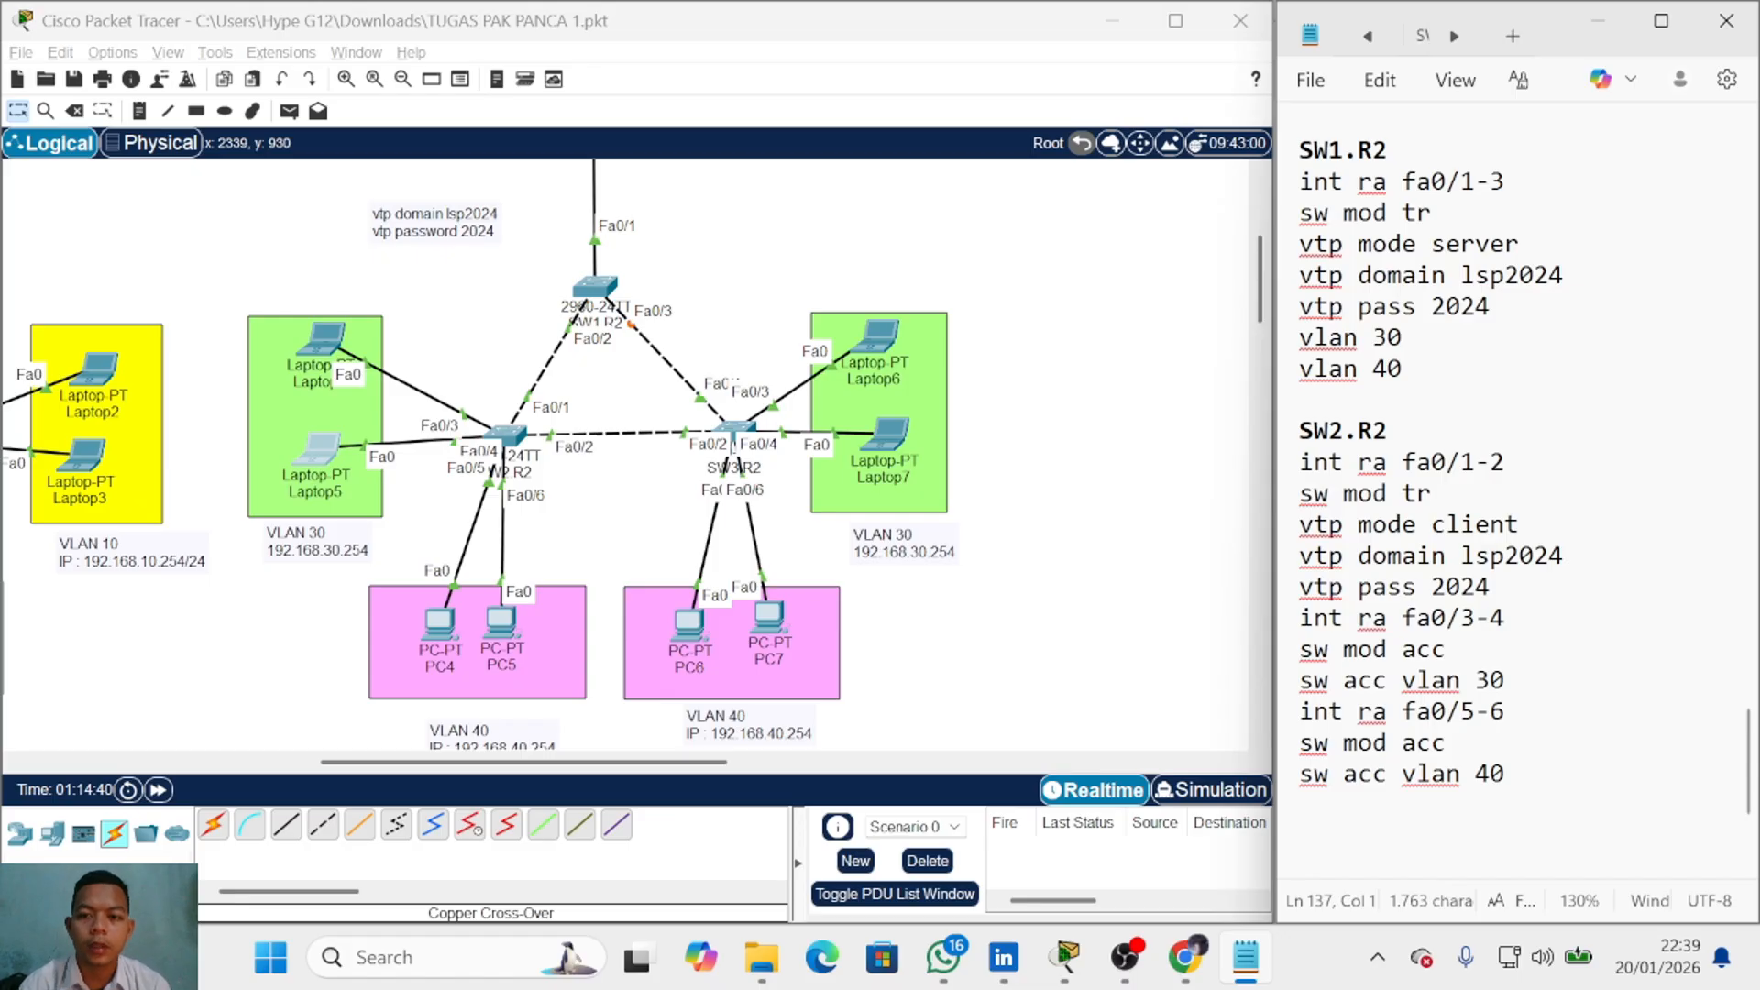
left_click_drag(1300, 430, 1386, 431)
Step: Copy the SW2.R2 heading to the end of the notes and change it to SW3.R2
key("ctrl+c")
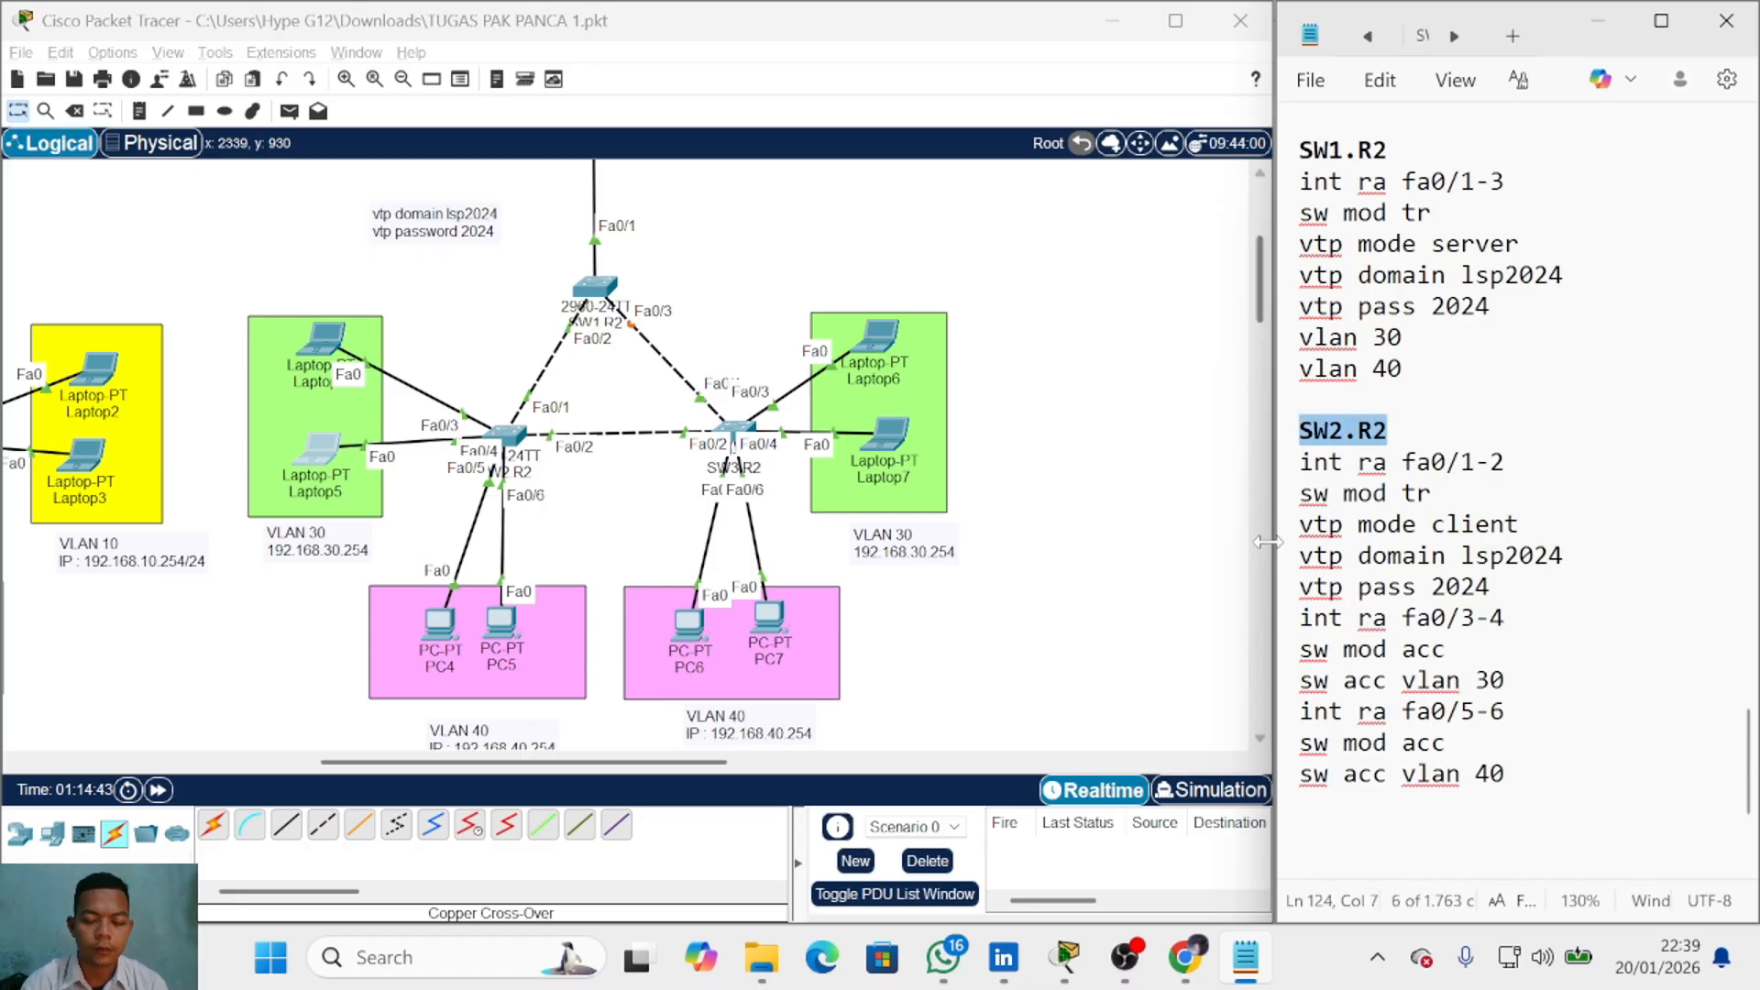
key("ctrl+End")
key("ctrl+v")
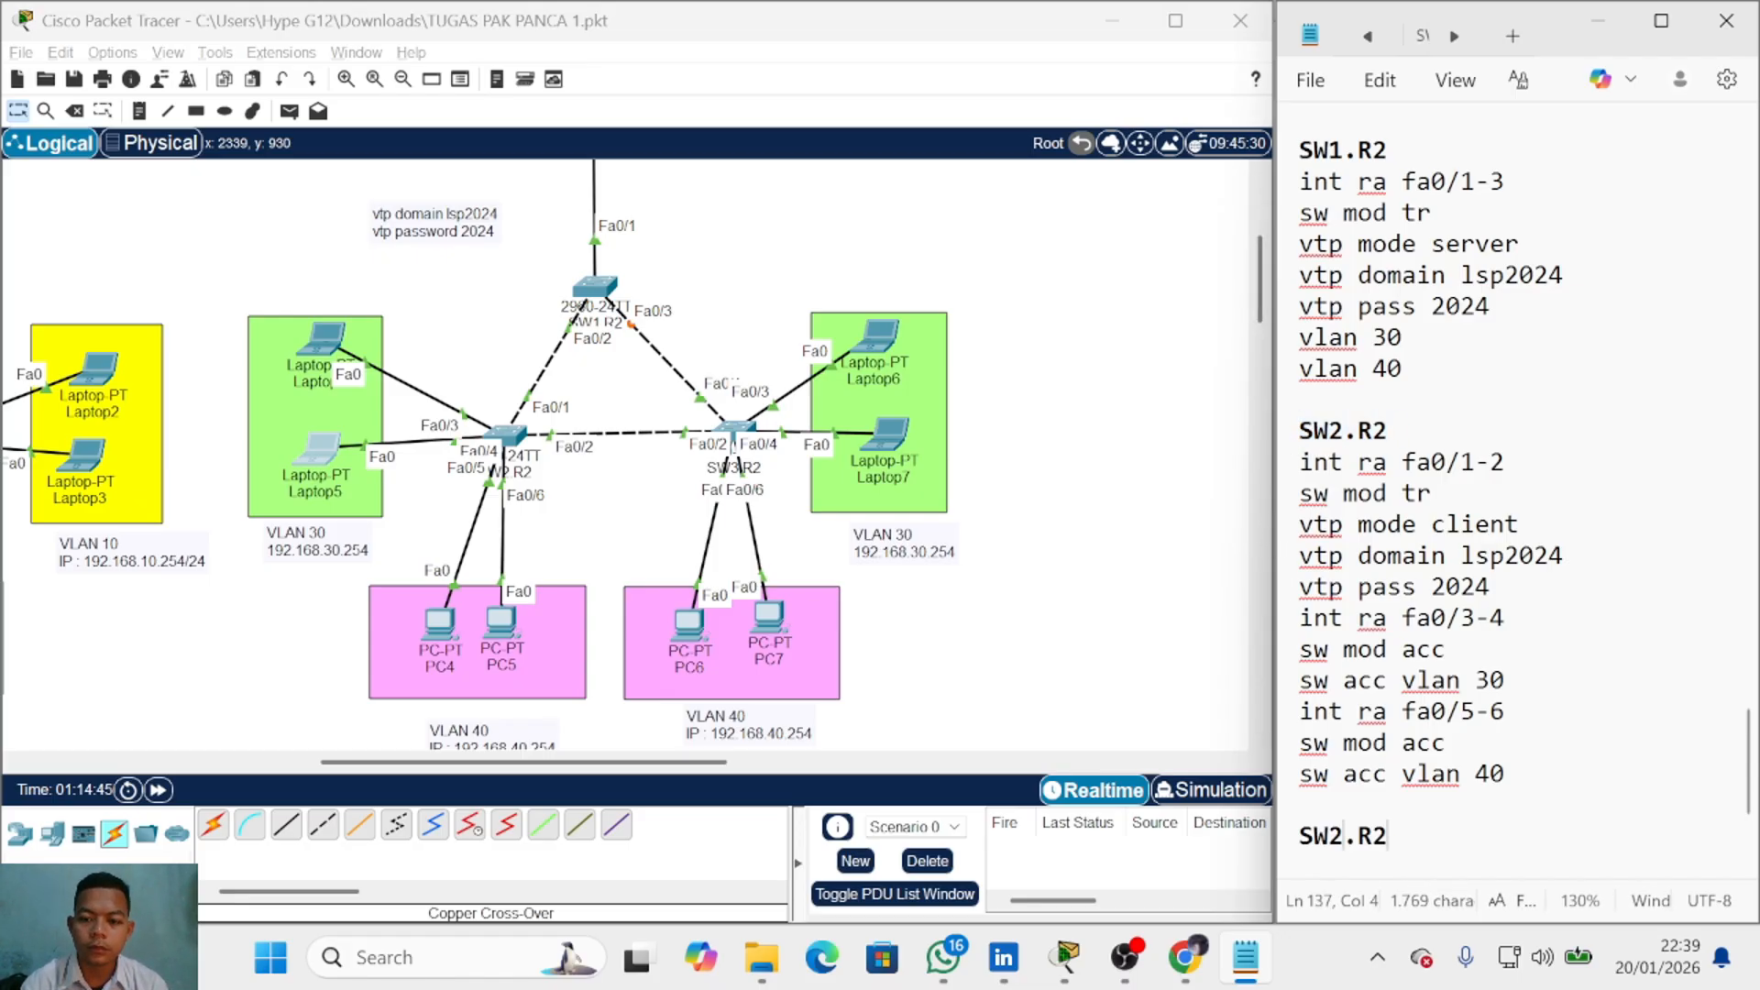
key("BackSpace")
type("3")
scroll(1513, 458, "down", 3)
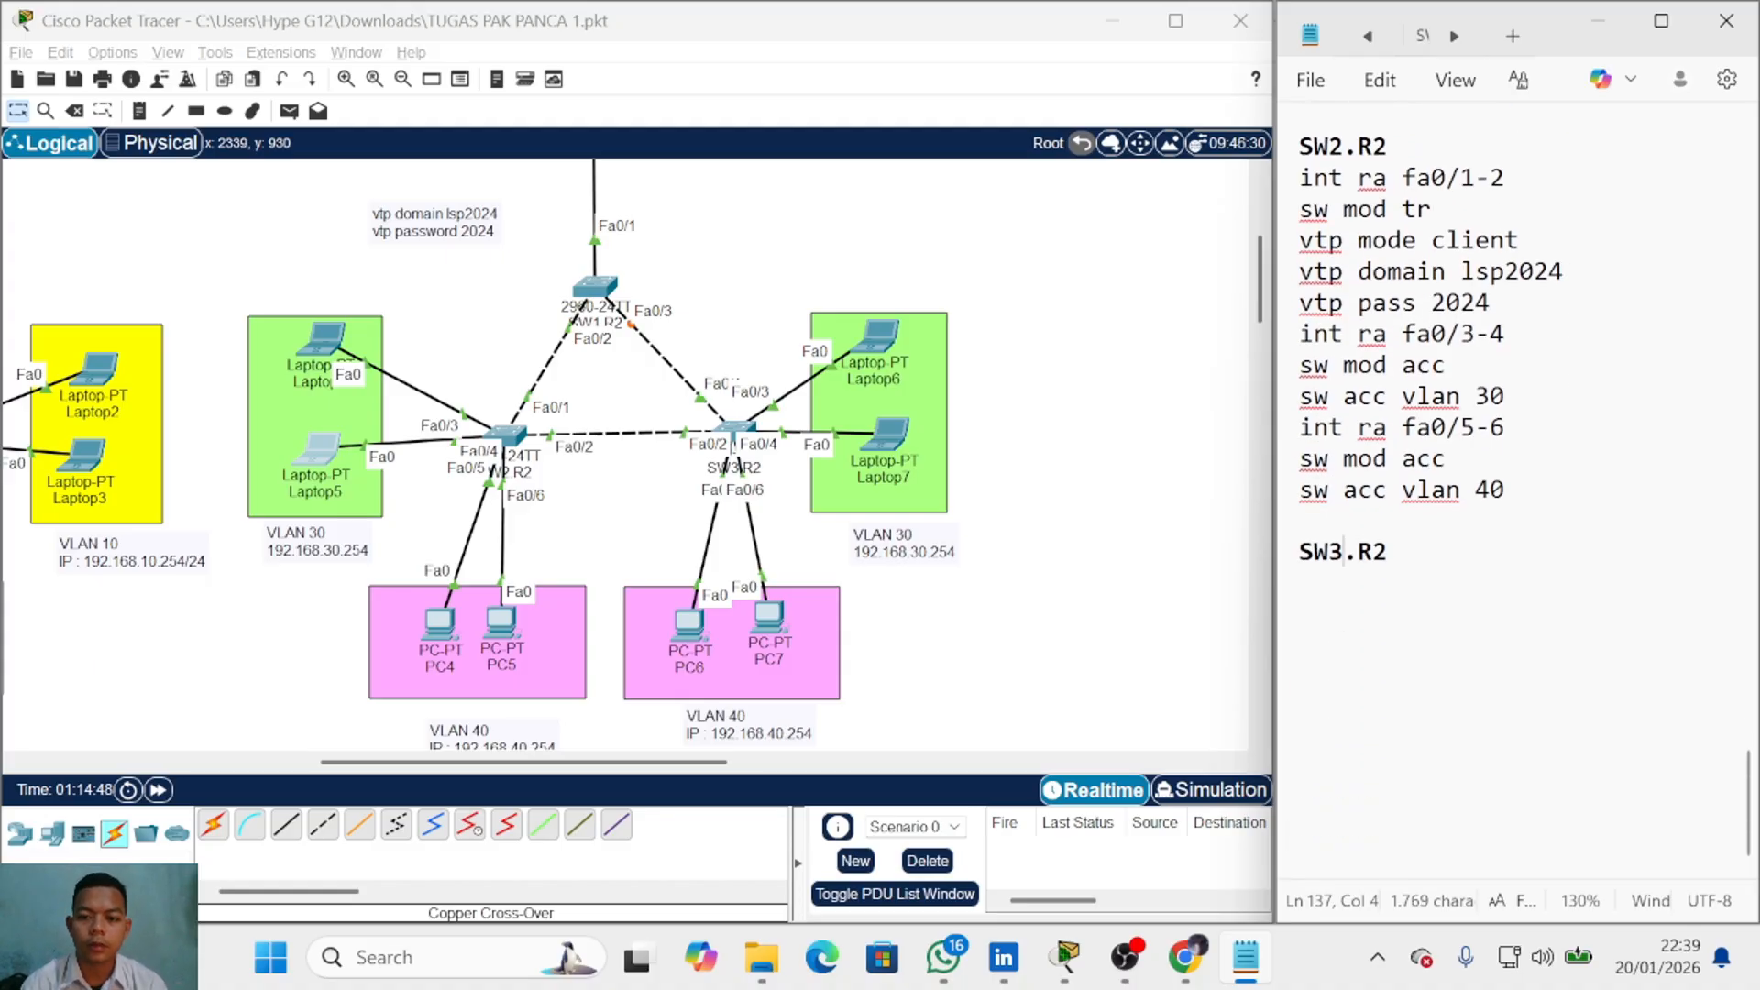
key("End")
key("Return")
Step: Add 'int ra fa0/1-2' and 'sw mod tr' trunk lines under SW3.R2
type("in")
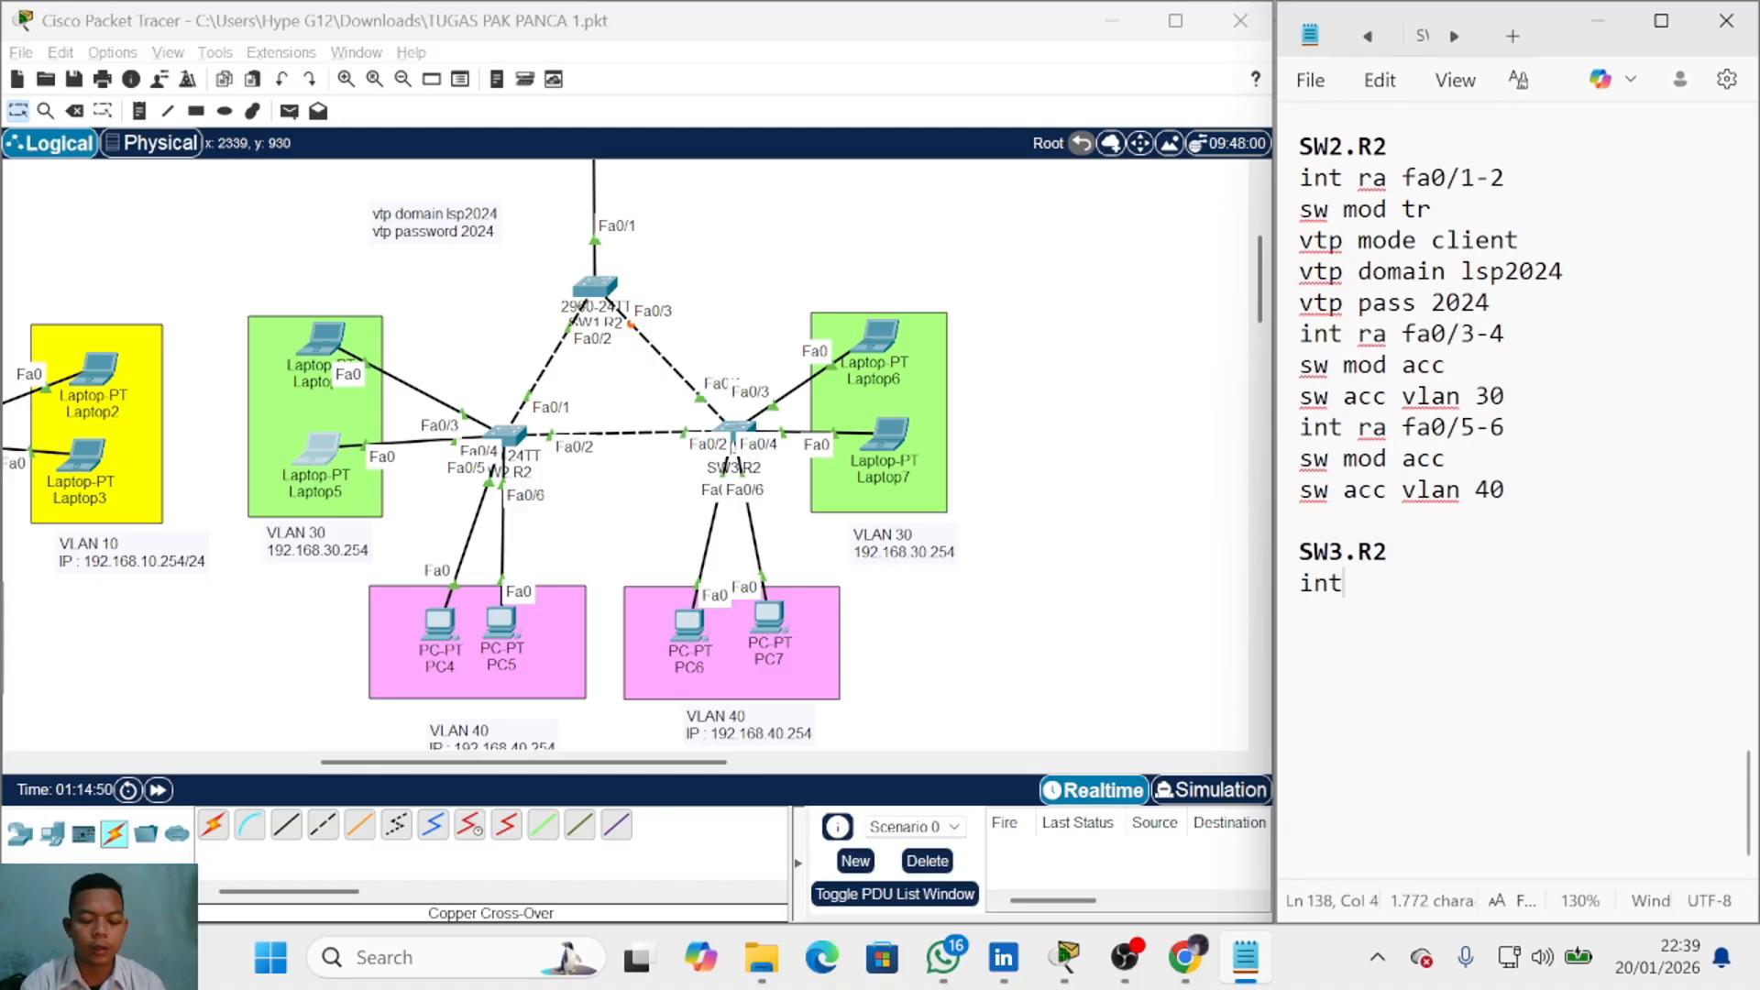
type("t ")
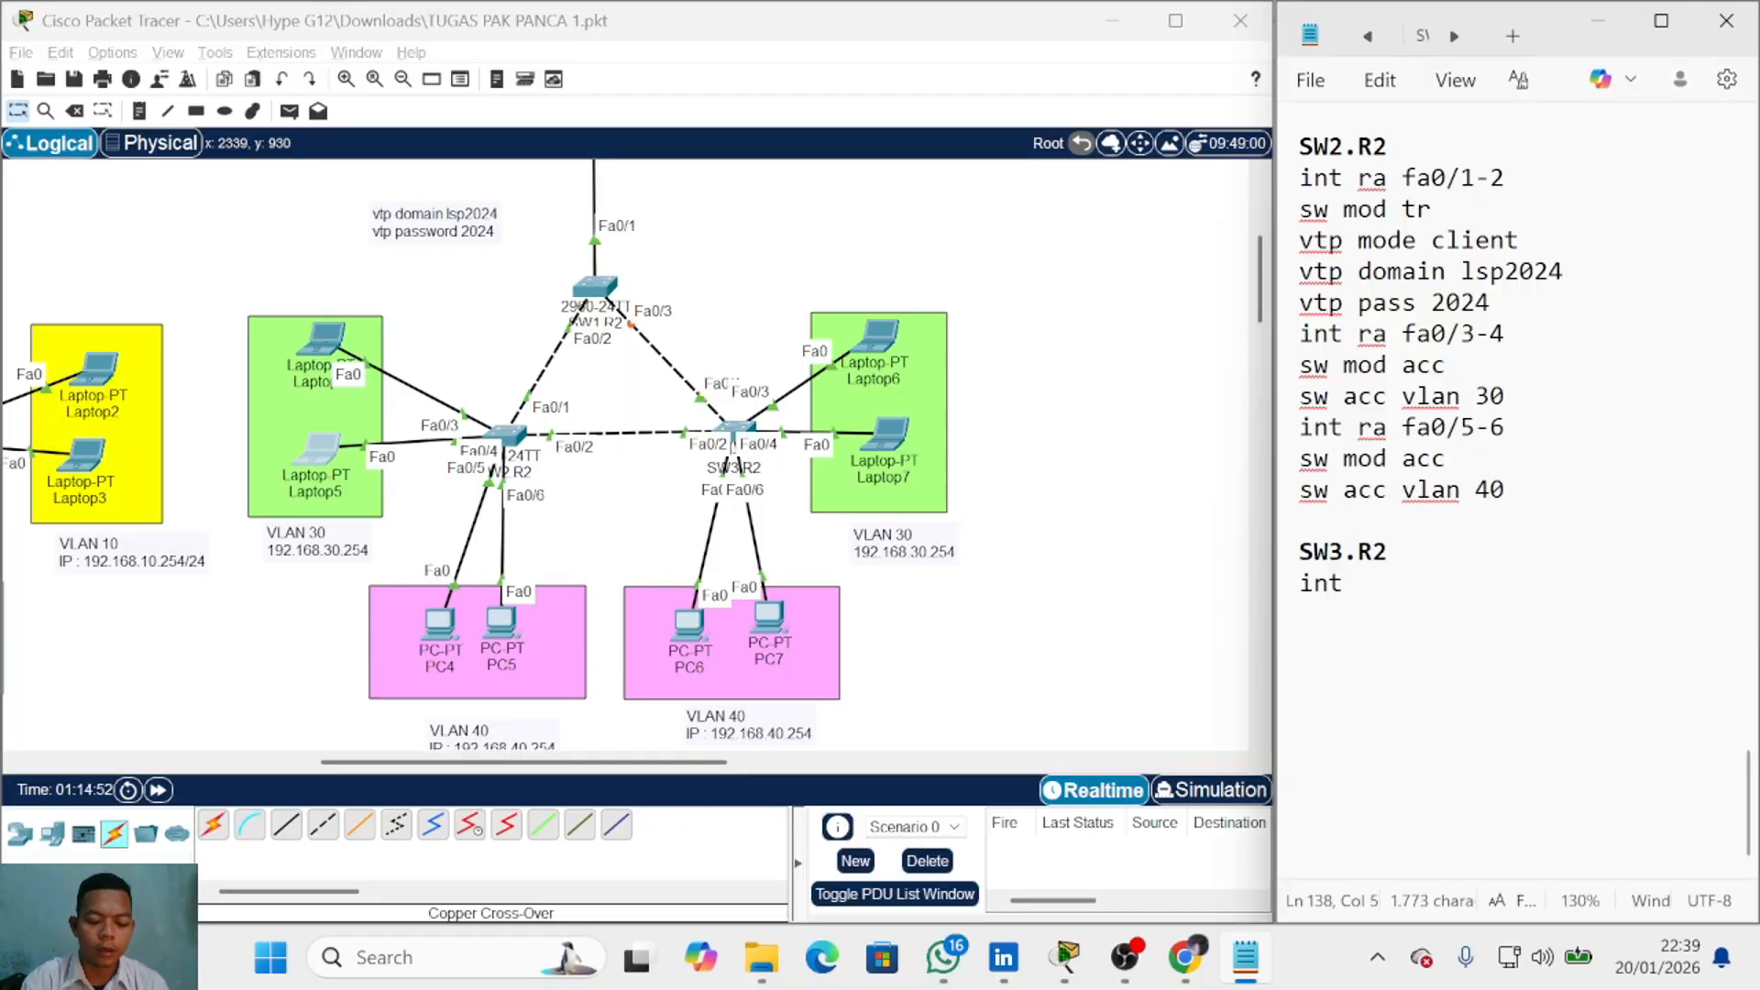
type("ra  fa0/")
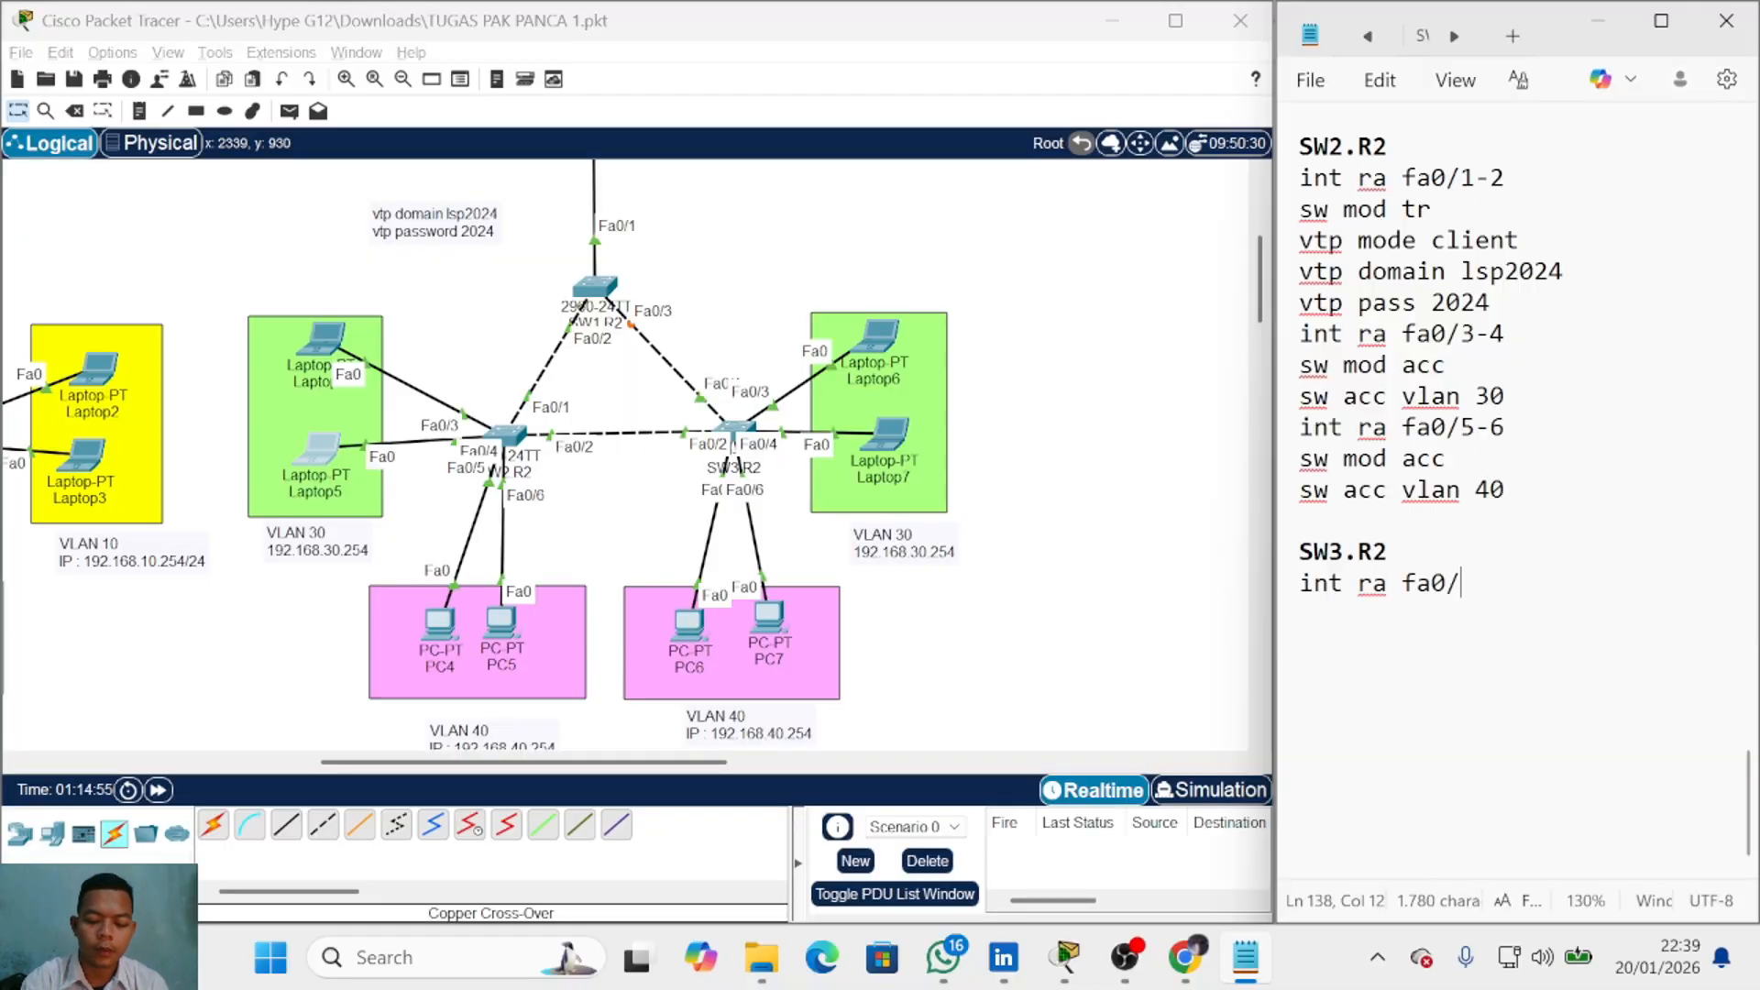
type("1-2")
key("Return")
type("sw ")
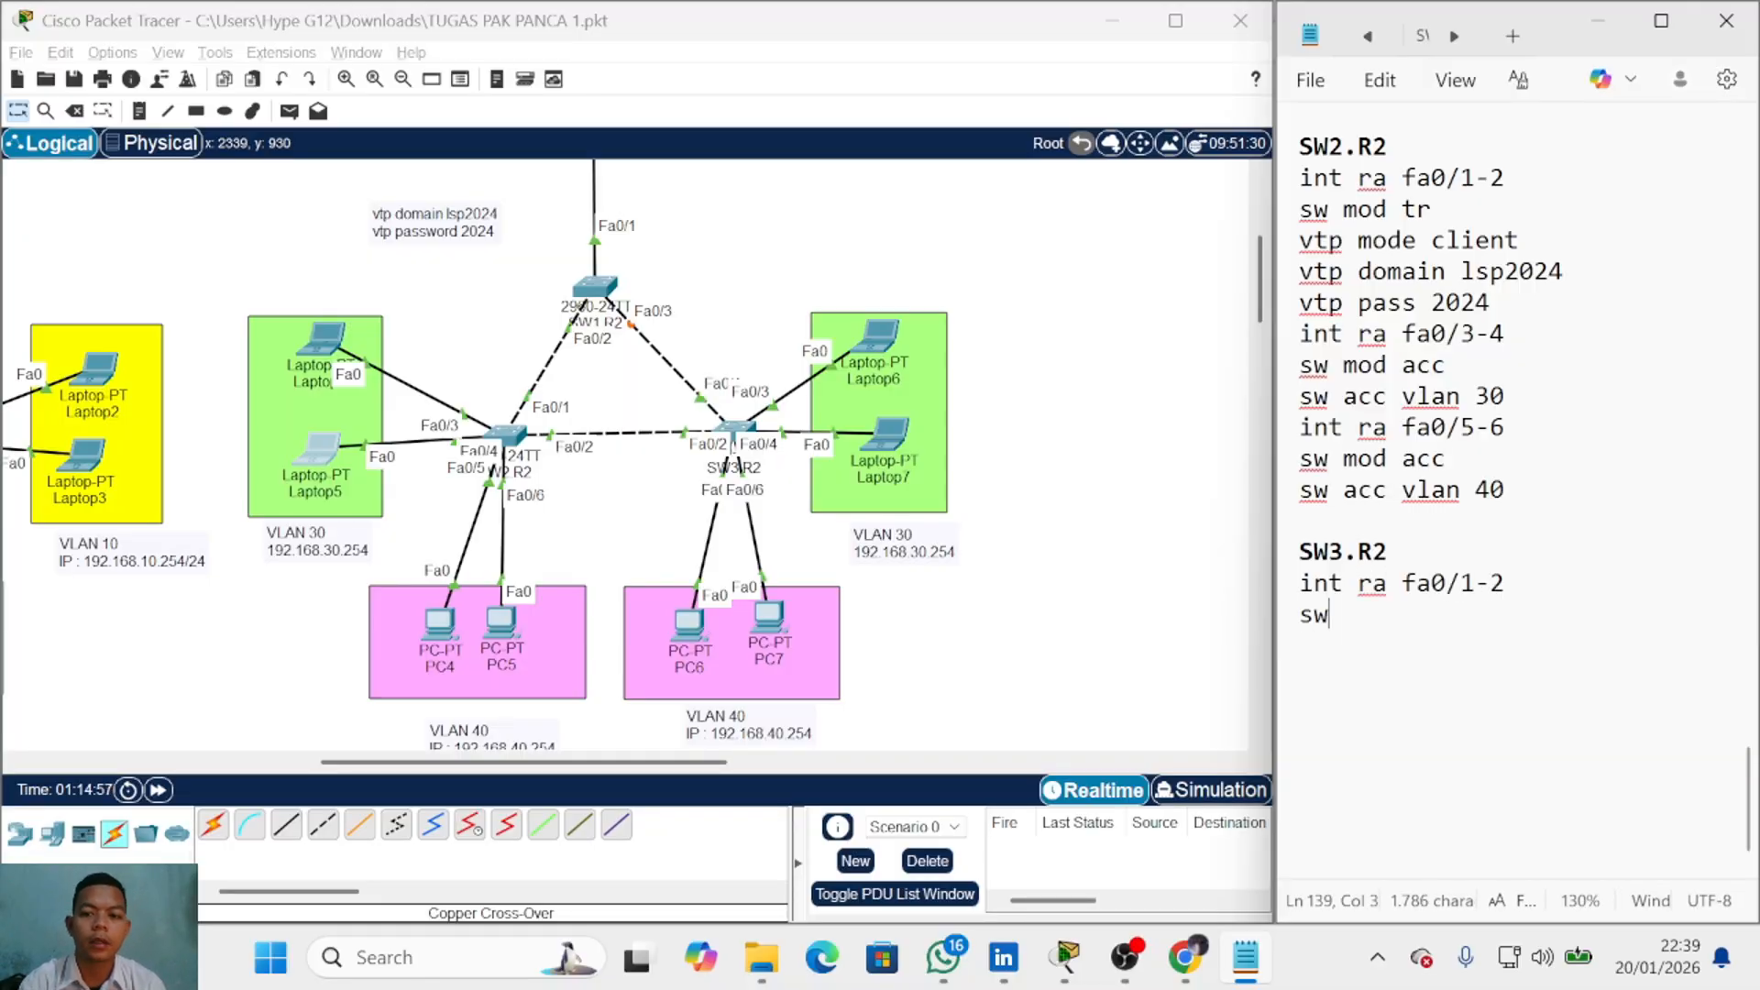
type("mod a")
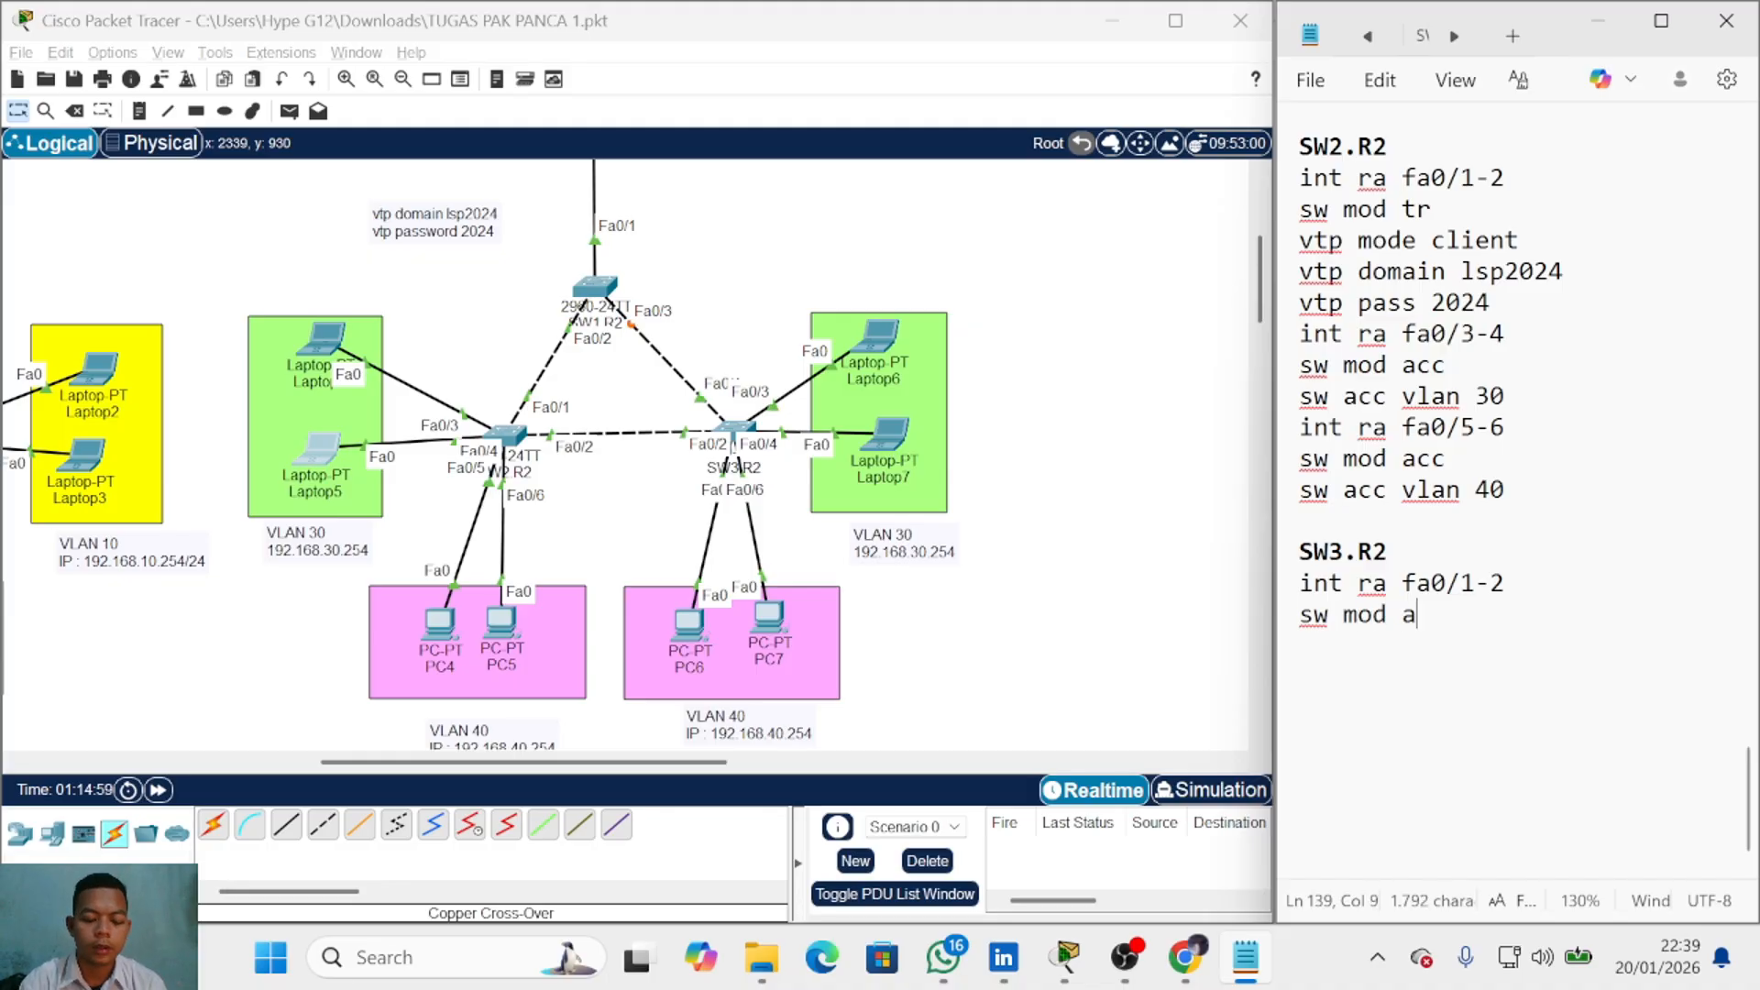
key("BackSpace")
type("tr")
key("Return")
Step: Add 'vtp mode client', 'vtp domain lsp2024' and 'vtp pass 2024' lines
type("swe")
key("BackSpace")
key("BackSpace")
key("BackSpace")
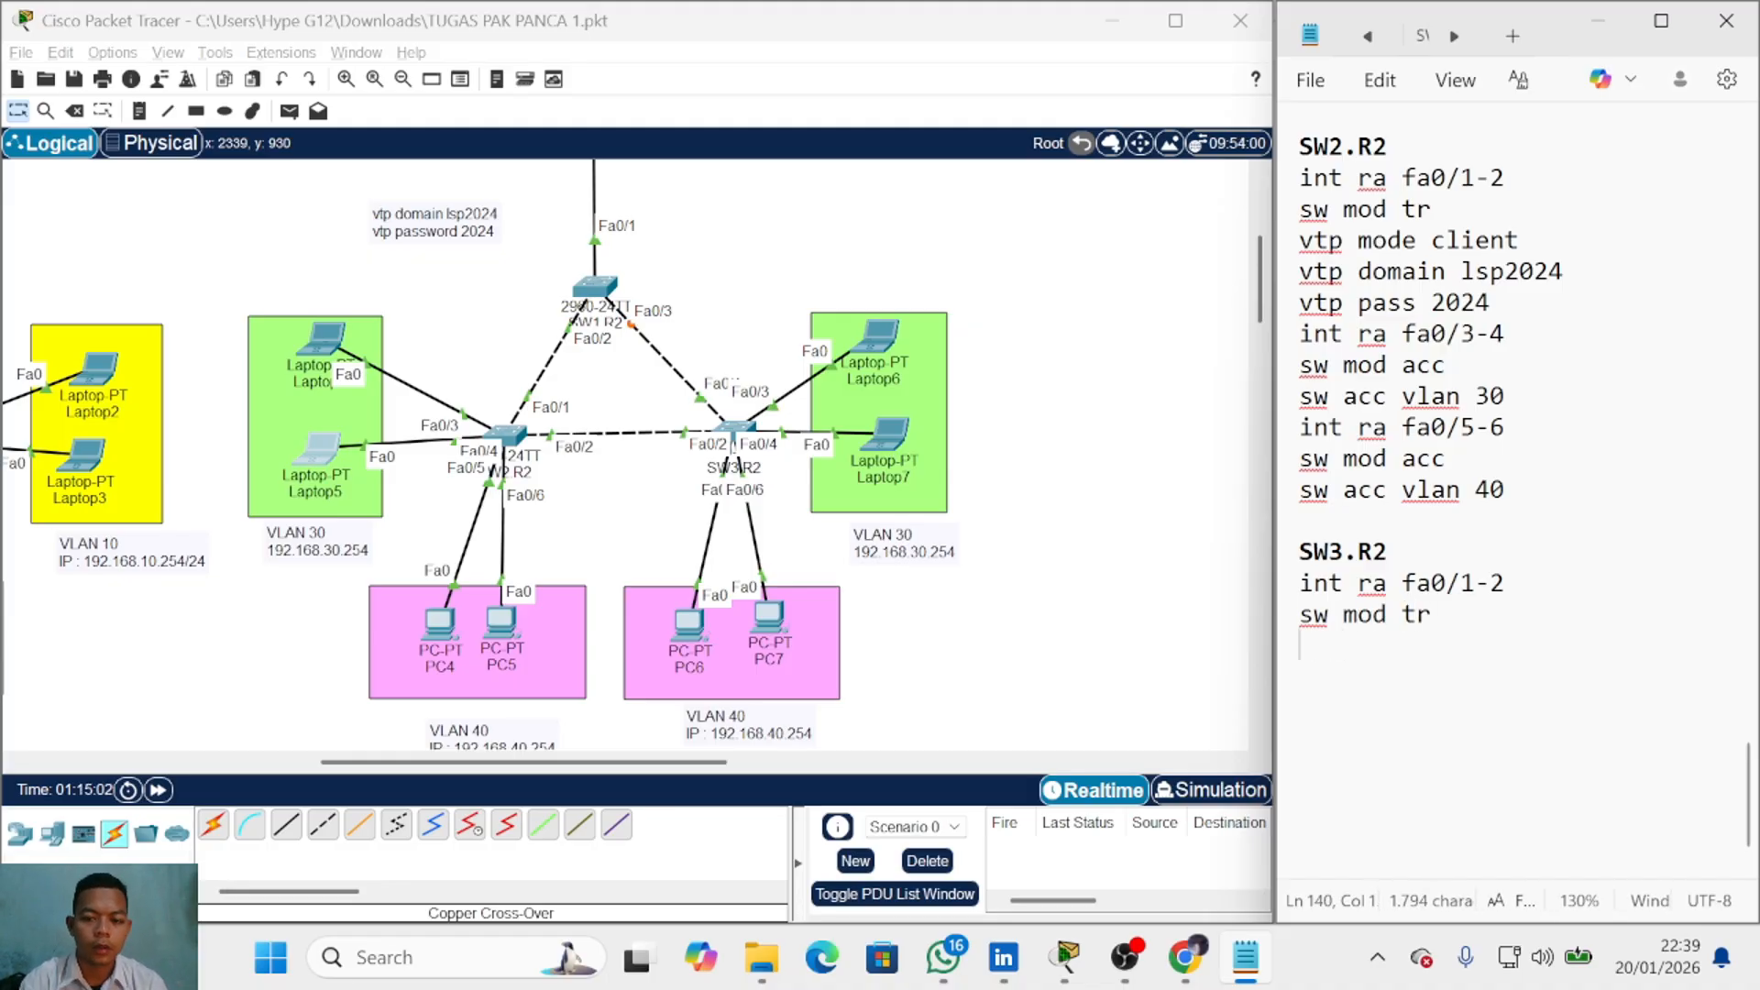
type("vtp mode client")
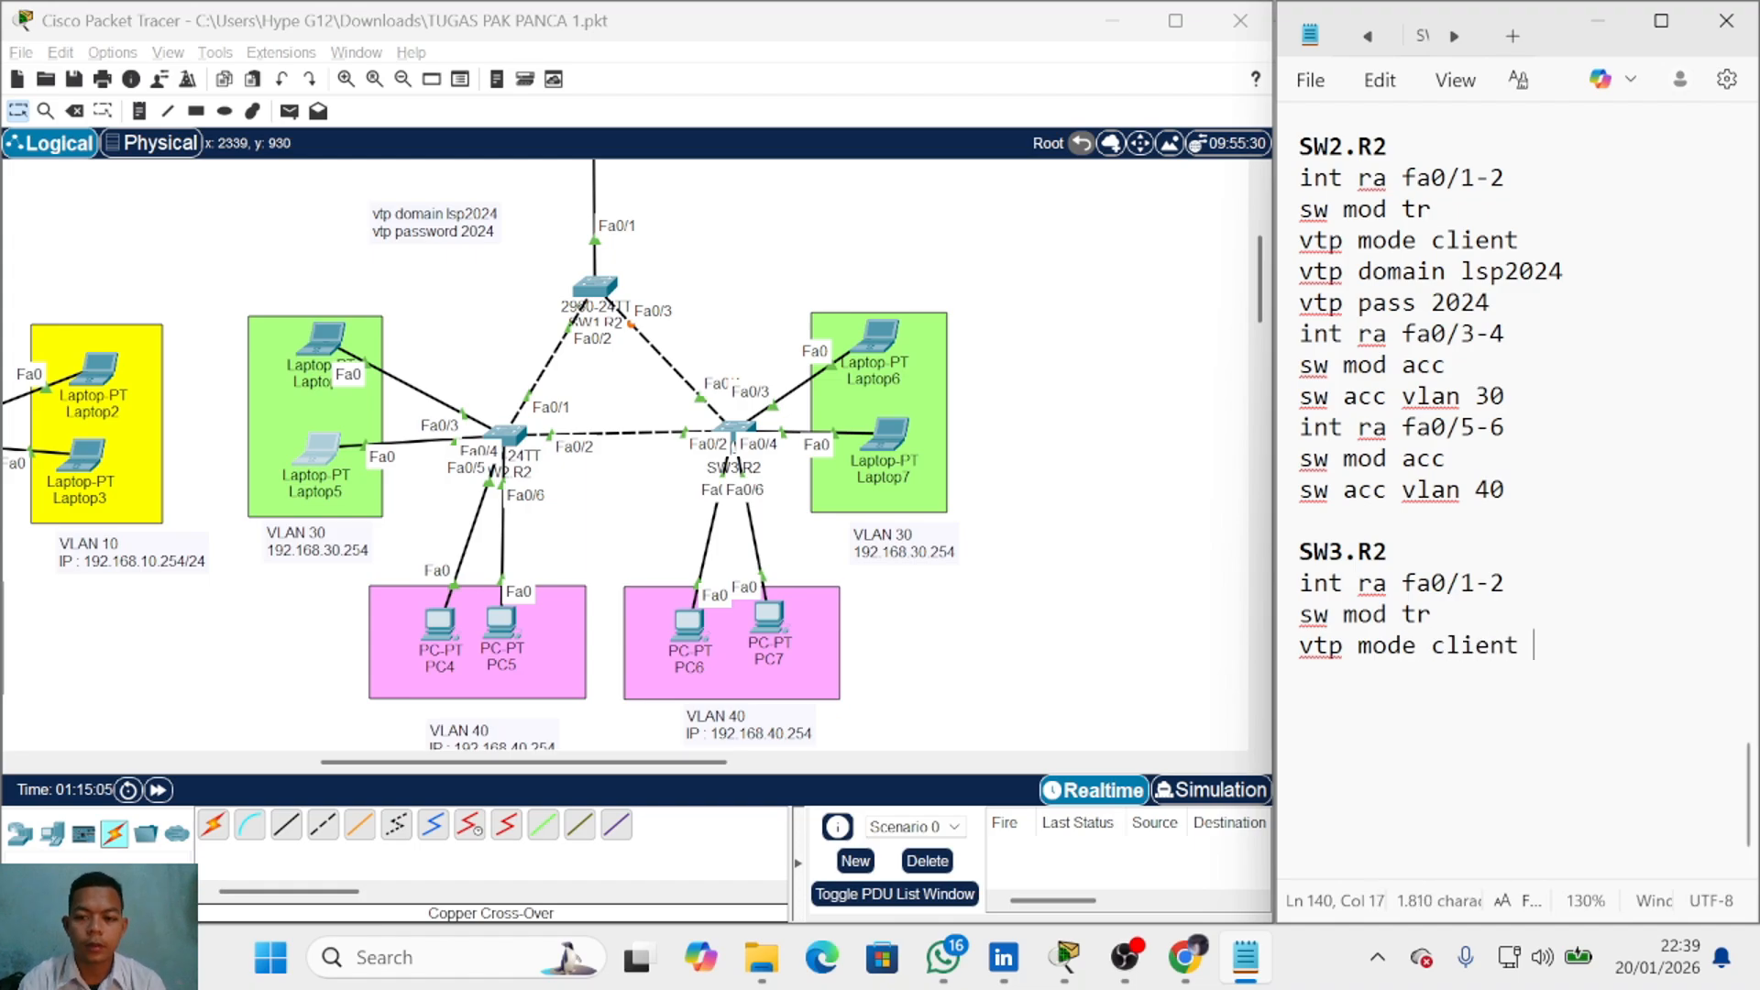
key("Return")
type("vt")
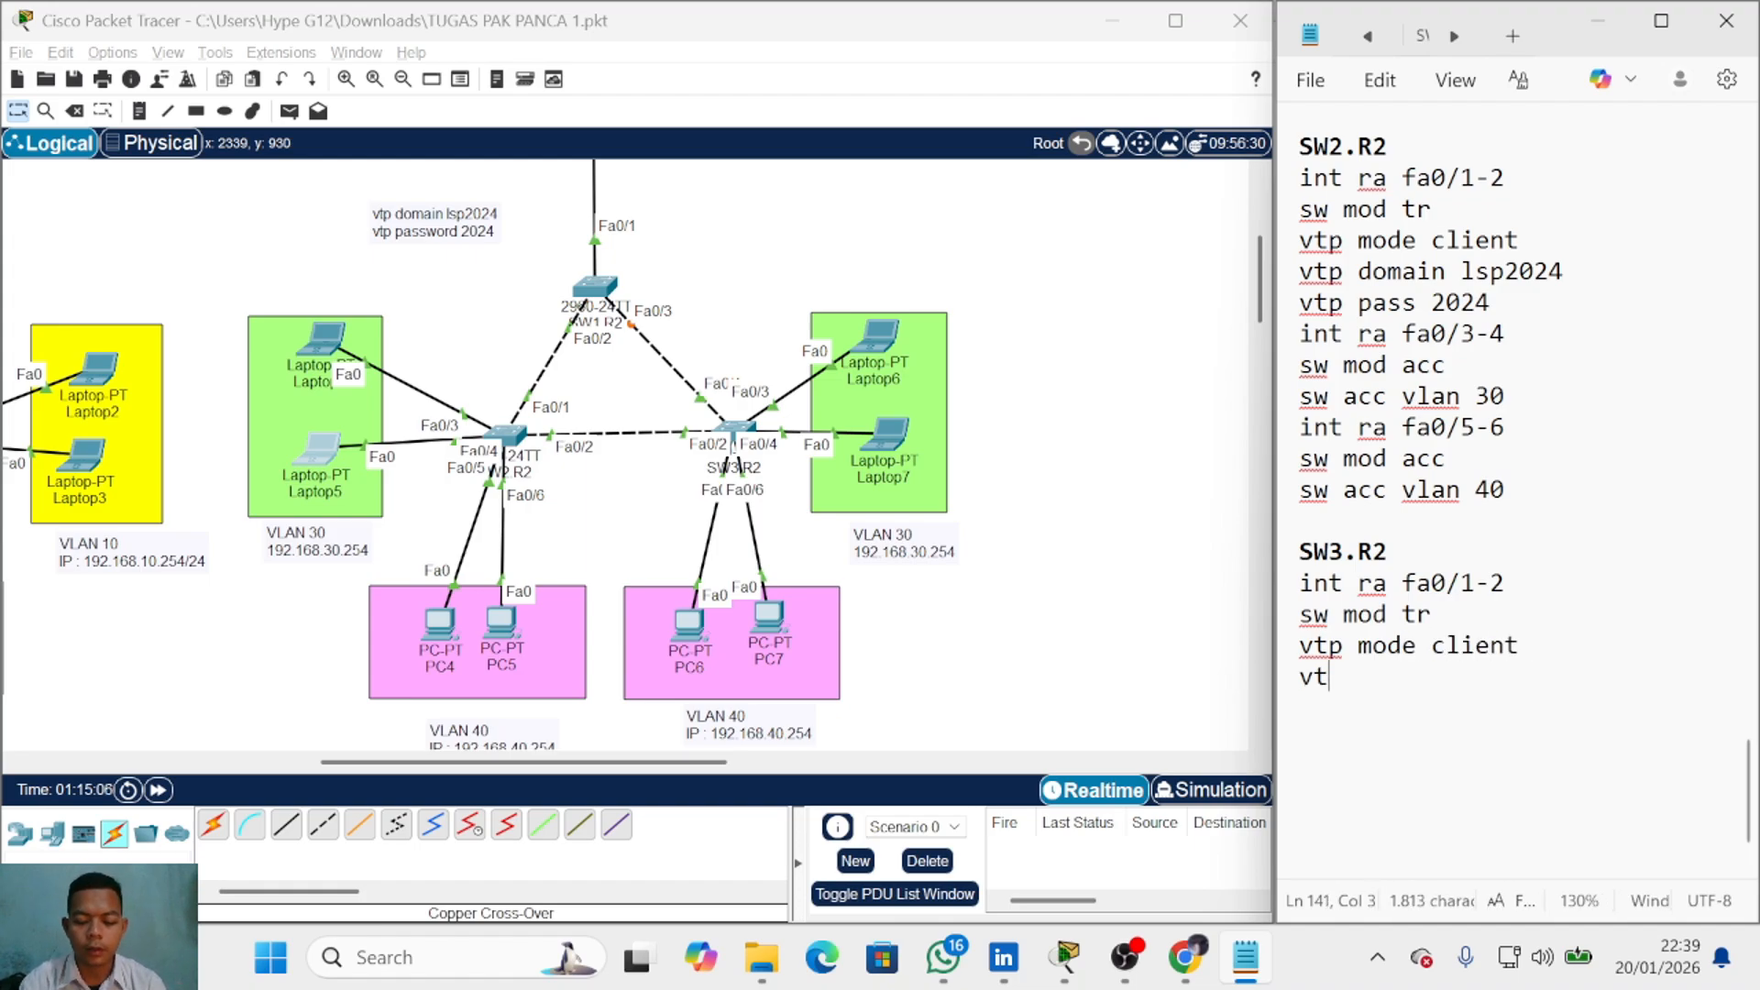
type("p domain lsp2024")
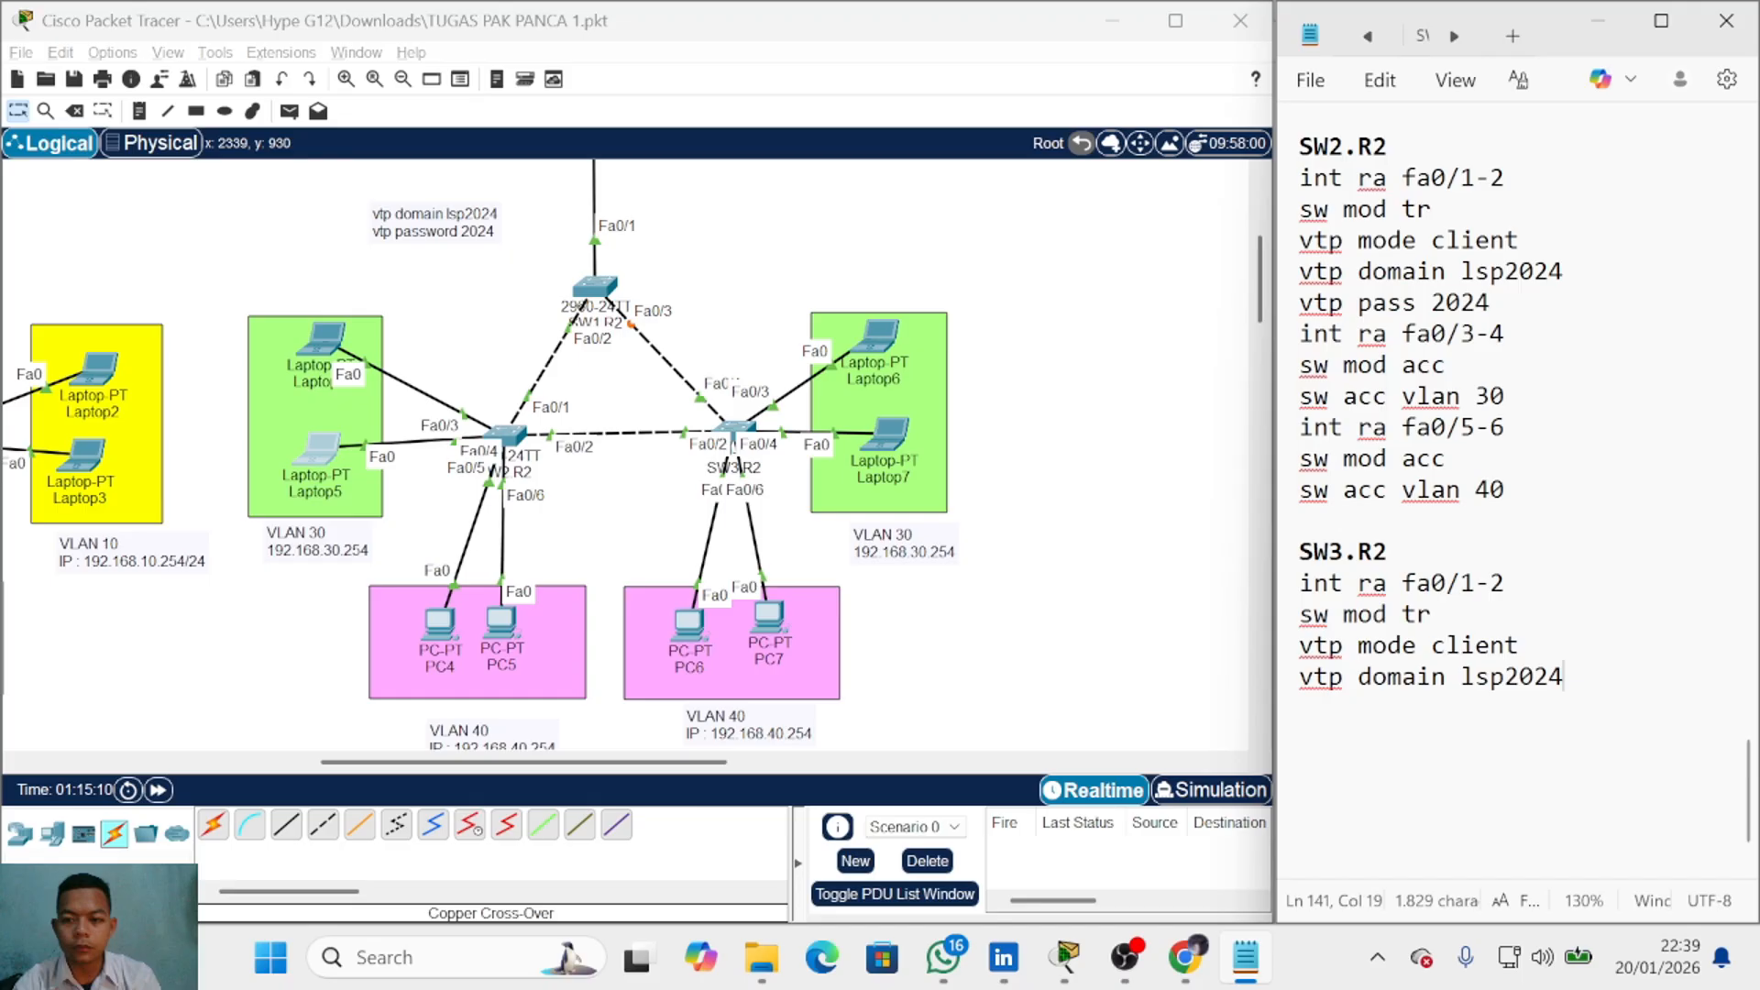
key("Return")
type("vtp ")
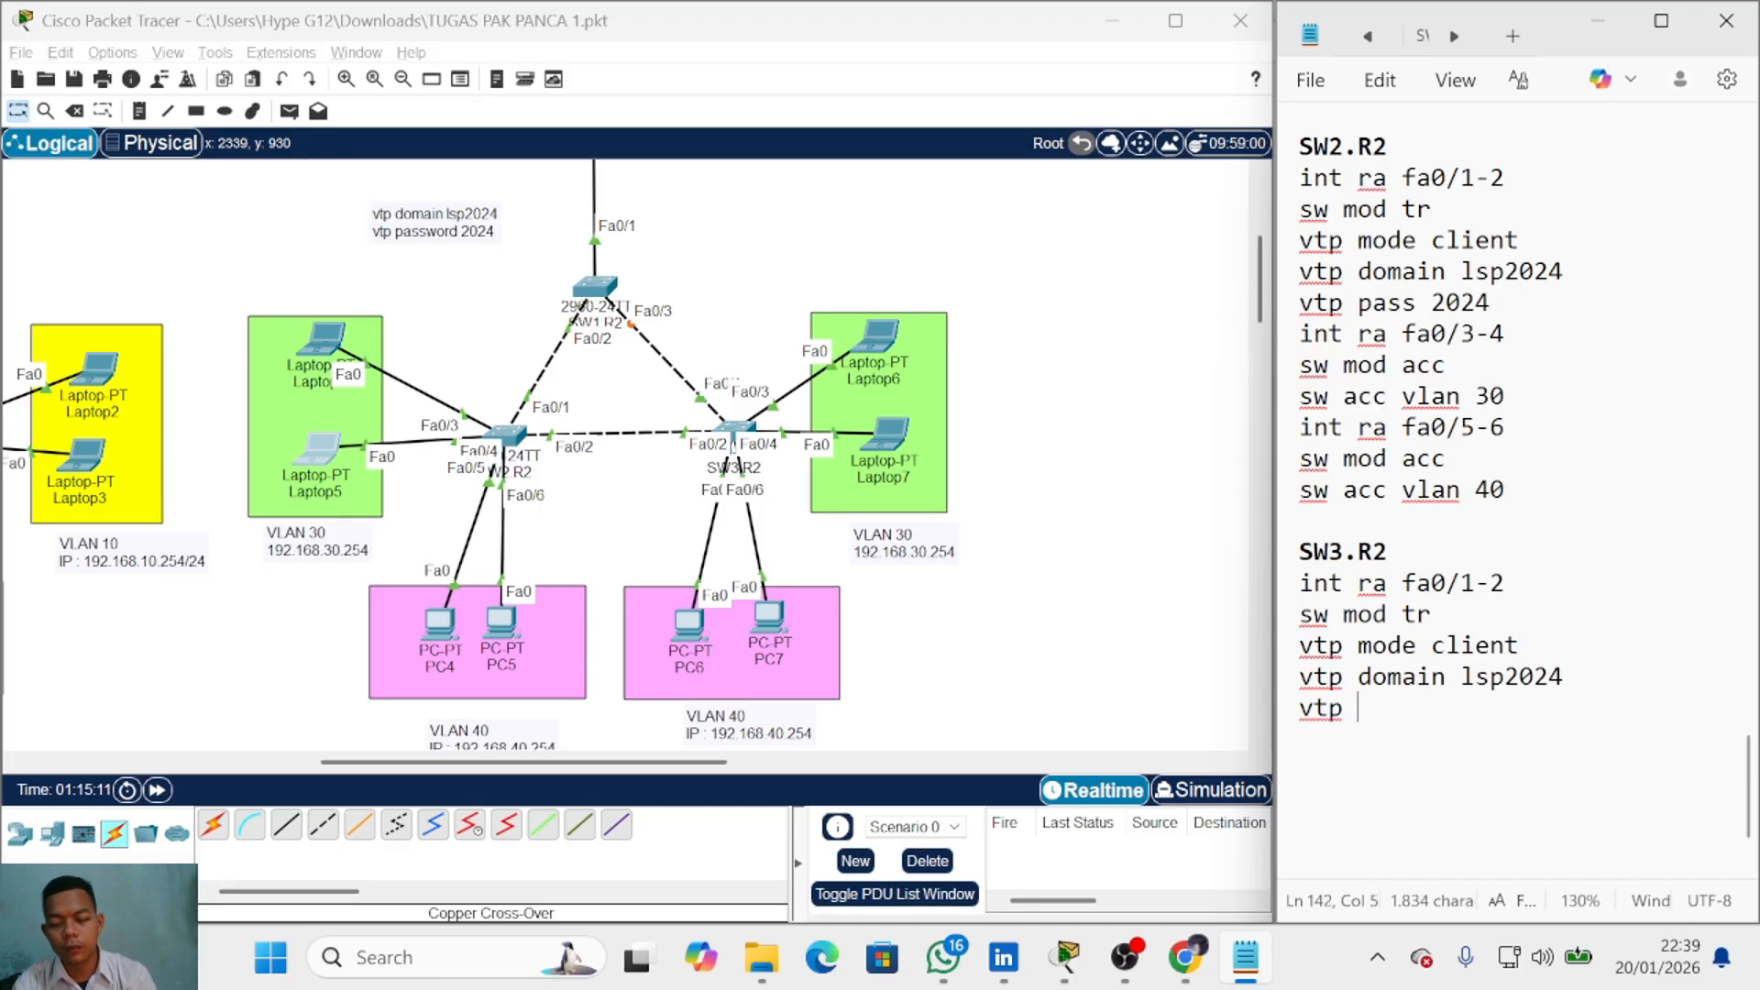
type("pass 2024")
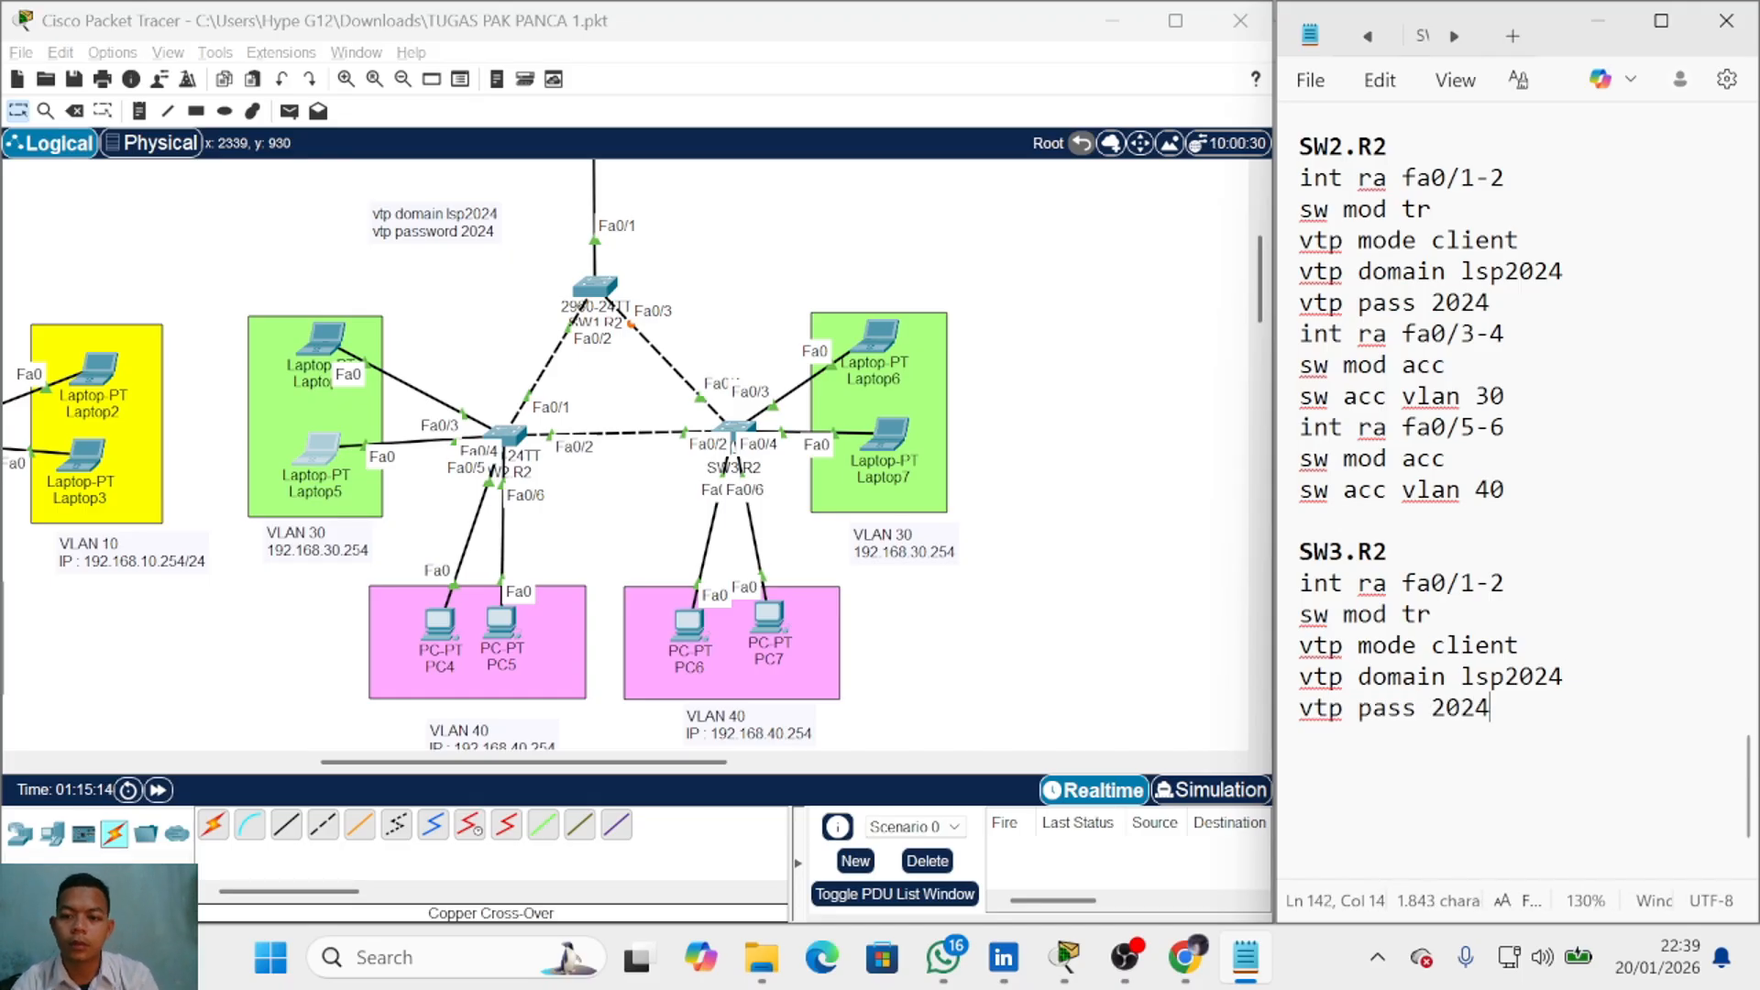
key("Return")
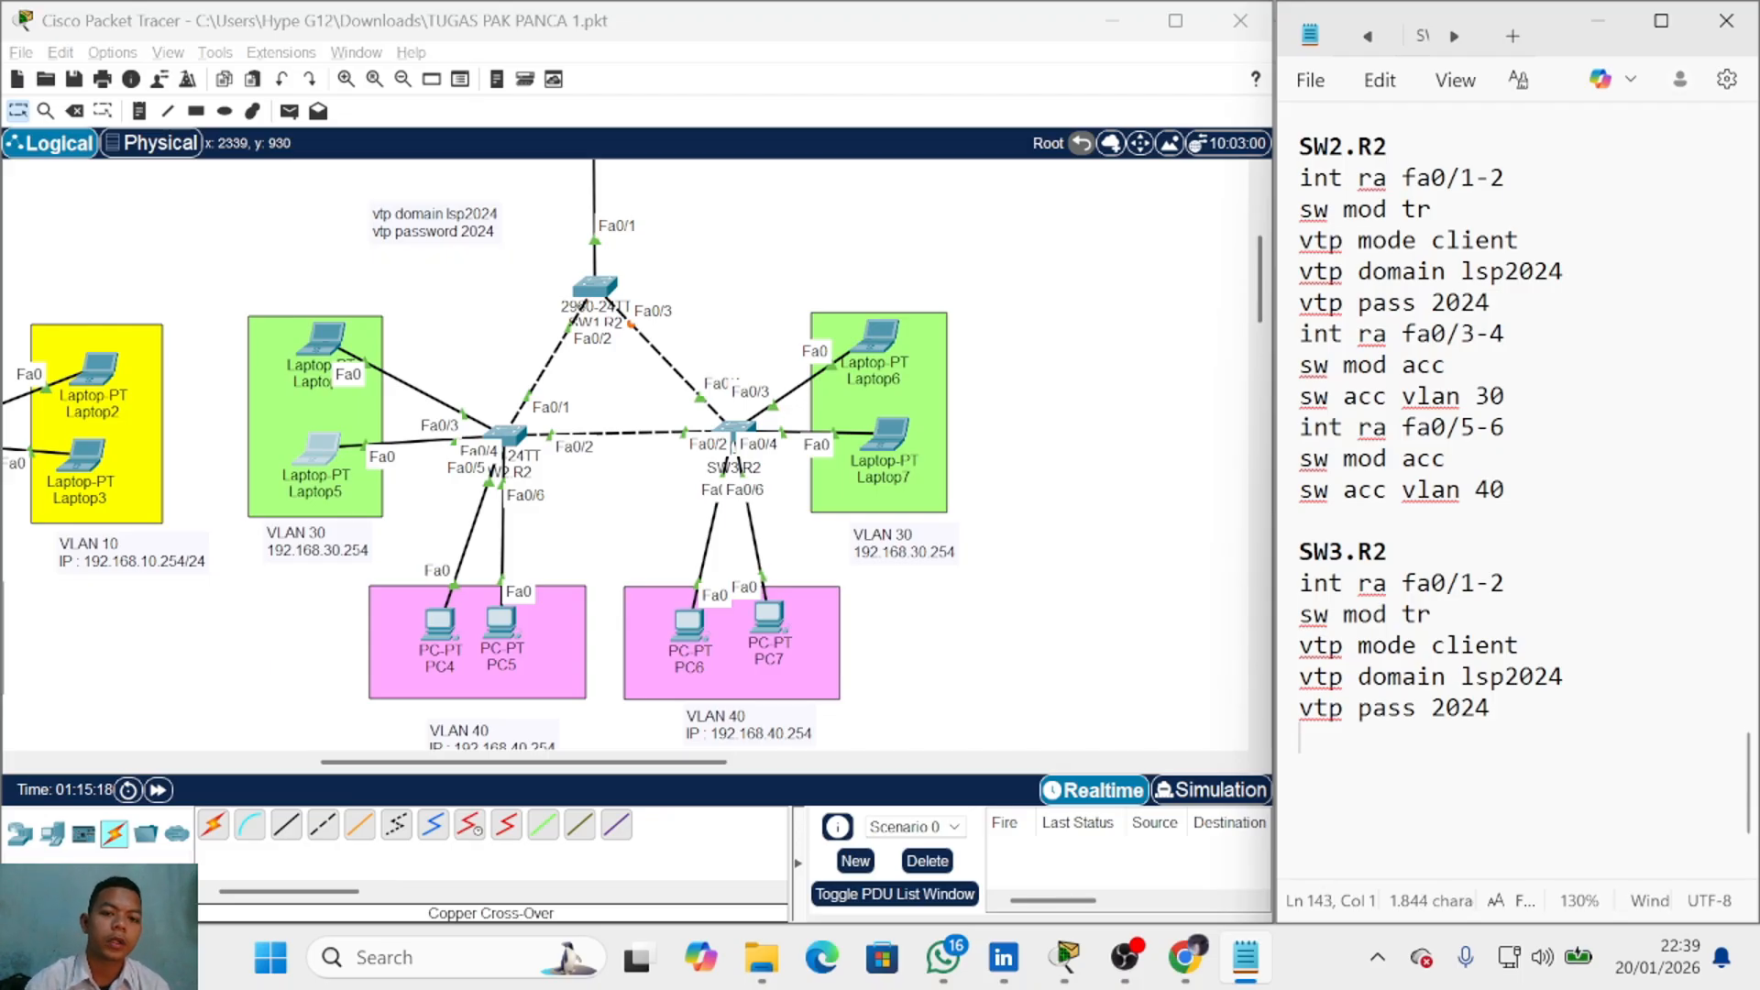
Step: Add 'int ra fa0/3-4', 'sw mod acc' and 'sw acc vlan 30' lines
type("inr")
key("BackSpace")
key("BackSpace")
key("BackSpace")
type("t ra fa0/")
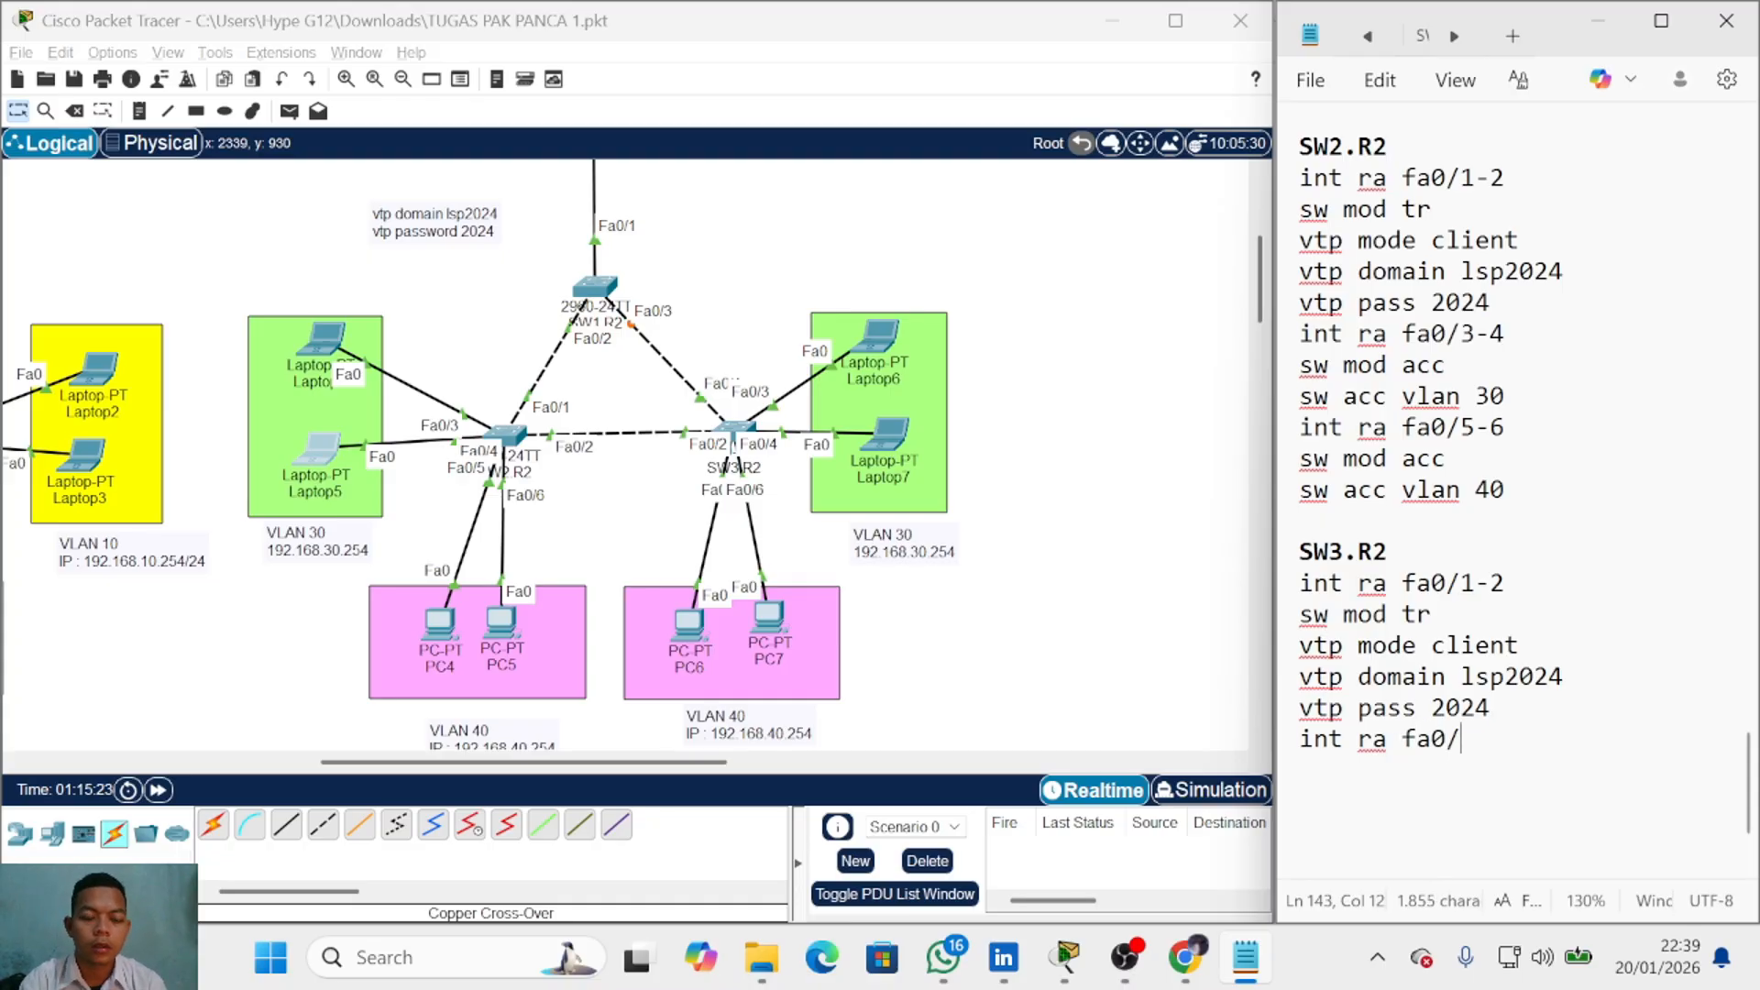
type("3-4")
key("Return")
type("sw ")
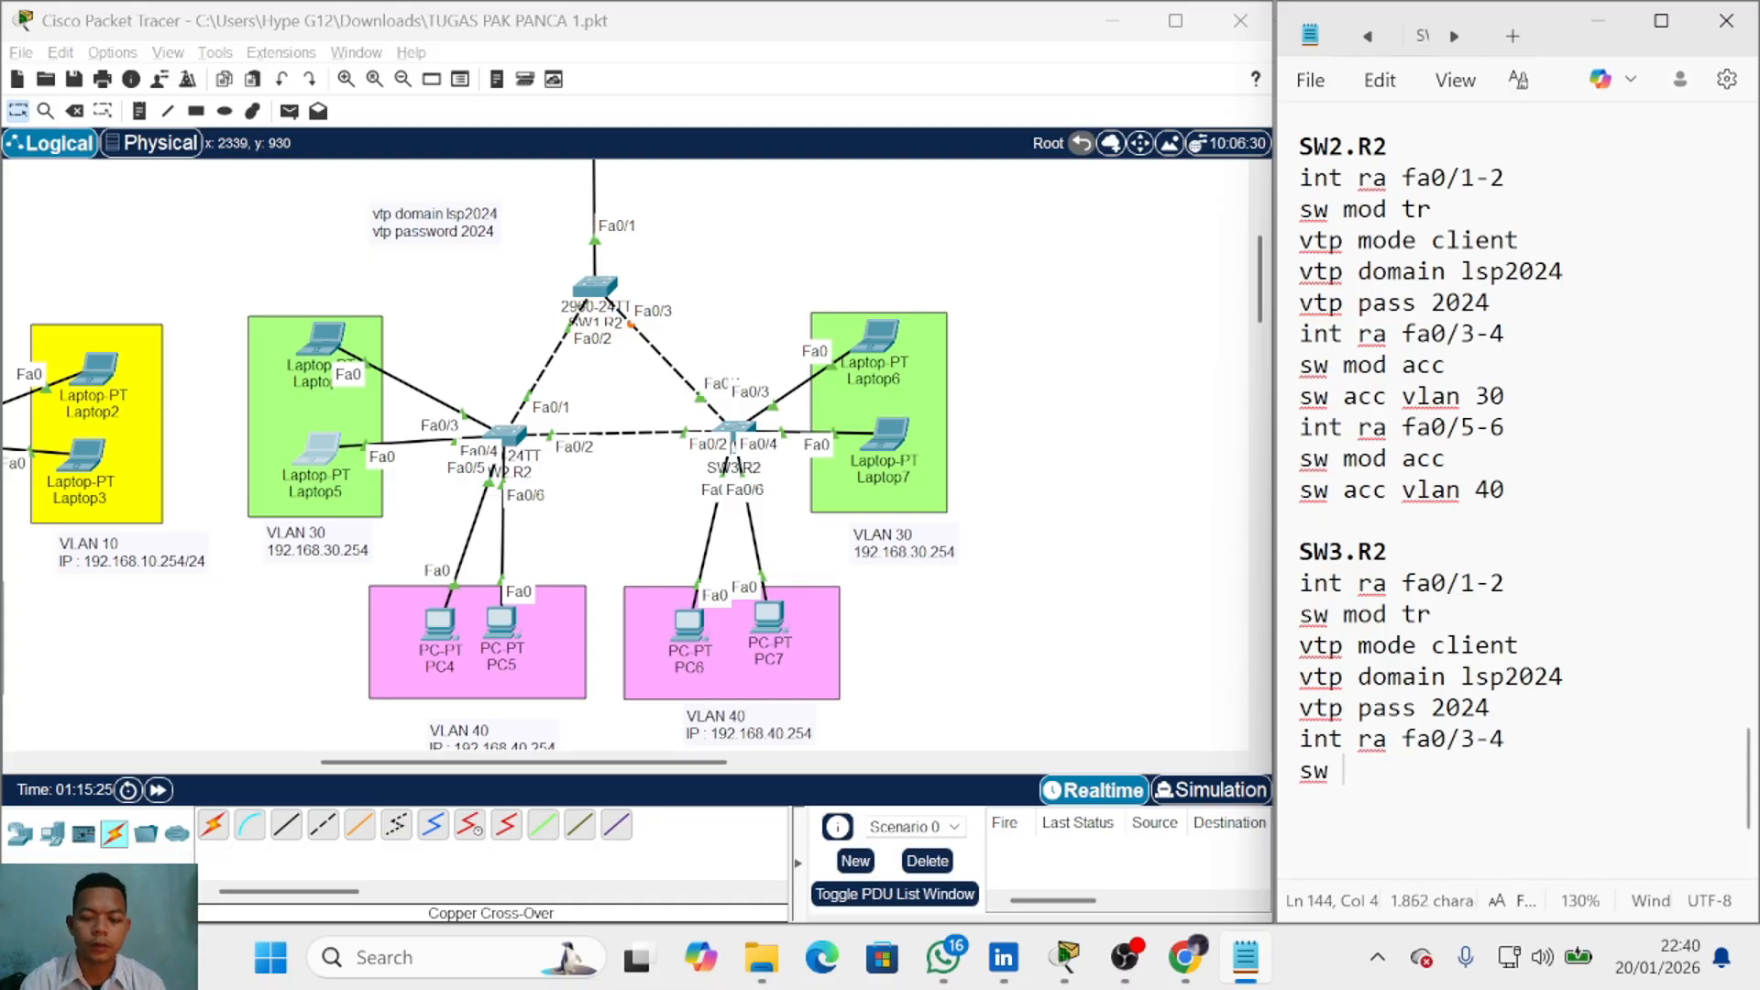
type(" mod acc")
key("Return")
type("sw a")
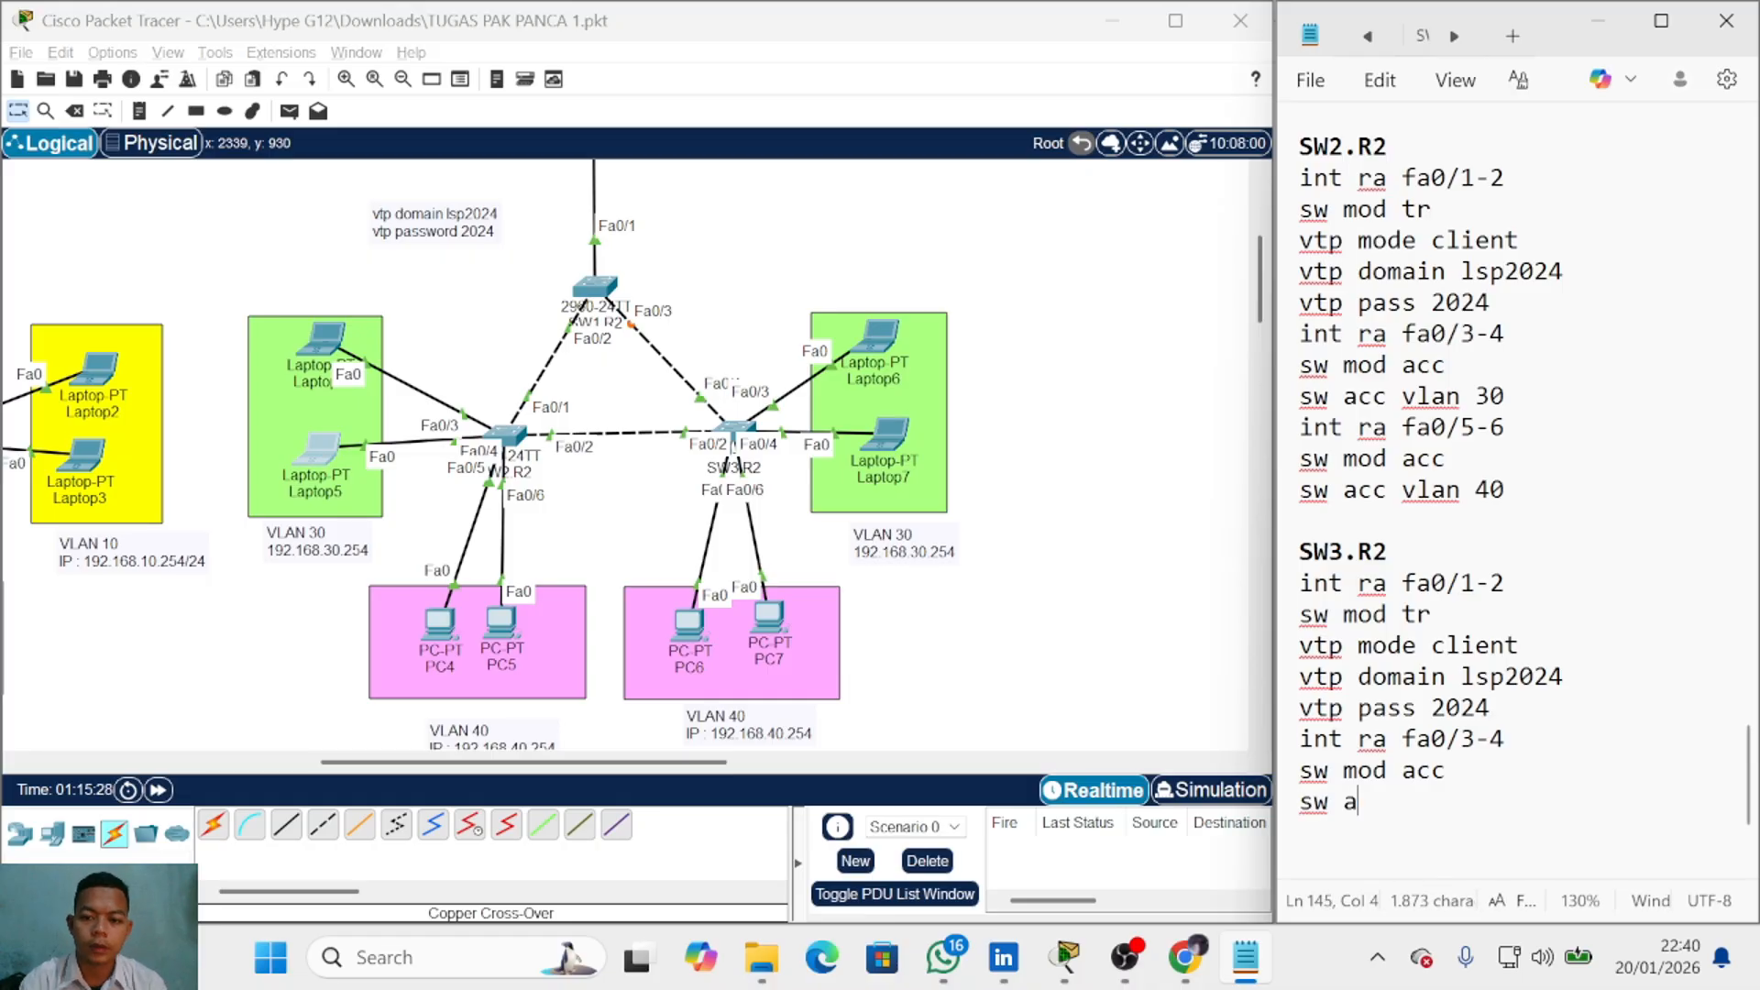
type("cc vlan ")
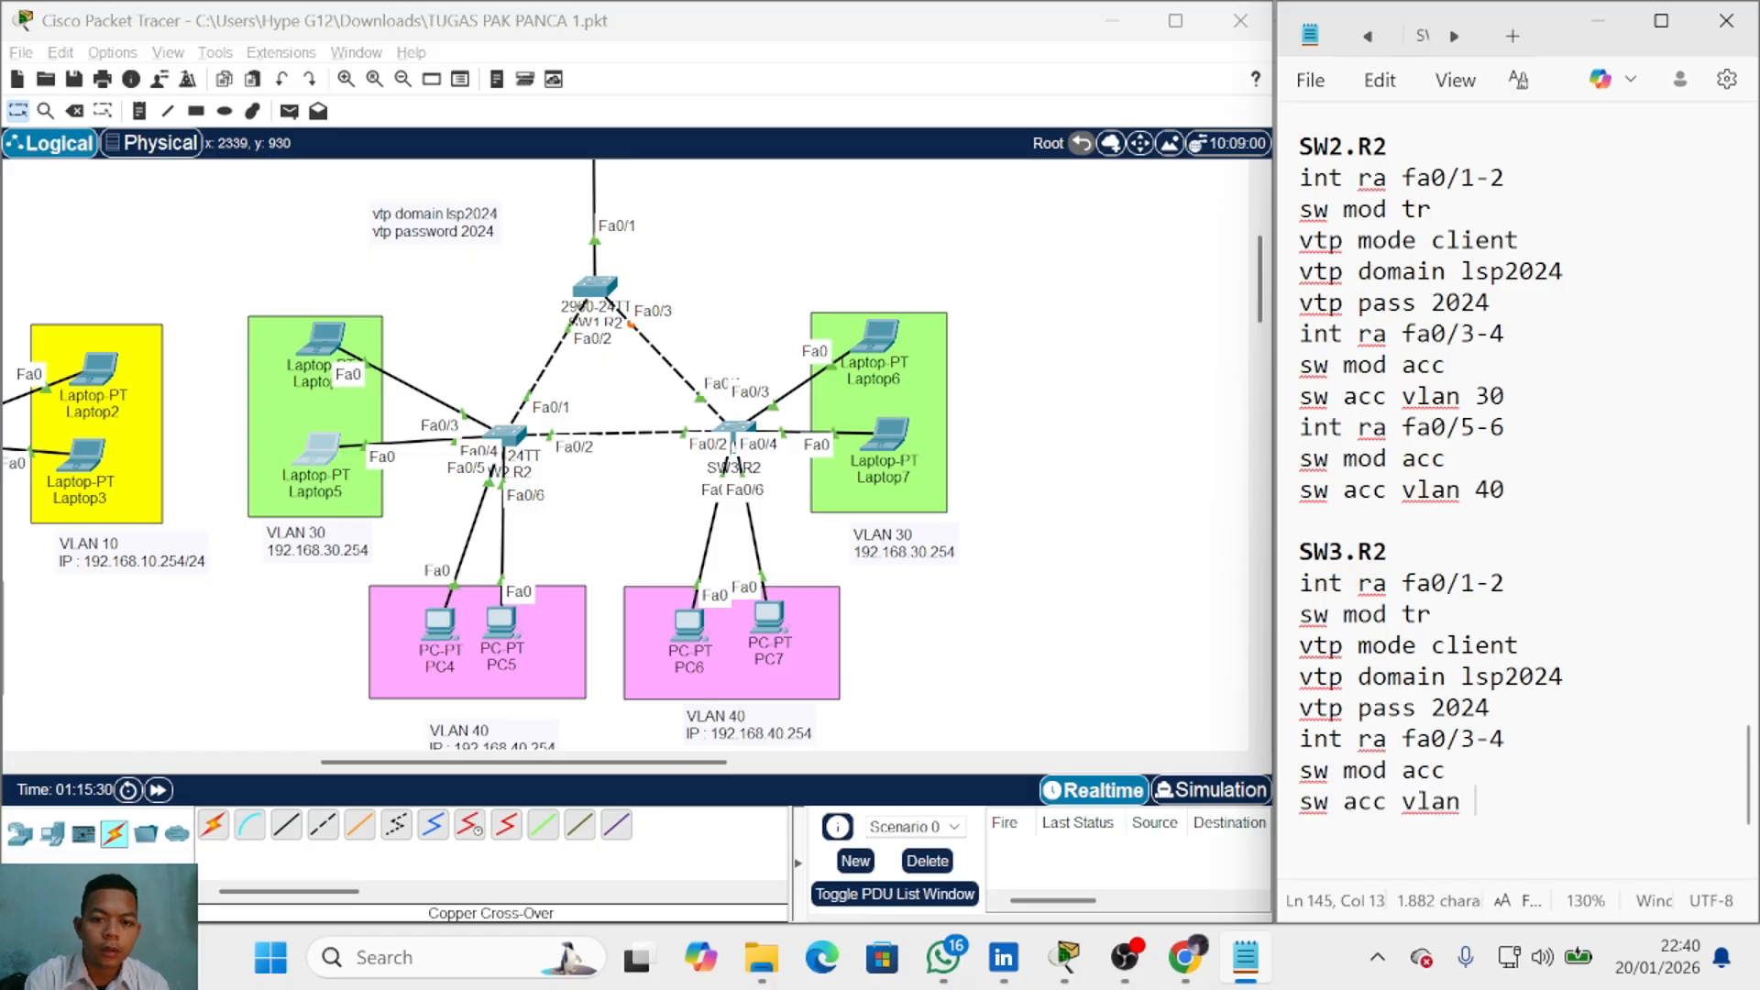
type("30")
Step: Add 'int ra fa0/5-6', 'sw mod acc' and 'sw acc vlan 40' lines
key("Return")
type("in")
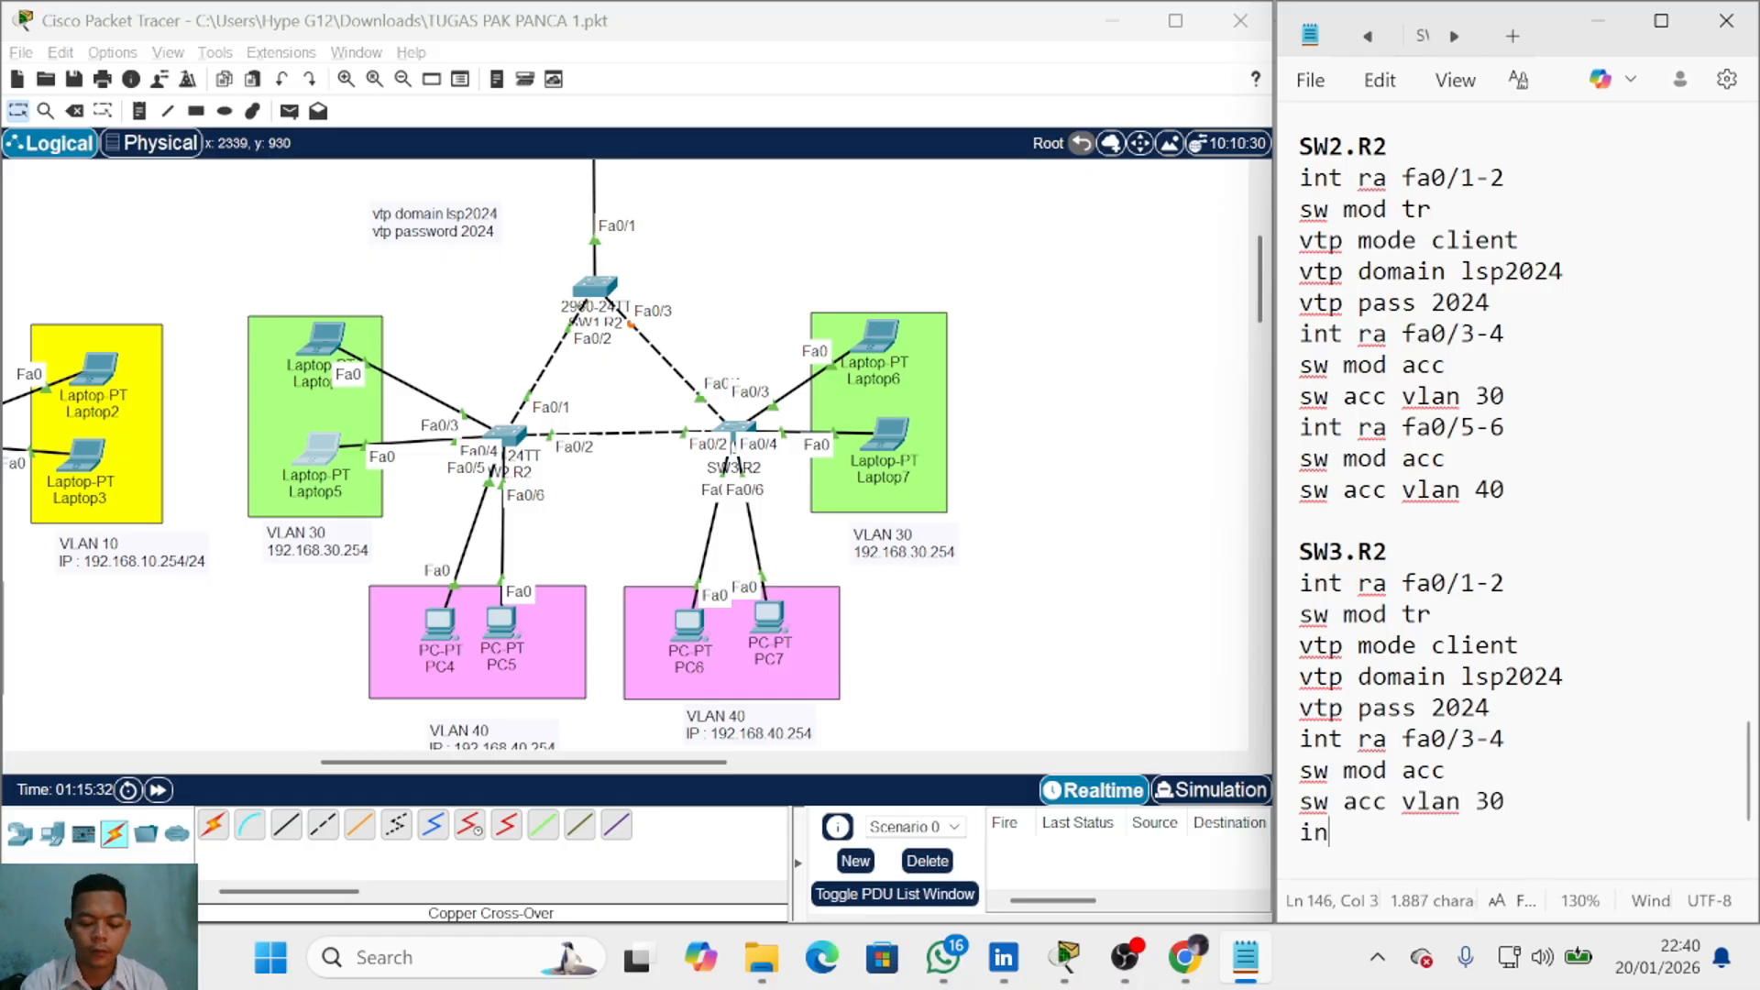
type("t r af")
key("BackSpace")
key("BackSpace")
key("BackSpace")
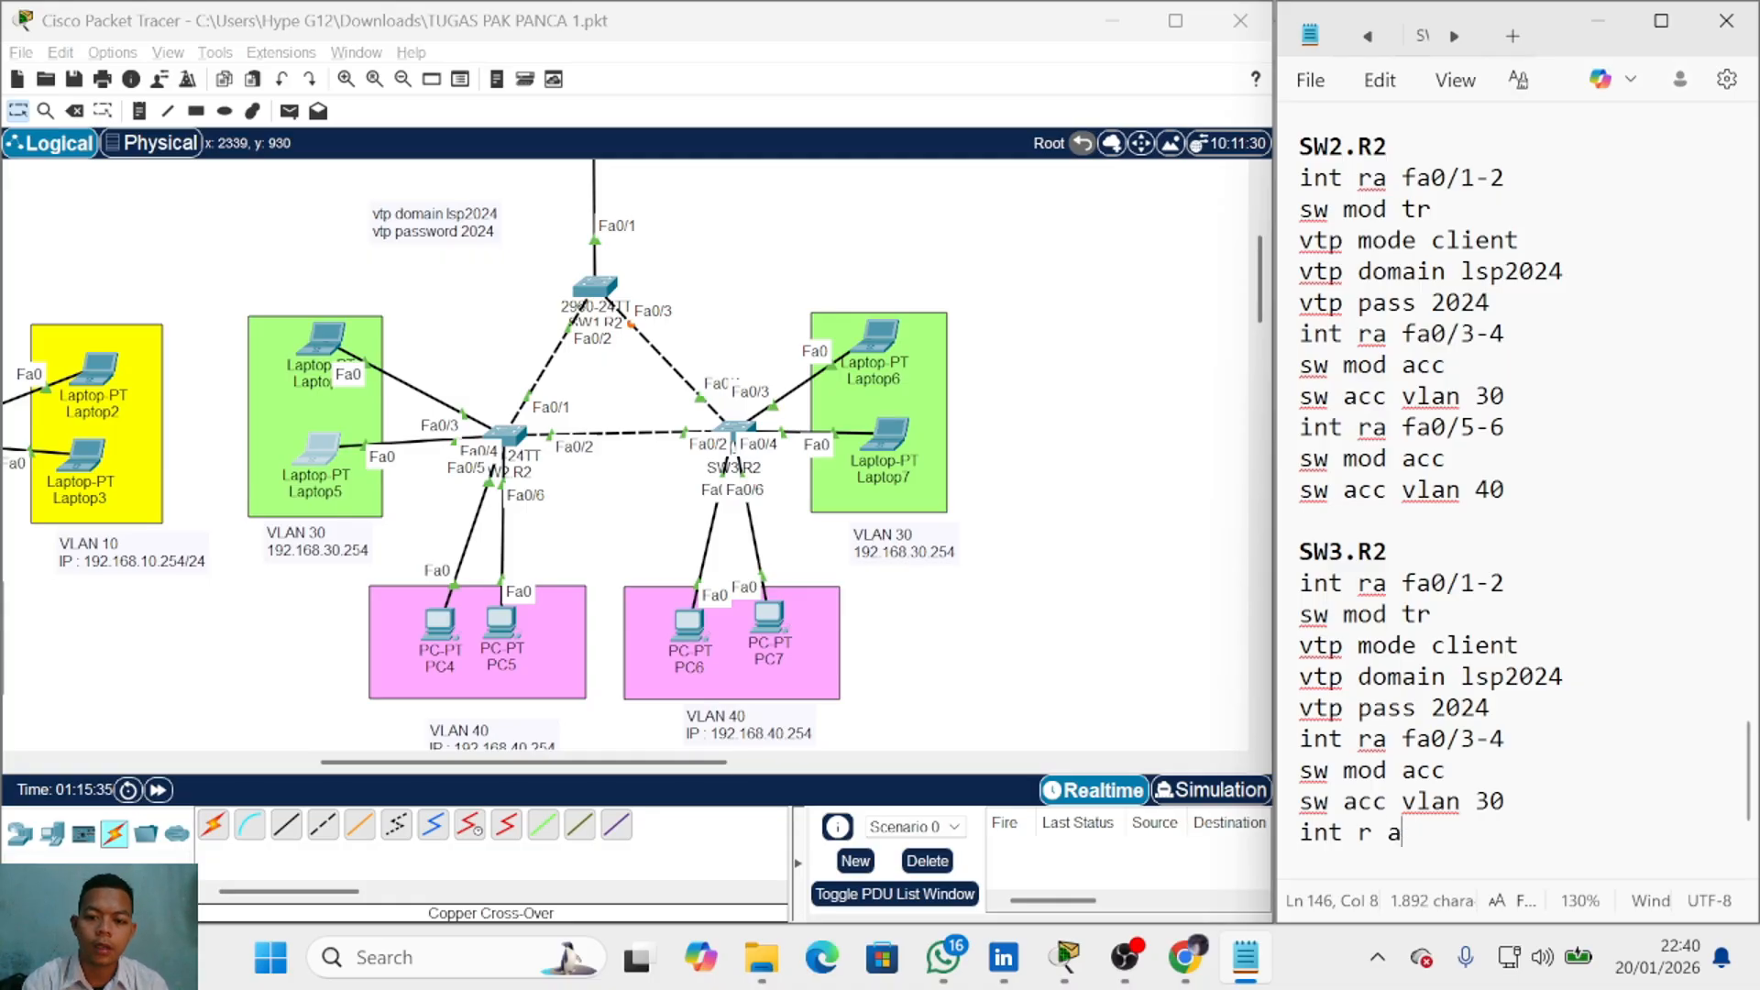
type("a fa0/")
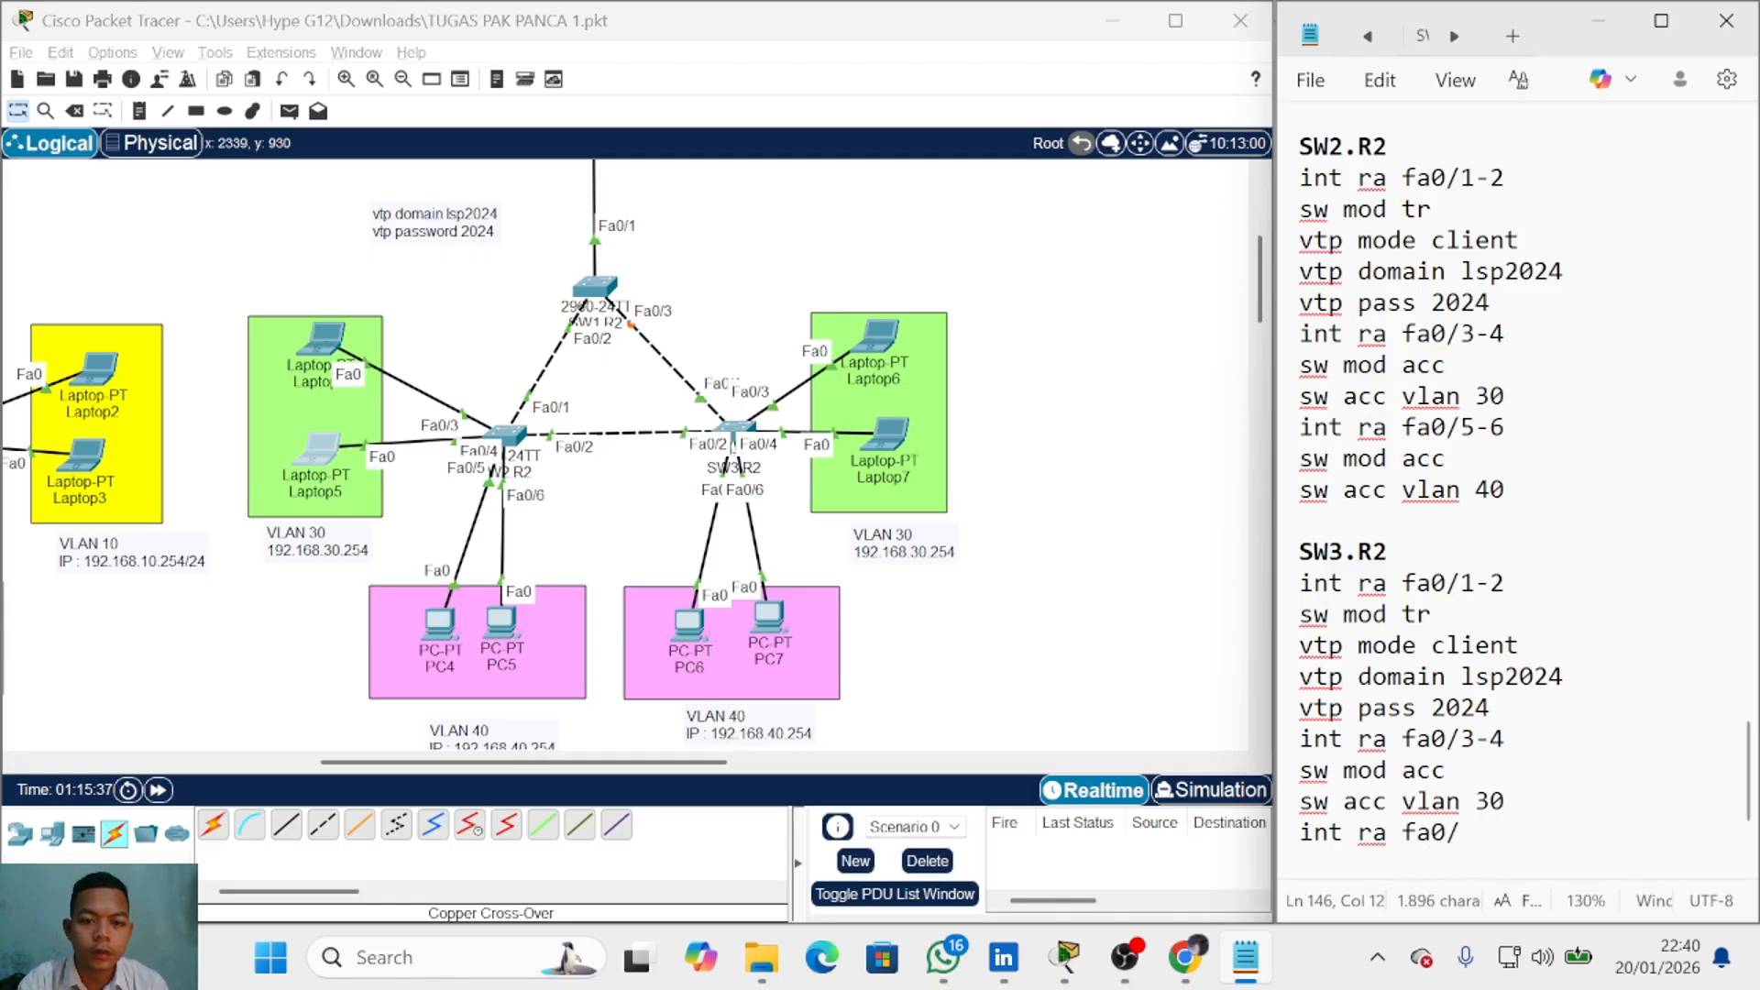
type("5-6")
key("Return")
type("sw m")
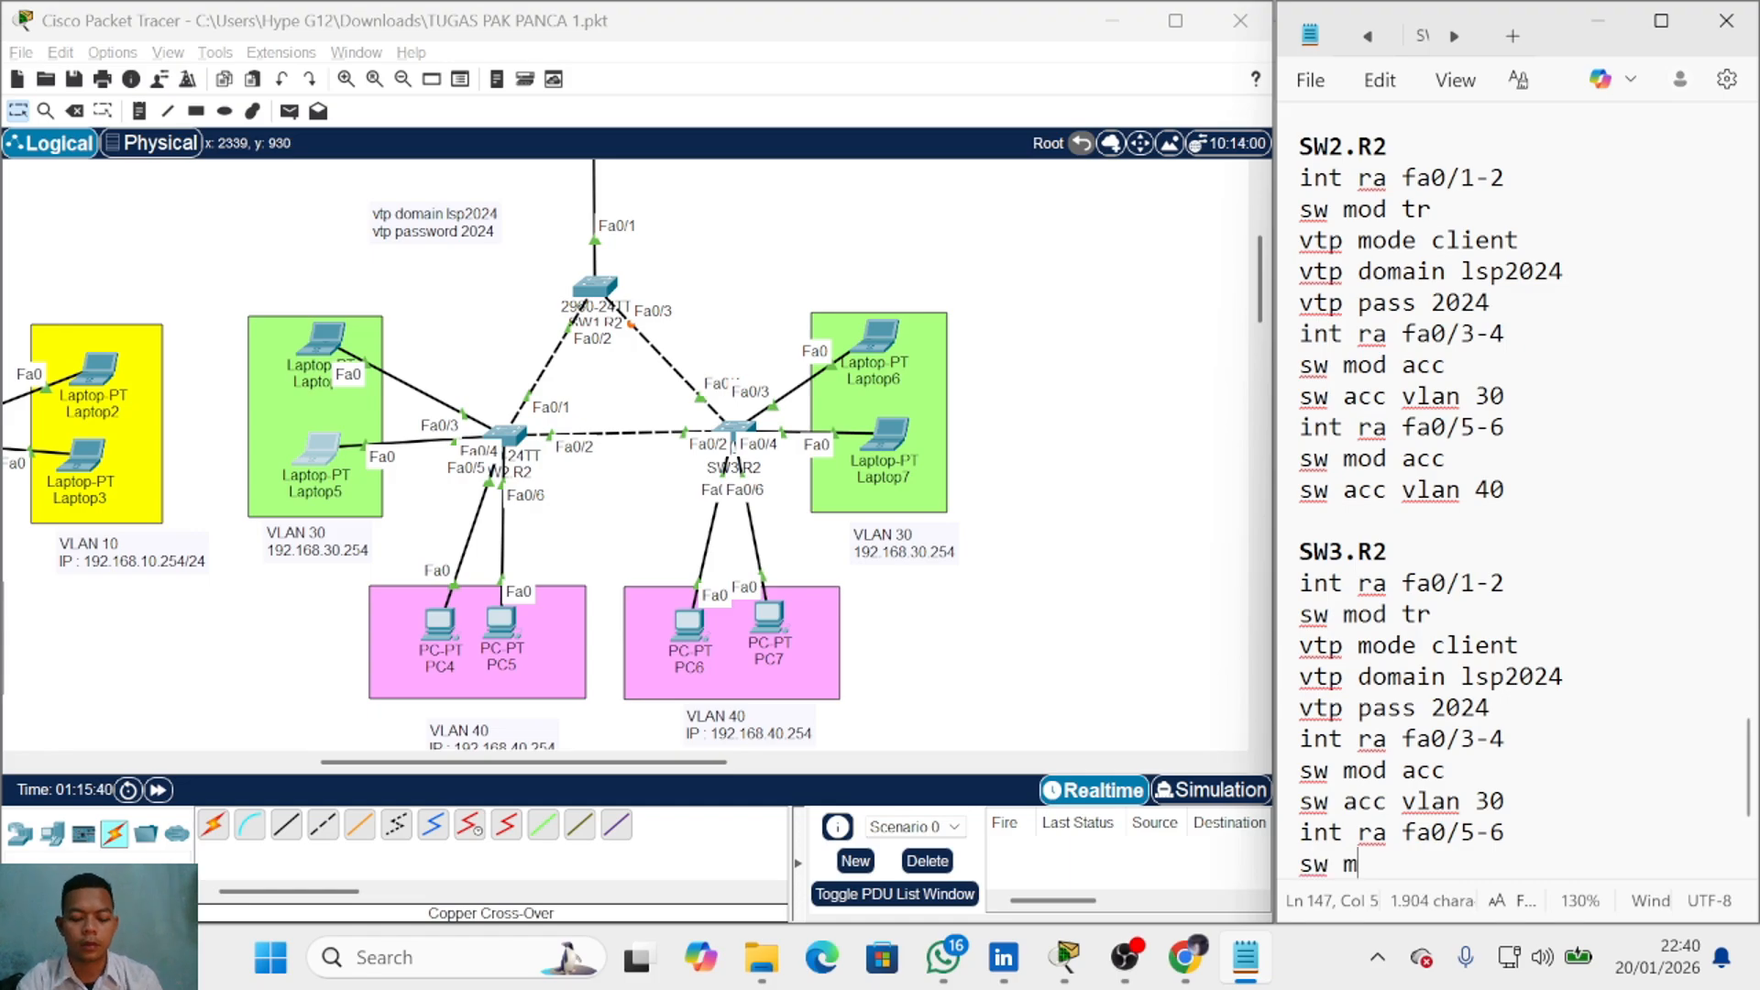
type("od acc")
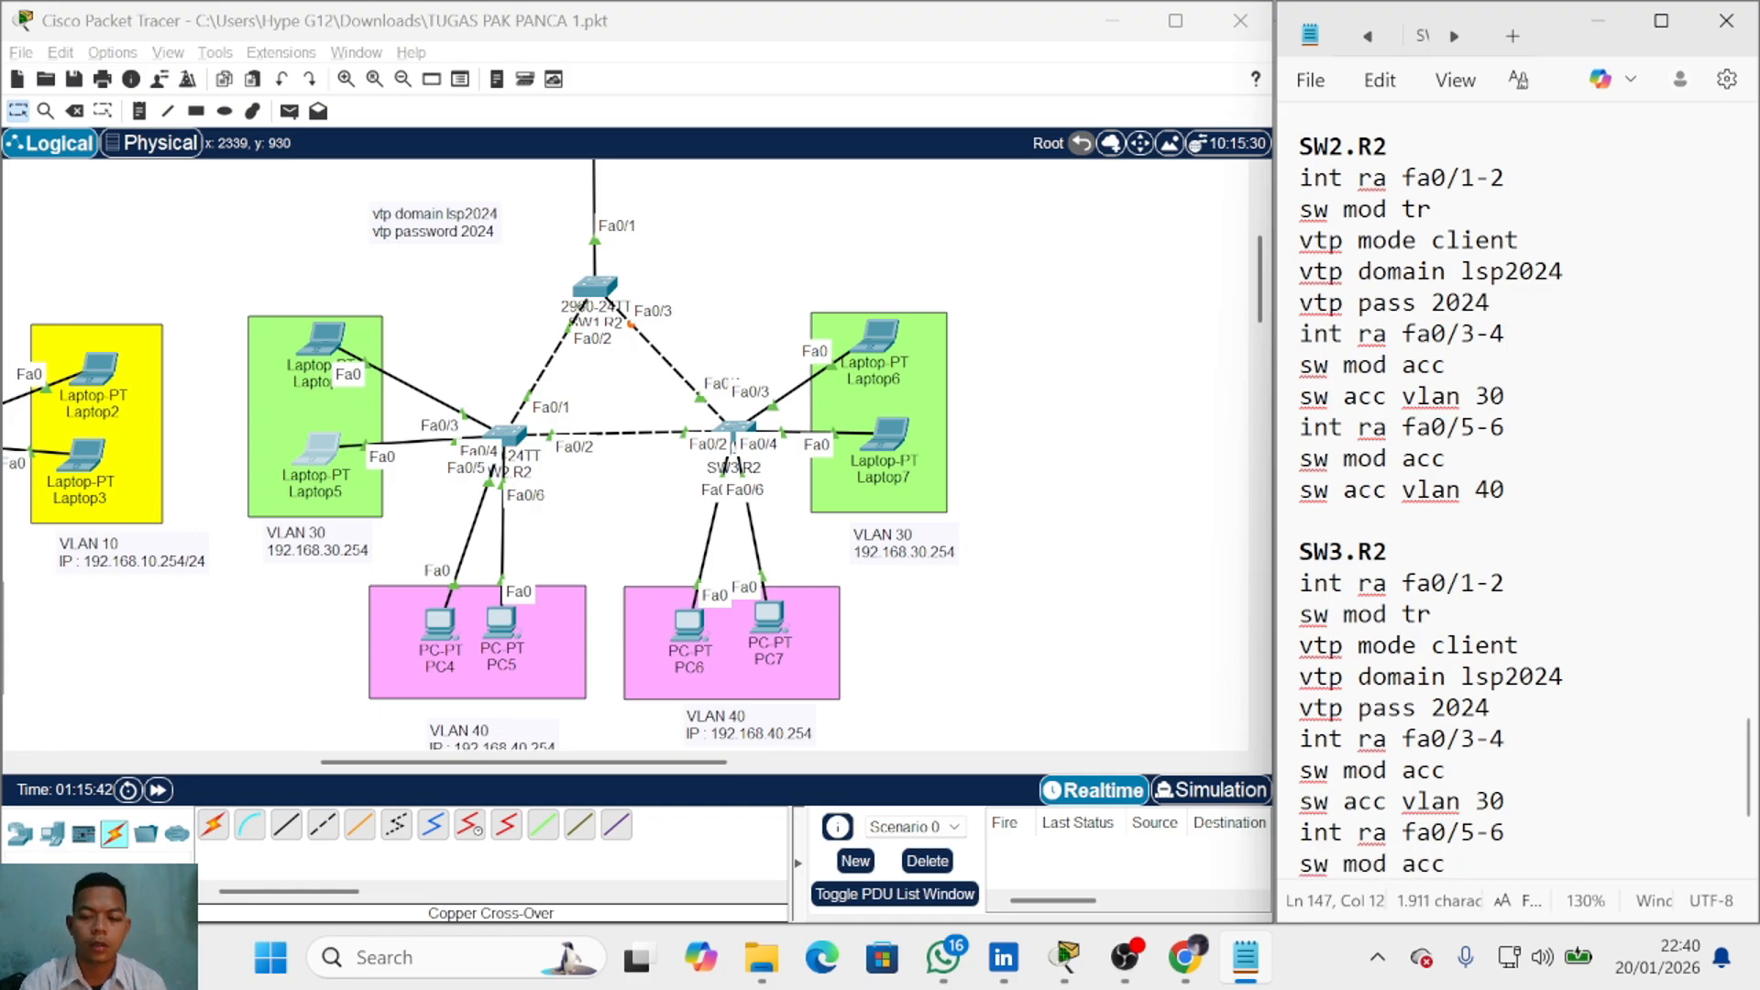
key("Return")
type("sw acc vlan ")
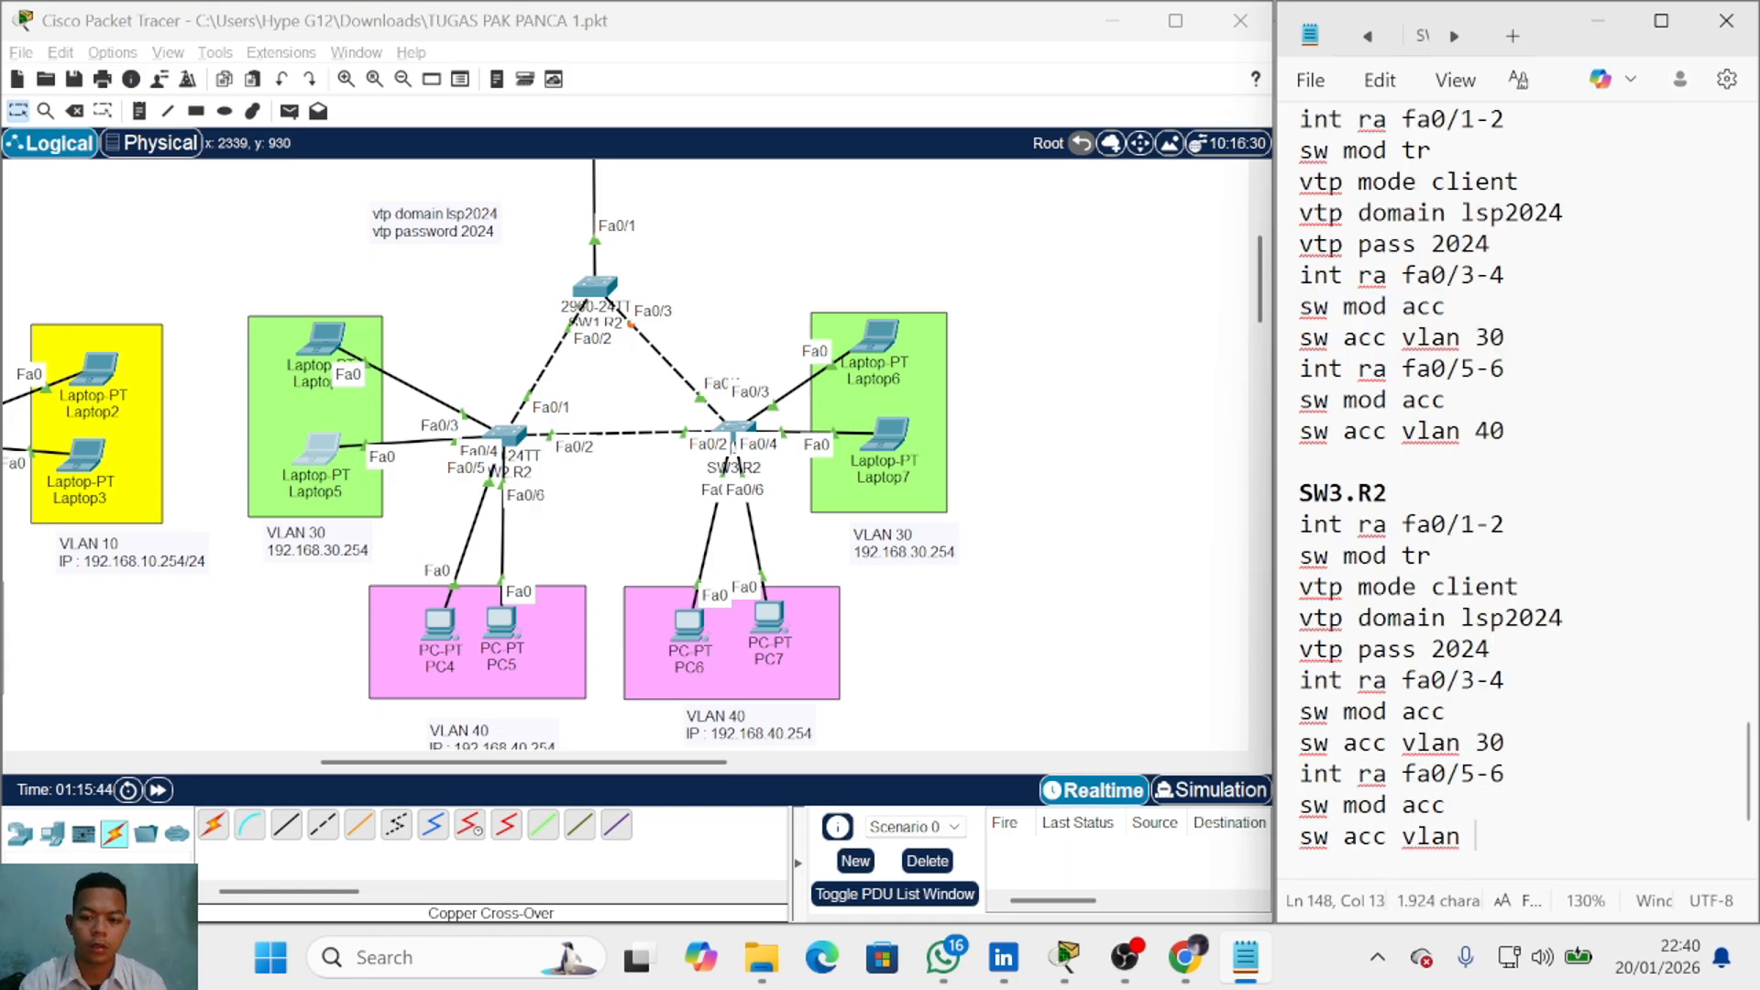
type("4-")
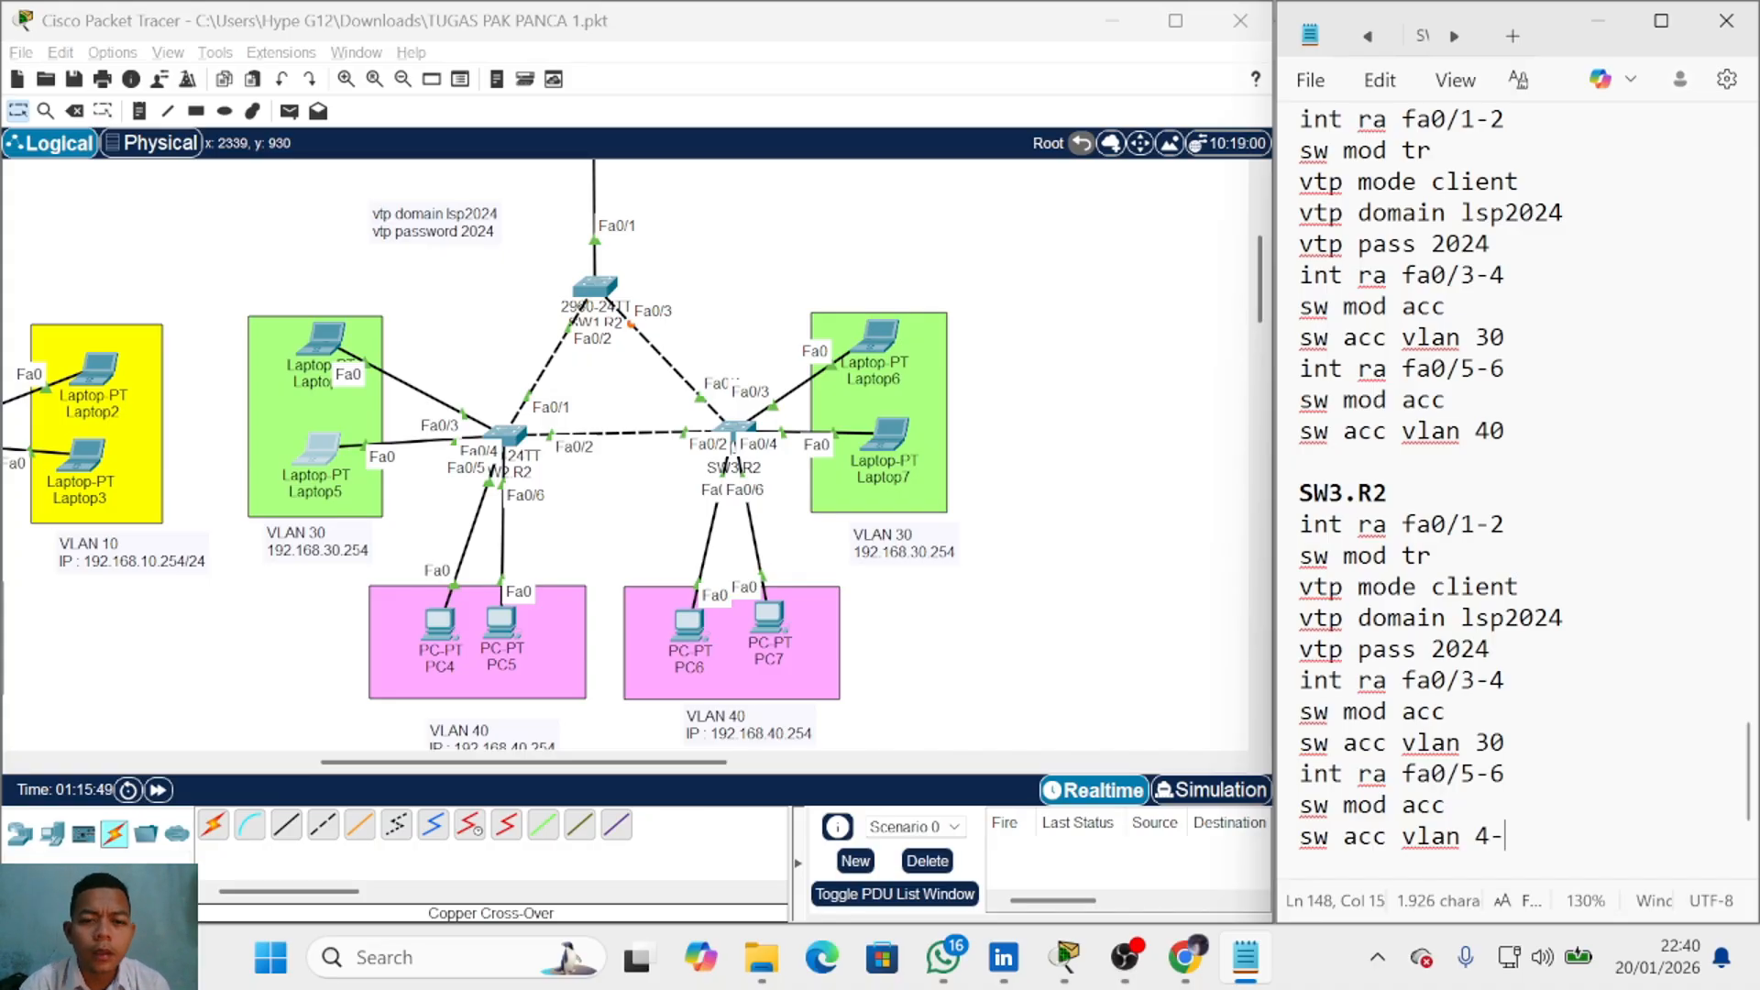
key("BackSpace")
type("0")
key("Return")
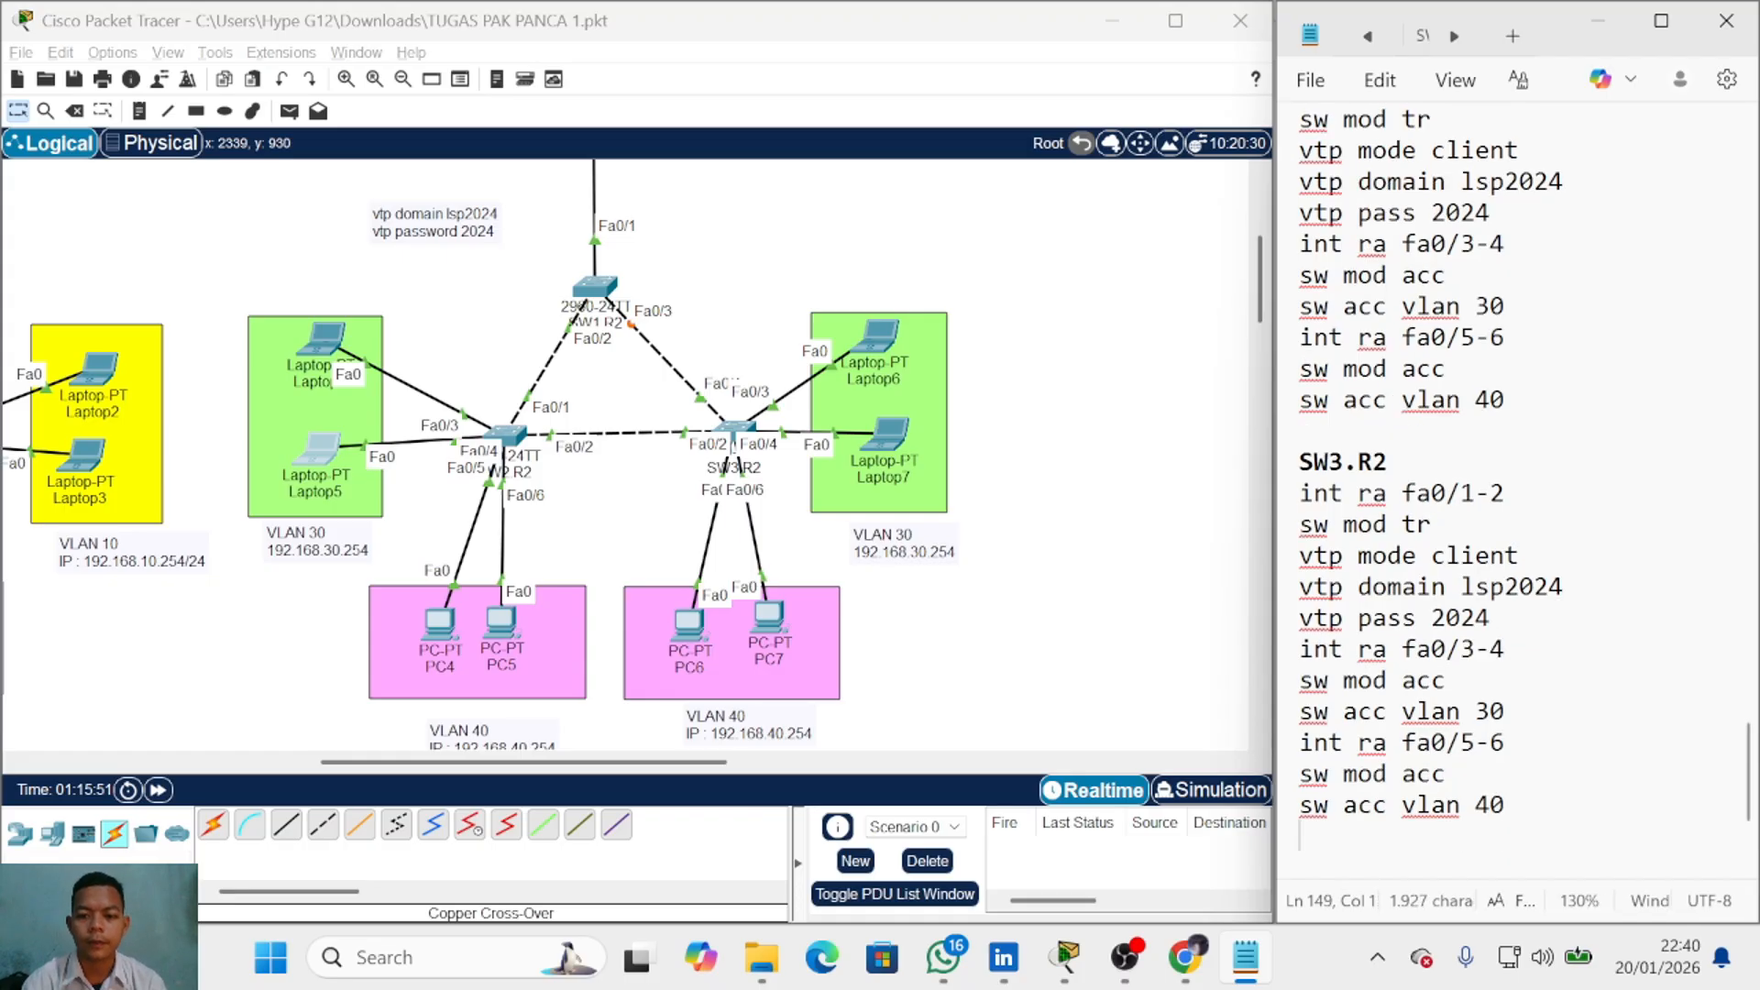
scroll(1466, 459, "up", 6)
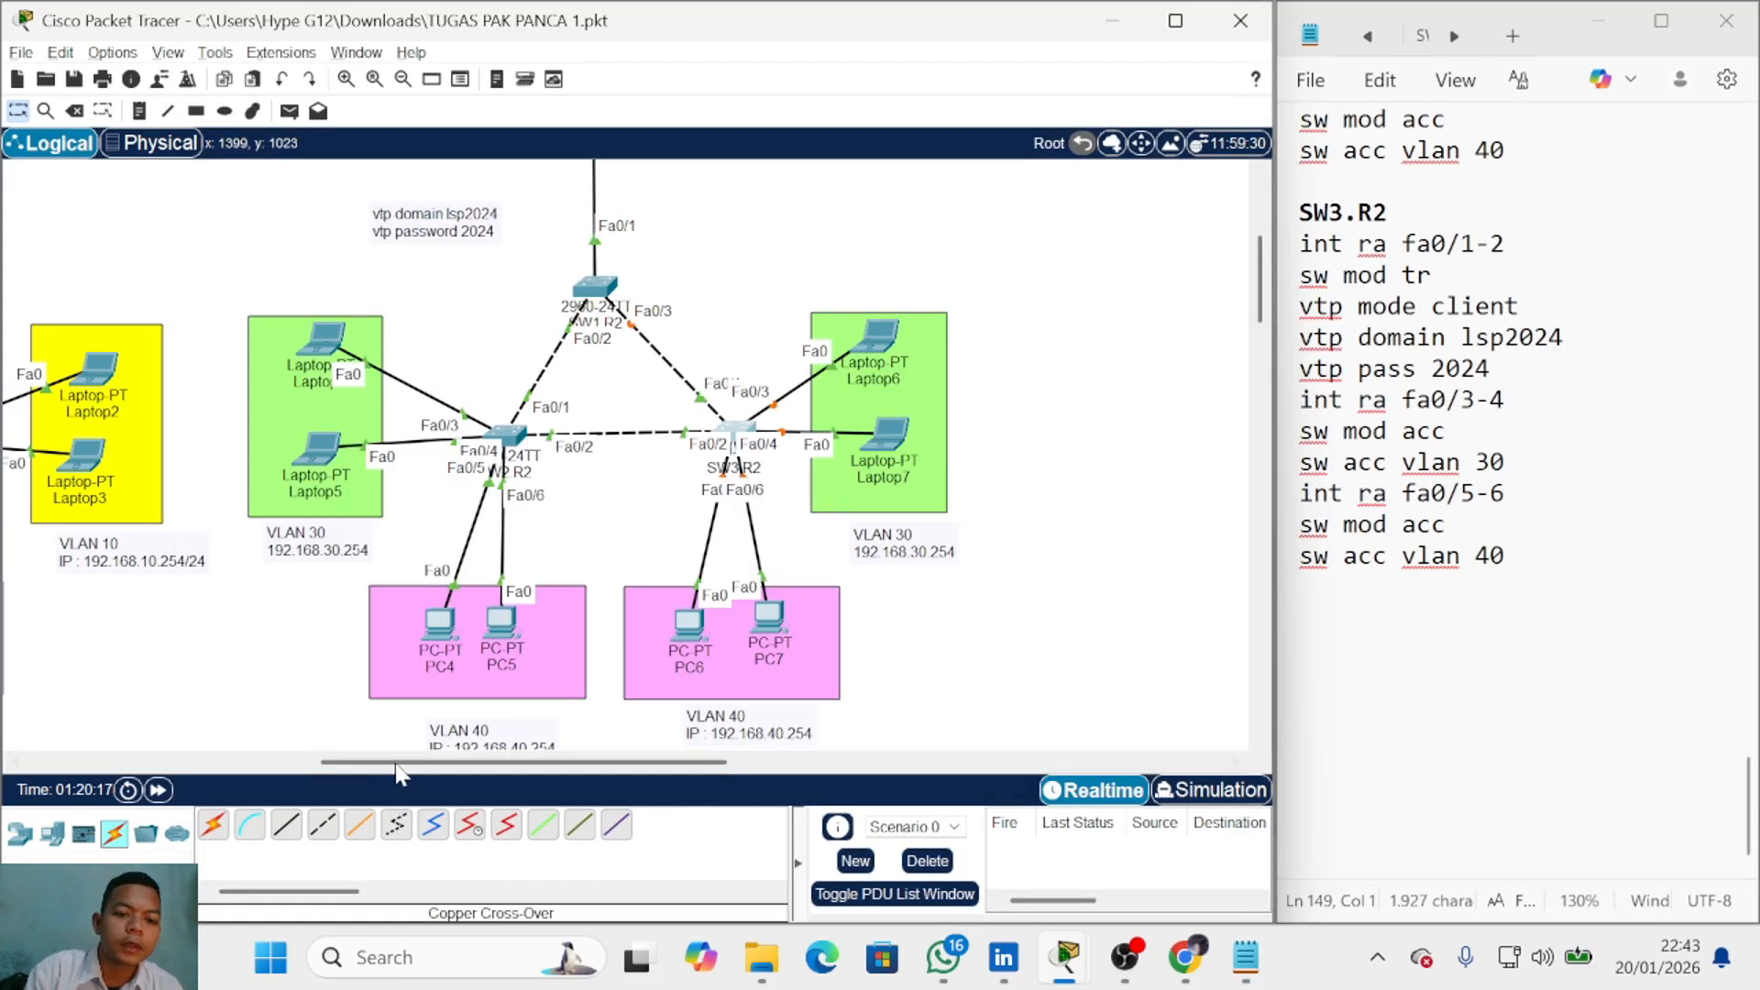
Step: Note 'TEST IP DHCP' with 'PC --> DESKTOP --> DHCP', then open Laptop0's device window
left_click_drag(442, 765, 209, 733)
left_click(1412, 674)
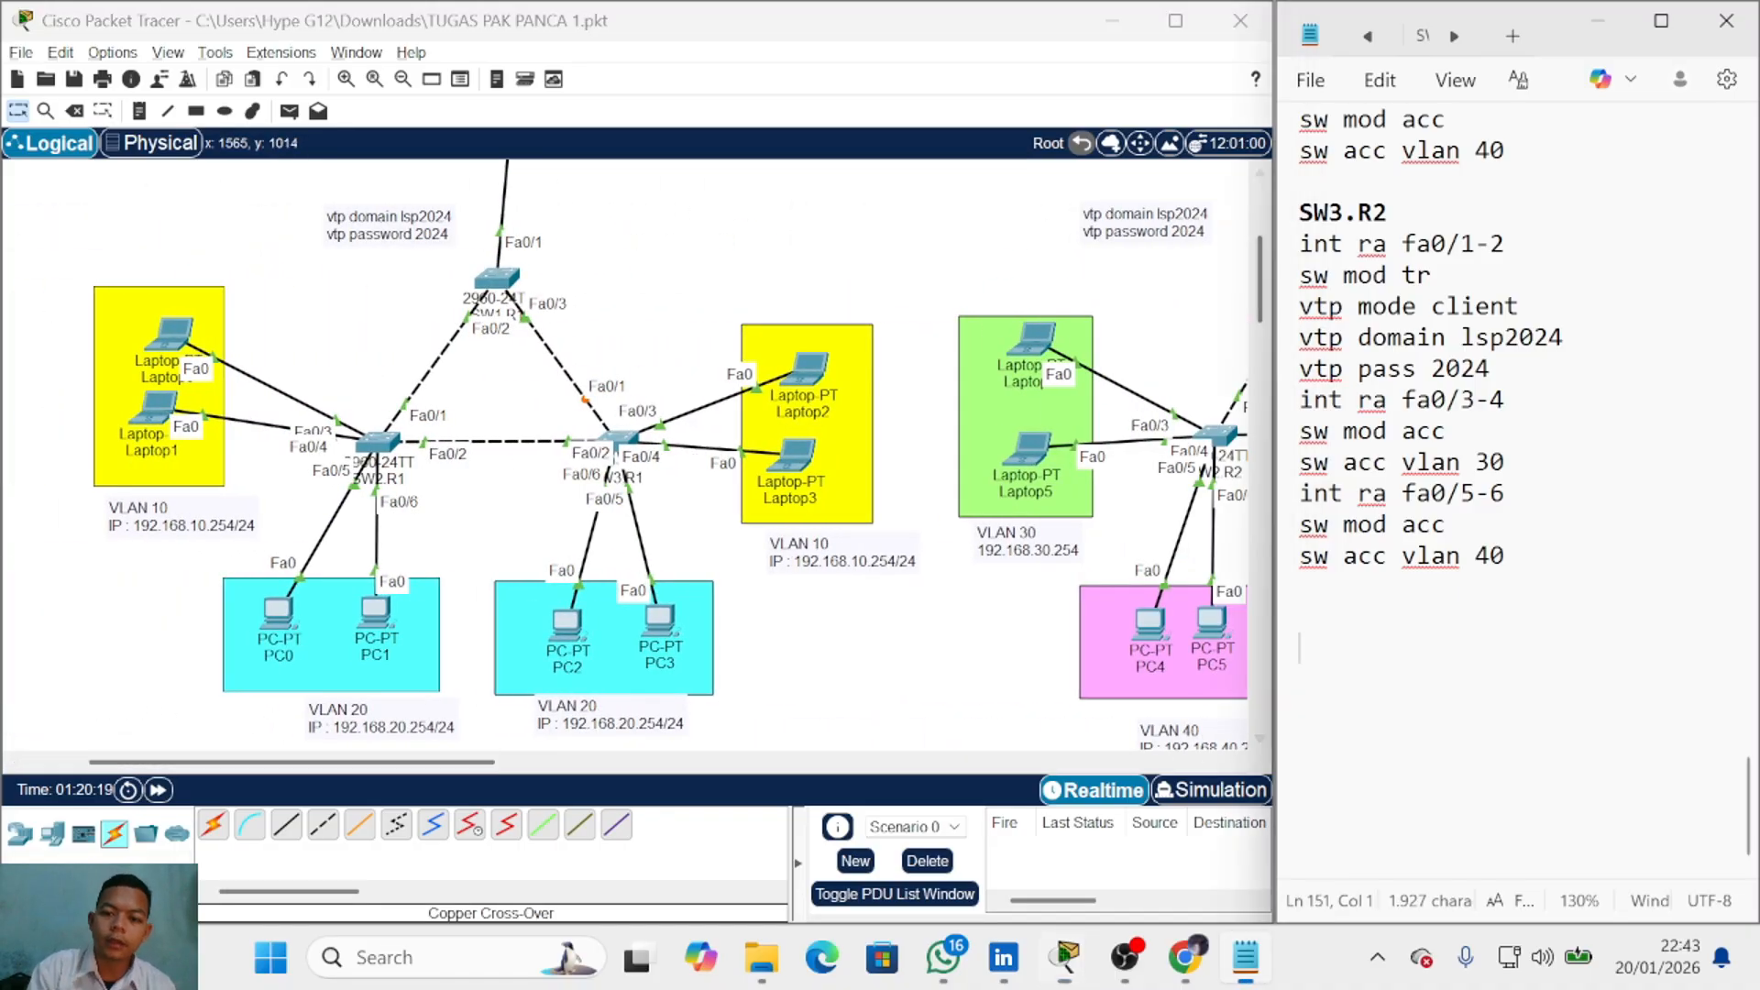
type("TEST  IP DHCP")
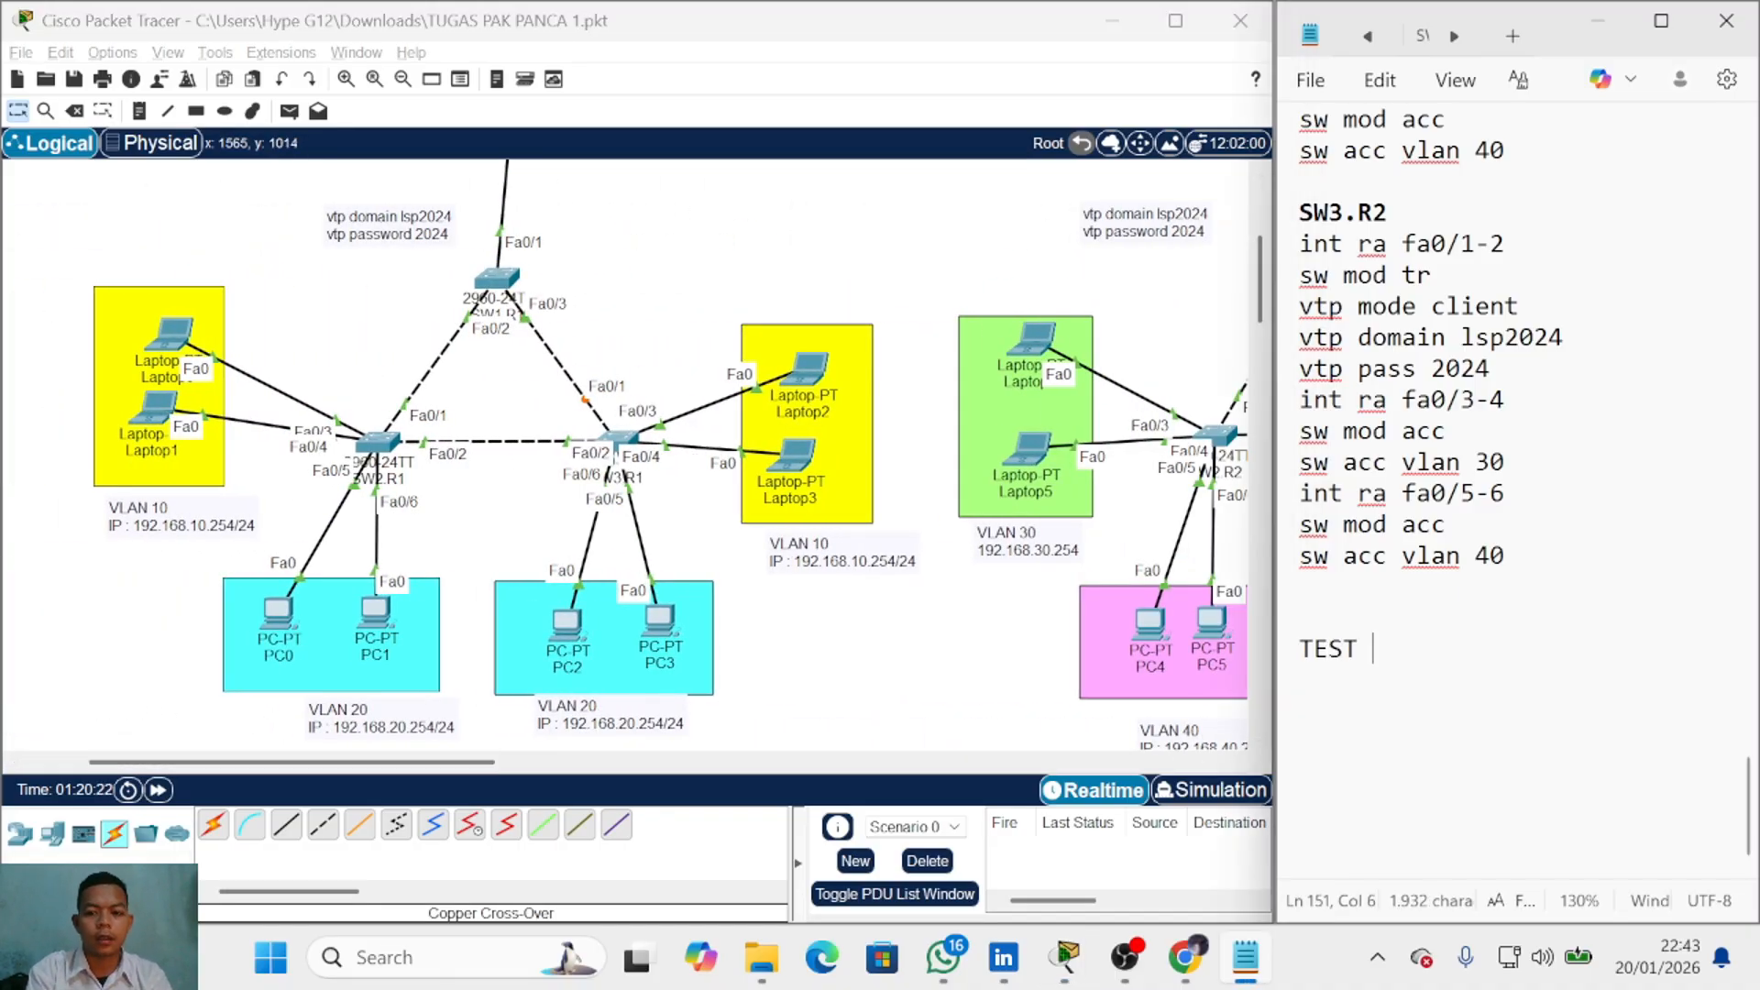
key("Return")
type("PC --> DESKTOP --> DHCP")
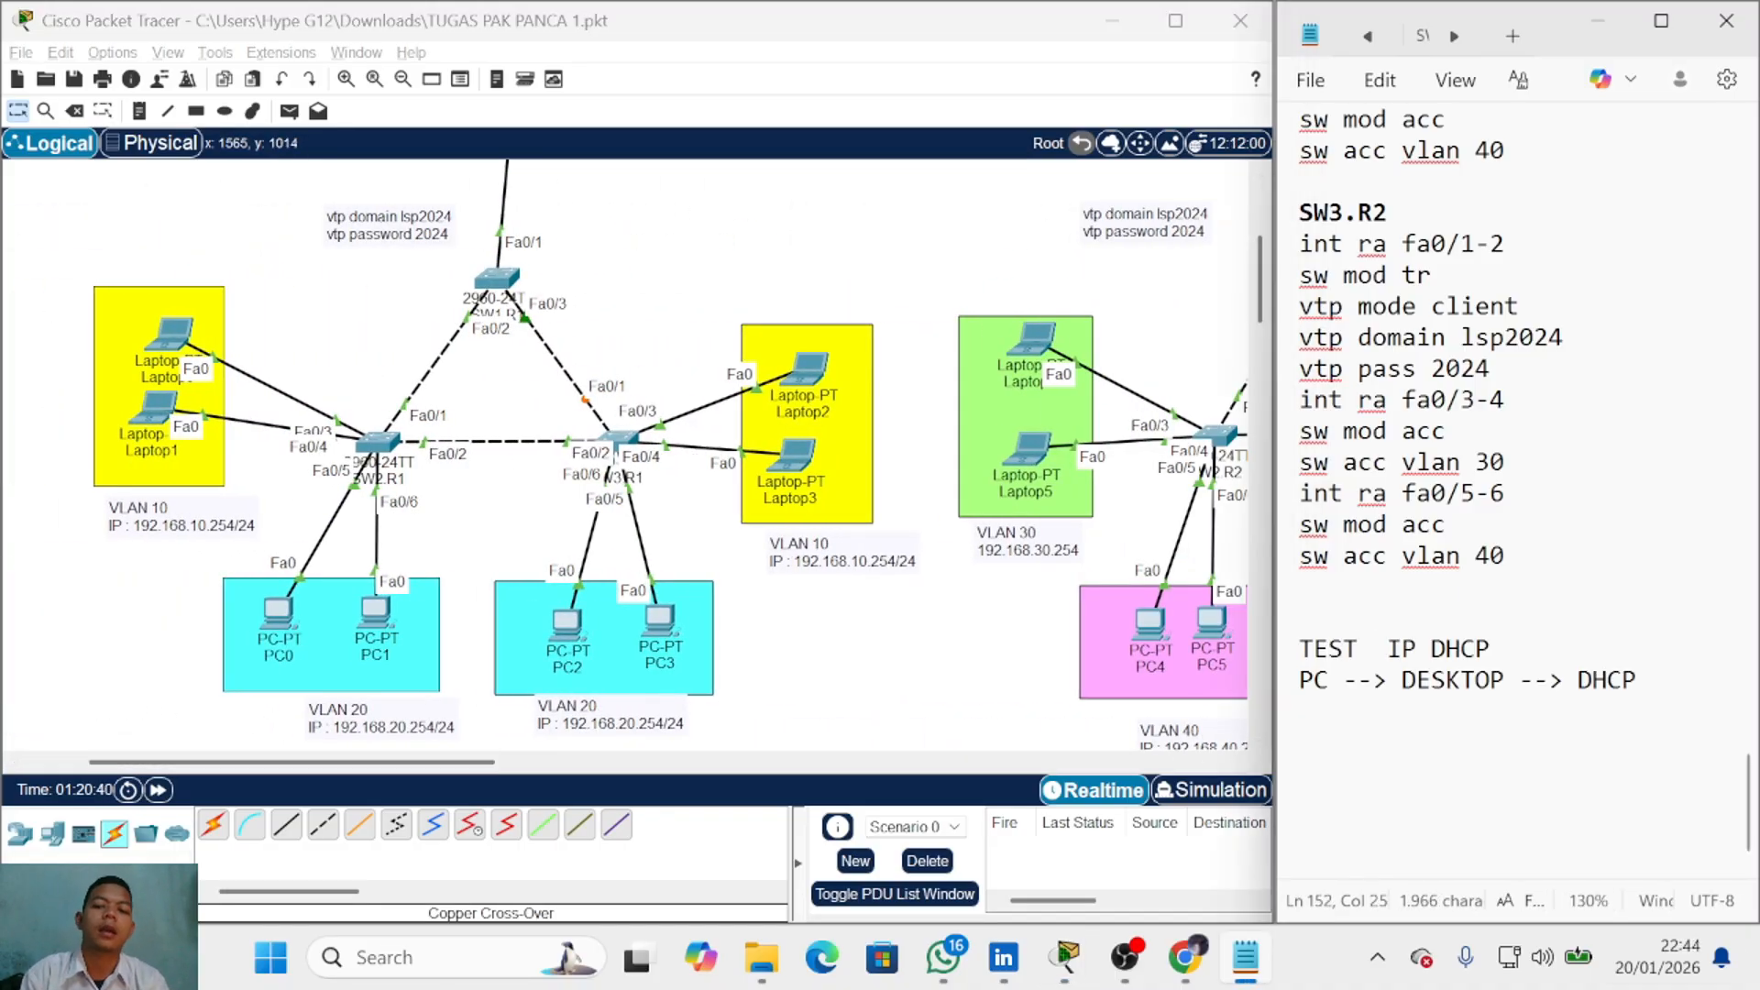
left_click(174, 335)
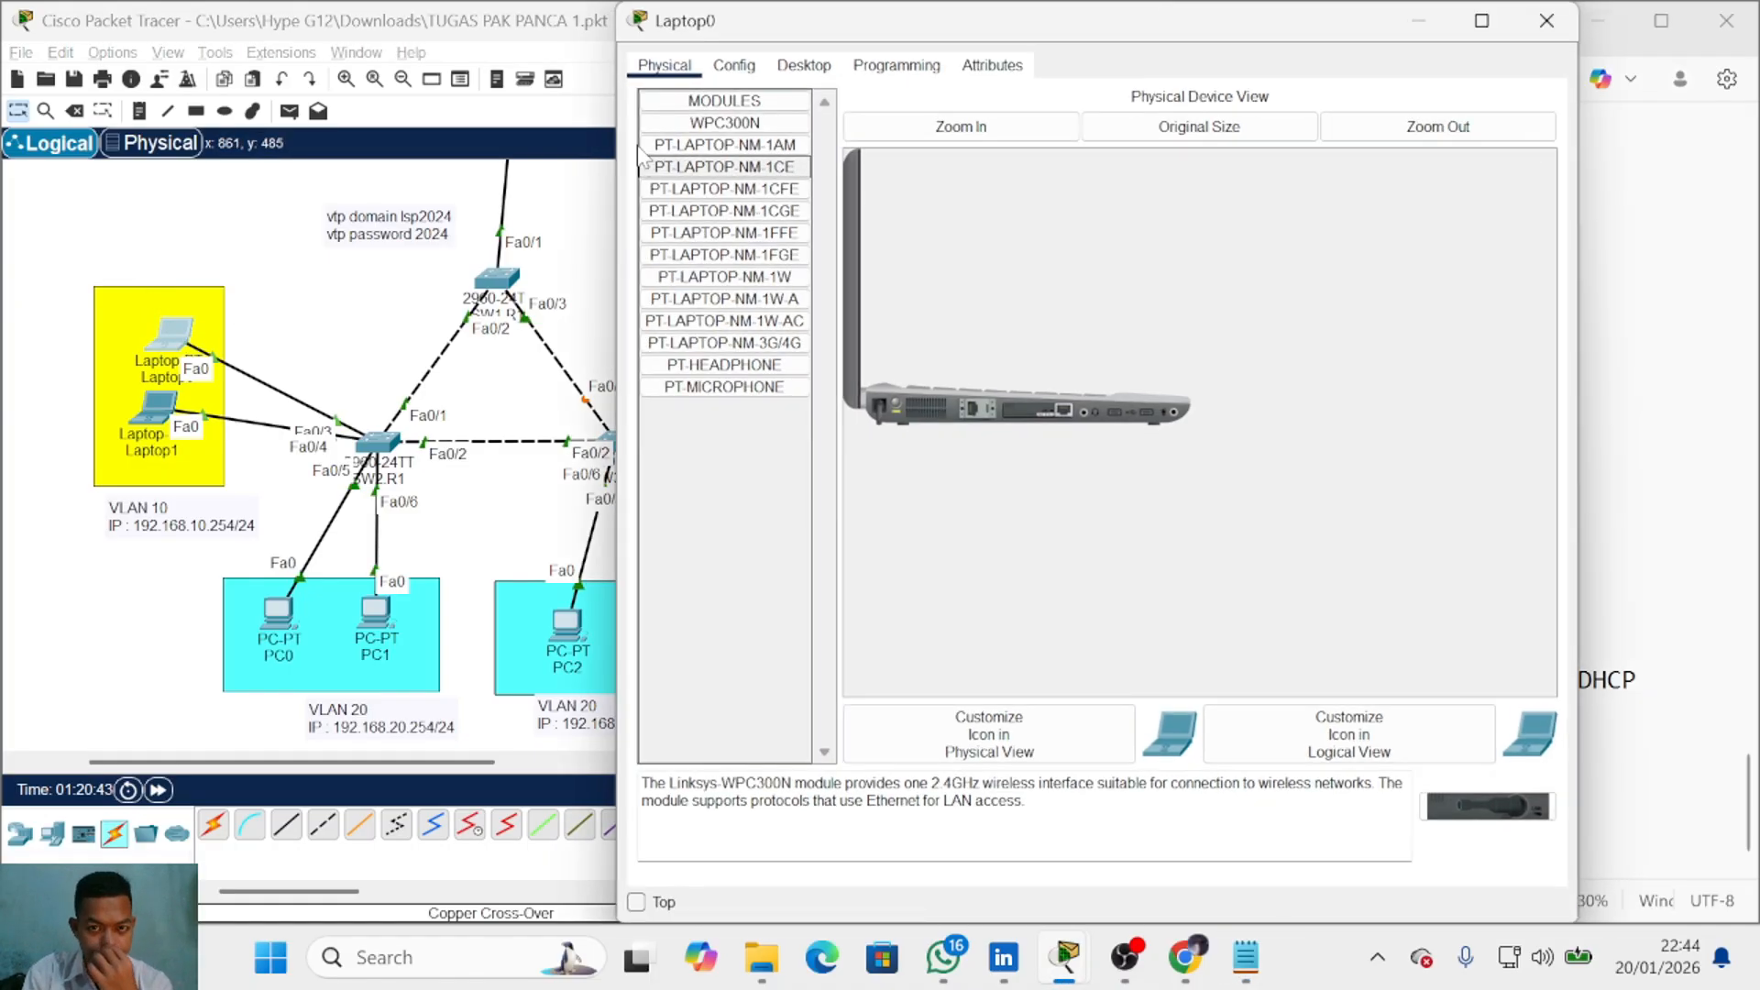
Step: Switch Laptop0's IP configuration to DHCP, getting 192.168.10.1 with gateway 192.168.10.254
left_click(803, 65)
left_click(697, 144)
left_click(690, 181)
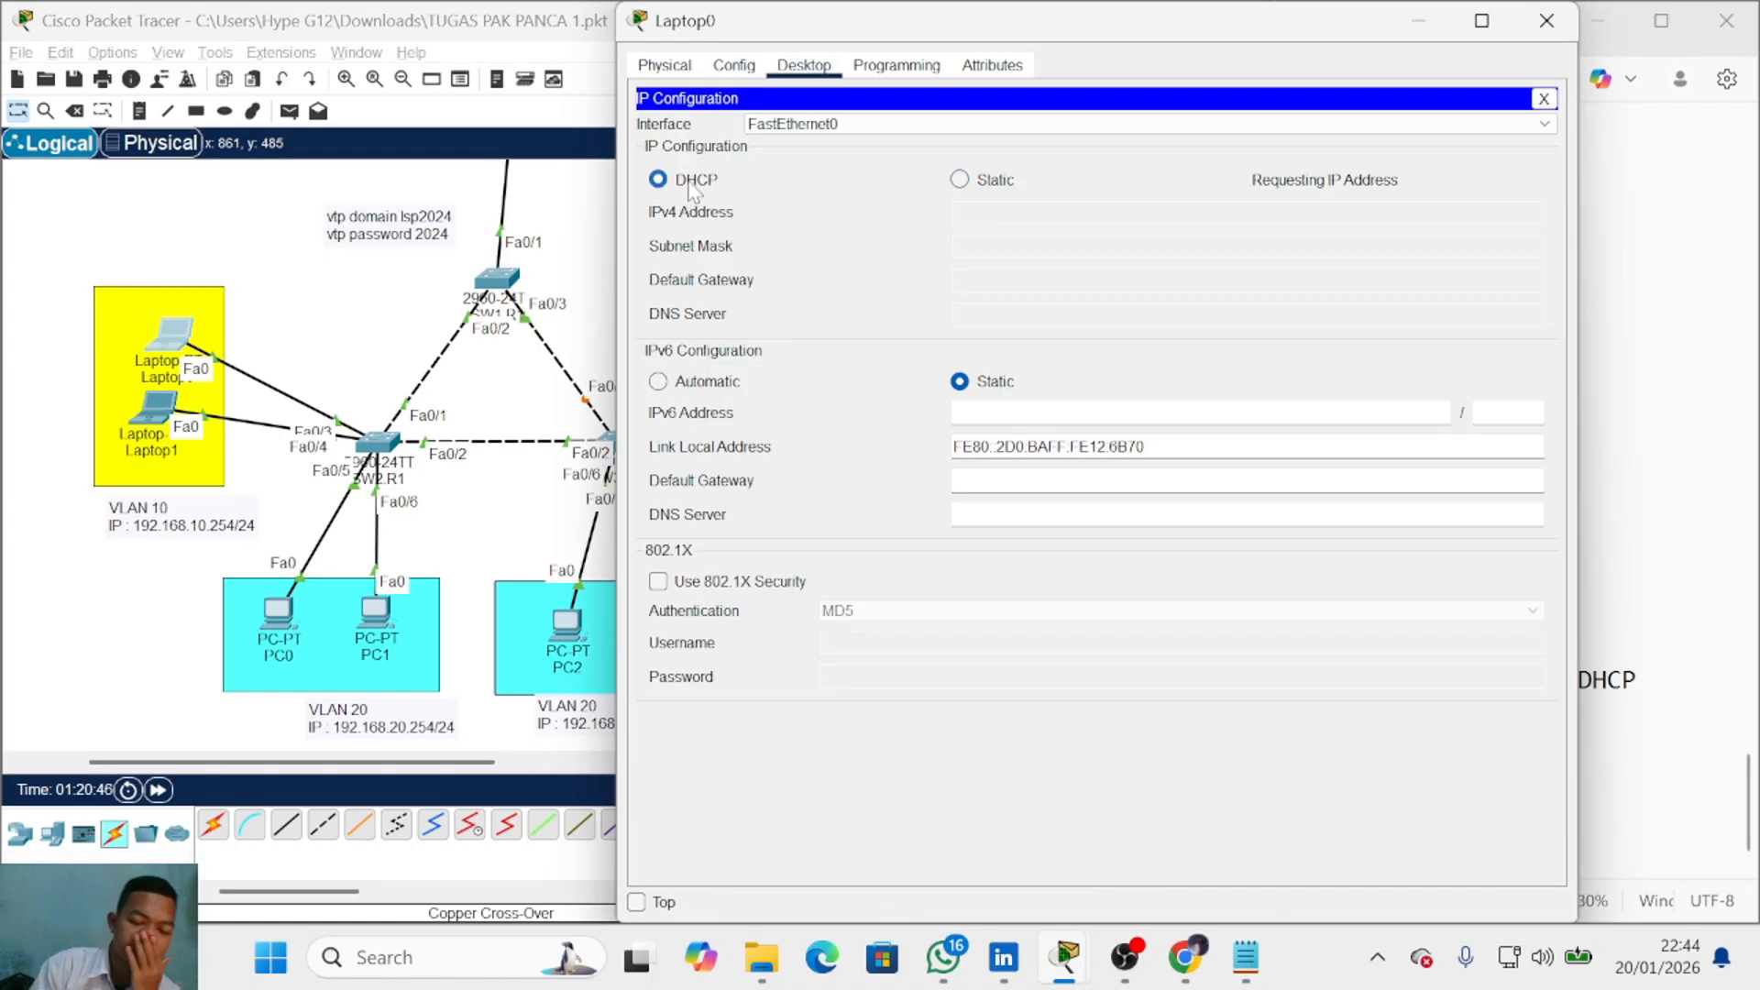
left_click(1546, 20)
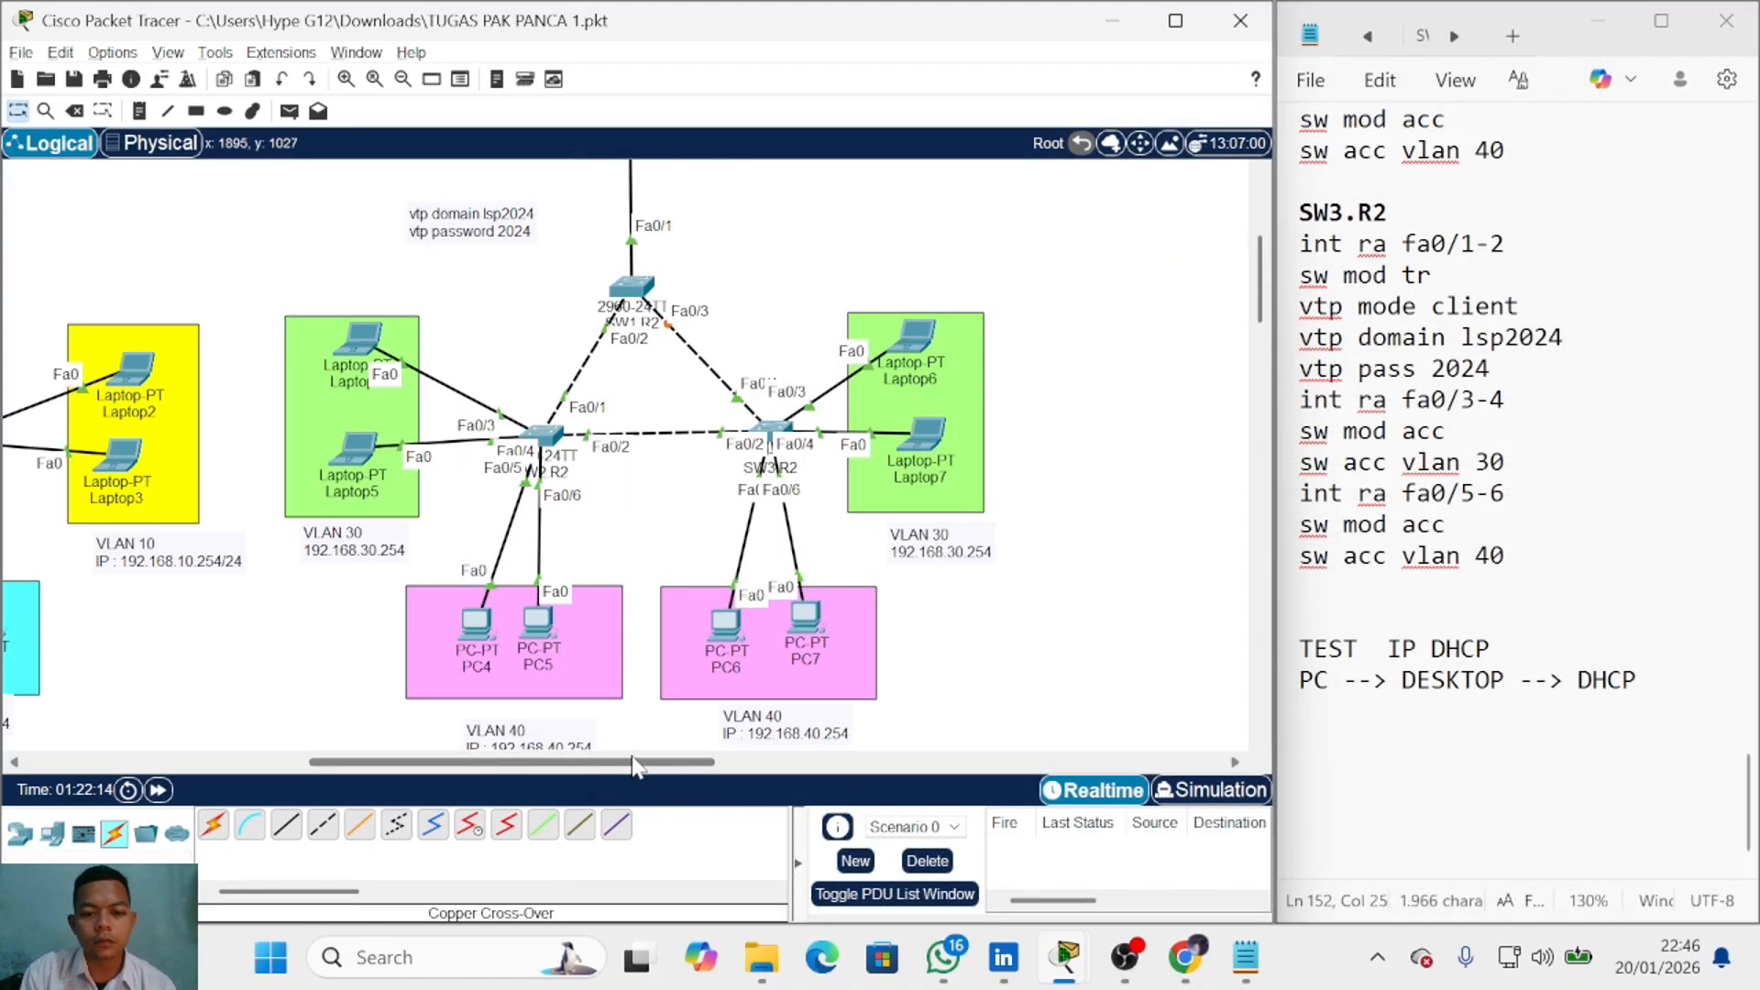
scroll(431, 423, "up", 2)
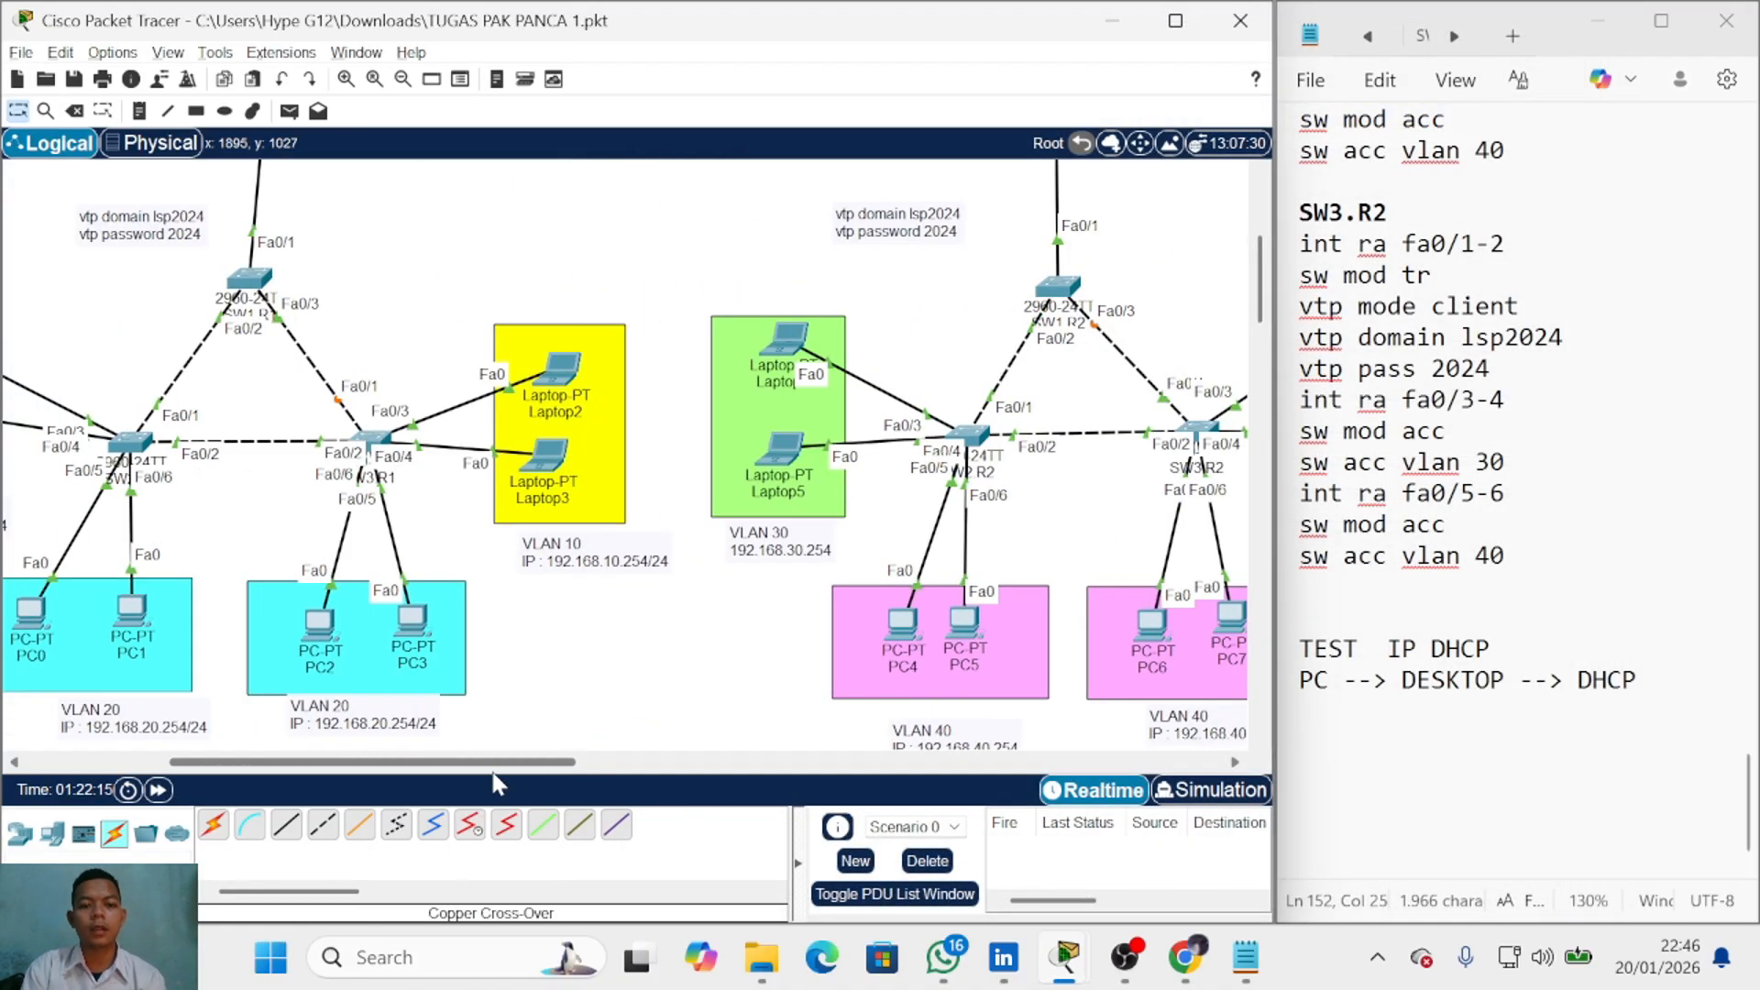
mouse_move(552, 376)
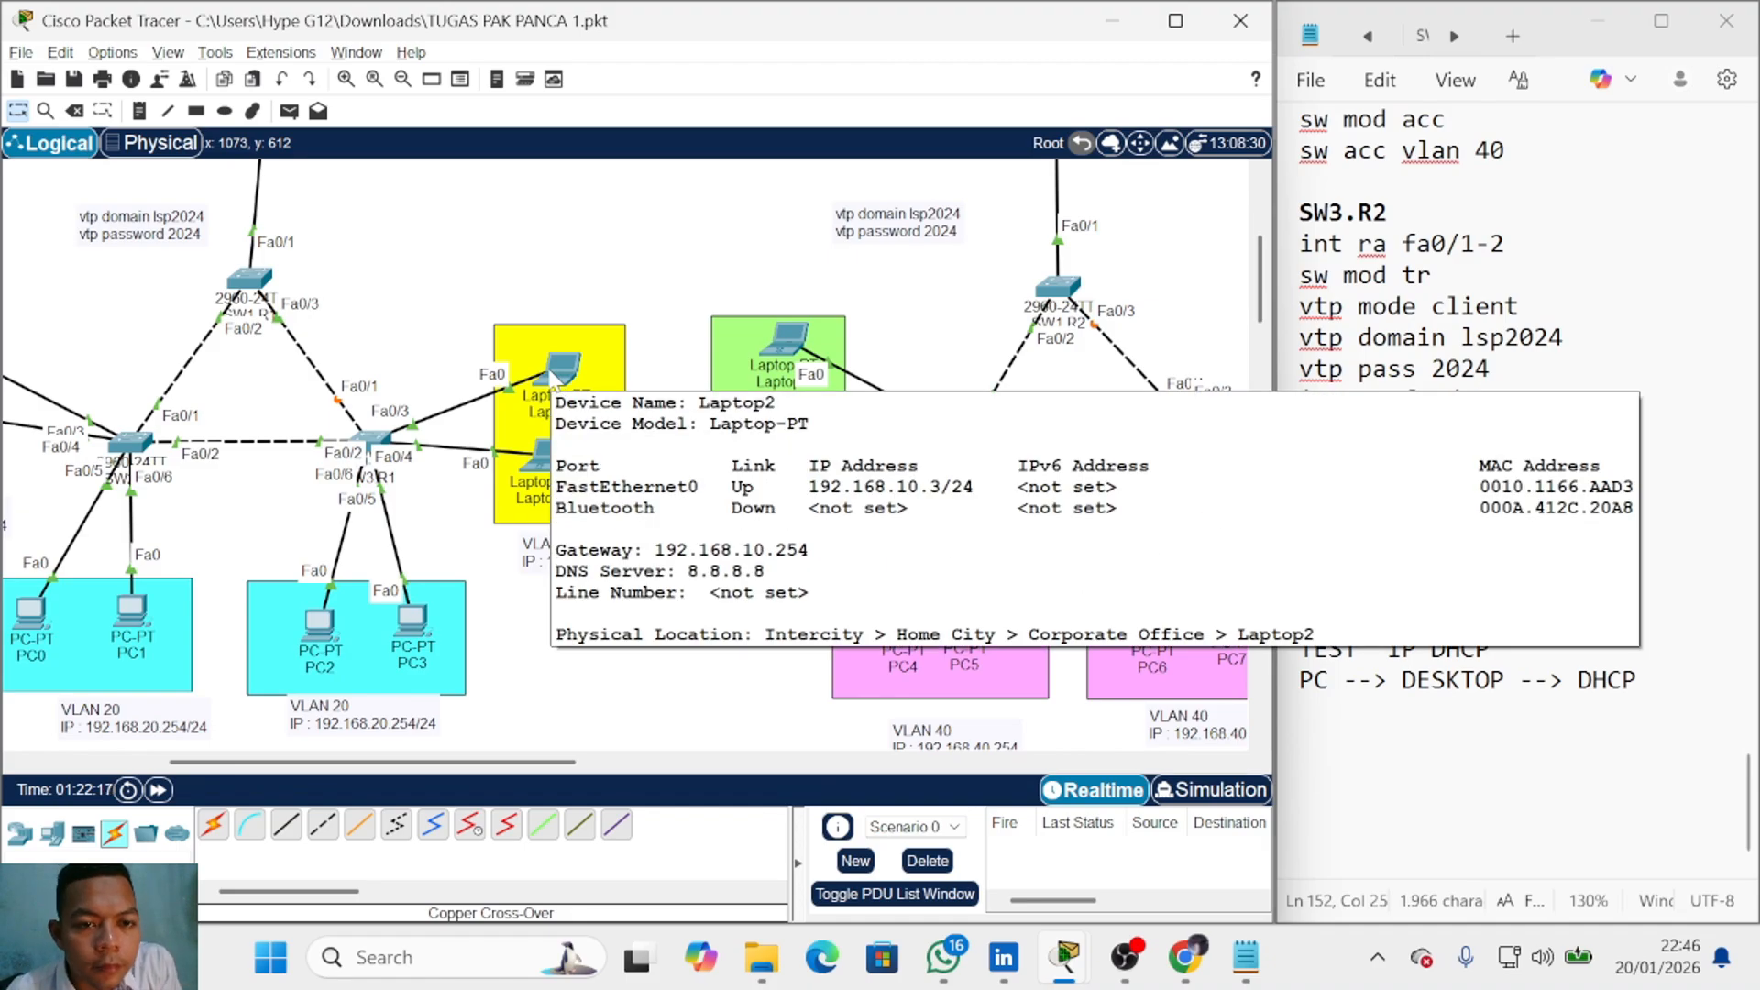
scroll(536, 445, "up", 2)
left_click(1320, 712)
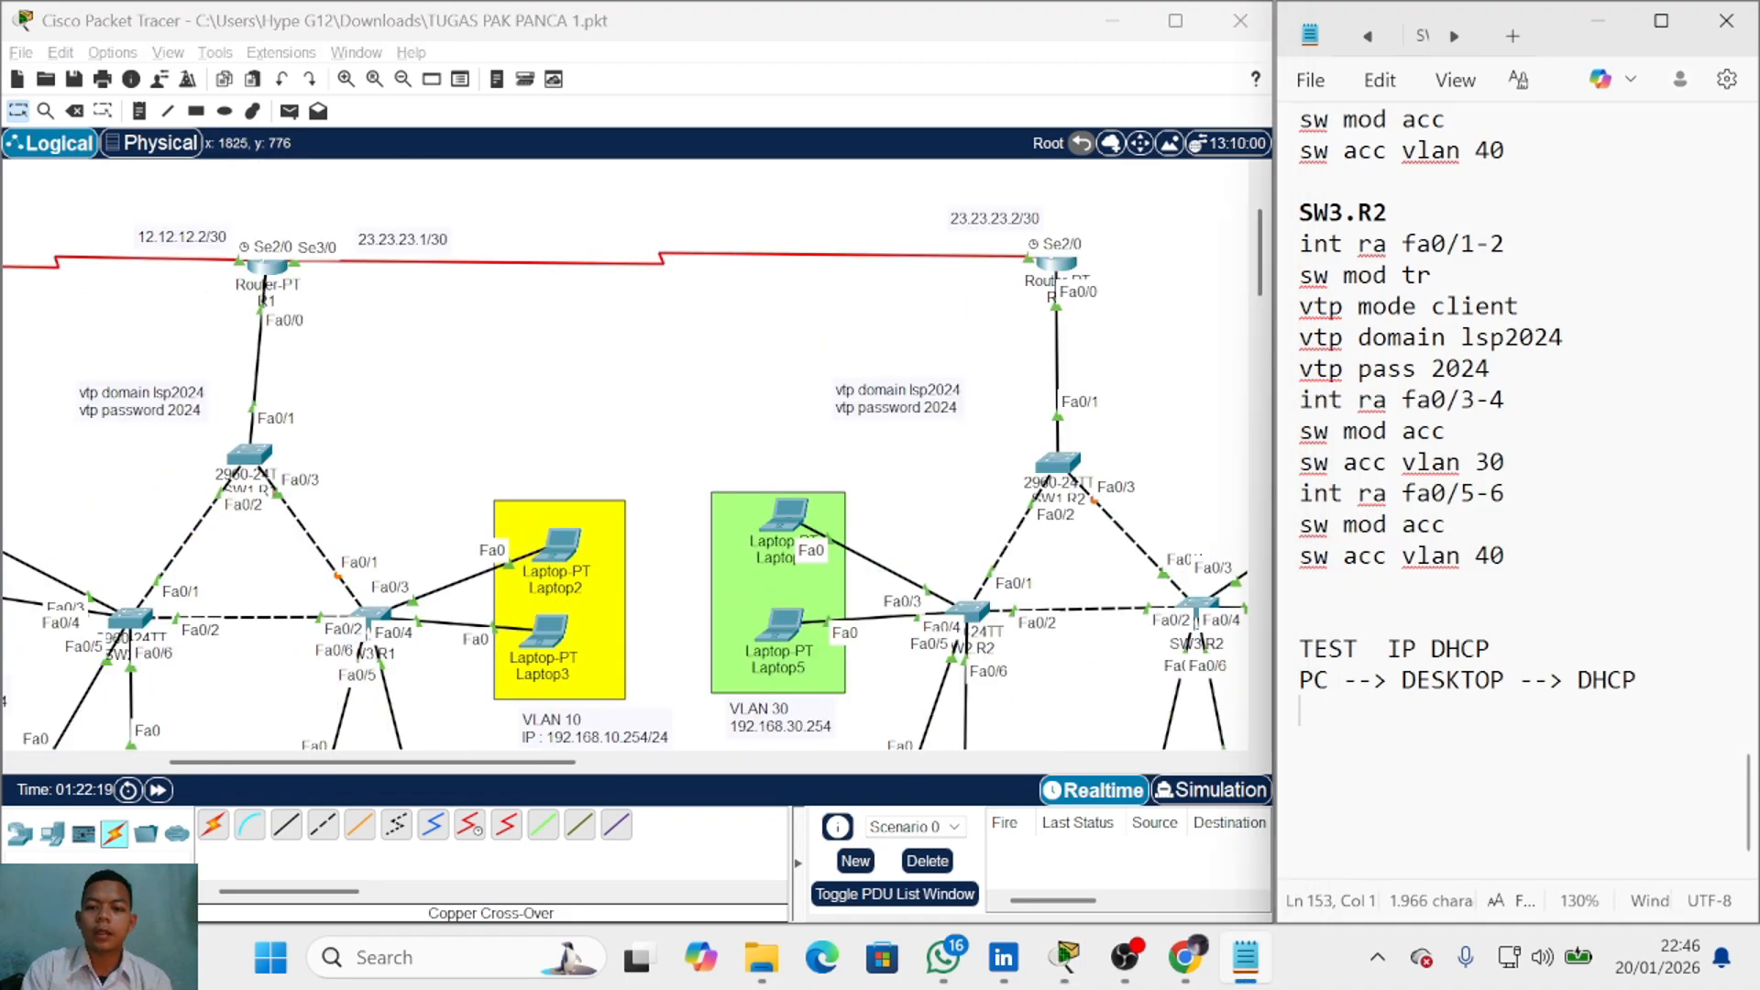
Step: Add a 'TEST PING VLAN TO VLAN' note with 'PC VLAN 10 --> PC VLAN 20'
key("Return")
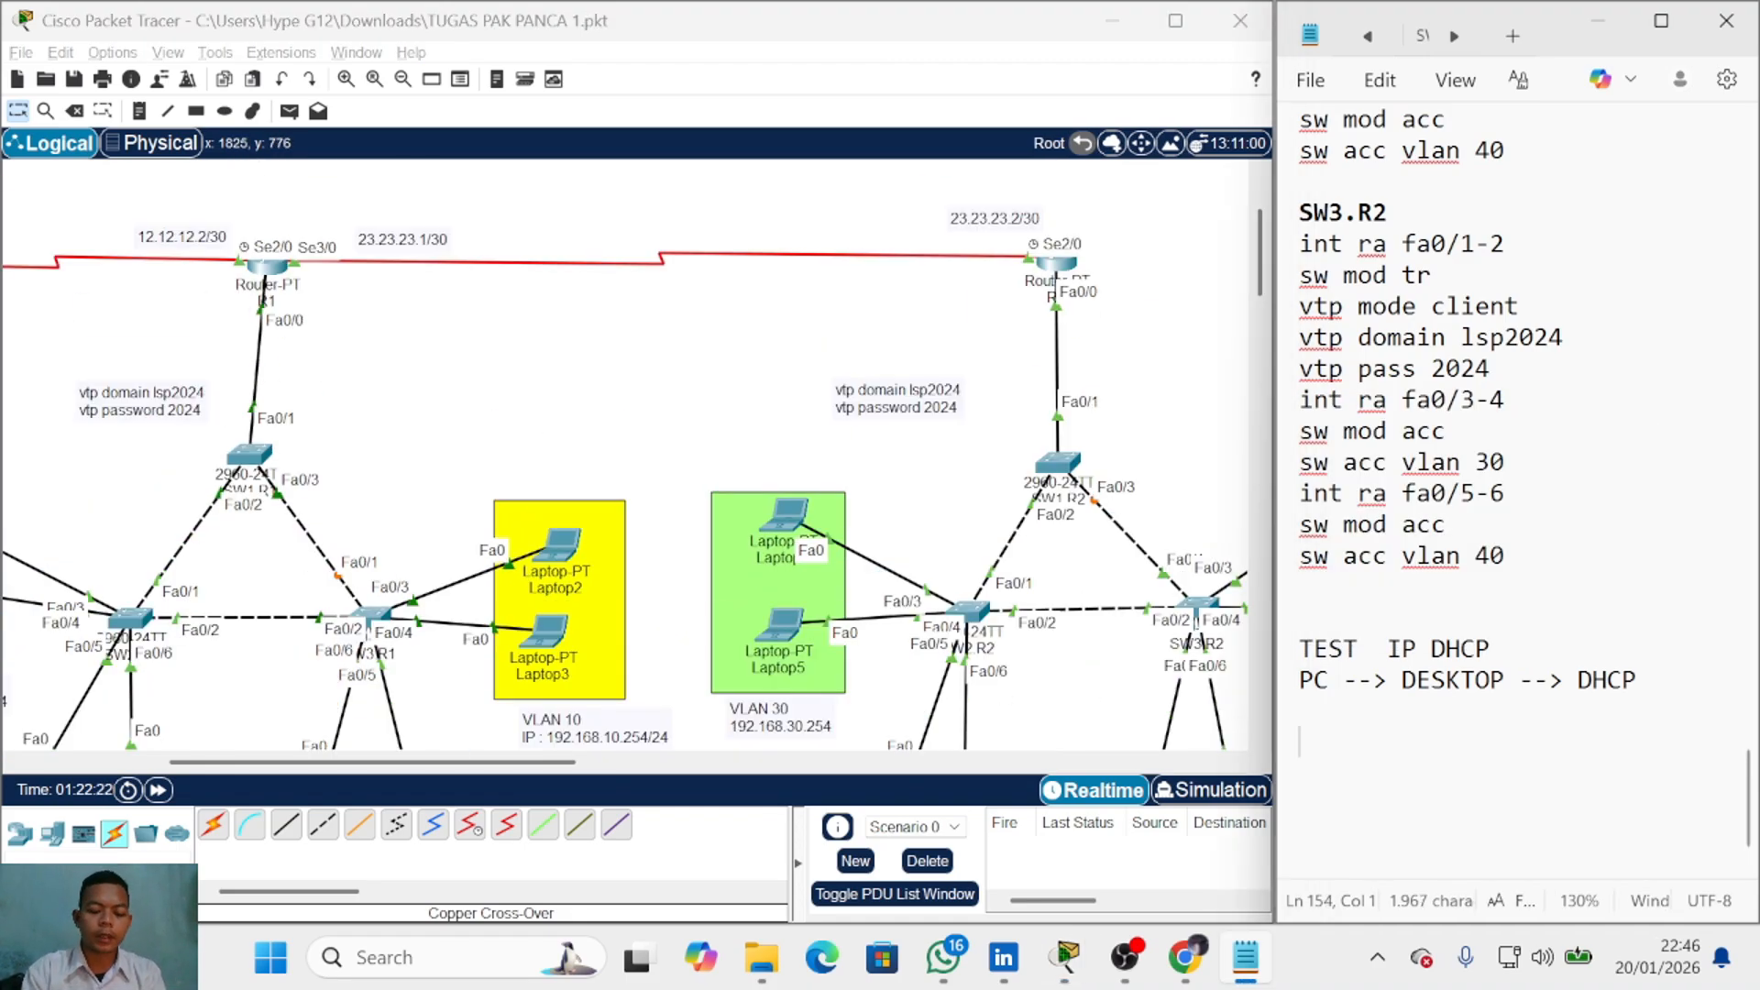
type("TEST PING VLAN TO VLAN")
key("Return")
type("PC ")
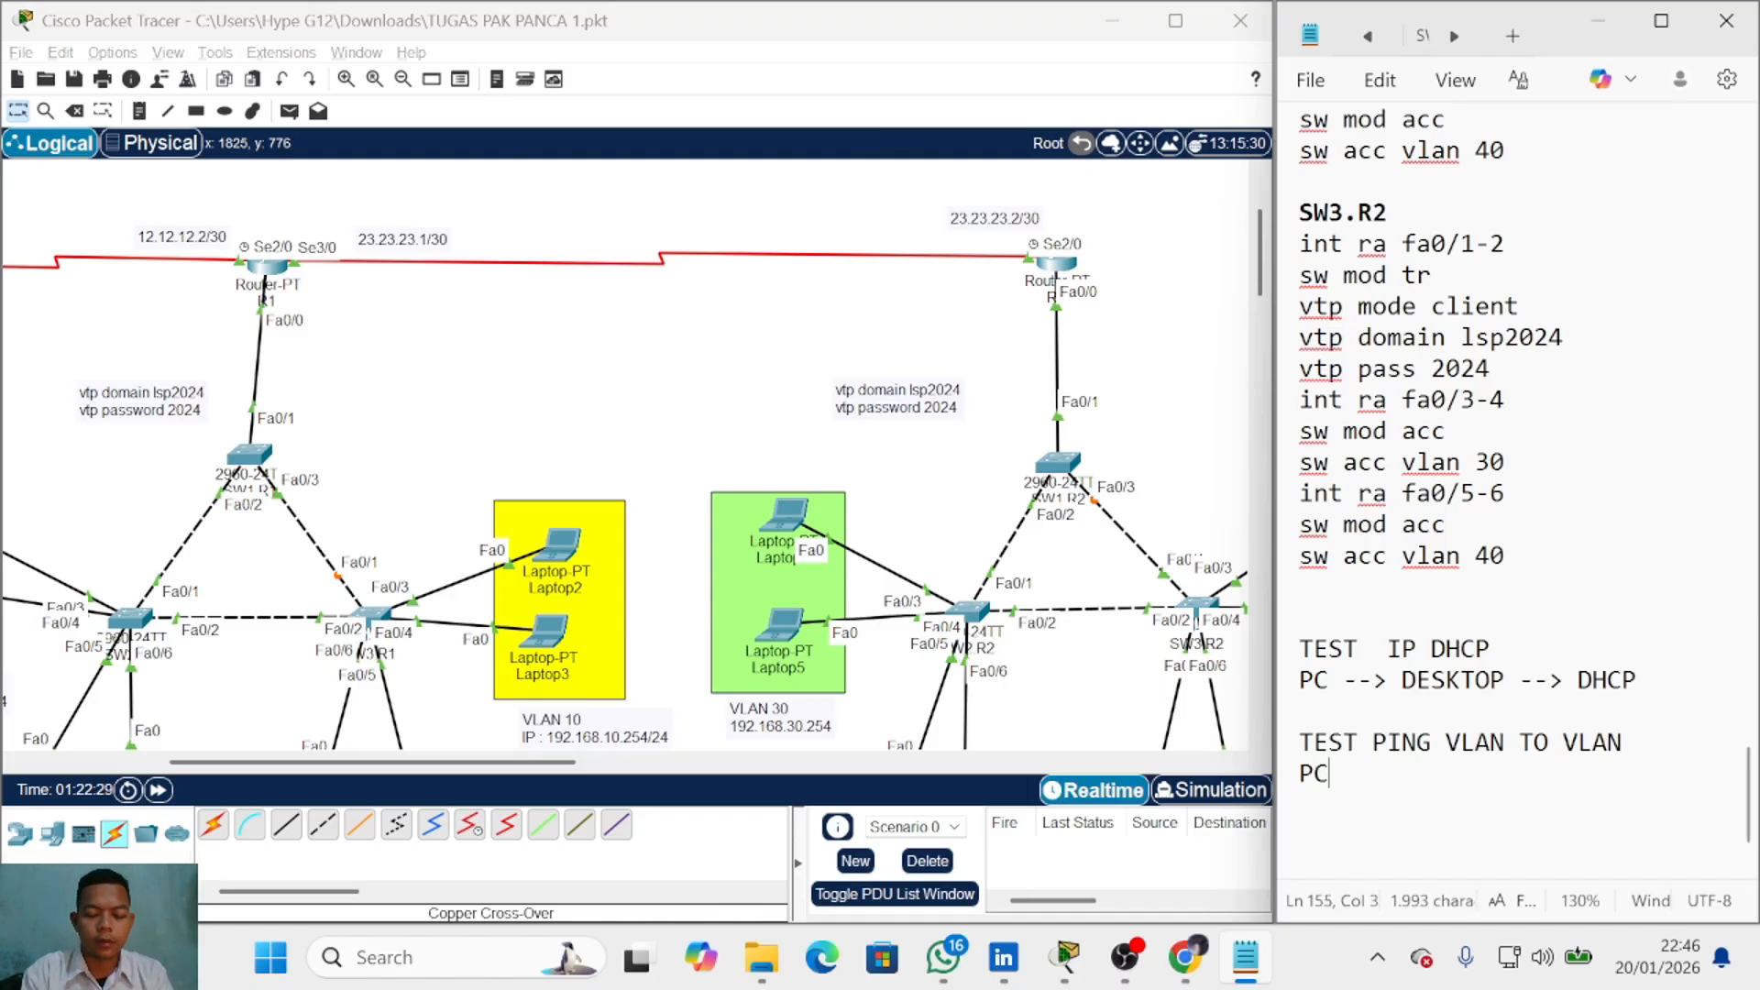
type("VLAN 10 --> PC VLAN 20")
Step: Ping Laptop1→PC0 and PC3→Laptop3 with simple PDUs, clear them, and note 'PC VLAN --> ROUTER'
left_click(398, 565)
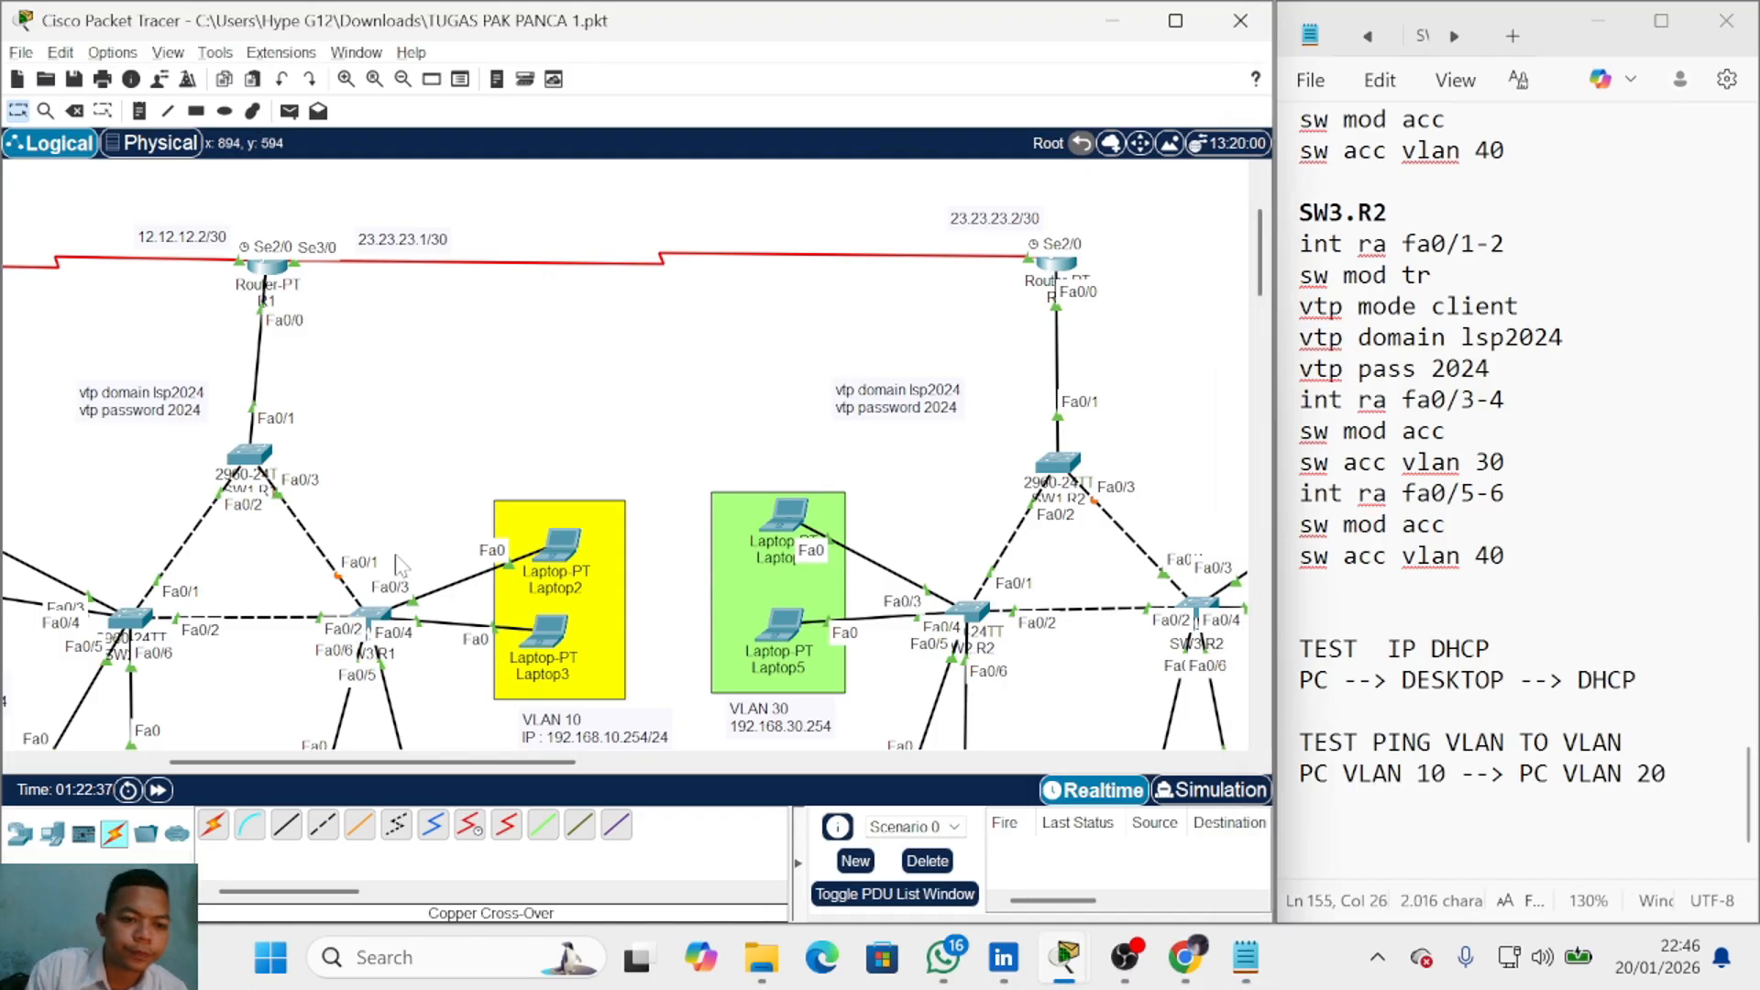
scroll(411, 577, "down", 4)
left_click_drag(297, 763, 154, 763)
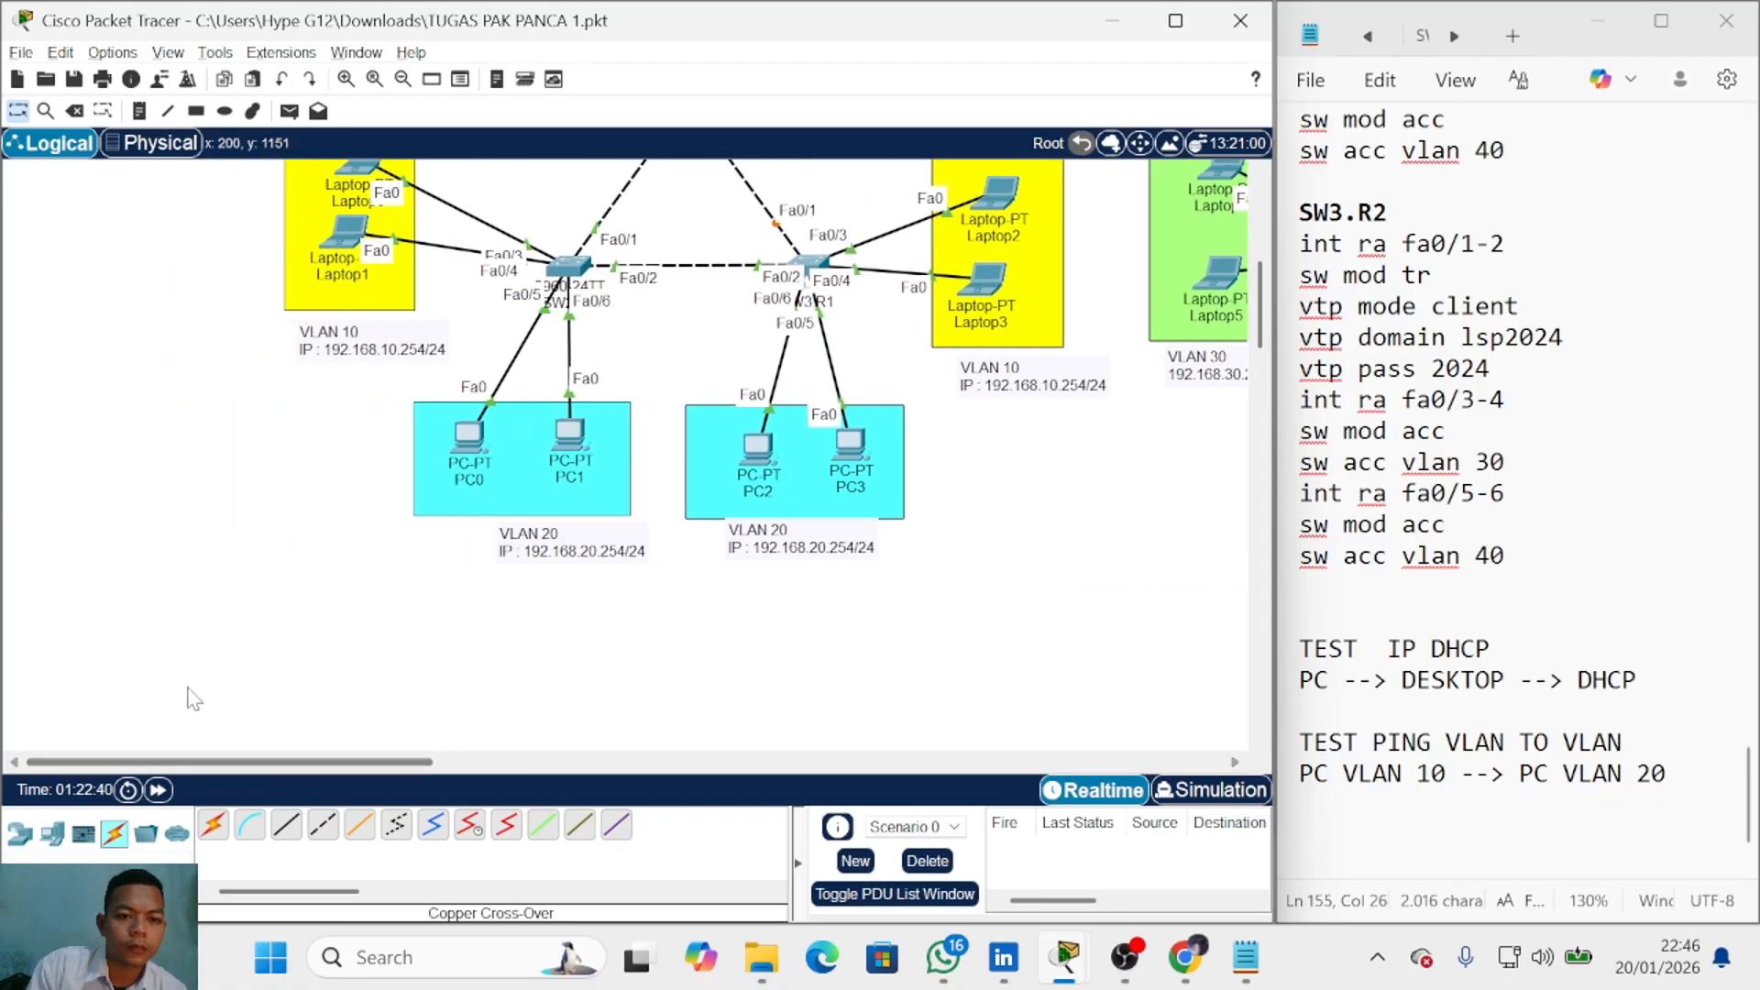
scroll(186, 692, "up", 2)
key("p")
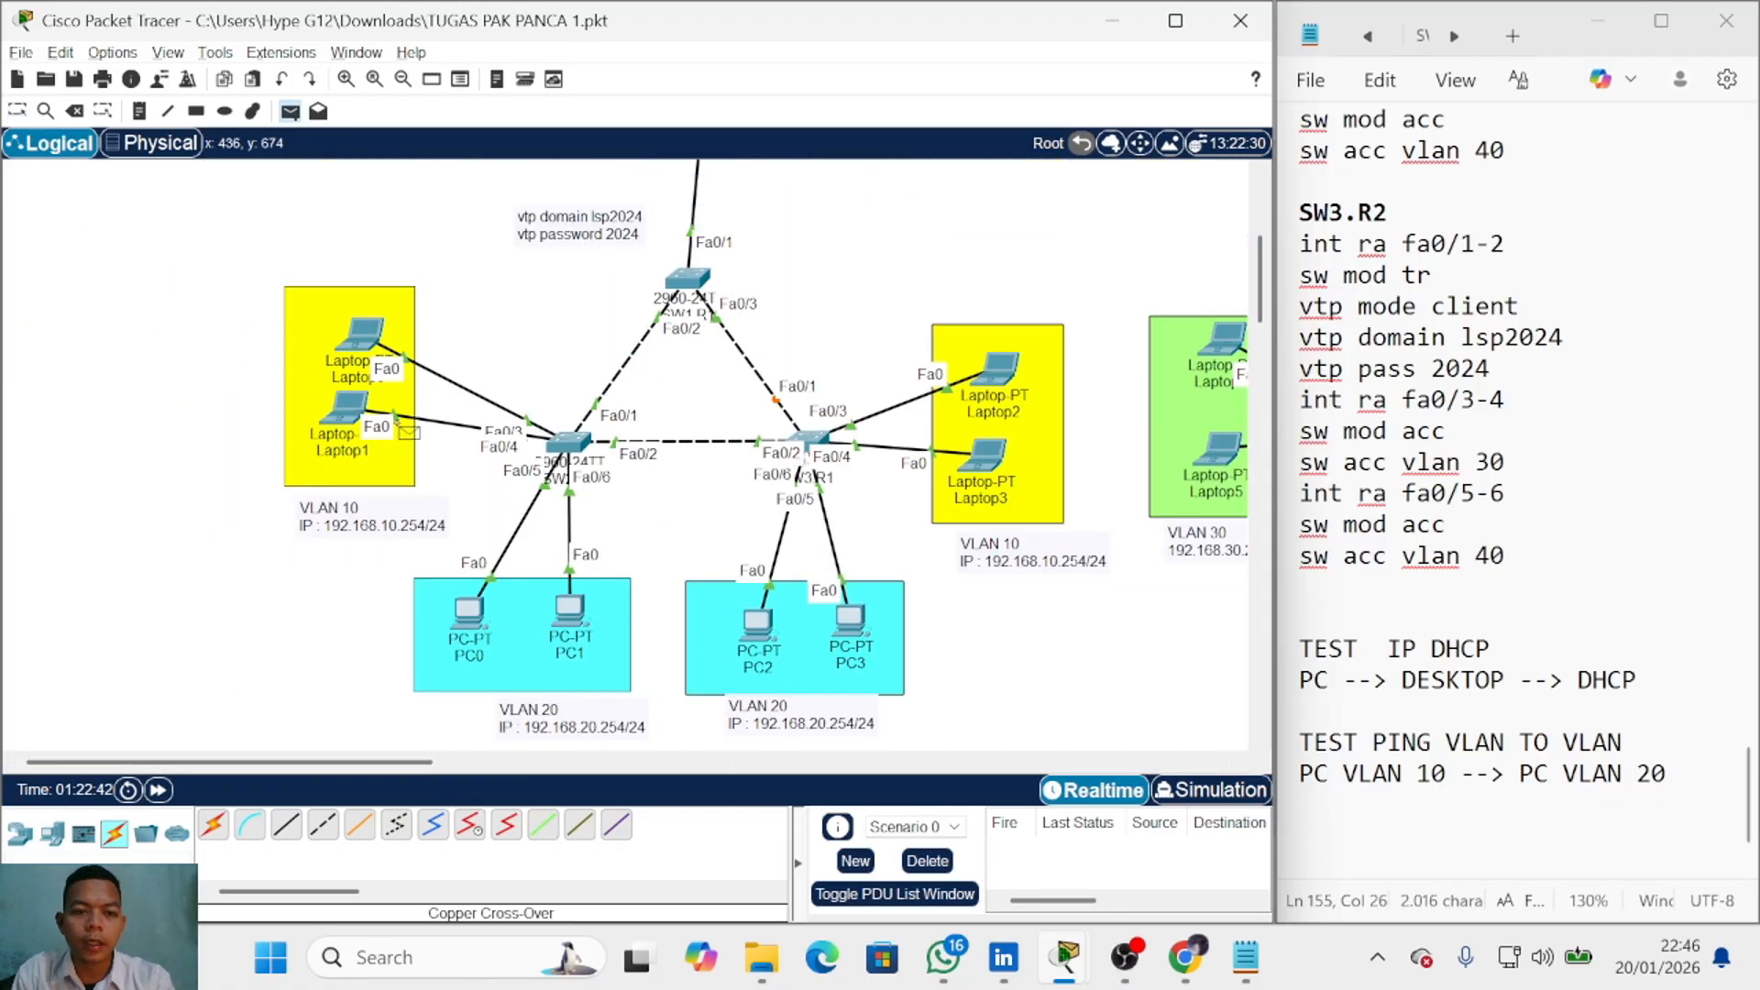
left_click(352, 408)
left_click(467, 608)
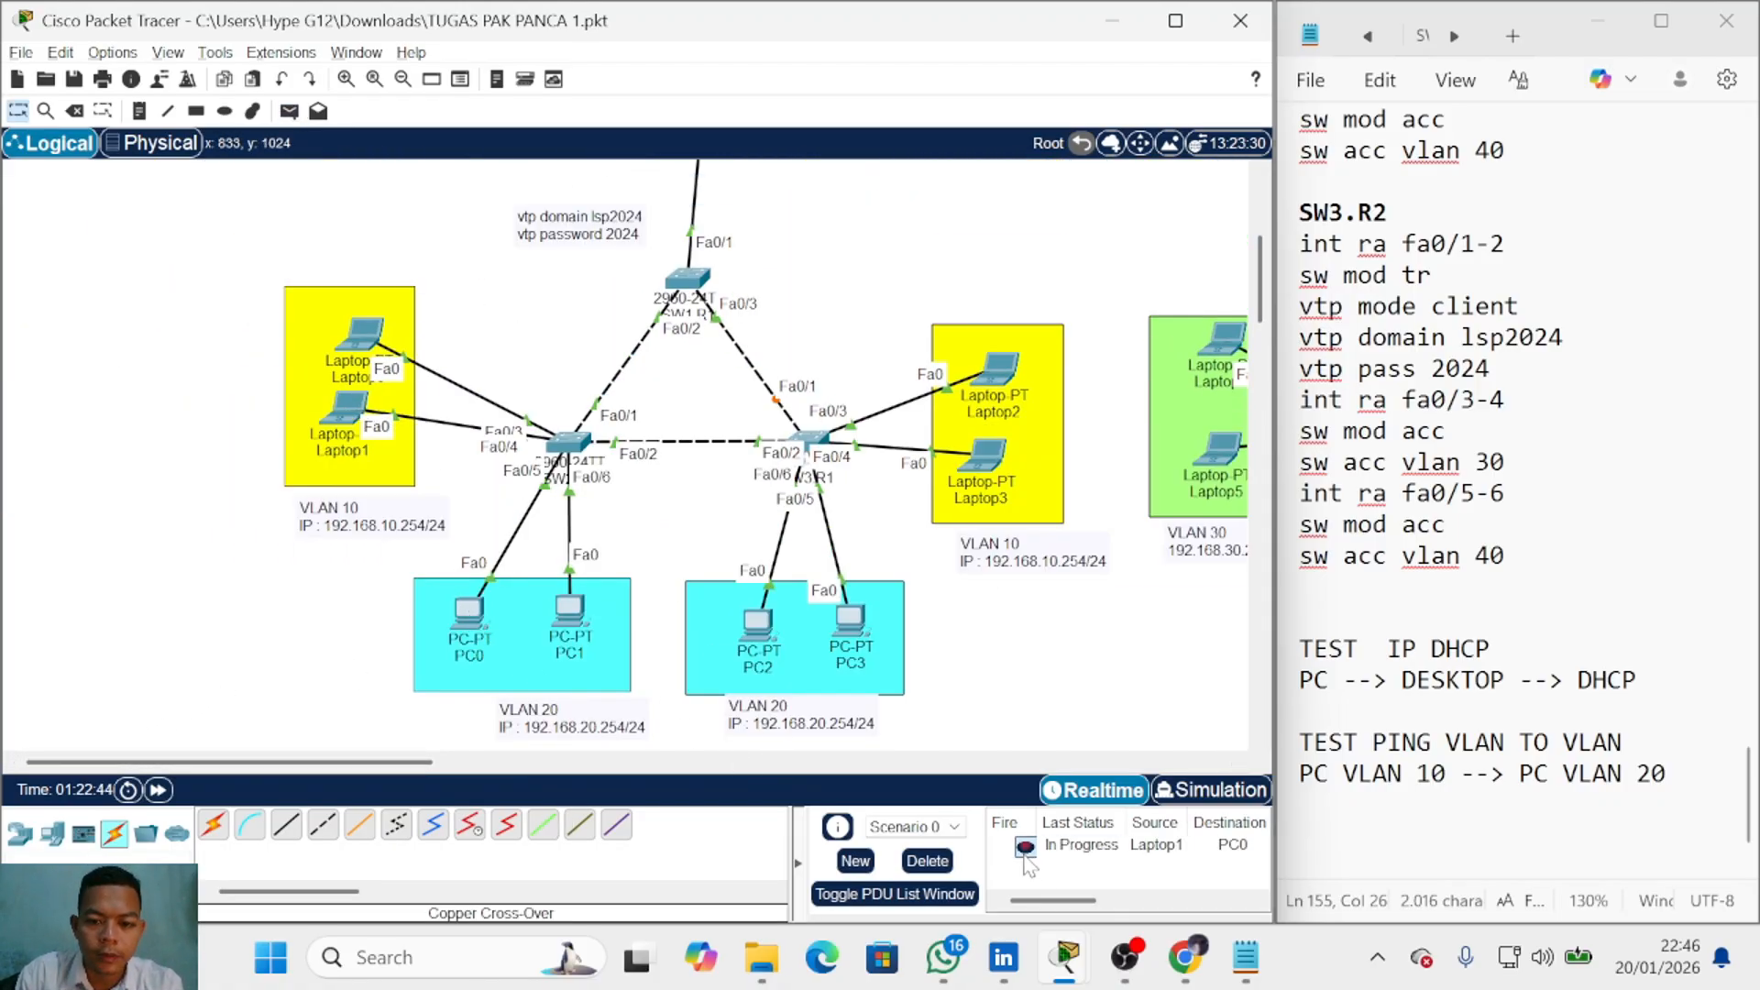
key("p")
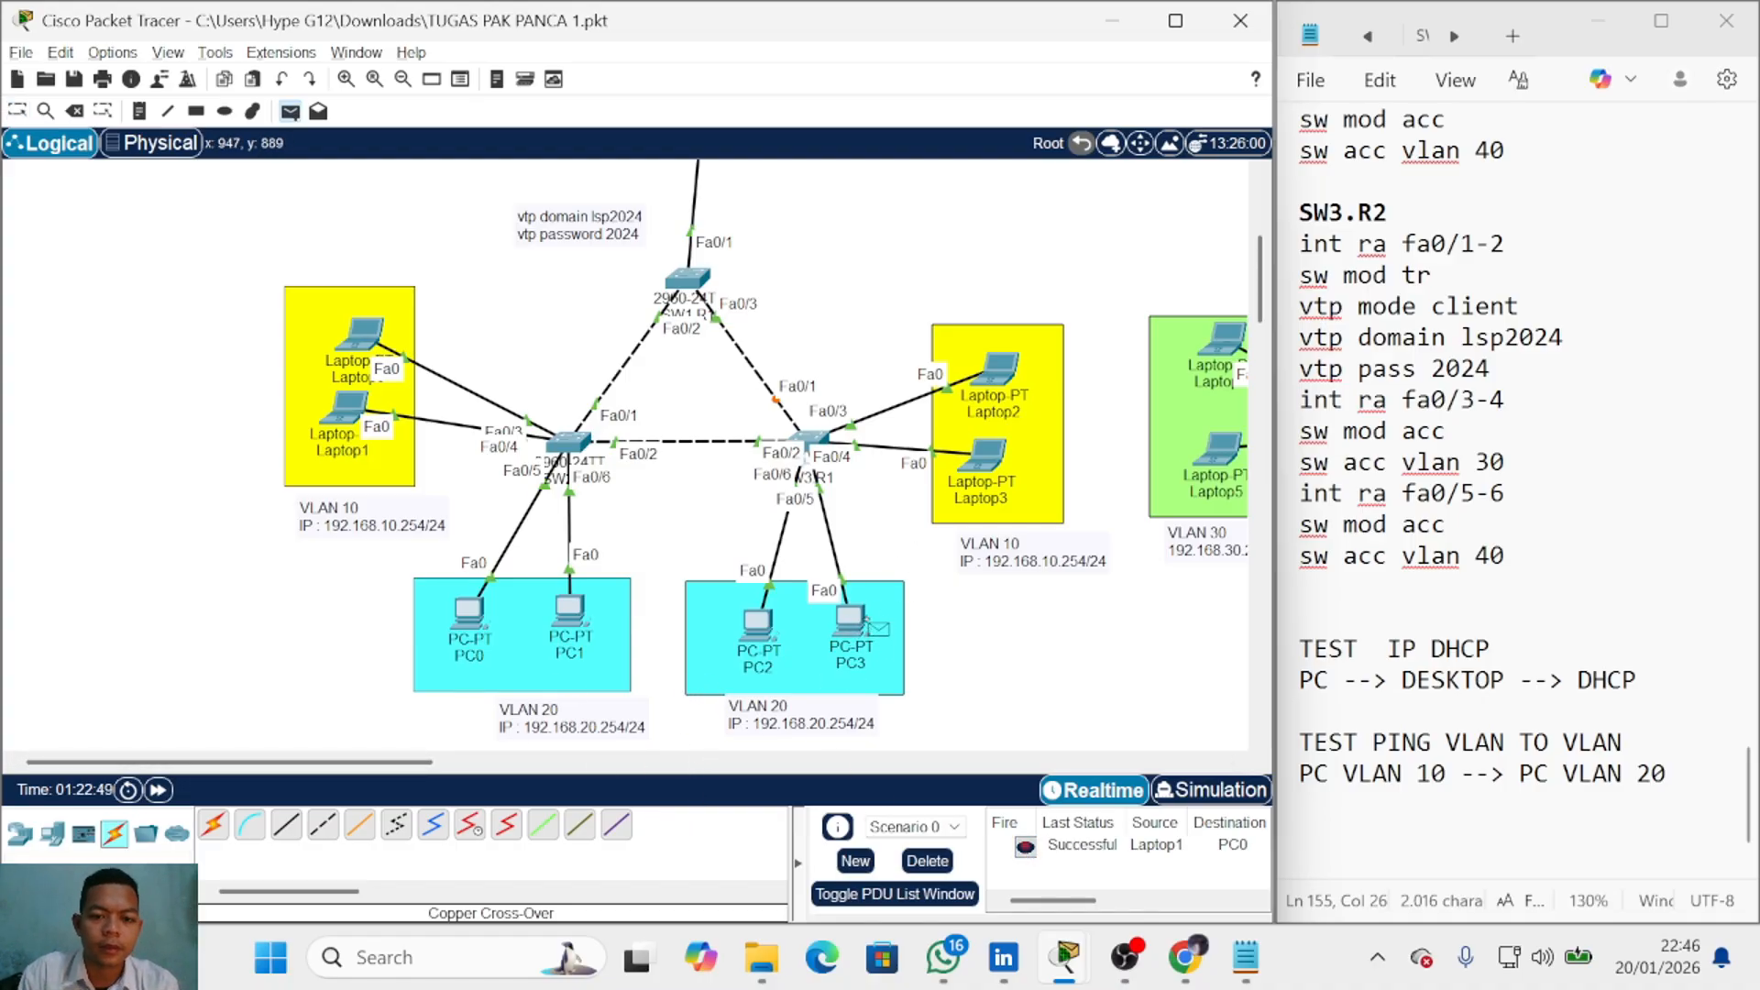
left_click(849, 623)
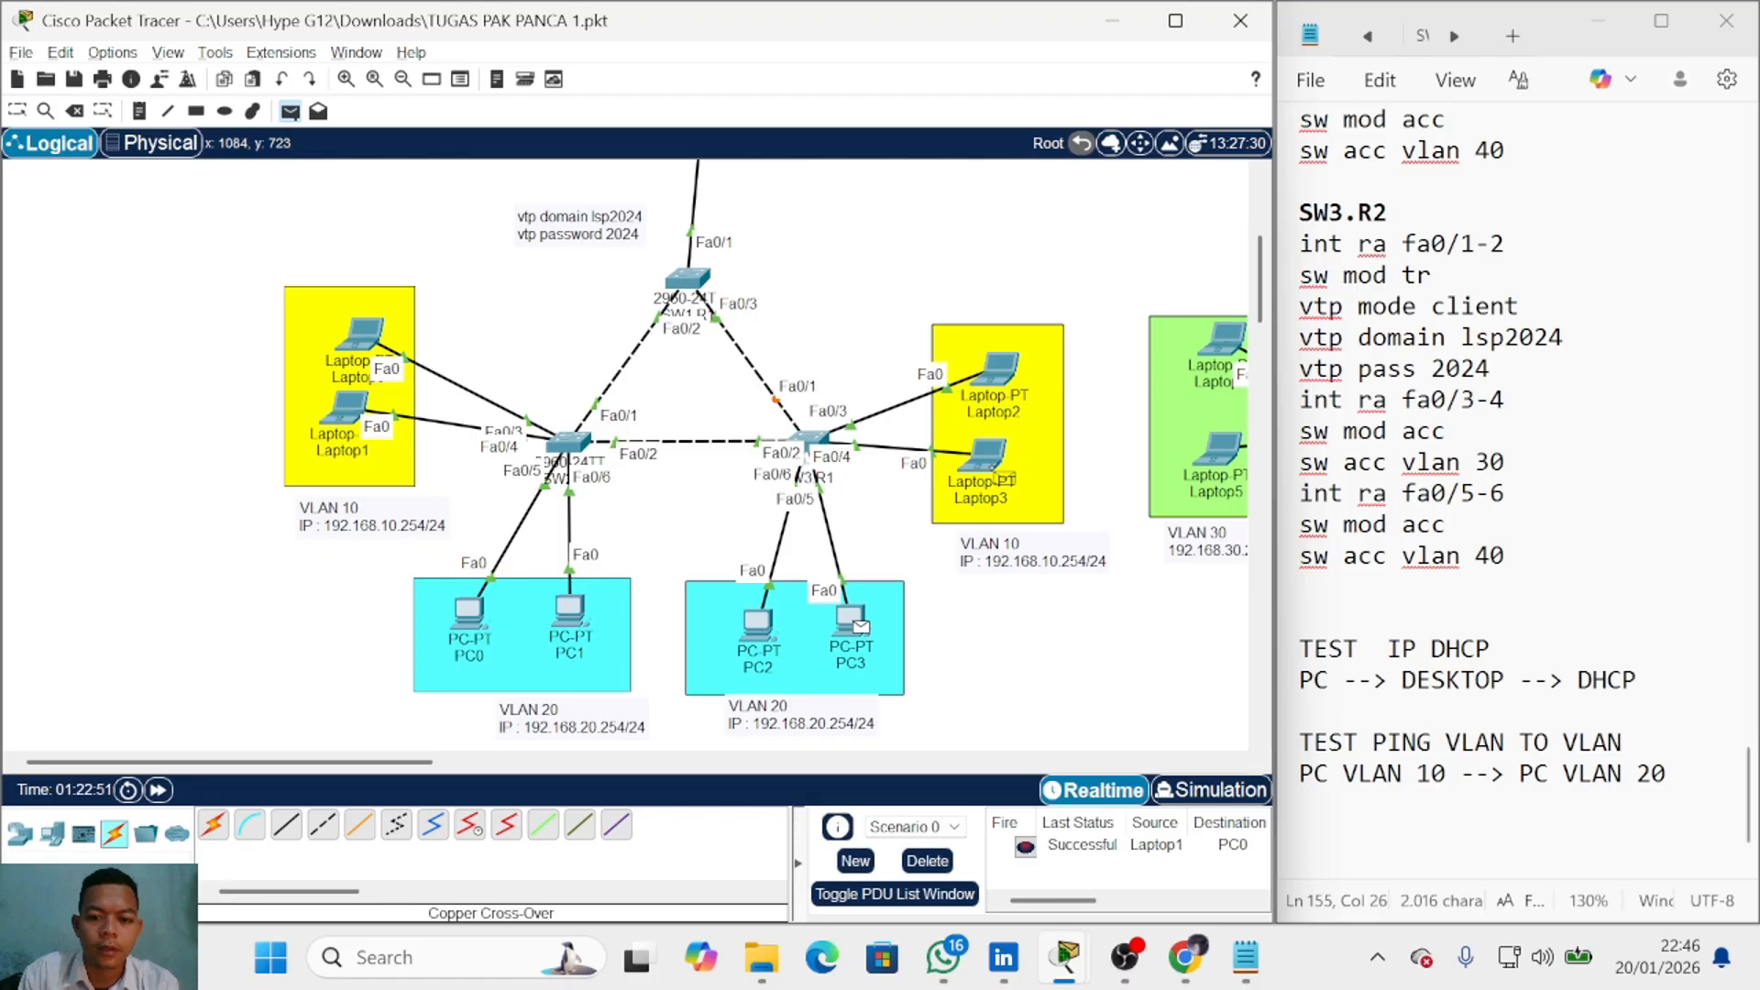
left_click(1003, 476)
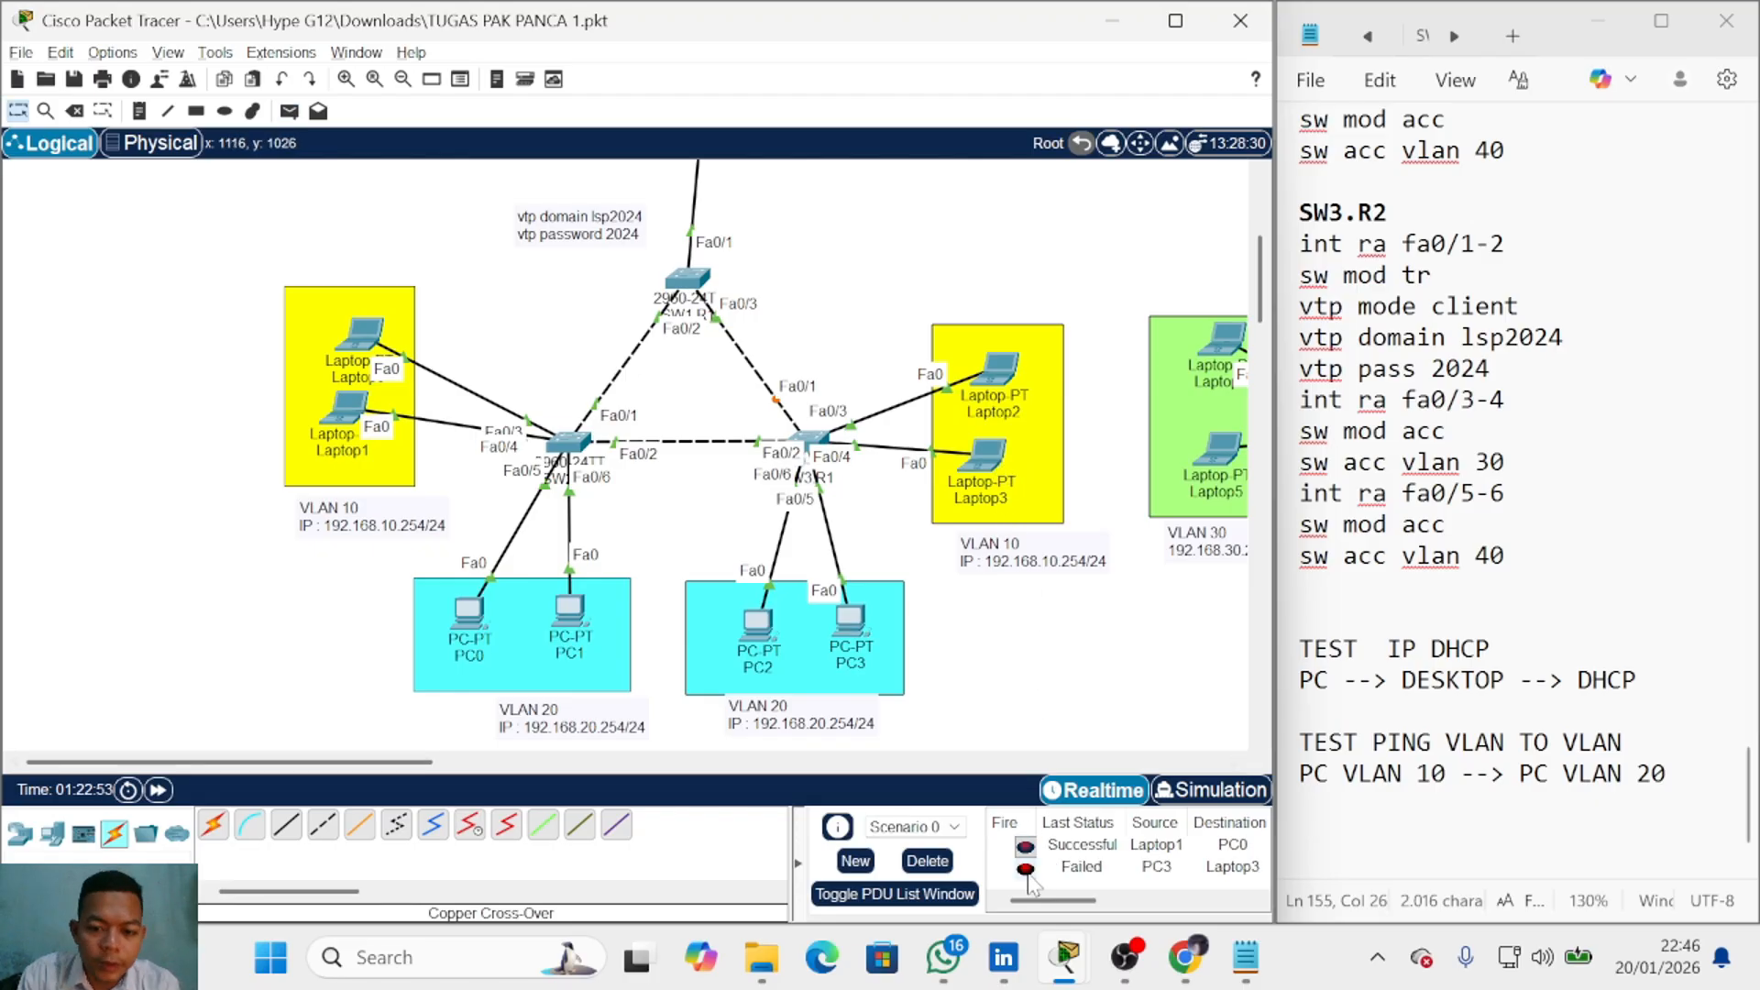
left_click(910, 869)
left_click(1357, 807)
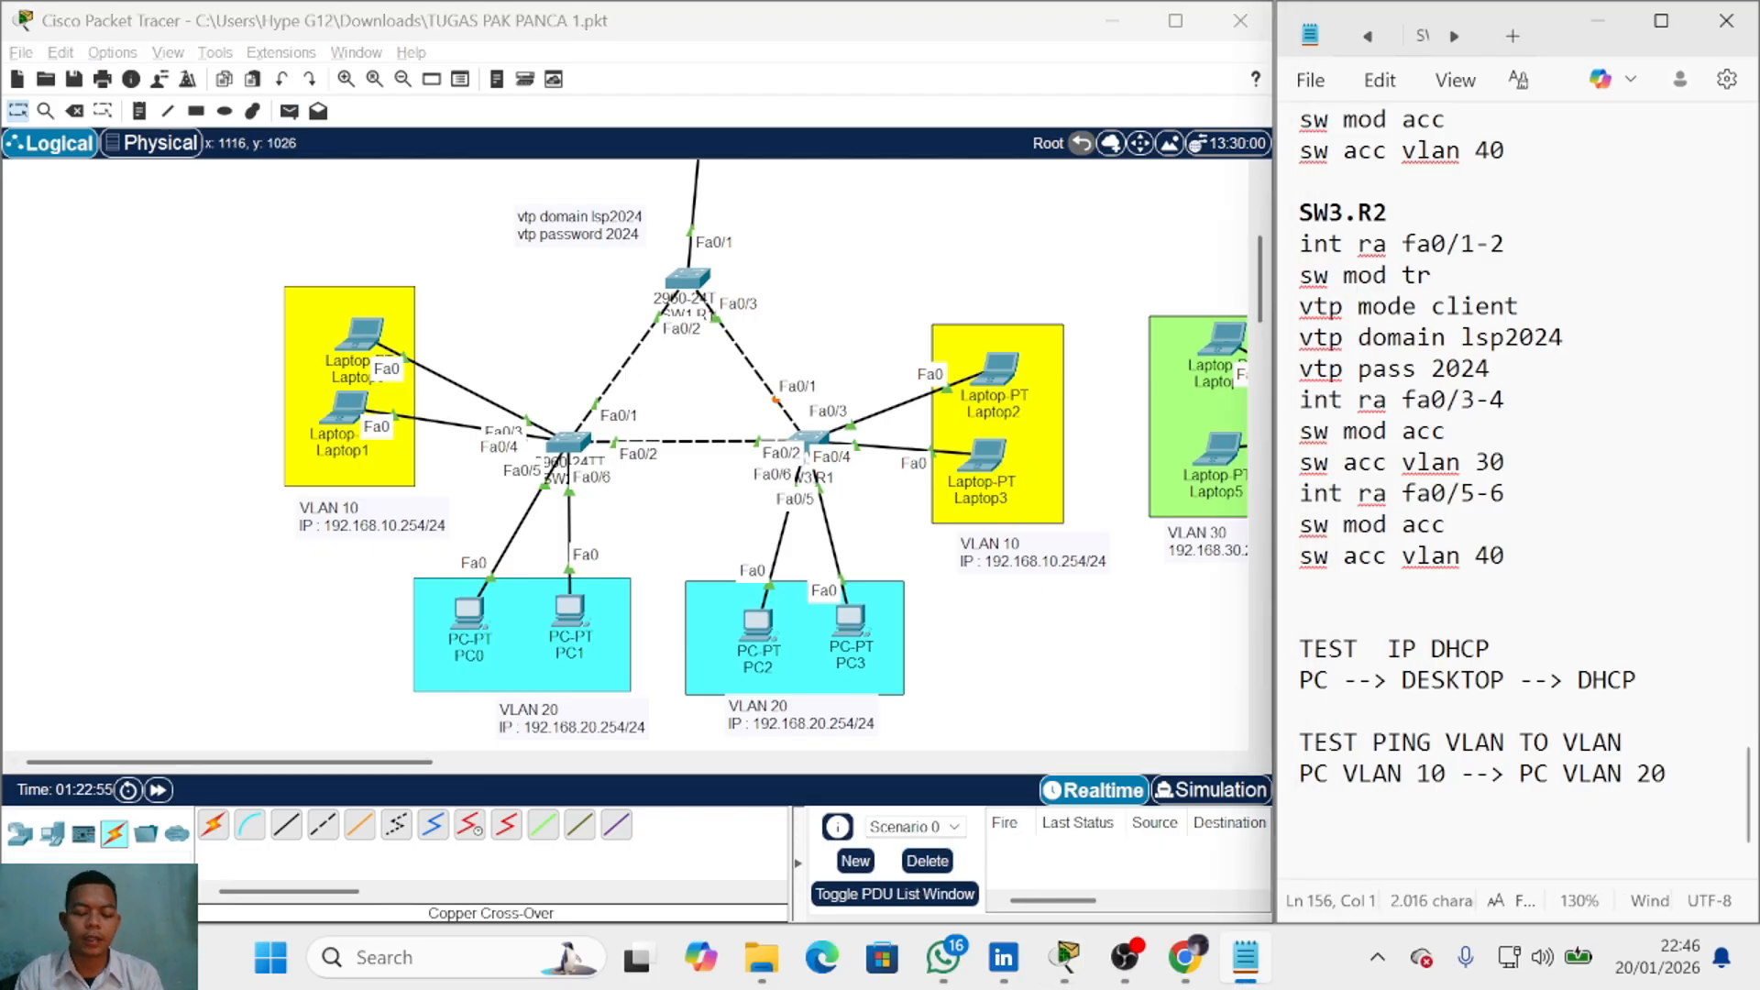
type("PC VLAN --> ROUTER")
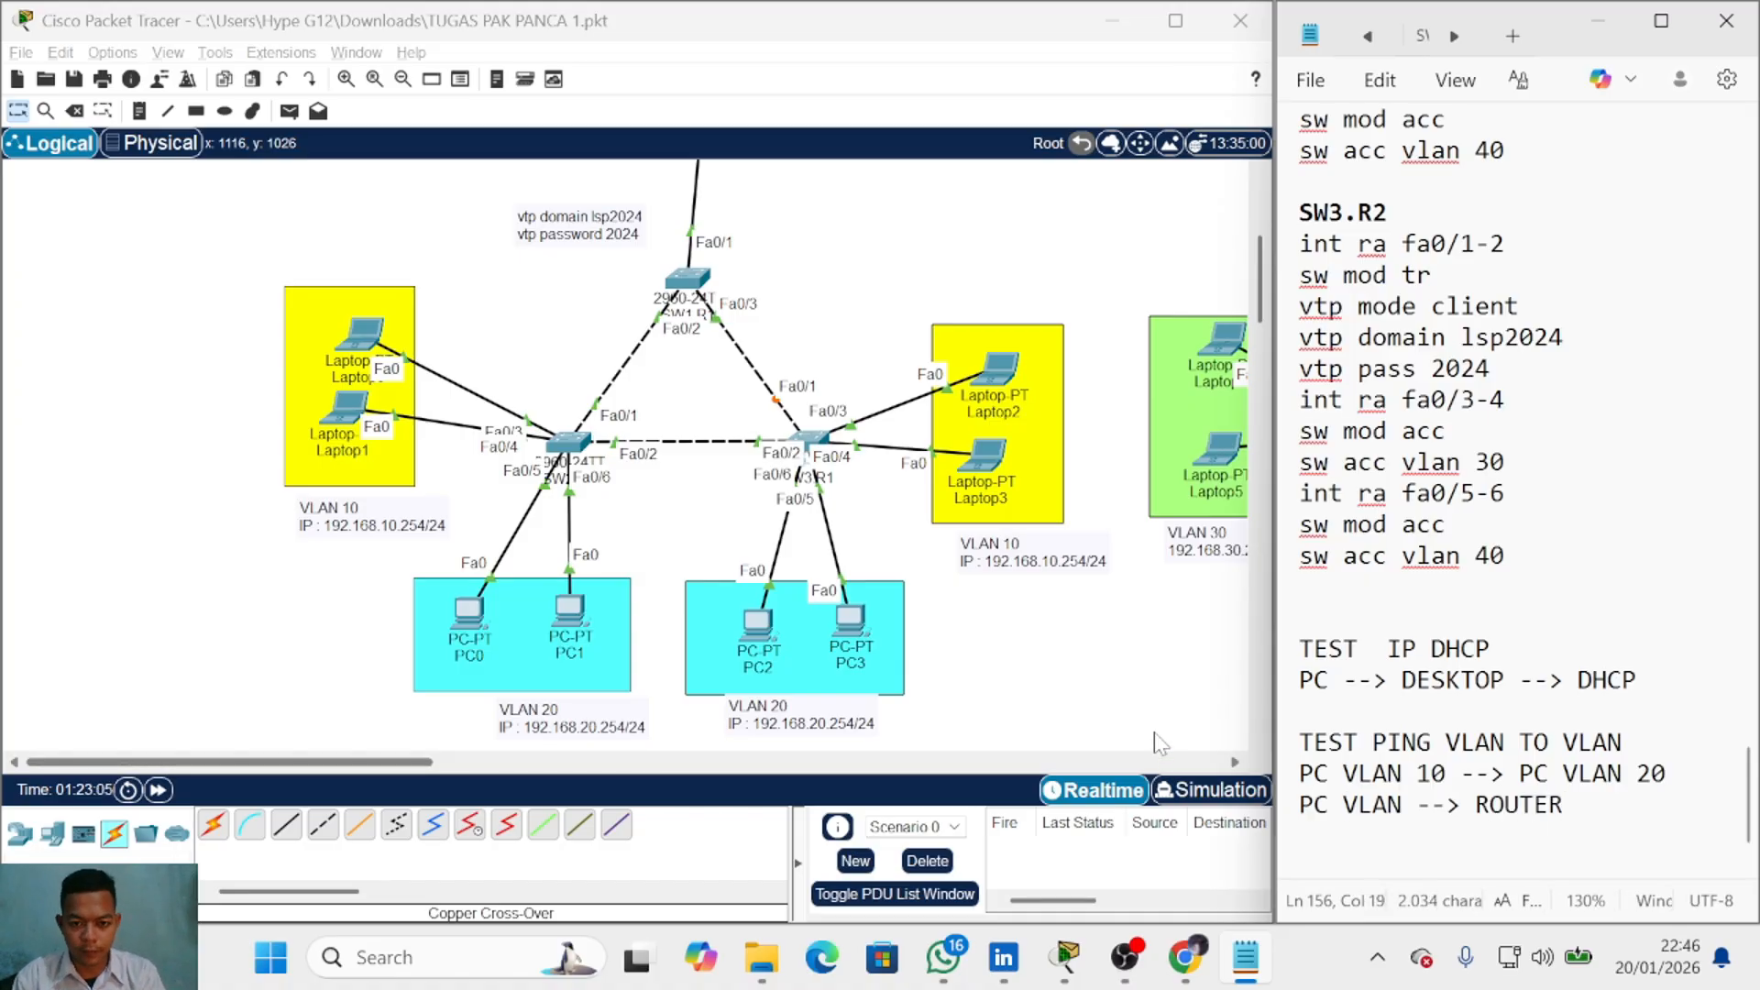
Step: Ping router R1 from PC1 with a simple PDU, delete it, and add a ROUTING heading
left_click(290, 110)
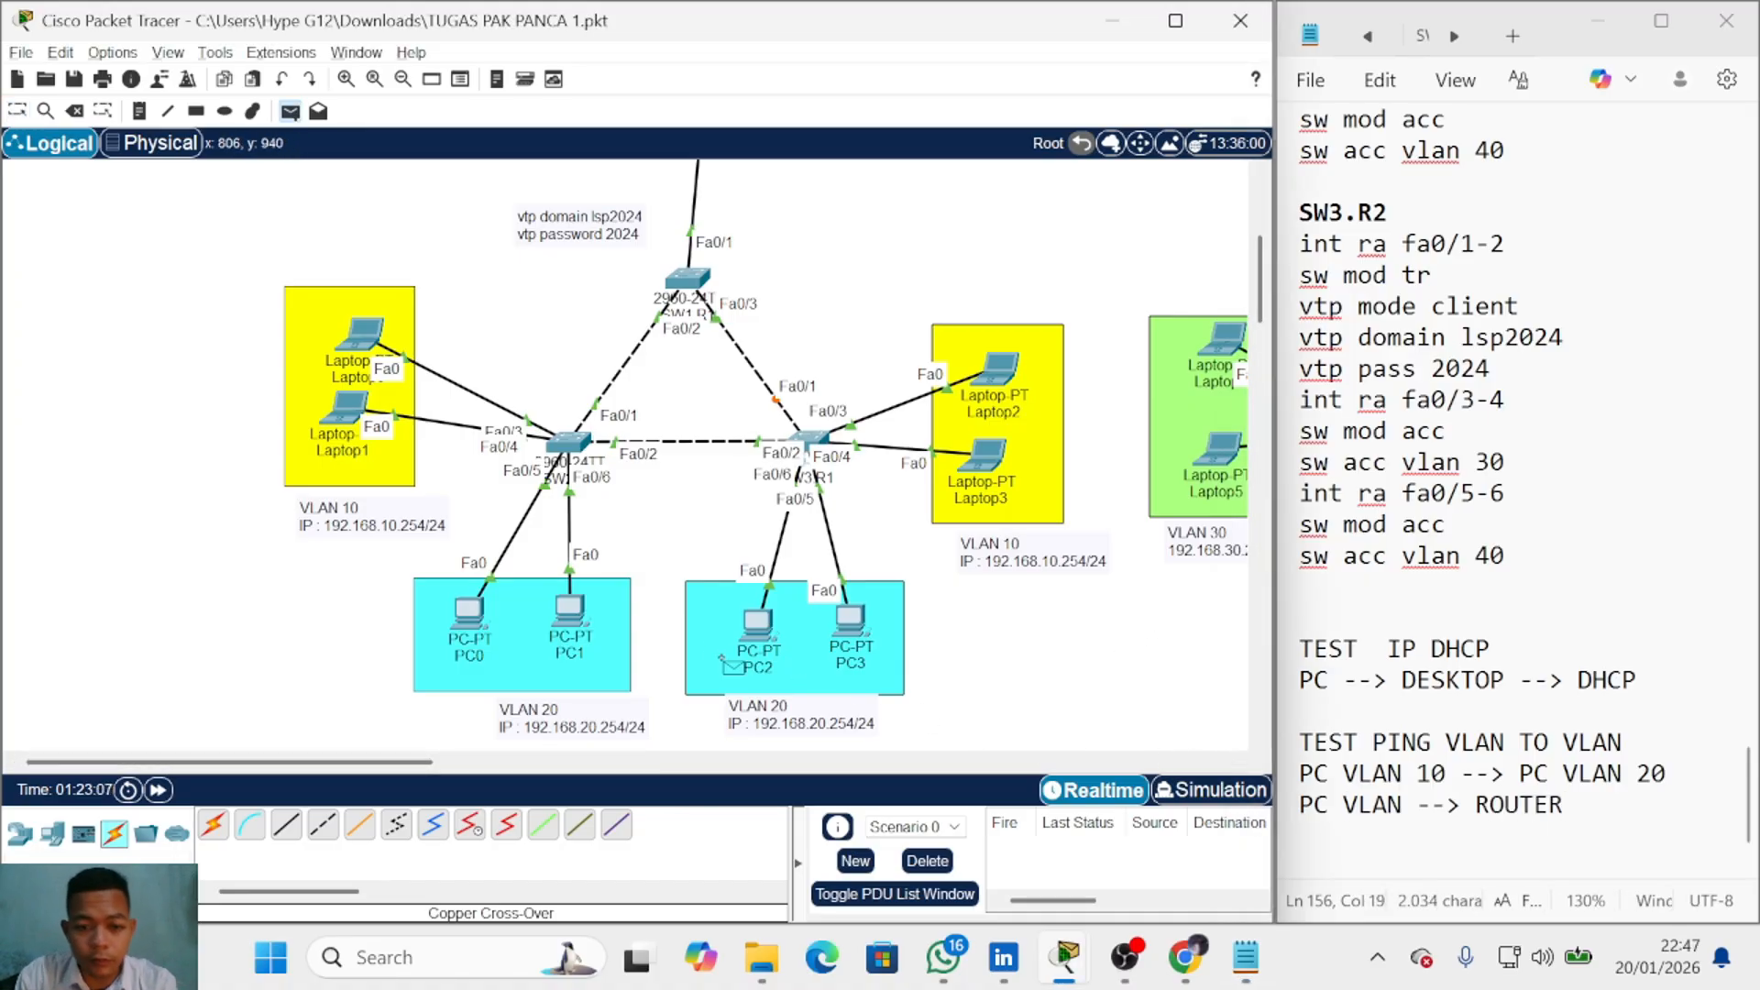
left_click(570, 612)
scroll(586, 610, "up", 3)
left_click(705, 354)
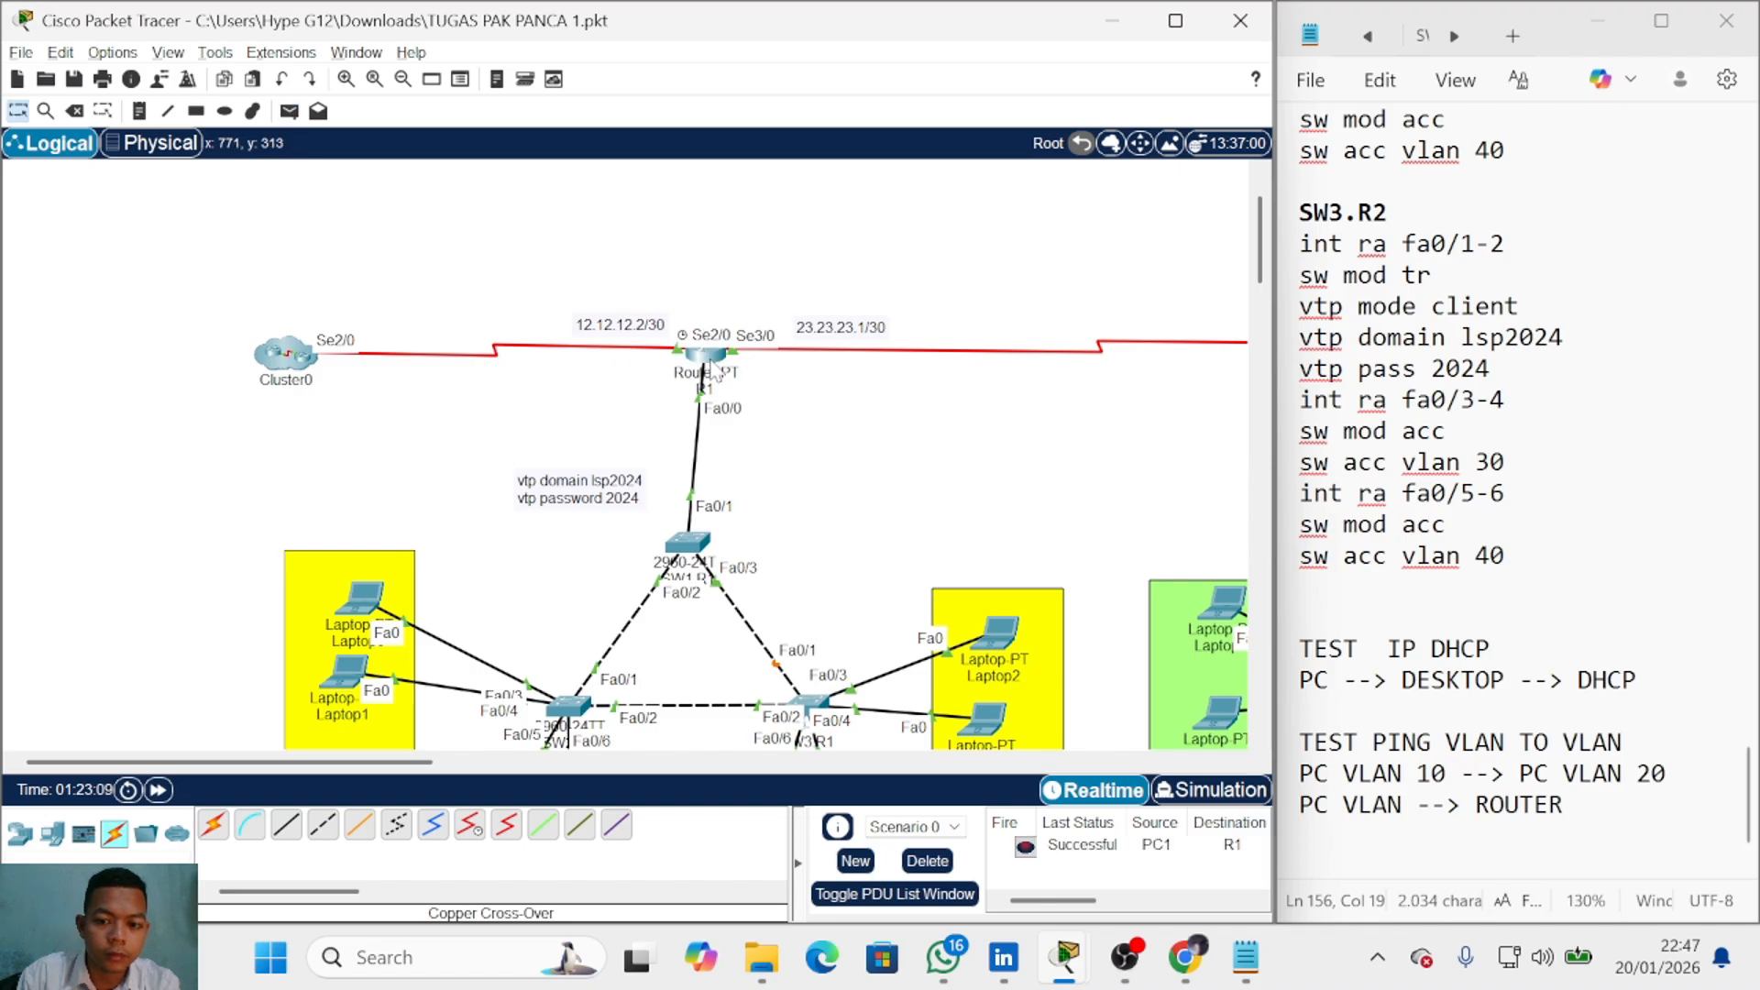
left_click(927, 859)
scroll(930, 719, "down", 4)
scroll(931, 720, "up", 3)
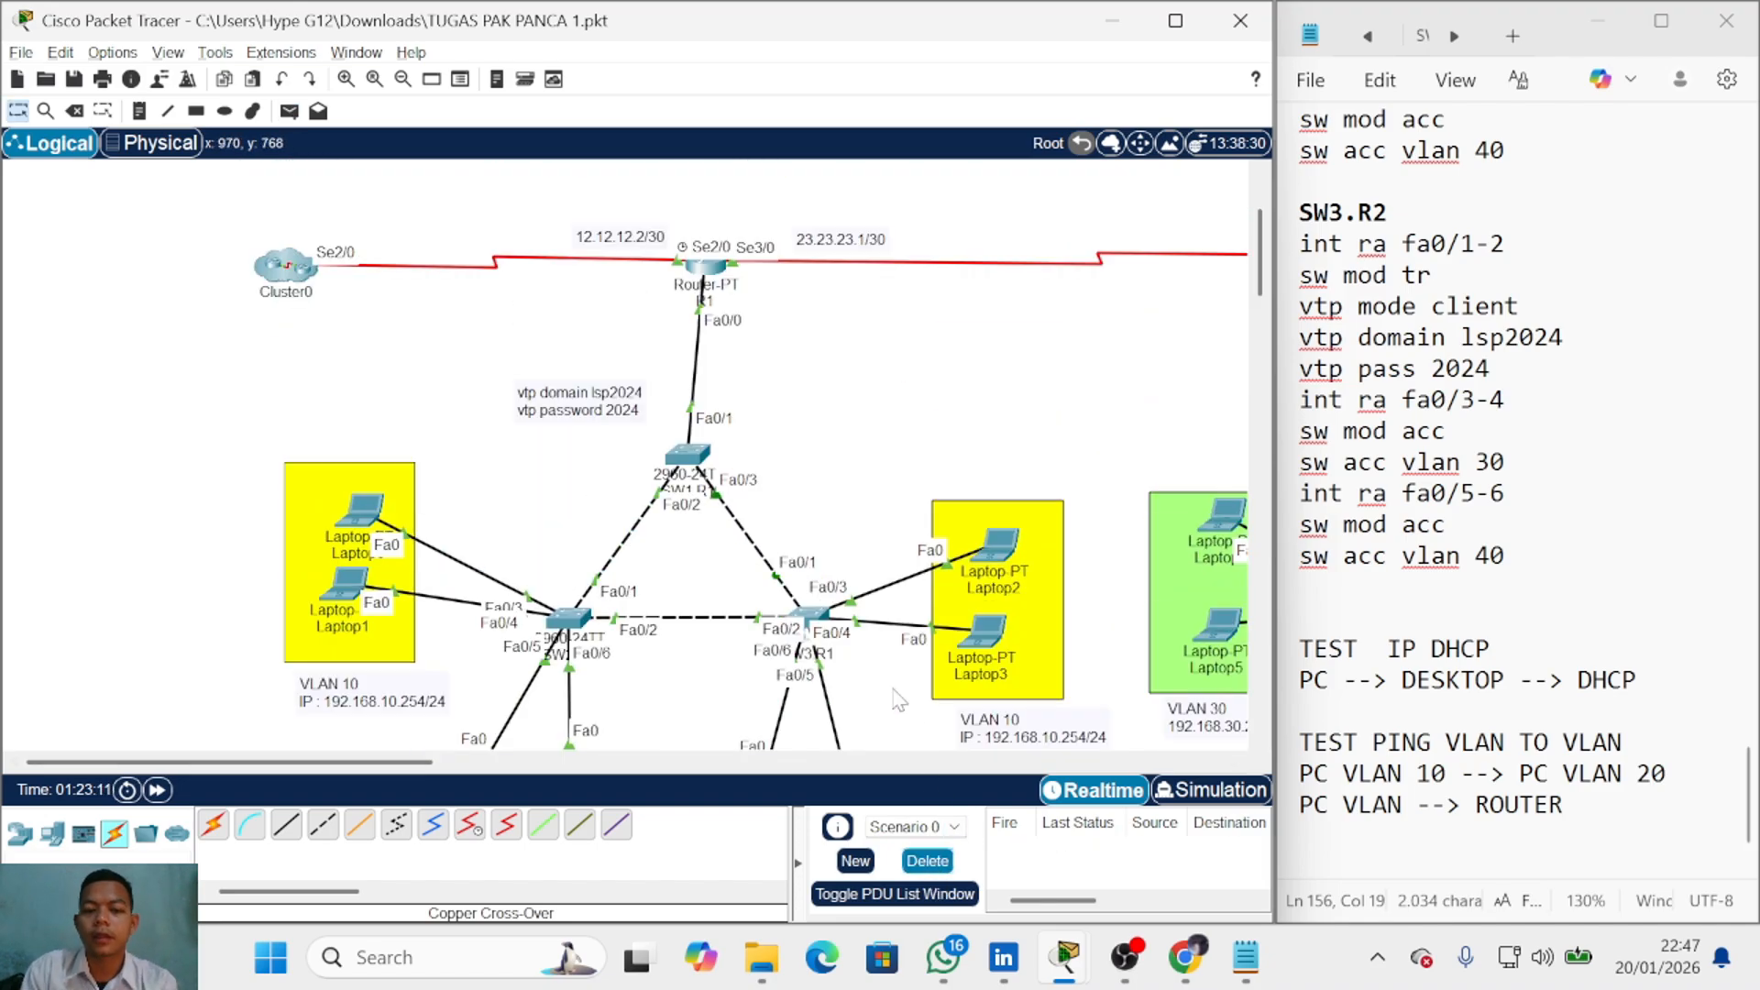
scroll(935, 697, "down", 3)
scroll(1482, 417, "down", 1)
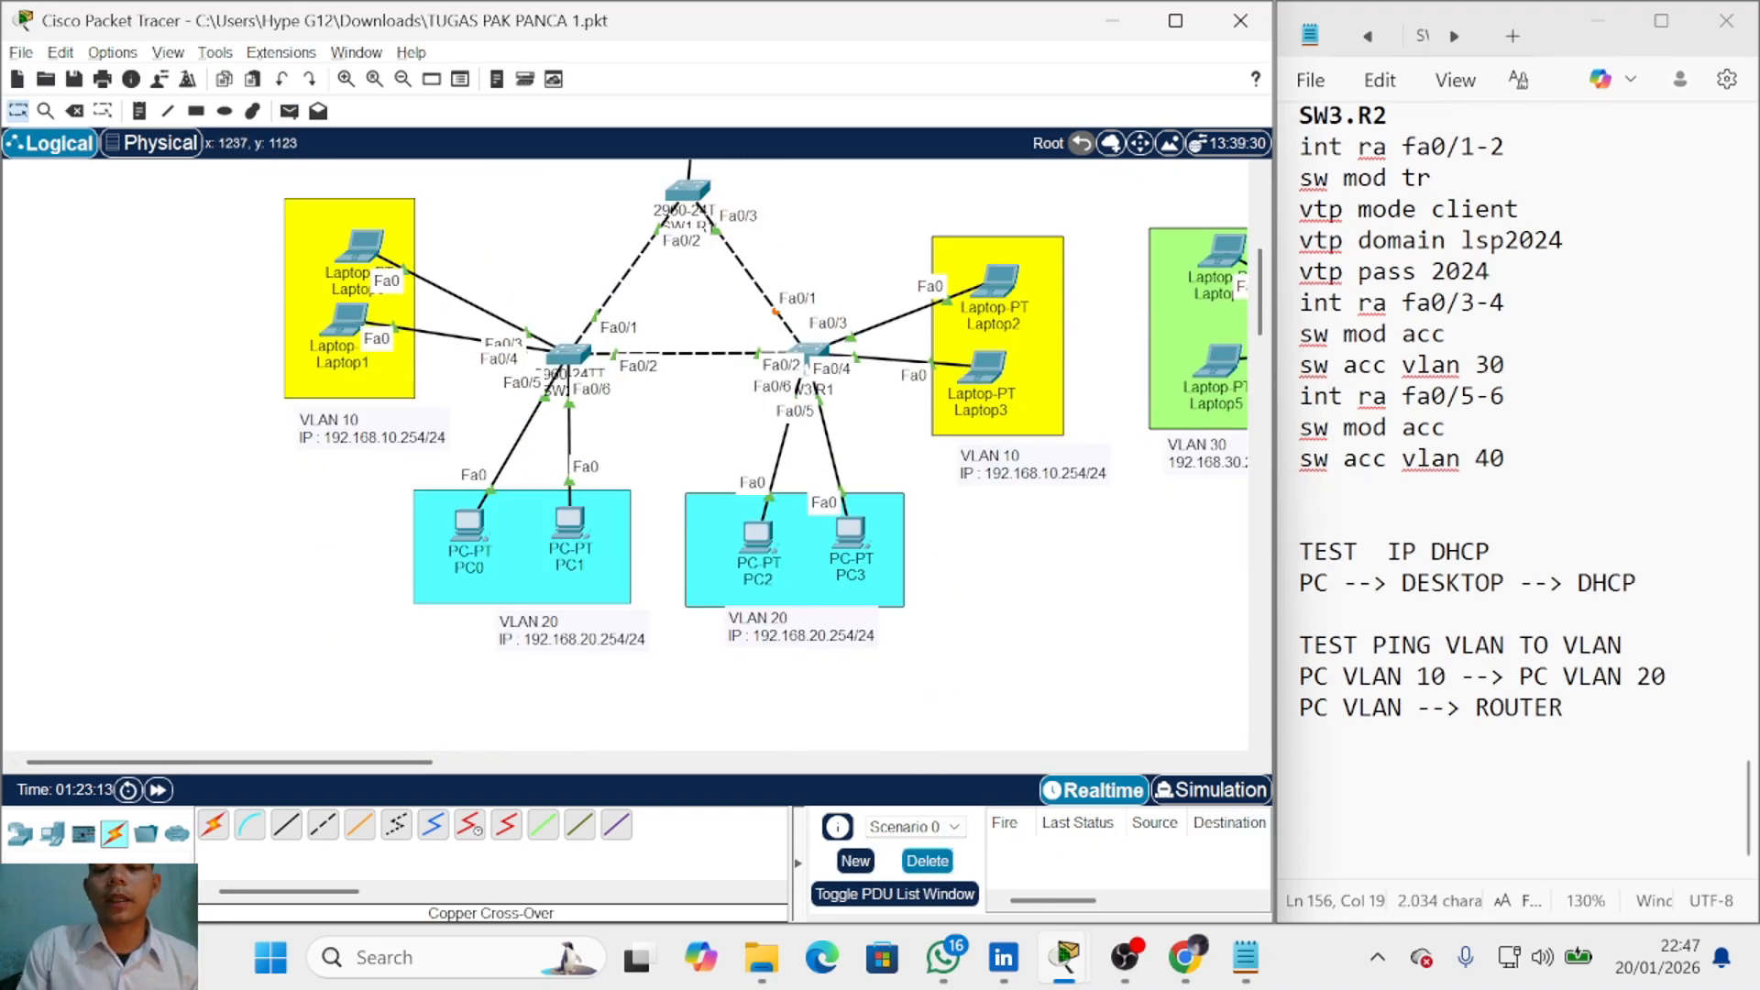
left_click(1299, 768)
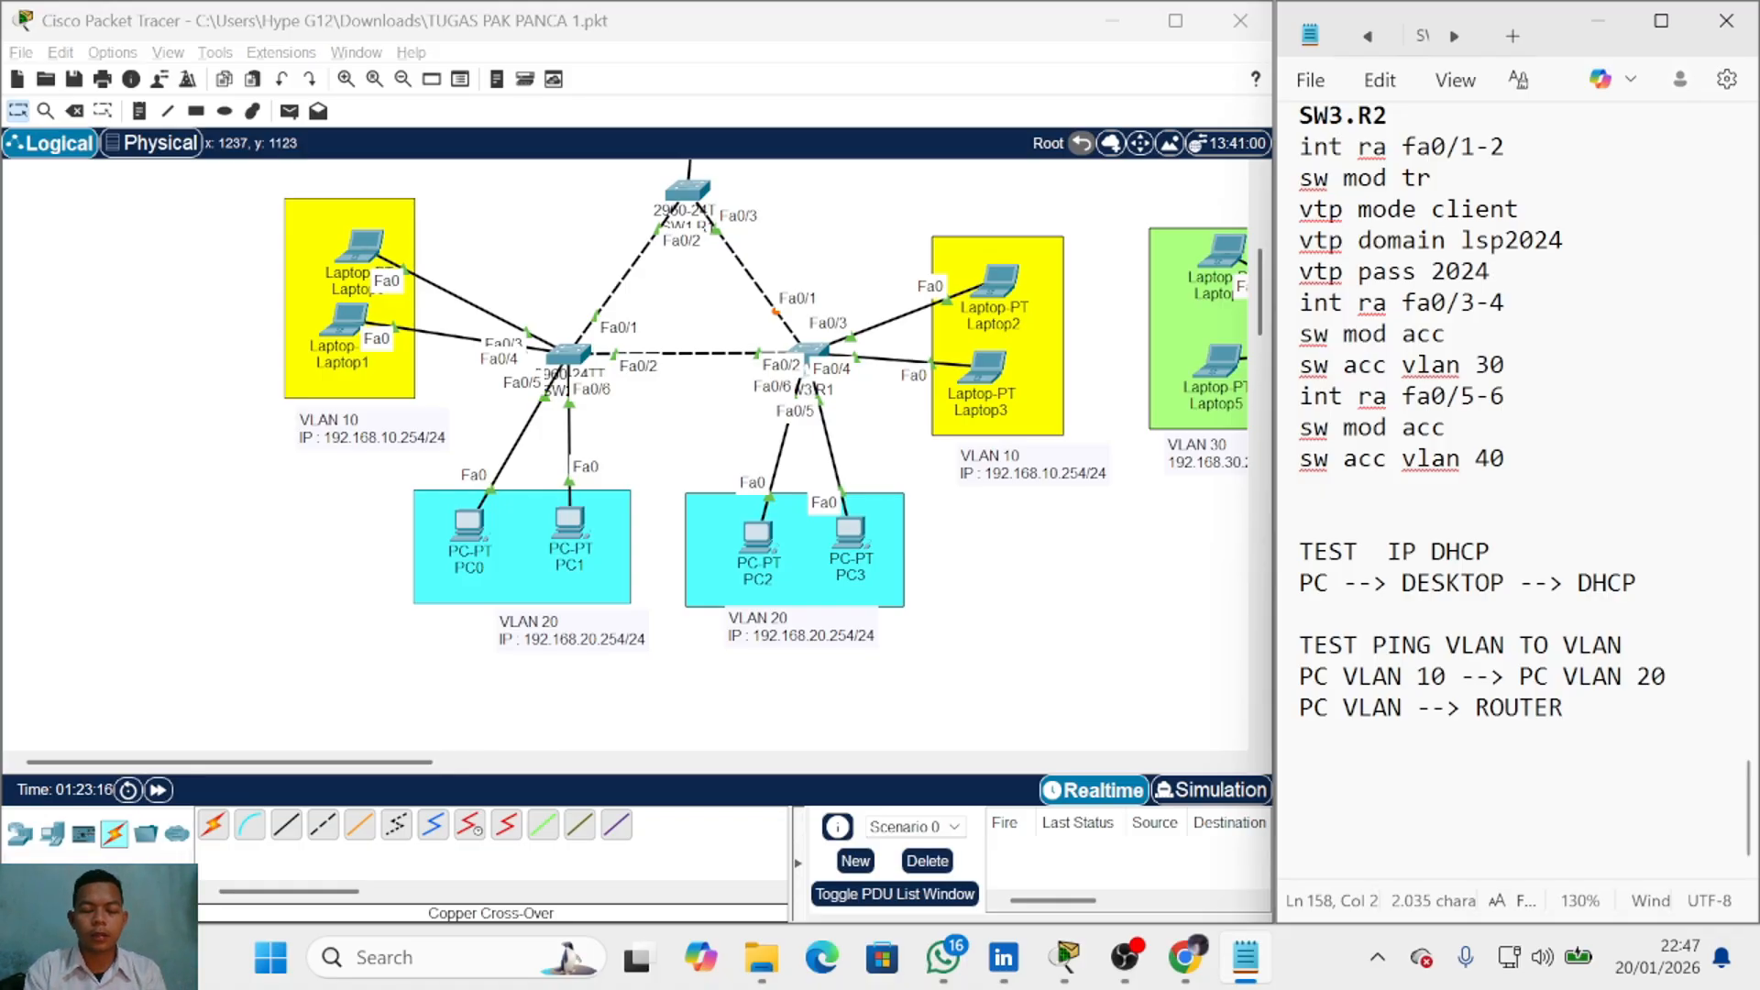
type("ROUTING")
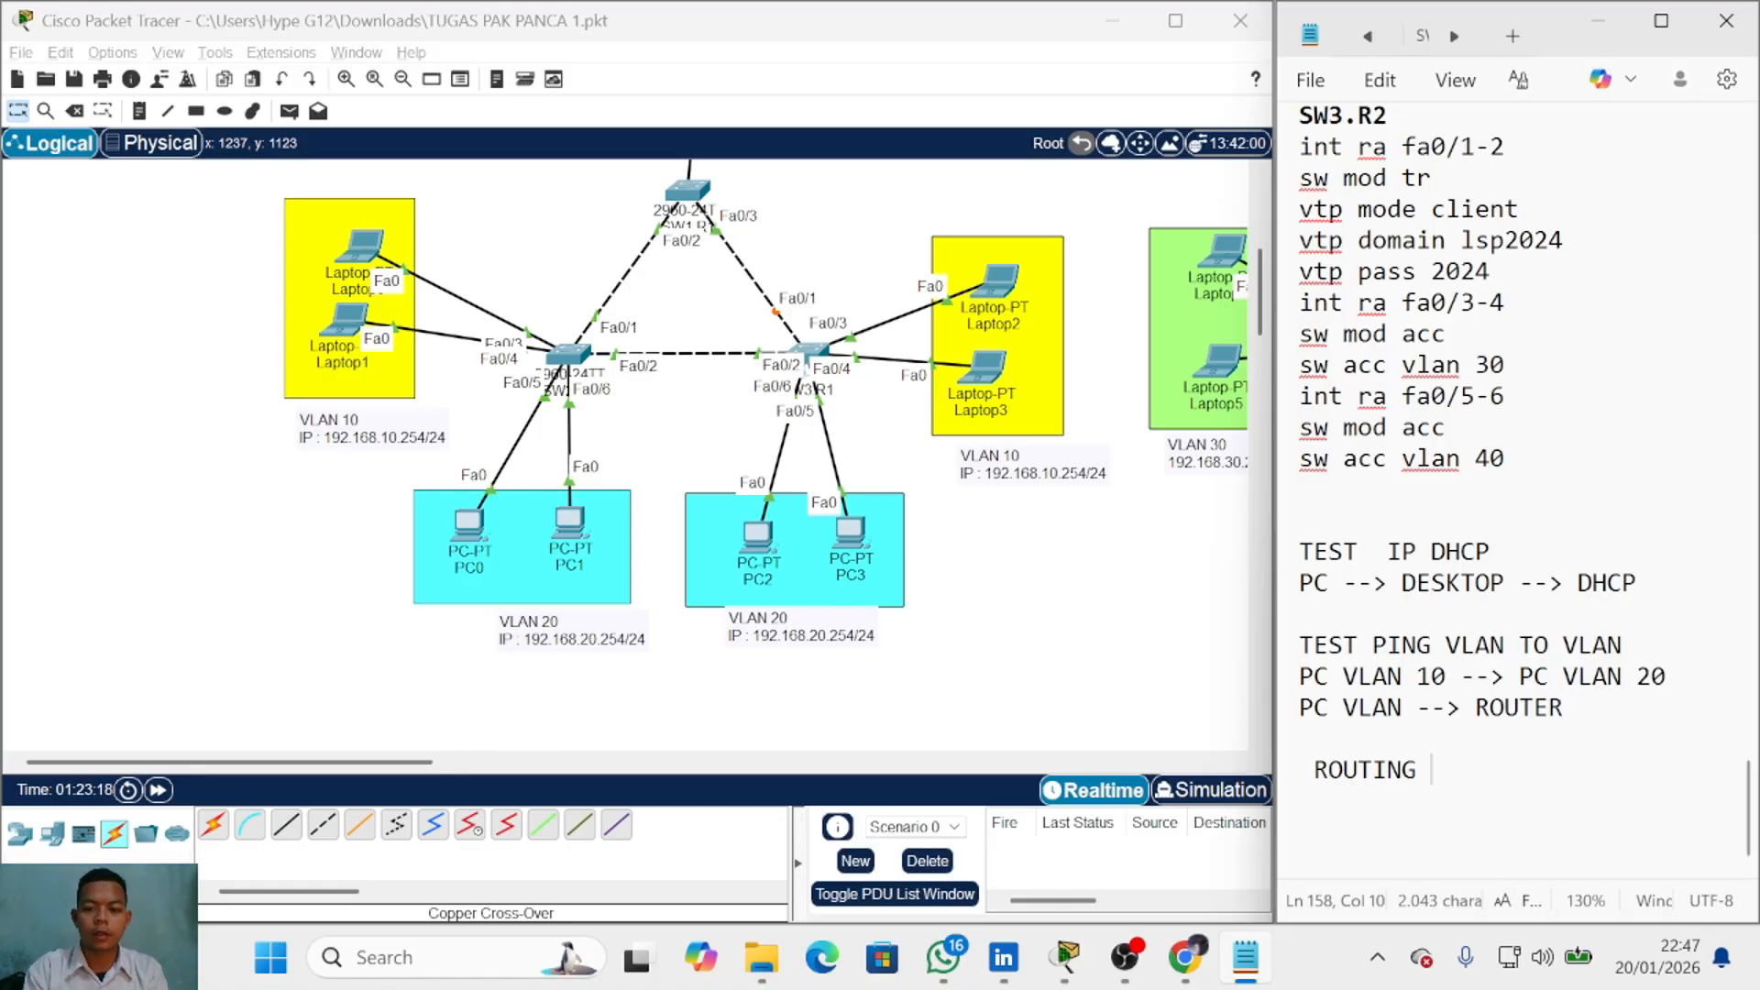
Step: Start an 'ip route' line under the ROUTING heading
key("Return")
scroll(923, 670, "up", 2)
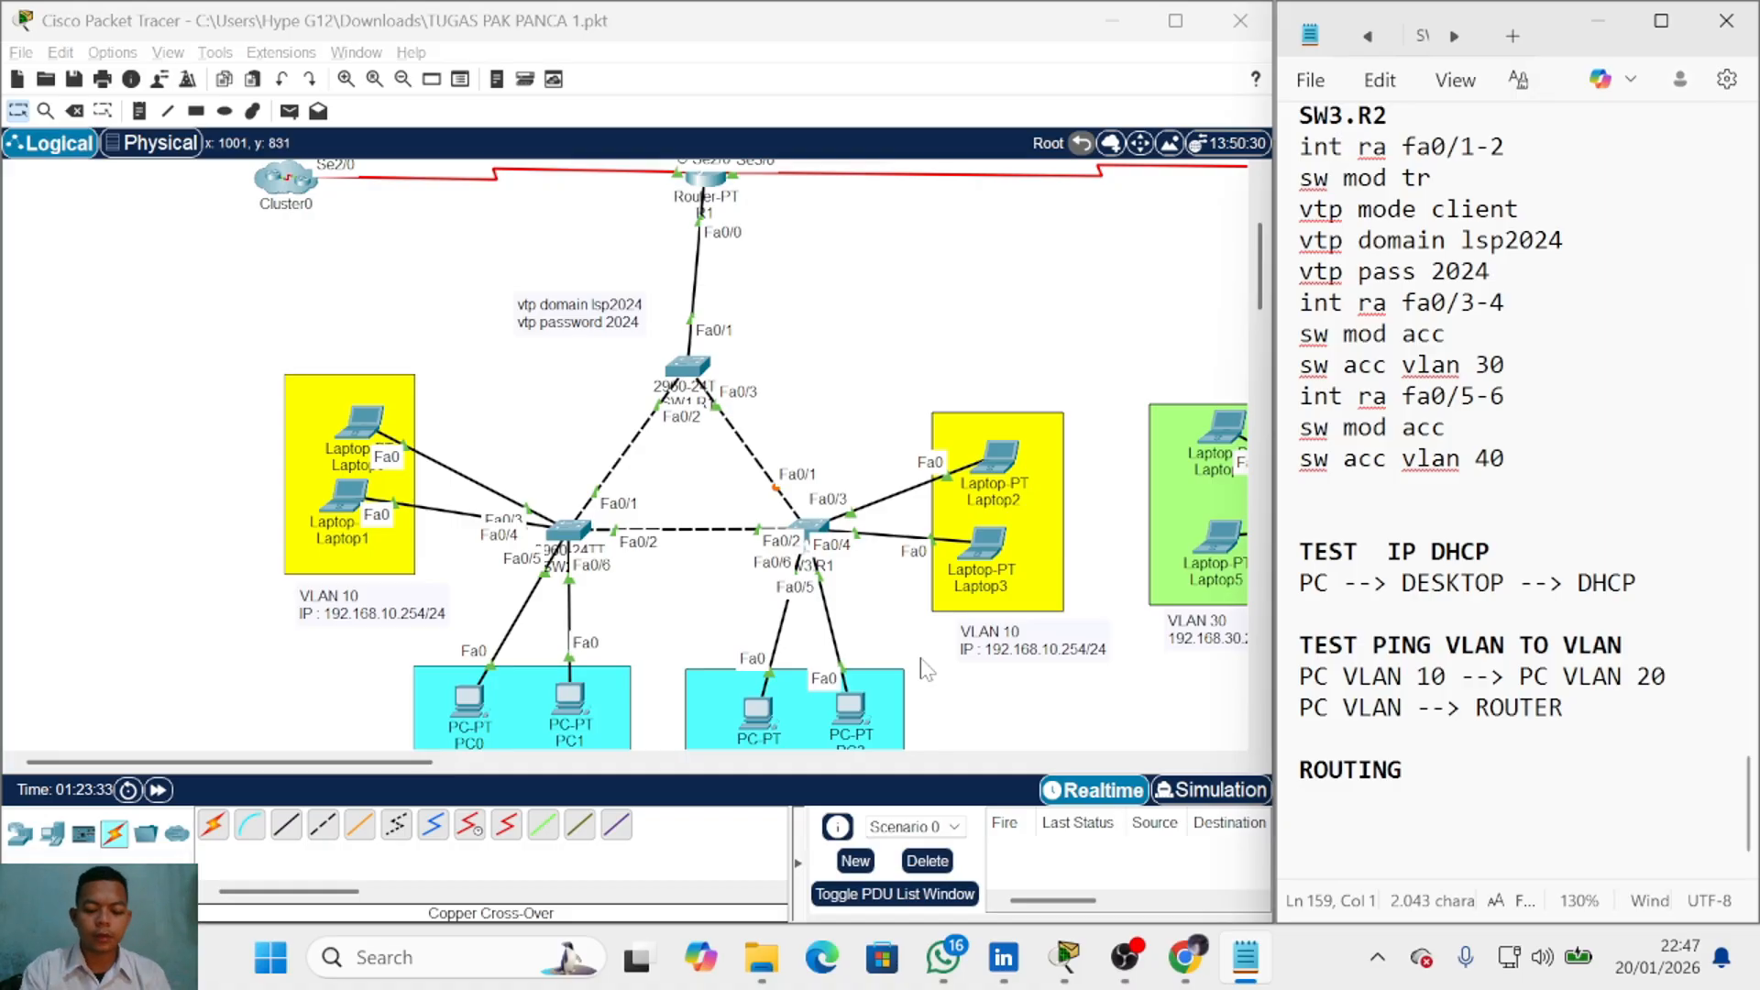
type("ip route")
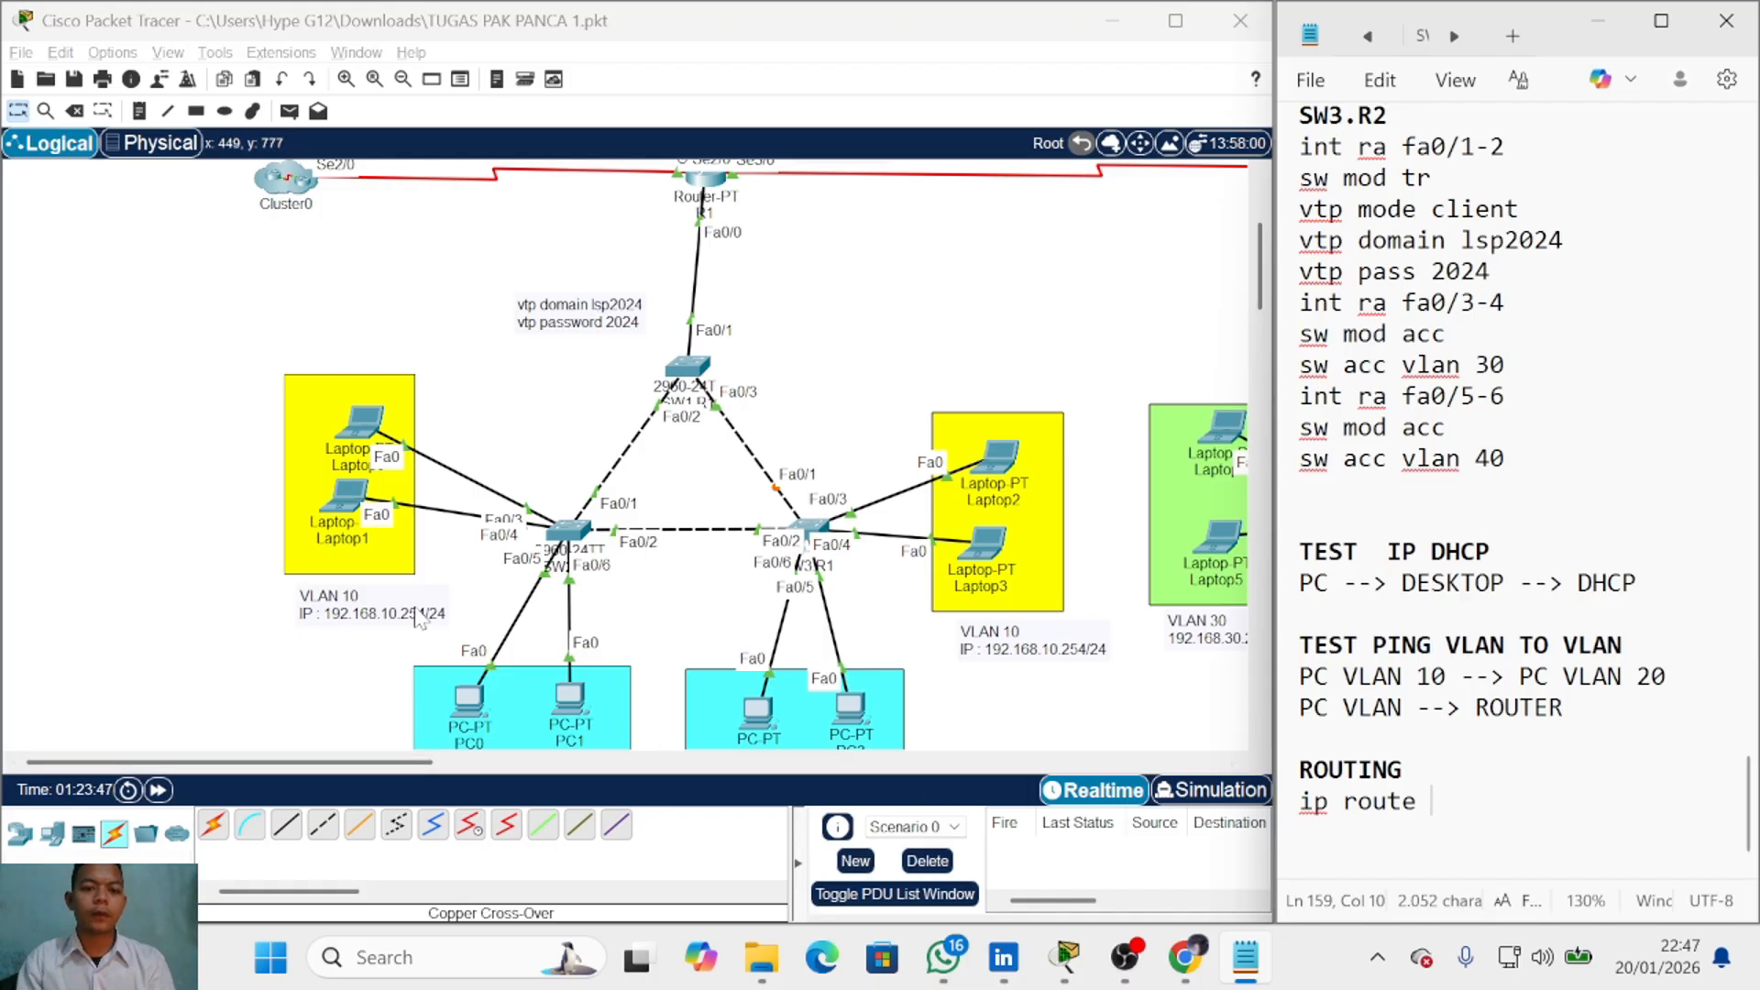
Step: Inspect R1, R2 and their serial links in the workspace, then add '()' to the route line
scroll(414, 607, "down", 2)
scroll(411, 641, "down", 2)
left_click_drag(416, 762, 488, 762)
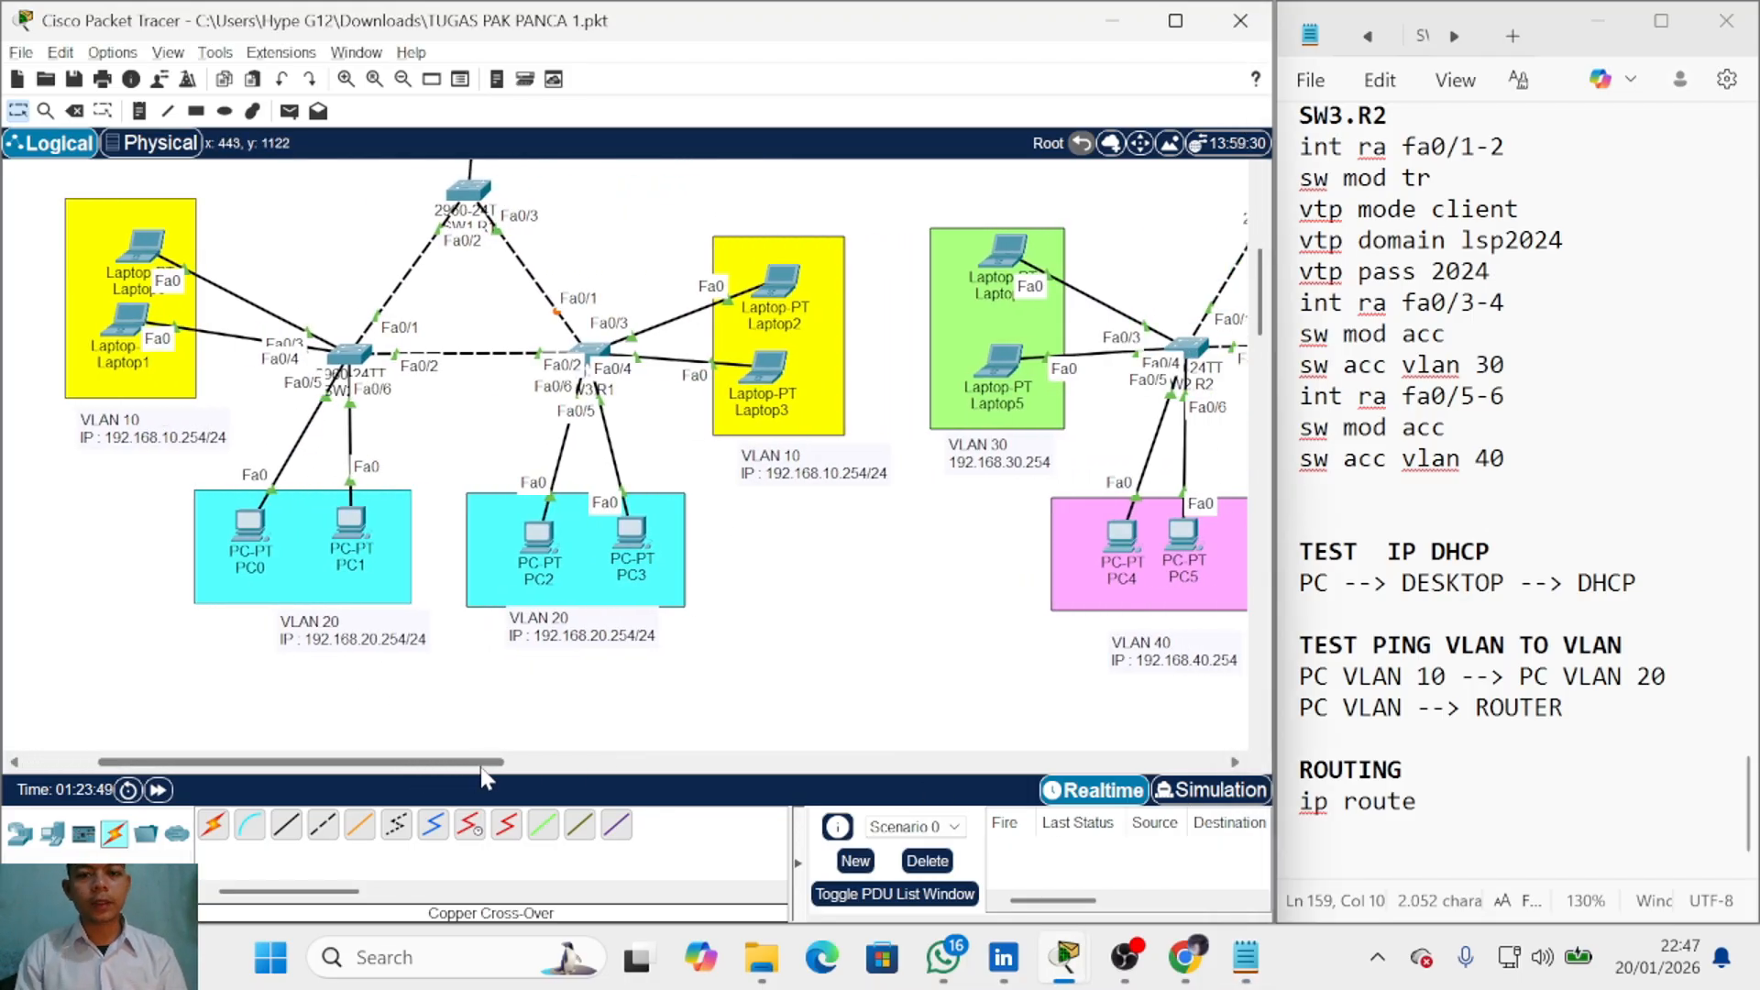
scroll(494, 697, "up", 4)
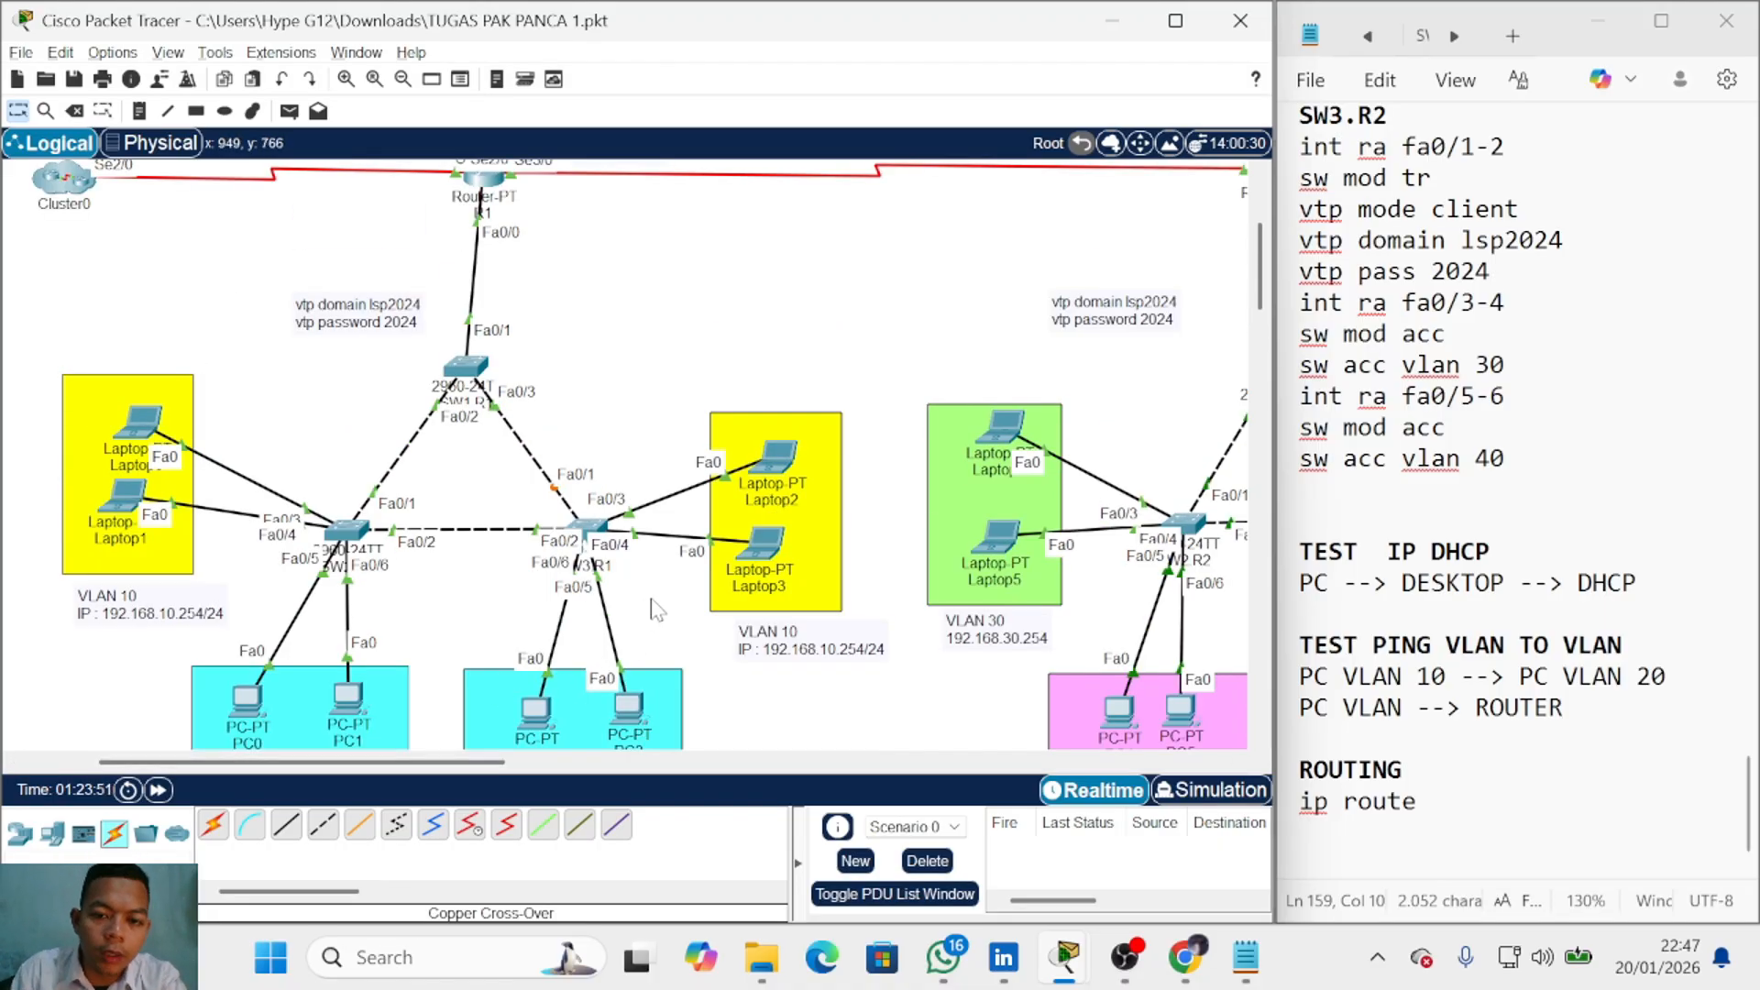
left_click_drag(502, 761, 629, 762)
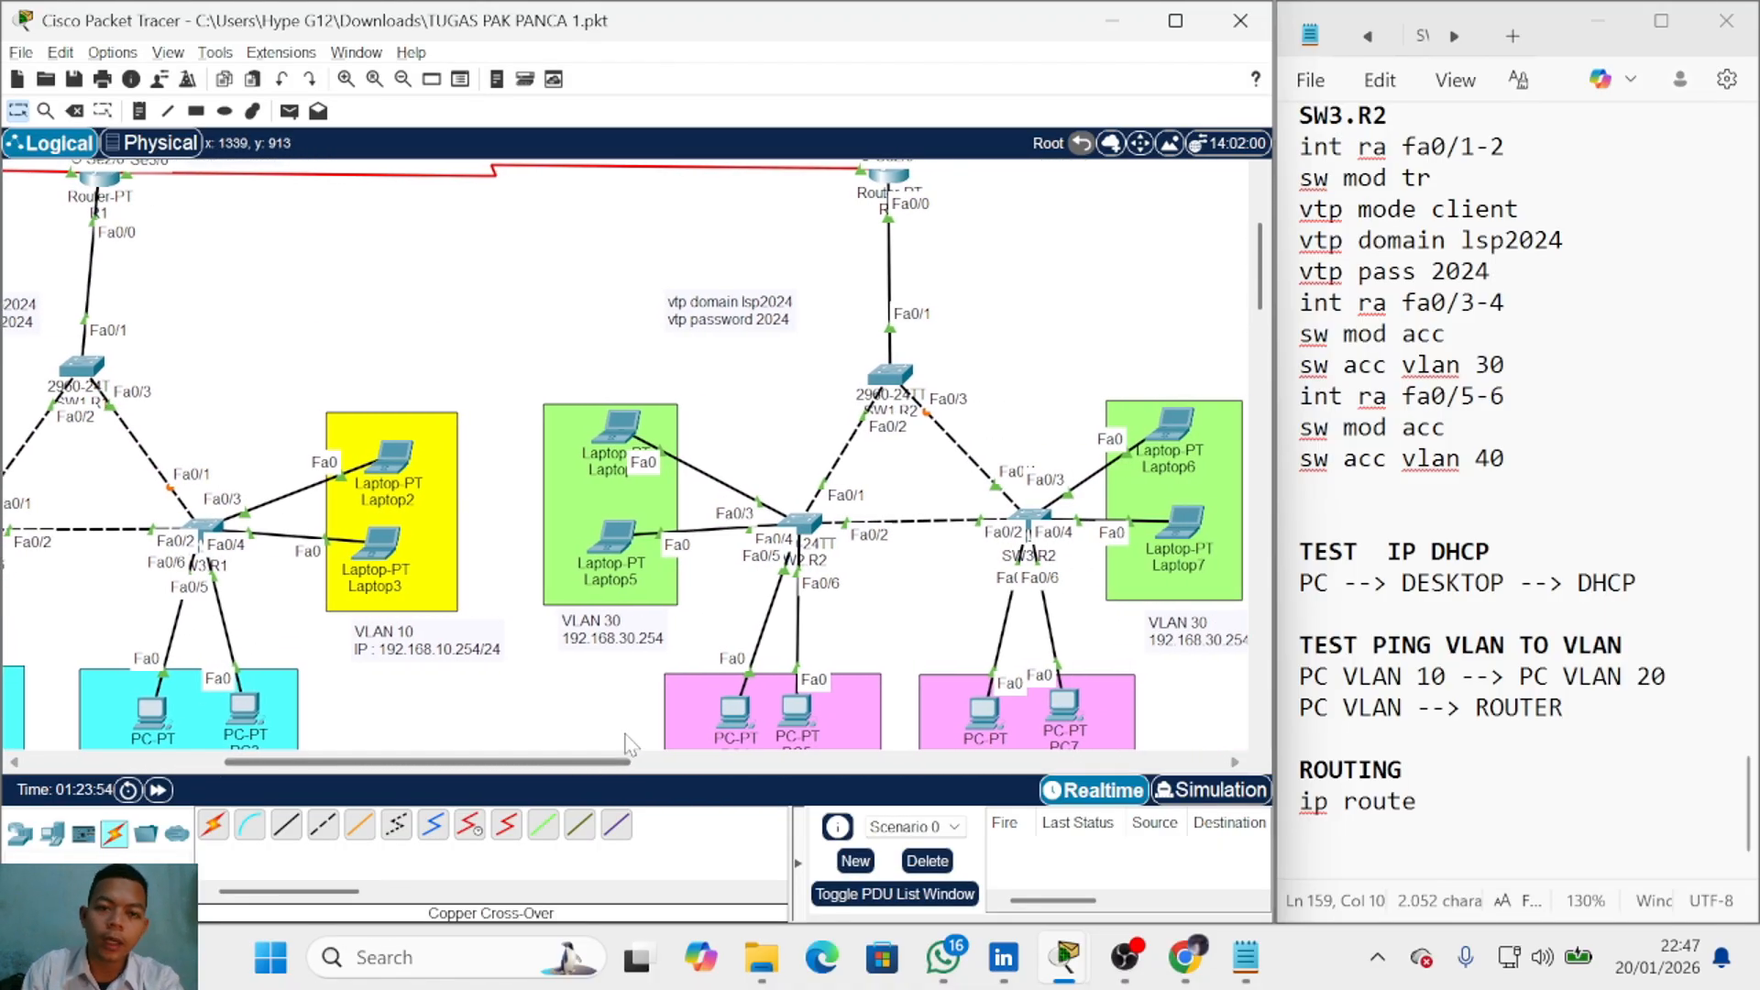
scroll(495, 415, "up", 4)
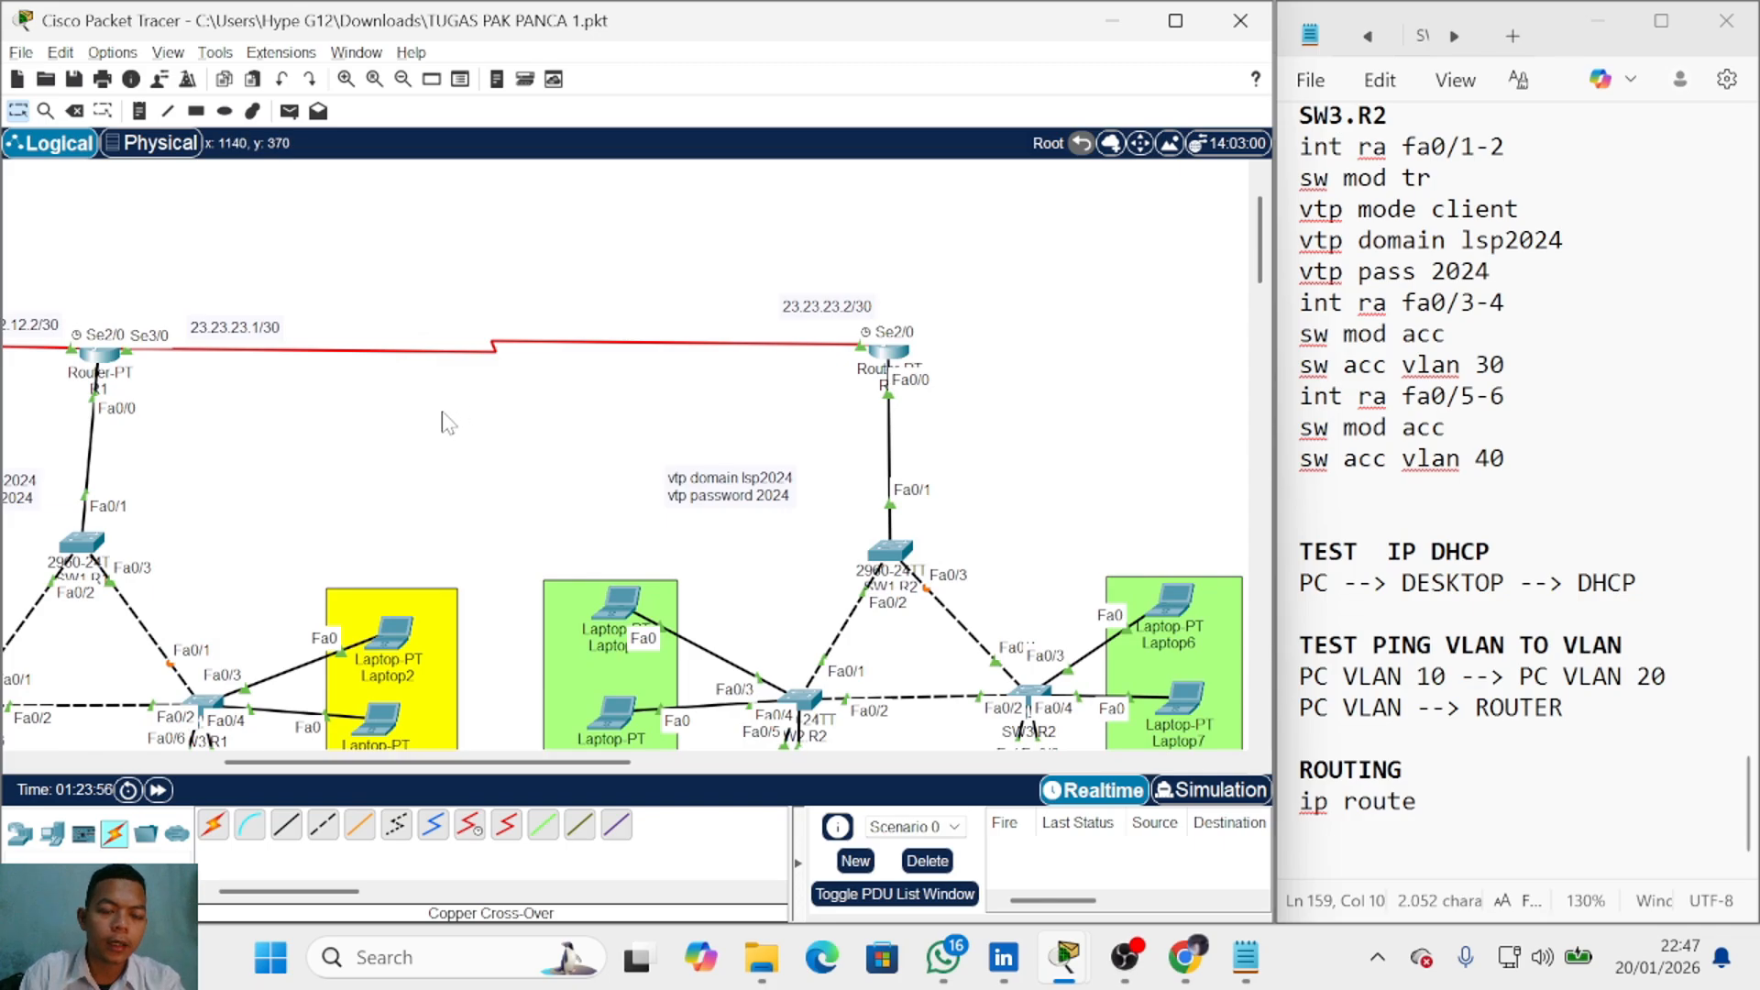
scroll(444, 425, "down", 4)
scroll(476, 437, "up", 2)
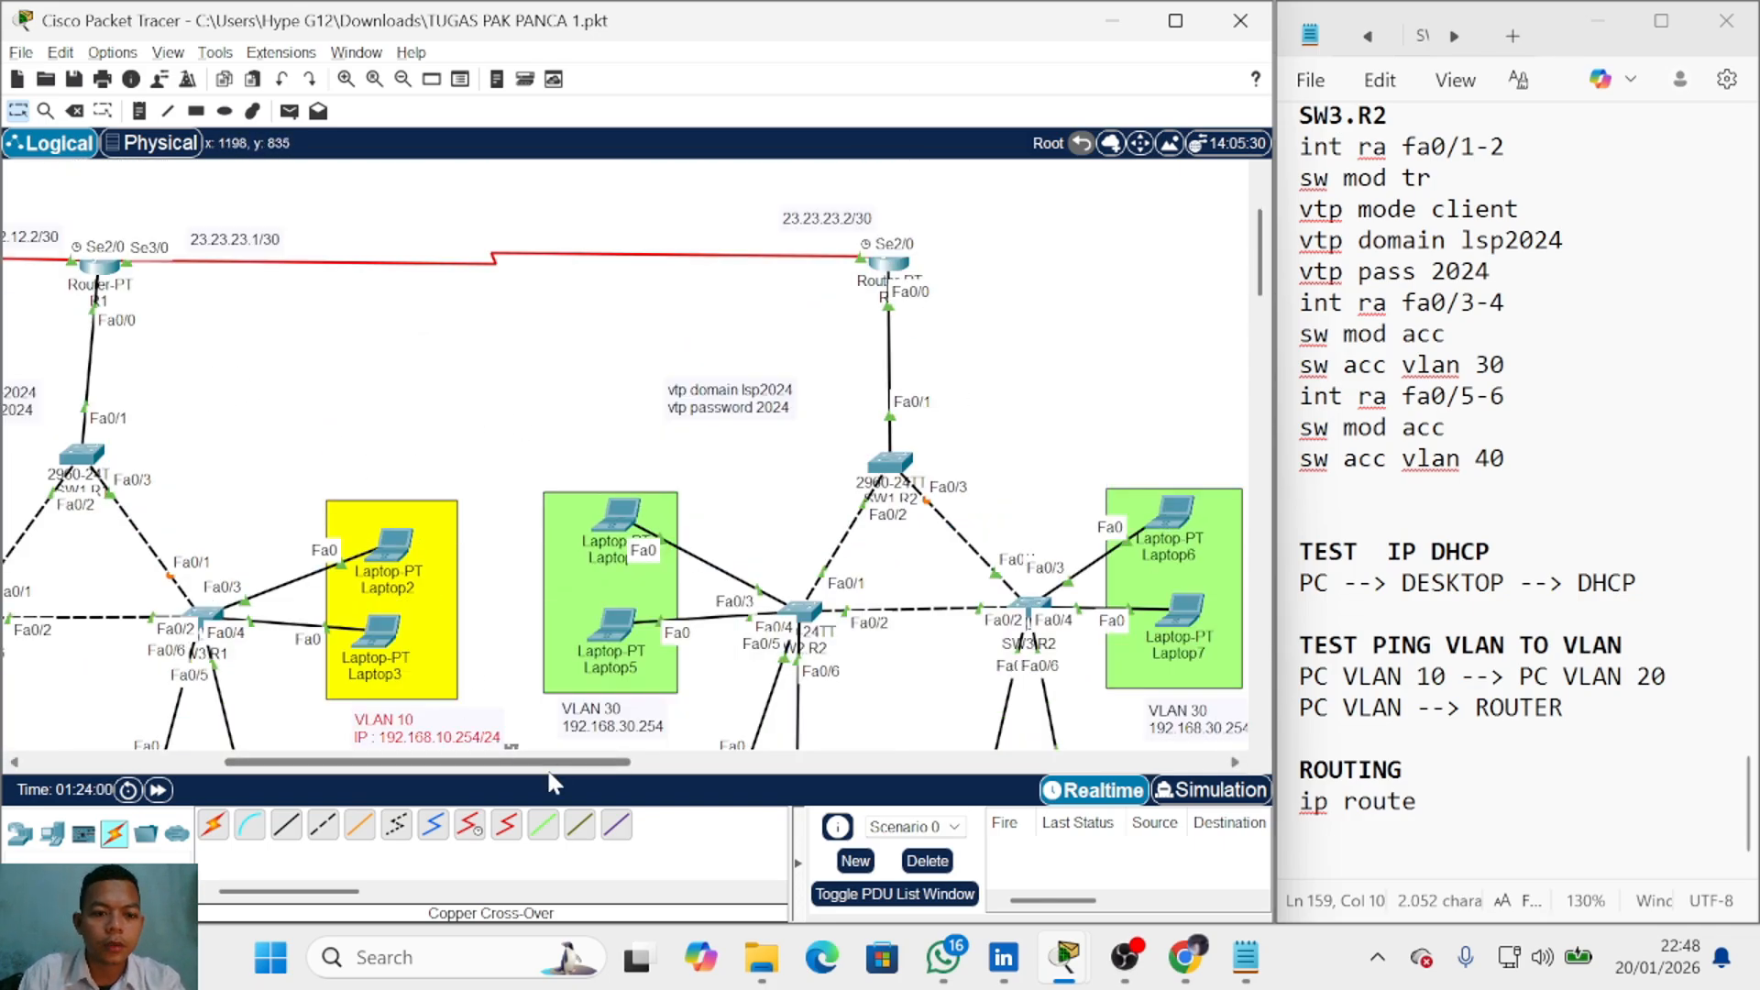
left_click_drag(518, 761, 433, 760)
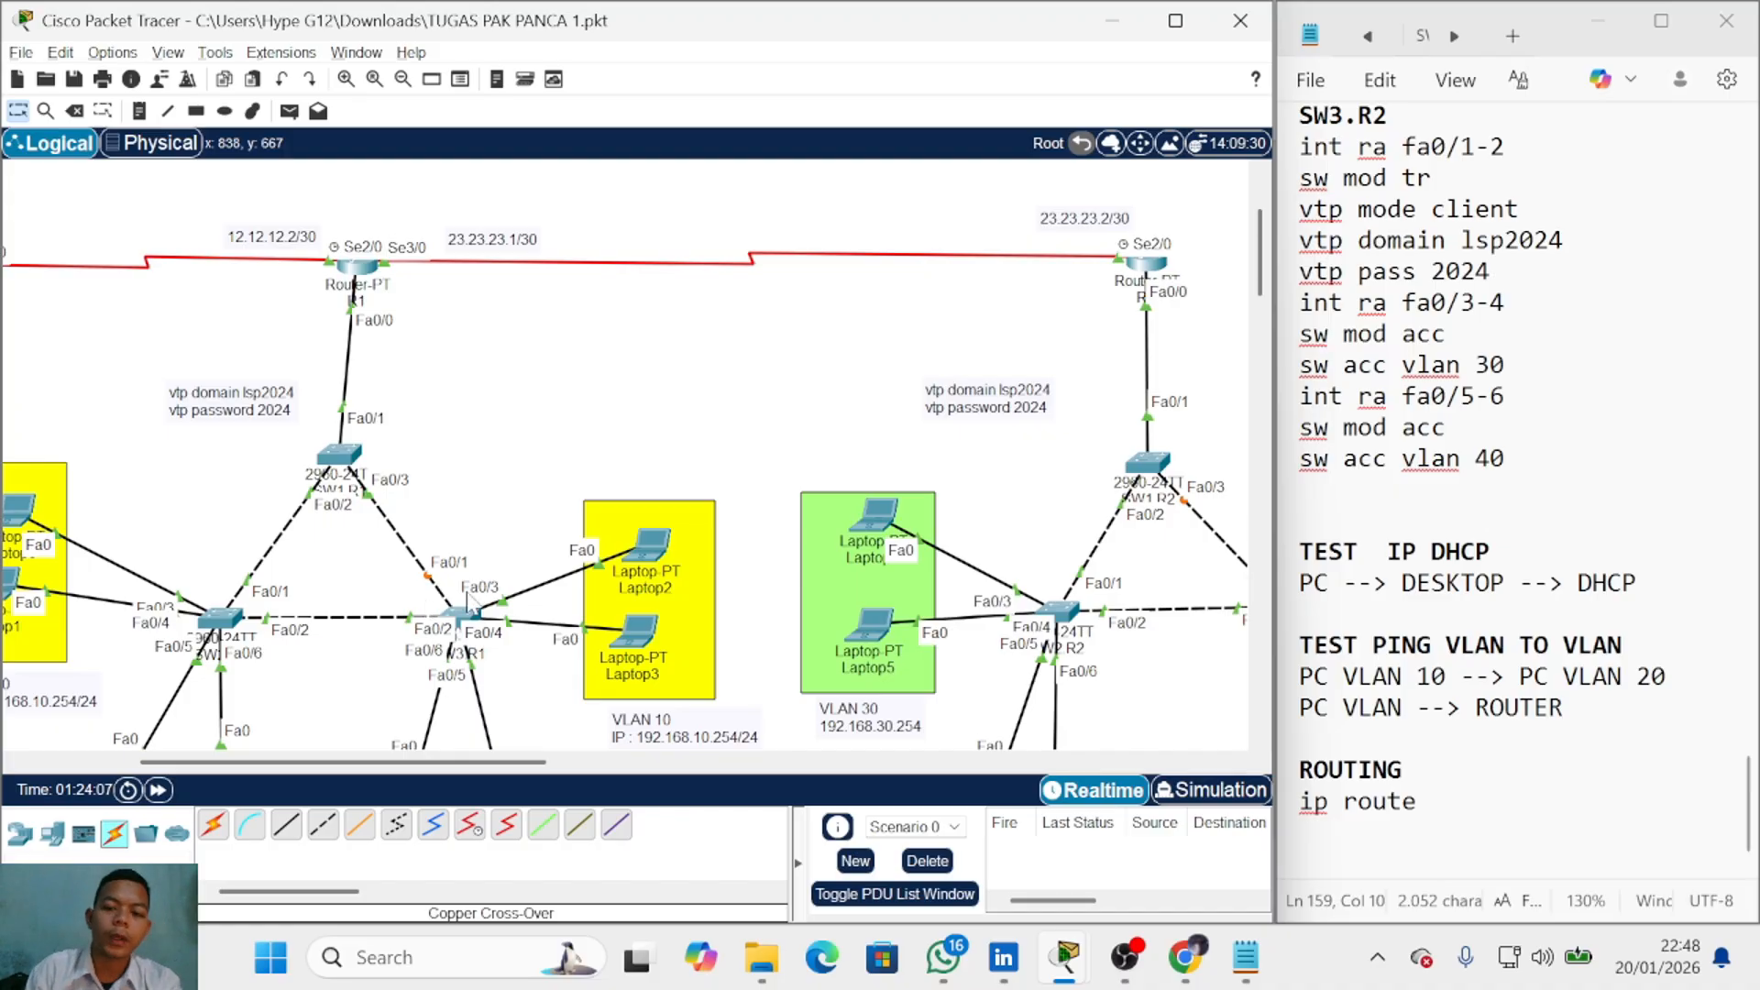
left_click(1450, 805)
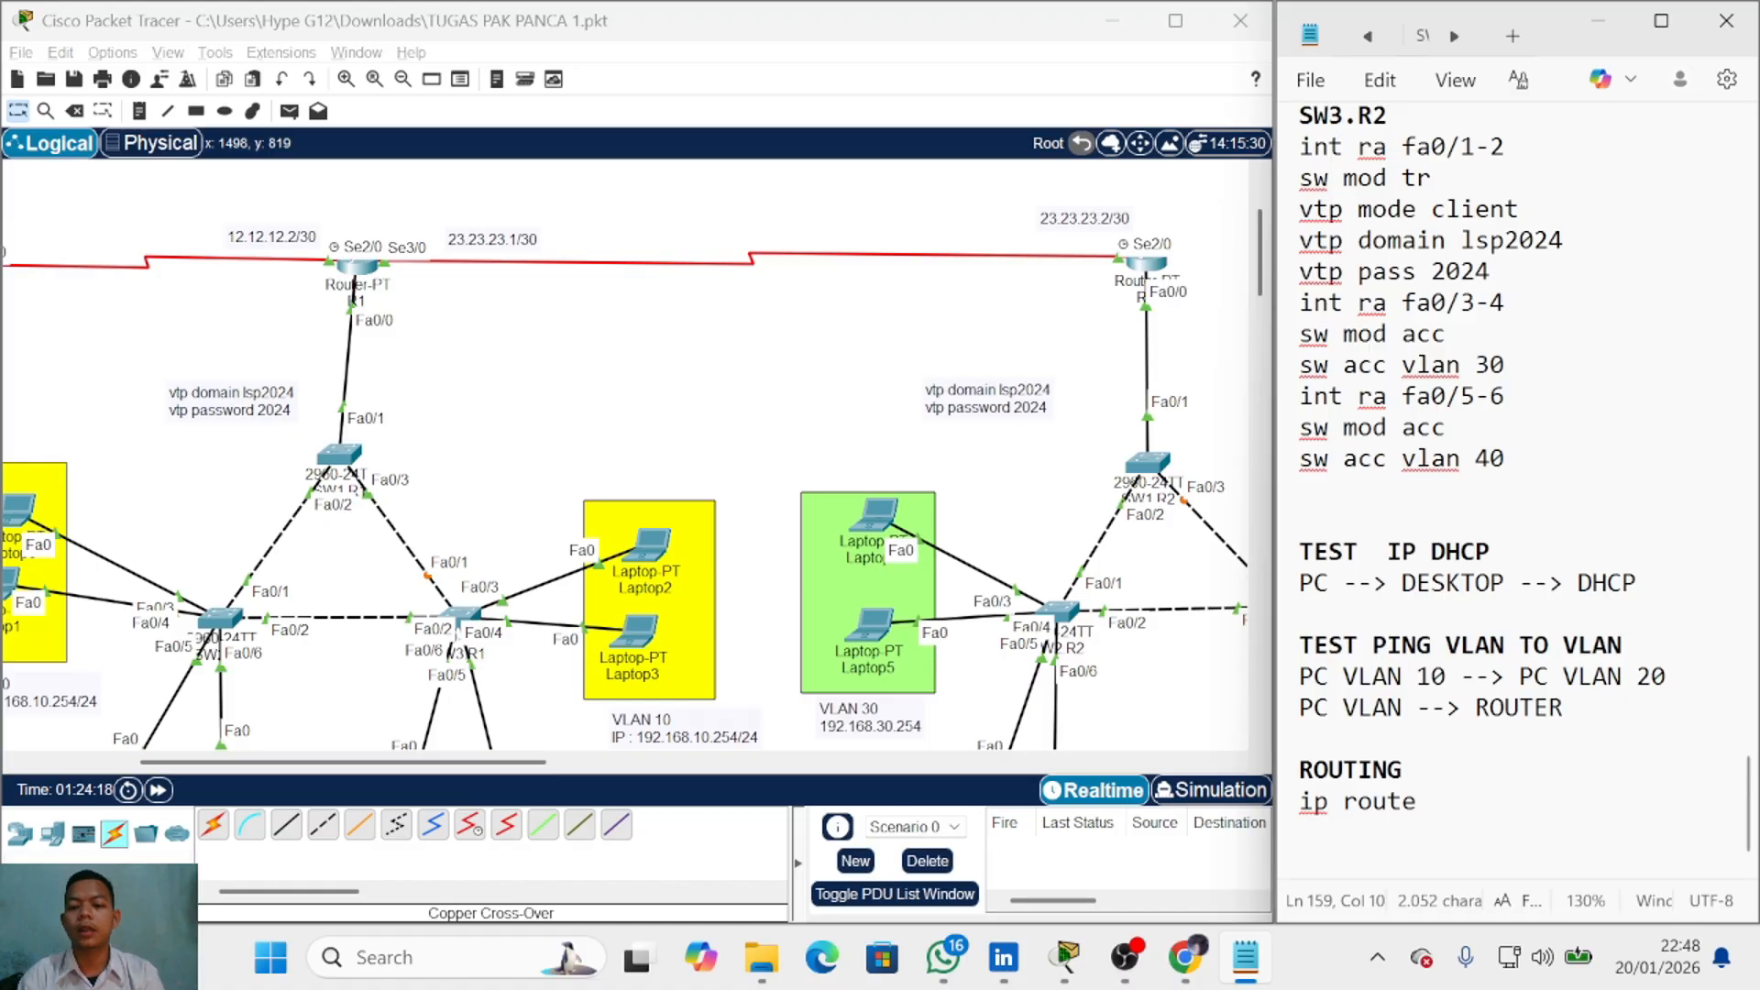
type("()")
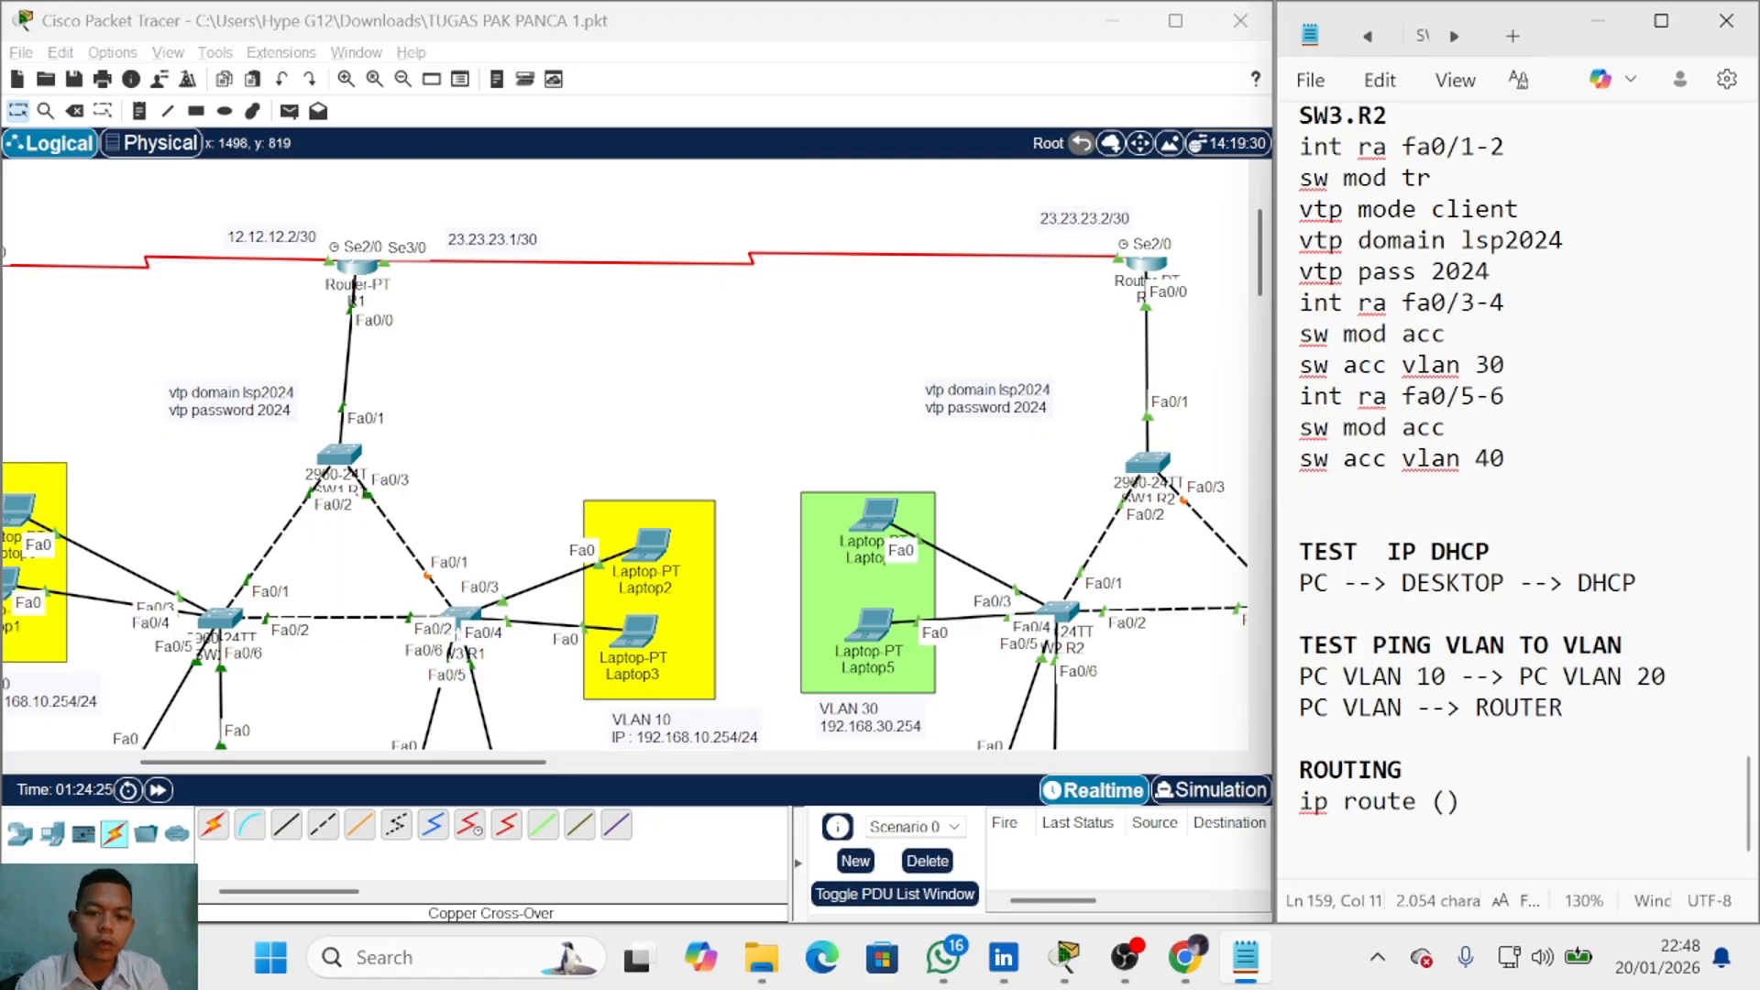
Step: Fill the ip route template with 'network tujuan' and 'dari network tujuan' placeholders
left_click_drag(509, 761, 559, 763)
scroll(599, 637, "down", 2)
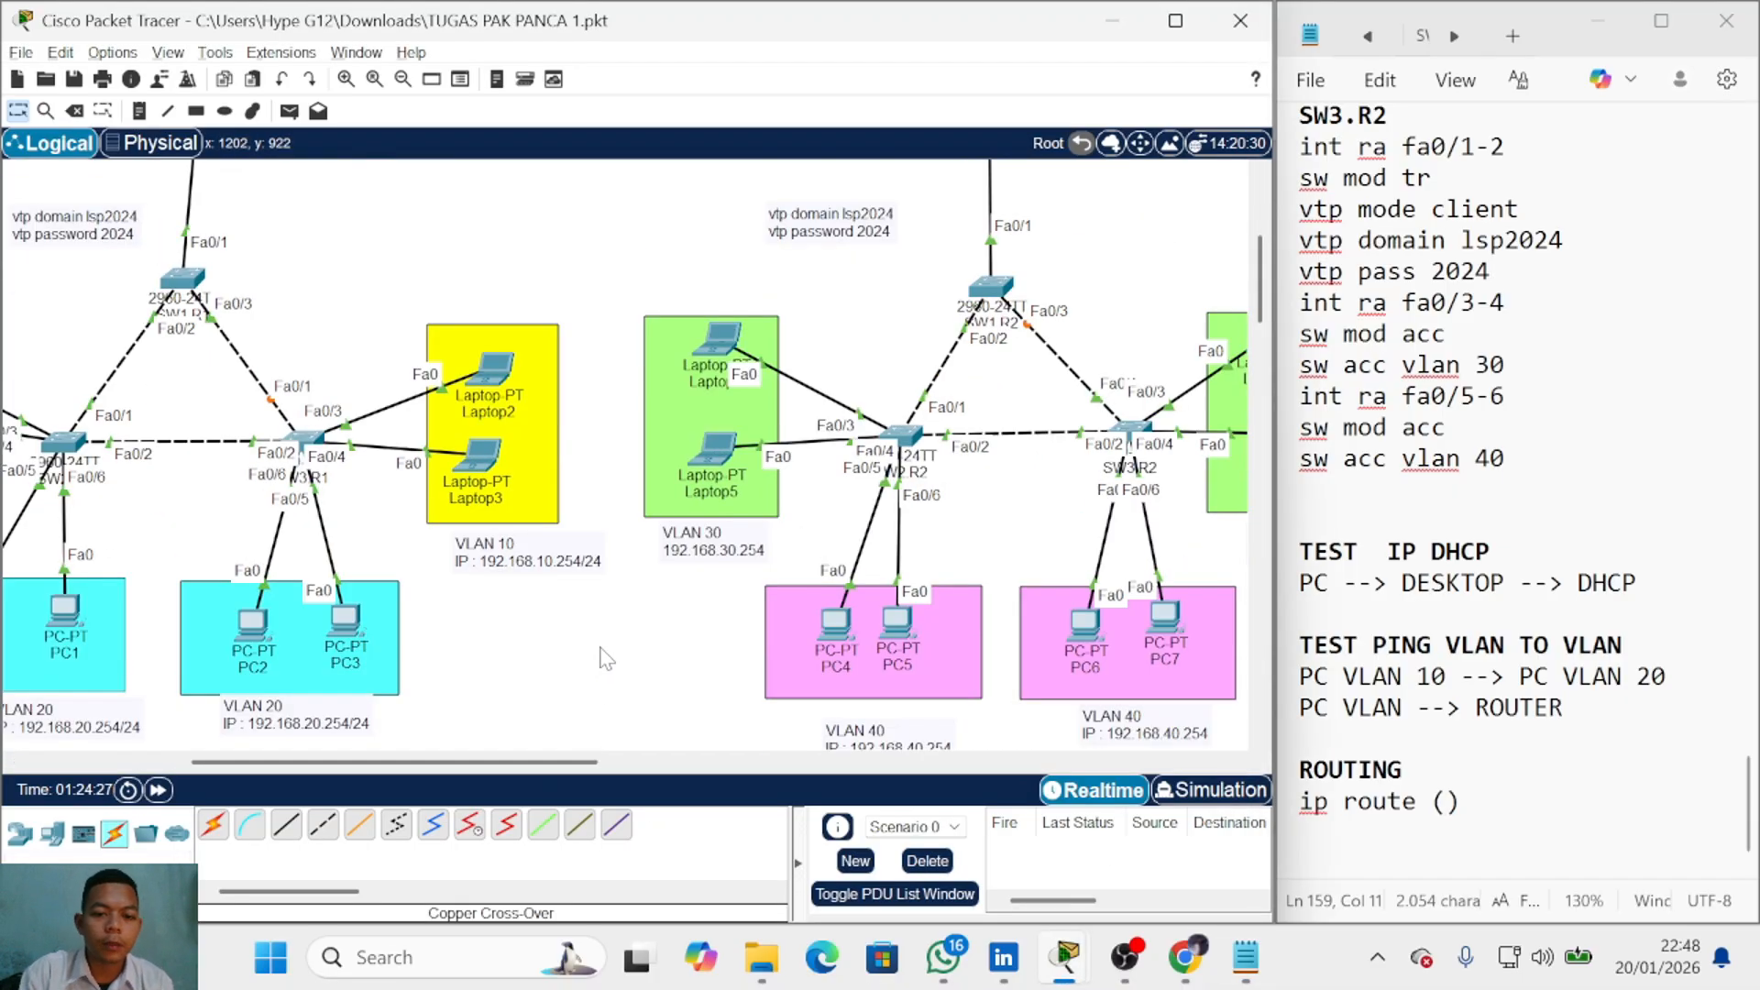
scroll(449, 556, "up", 1)
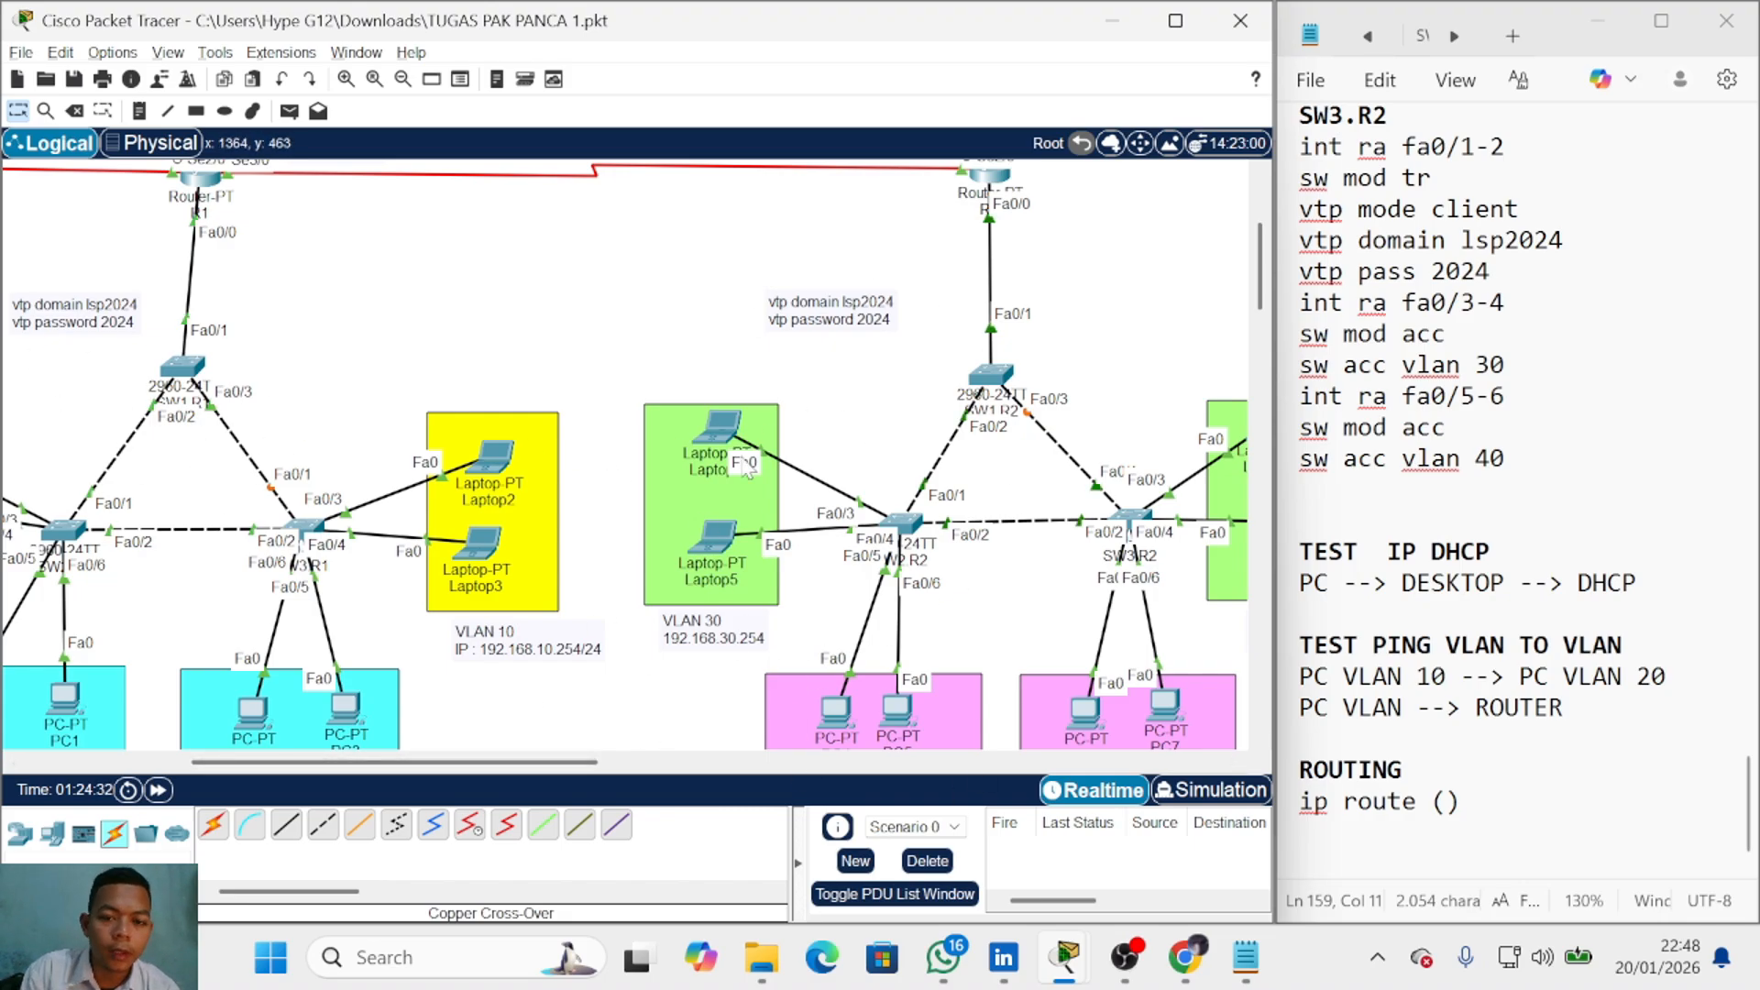
left_click(1446, 802)
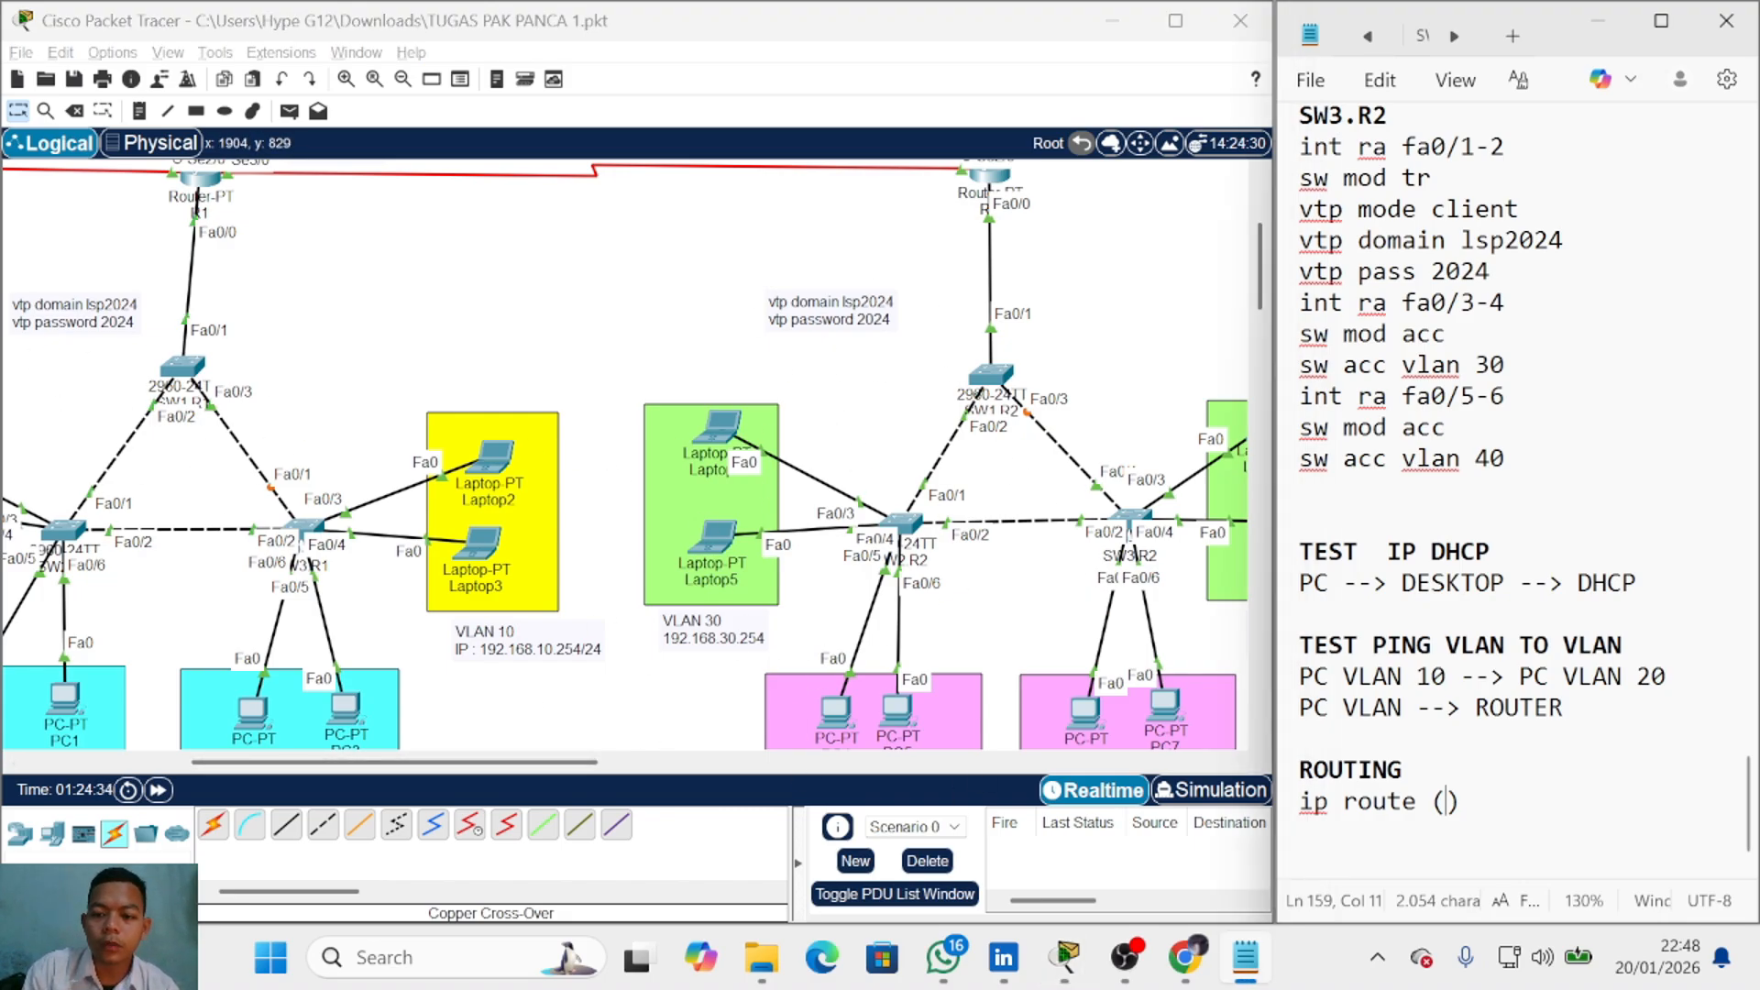
type("network tuju")
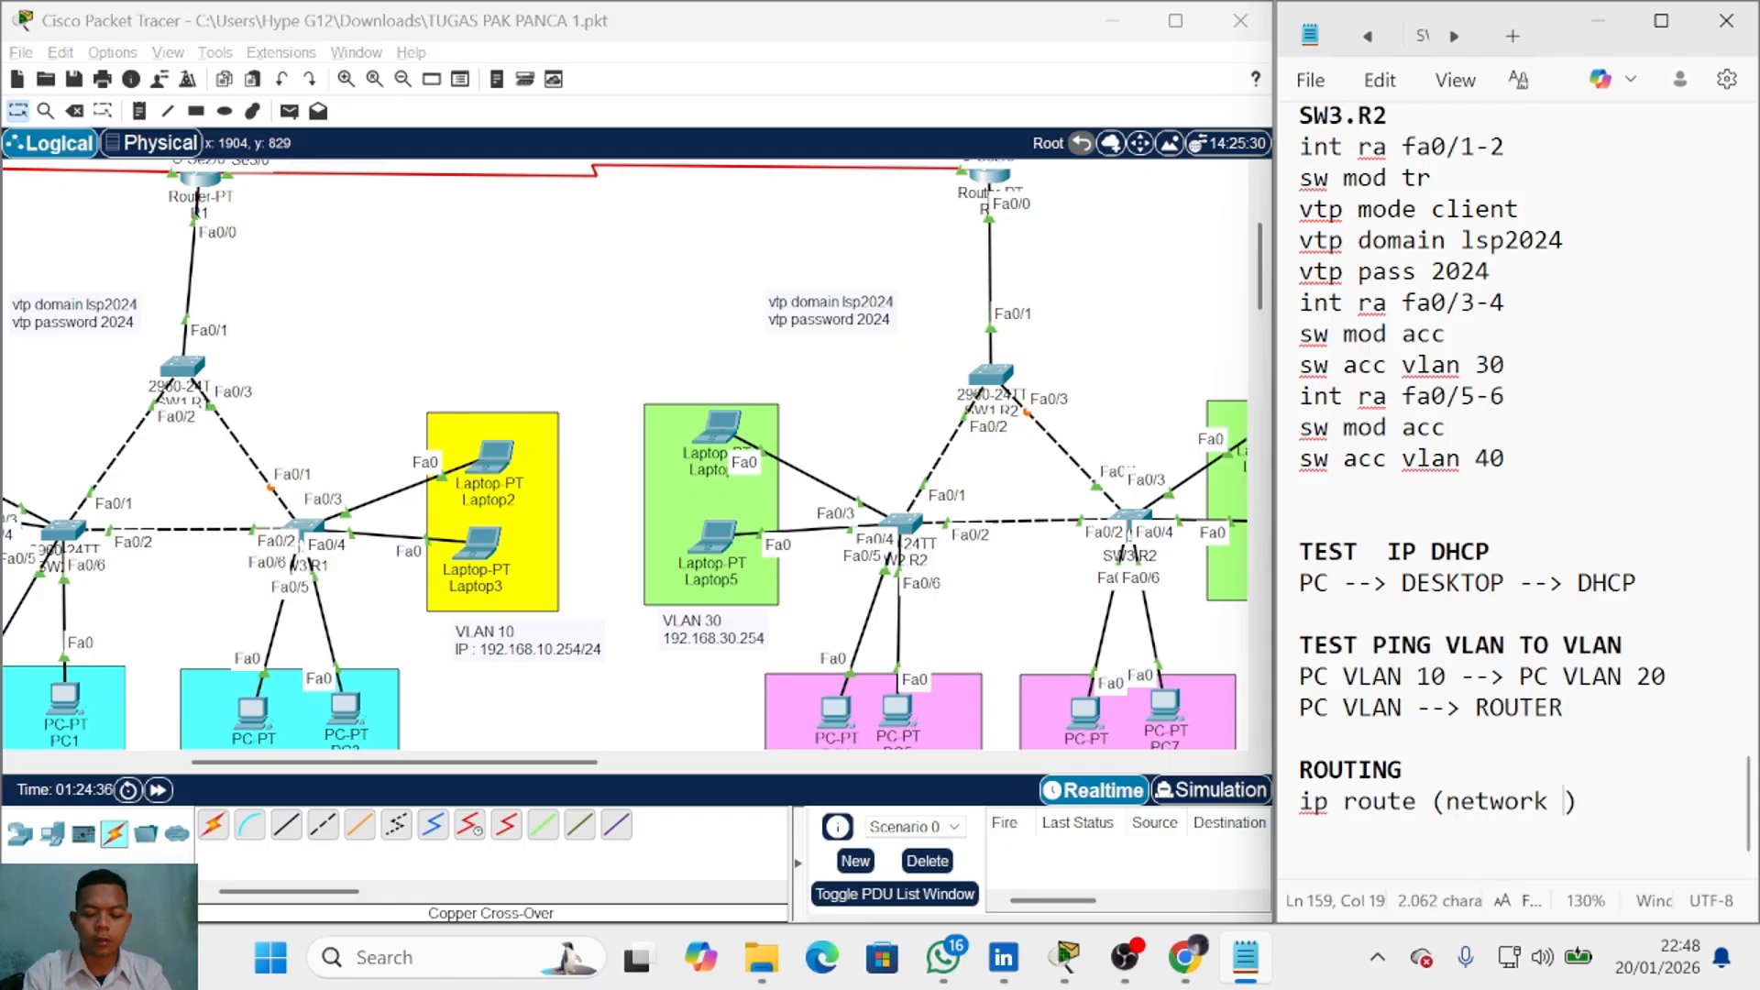
type("an")
key("Right")
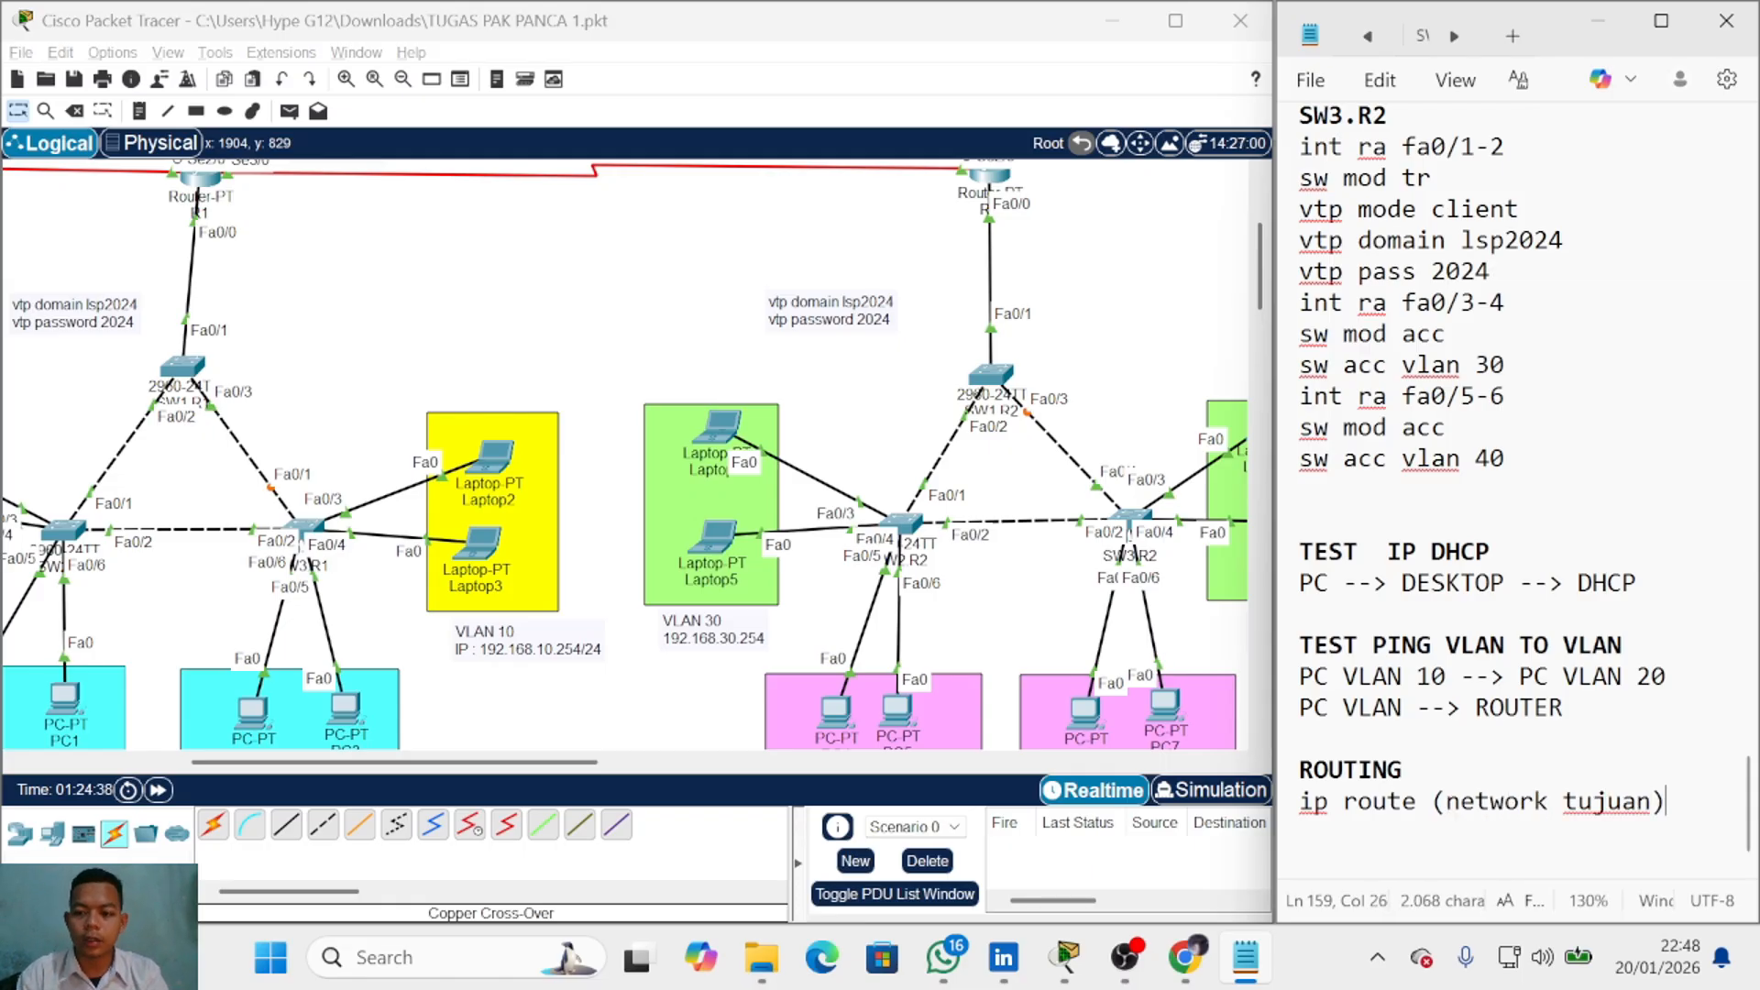
type("()smk")
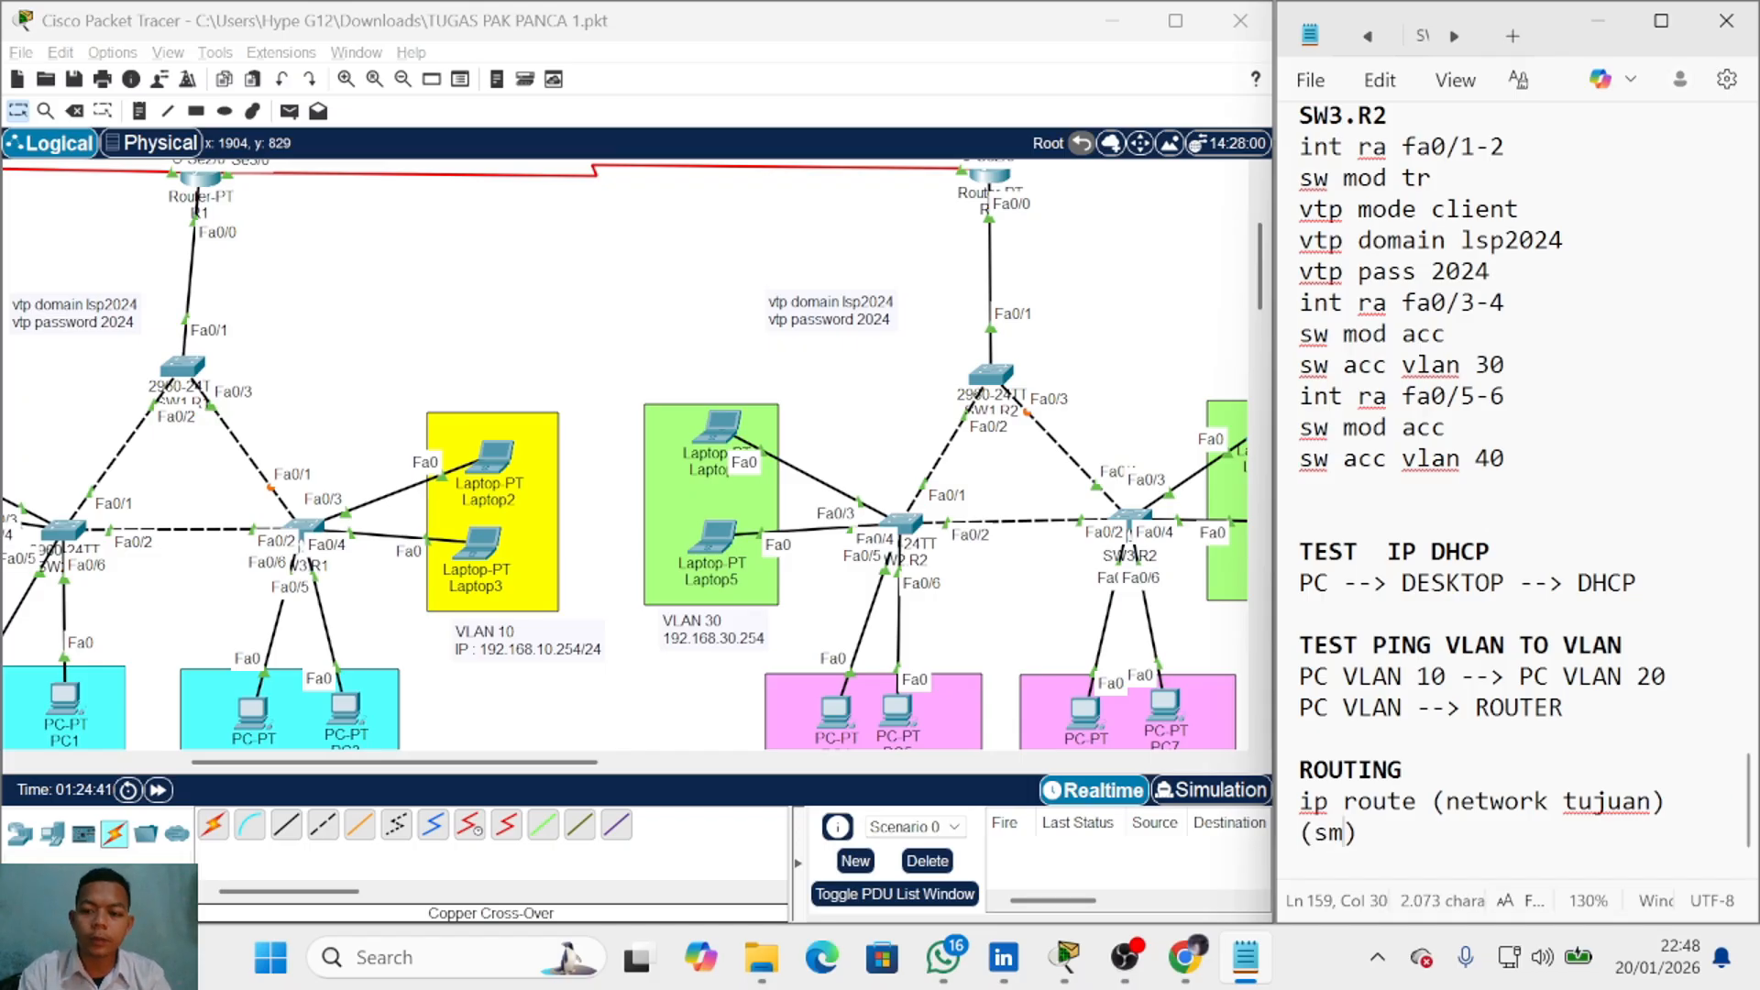
key("BackSpace")
type("dari ")
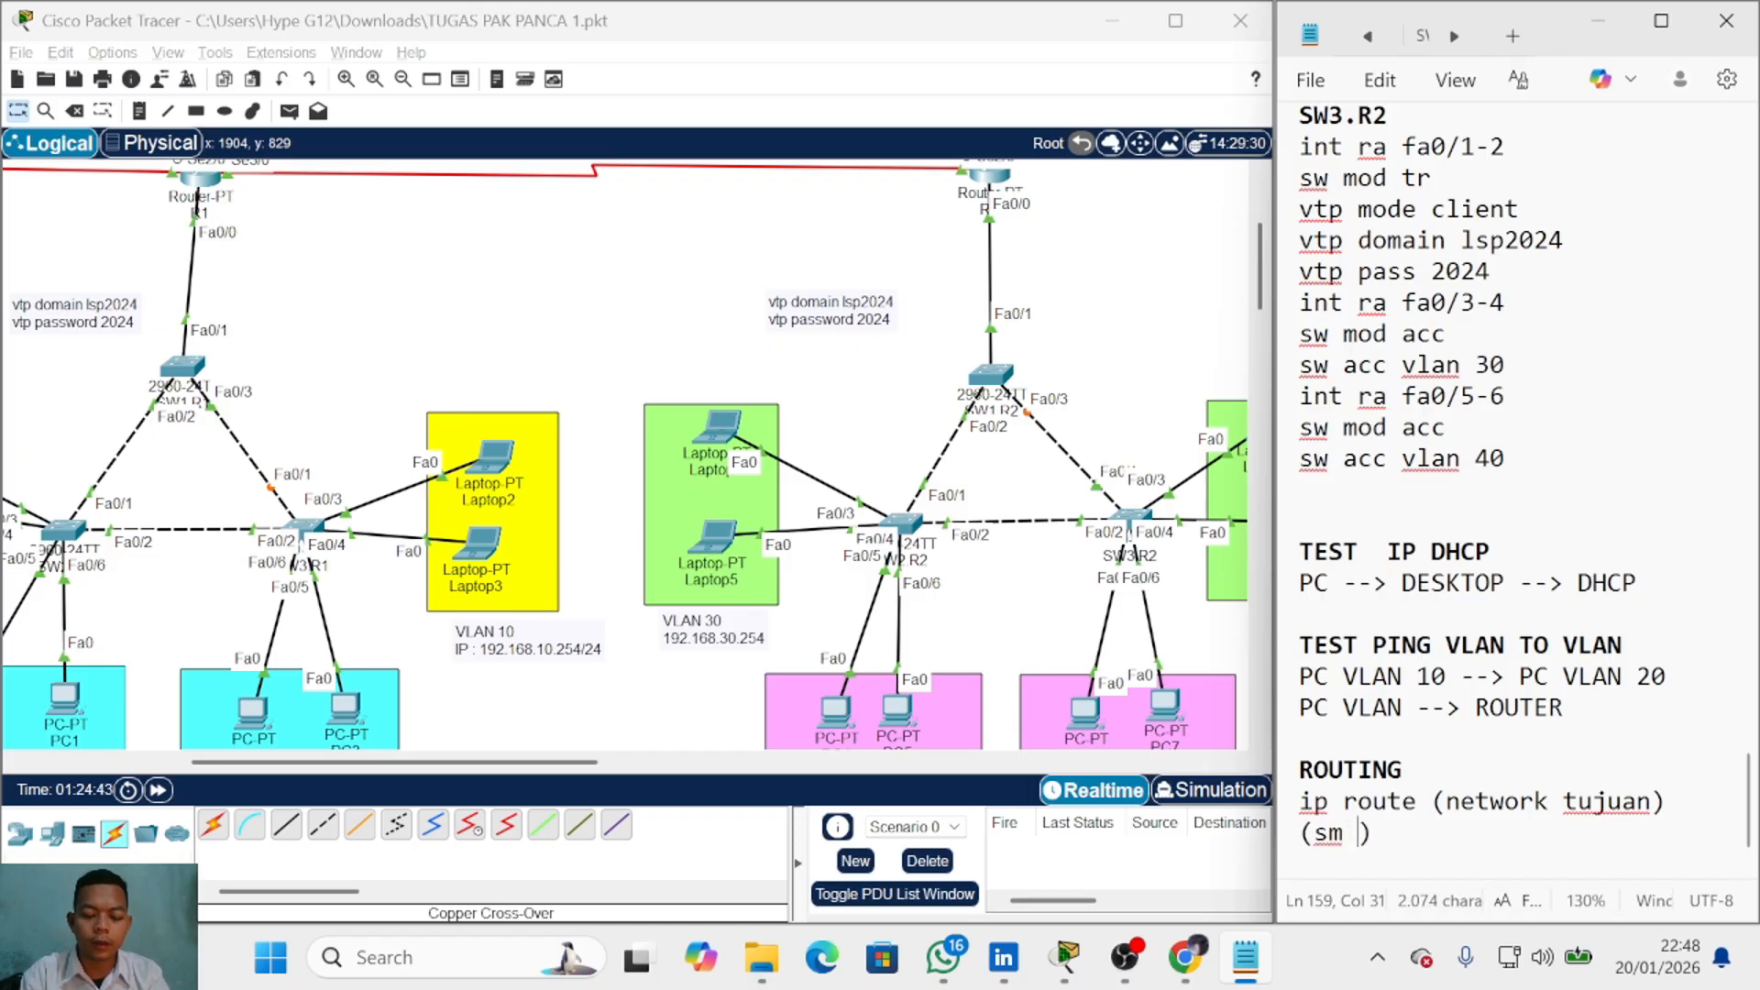
type("network ")
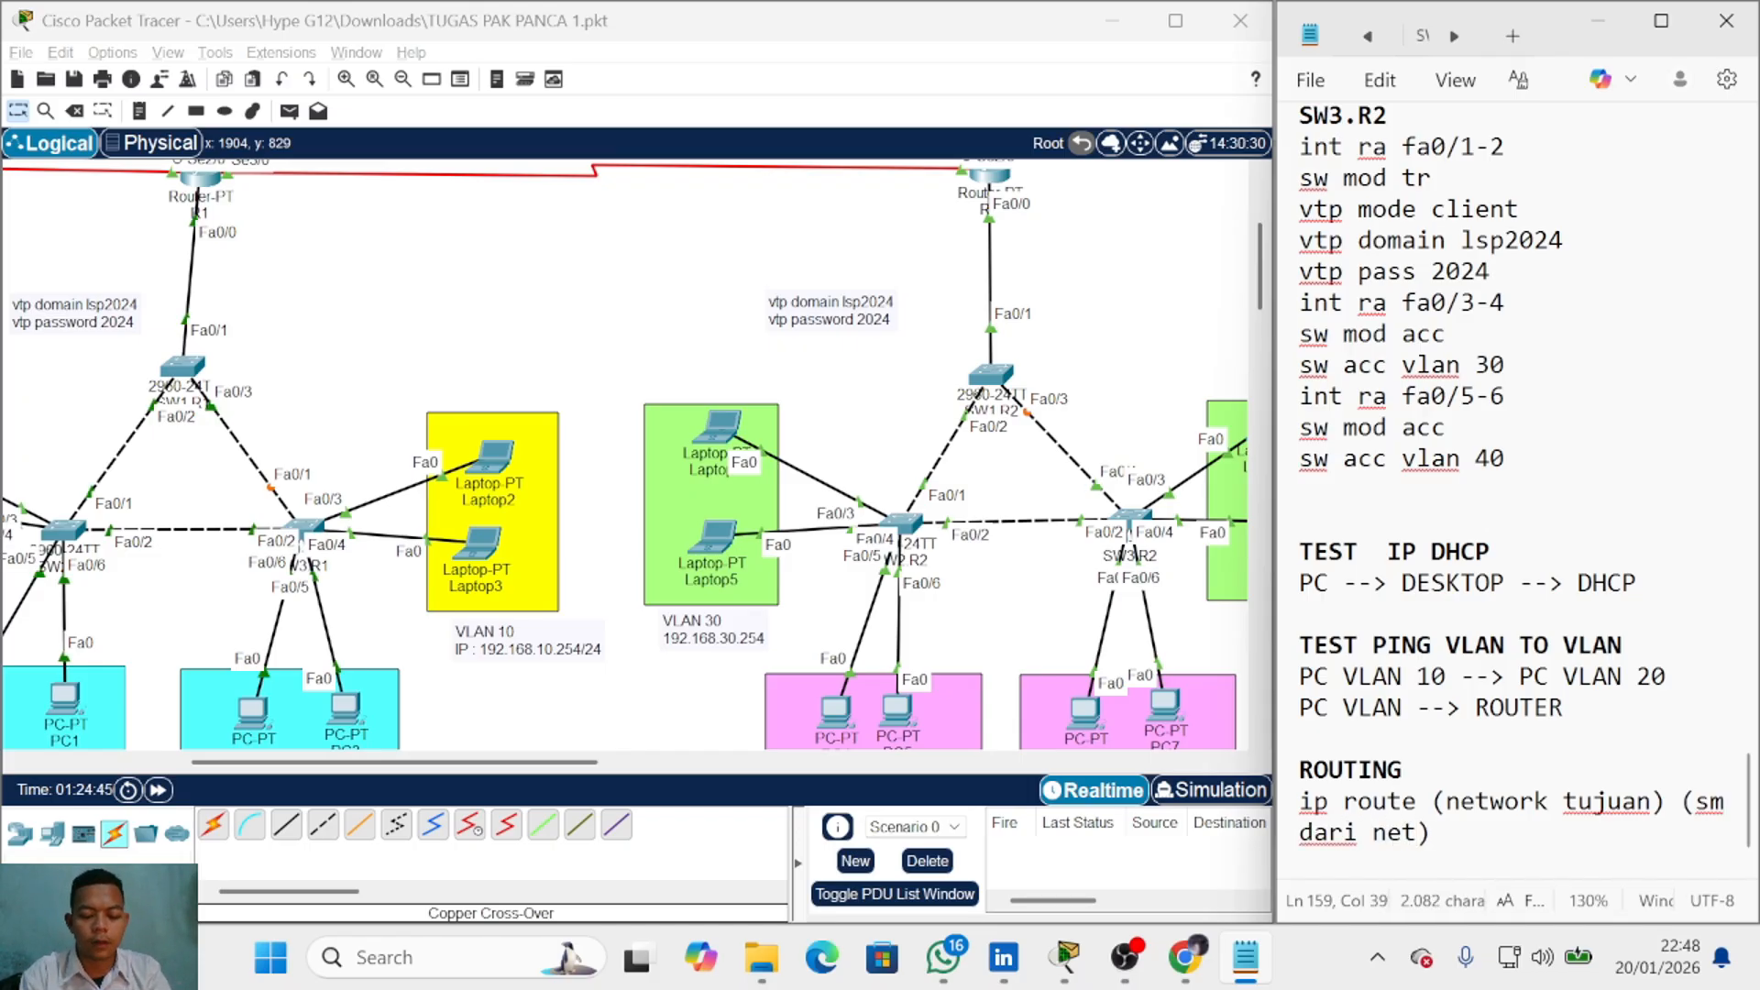
type("tujuan")
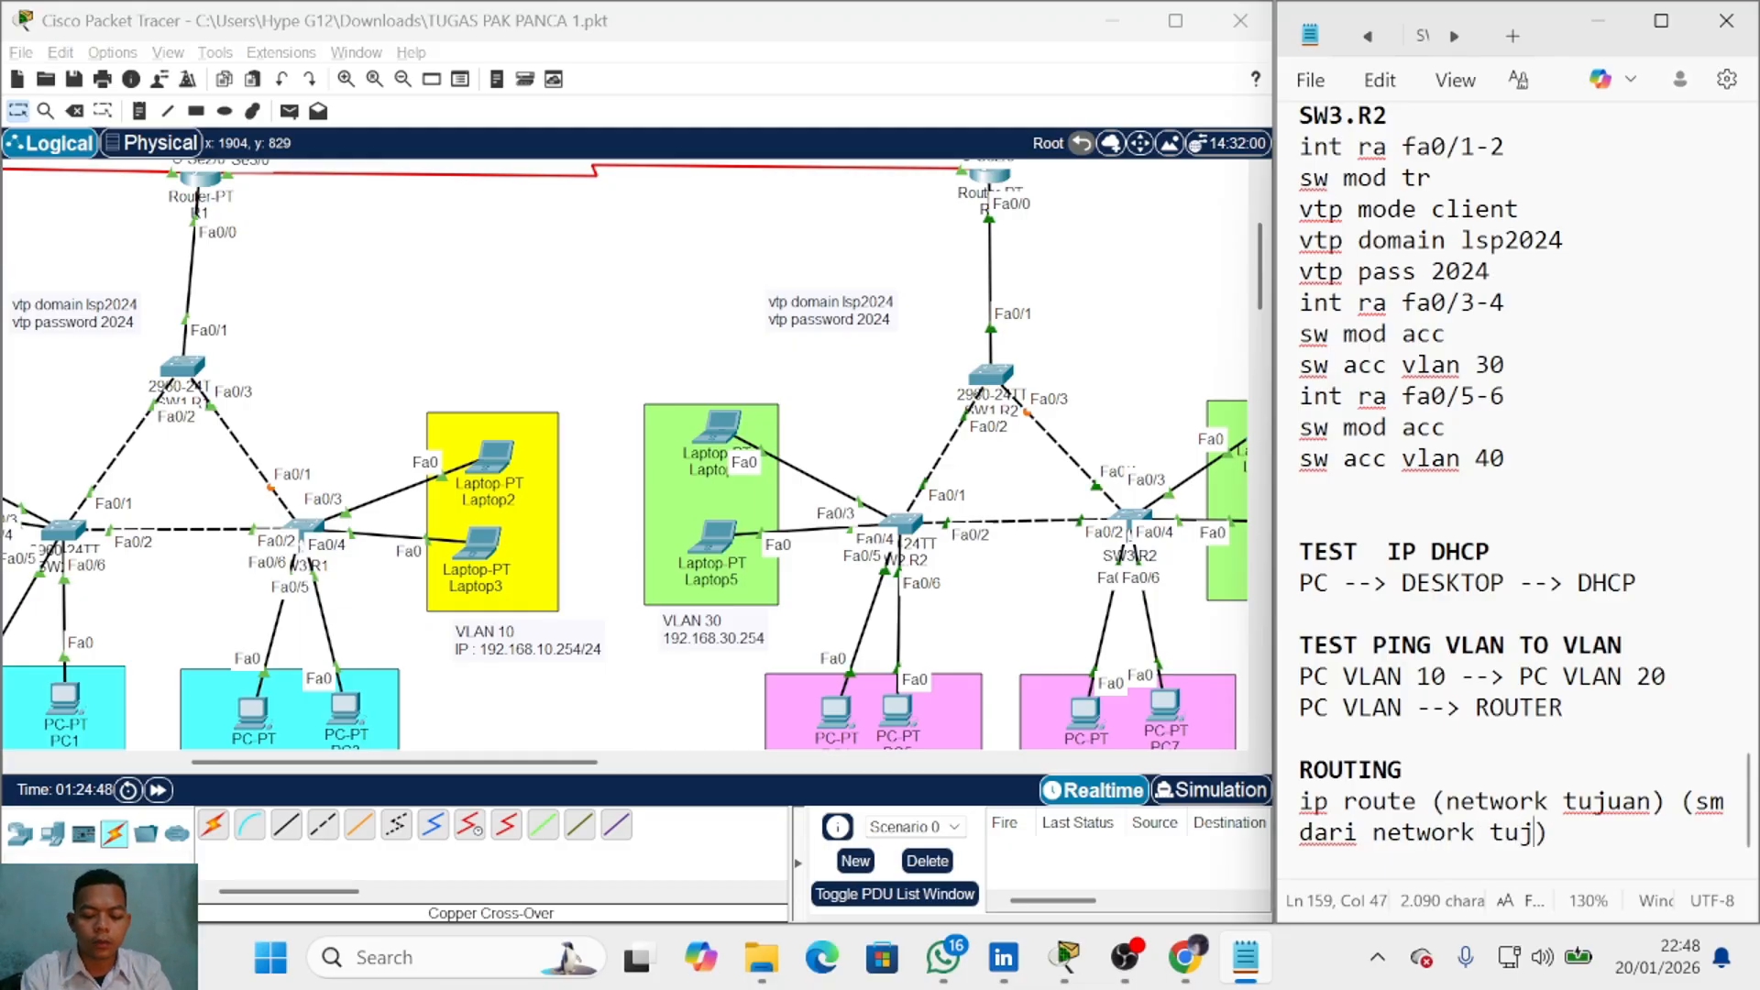
key("Right")
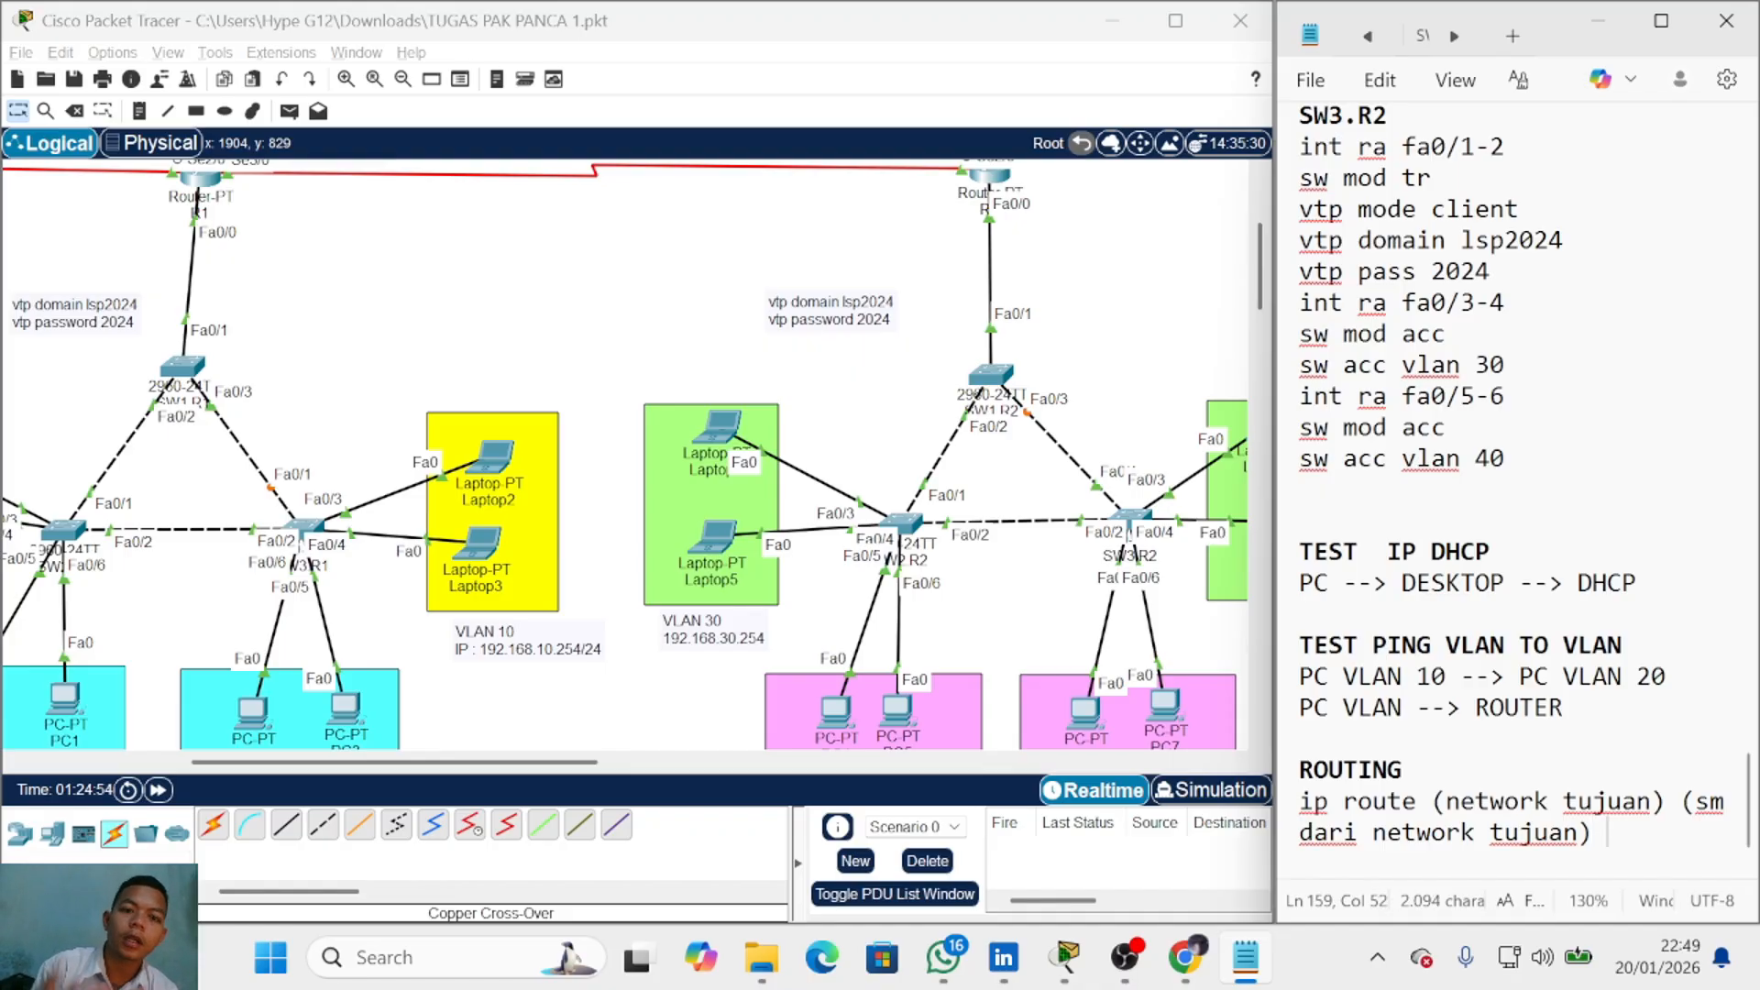
Step: Highlight R2's 23.23.23.2/30 address label on the topology
scroll(431, 550, "up", 2)
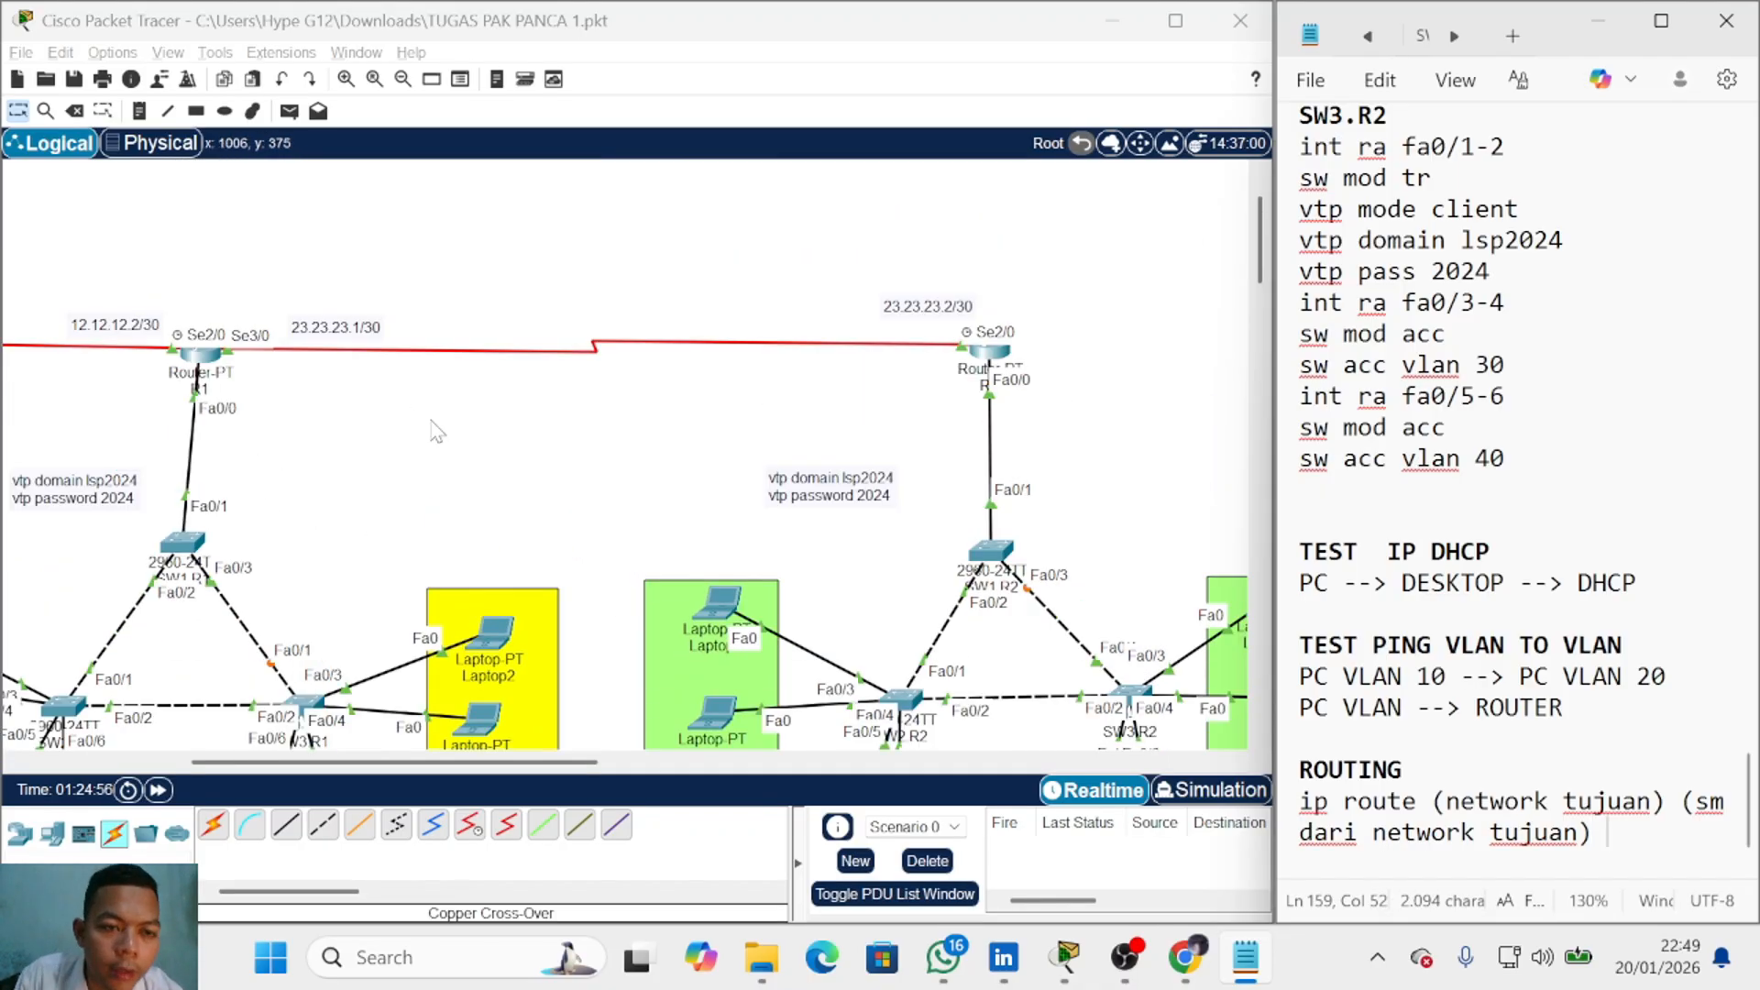
scroll(469, 503, "down", 3)
scroll(468, 503, "up", 3)
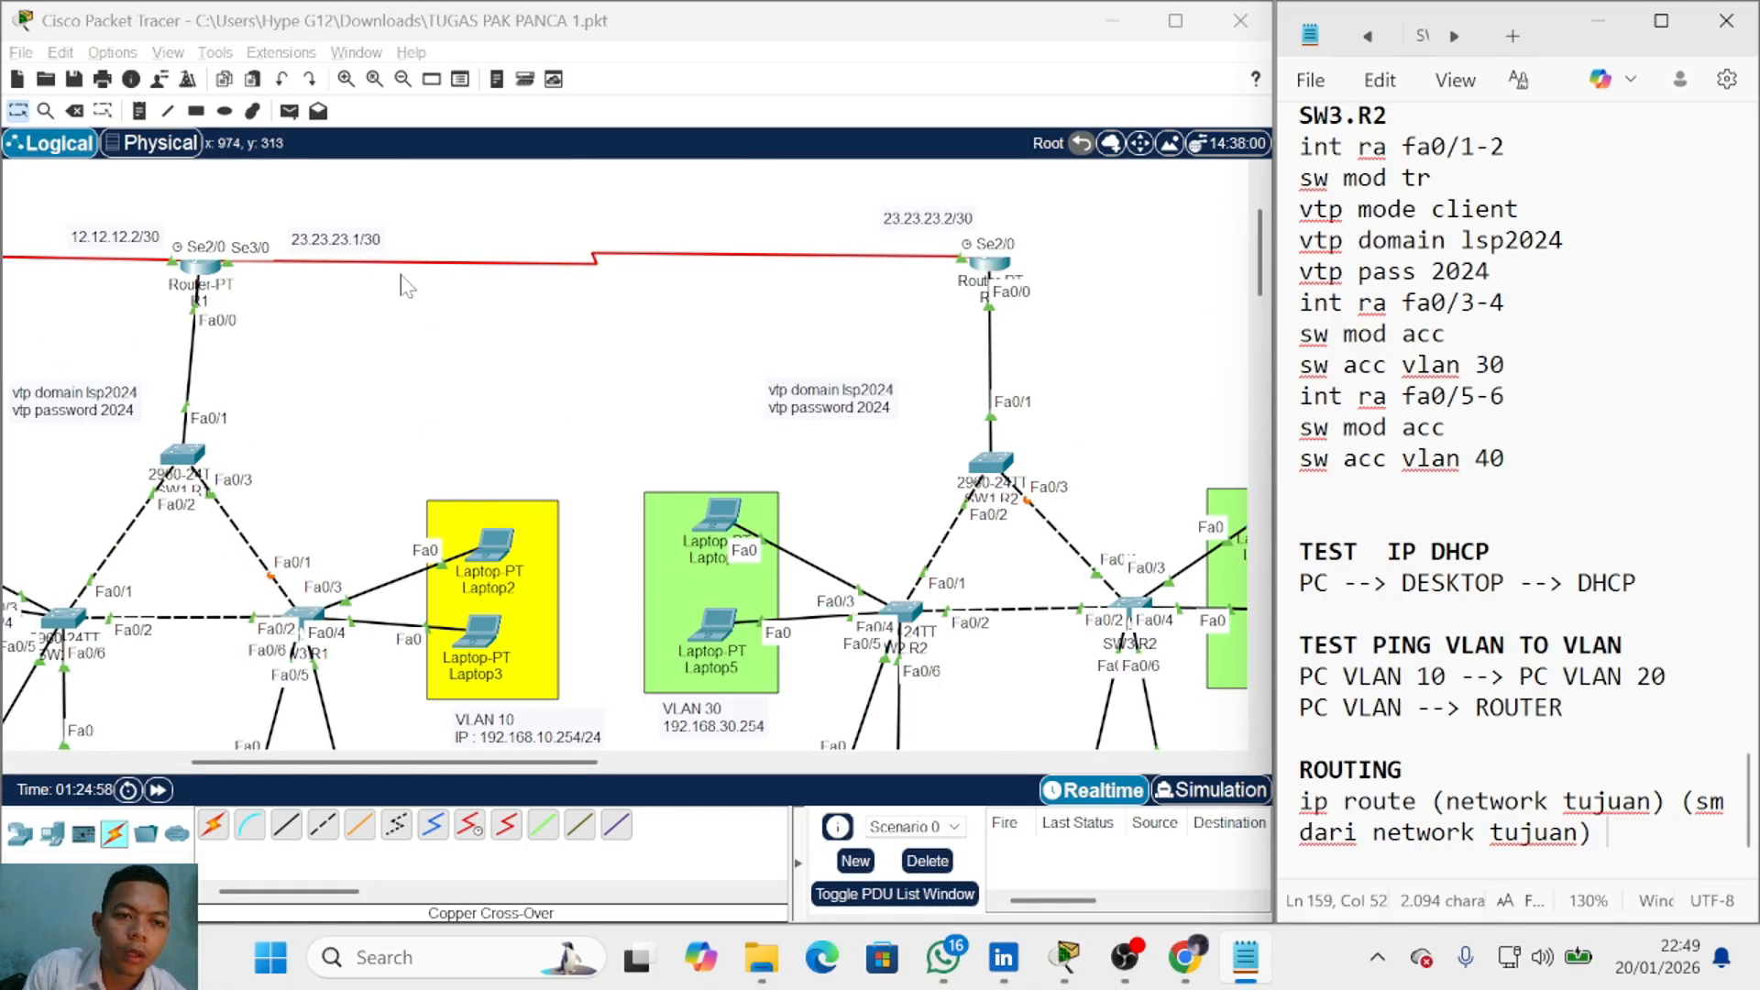
scroll(666, 417, "down", 2)
scroll(706, 458, "down", 1)
scroll(774, 537, "up", 2)
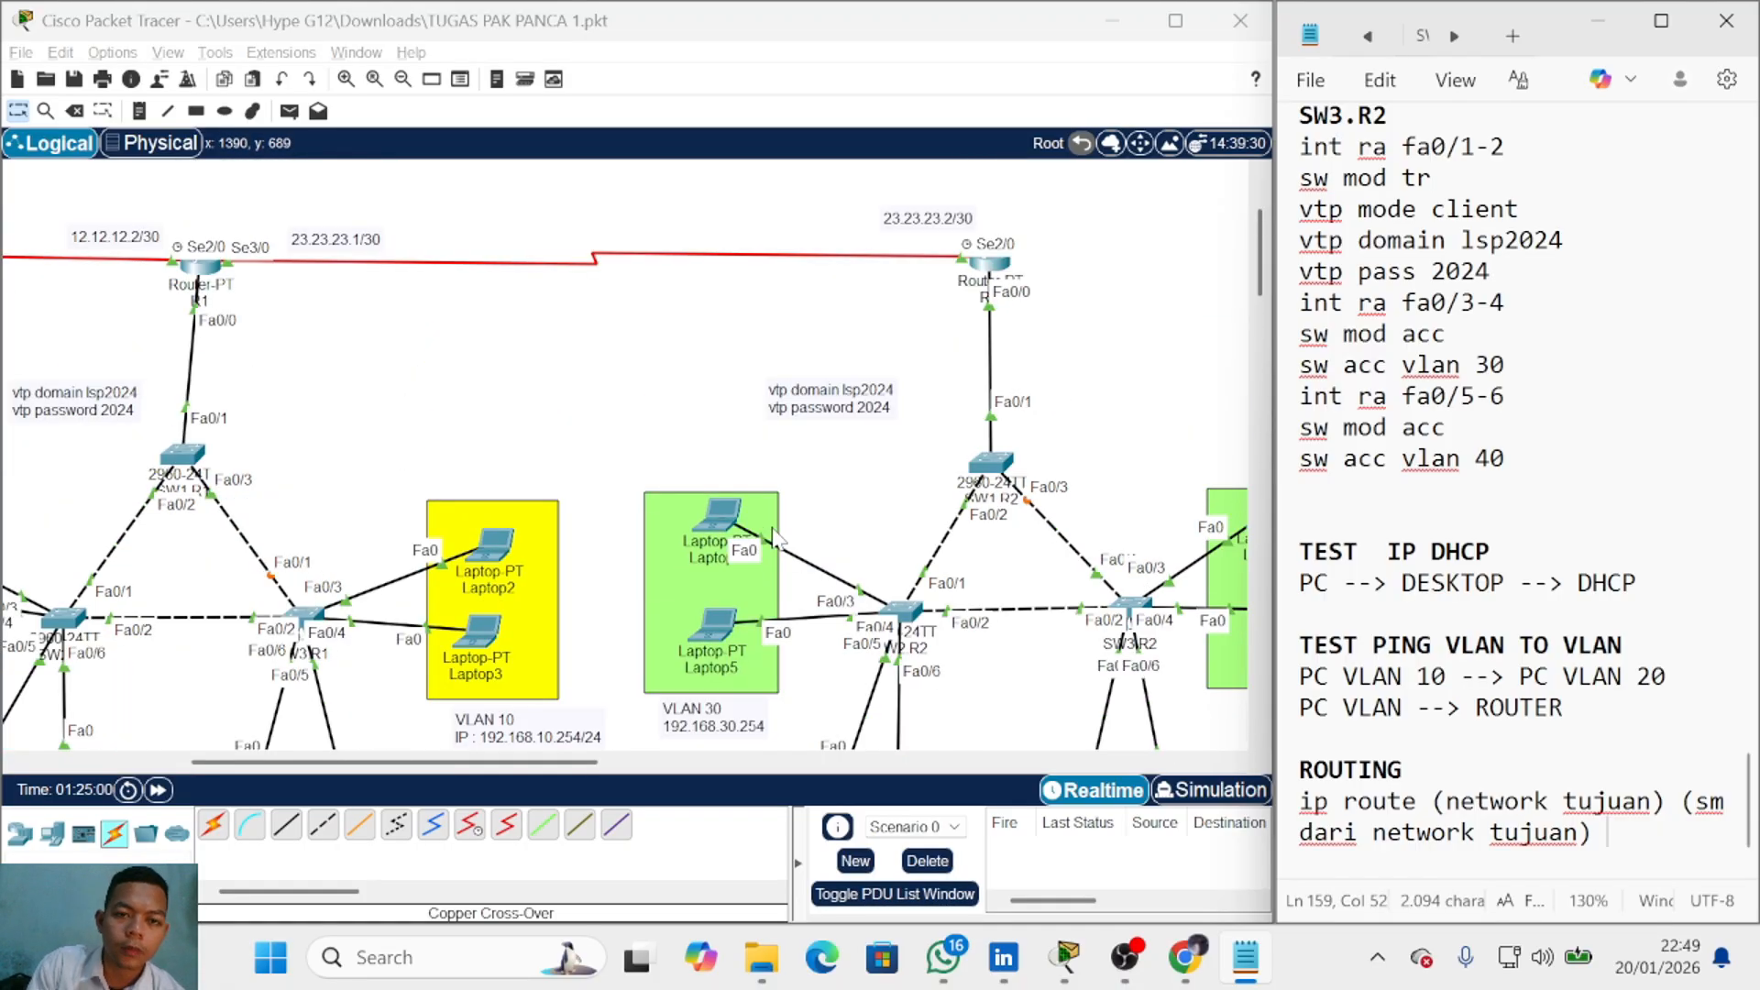
scroll(275, 596, "down", 1)
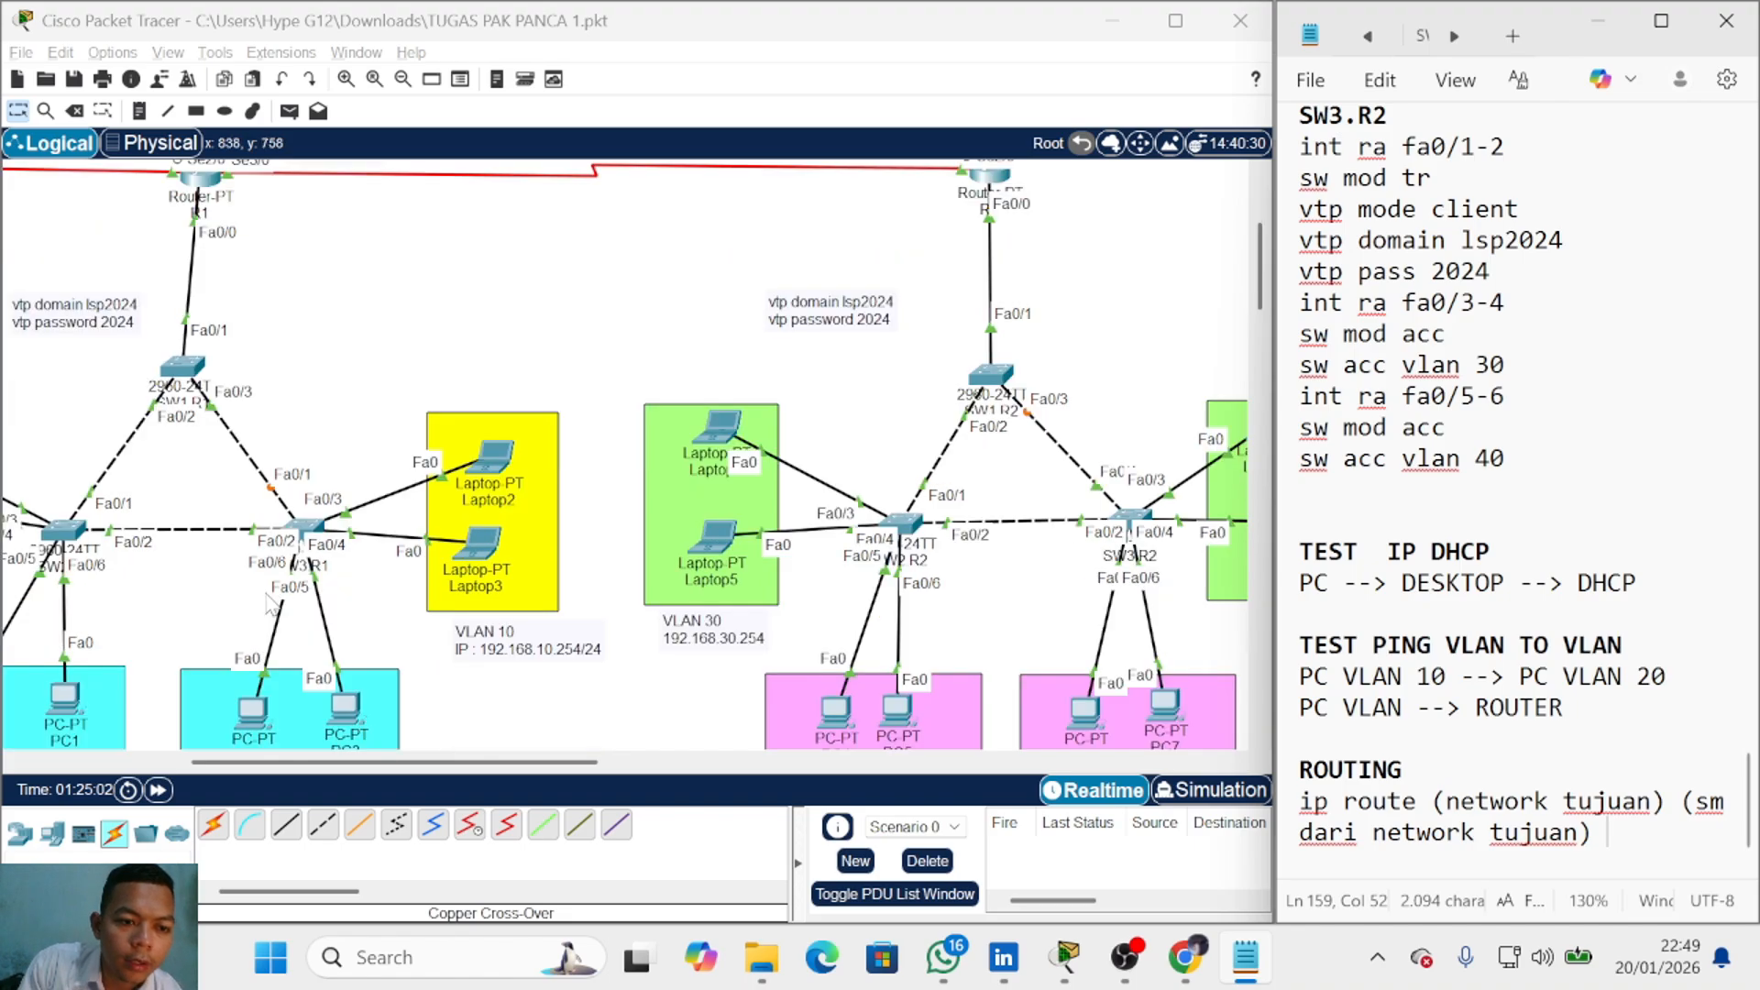
scroll(252, 683, "down", 1)
scroll(243, 676, "up", 1)
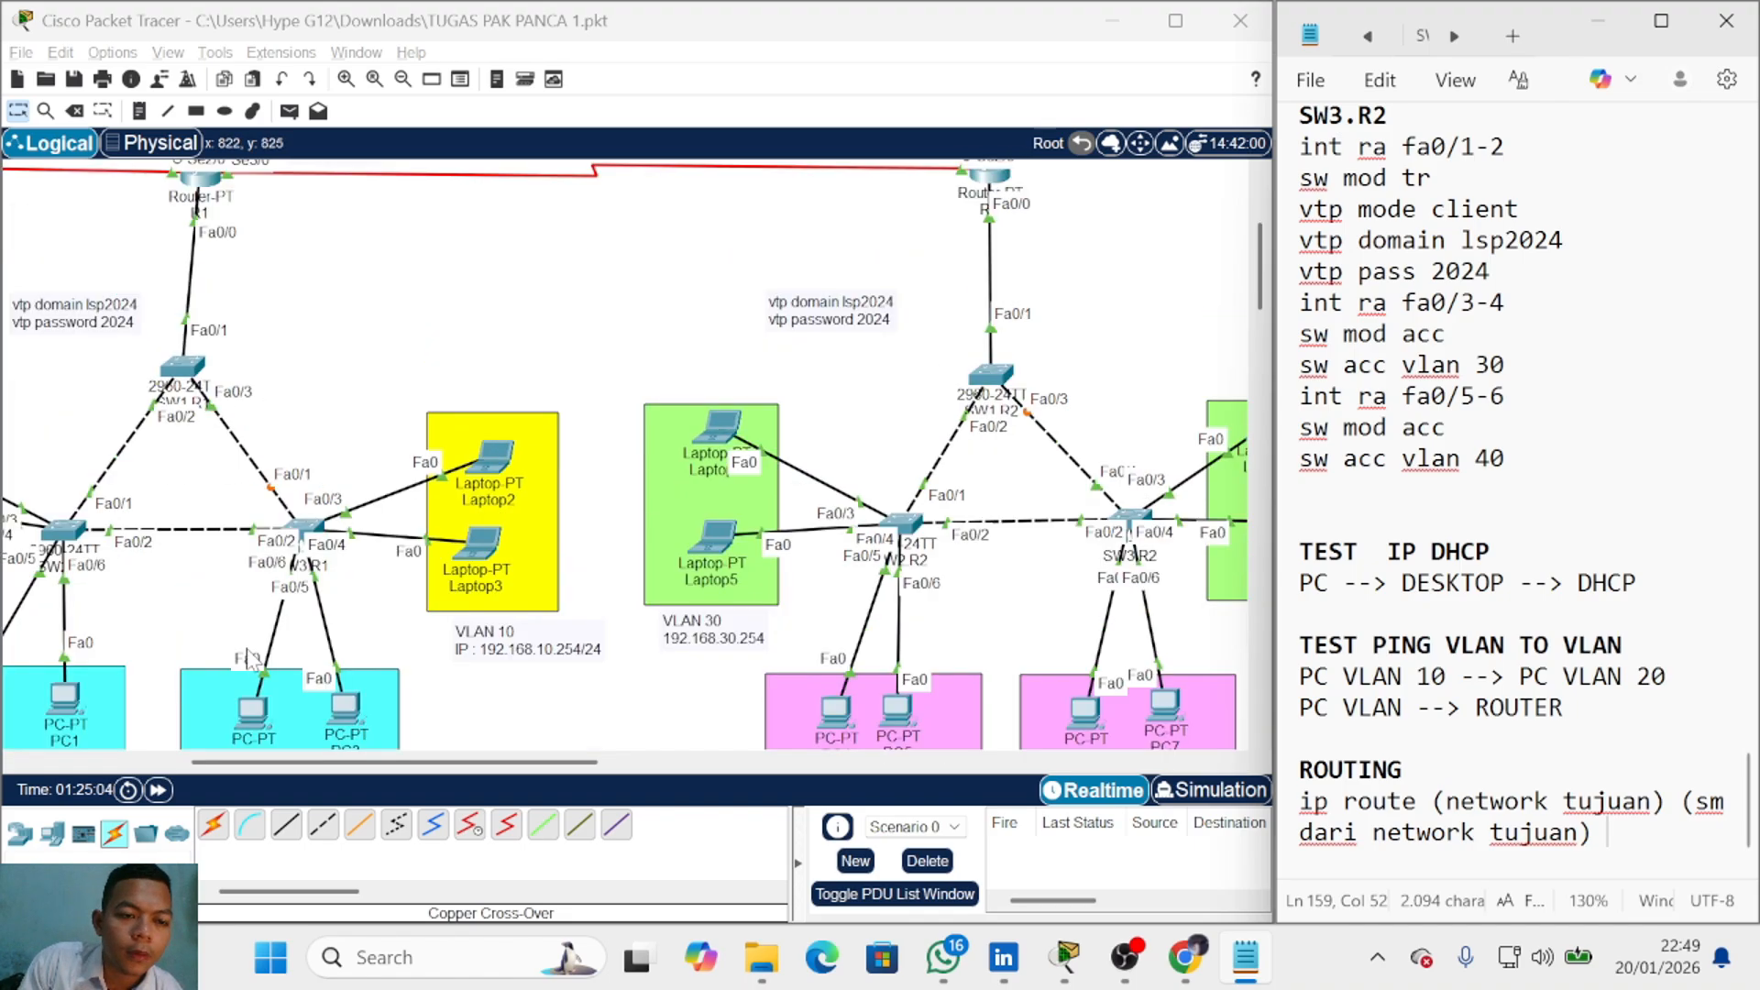
scroll(150, 630, "down", 1)
scroll(330, 582, "up", 3)
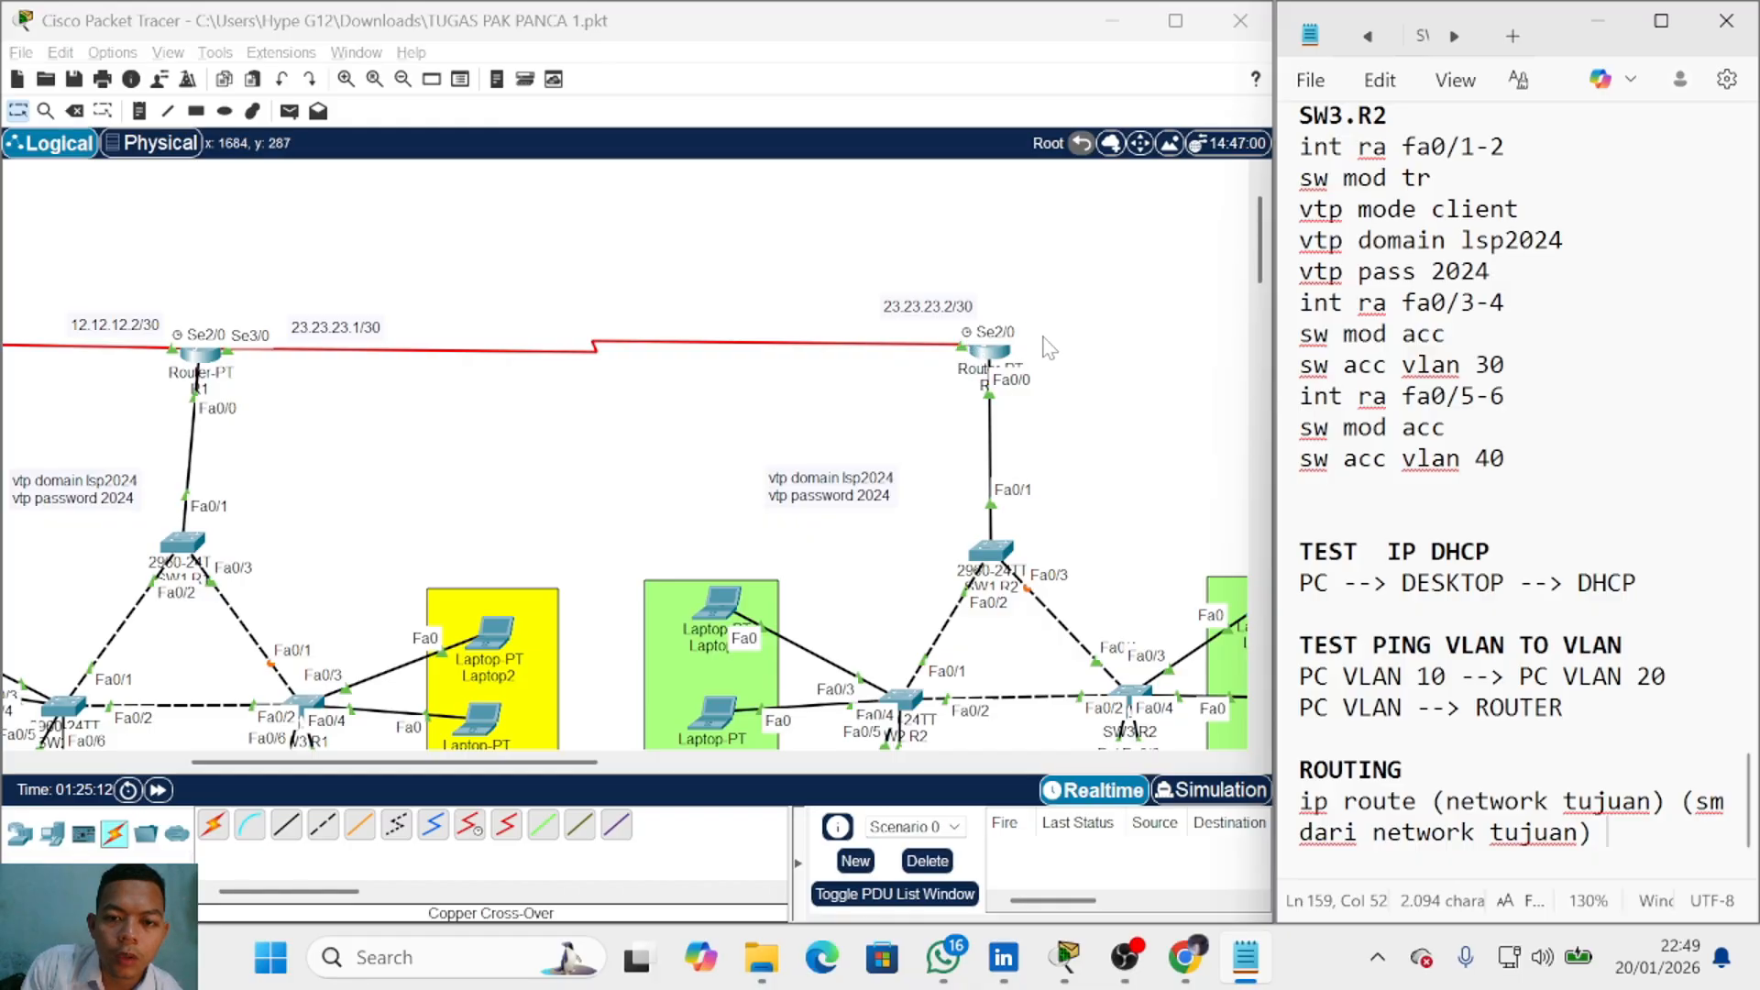
scroll(980, 587, "down", 1)
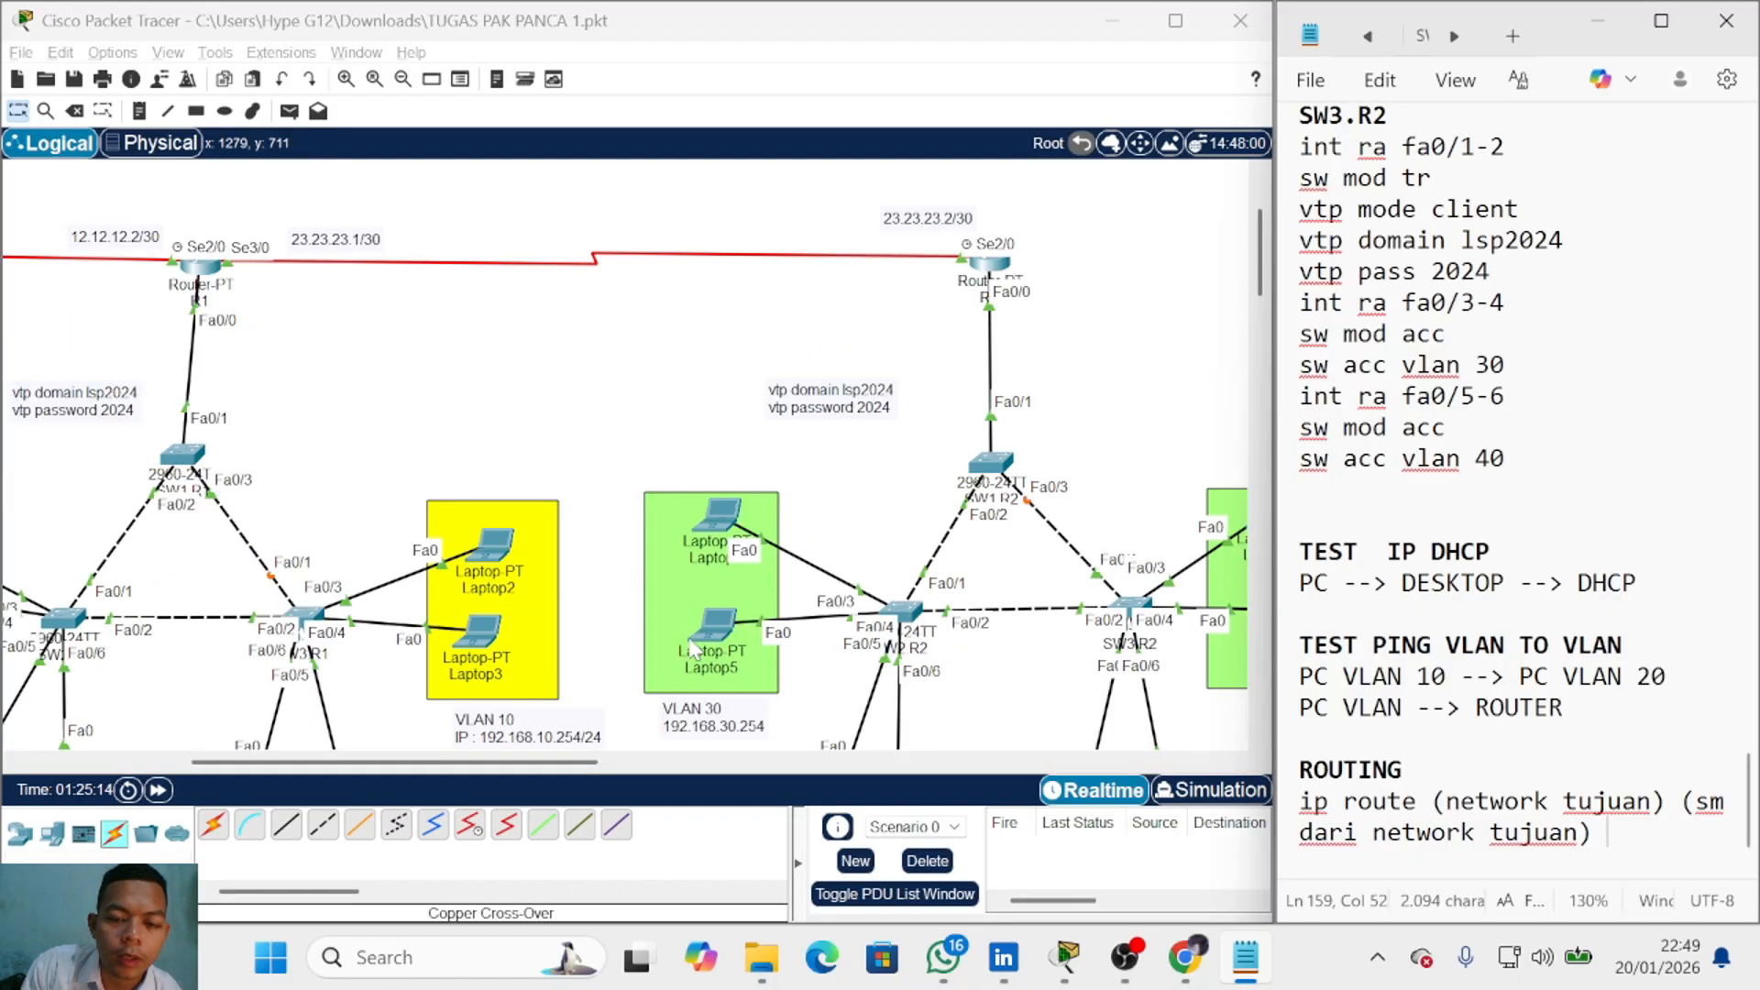
scroll(808, 575, "up", 2)
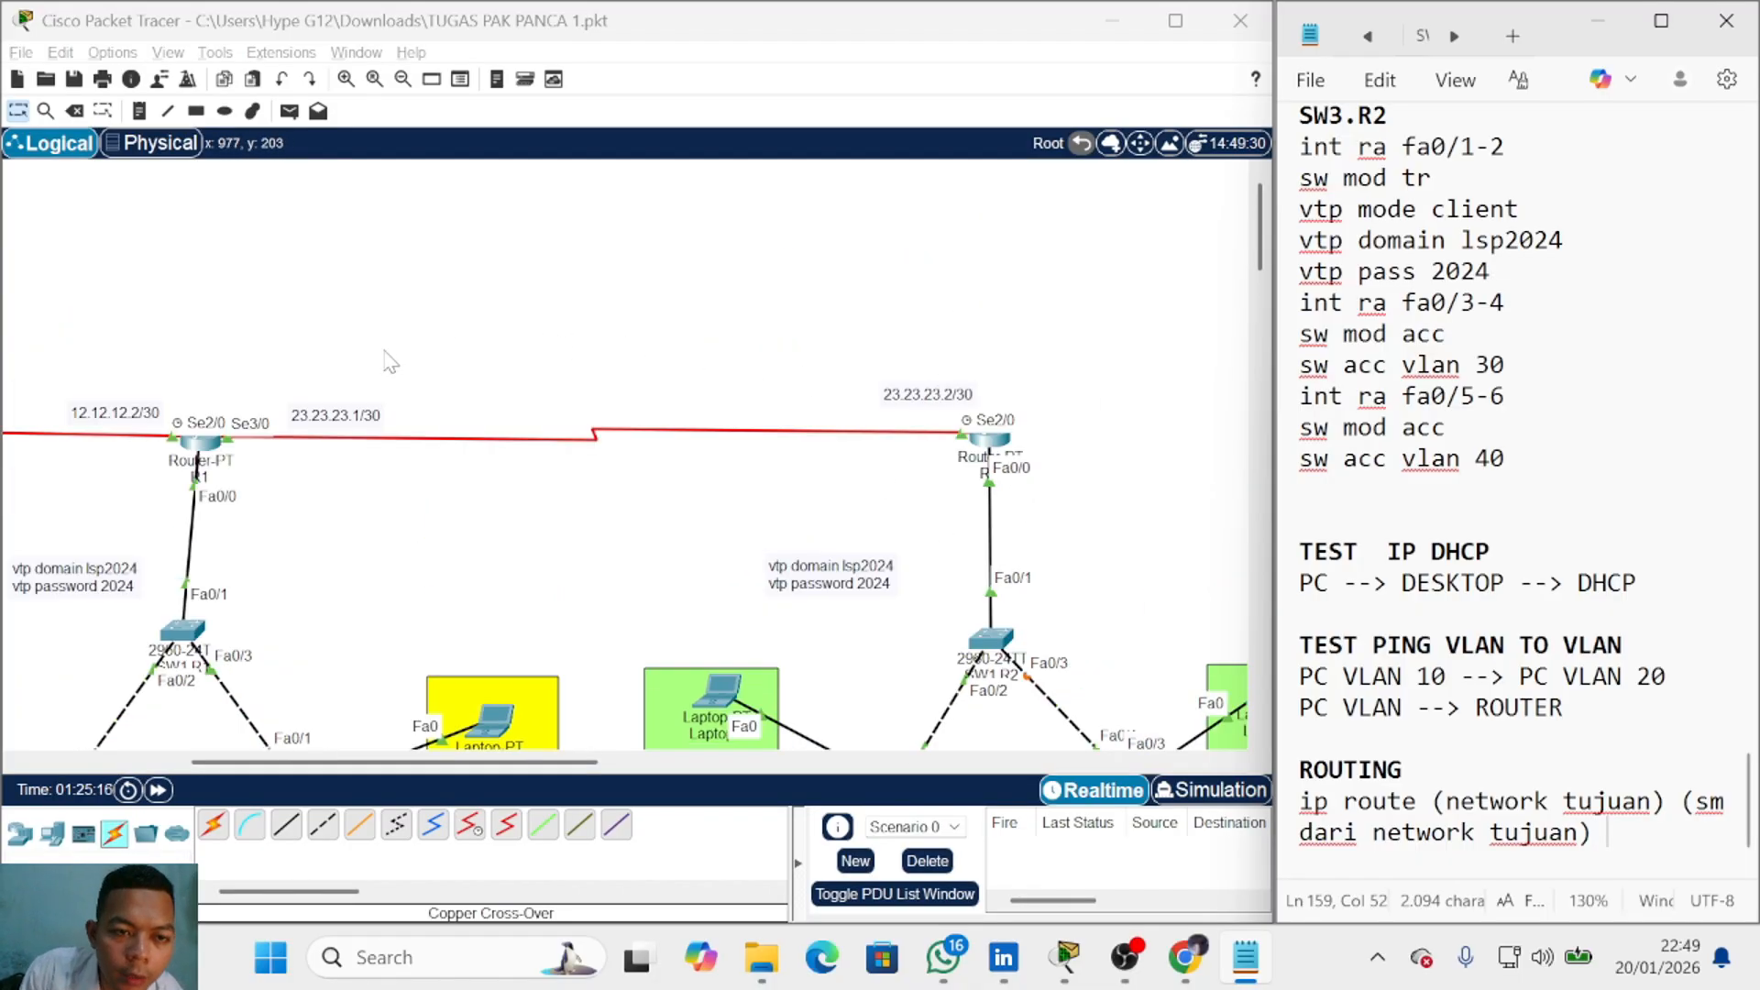
left_click_drag(882, 340, 1060, 499)
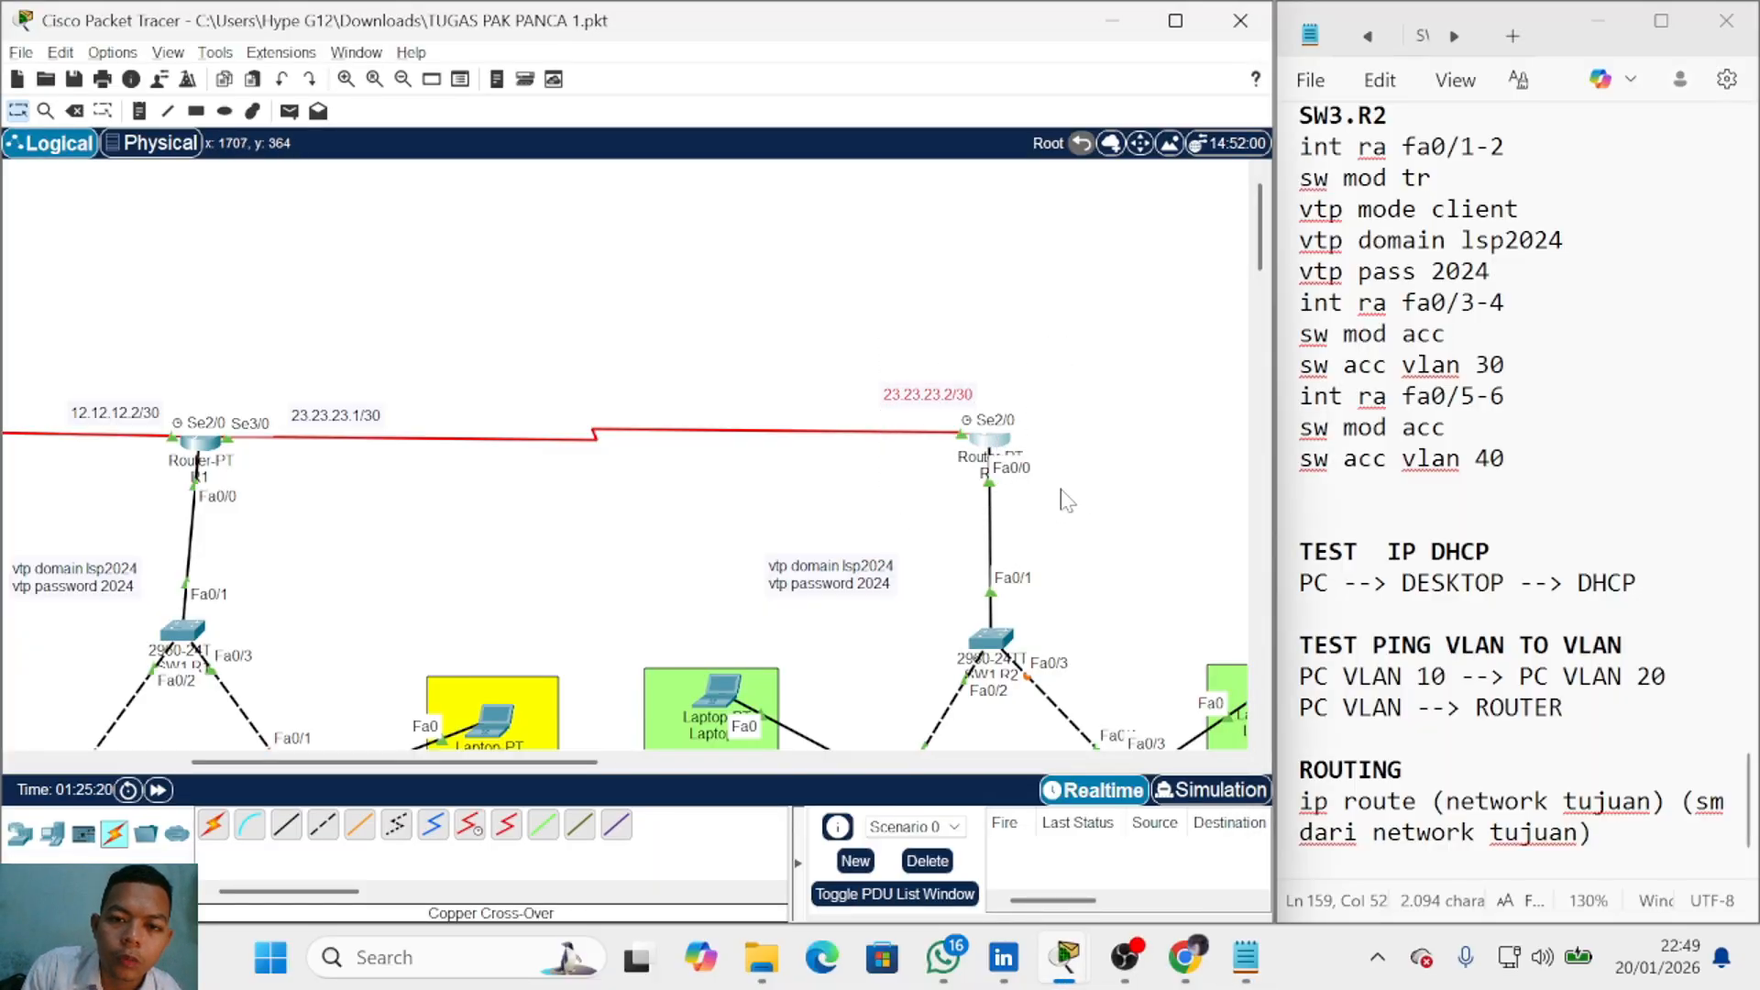
left_click_drag(830, 330, 940, 408)
left_click(963, 369)
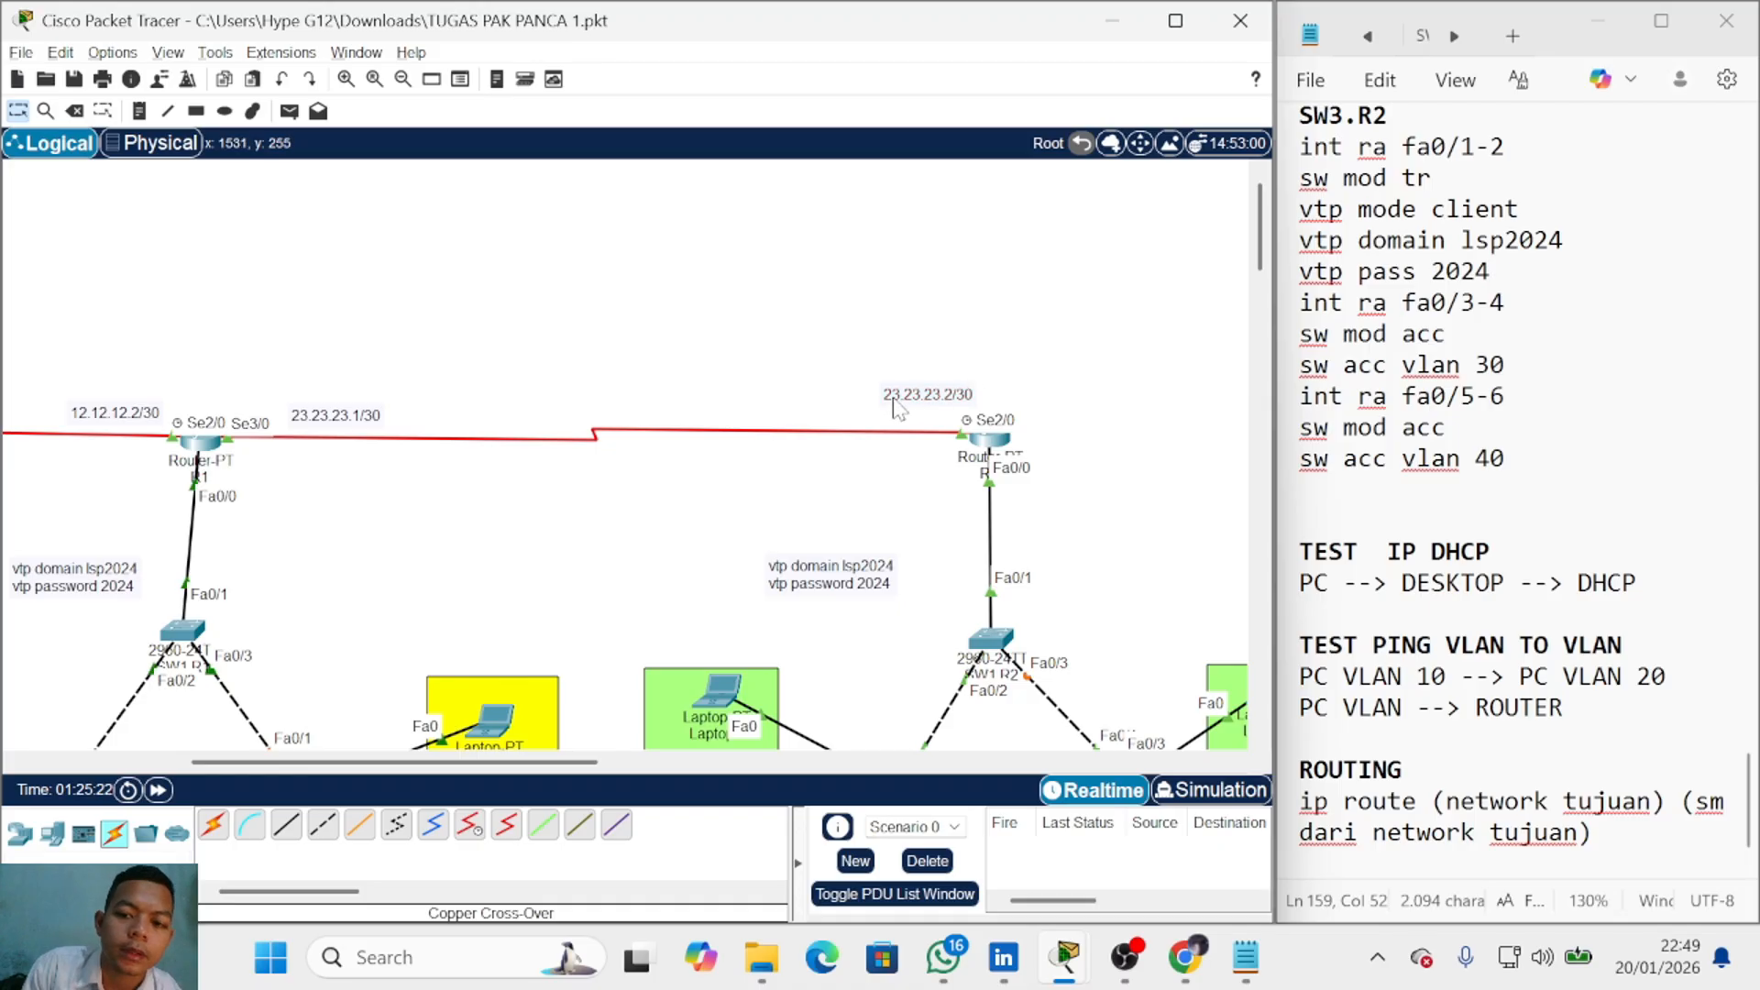
left_click_drag(850, 347, 918, 406)
left_click(1608, 832)
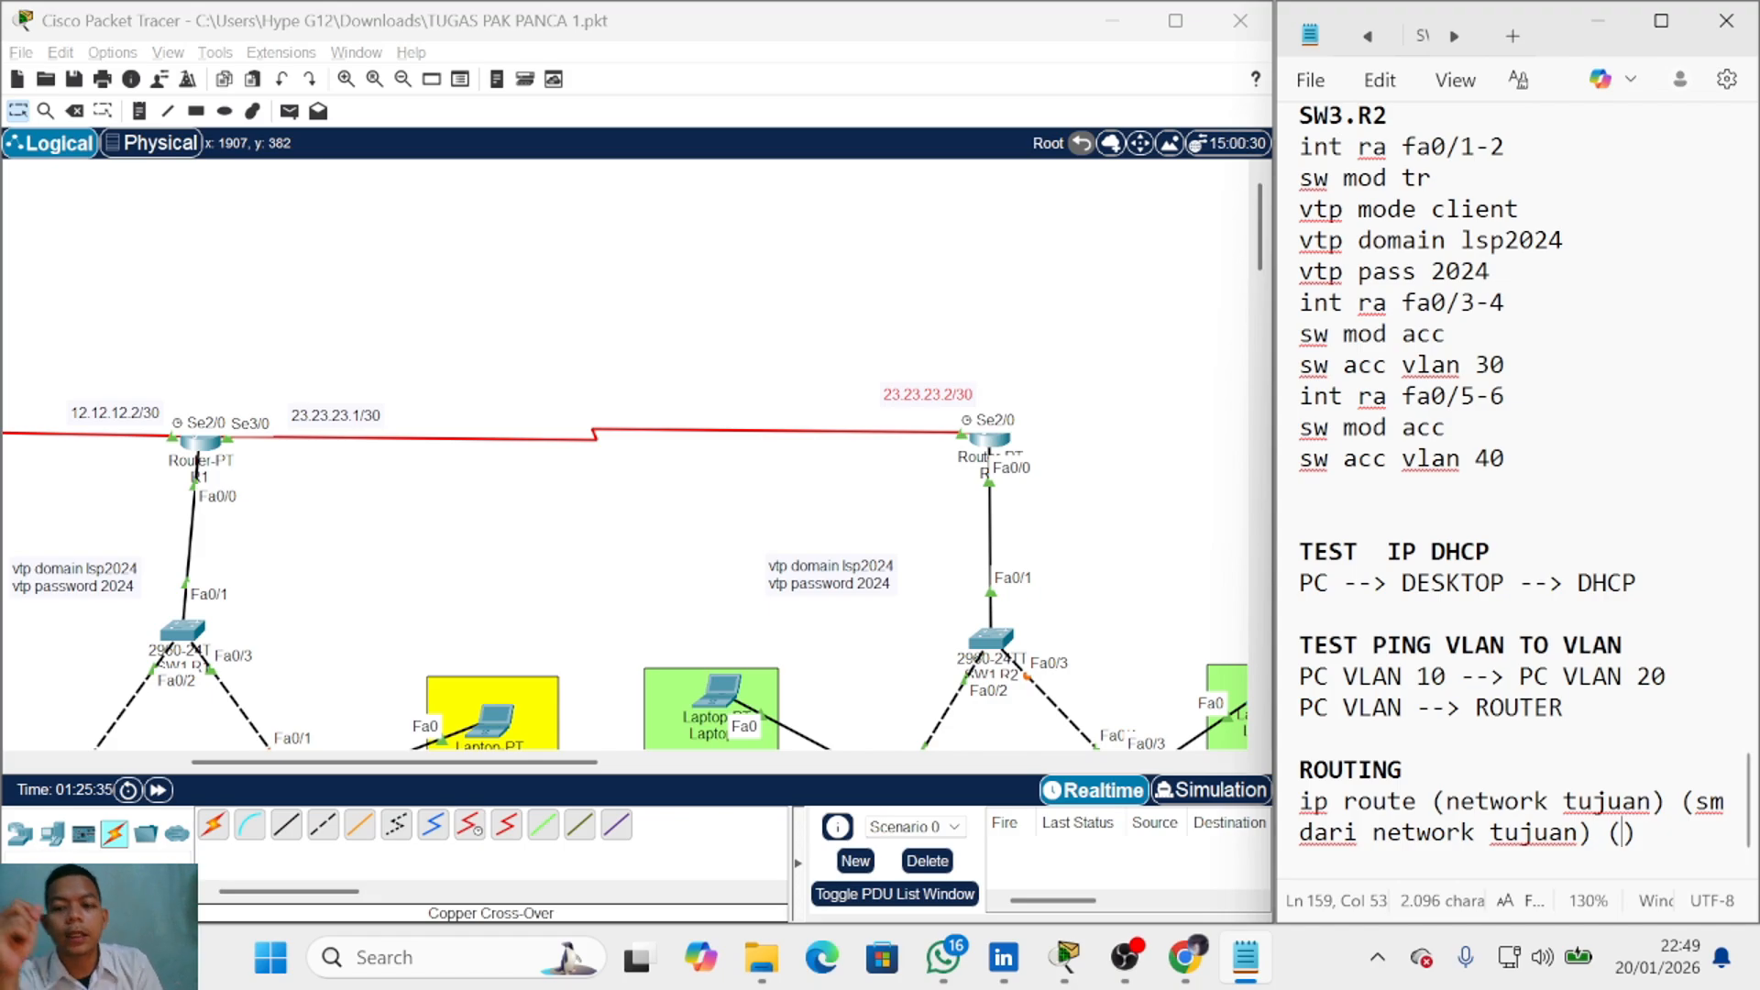
Step: Add the '(jalanya)' next-hop placeholder, then R1 and R2 headings with 'ip route' begun under R1
type("jalanya")
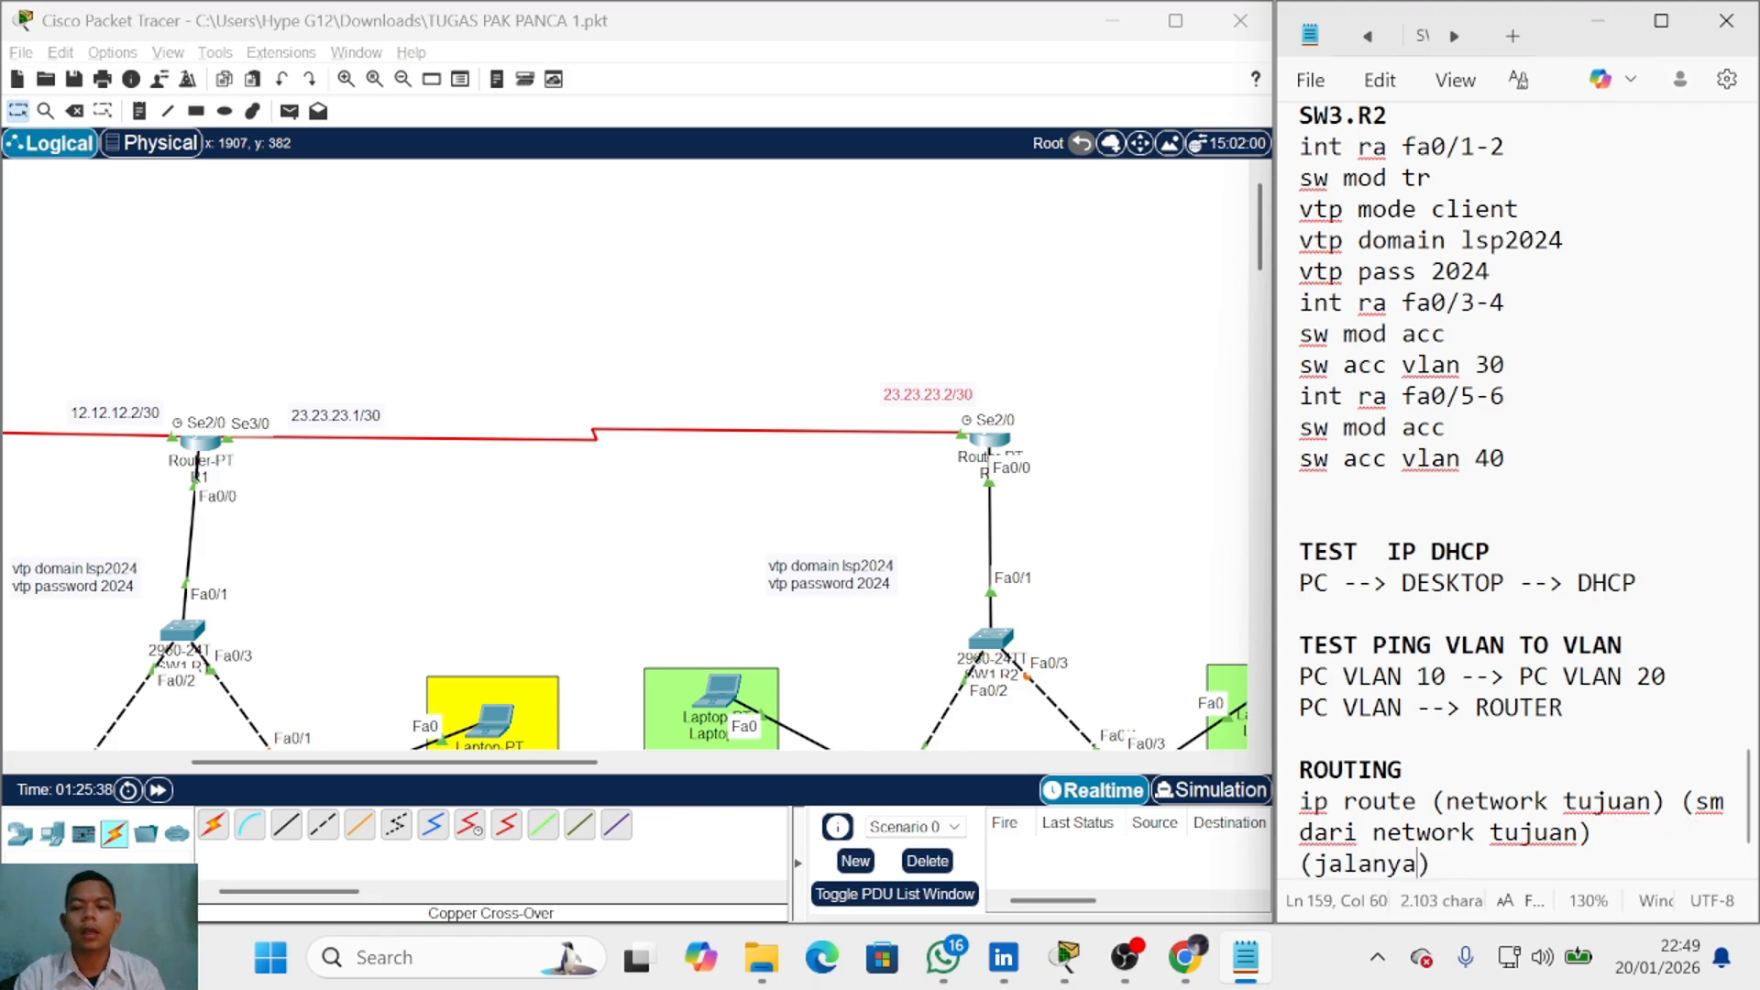
key("End")
key("Return")
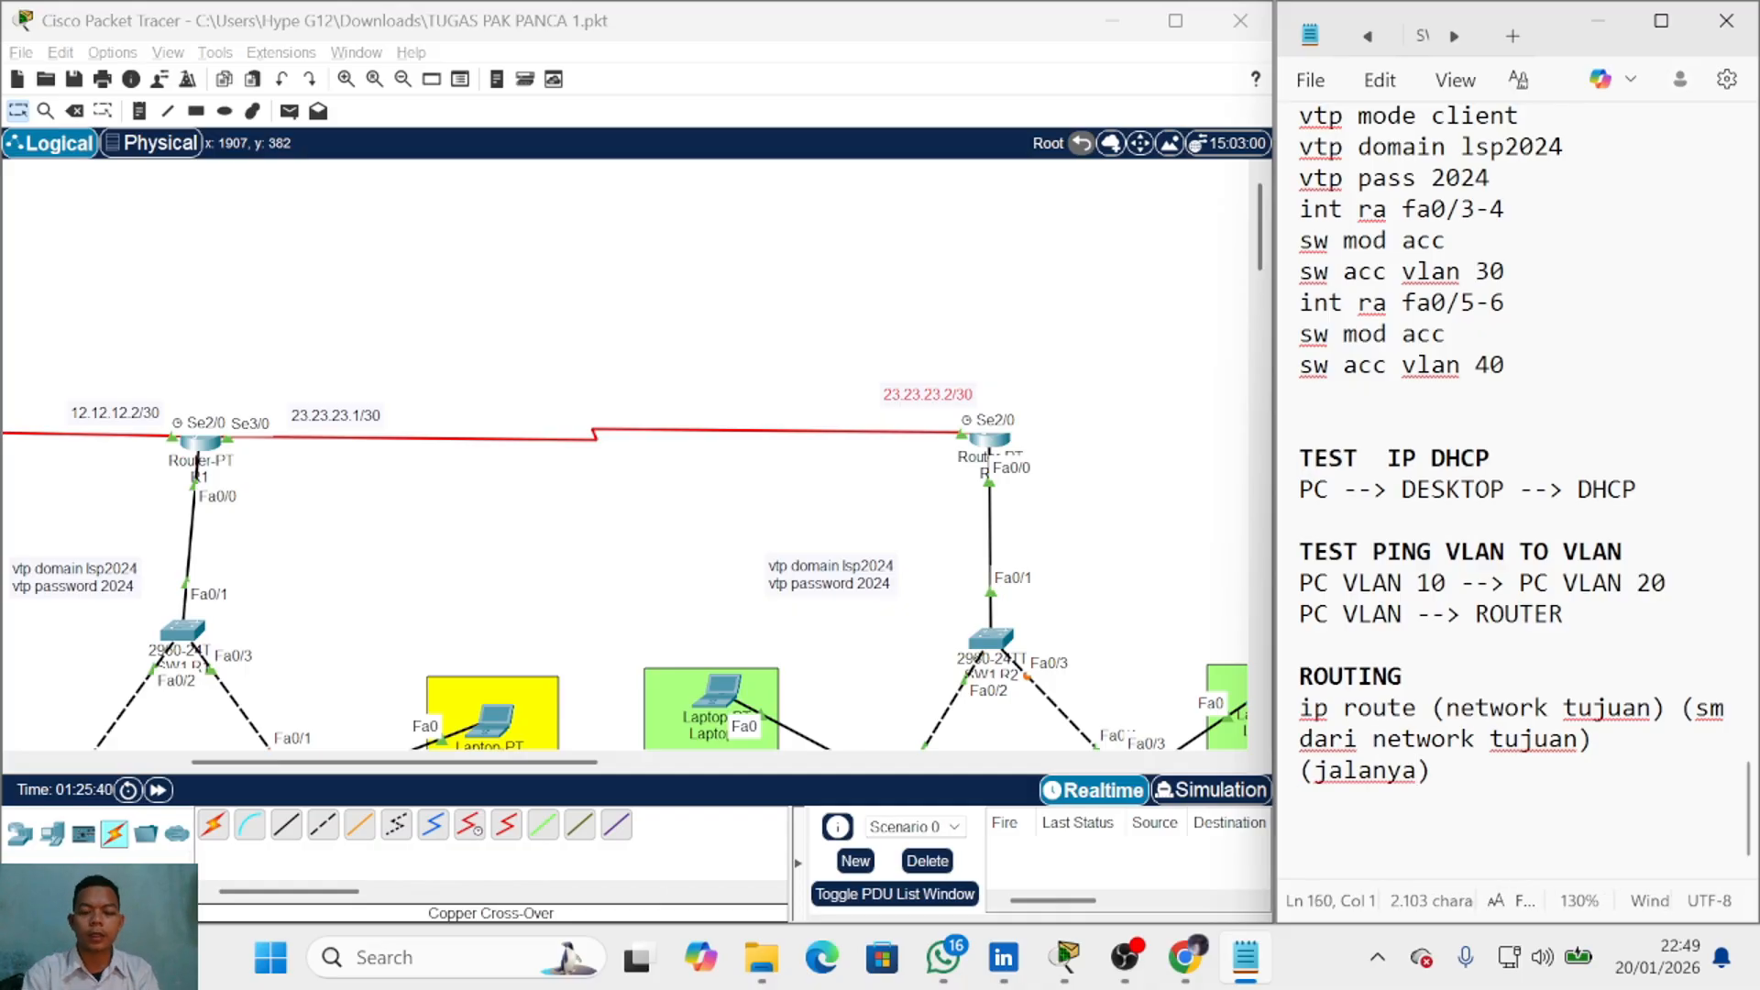
key("Return")
type("R1")
key("Return")
key("Return")
type("R2")
key("Up")
type("ip route")
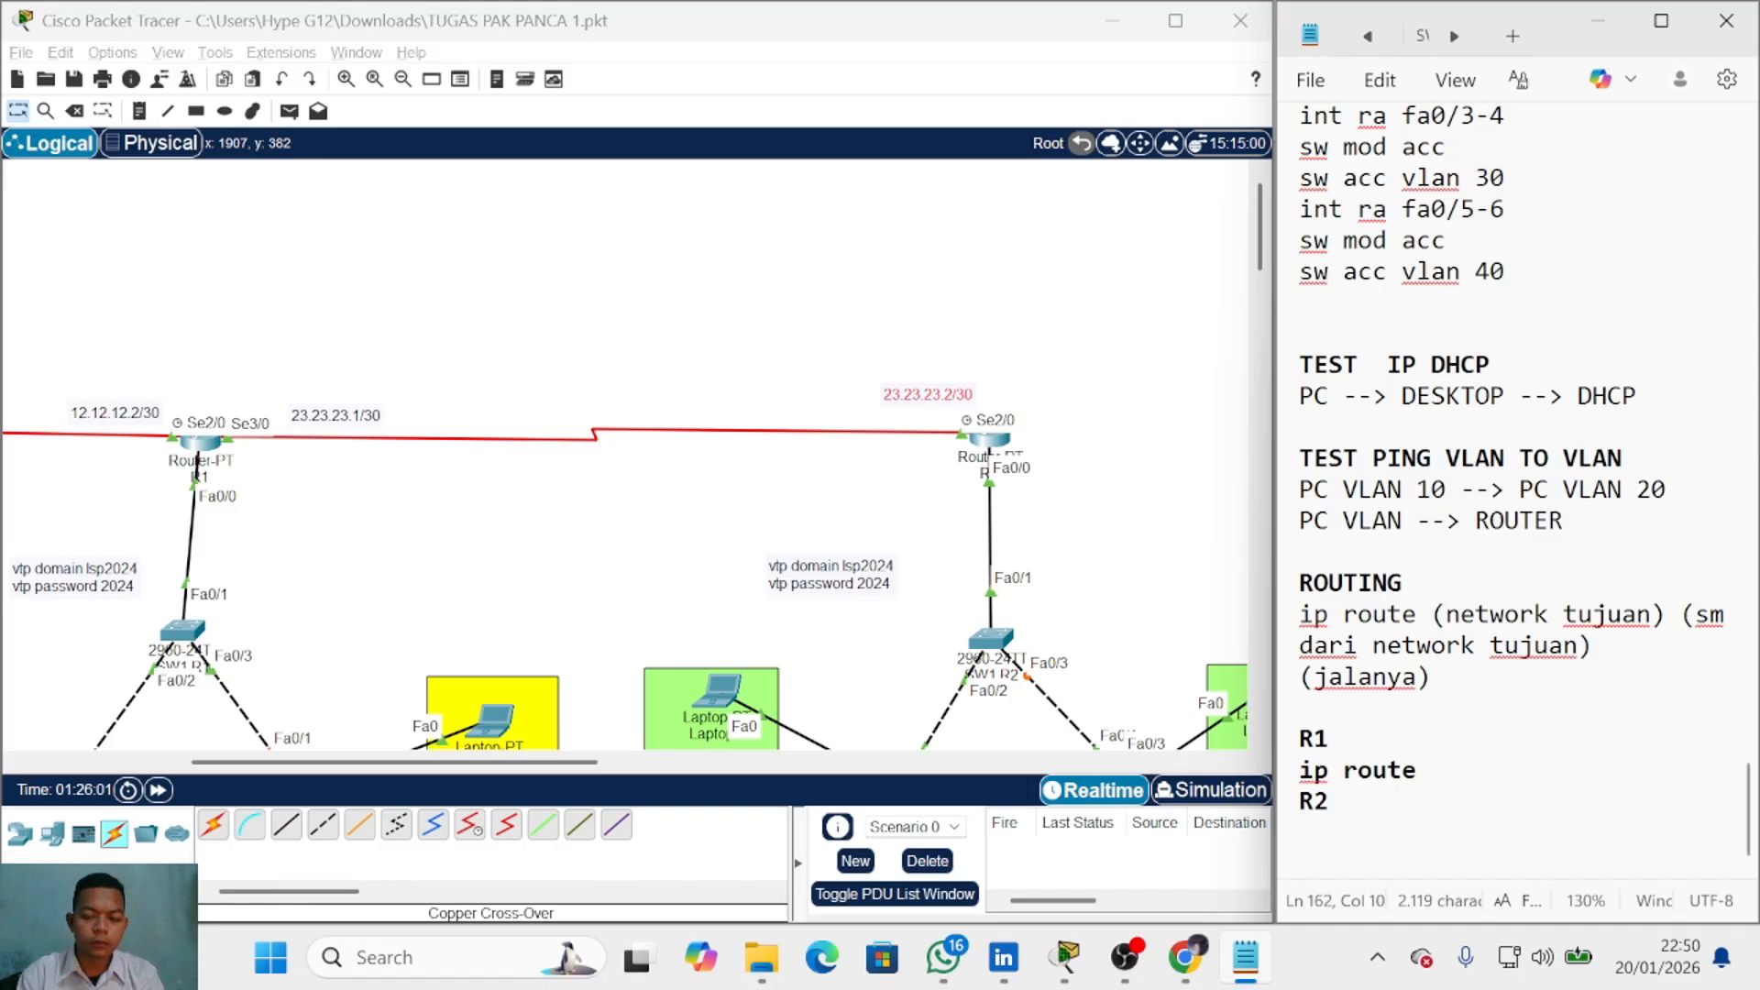
Step: Continue R1's route as 'ip route 192.168.30.0 255.255.255.0'
left_click_drag(1432, 771, 1300, 739)
left_click(1432, 771)
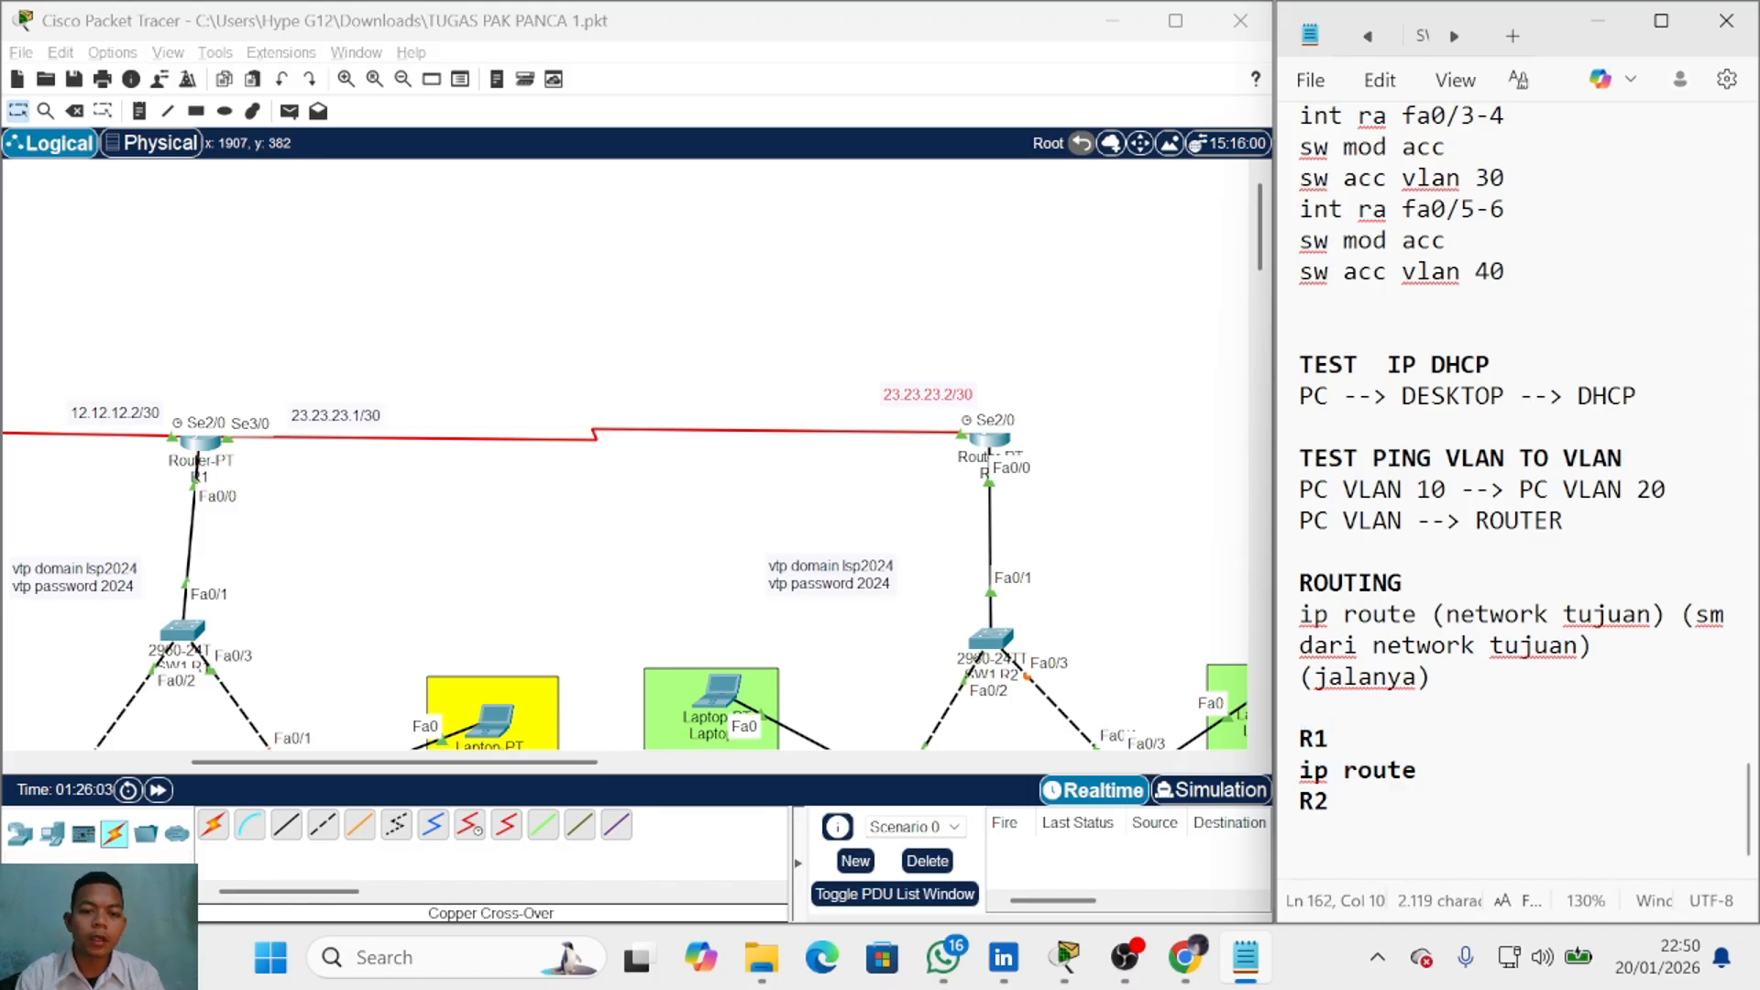
scroll(876, 713, "down", 3)
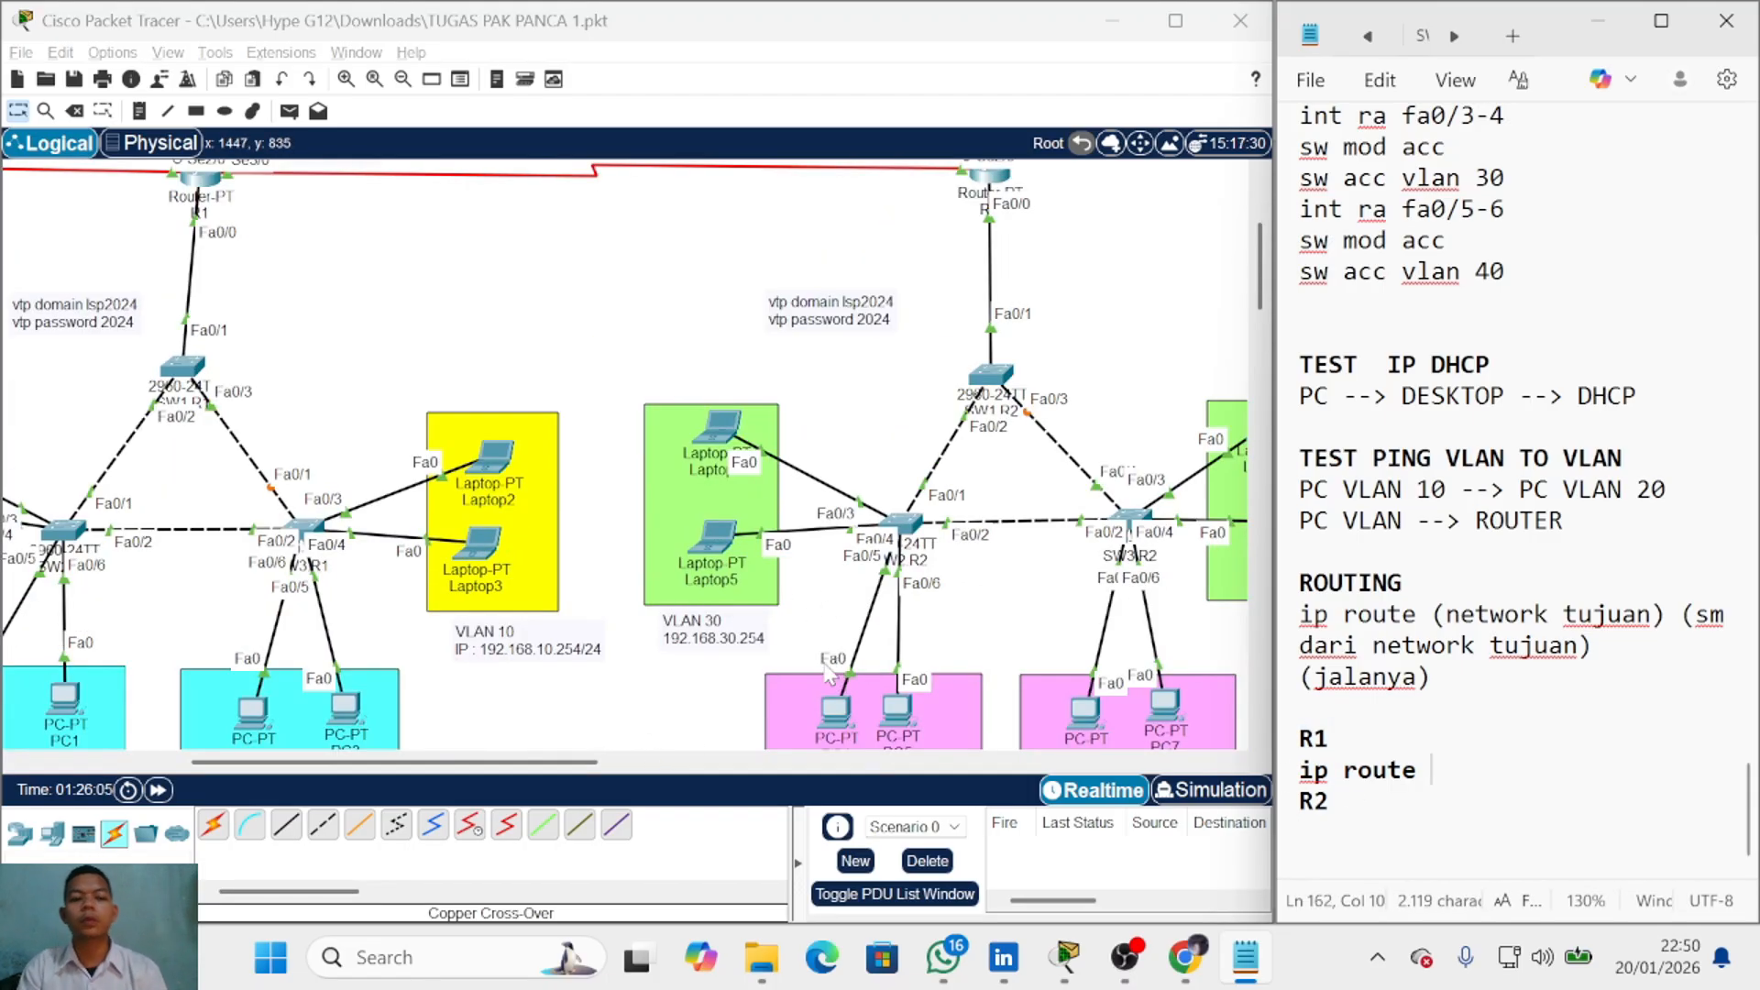
scroll(788, 655, "down", 1)
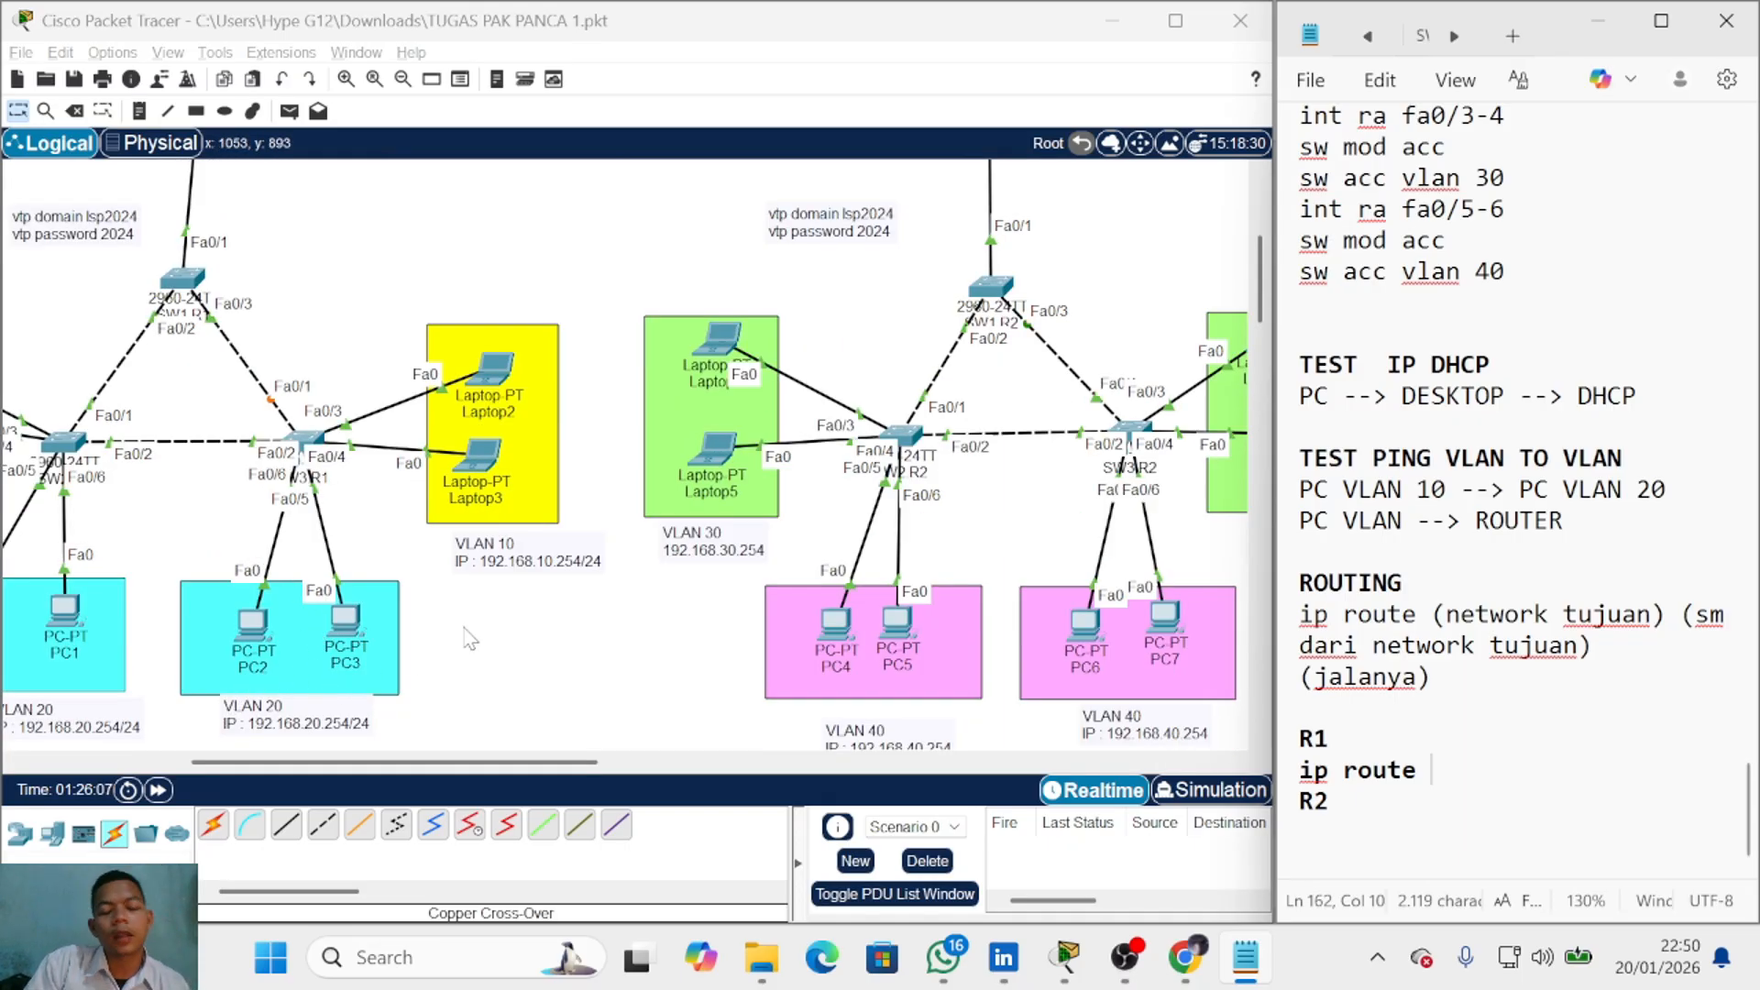
scroll(468, 639, "up", 3)
scroll(419, 628, "down", 2)
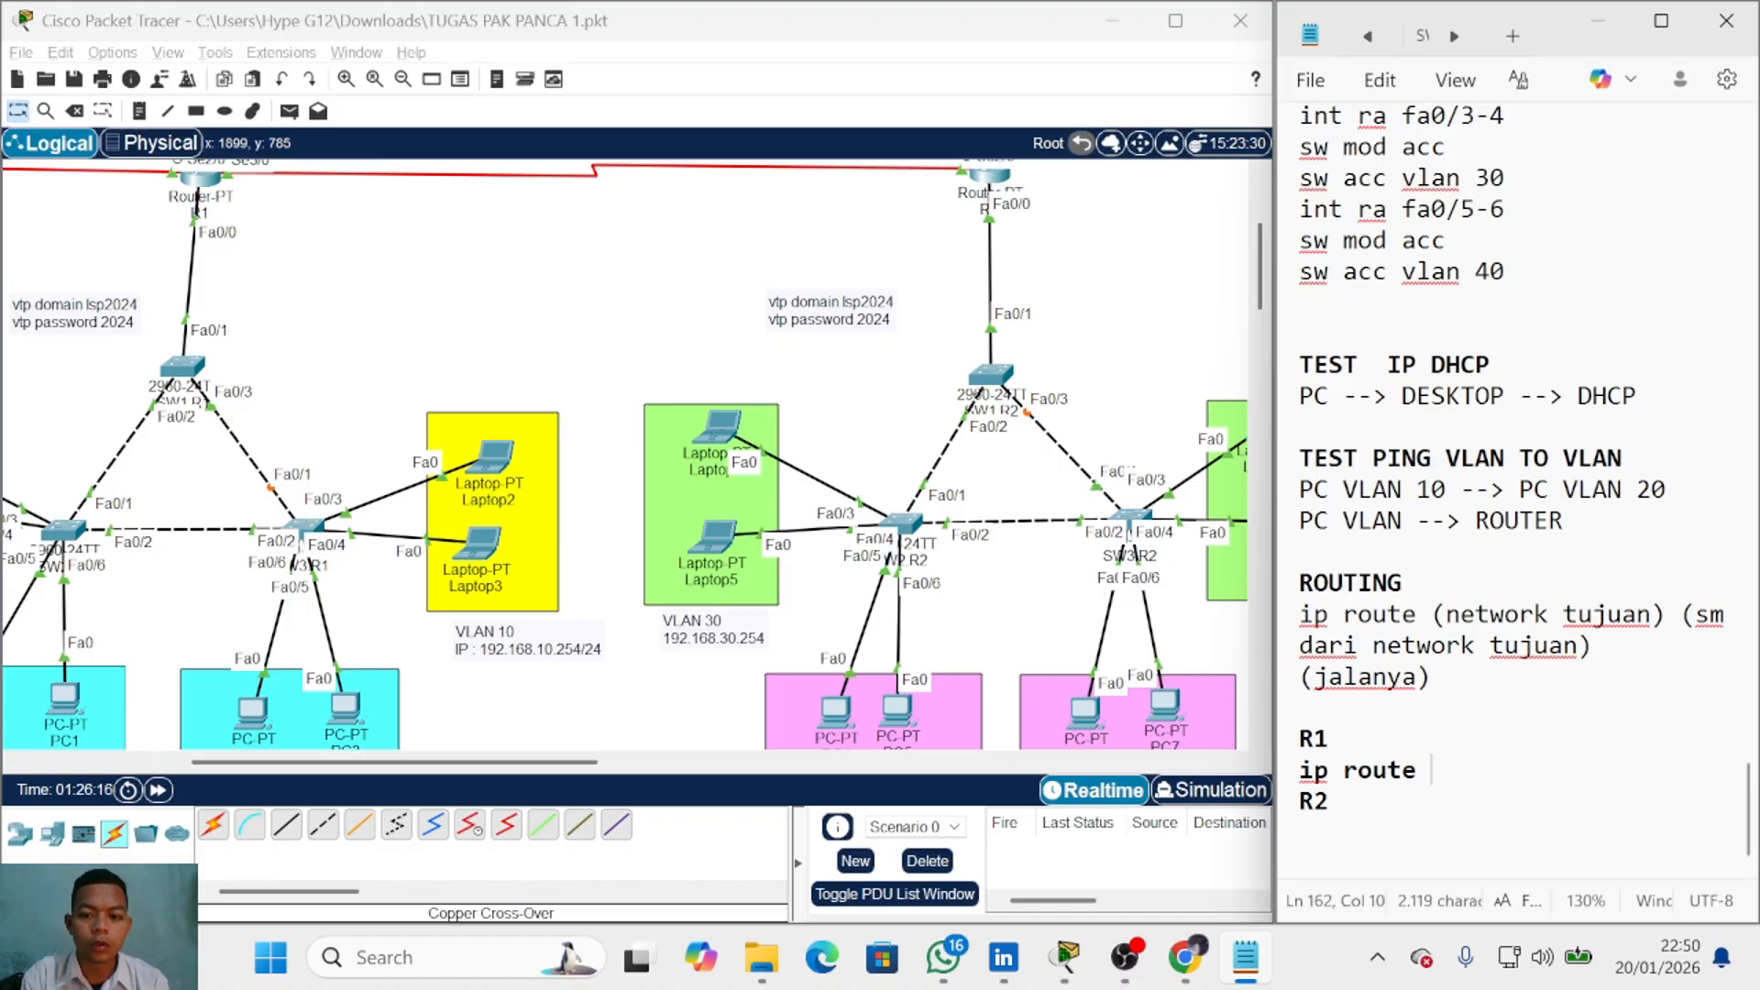
type("192")
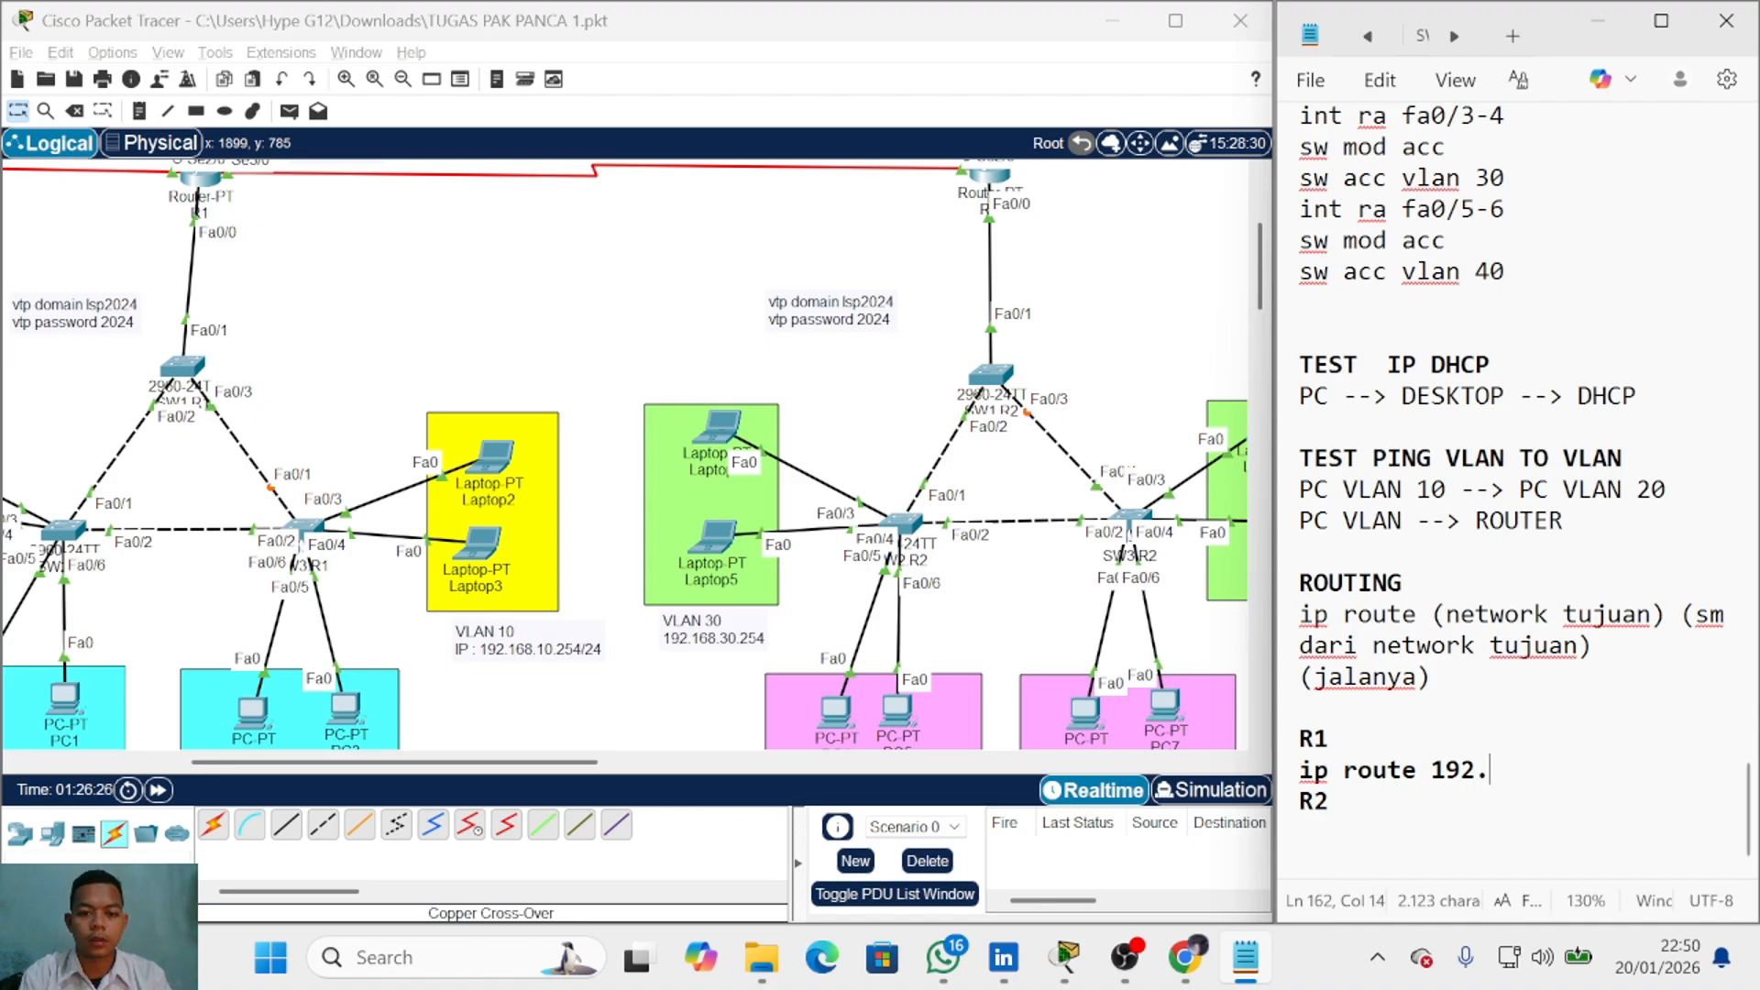
type(".168.30.0")
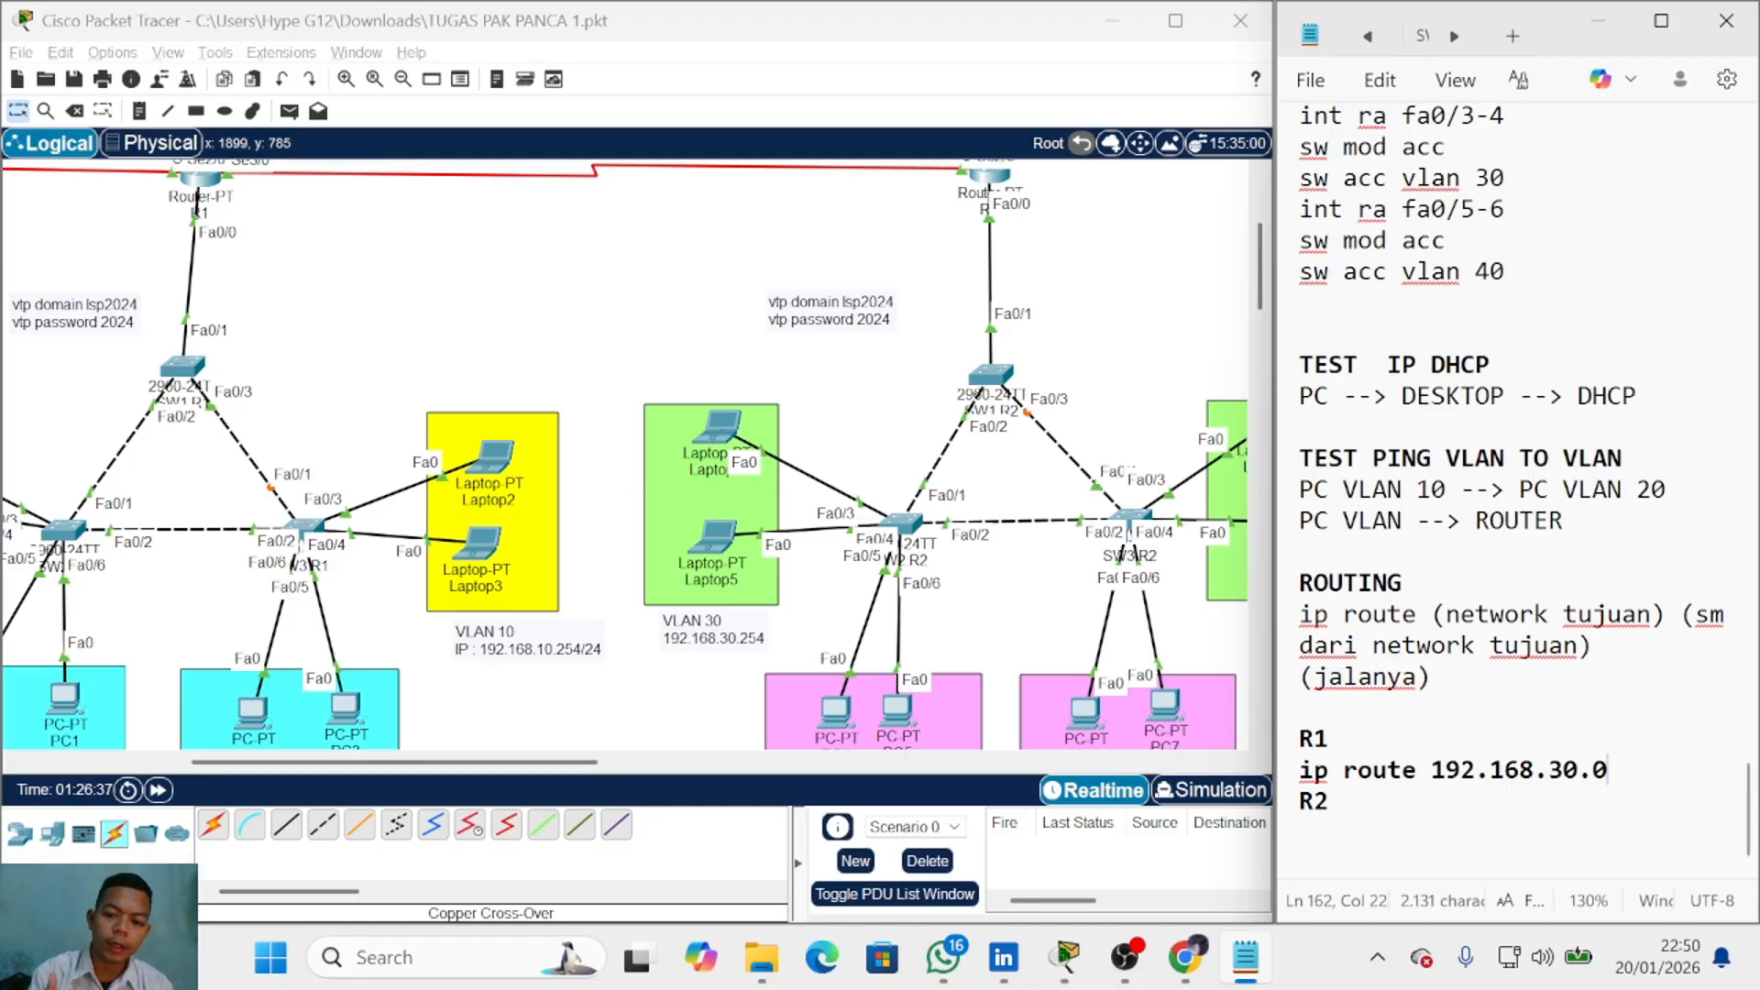
type("255.255.")
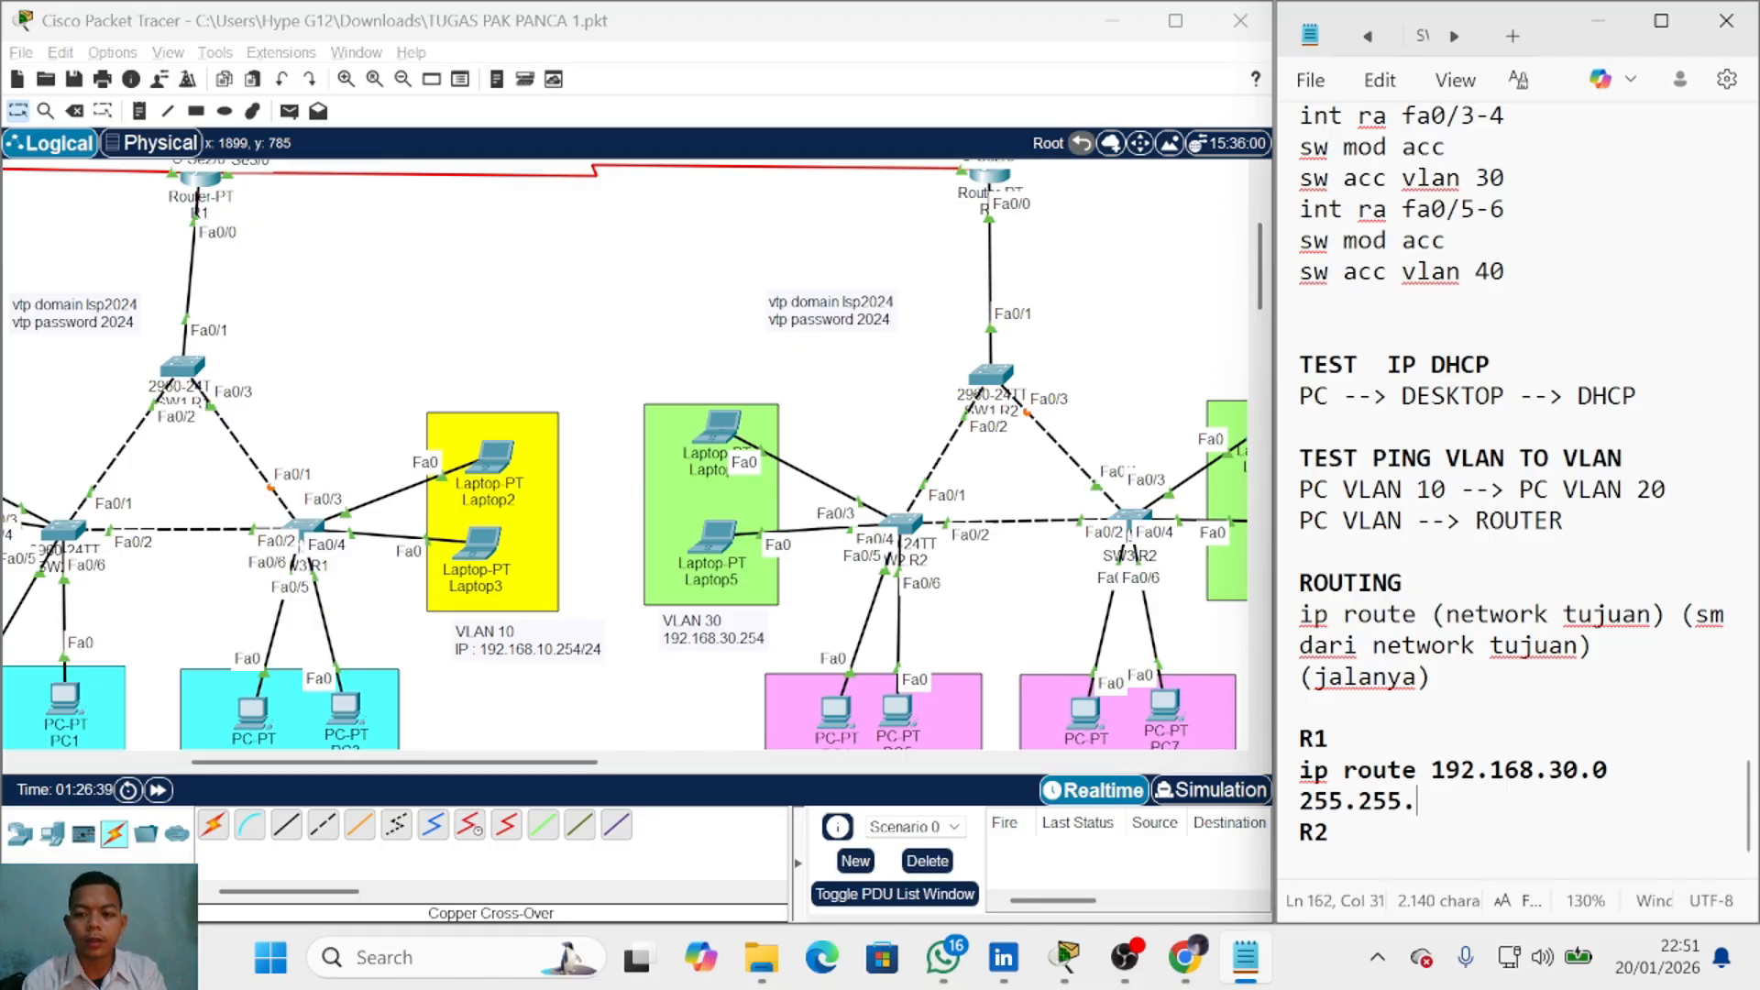
type("255.0")
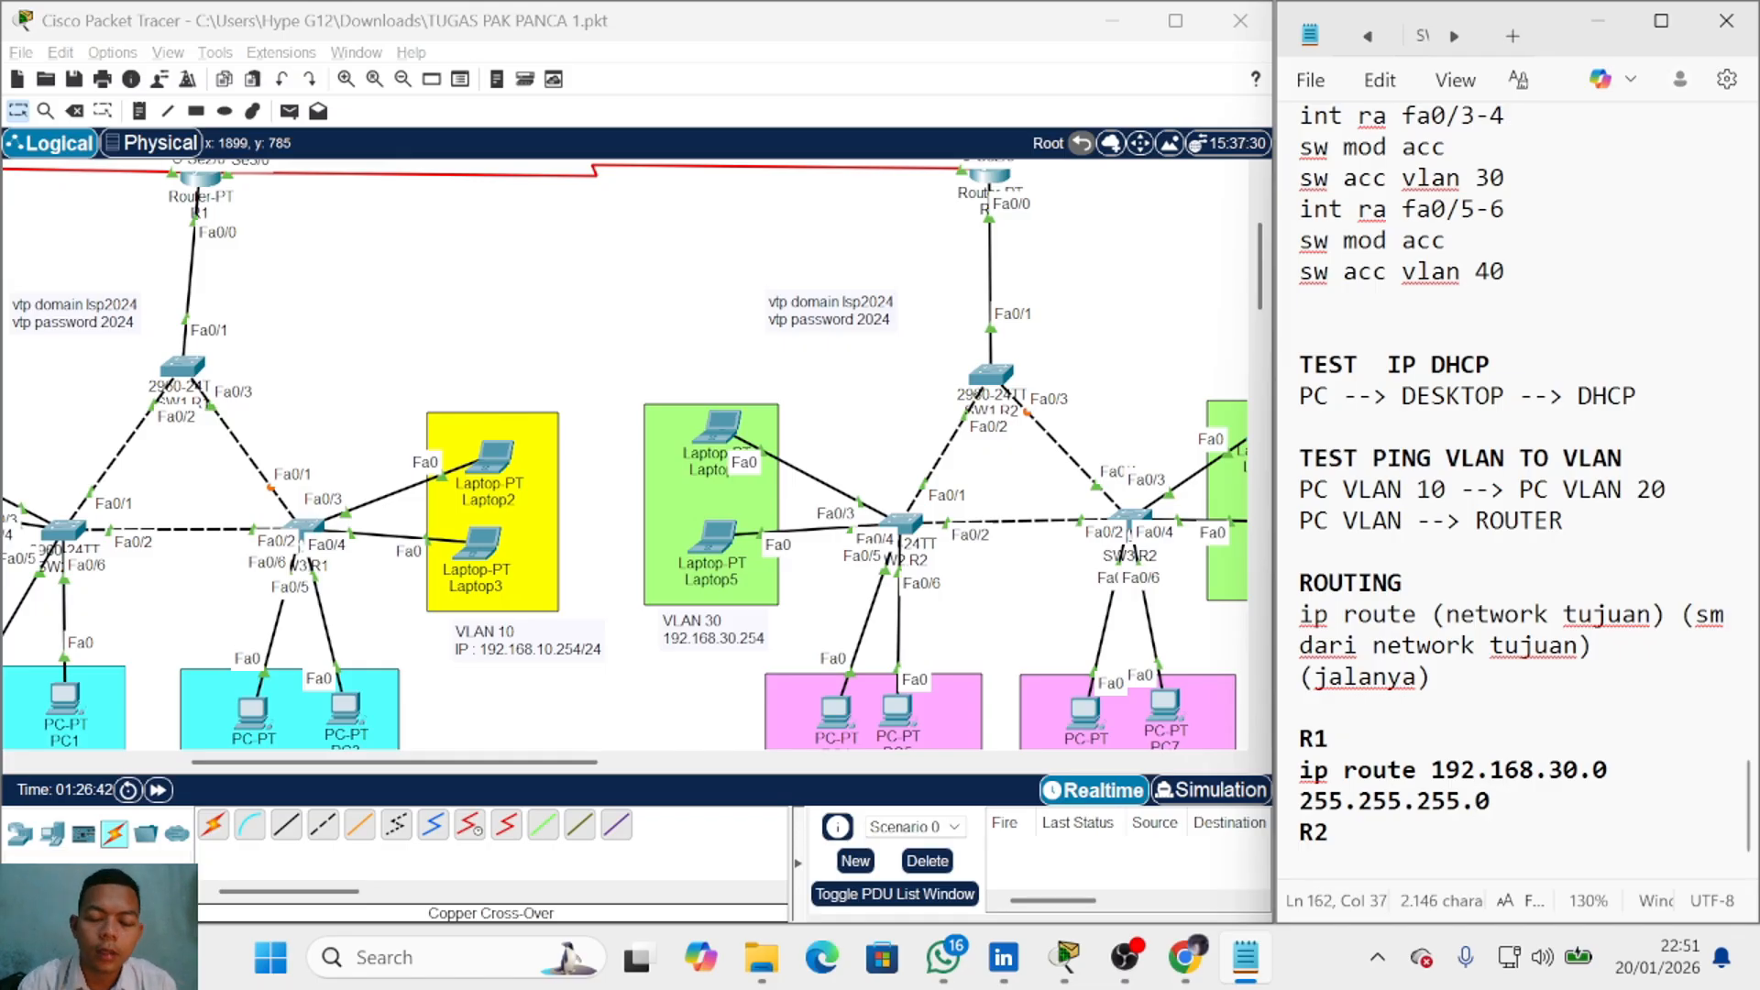
Step: Finish the route with next hop 23.23.23.2, checked on R2's label, and open a line above R2
scroll(1513, 486, "up", 2)
scroll(884, 285, "up", 2)
left_click(884, 285)
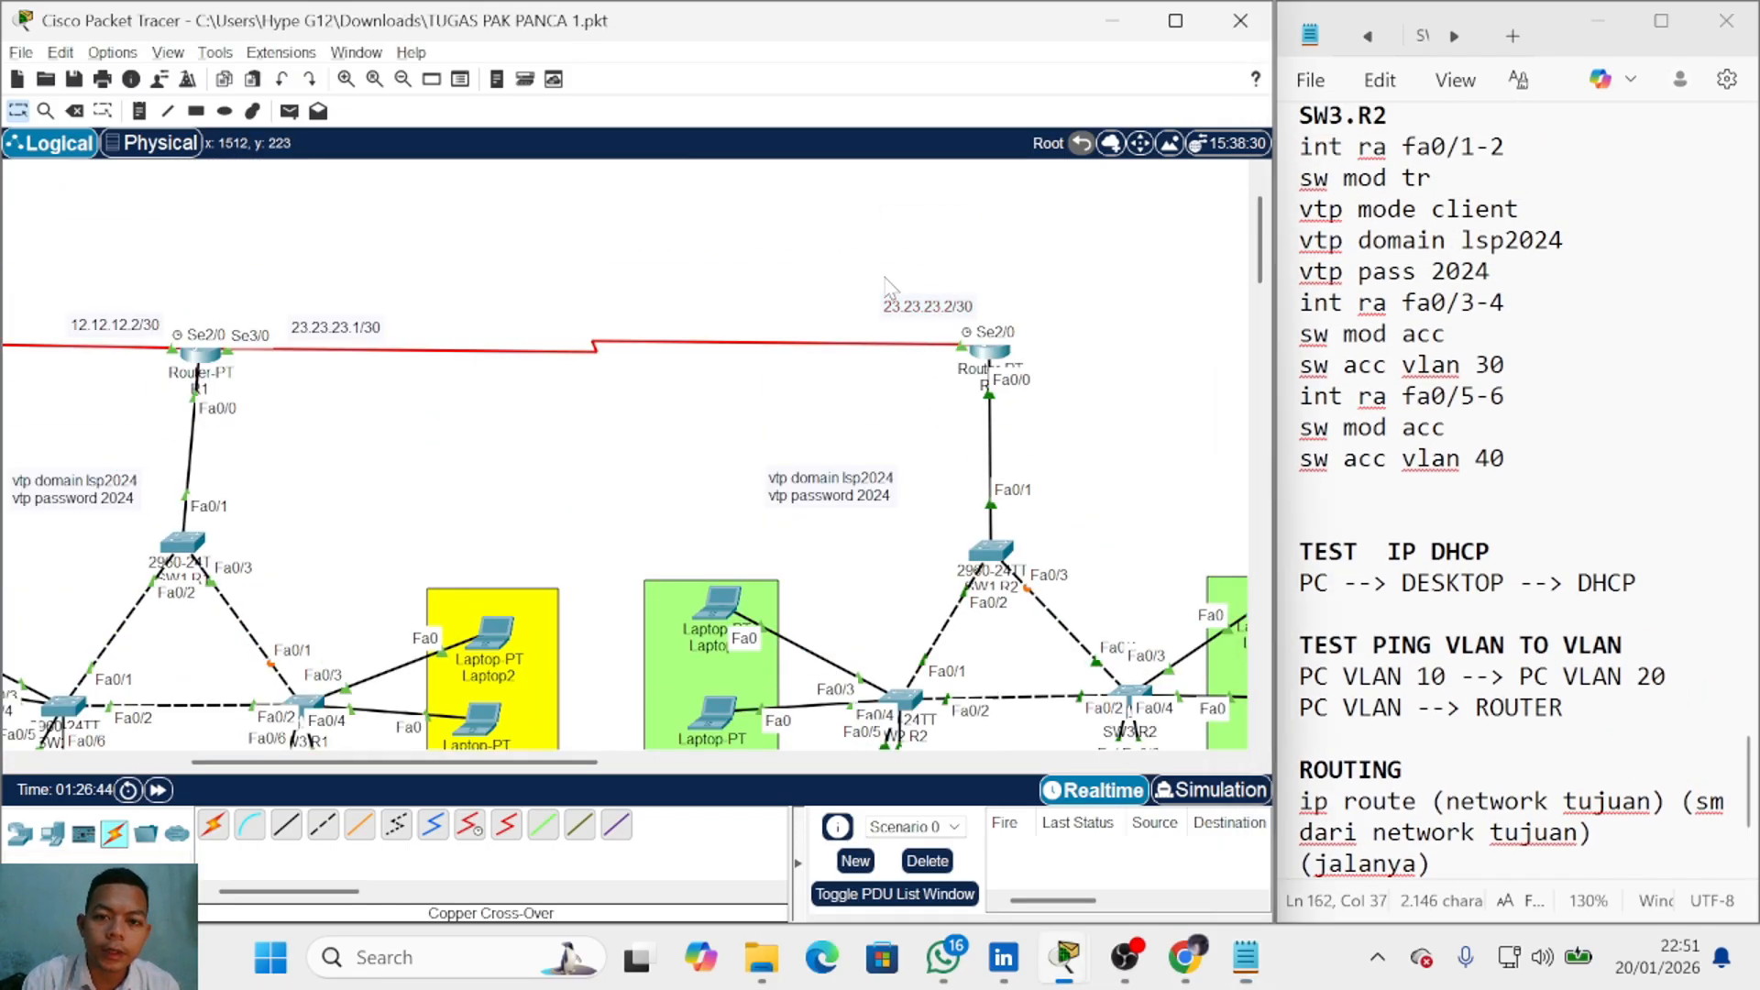
left_click_drag(884, 275, 1118, 394)
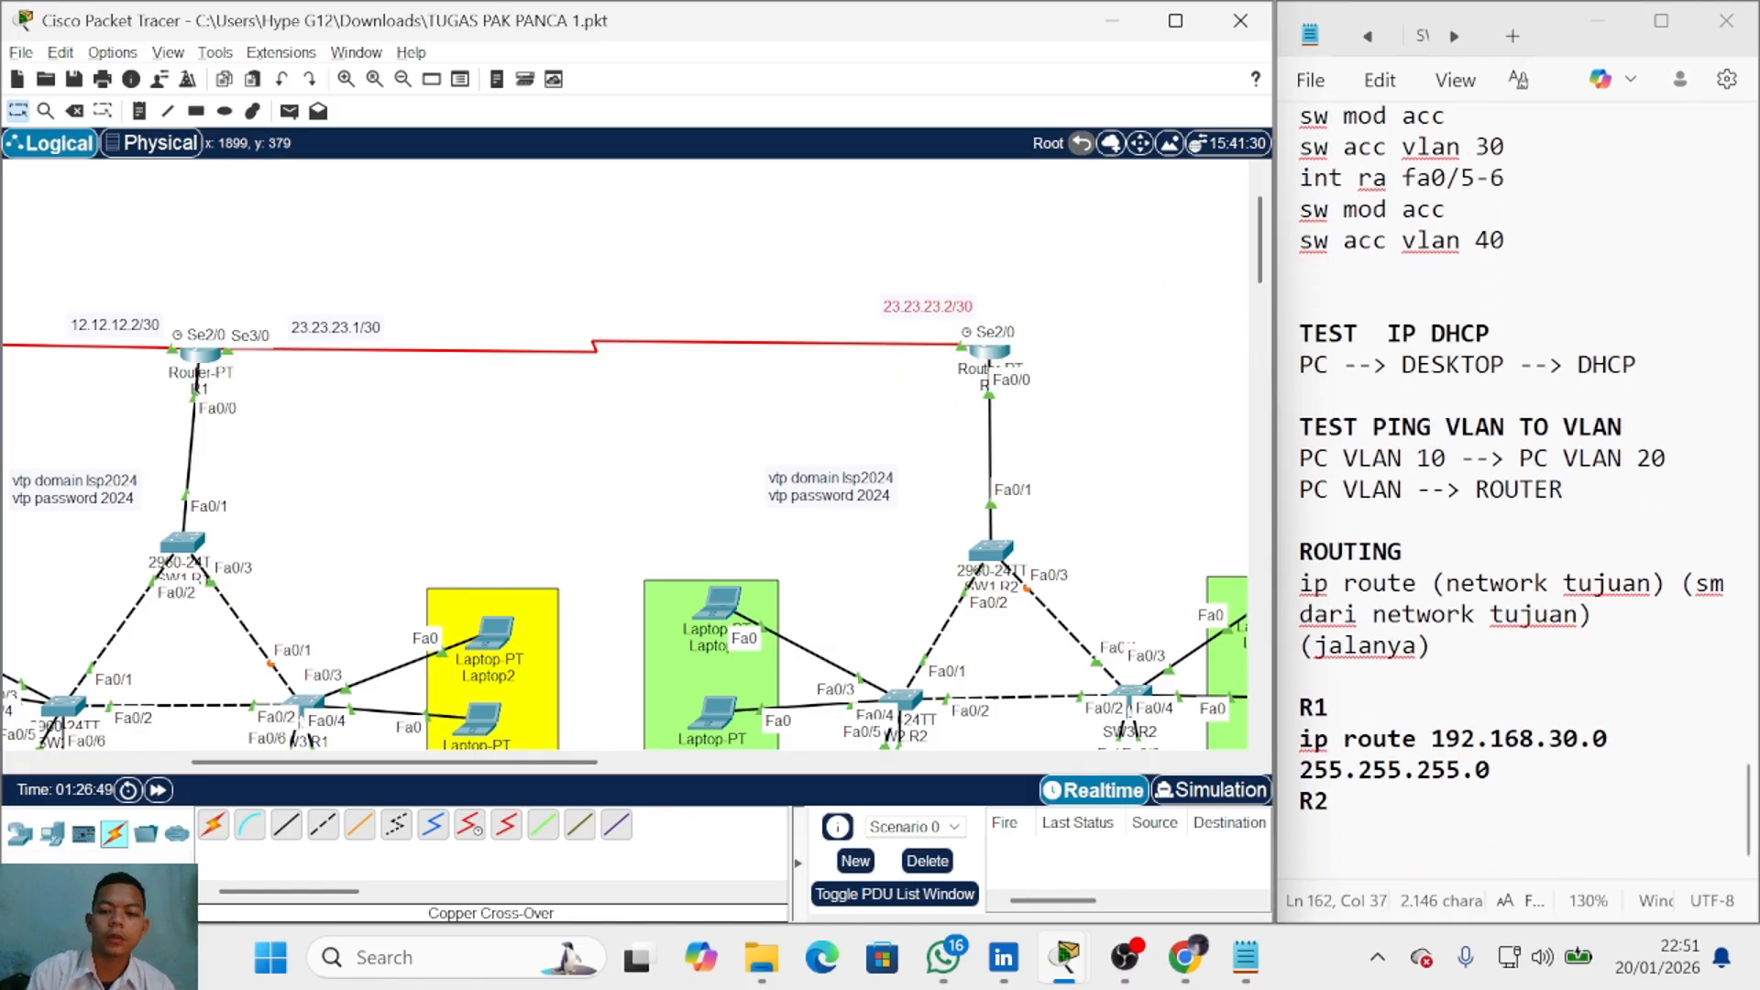
left_click(1504, 770)
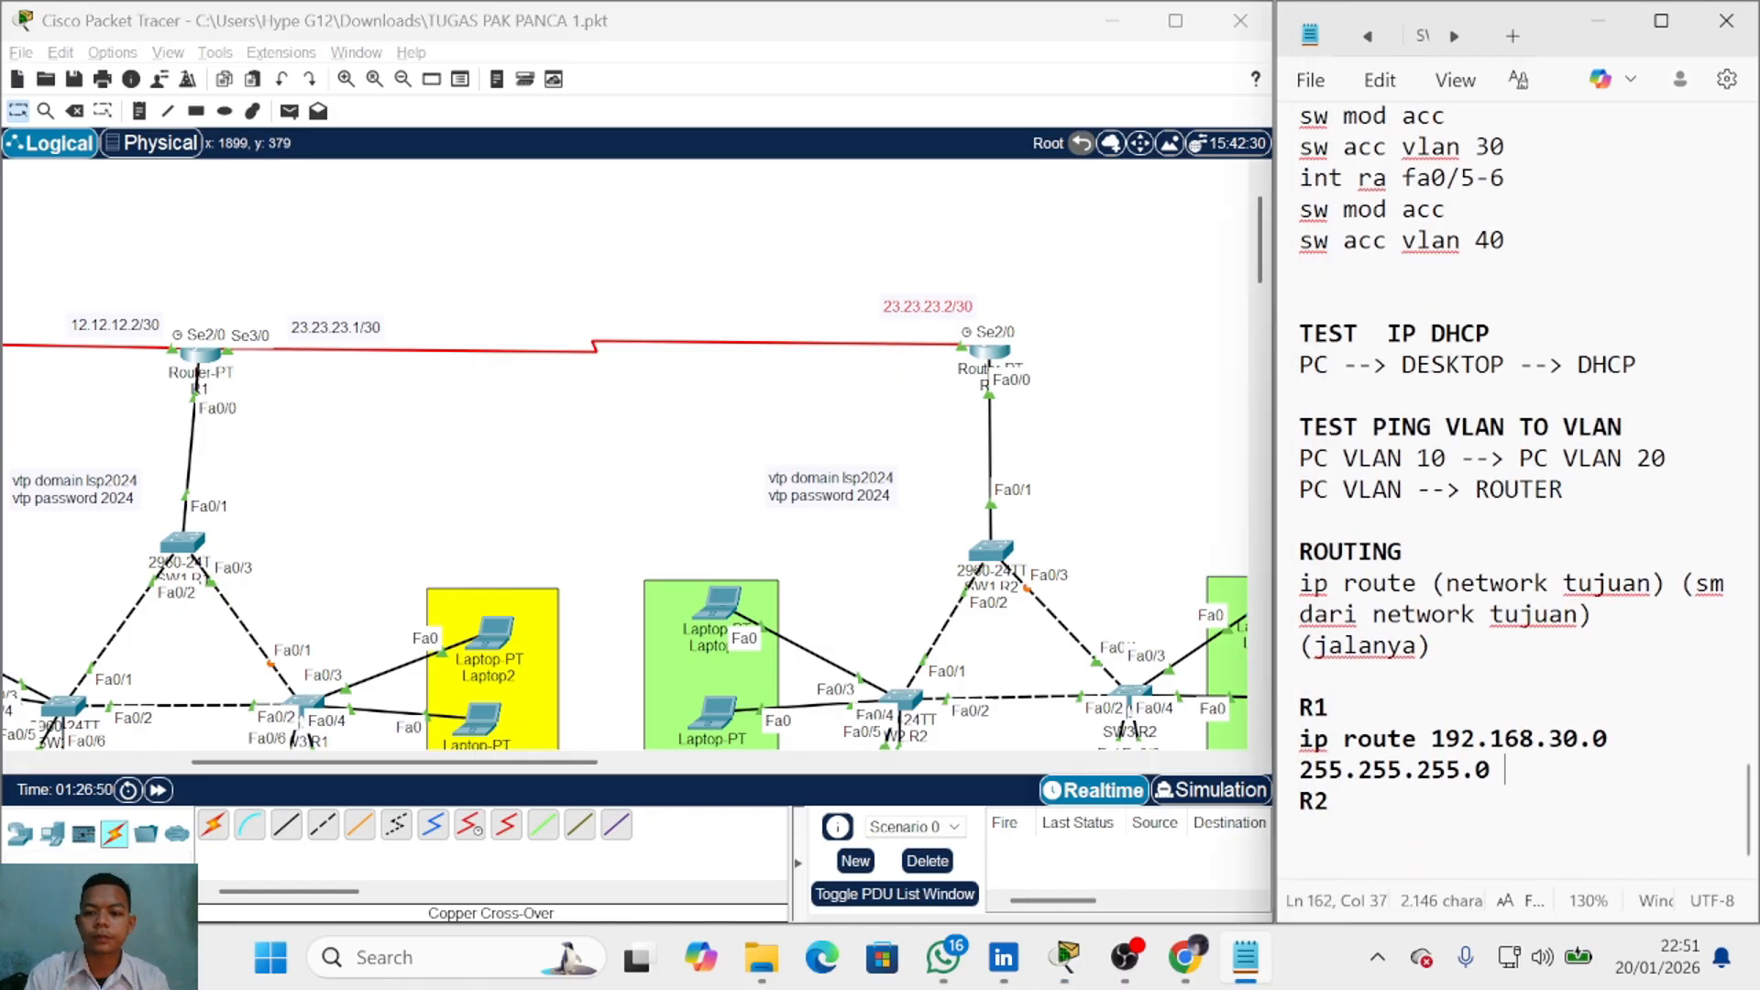
type("23.23.23.2")
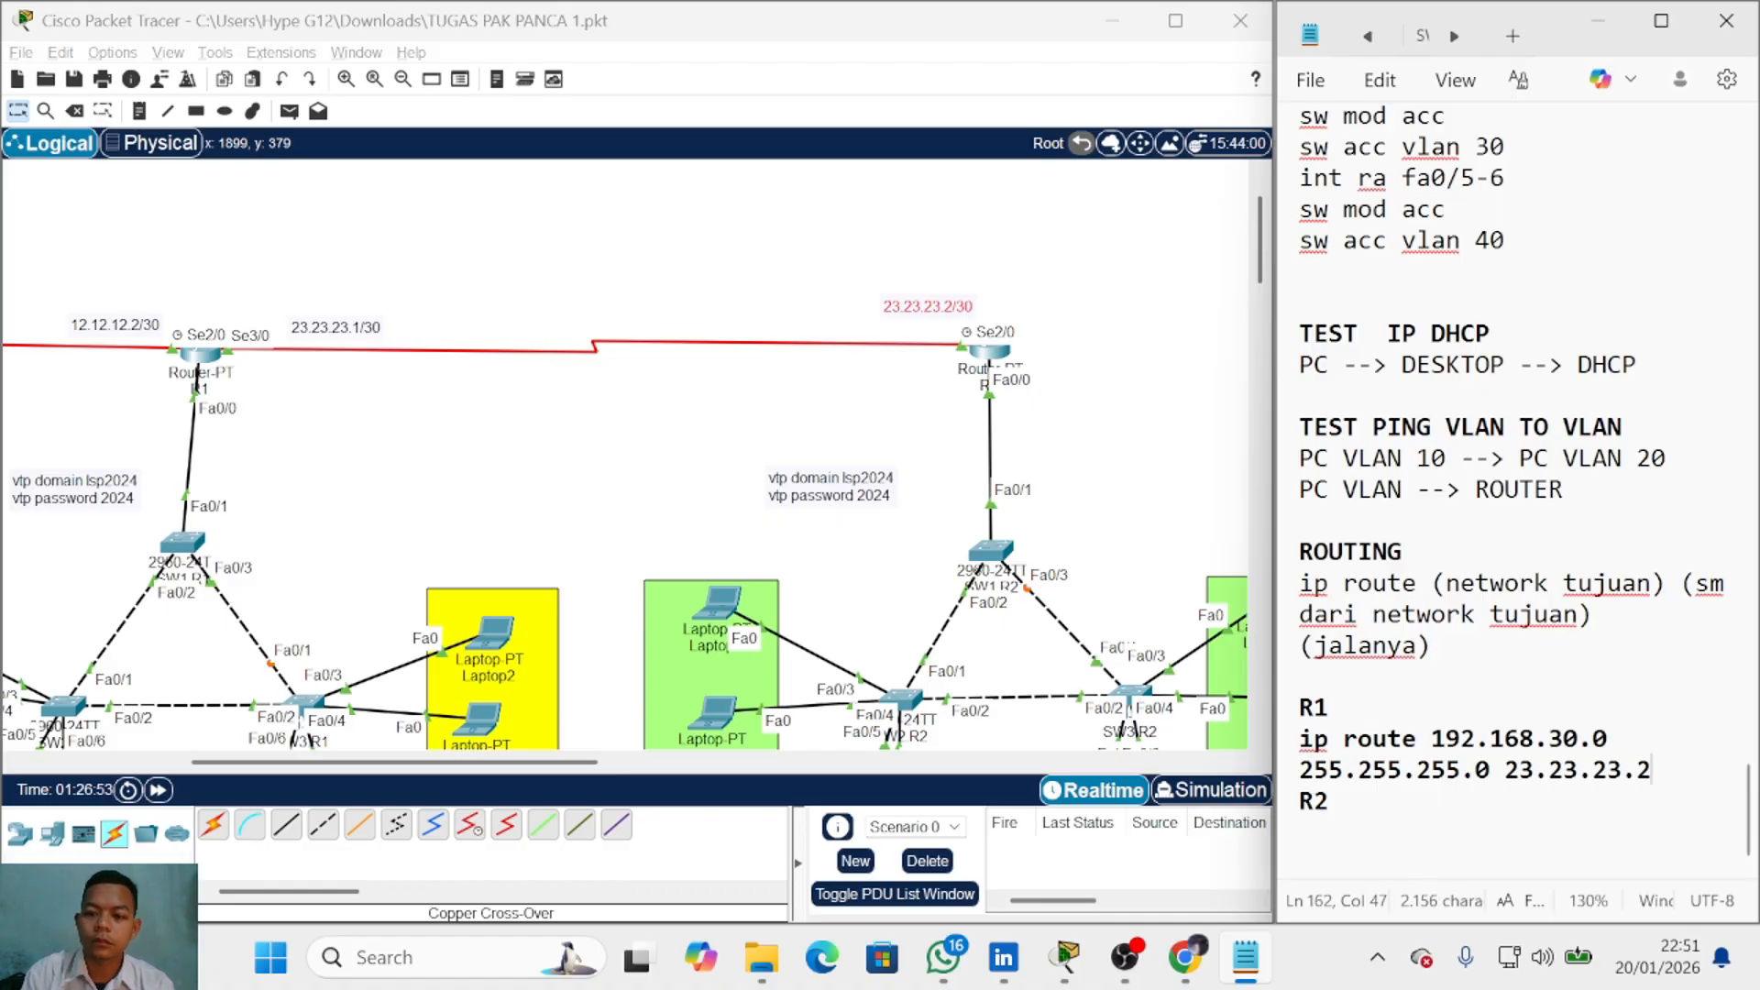
left_click_drag(1650, 772, 1302, 744)
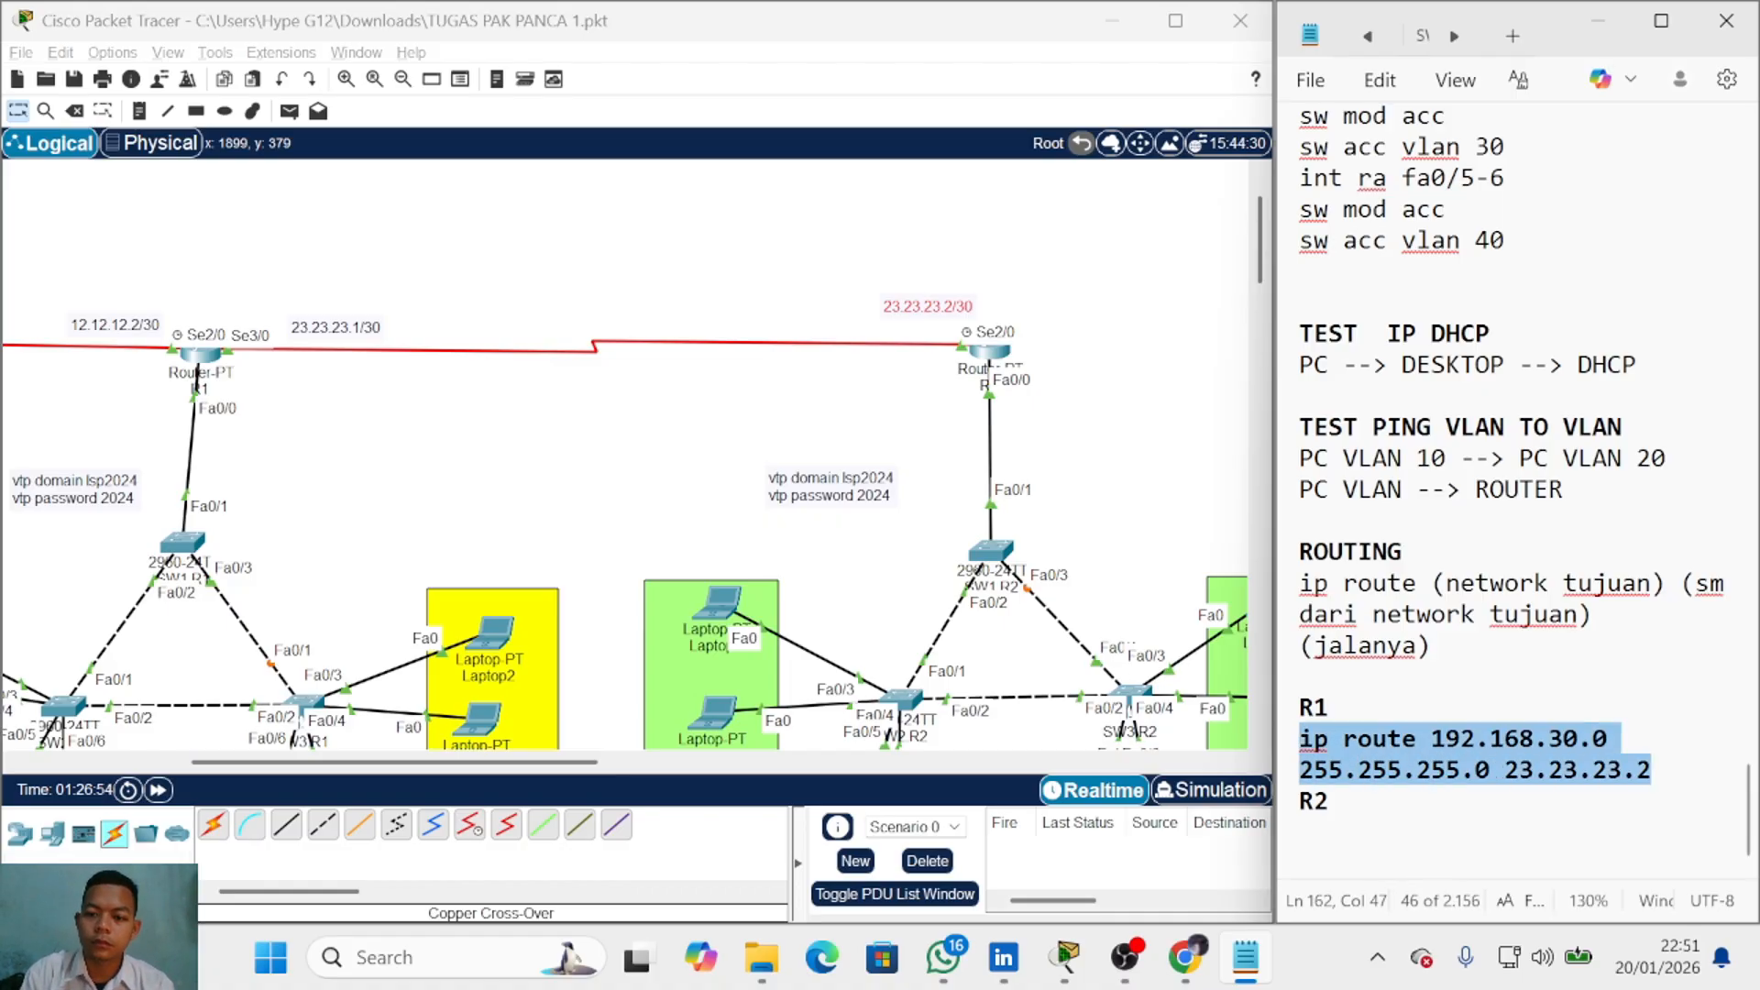
key("ctrl+b")
left_click(1332, 800)
key("Home")
key("Return")
key("Up")
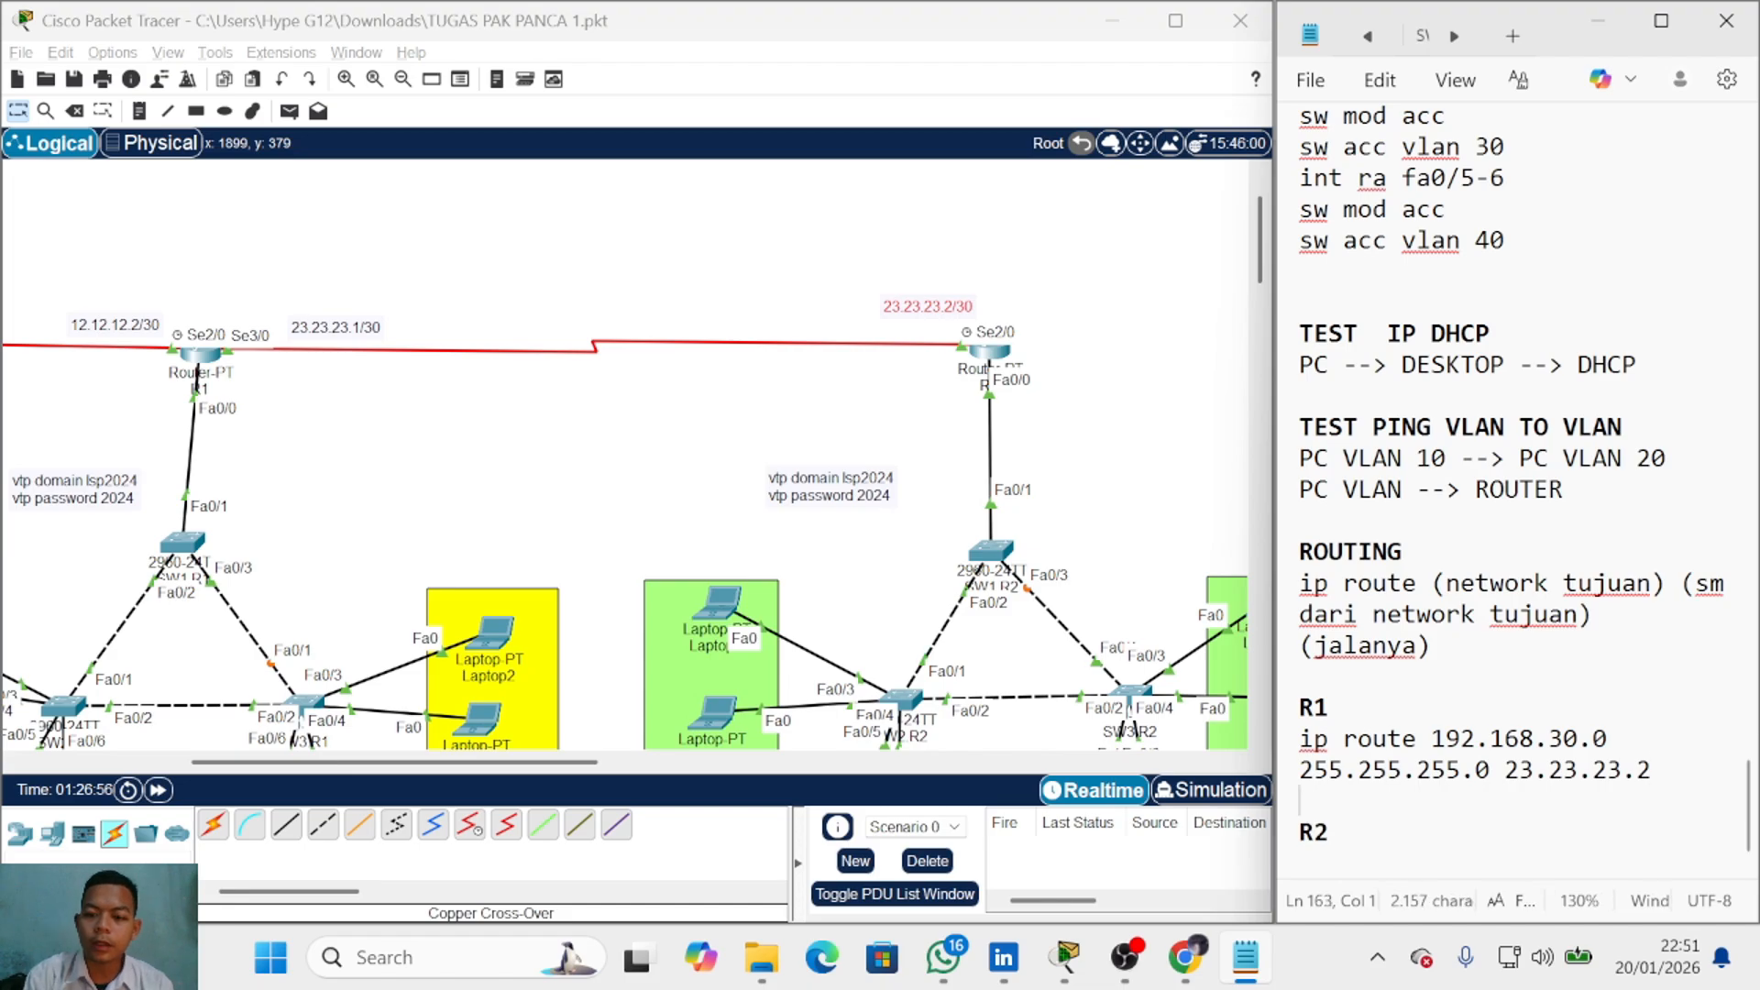
Step: Duplicate the R1 route and change its network to 192.168.40.0
left_click_drag(1653, 772, 1300, 741)
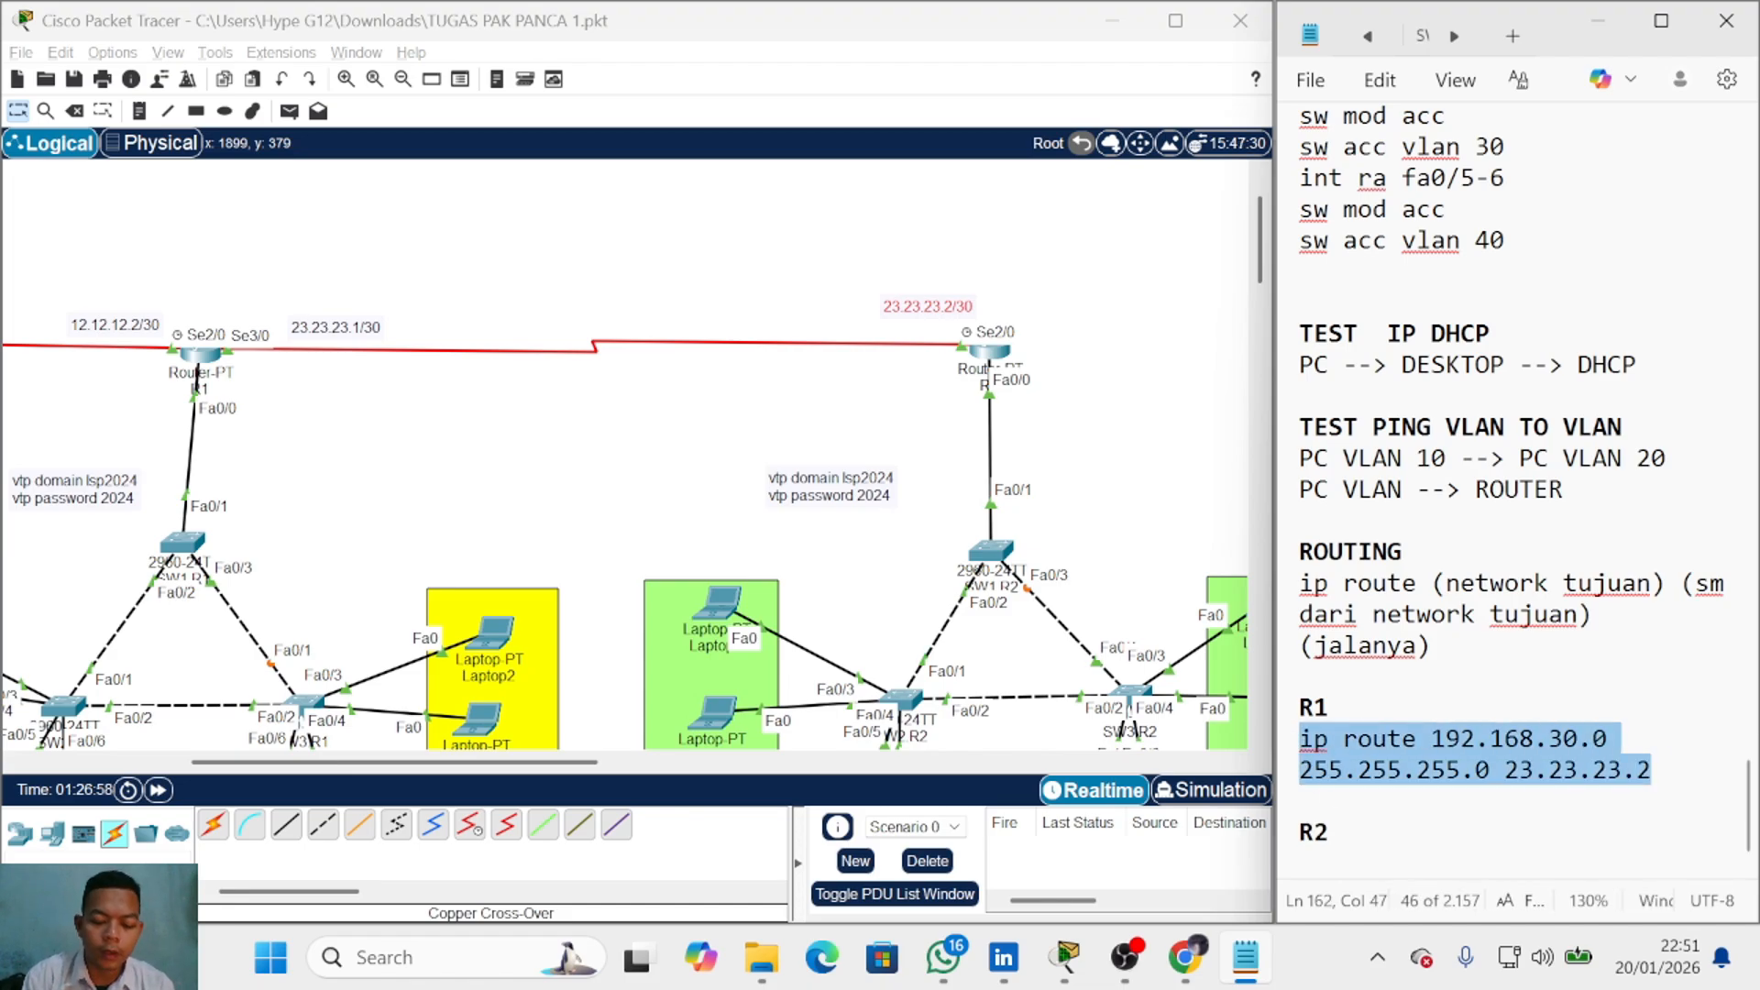
key("ctrl+c")
left_click(1301, 801)
key("ctrl+v")
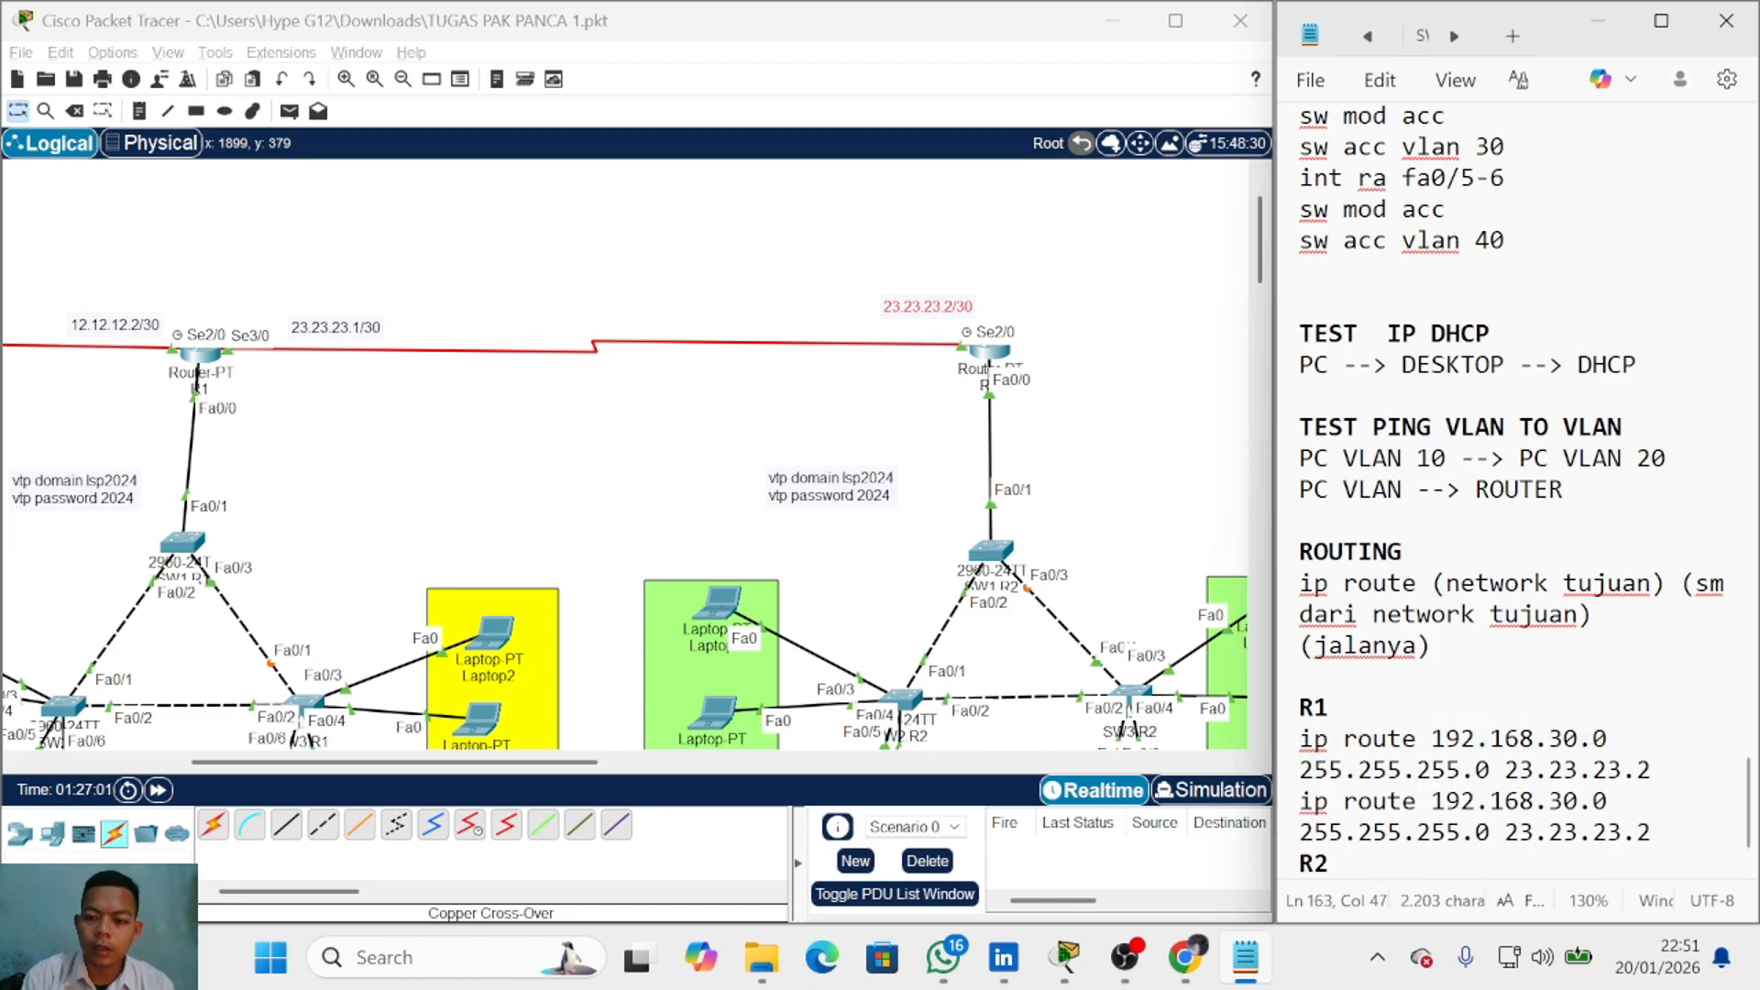
left_click(1563, 801)
key("BackSpace")
type("4")
left_click(1651, 832)
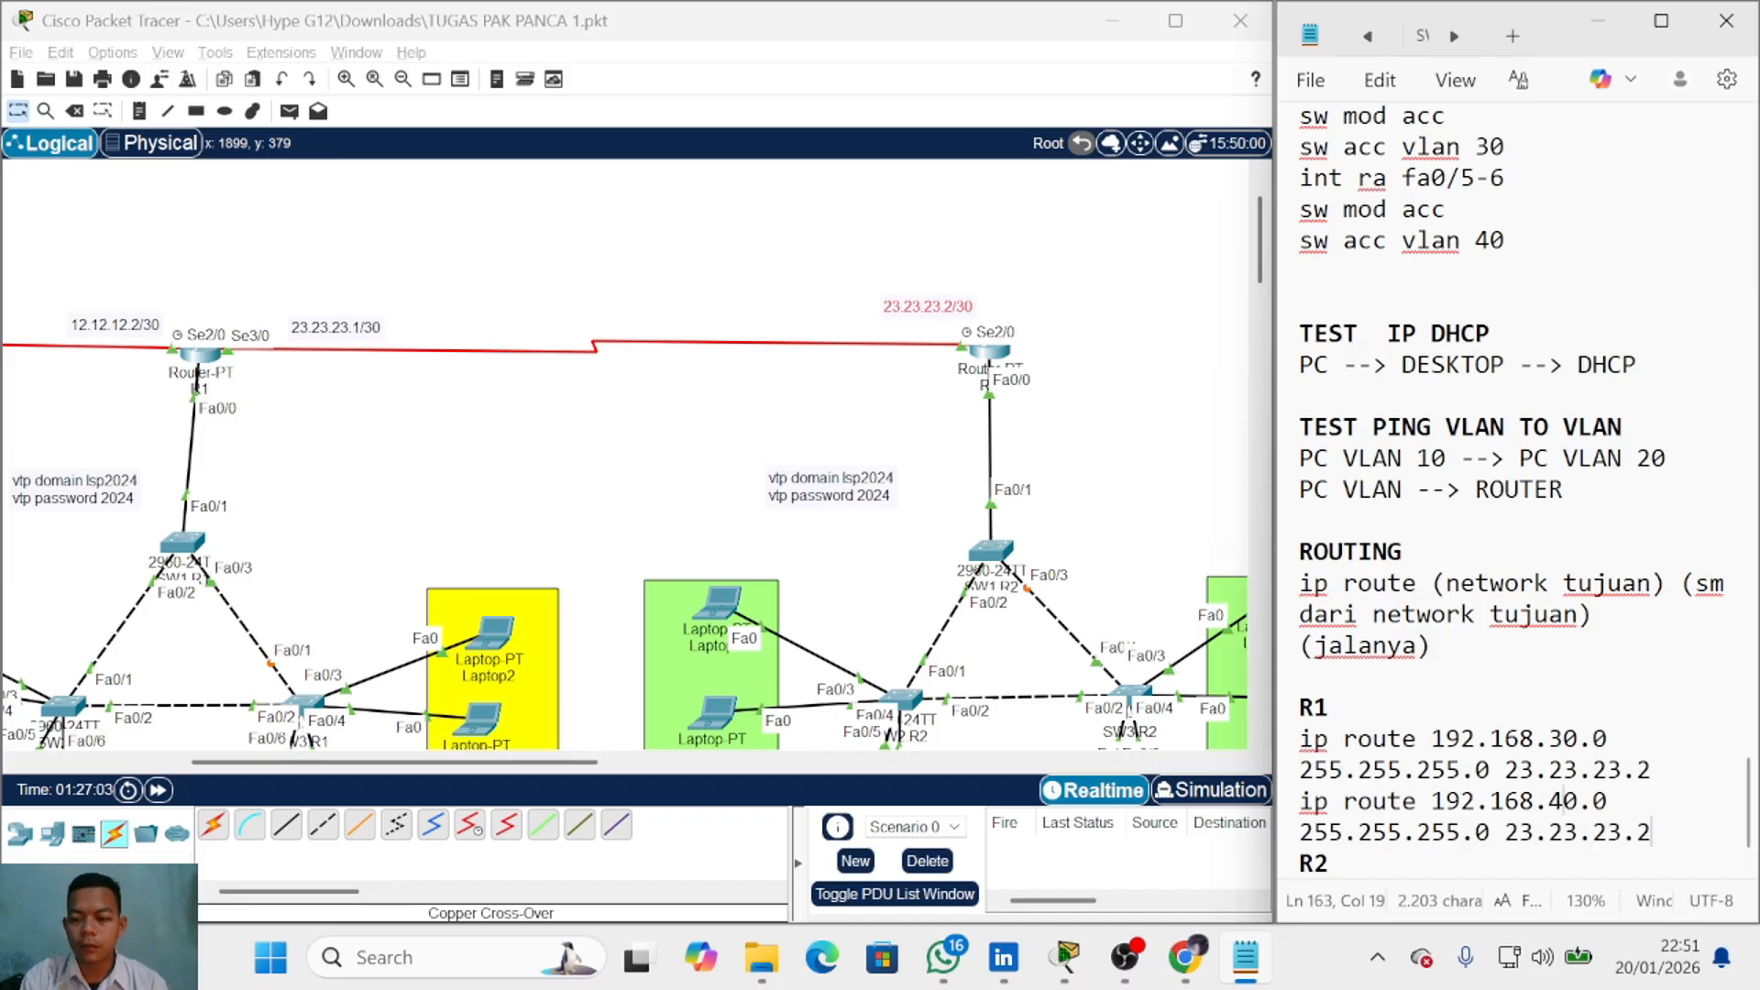
scroll(1512, 491, "down", 1)
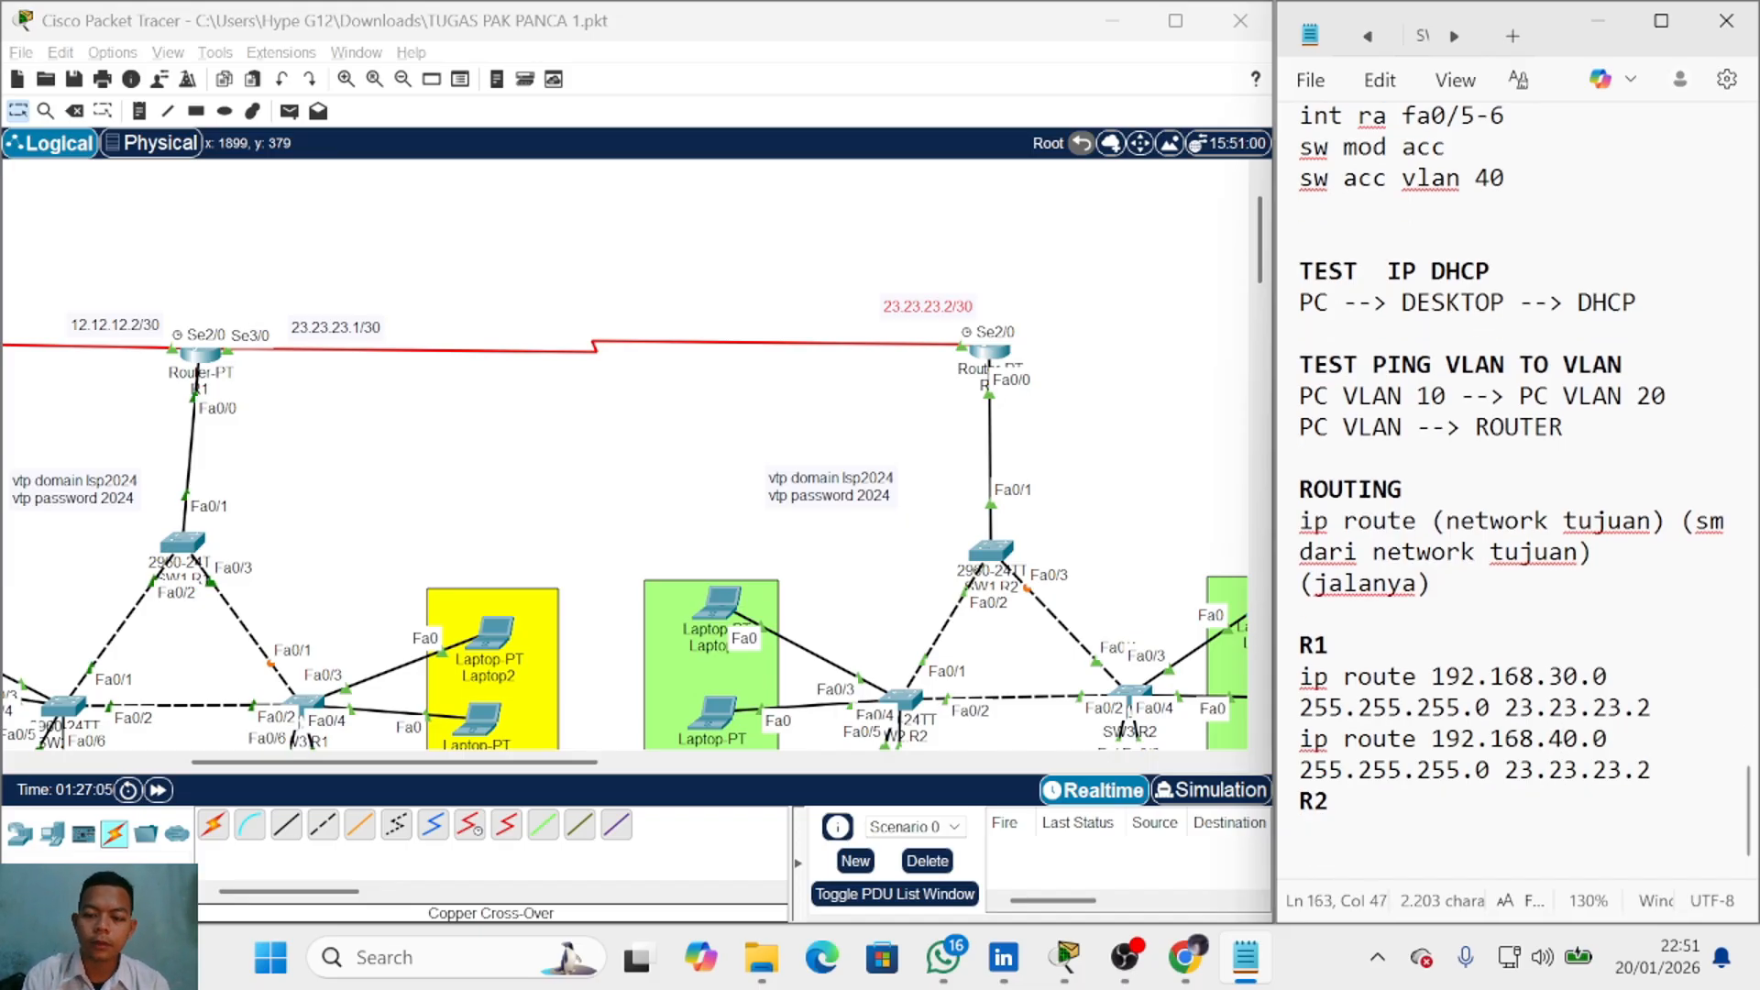
left_click(1311, 833)
Step: Under R2, write 'ip route 192.168.10.0 255.255.255.0 23.23.23.1'
scroll(542, 515, "down", 3)
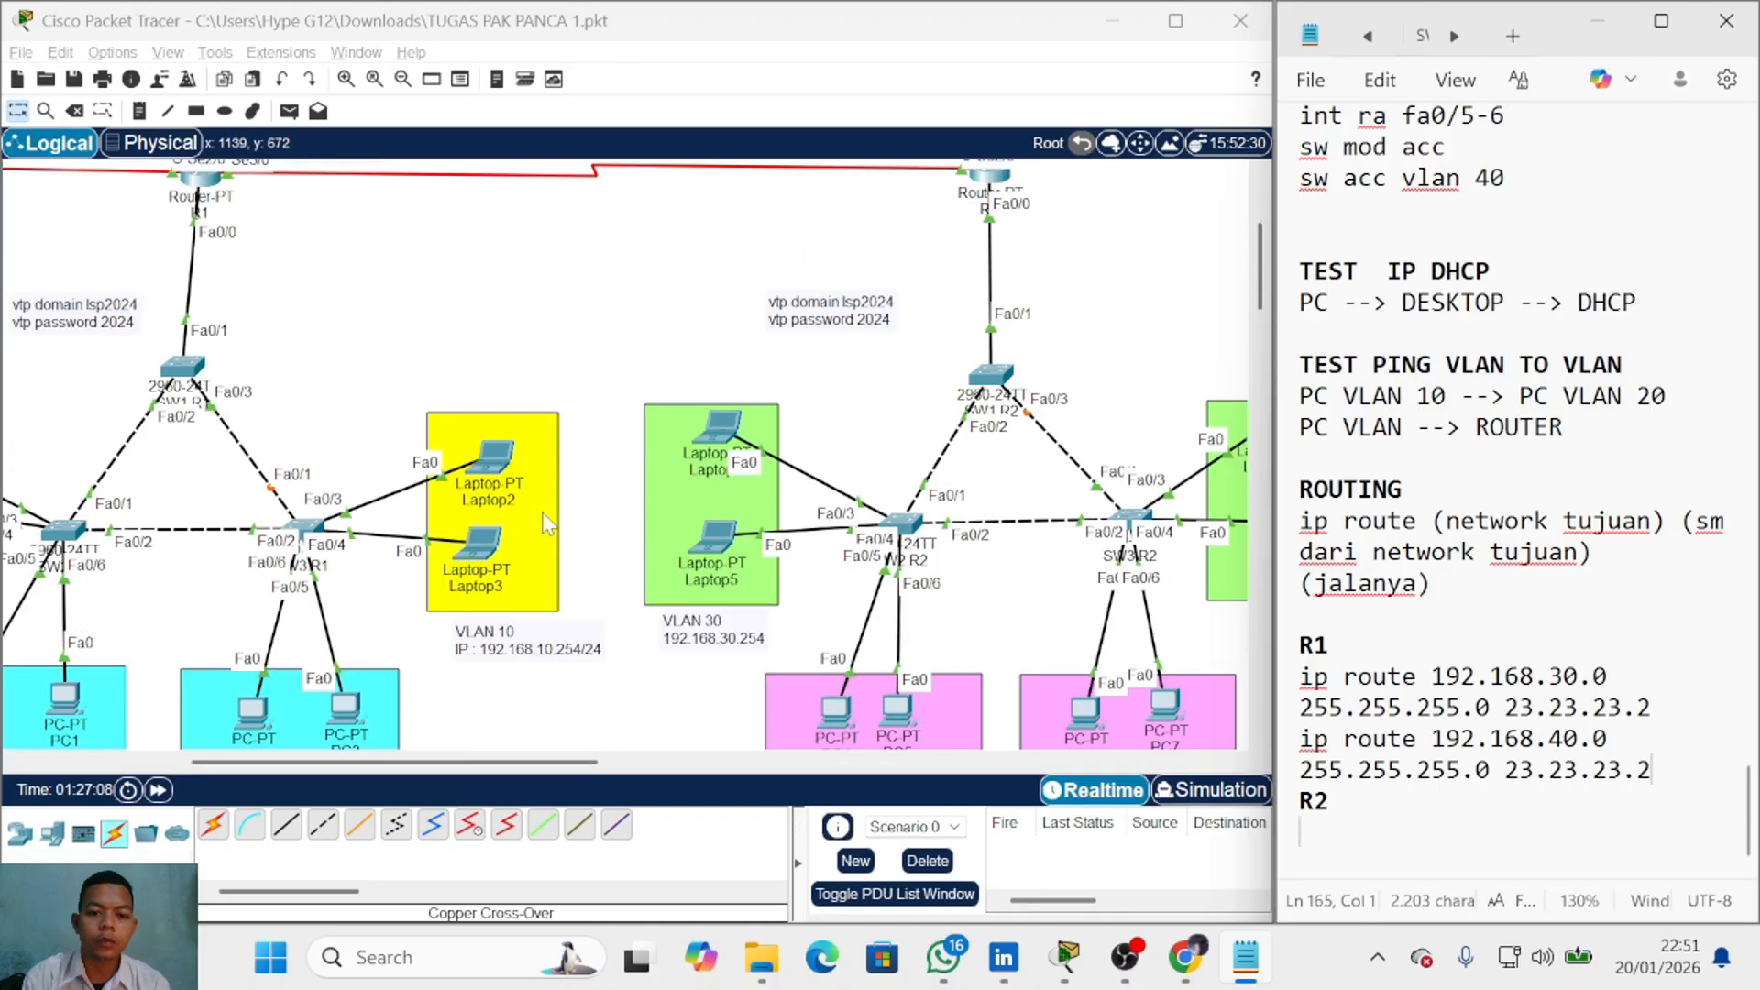
left_click(637, 368)
scroll(605, 458, "up", 3)
scroll(605, 476, "down", 3)
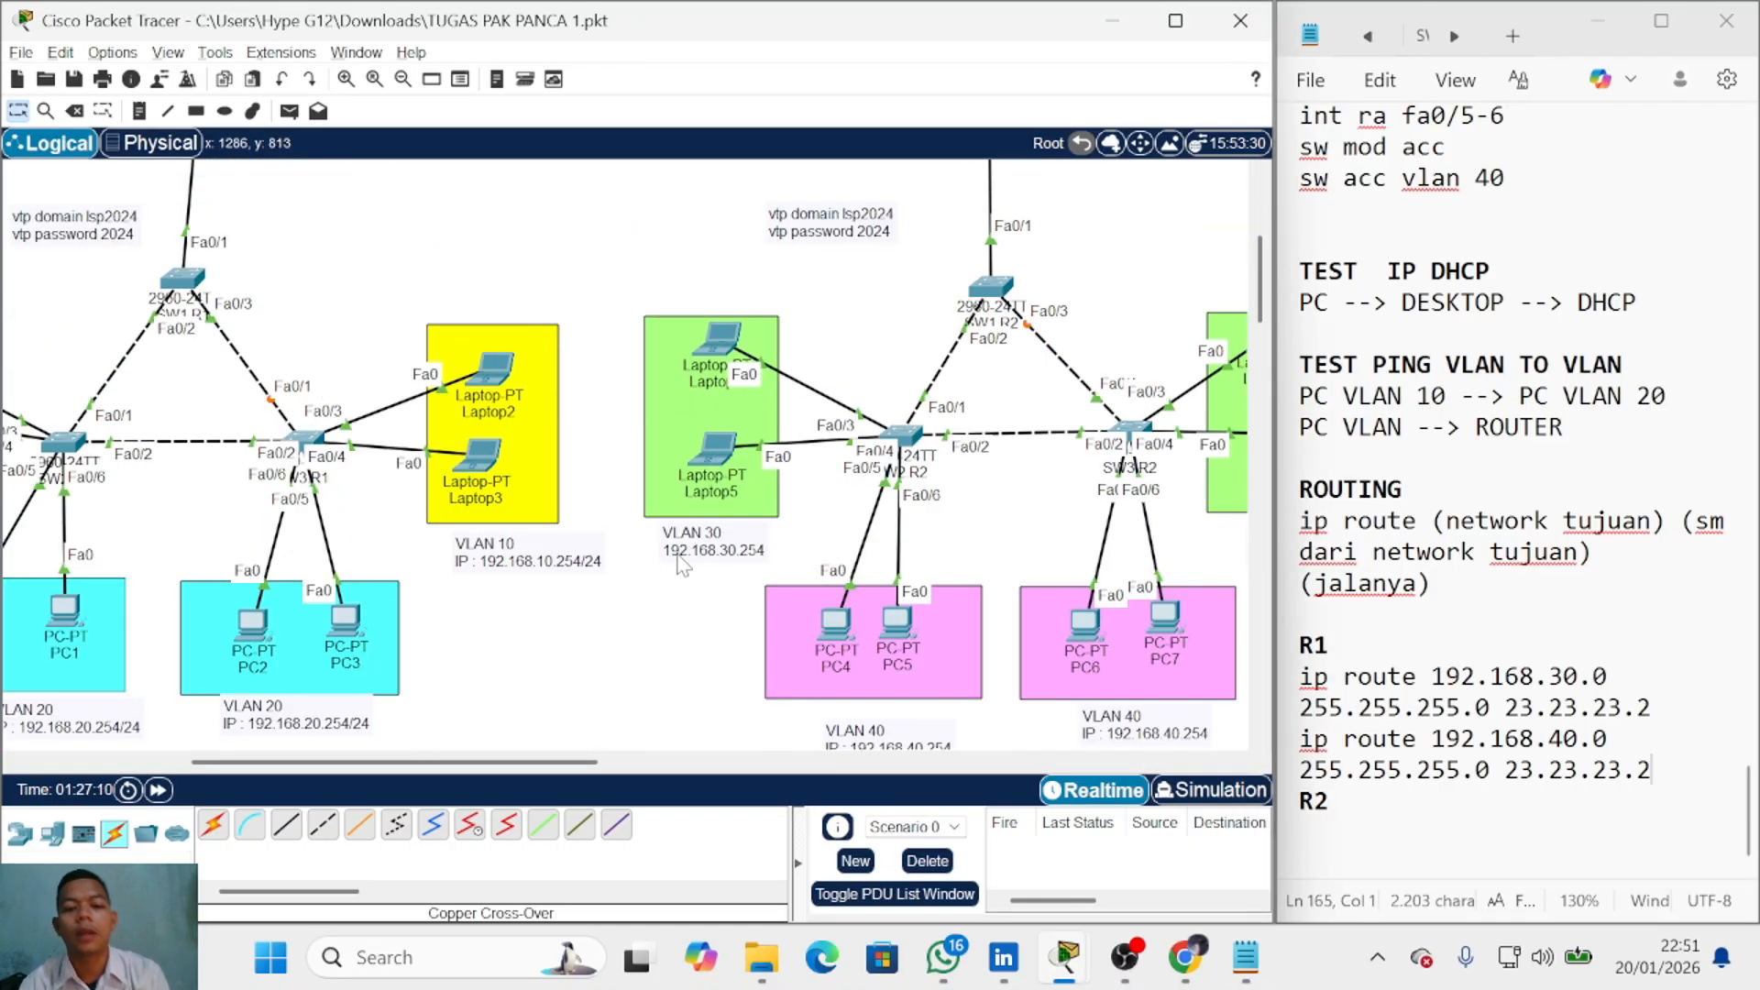
scroll(696, 554, "up", 2)
scroll(710, 555, "down", 2)
scroll(705, 559, "up", 1)
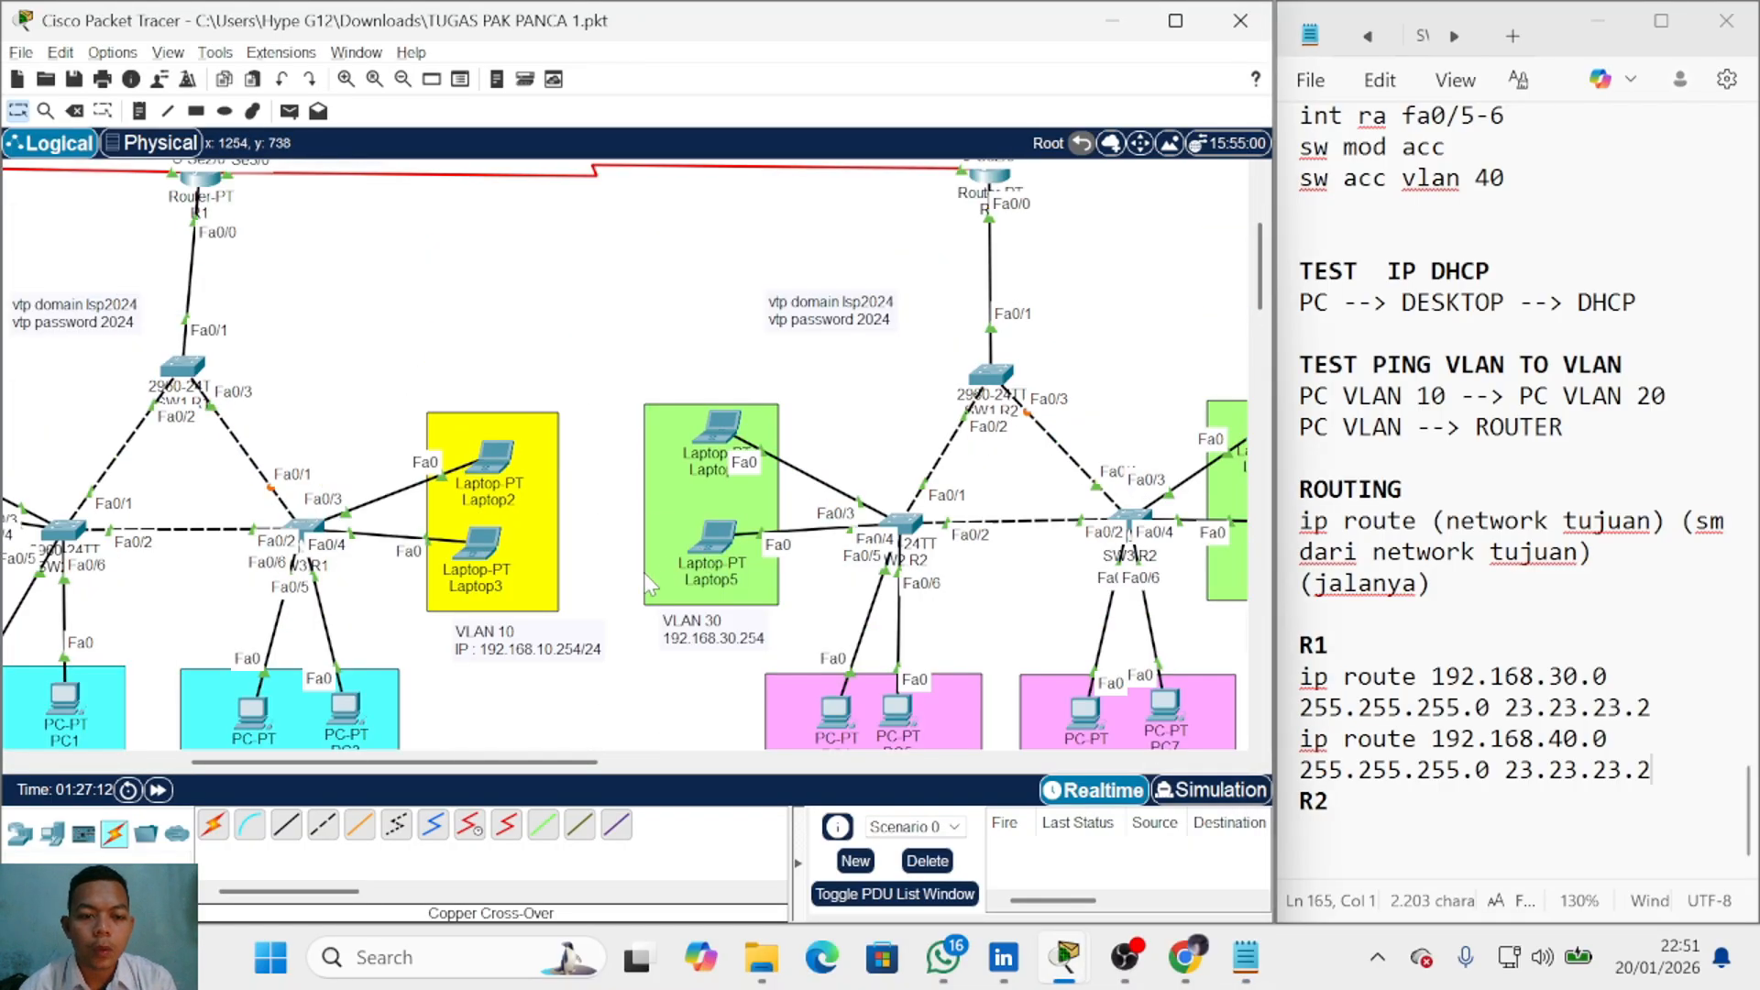
scroll(541, 614, "down", 1)
scroll(417, 631, "up", 2)
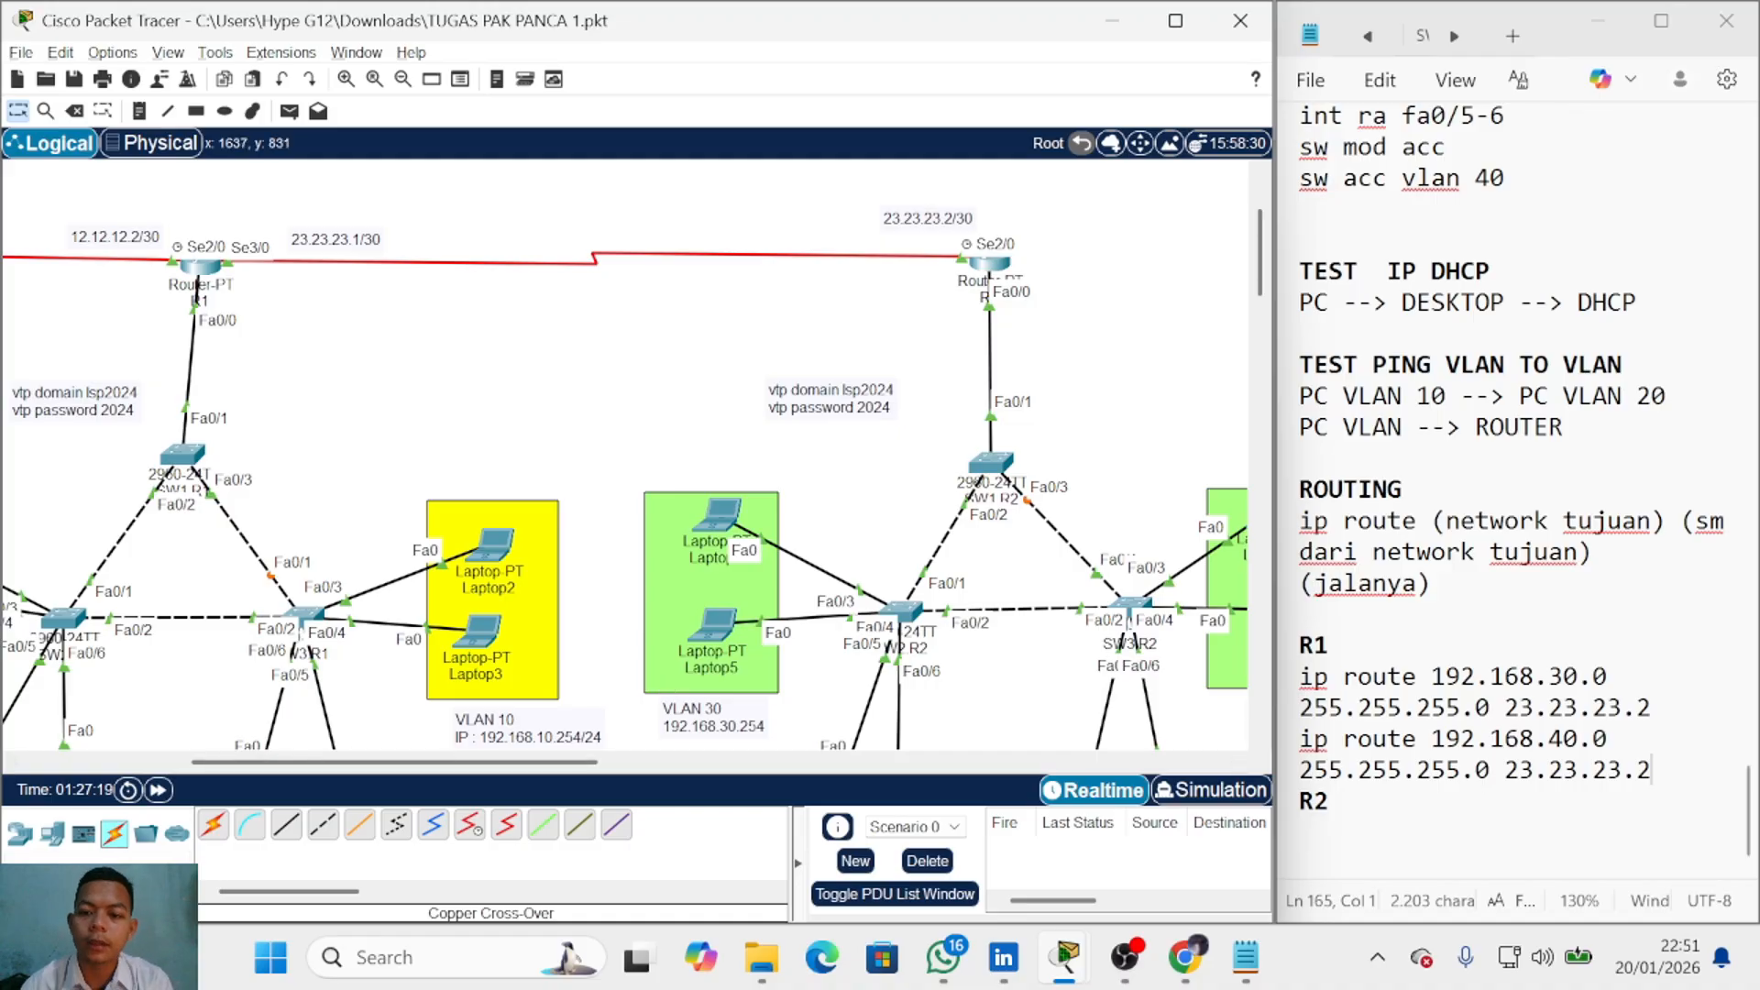
left_click(1361, 860)
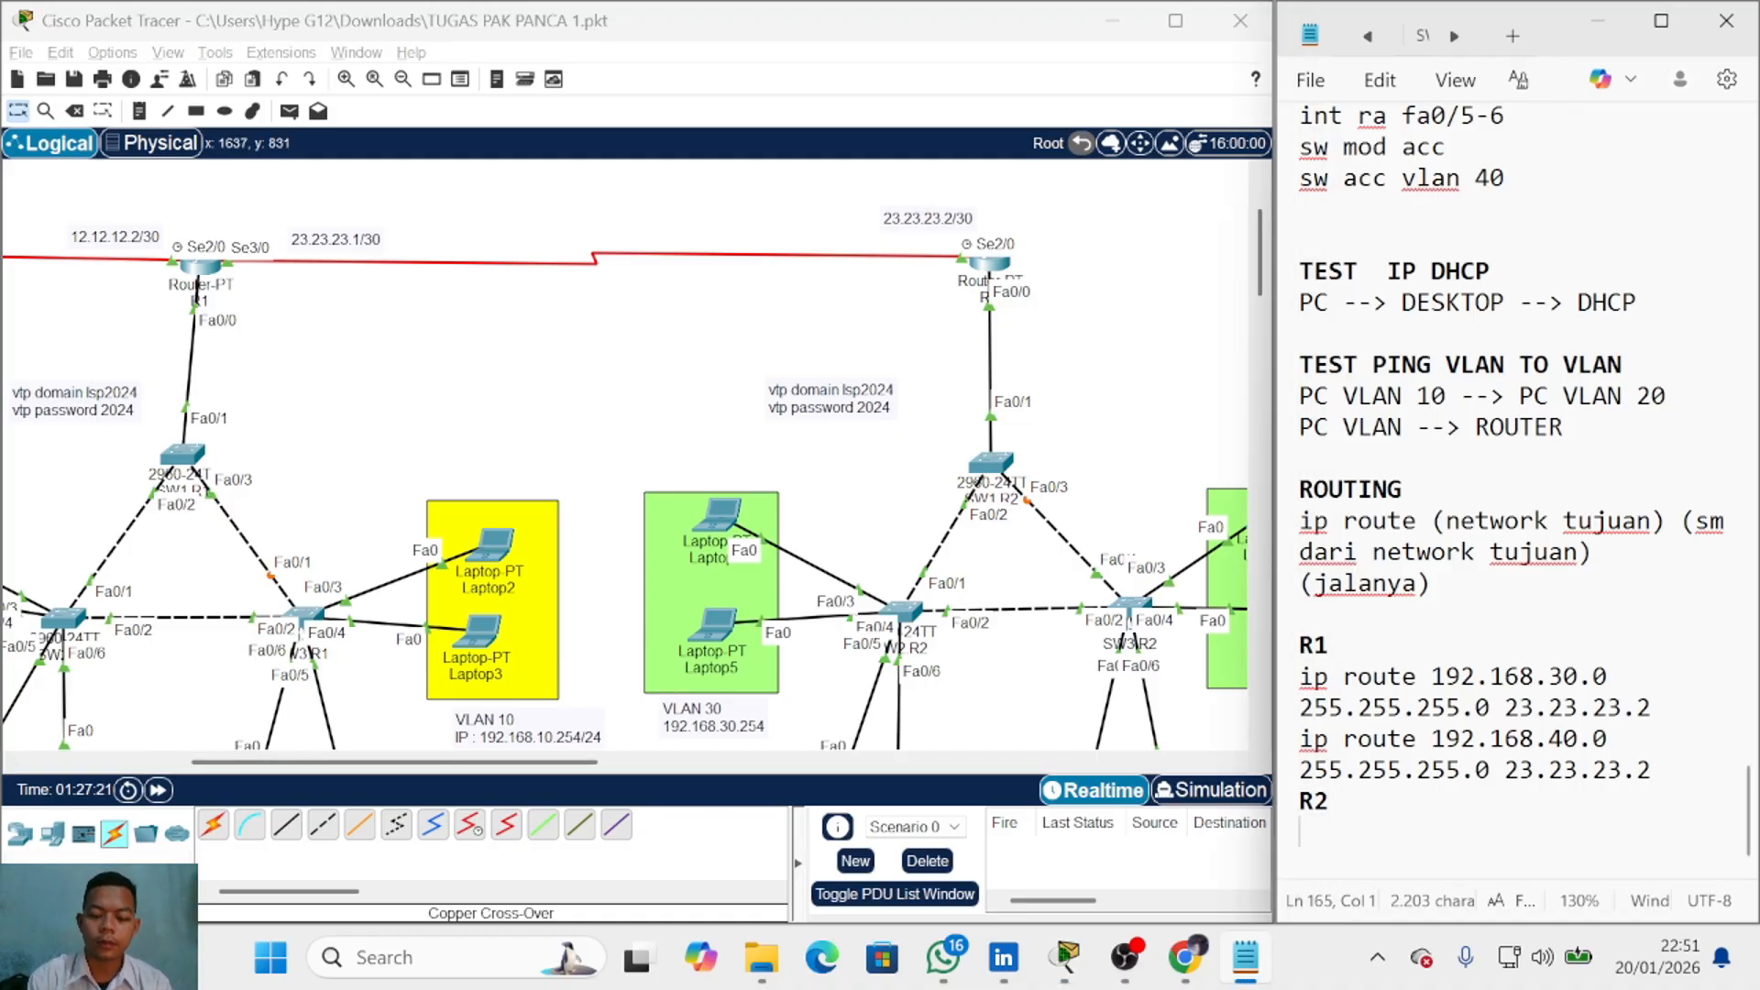
type("ip route 192.168.10.0 255.255.255.0 23.23.23.1")
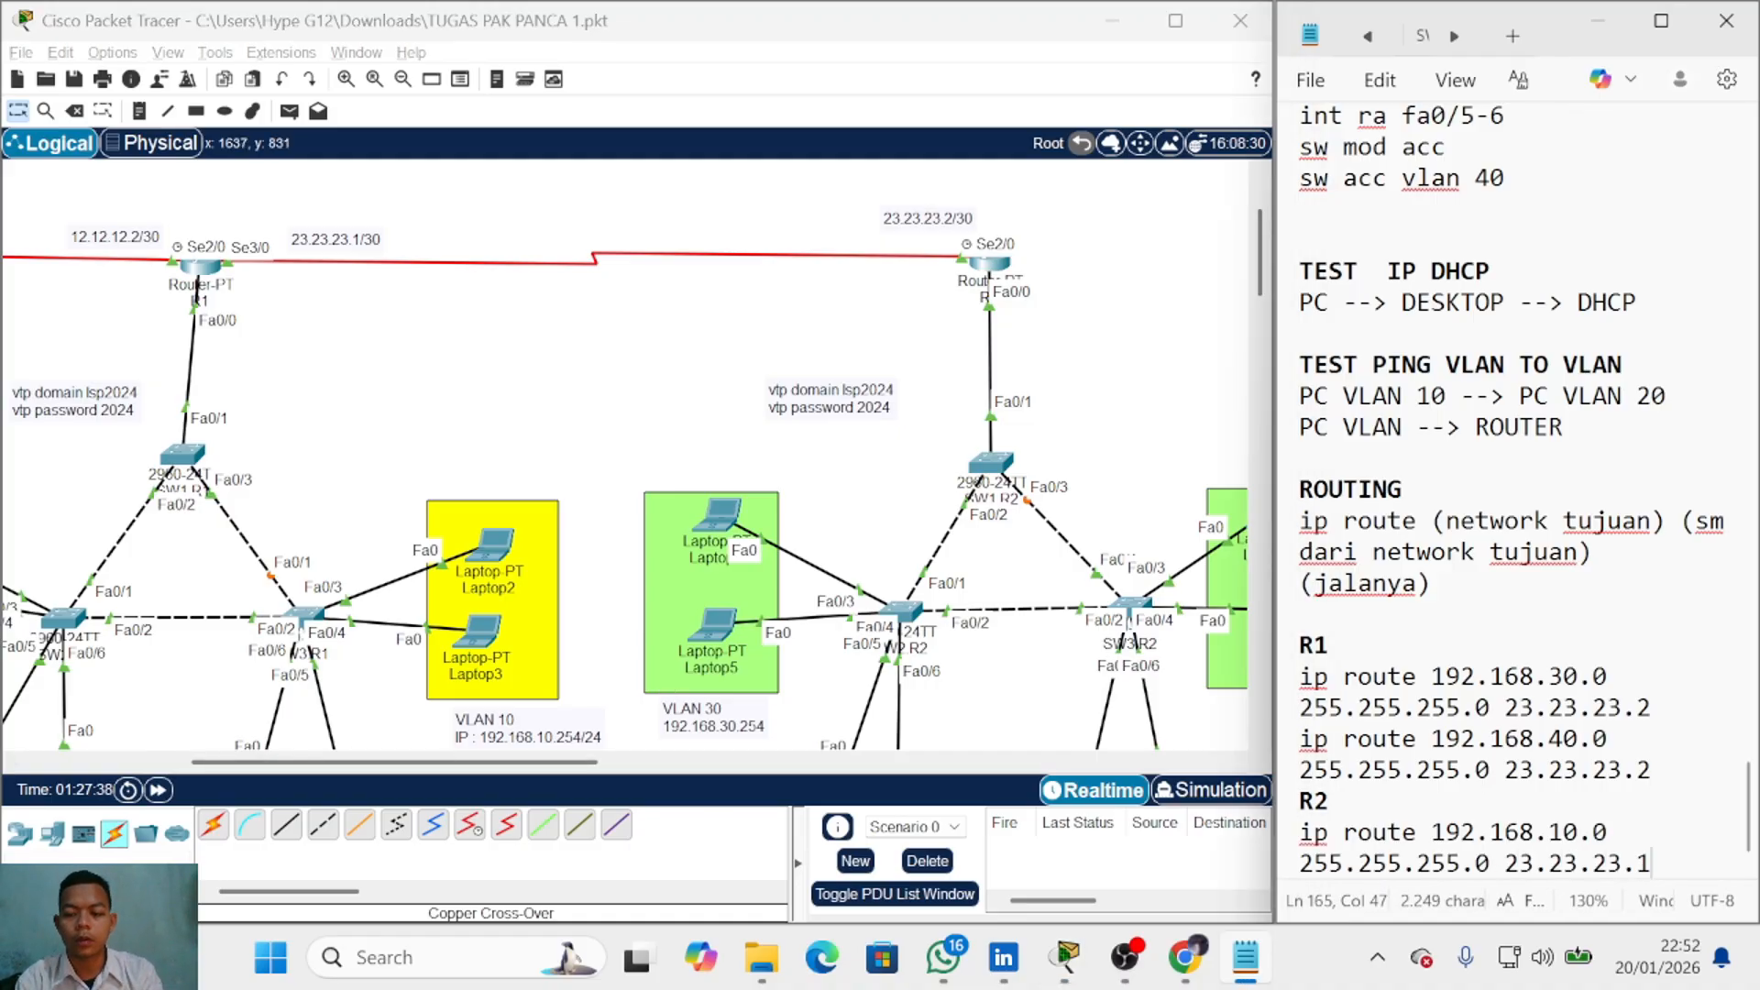
key("Return")
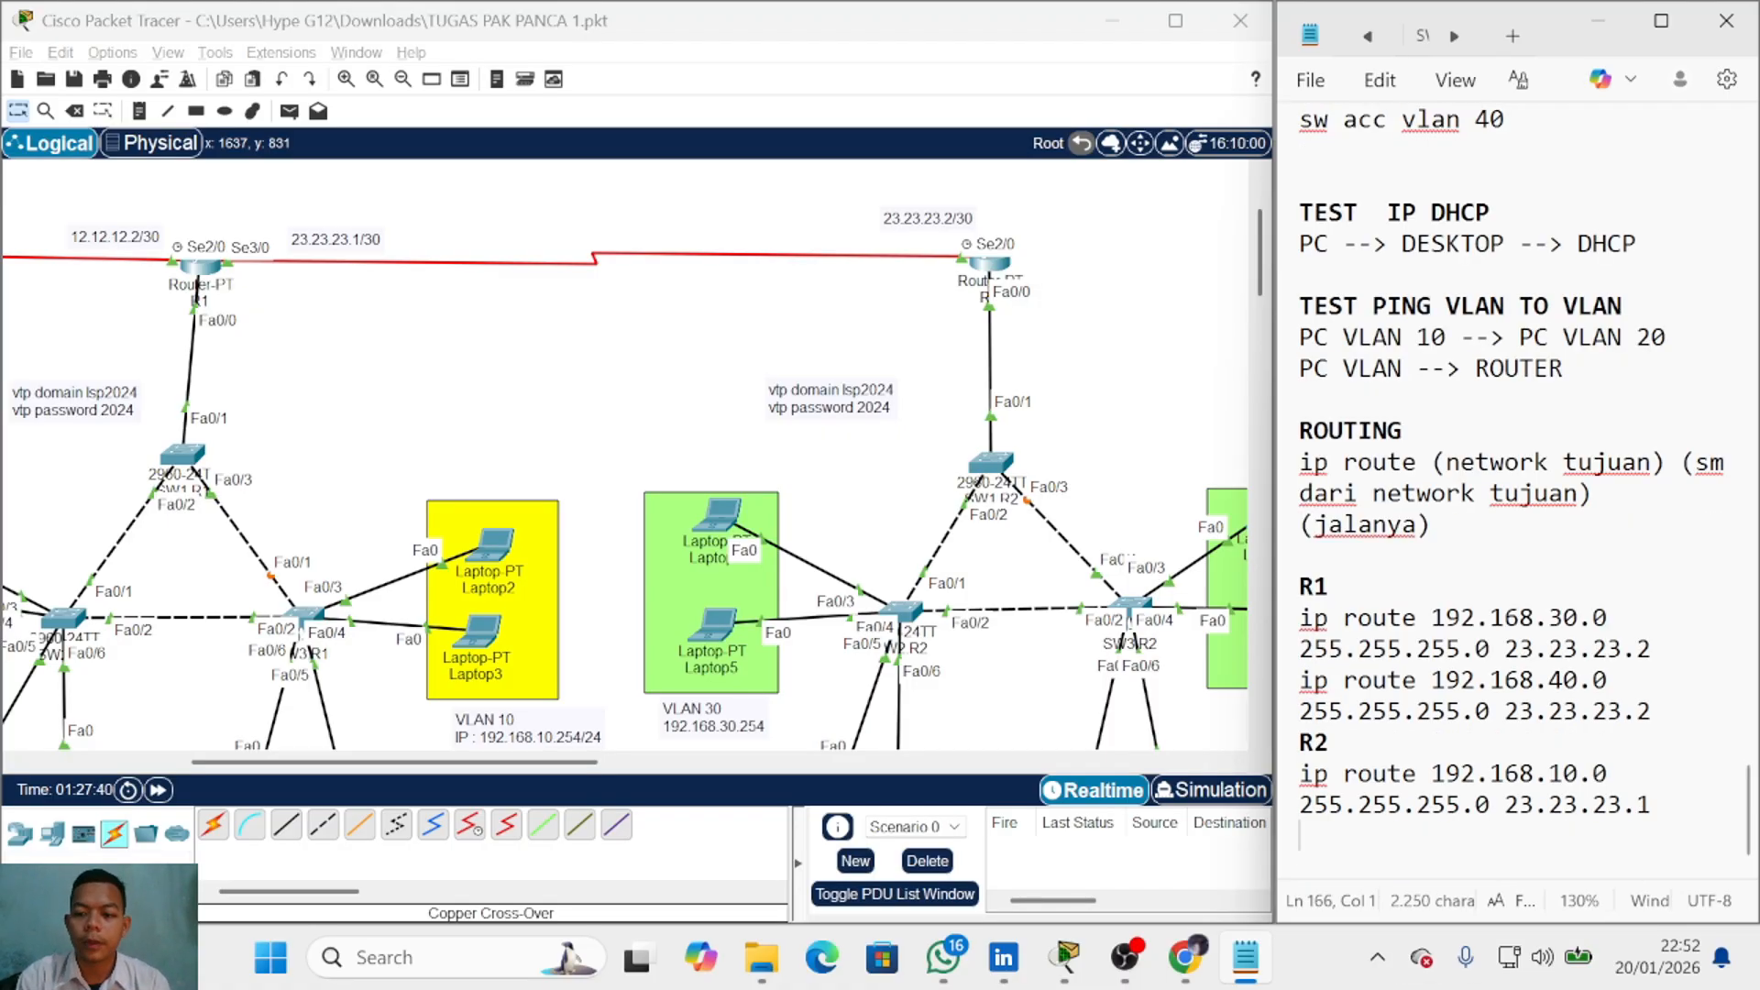
Step: Copy the R2 route and change its network to 192.168.20.0
left_click_drag(1653, 806, 1278, 782)
key("ctrl+c")
left_click(1319, 835)
key("ctrl+v")
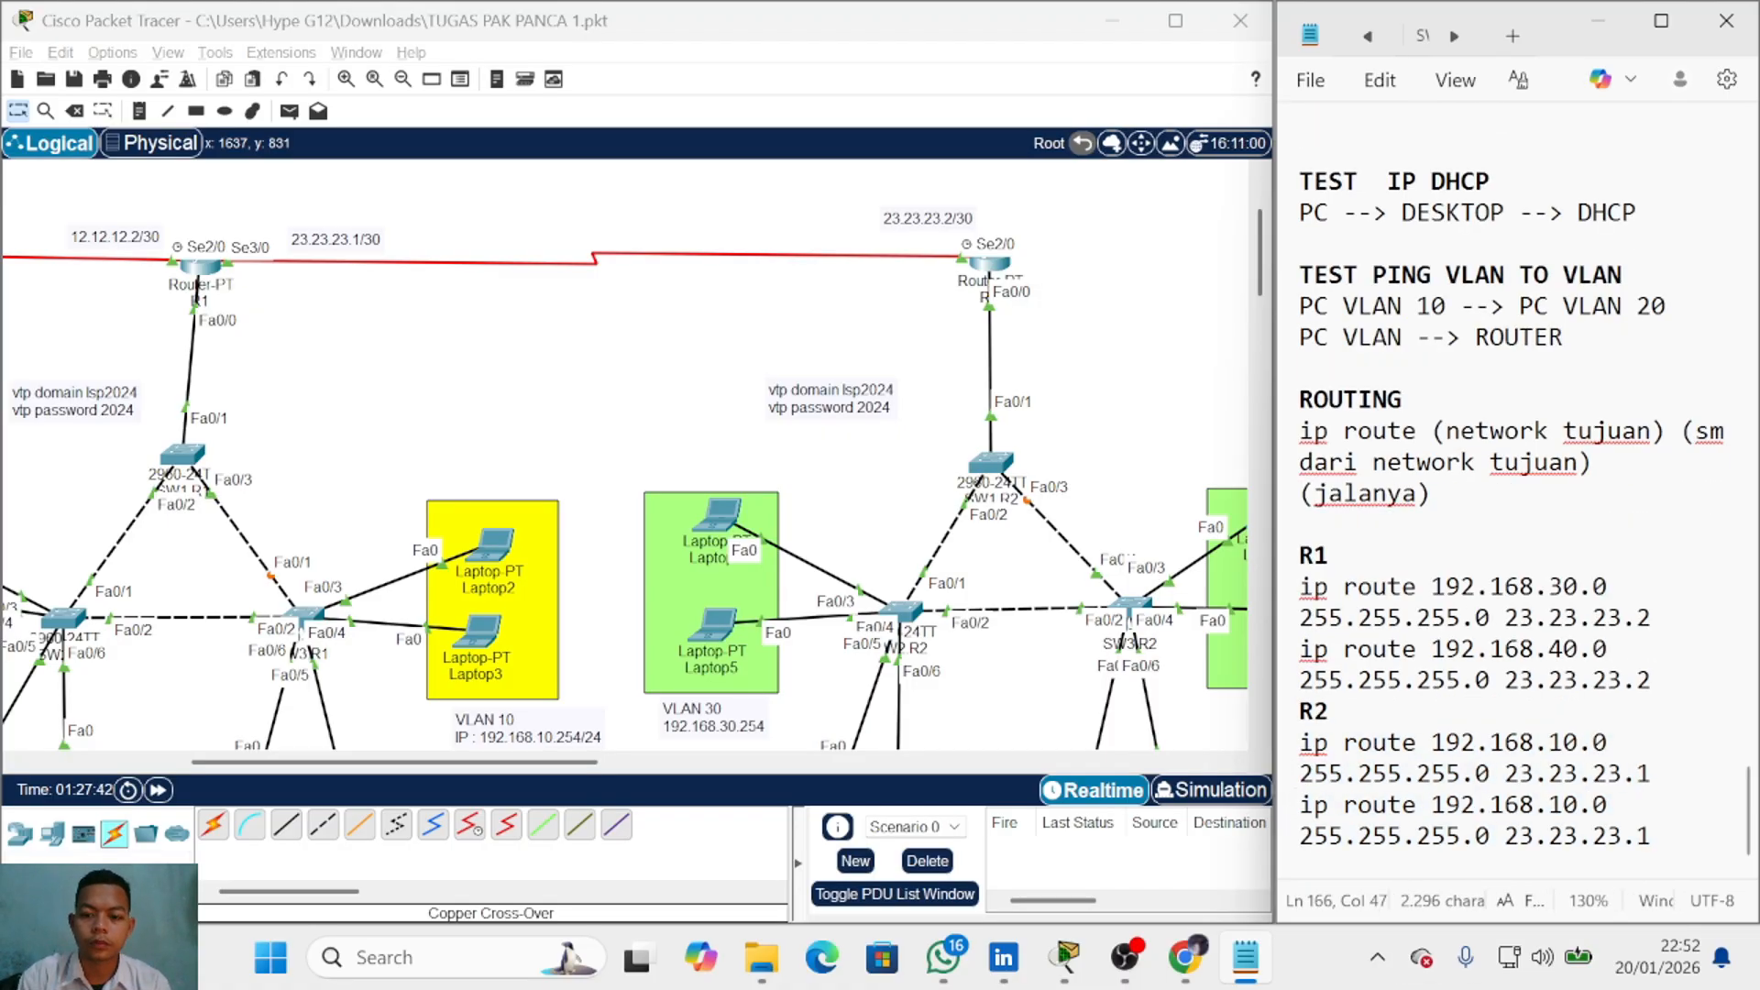
left_click(1563, 805)
key("BackSpace")
type("2")
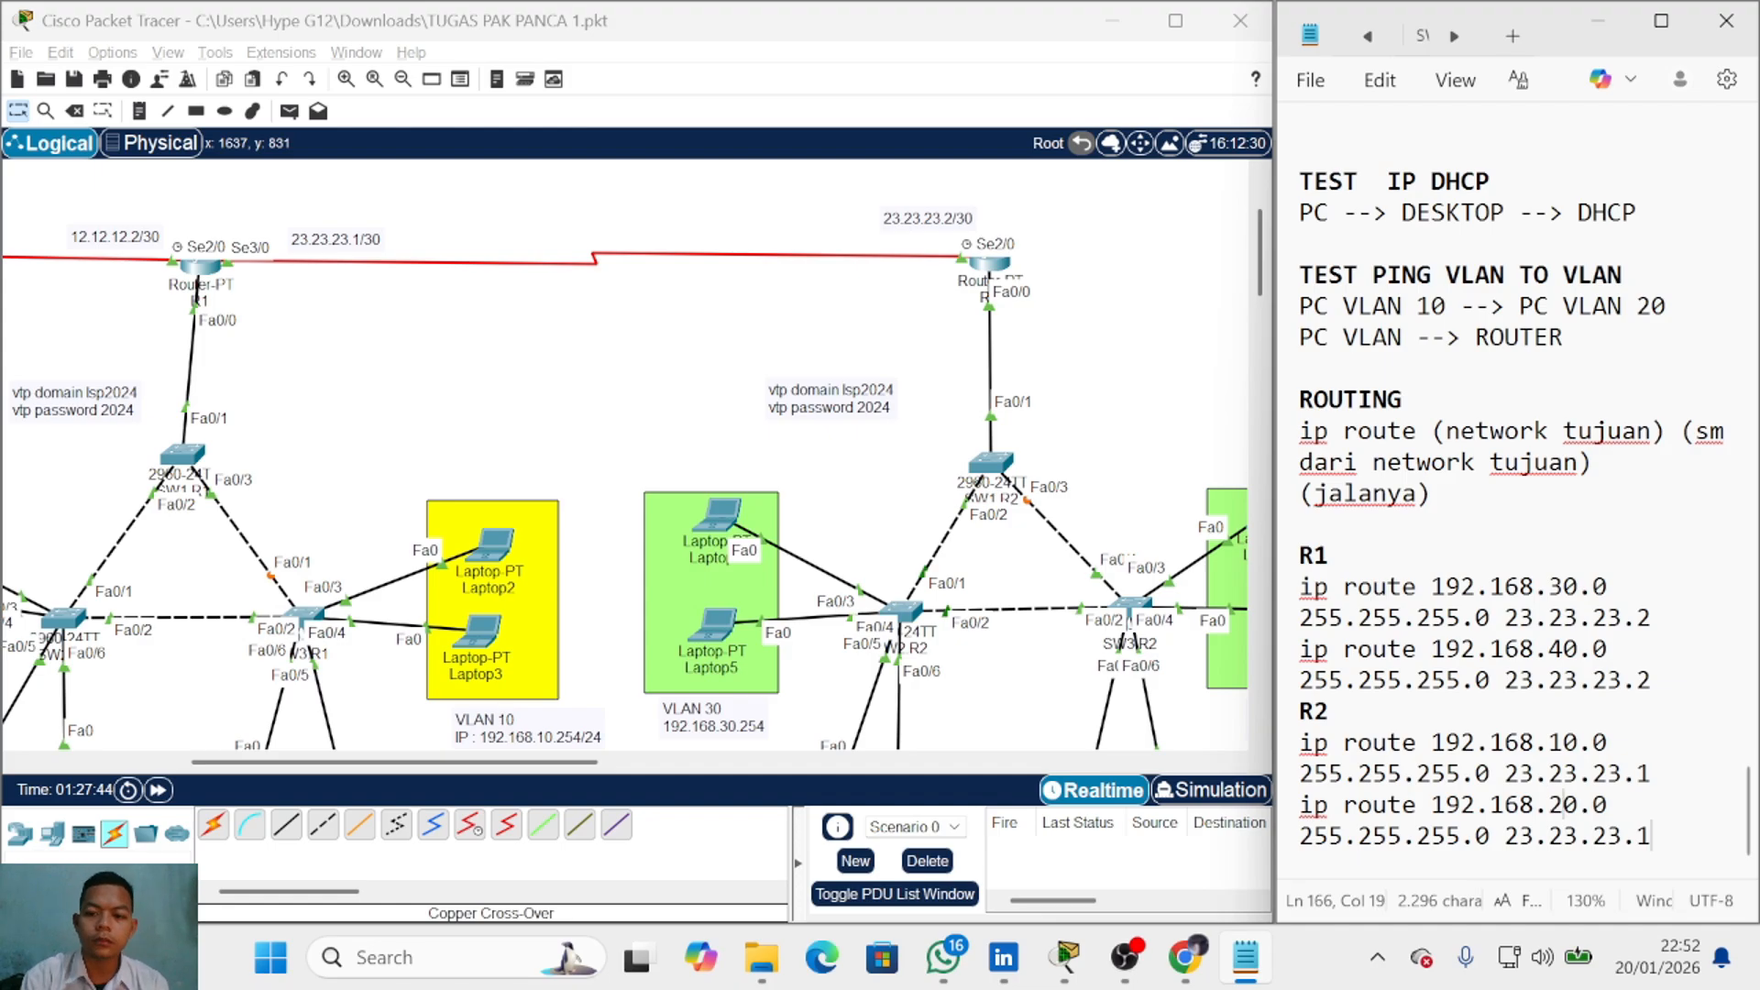
left_click(1519, 774)
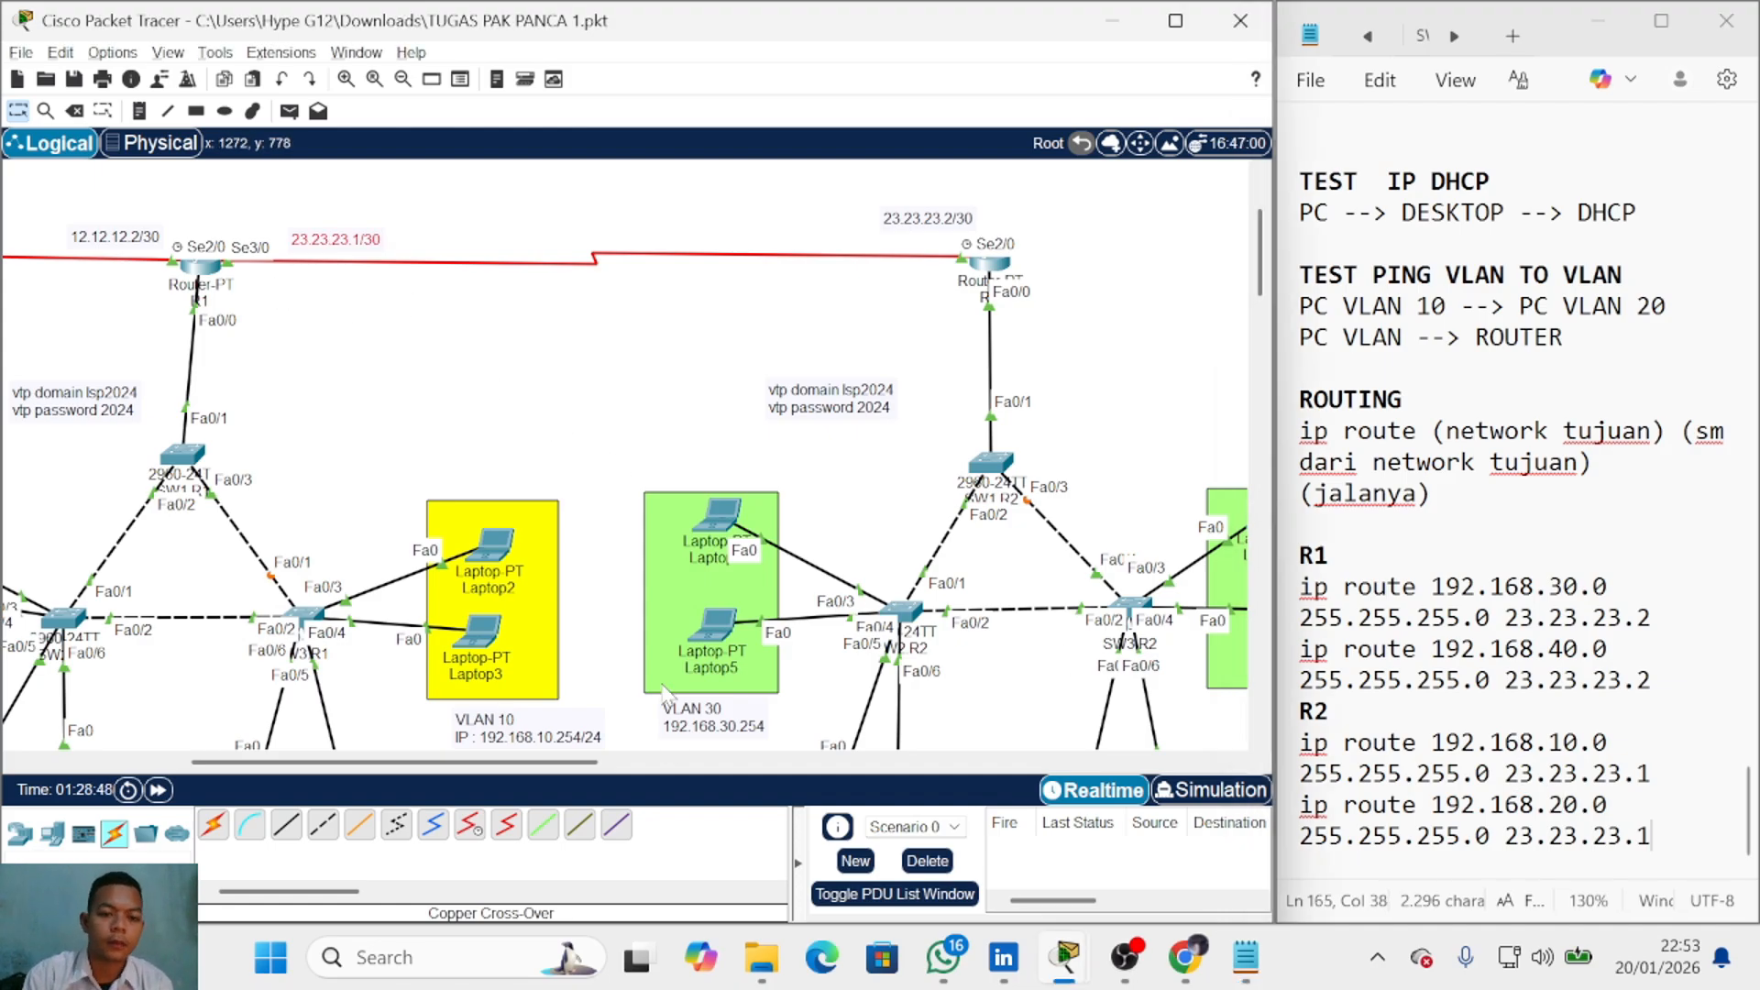
scroll(442, 443, "down", 2)
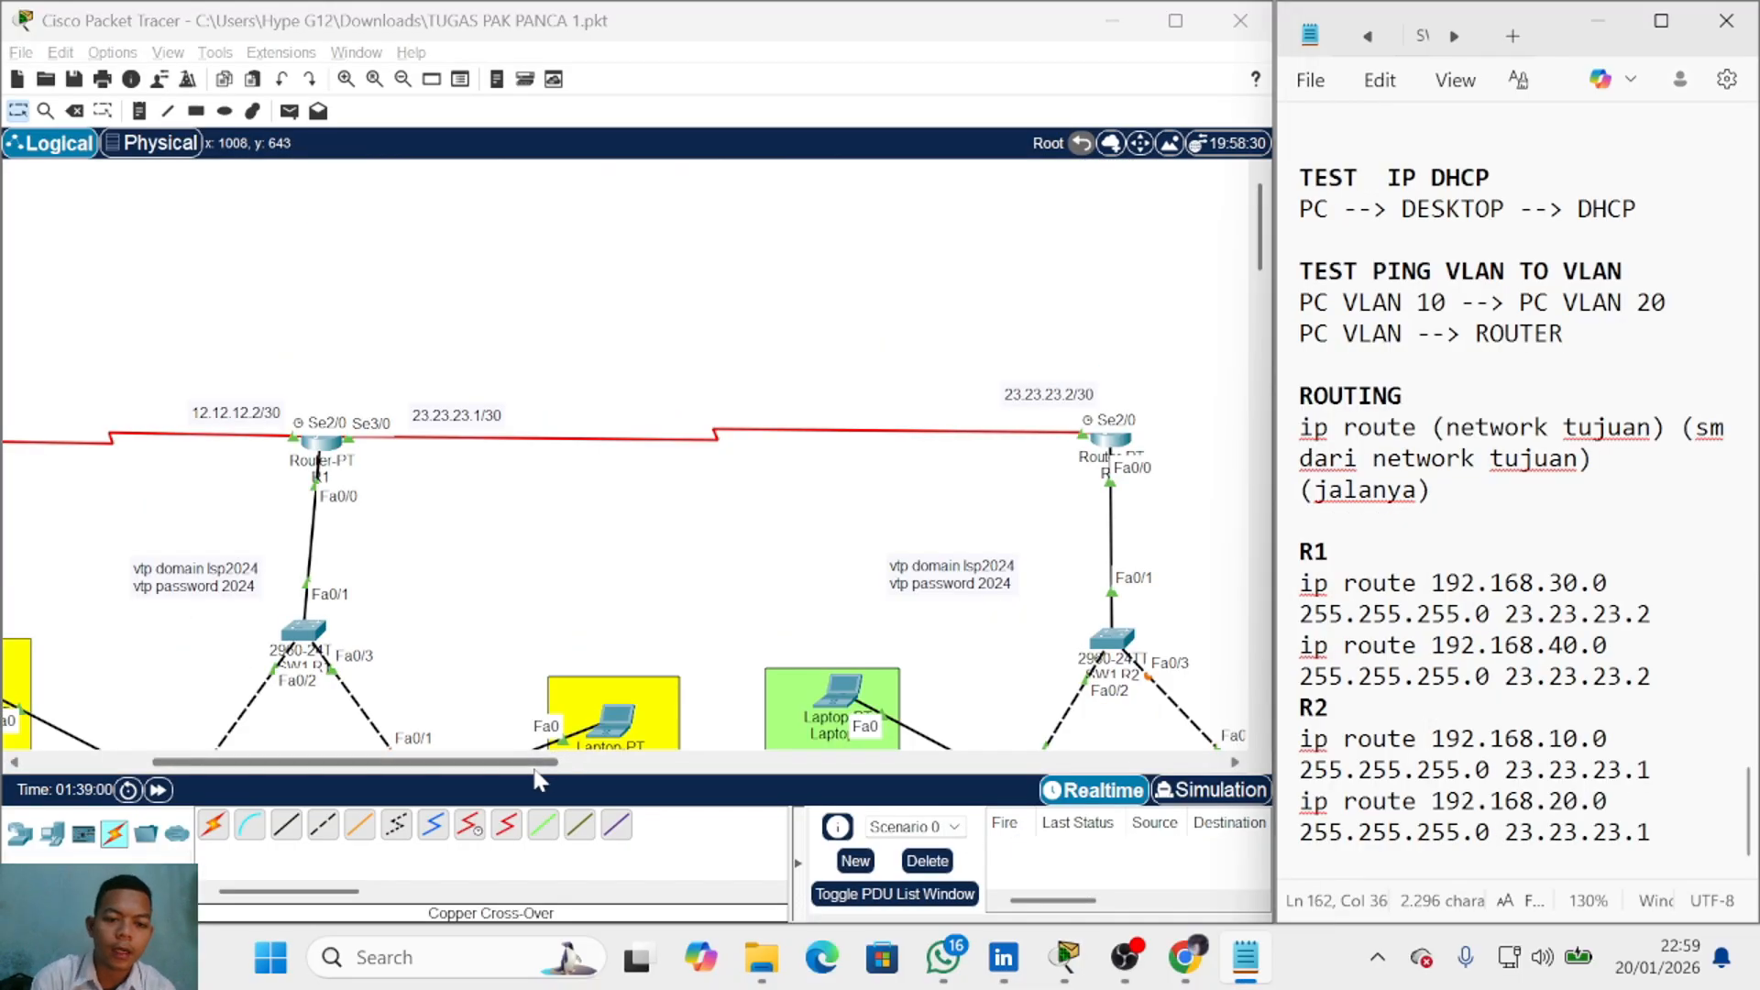
Step: Send simple PDU pings PC3→Laptop5 and Laptop3→PC4, then delete them
left_click_drag(541, 778, 439, 768)
scroll(460, 581, "down", 3)
scroll(451, 655, "up", 2)
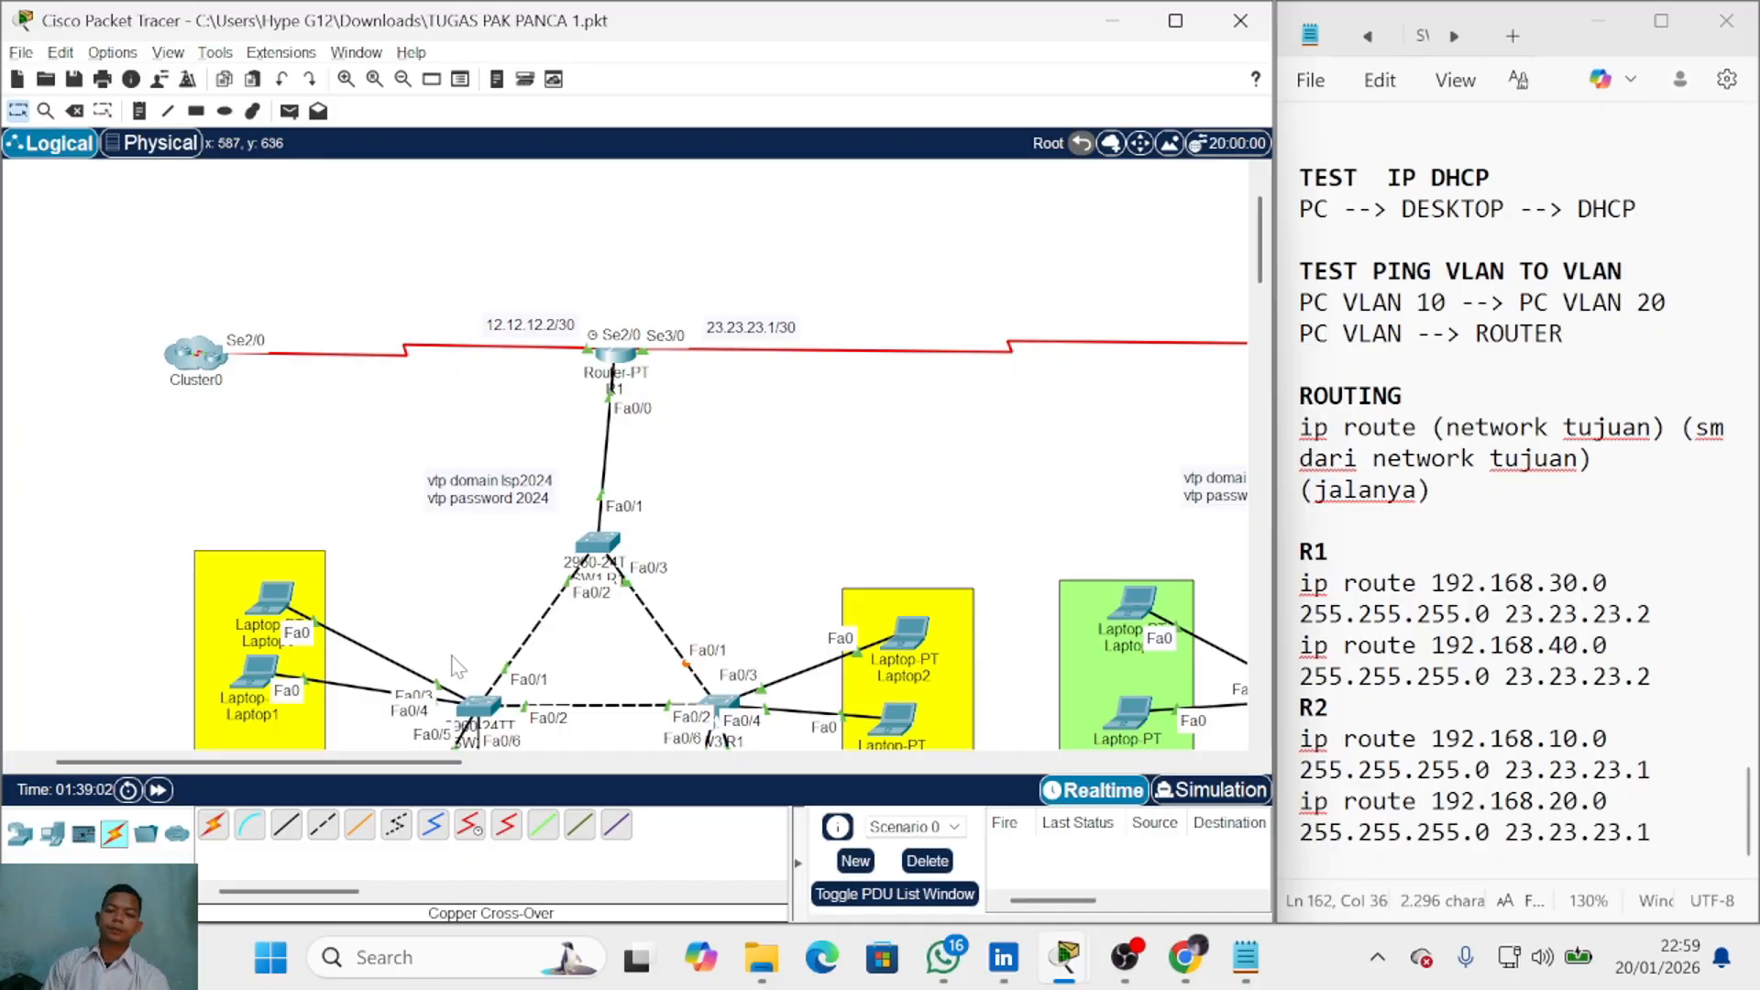
scroll(597, 516, "down", 3)
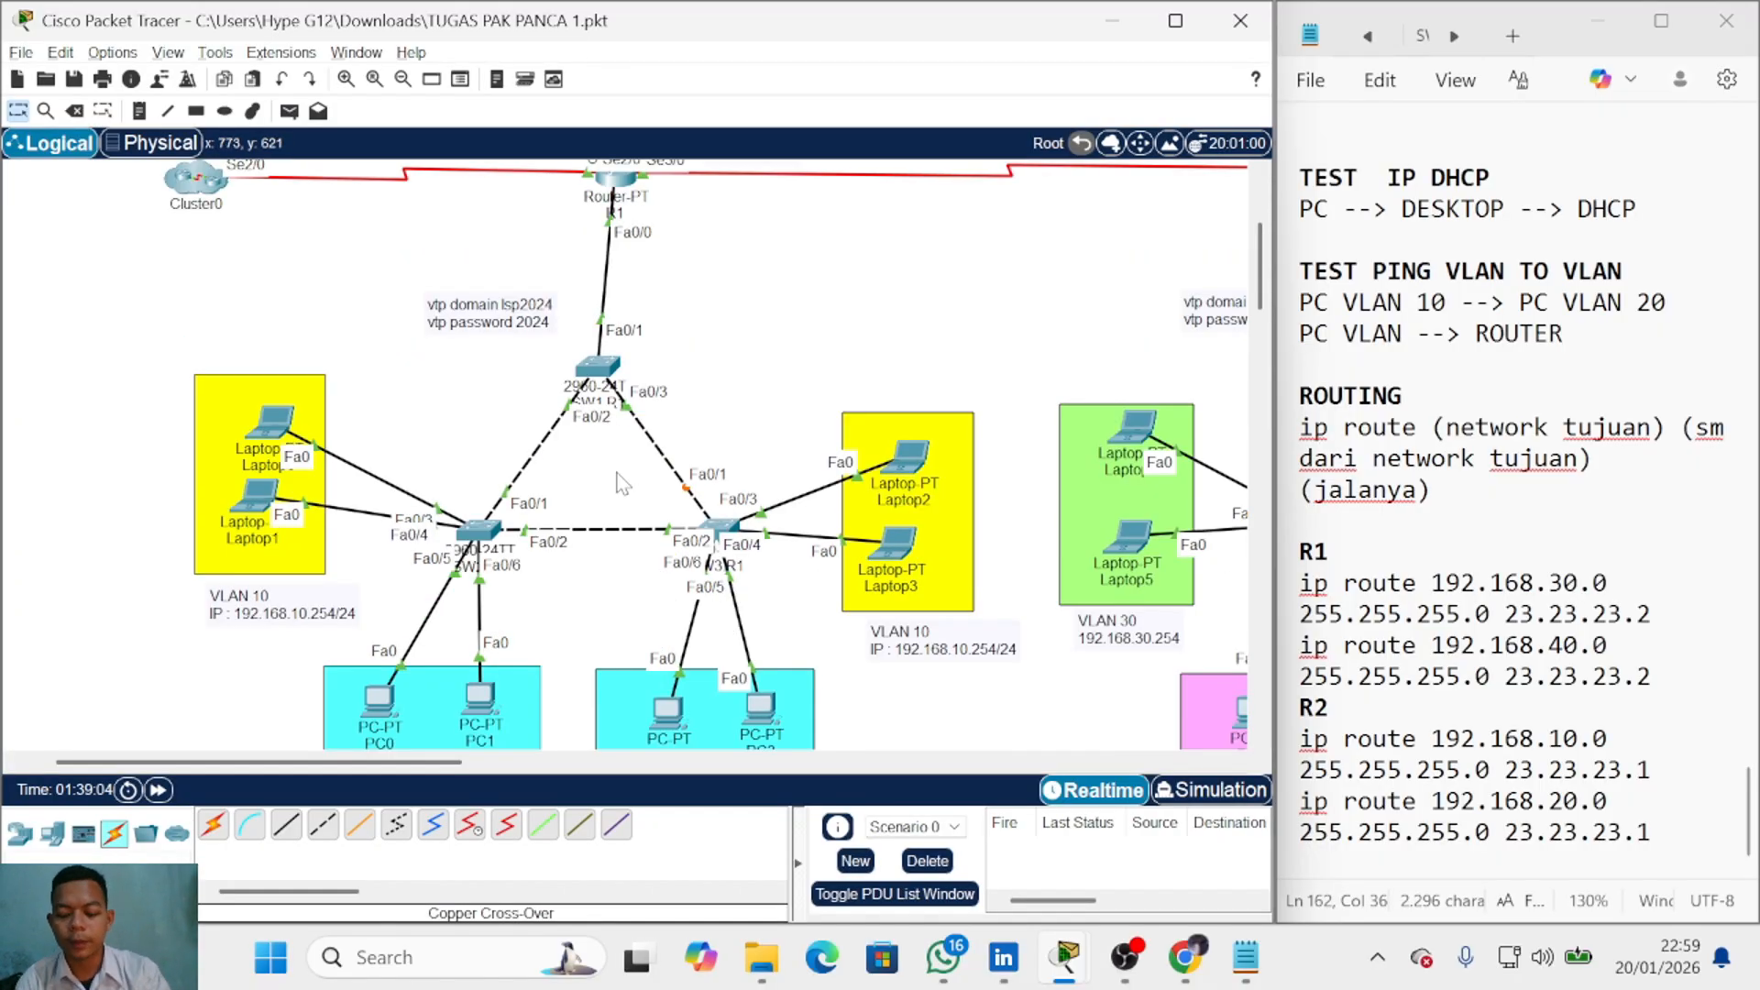
key("p")
left_click(757, 716)
left_click(1124, 537)
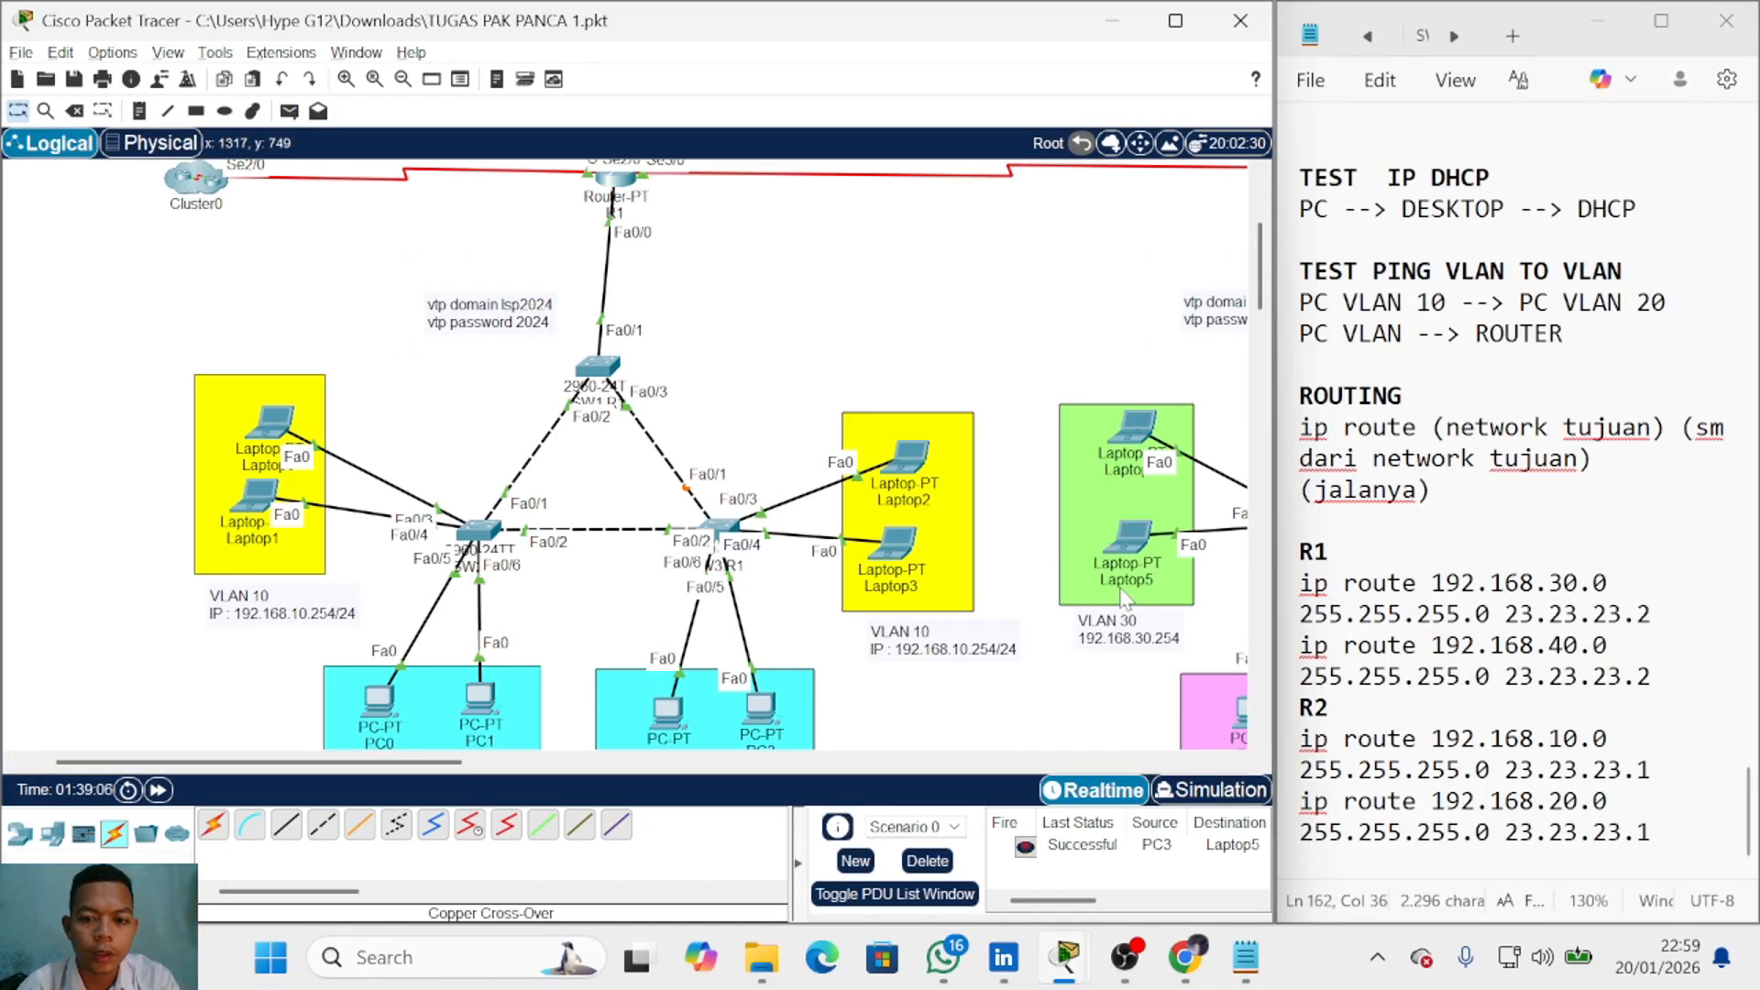
key("p")
left_click(892, 543)
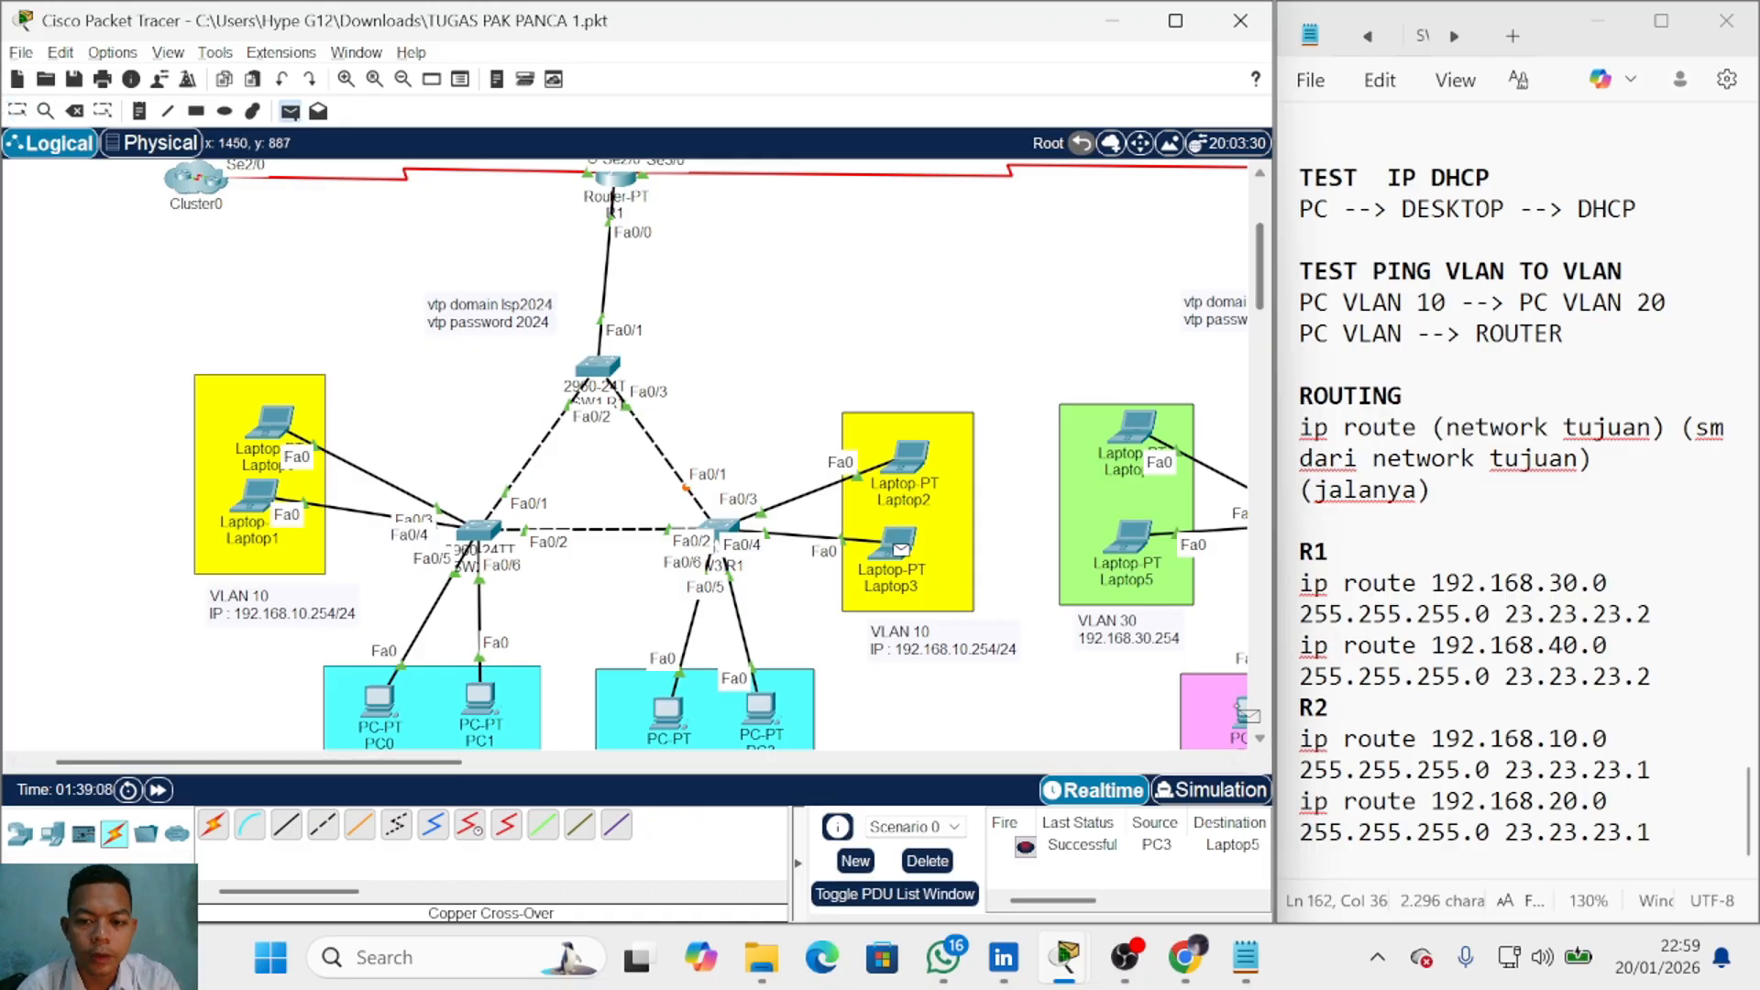
left_click(1239, 713)
left_click(927, 860)
scroll(810, 679, "up", 3)
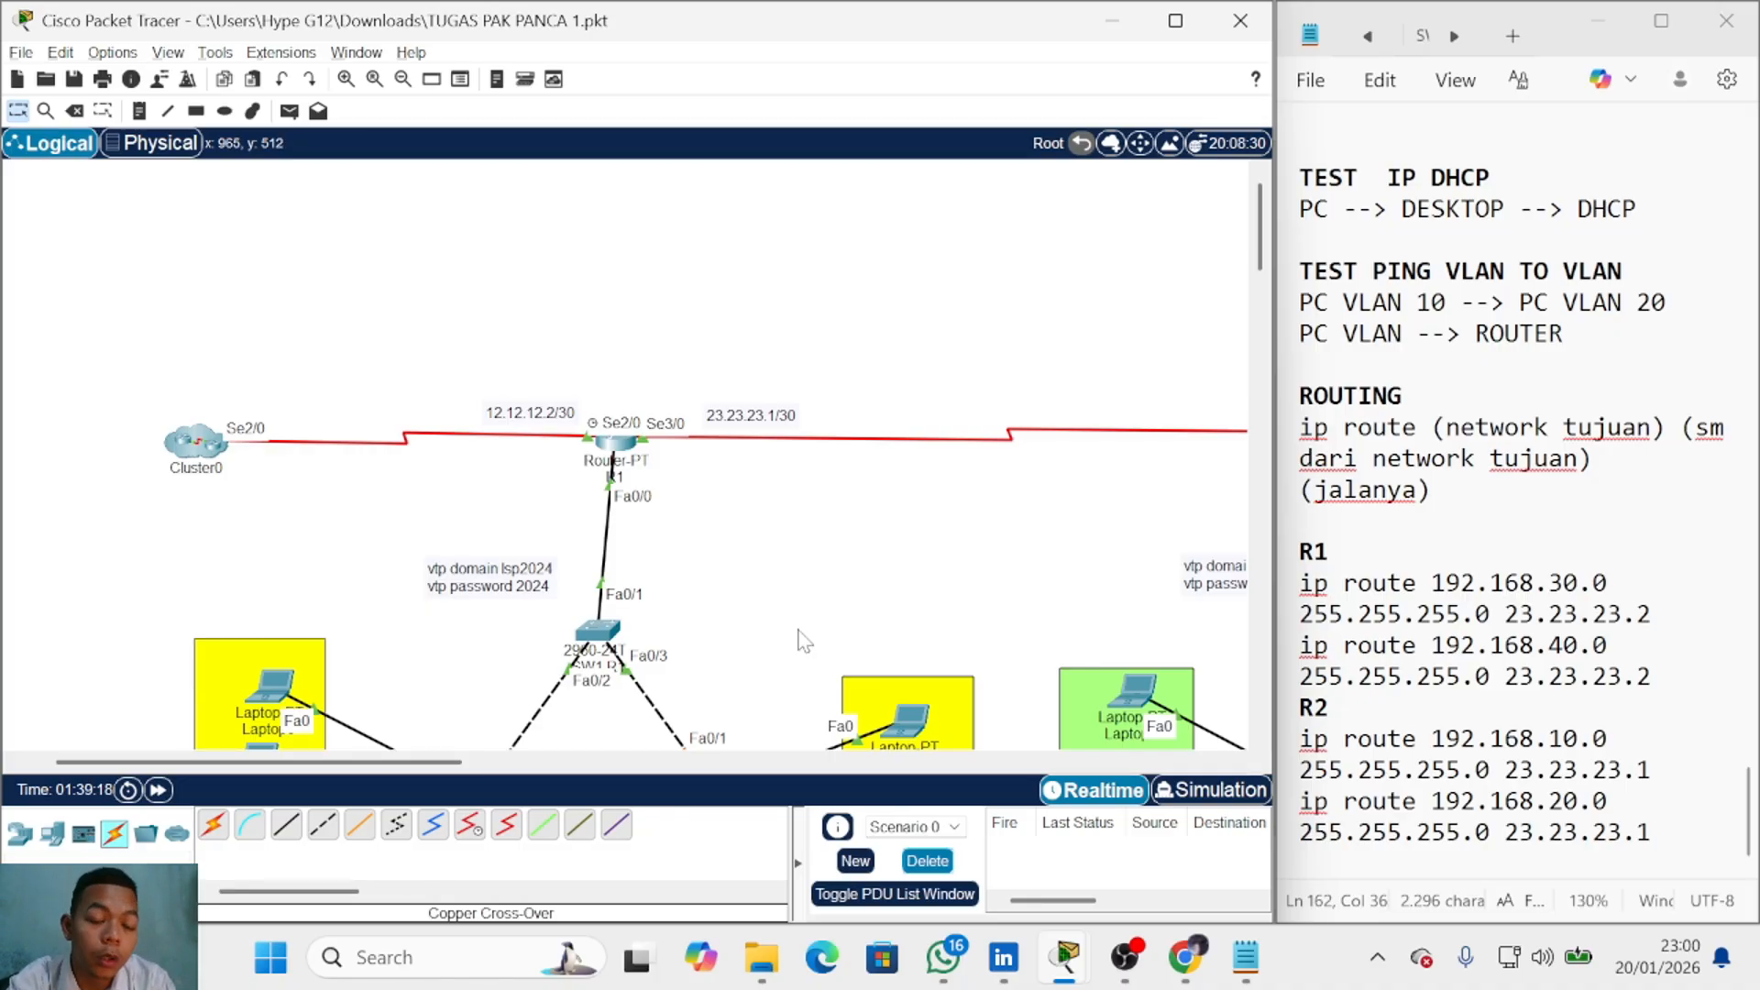
Step: Ping Server0 in Cluster0 from Laptop0 and fire it again; it fails
key("p")
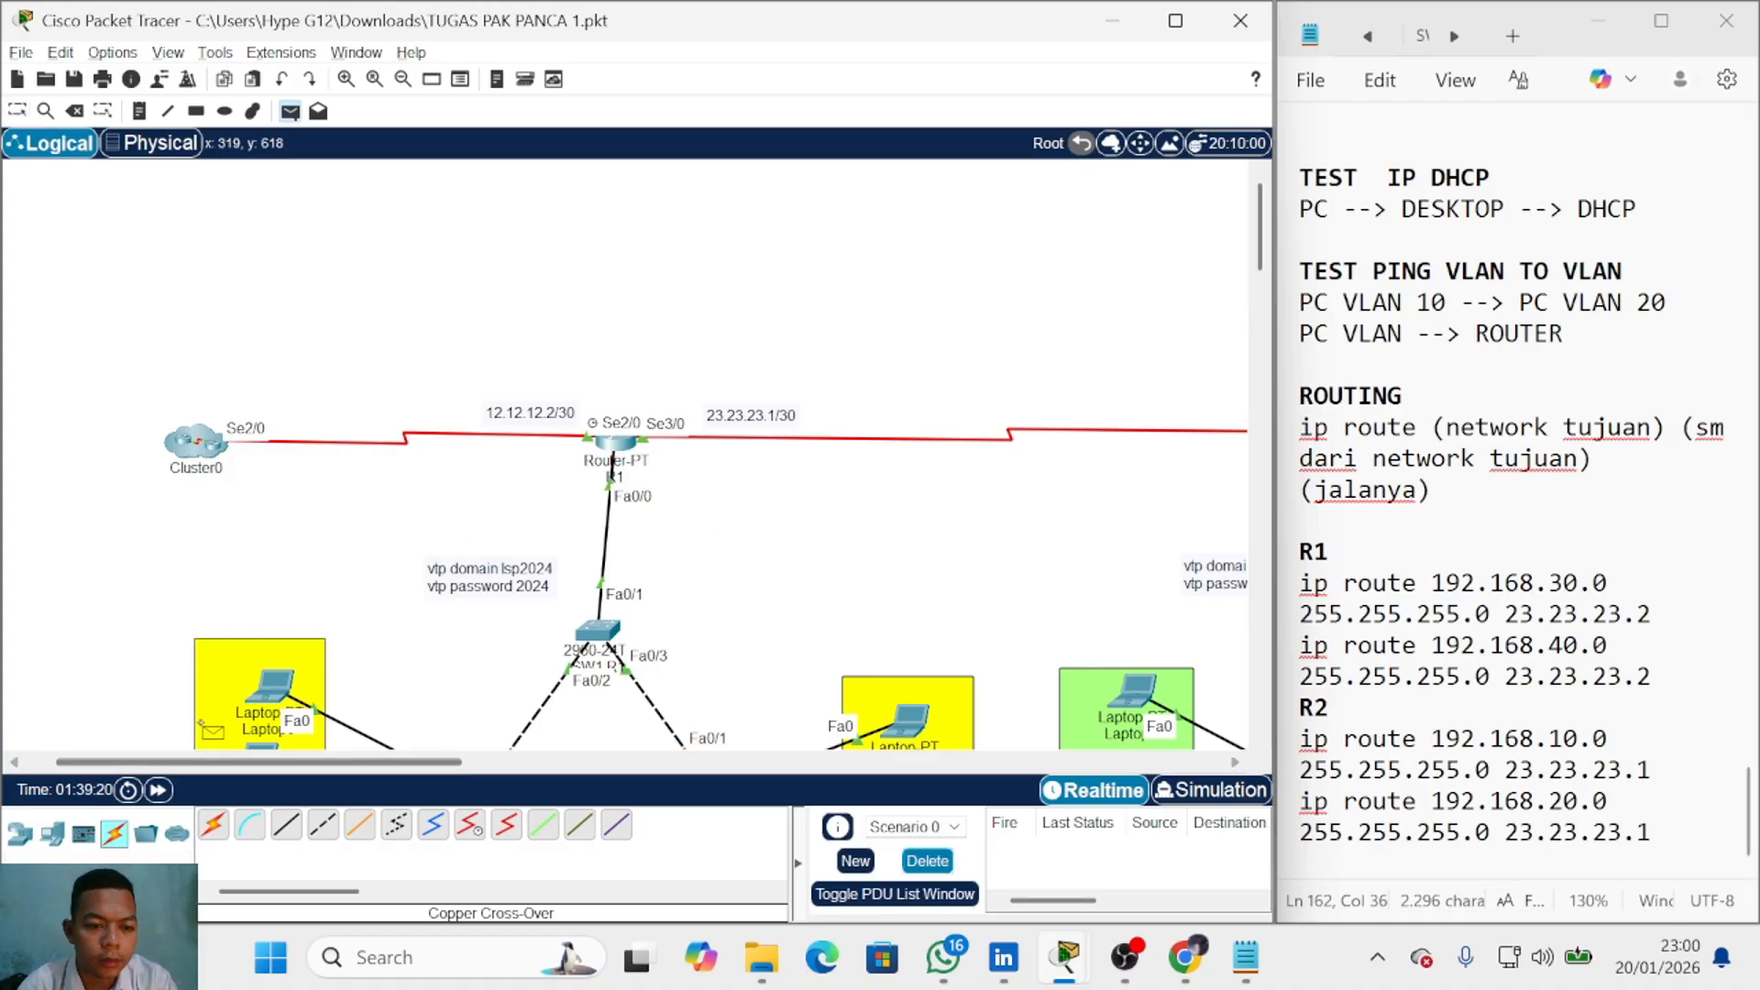
left_click(274, 686)
left_click(194, 445)
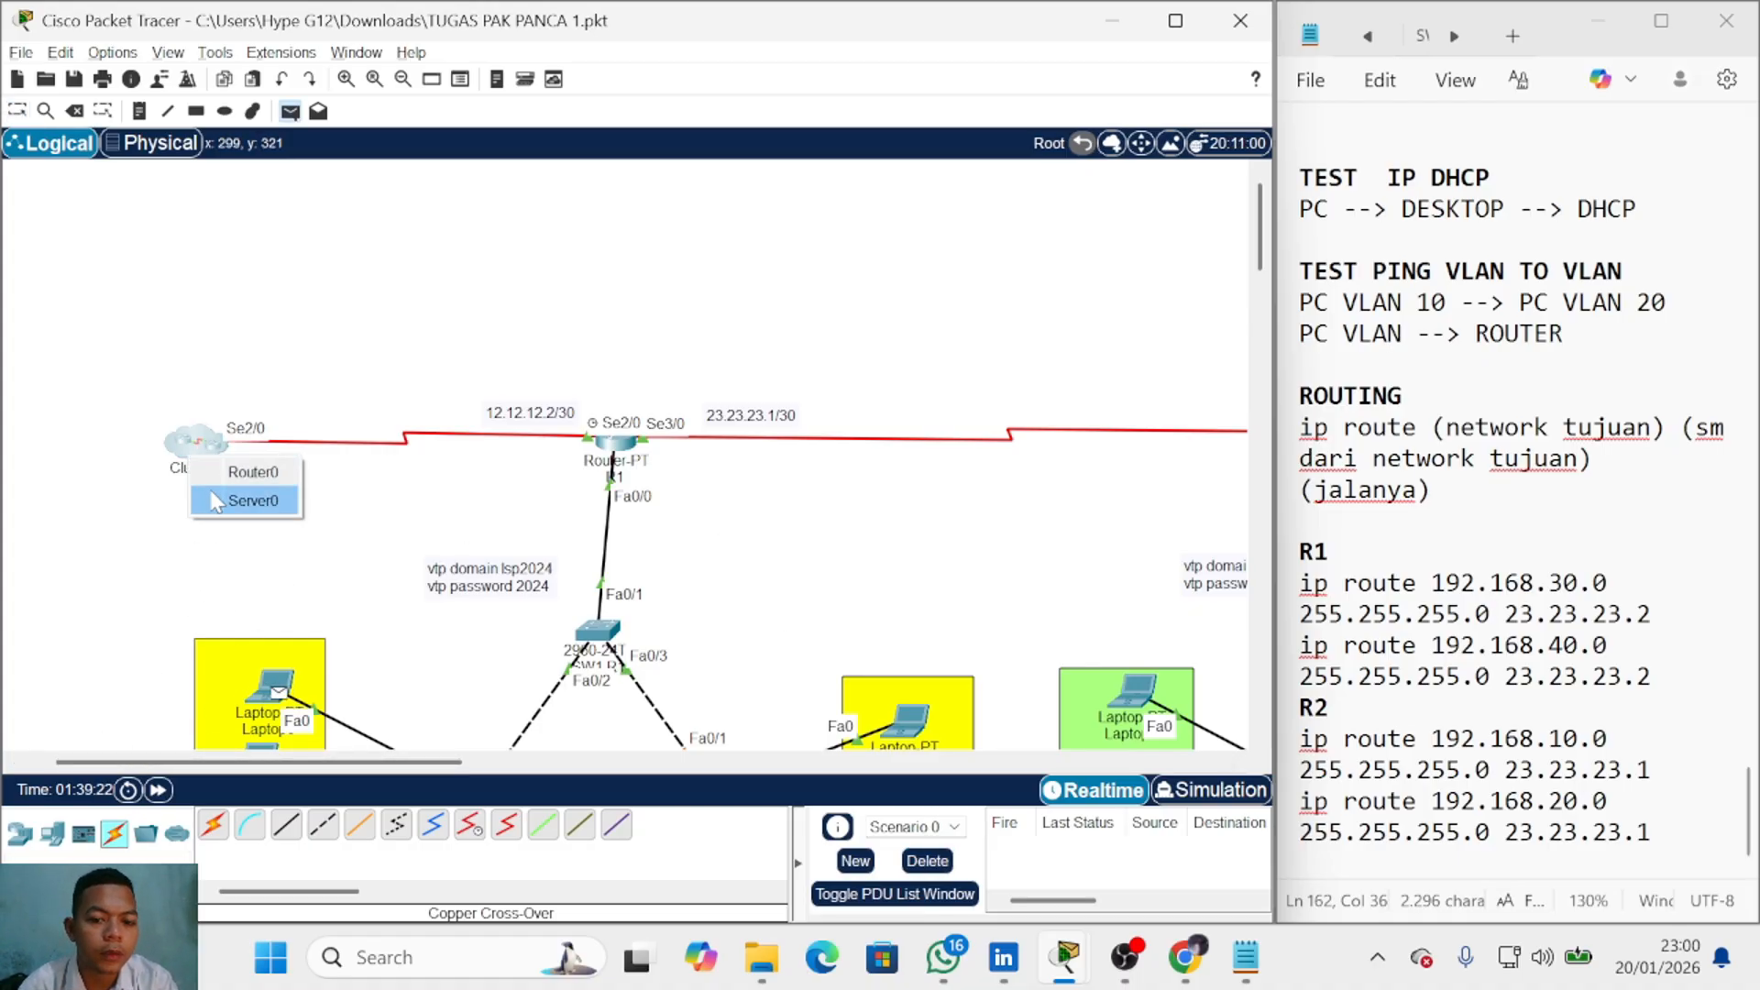
left_click(213, 491)
left_click(1024, 847)
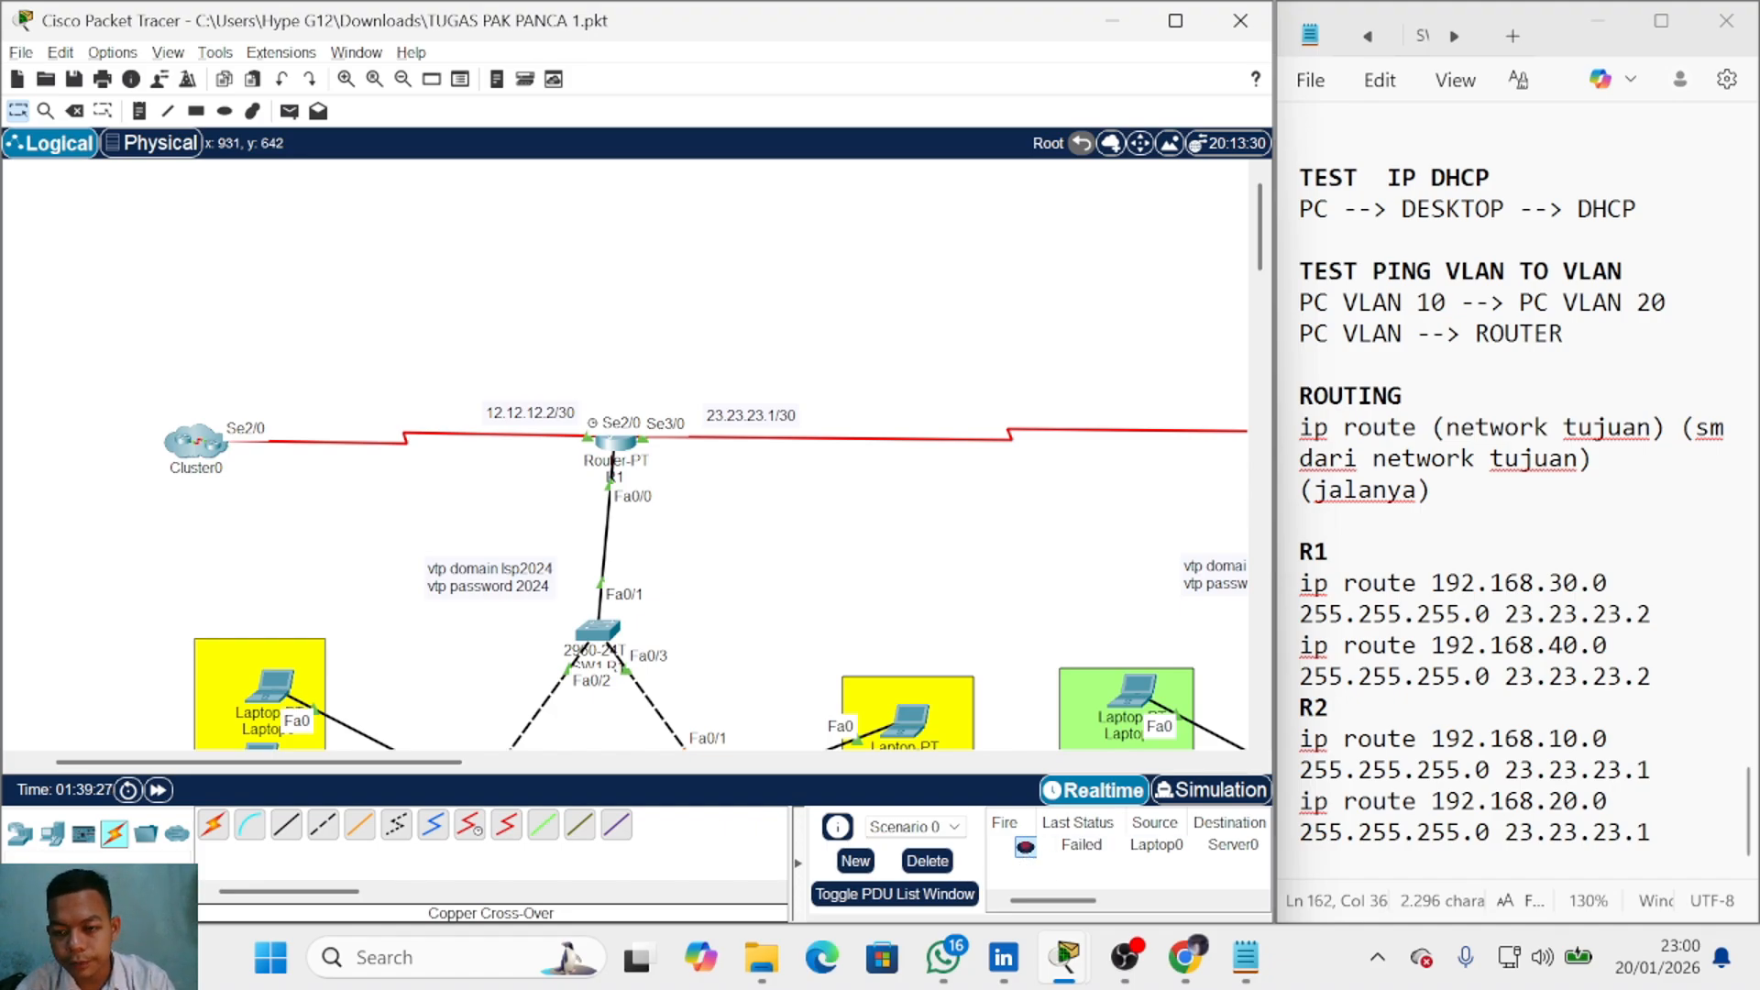
Step: Insert a blank line after the last R1 route in the notes
left_click(1653, 833)
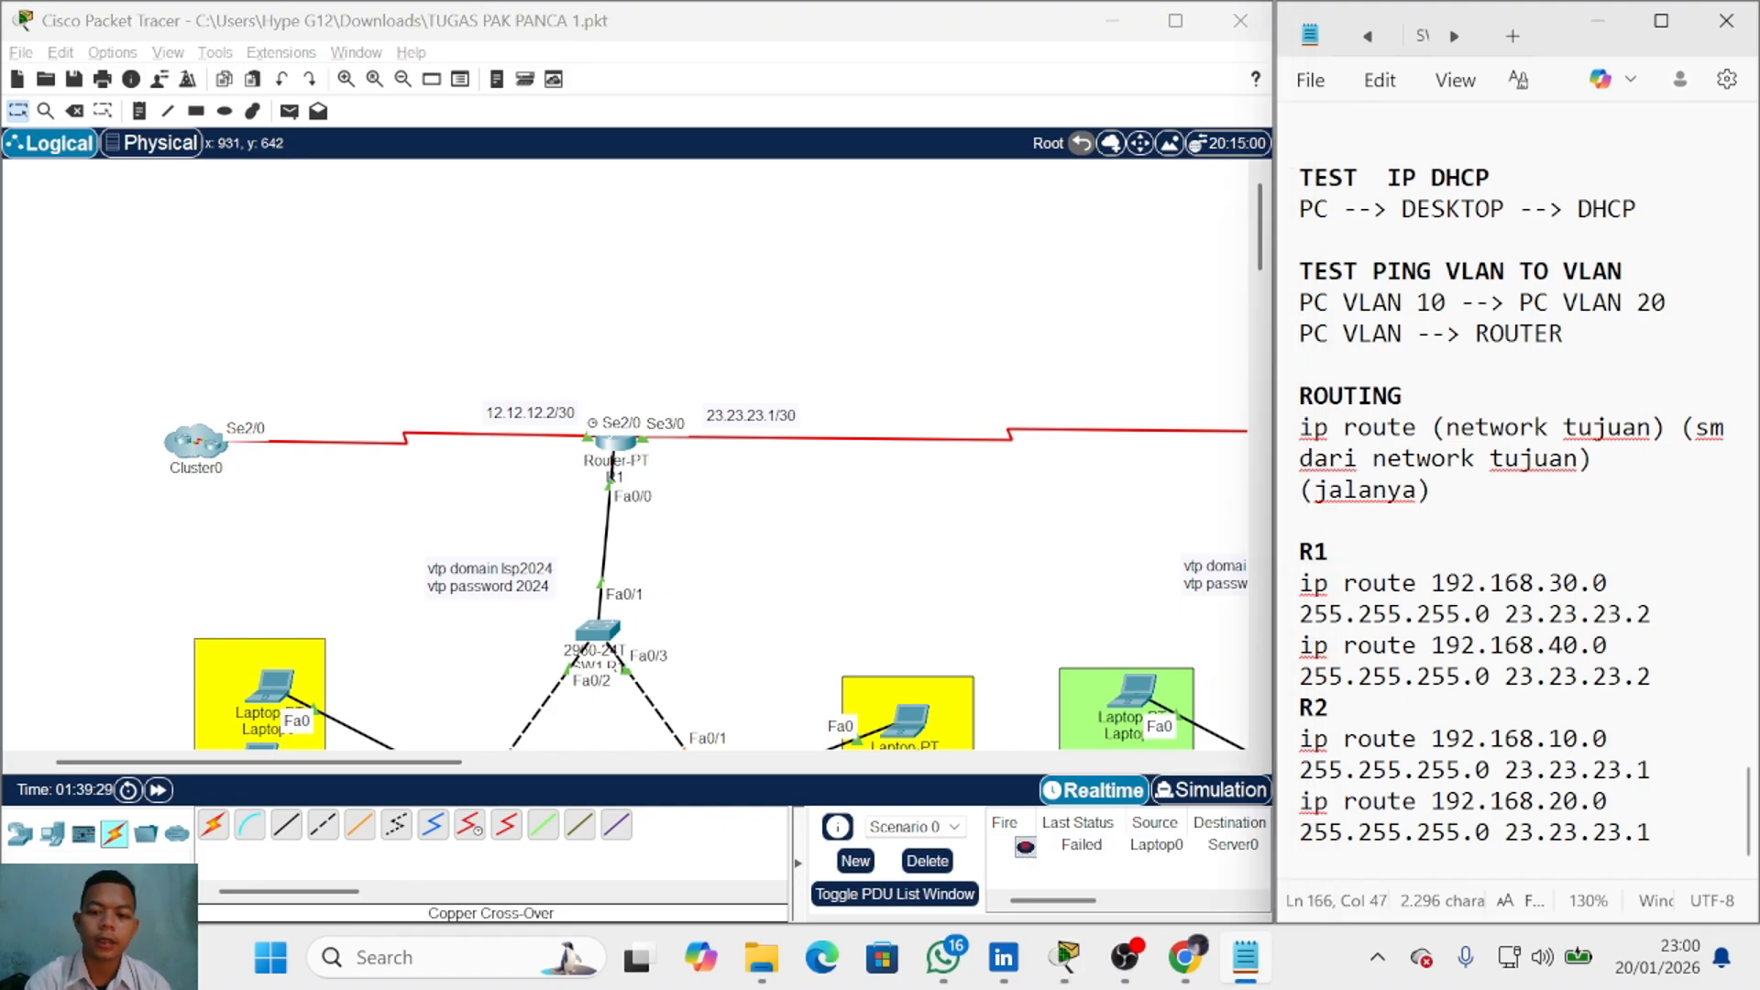
left_click(1654, 676)
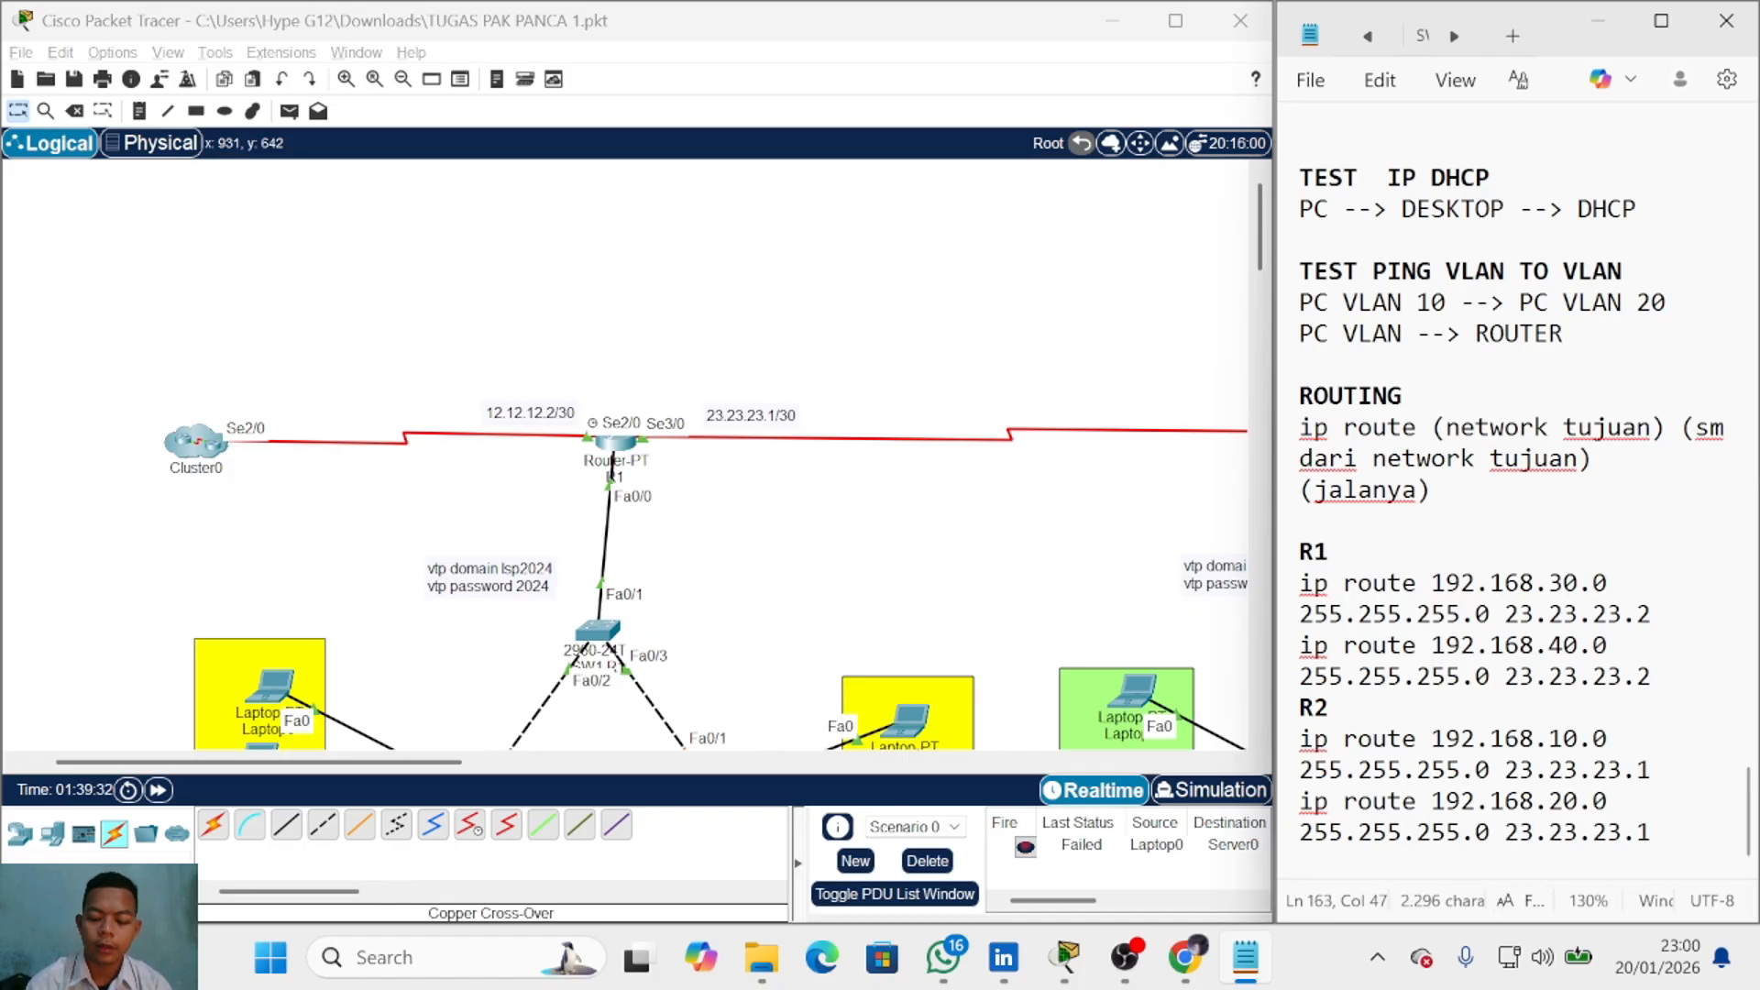
key("Return")
key("Return")
key("Return")
Step: Write R1's 'ip route 0.0.0.0 0.0.0.0 12.12.12.1', confirming 12.12.12.1 inside Cluster0
key("Up")
key("Up")
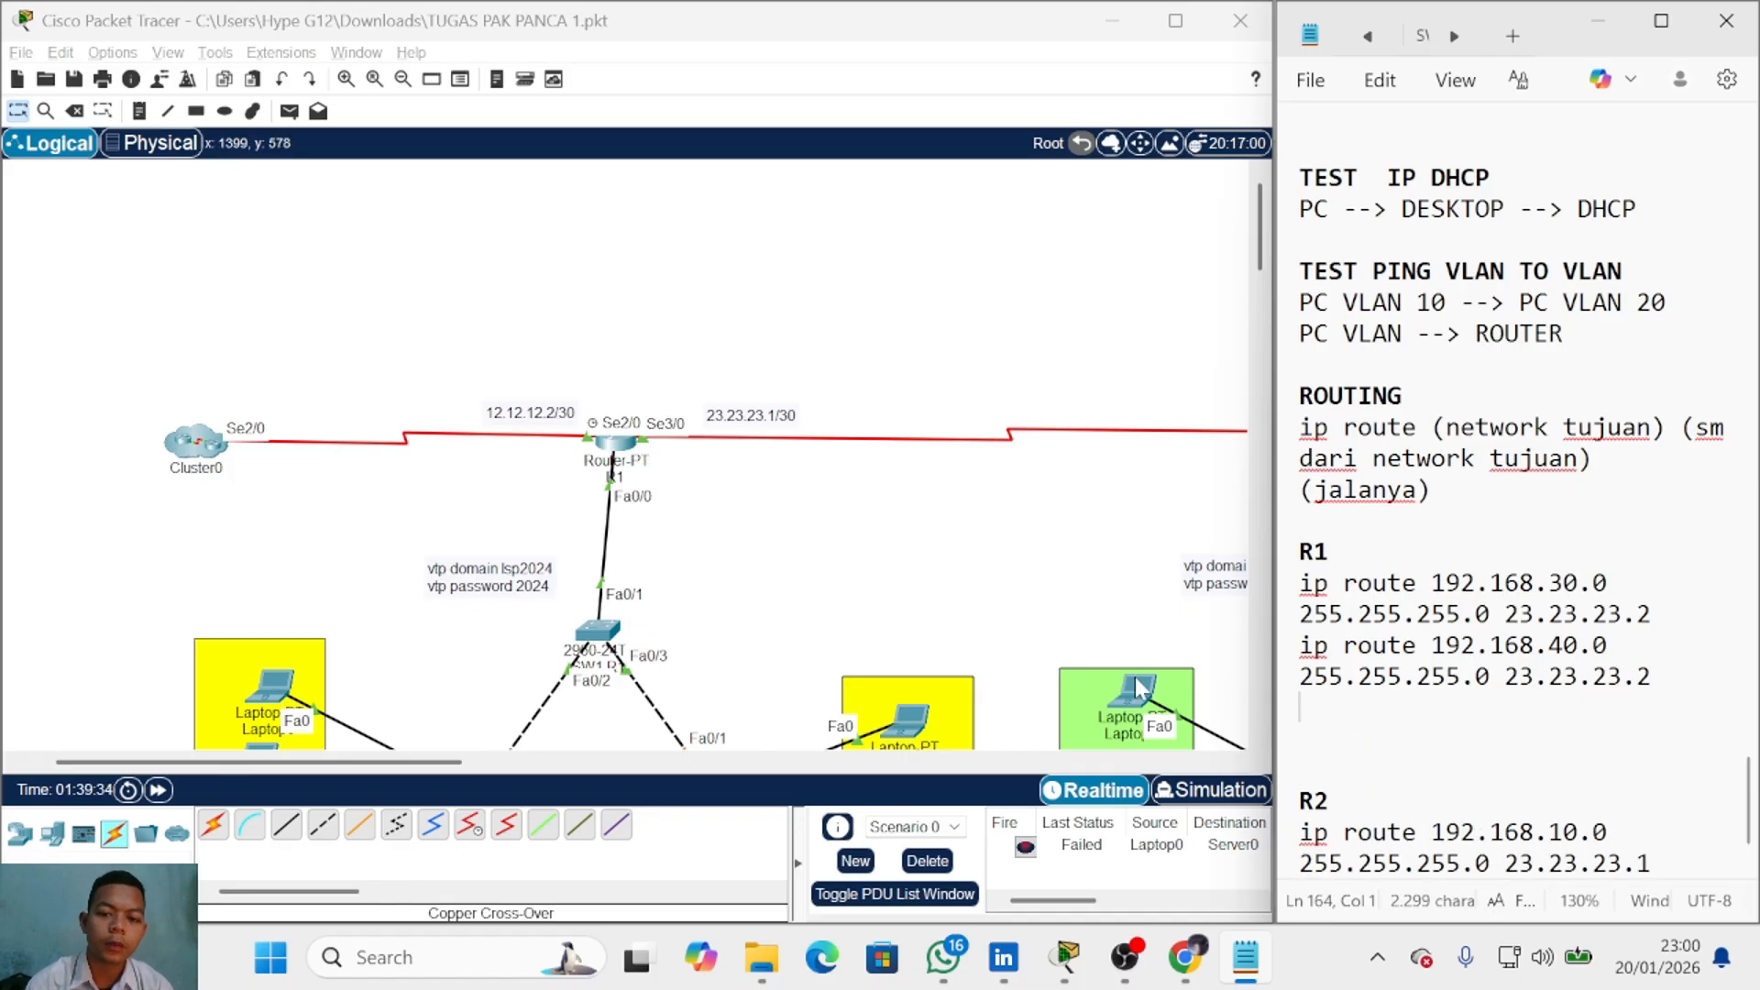
type("ip route")
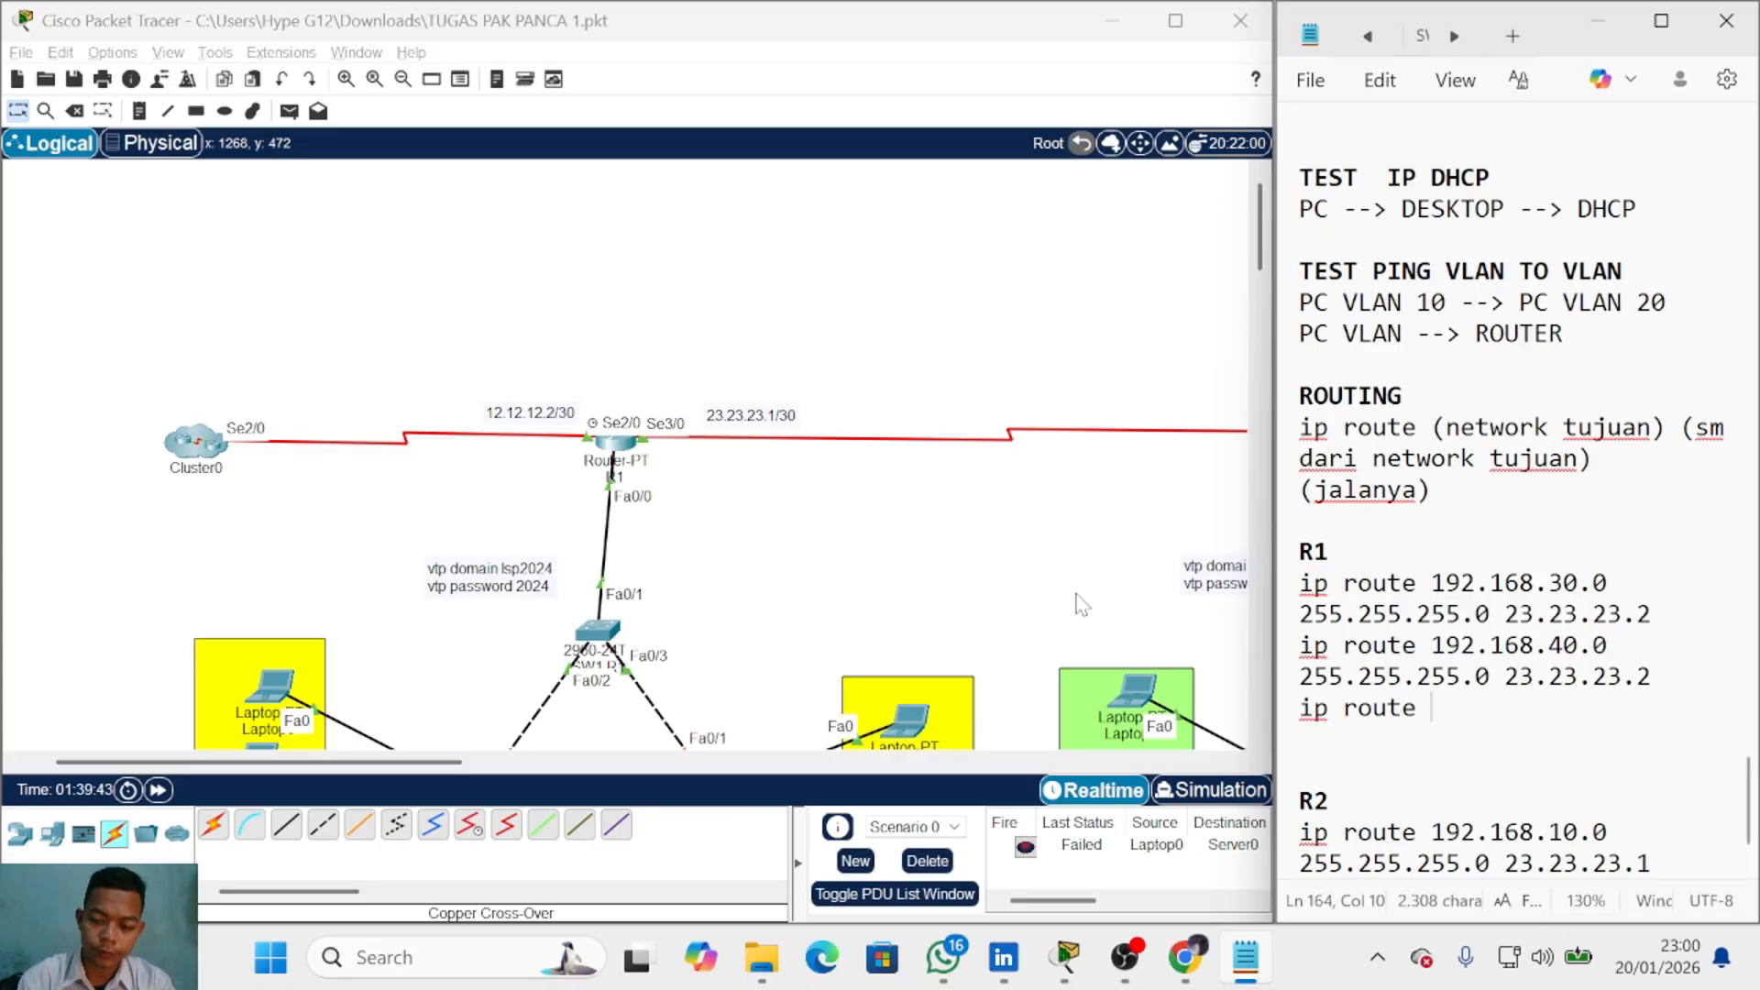
type("0.0.0.0")
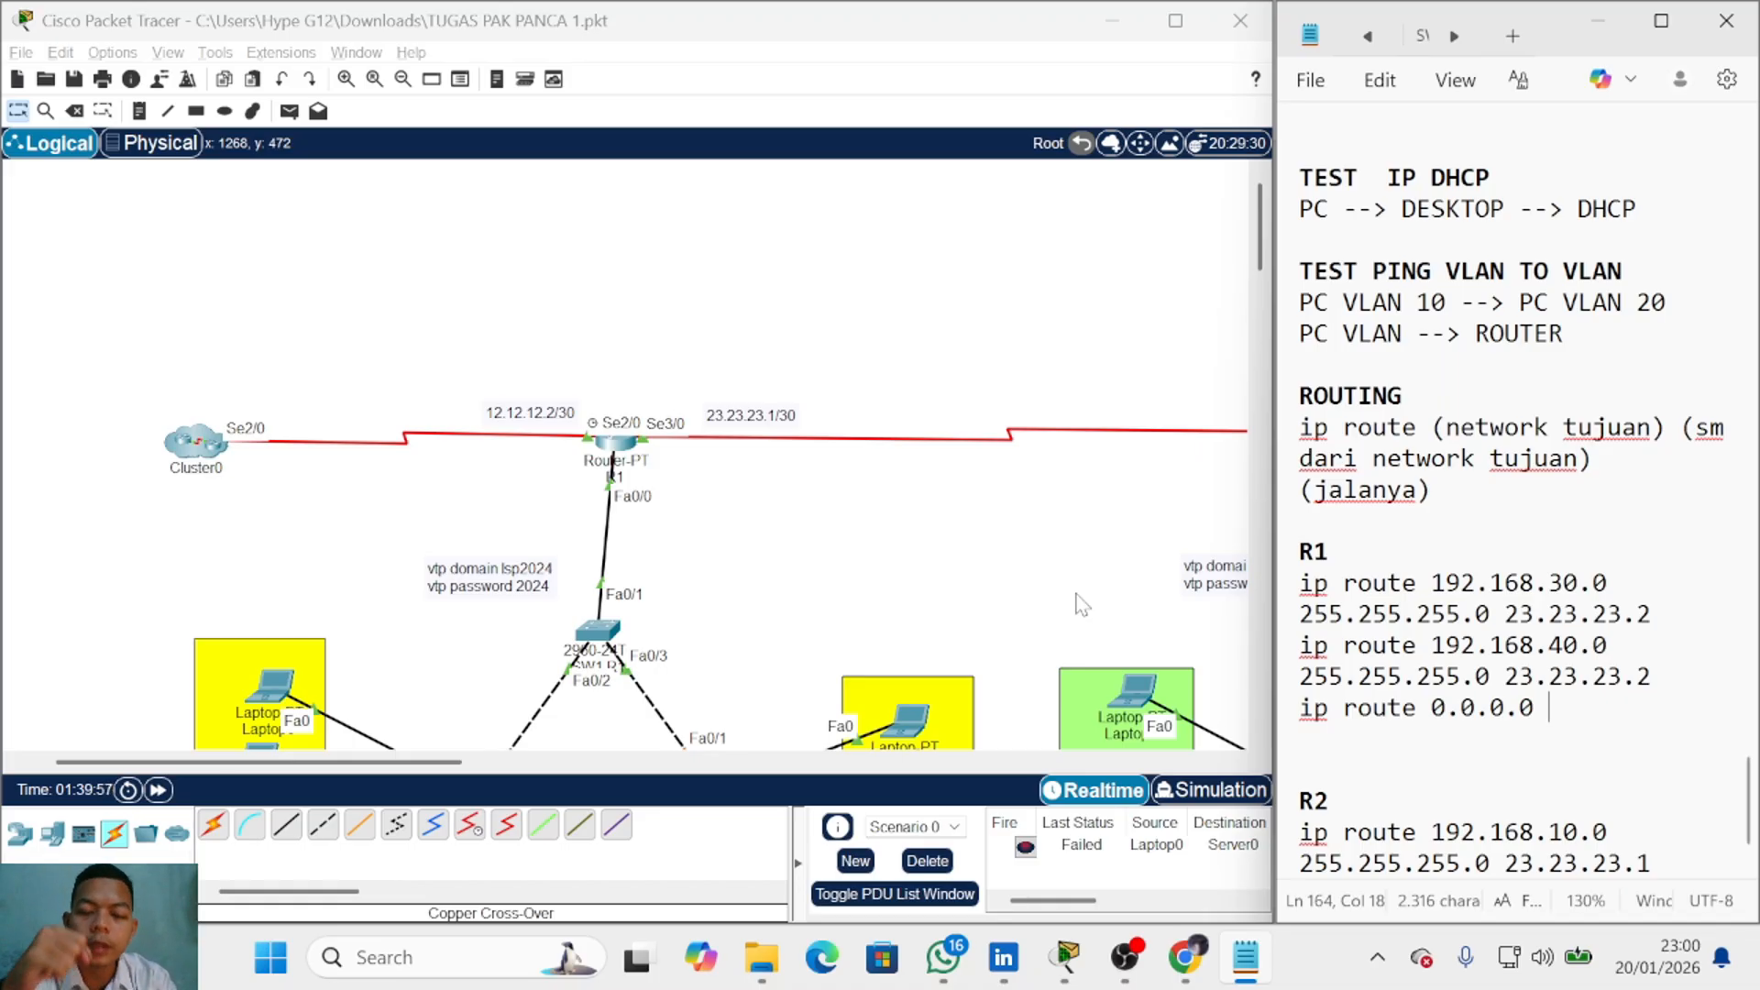
type("0/0/0")
key("BackSpace")
key("BackSpace")
key("BackSpace")
key("BackSpace")
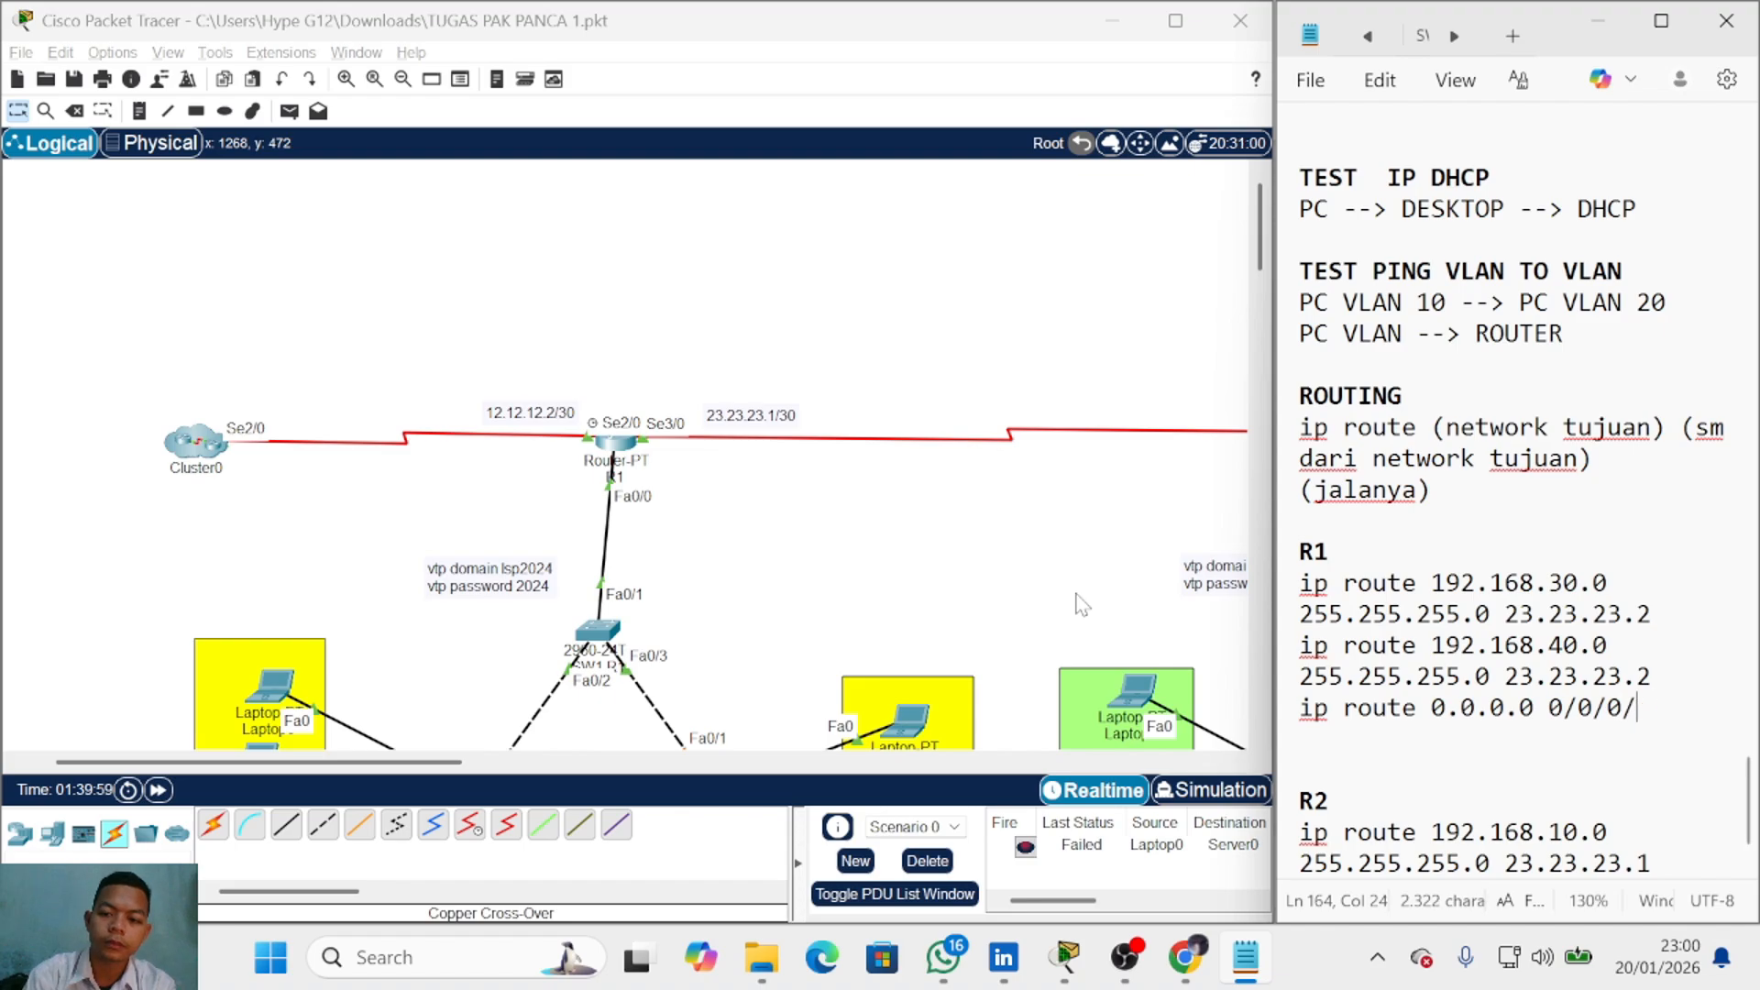
type(".0.0.0")
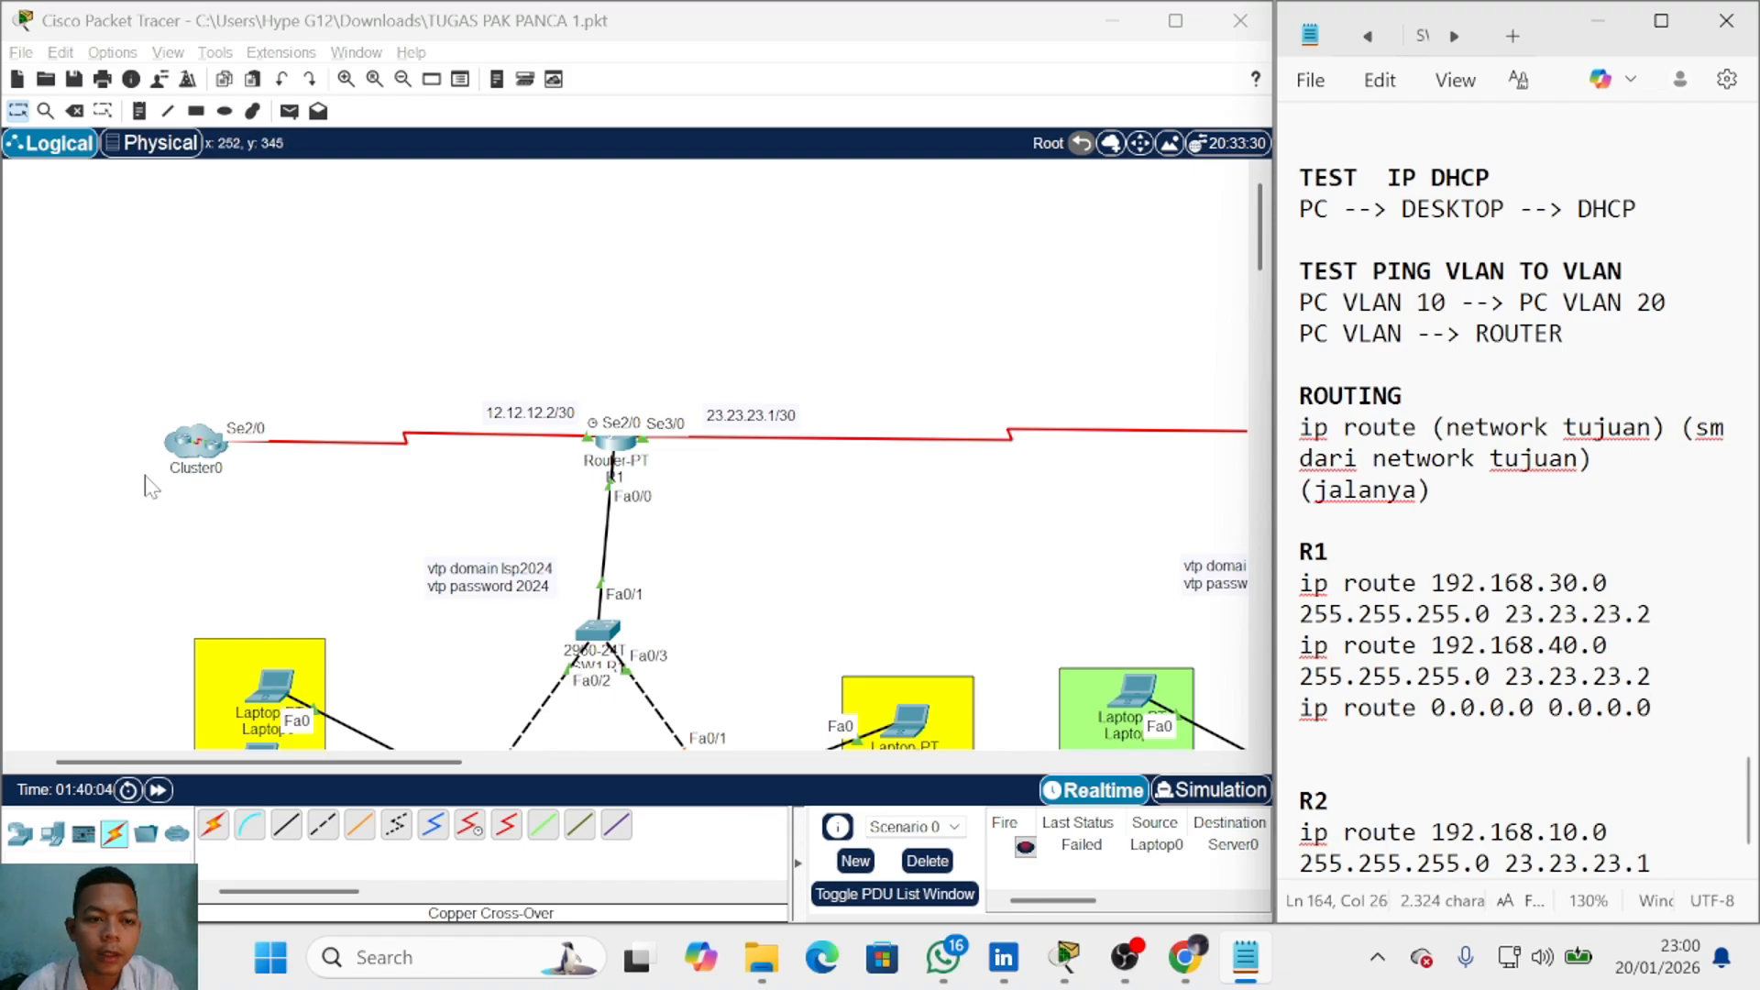
double_click(205, 443)
left_click_drag(701, 444, 540, 389)
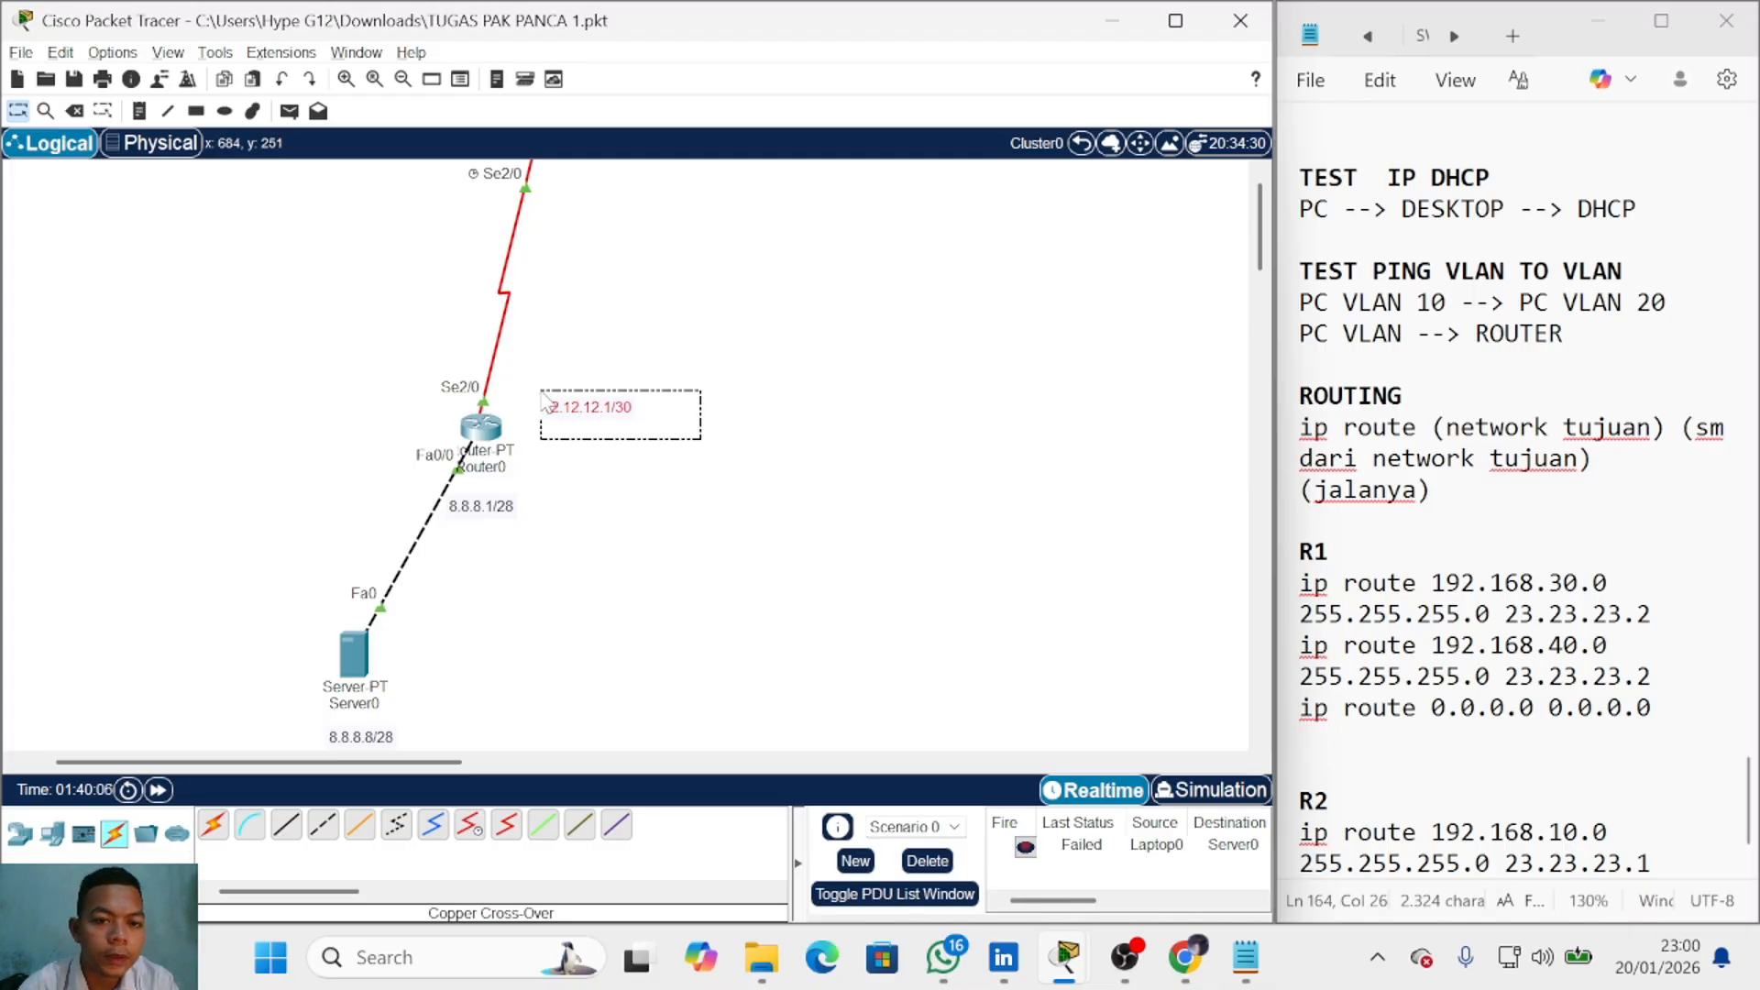
left_click(1082, 144)
key("alt+Tab")
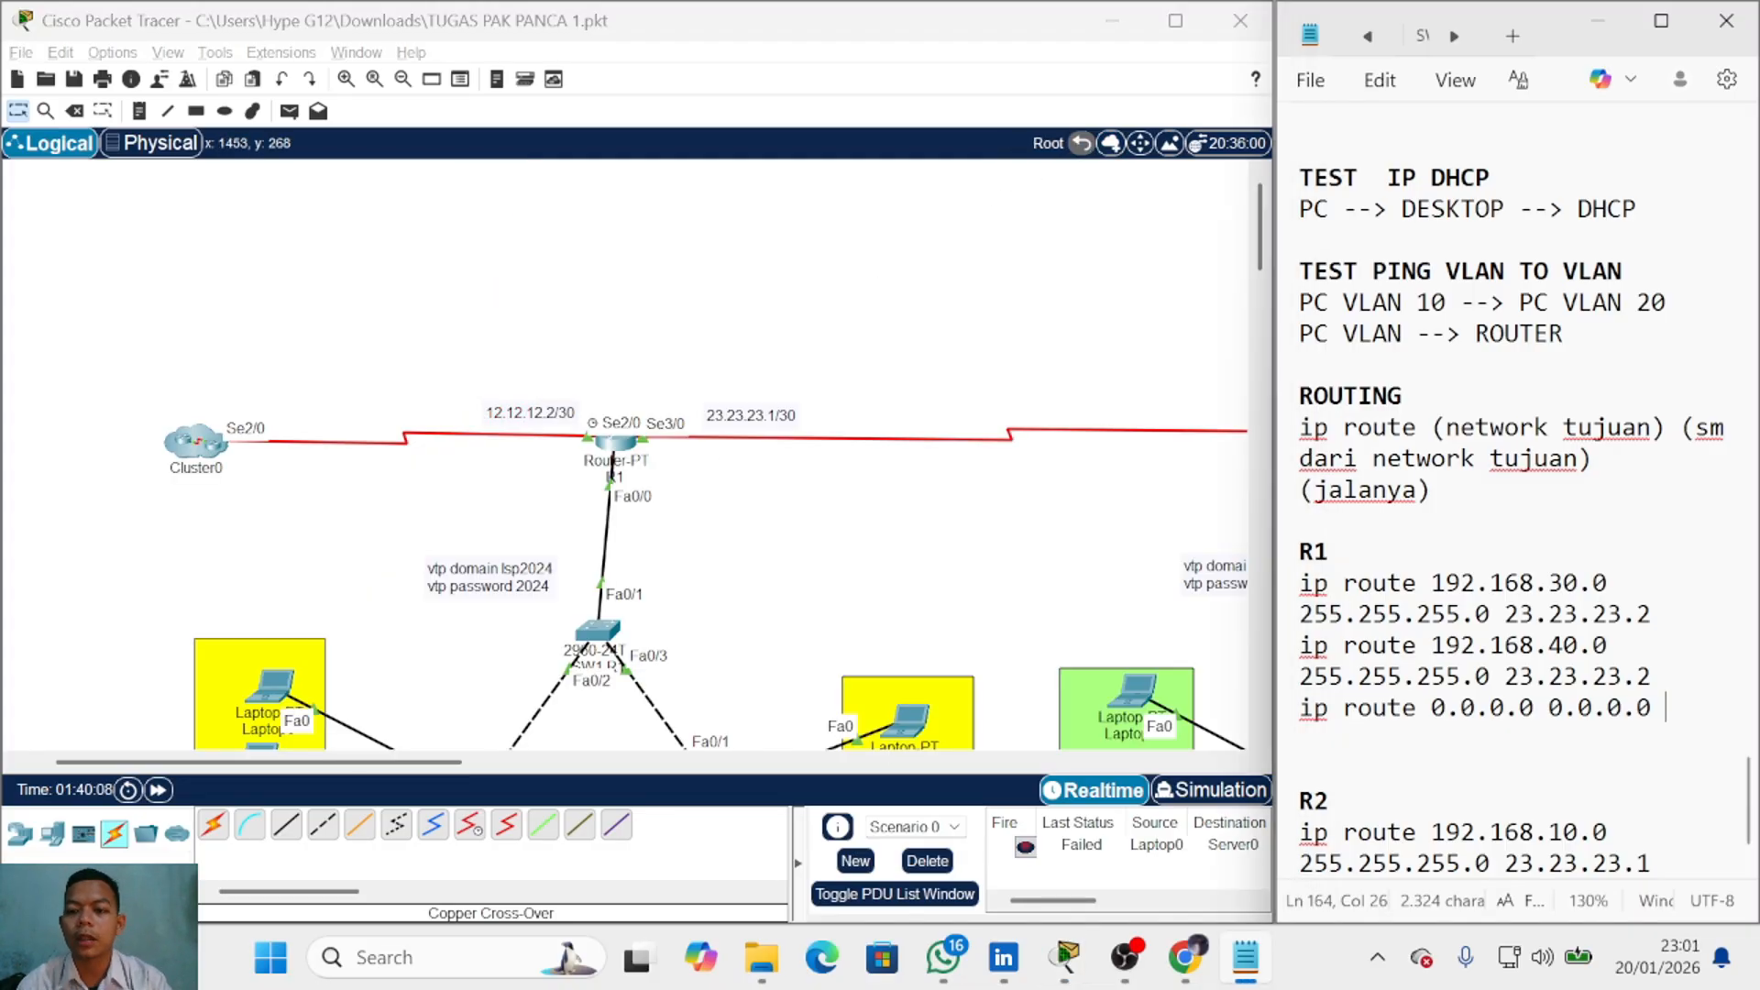
type("12.1")
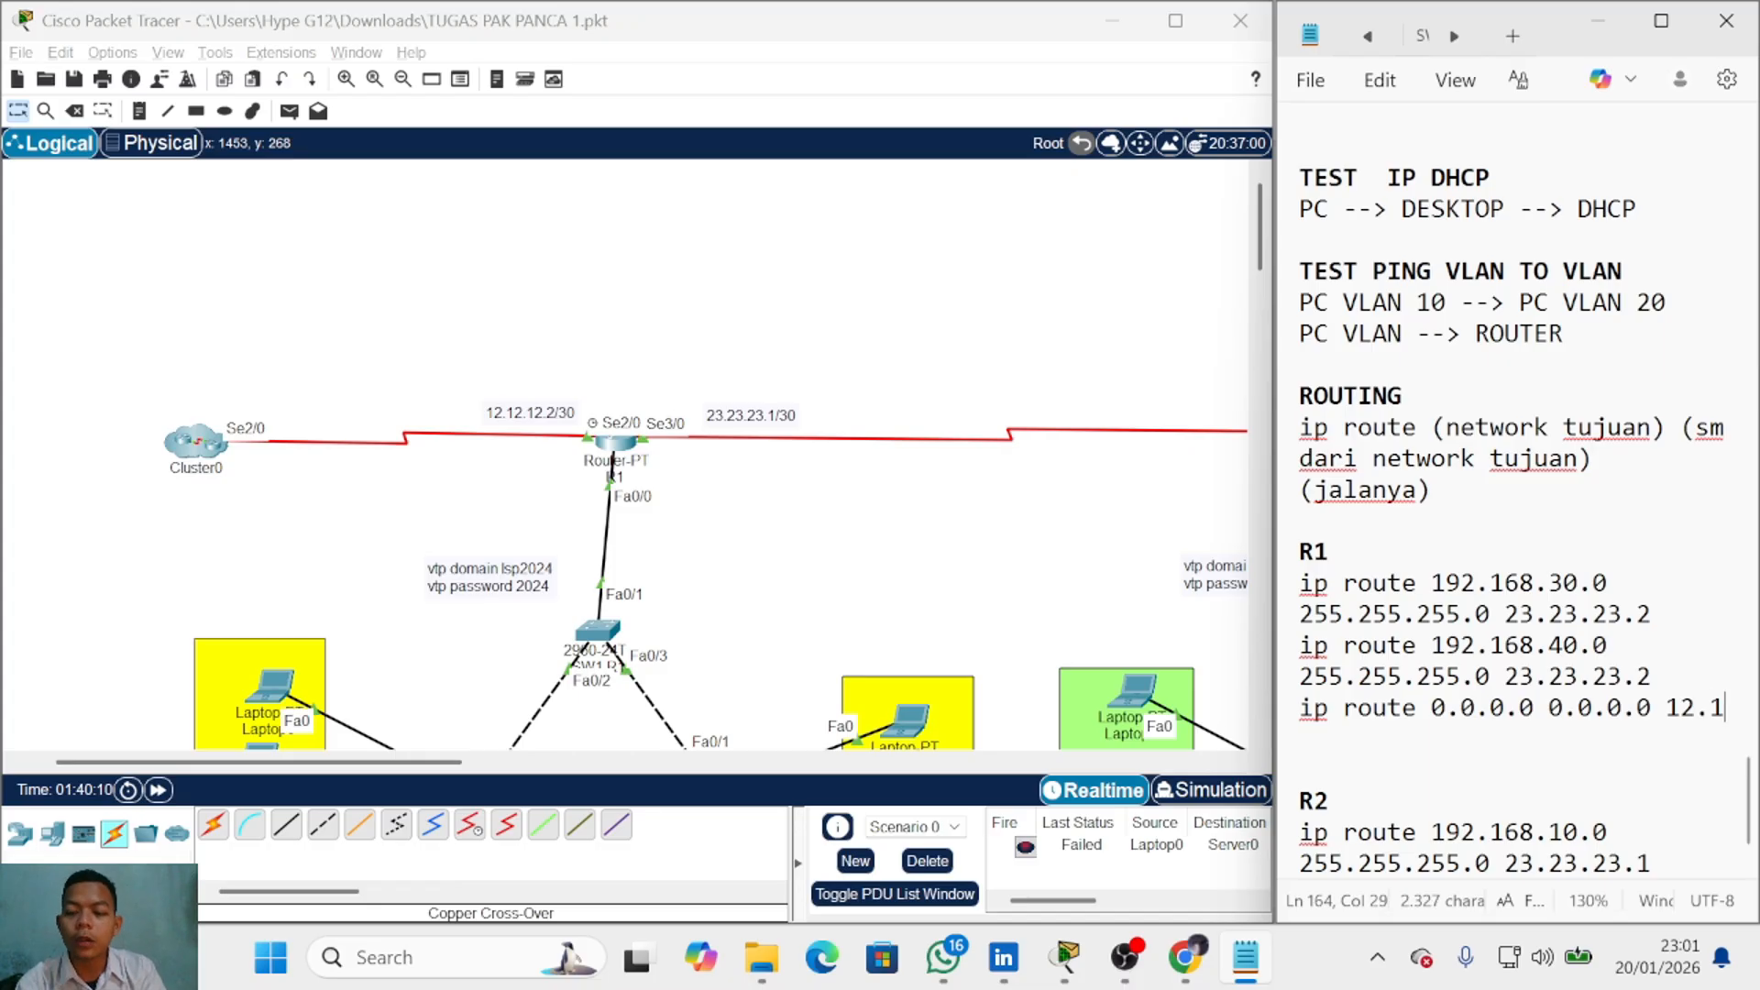
type("2.12.")
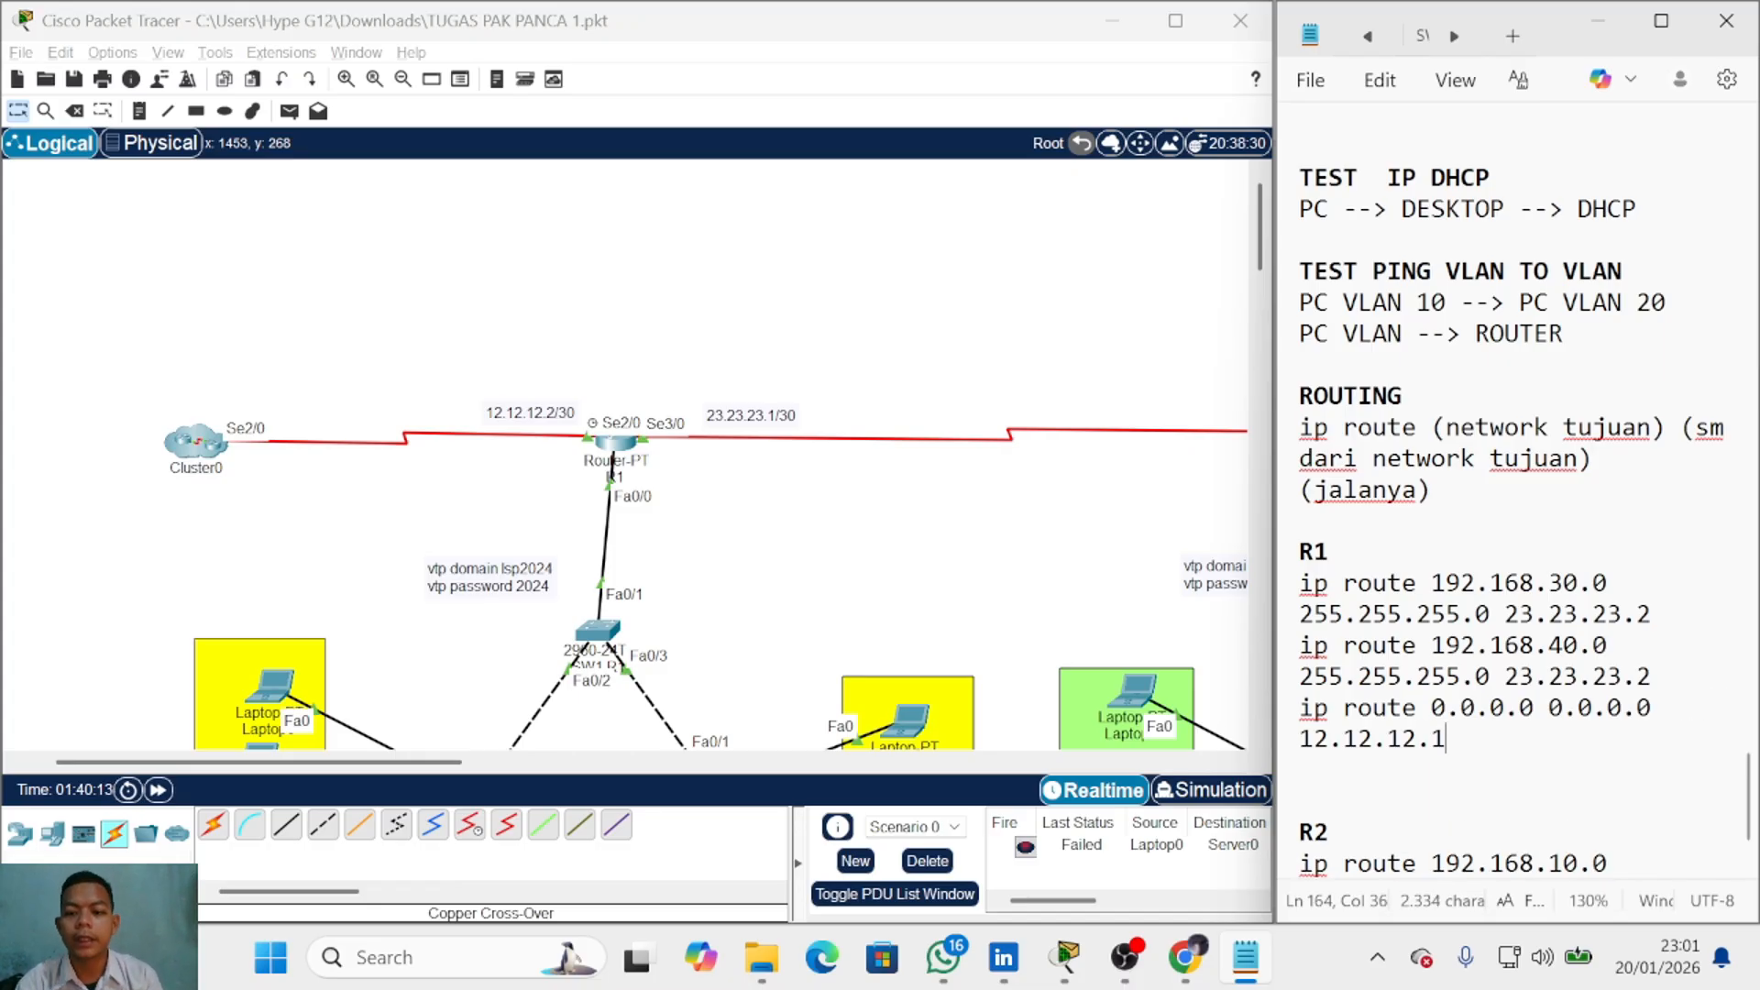
key("shift+Home")
key("shift+Home")
Step: Start an 'ip ro' route command in R1's CLI, then close R1's window
left_click(616, 462)
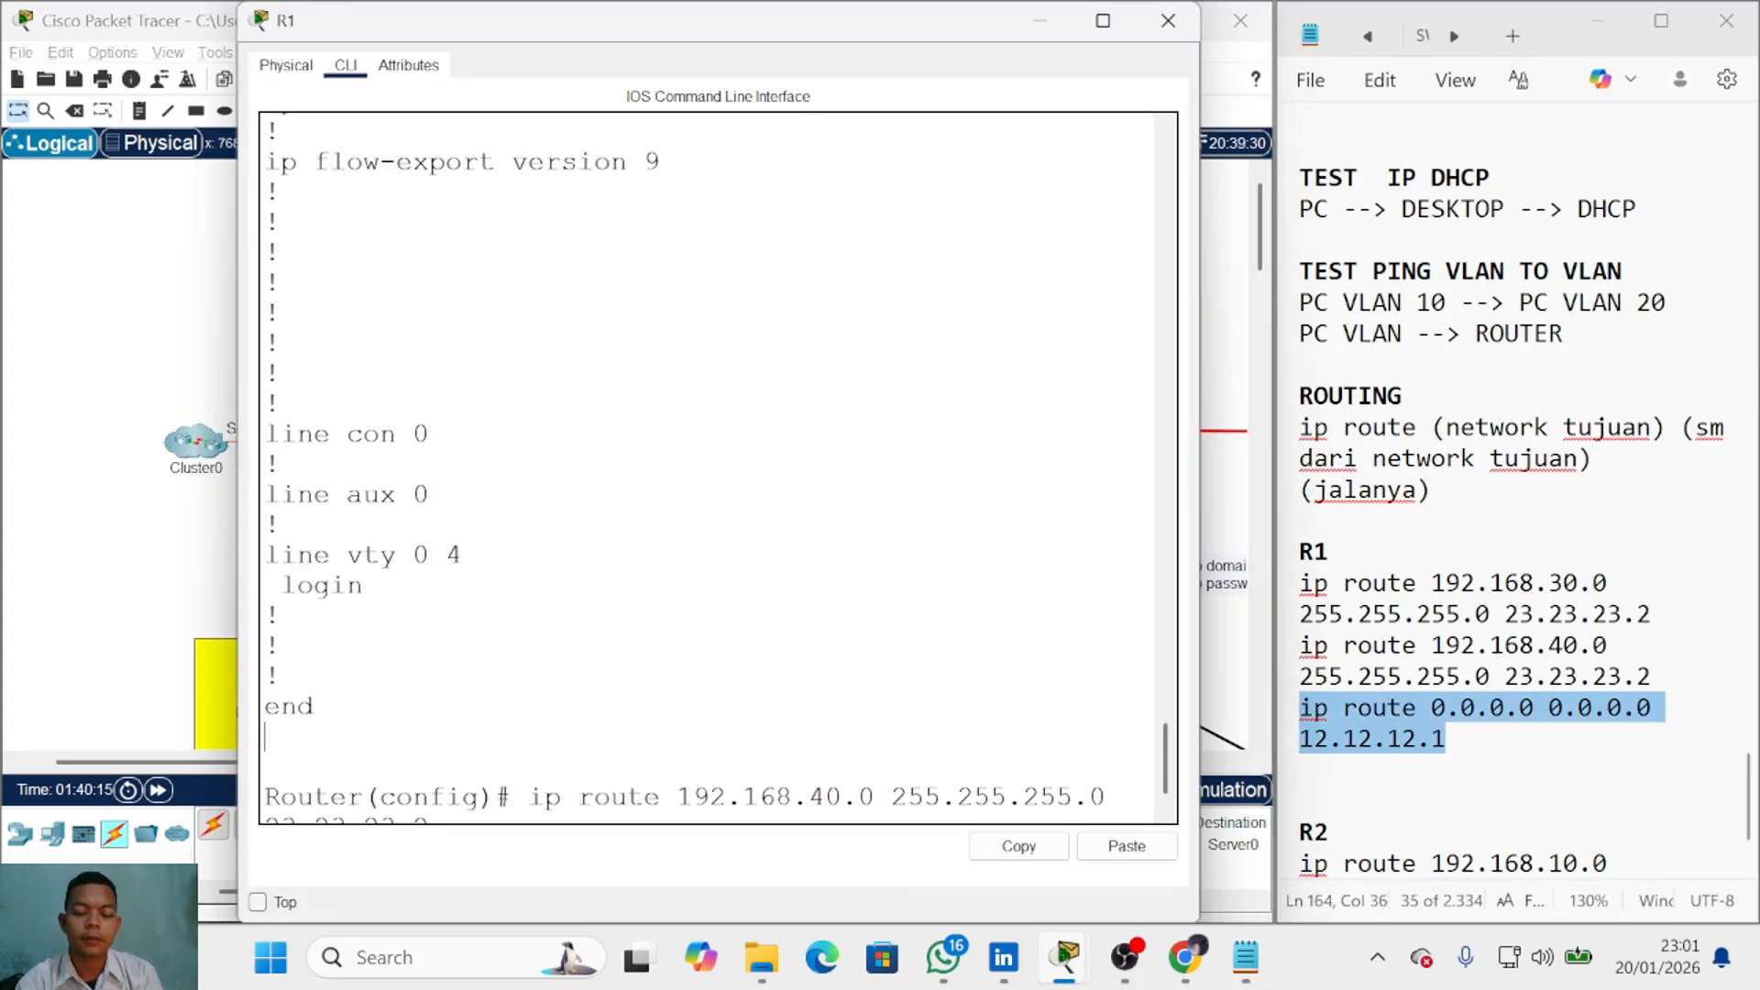
key("Return")
key("Return")
key("Return")
key("Return")
key("Return")
type("ip route")
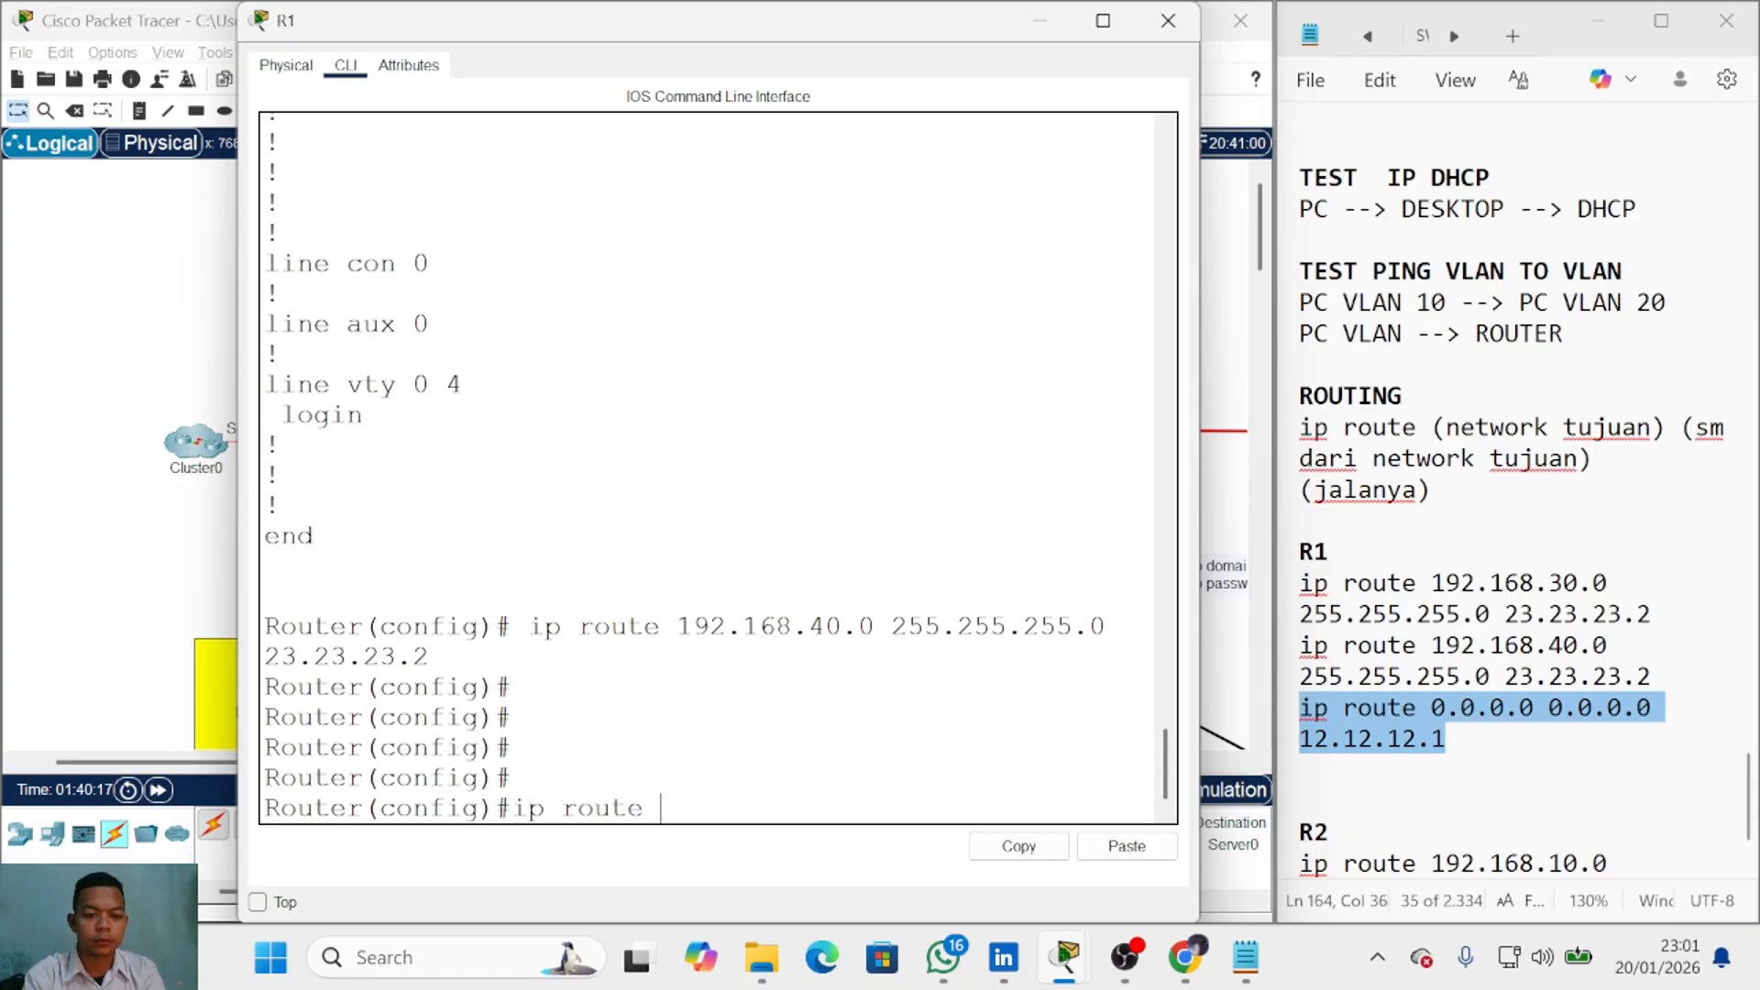
left_click(197, 550)
scroll(410, 540, "down", 3)
Step: Send test pings from Laptop0, Laptop3 and Laptop5 to Server0, clearing the first result
key("p")
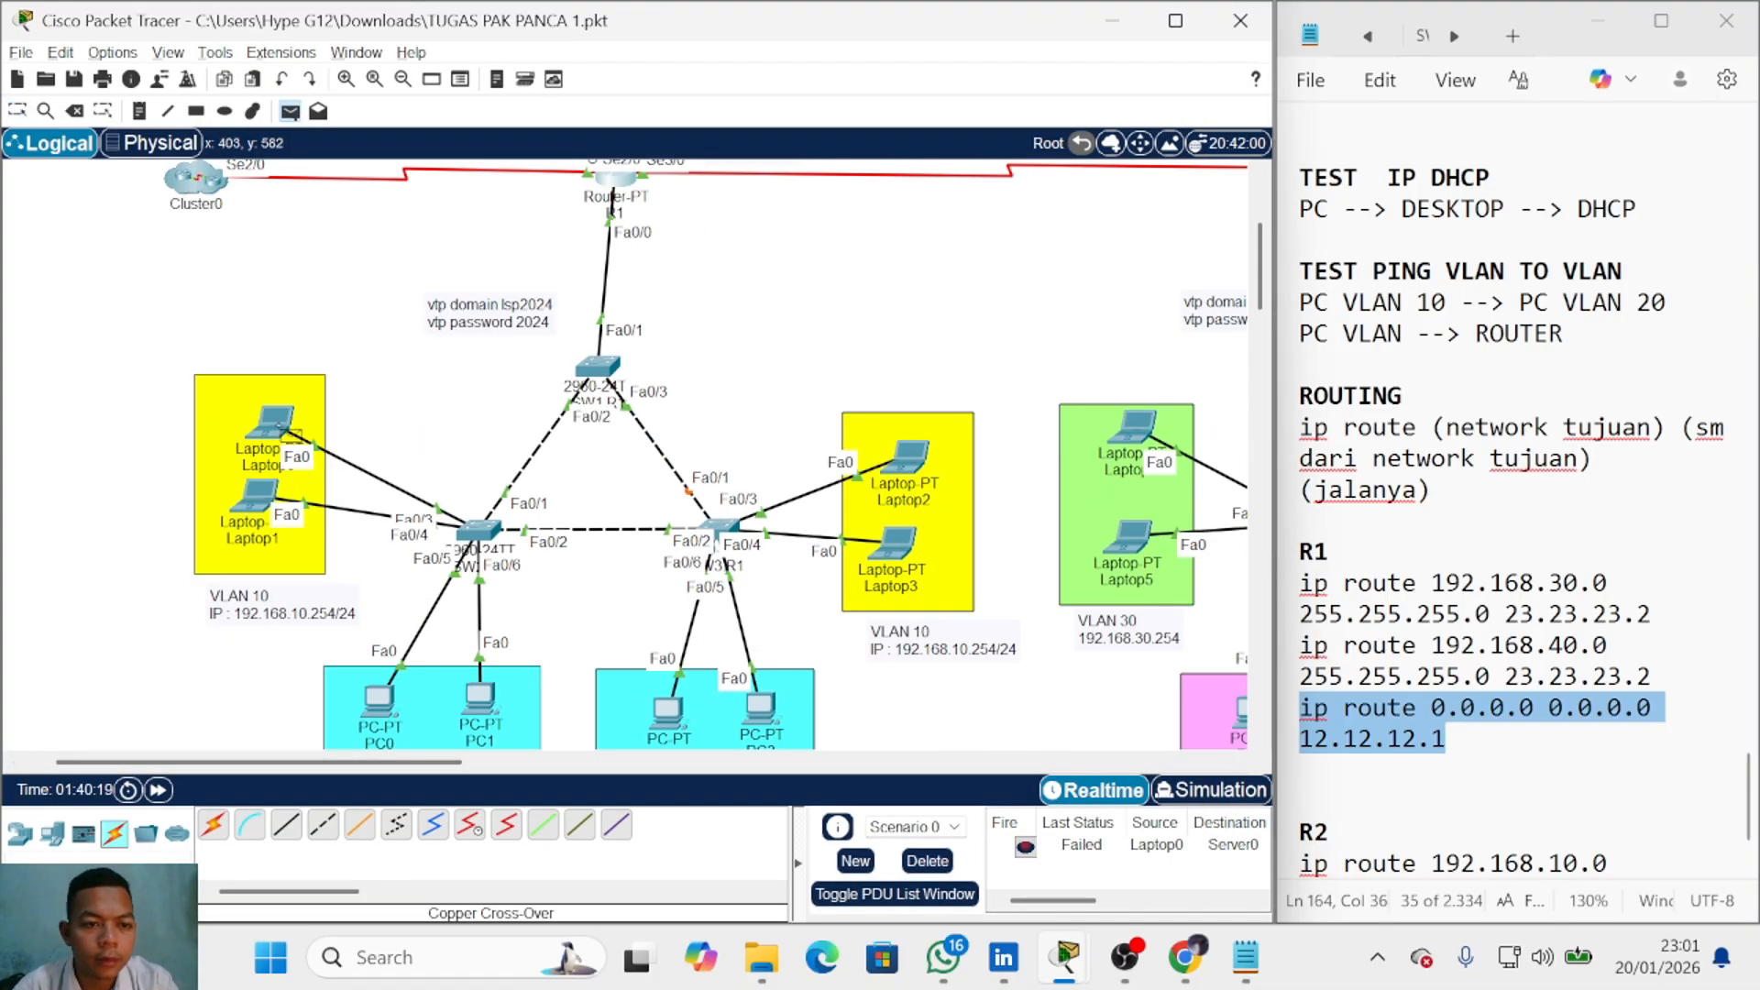
left_click(278, 427)
left_click(197, 184)
left_click(273, 224)
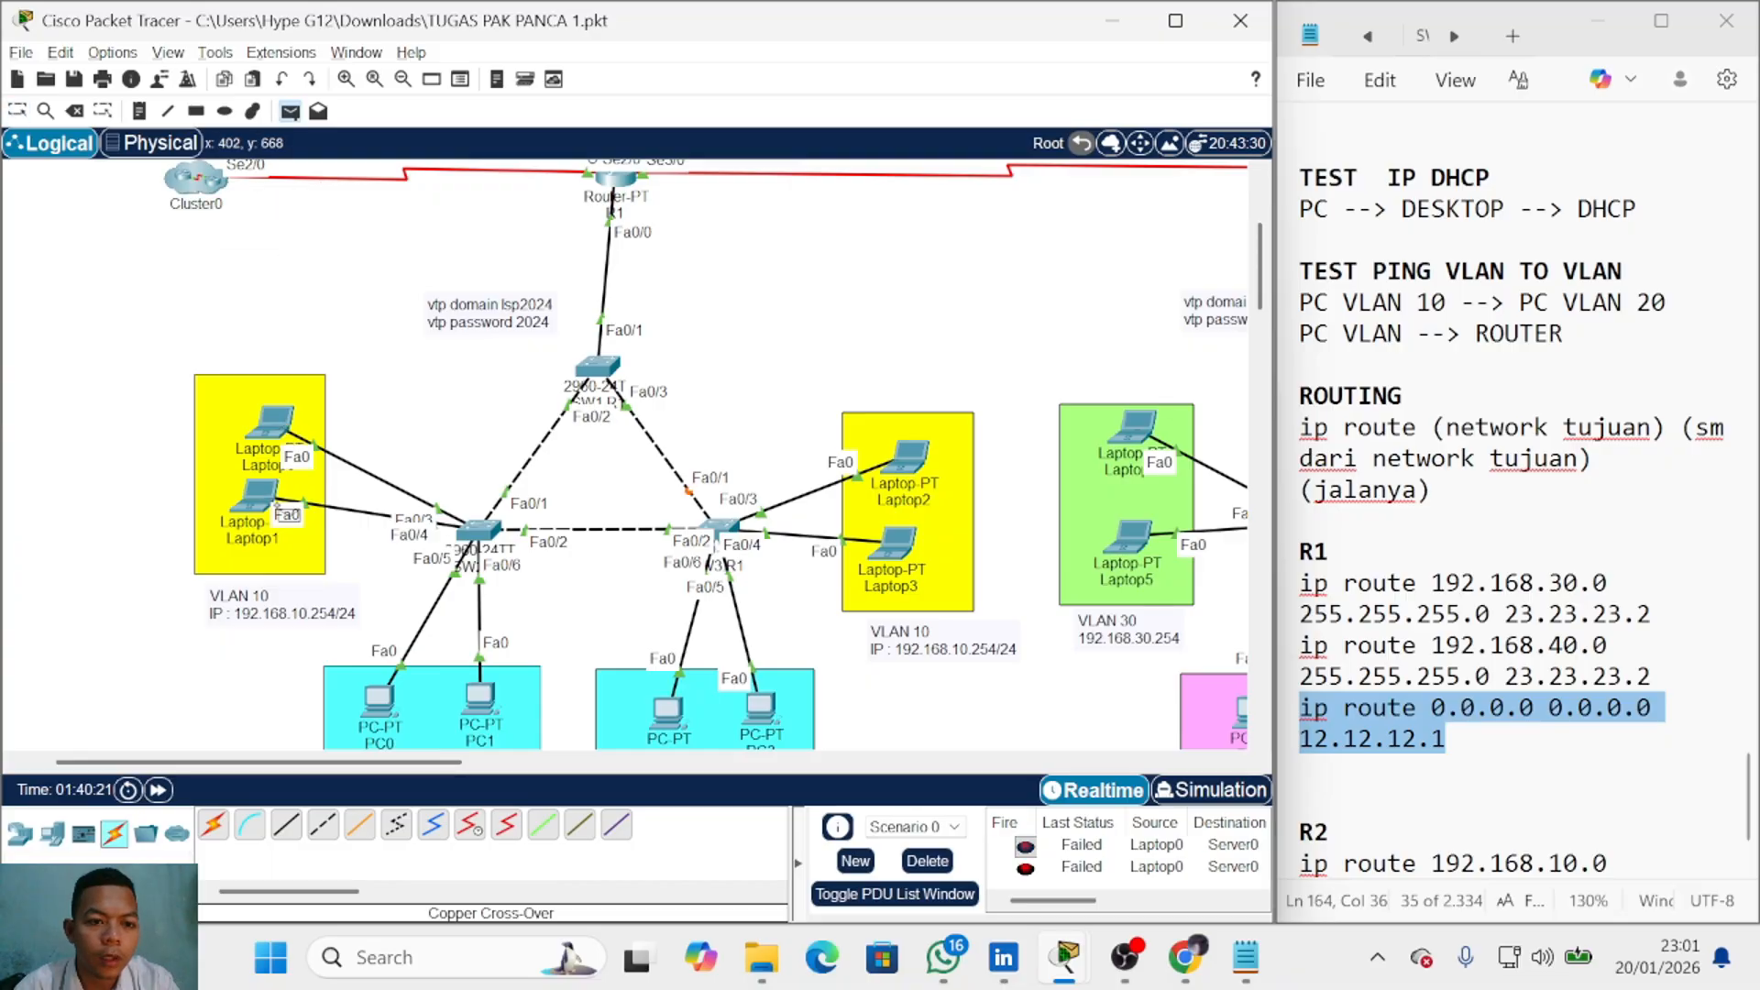
left_click(927, 861)
left_click(894, 545)
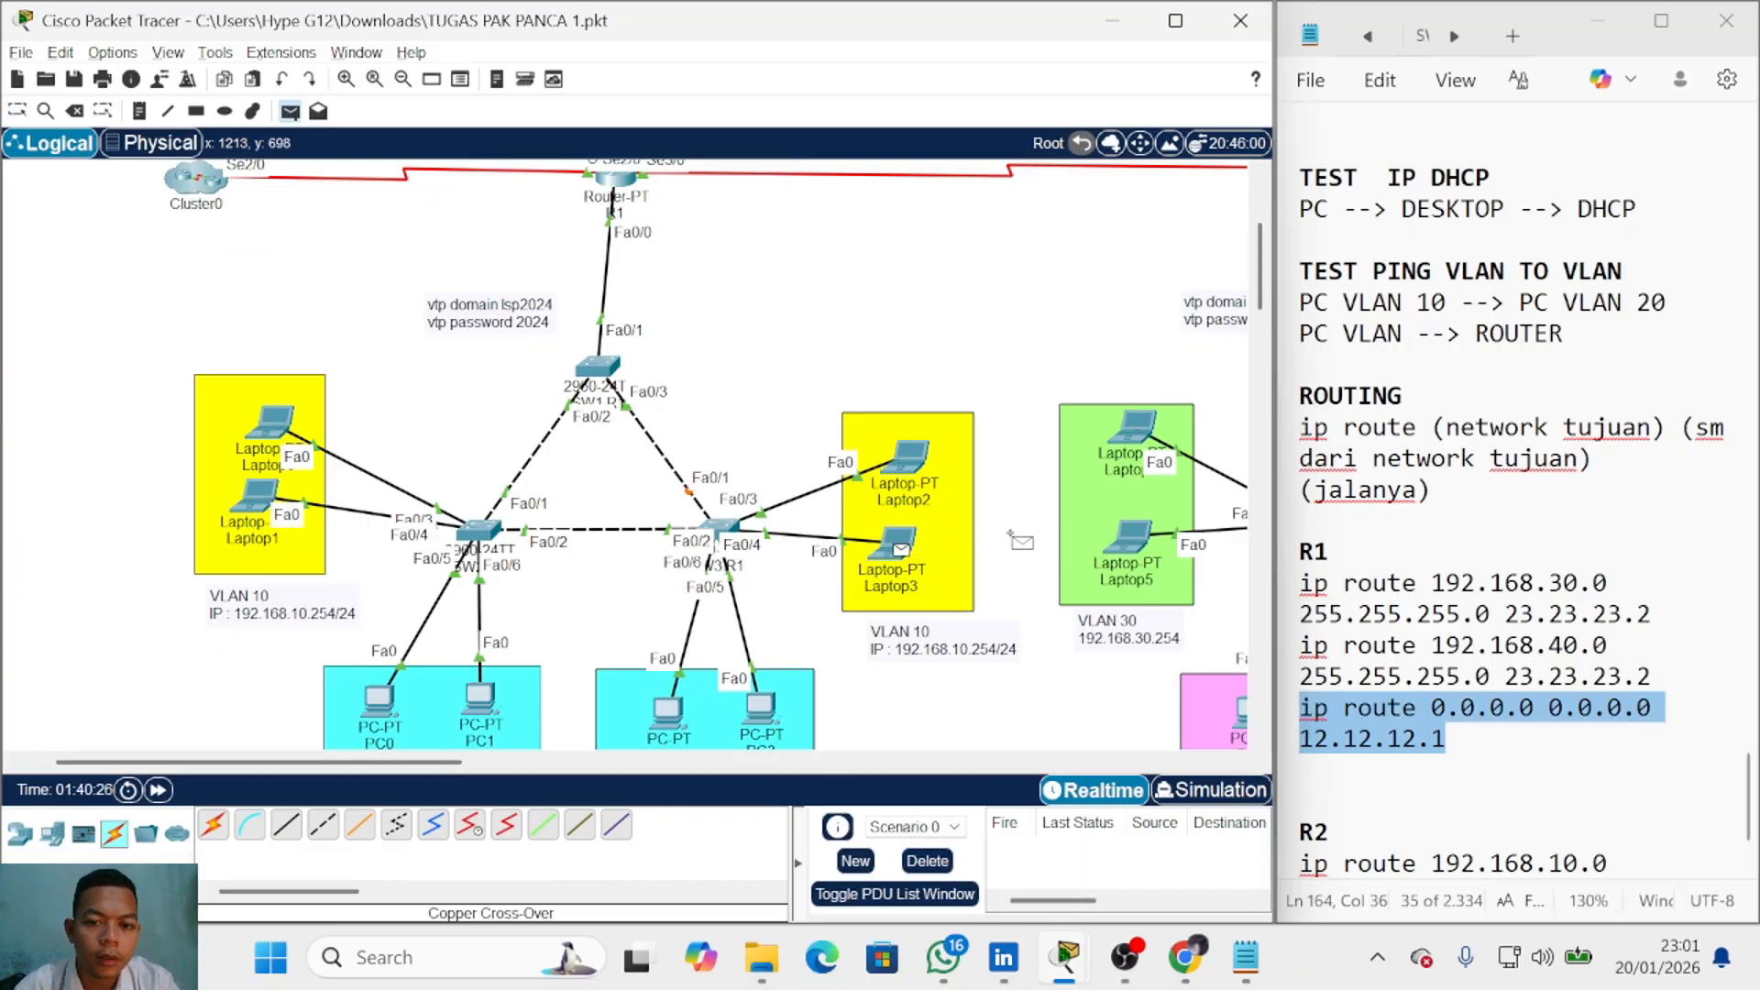
left_click(197, 183)
left_click(275, 240)
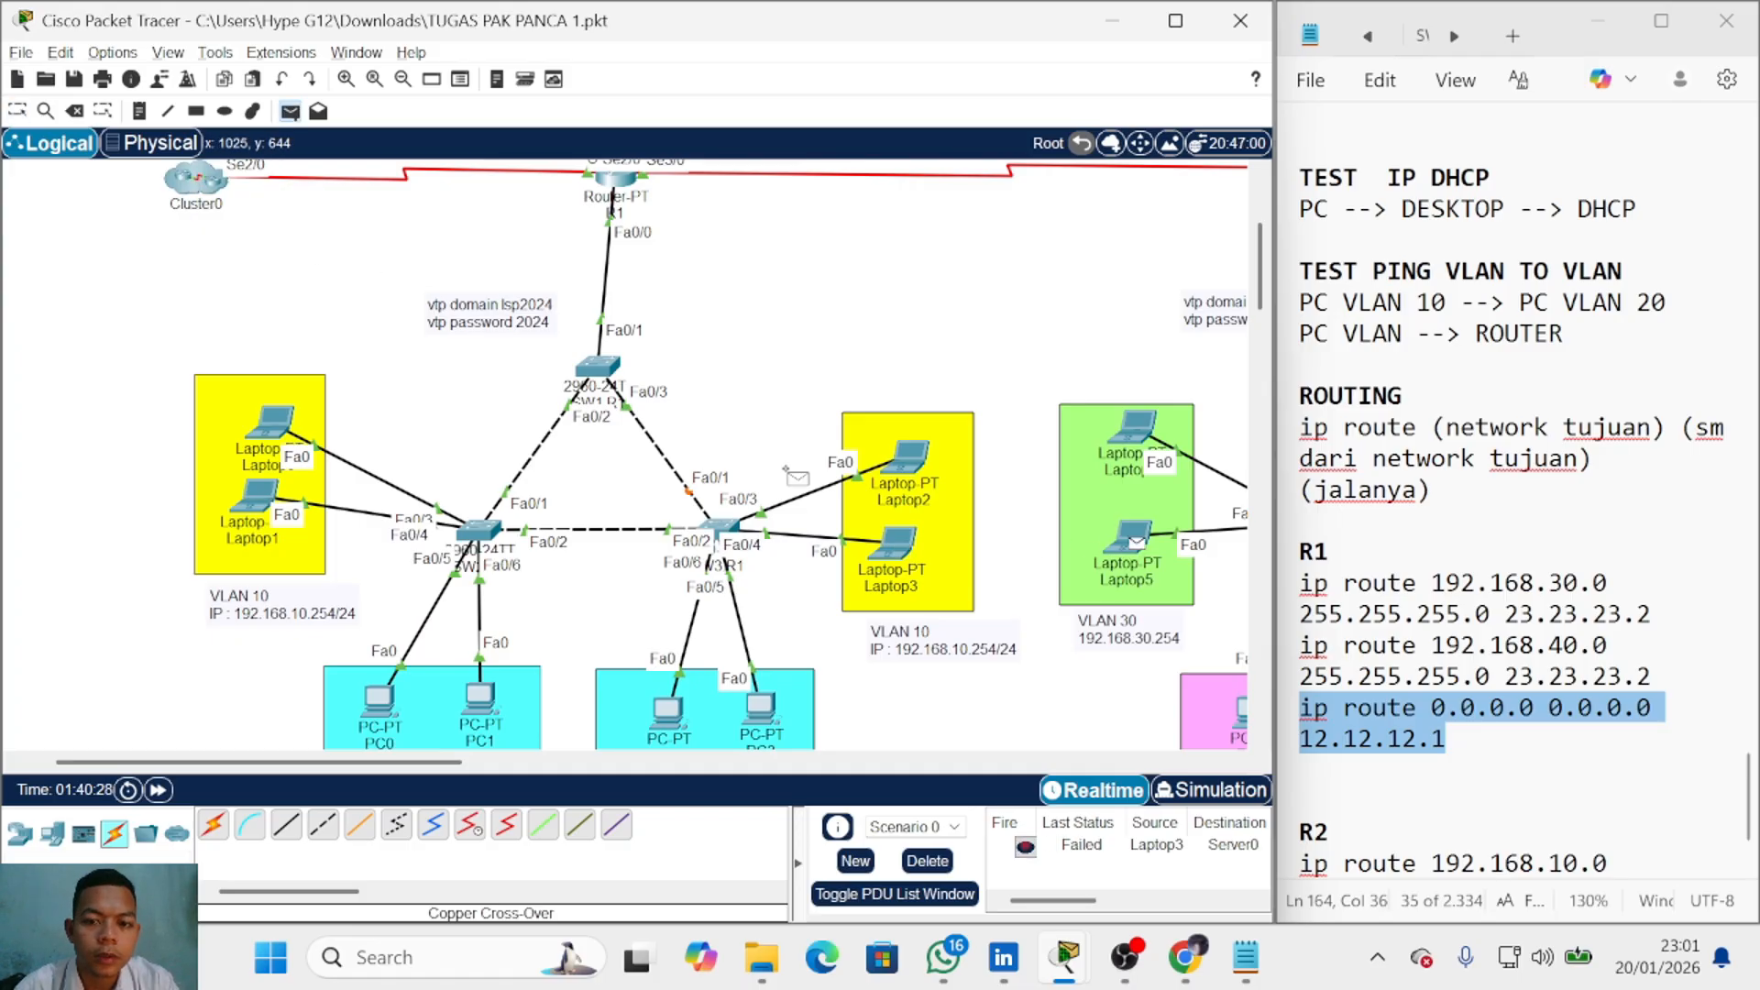
left_click(197, 188)
left_click(284, 240)
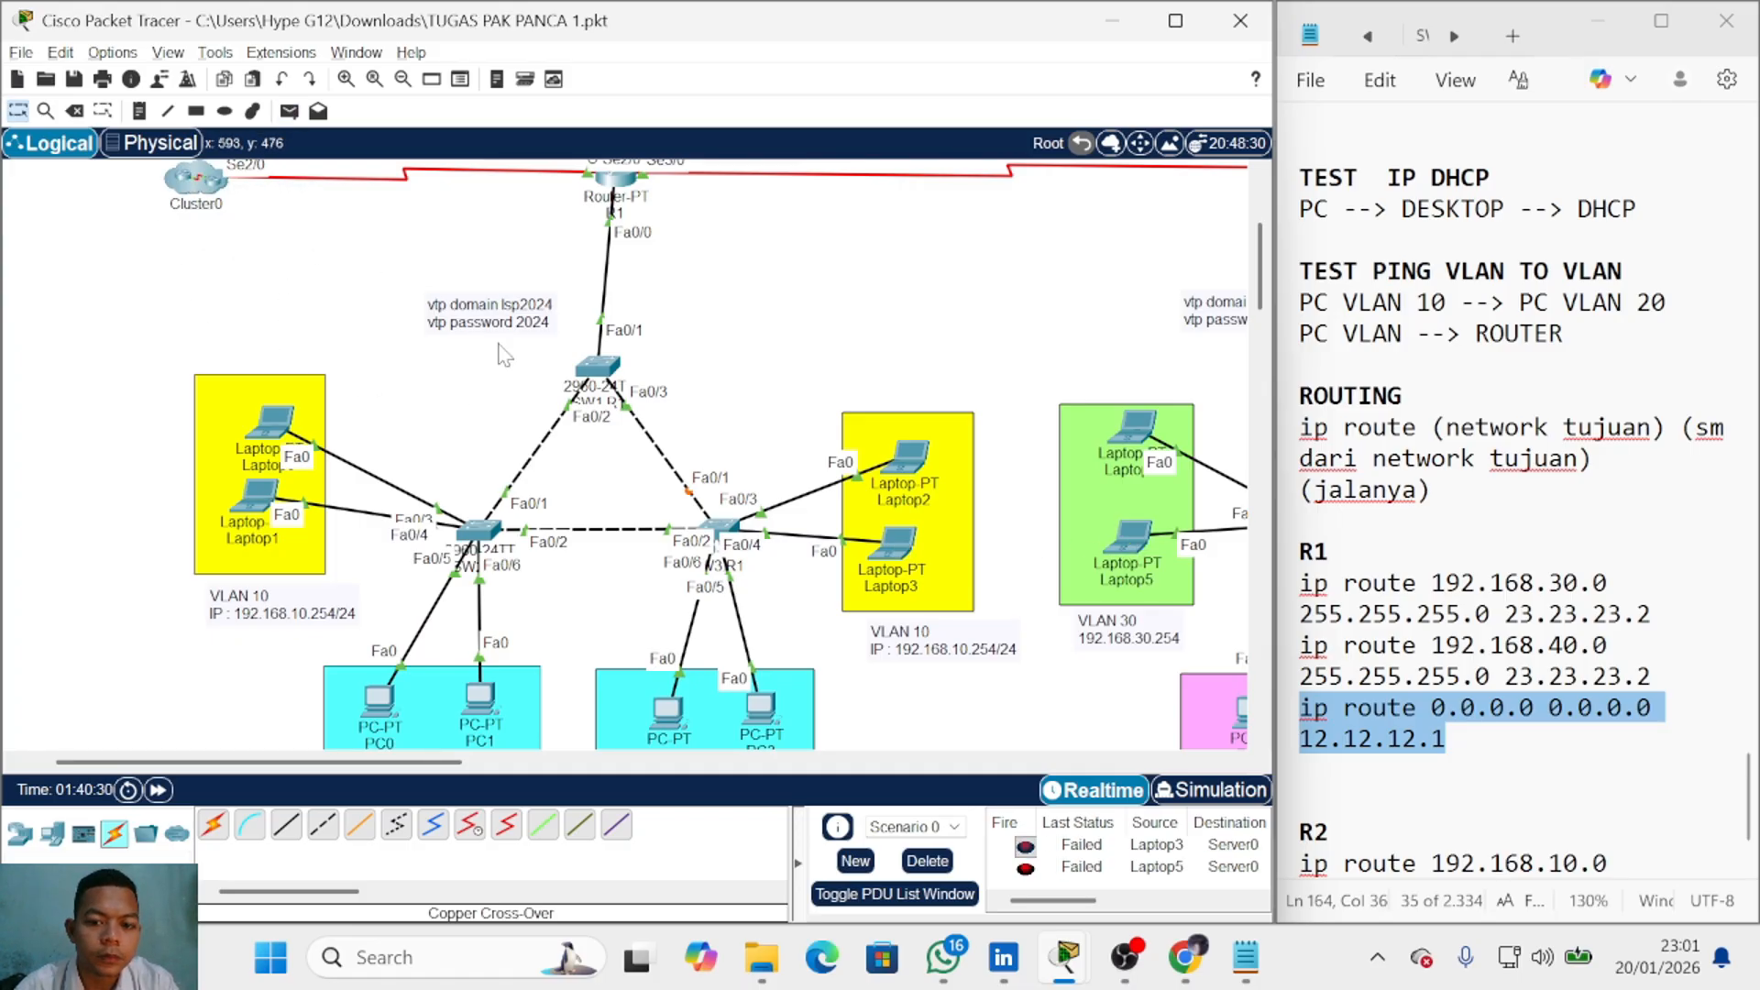
Step: Add ip route 0.0.0.0 0.0.0.0 12.12.12.1 on R1, exit config mode and close it
left_click(627, 187)
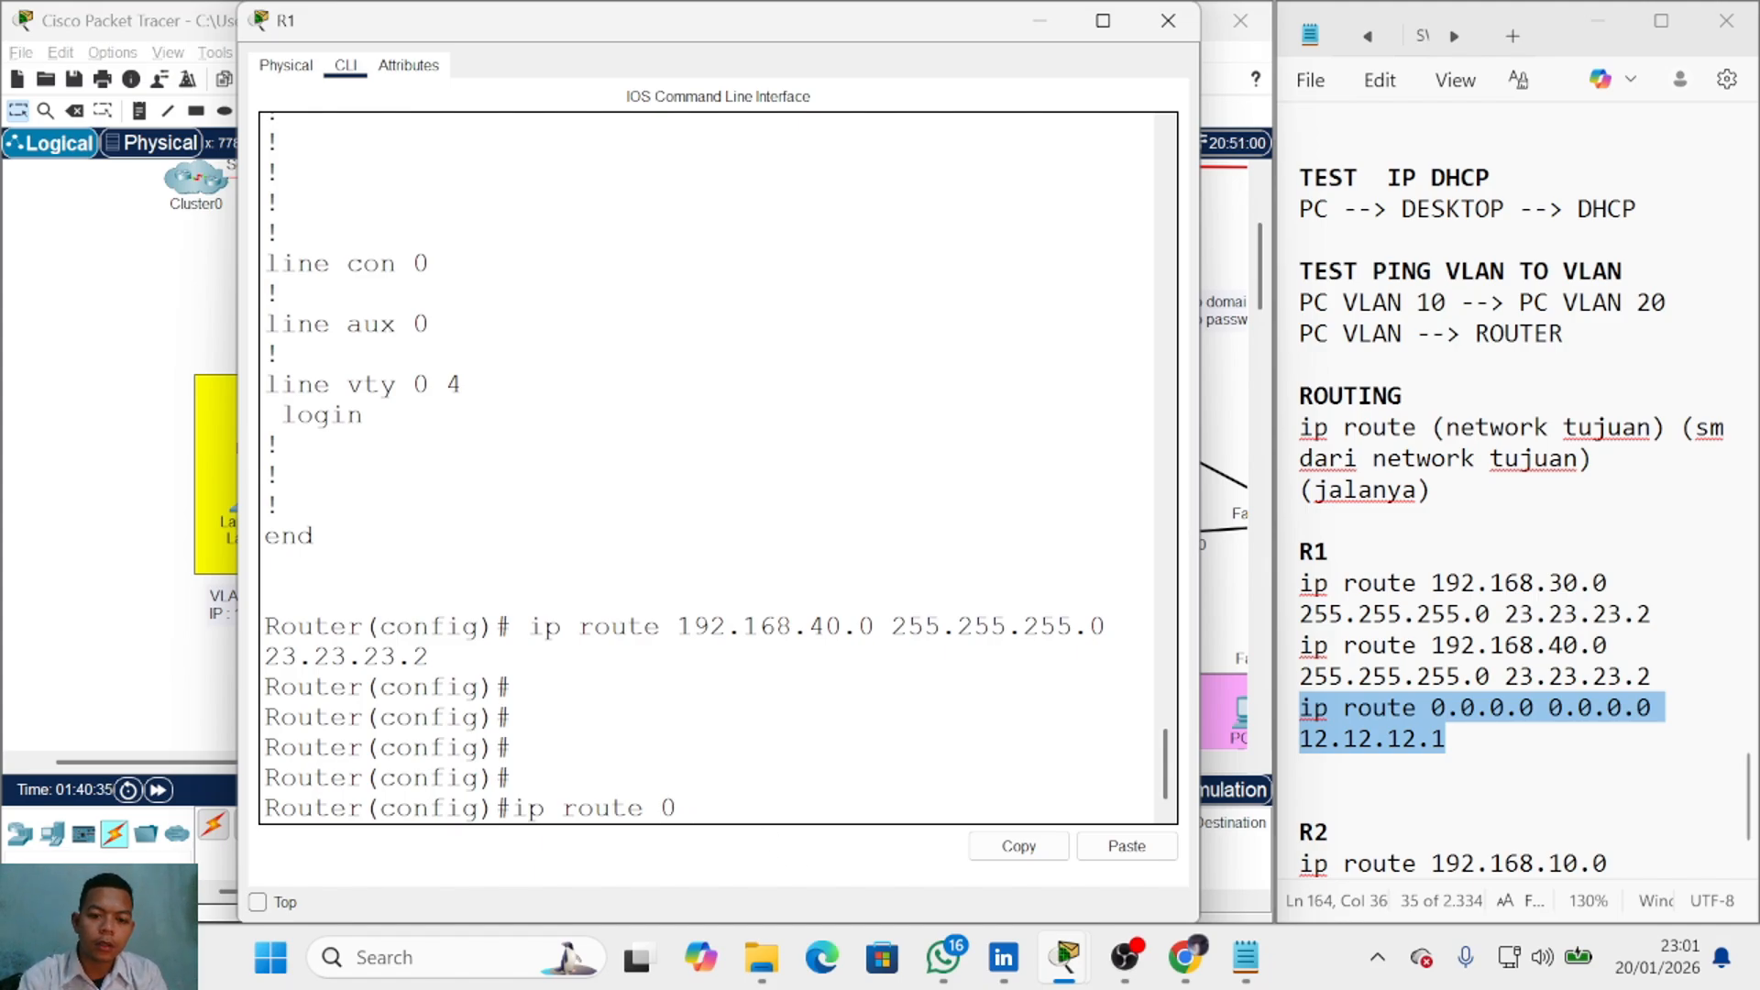
type("ip route 0.0.0.0 0.0.0.0 12.12.12.1")
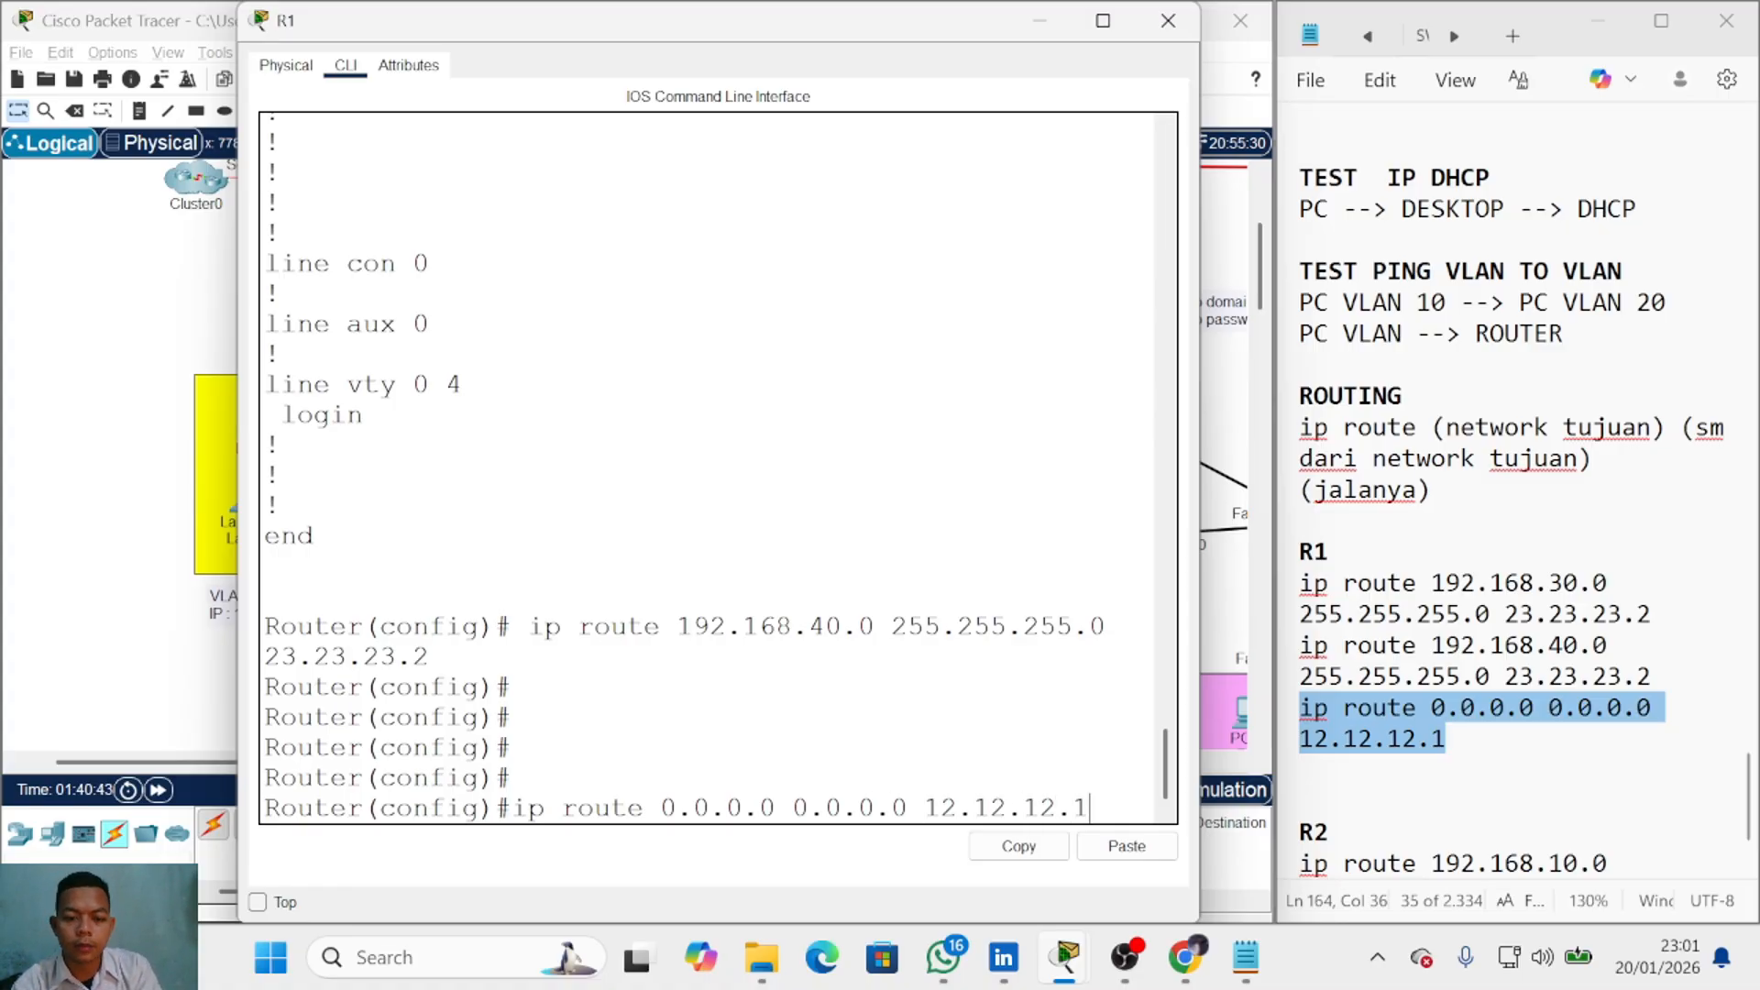
key("Return")
type("ex")
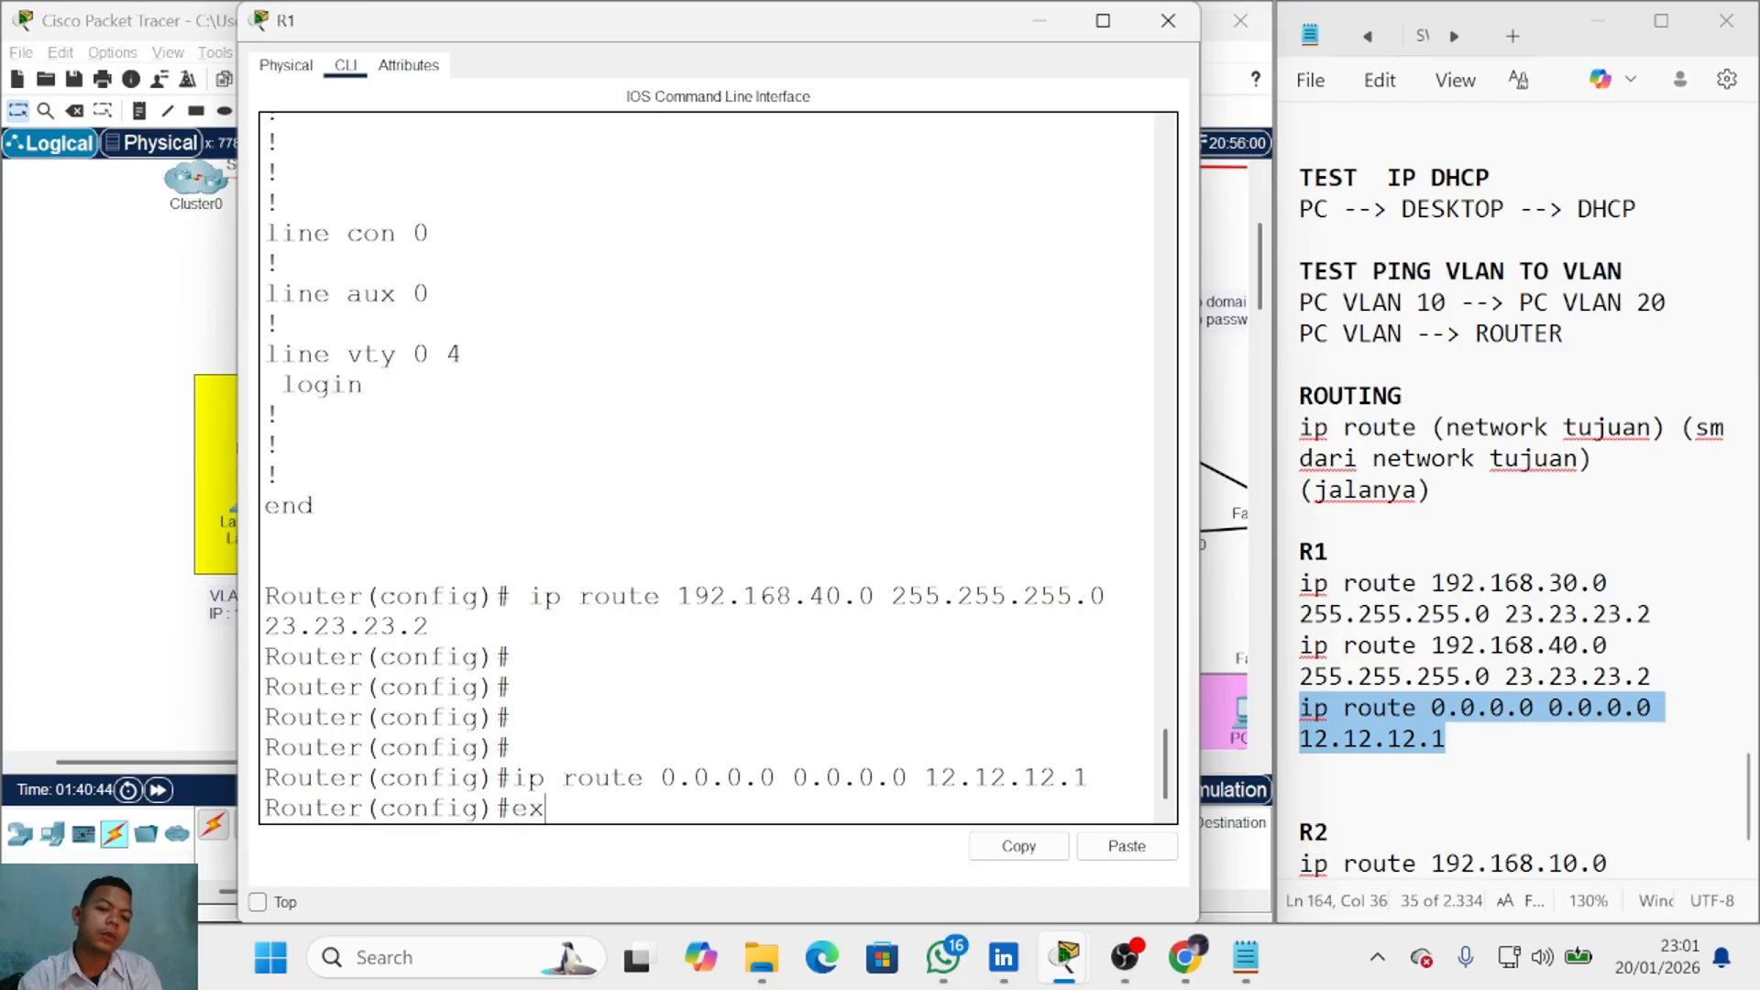
key("Return")
key("alt+F4")
Step: Send simple PDU pings from Laptop0, PC3 and Laptop5 to Server0 in Cluster0
key("p")
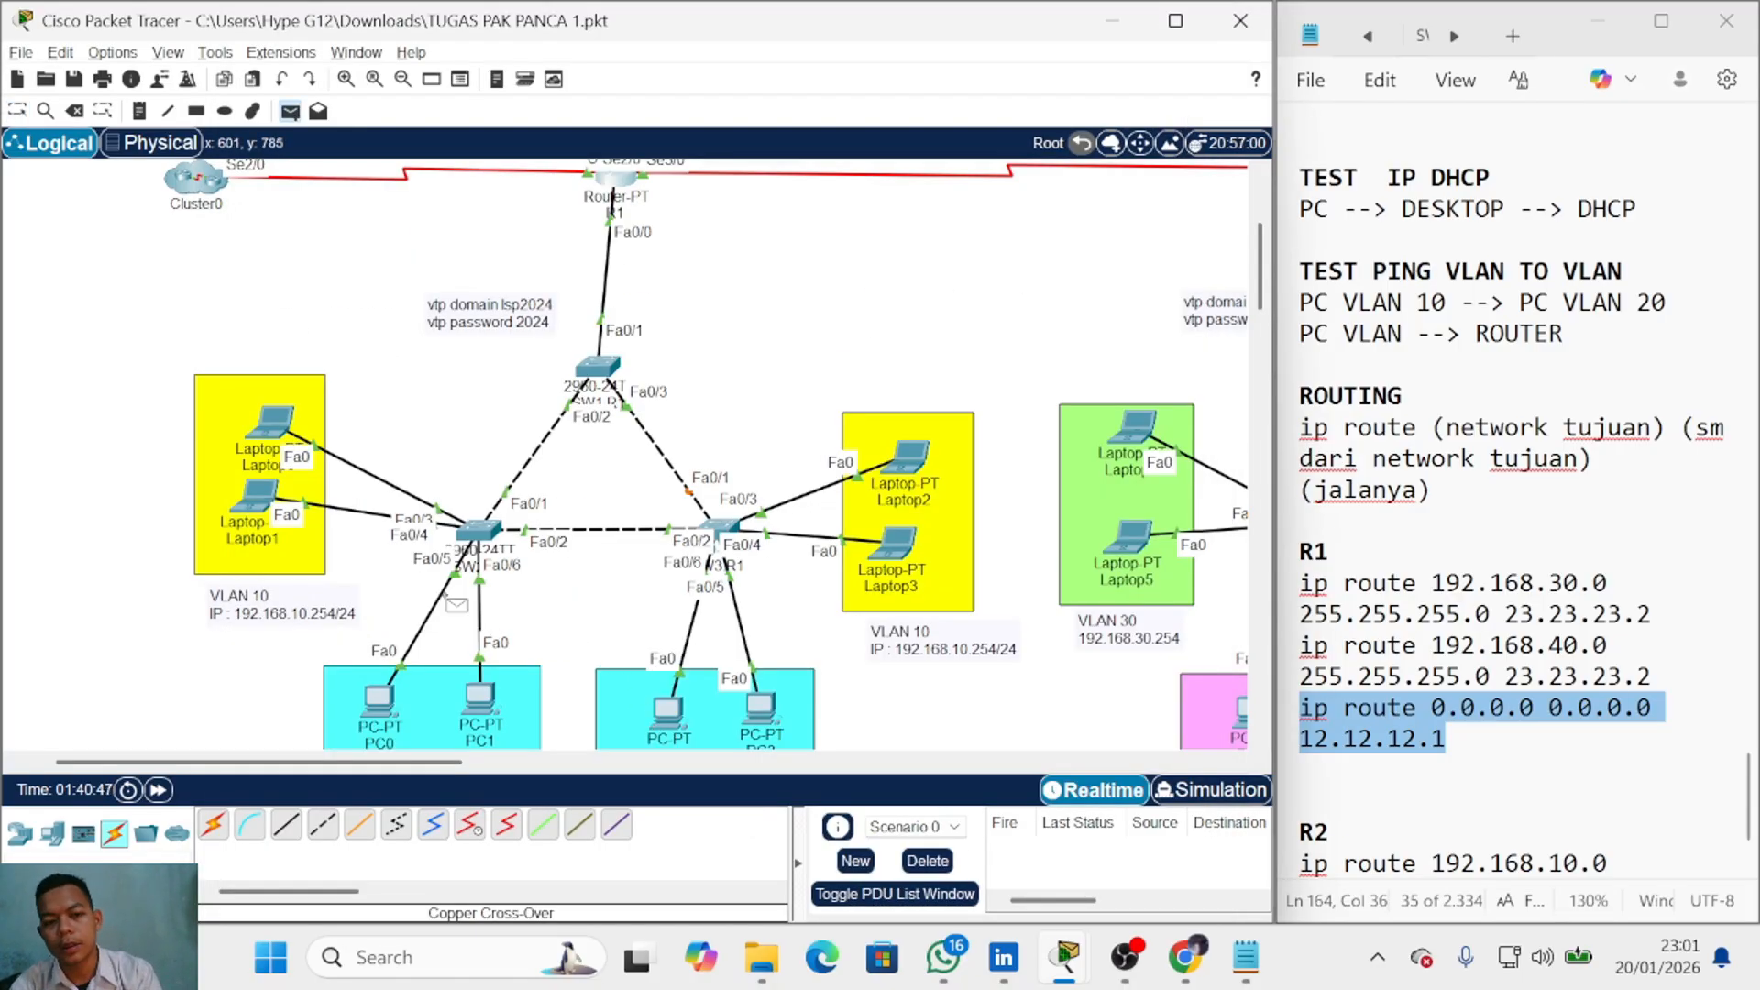
left_click(272, 421)
left_click(194, 181)
left_click(266, 218)
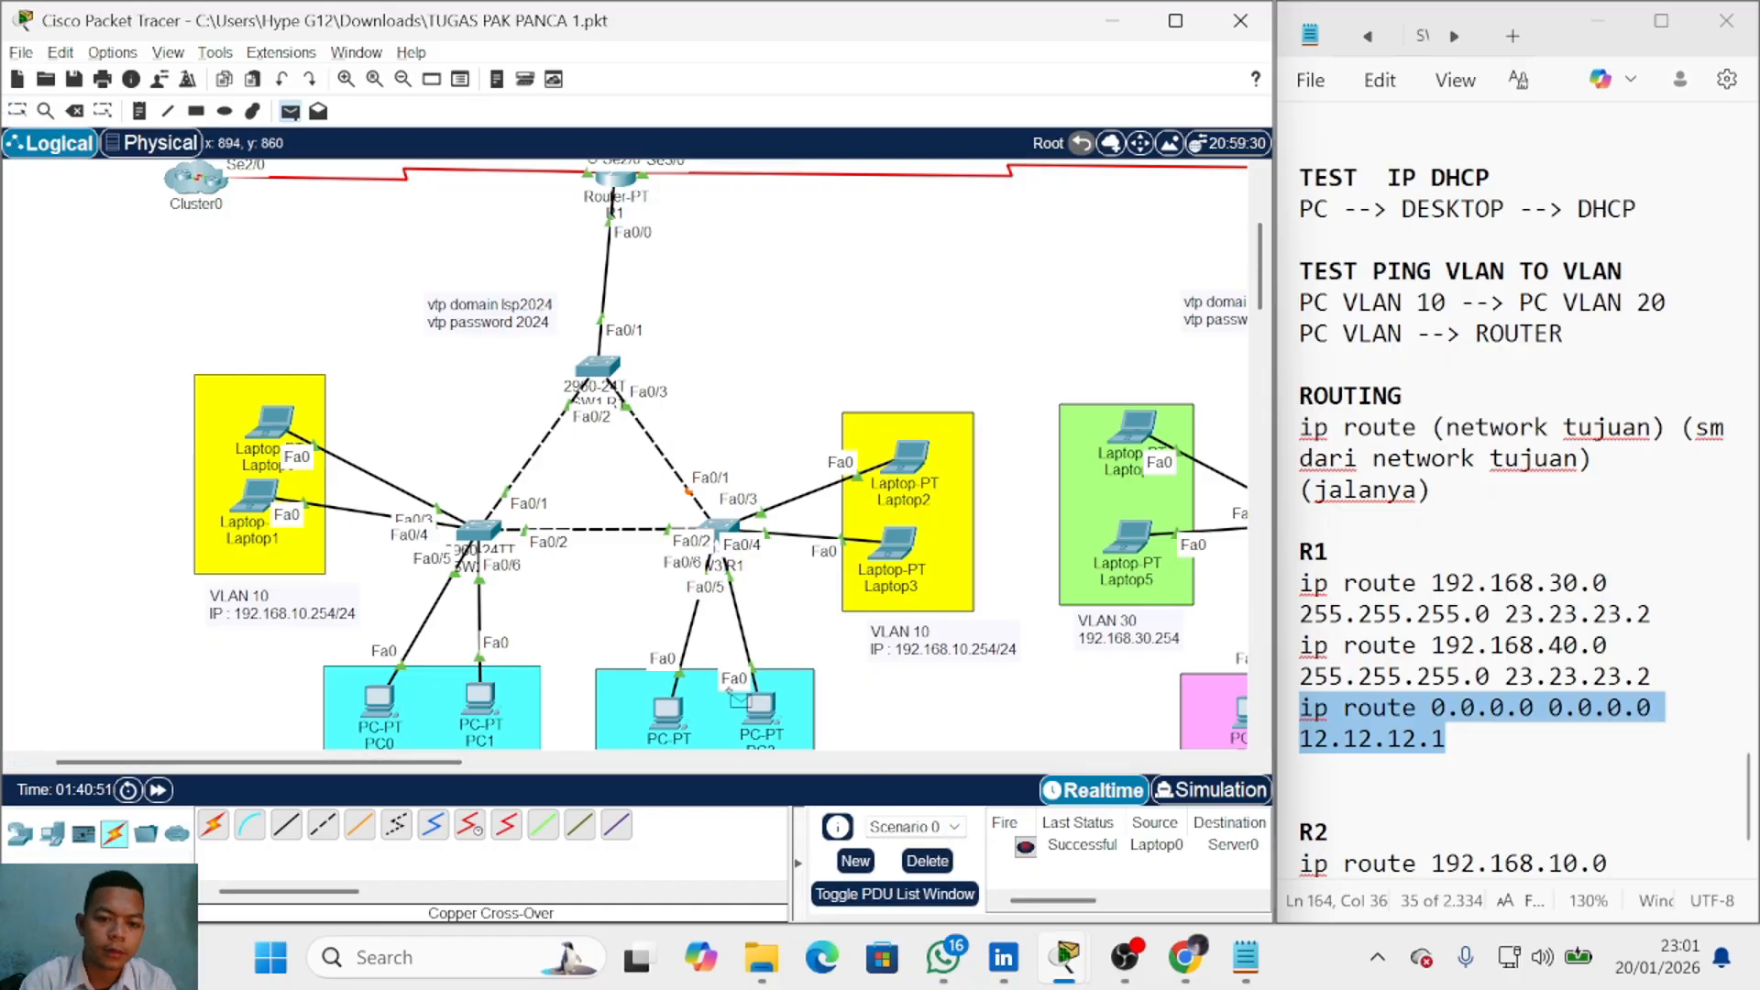
left_click(227, 197)
left_click(264, 220)
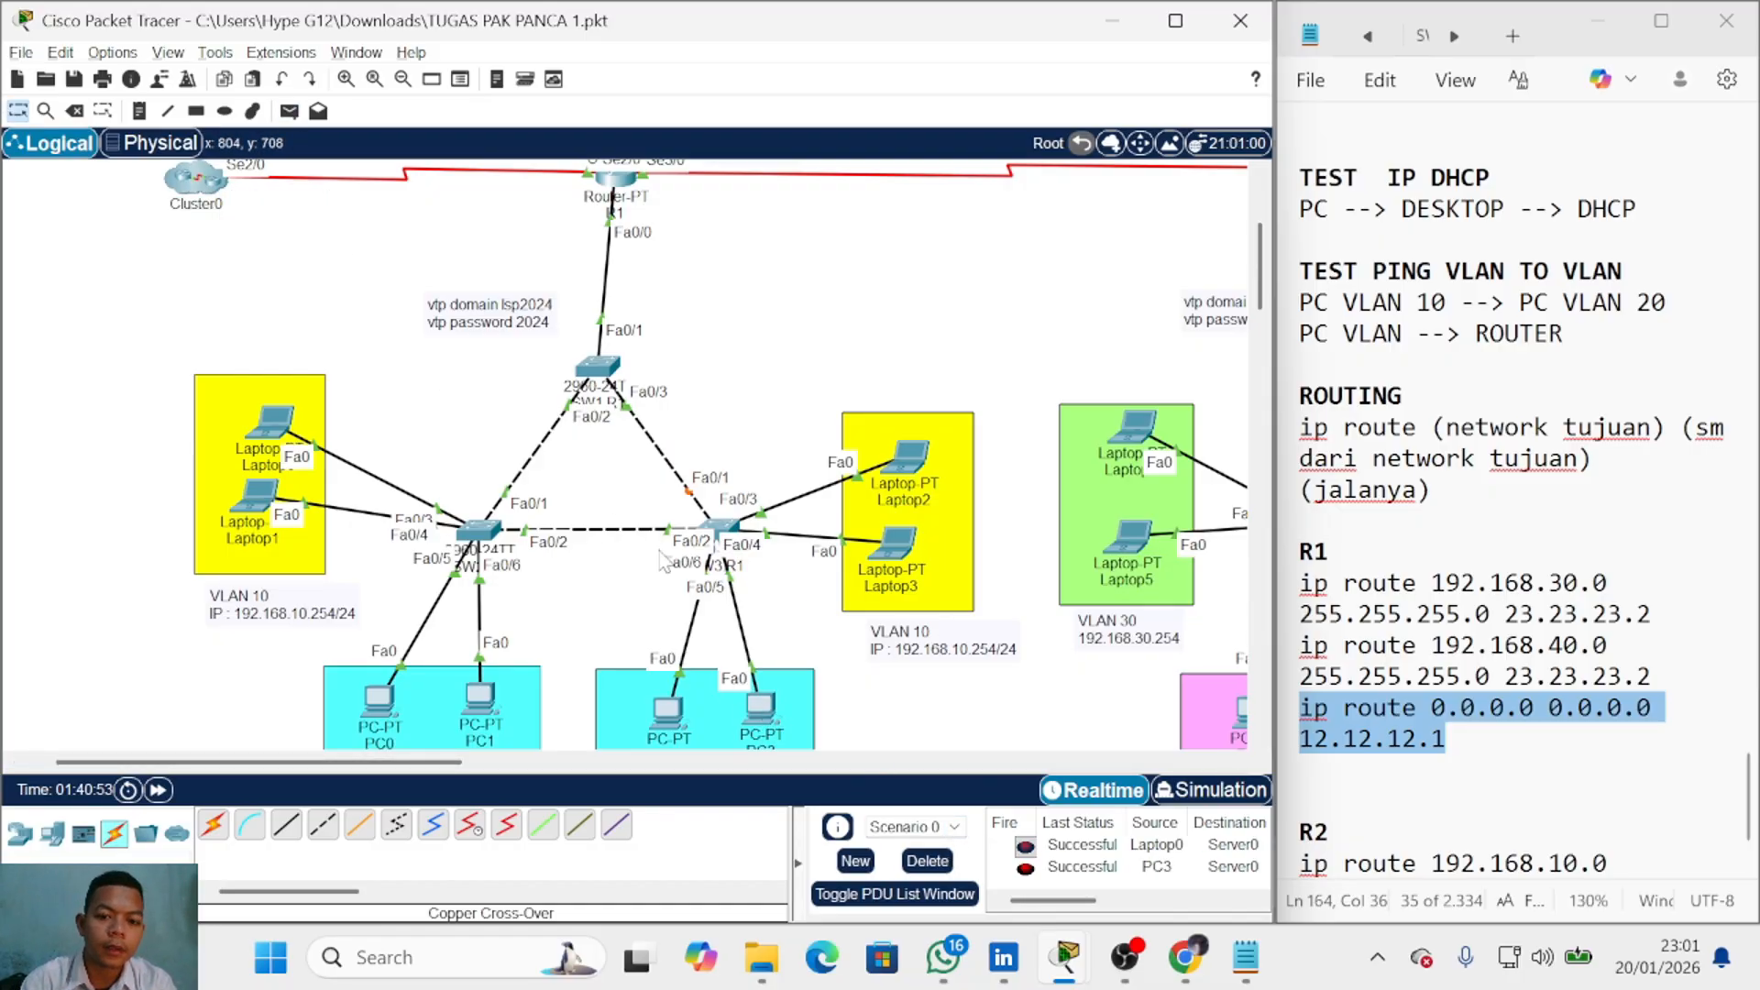
left_click(206, 206)
left_click(253, 224)
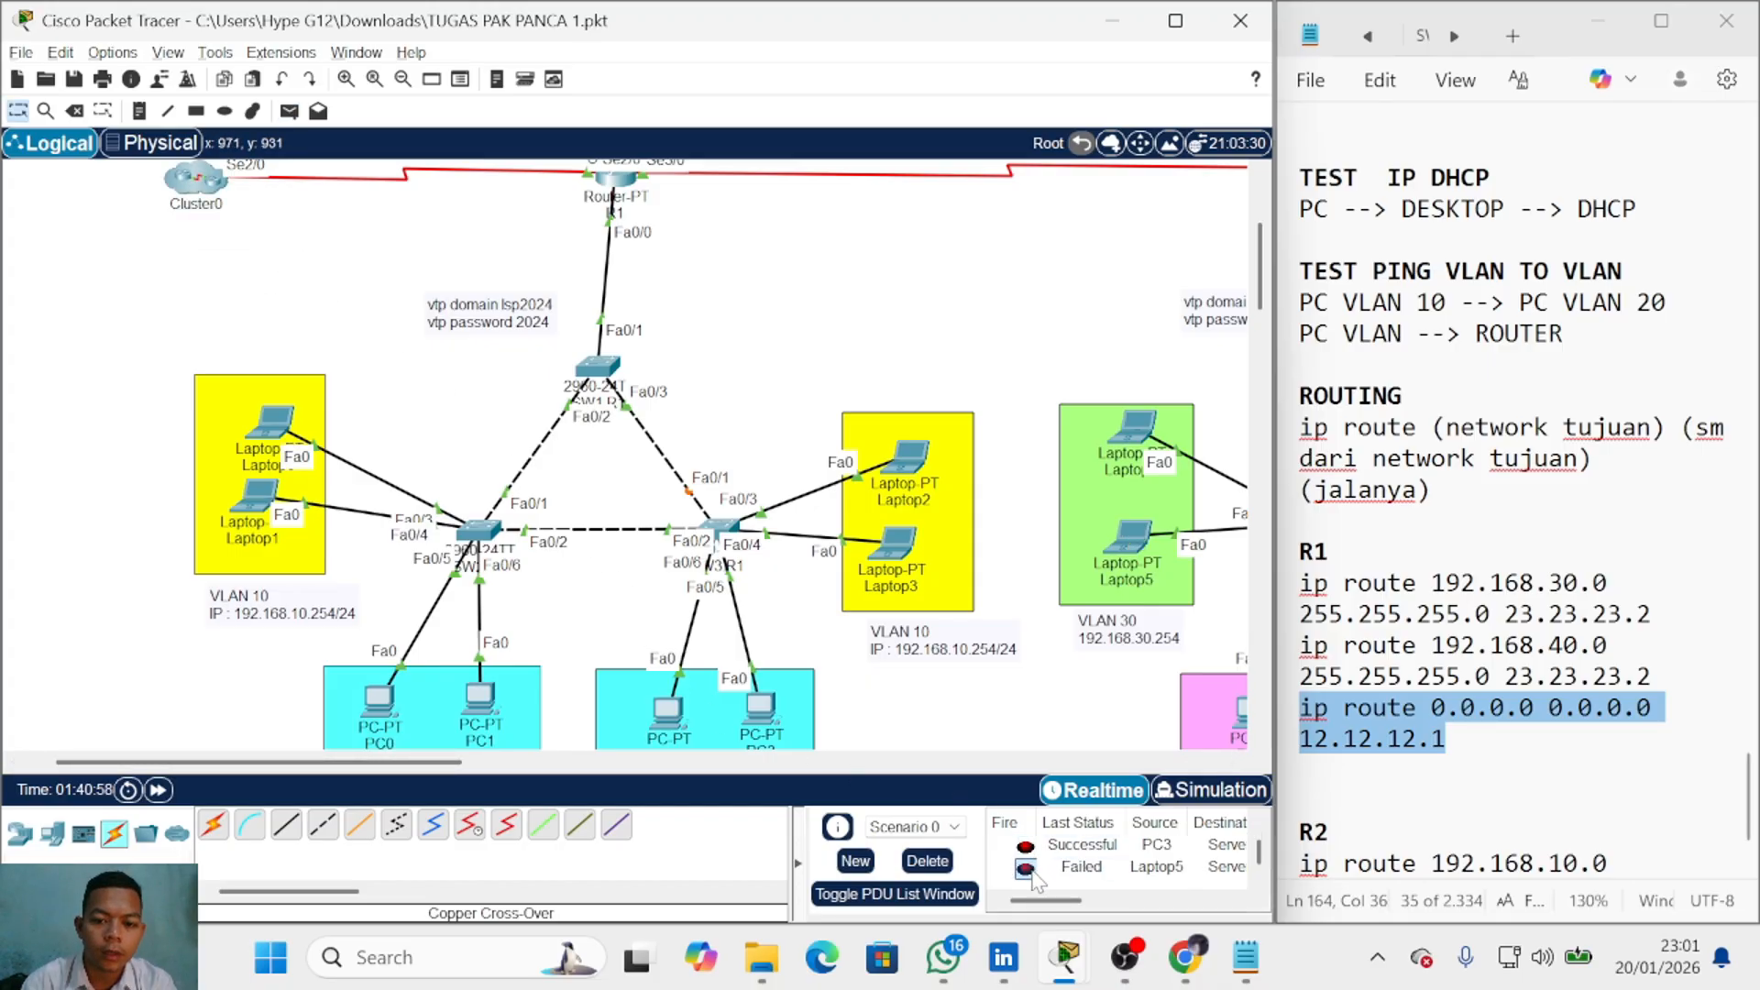
Step: Check the failed Laptop5 ping, delete all ping results, and bring up the routing notes
left_click(1047, 867)
left_click(933, 867)
scroll(734, 526, "up", 2)
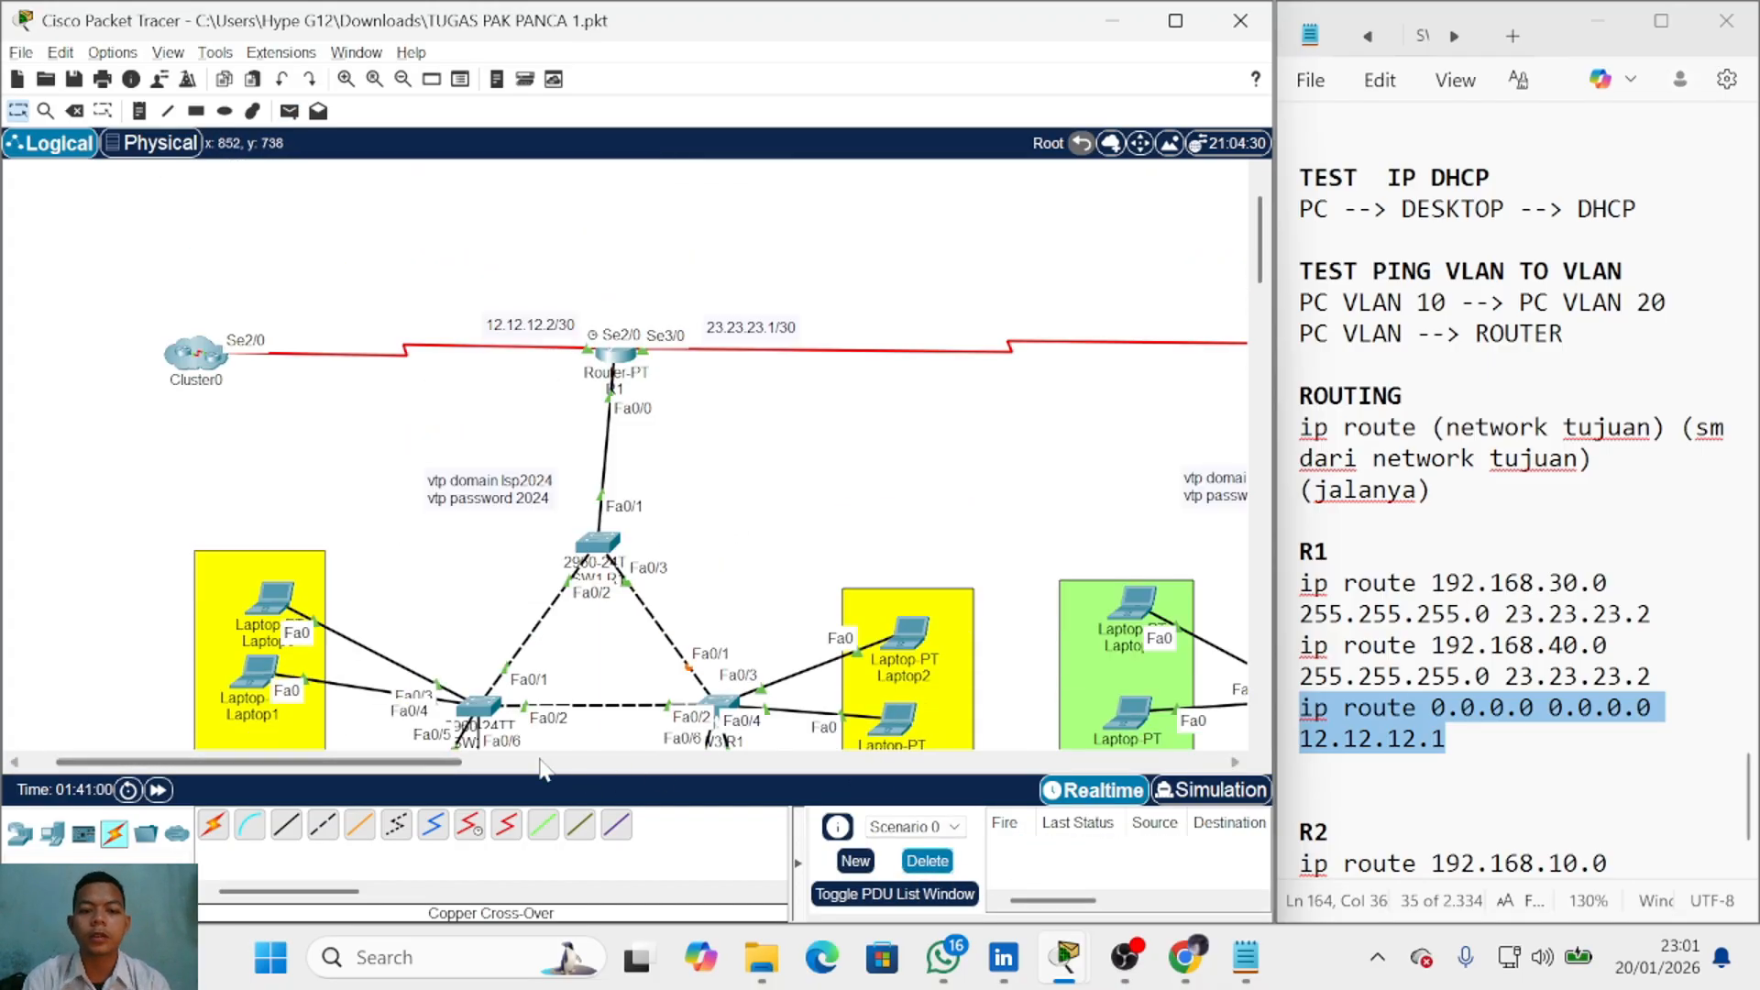
left_click_drag(425, 765, 641, 783)
left_click(1371, 750)
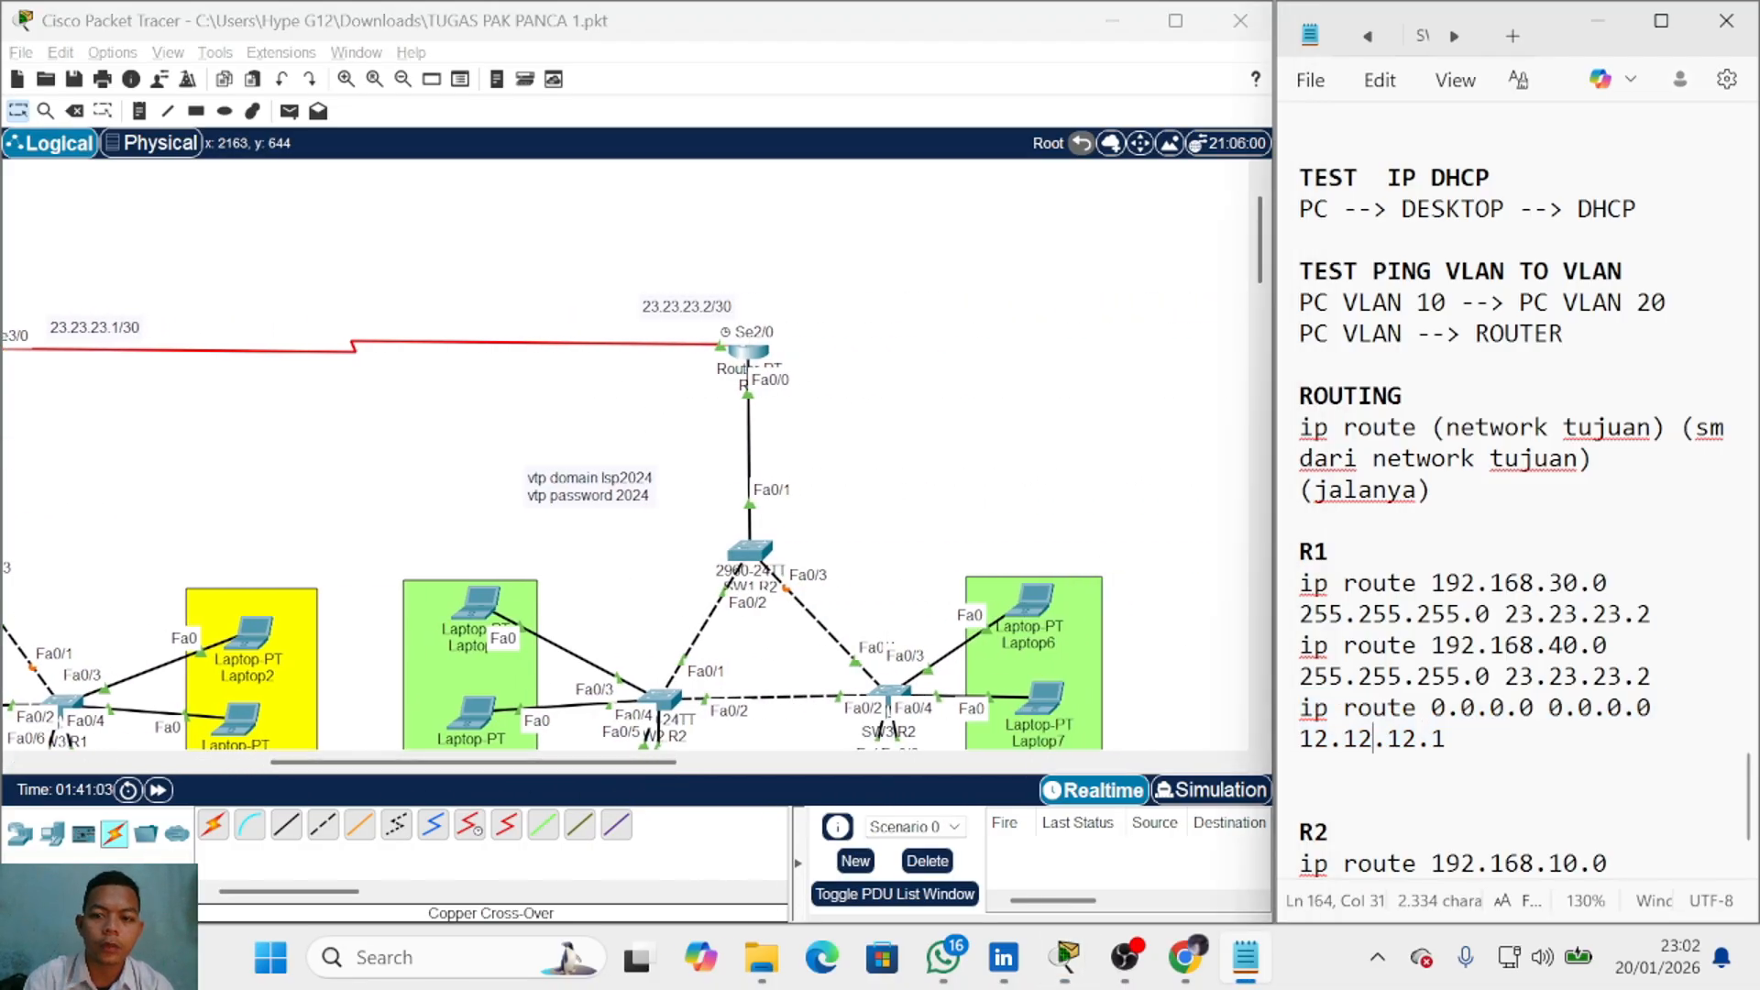
scroll(1371, 750, "down", 2)
Step: Type R2's default route 'ip route 0.0.0.0 0.0.0.0 23.23.23.1' below its routes in Notepad
left_click(1651, 832)
key("Return")
type("ip")
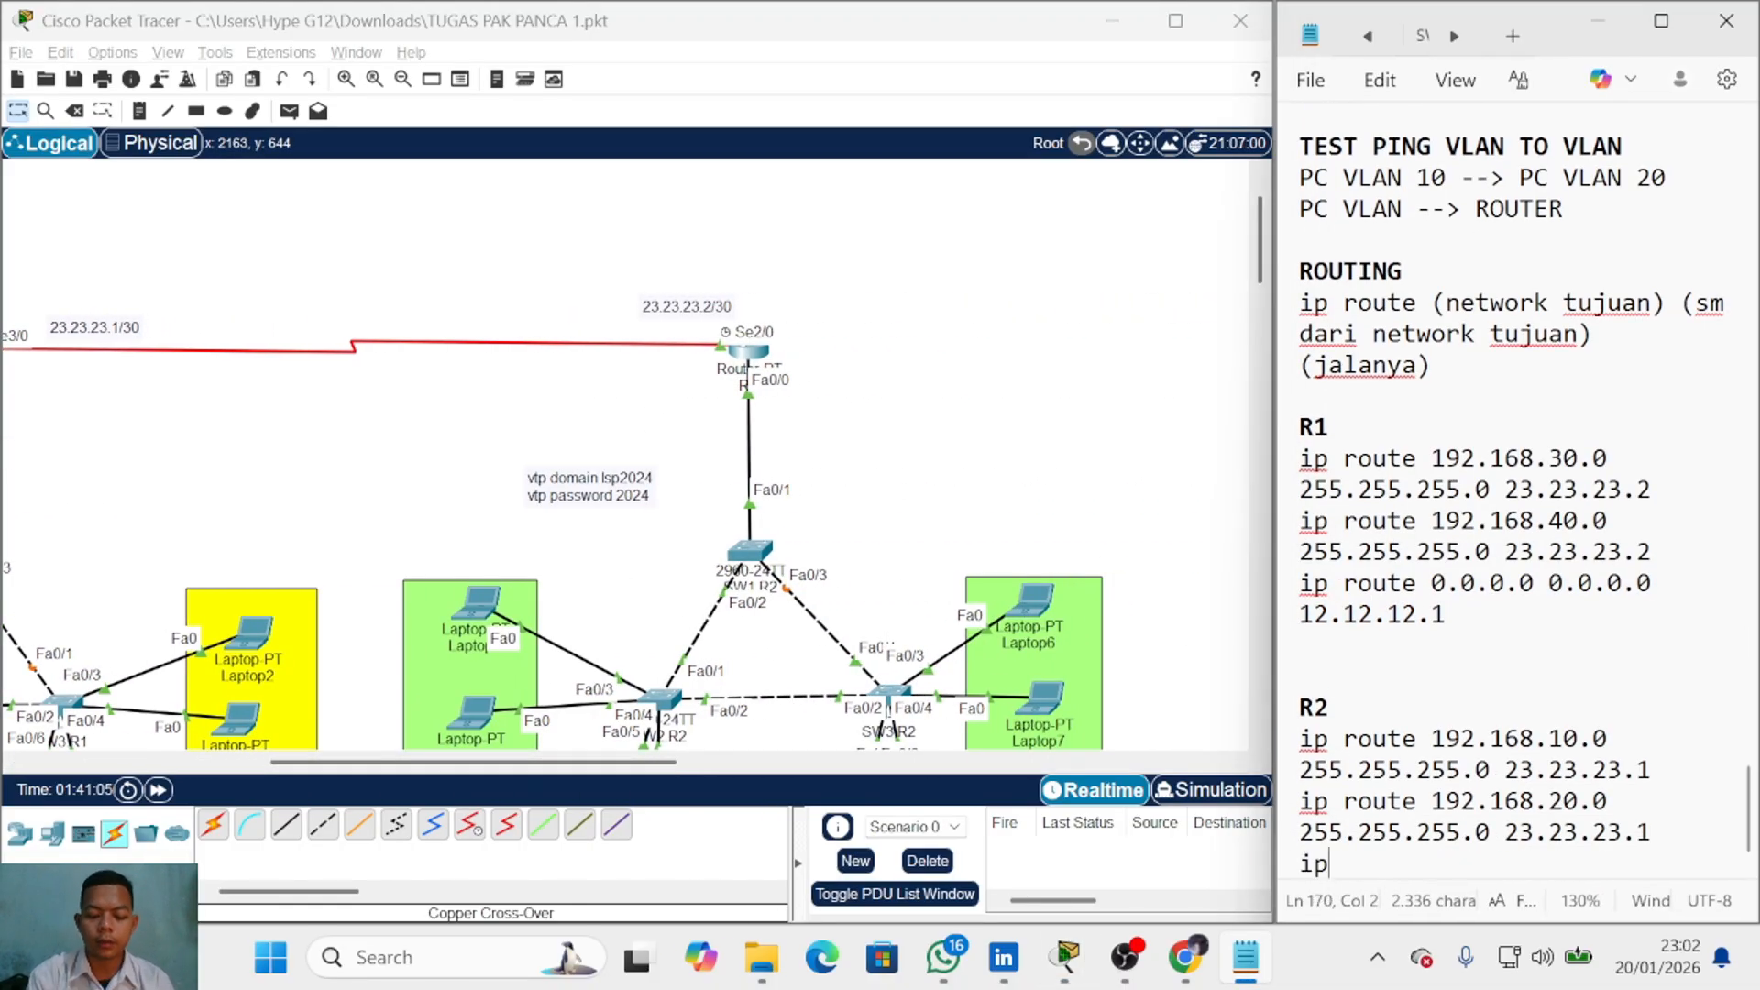
type(" route ")
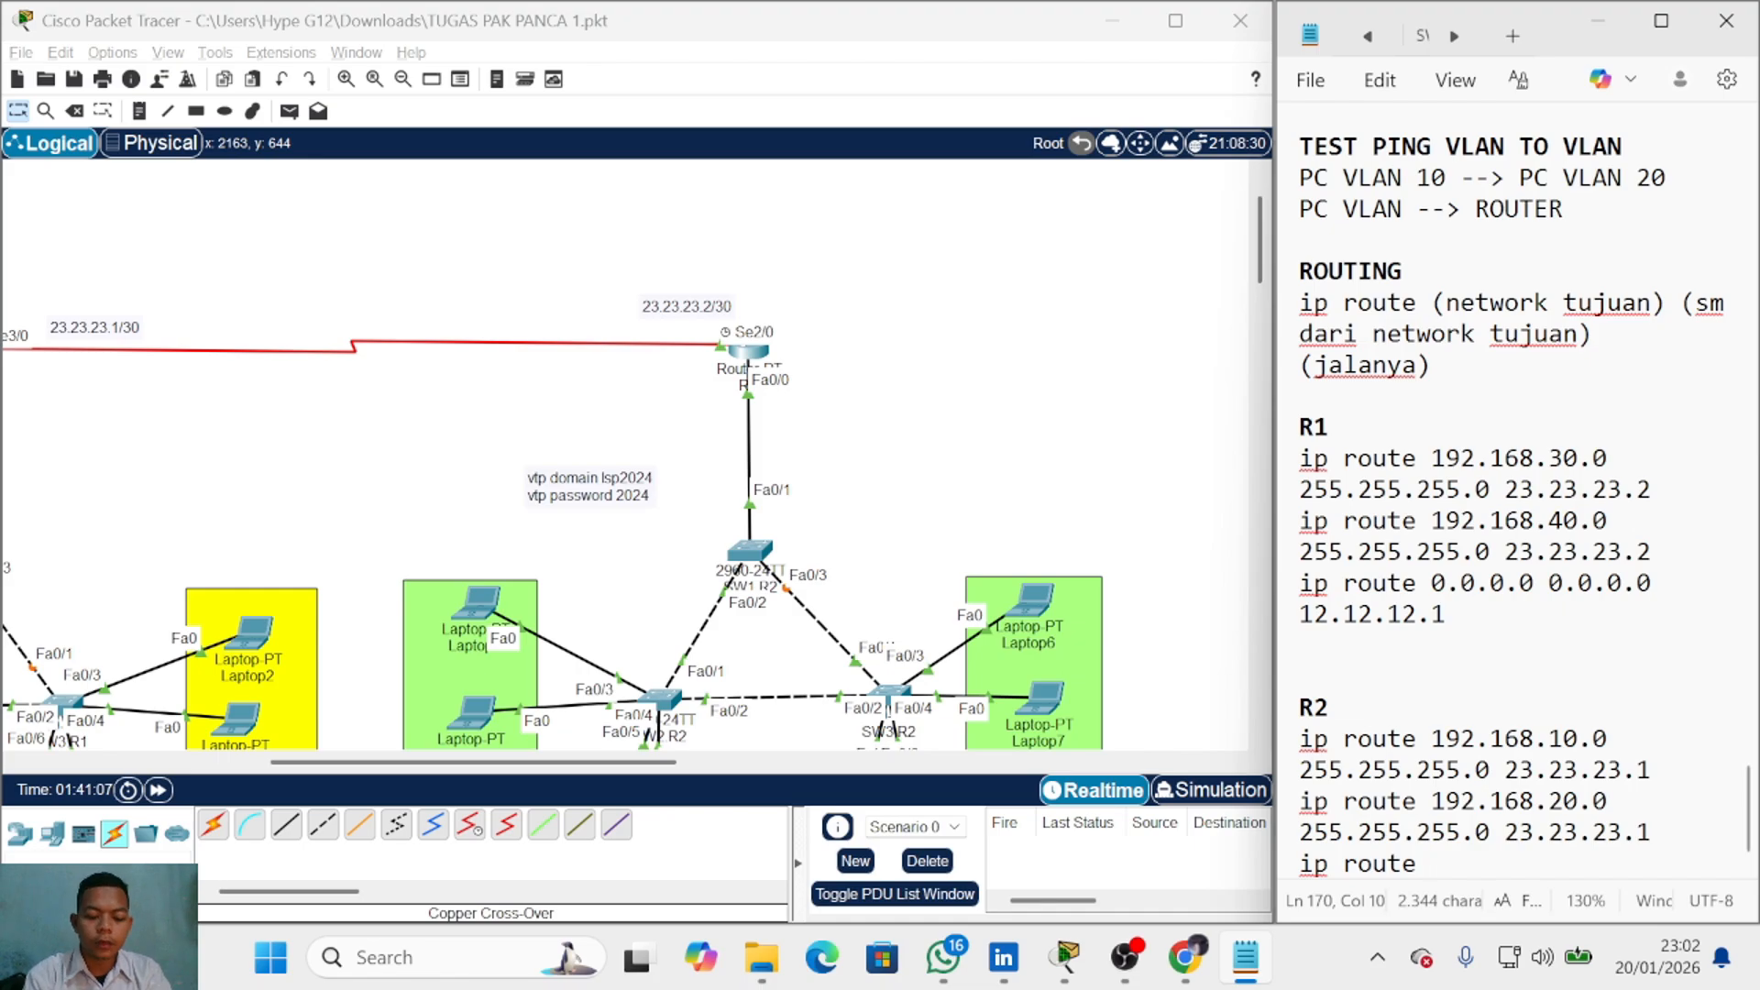
type("0.0.0.0 ")
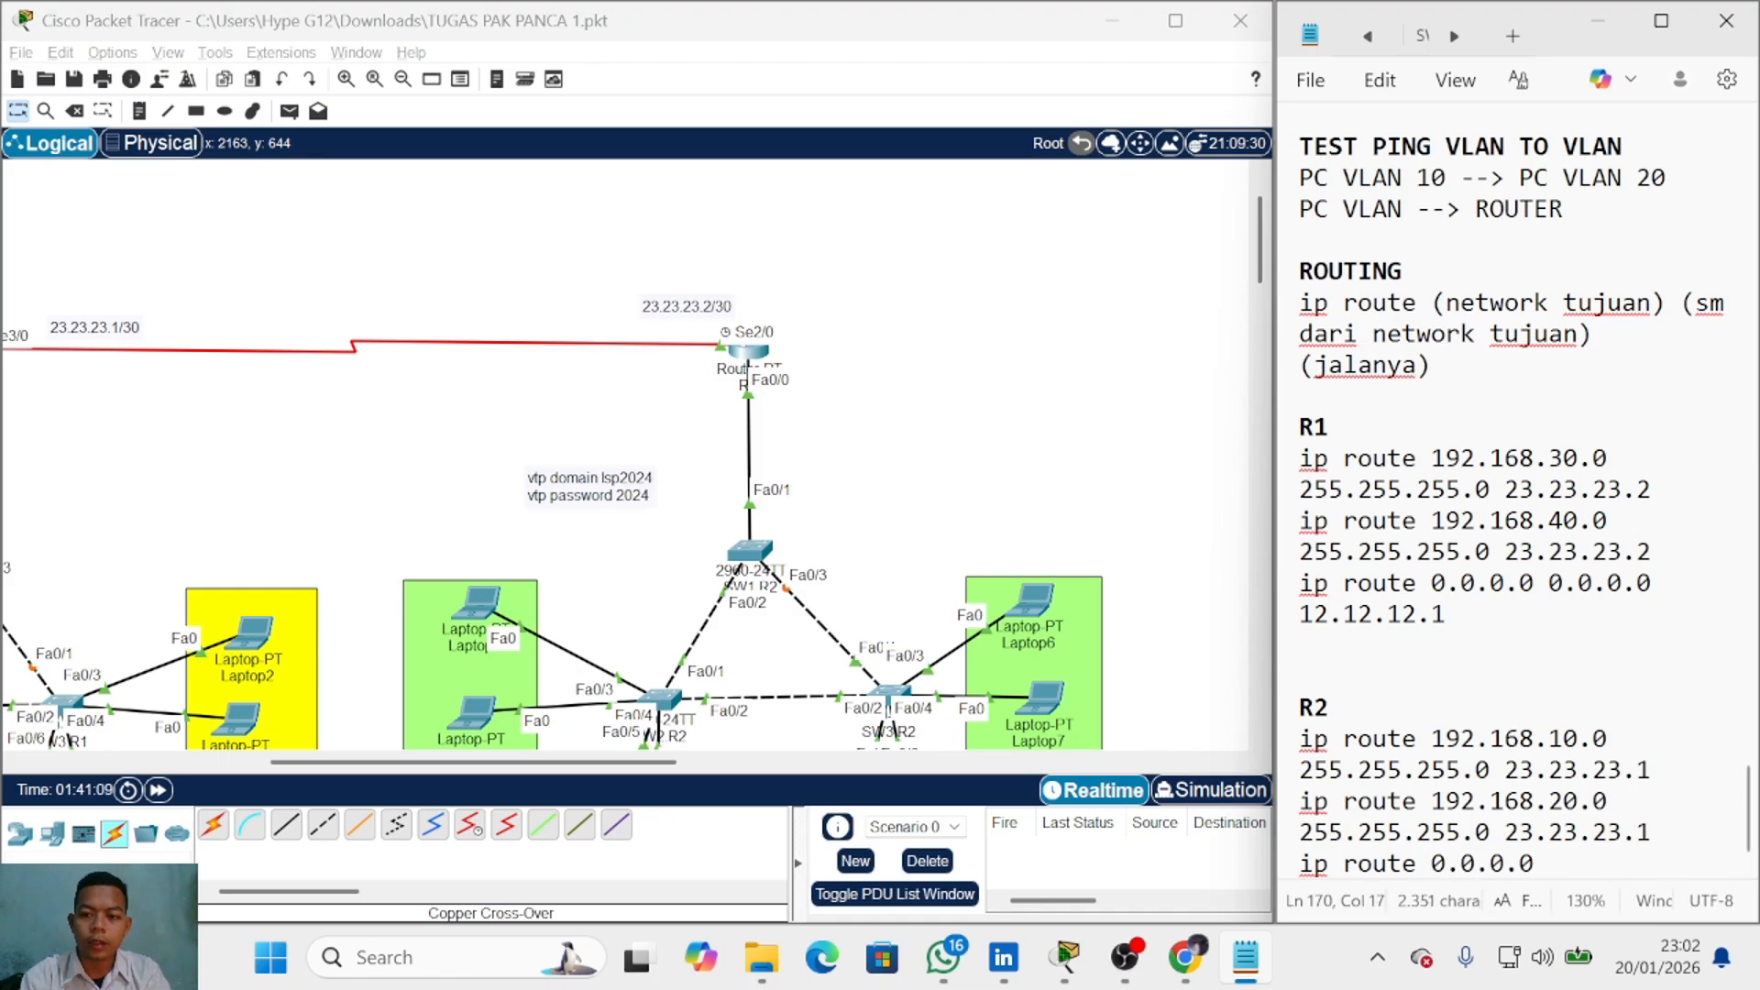
type("0.0.0.0")
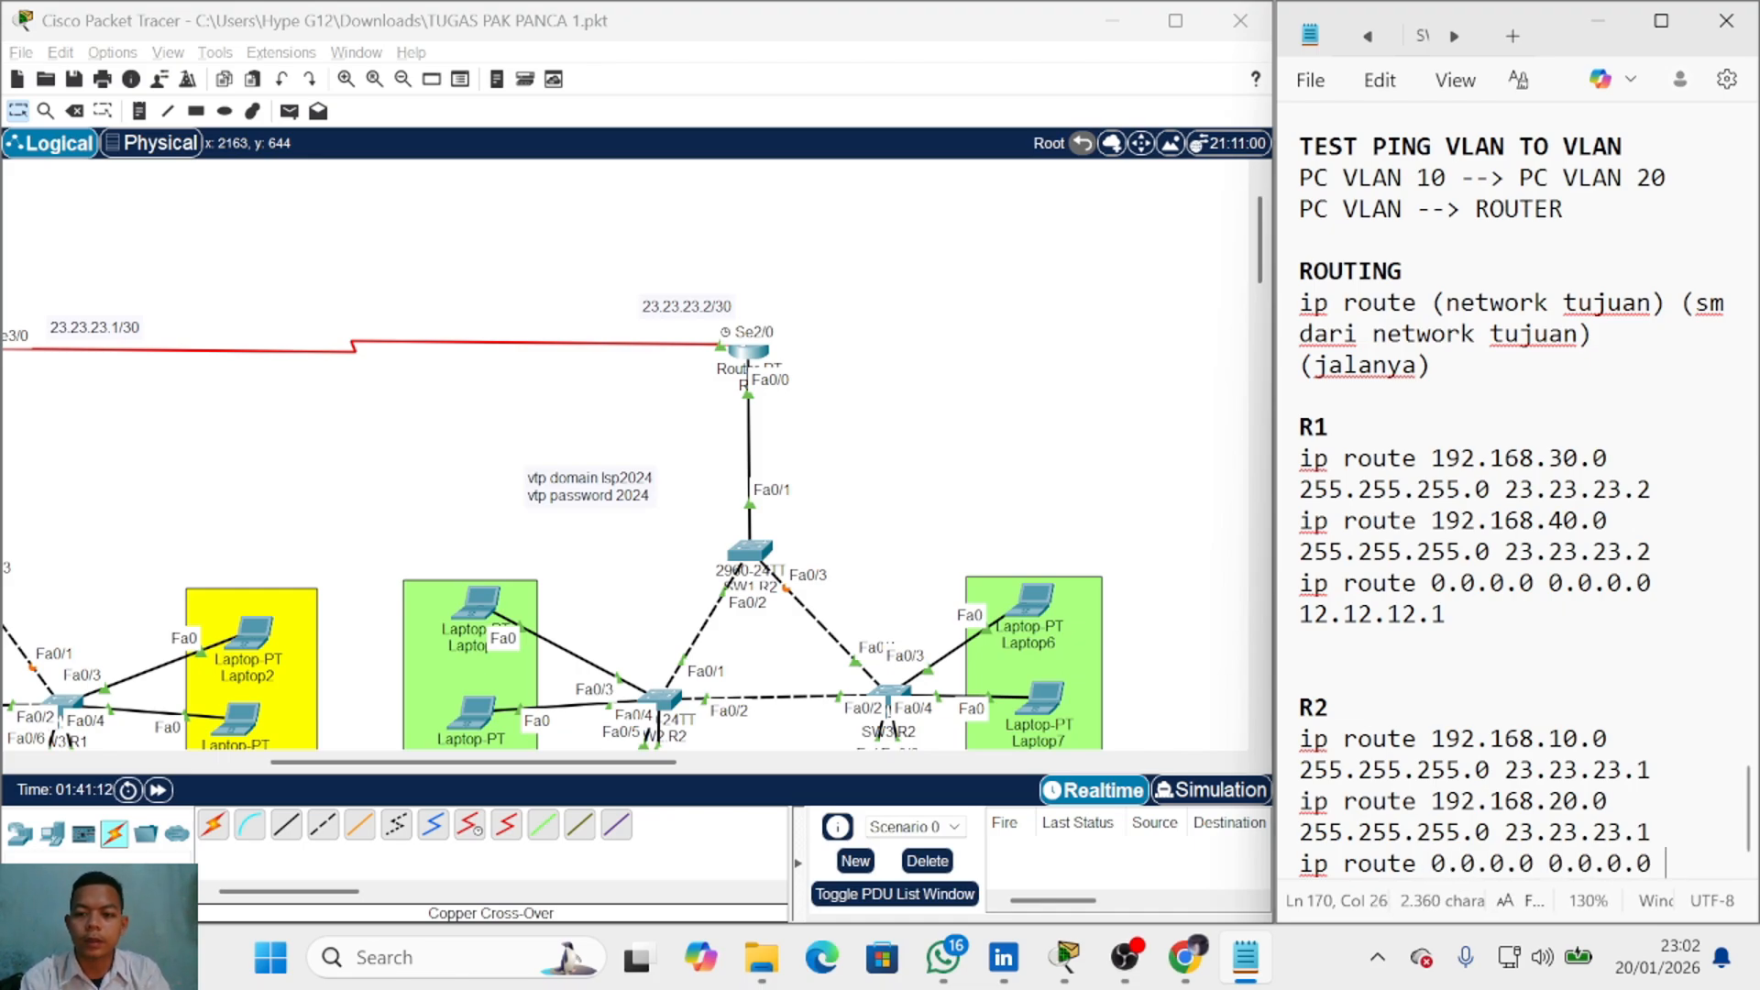
key("Return")
key("BackSpace")
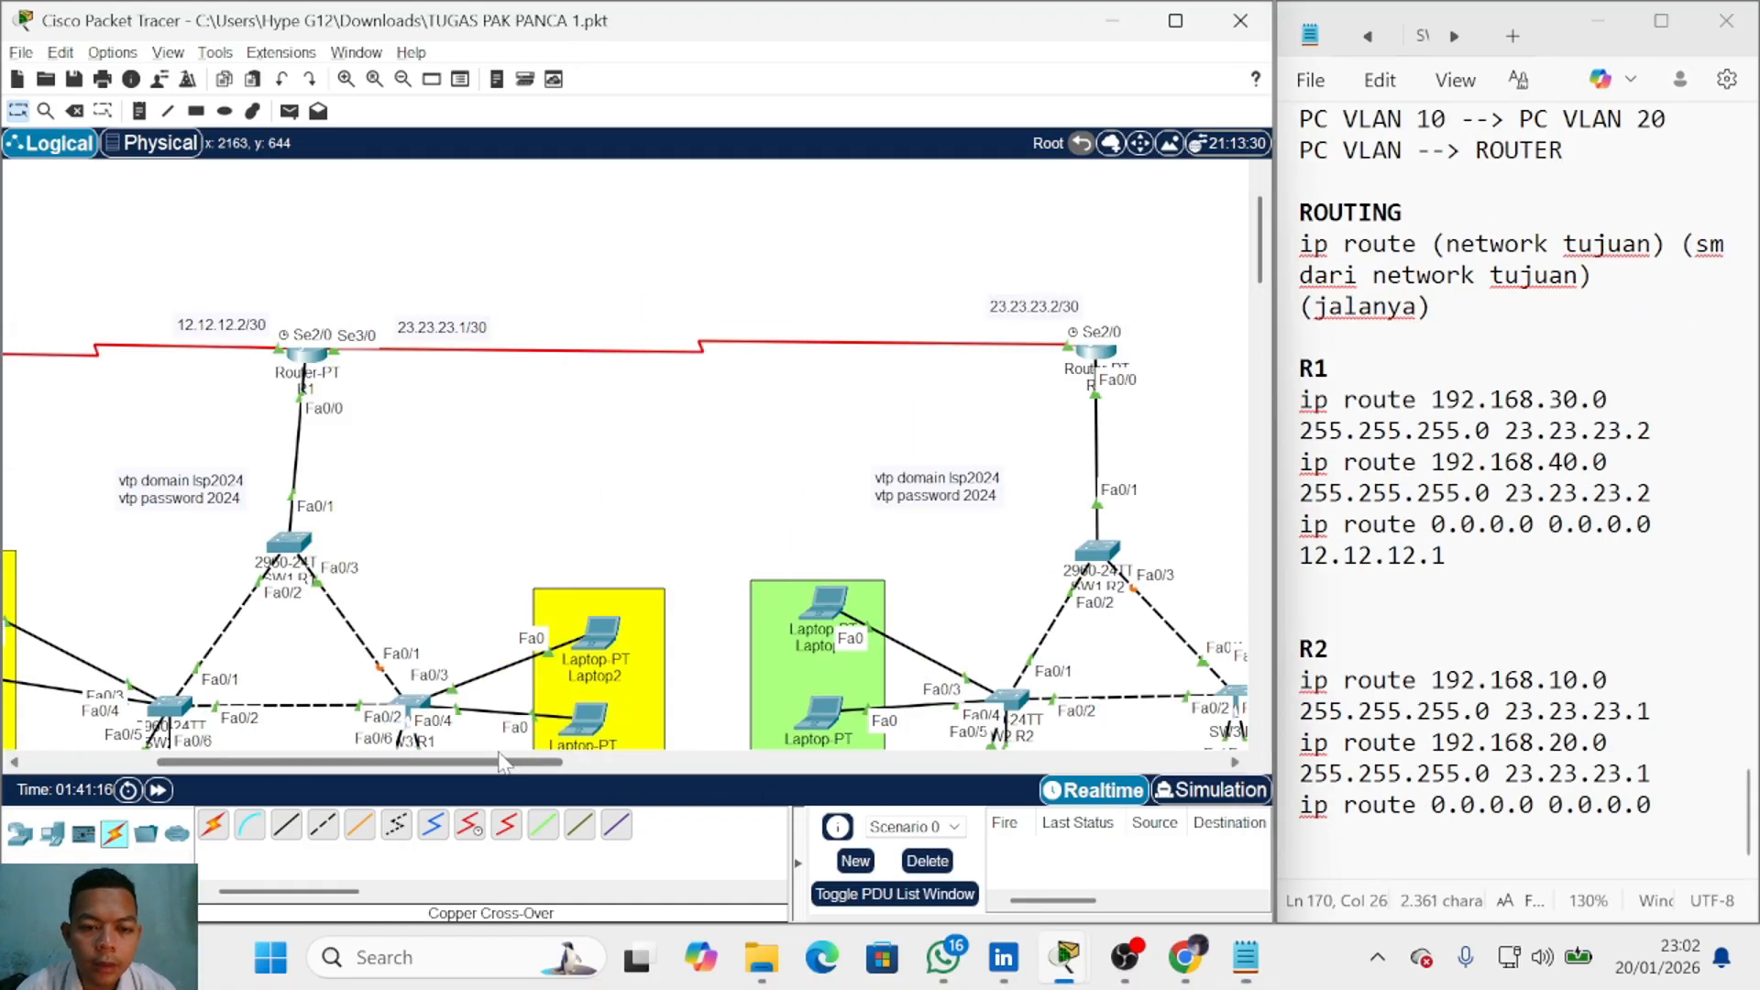
Step: Select the route text in the notes and bring up R2's configuration terminal
left_click_drag(630, 762, 387, 762)
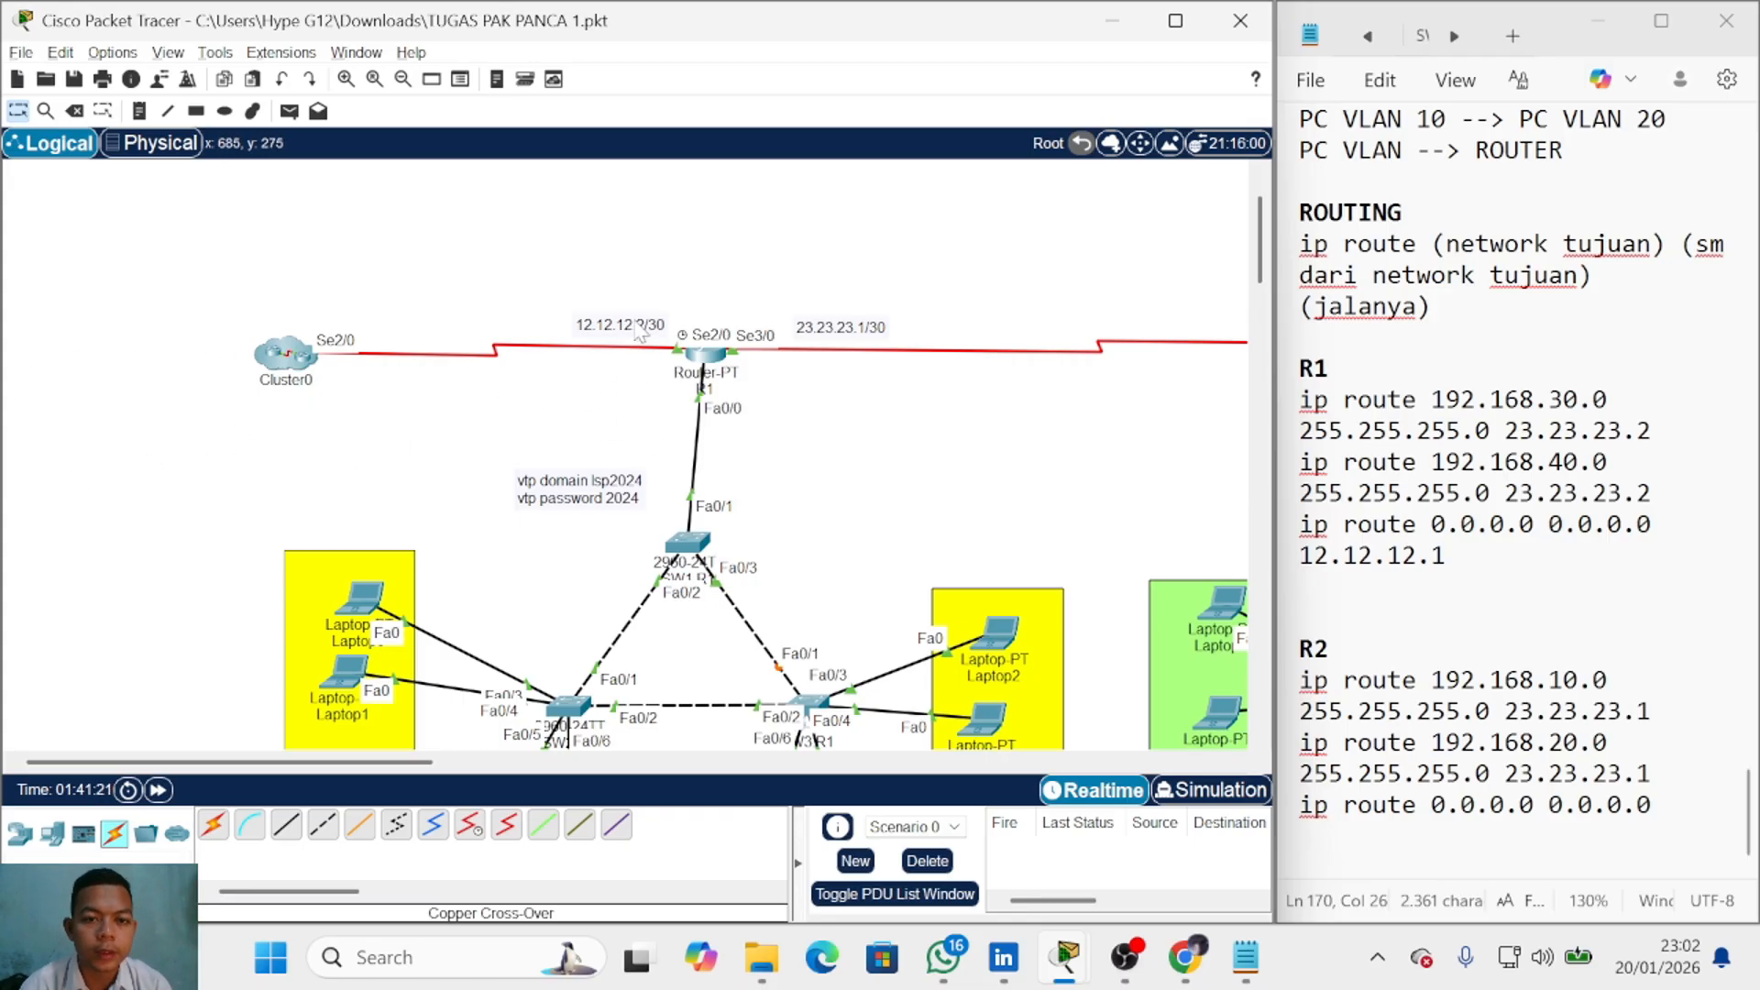
left_click_drag(411, 761, 585, 764)
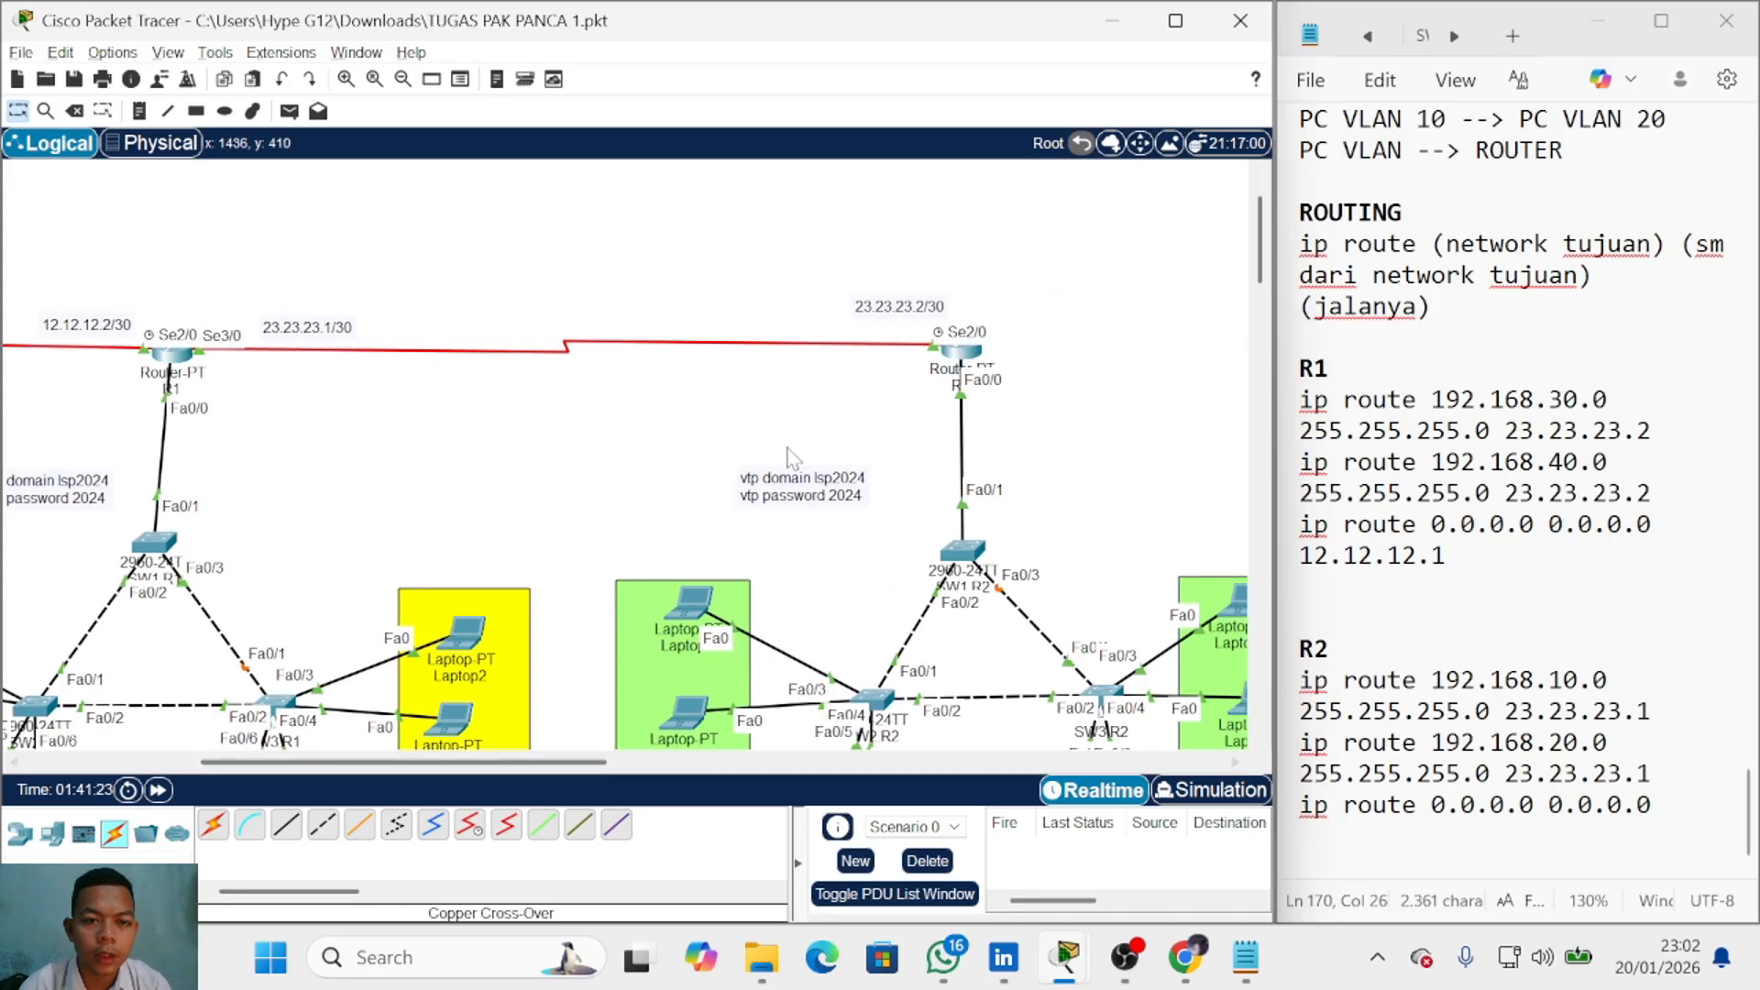
left_click_drag(257, 302, 352, 330)
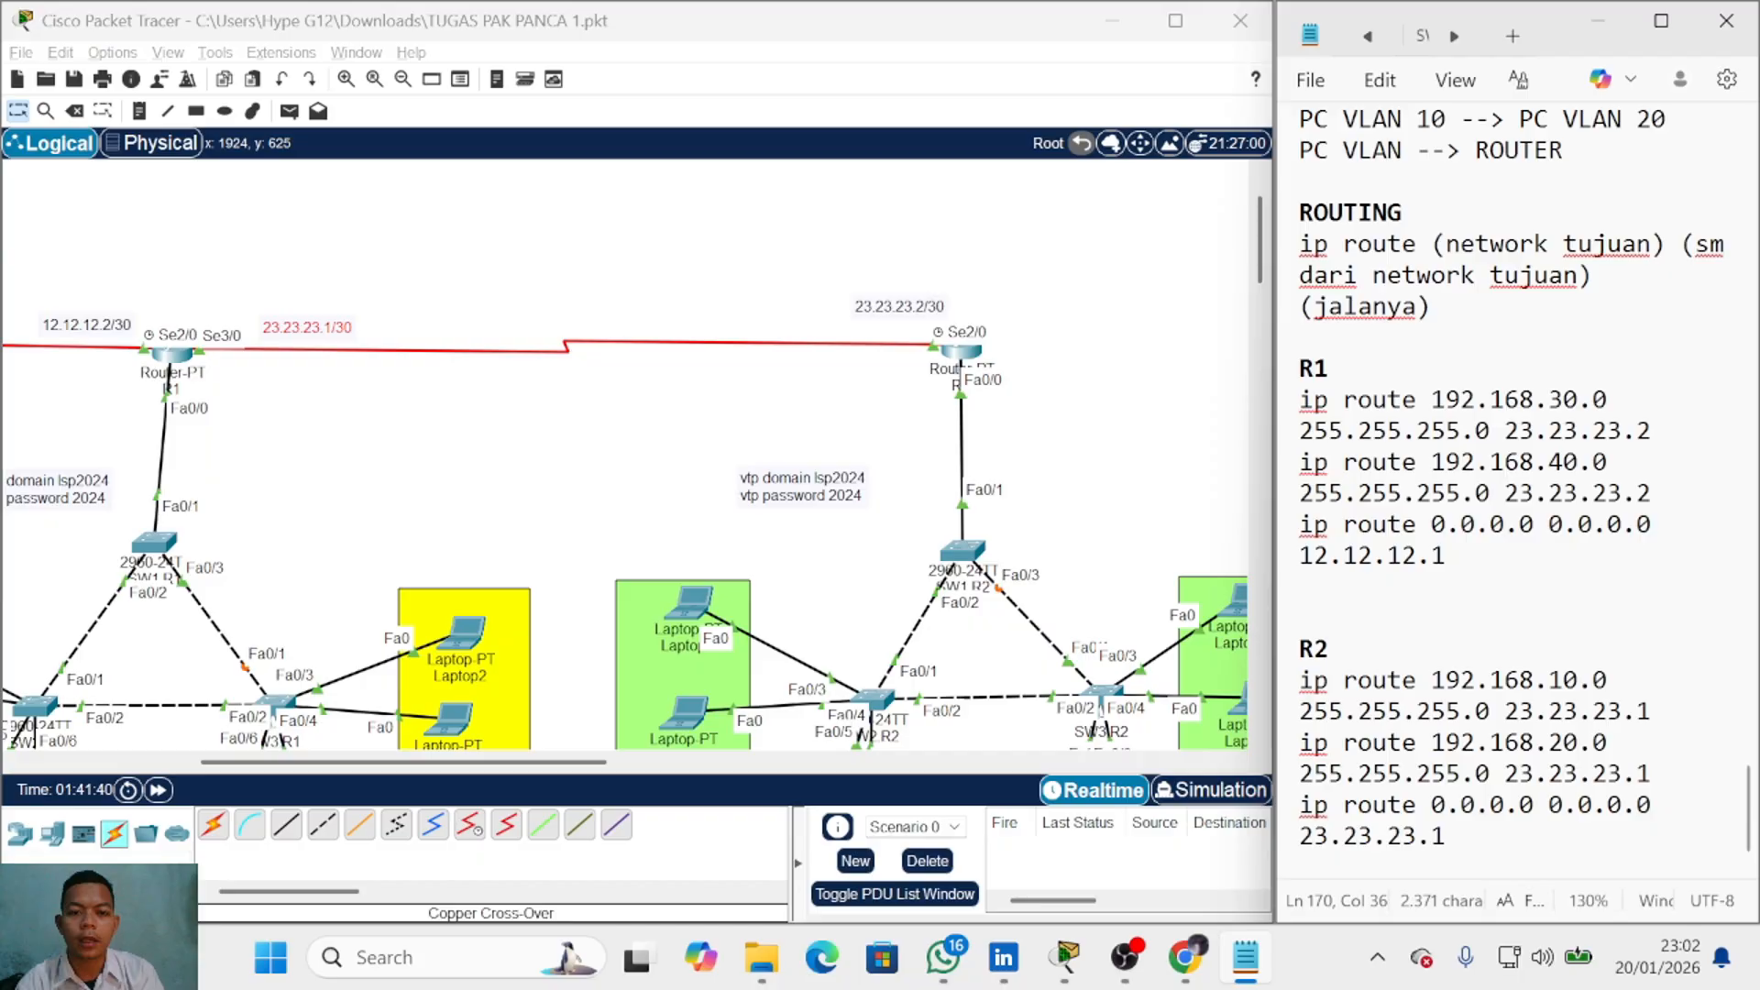
left_click(960, 353)
Step: Enter ip route 0.0.0.0 0.0.0.0 23.23.23.1 in R2's CLI and close its window
key("Return")
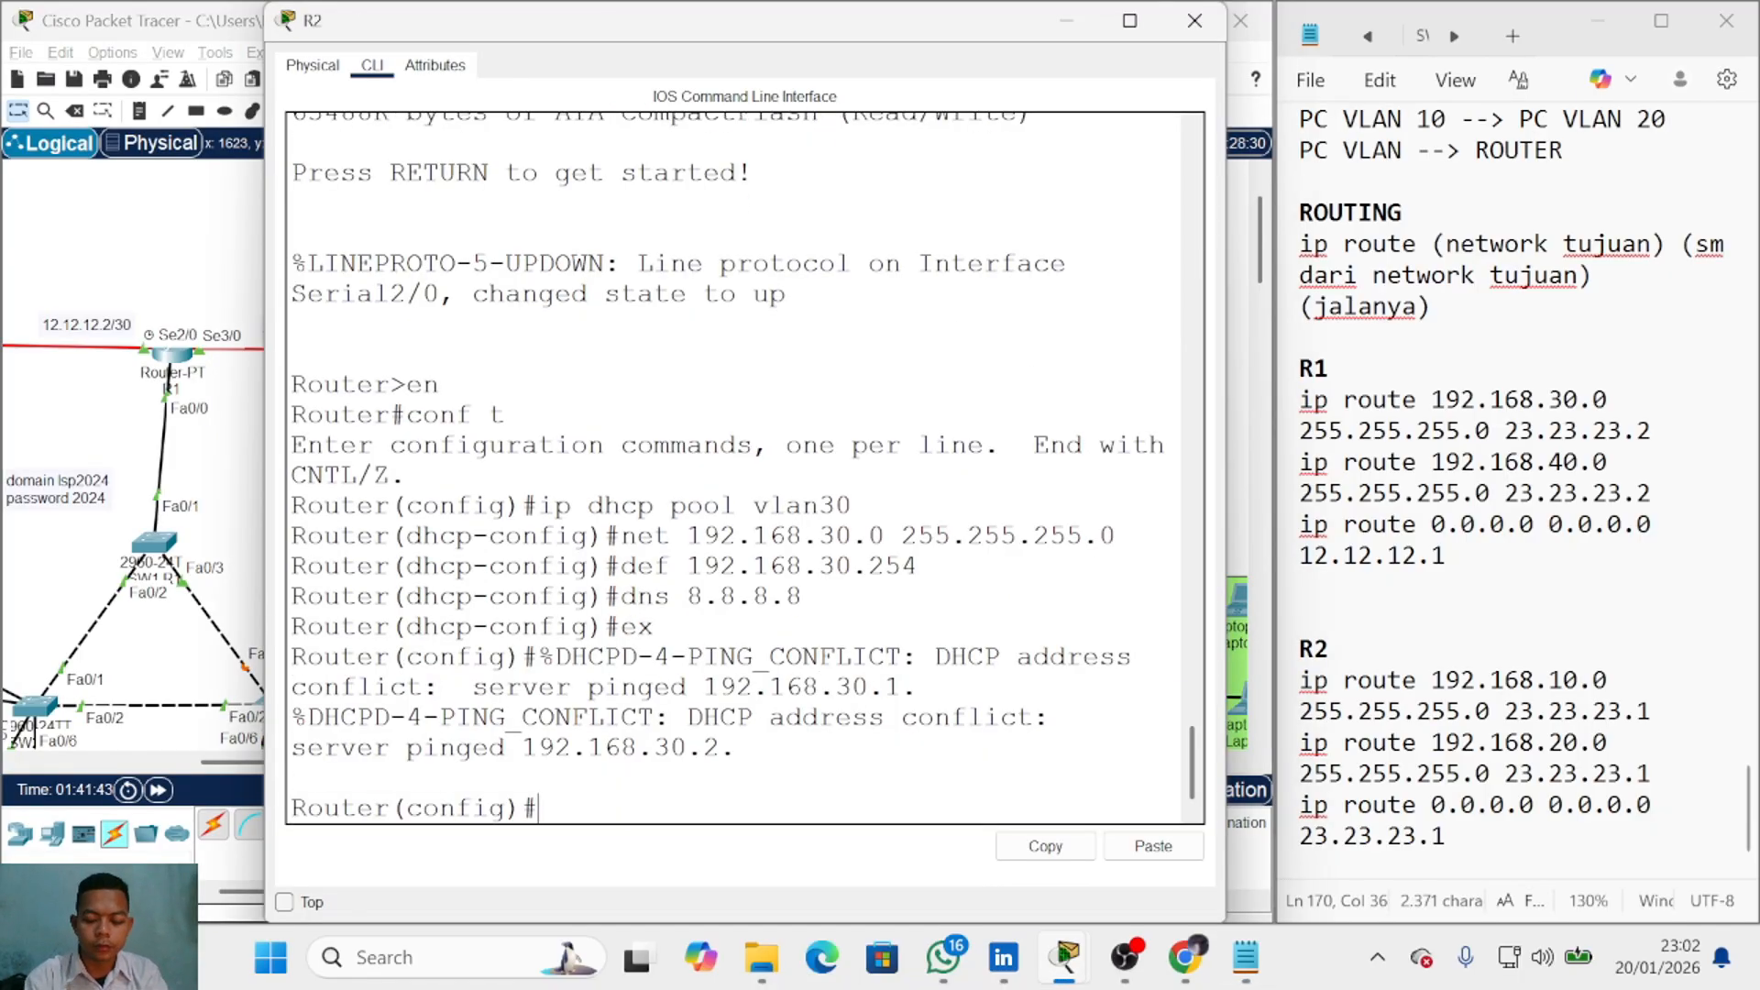
type("ip route")
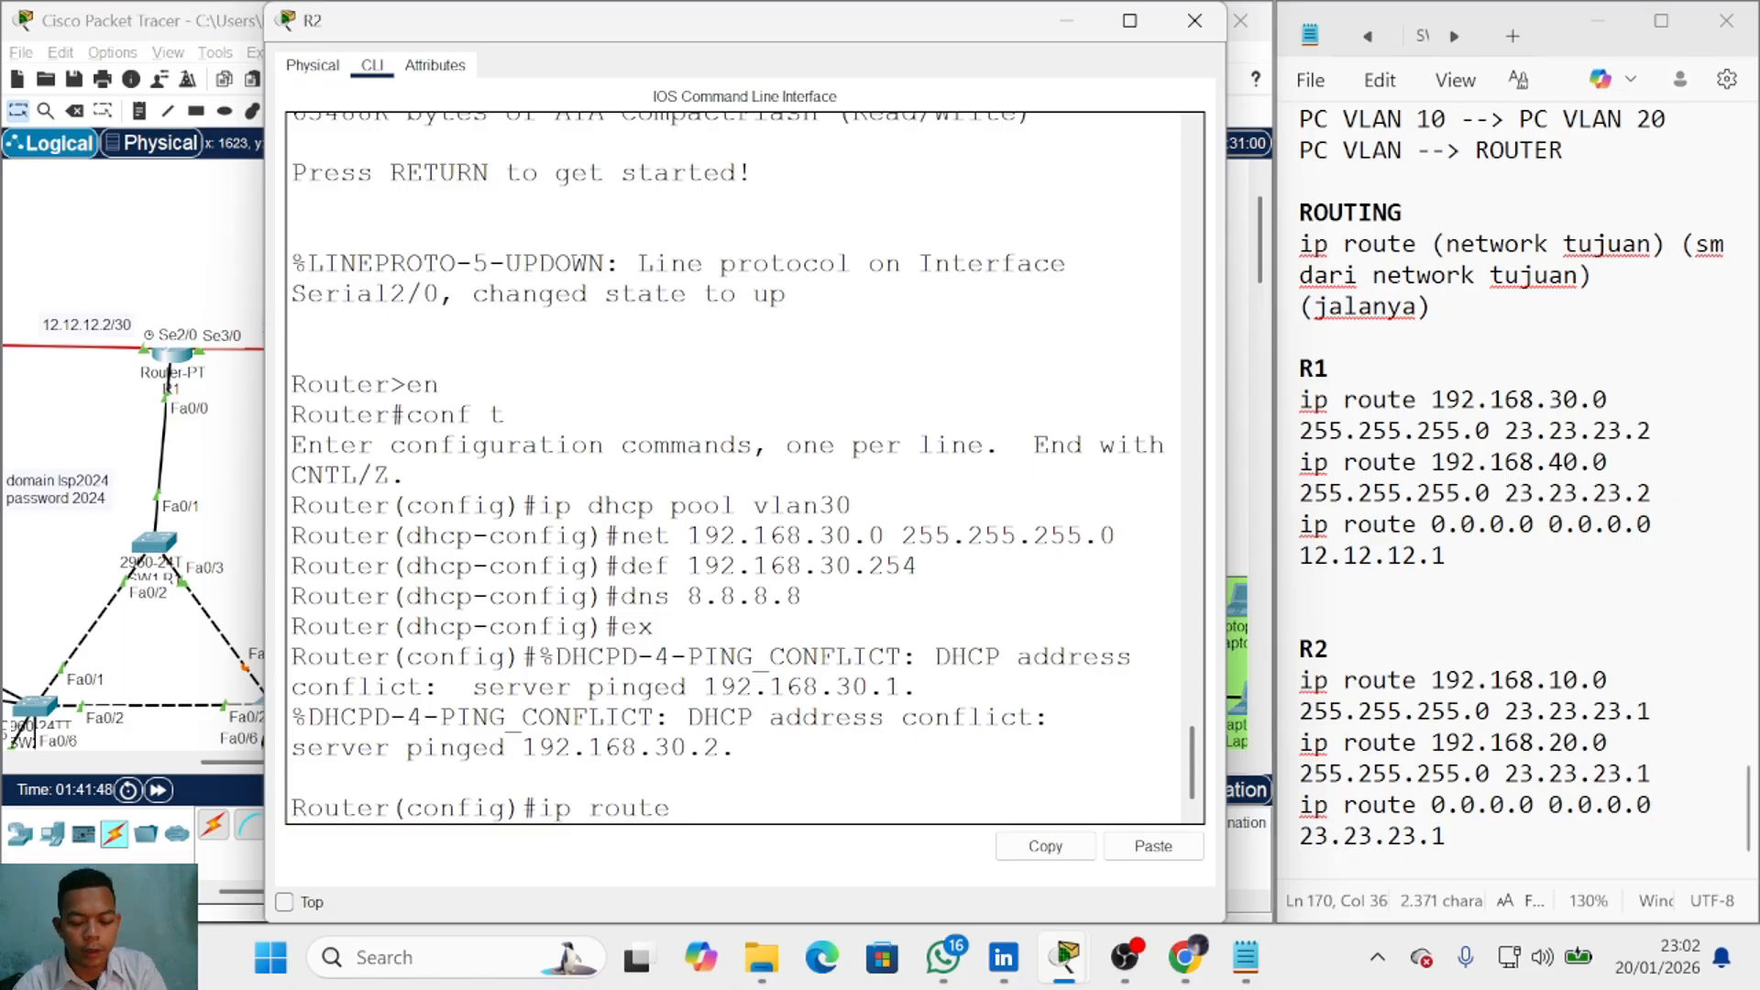
type("0.0.0.")
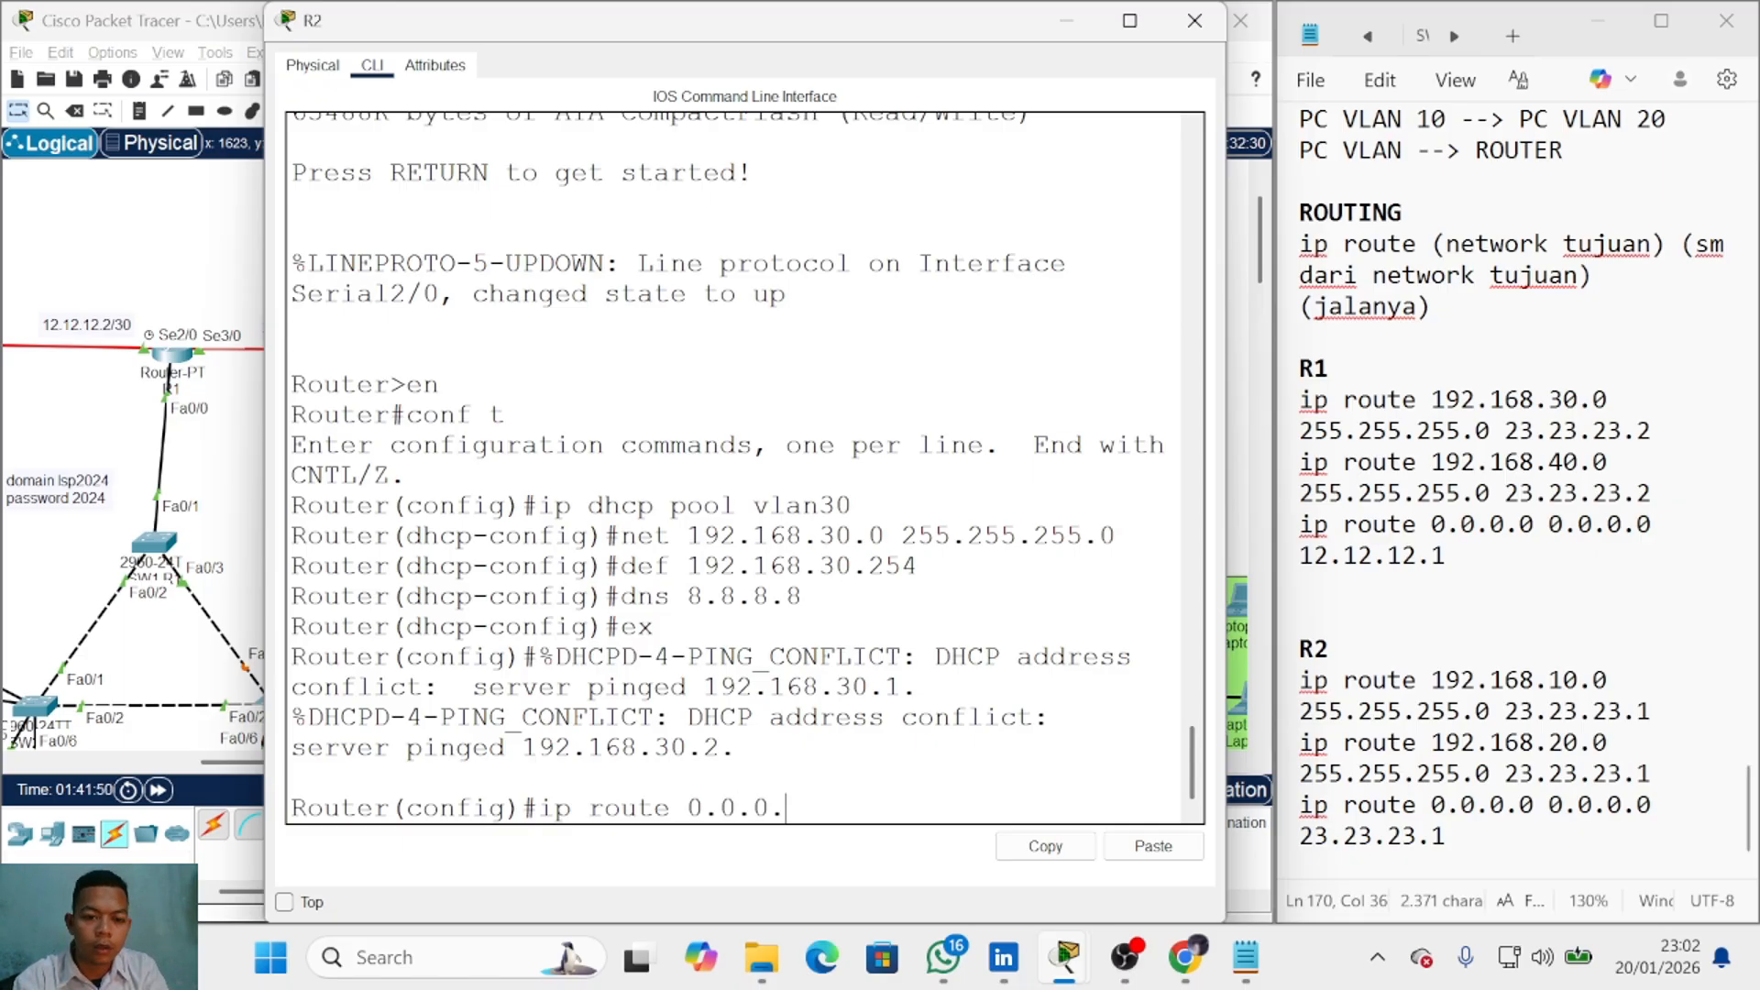
type("0.0.0.0 23.23.23.1")
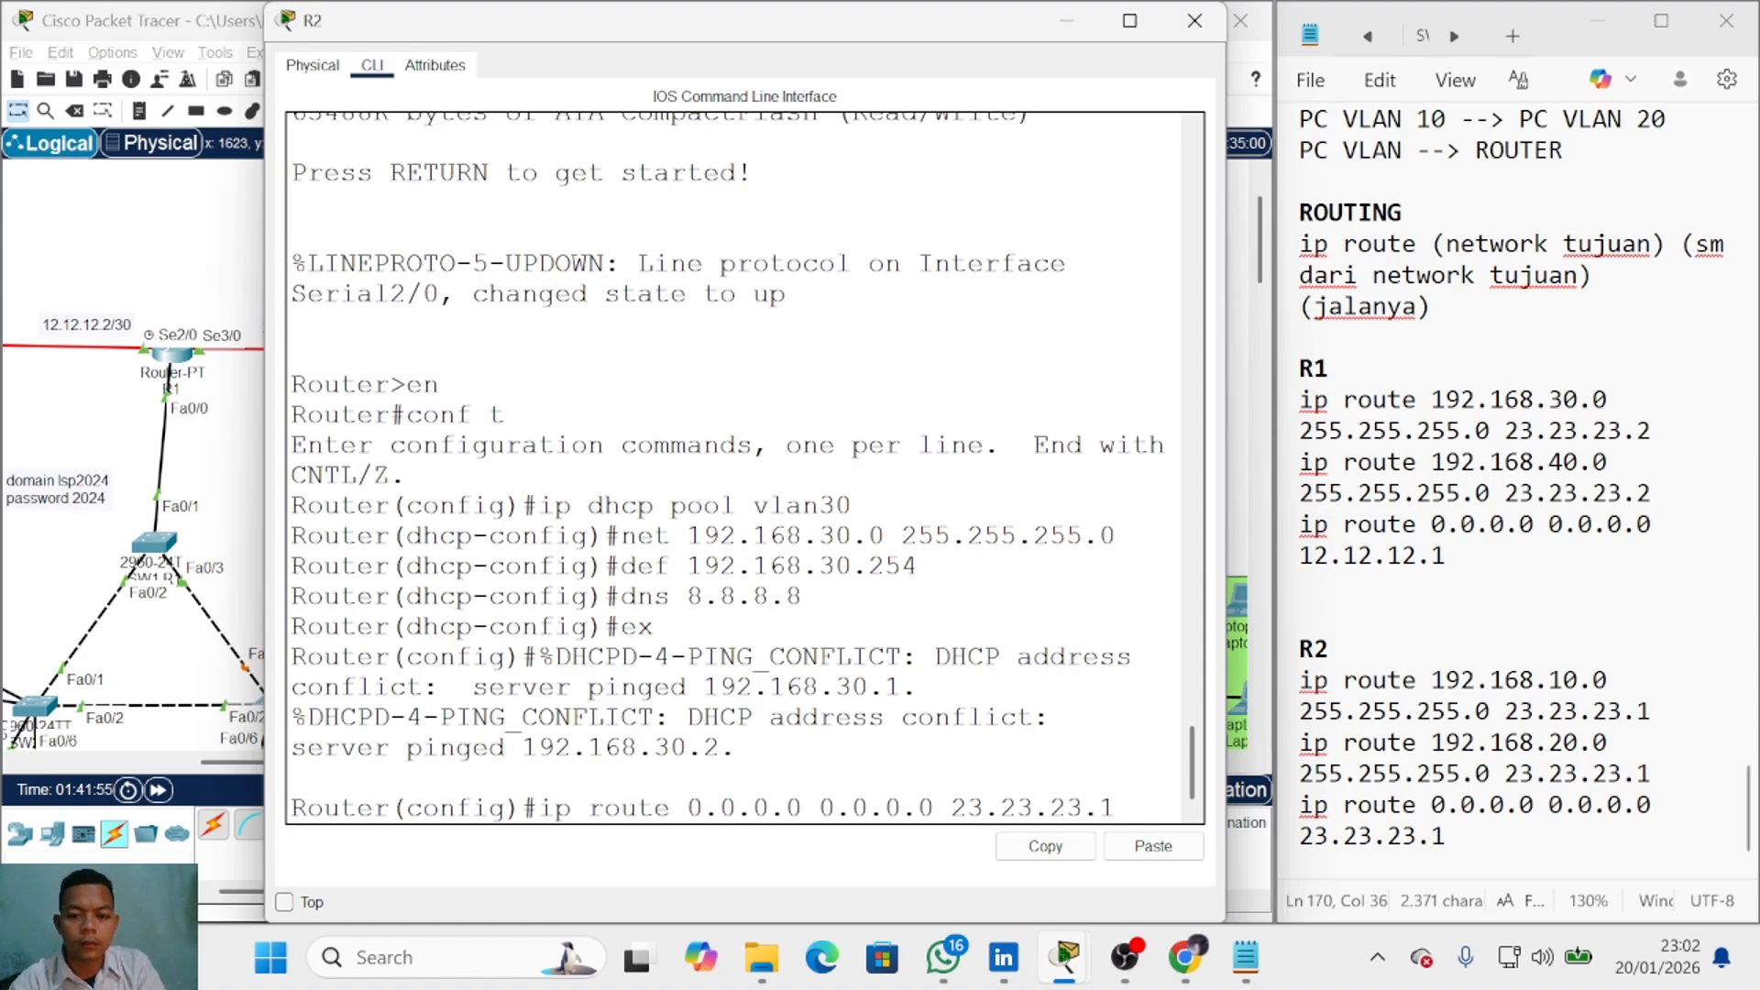
key("Return")
key("alt+F4")
Step: Ping Server0 from Laptop4 and PC4, confirm both succeed, then delete the PDU results
key("p")
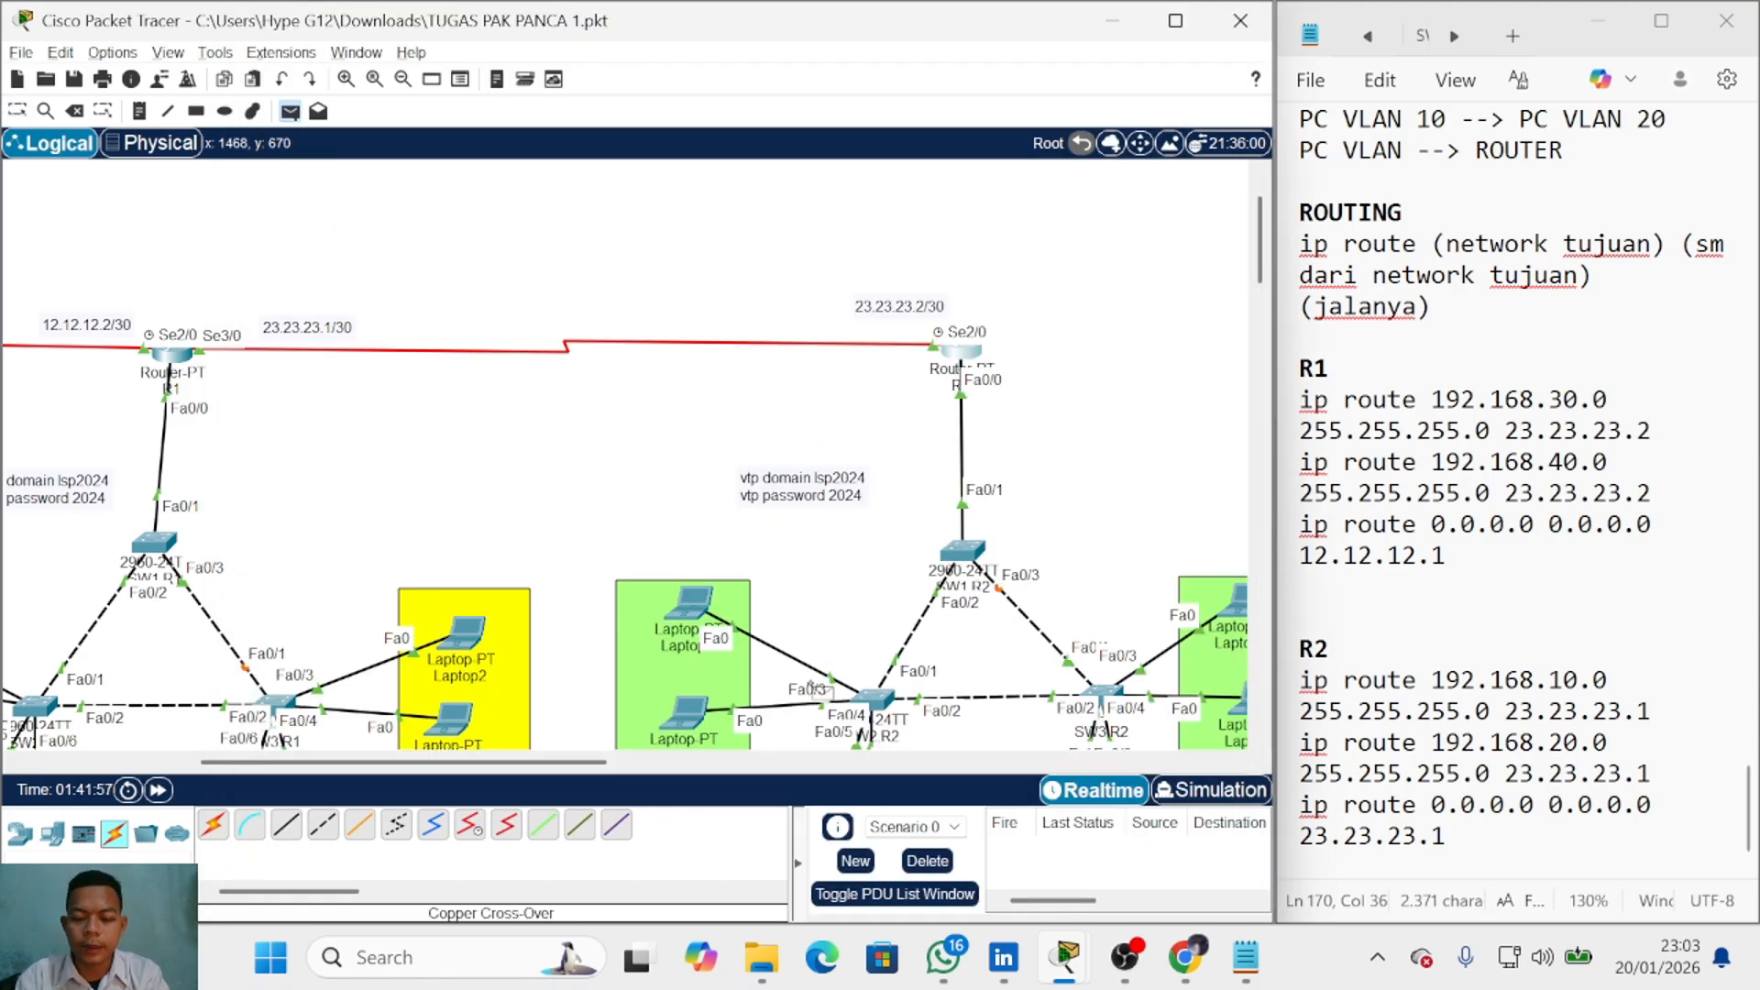
left_click(695, 609)
left_click_drag(530, 762, 680, 762)
left_click(286, 353)
left_click(359, 381)
scroll(541, 645, "down", 3)
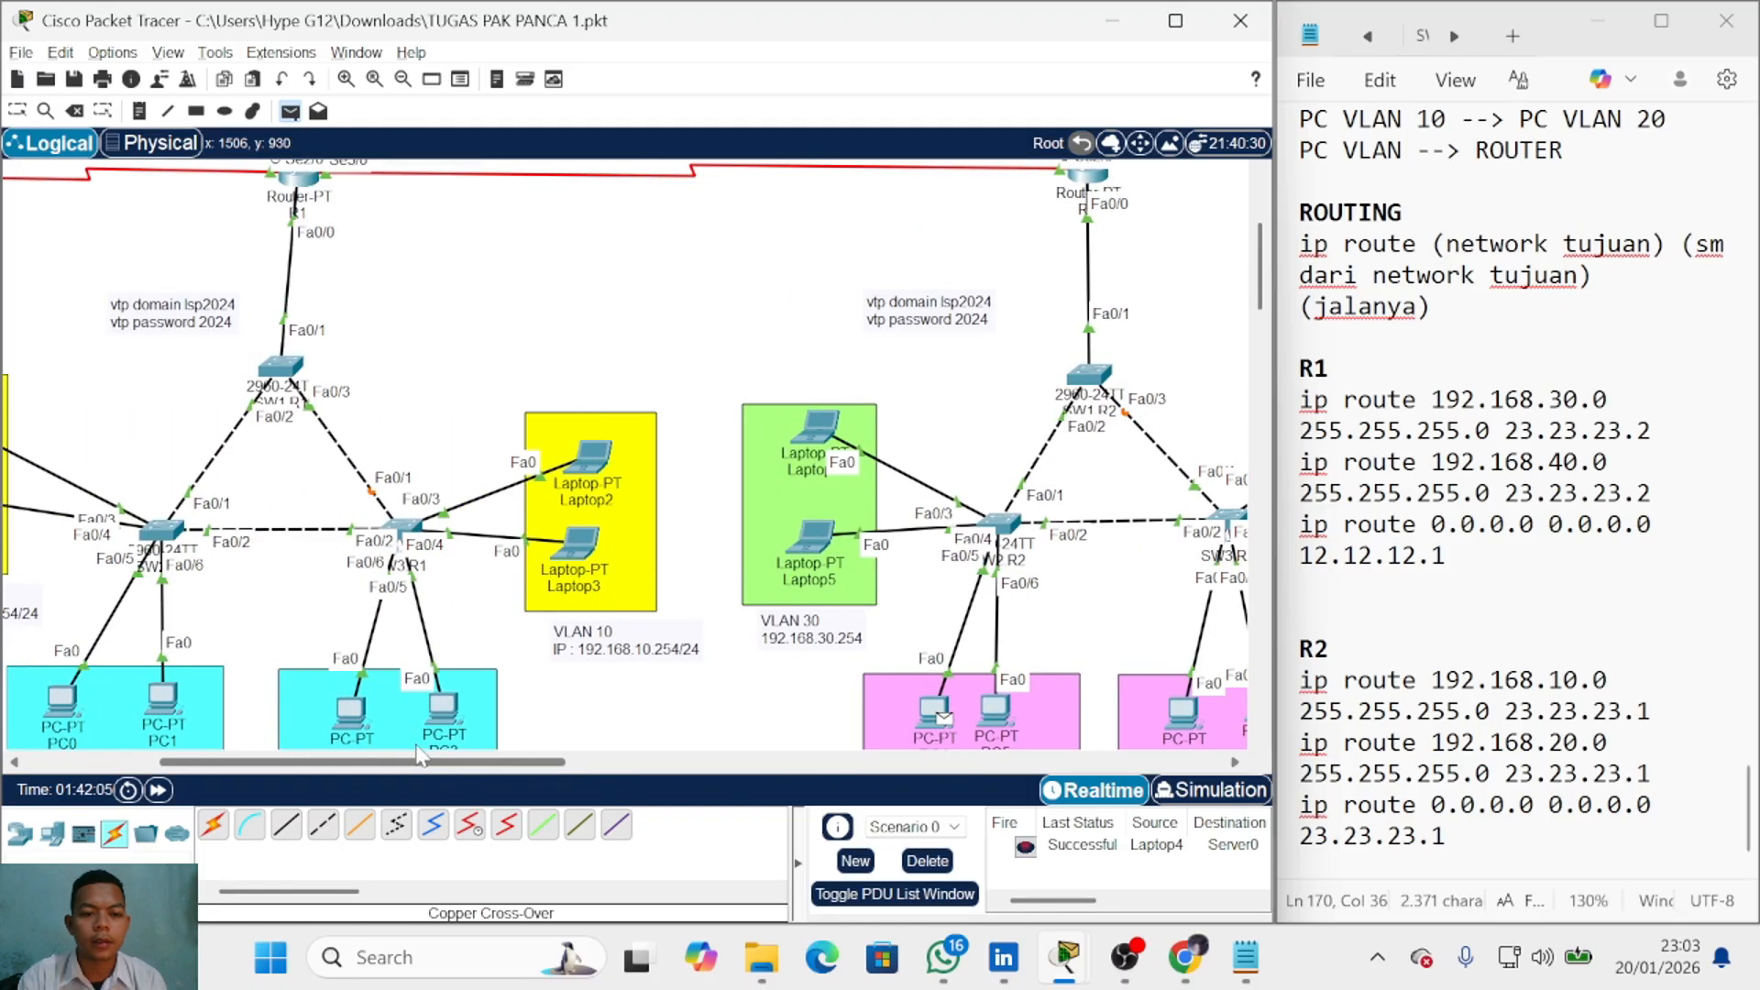
left_click_drag(372, 762, 229, 762)
scroll(316, 678, "up", 3)
left_click(292, 369)
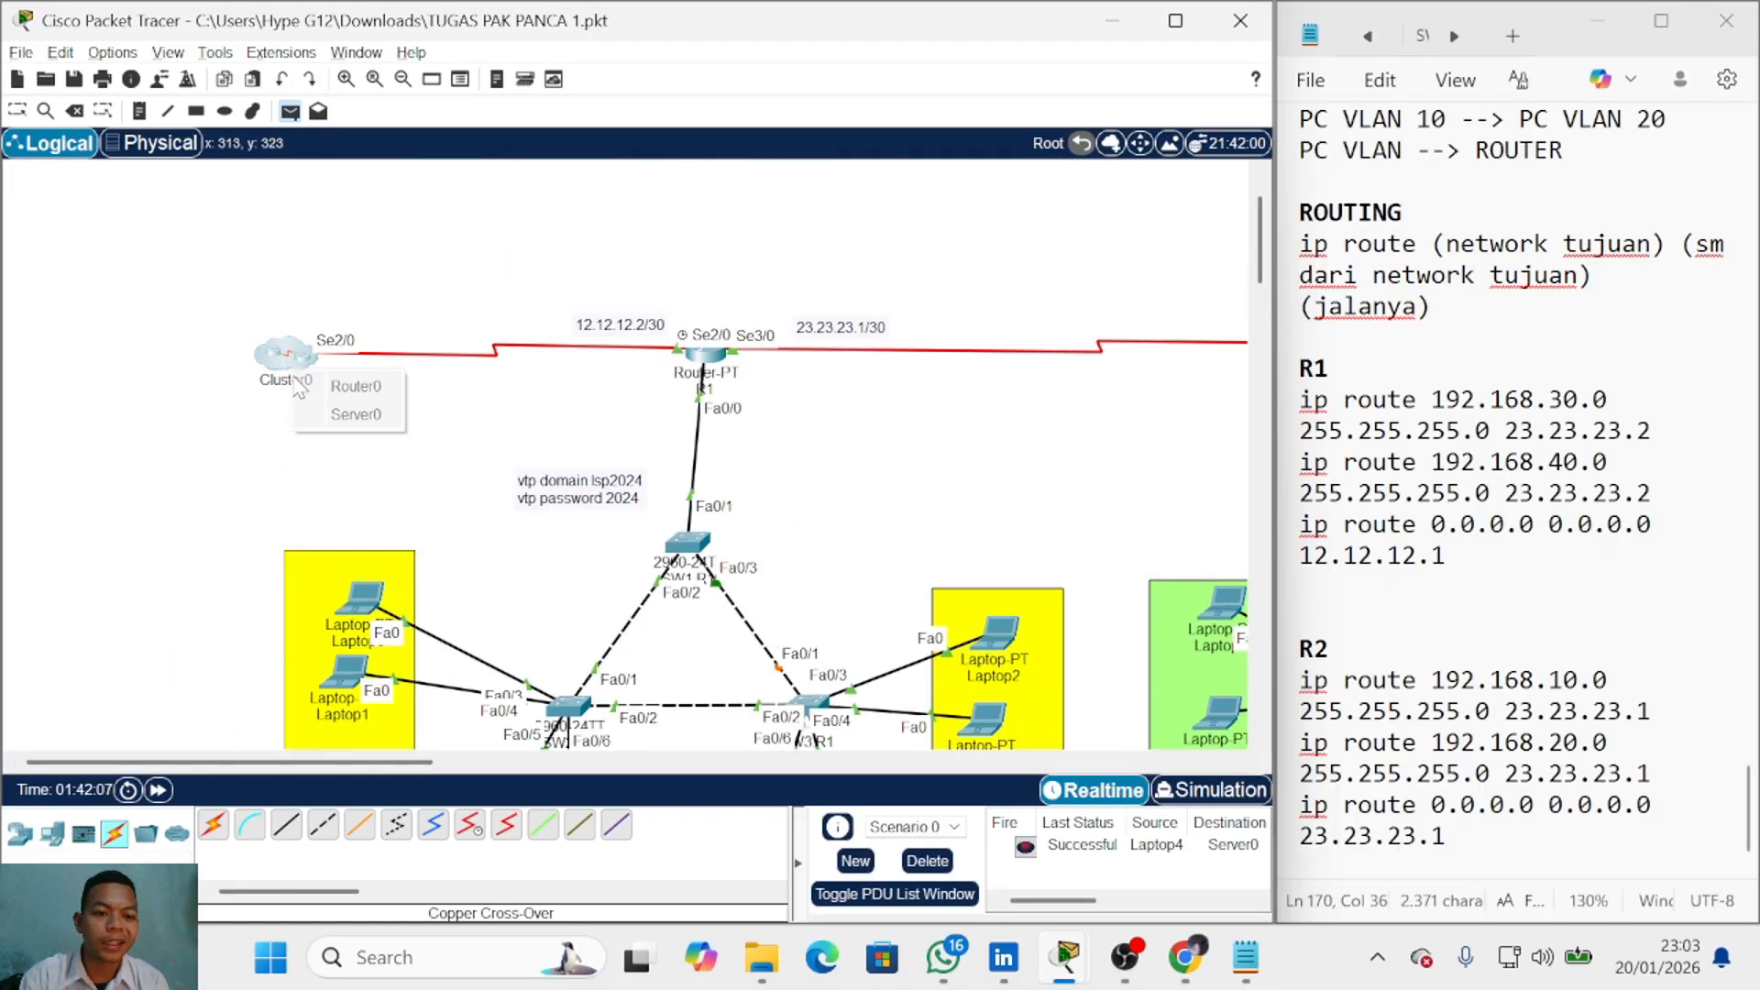
left_click(337, 411)
left_click(928, 862)
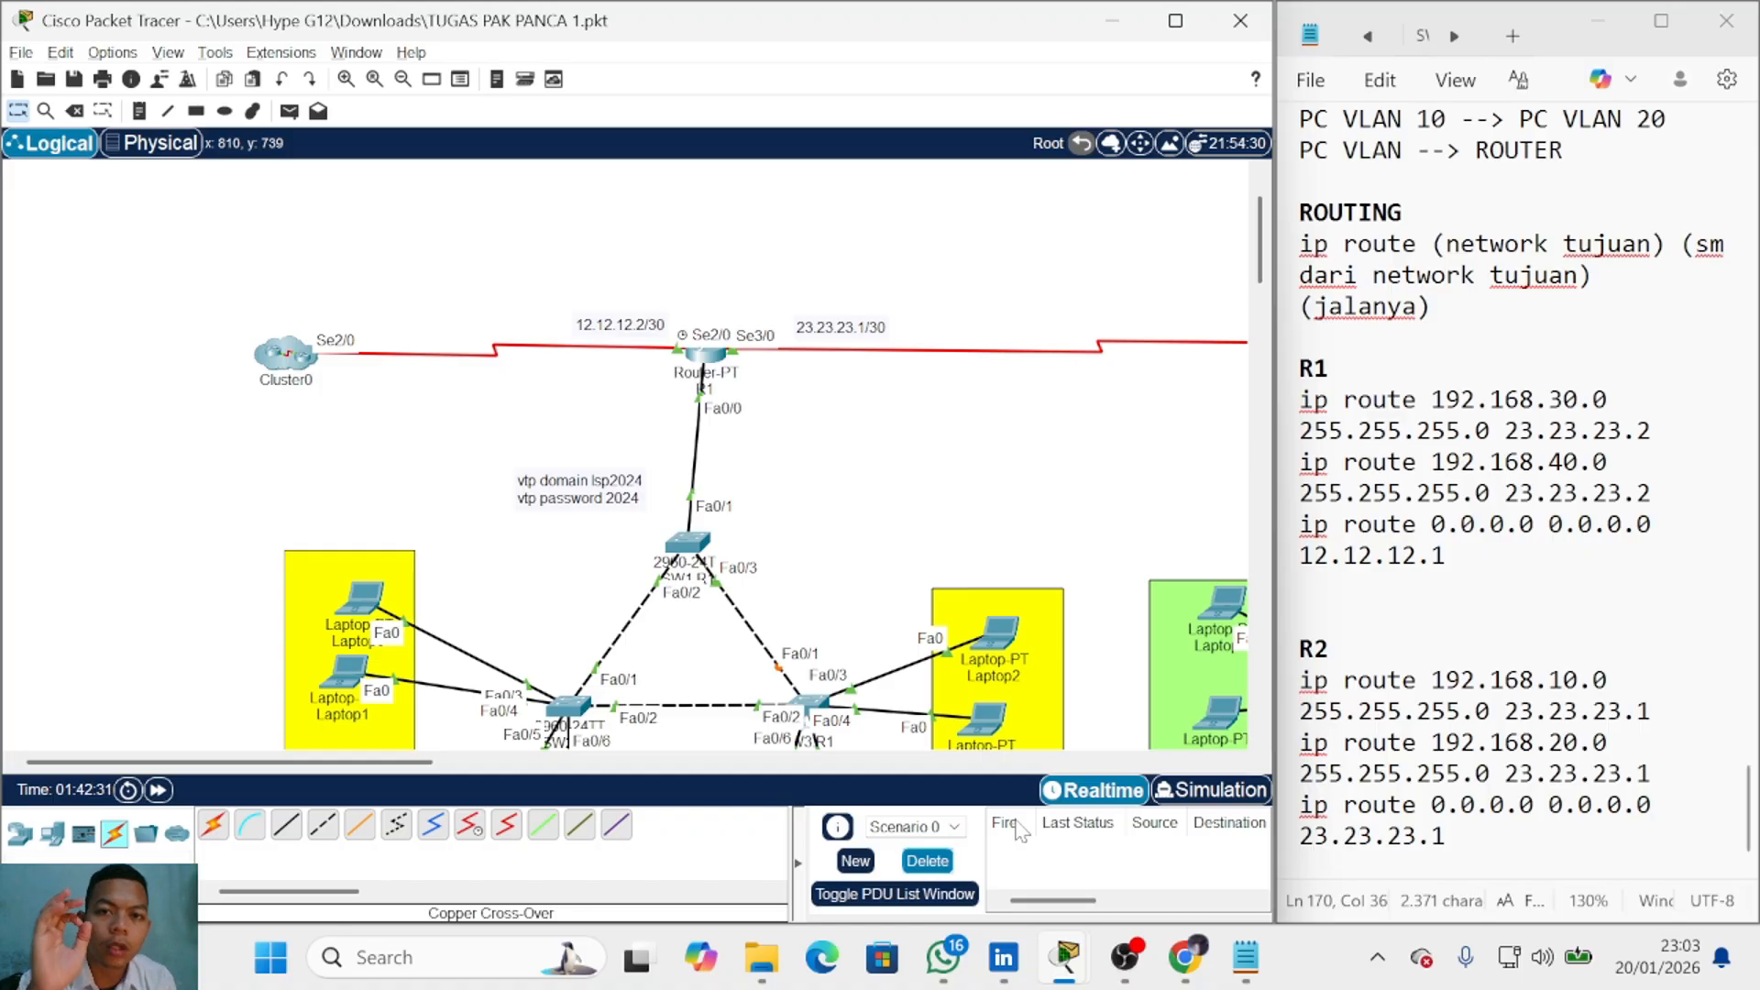
mouse_move(308, 759)
left_mouse_down()
mouse_move(339, 759)
mouse_move(322, 747)
left_mouse_up()
scroll(541, 468, "down", 3)
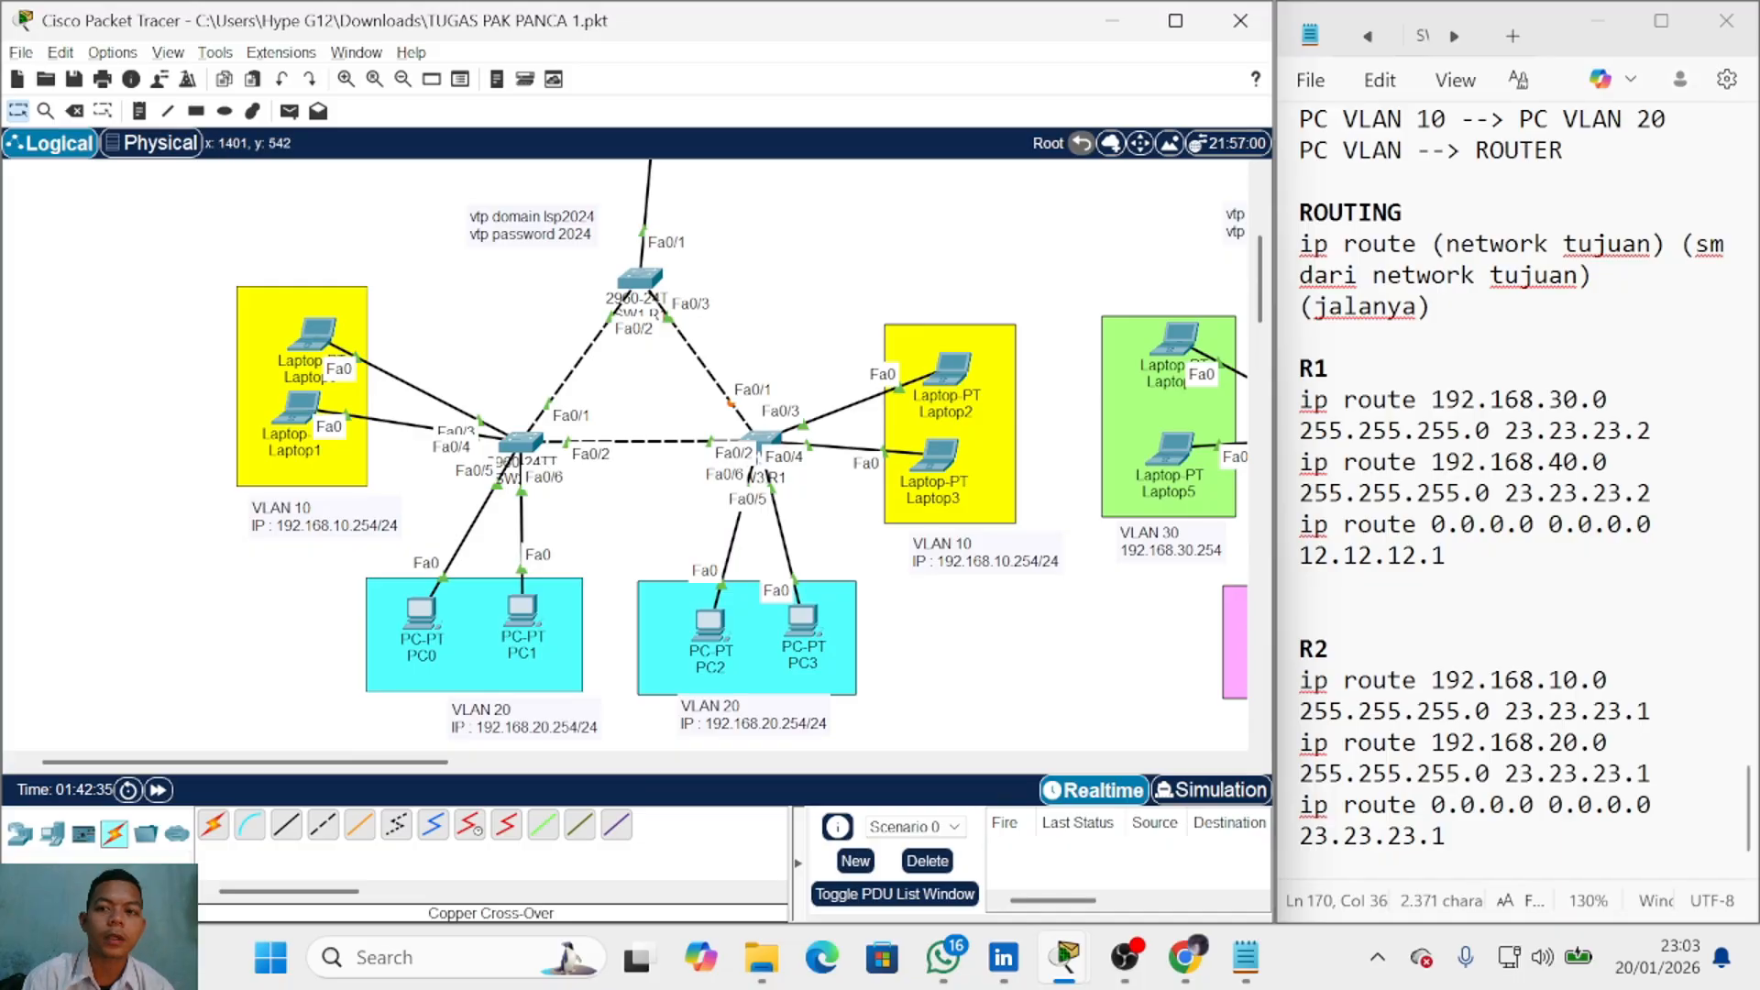
scroll(813, 415, "up", 2)
scroll(762, 444, "down", 2)
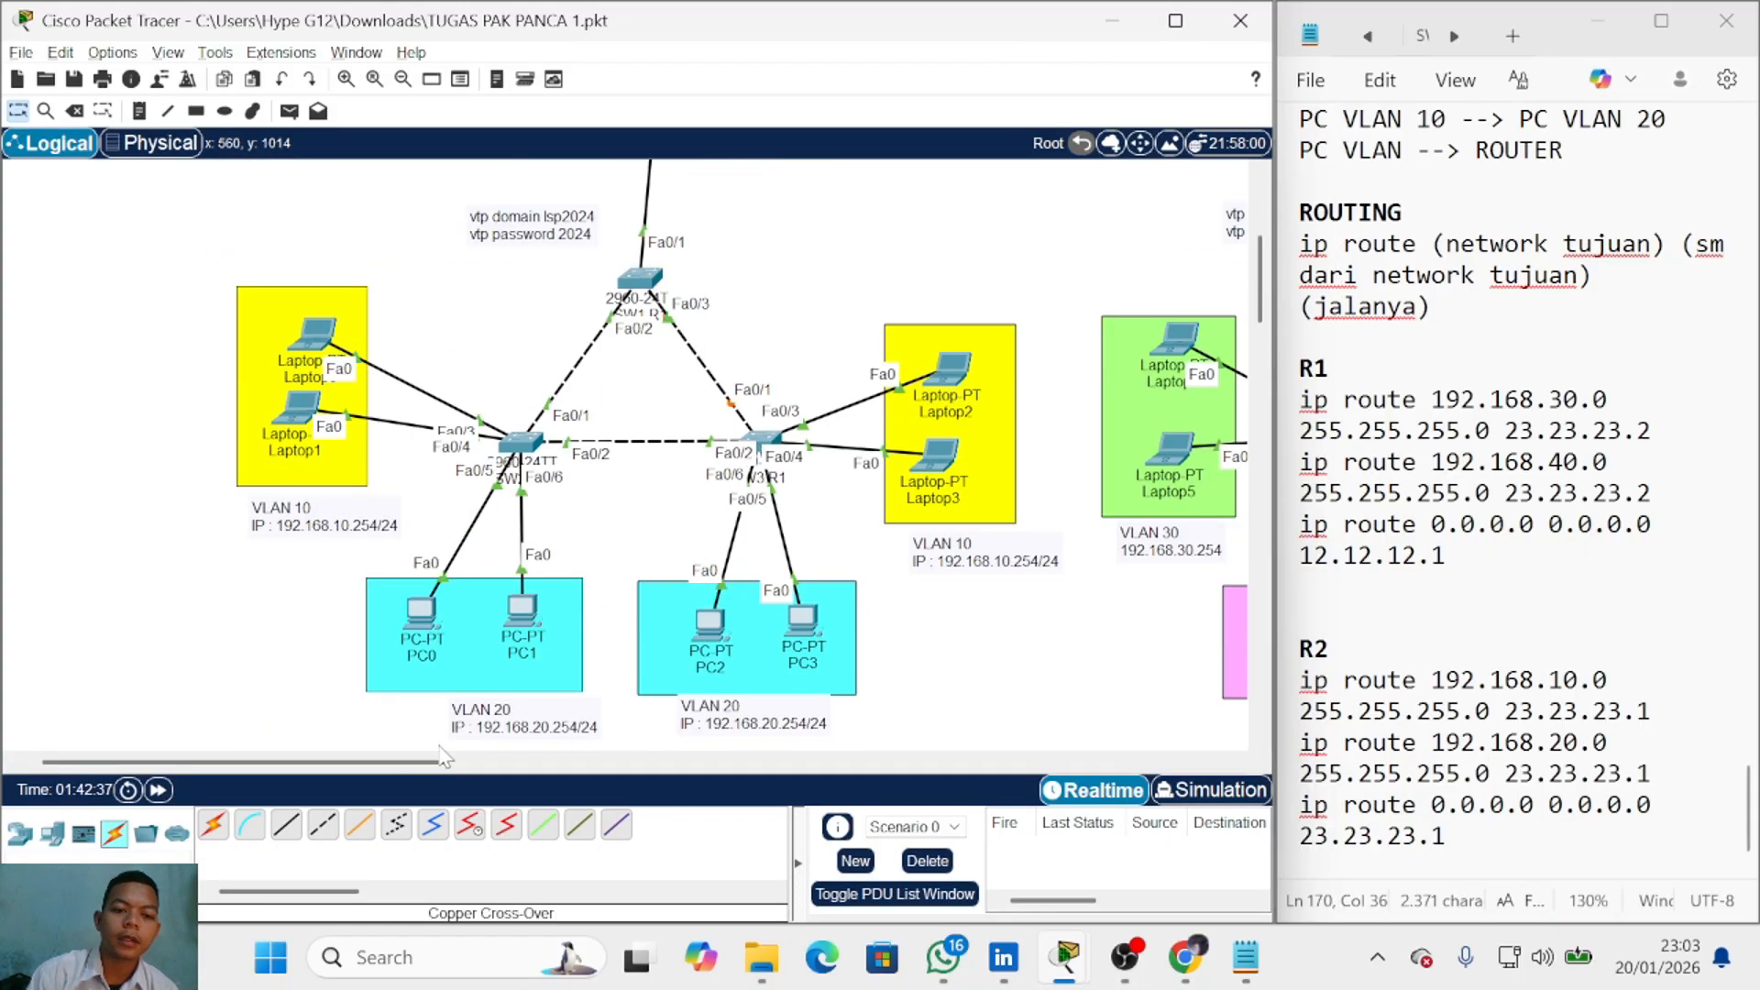
left_click_drag(413, 760, 484, 760)
scroll(463, 581, "up", 1)
scroll(467, 591, "up", 1)
scroll(458, 658, "down", 1)
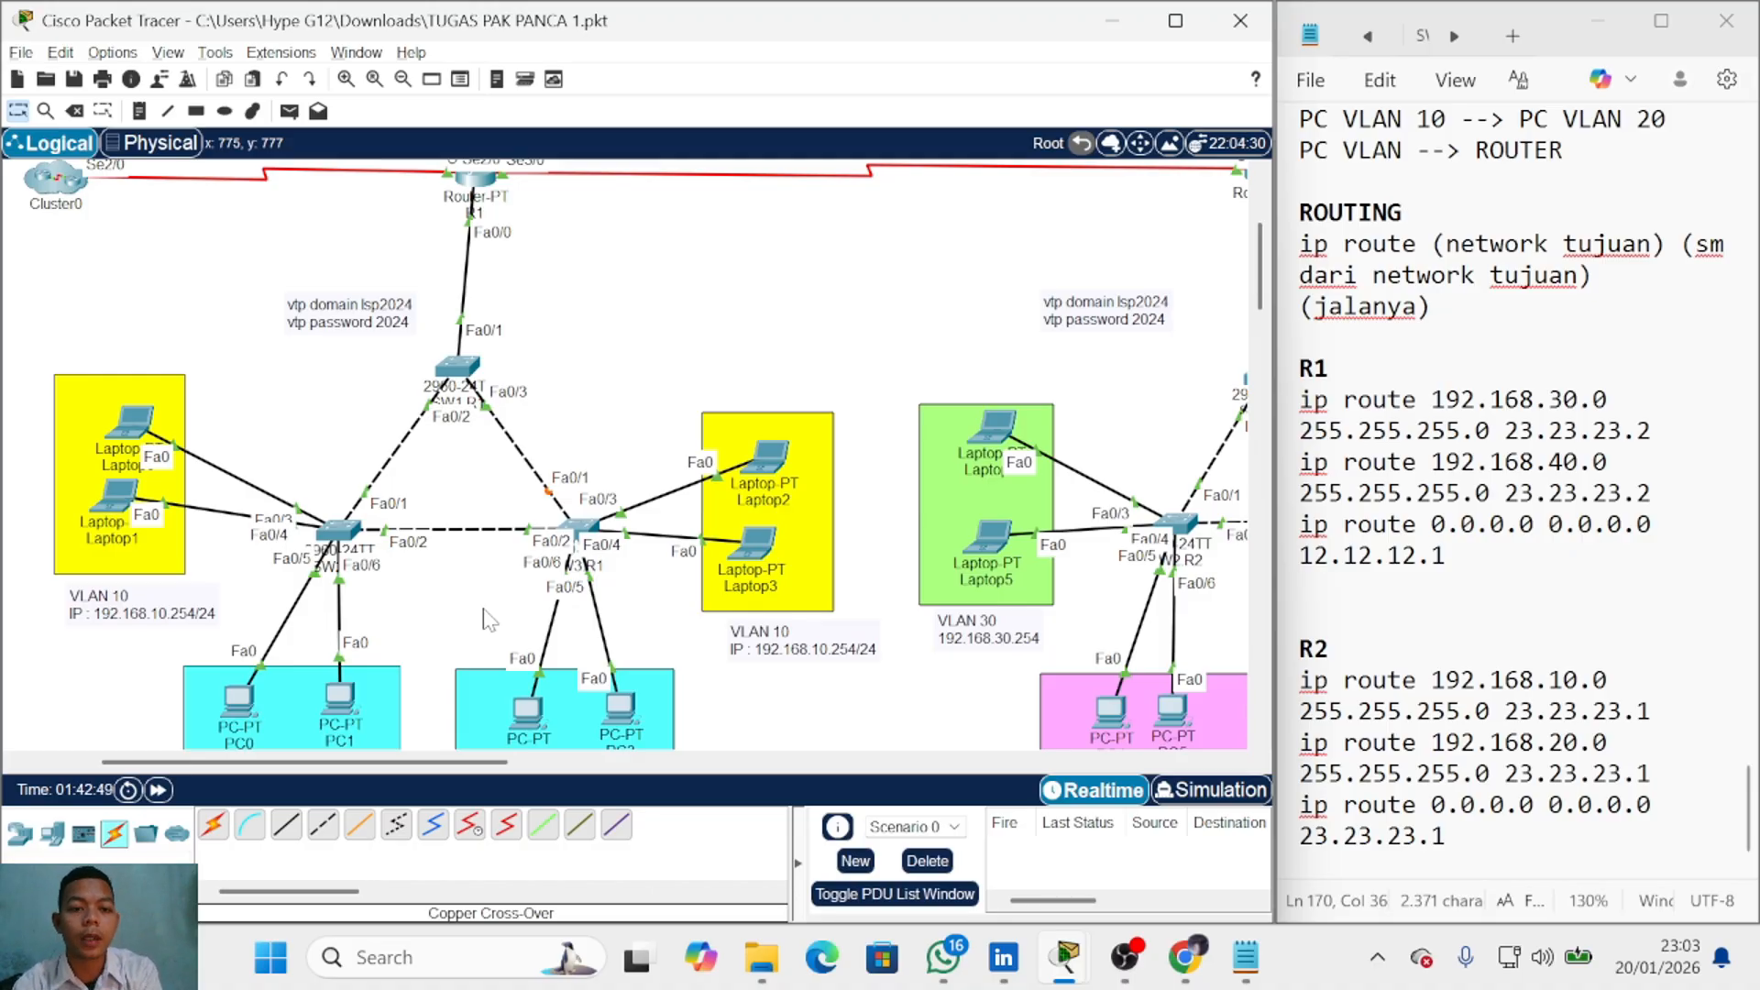
scroll(668, 408, "up", 1)
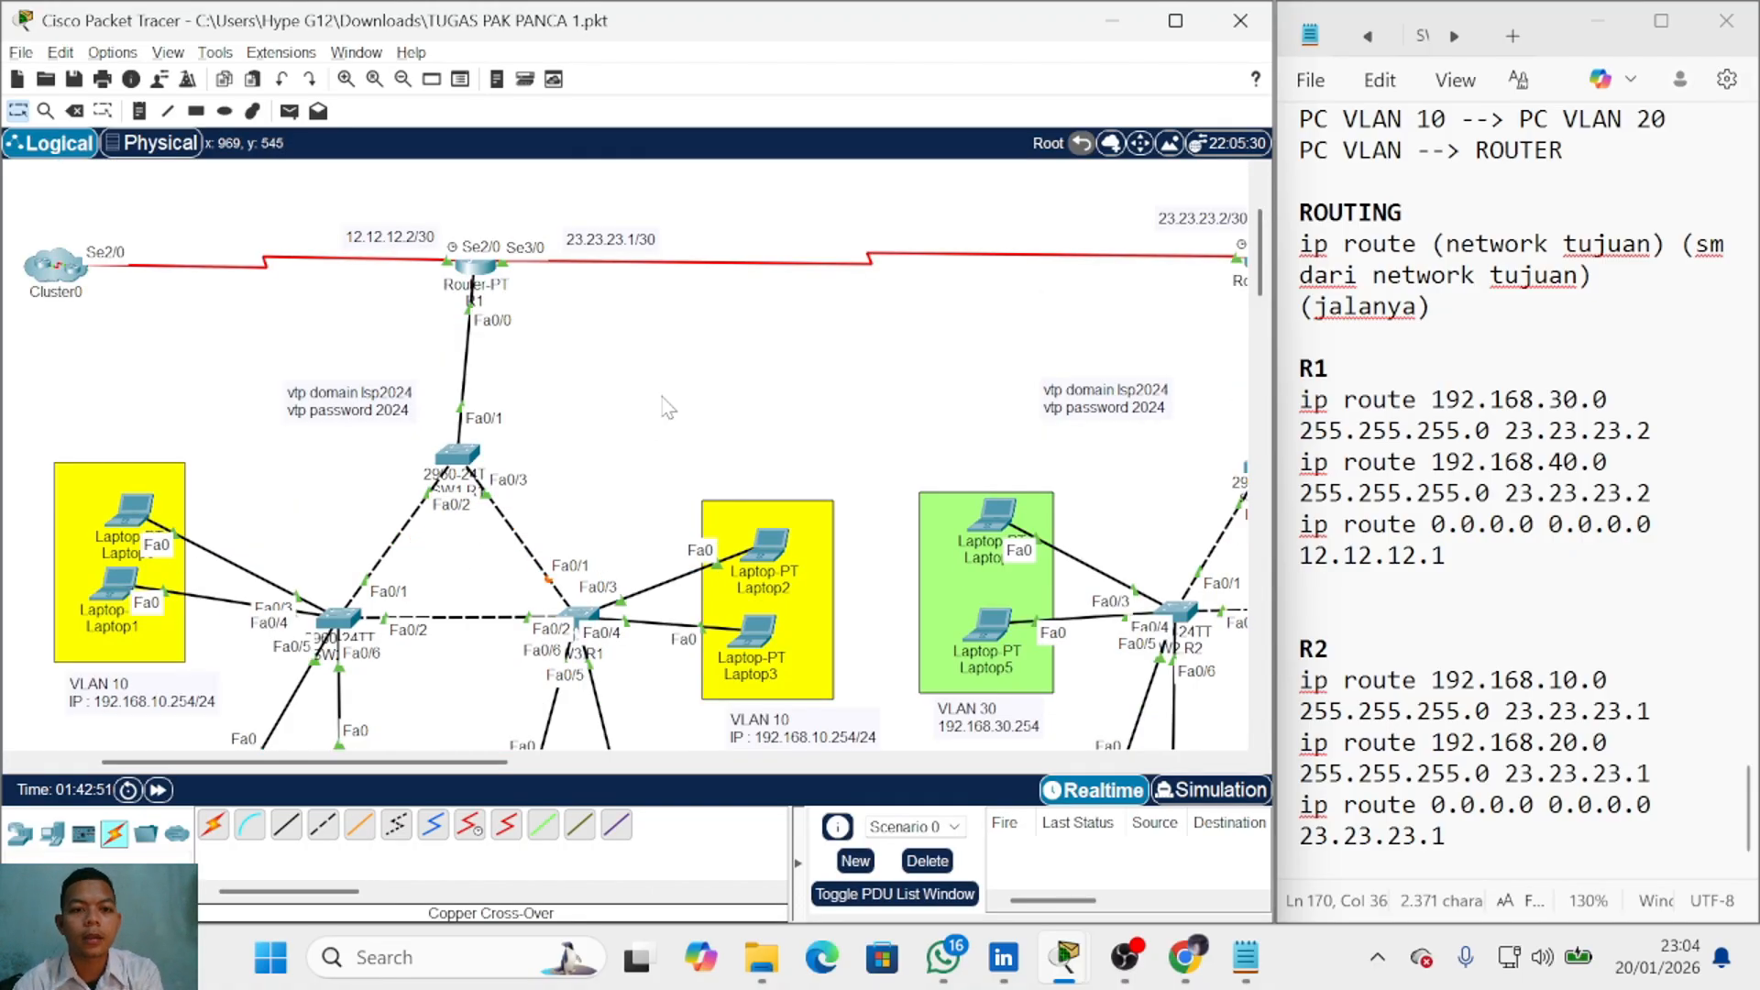
scroll(1513, 477, "up", 5)
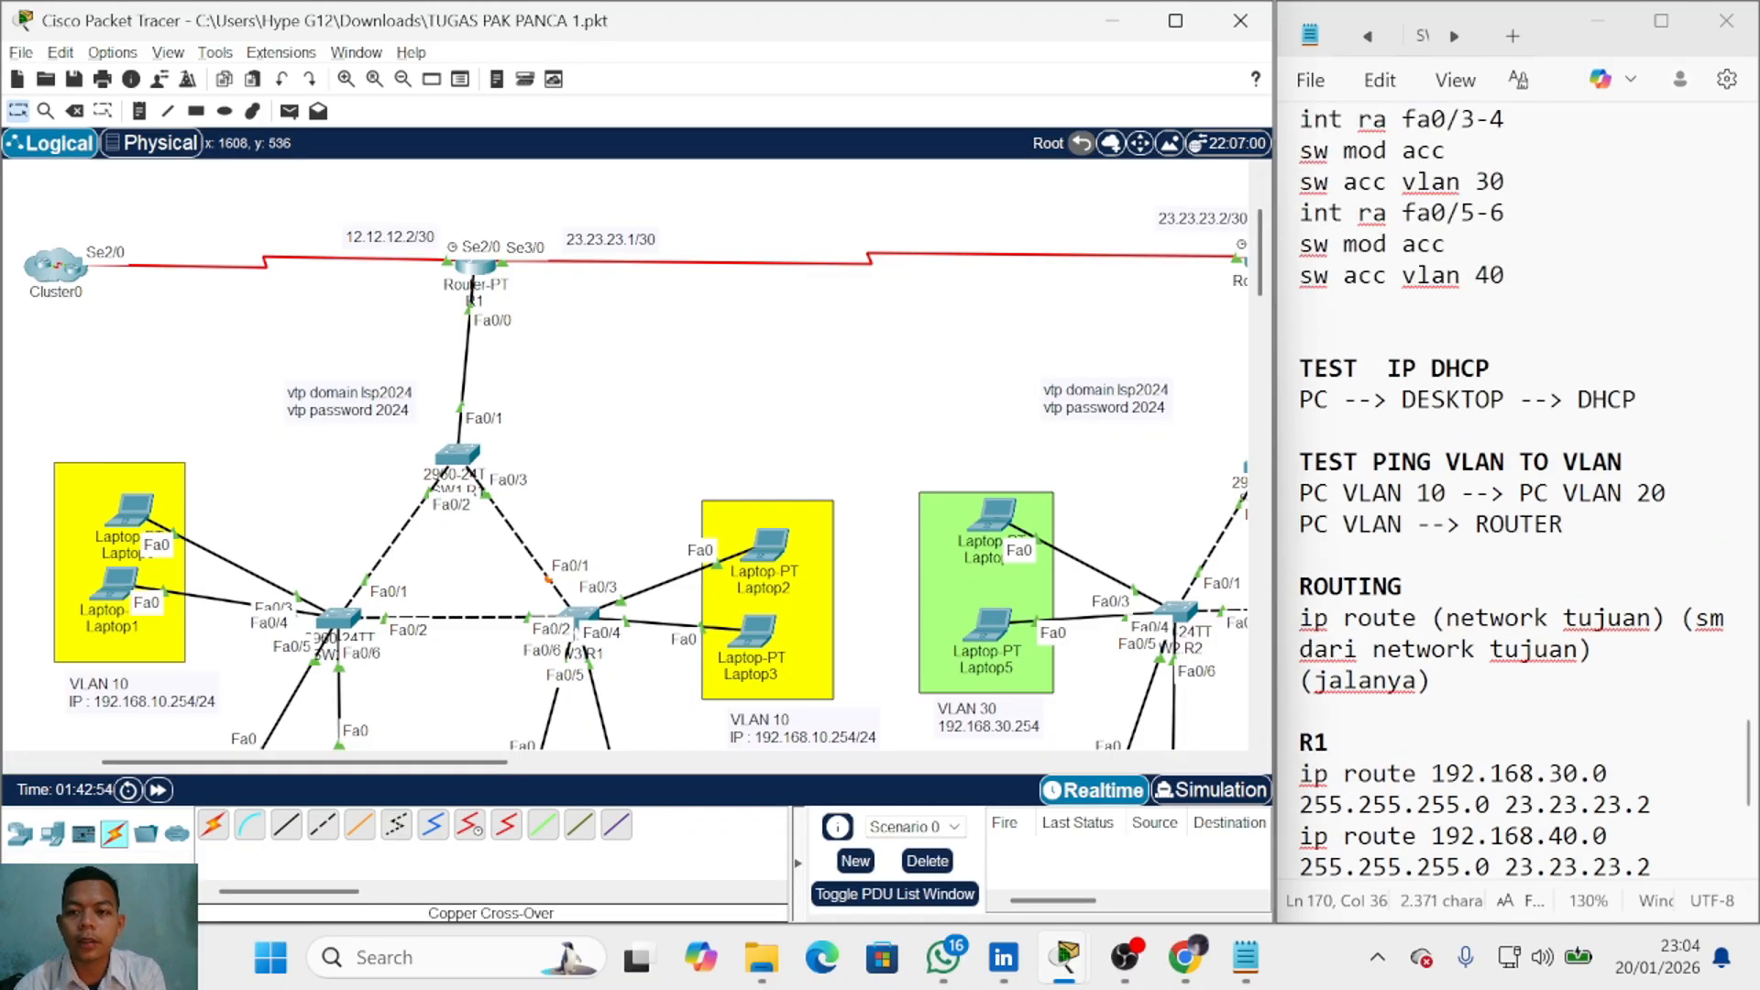
scroll(1512, 477, "down", 5)
scroll(1512, 495, "up", 4)
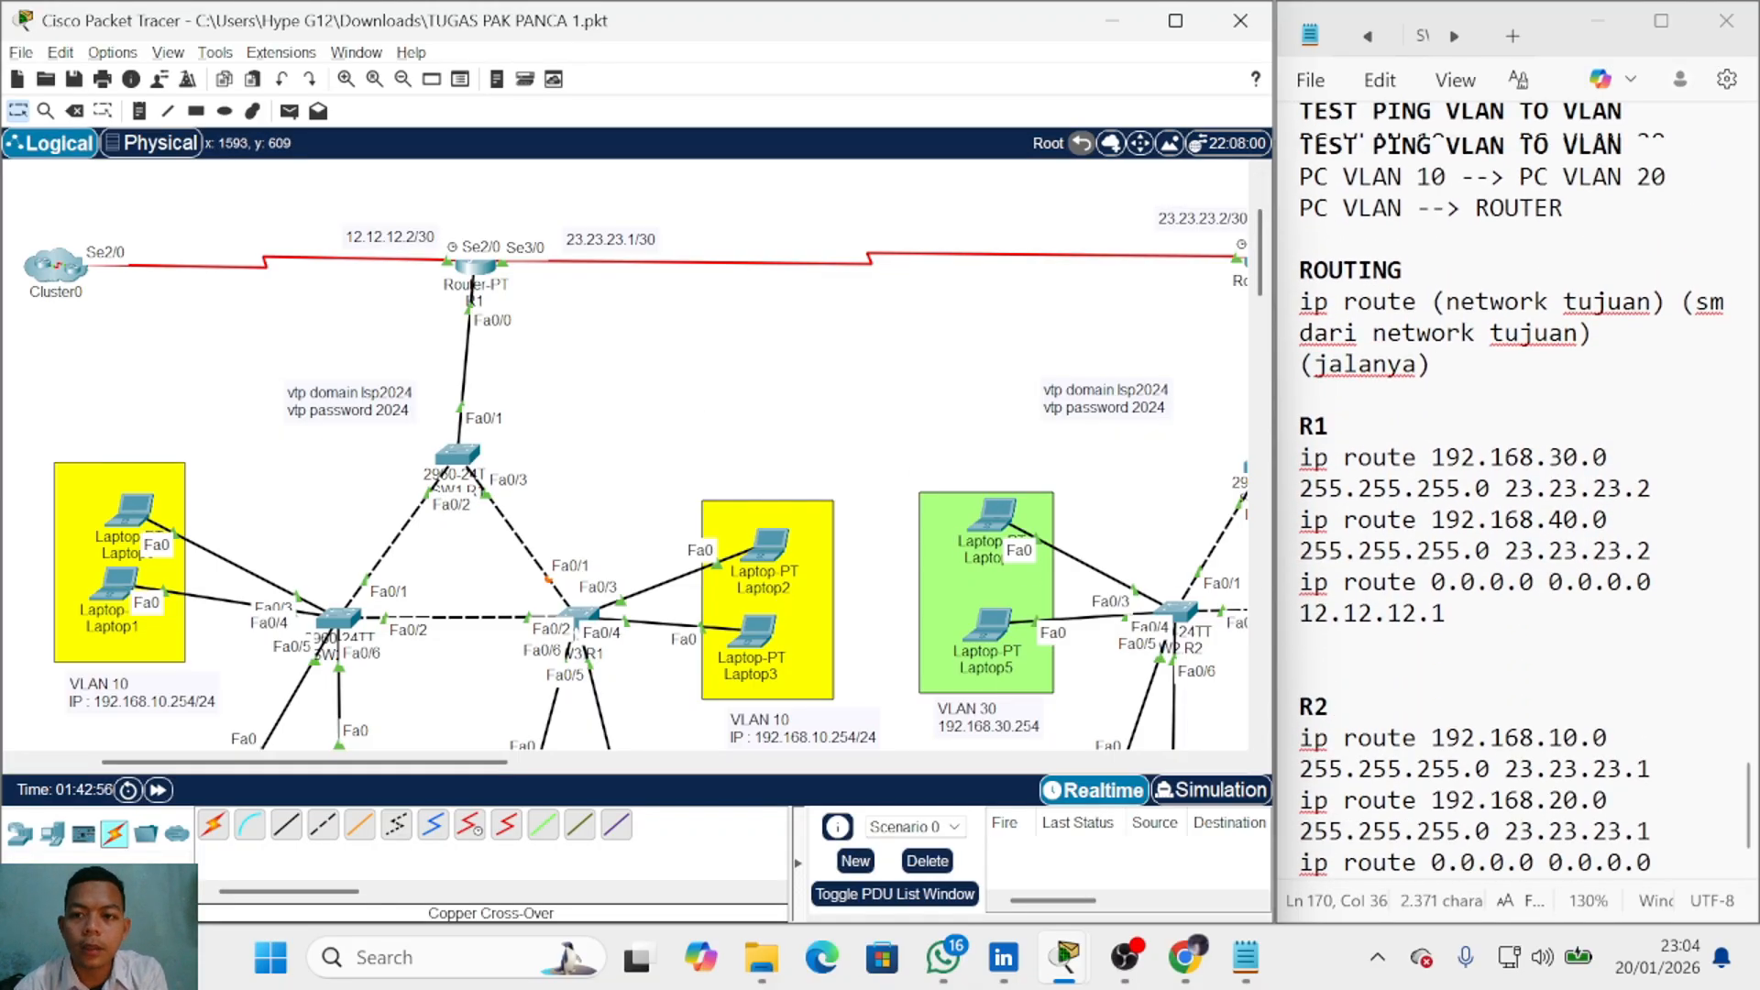
scroll(1513, 495, "up", 7)
scroll(1512, 495, "down", 10)
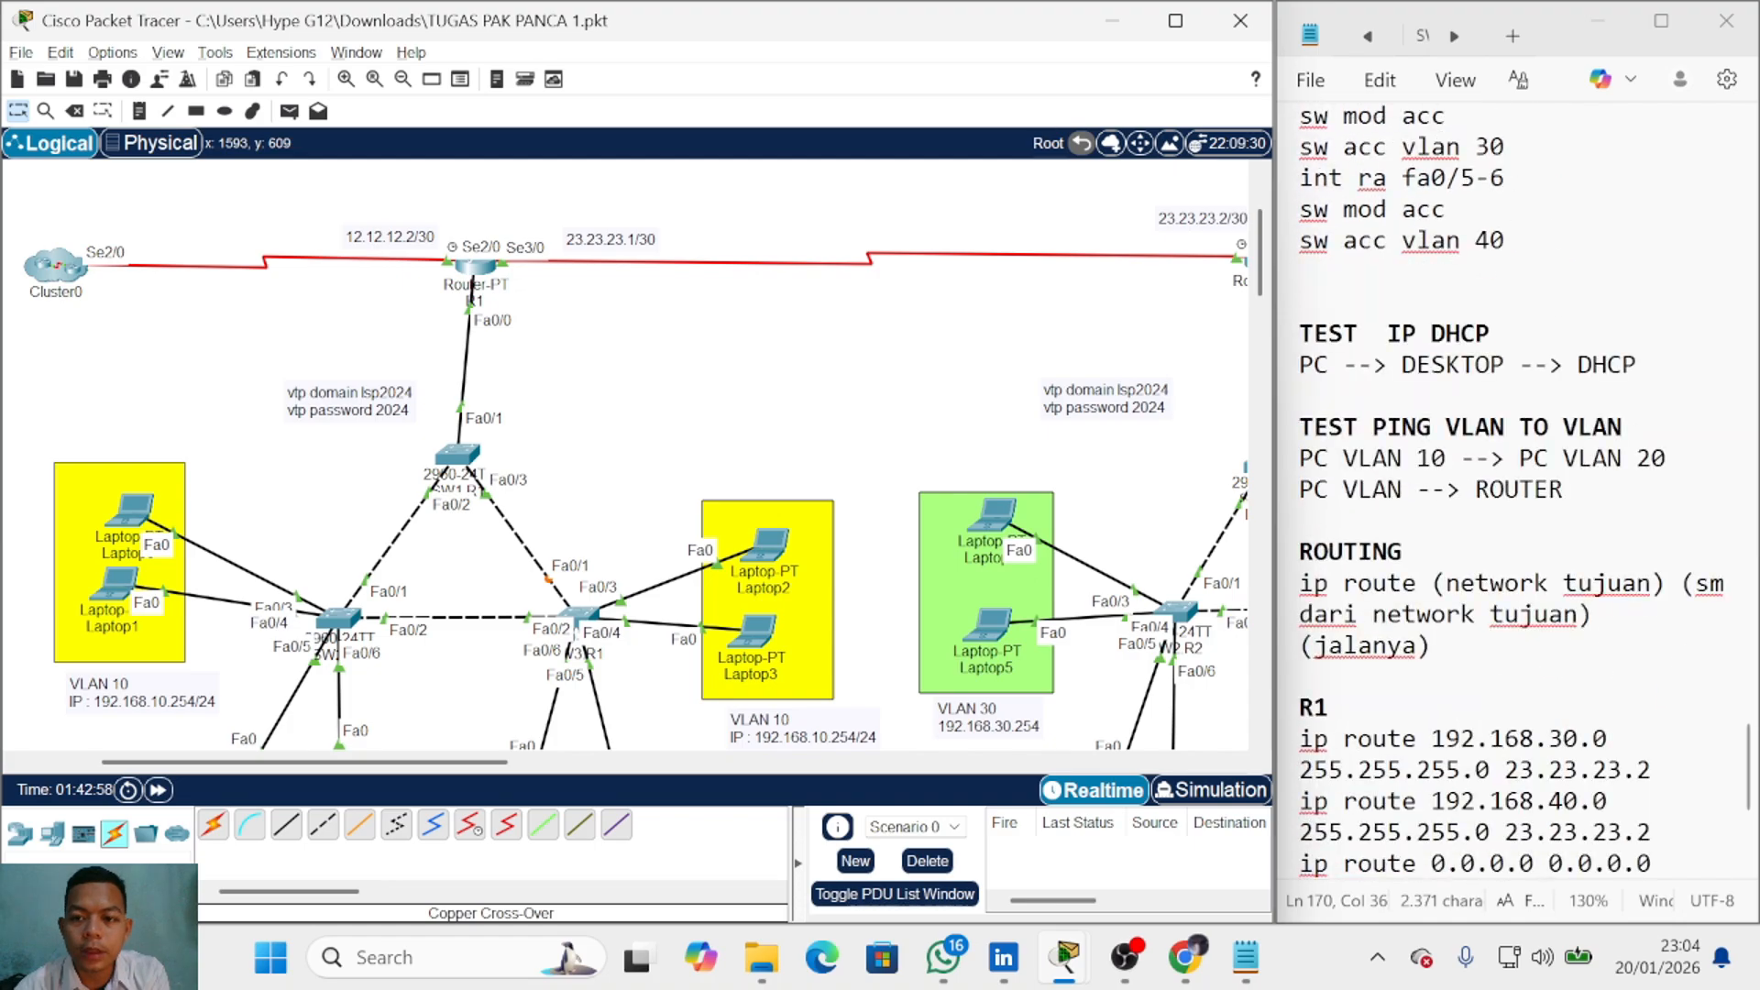
scroll(1512, 476, "up", 9)
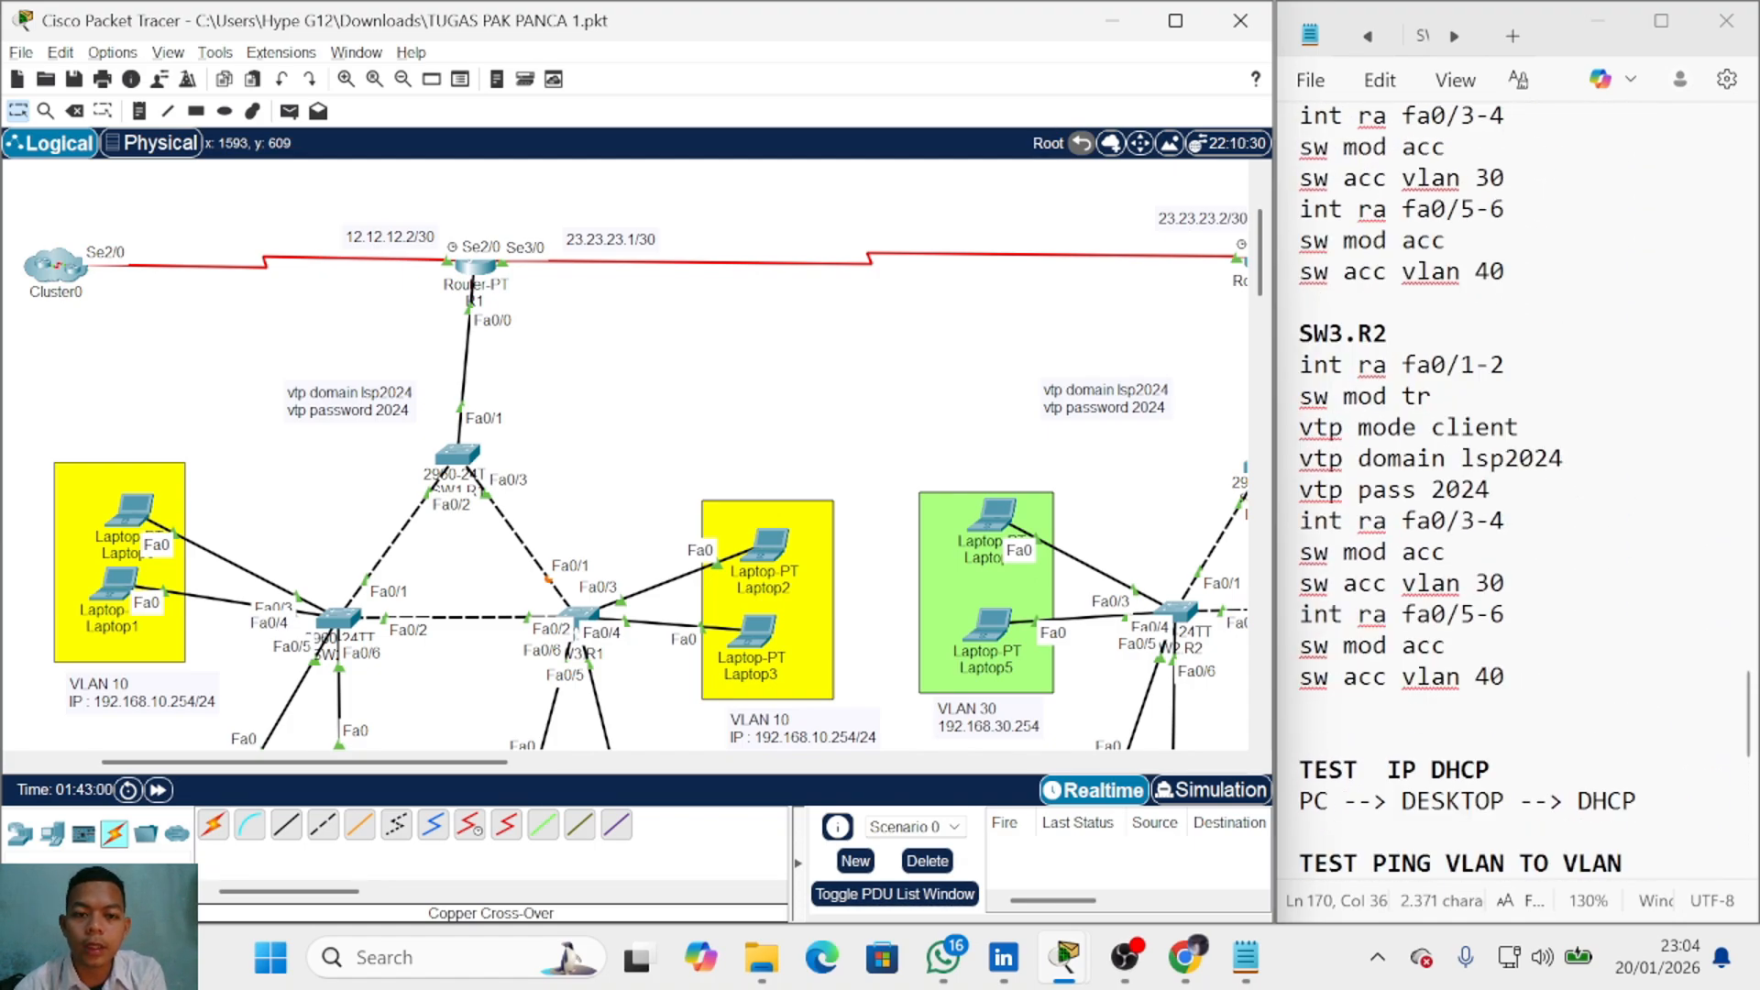